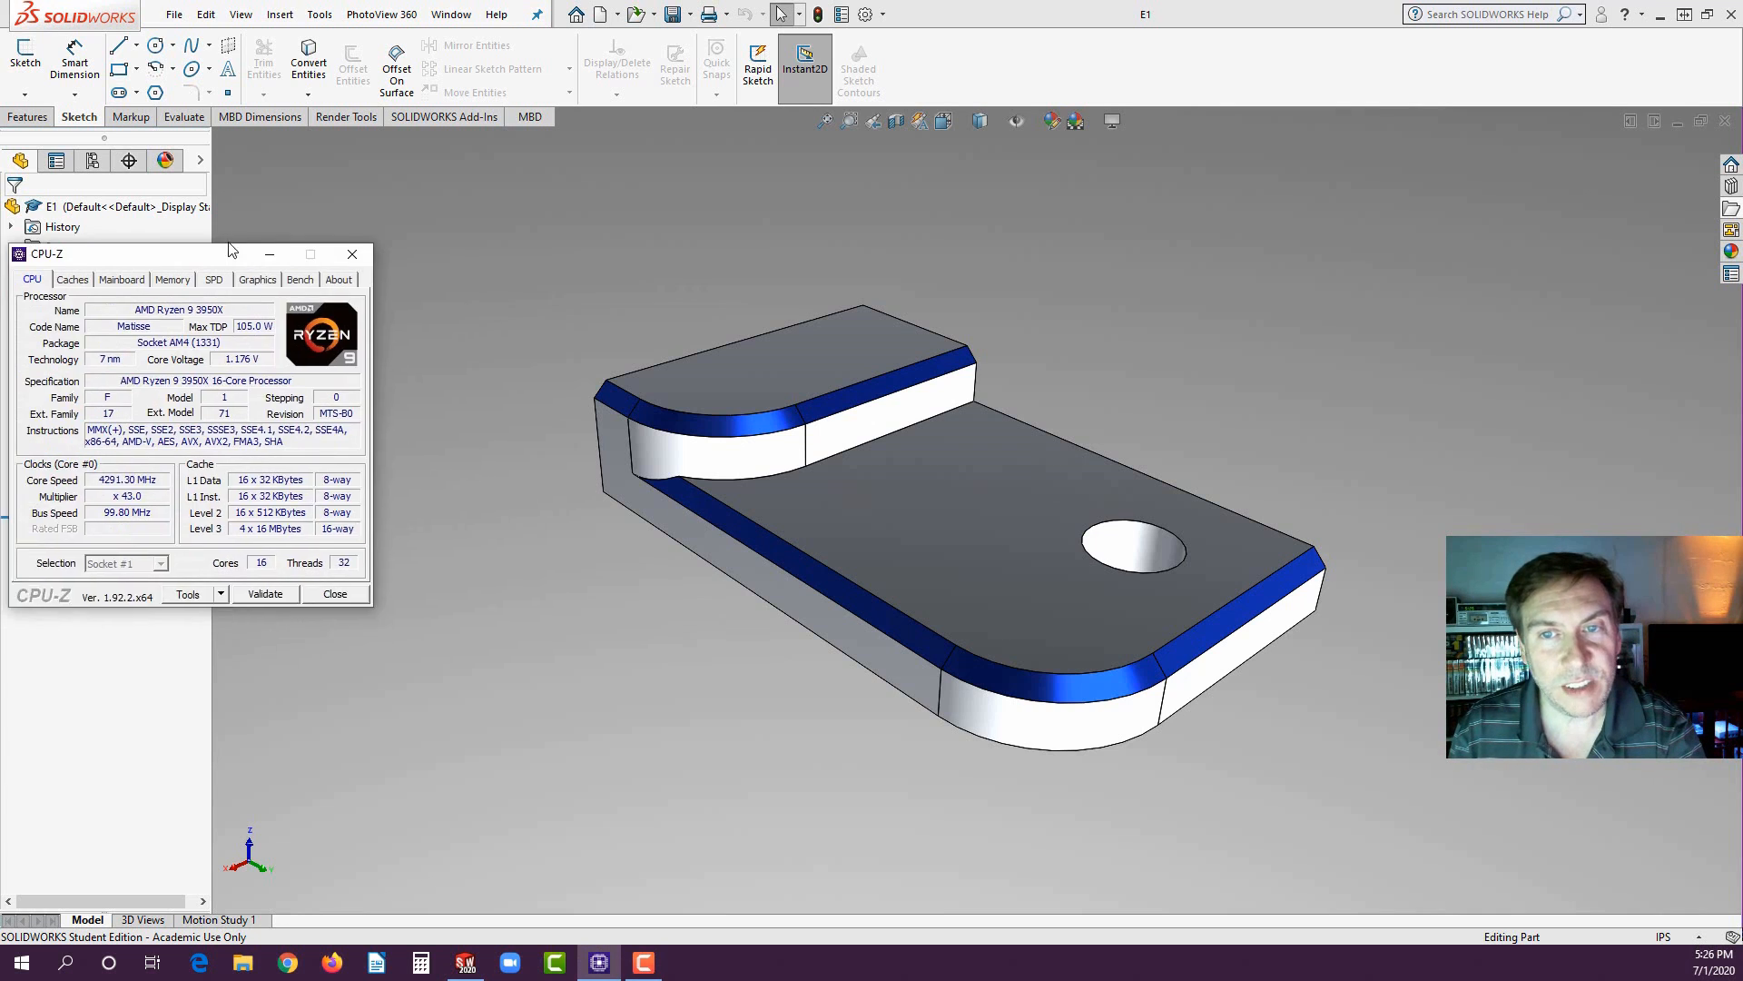
# - Examine the computer's processor, cache, mainboard, memory, memory slot and graphics details in CPU-Z
pyautogui.moveTo(202, 273); pyautogui.dragTo(419, 187)
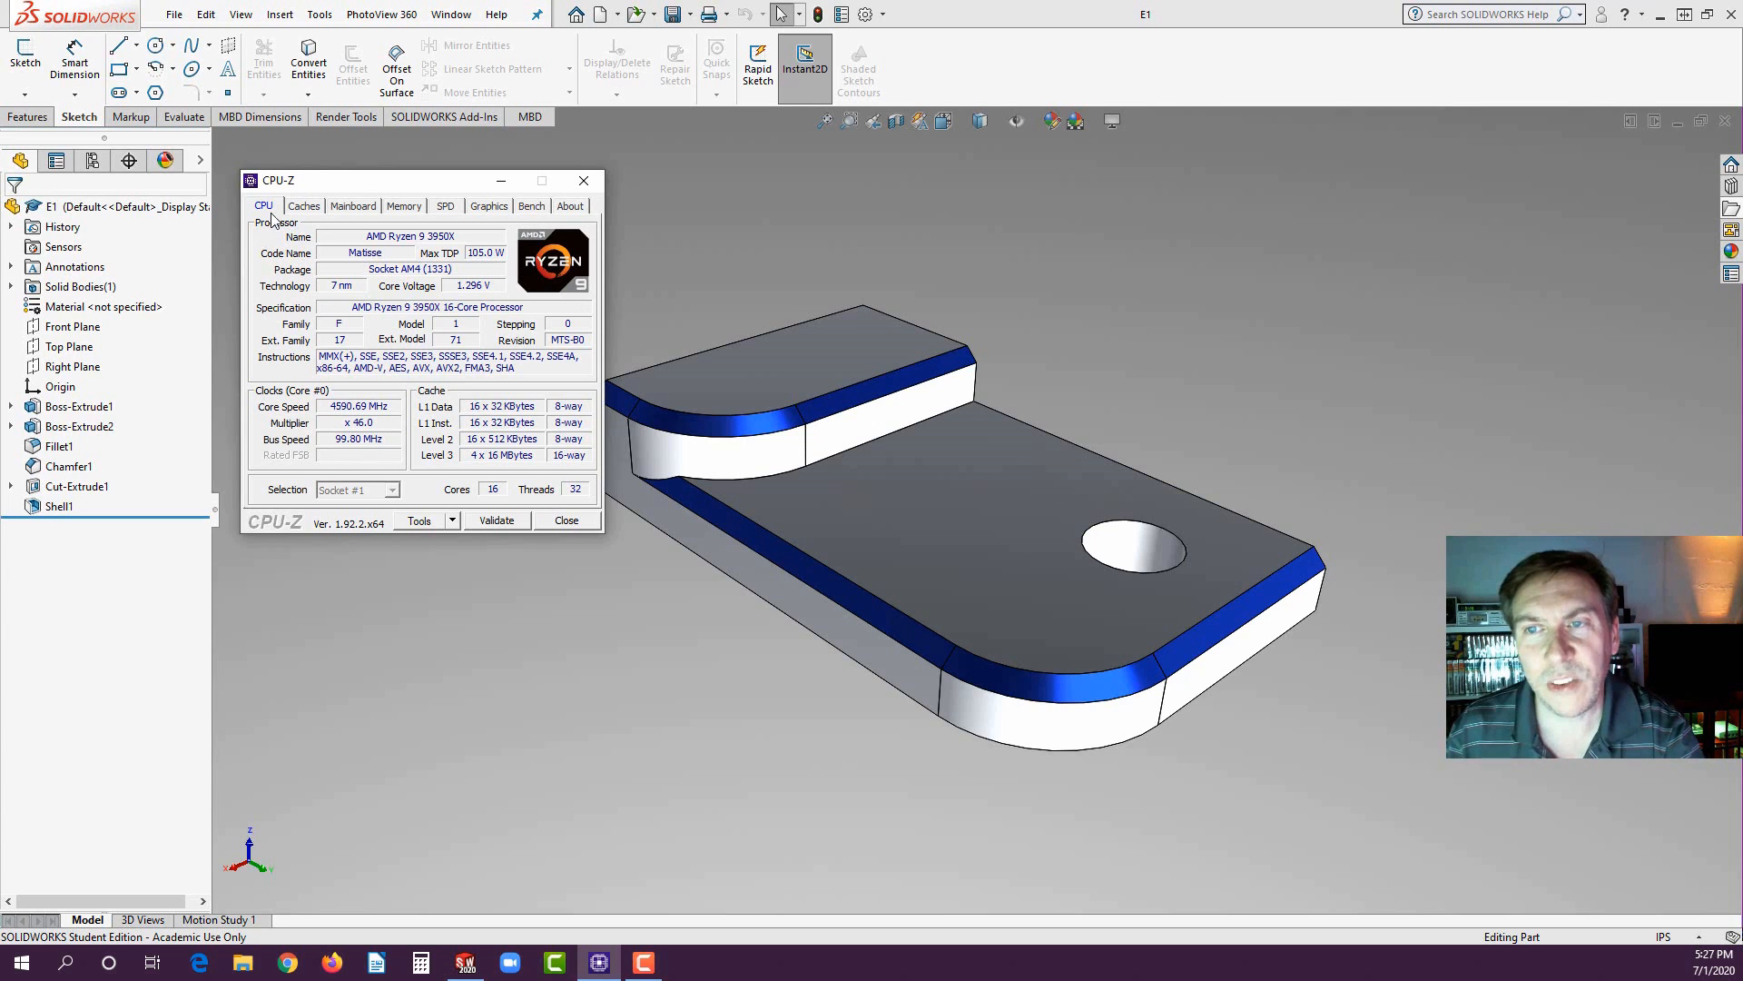
pyautogui.click(305, 207)
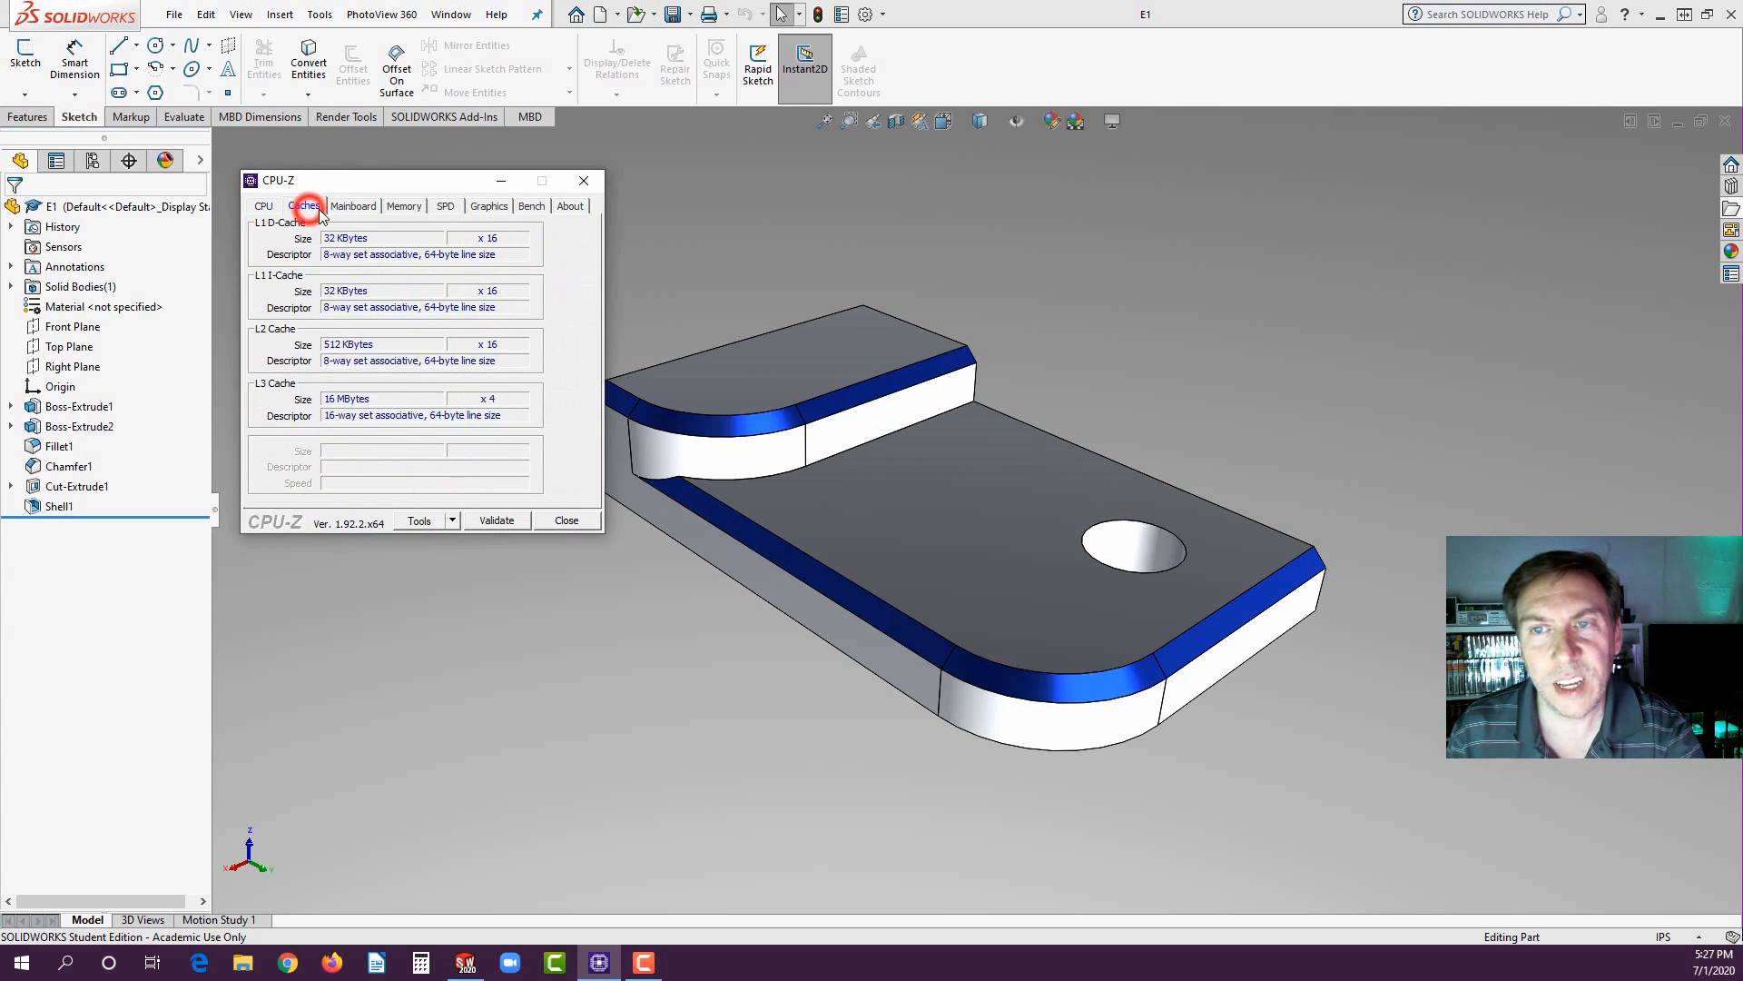
pyautogui.click(352, 205)
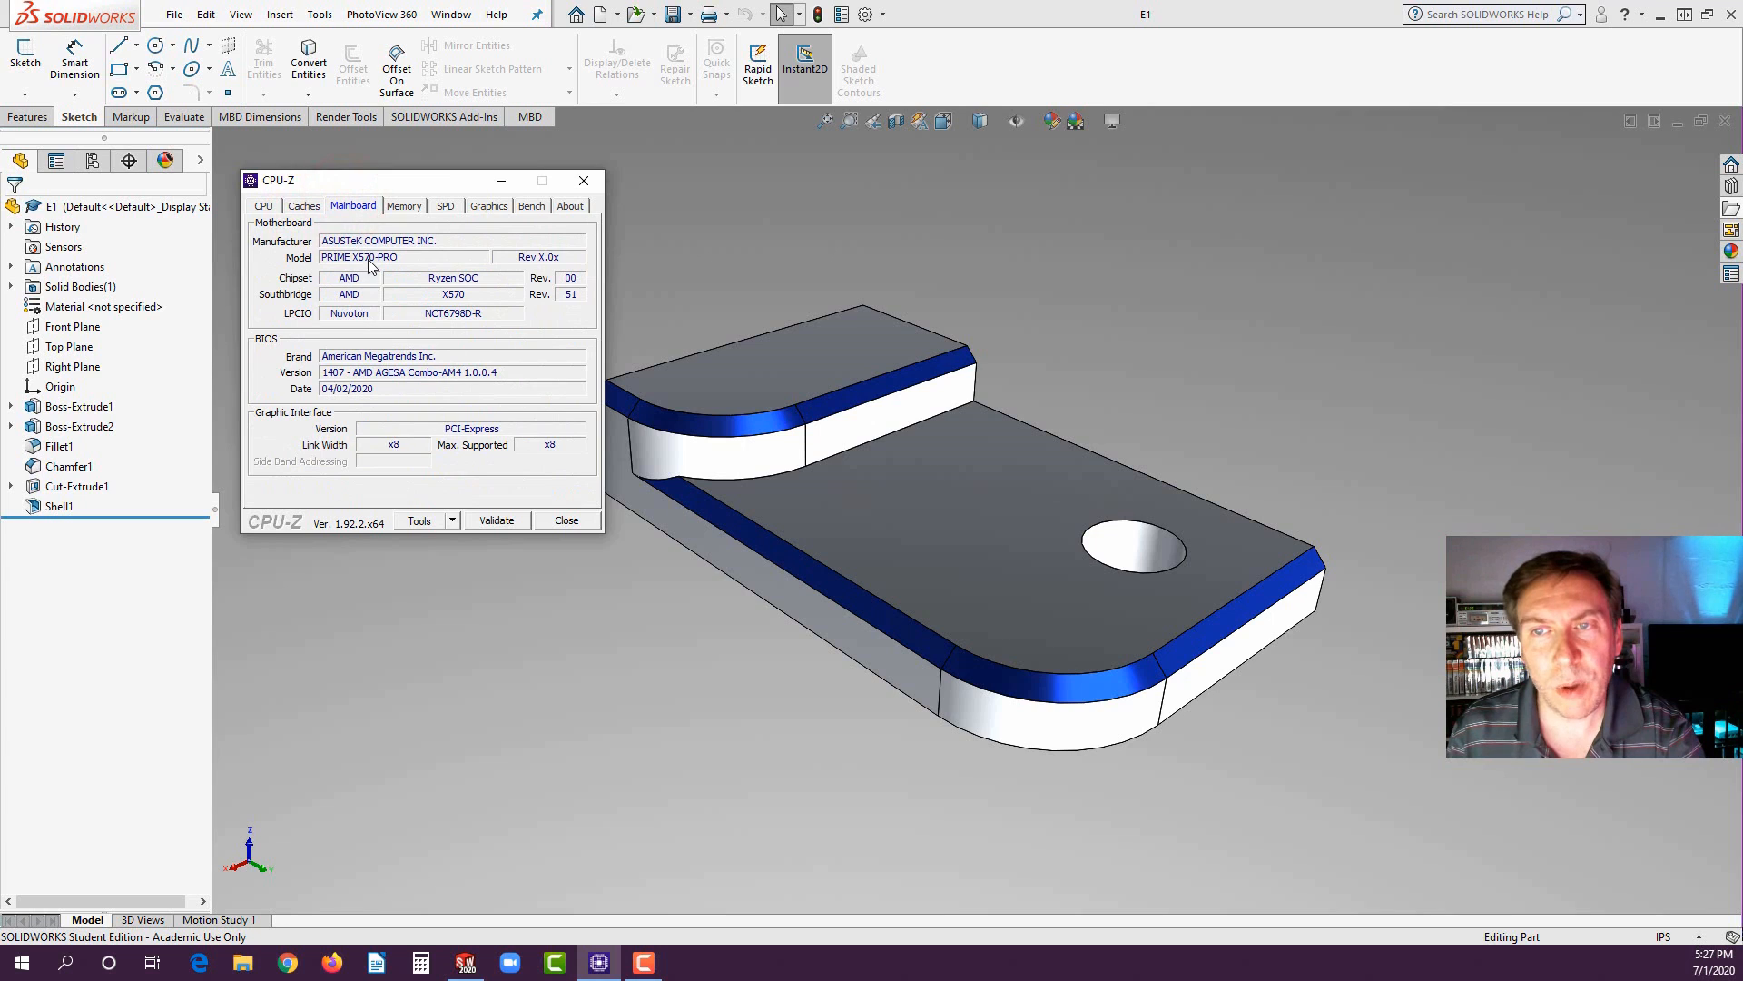
pyautogui.click(405, 207)
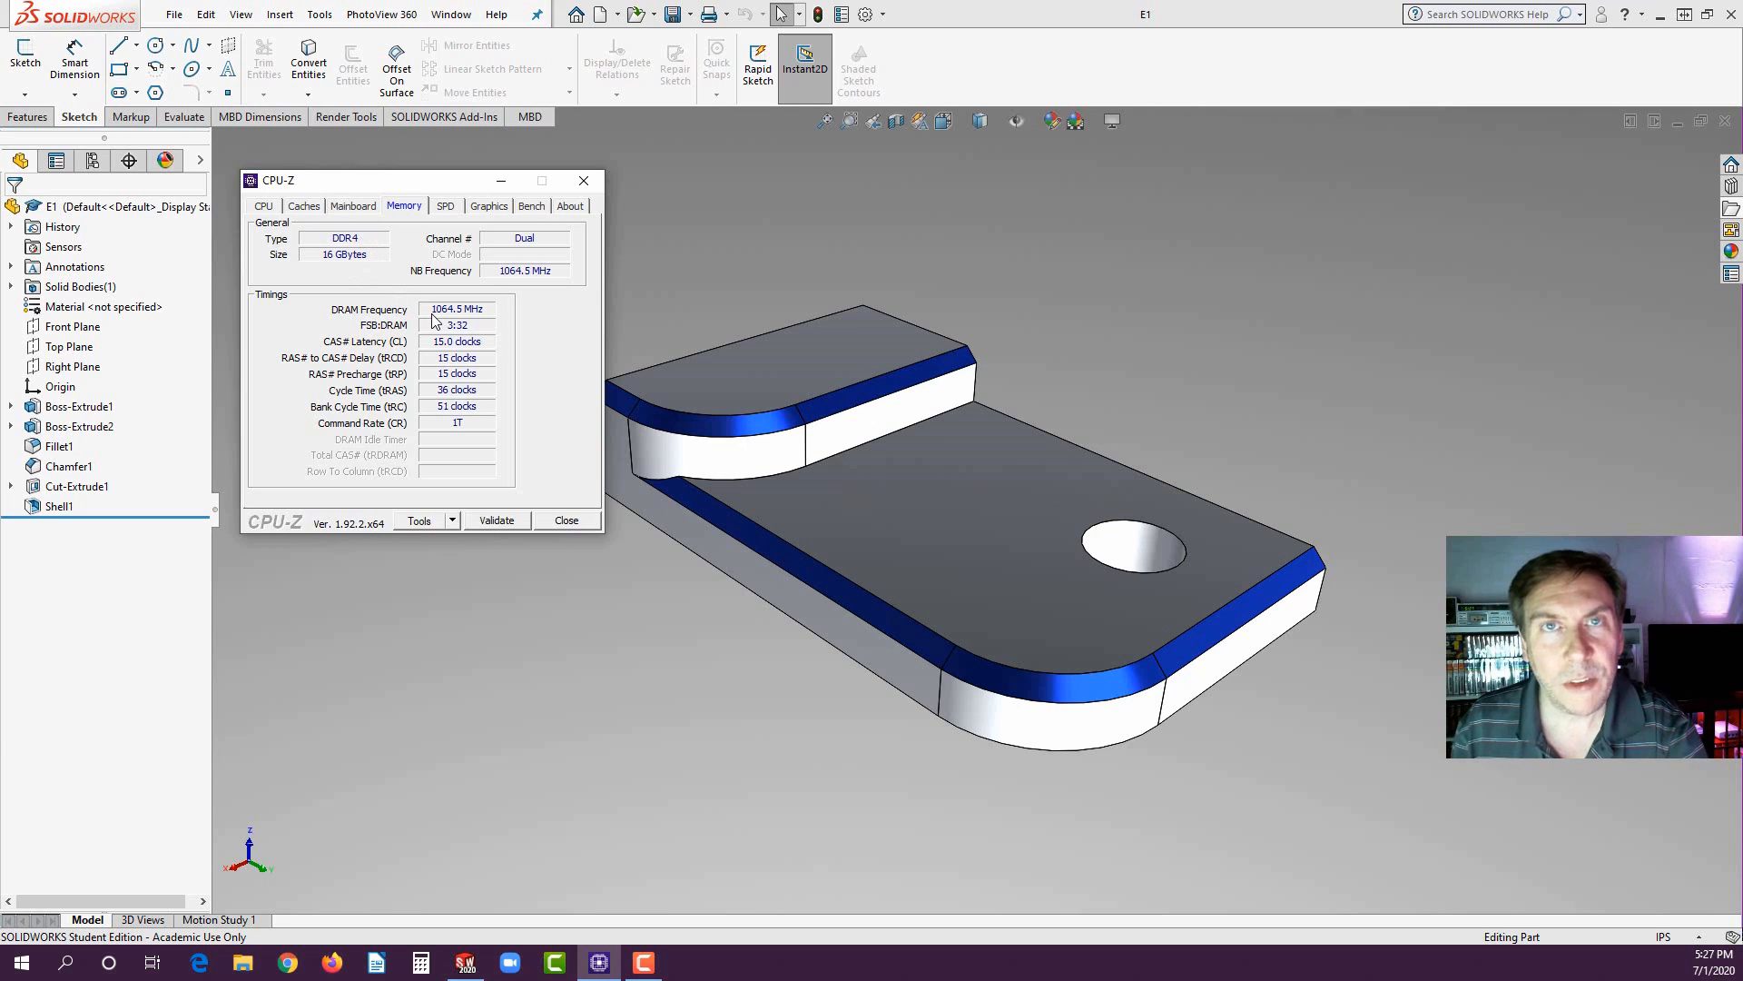
pyautogui.click(446, 206)
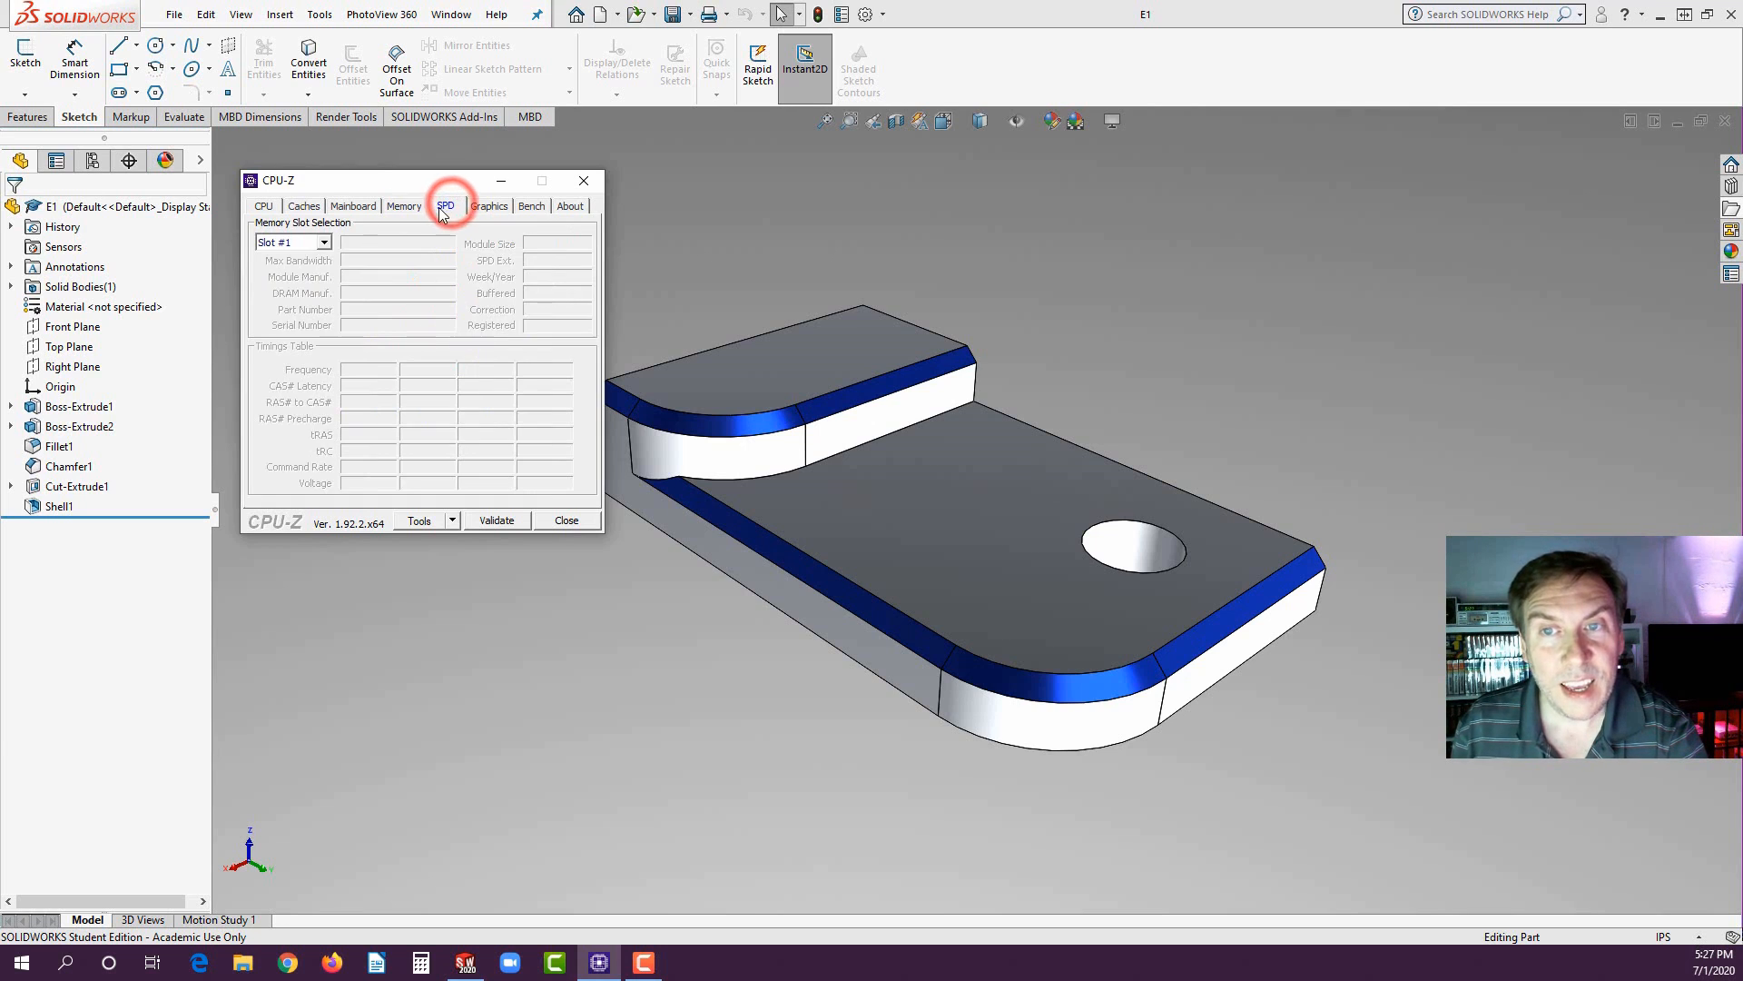
pyautogui.click(324, 243)
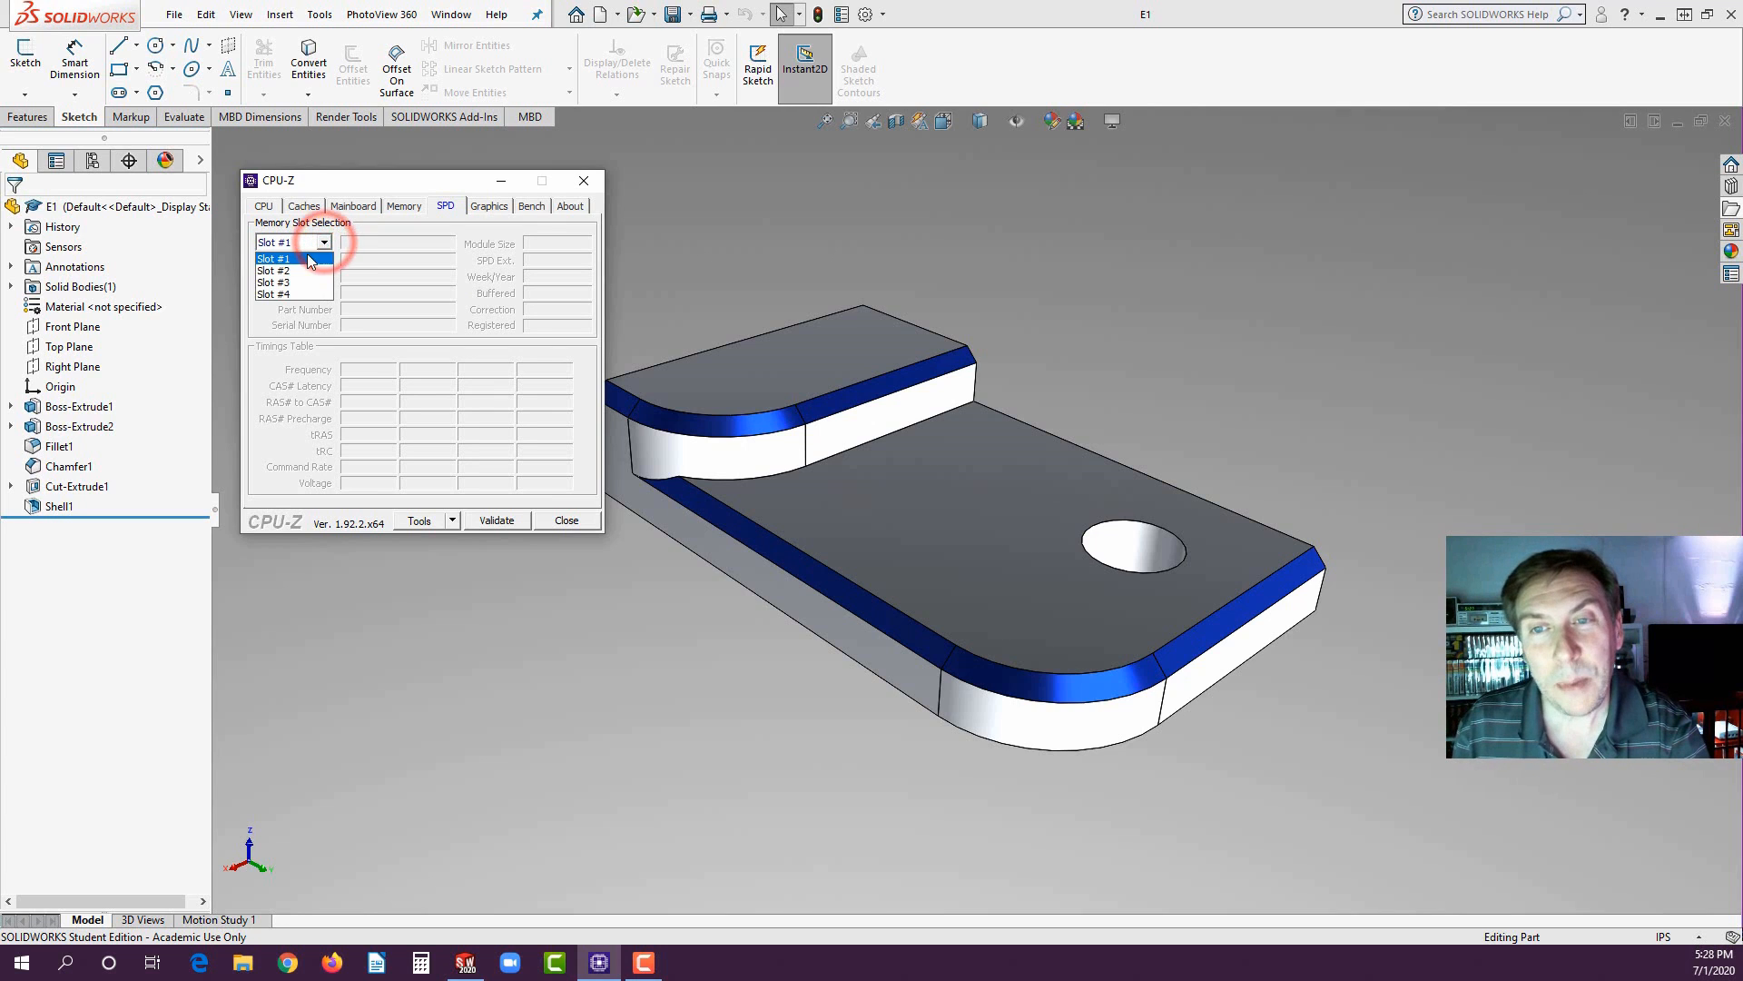
pyautogui.click(325, 244)
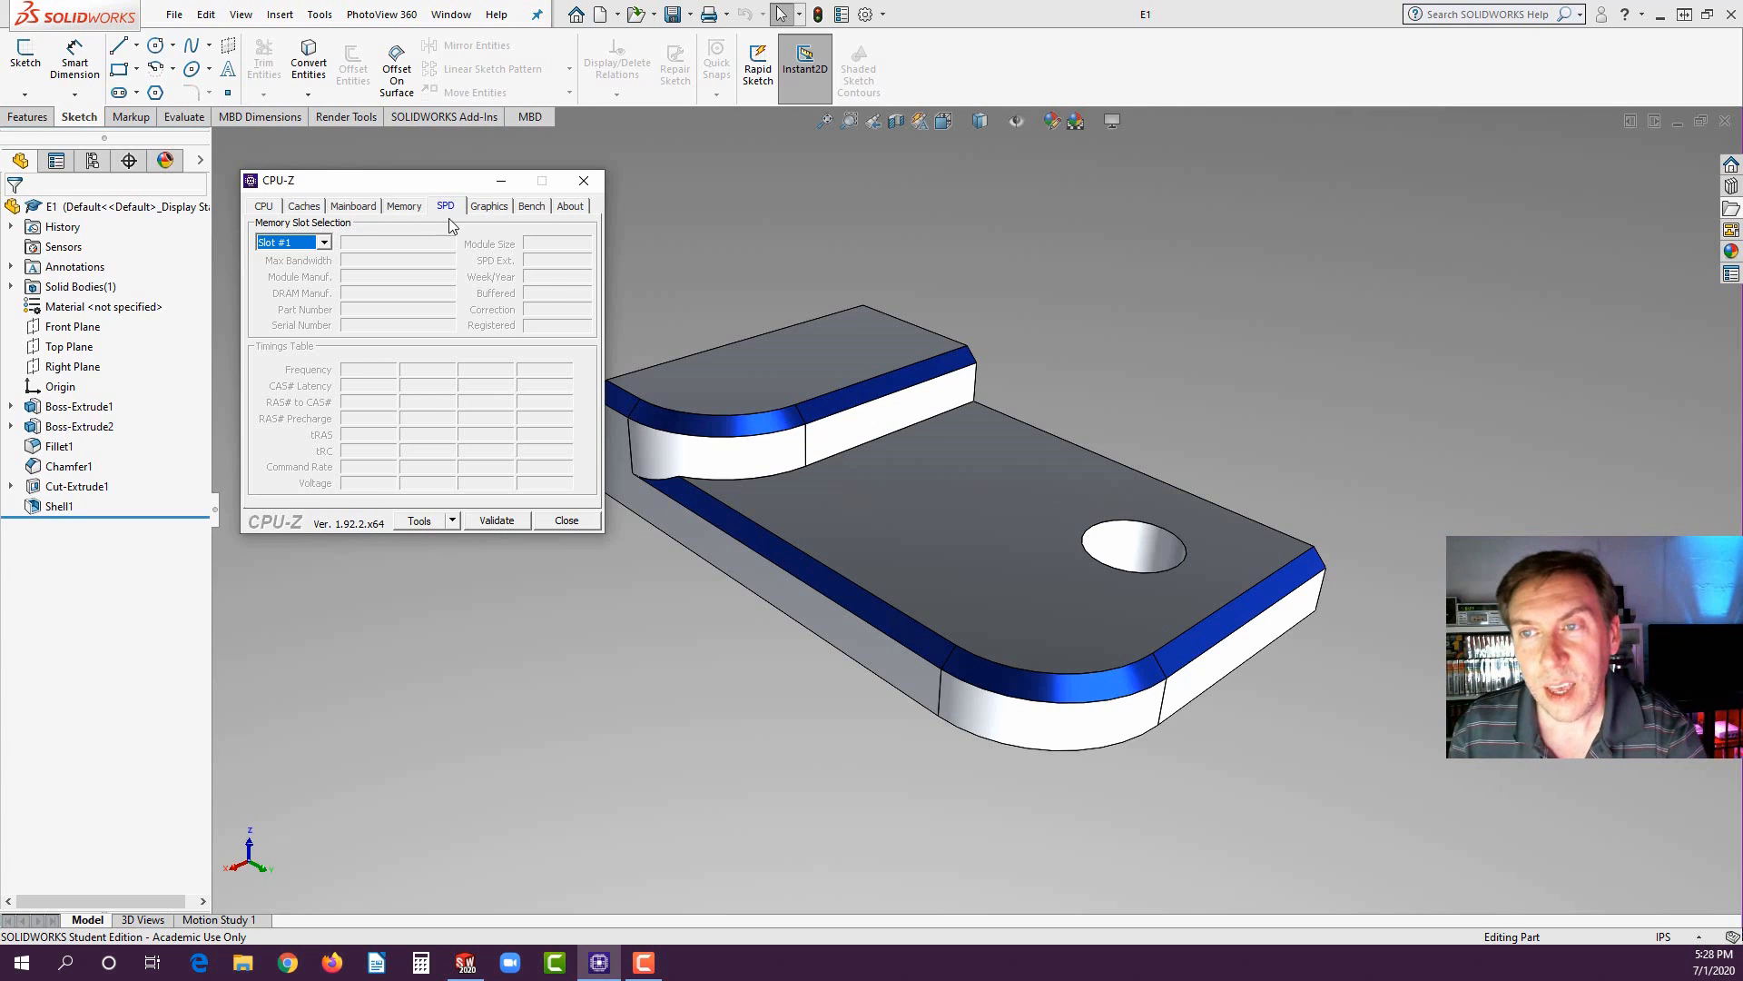
pyautogui.click(487, 206)
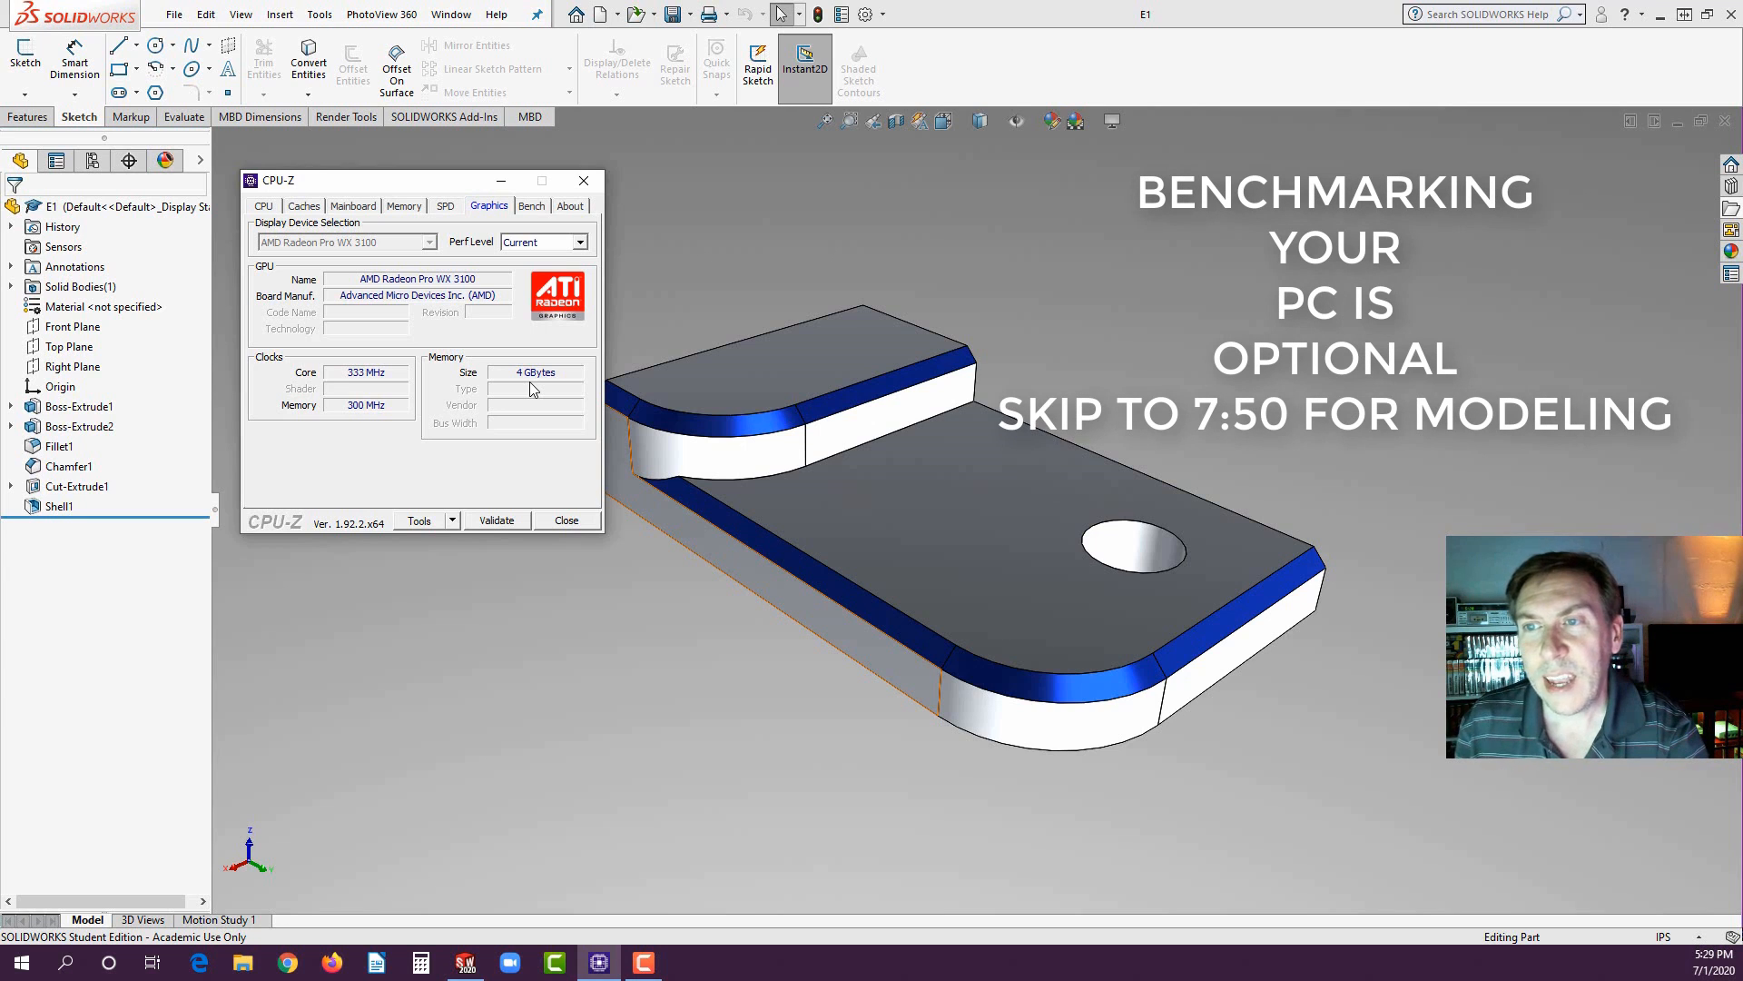
# - Set the reference processor for the CPU benchmark to AMD A10-7850K APU @ 3.70GHz
pyautogui.click(532, 205)
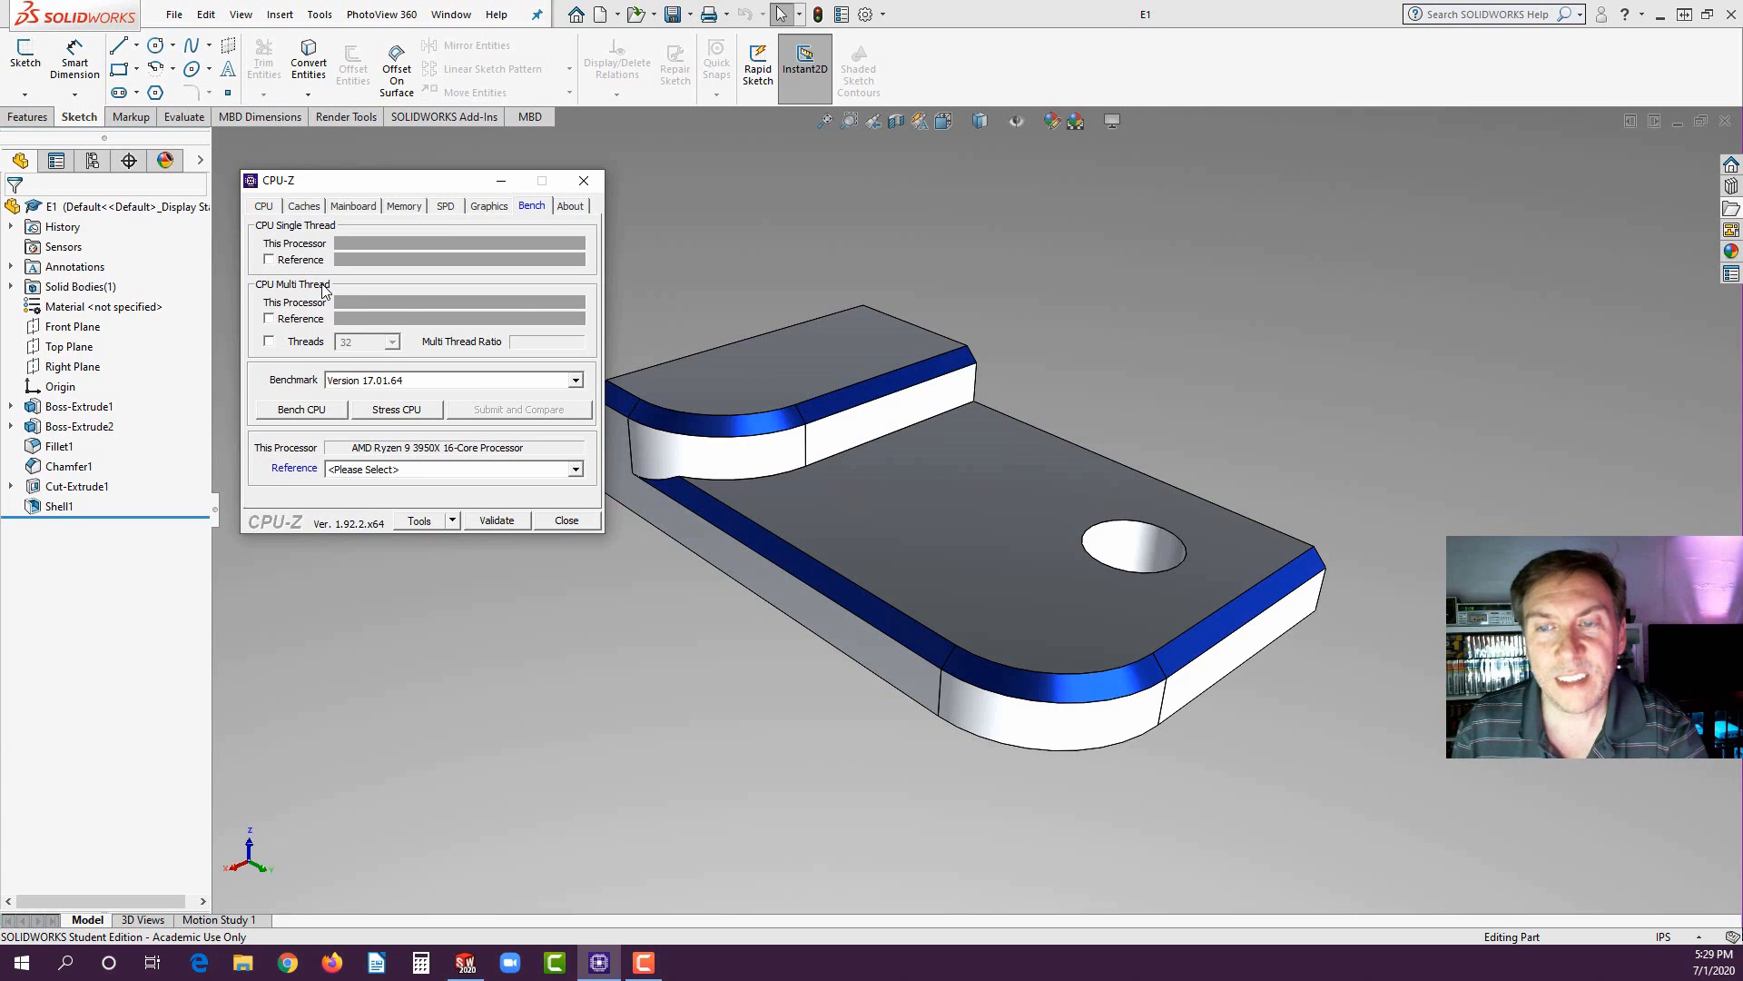
pyautogui.click(368, 469)
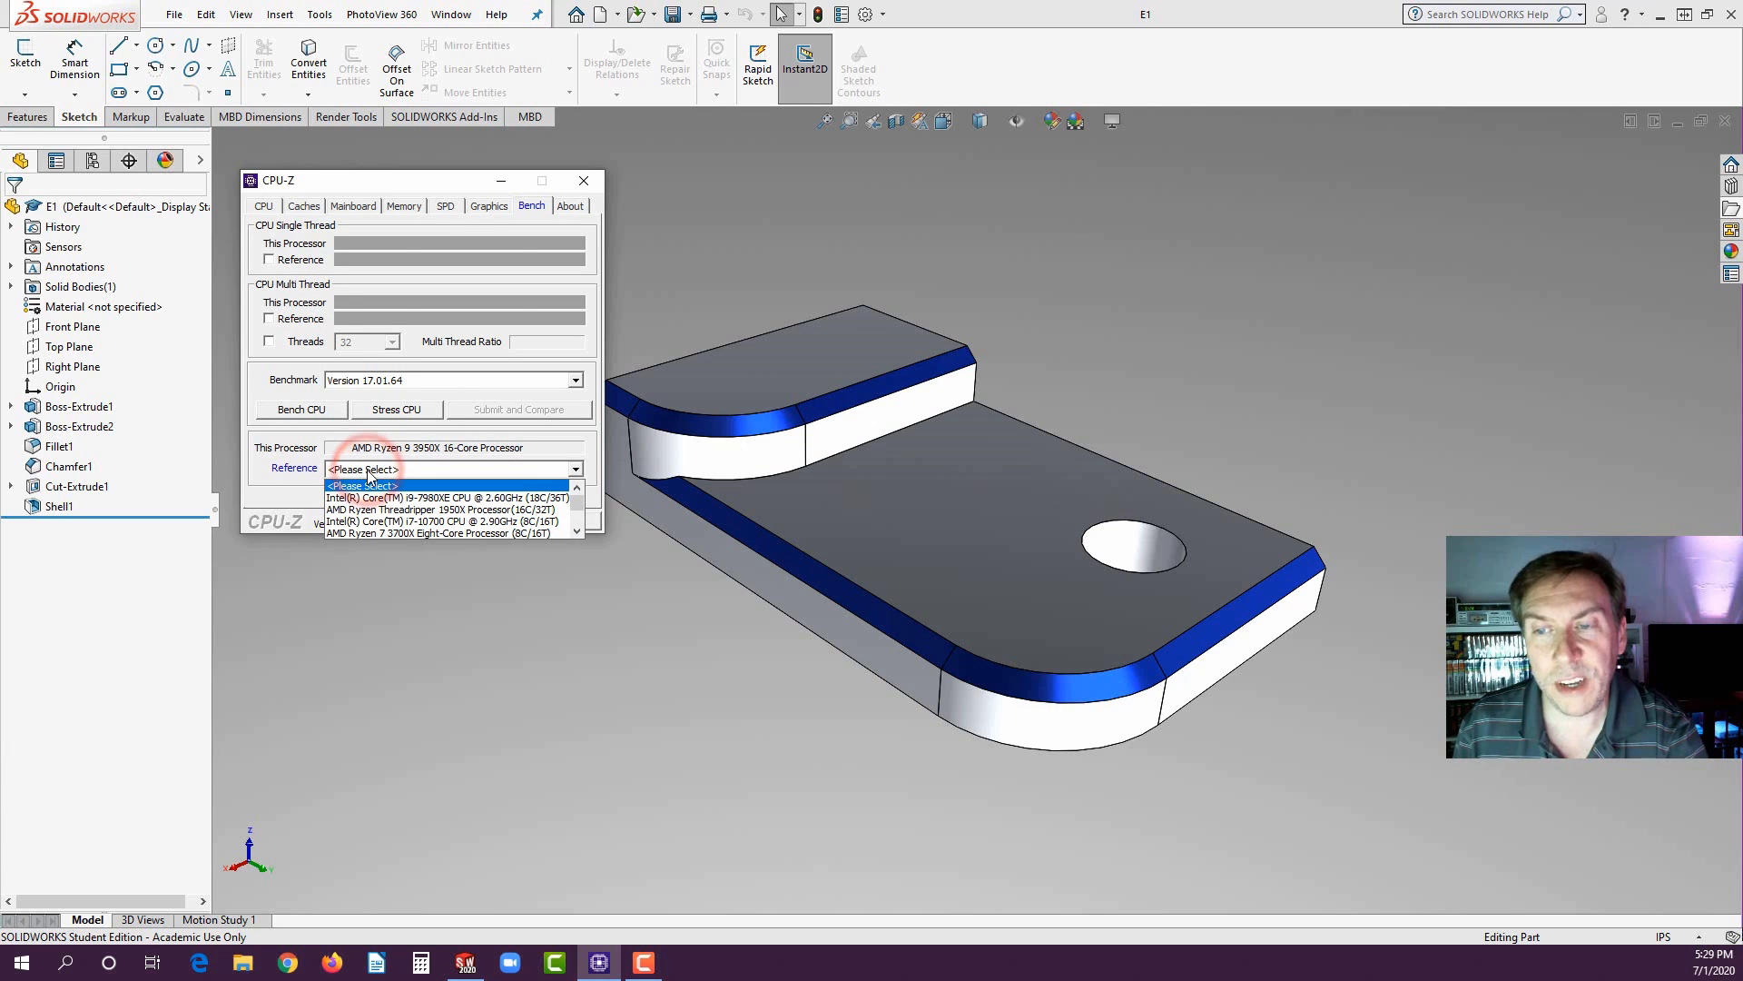
pyautogui.scroll(-4, 397, 494)
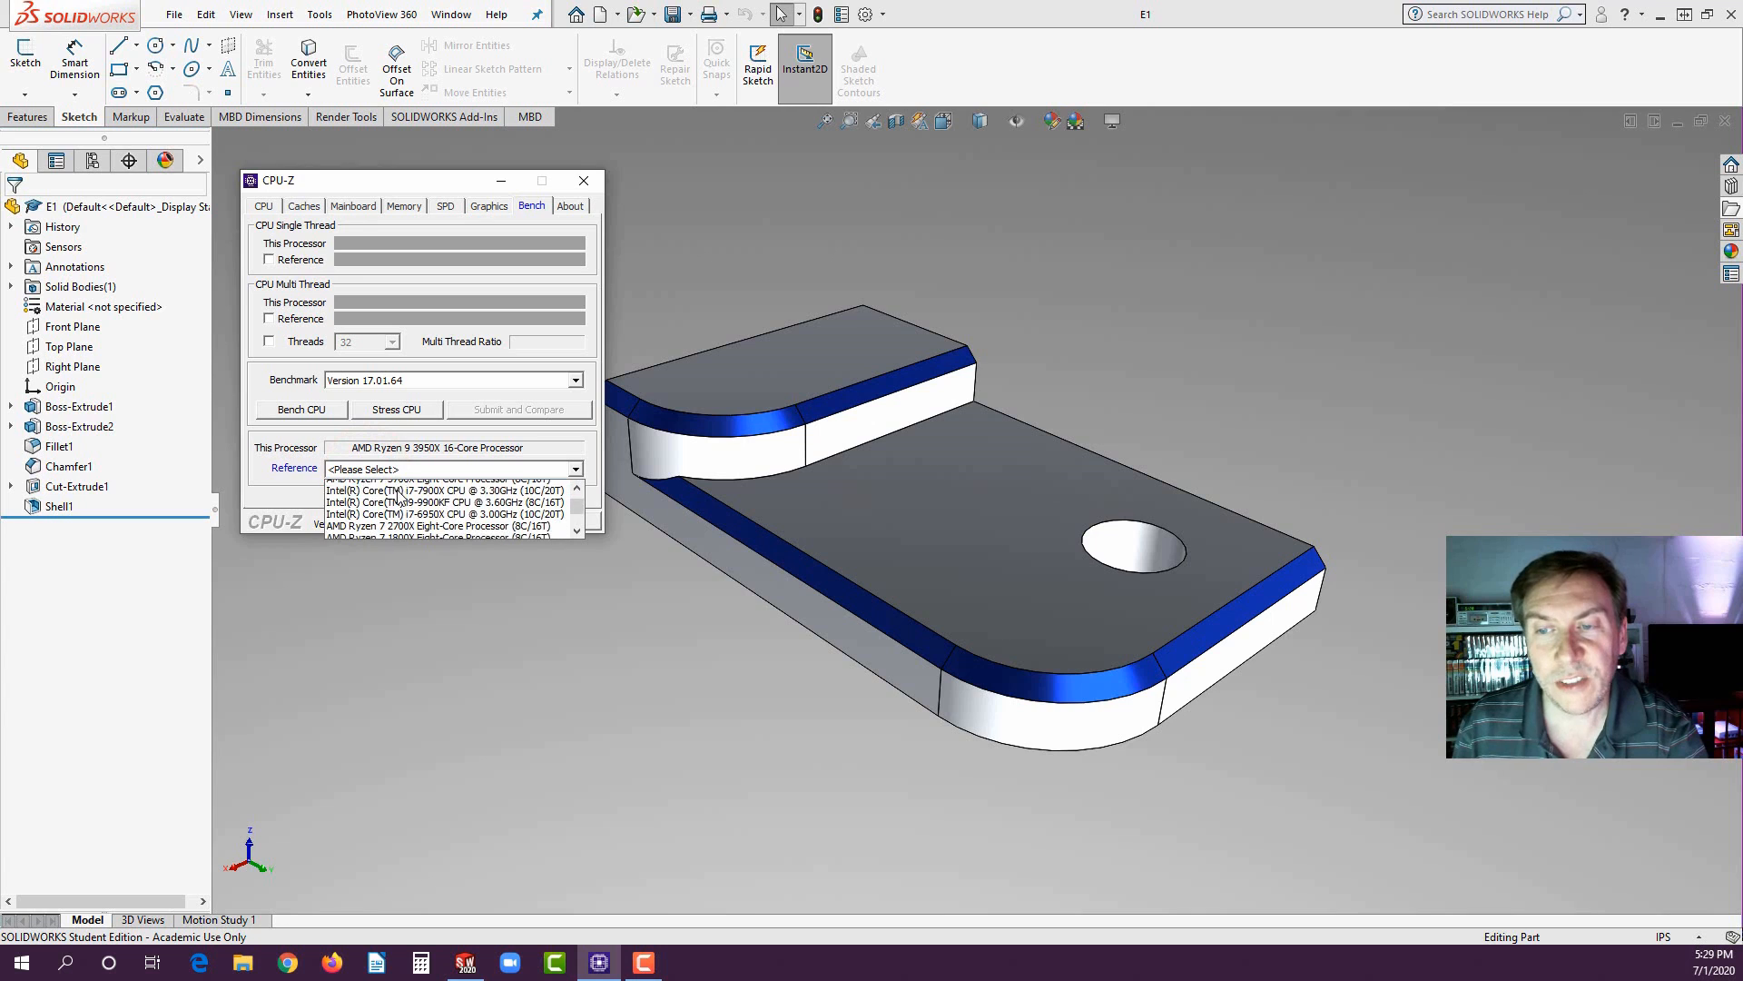
pyautogui.scroll(-5, 397, 495)
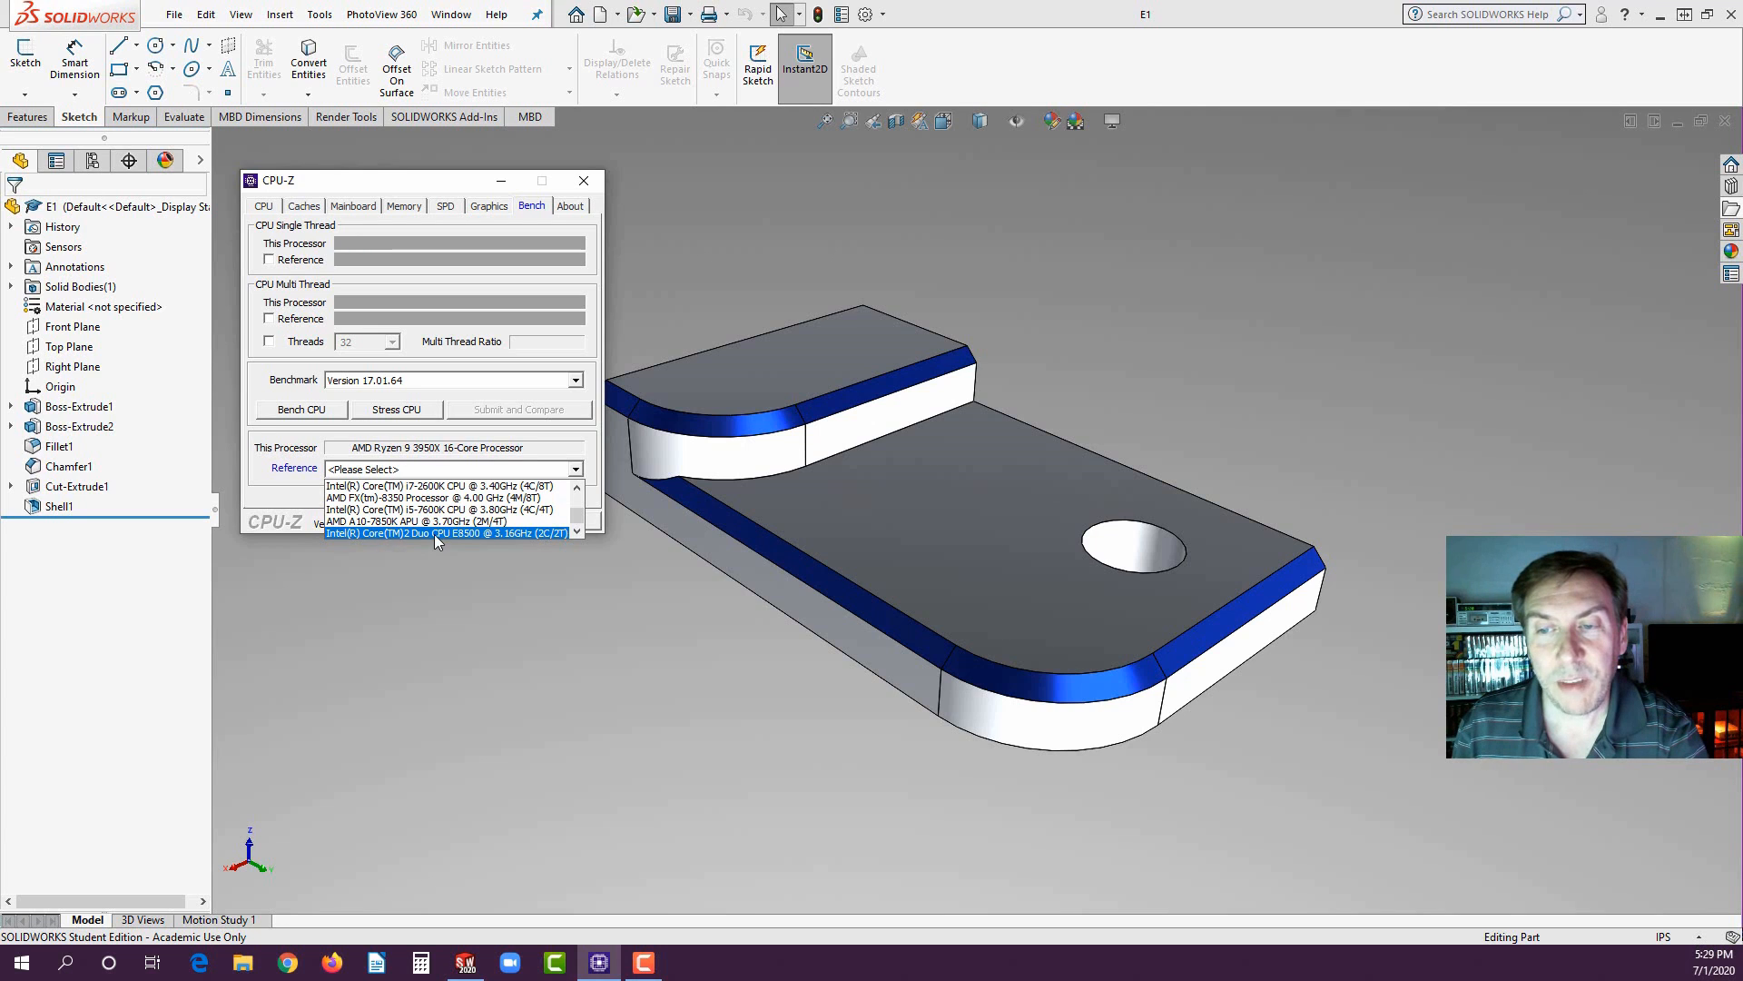
pyautogui.click(407, 522)
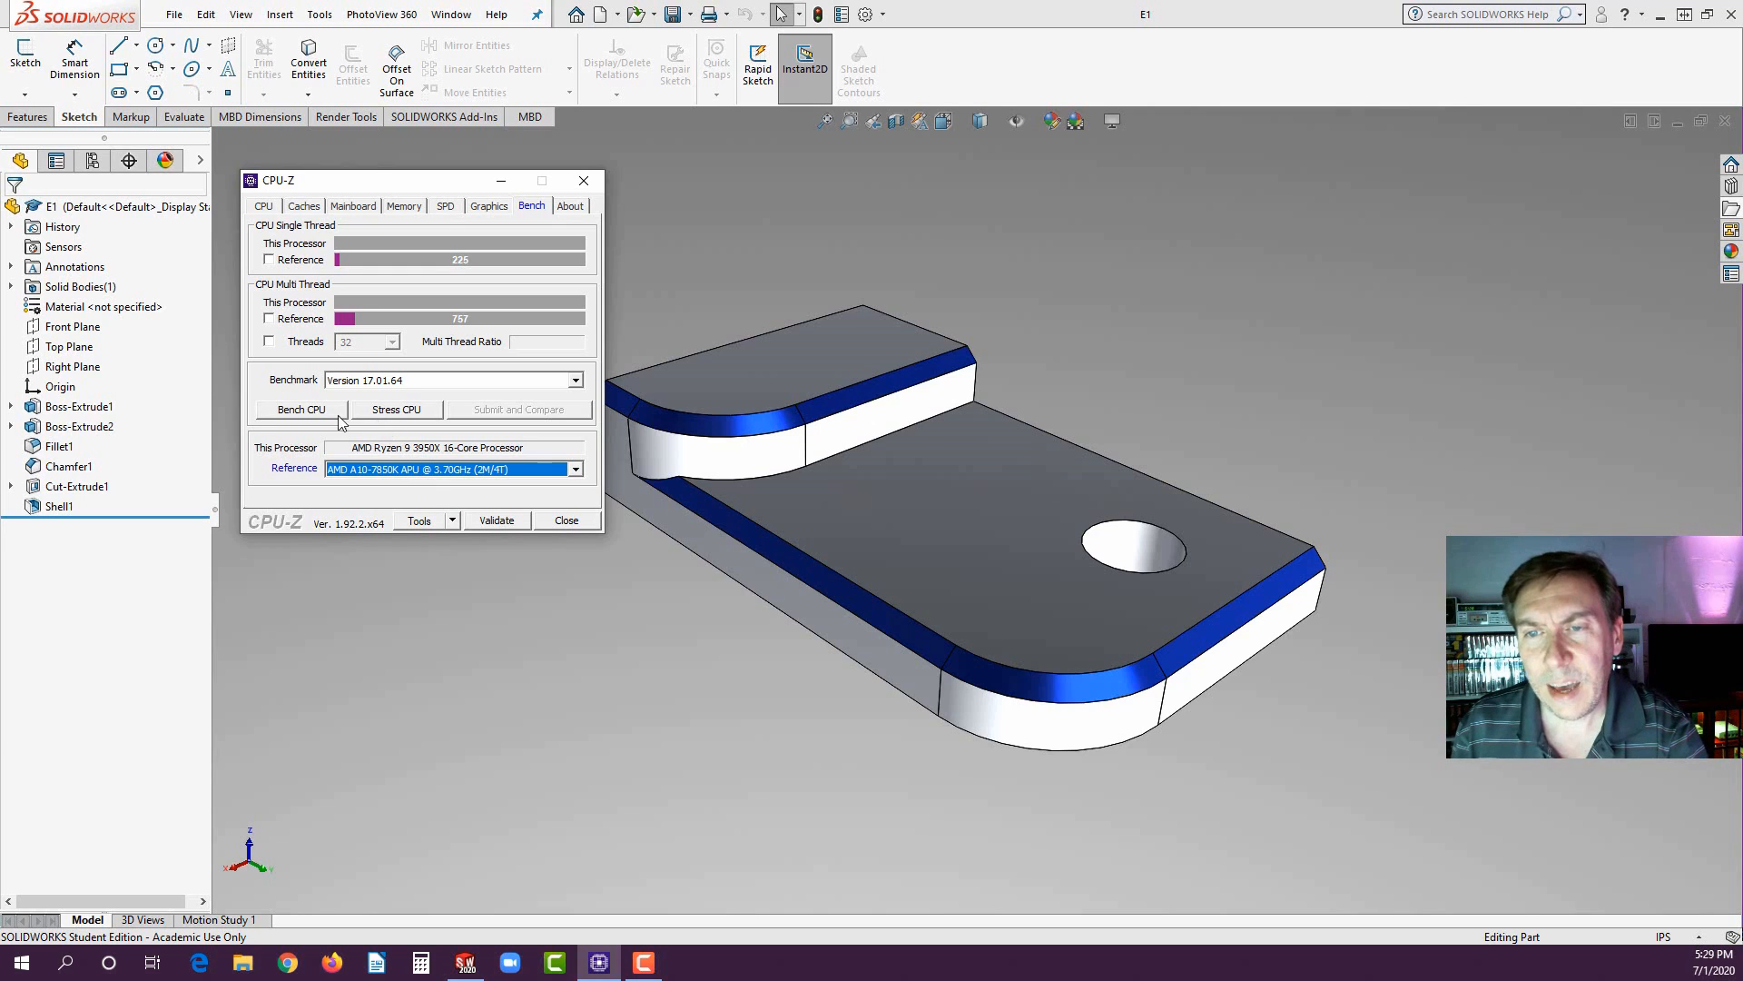
# - Run and stop a short CPU stress test, and benchmark the CPU with version 17.01.64
pyautogui.click(398, 411)
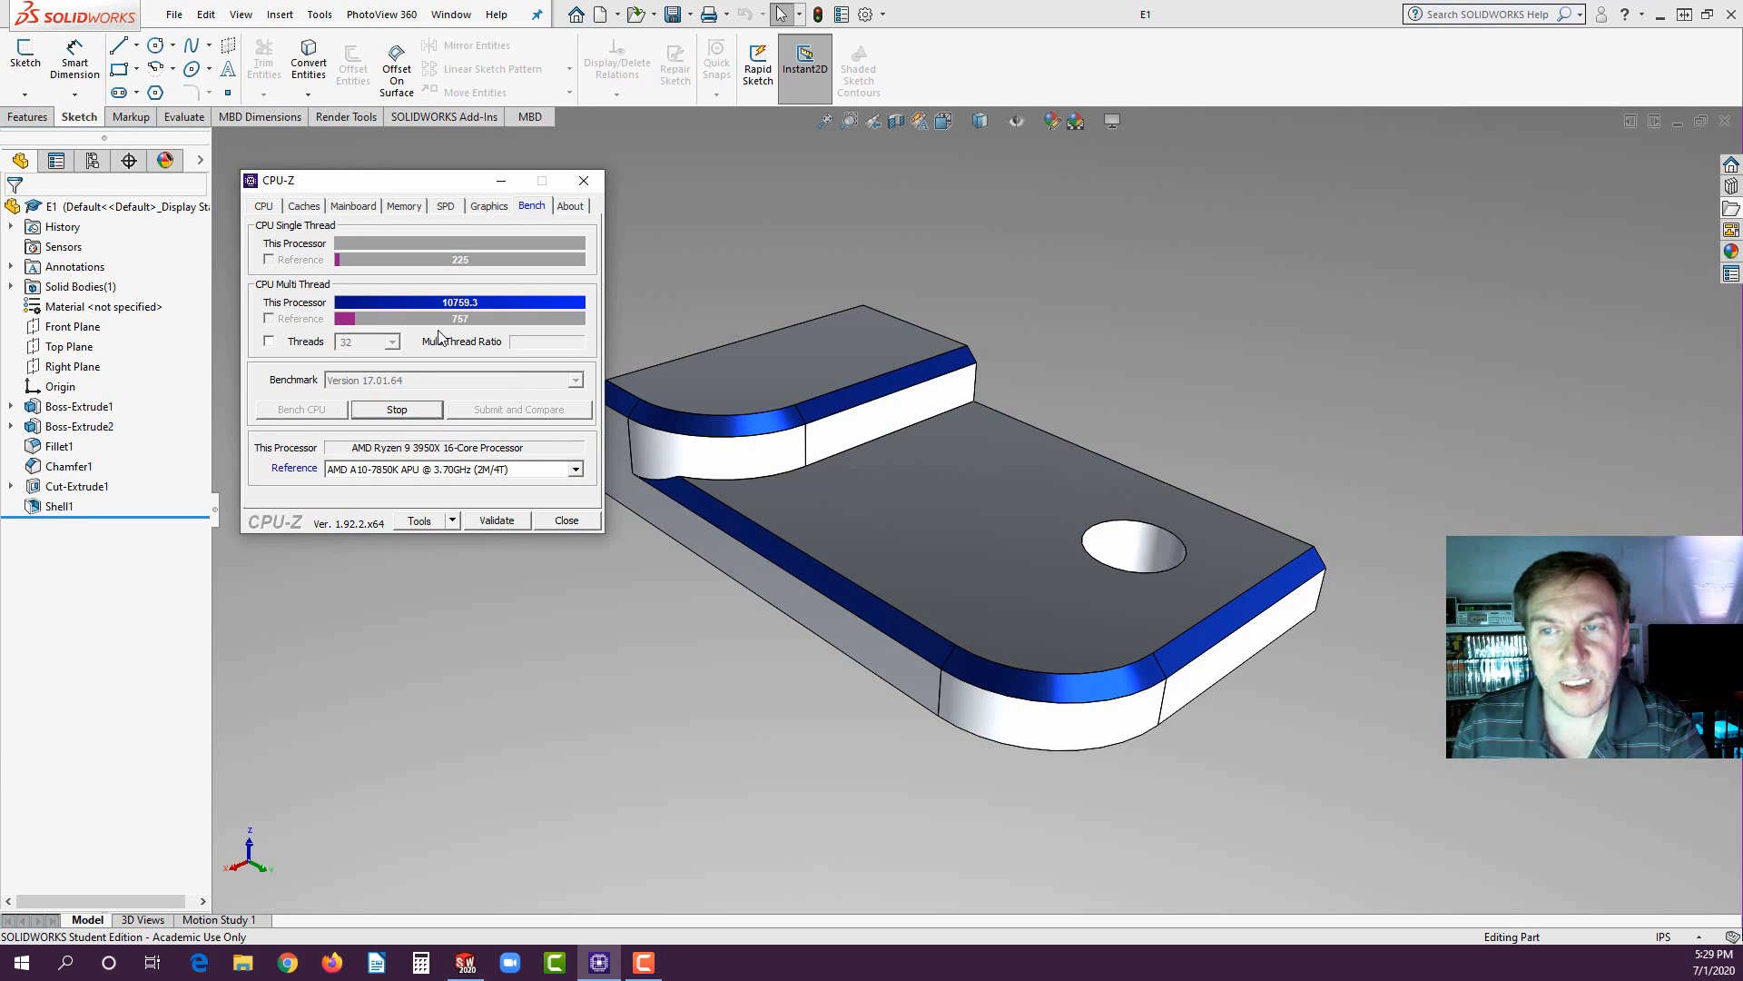
pyautogui.click(390, 410)
pyautogui.click(325, 409)
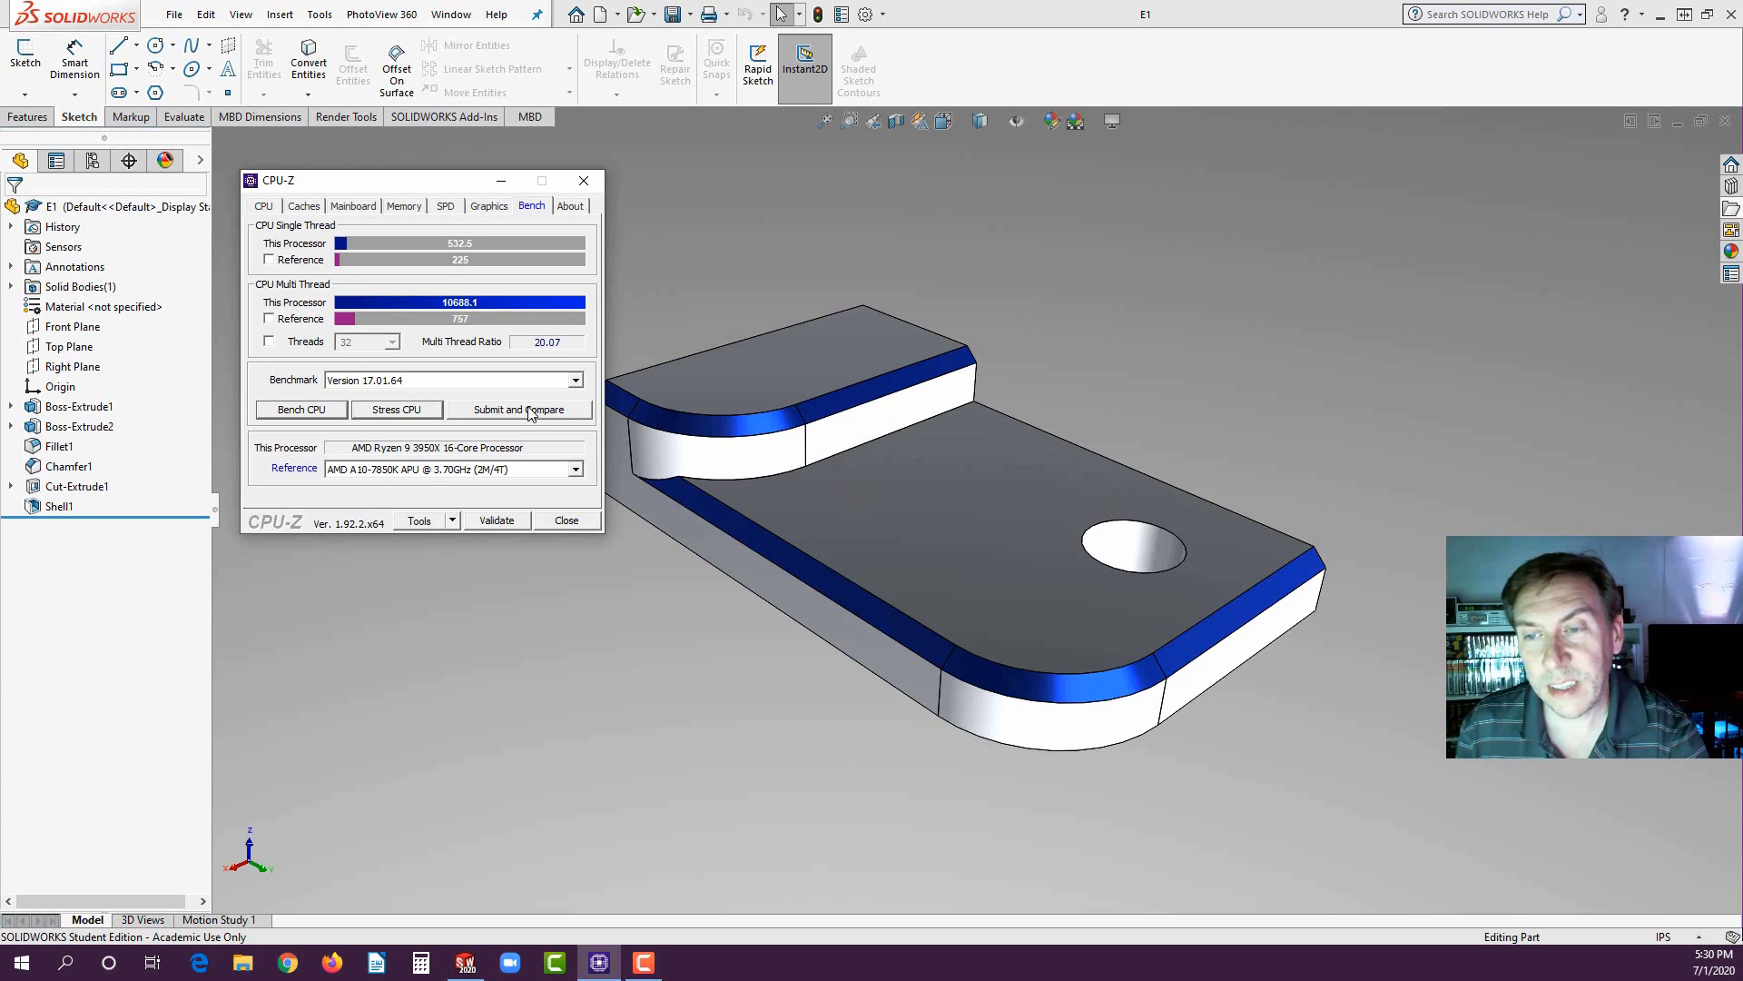
# - Change the benchmark's reference processor to Intel Core i7-10700 CPU @ 2.90GHz (8C/16T)
pyautogui.click(386, 469)
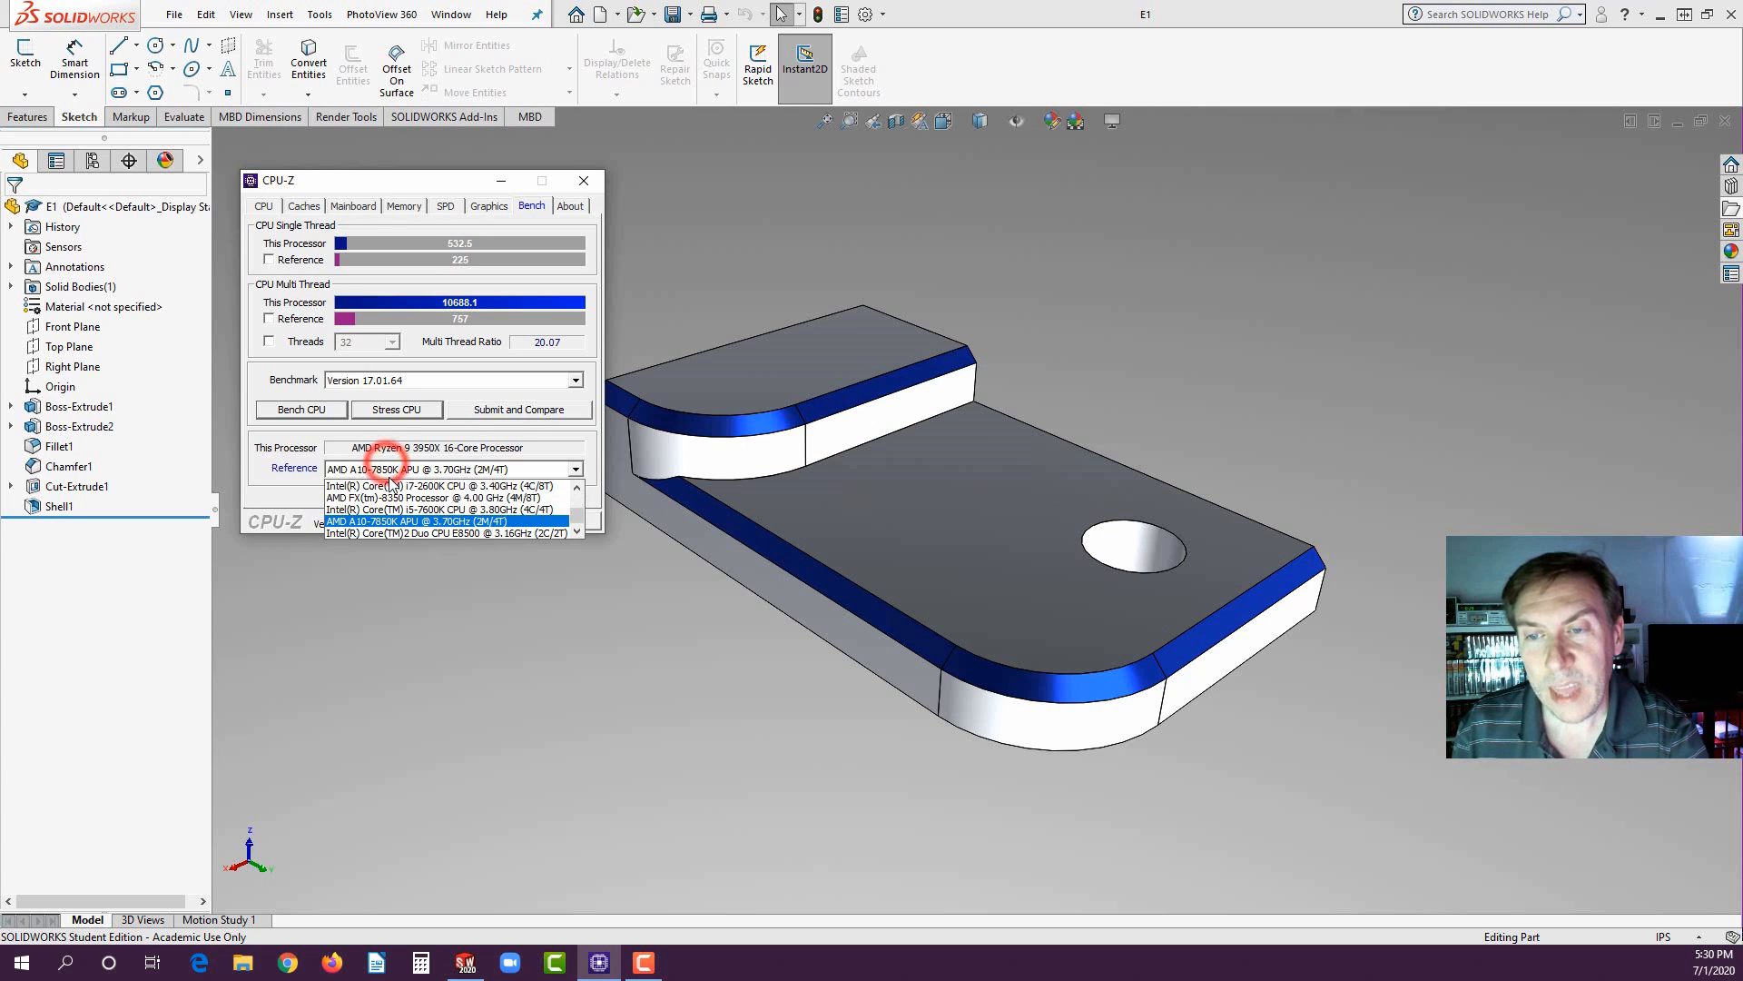
pyautogui.scroll(1, 395, 516)
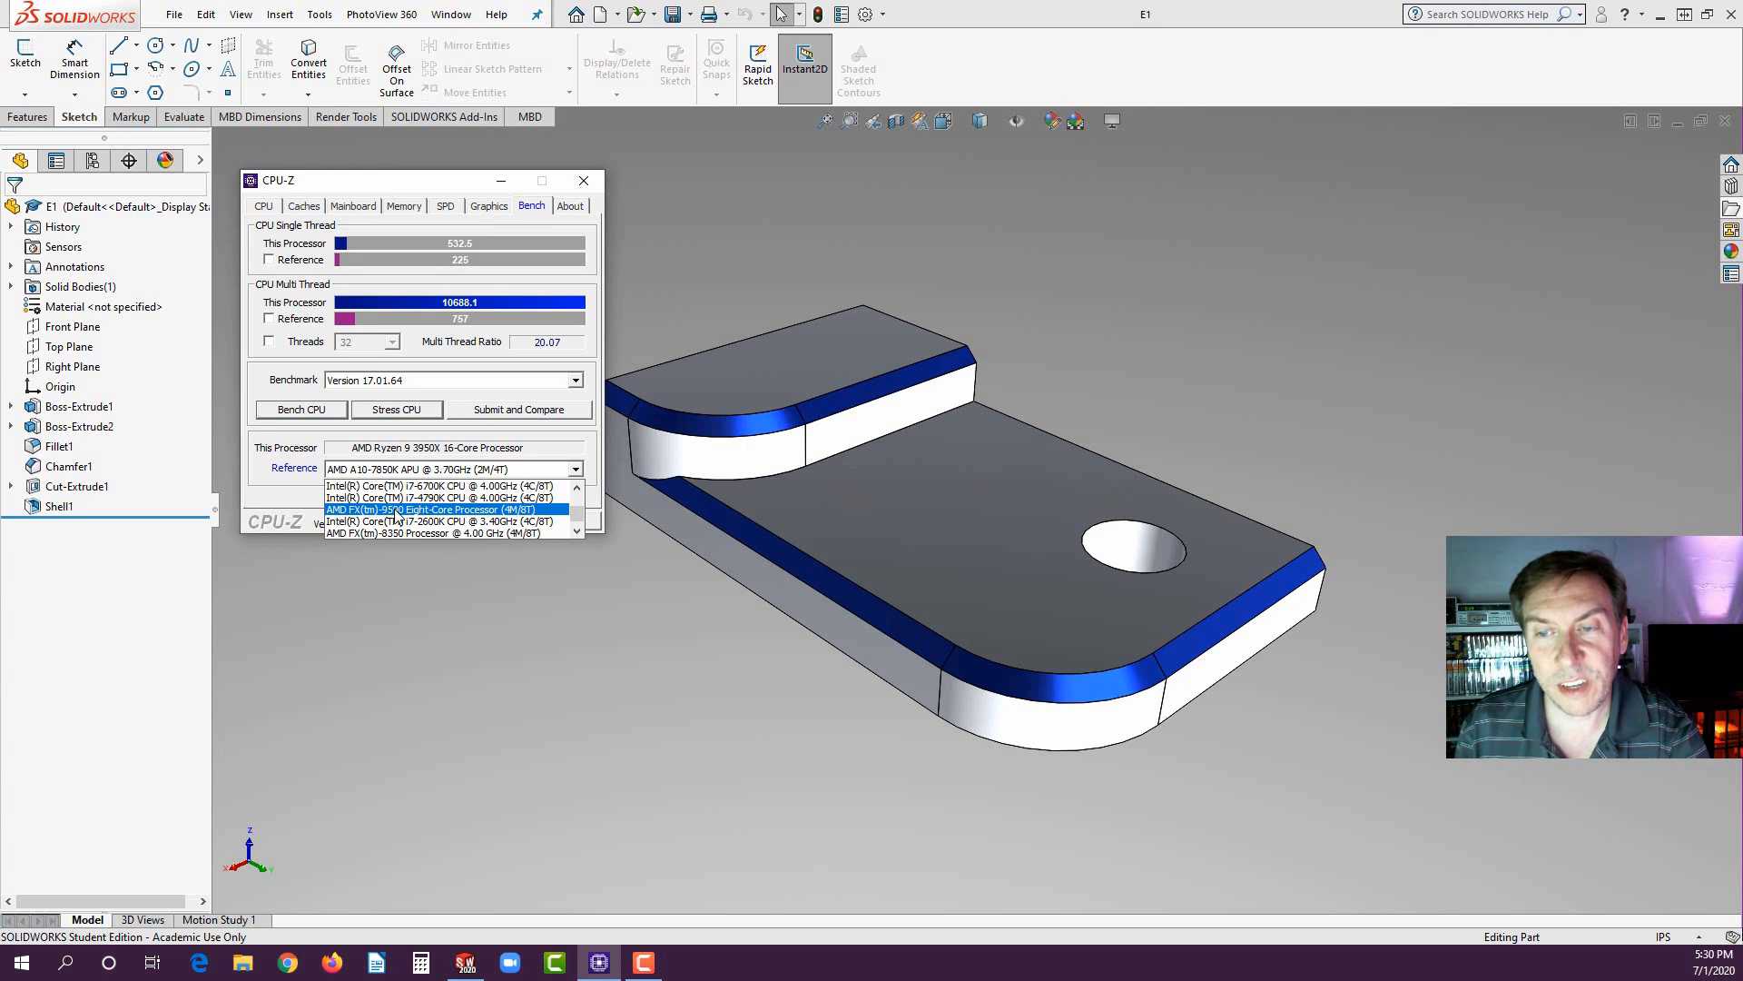
pyautogui.scroll(1, 395, 516)
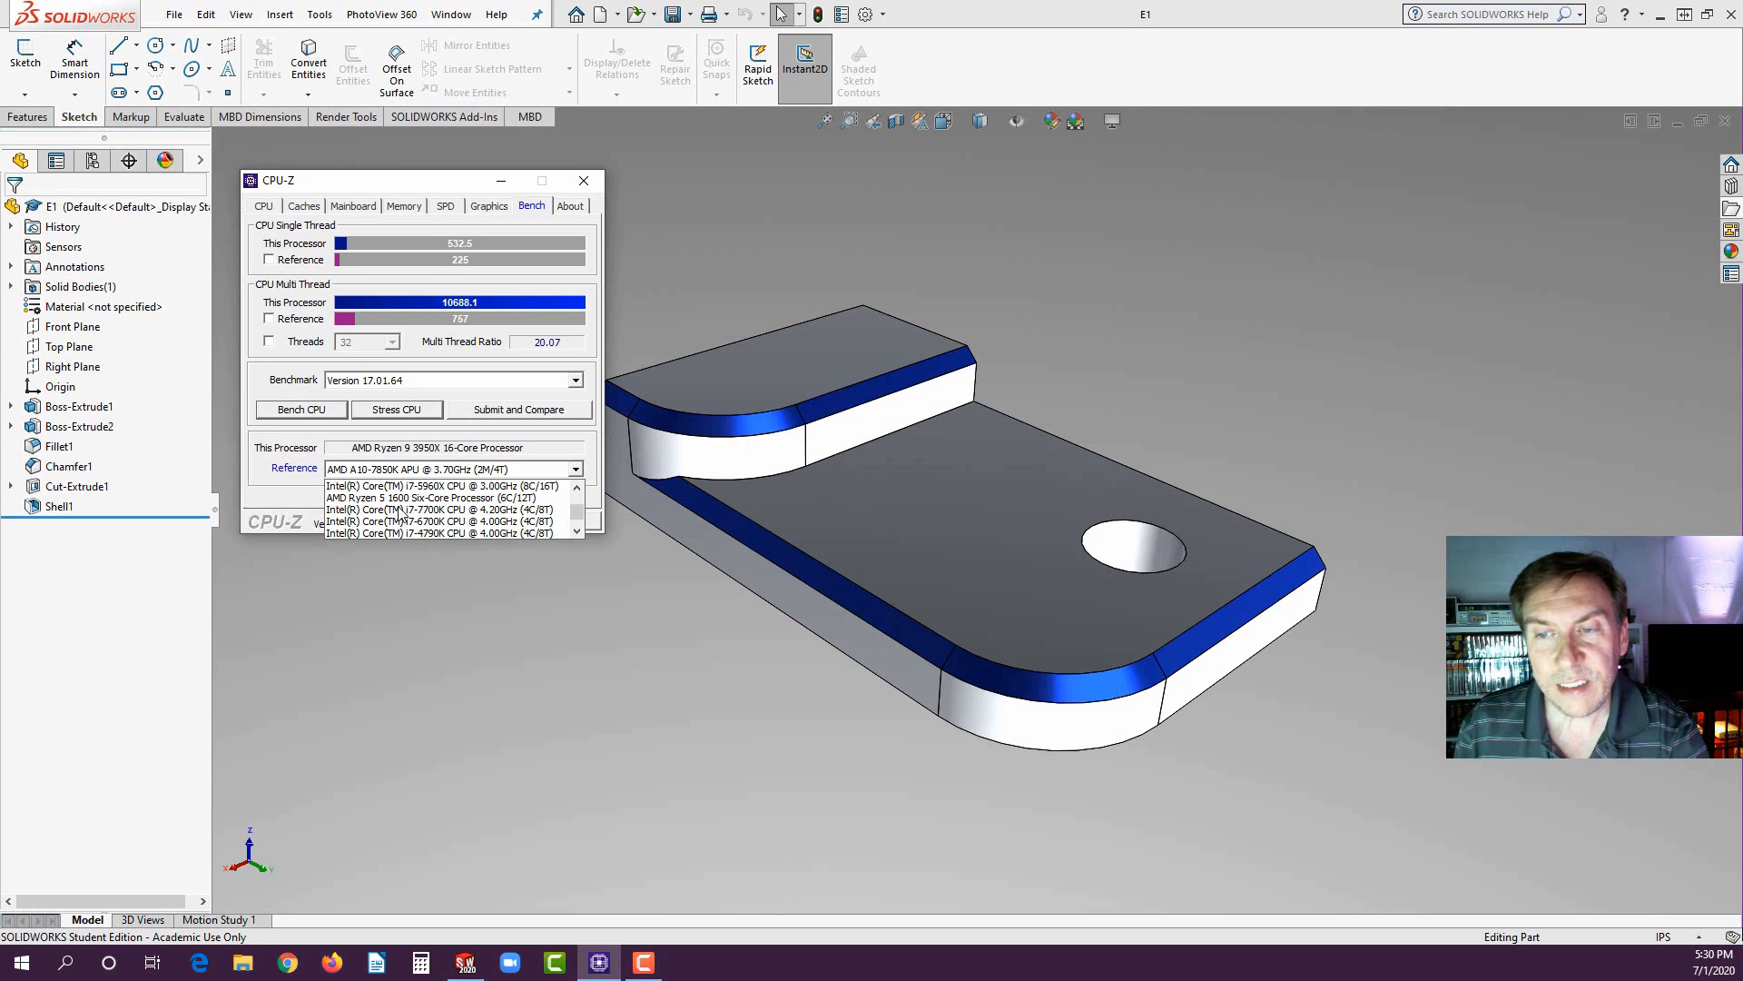
pyautogui.scroll(4, 400, 514)
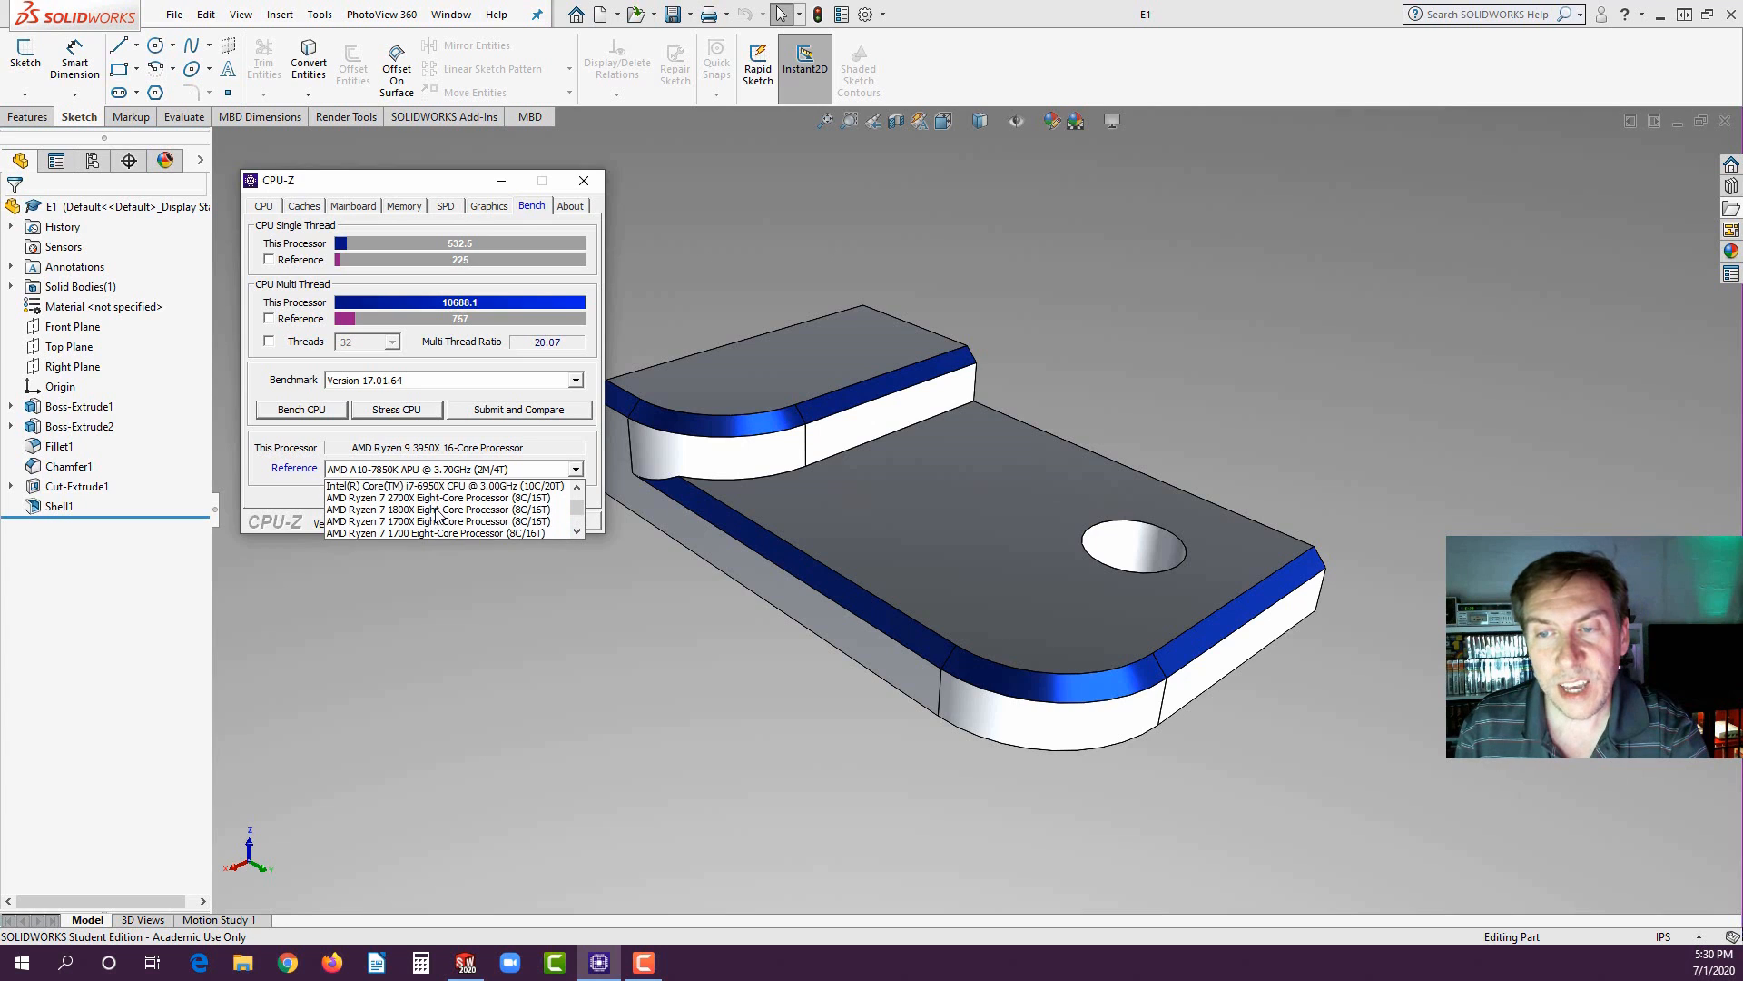
pyautogui.scroll(4, 434, 511)
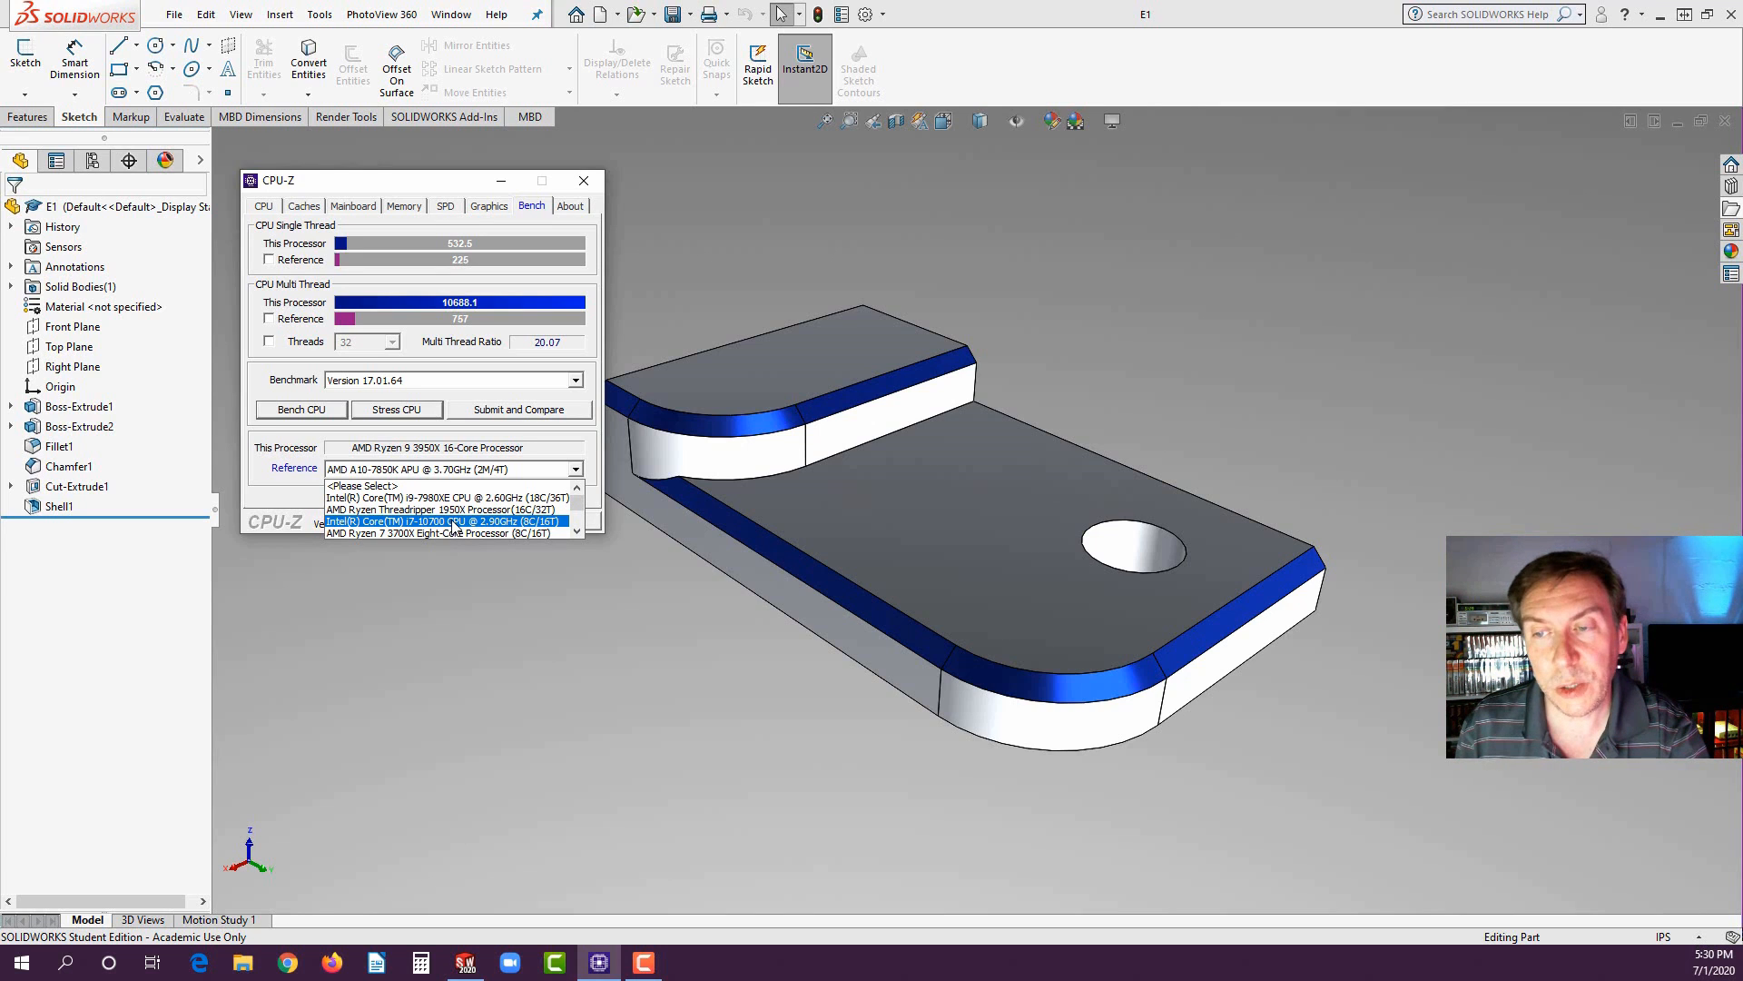
pyautogui.click(450, 523)
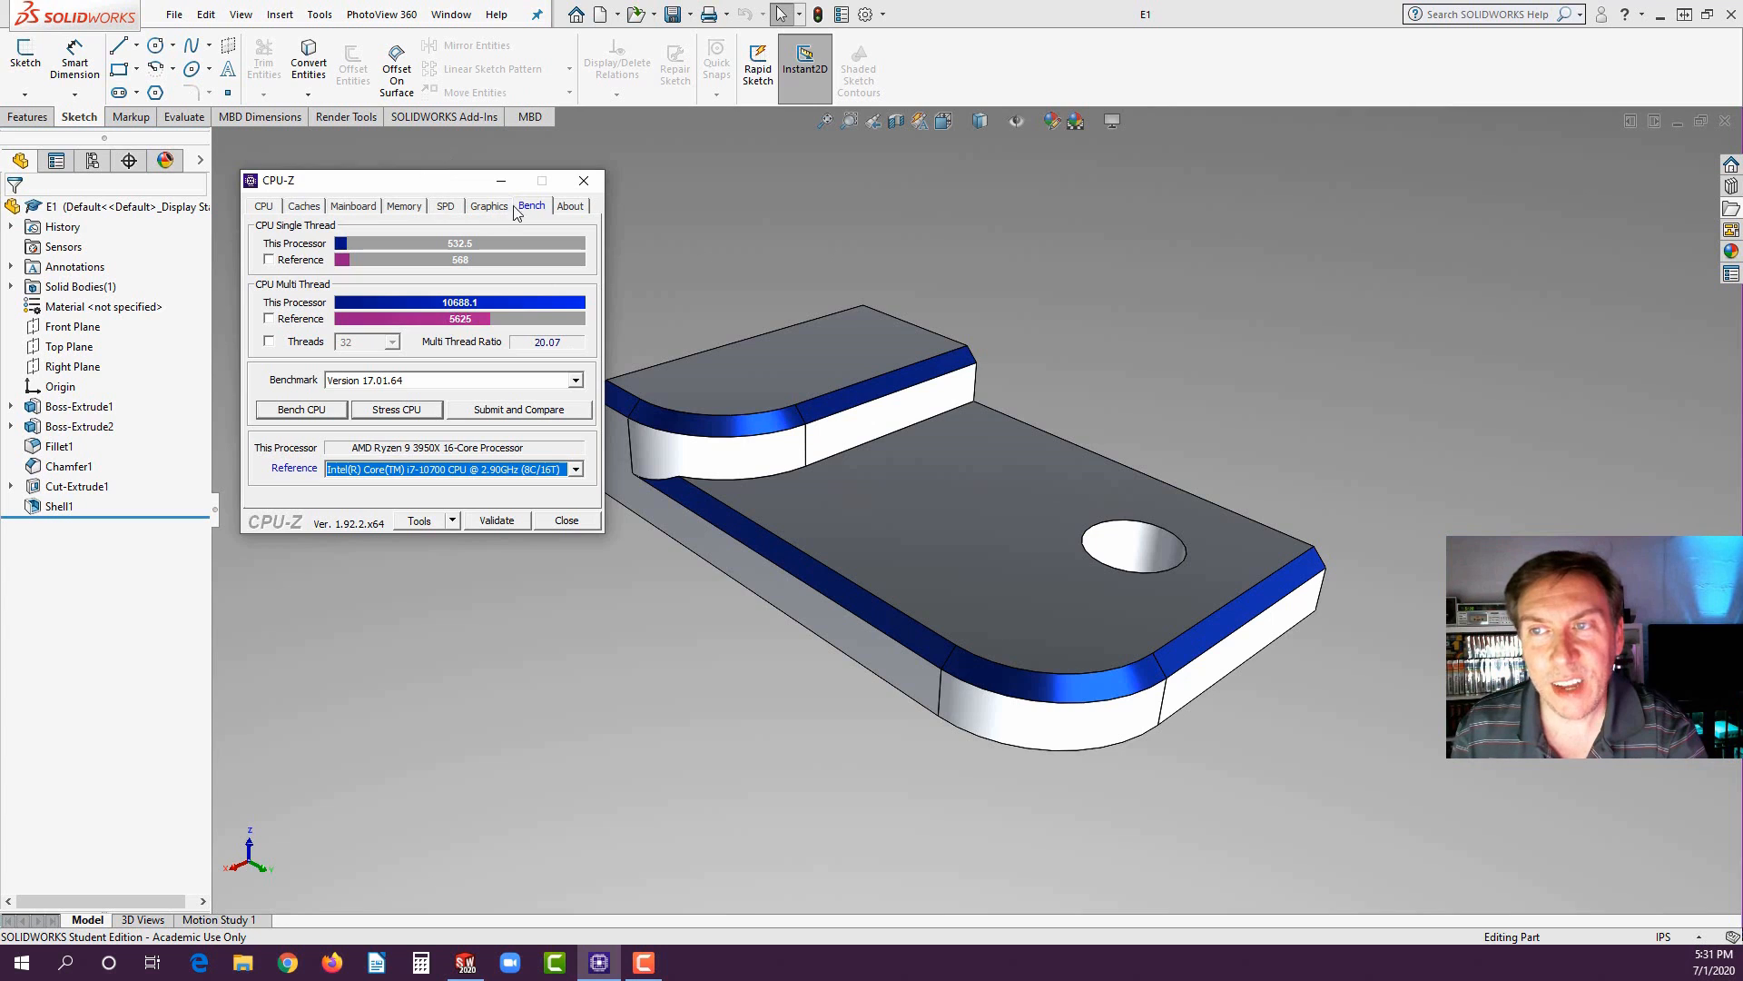
# - Review the CPU-Z program and Windows version information, and close CPU-Z
pyautogui.click(570, 206)
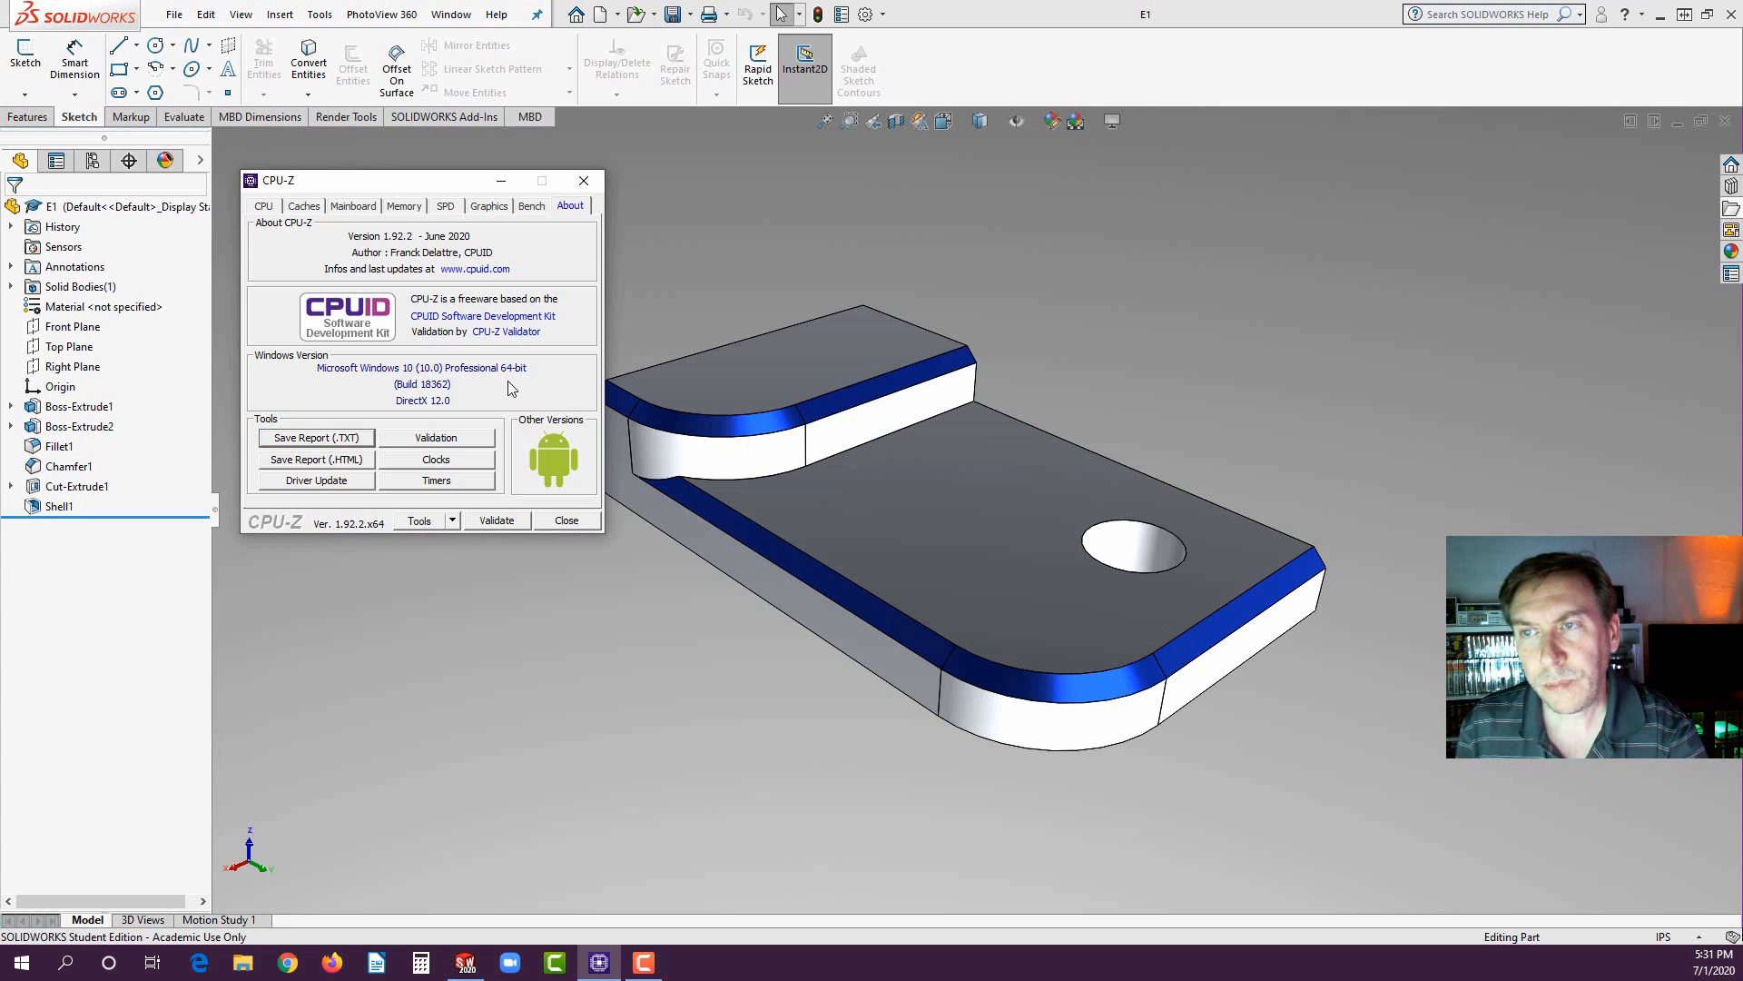
pyautogui.click(567, 520)
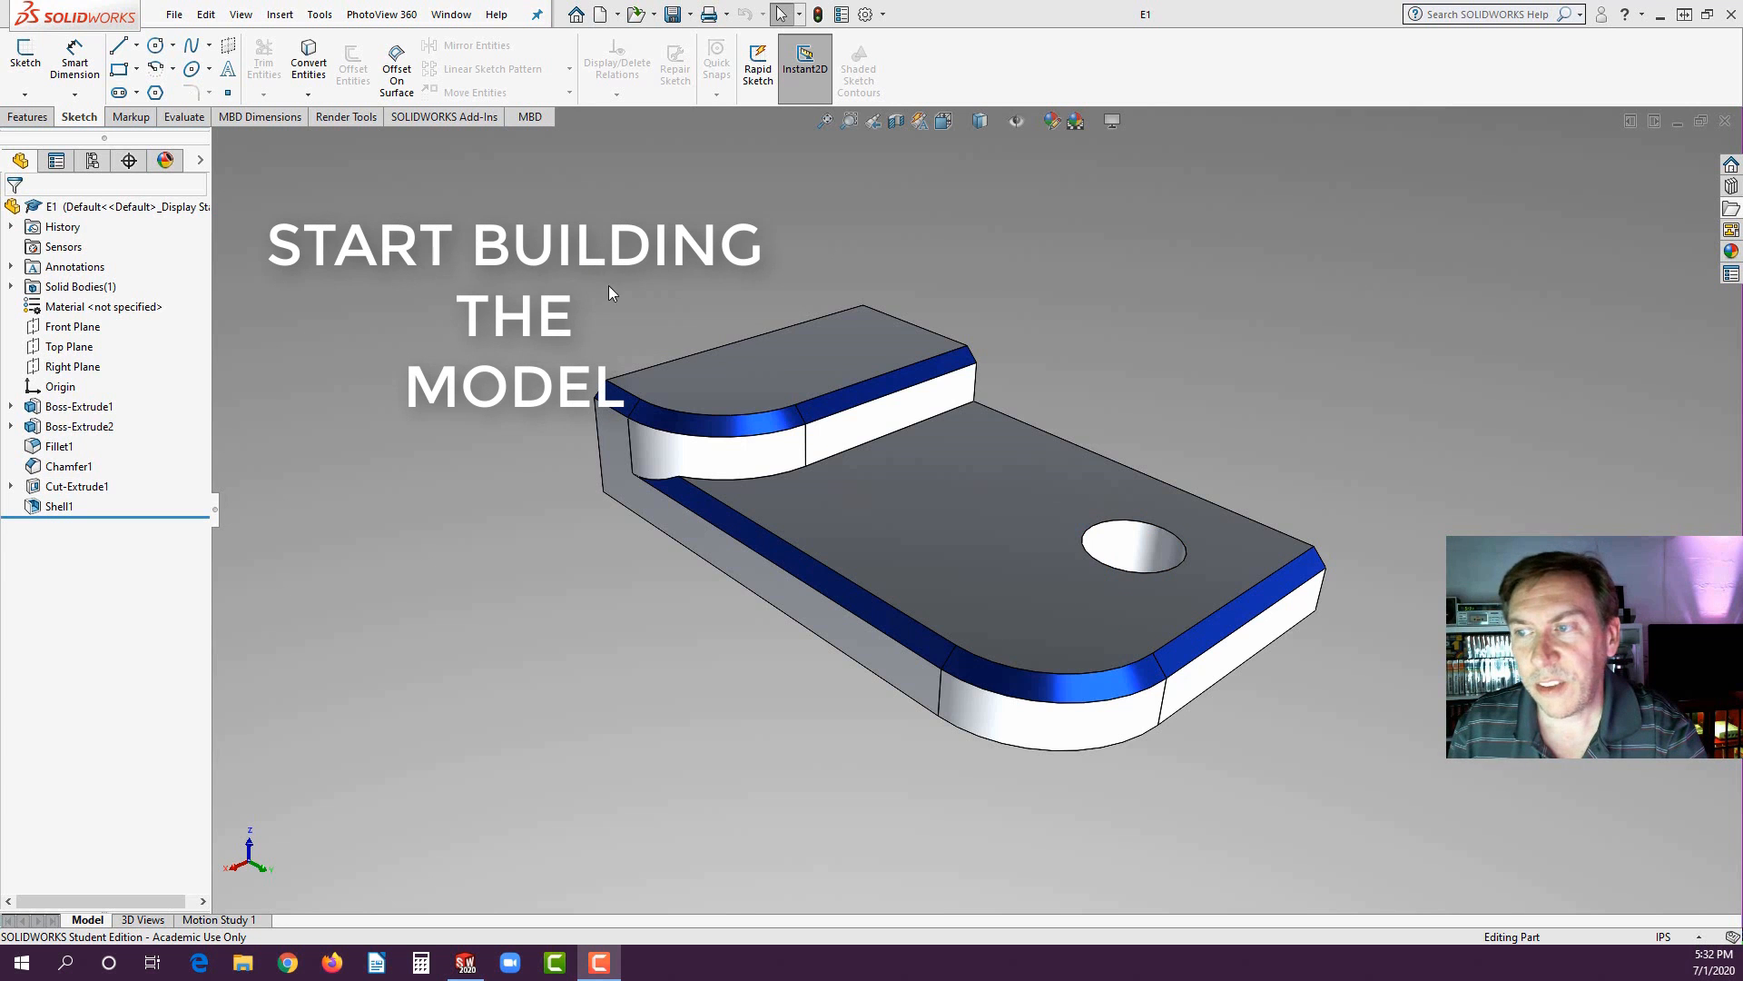
# - Examine the finished E1 part's chamfer, rounded corners, upper raised block and through hole by selecting their faces
pyautogui.moveTo(608, 285); pyautogui.dragTo(883, 389, button='middle')
pyautogui.moveTo(904, 316); pyautogui.dragTo(1238, 565, button='middle')
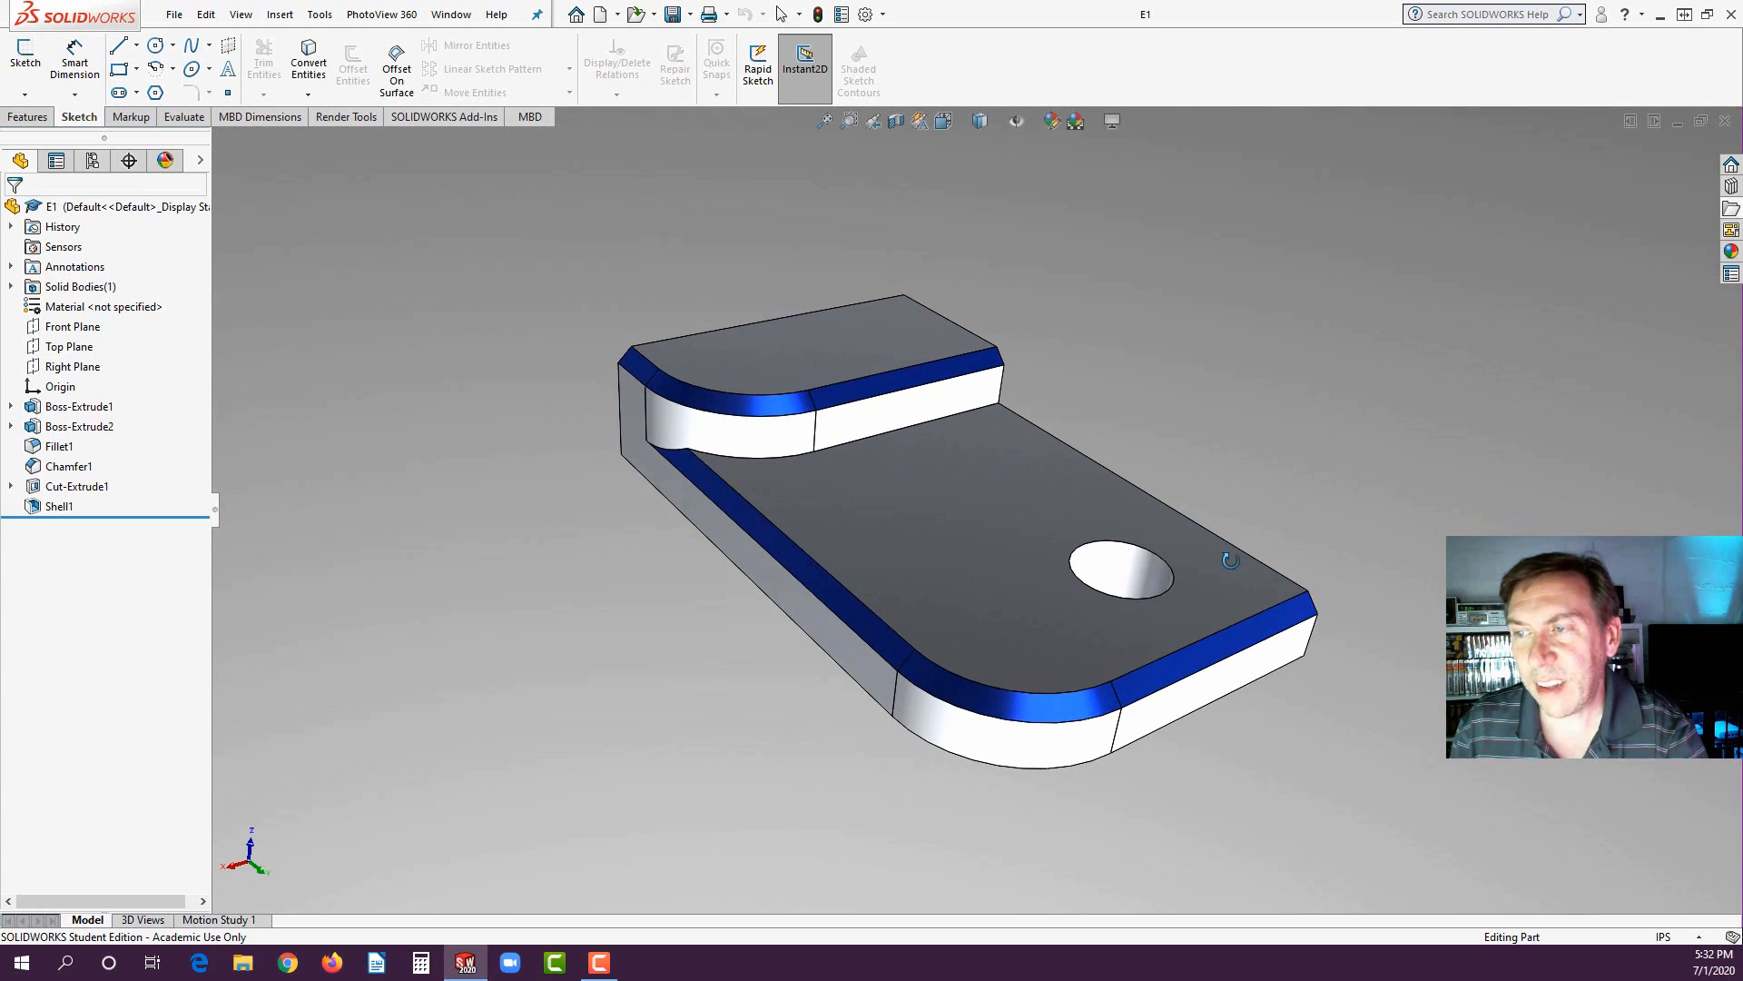
pyautogui.click(744, 405)
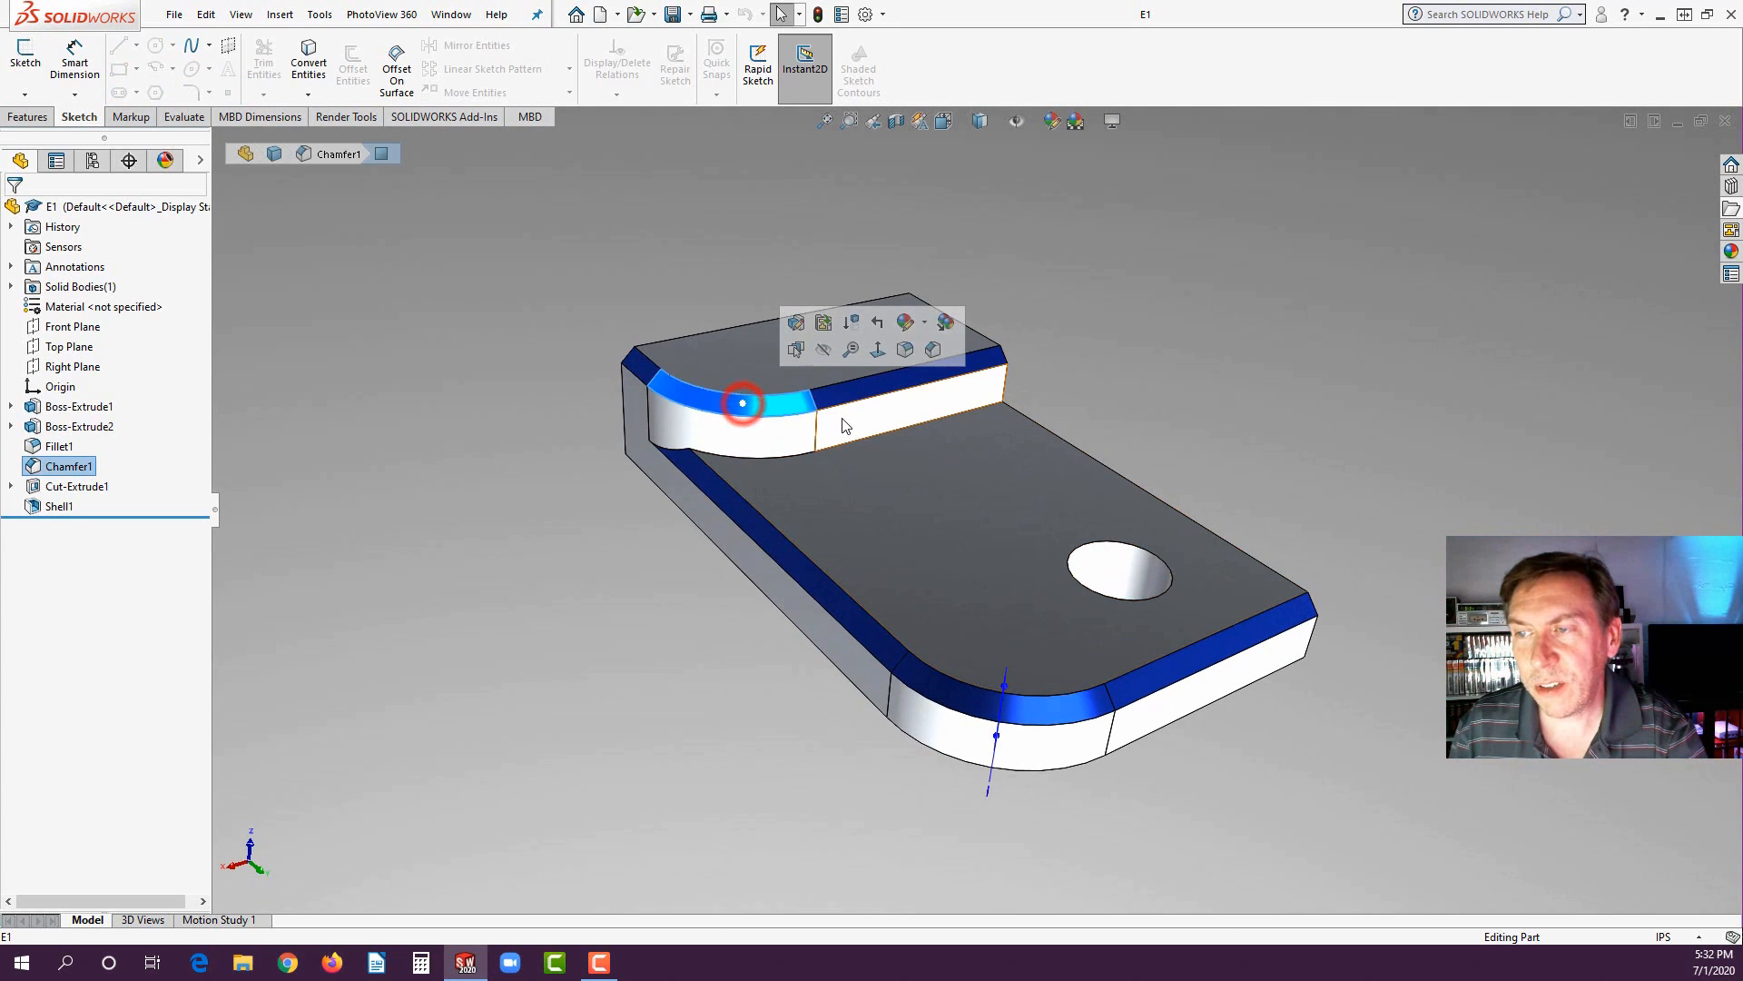
pyautogui.click(743, 432)
pyautogui.click(915, 717)
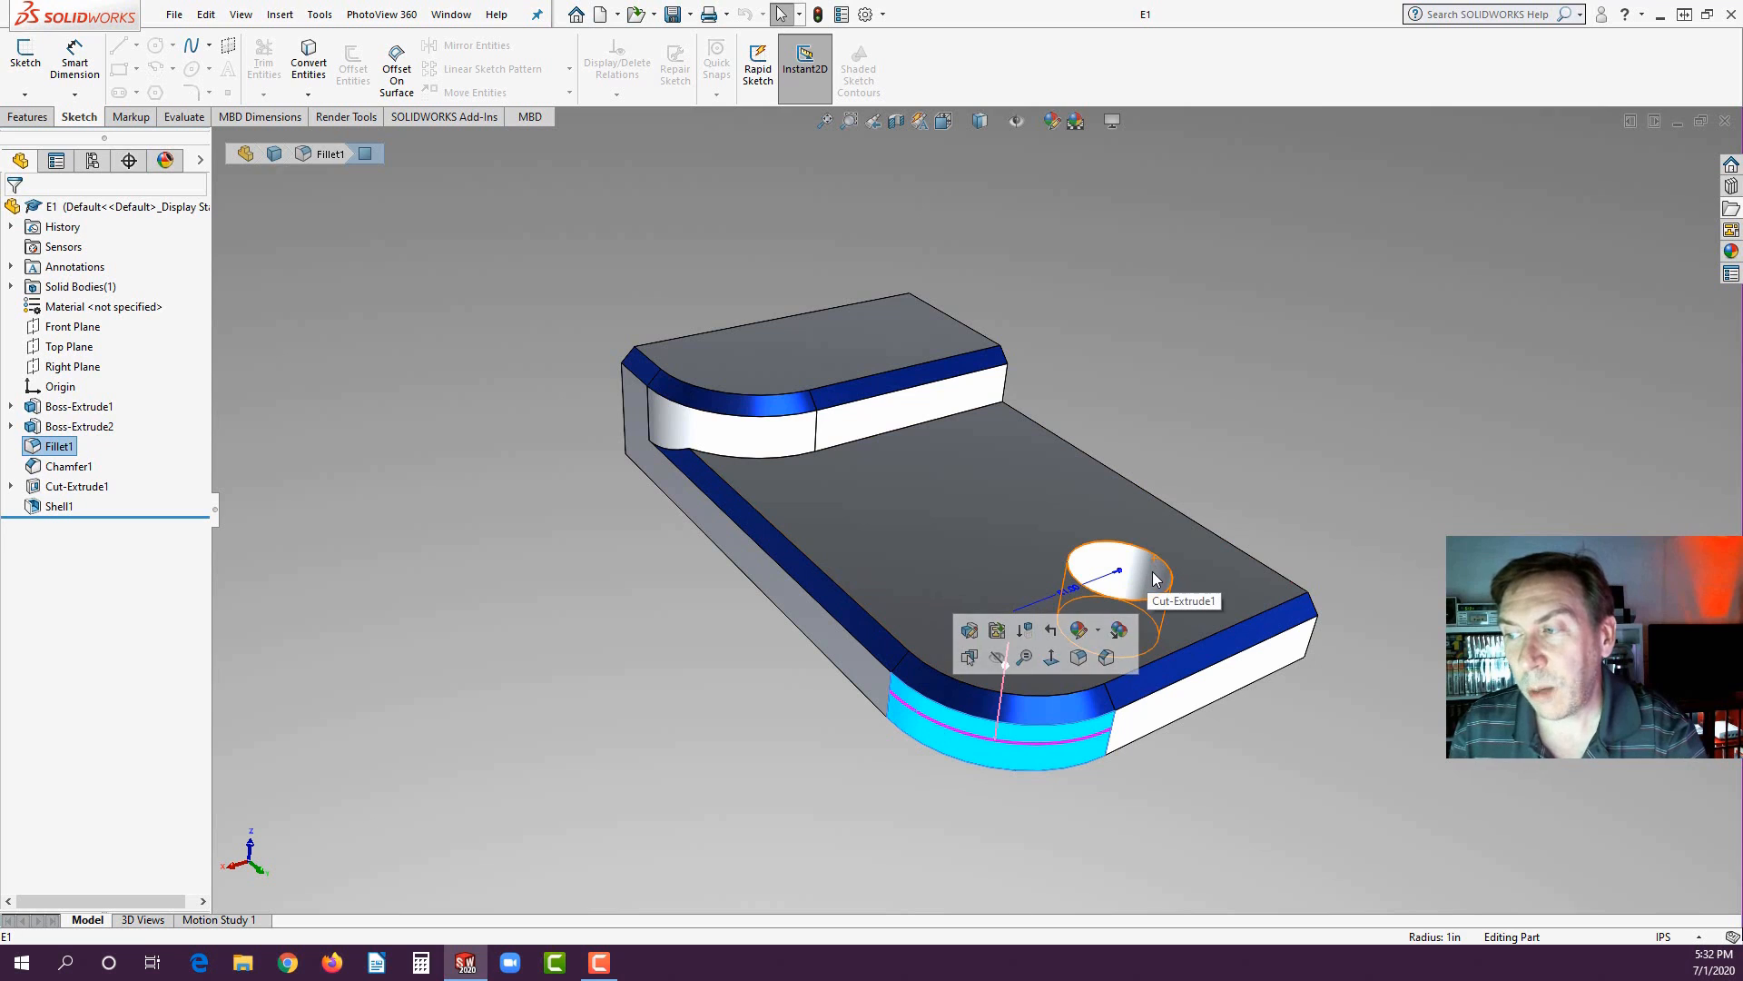
pyautogui.click(961, 499)
pyautogui.click(872, 342)
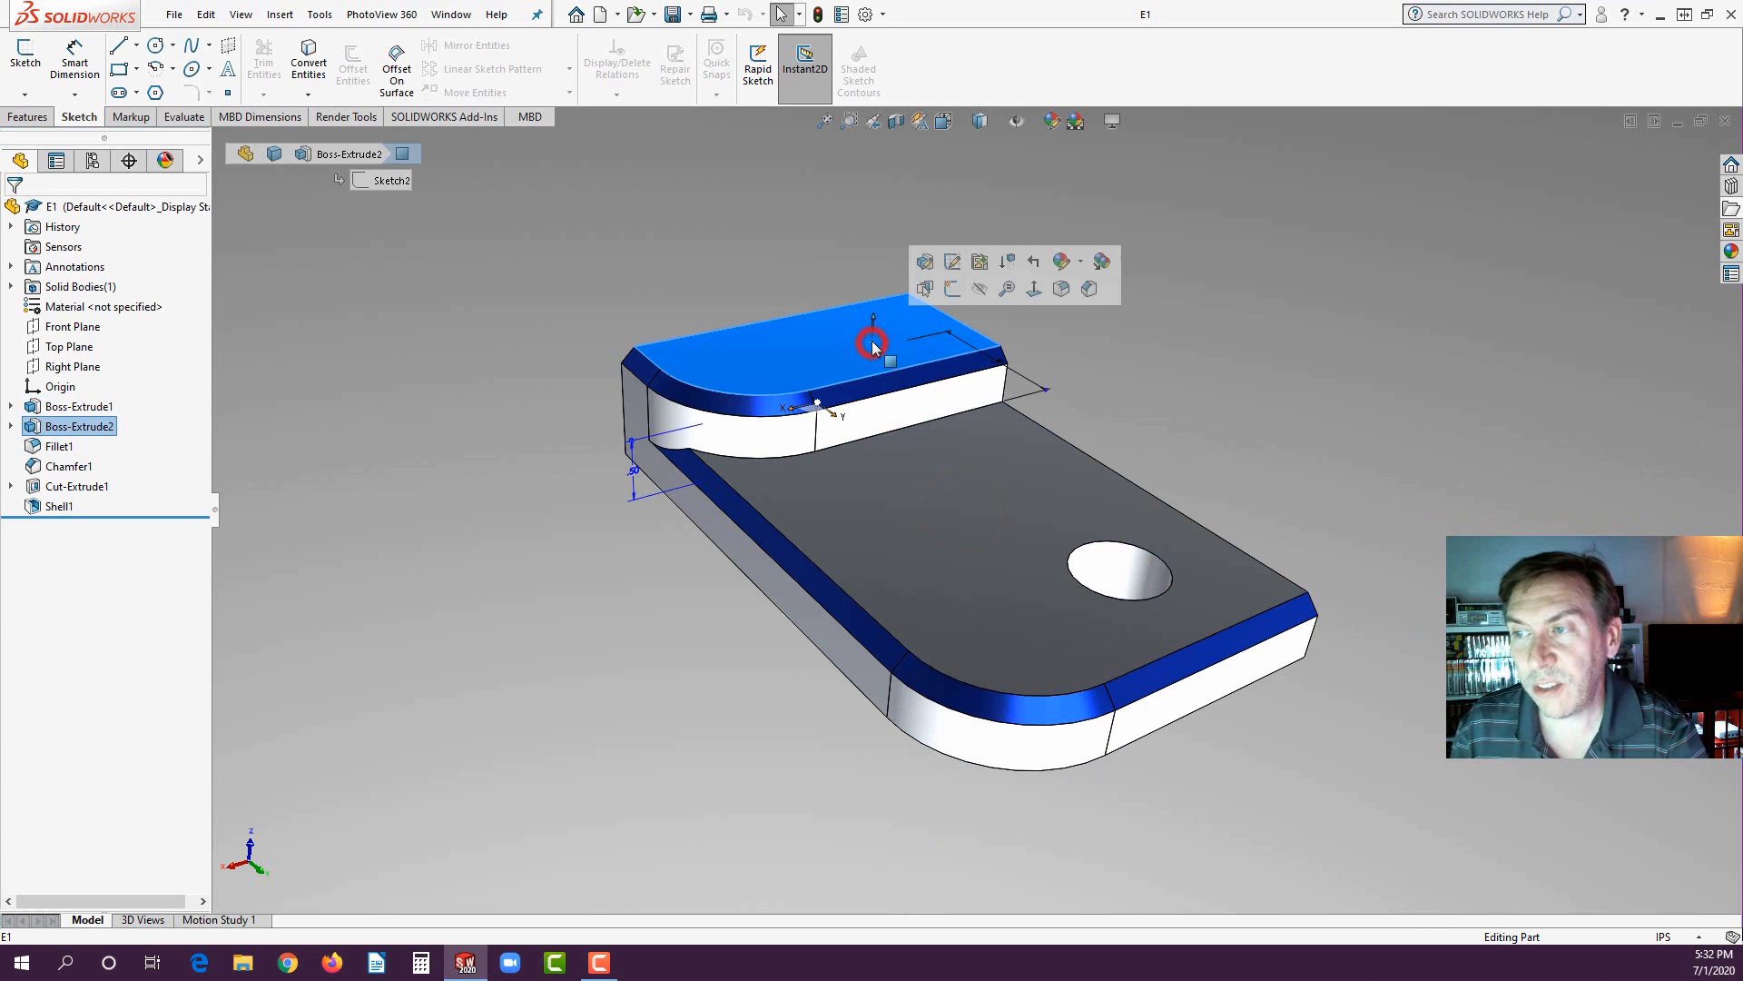
pyautogui.click(1144, 578)
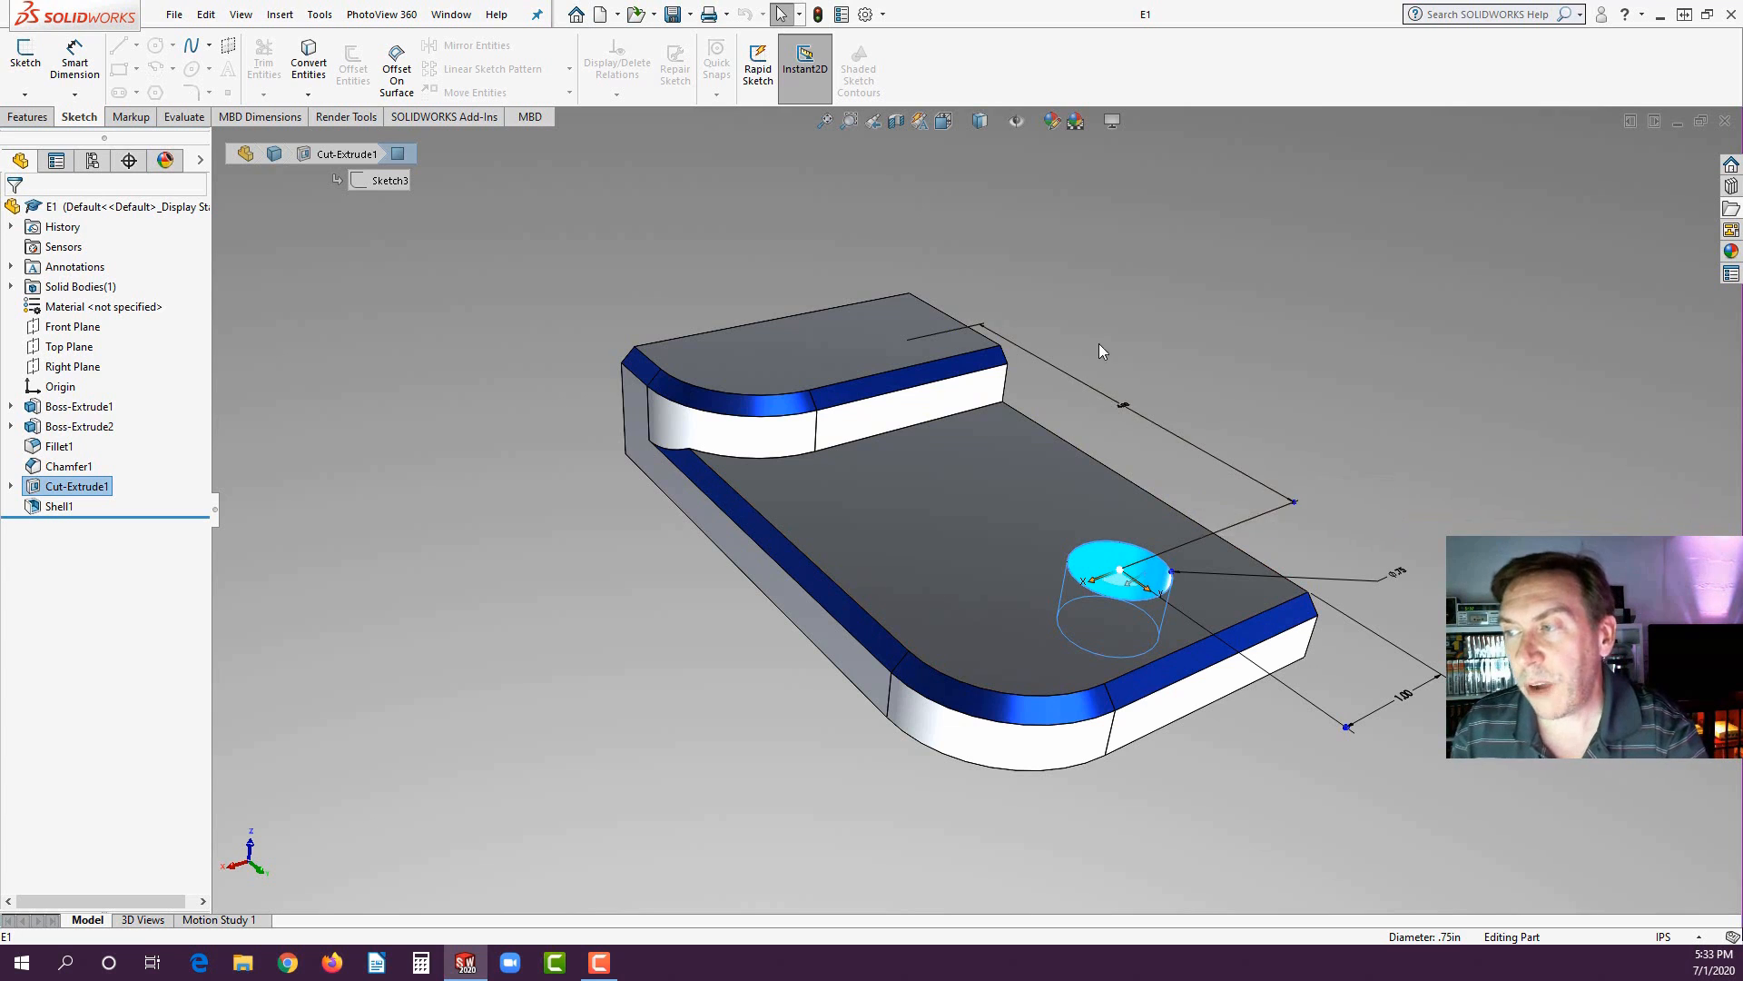
pyautogui.click(1118, 310)
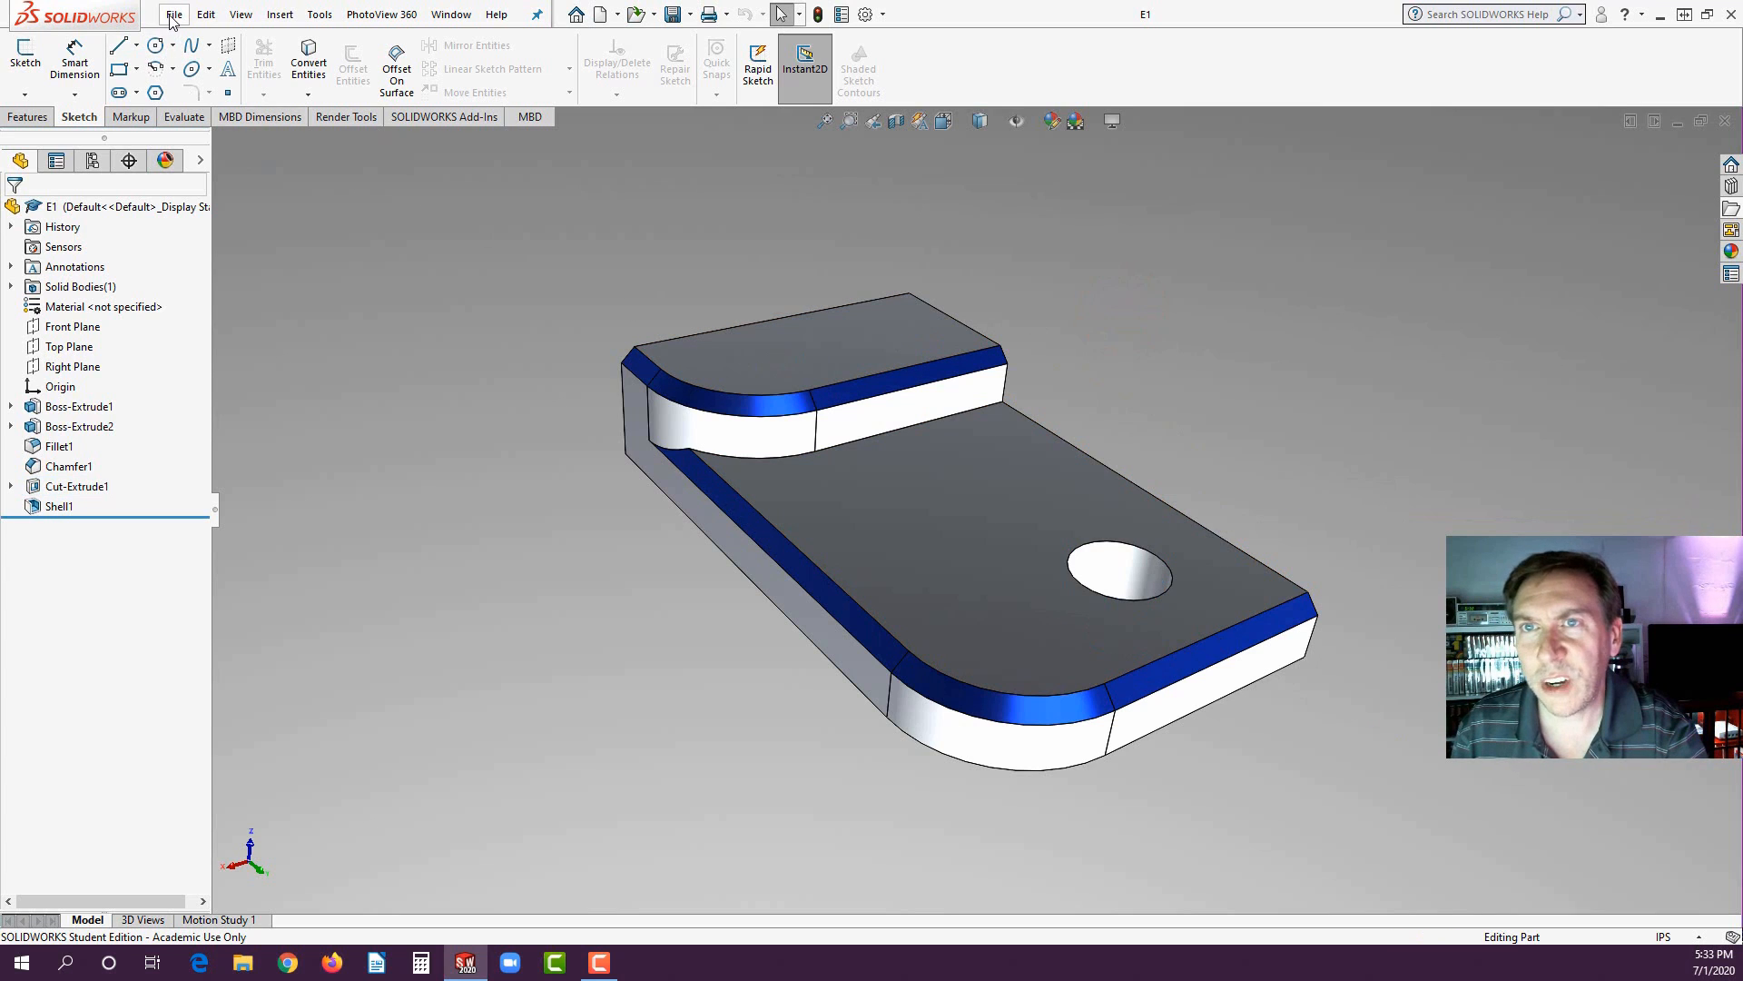
# - Toggle the main menu bar between unpinned and pinned, leaving it unpinned
pyautogui.click(538, 14)
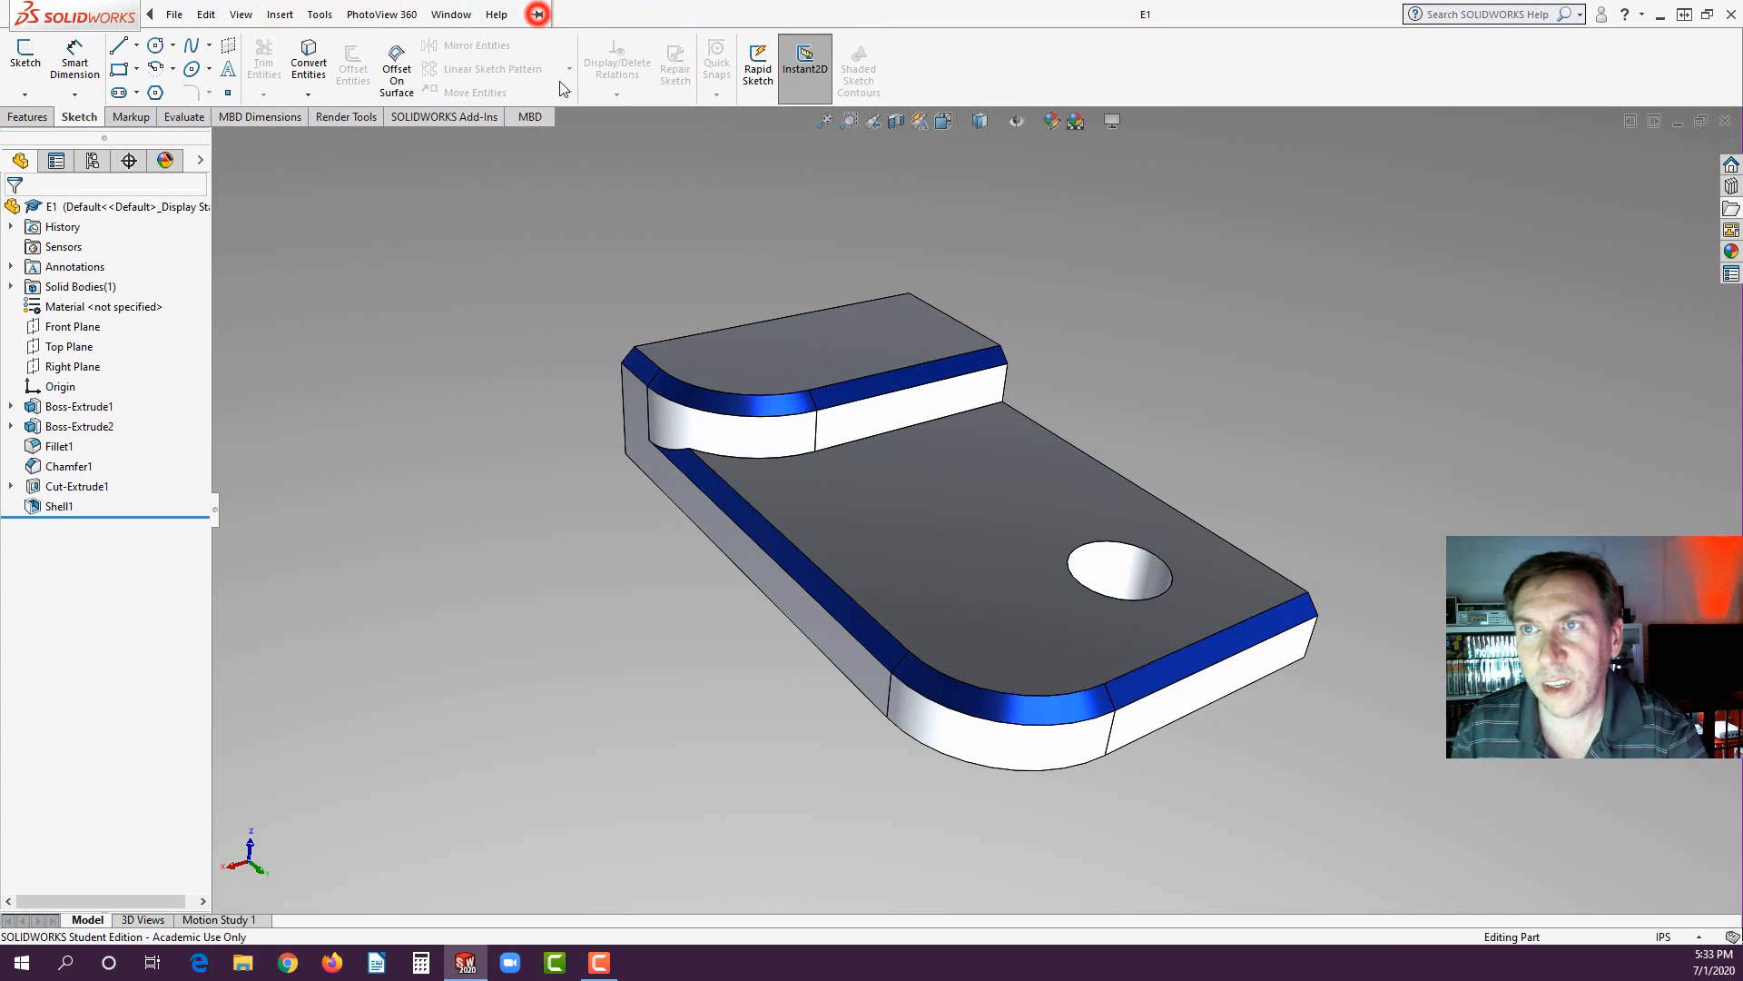
pyautogui.click(538, 14)
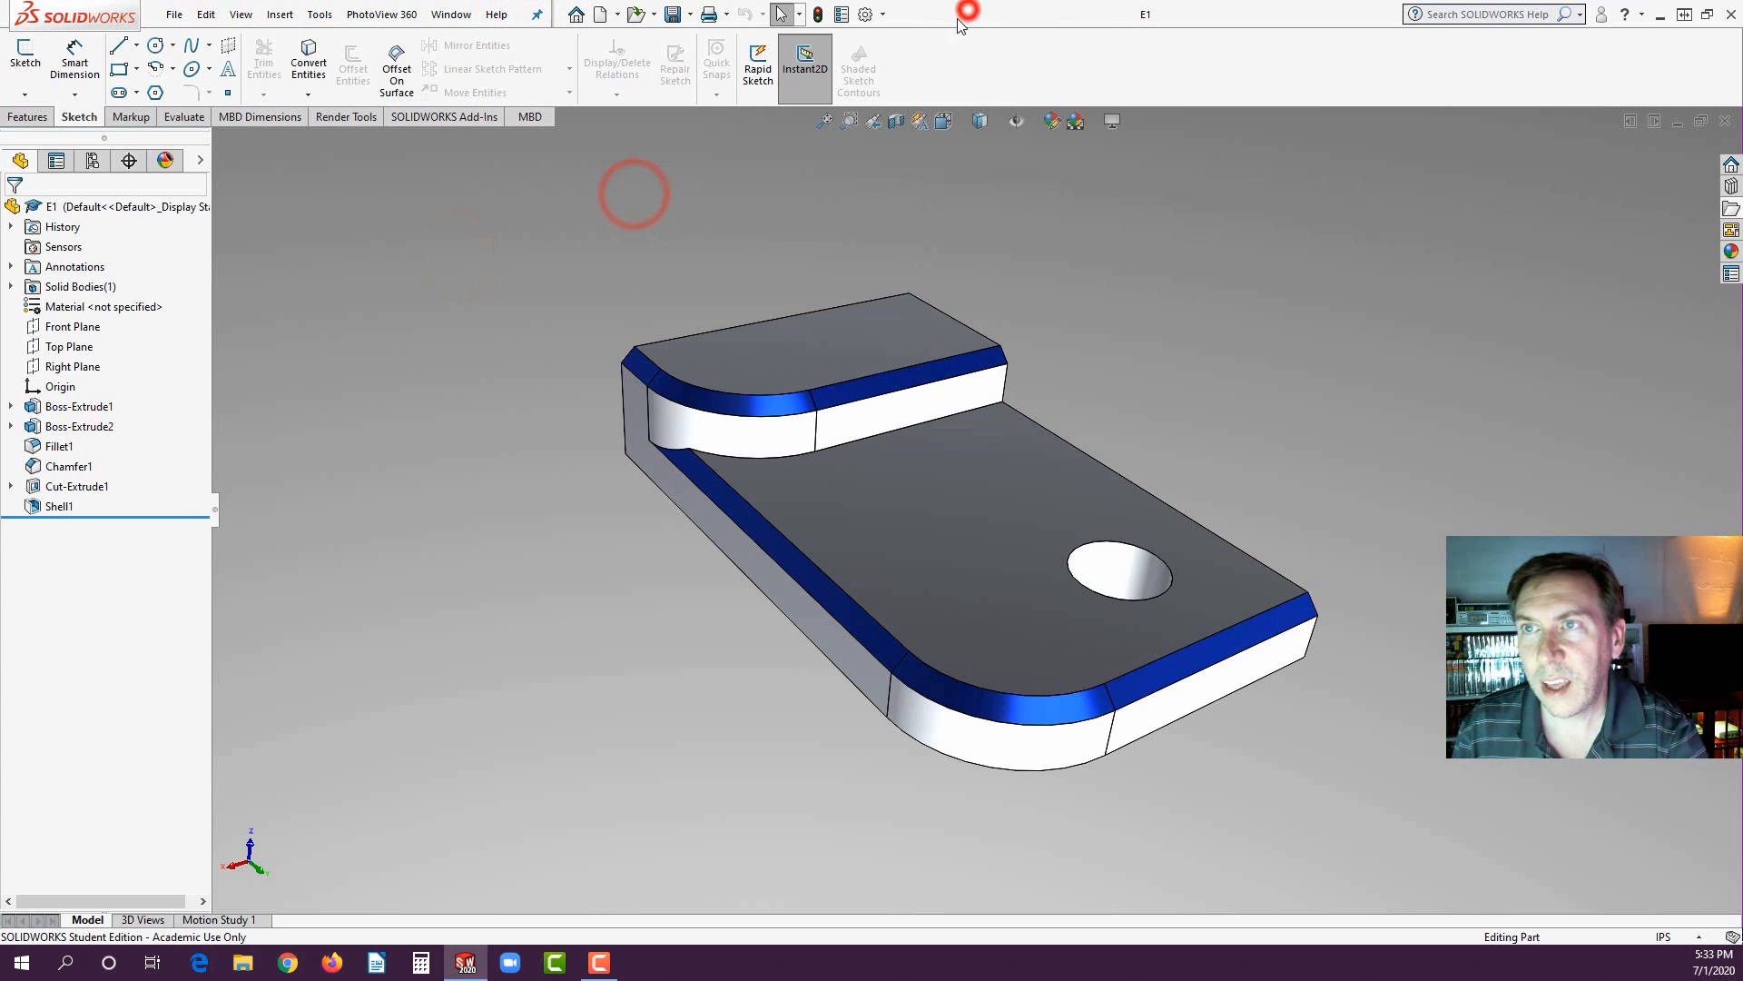
pyautogui.click(537, 15)
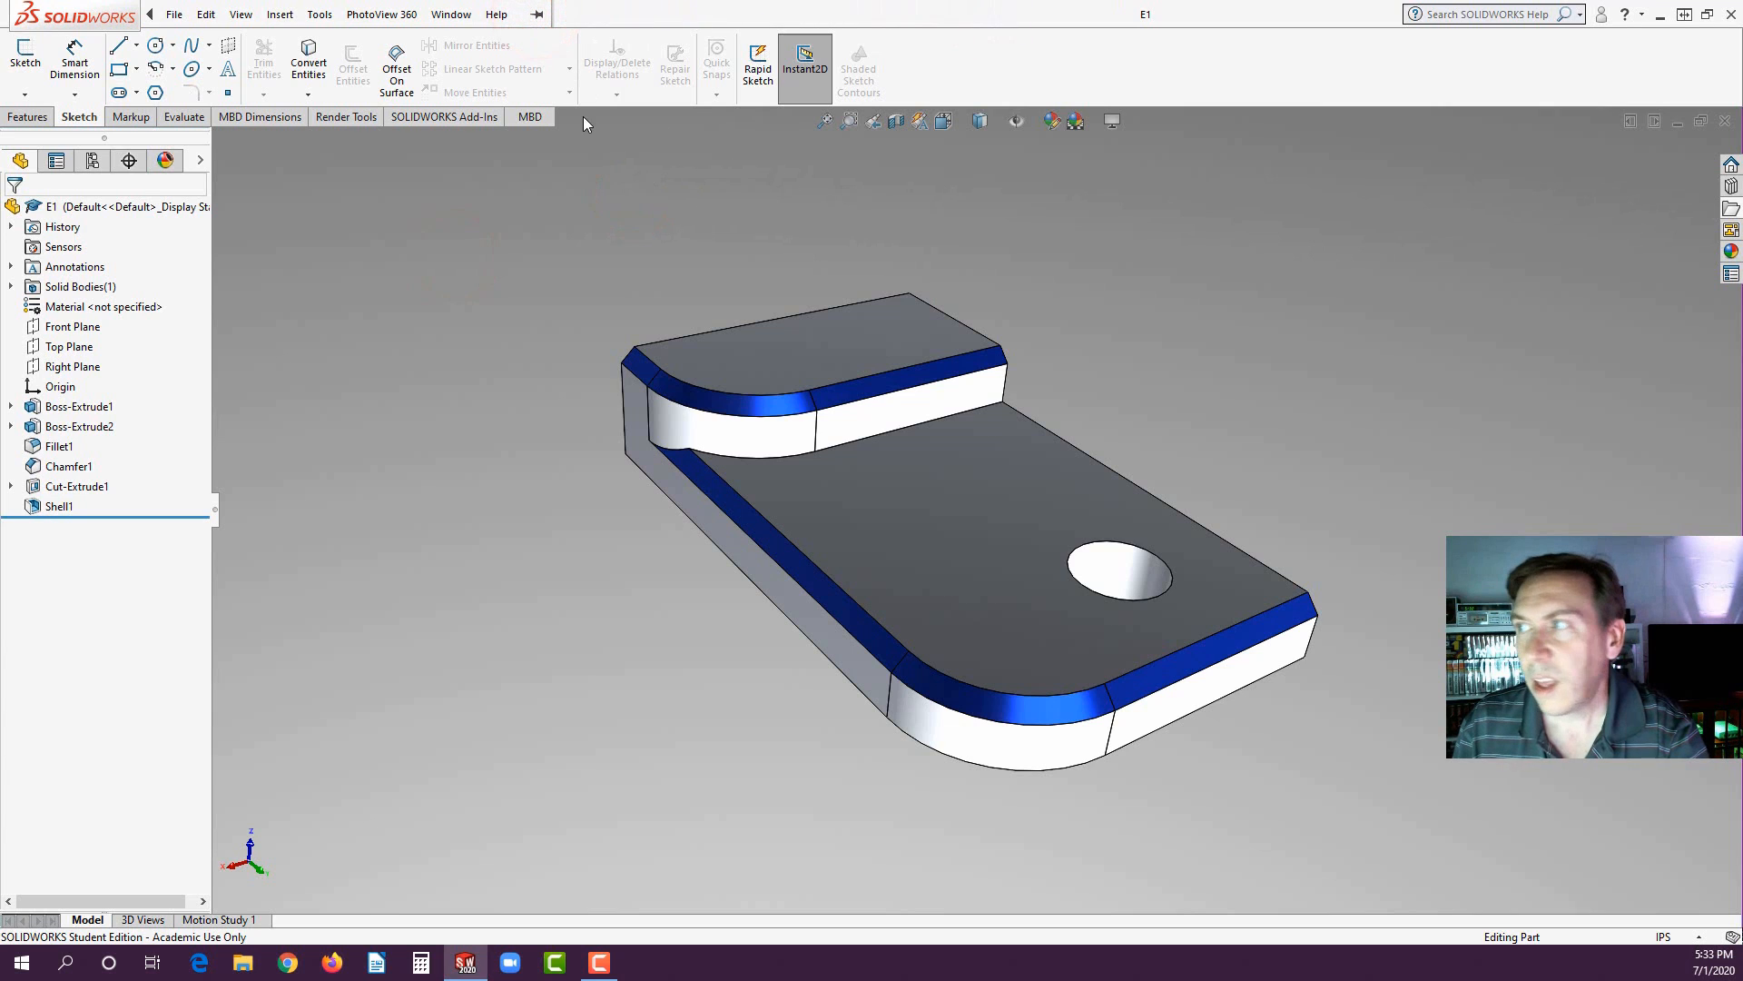
# - Close the E1 part document, expand the collapsed main menu and unpin it
pyautogui.click(1725, 121)
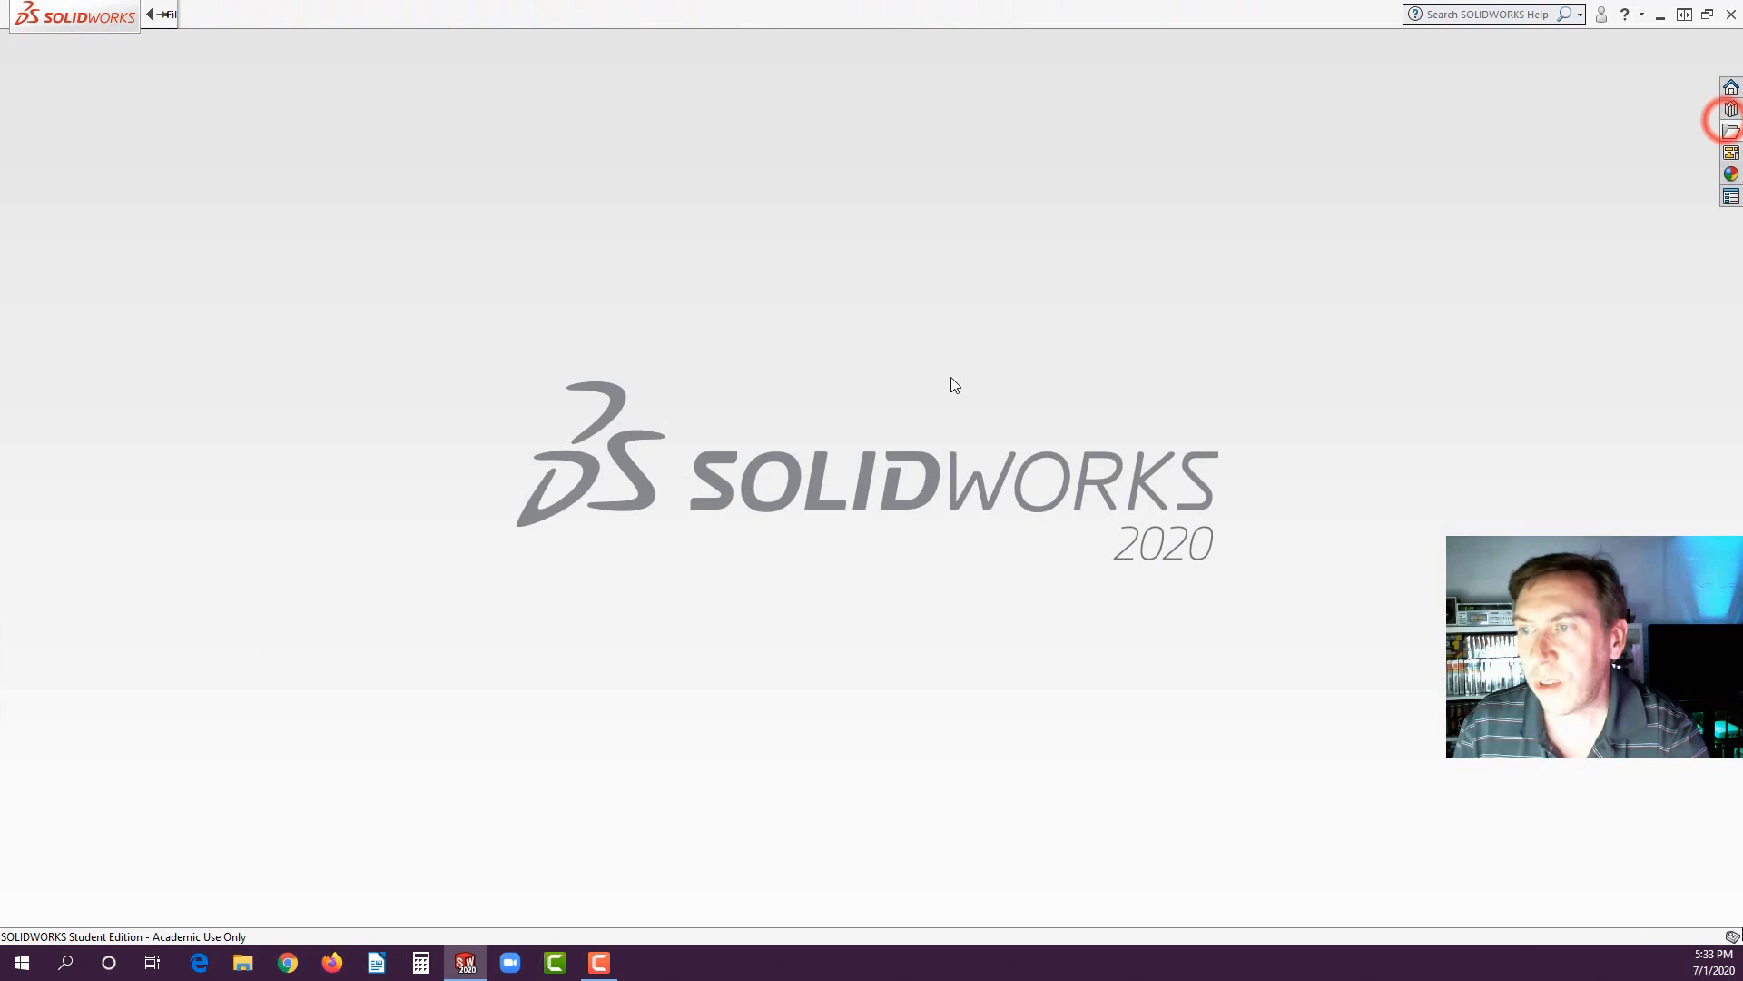
pyautogui.click(465, 278)
pyautogui.click(150, 15)
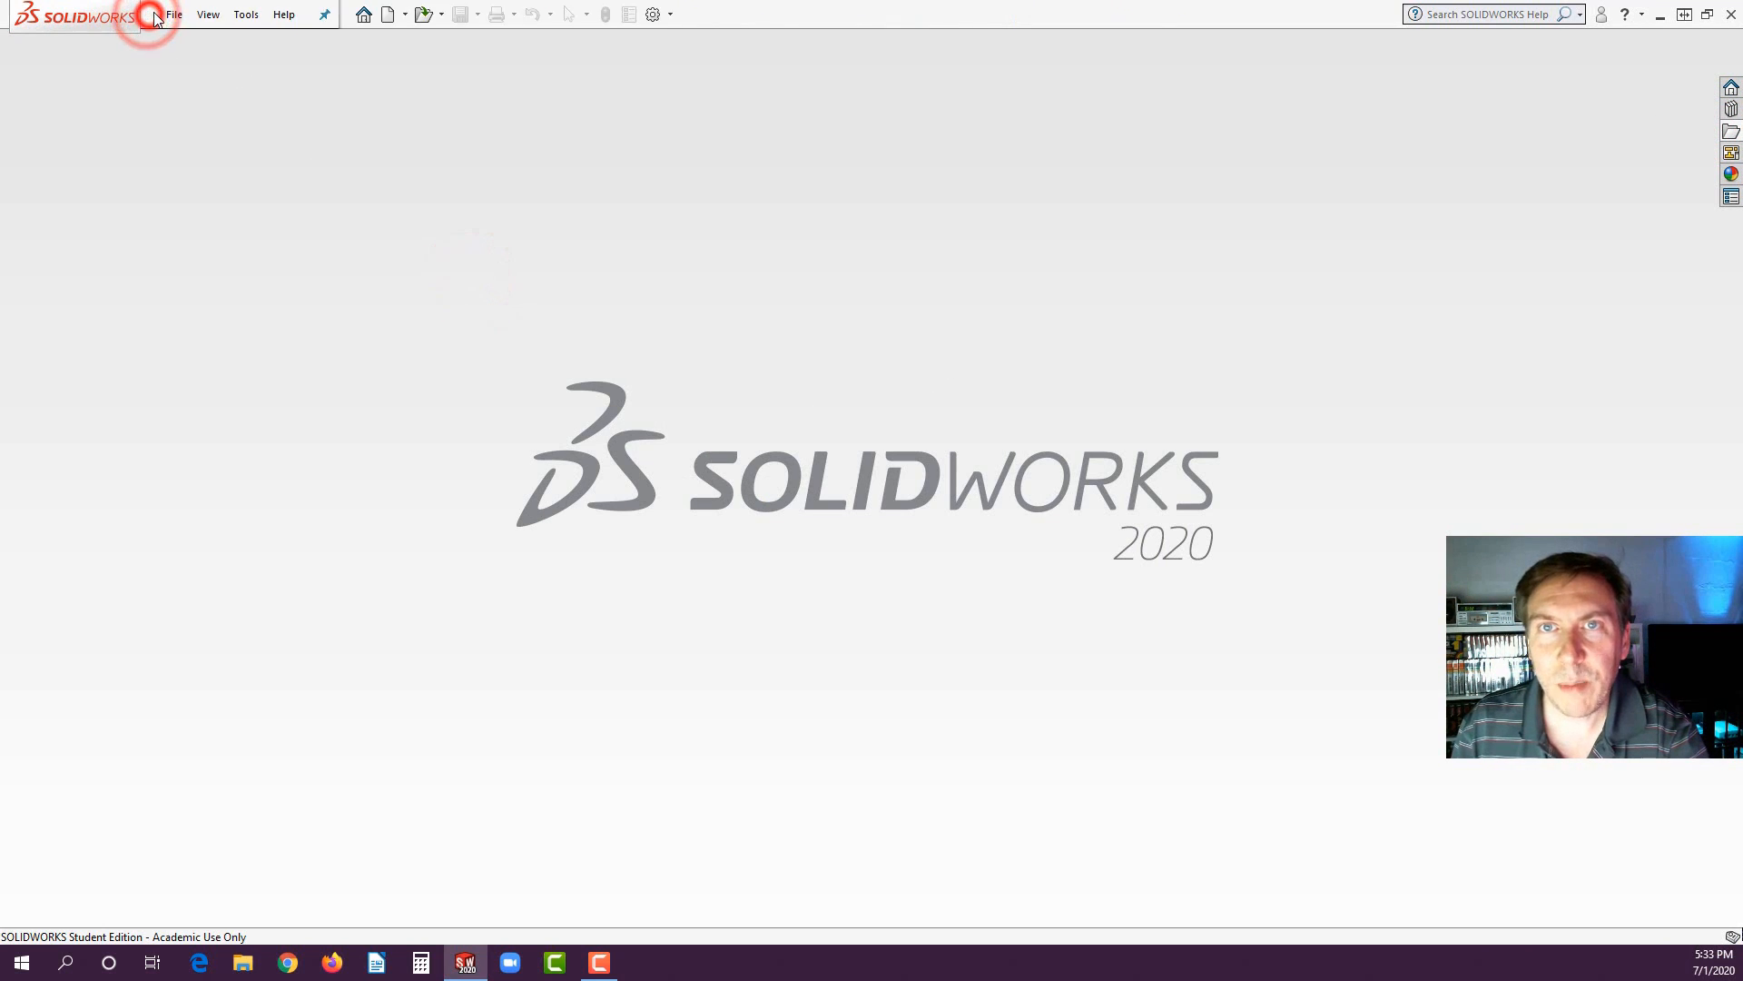
pyautogui.click(325, 14)
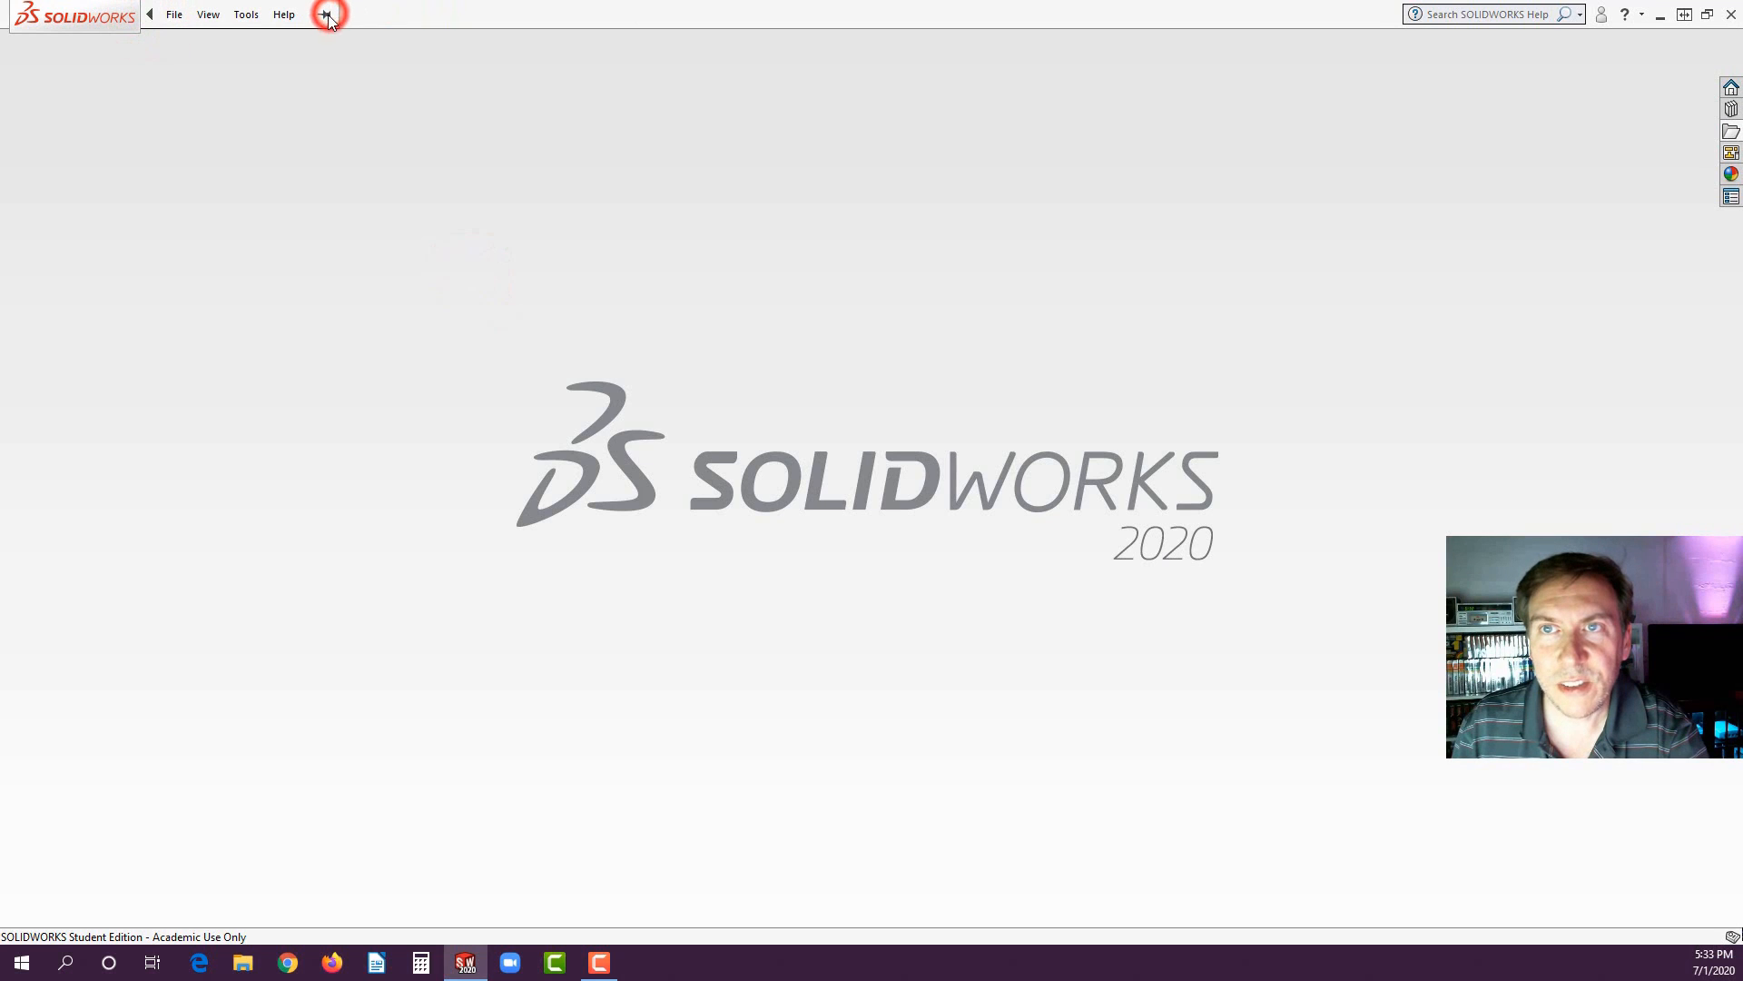
# - Expand the collapsed main menu and pin it so it stays visible beside the standard tools
pyautogui.click(151, 32)
pyautogui.moveTo(149, 19)
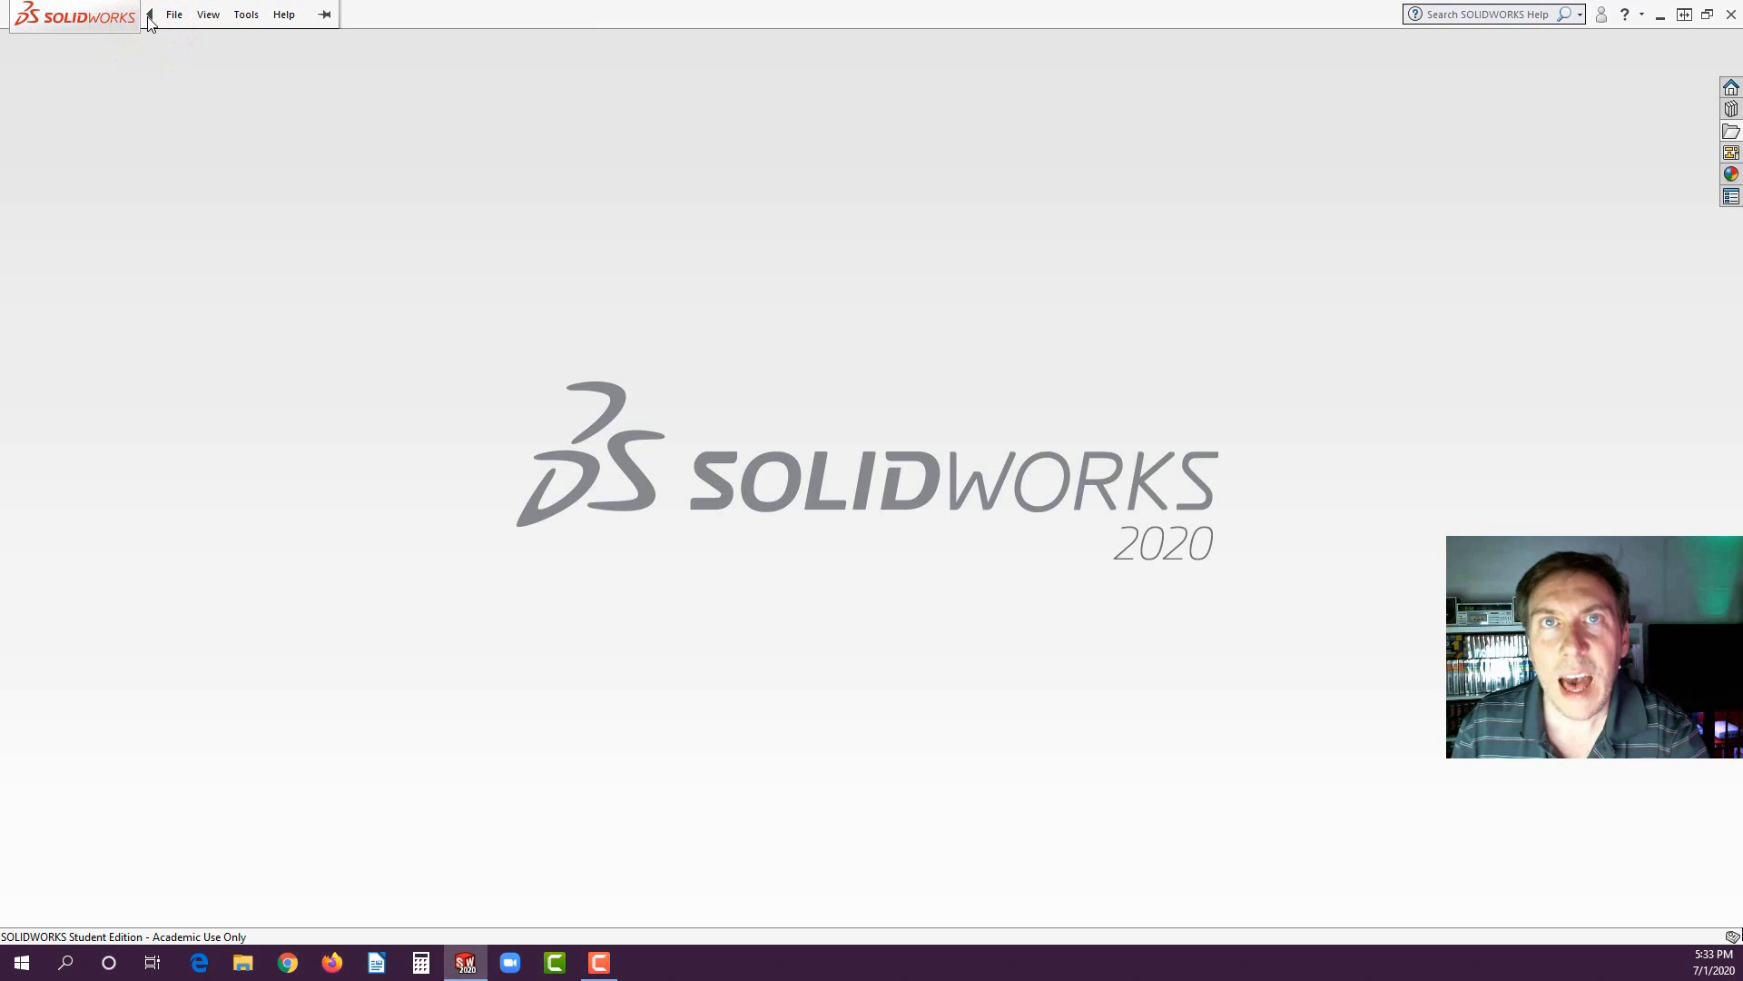
pyautogui.click(173, 14)
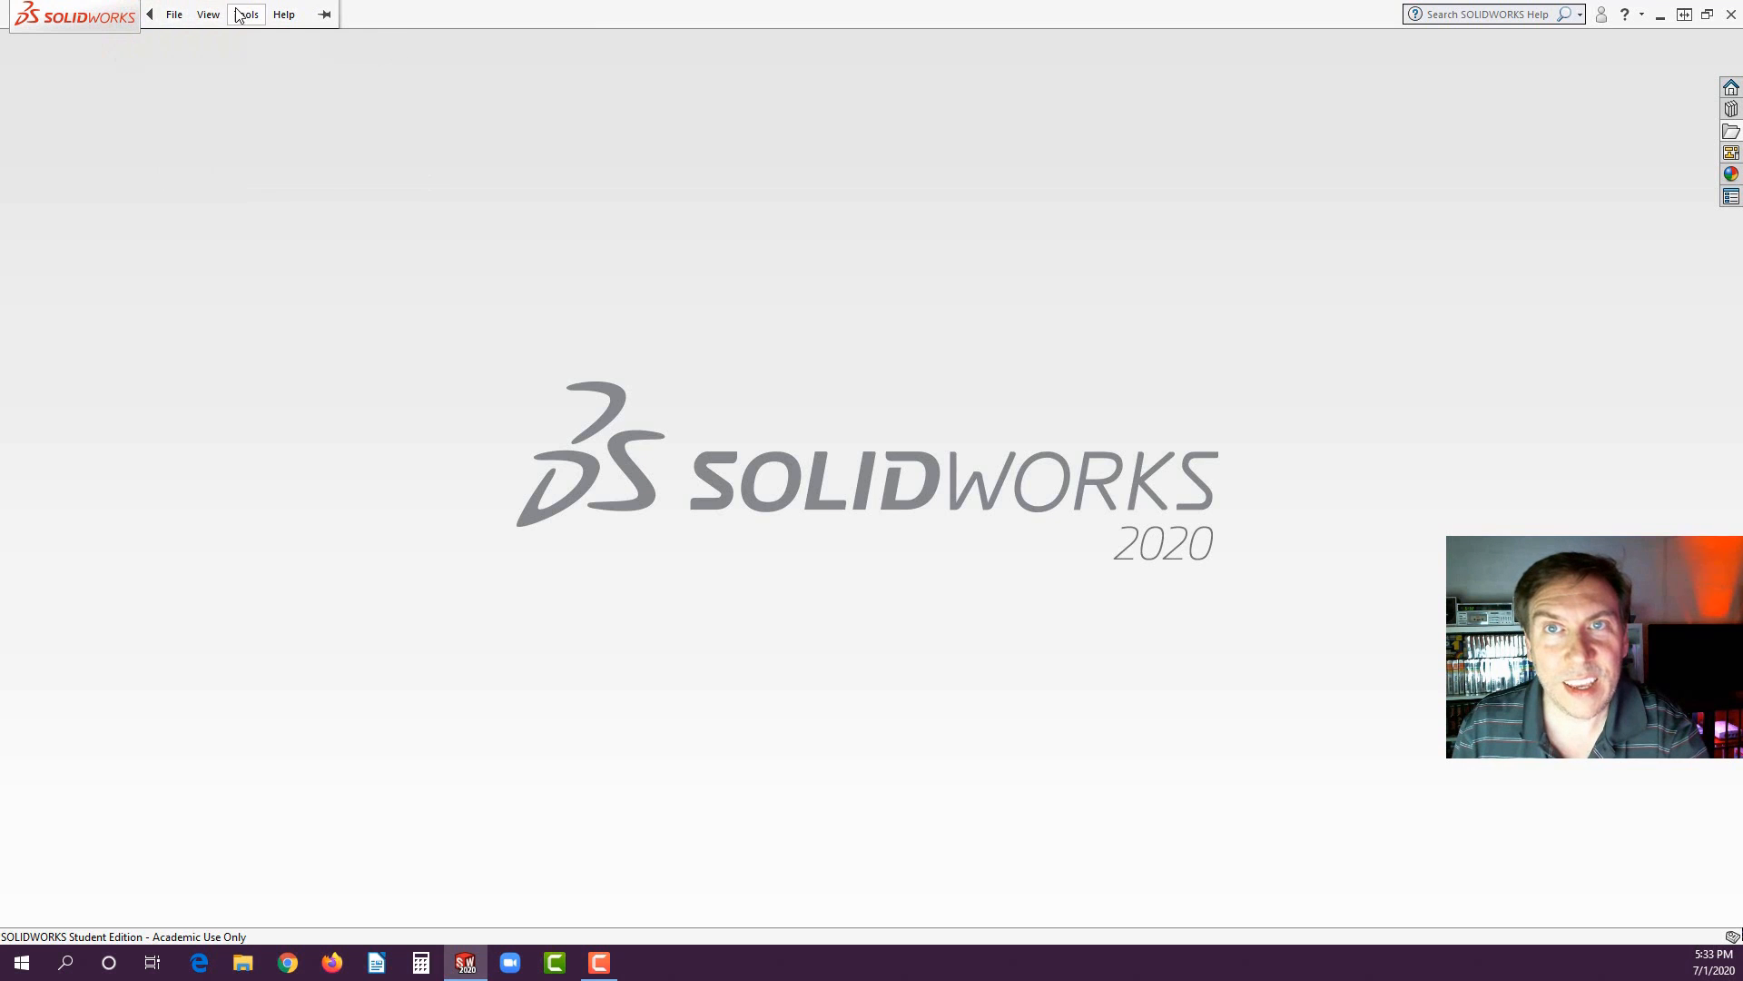
pyautogui.click(325, 15)
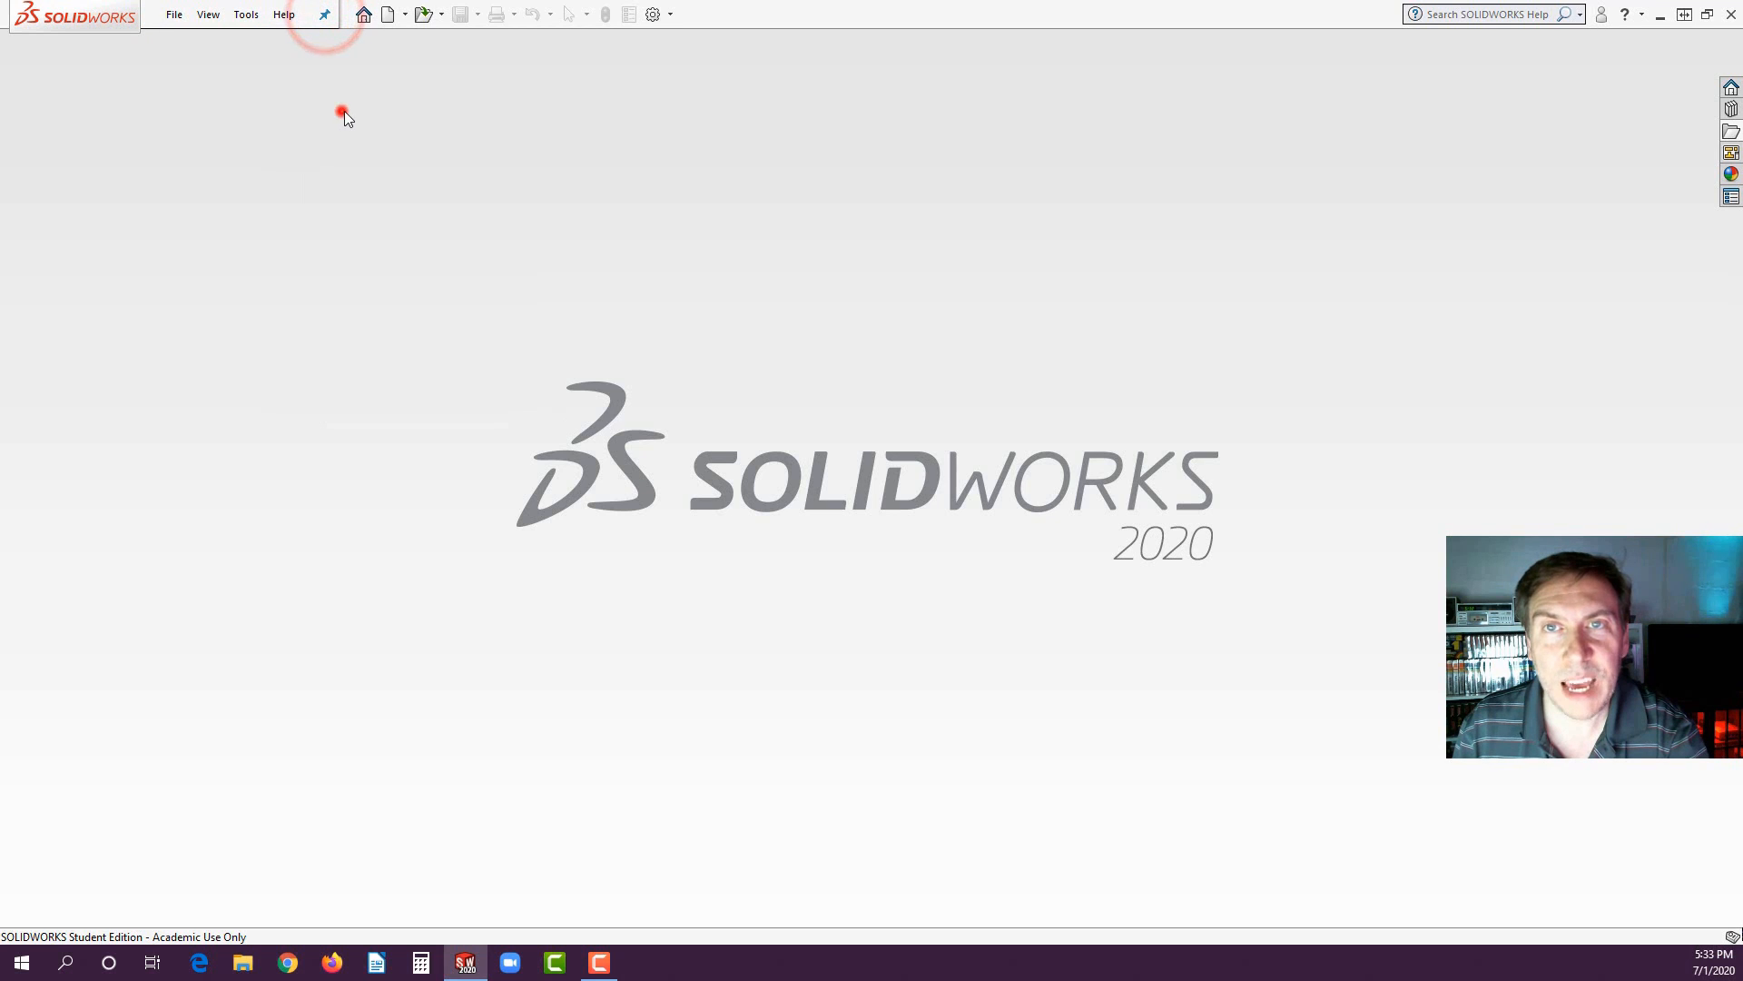
pyautogui.click(343, 110)
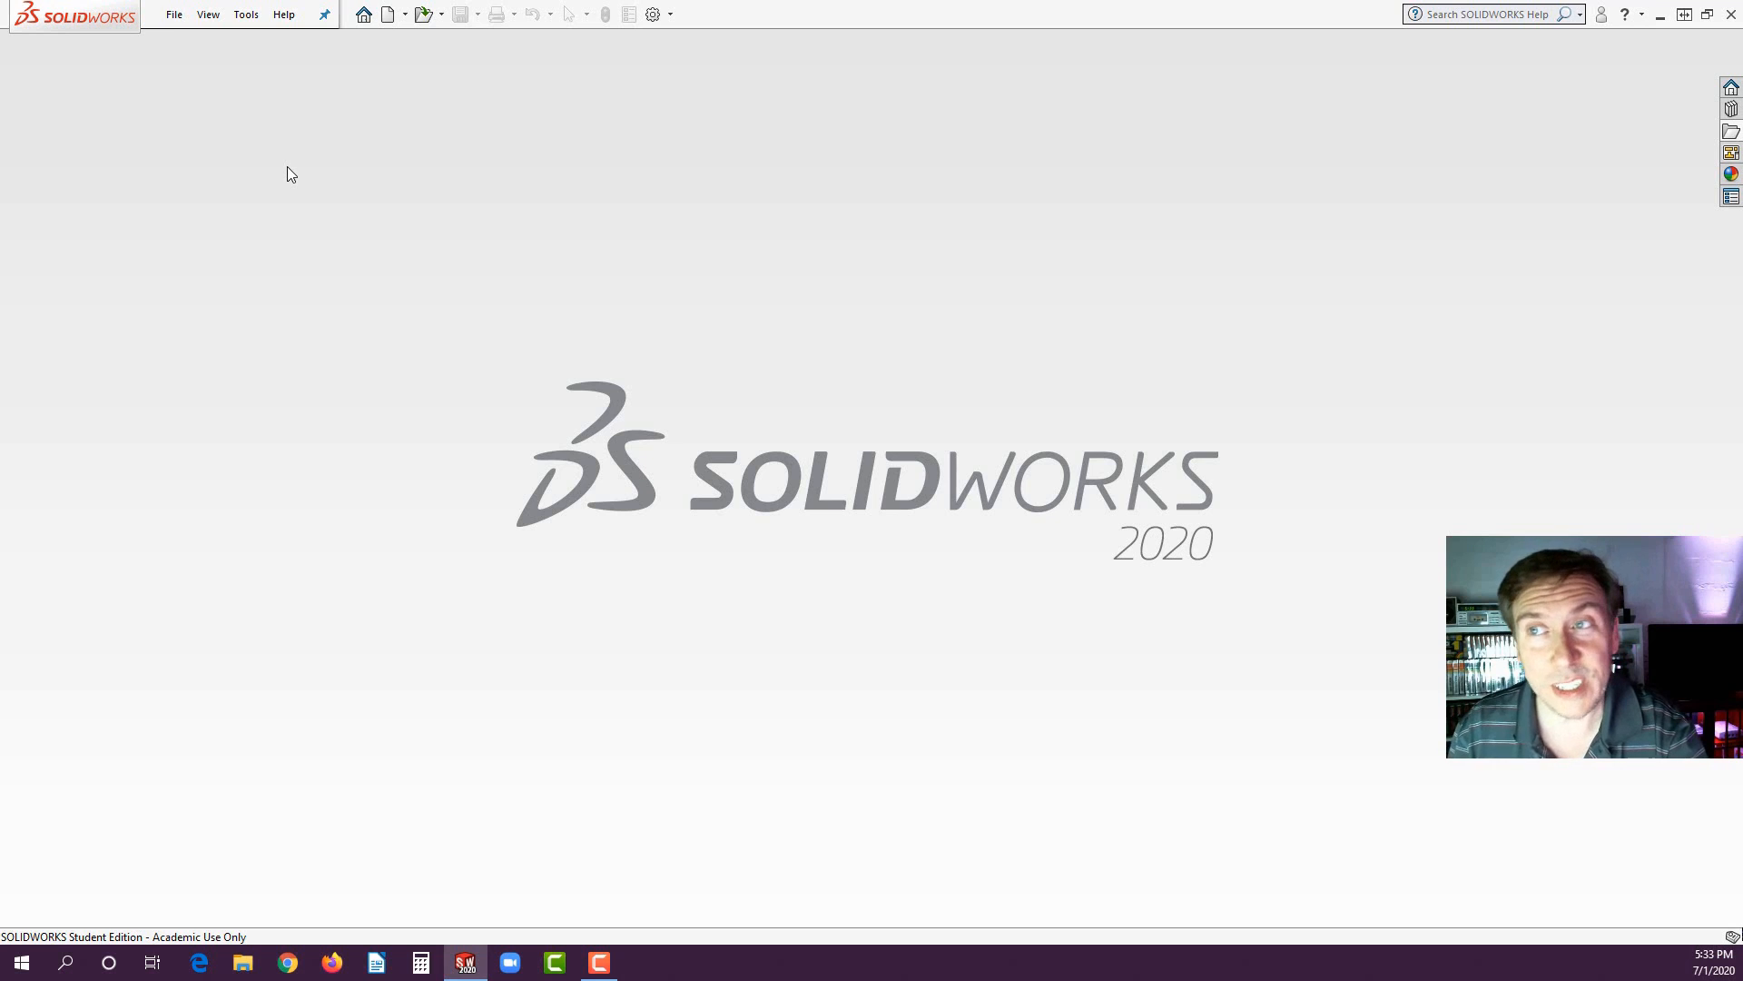
# - Look over the General system options, close them and start creating a new document
pyautogui.click(652, 18)
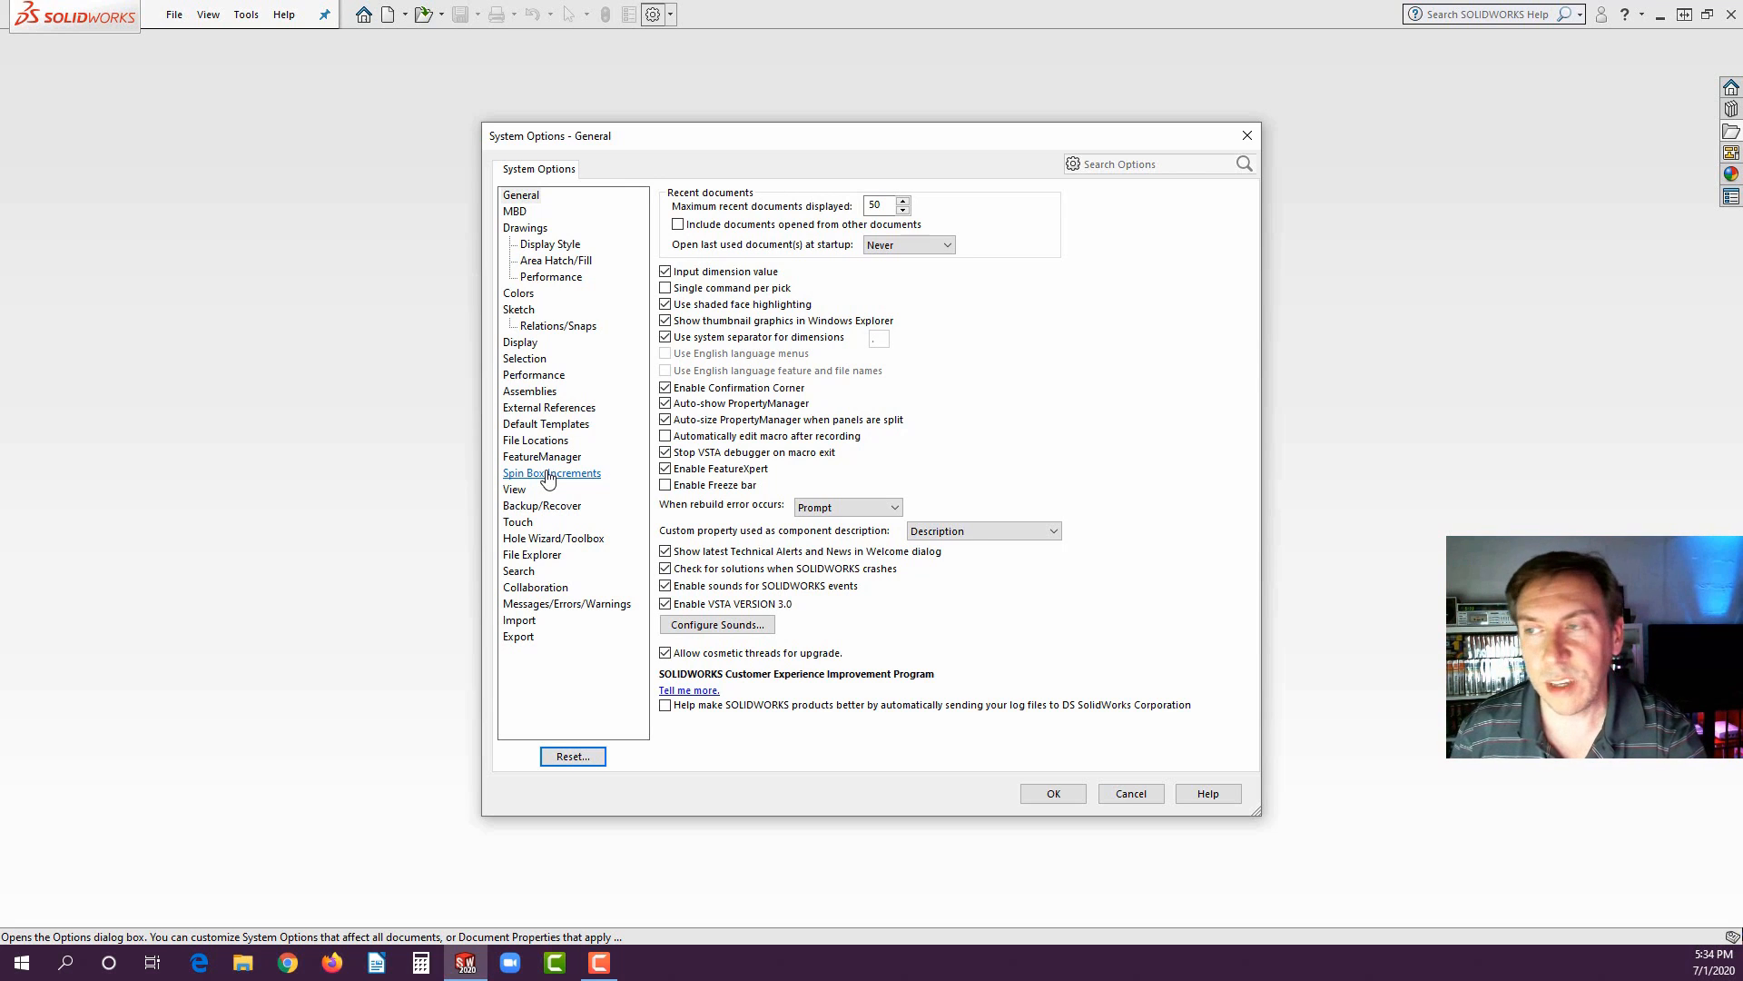
pyautogui.click(1246, 136)
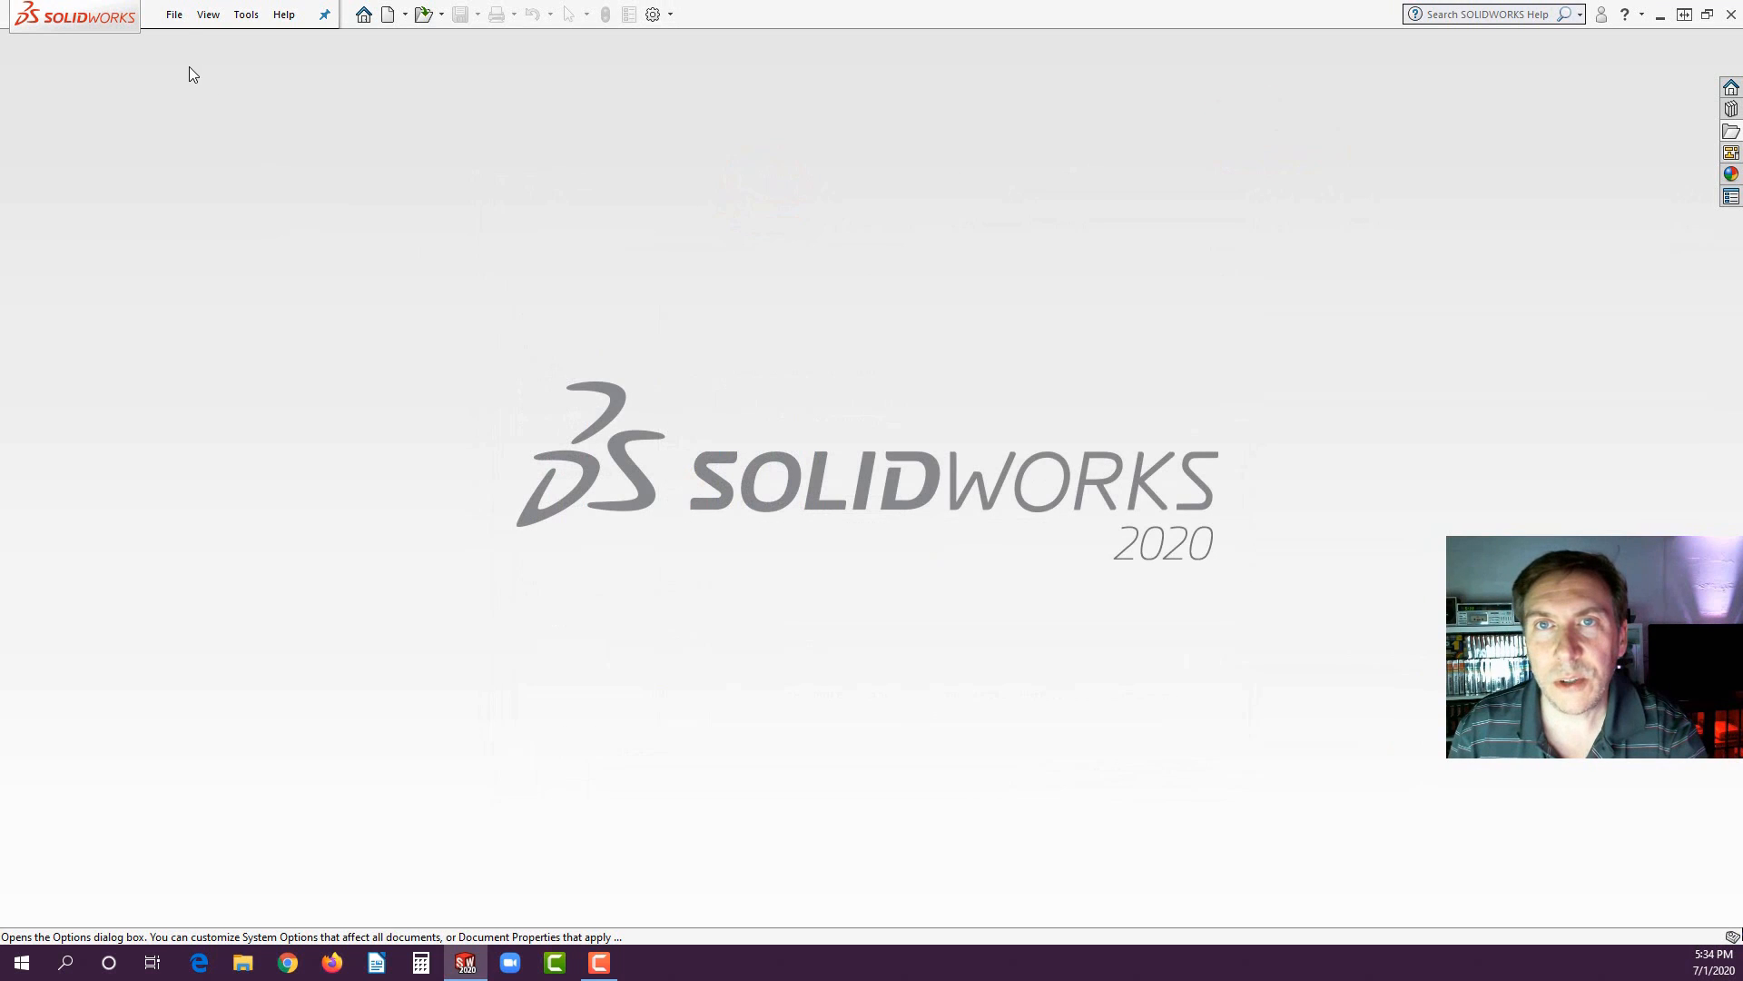
pyautogui.click(174, 15)
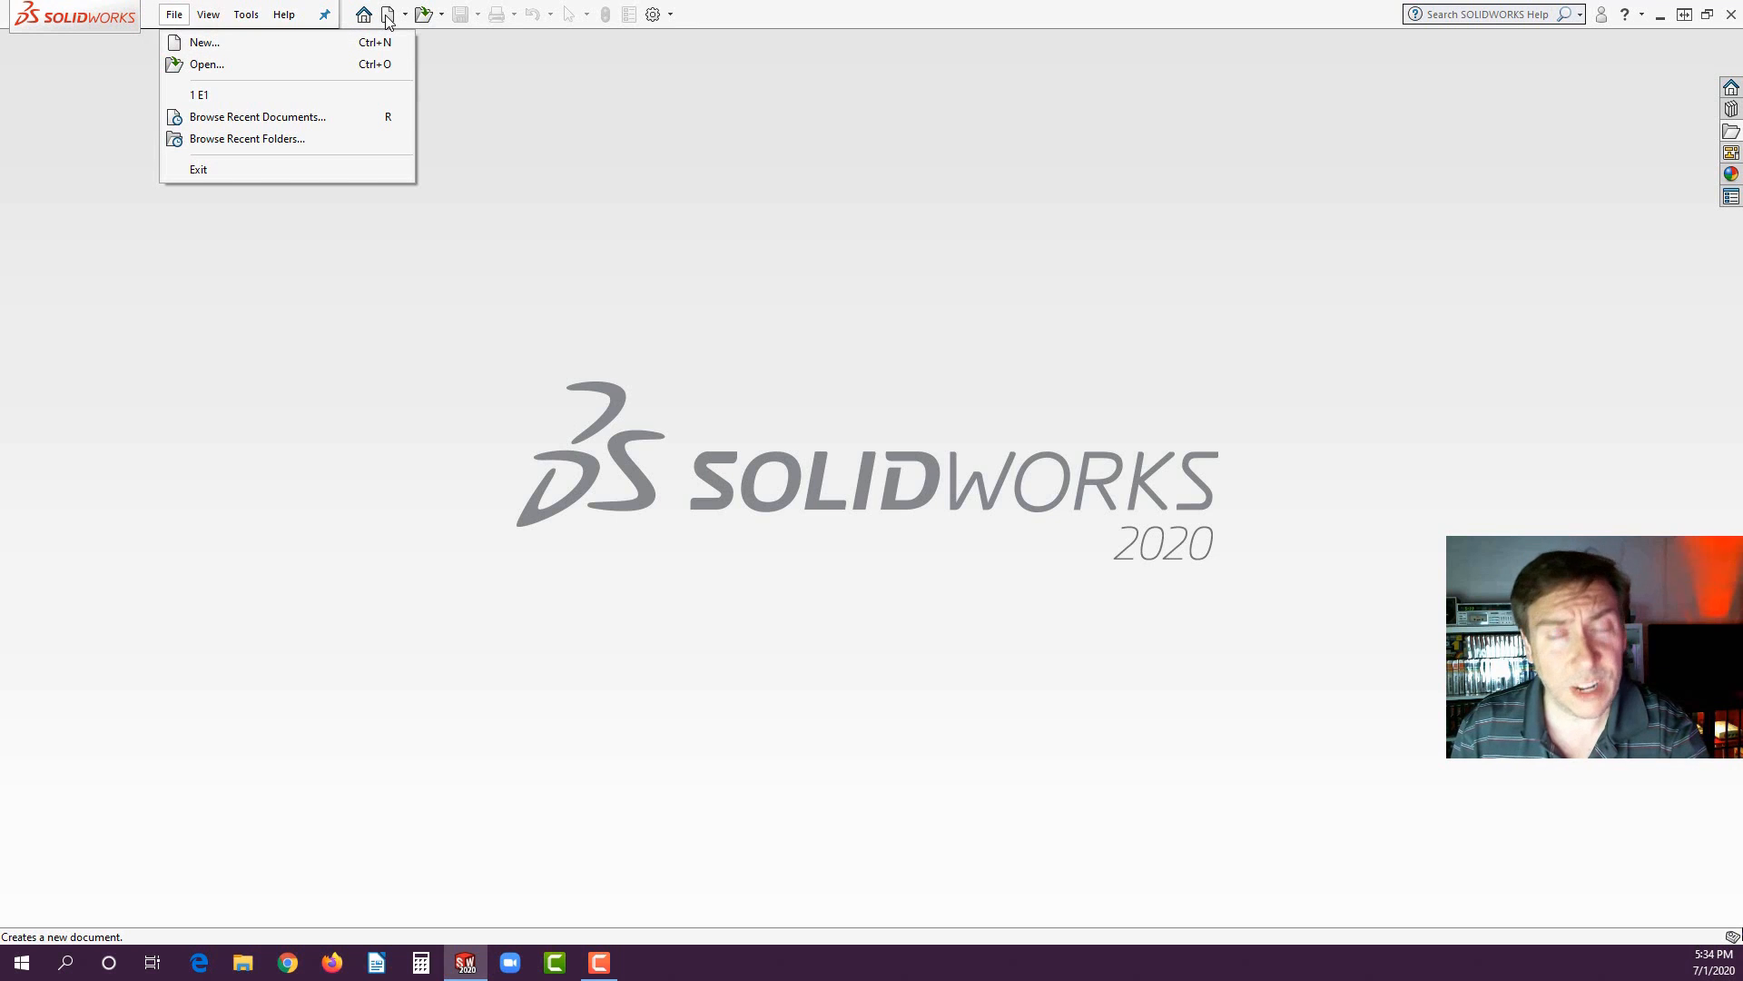
pyautogui.click(203, 44)
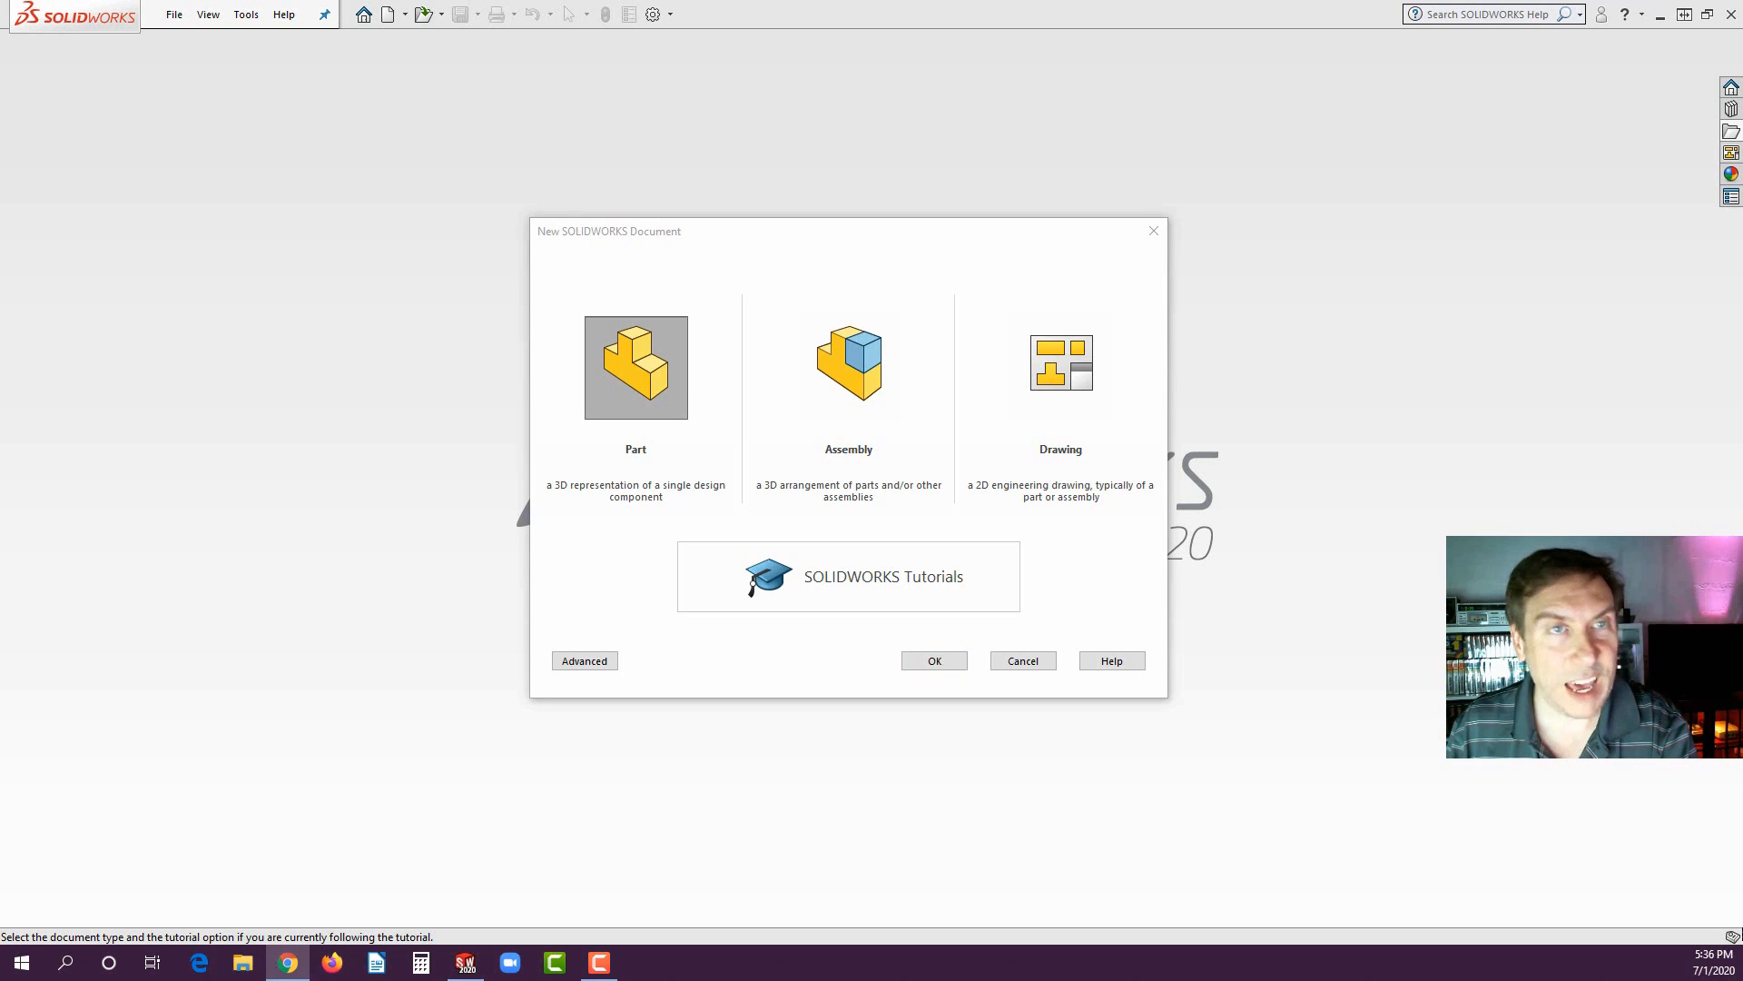
# - Switch to Chrome, place its window over SOLIDWORKS, and extend it downward to almost the full screen height
pyautogui.moveTo(0, 18); pyautogui.dragTo(863, 82)
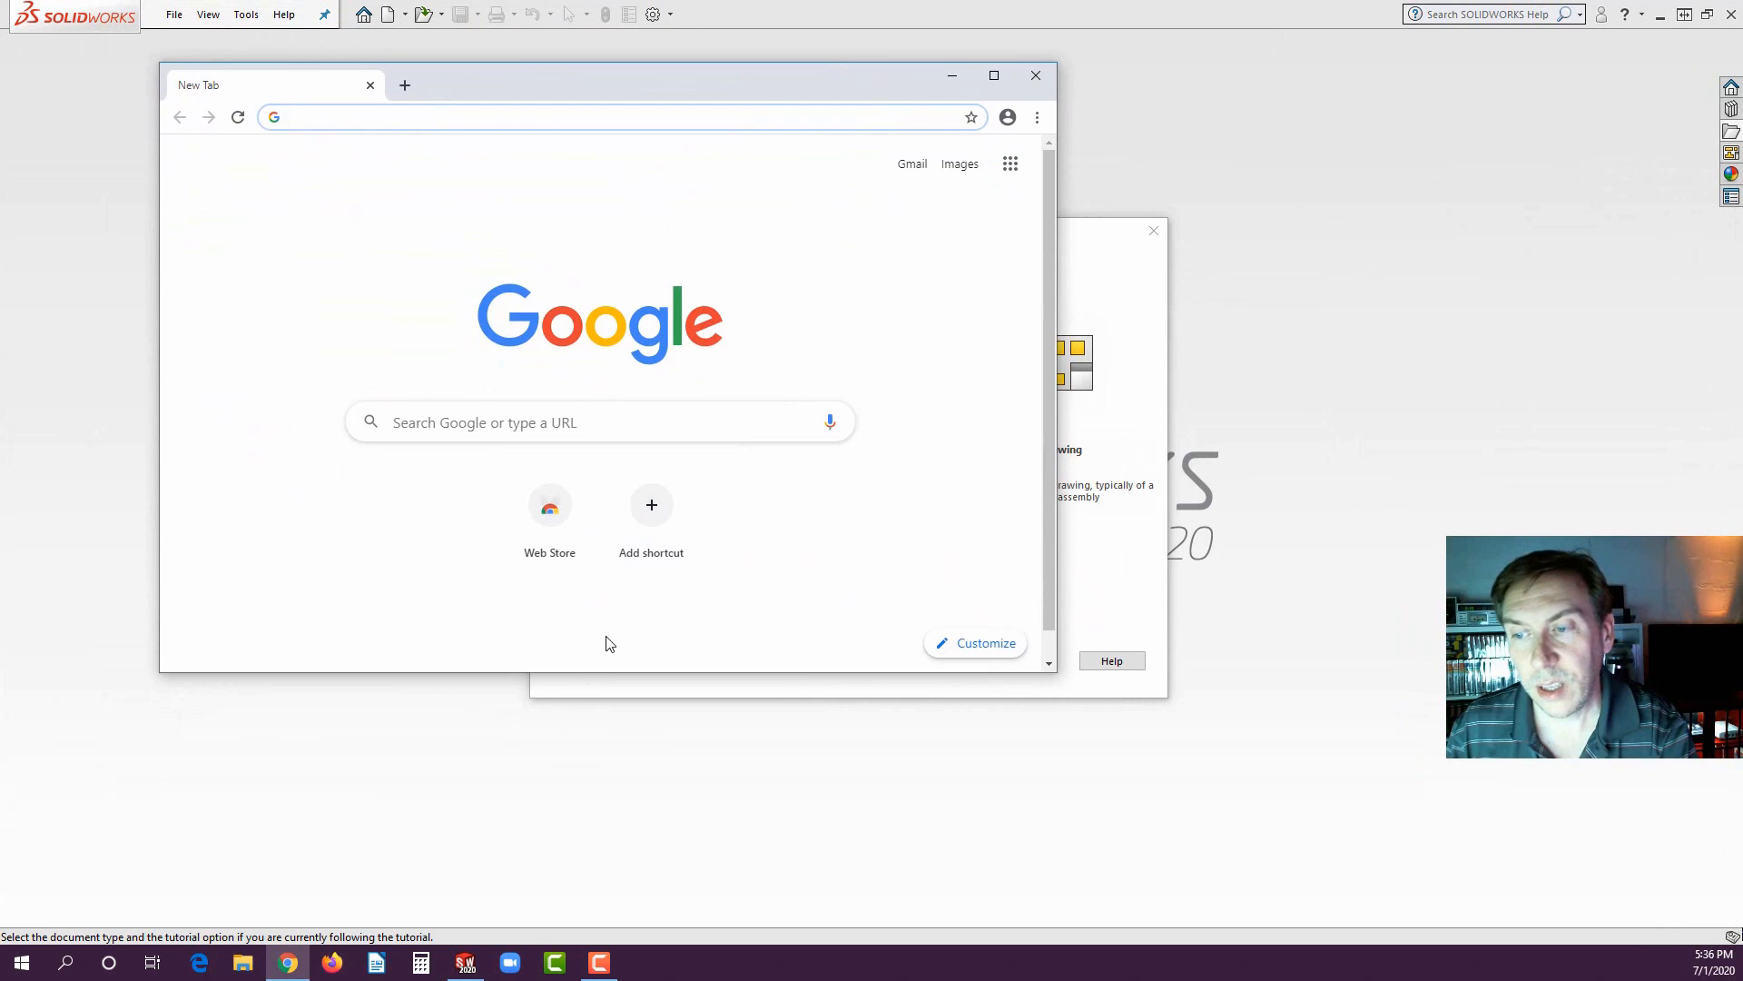
pyautogui.moveTo(591, 672); pyautogui.dragTo(516, 935)
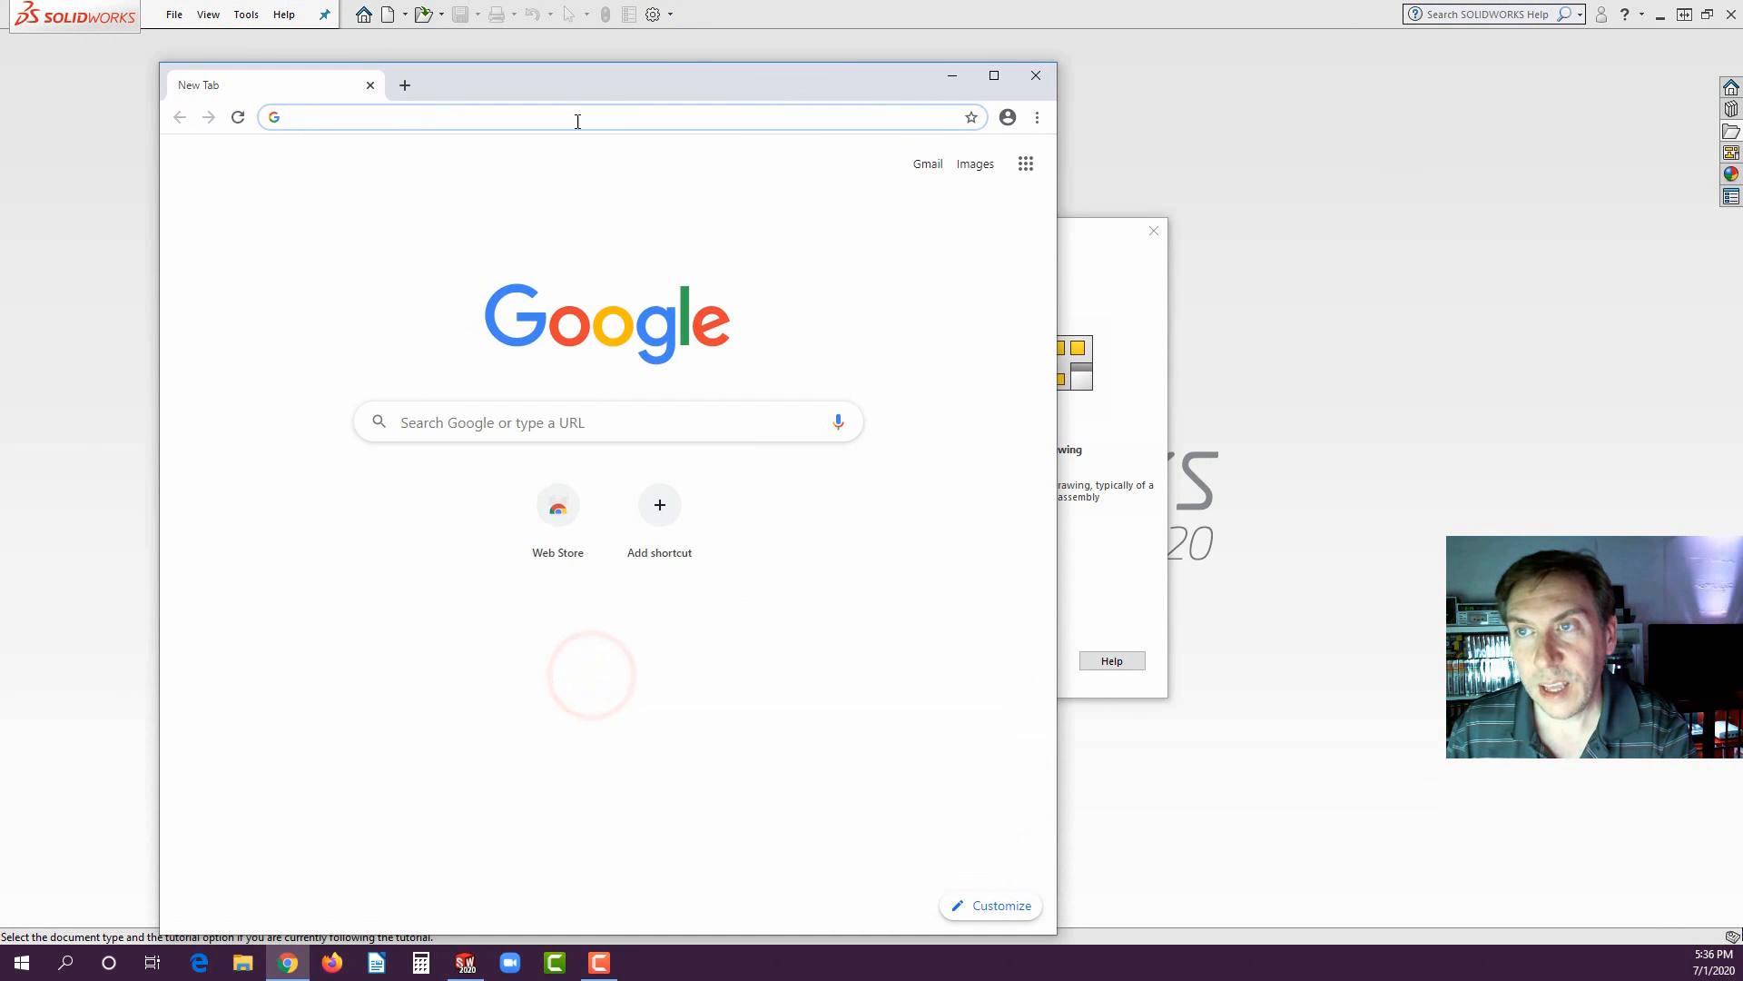
pyautogui.moveTo(576, 85); pyautogui.dragTo(583, 53)
pyautogui.click(322, 85)
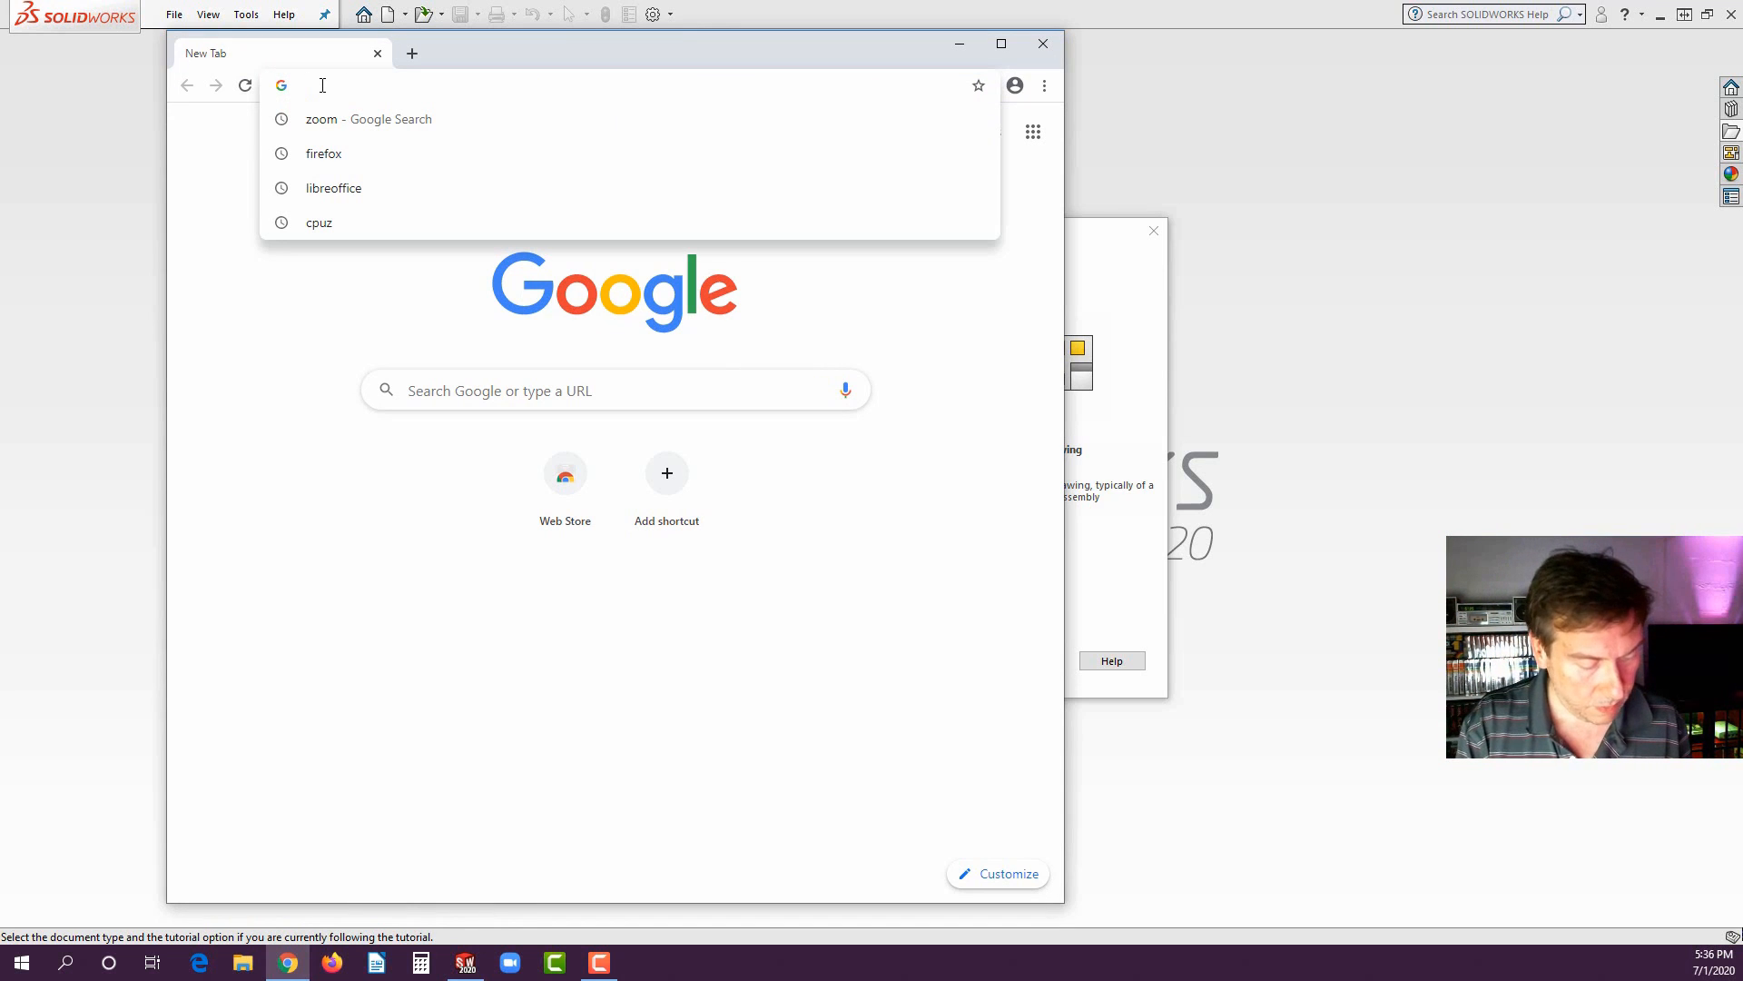
pyautogui.write('www')
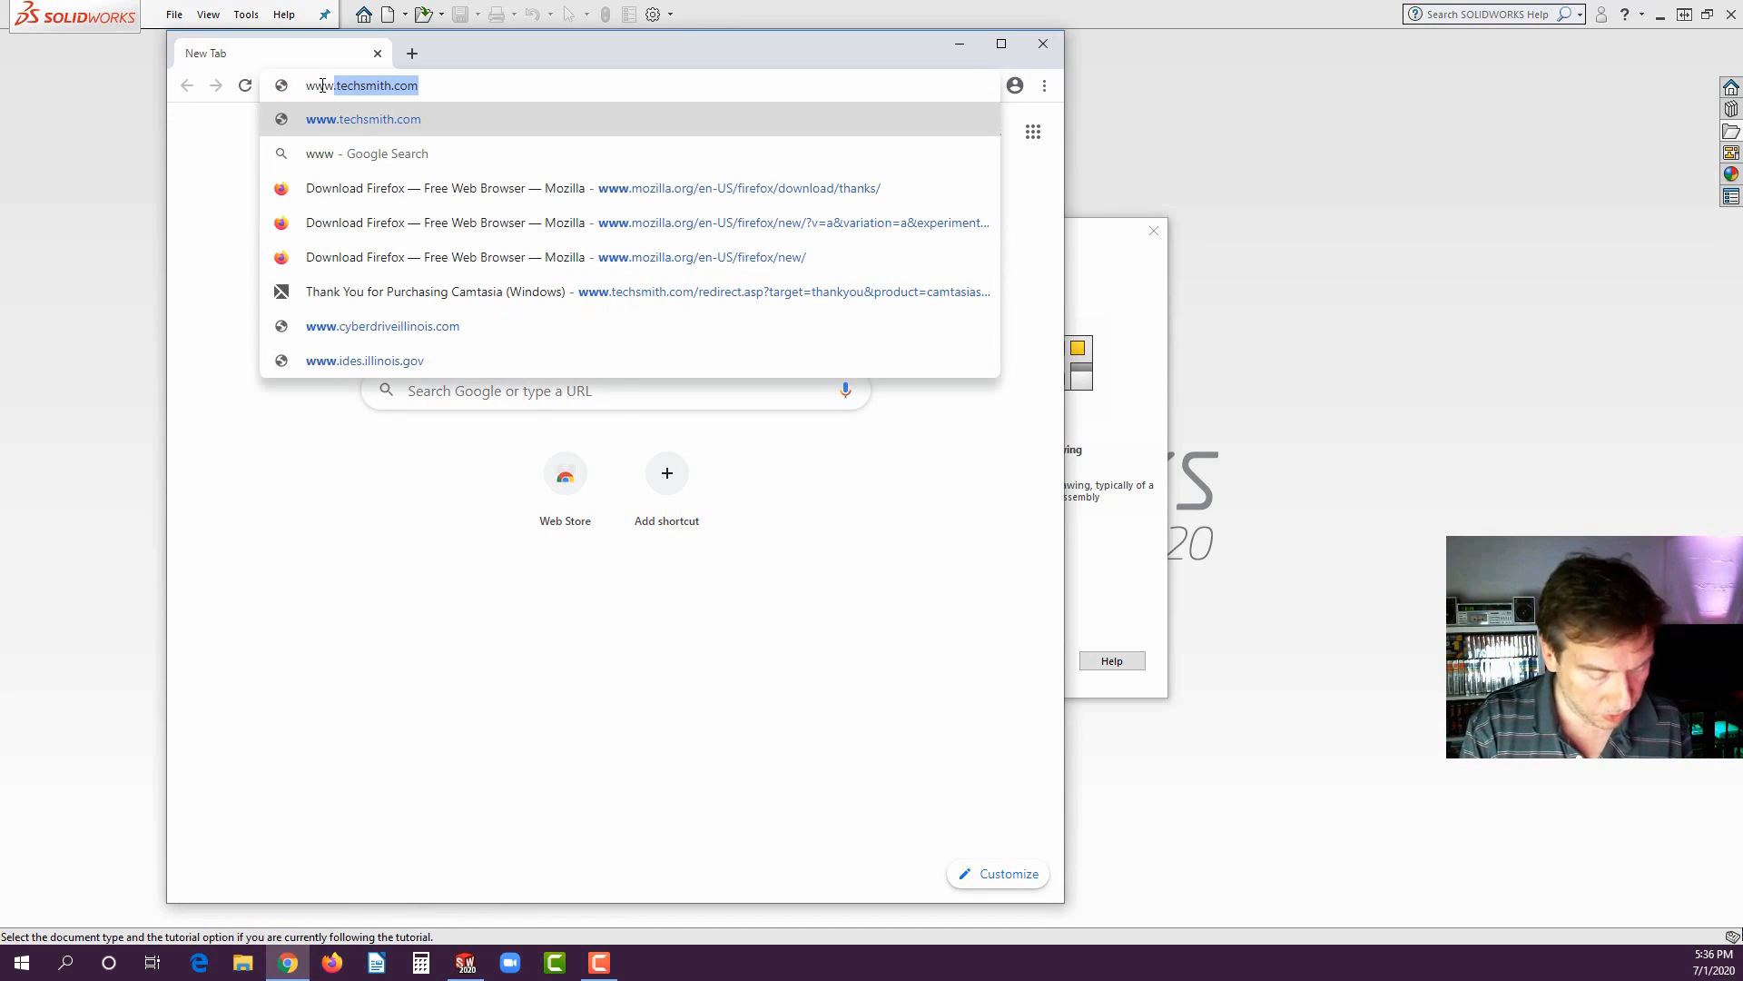
pyautogui.write('.ve')
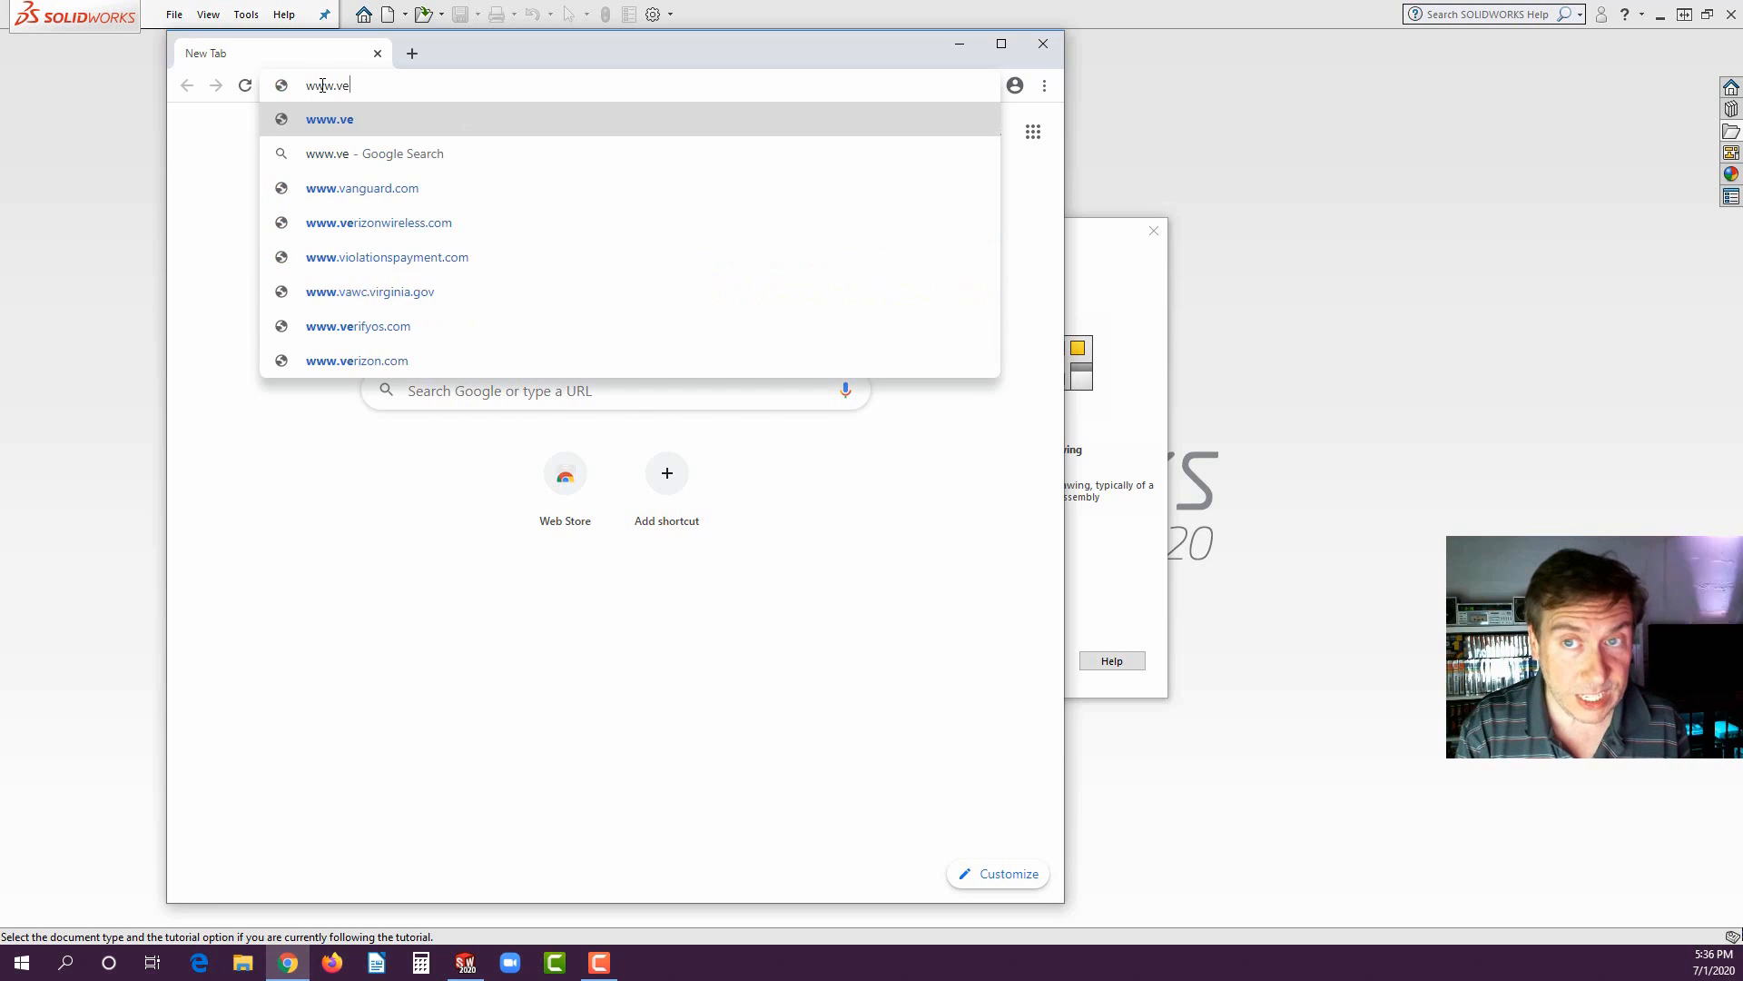
pyautogui.write('rt')
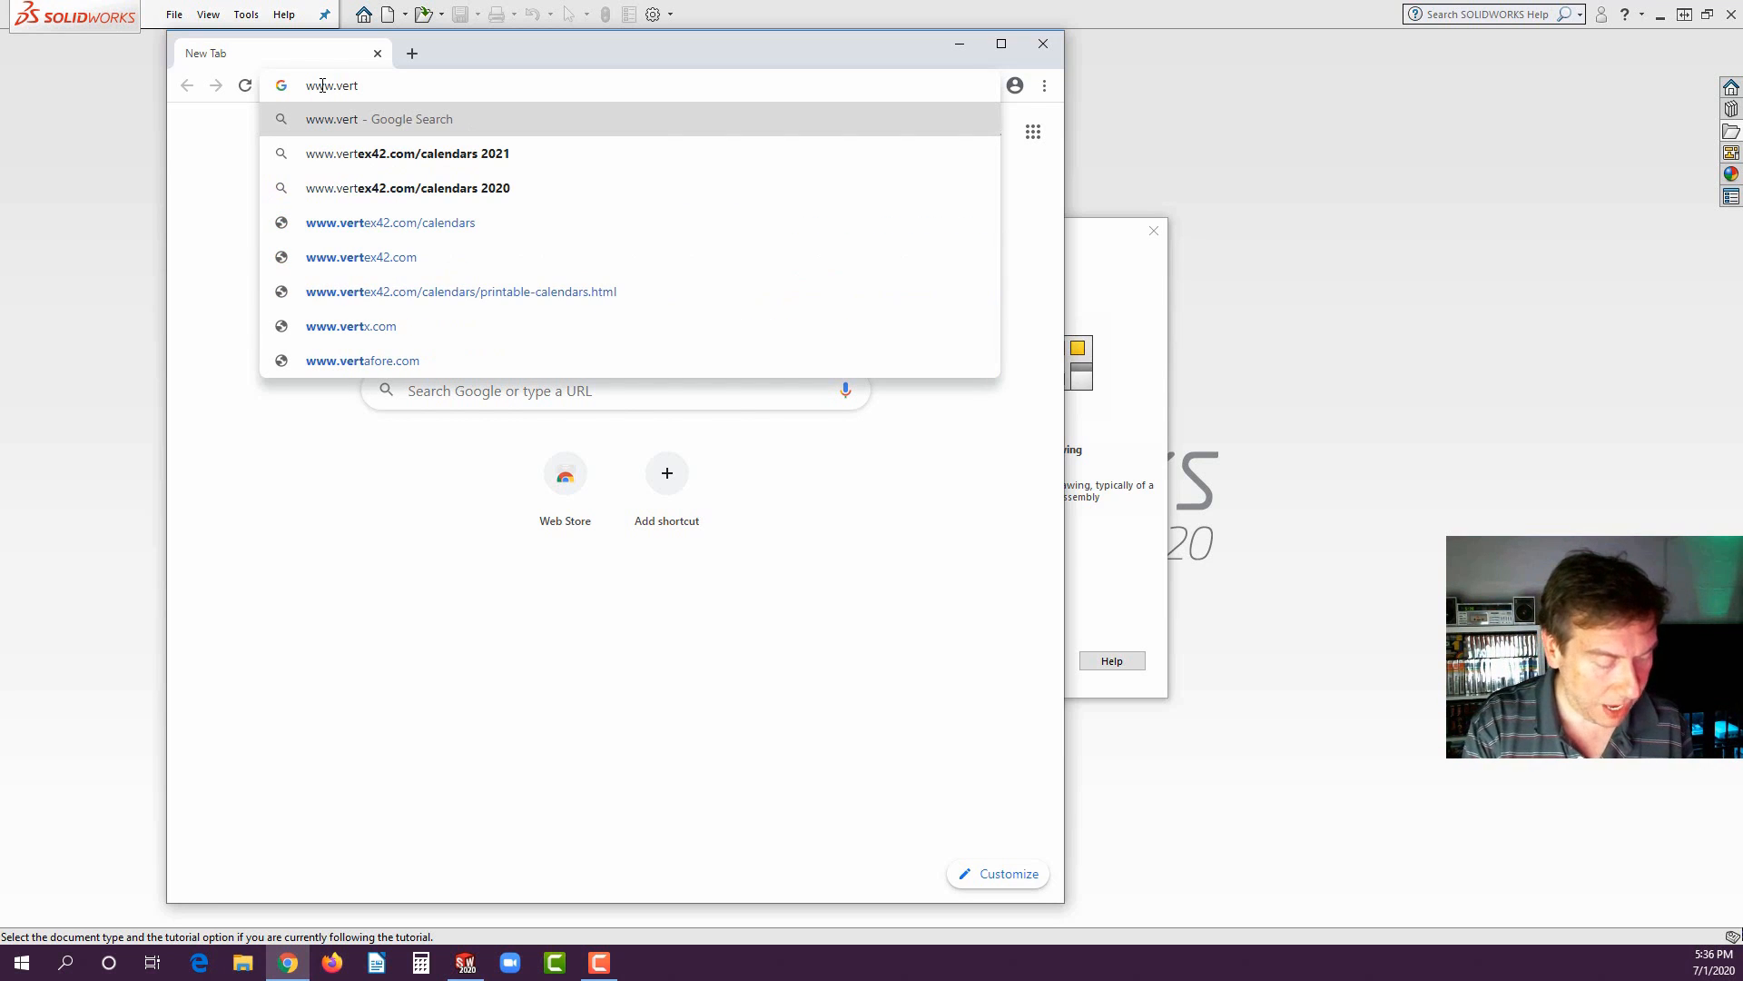
pyautogui.write('anu')
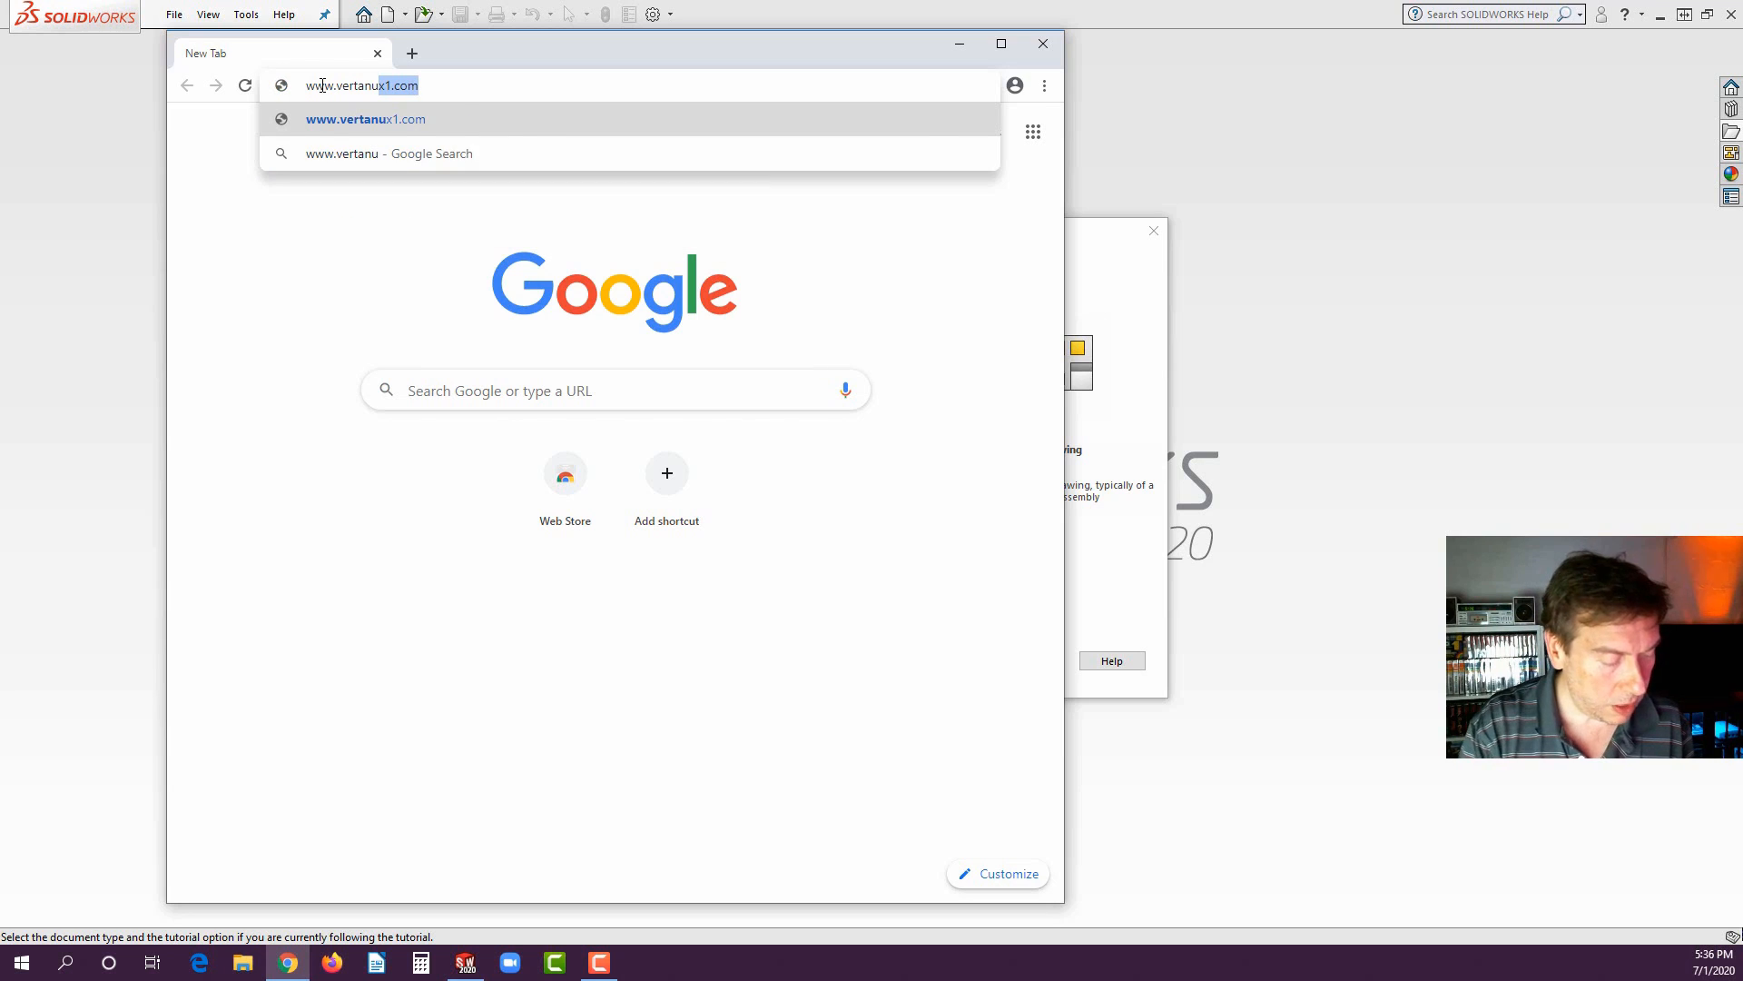
pyautogui.write('x1')
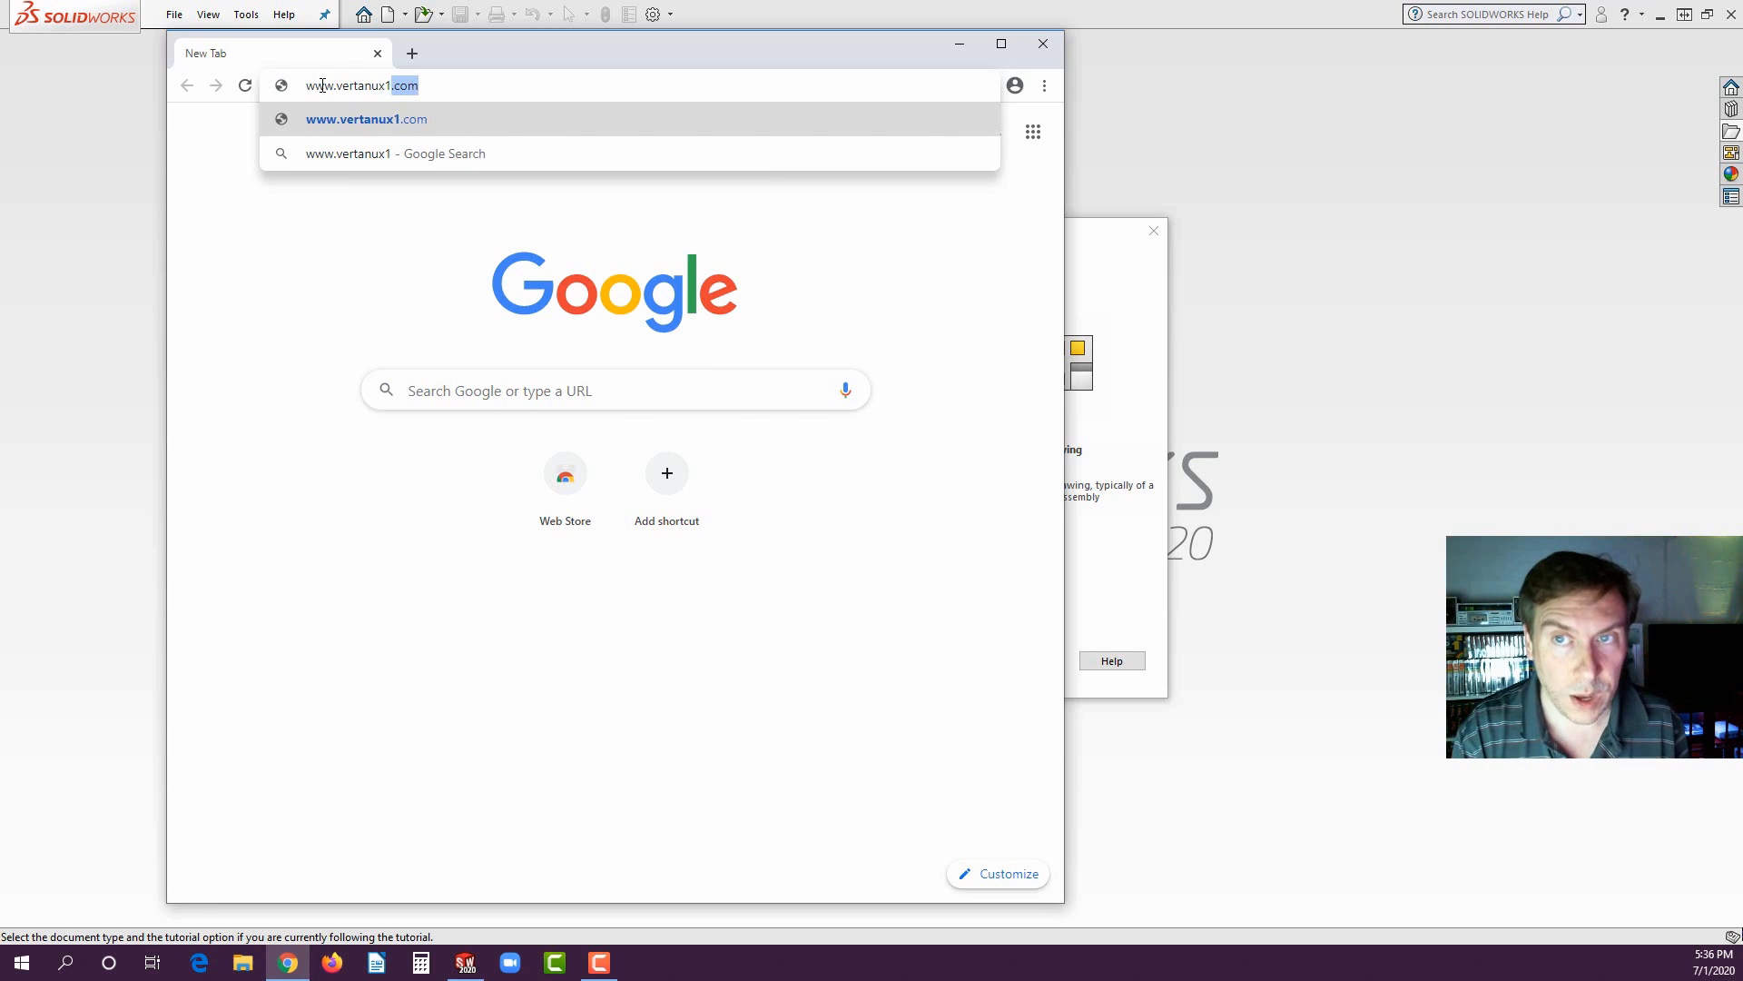
pyautogui.write('.com')
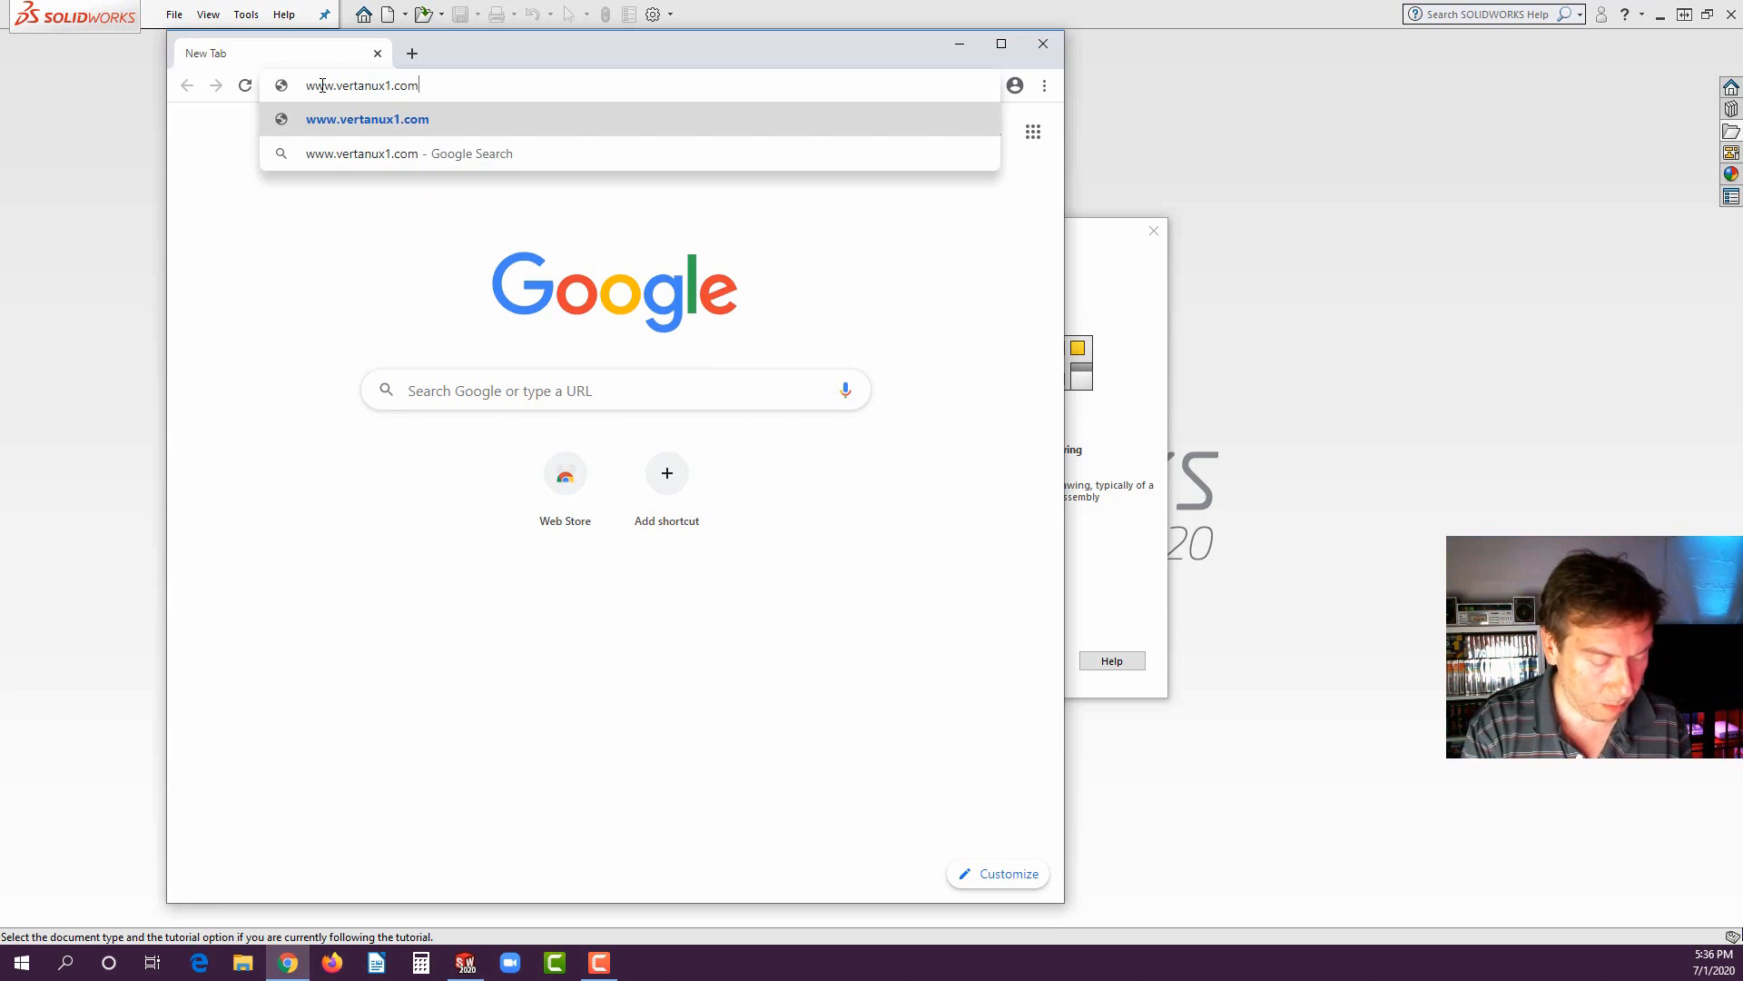
pyautogui.press('Return')
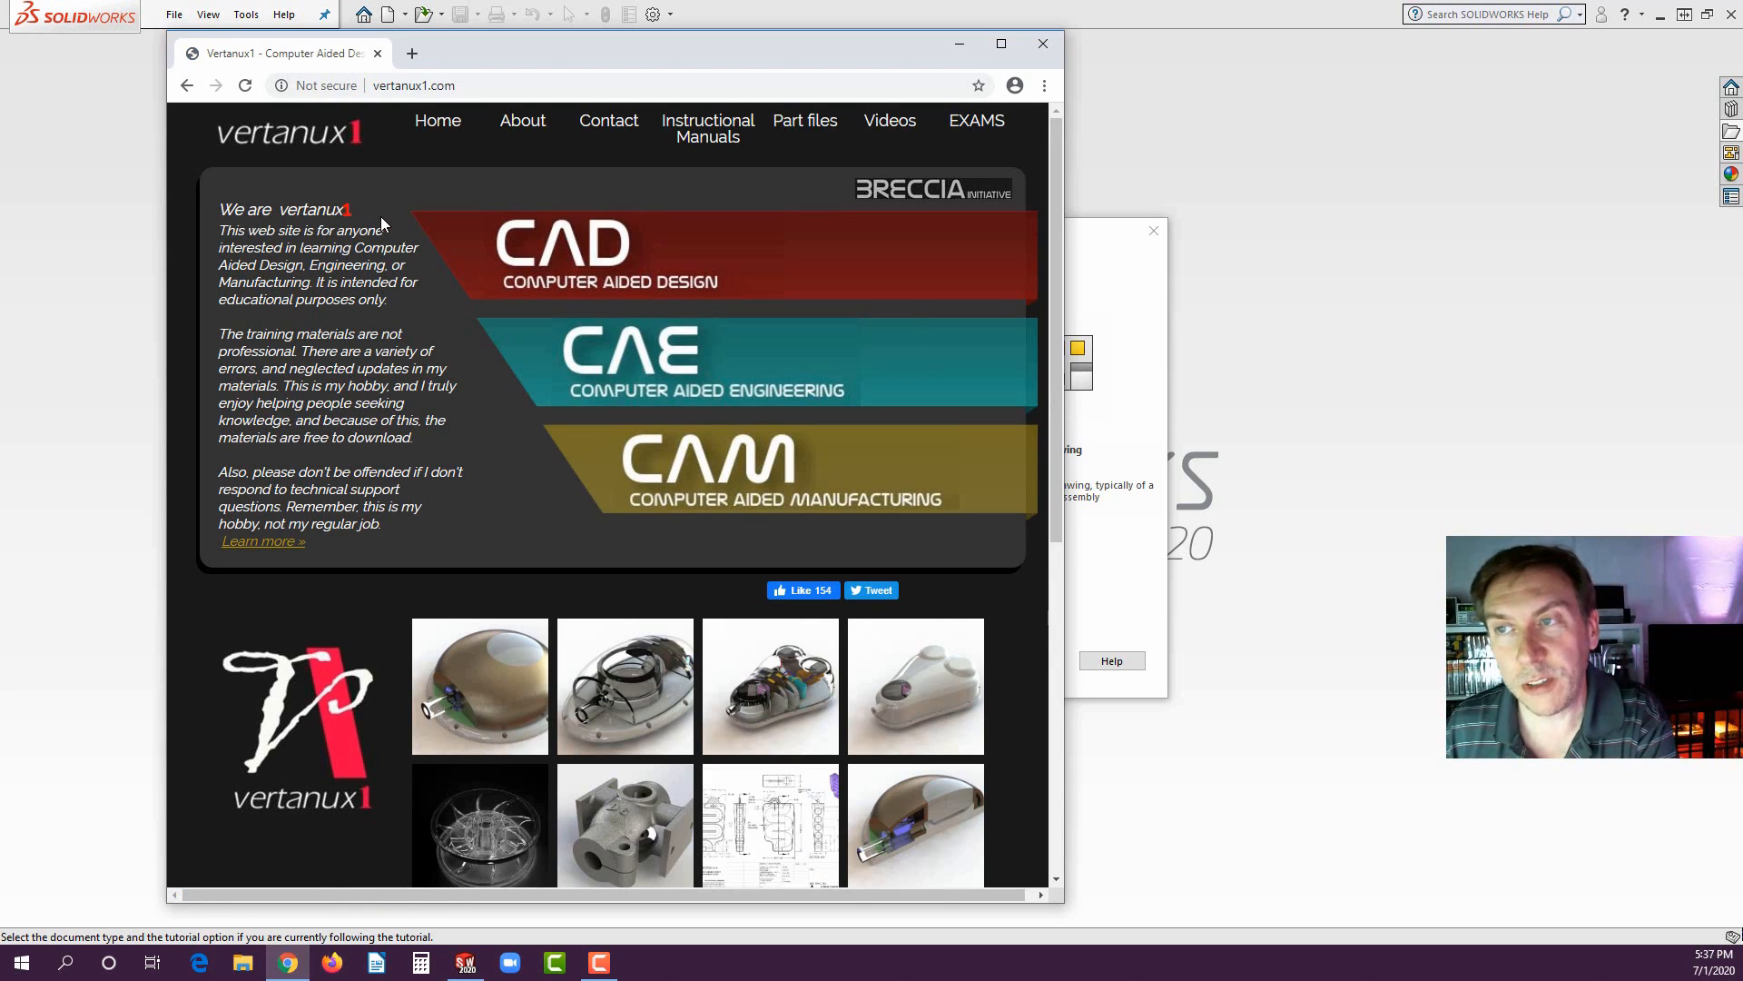
# - Open the SOLIDWORKS BASICS training guide from the site's Instructional Manuals page
pyautogui.click(700, 143)
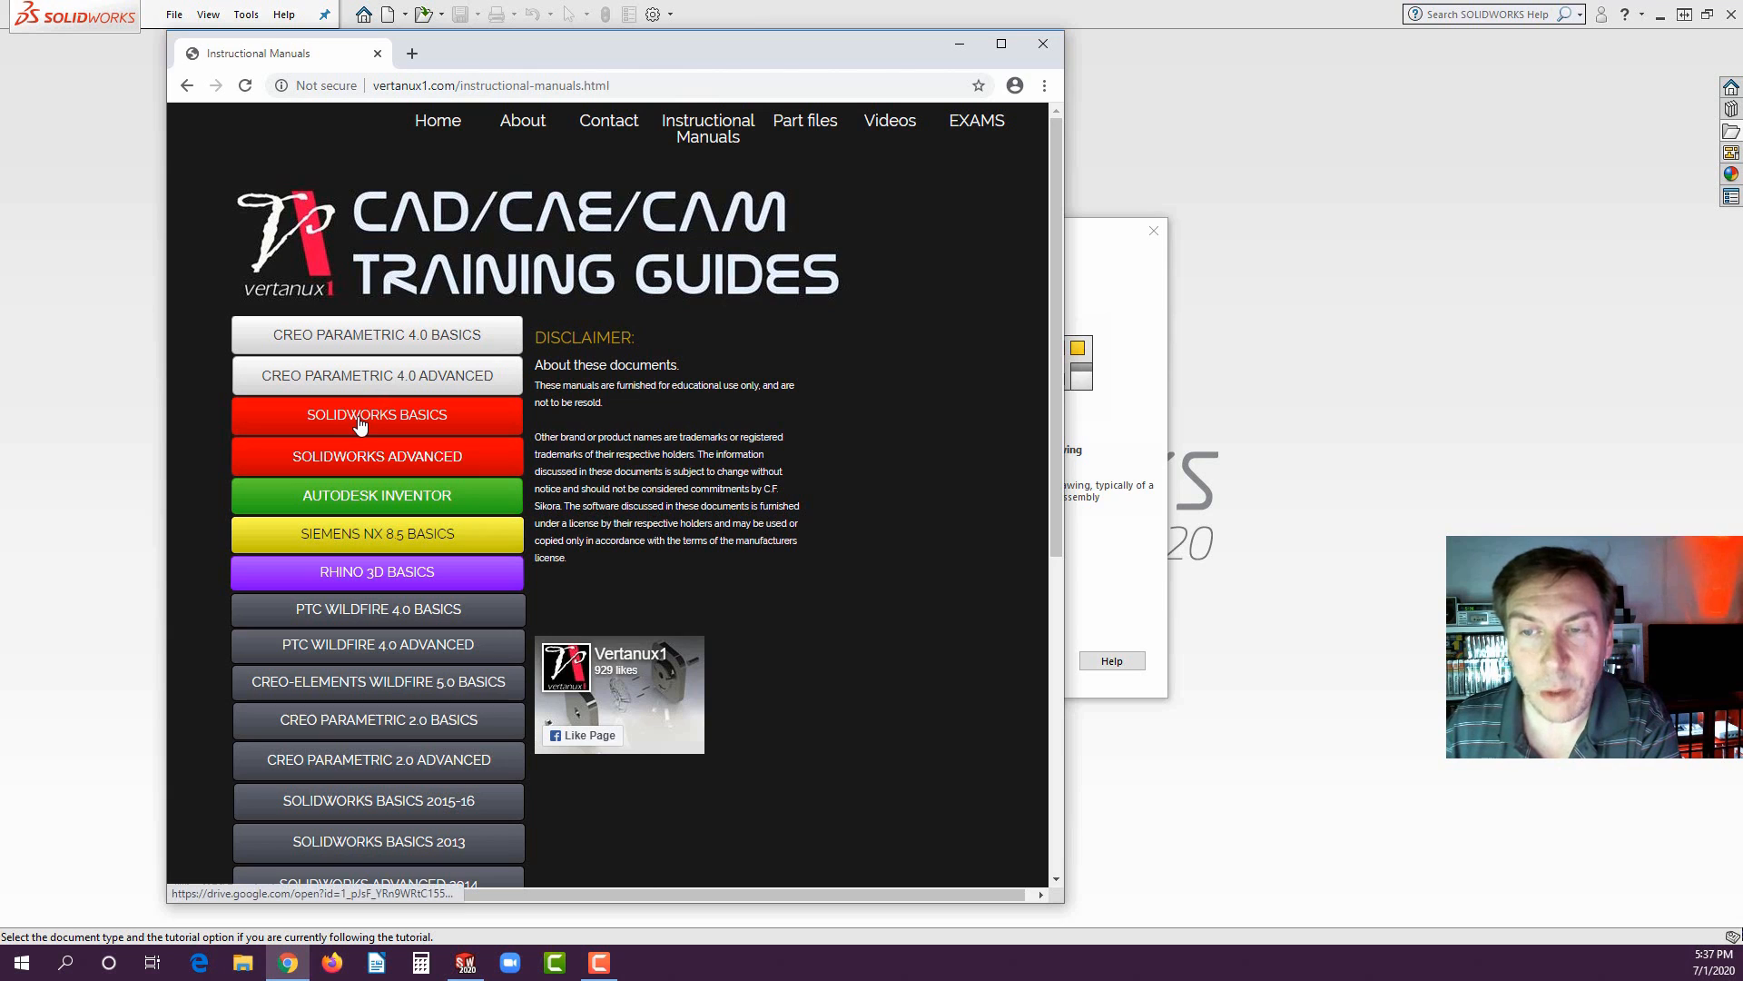
pyautogui.click(360, 420)
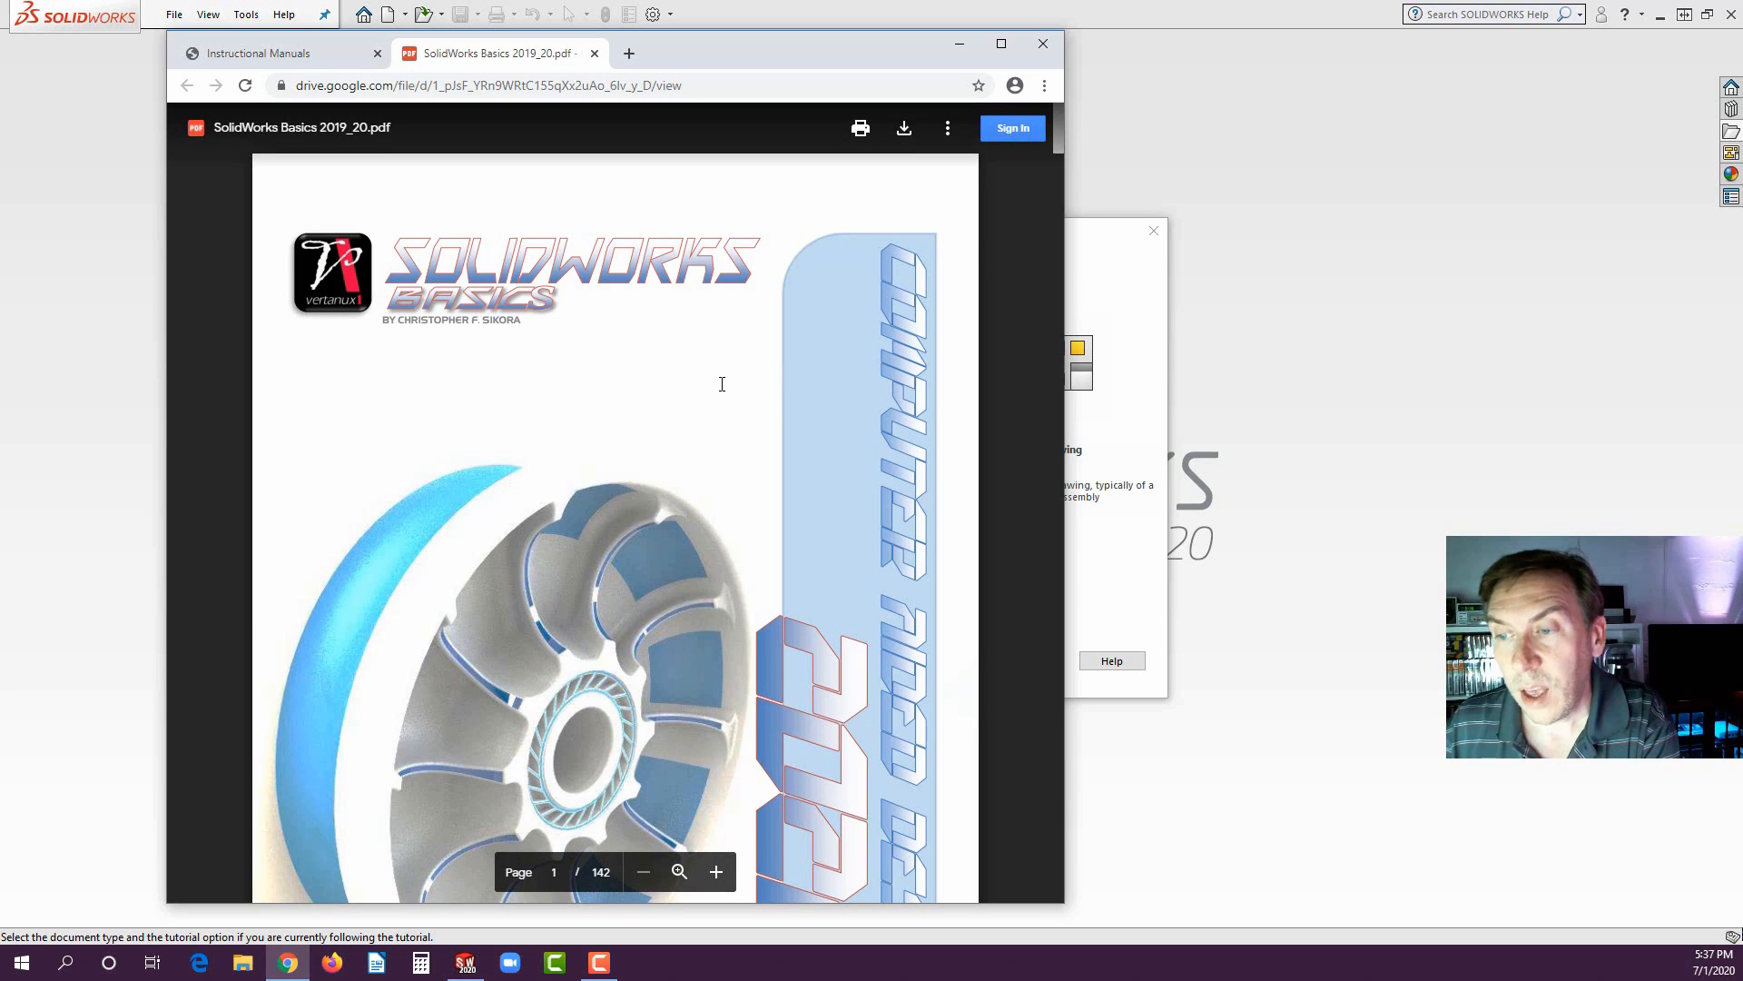
pyautogui.scroll(-2, 673, 389)
pyautogui.scroll(2, 720, 400)
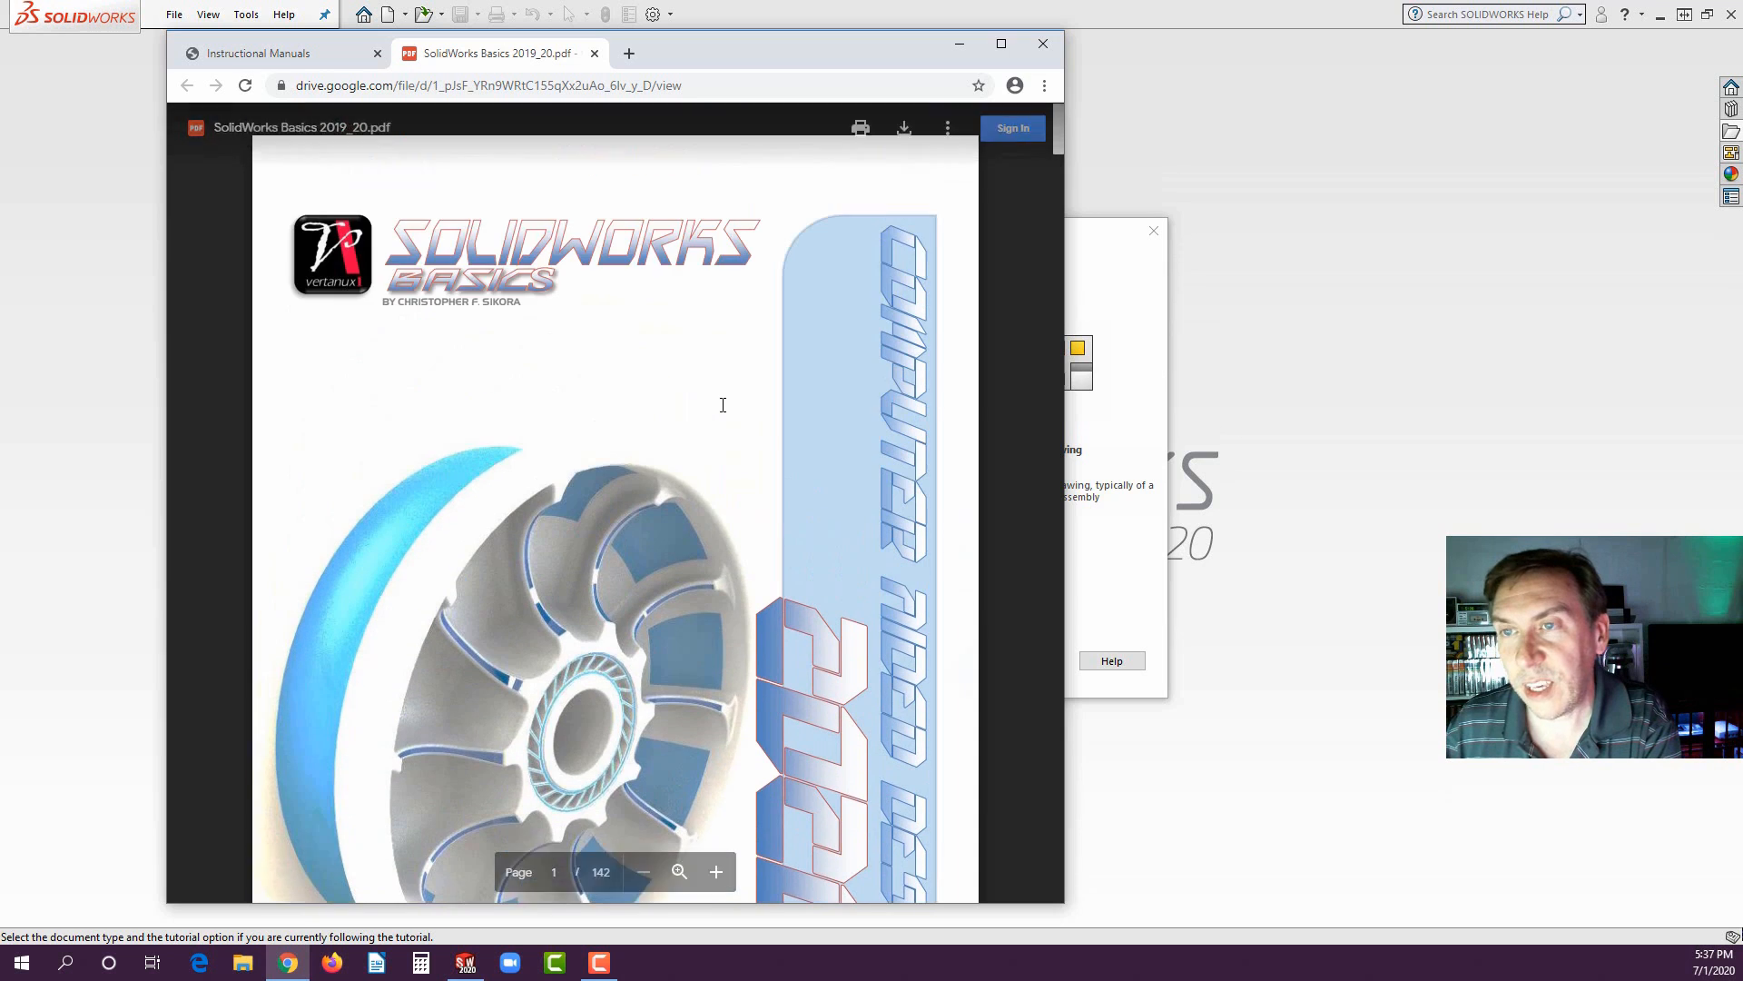
# - Read the guide's course syllabus on page 2, covering the description, objectives, textbook, evaluation scale and points
pyautogui.scroll(-4, 724, 403)
pyautogui.scroll(-9, 724, 403)
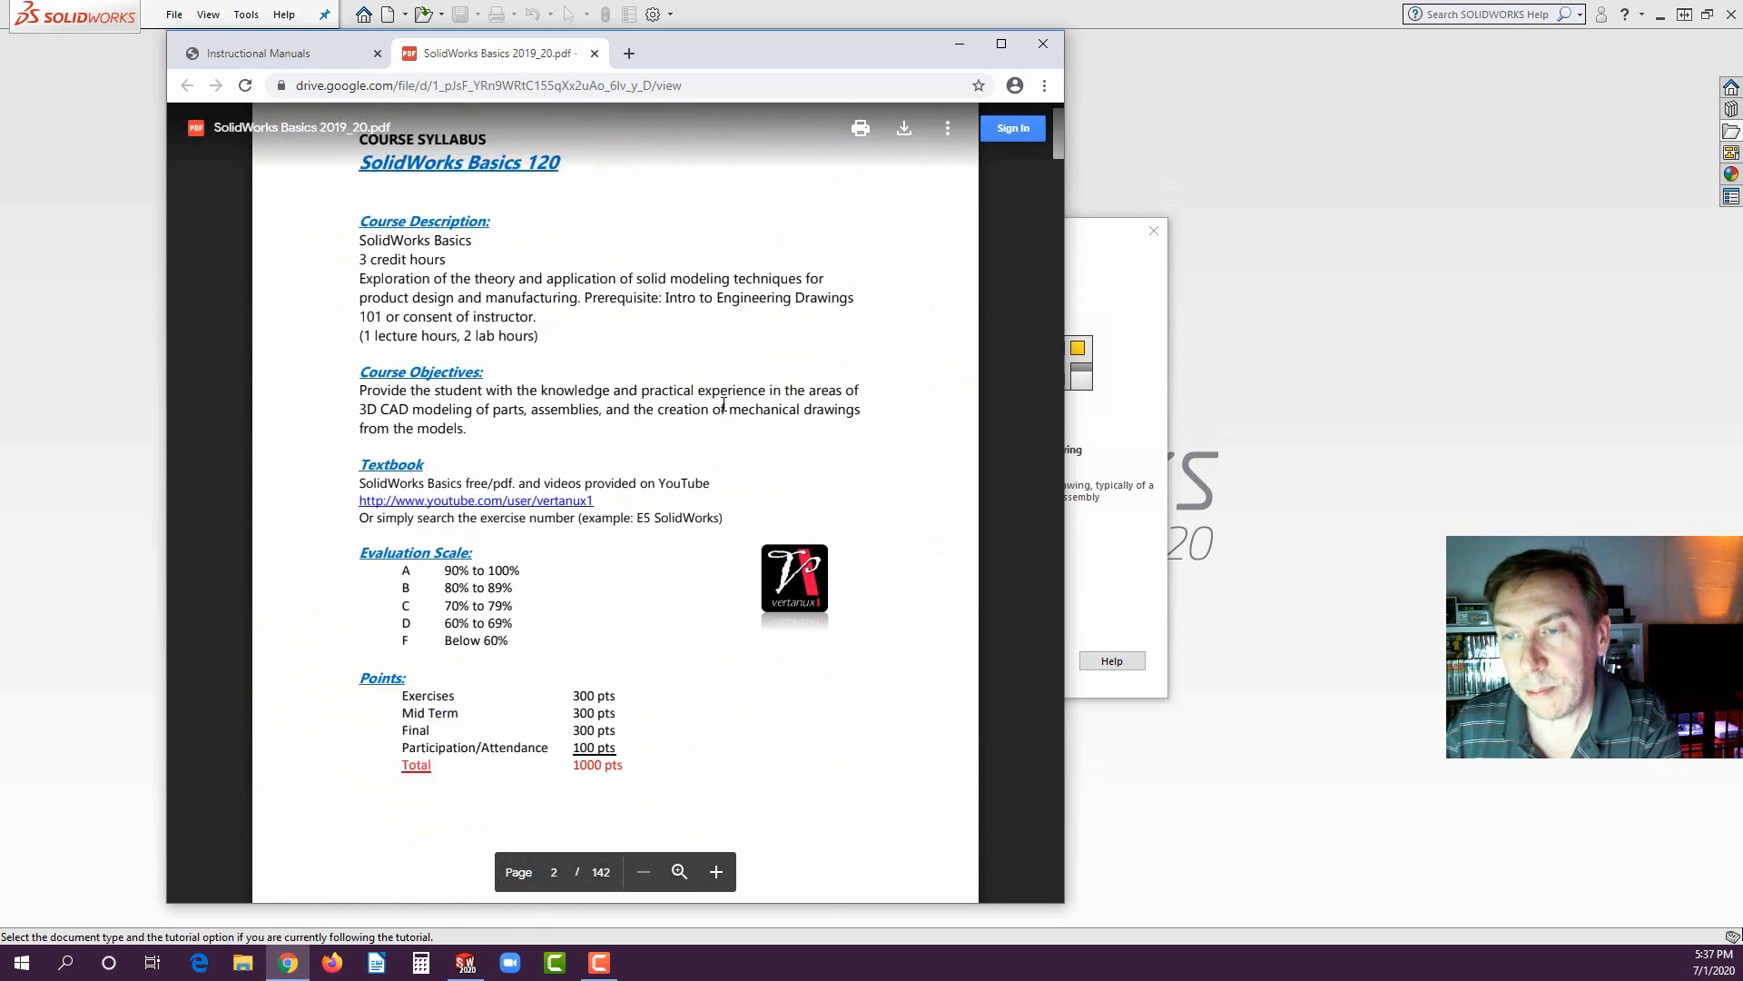
pyautogui.scroll(3, 723, 403)
pyautogui.scroll(-2, 723, 403)
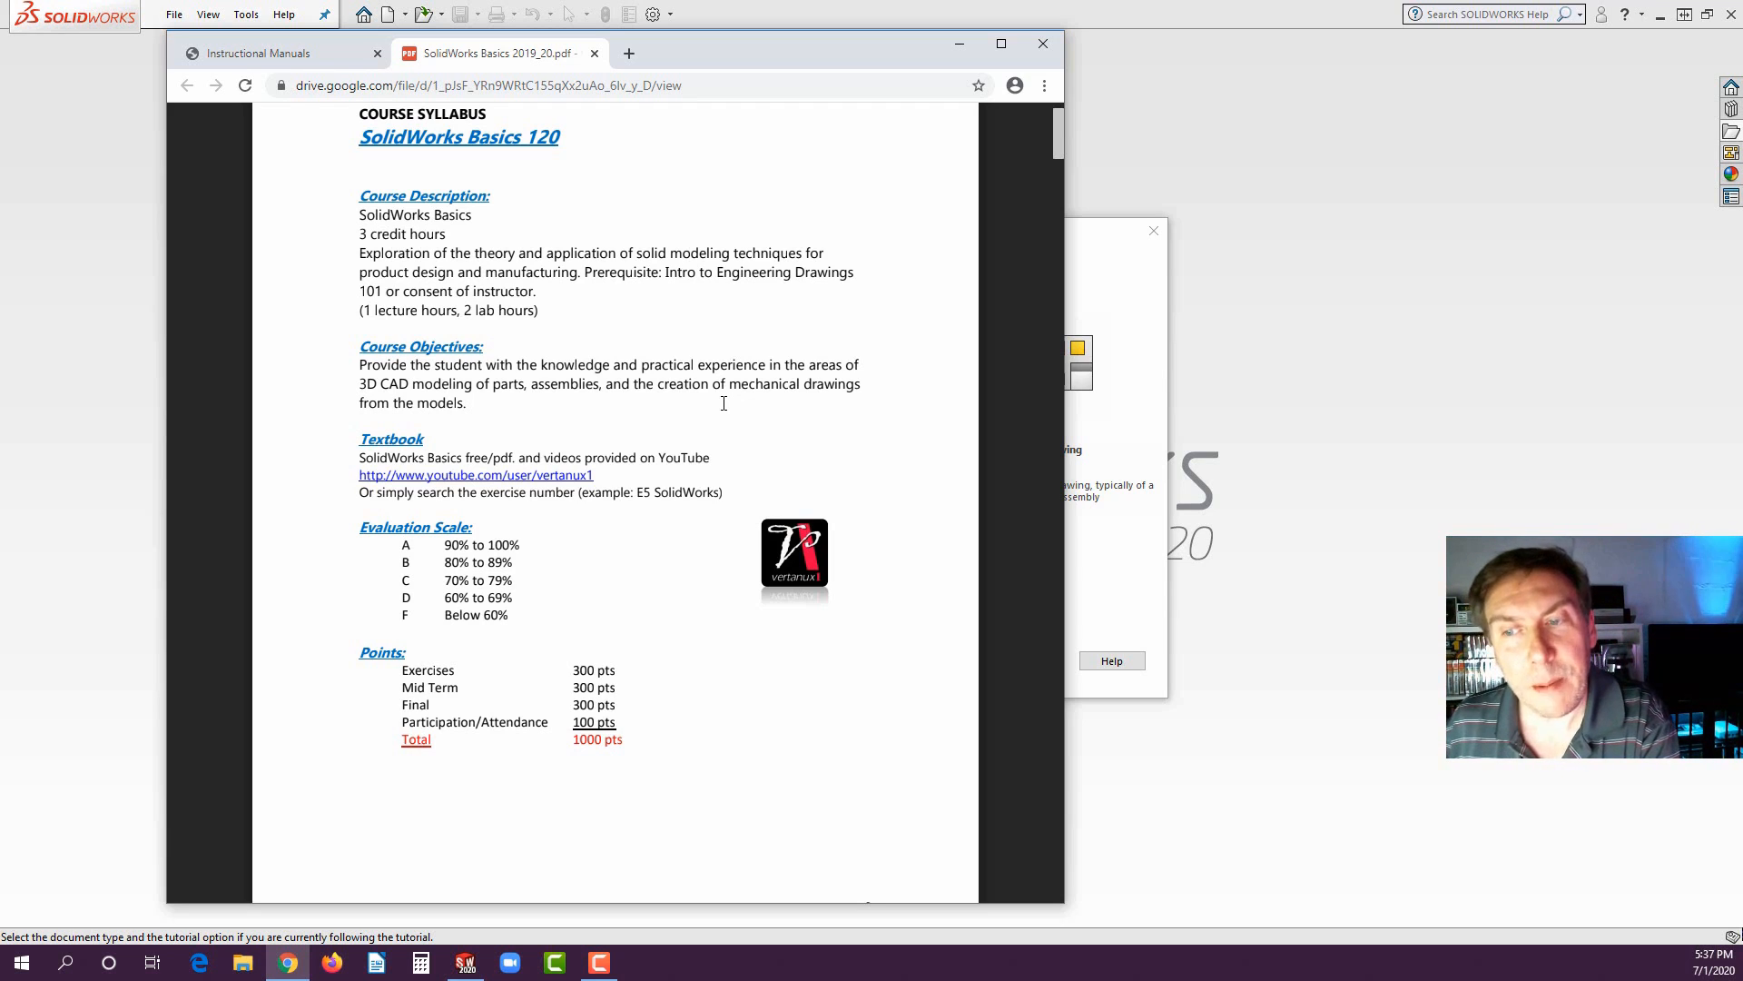
pyautogui.scroll(2, 480, 329)
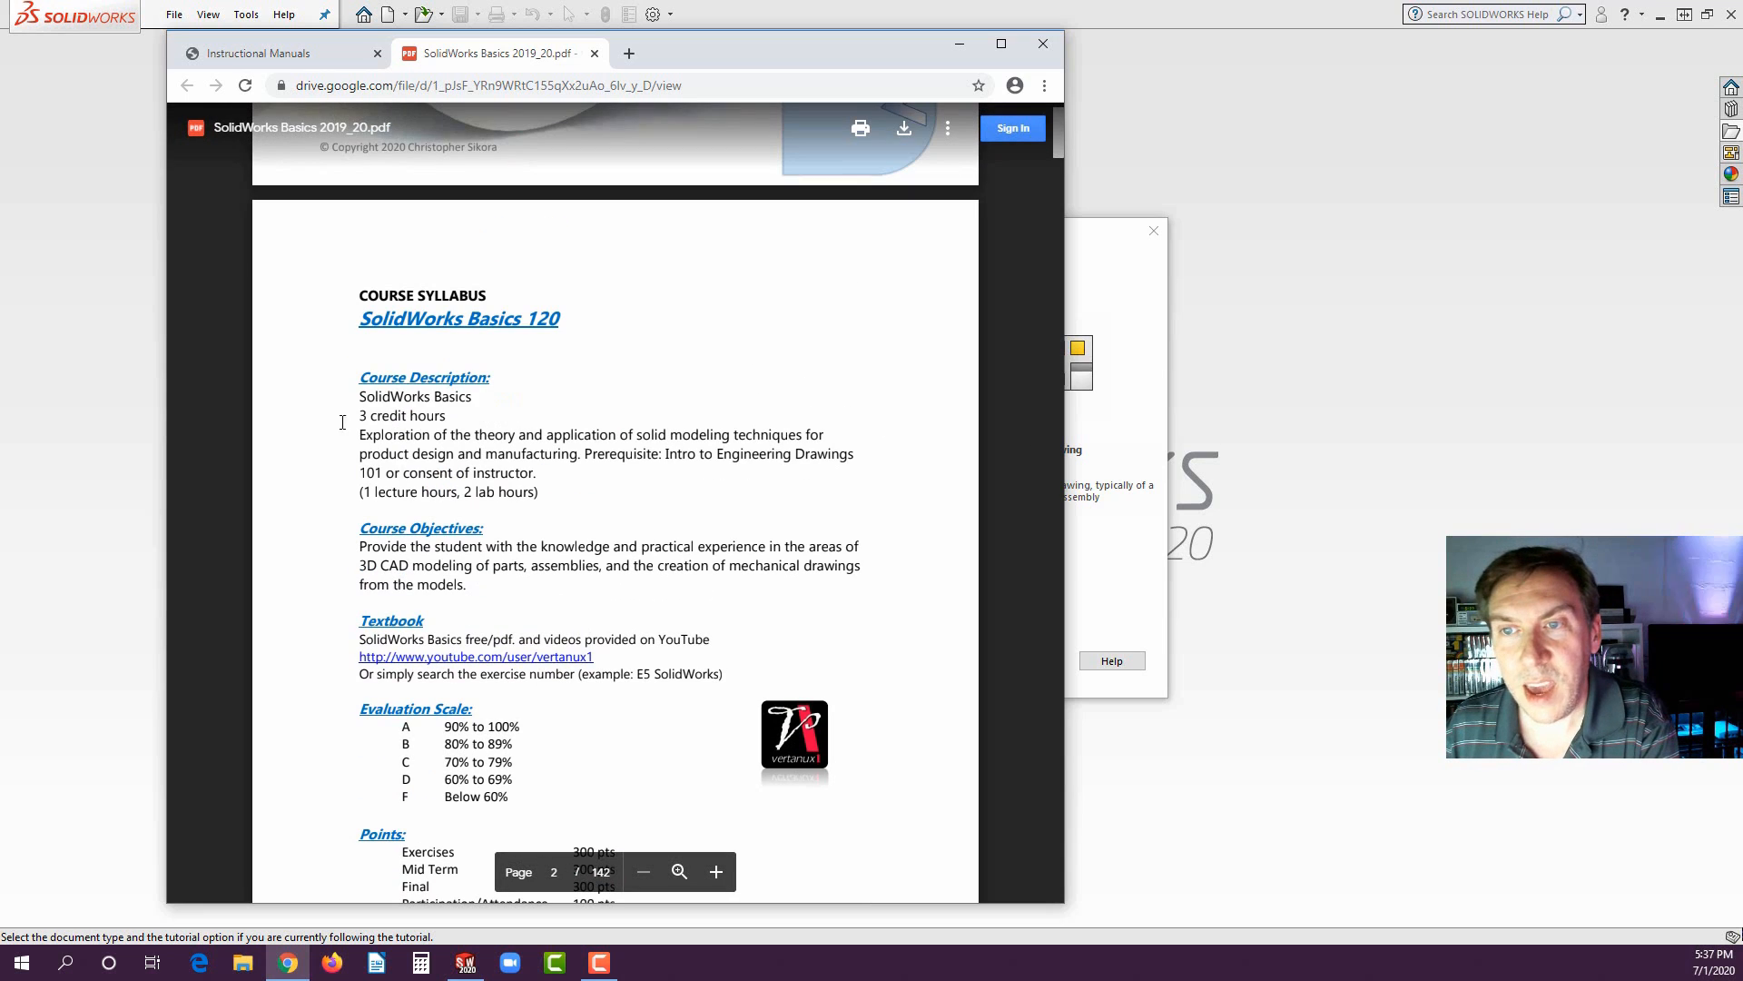
pyautogui.scroll(-1, 539, 417)
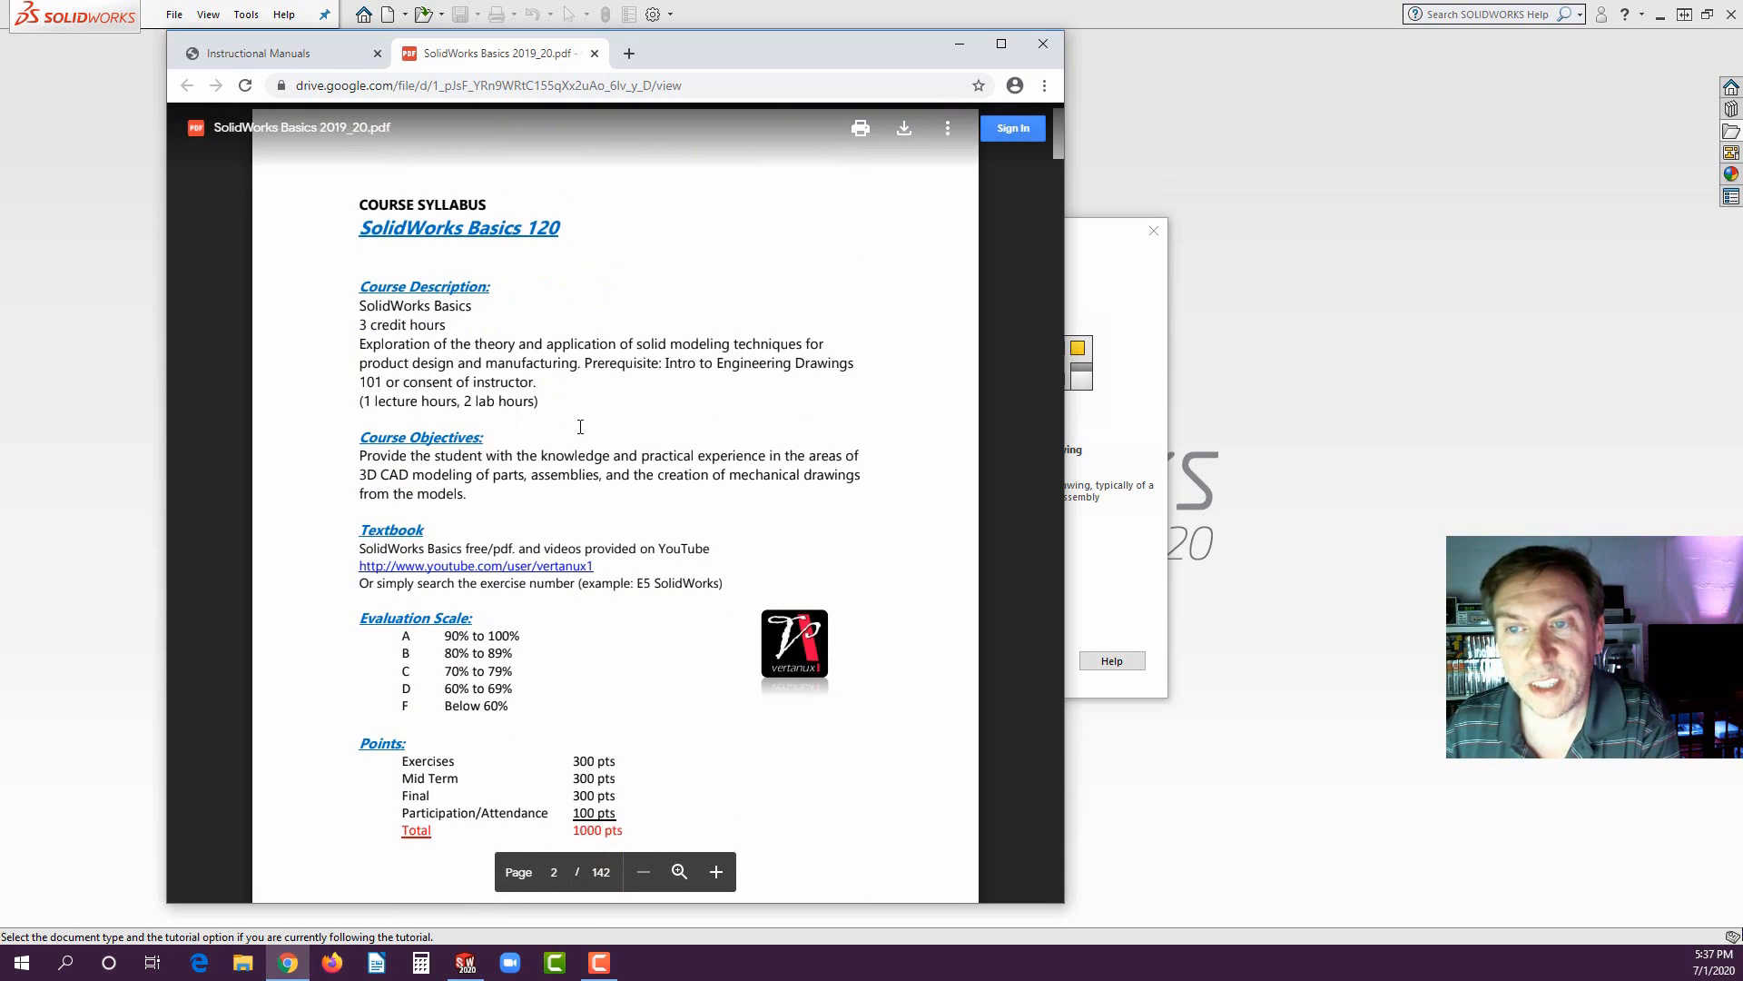
pyautogui.scroll(-1, 581, 425)
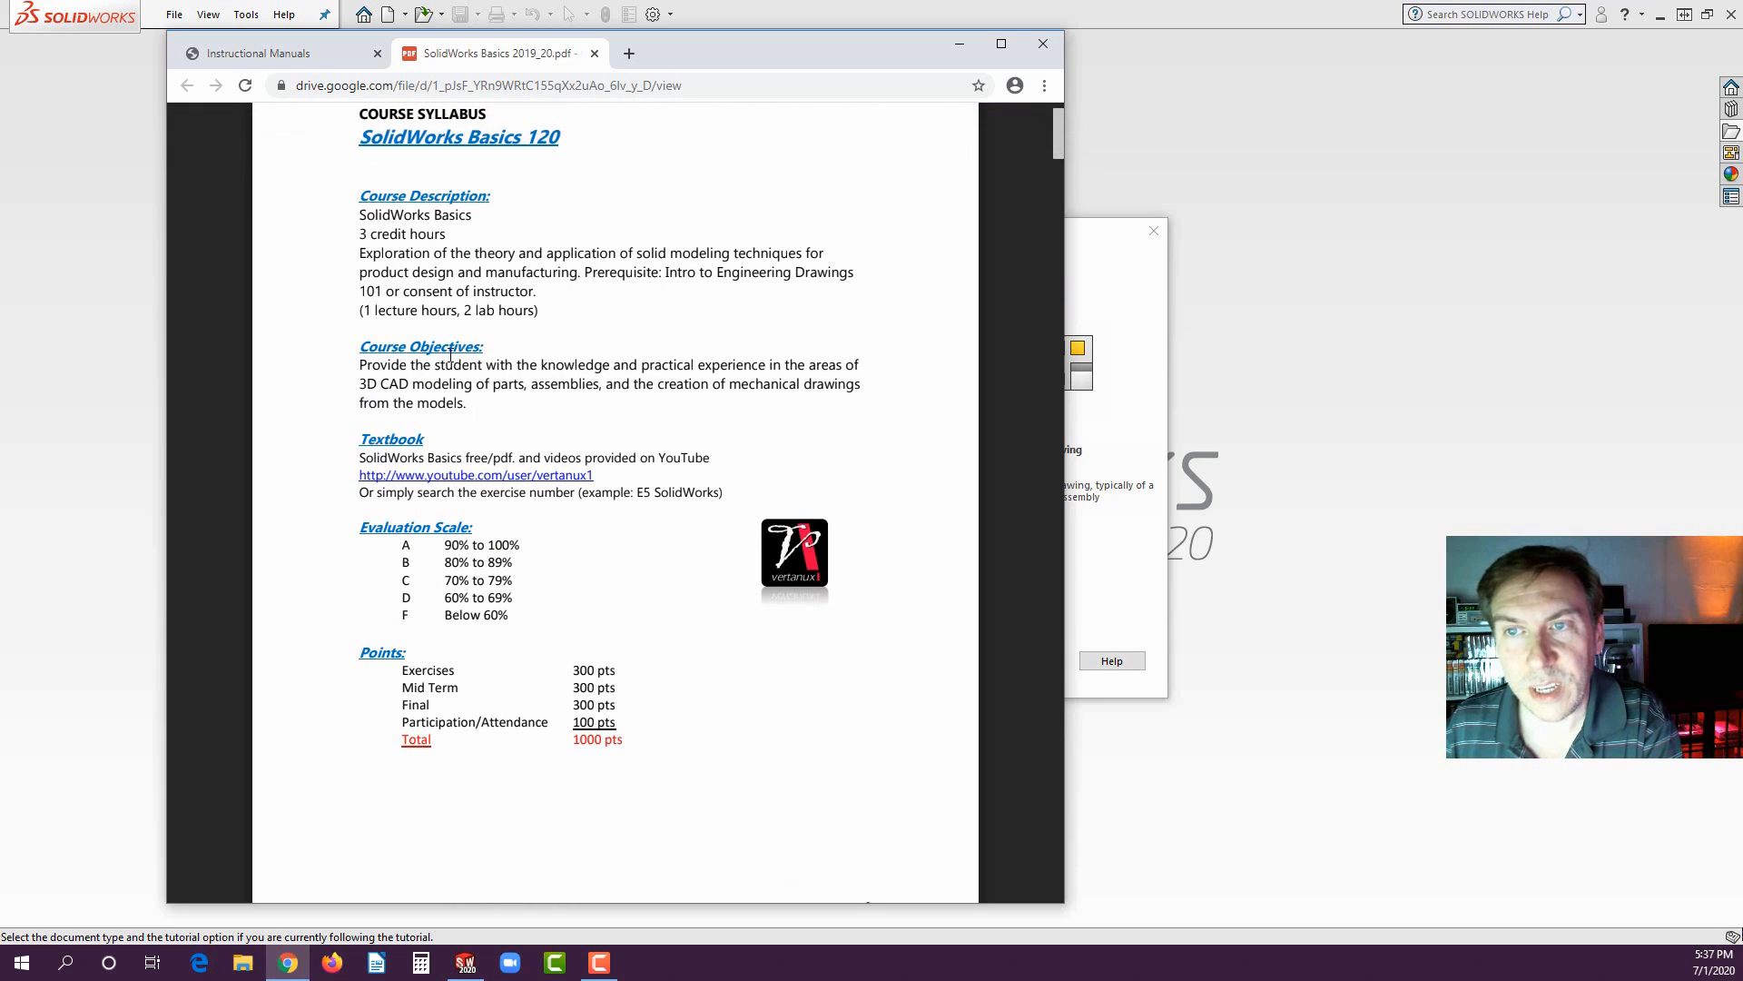
pyautogui.scroll(-2, 559, 480)
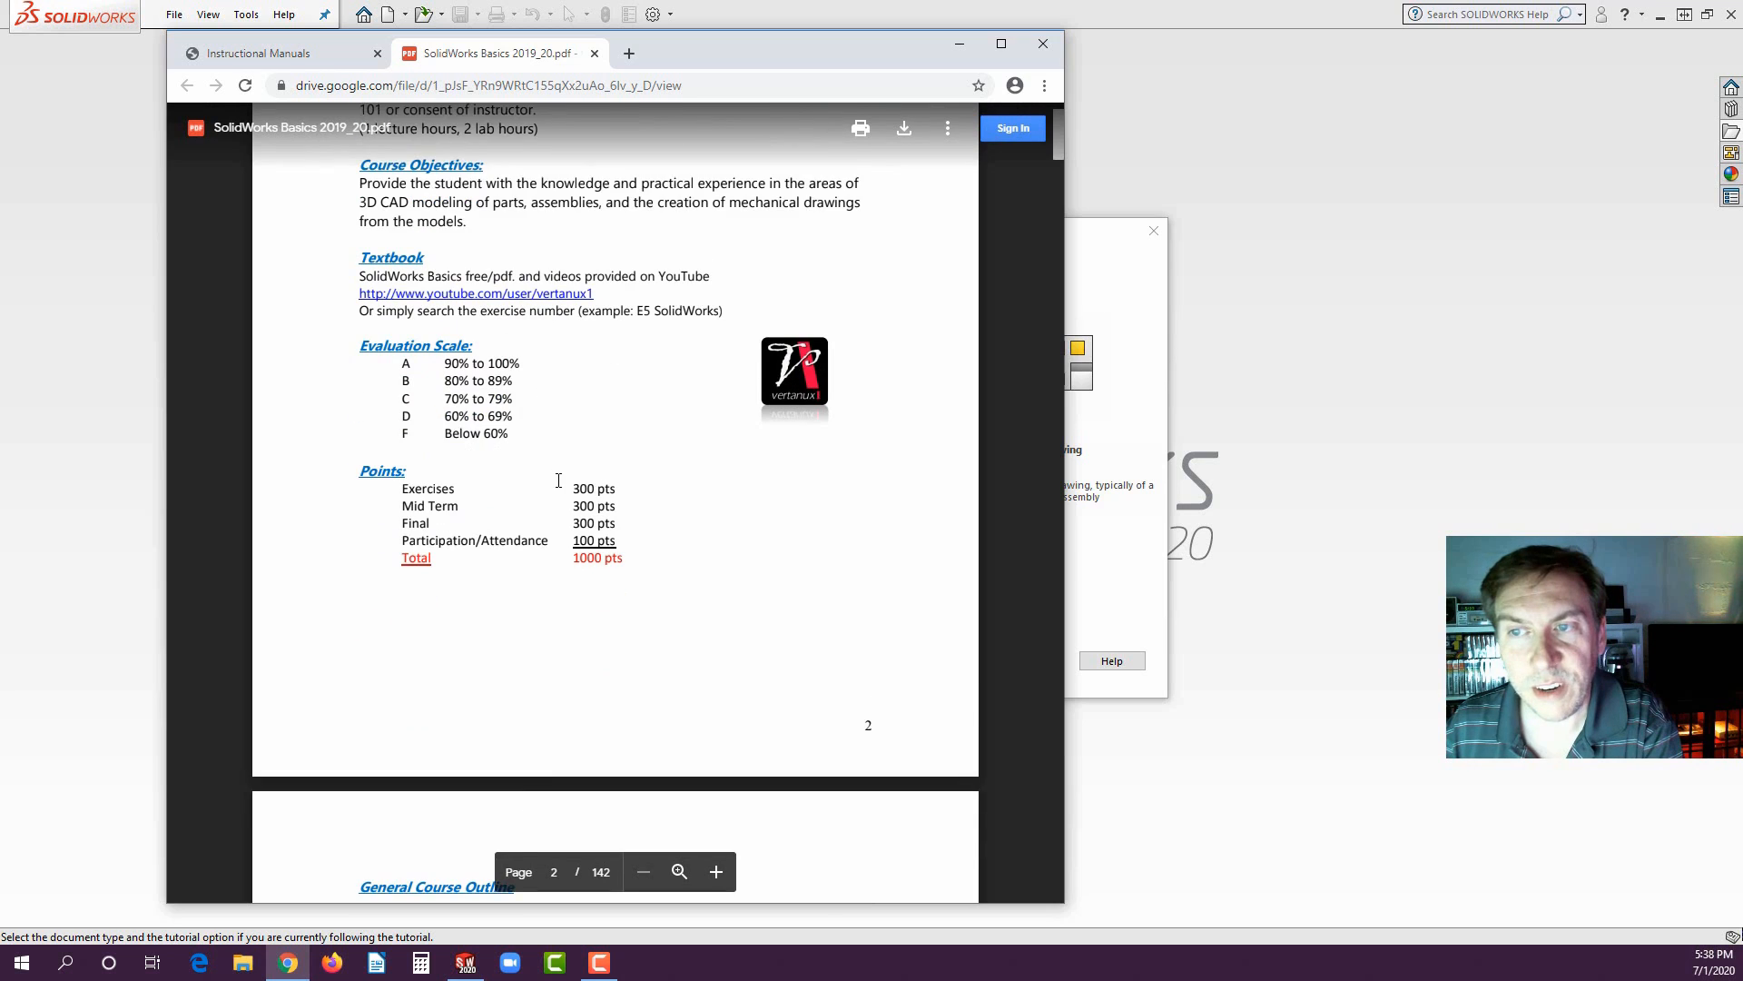
pyautogui.scroll(-1, 558, 480)
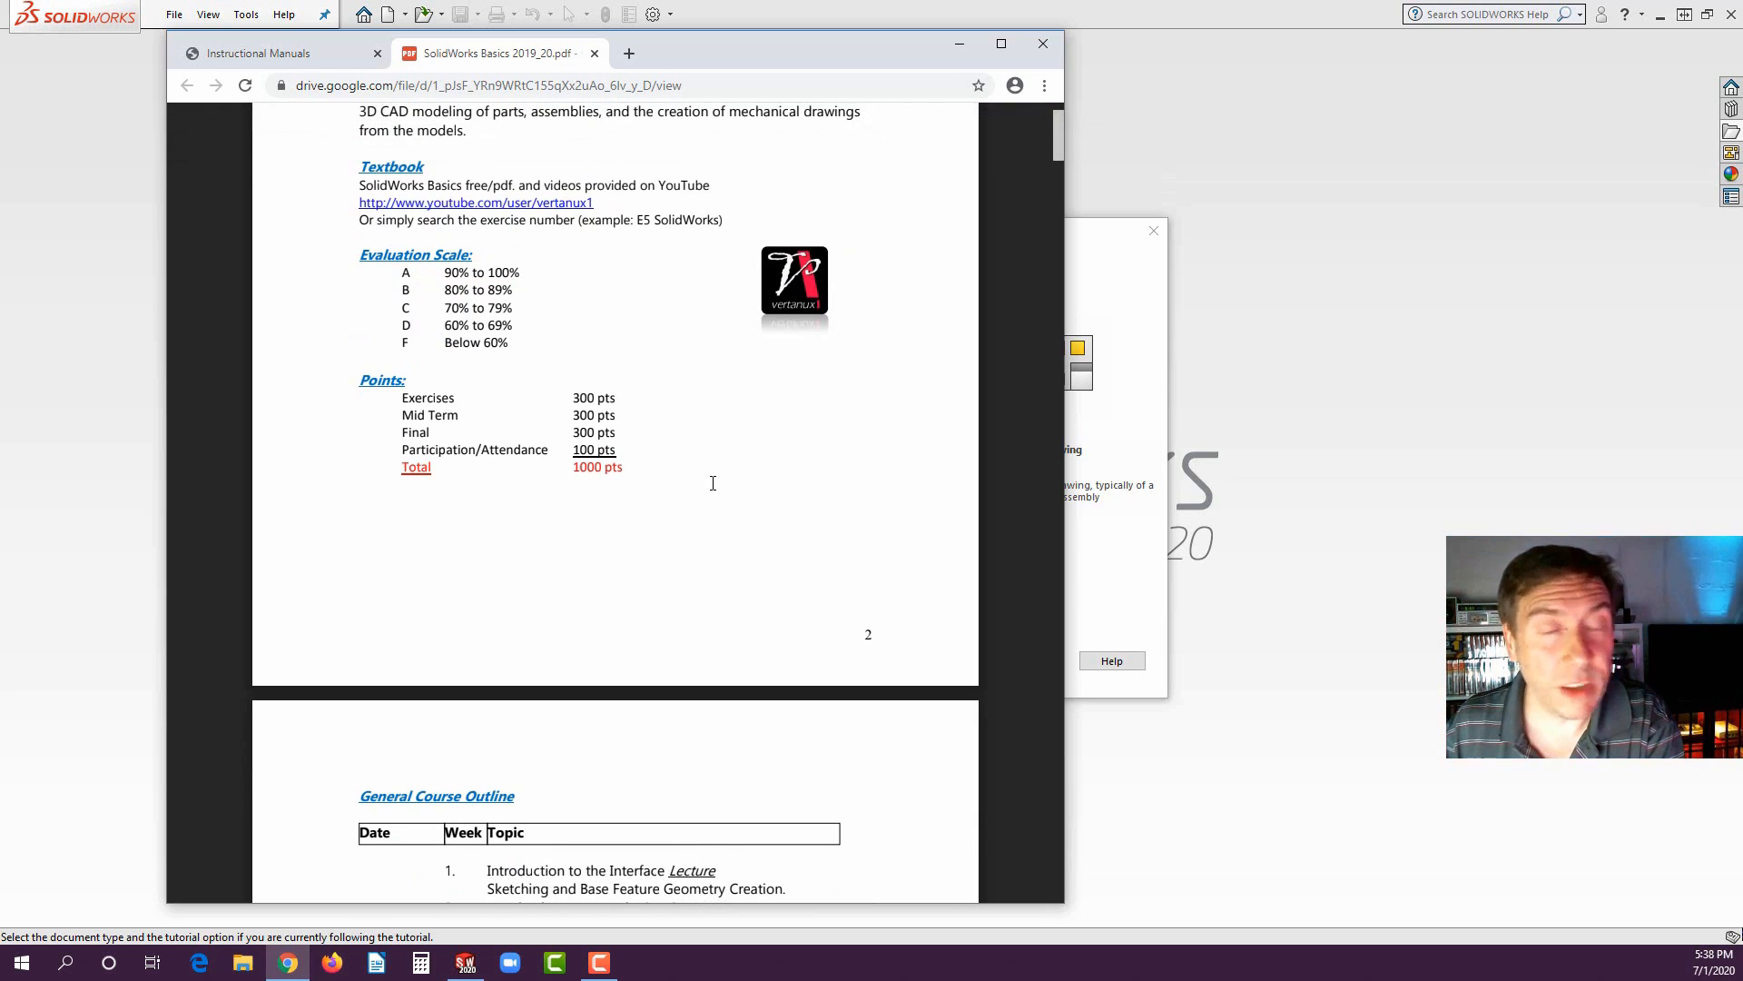
pyautogui.scroll(-1, 724, 472)
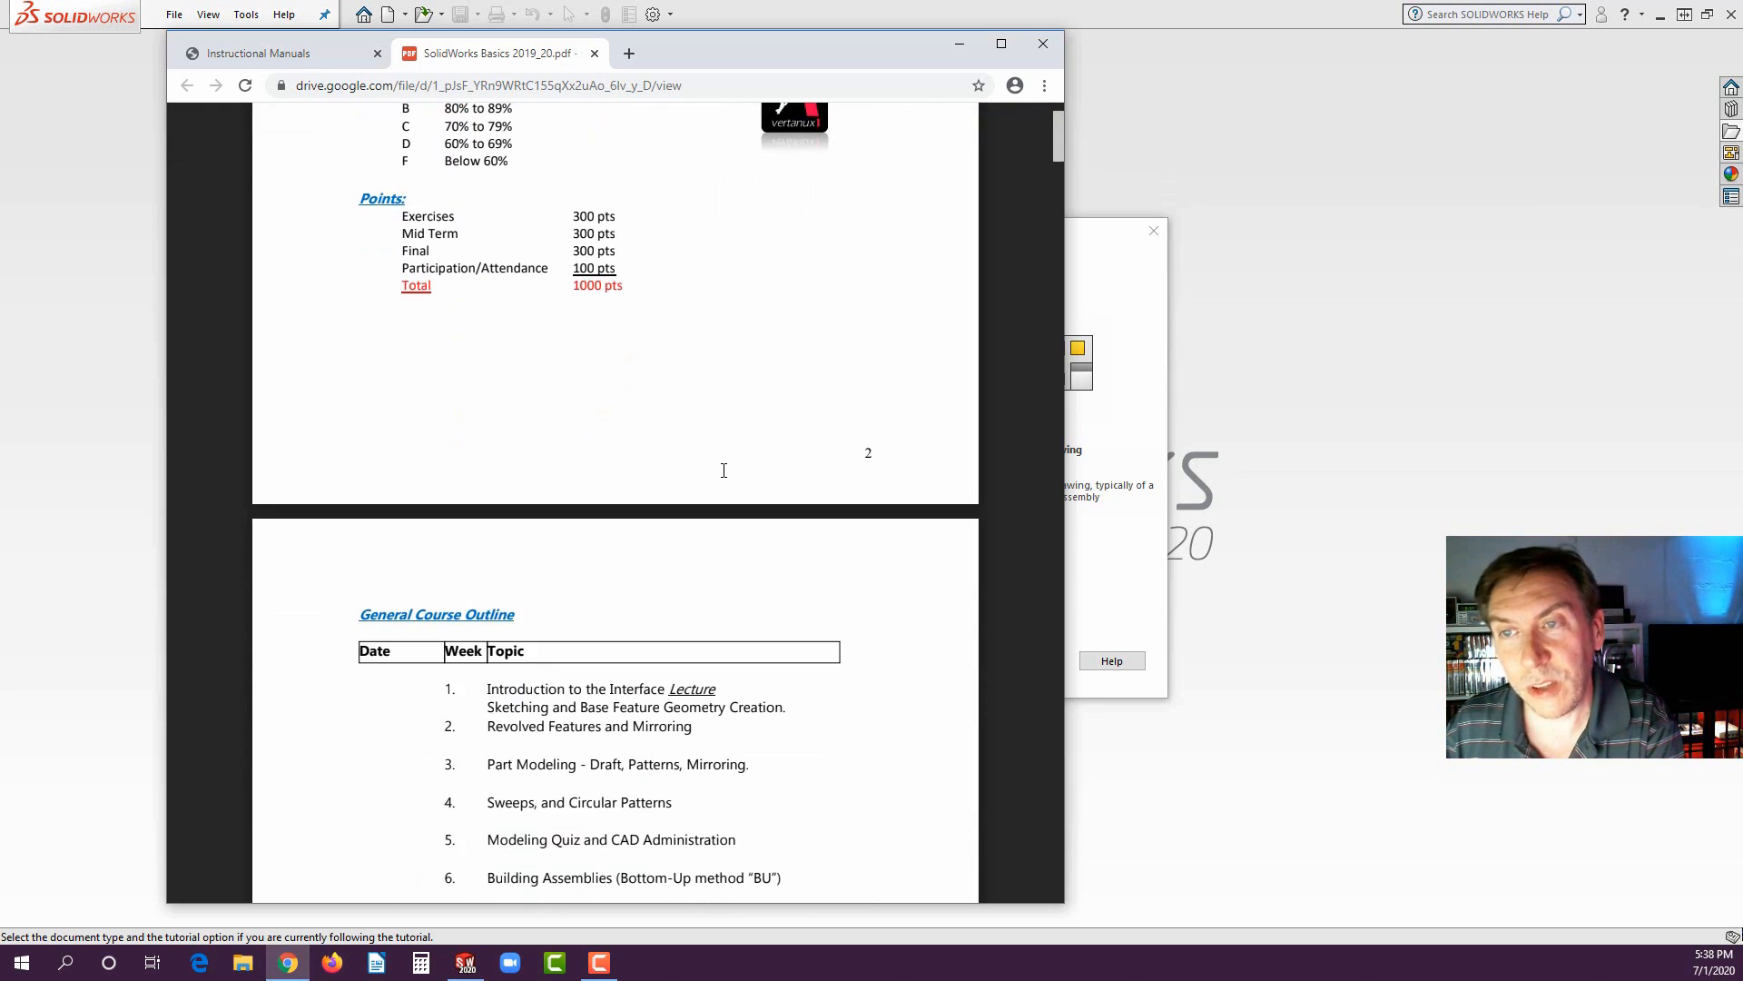
pyautogui.scroll(2, 722, 468)
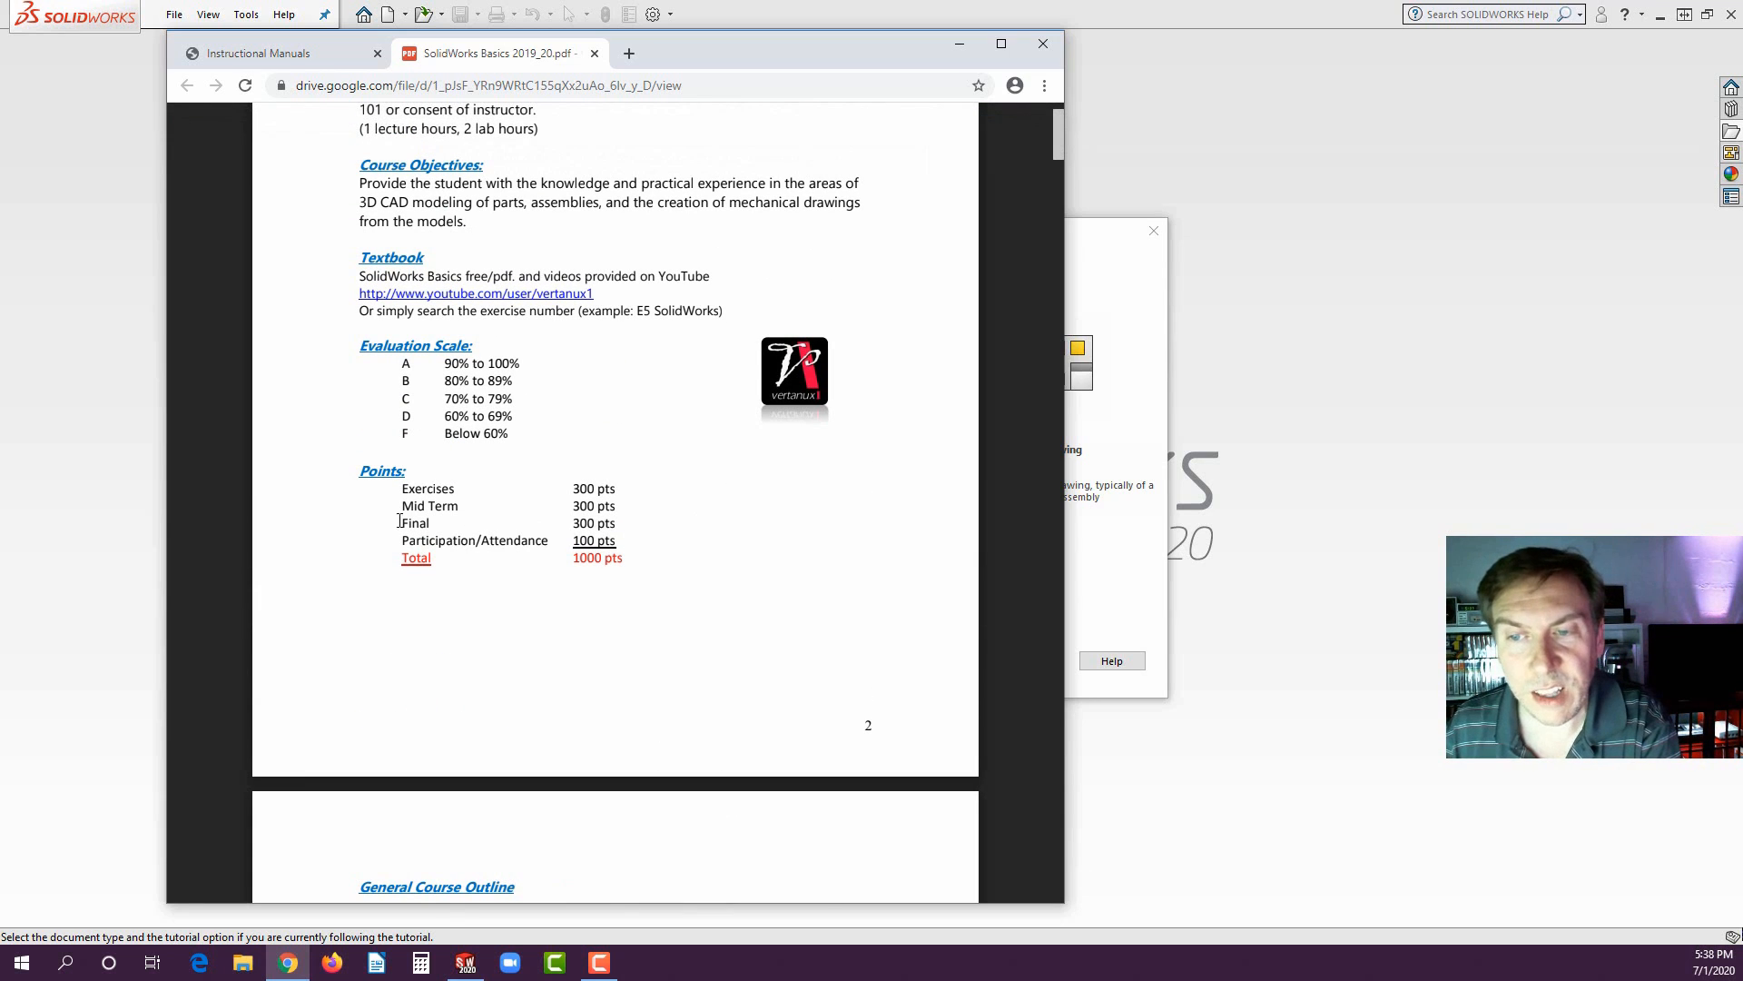
# - Review the General Course Outline and recommended hardware on page 3, highlighting the week 9 topic "3D Curves and Sweeps"
pyautogui.scroll(-5, 692, 508)
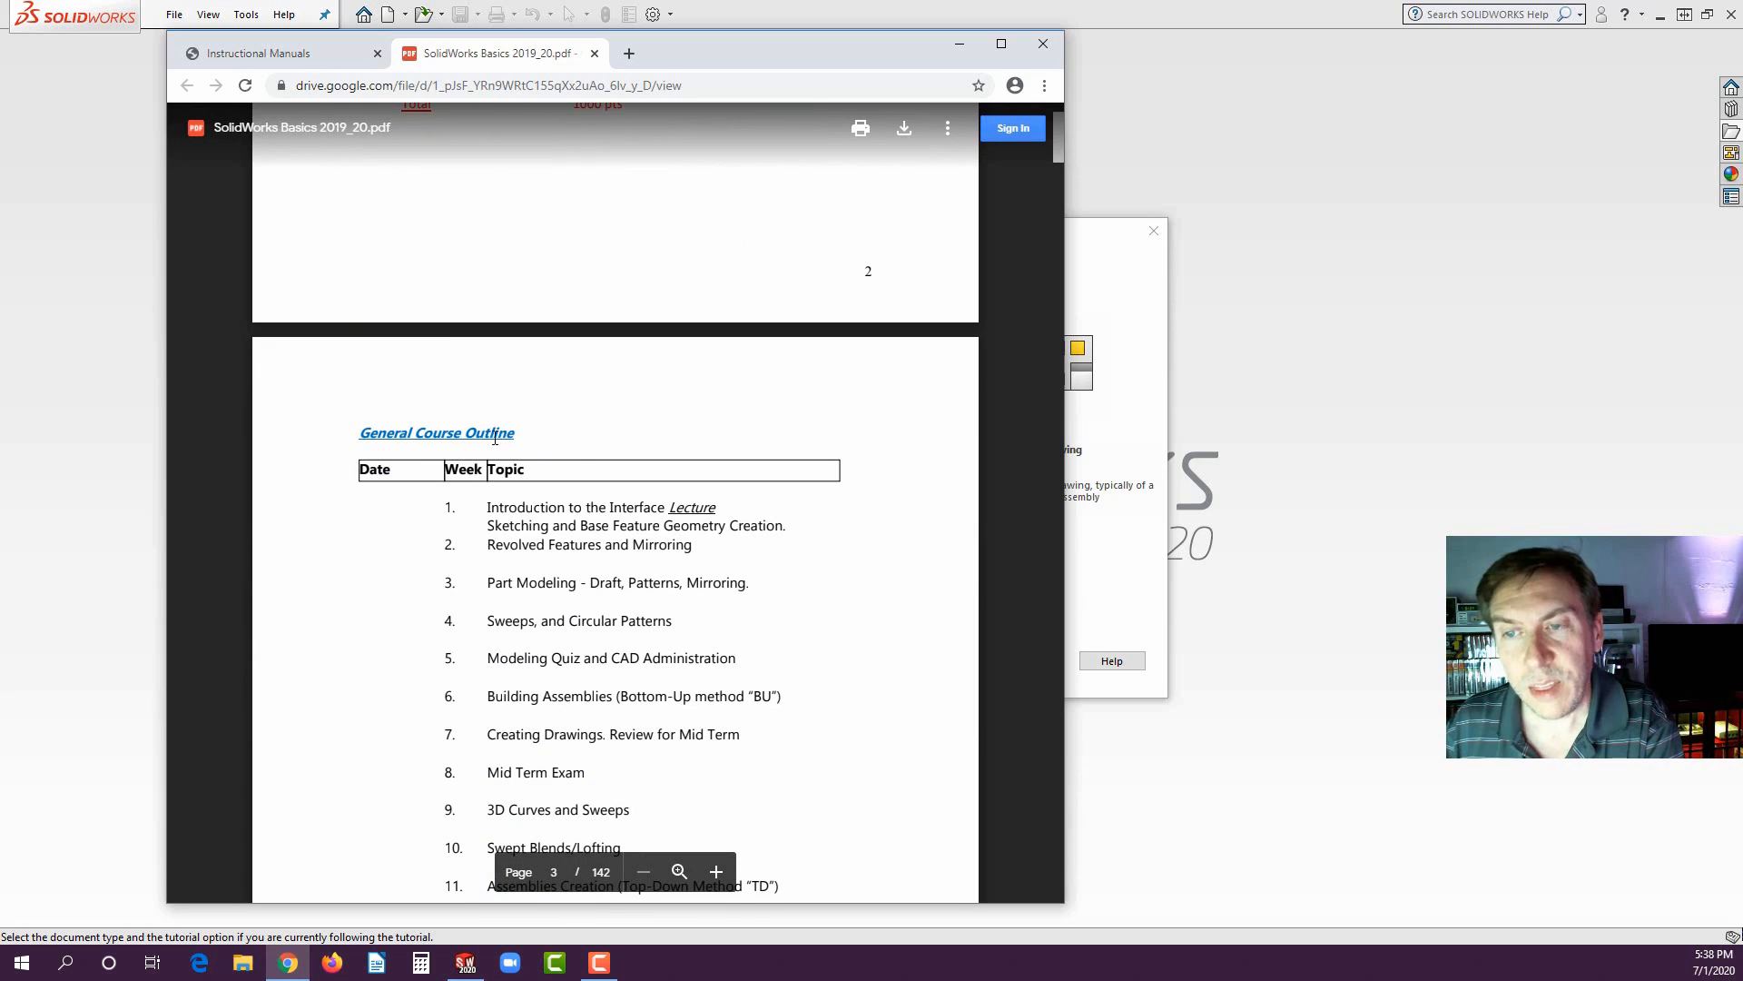
pyautogui.scroll(-3, 515, 446)
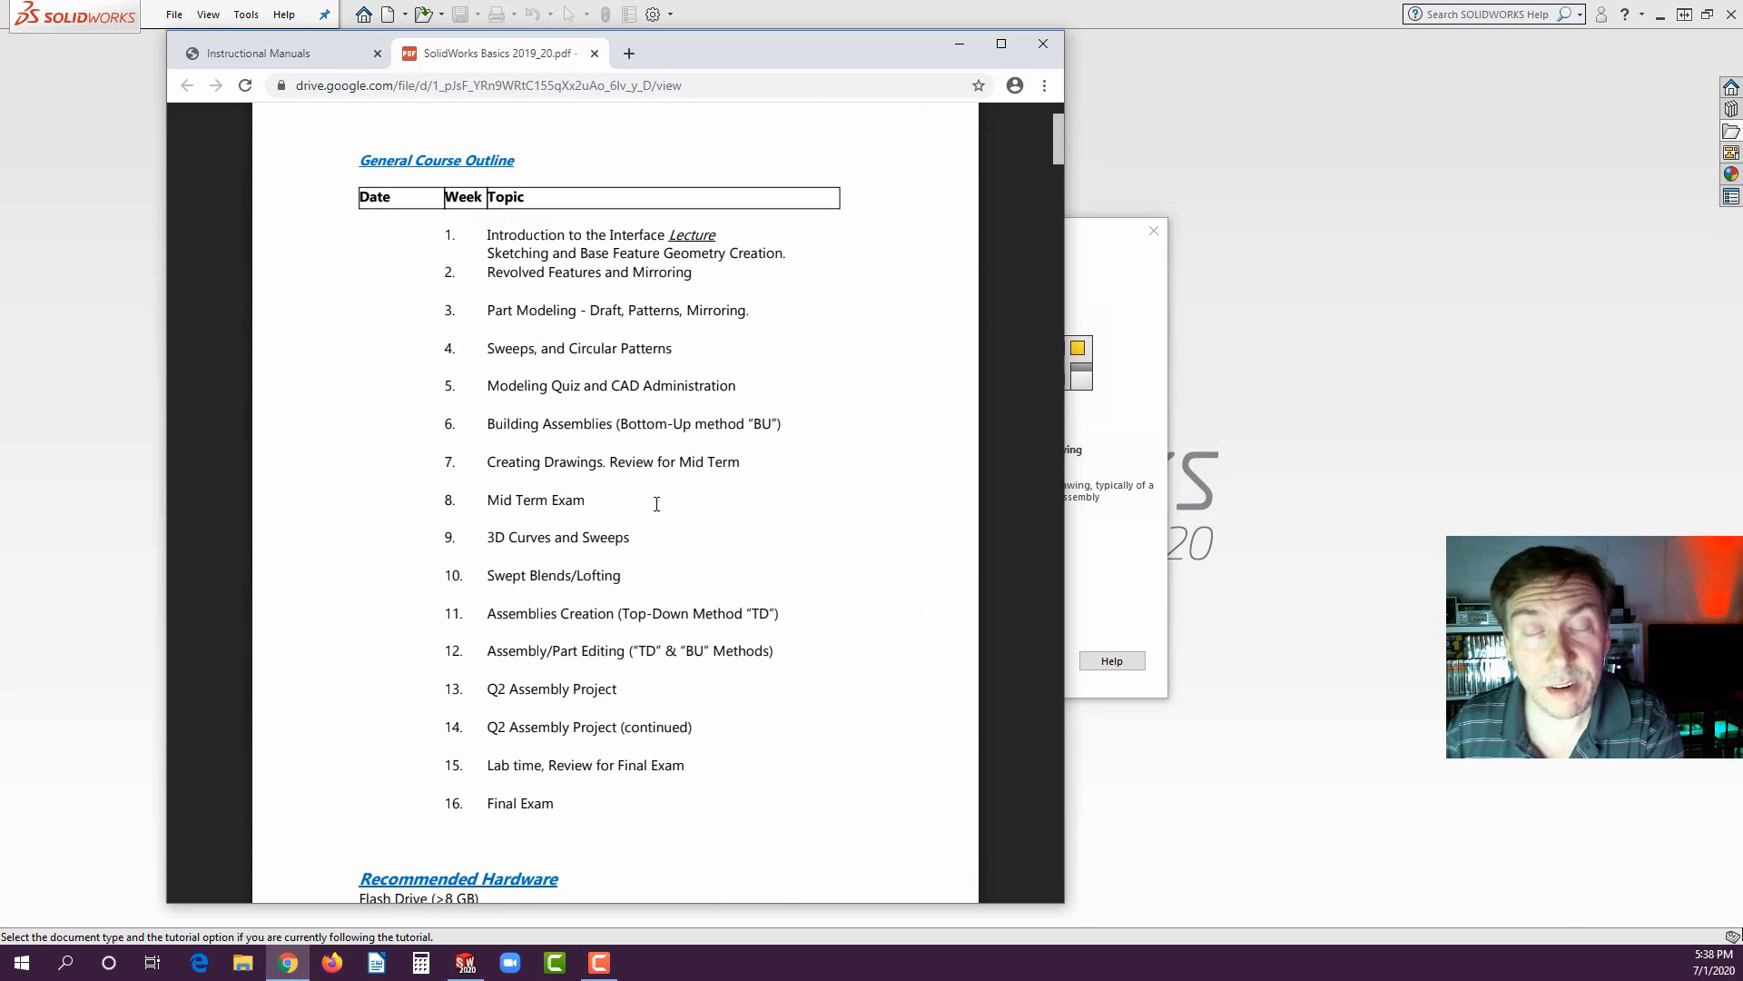
pyautogui.scroll(-4, 642, 491)
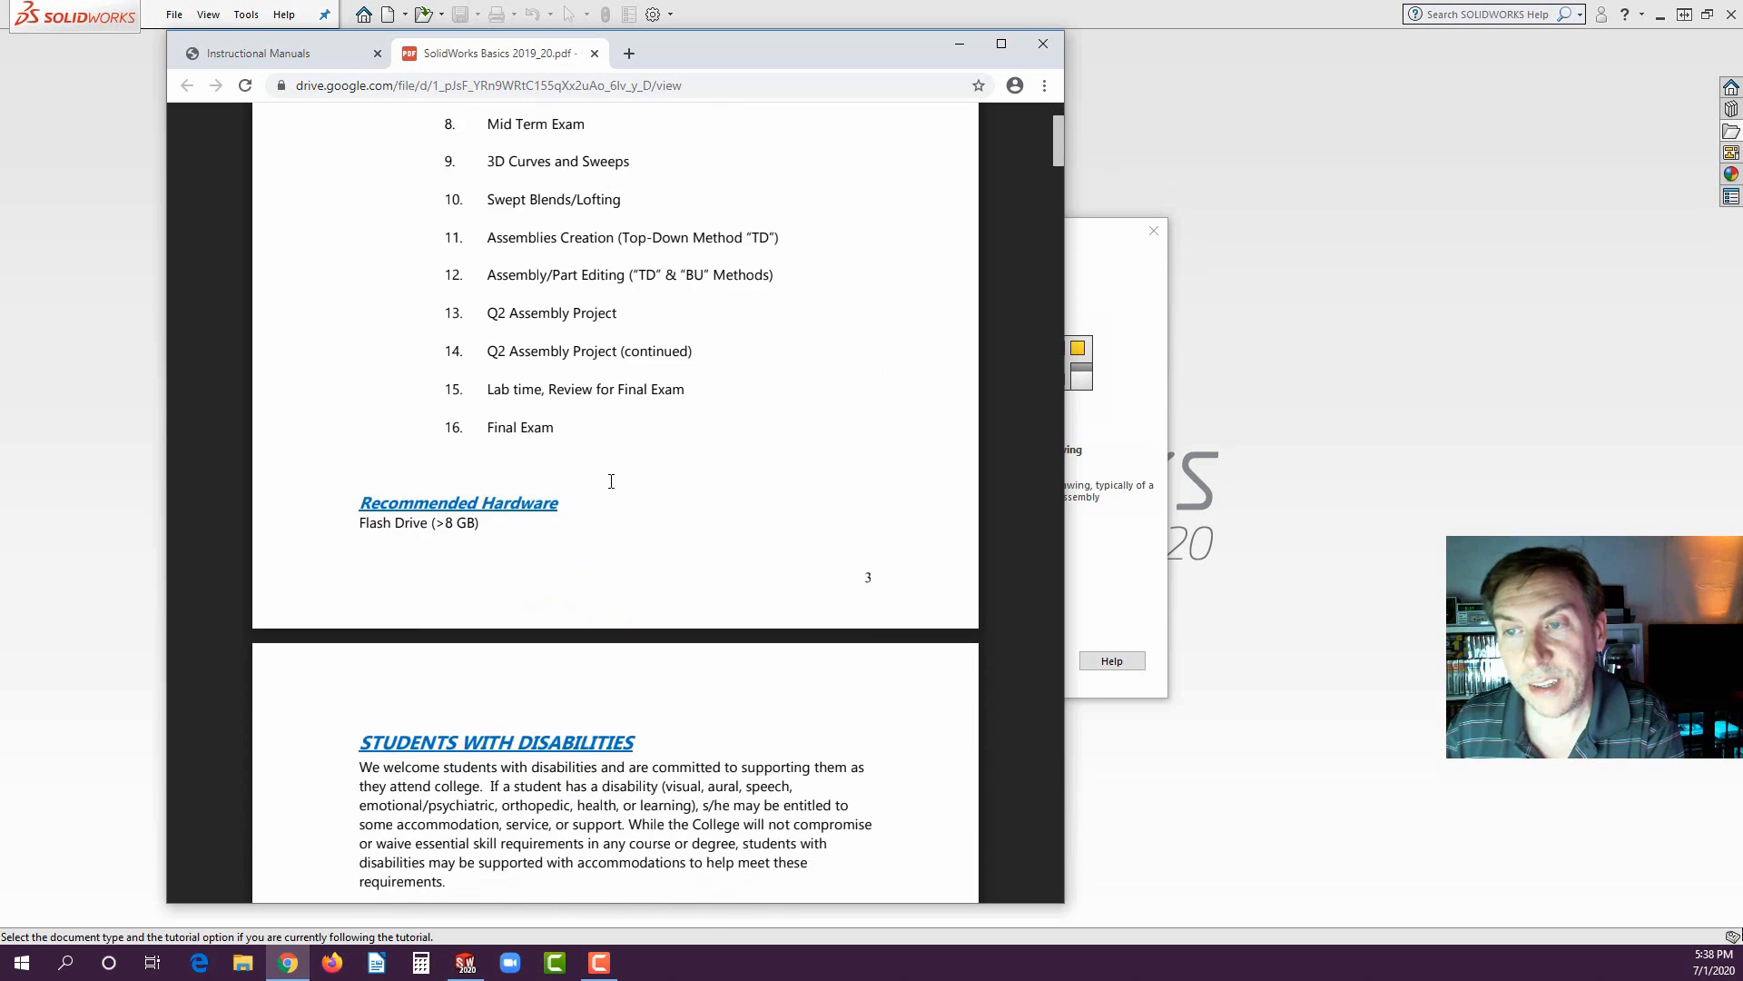
pyautogui.scroll(4, 606, 475)
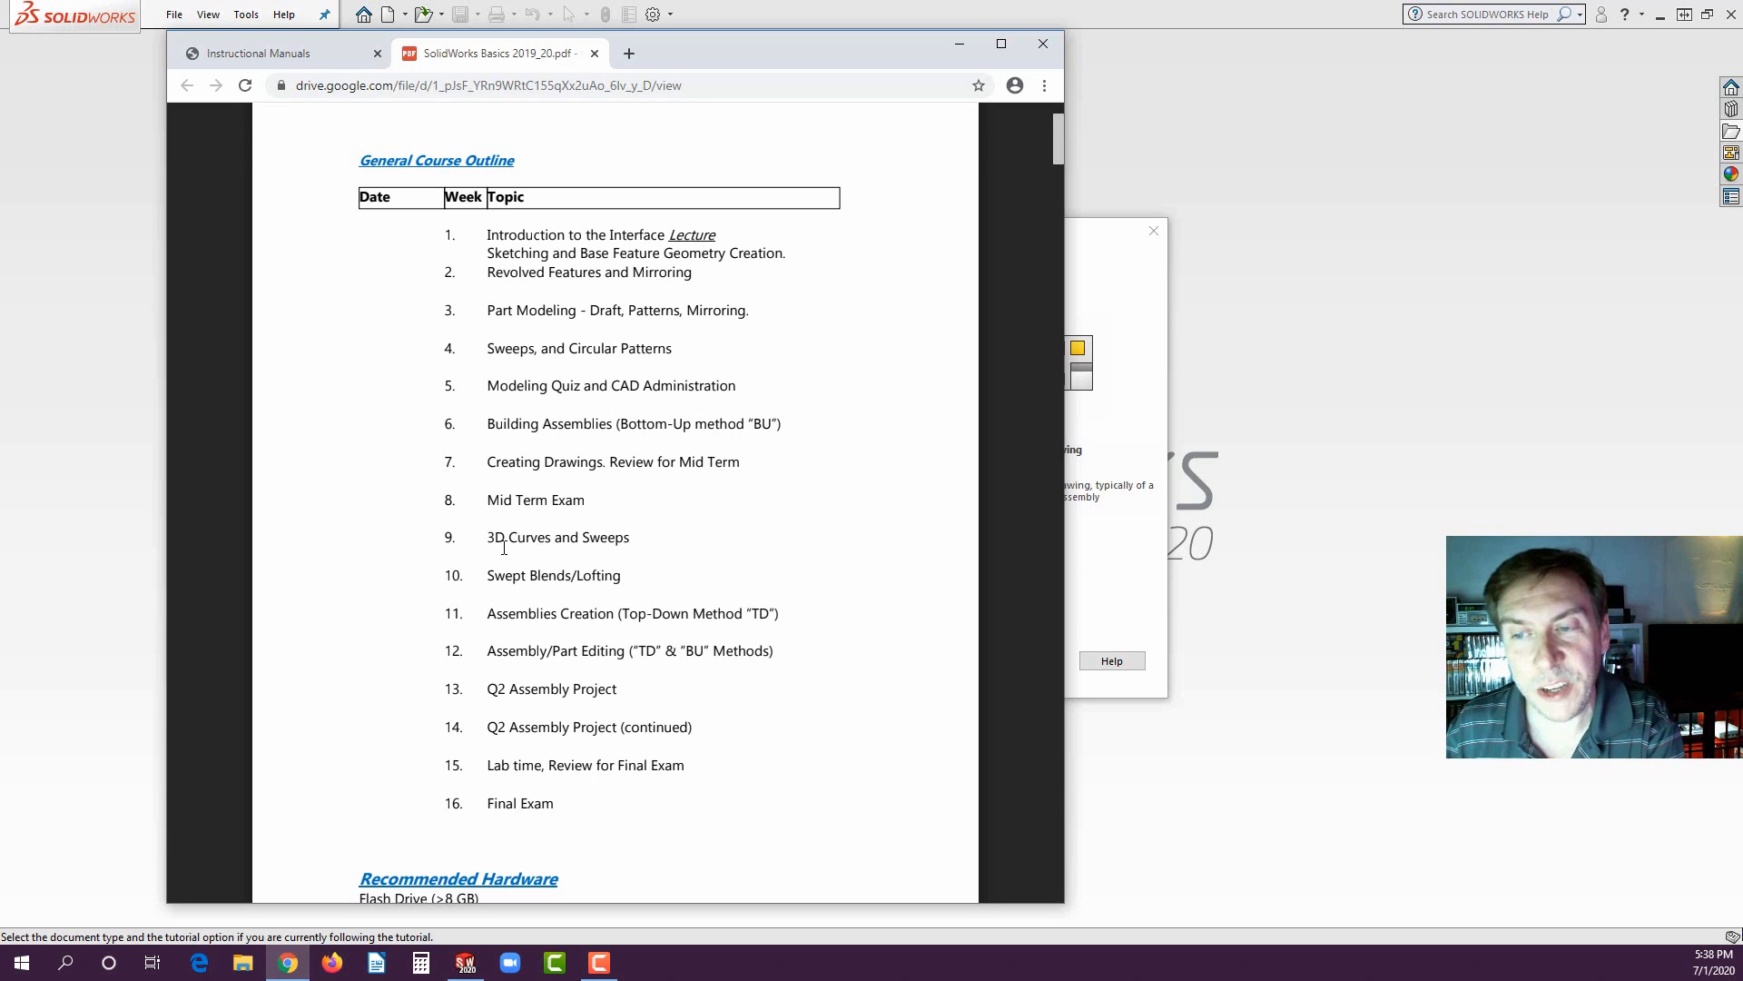
pyautogui.moveTo(487, 538); pyautogui.dragTo(633, 538)
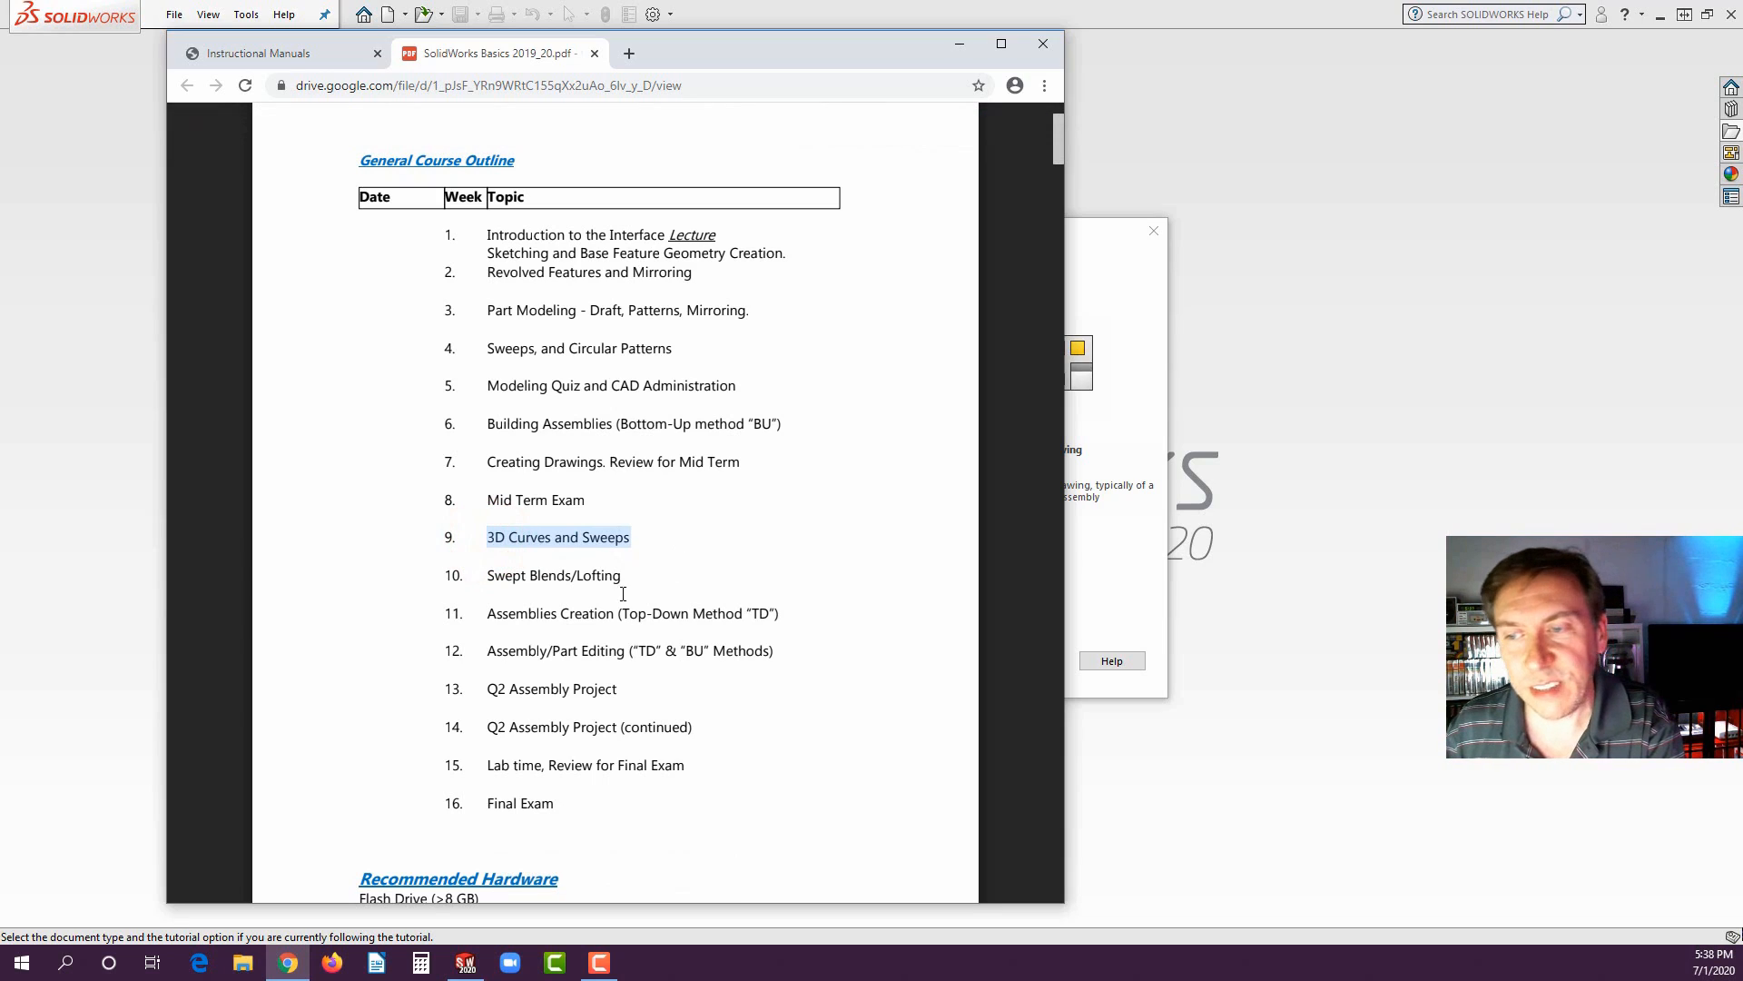
# - Review the guide's Exercises list on pages 6 and 7, from the E1 Basic Modeling tutorial through the Final review and portfolio link
pyautogui.click(710, 537)
pyautogui.scroll(-7, 497, 527)
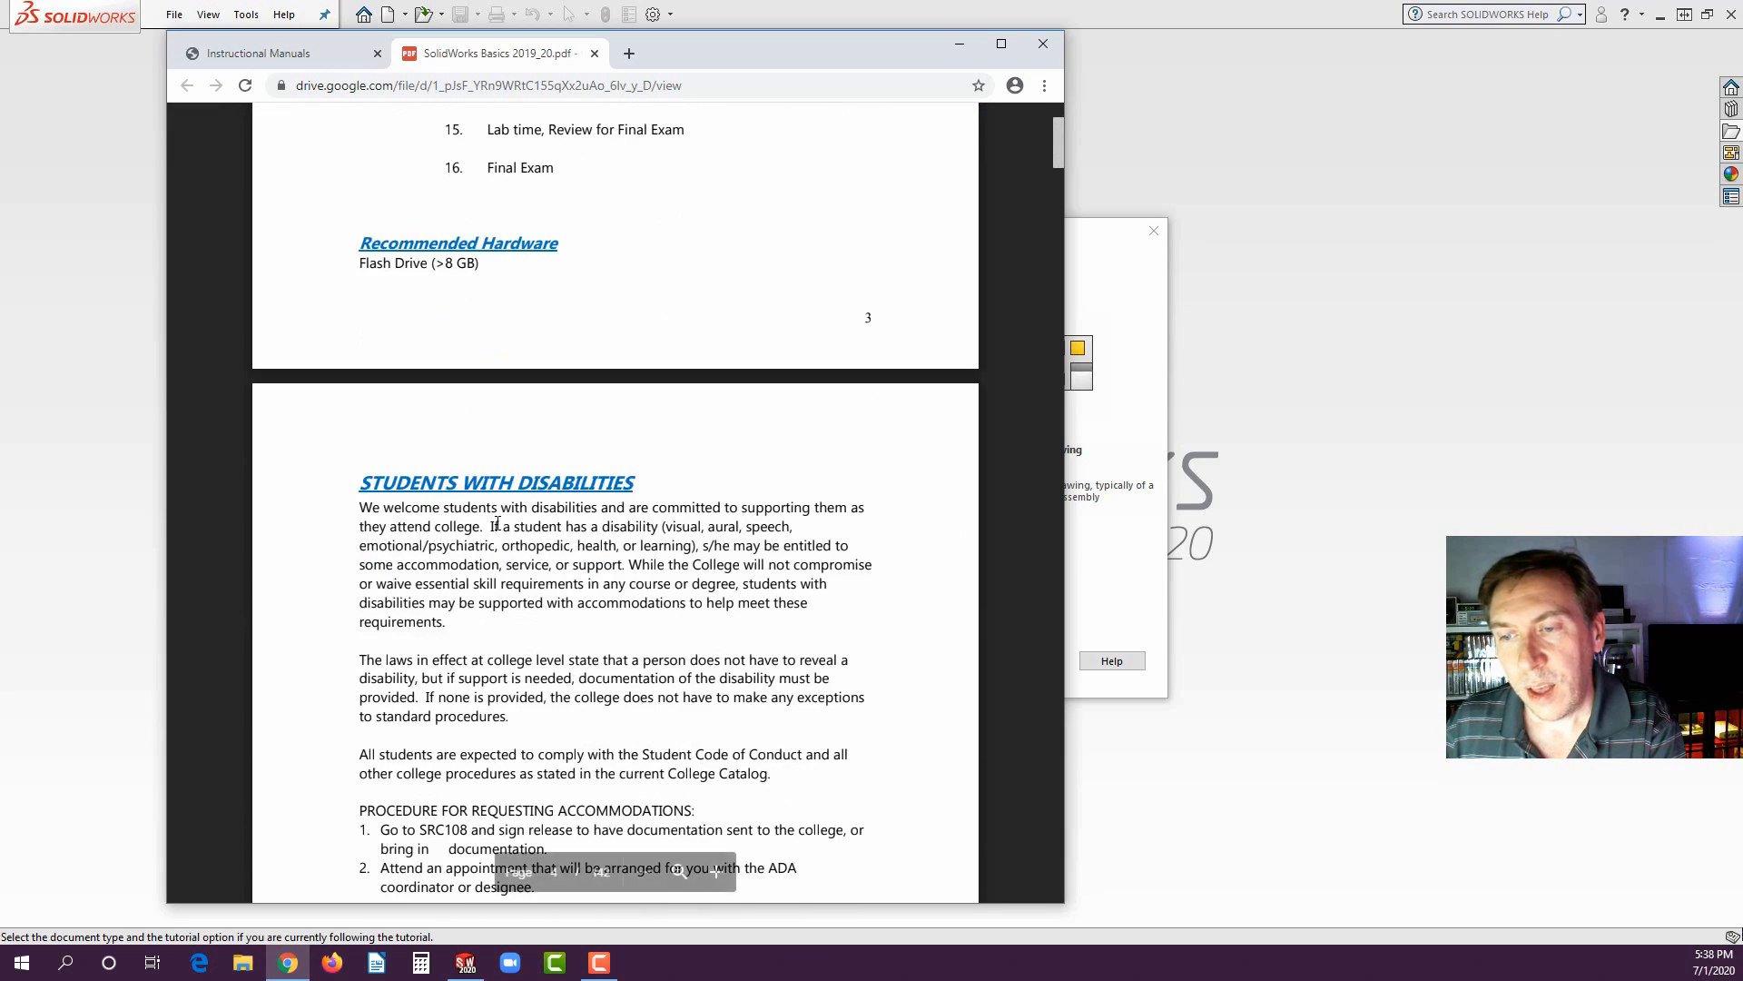
pyautogui.scroll(-17, 498, 524)
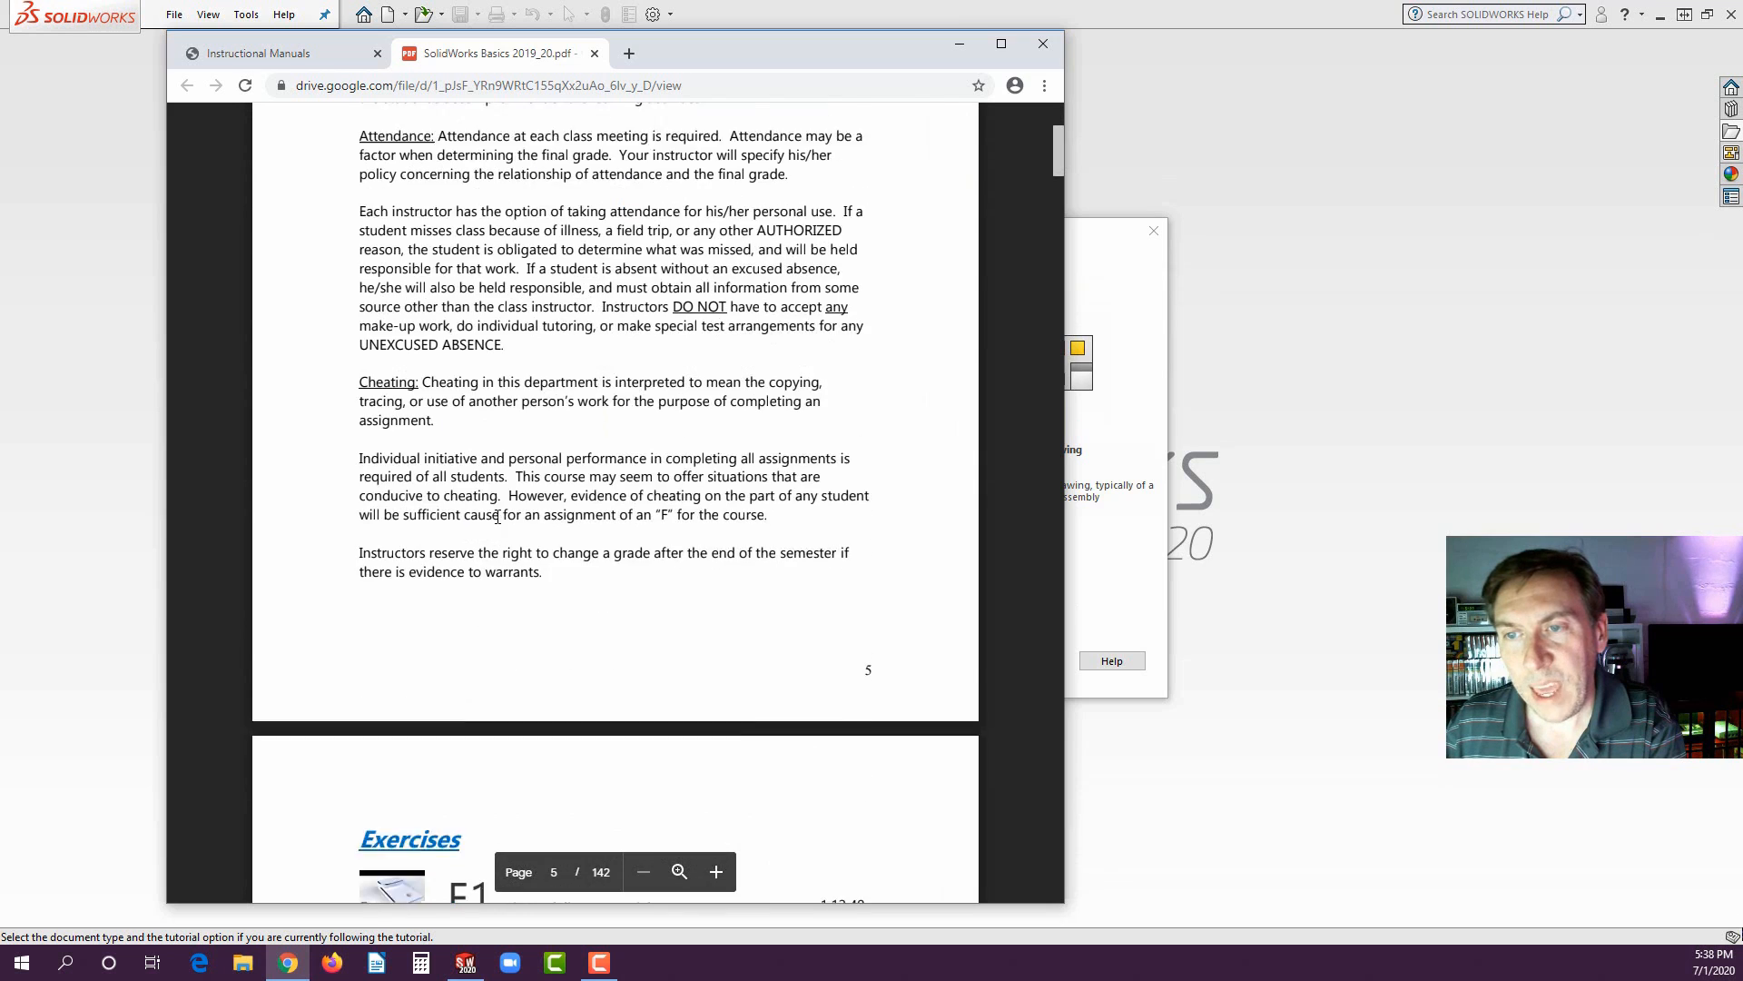
pyautogui.scroll(-10, 497, 517)
pyautogui.scroll(3, 527, 513)
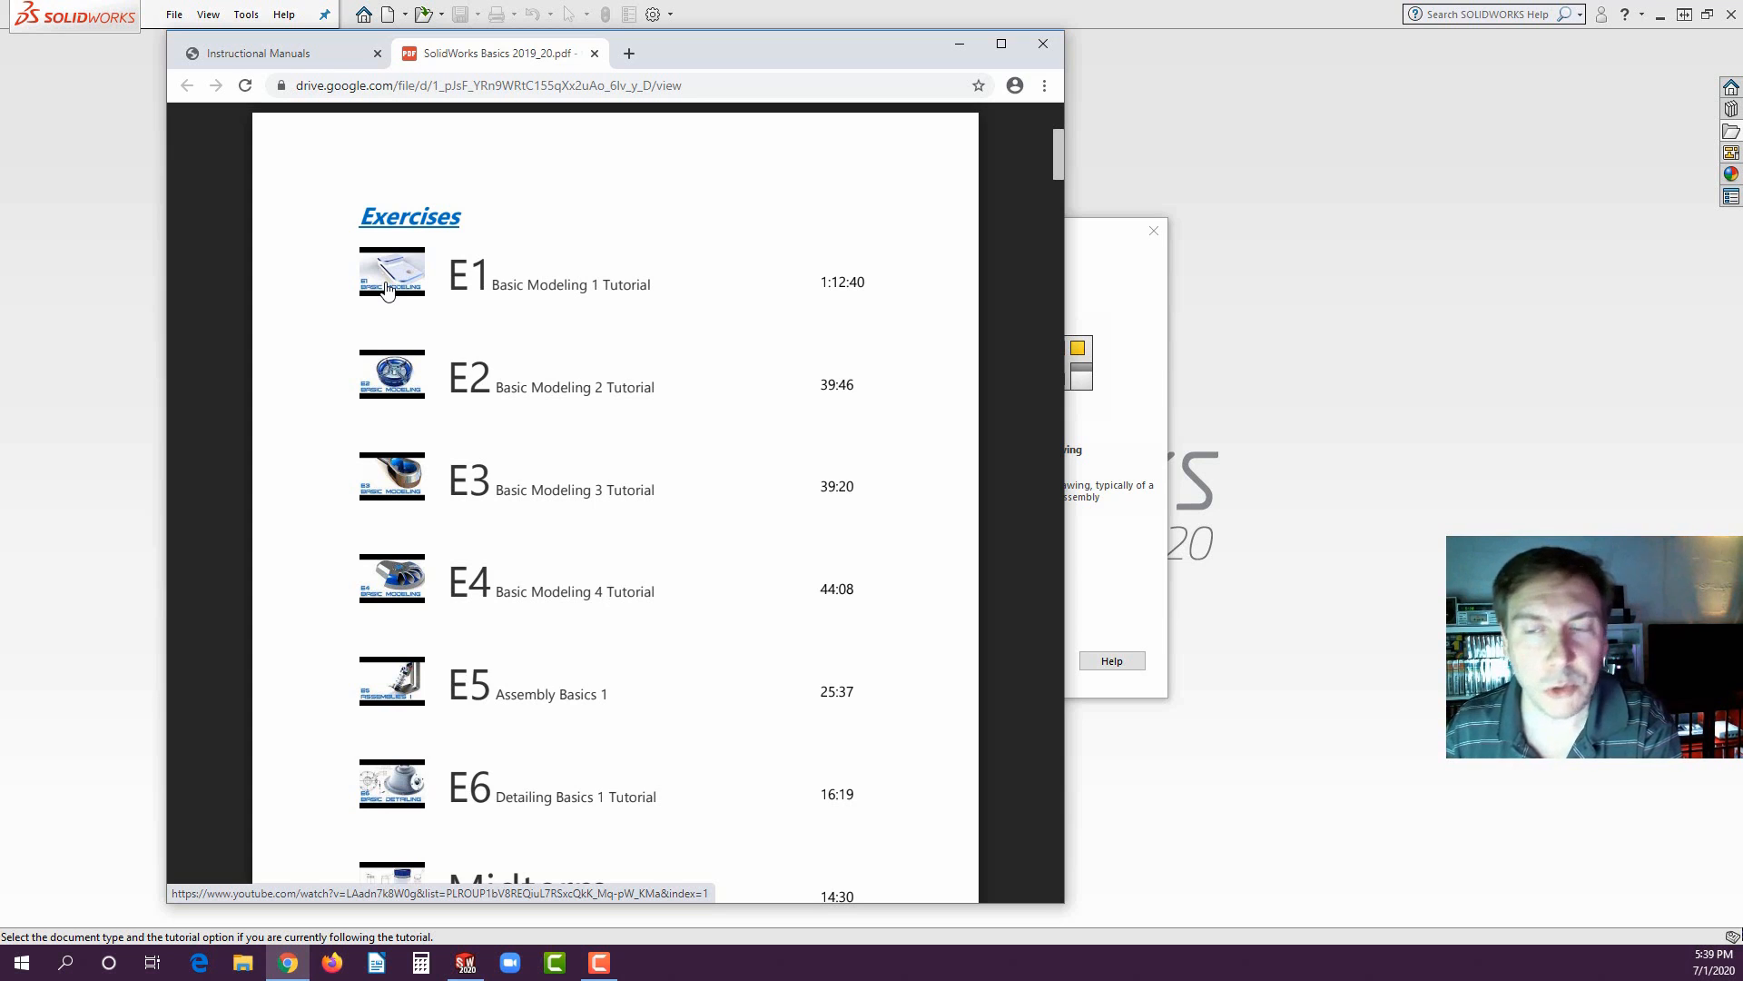
pyautogui.scroll(-1, 465, 436)
pyautogui.scroll(-2, 467, 451)
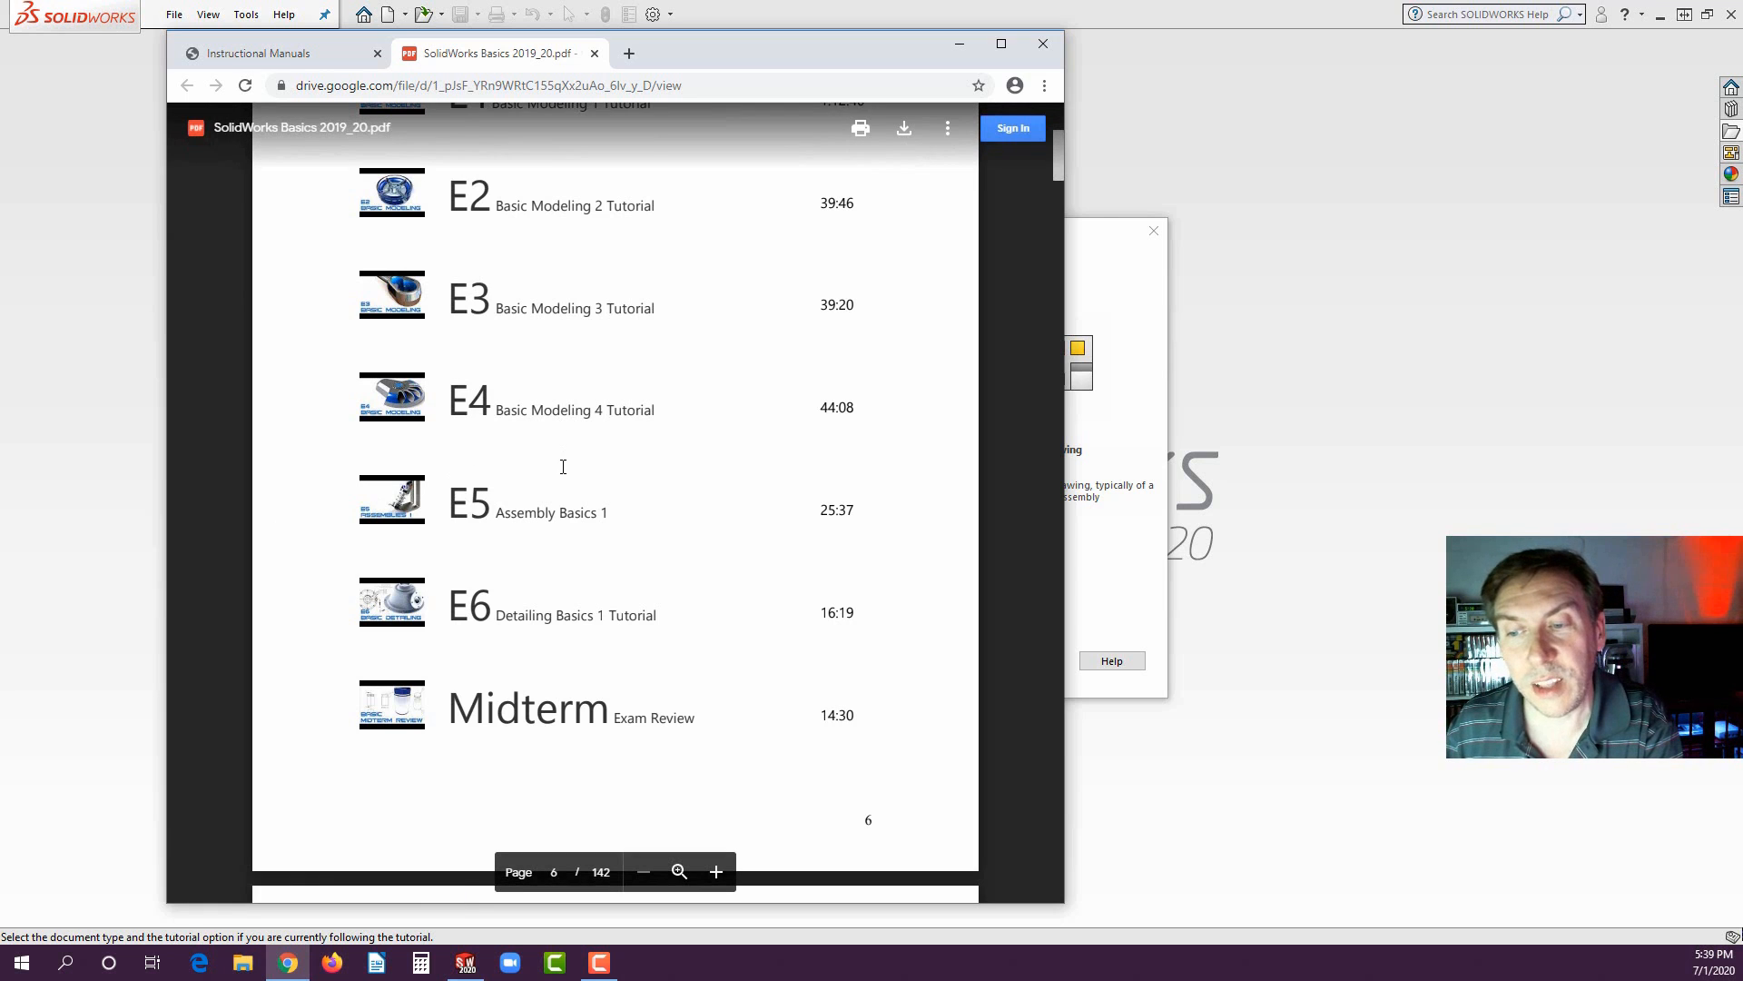
pyautogui.scroll(-10, 565, 459)
pyautogui.scroll(-2, 562, 462)
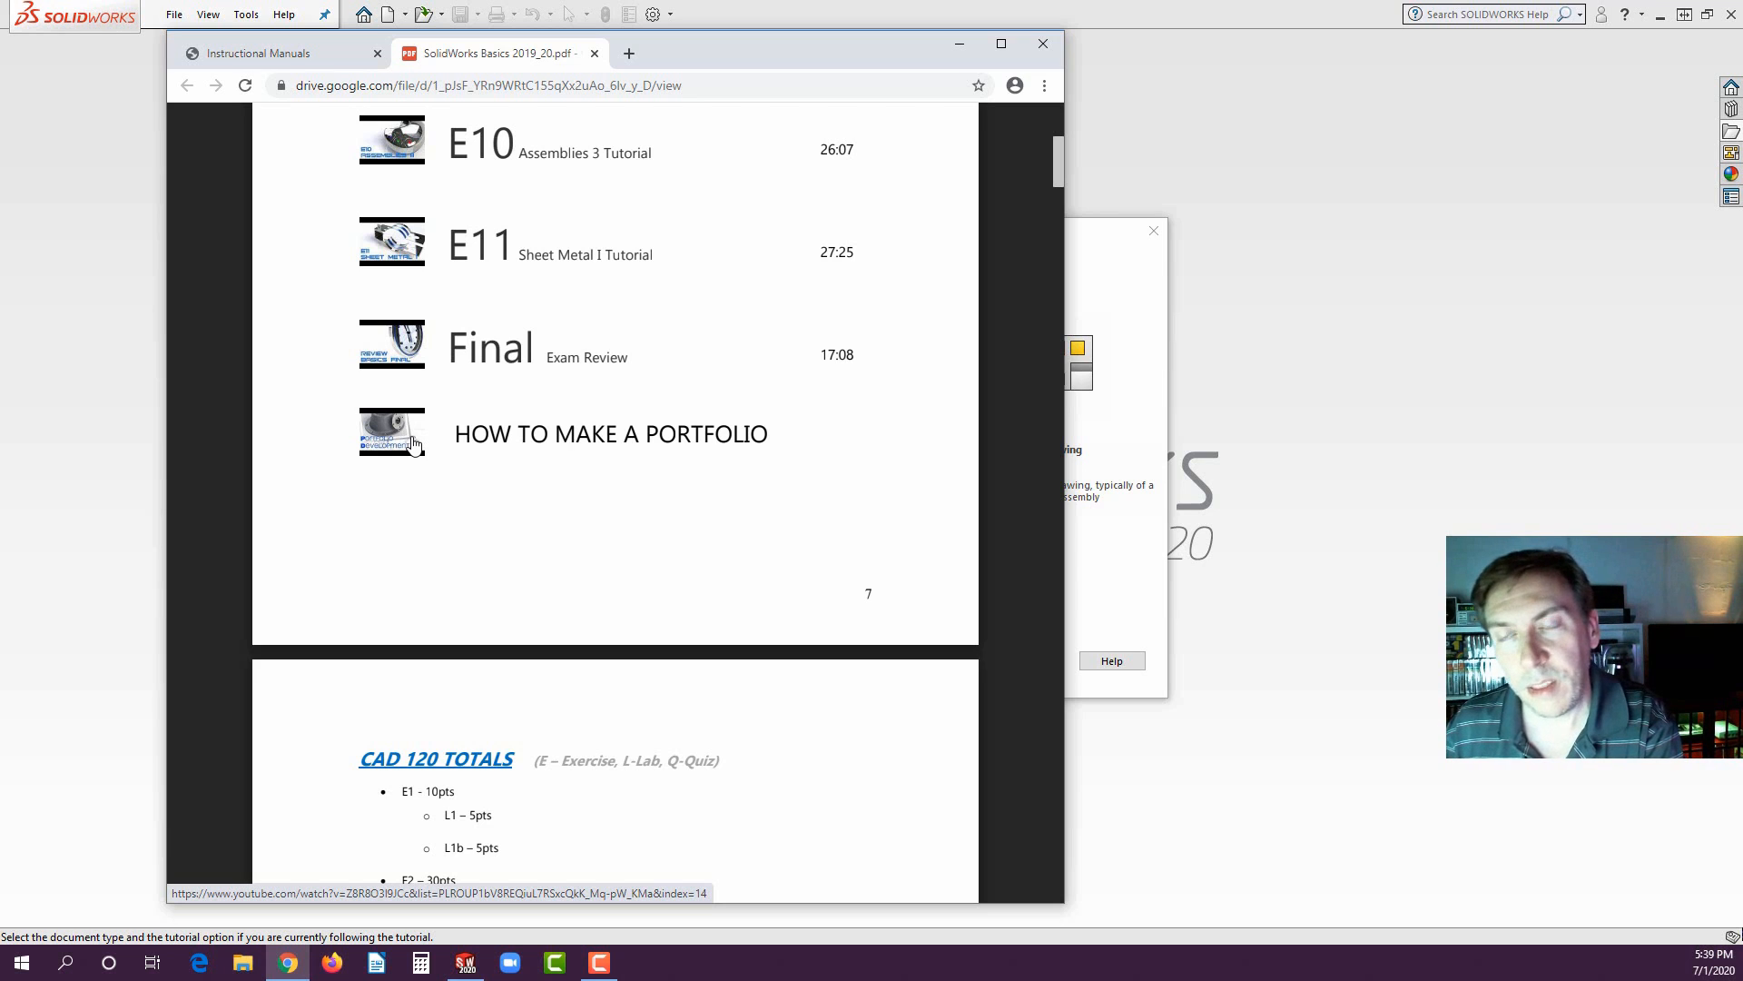
pyautogui.scroll(-1, 516, 468)
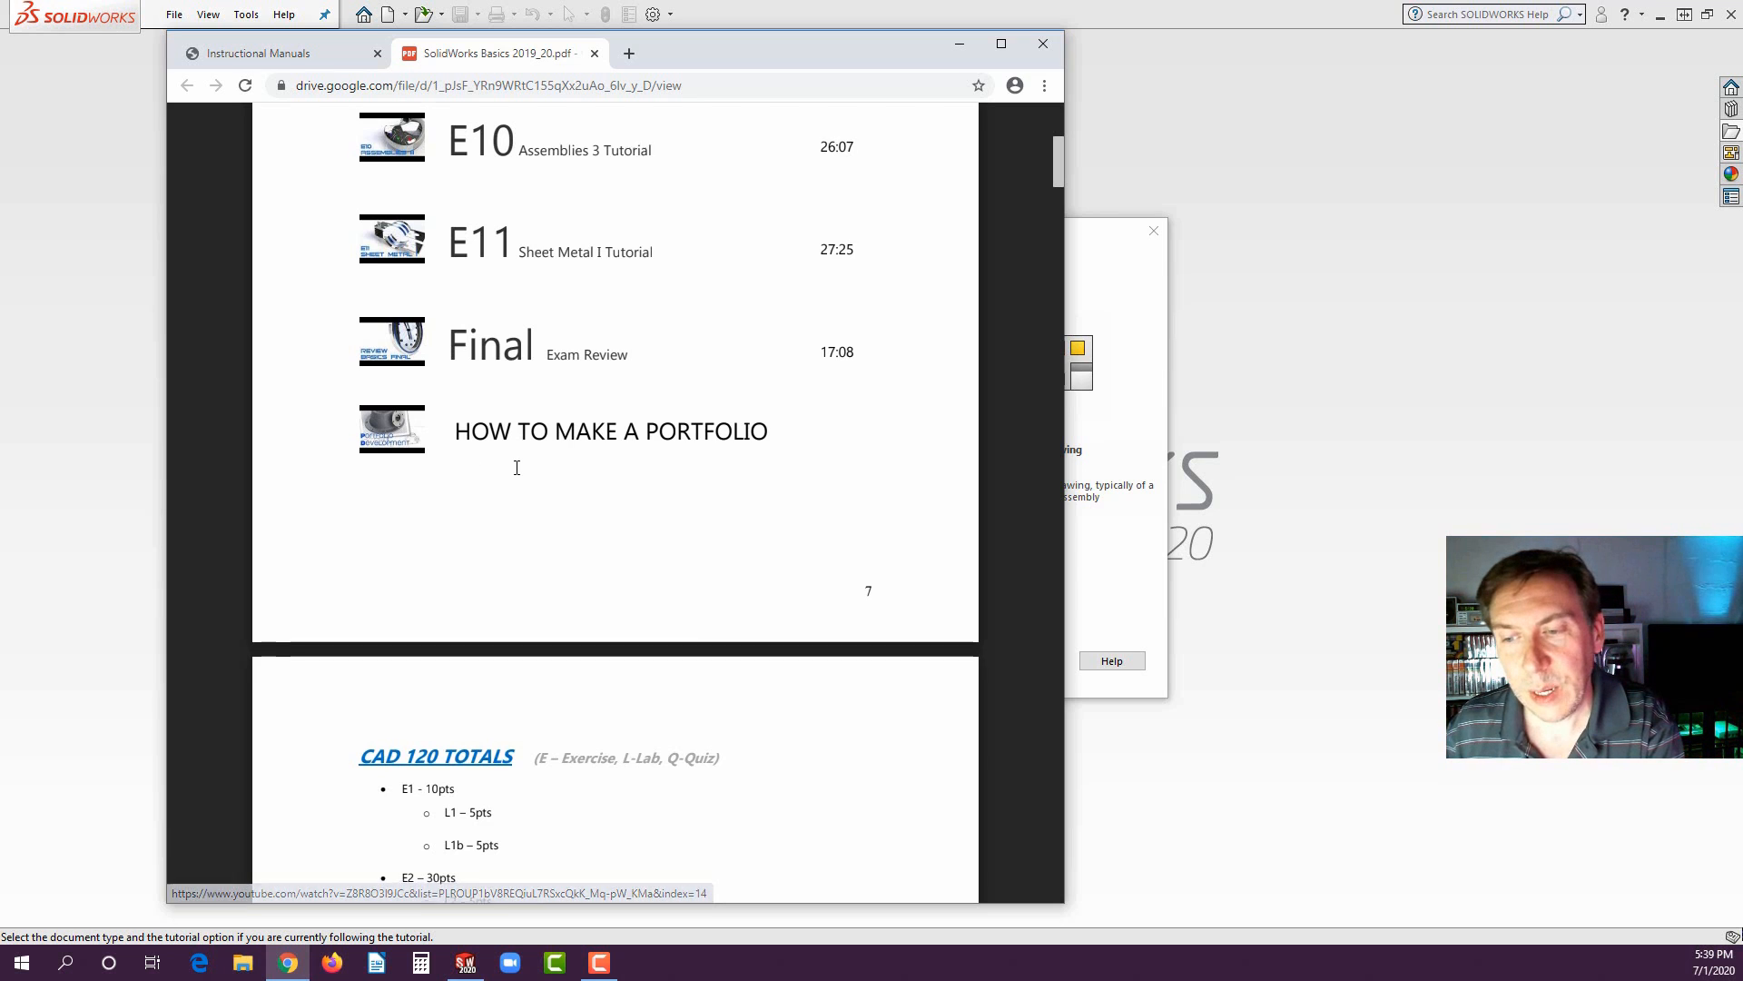
# - Review the CAD 120 point totals on page 8 and the course materials and file contents on page 9
pyautogui.scroll(-6, 517, 468)
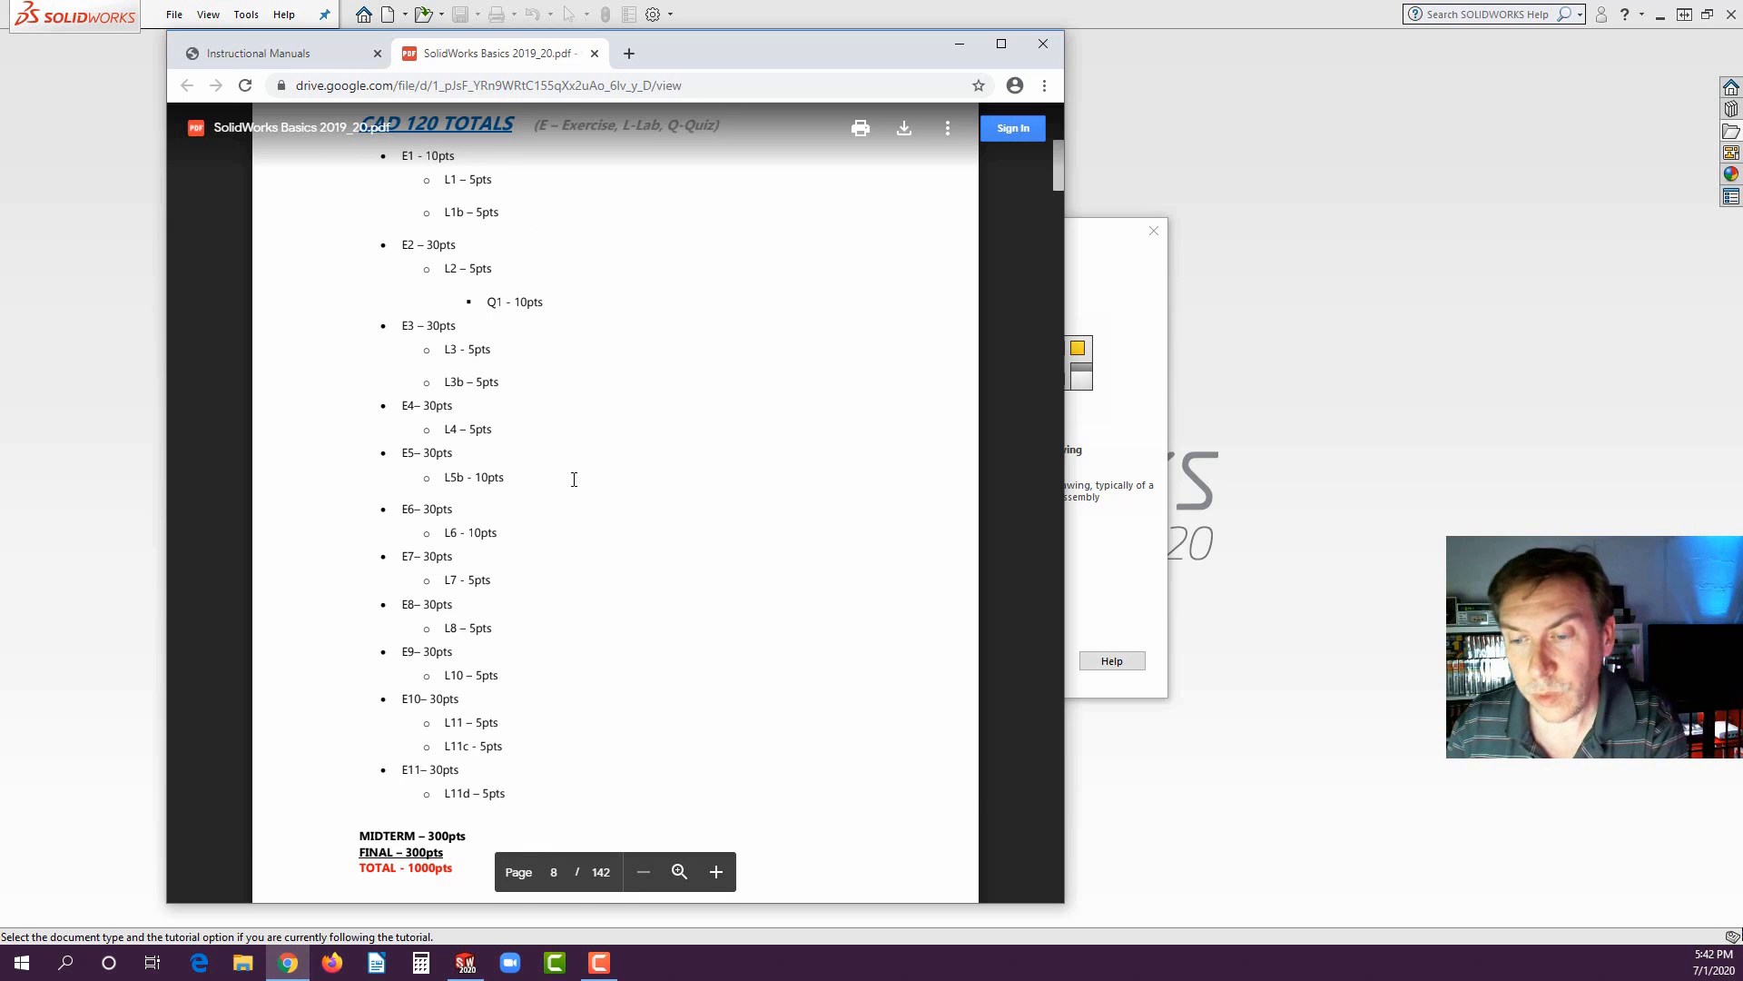
pyautogui.scroll(-4, 574, 479)
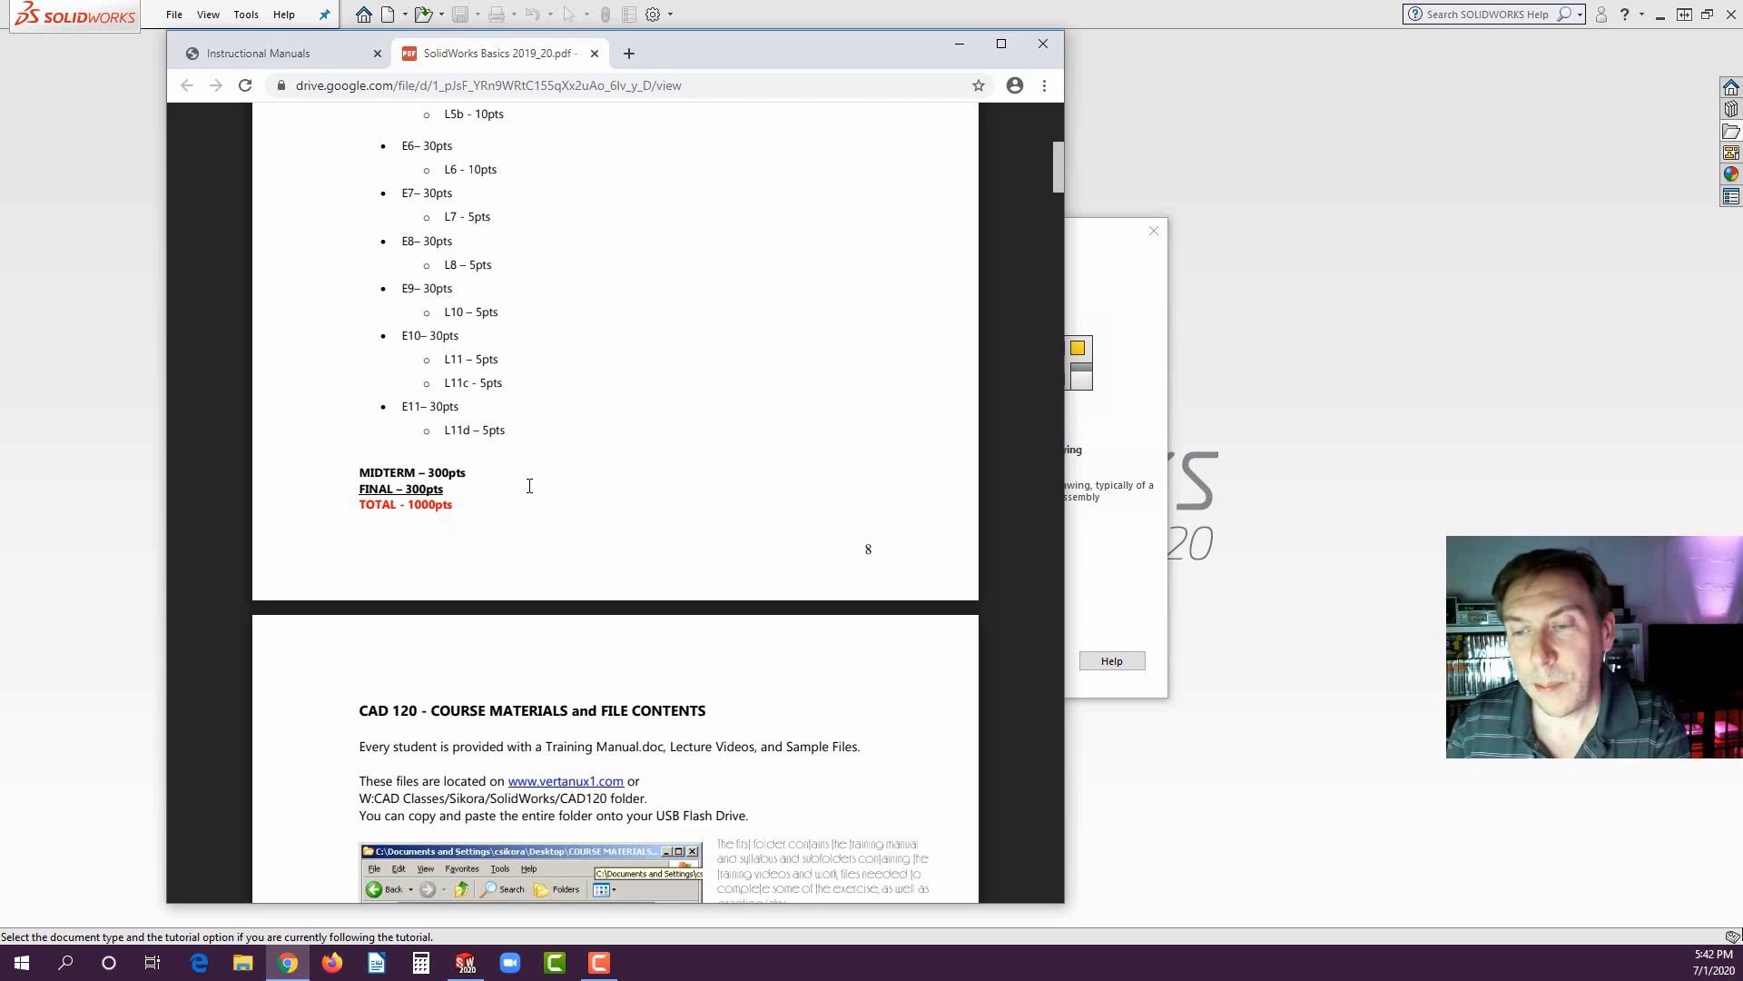
pyautogui.scroll(-3, 453, 515)
pyautogui.scroll(-5, 522, 452)
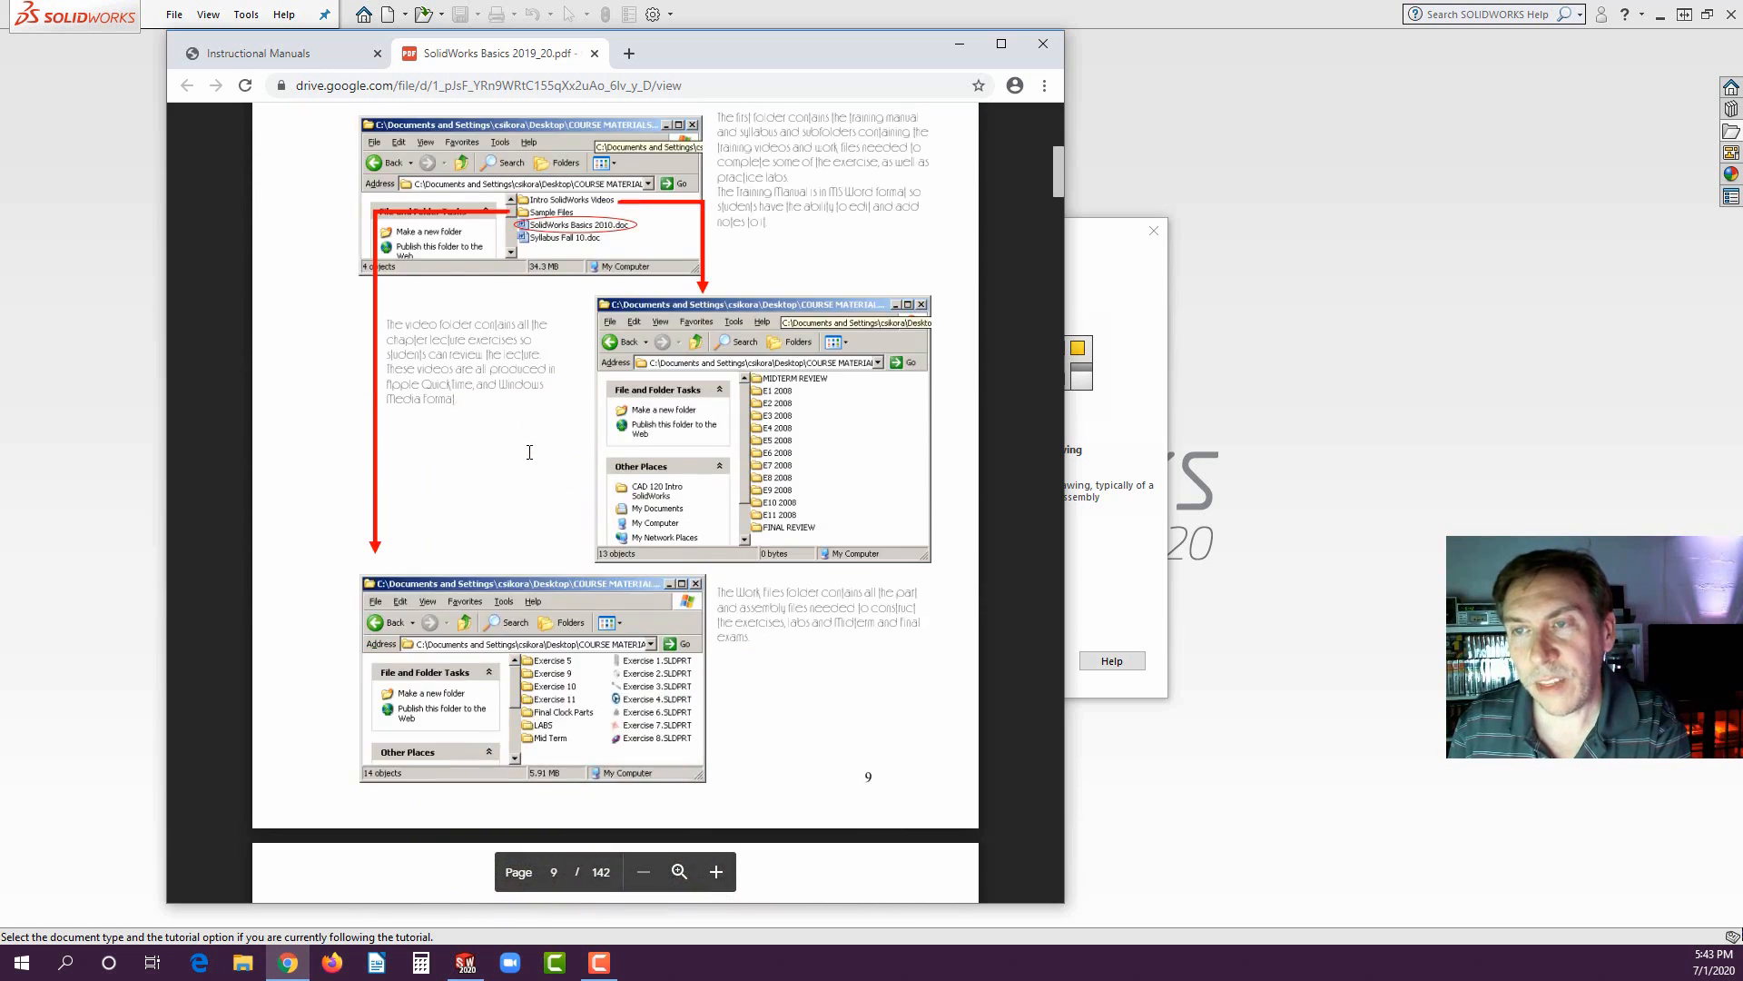
pyautogui.scroll(2, 536, 449)
pyautogui.scroll(-2, 555, 411)
# - Study the Introduction to SolidWorks page, covering the labelled 2019-20 Educational Interface and the mouse button functions
pyautogui.scroll(-9, 556, 412)
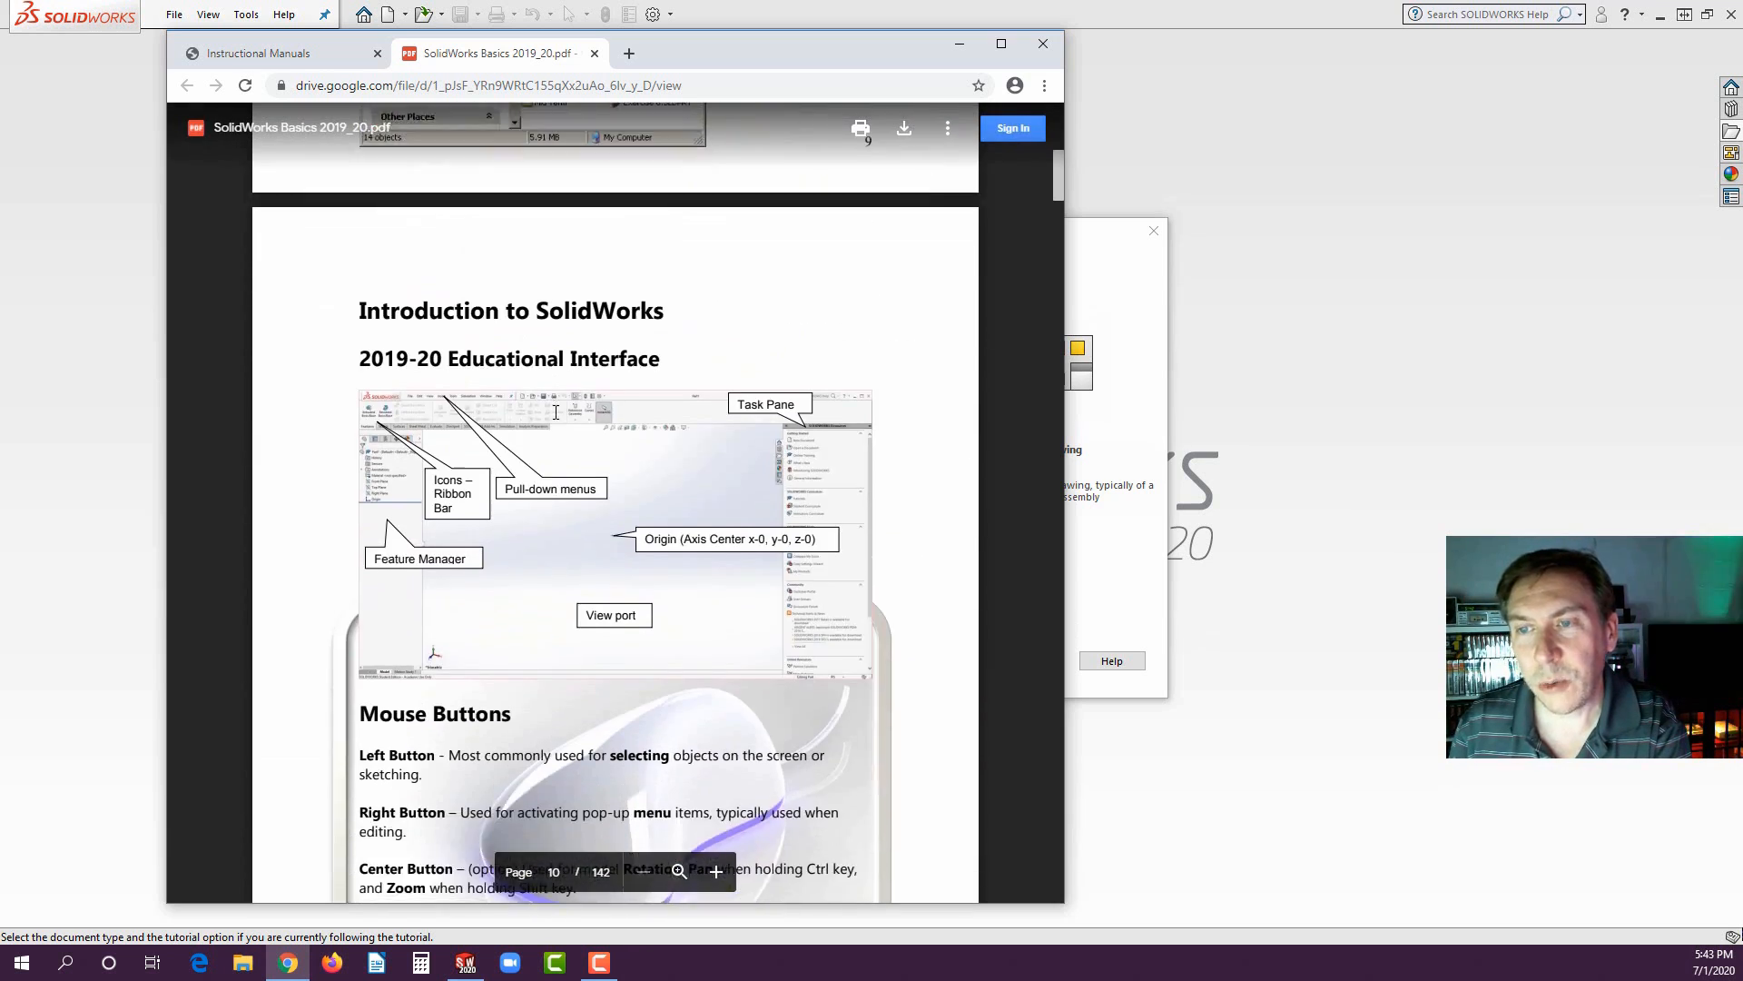
pyautogui.scroll(2, 543, 309)
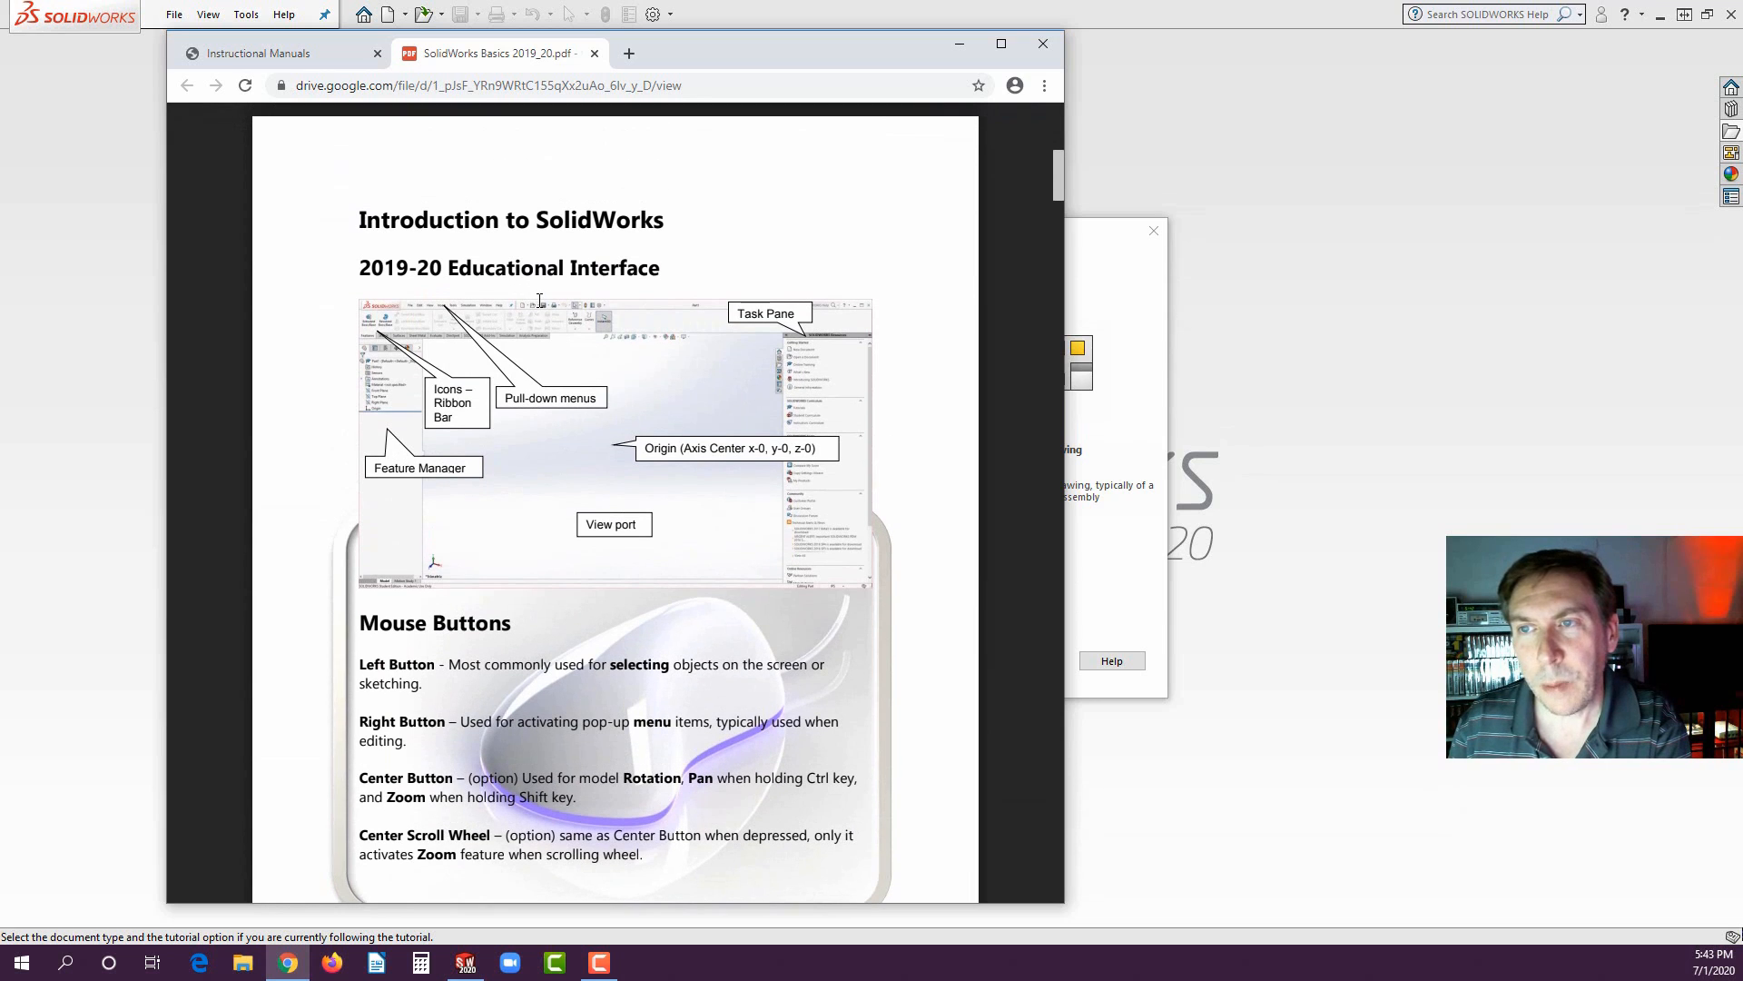
pyautogui.scroll(-2, 581, 317)
pyautogui.scroll(-2, 591, 320)
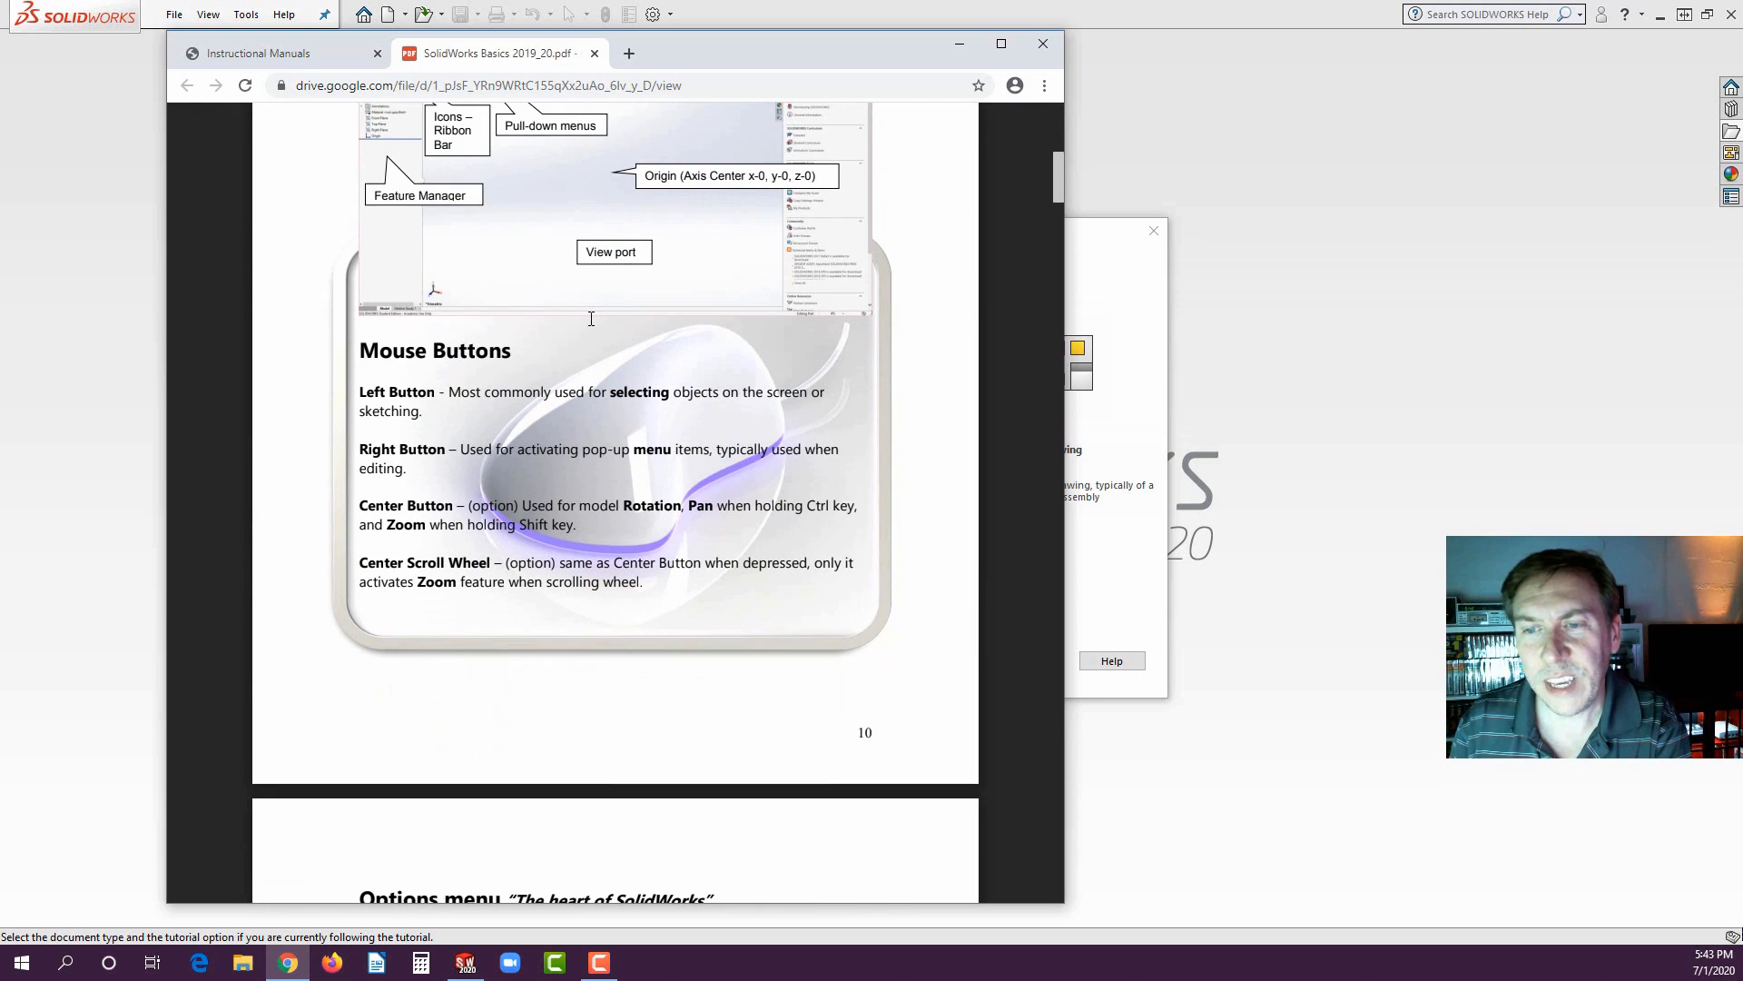
pyautogui.scroll(2, 591, 319)
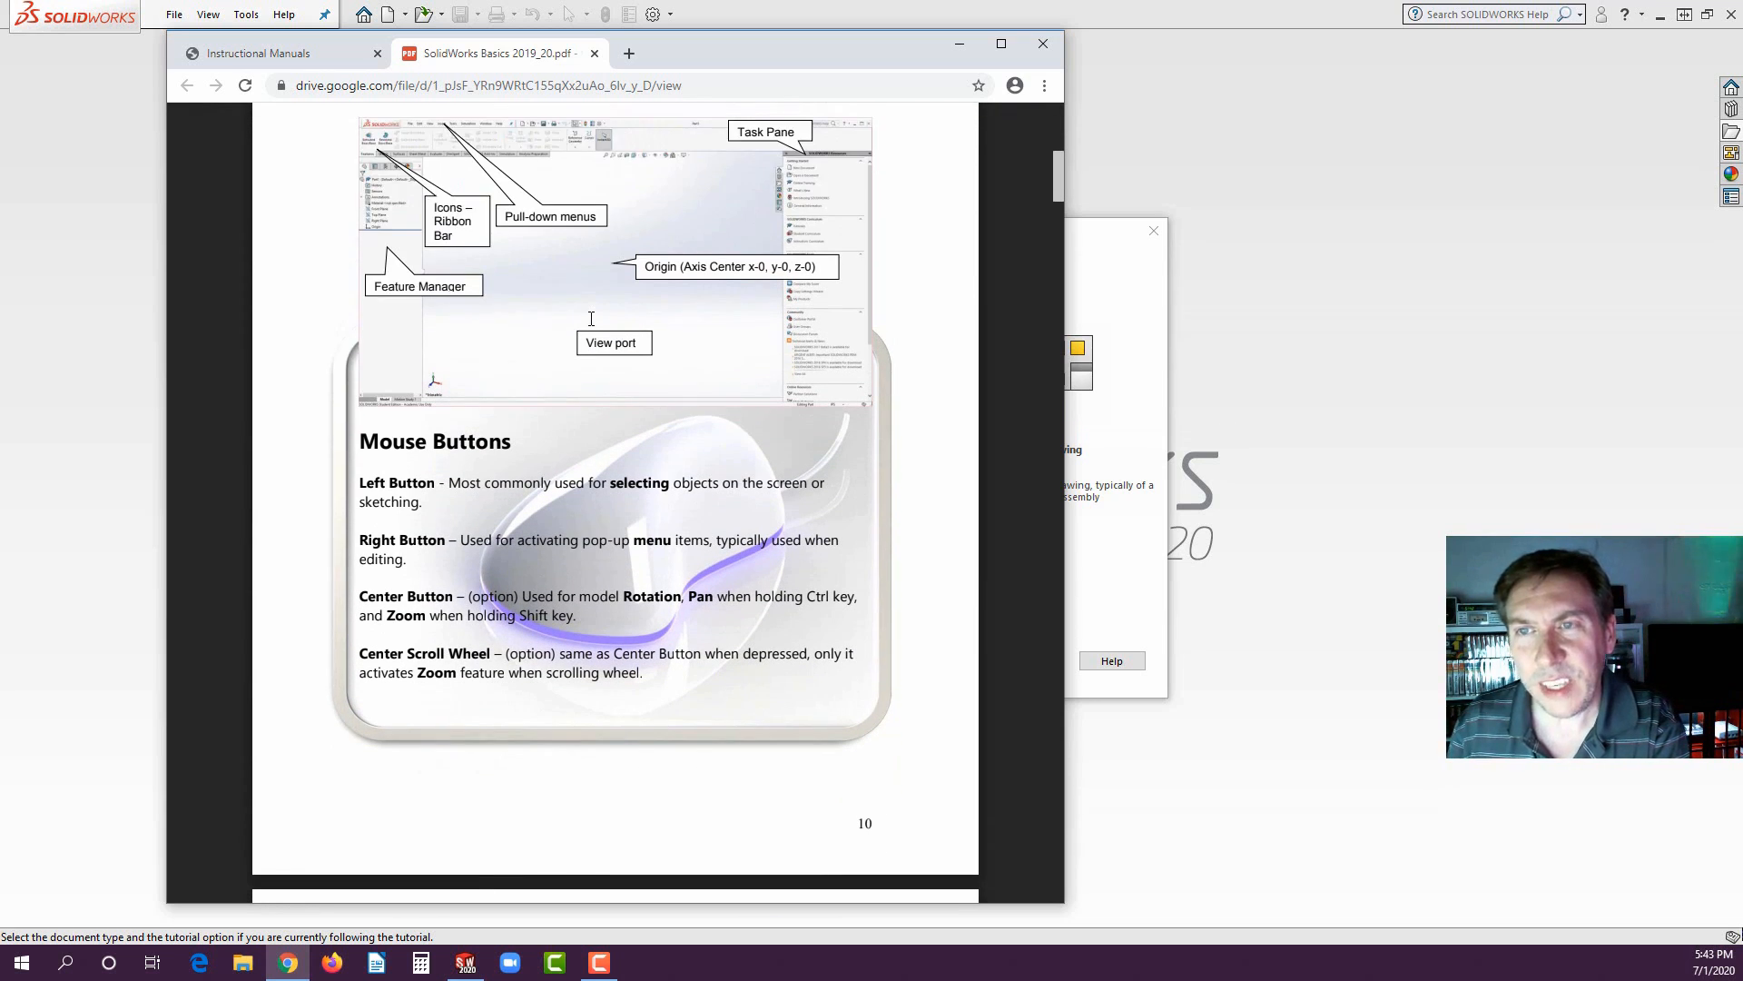
pyautogui.scroll(2, 591, 318)
pyautogui.scroll(-1, 475, 351)
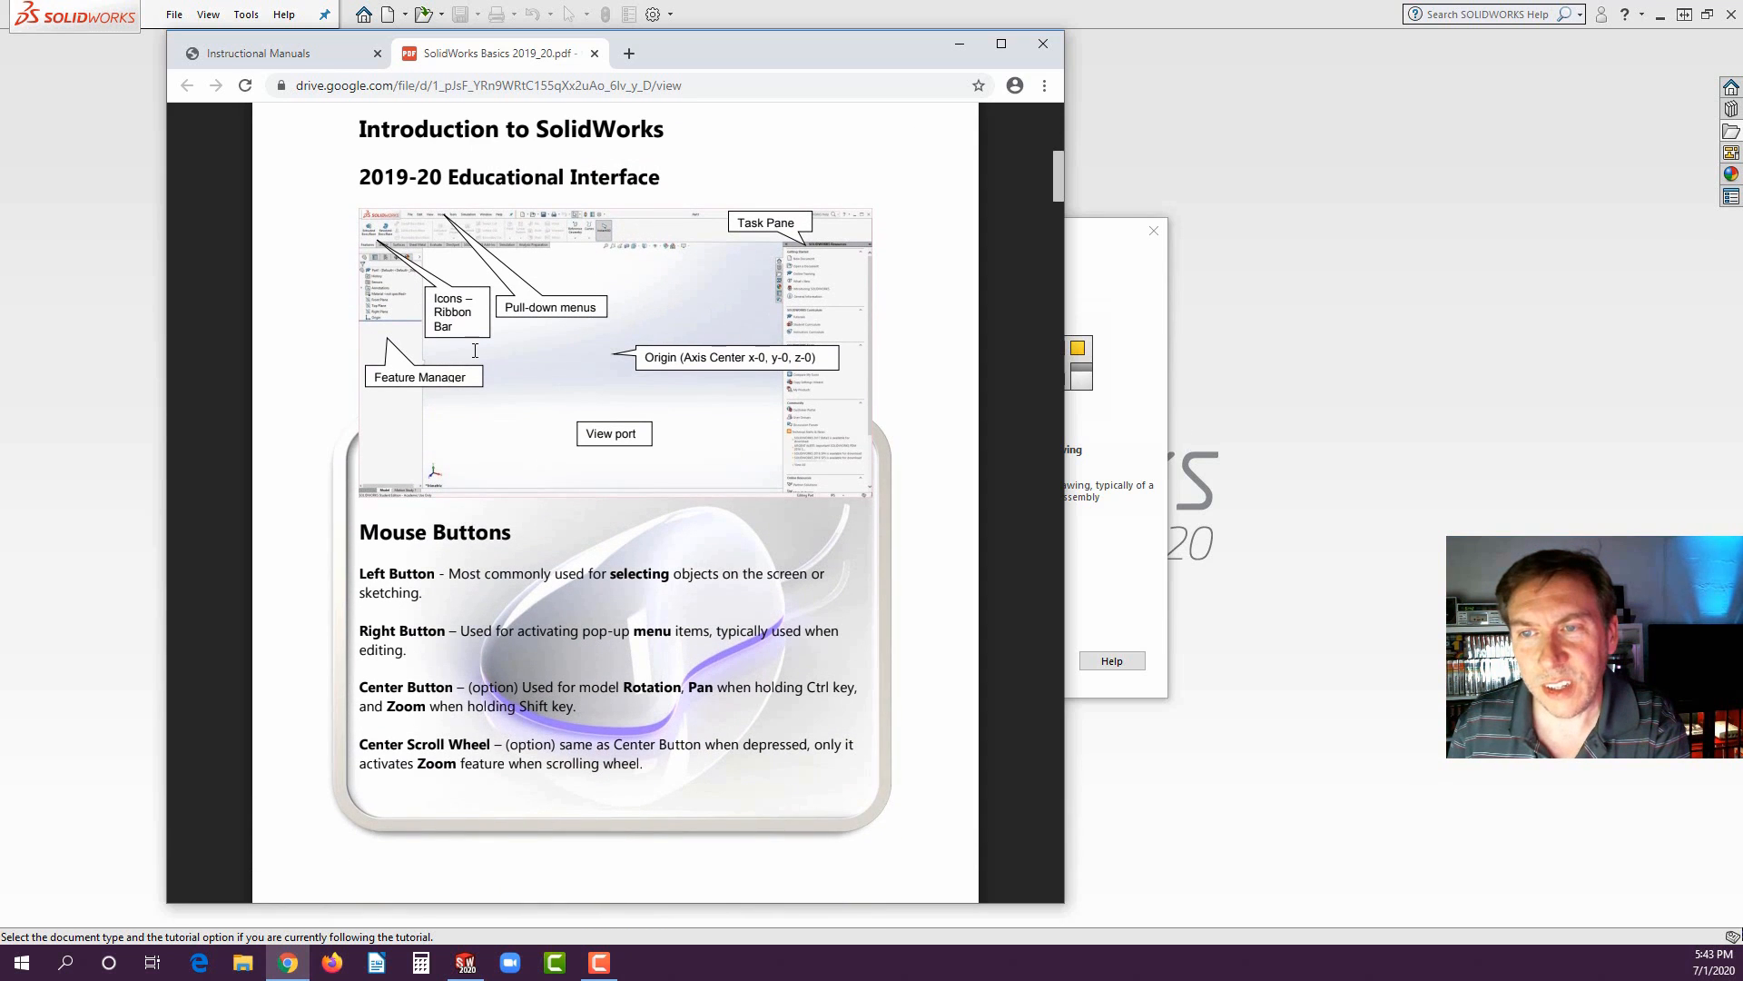
# - Switch to SOLIDWORKS and create a new Part document
pyautogui.click(1124, 34)
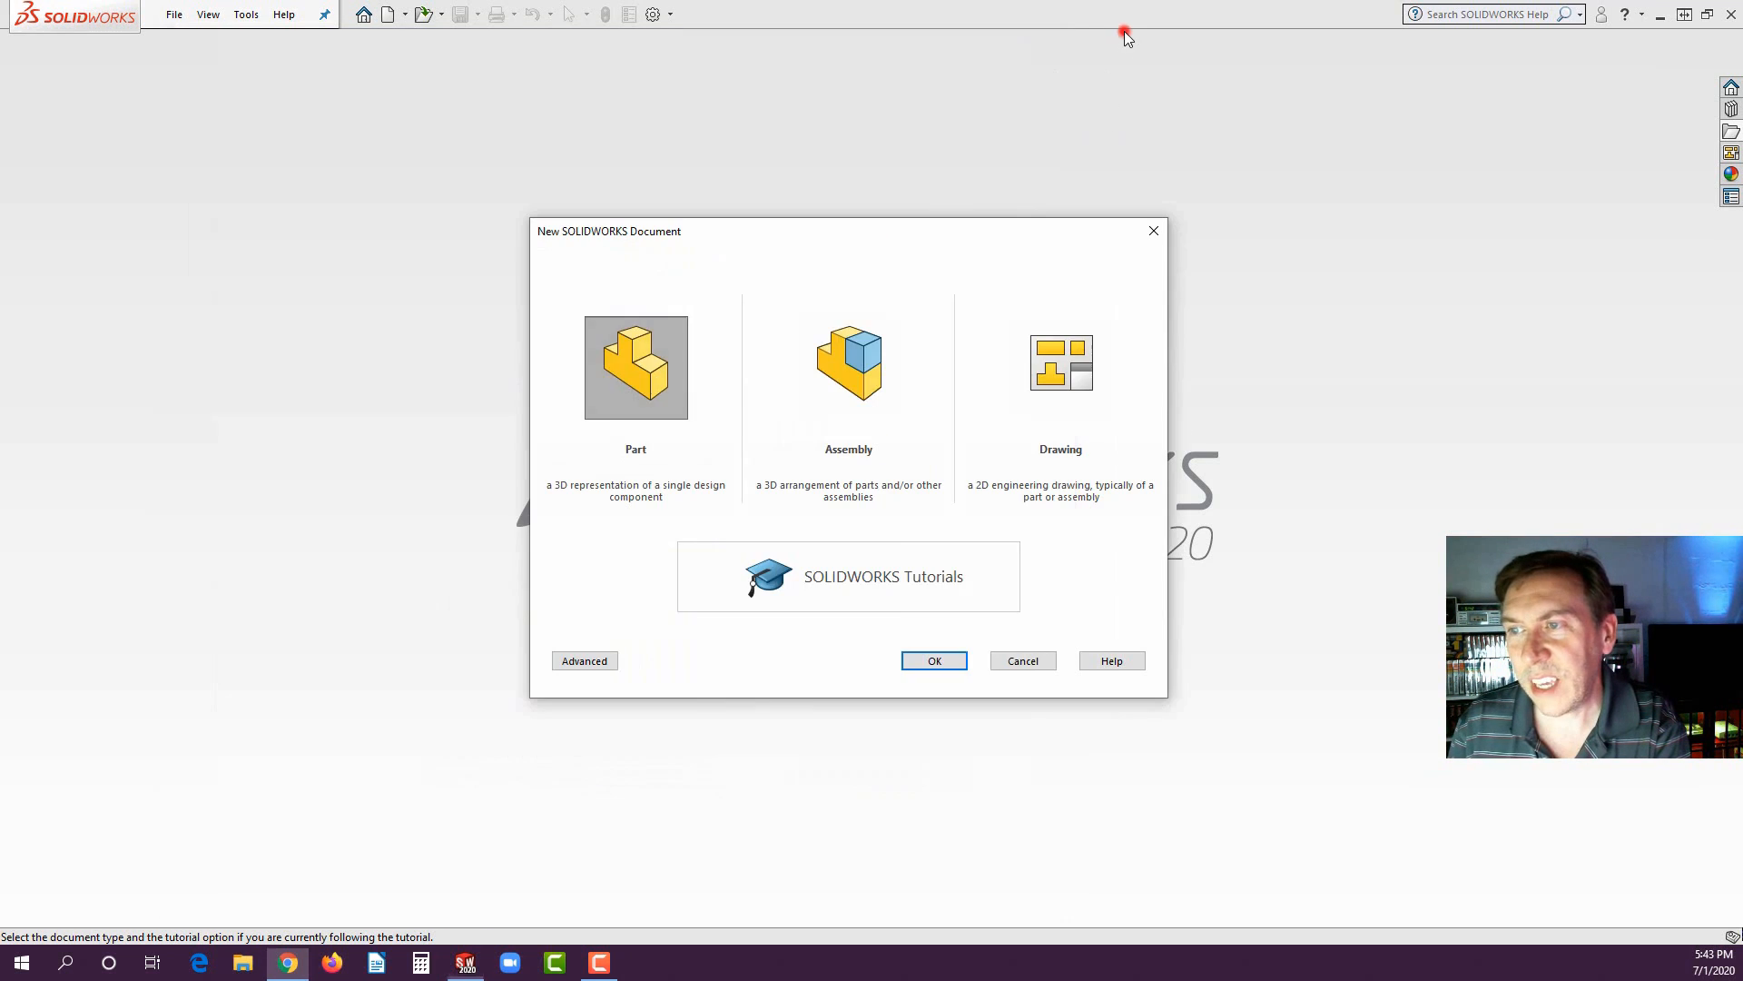
pyautogui.click(668, 405)
pyautogui.click(919, 660)
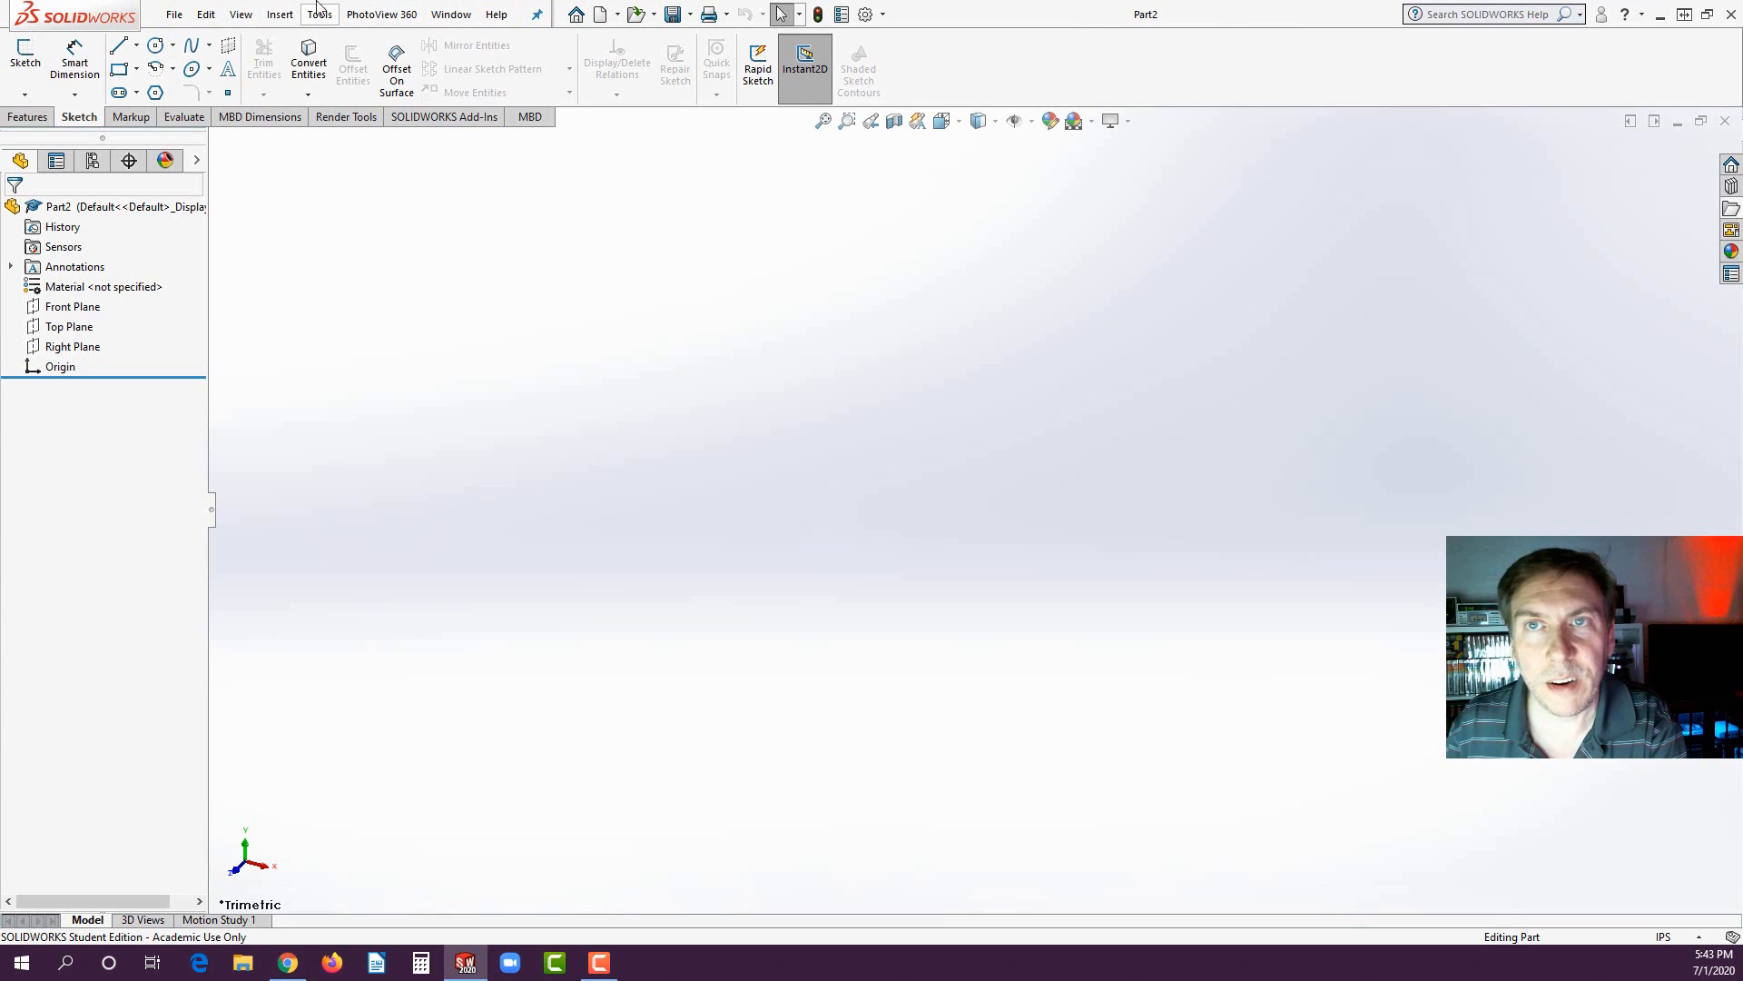
# - Unpin the main menu bar so it collapses, and pin it open again
pyautogui.click(537, 16)
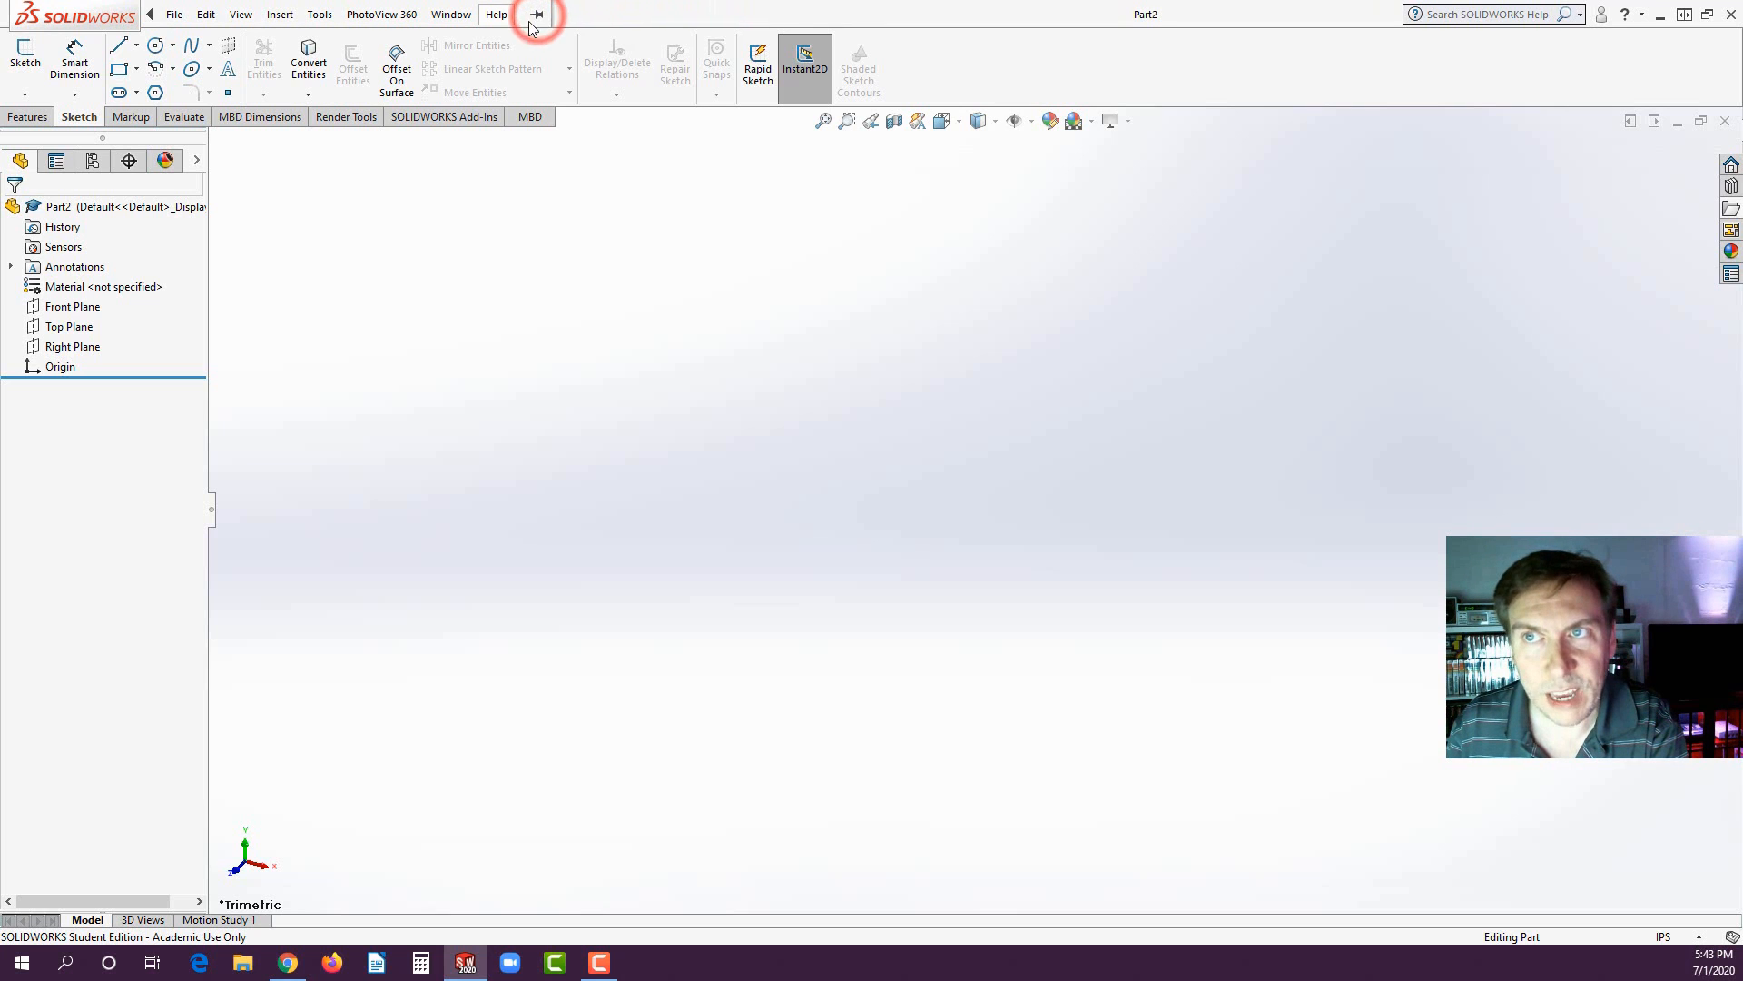
pyautogui.click(300, 218)
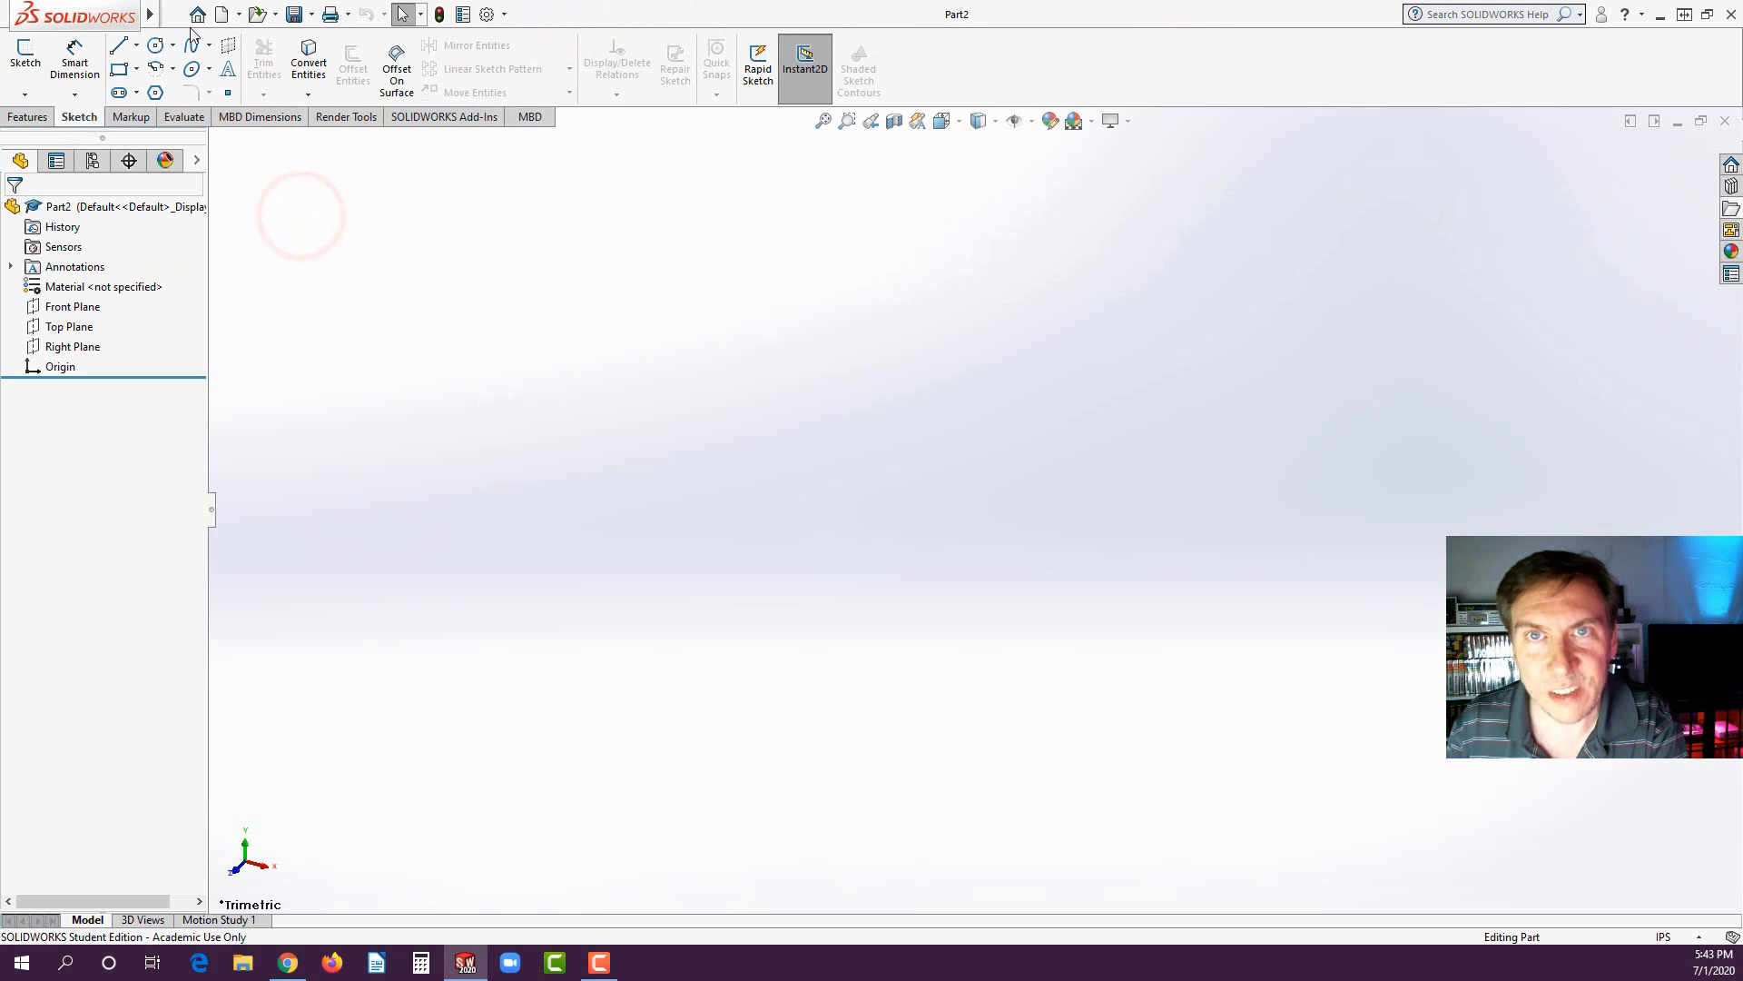
pyautogui.click(381, 15)
pyautogui.click(537, 15)
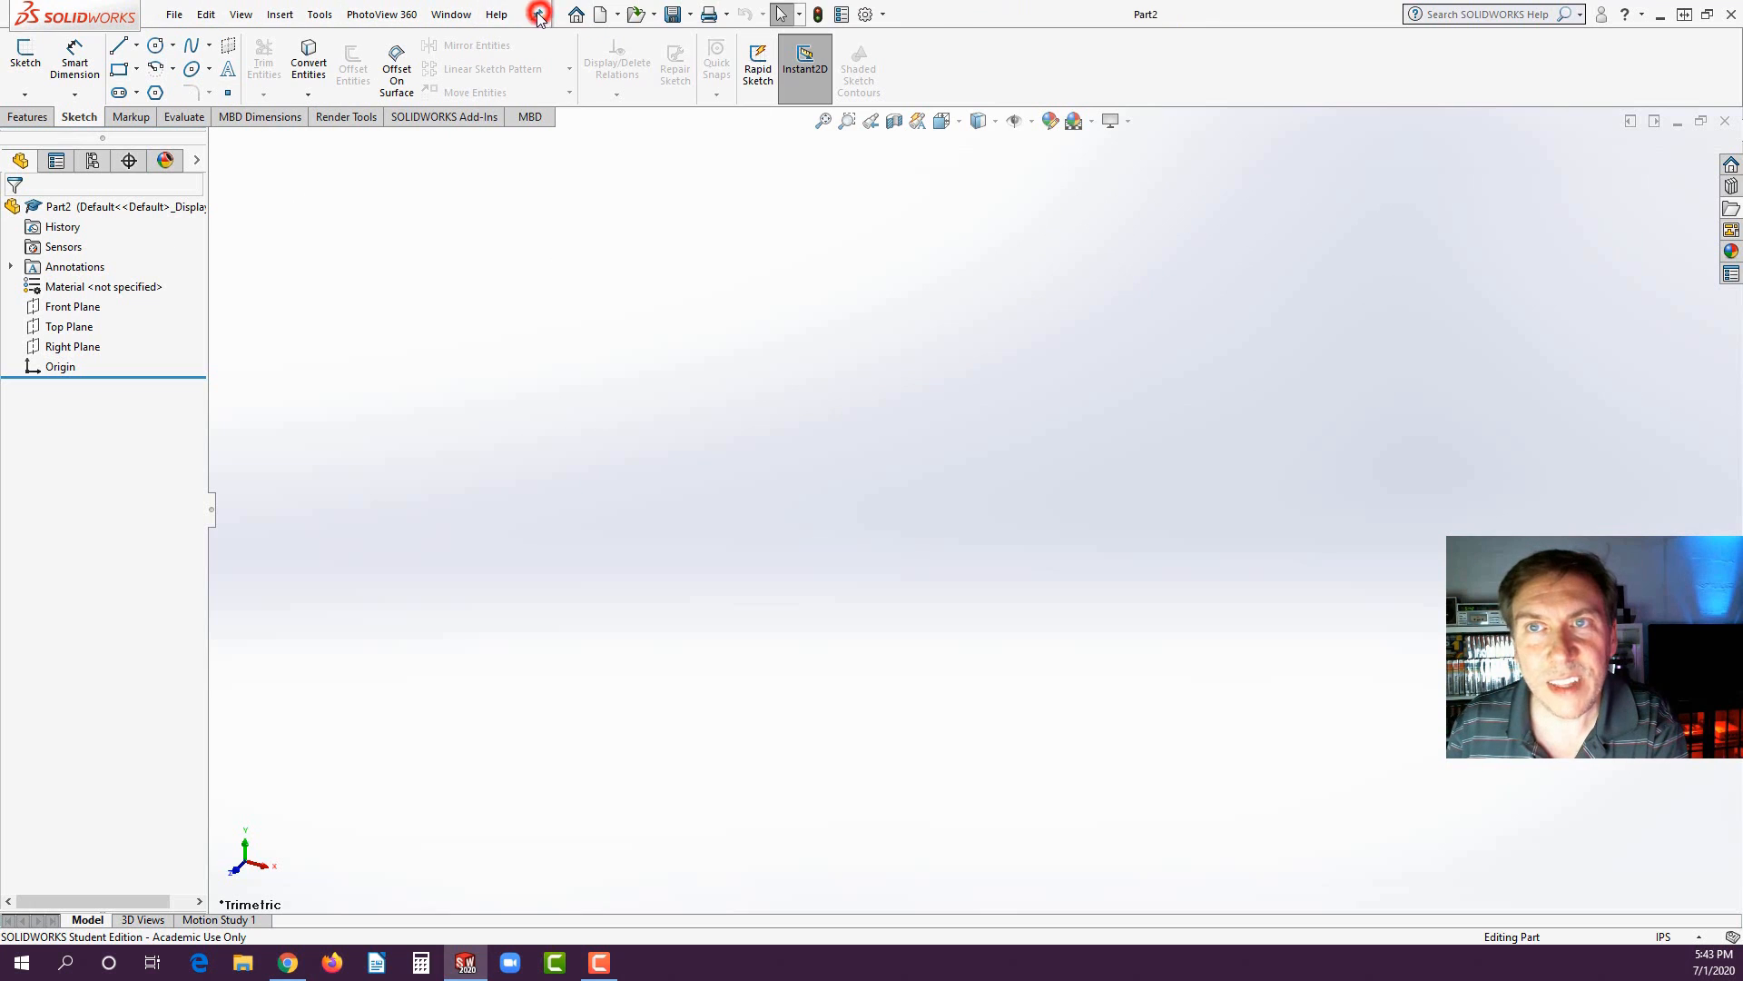
# - Look through the Insert commands, including the Pattern/Mirror options, and close the list without choosing one
pyautogui.click(279, 14)
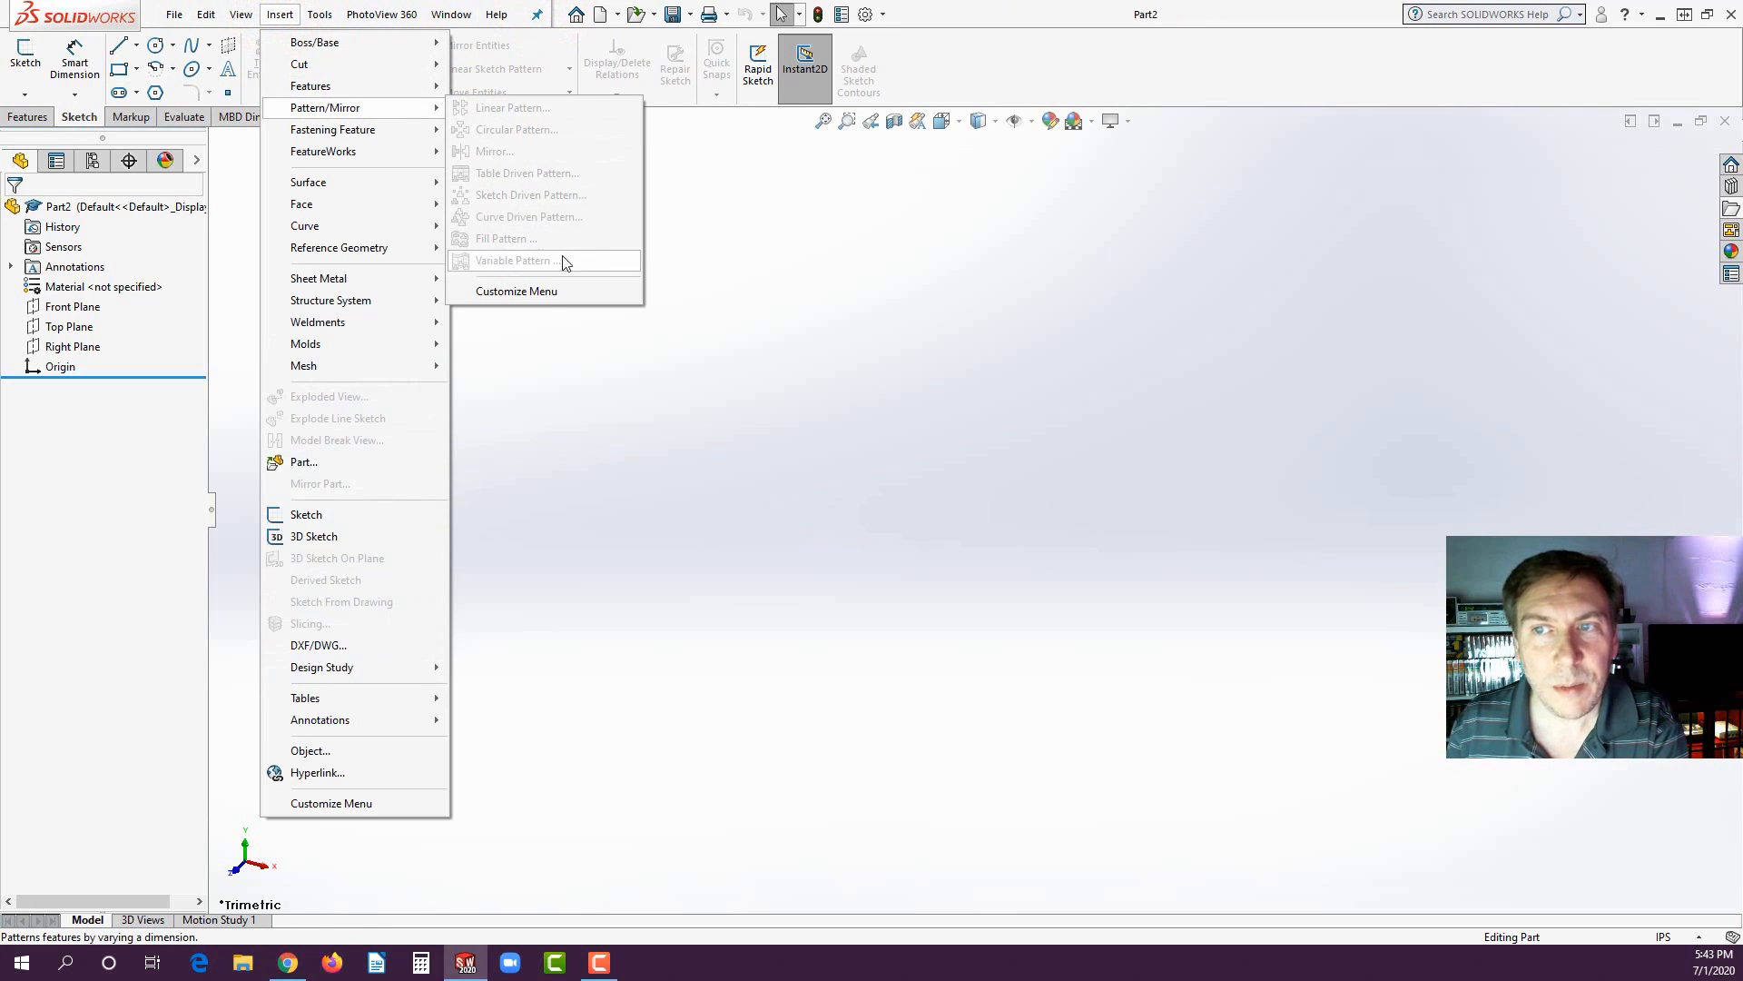
pyautogui.click(545, 420)
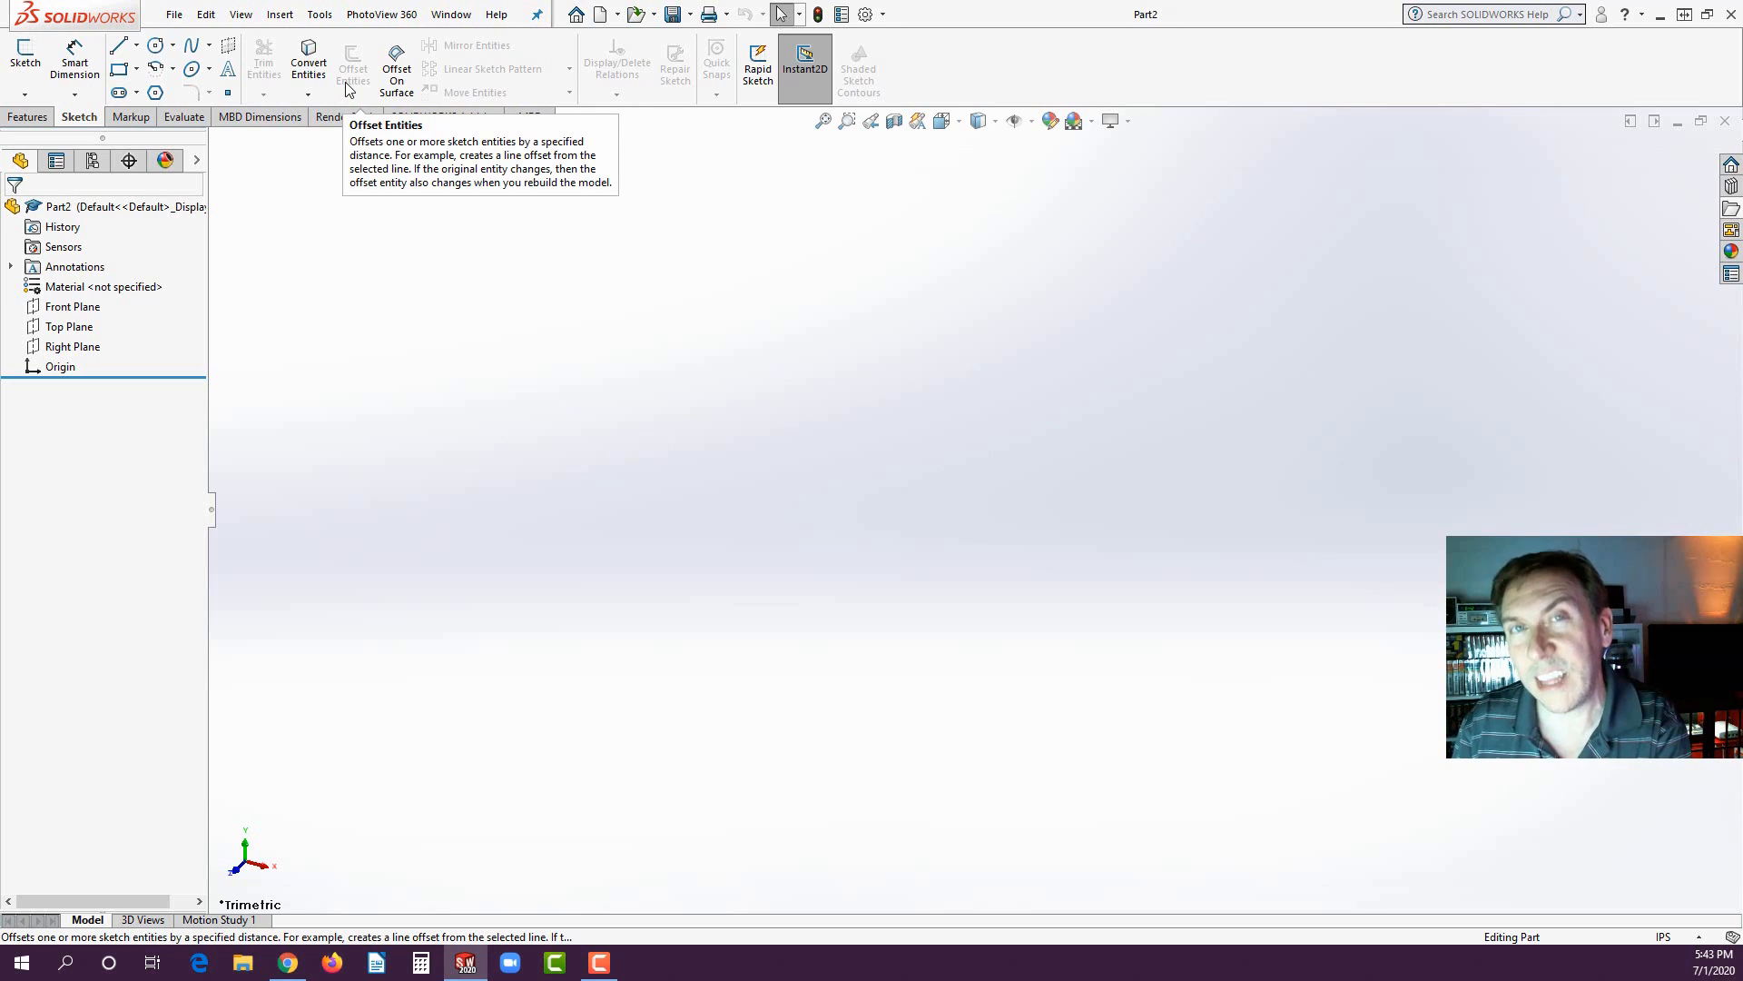
pyautogui.click(327, 209)
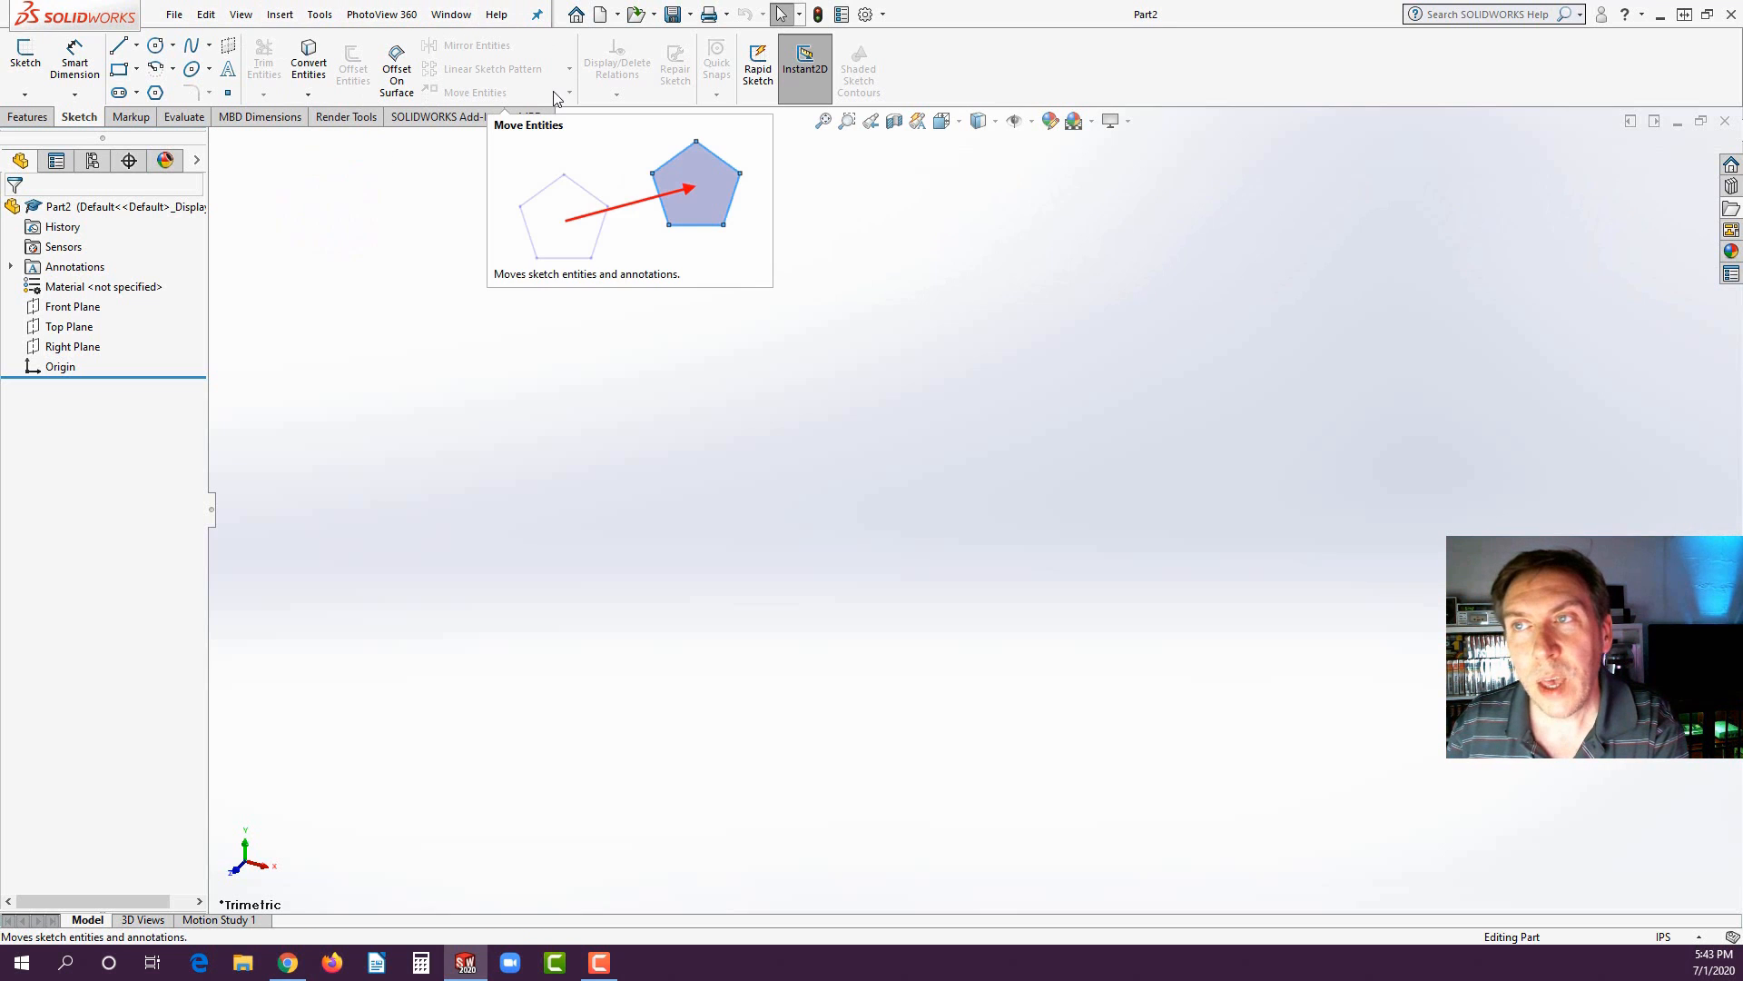
# - Compare the Evaluate, Markup, Sketch and Features command sets, and view the Sketch and 3D Sketch choices without starting a sketch
pyautogui.click(173, 117)
pyautogui.click(131, 117)
pyautogui.click(79, 118)
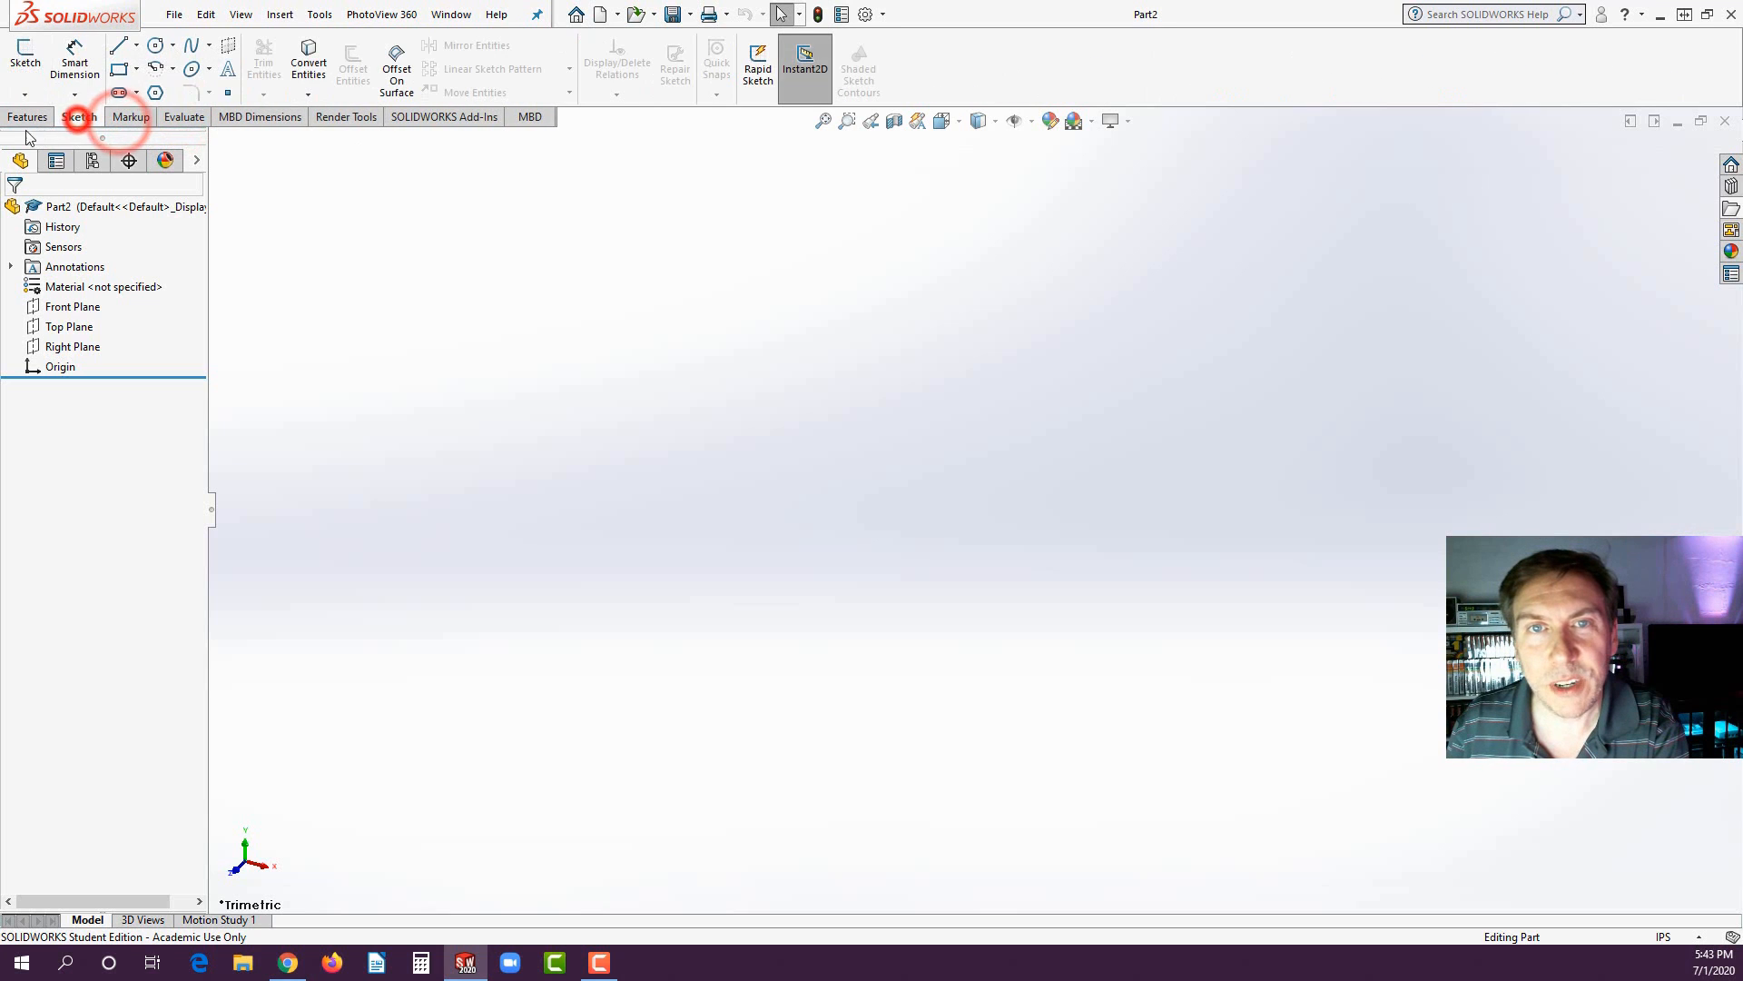
pyautogui.click(36, 117)
pyautogui.click(86, 118)
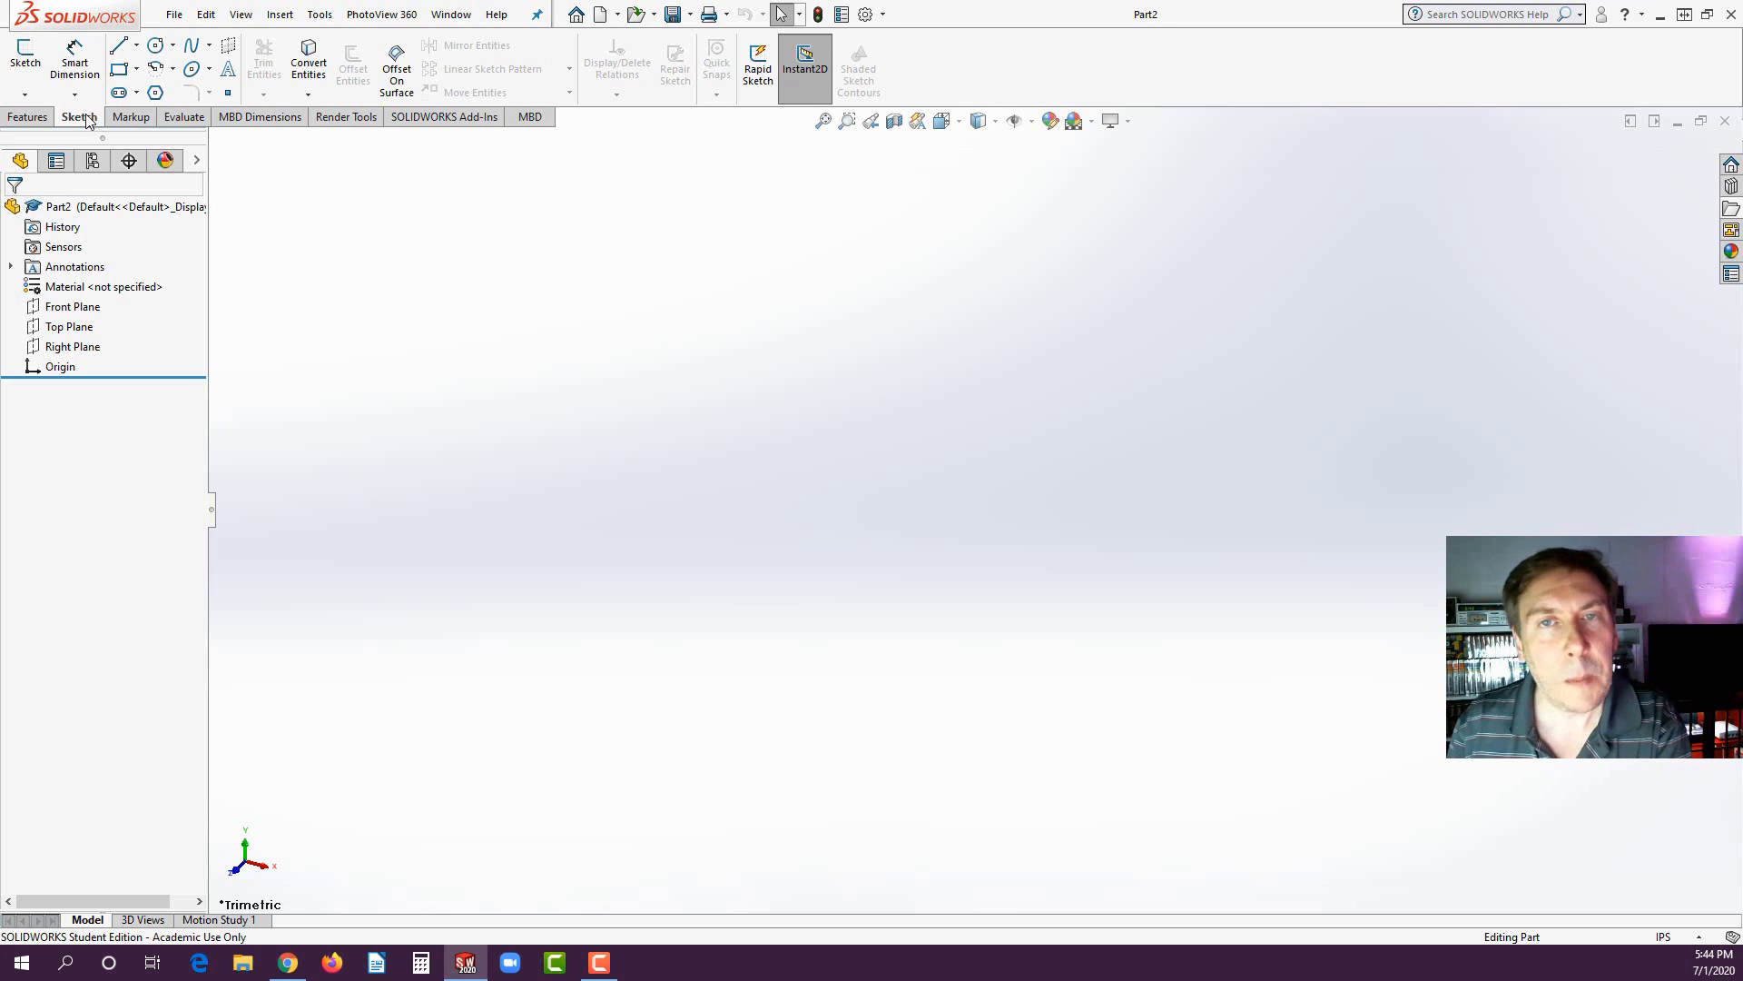
pyautogui.click(29, 98)
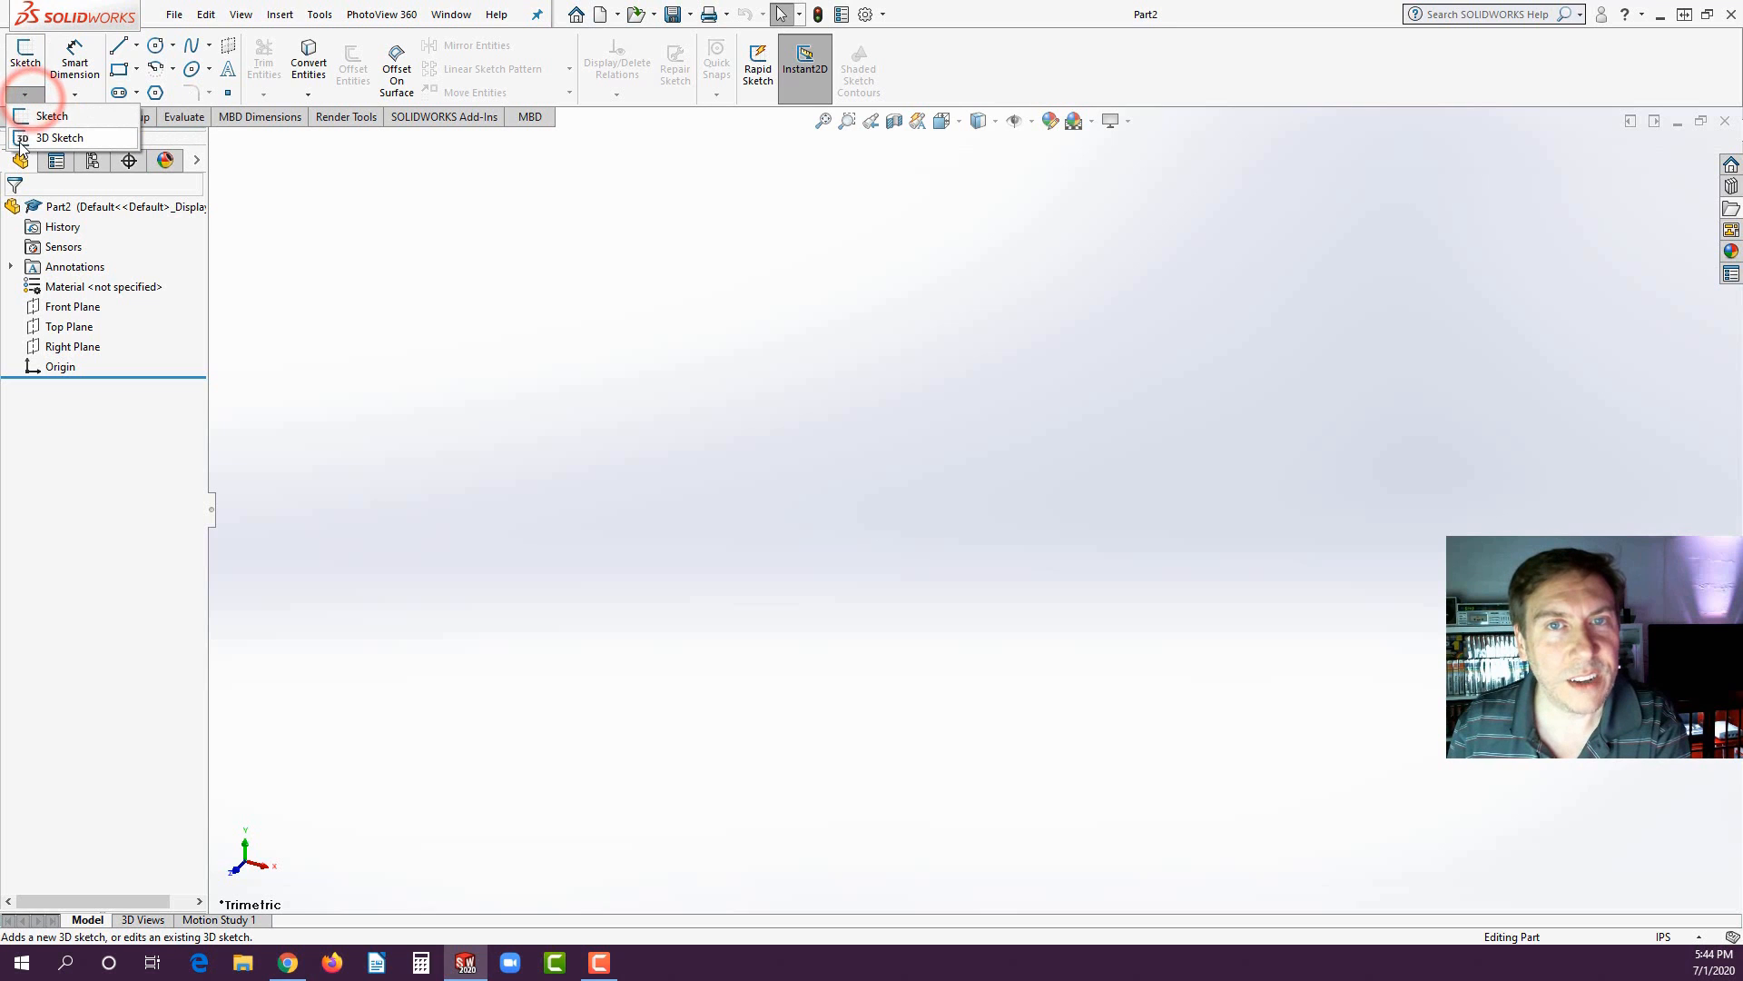
pyautogui.click(114, 490)
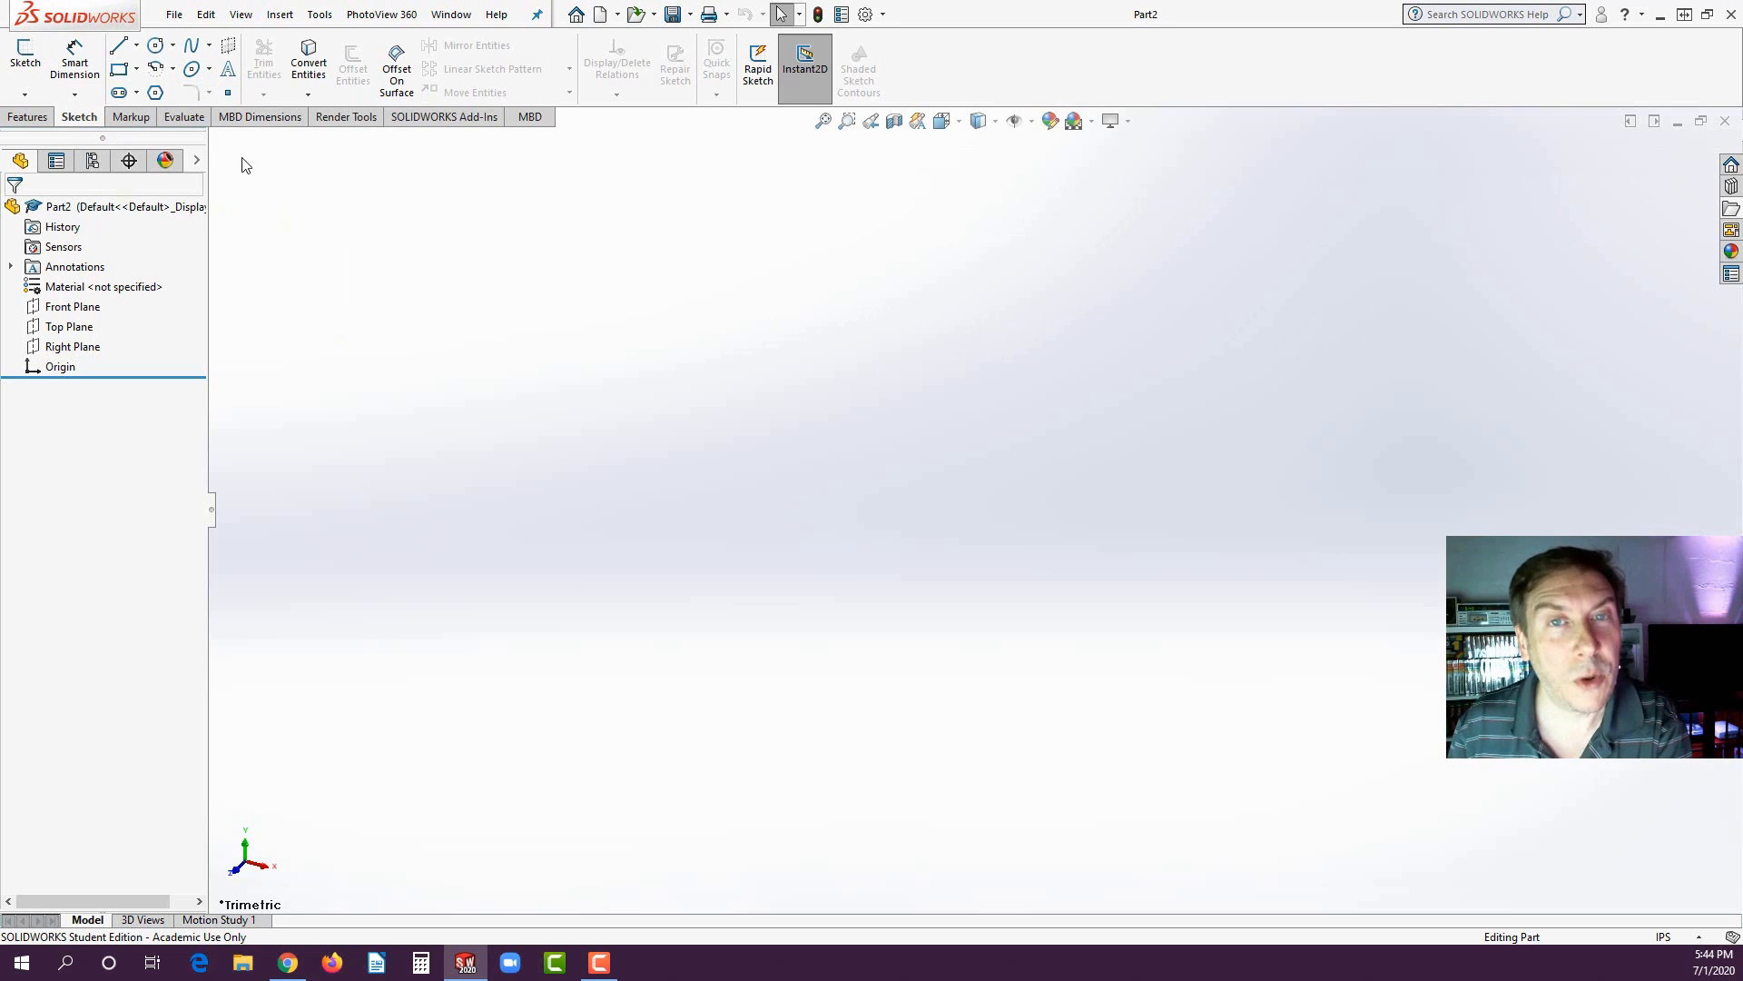
# - View the Features commands and the available SOLIDWORKS Add-Ins, and return to the Sketch commands
pyautogui.click(25, 118)
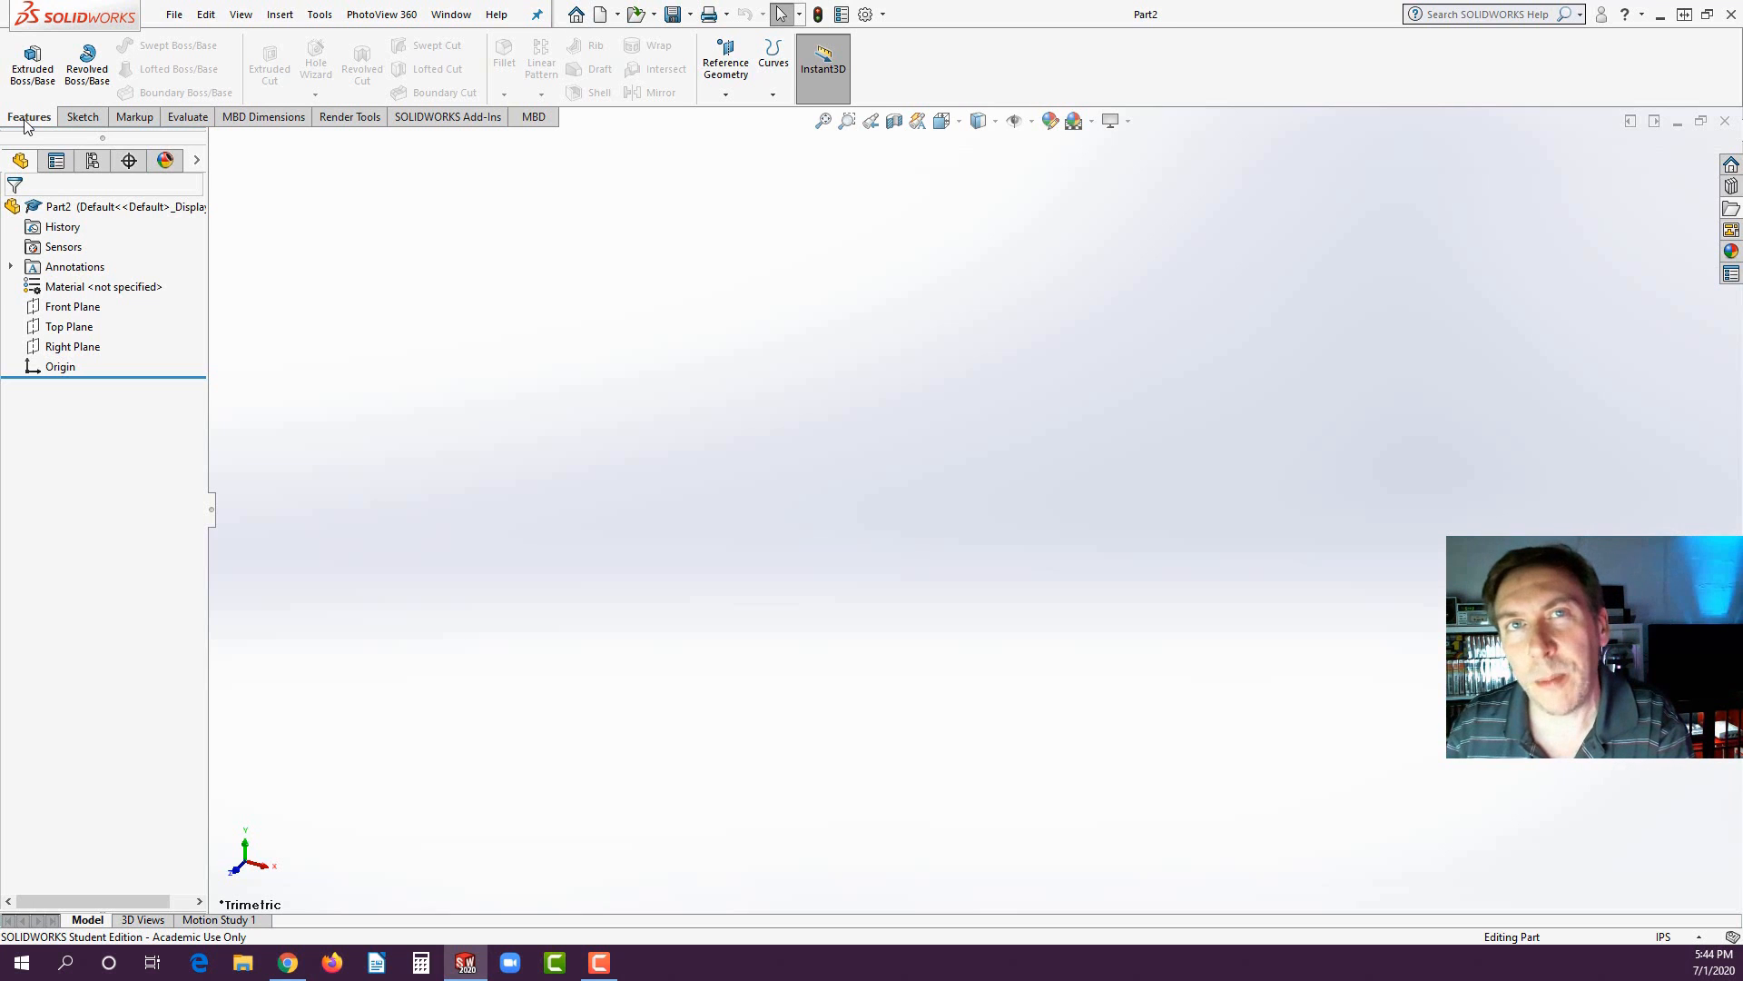
pyautogui.click(228, 182)
pyautogui.click(416, 117)
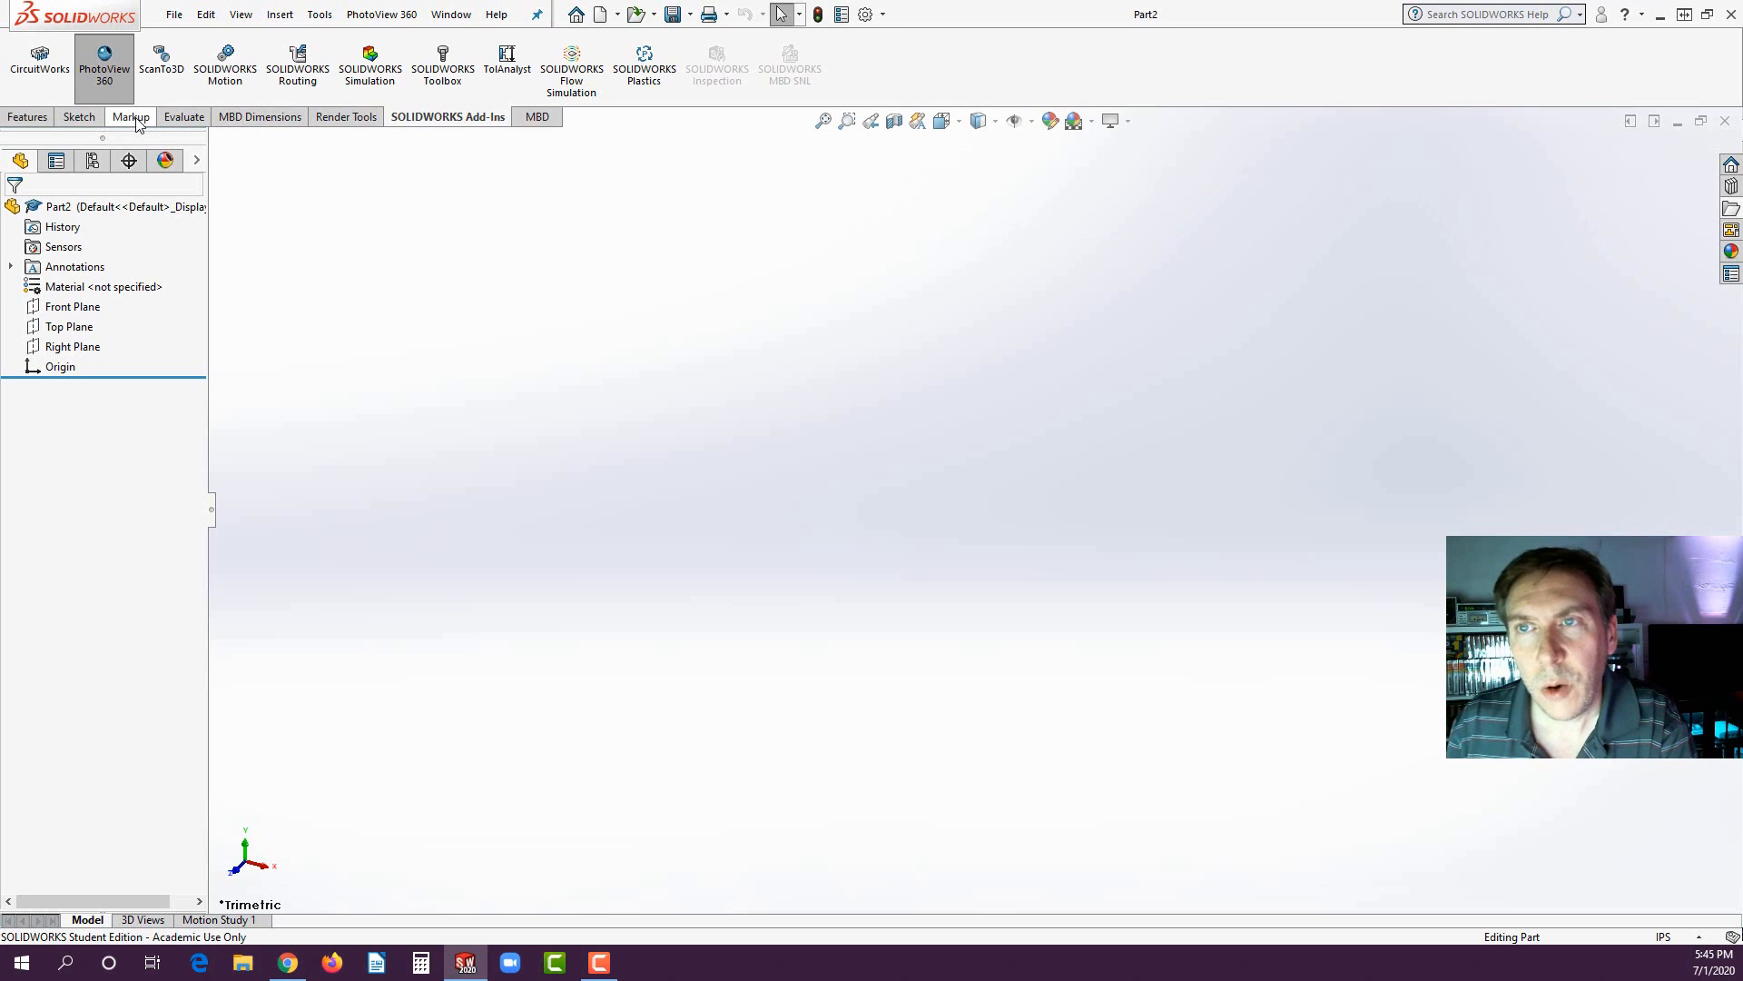
pyautogui.click(78, 118)
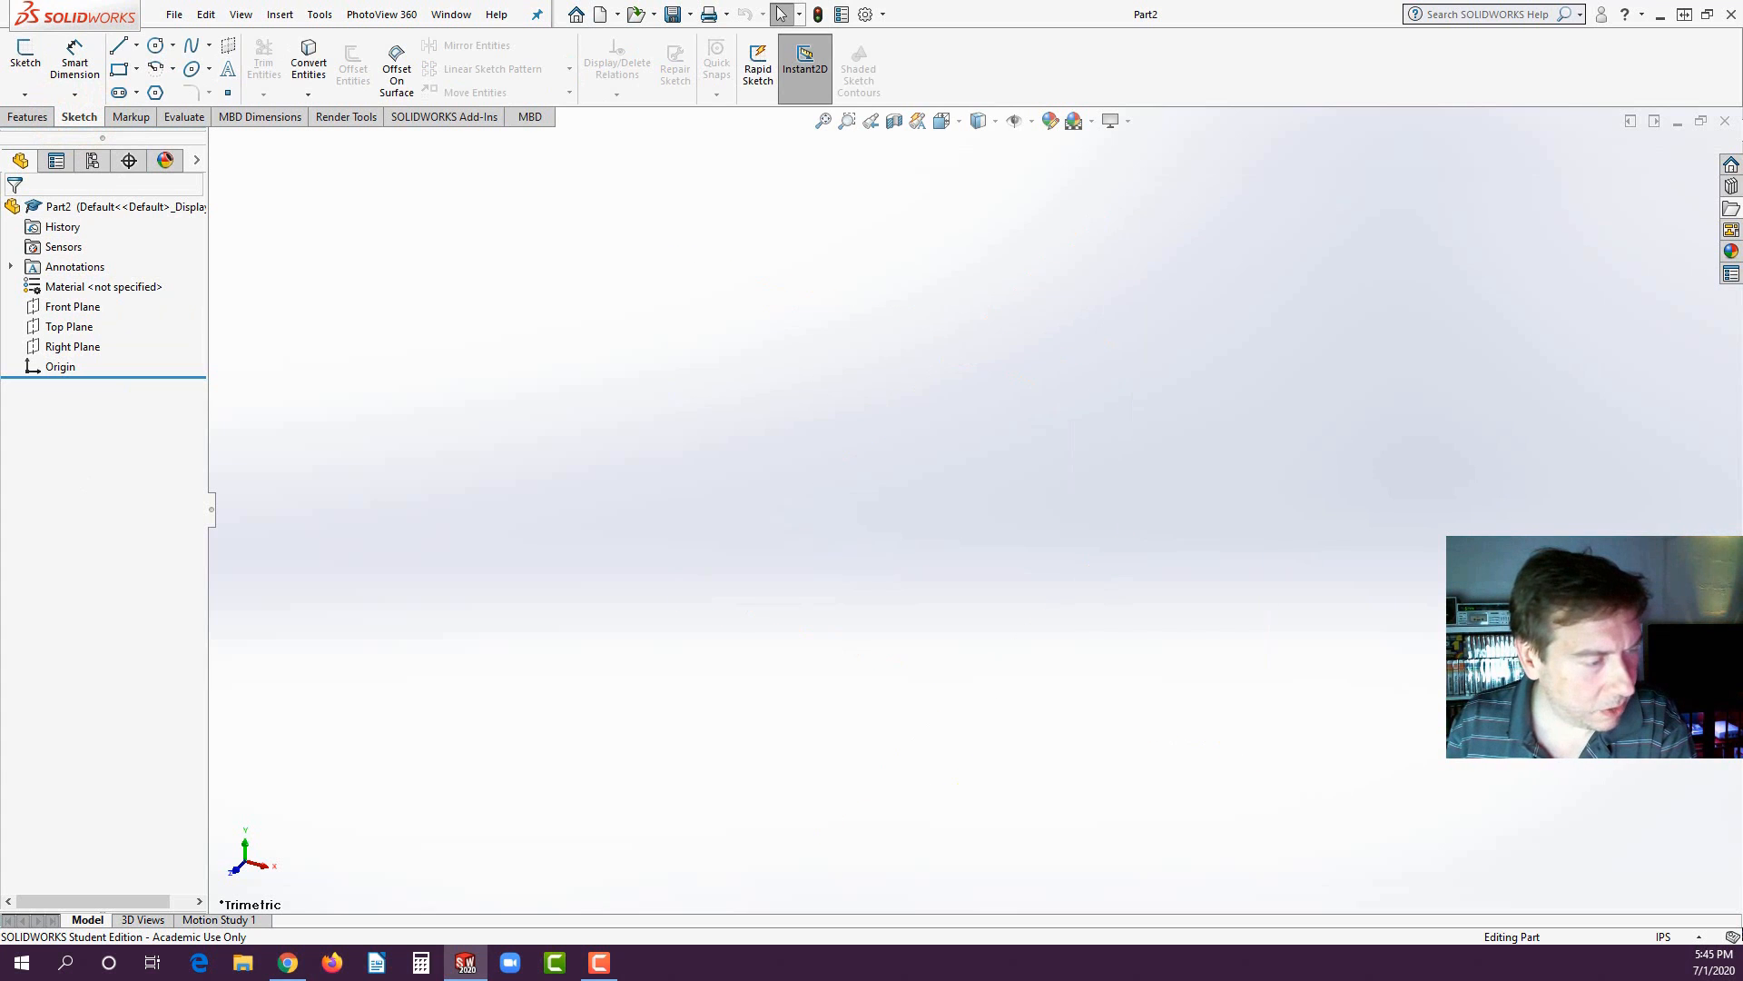
# - Switch back to the training guide in the browser and read the Mouse Buttons section and the Options menu page
pyautogui.hotkey('alt', 'Tab')
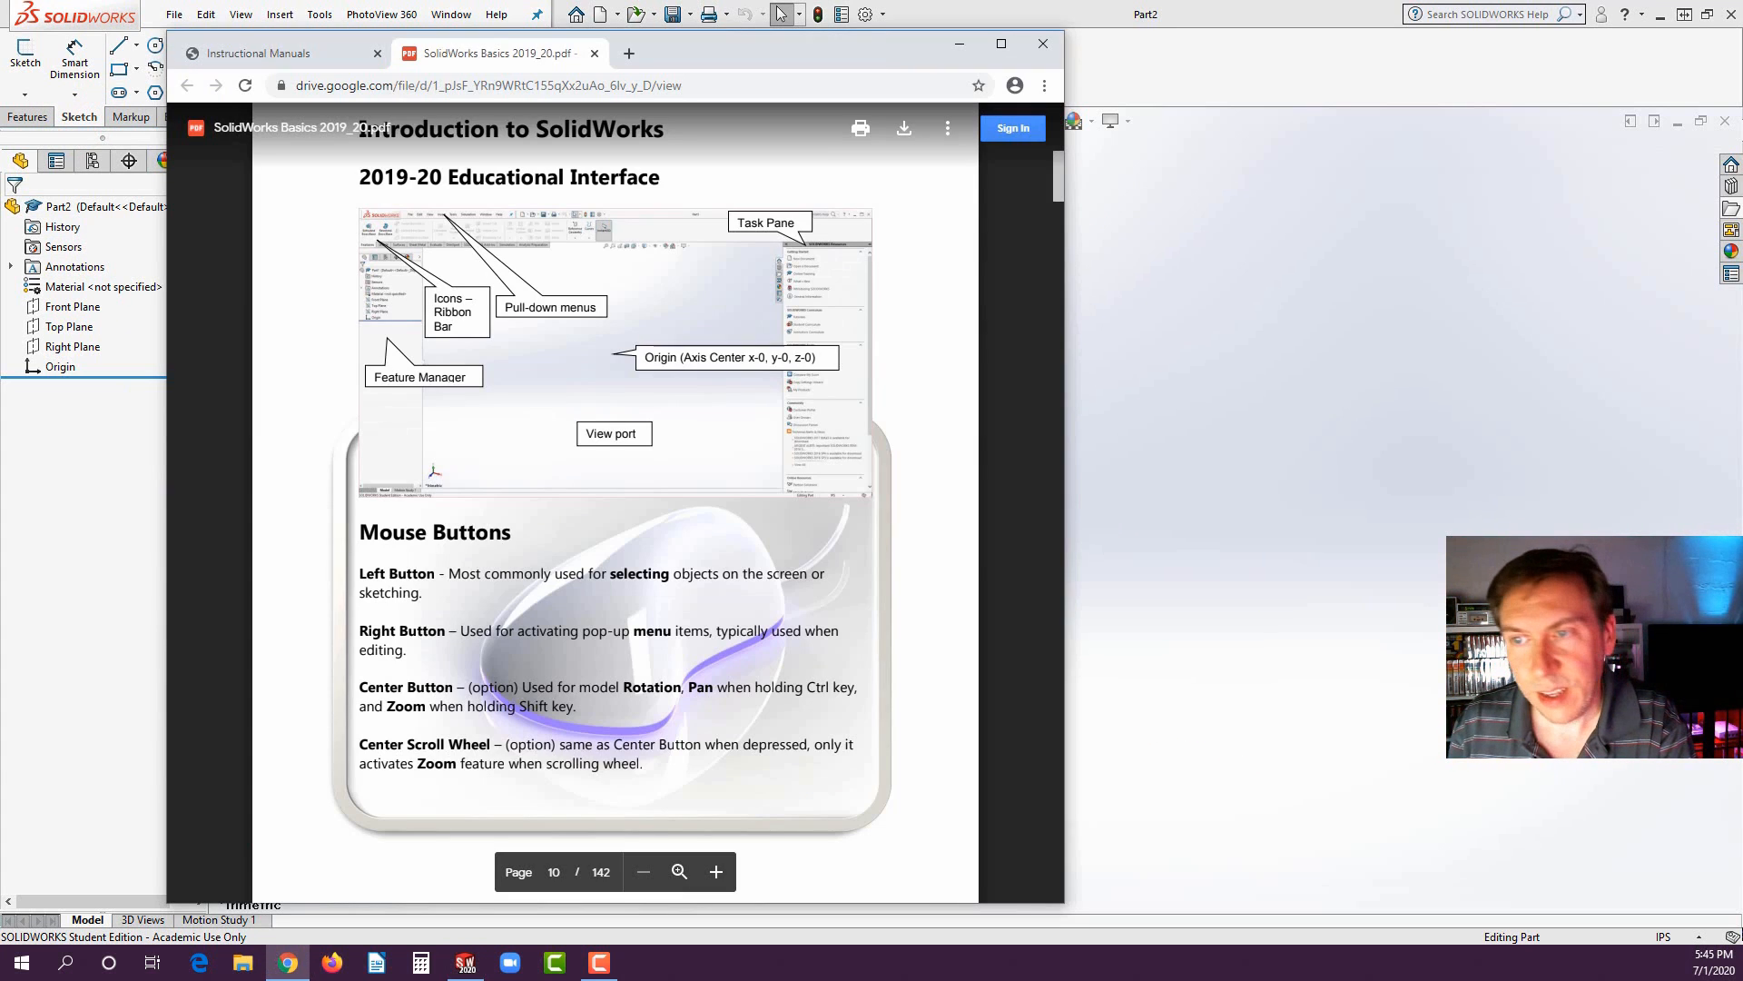
pyautogui.scroll(-2, 538, 532)
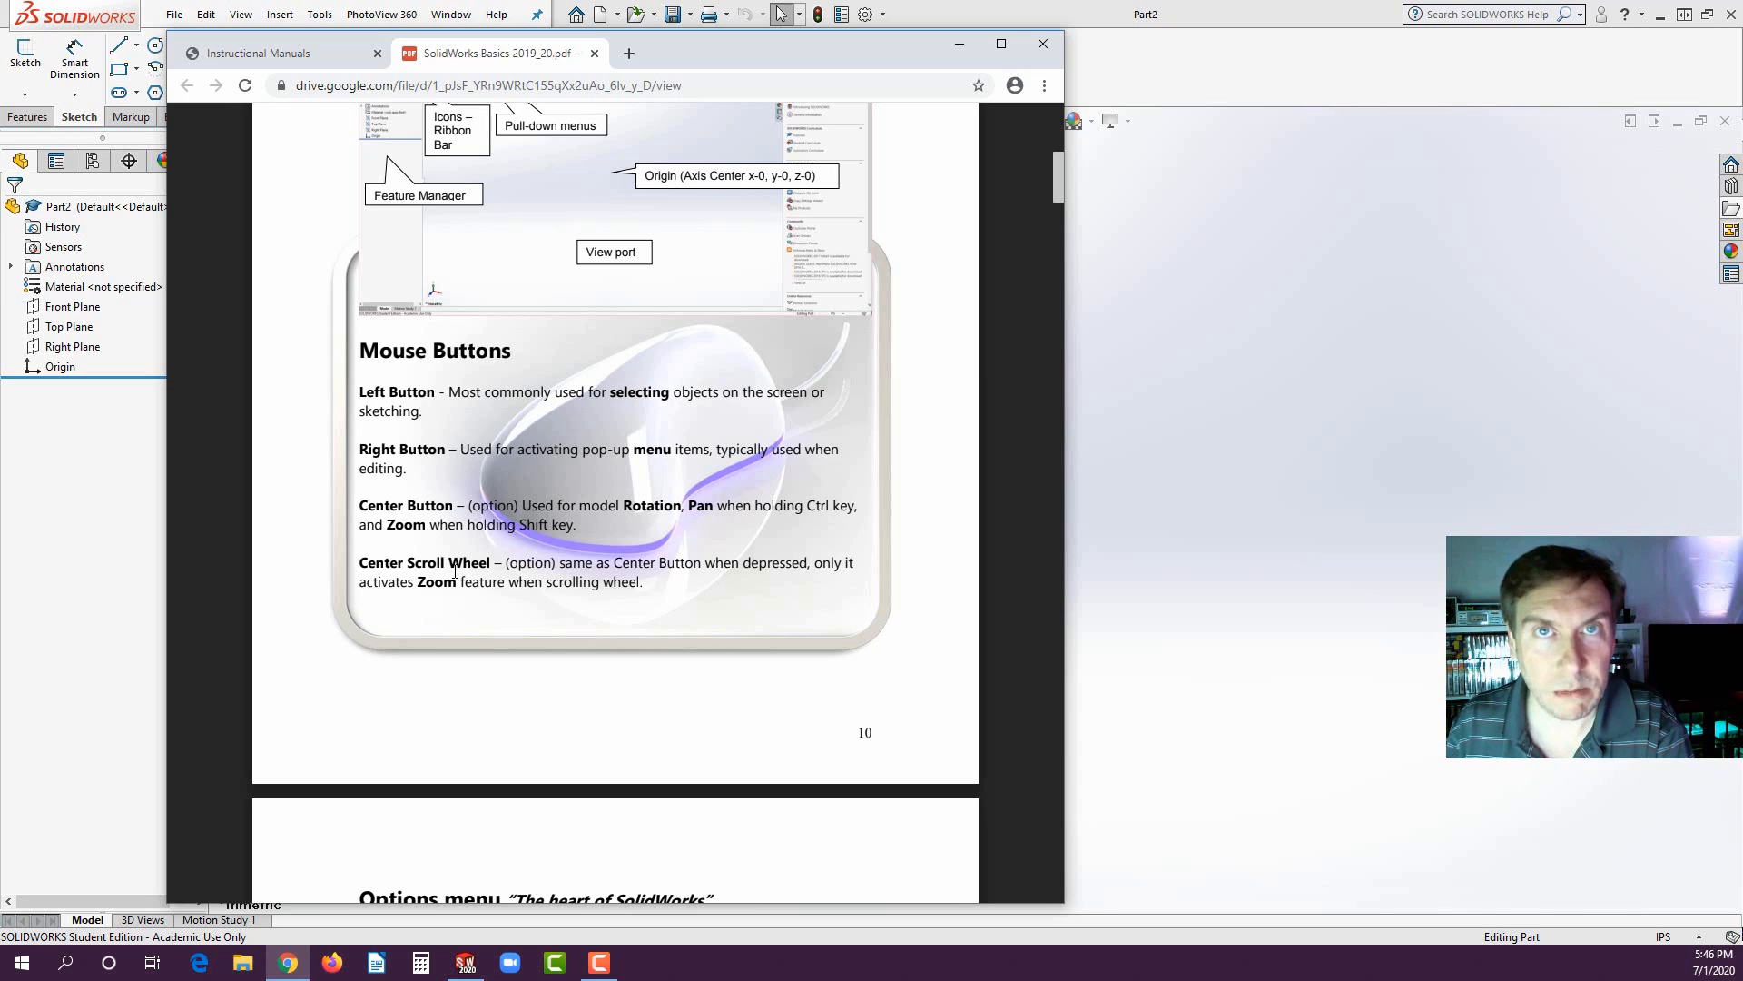
pyautogui.scroll(-8, 338, 488)
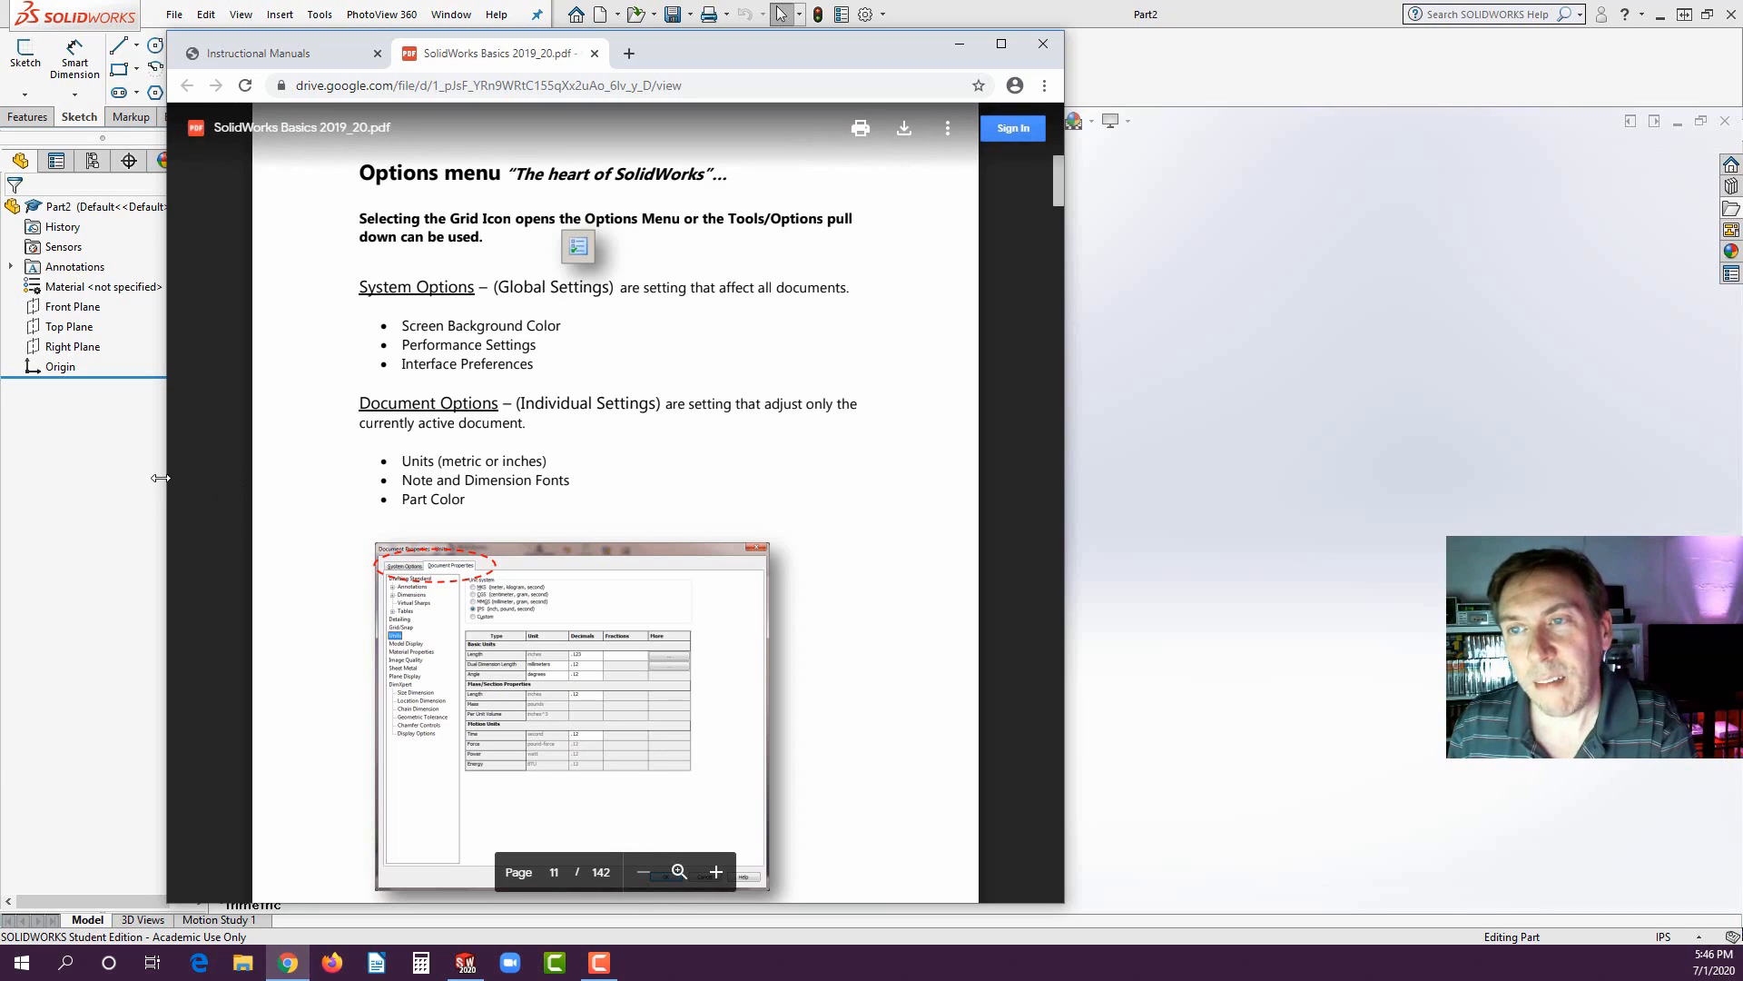
# - Switch to SOLIDWORKS, open the System Options dialog and move it closer to the feature tree
pyautogui.click(105, 511)
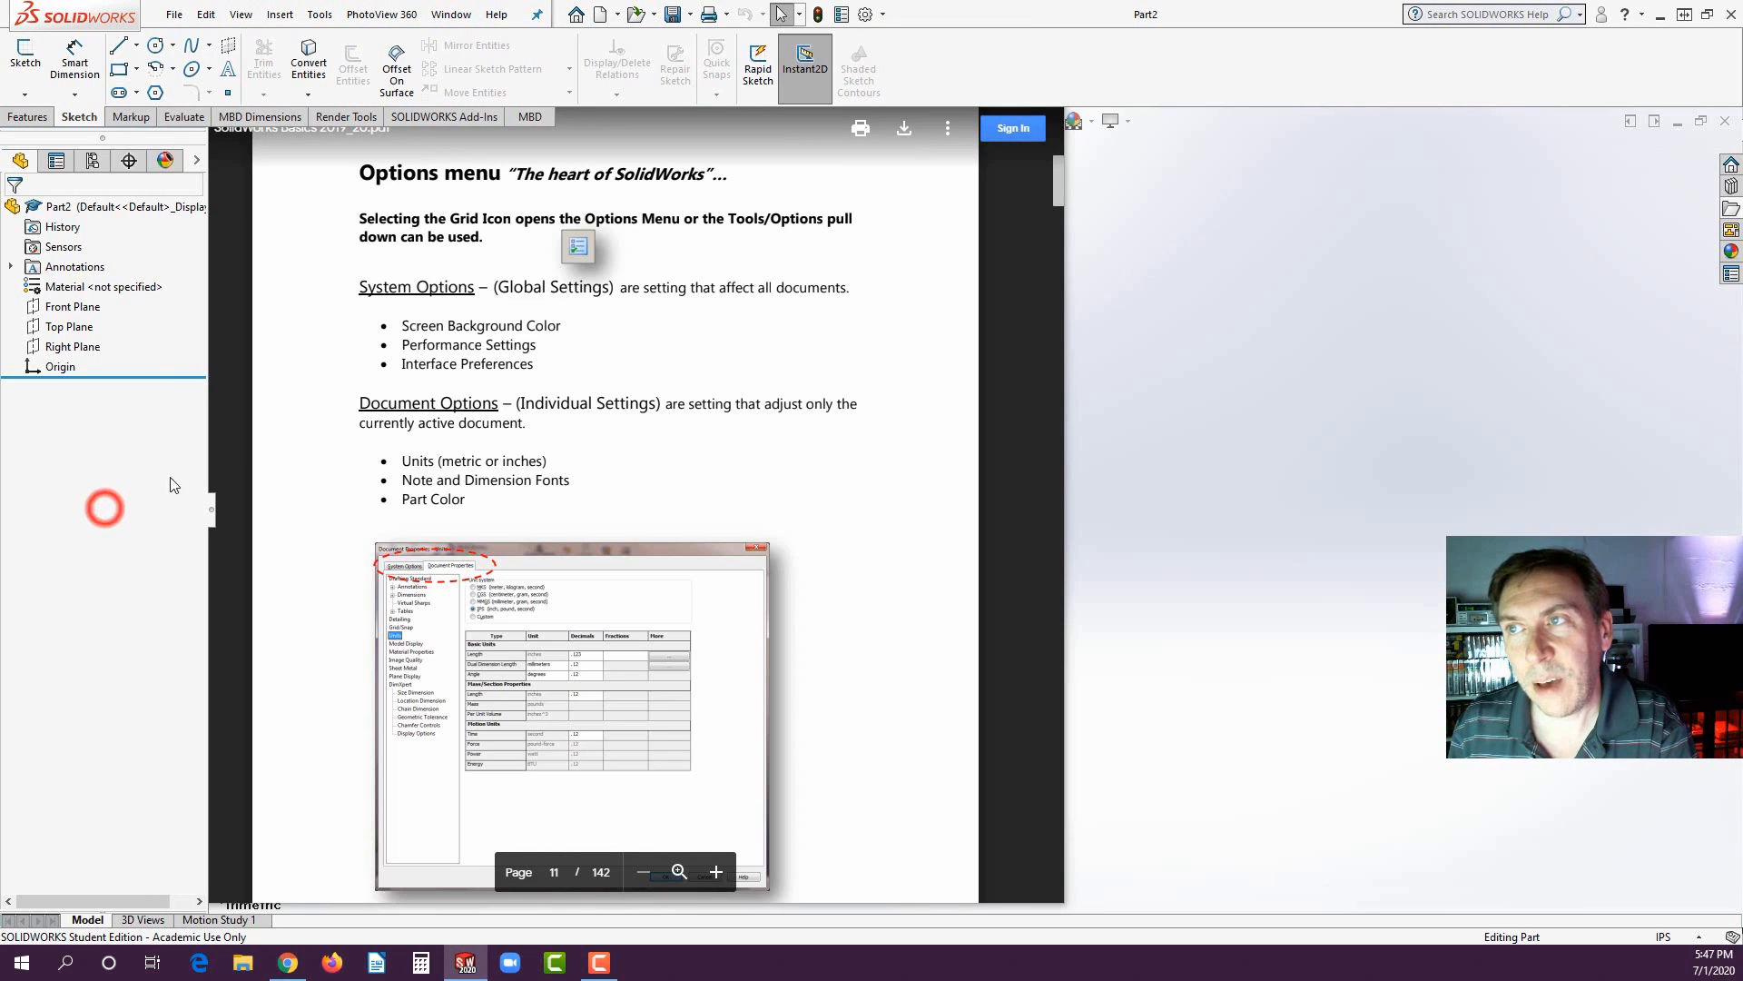
pyautogui.click(864, 17)
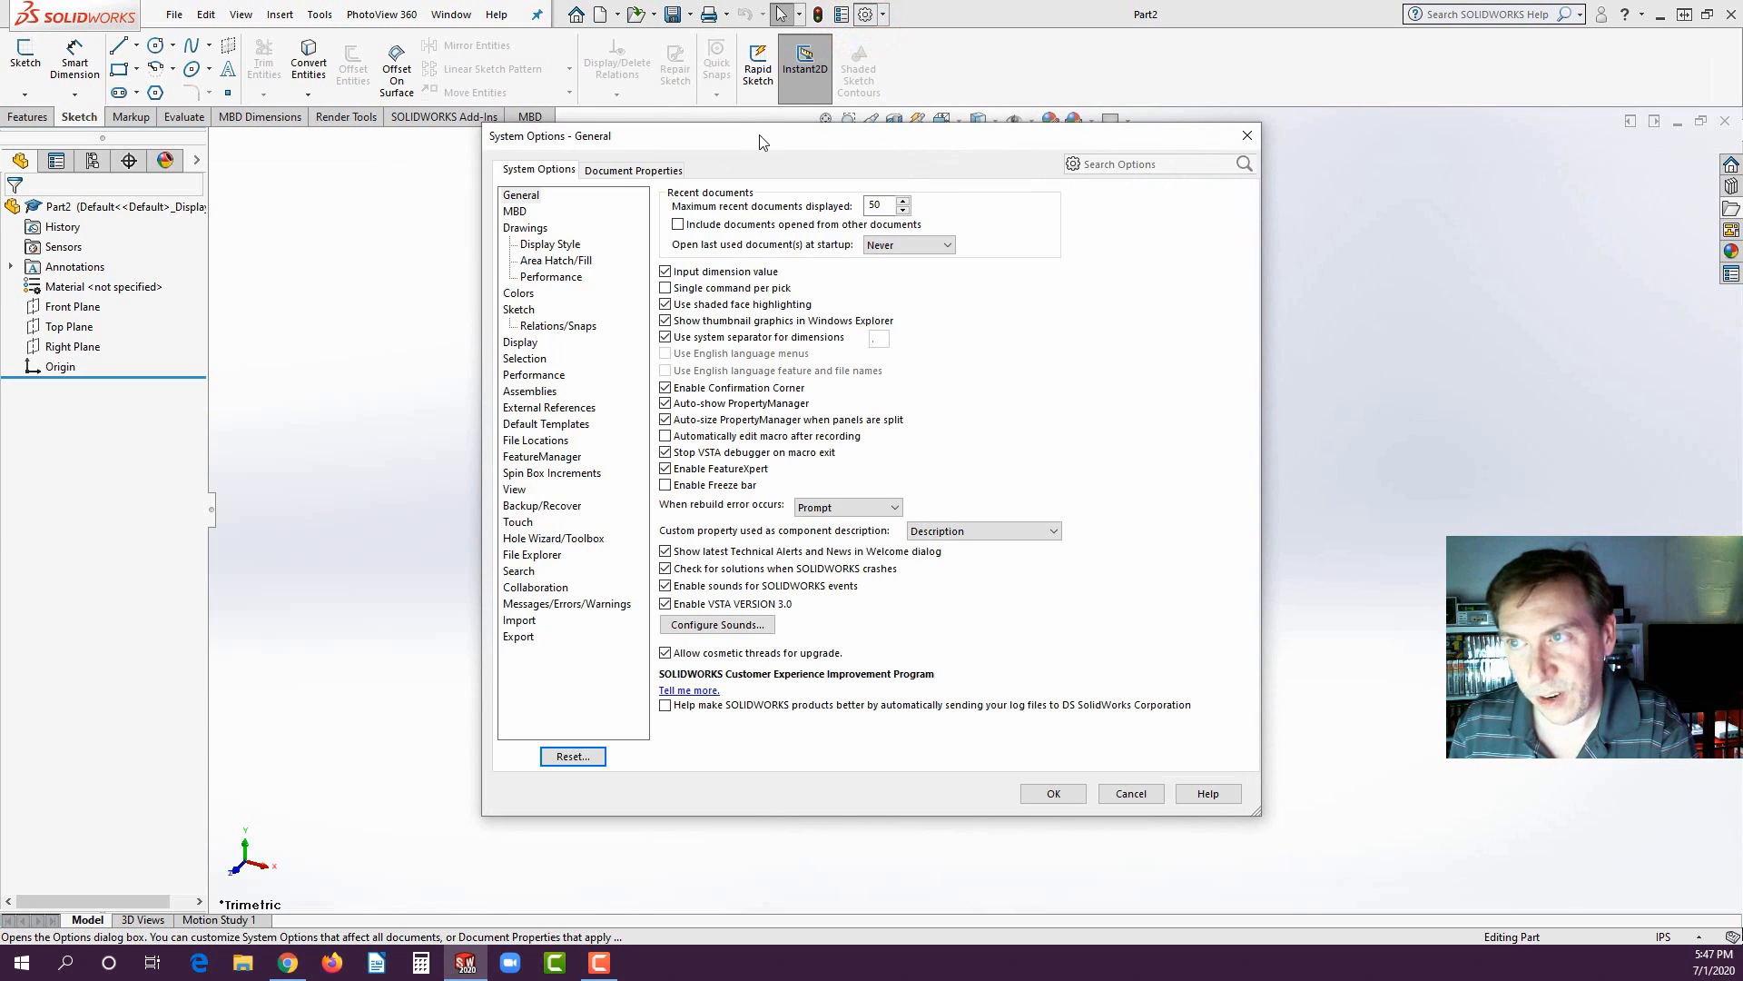
pyautogui.moveTo(760, 135); pyautogui.dragTo(554, 177)
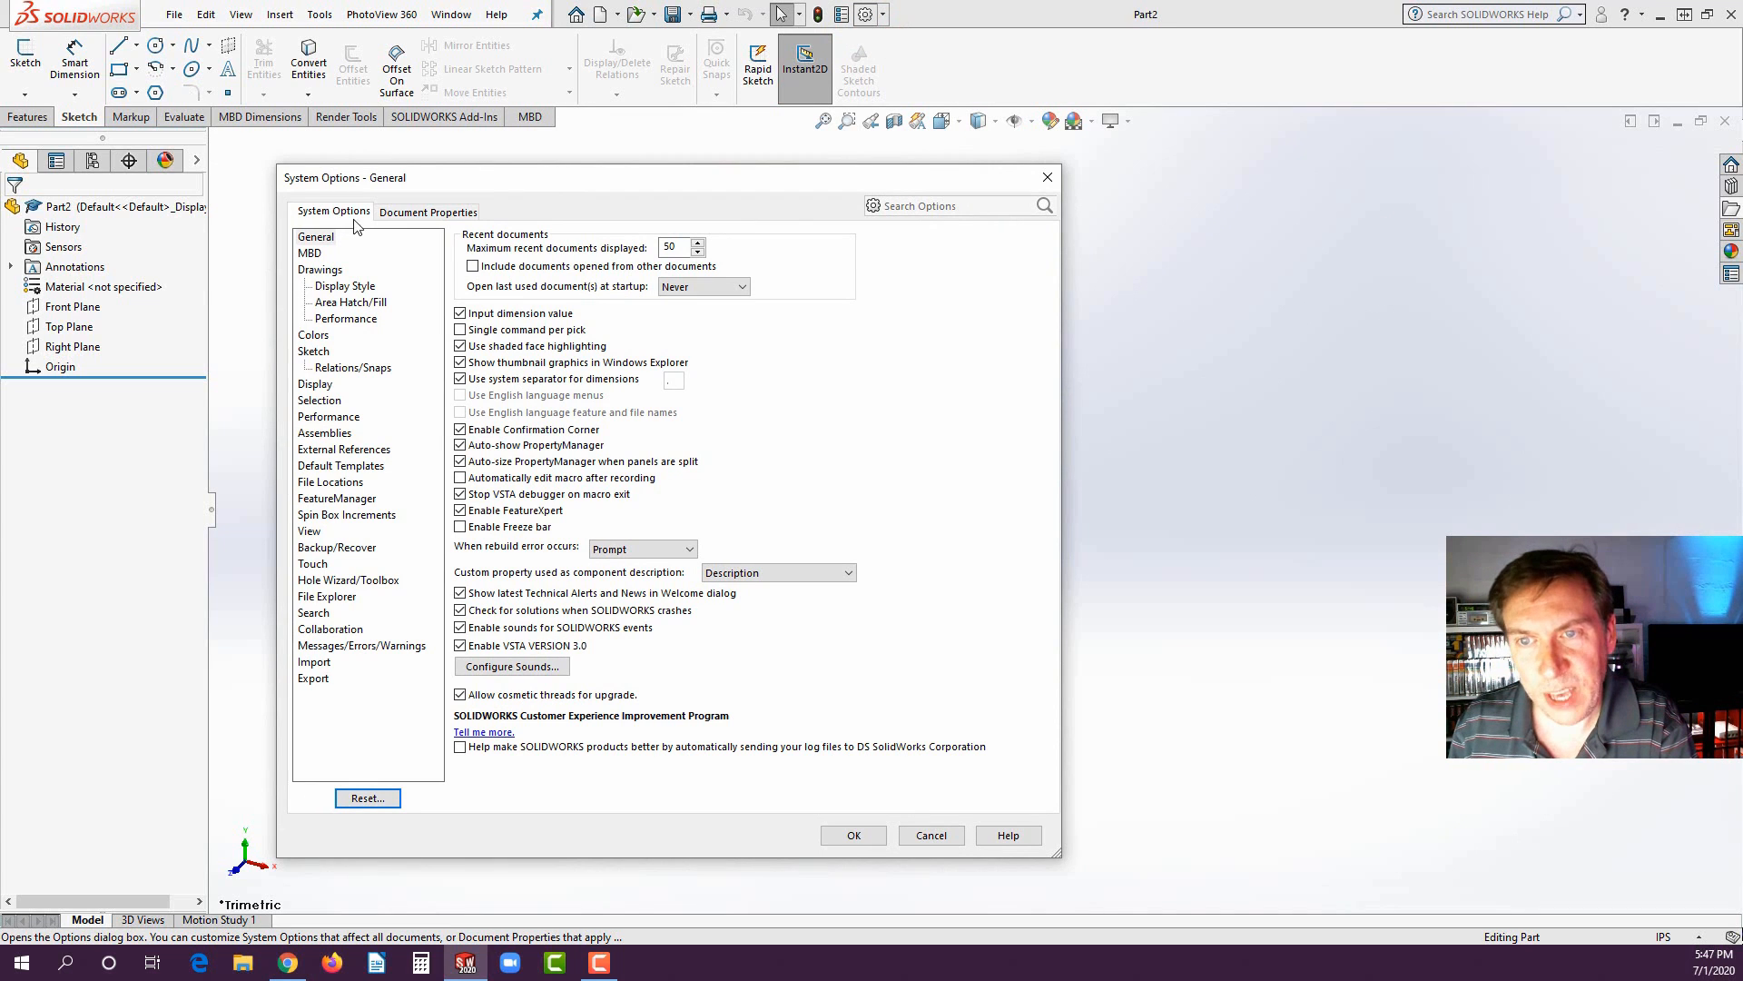
# - Show the document properties and view the available overall drafting standards, keeping ANSI selected
pyautogui.click(405, 212)
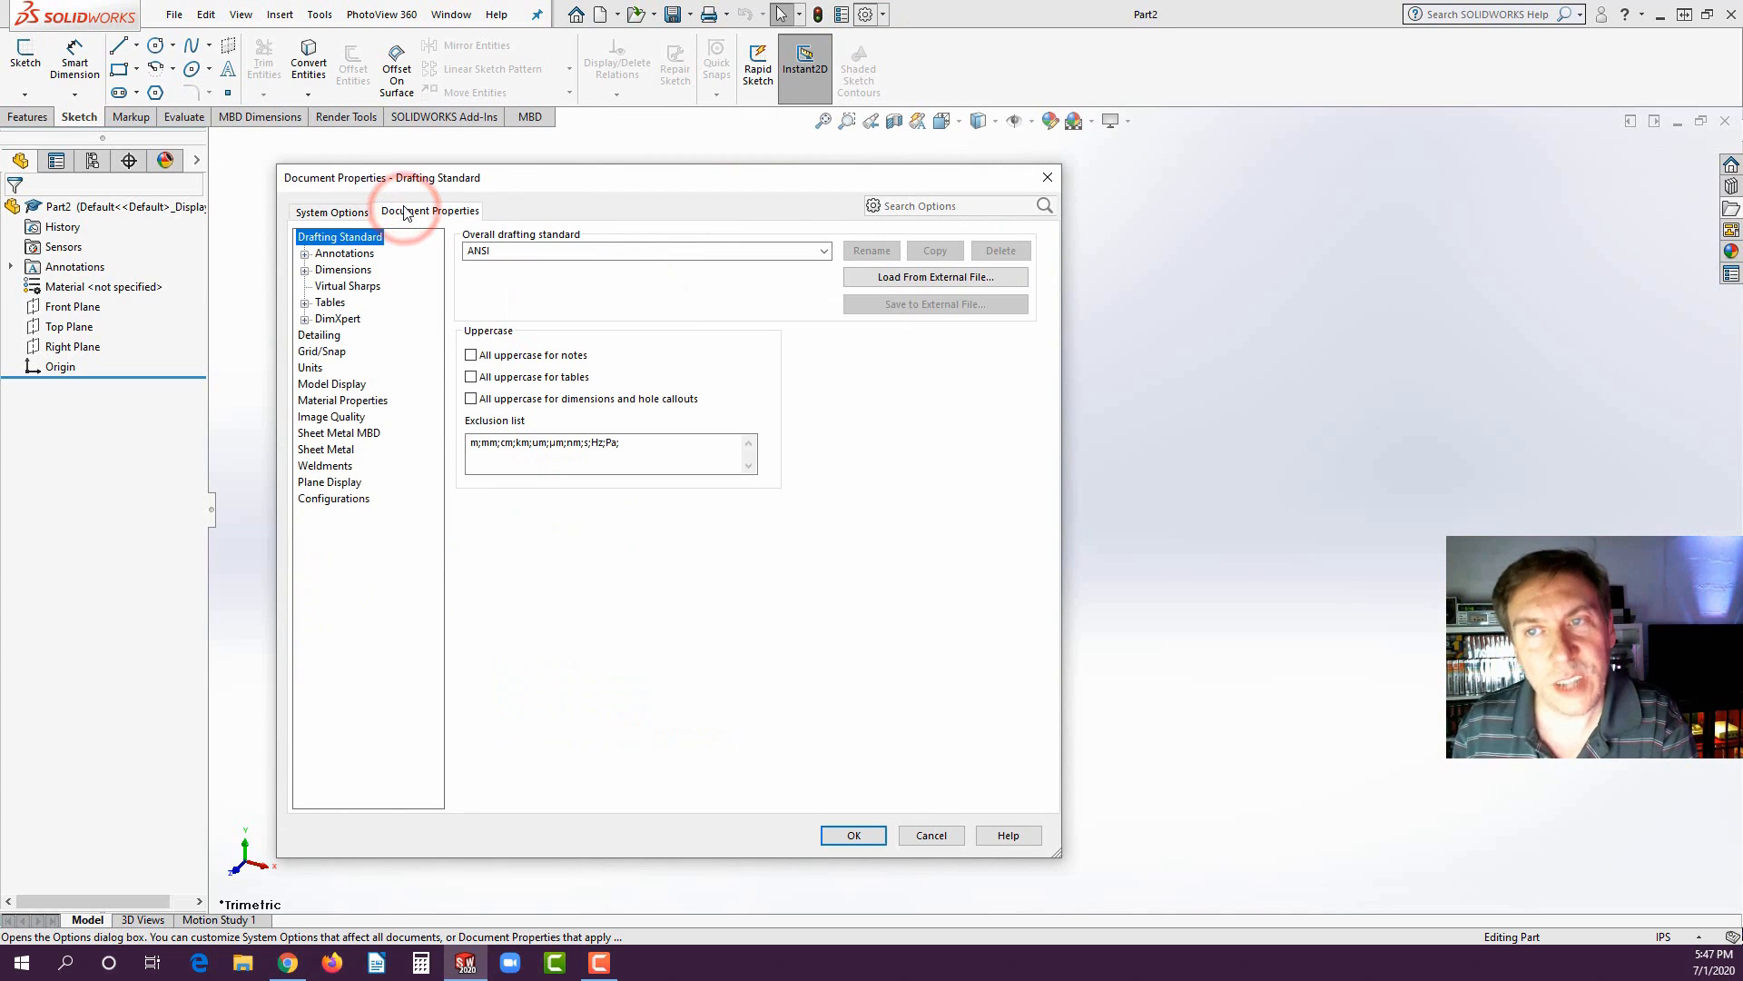
pyautogui.click(822, 252)
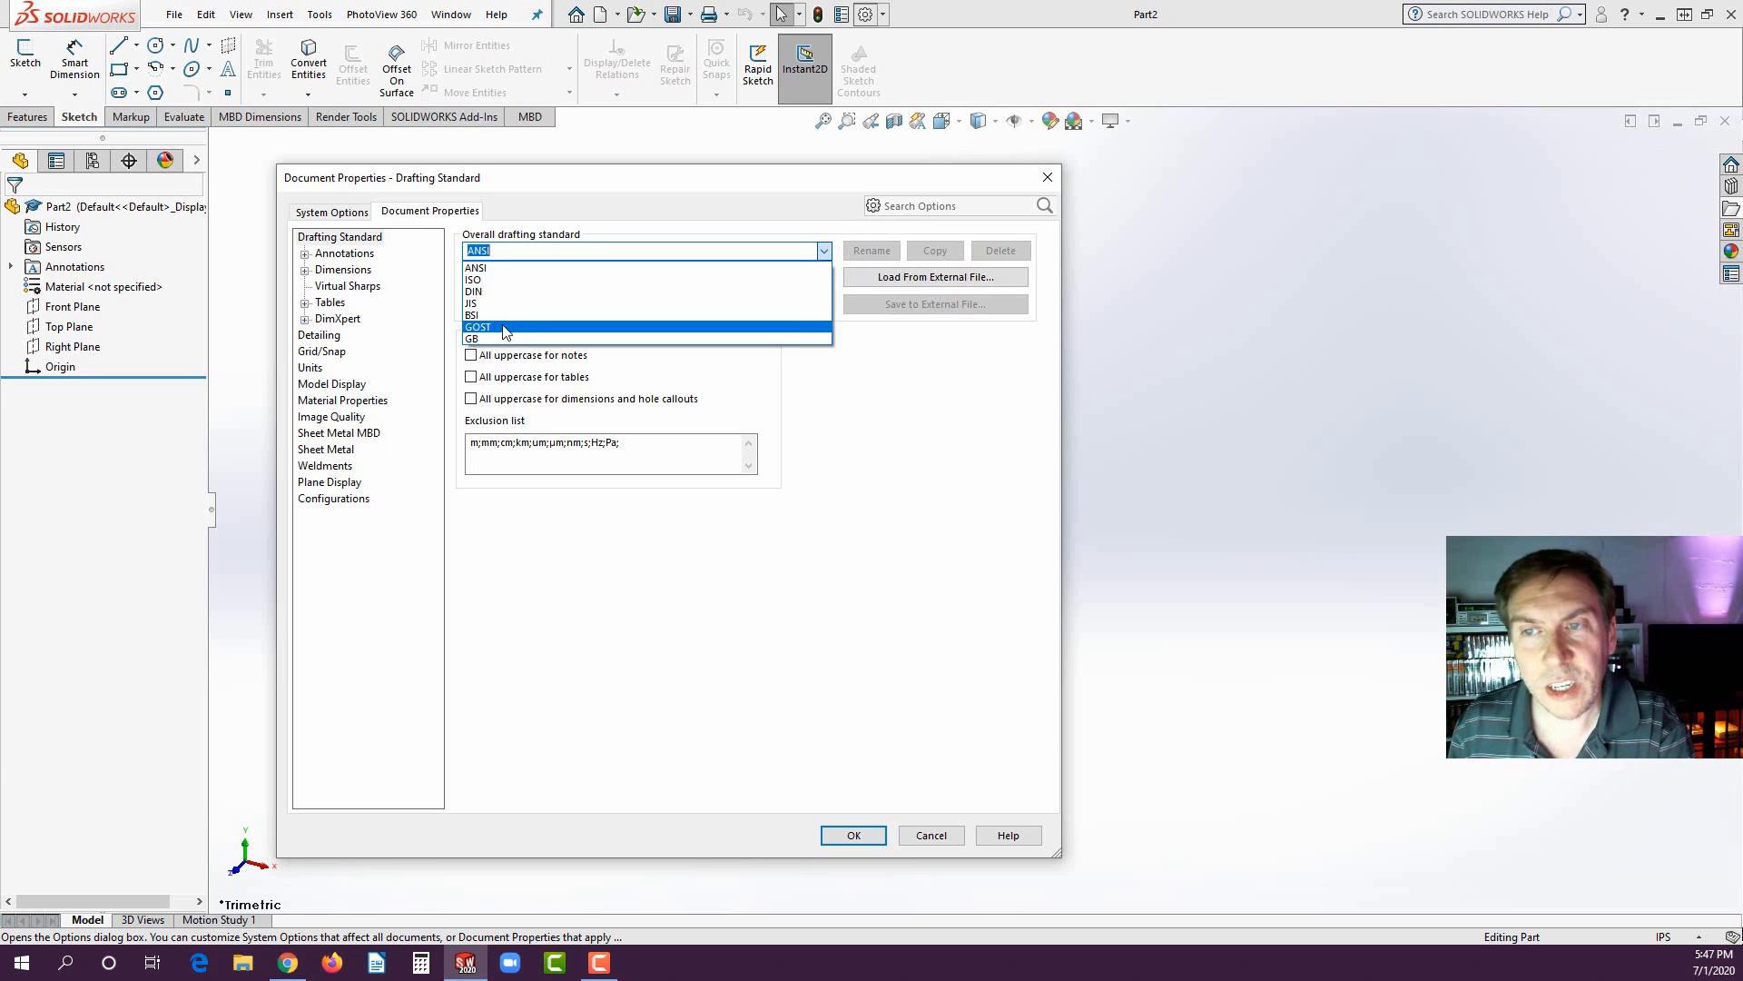
pyautogui.click(827, 252)
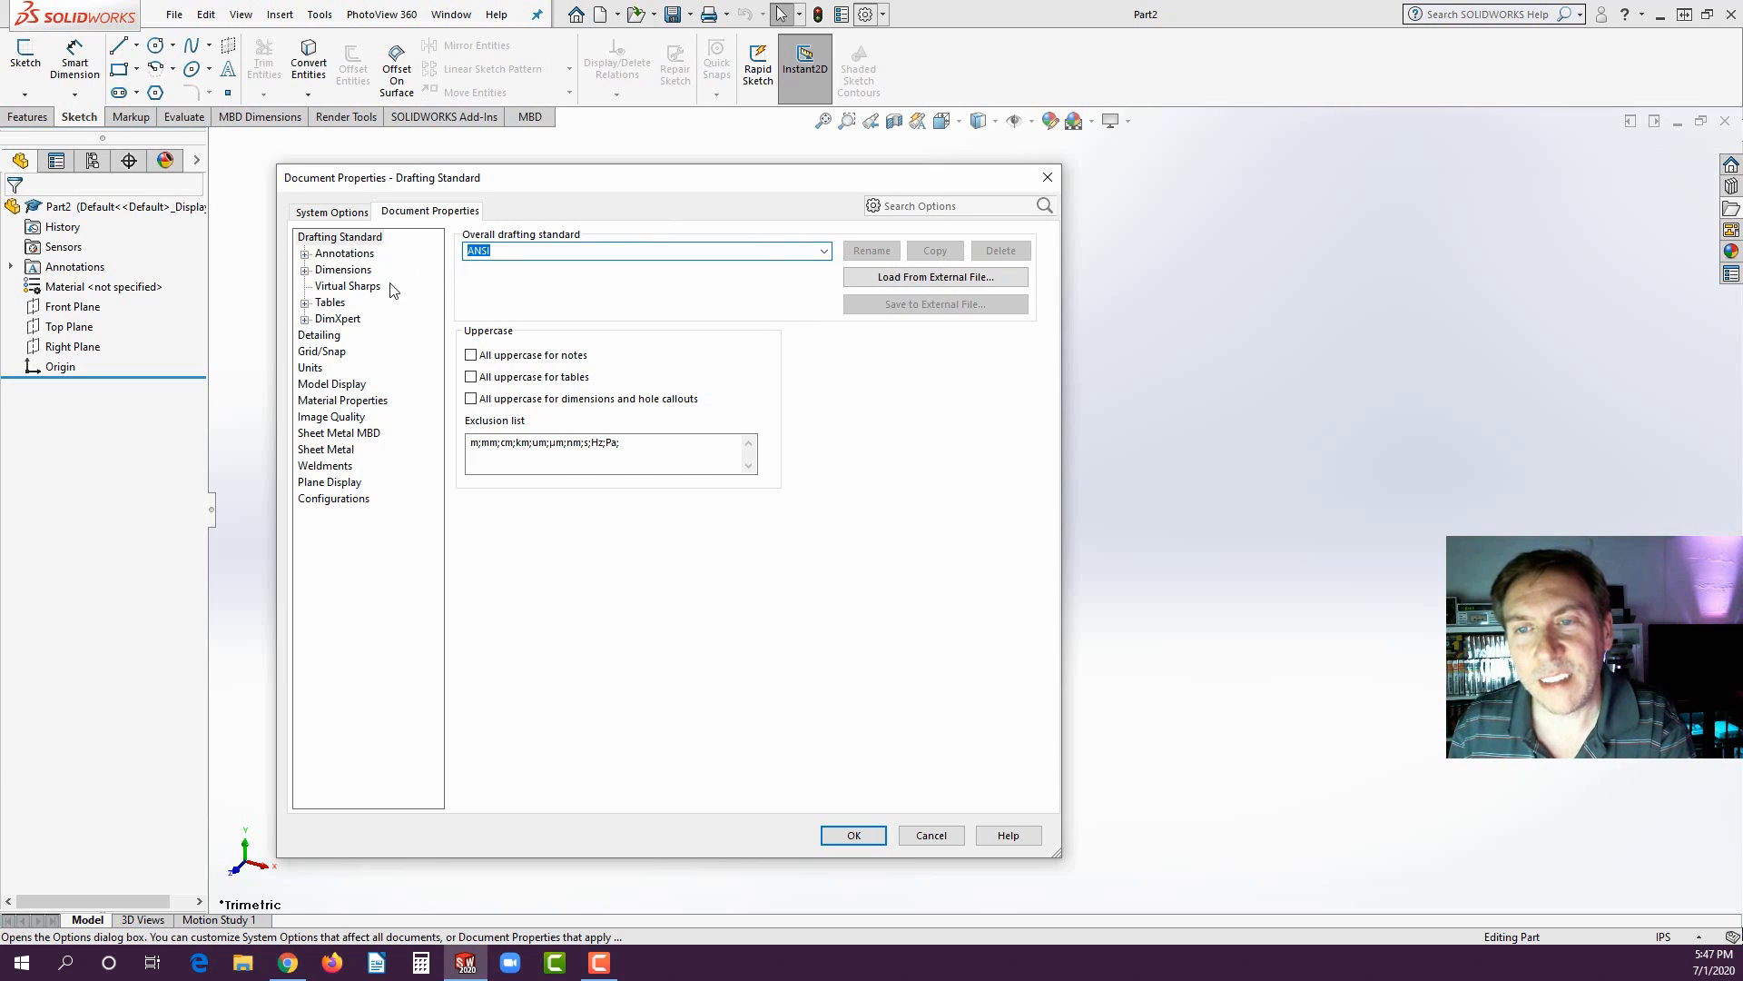
# - Set the document's basic length units to three decimal places (.123) and accept the options
pyautogui.click(310, 368)
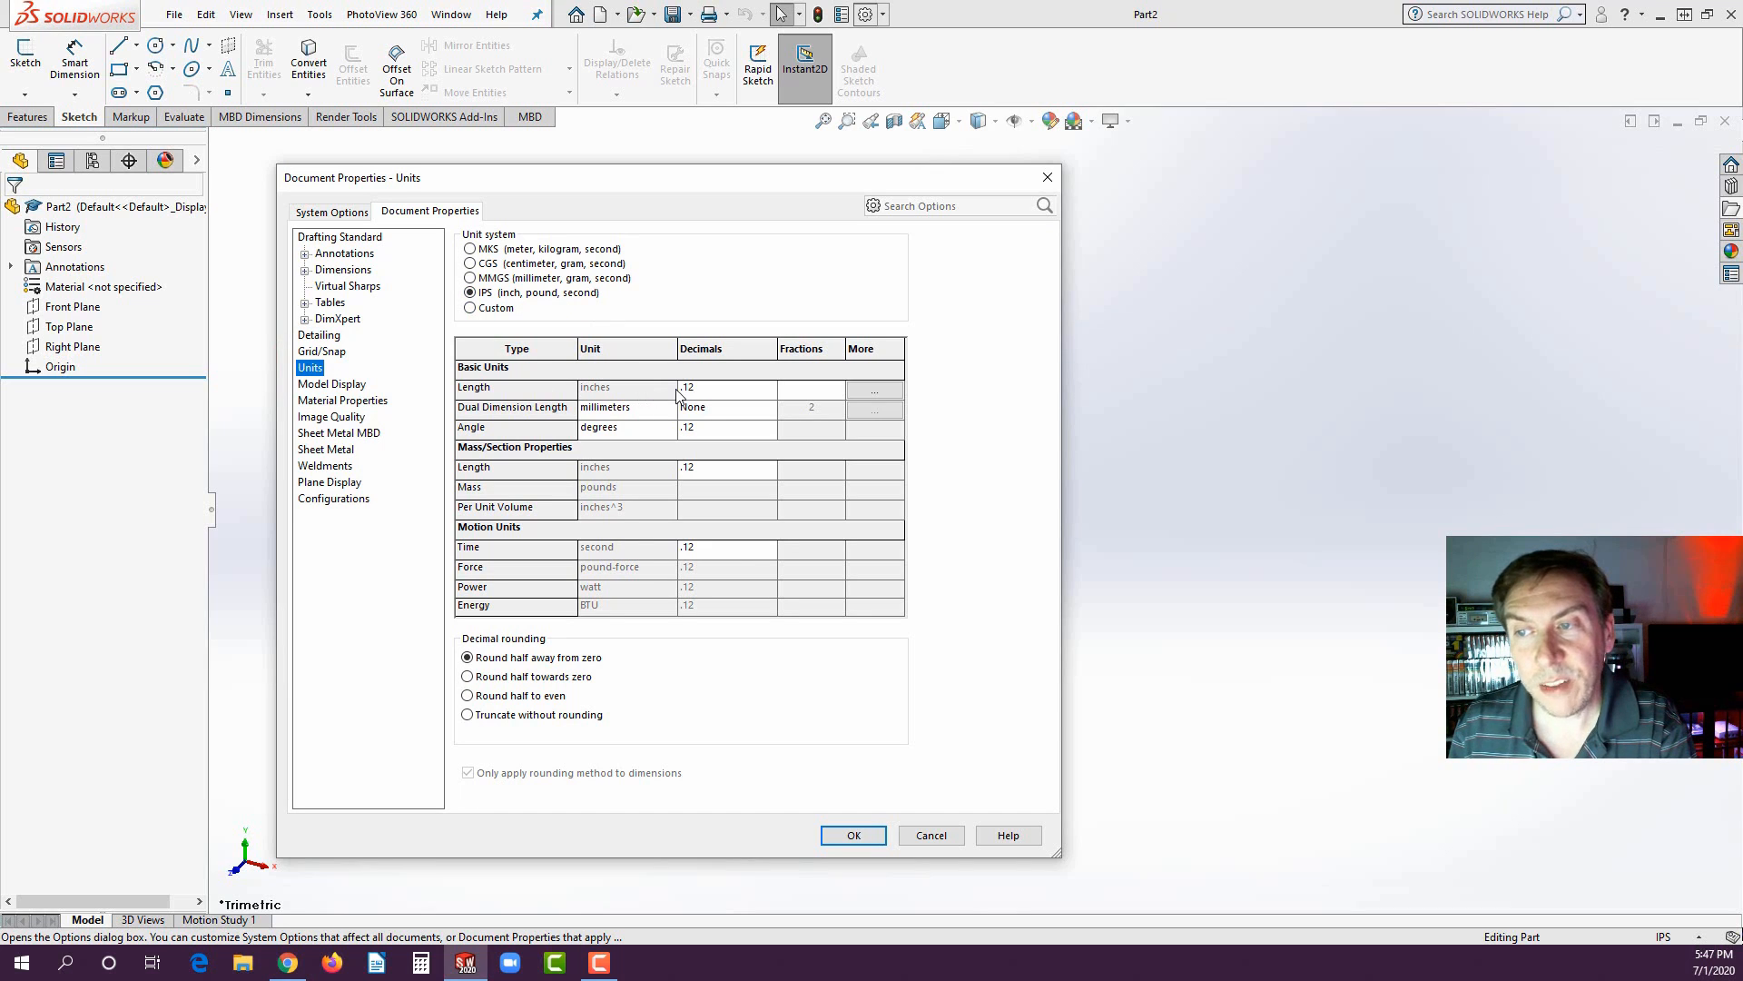
pyautogui.click(708, 388)
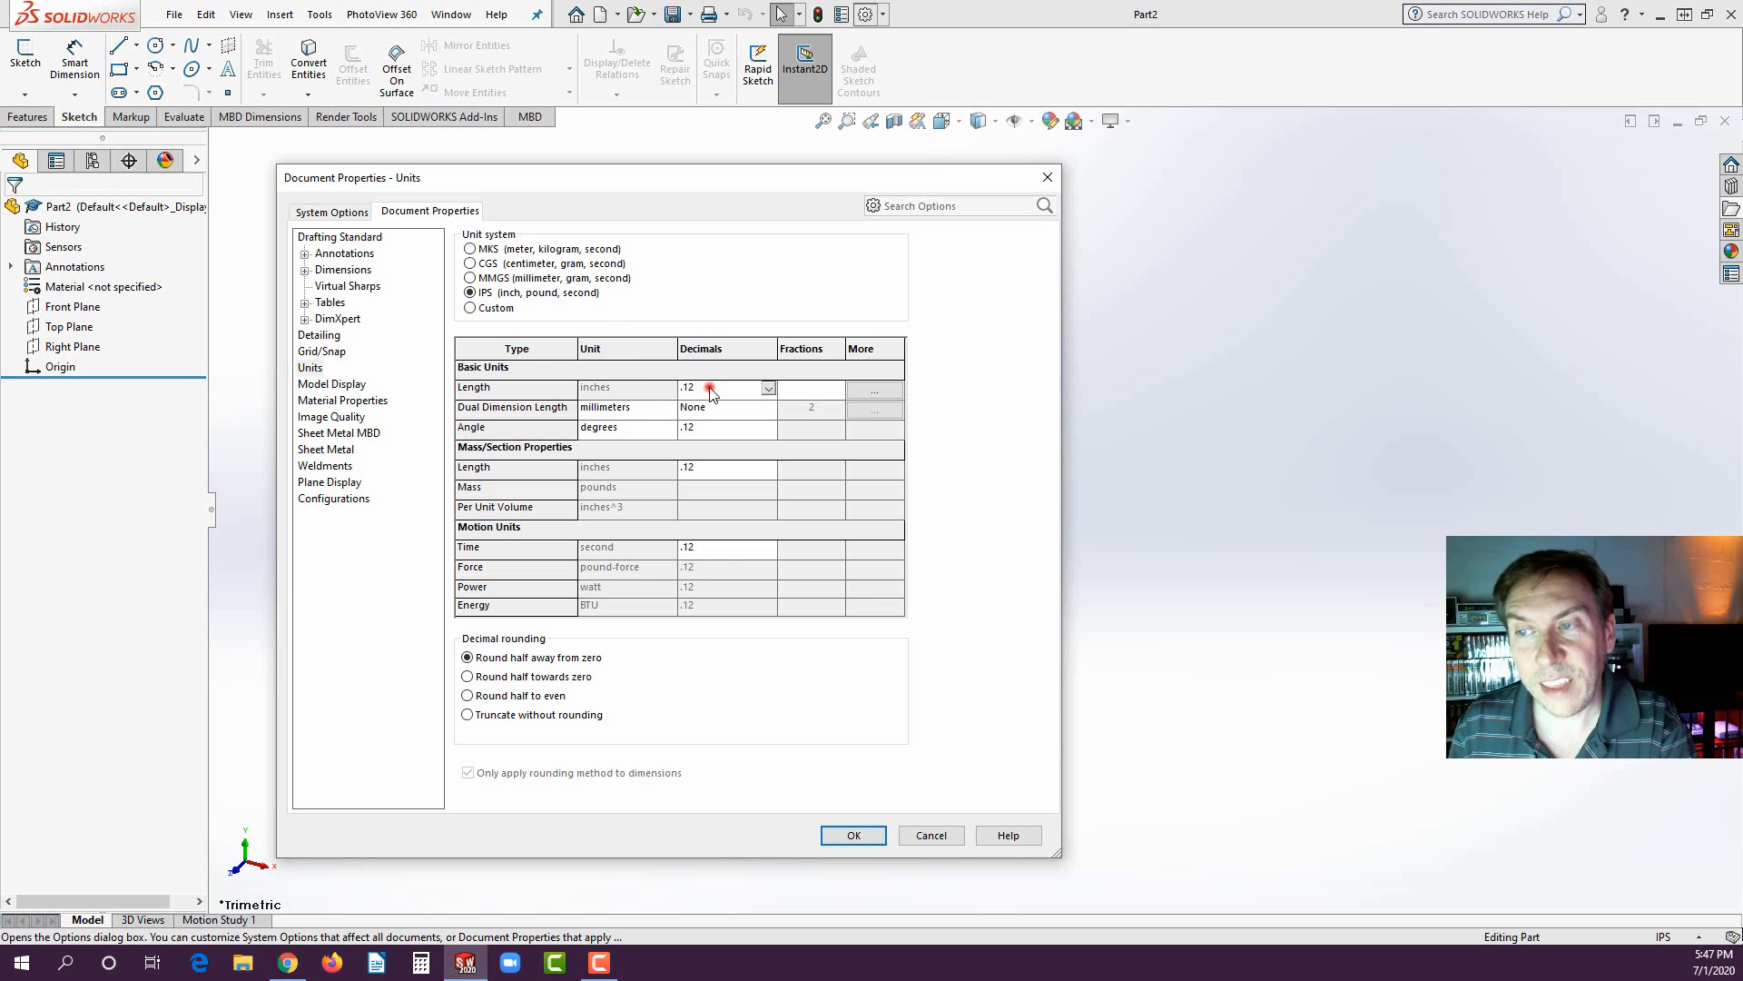
pyautogui.click(768, 389)
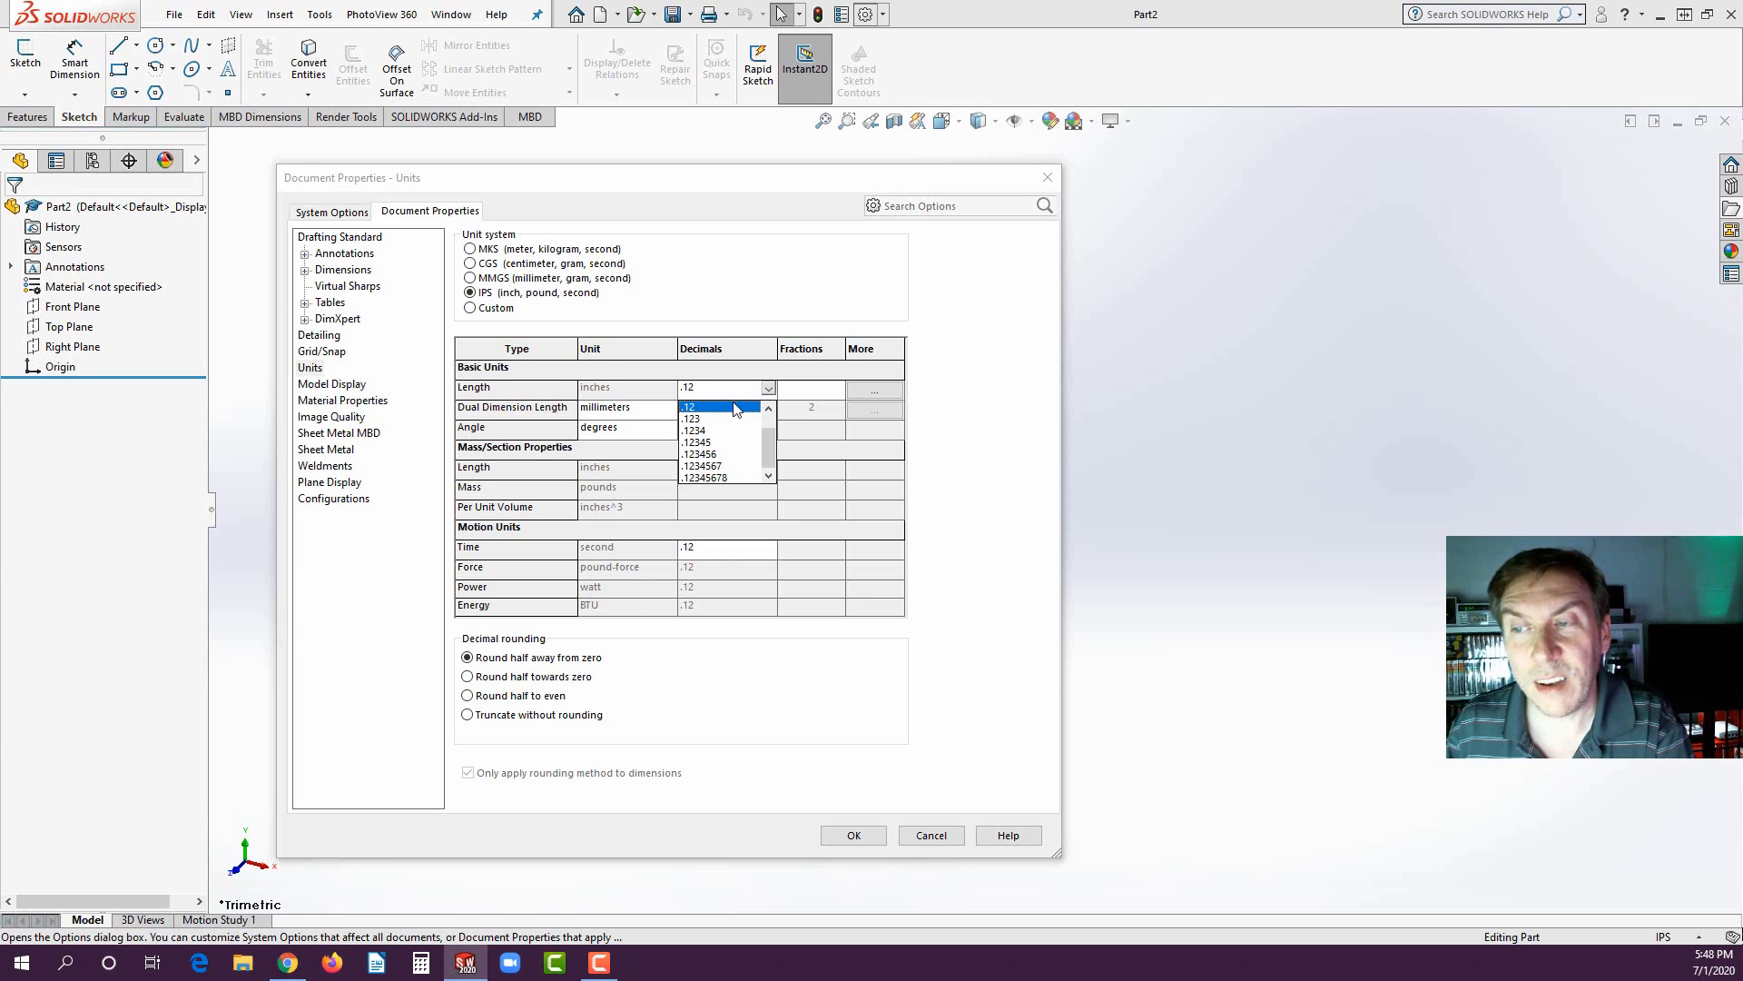
pyautogui.click(702, 418)
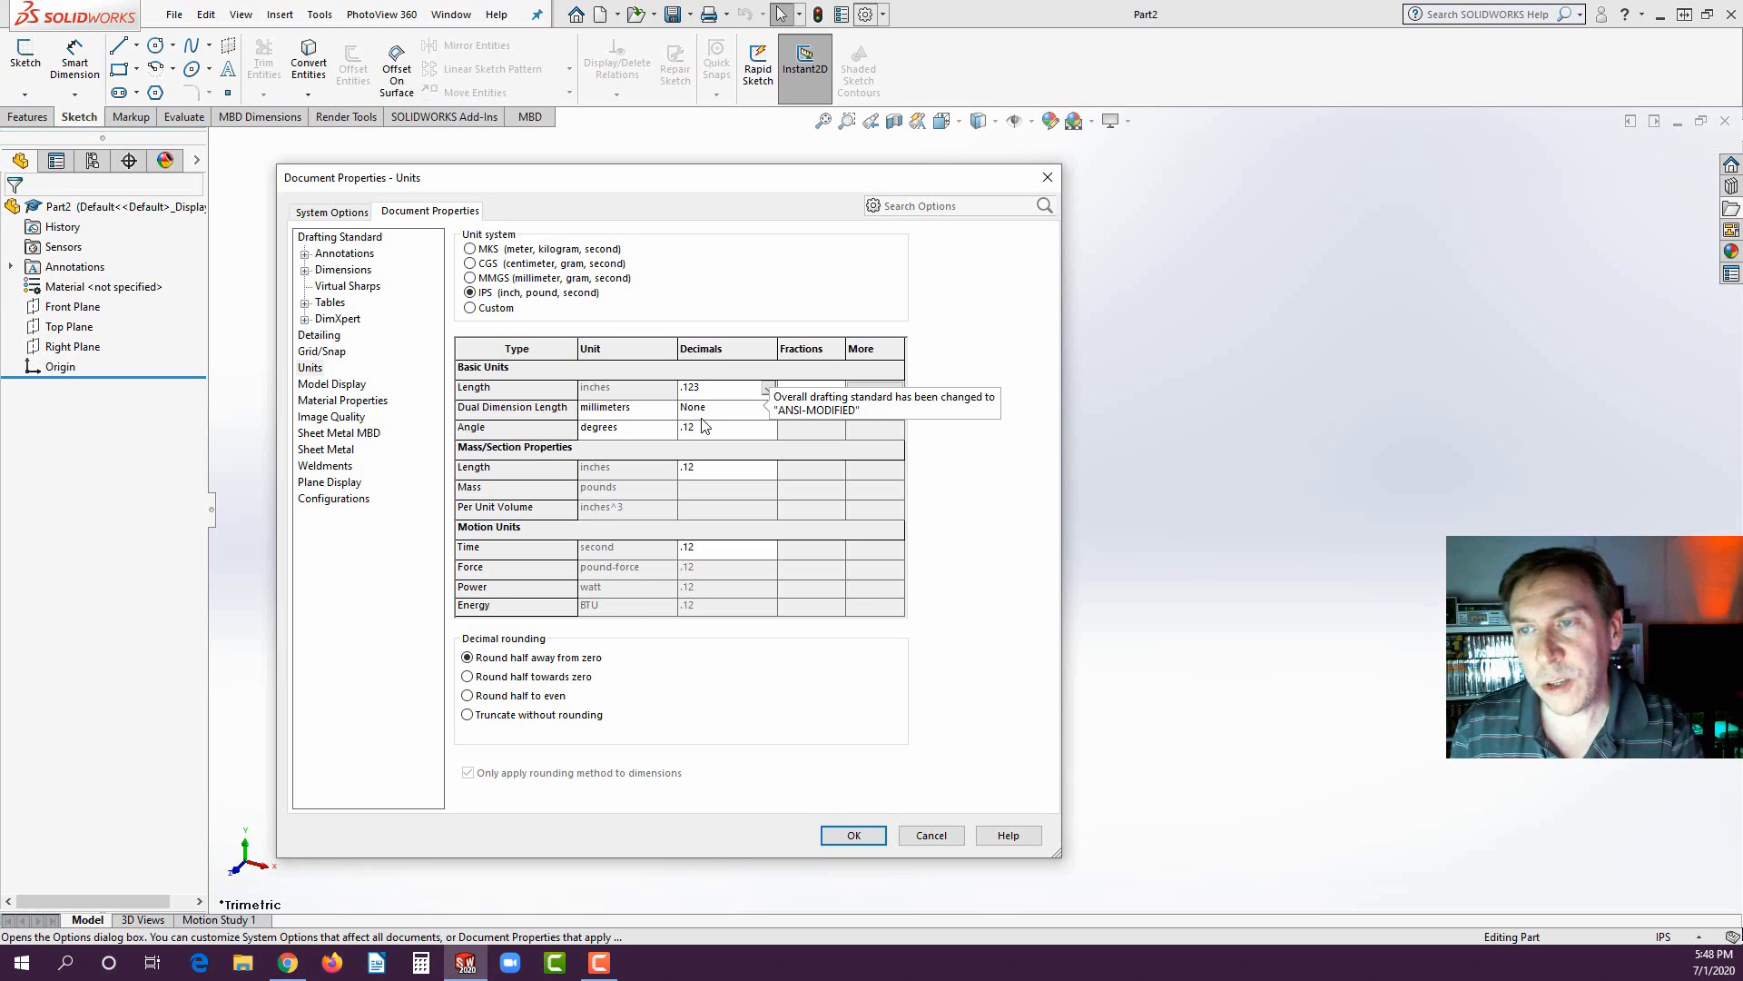
pyautogui.click(854, 836)
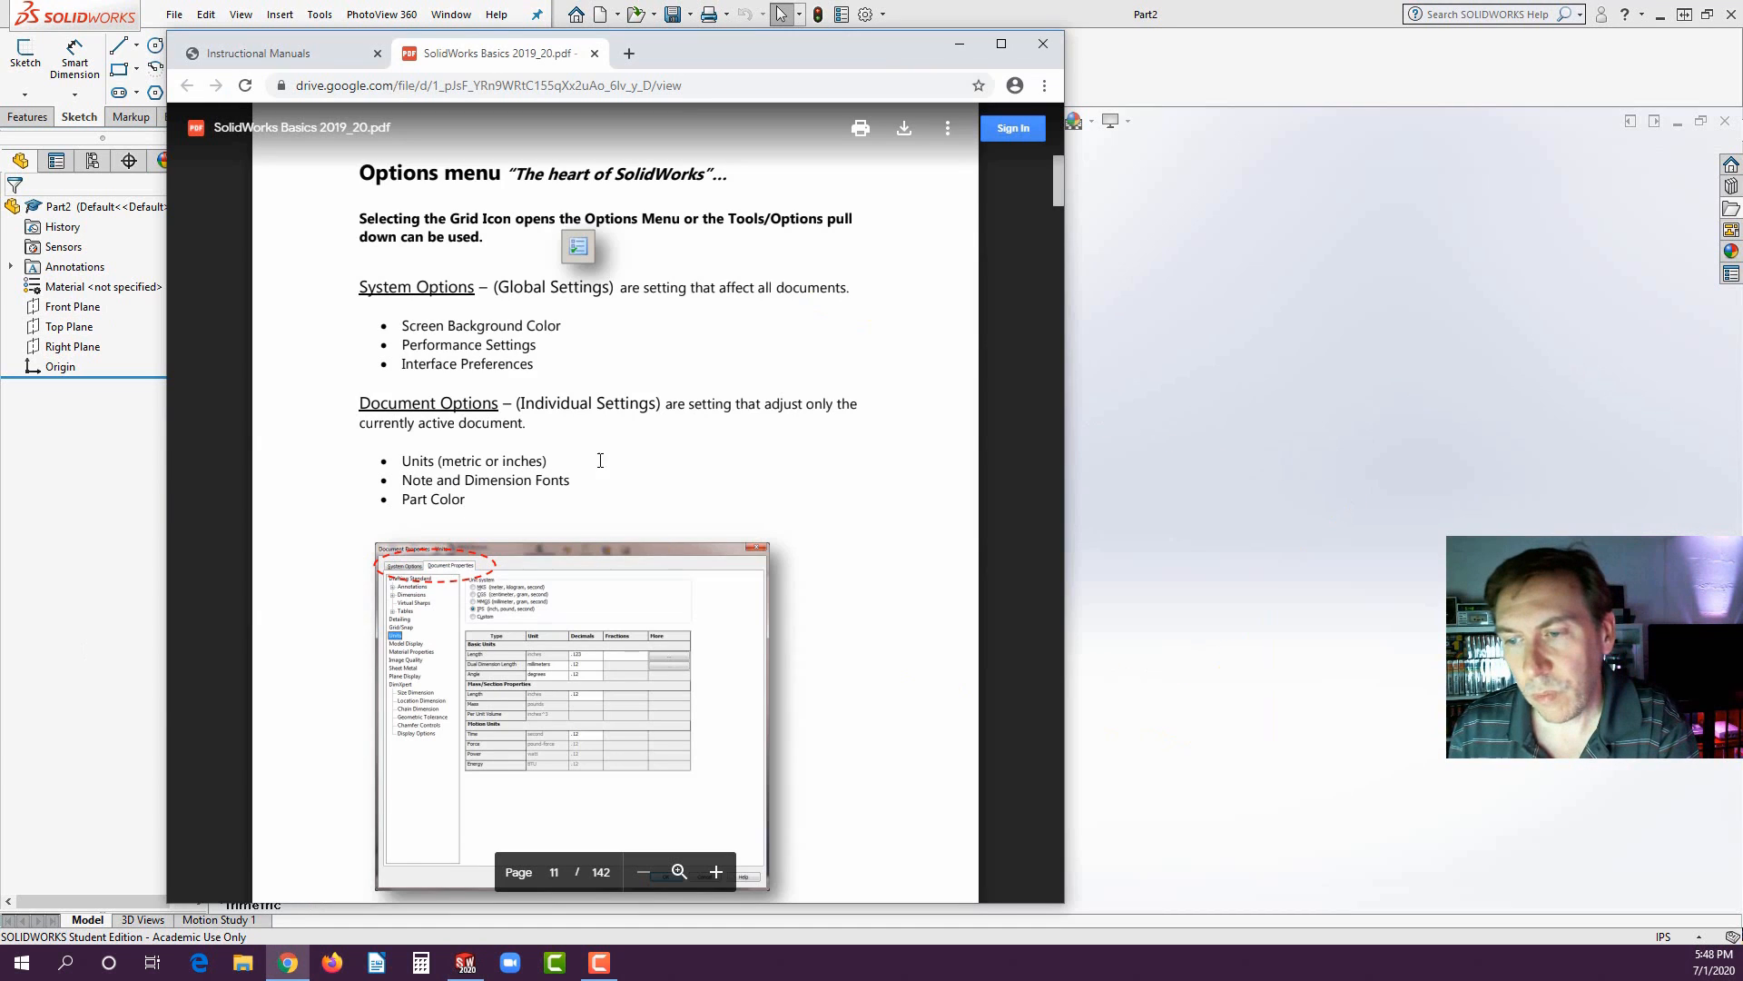
# - Read the training guide's Sketching pages on sketch tools, where to start a sketch and the three planes, and return to SOLIDWORKS
pyautogui.scroll(-12, 600, 460)
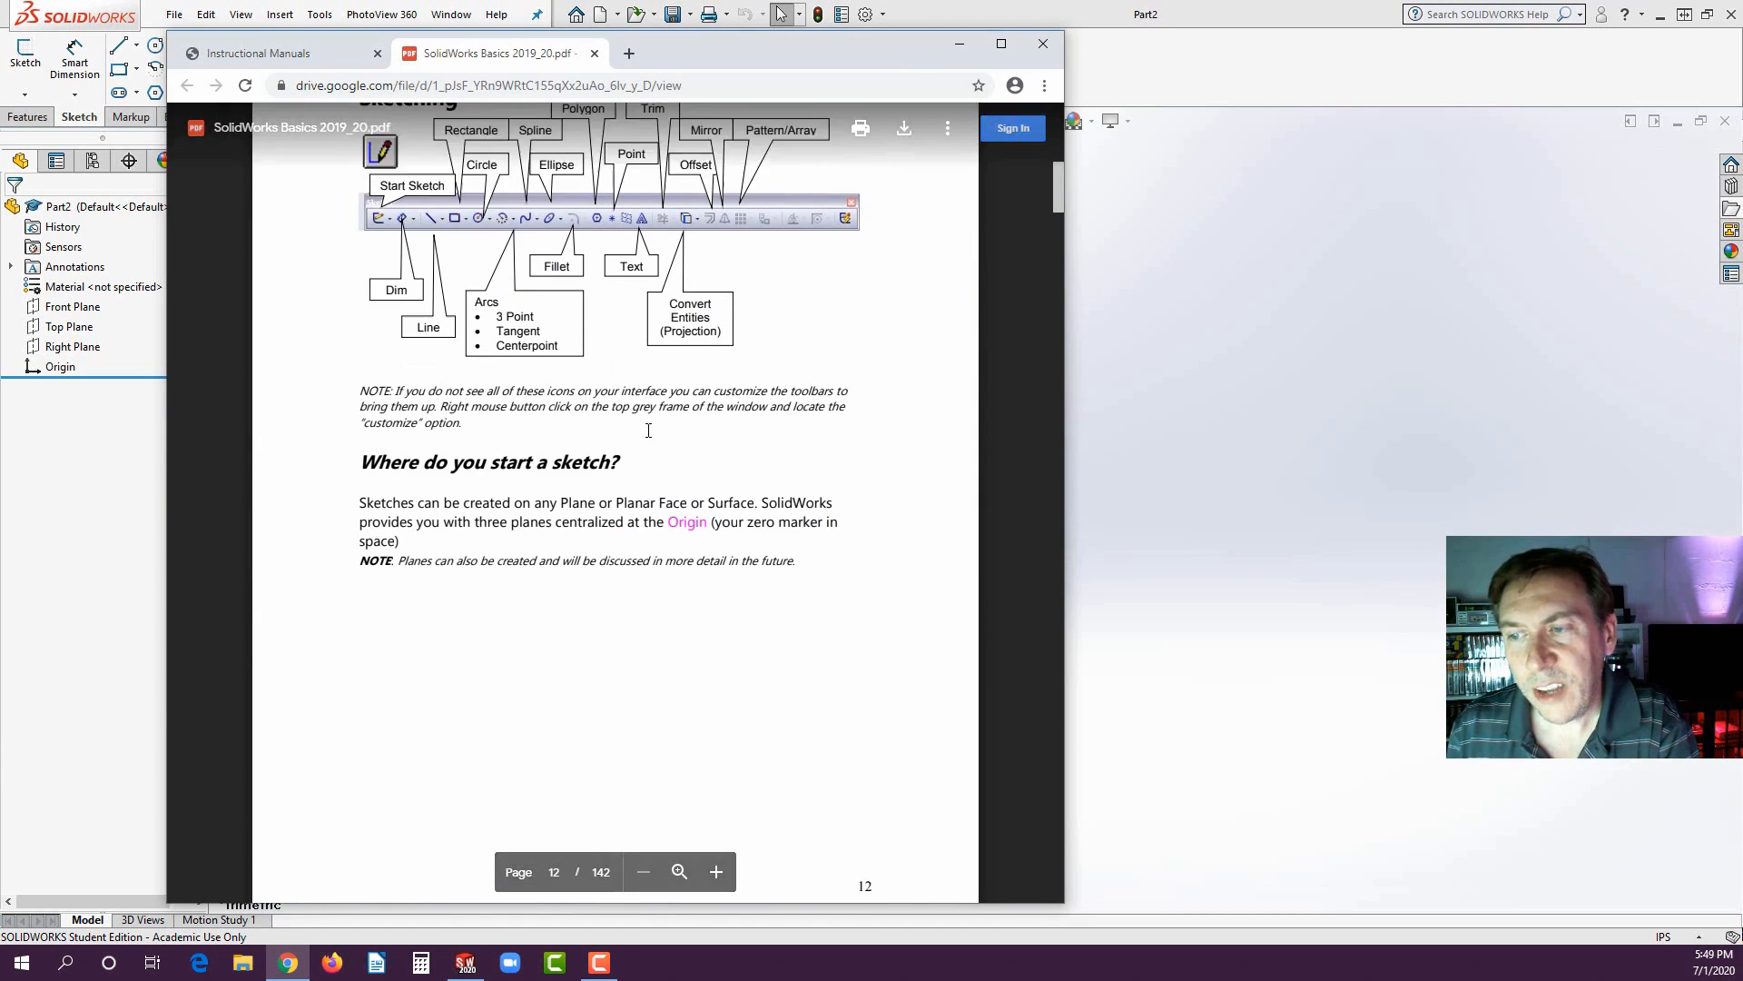
pyautogui.scroll(-5, 649, 430)
pyautogui.scroll(3, 648, 430)
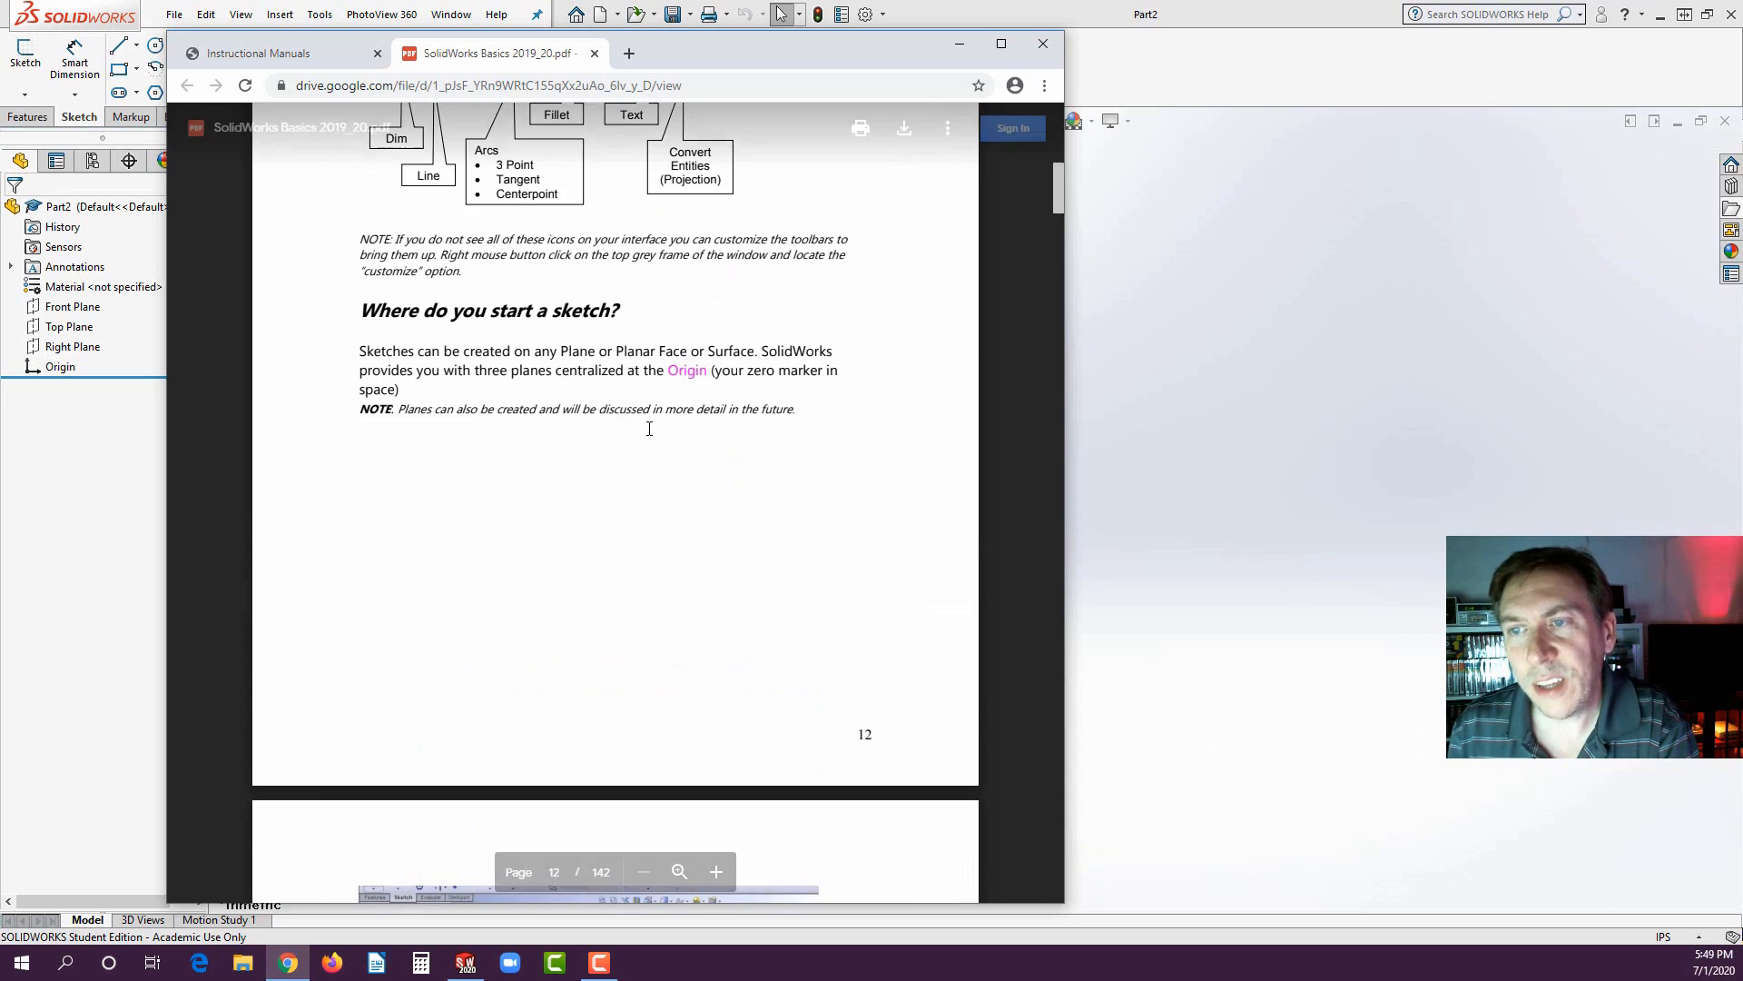
pyautogui.scroll(-5, 649, 428)
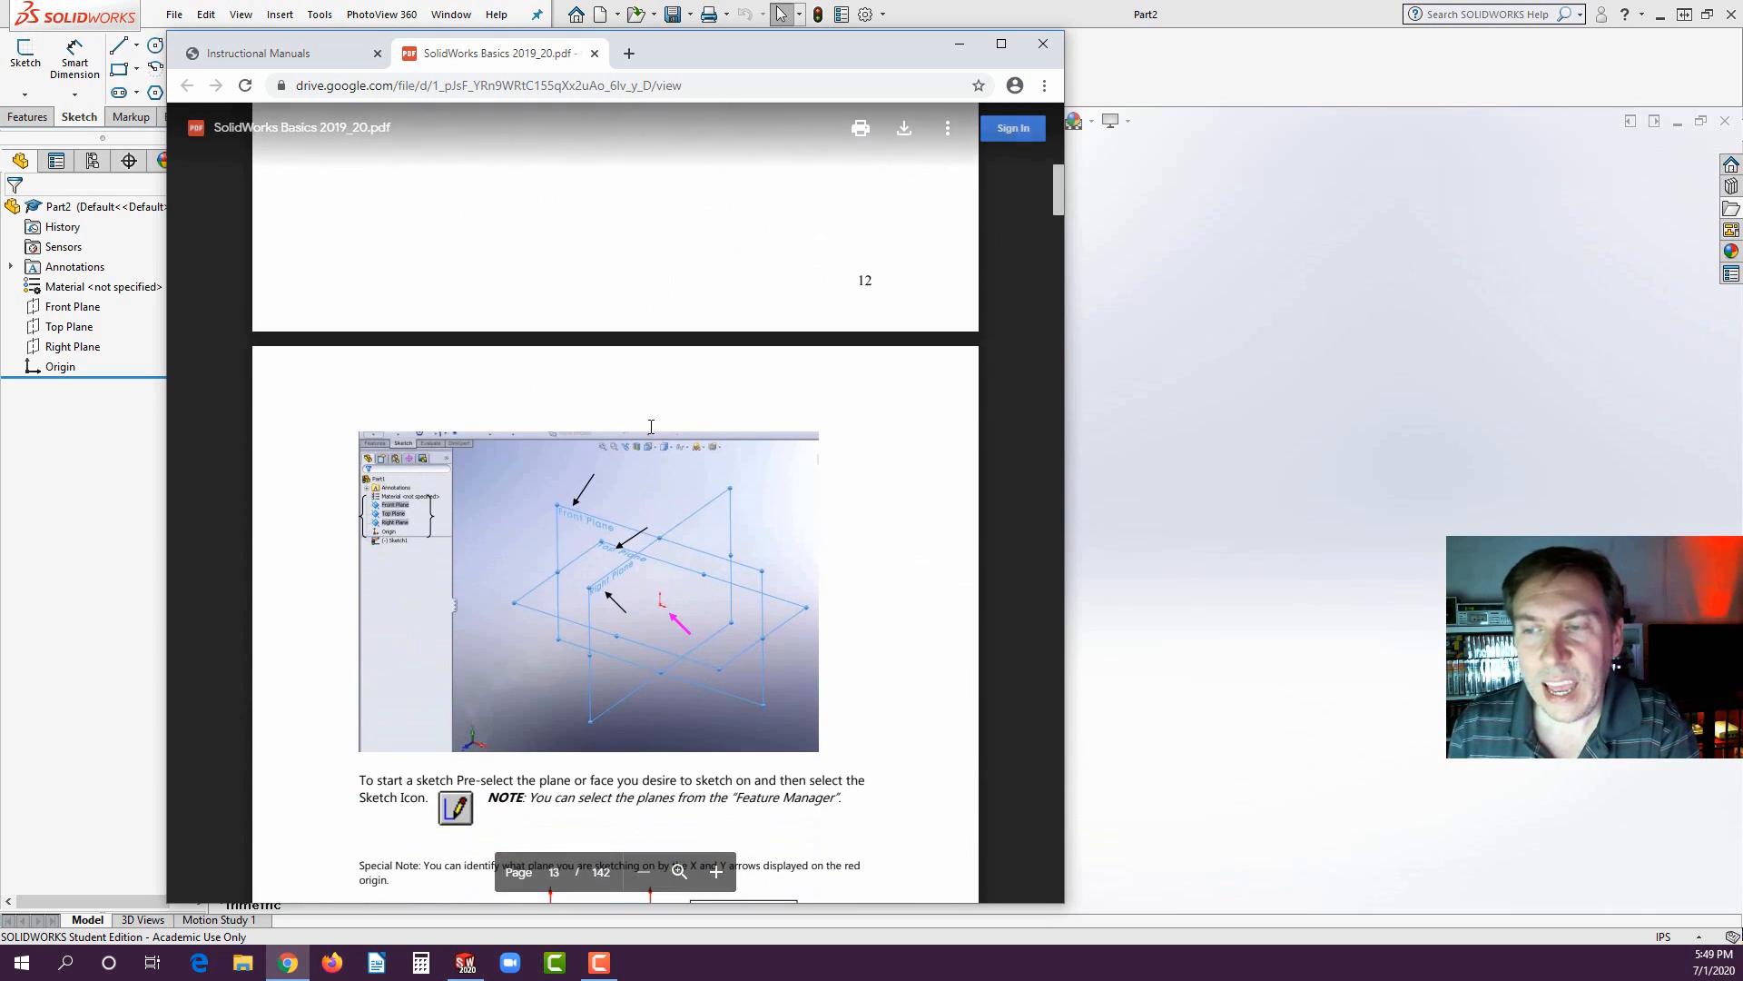
pyautogui.scroll(-1, 651, 427)
pyautogui.click(99, 538)
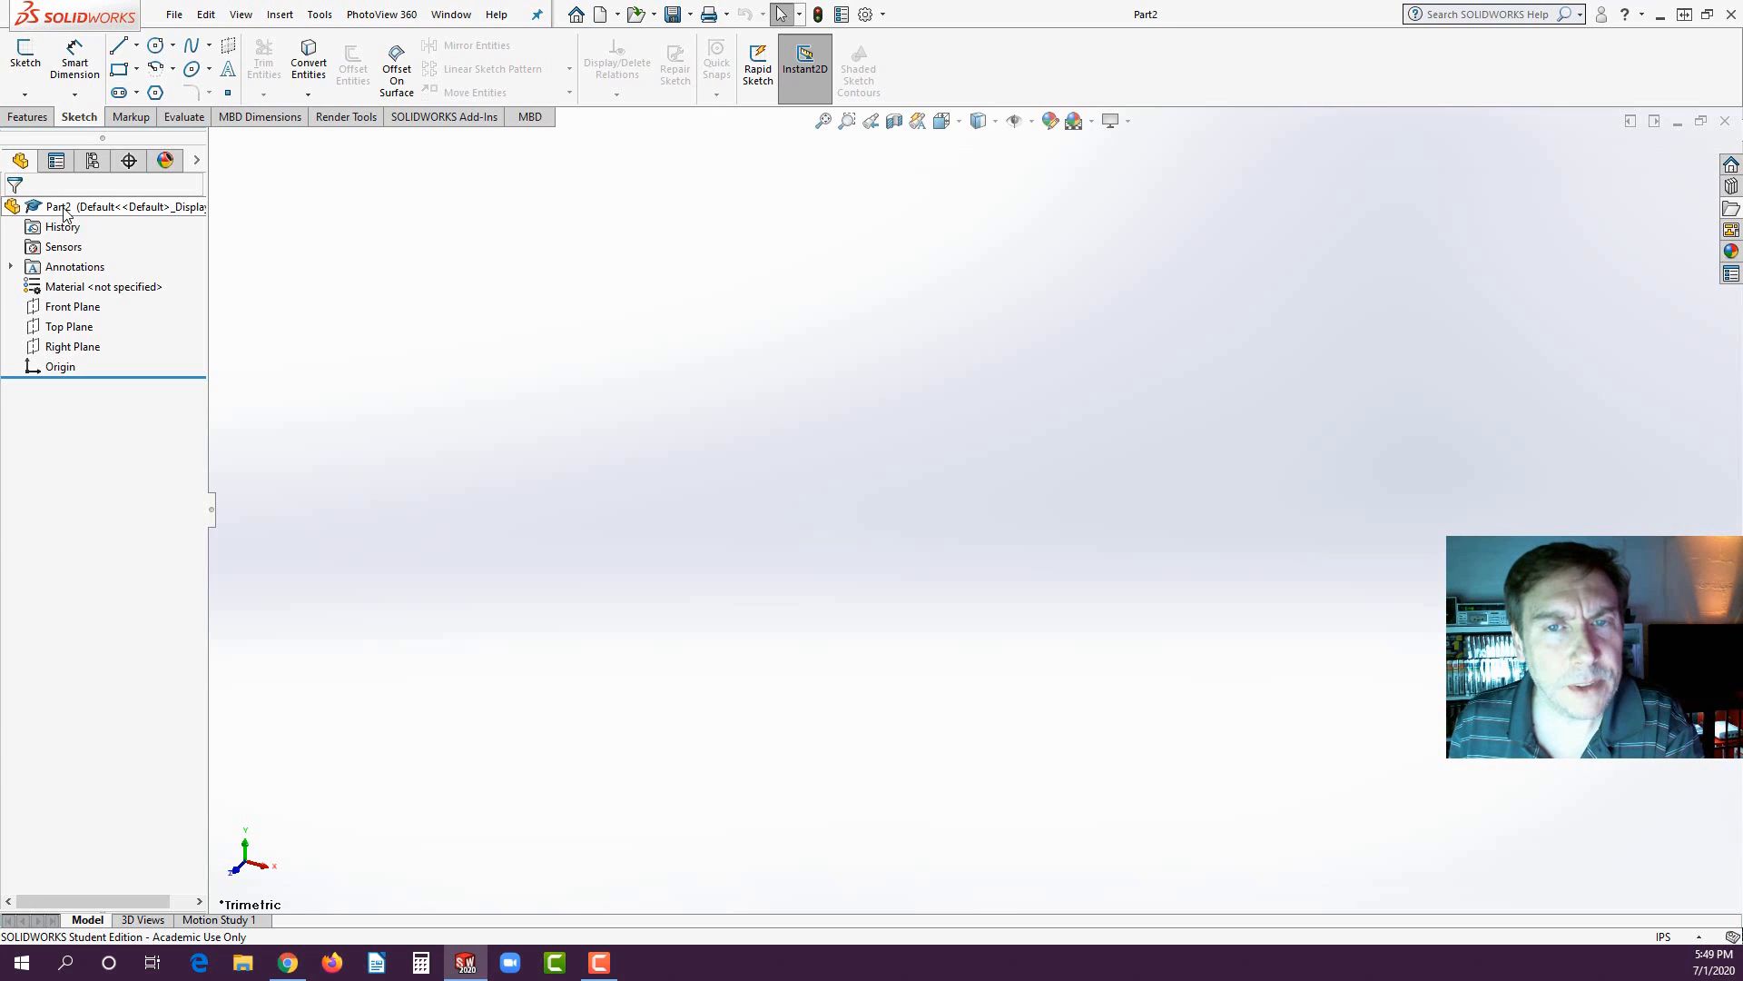
# - Open the material library for the part, move its dialog nearer the feature tree and expand the Plastics category
pyautogui.rightClick(91, 287)
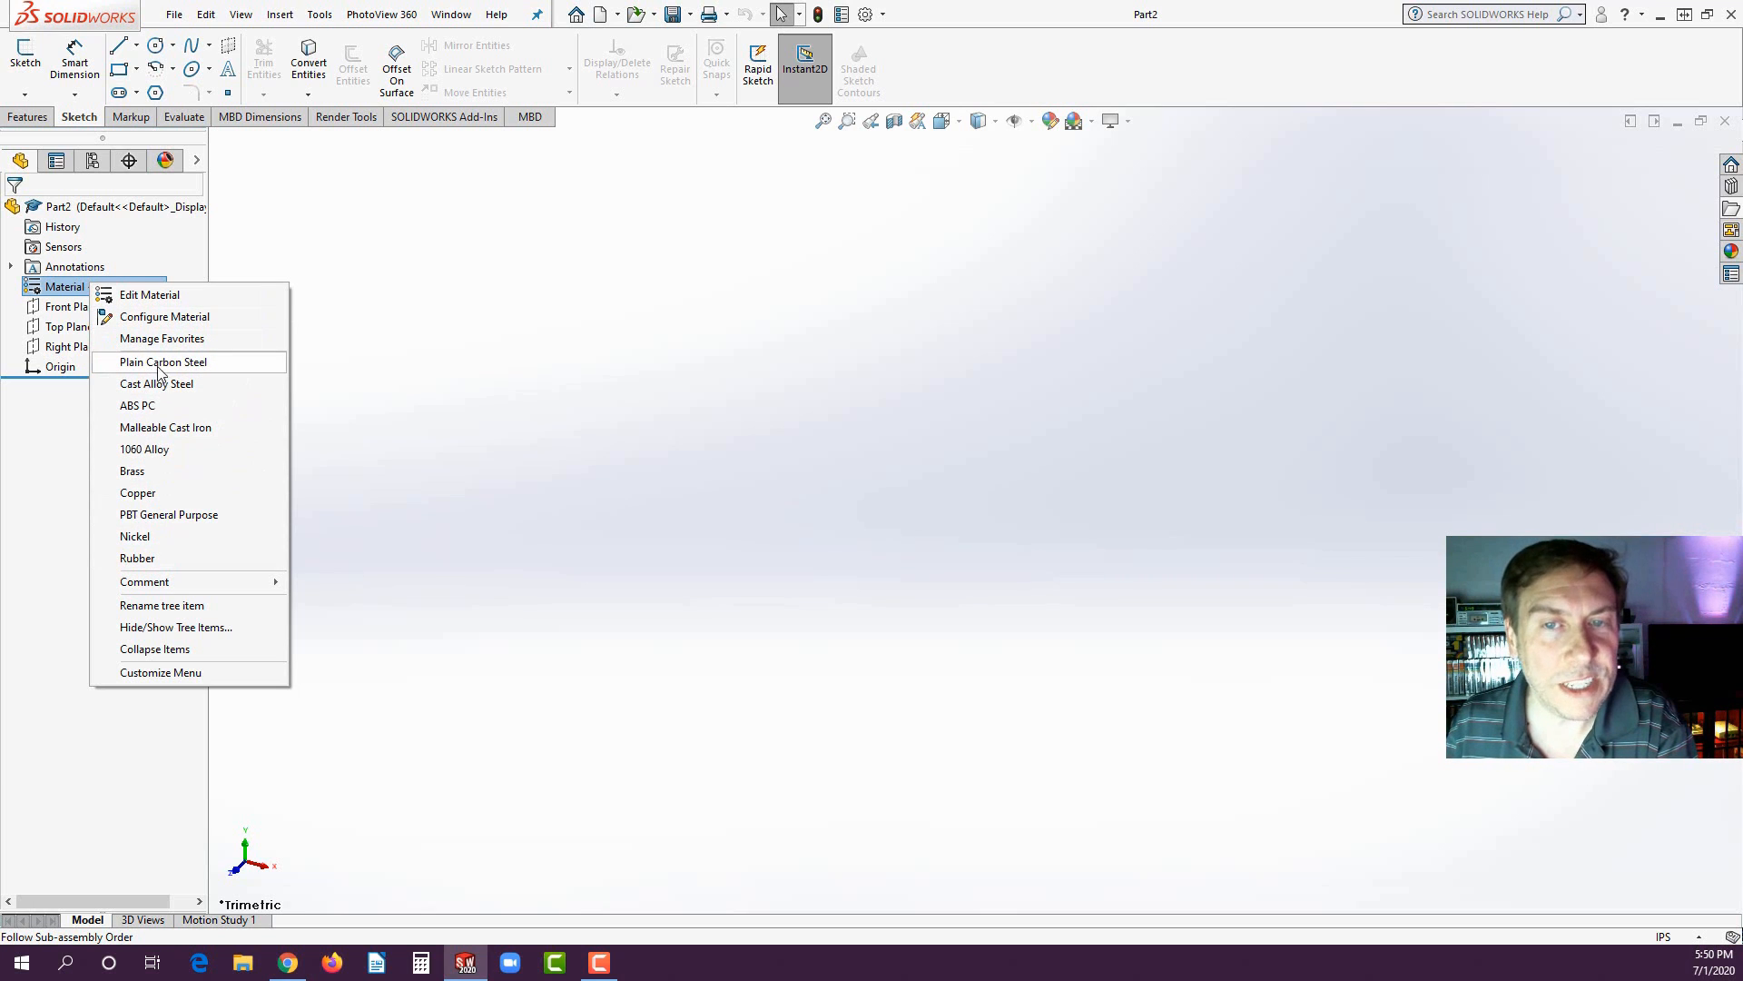
pyautogui.click(150, 296)
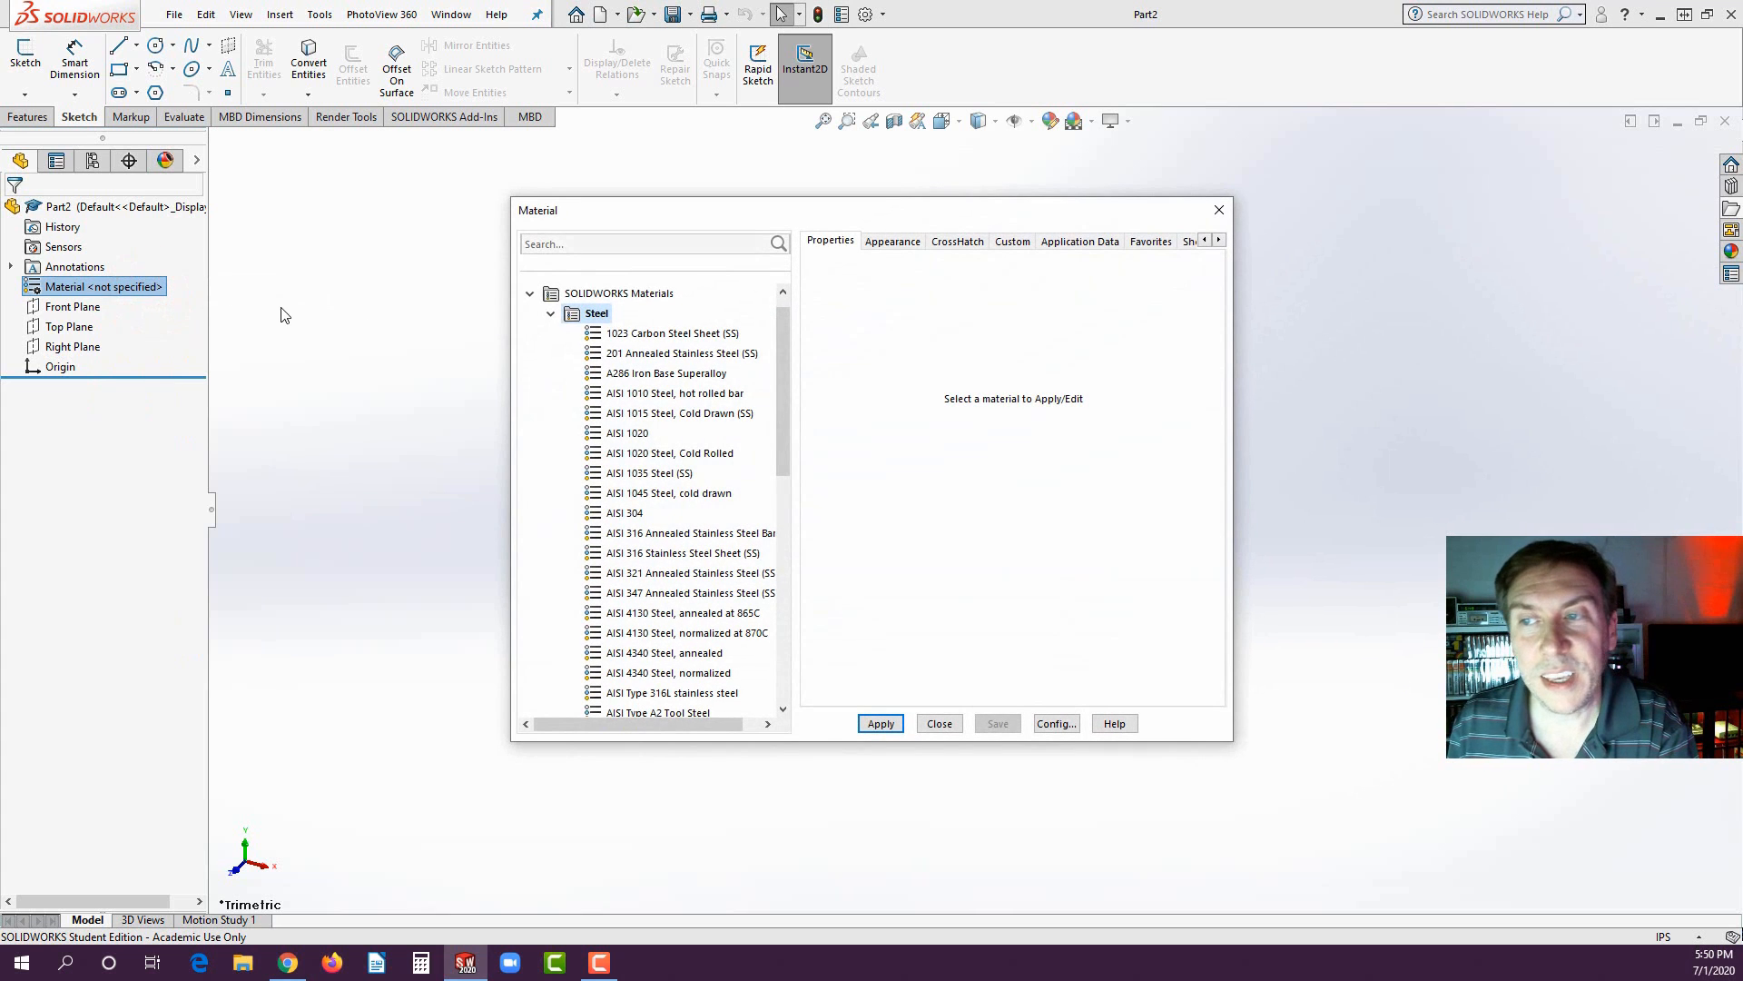
pyautogui.moveTo(689, 202); pyautogui.dragTo(500, 171)
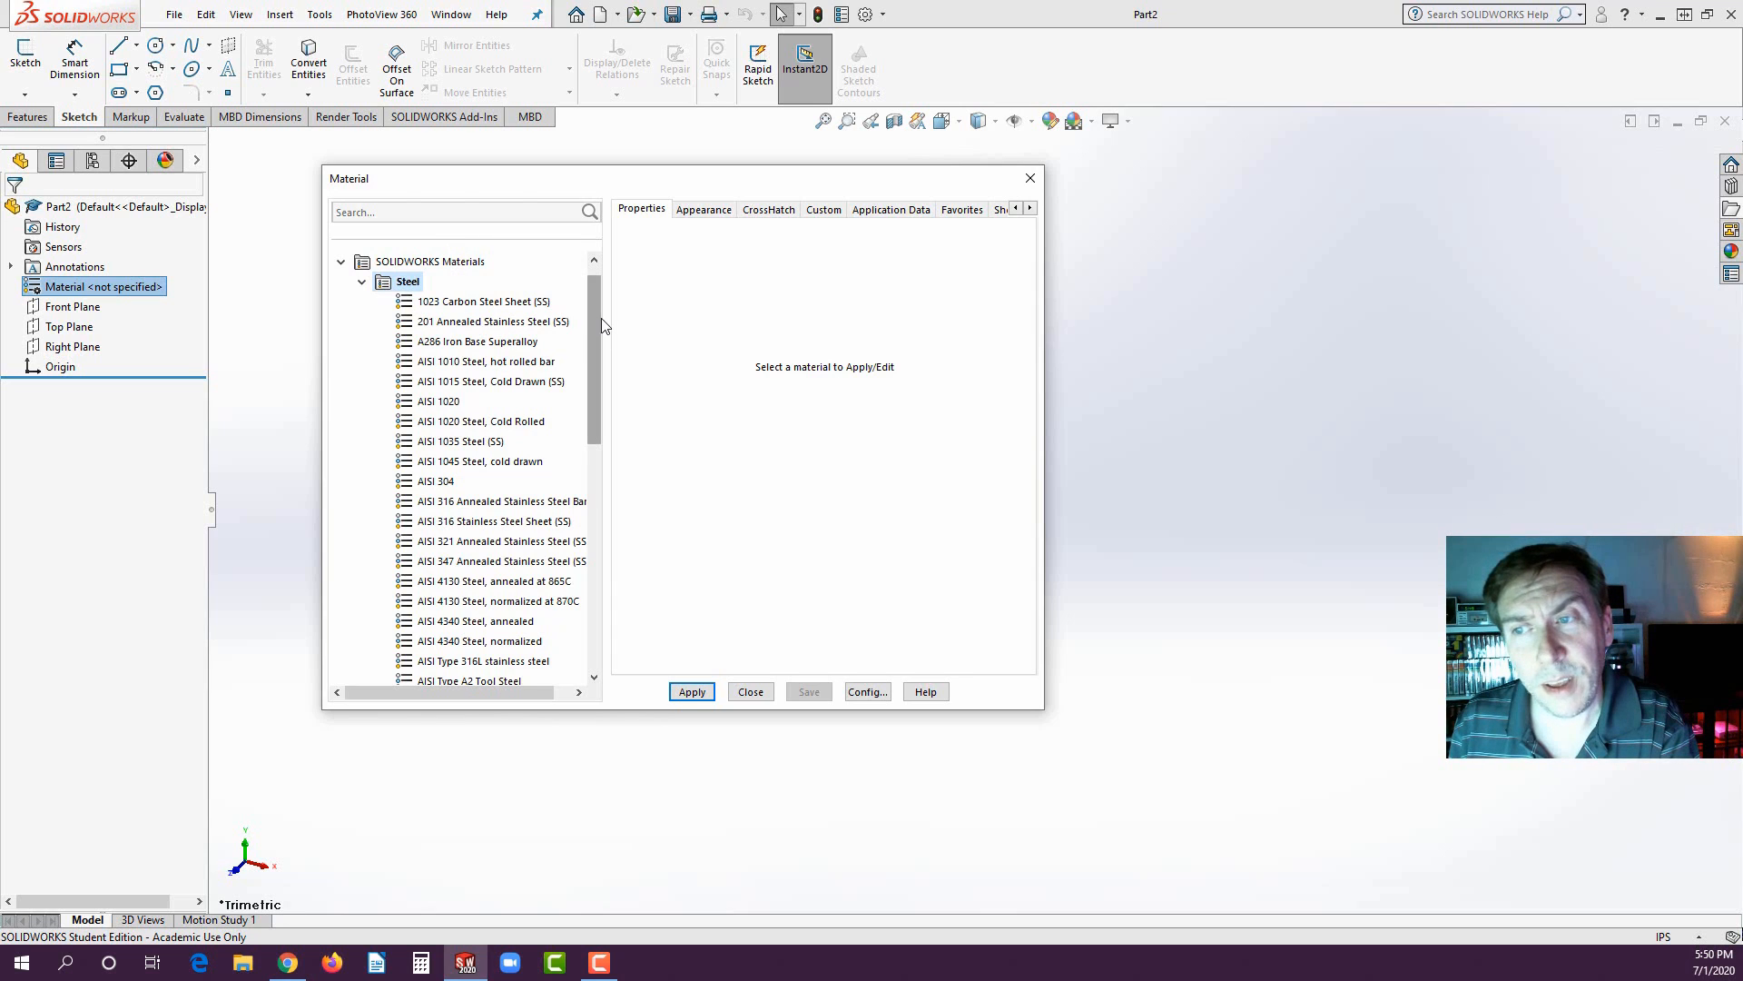
pyautogui.moveTo(595, 317); pyautogui.dragTo(604, 522)
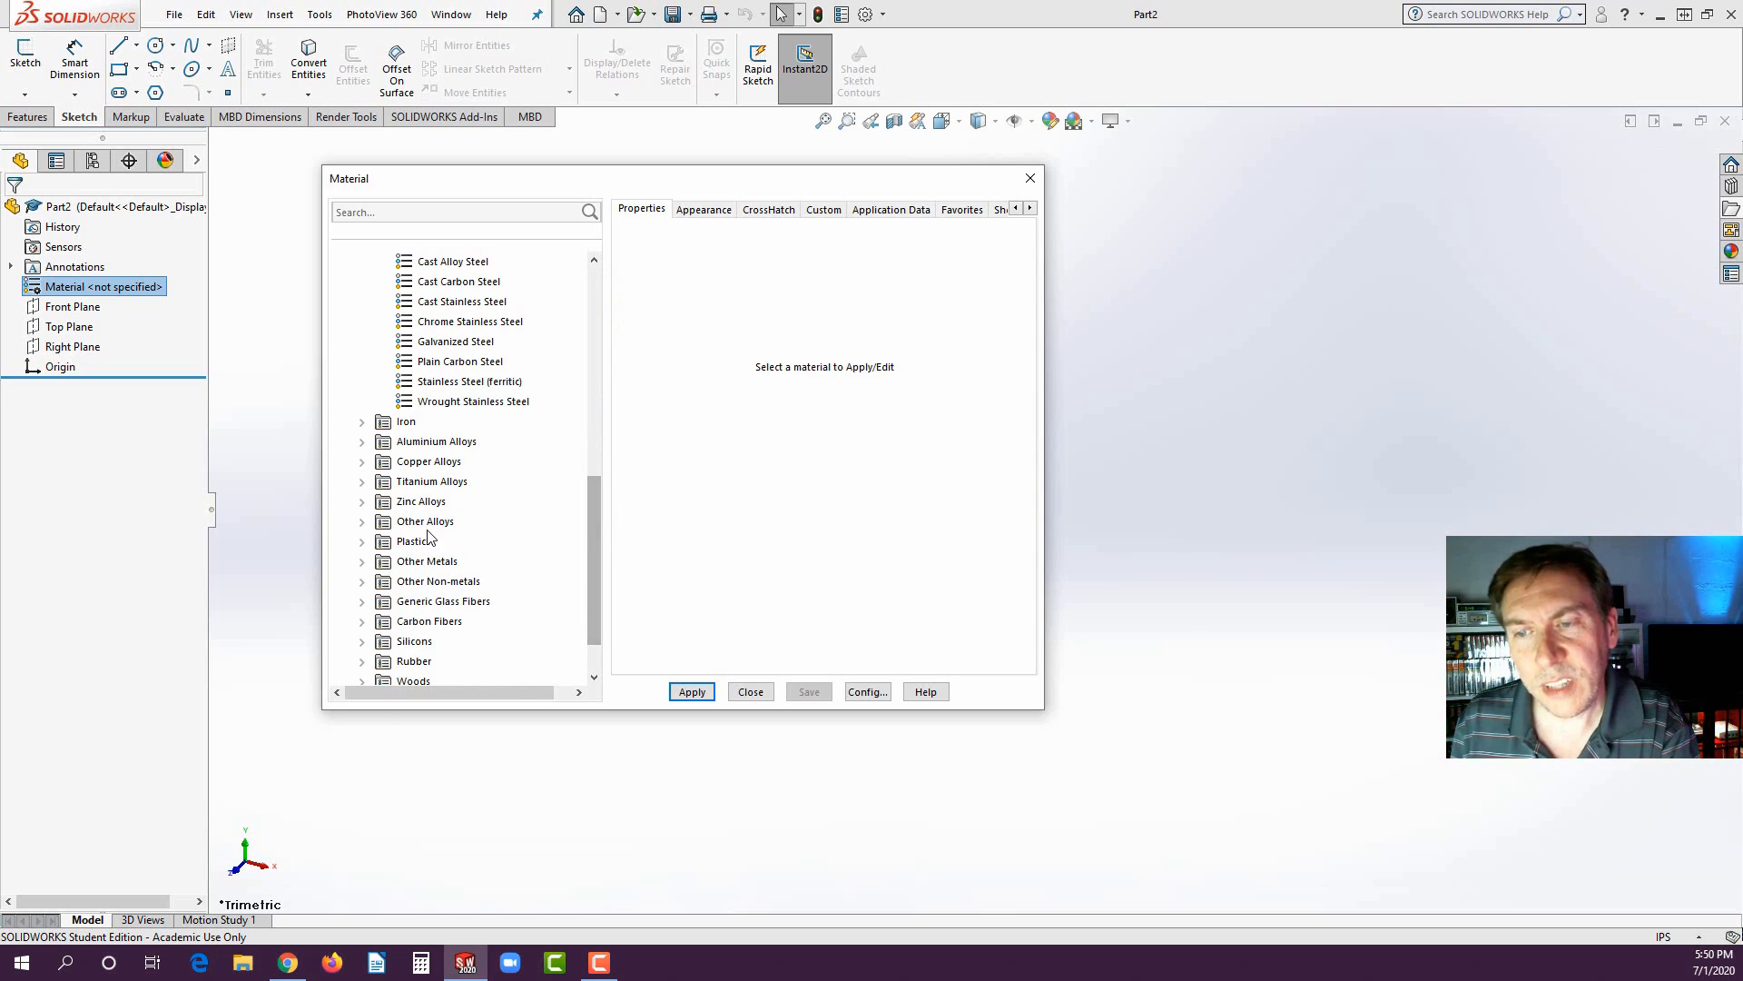
pyautogui.click(361, 542)
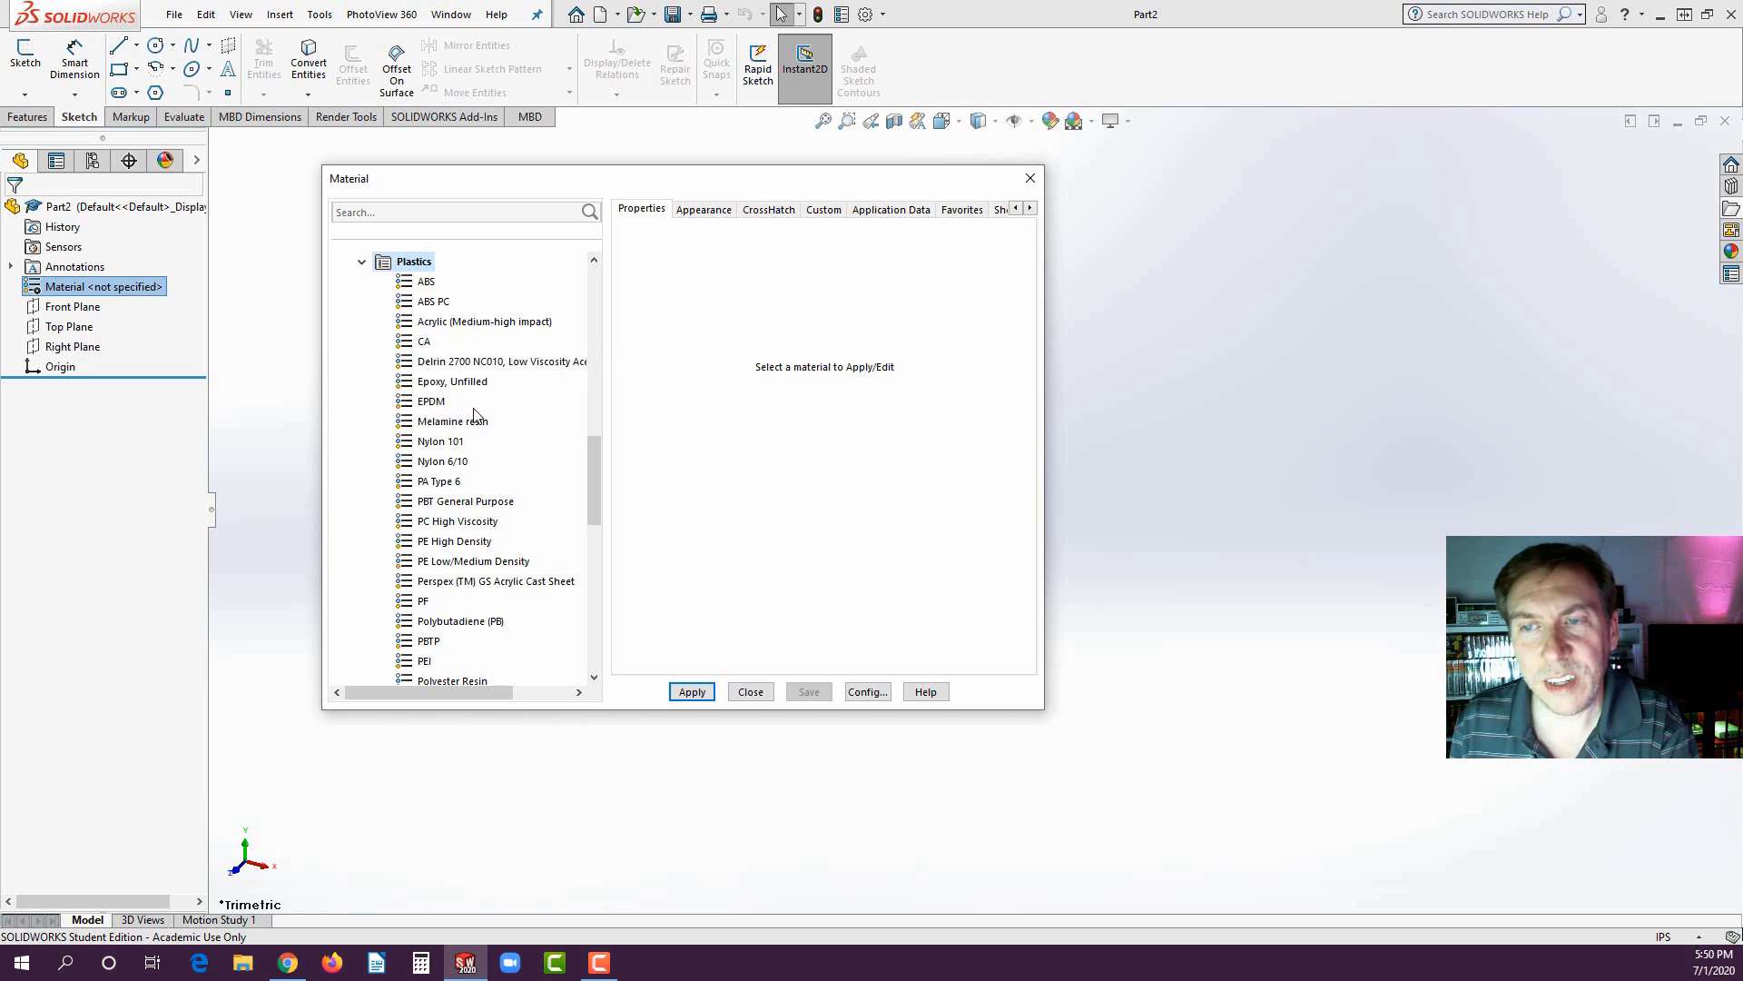
pyautogui.moveTo(469, 543)
pyautogui.moveTo(469, 465)
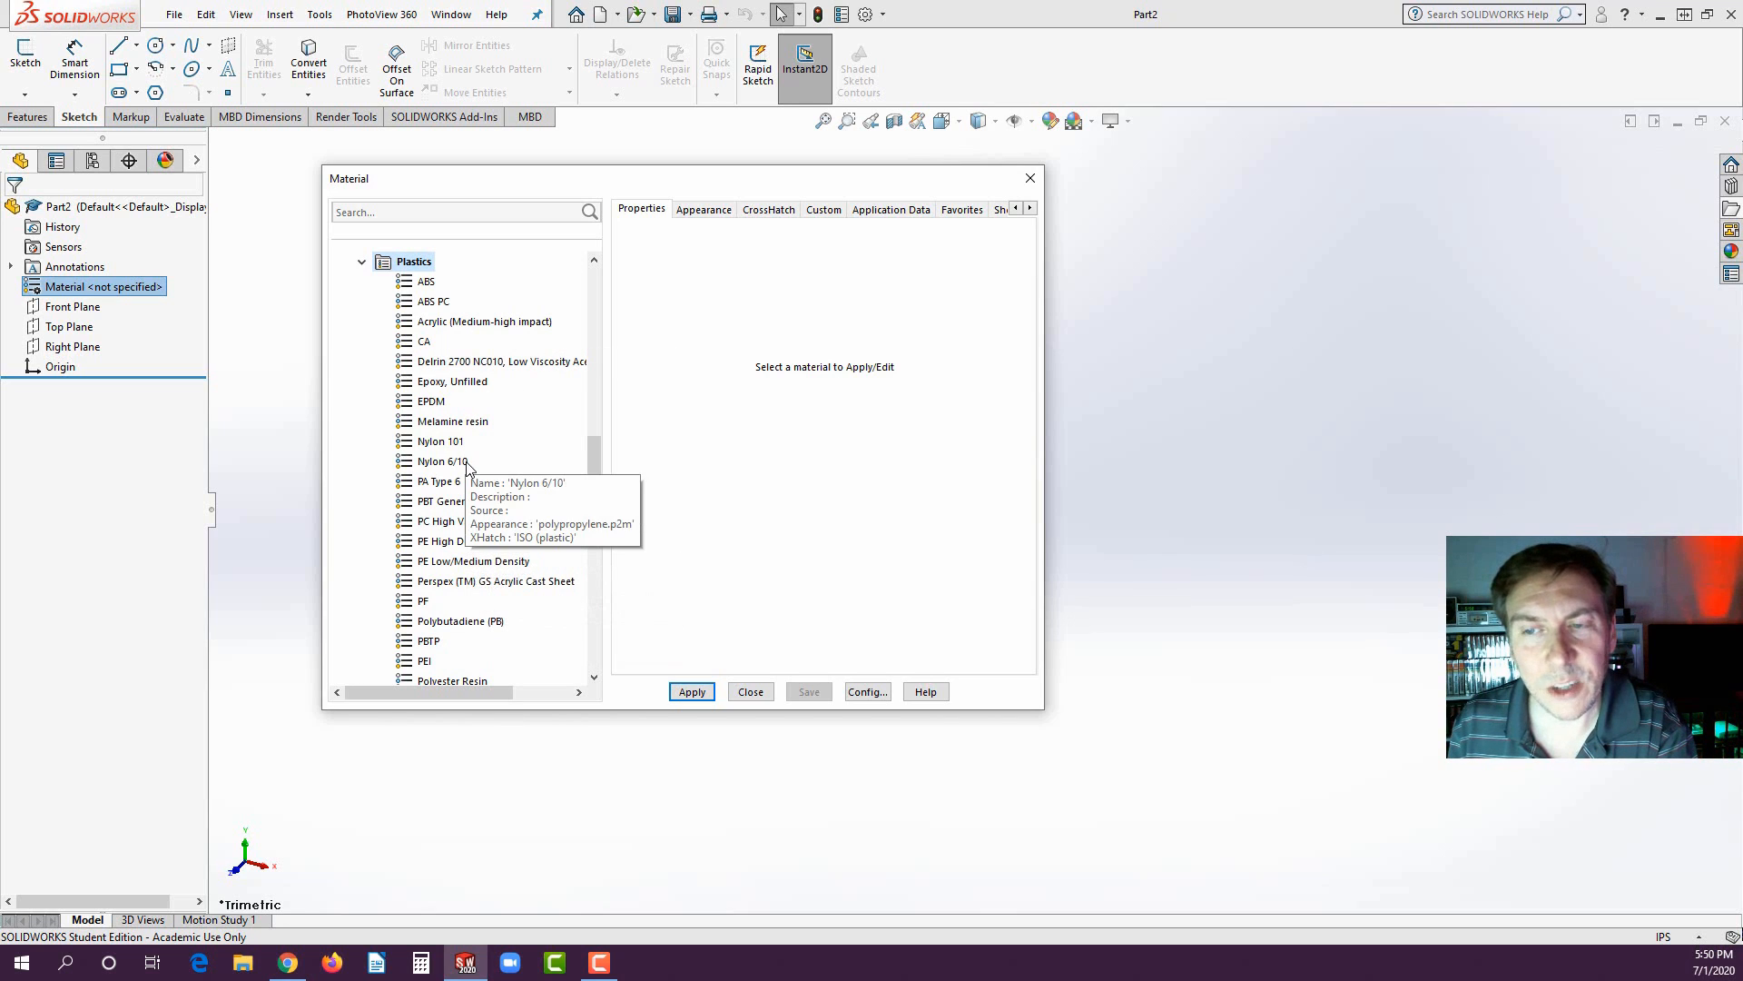
# - Assign the Nylon 101 material to the part, keeping its property units at SI - N/mm^2 (MPa), and close the material library
pyautogui.click(439, 443)
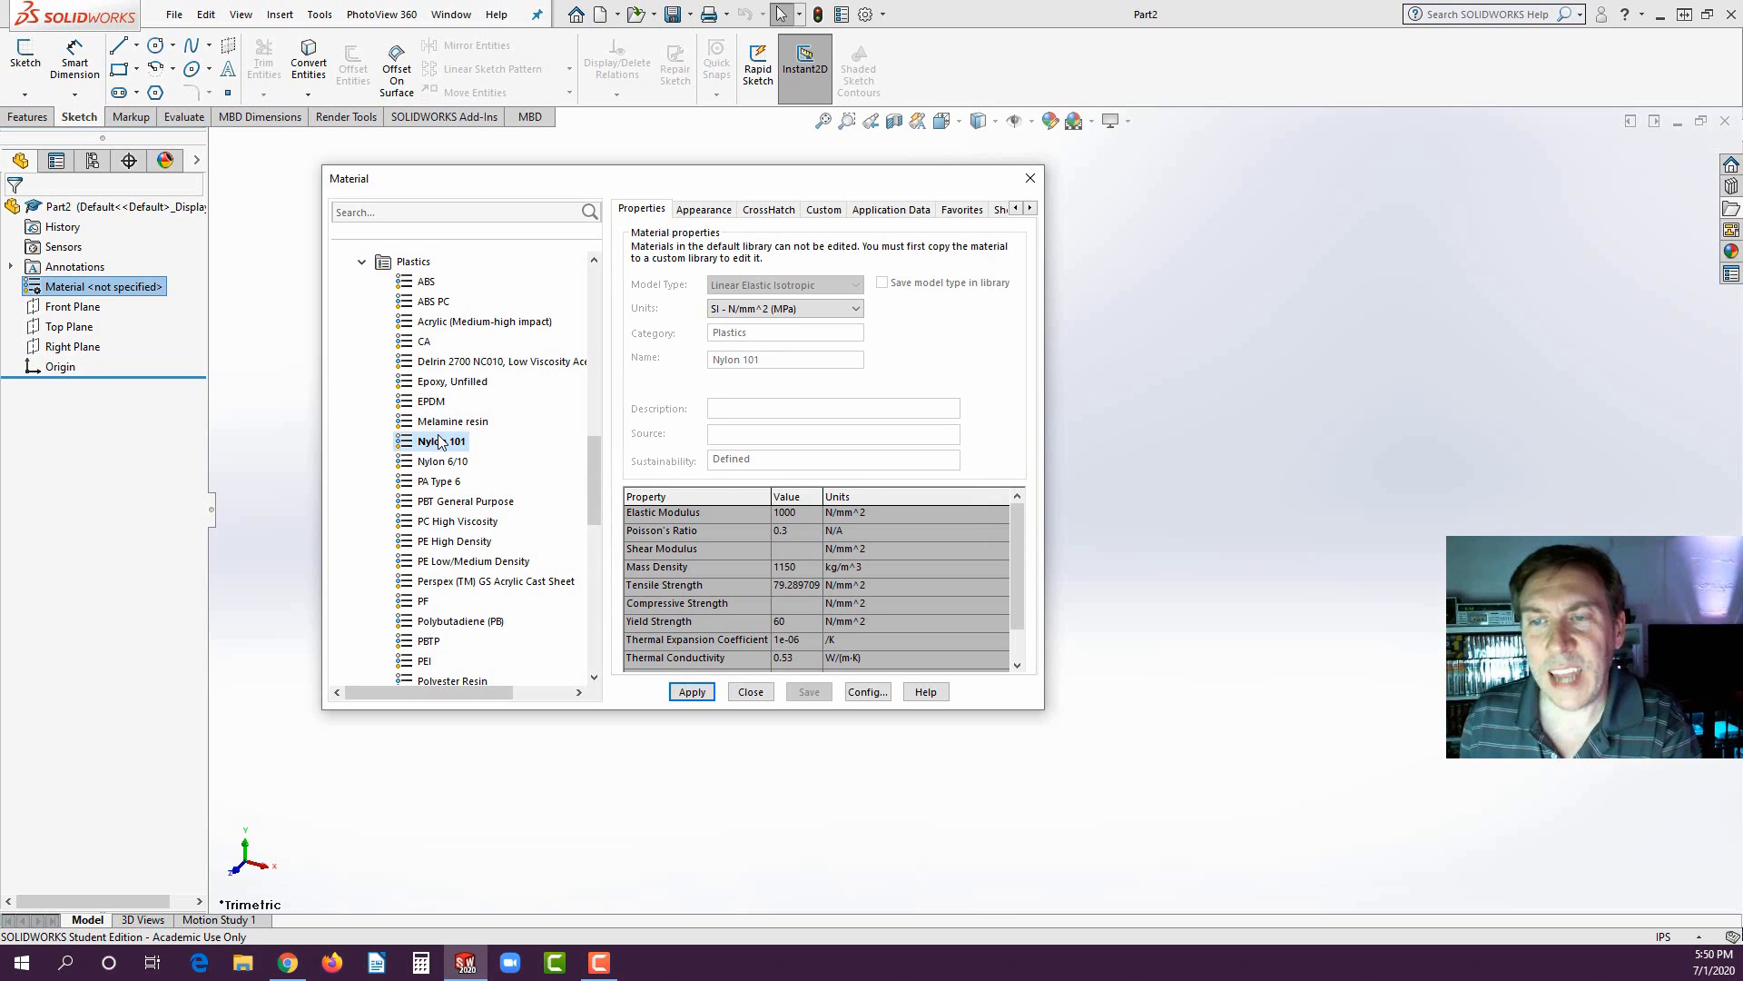
pyautogui.click(804, 312)
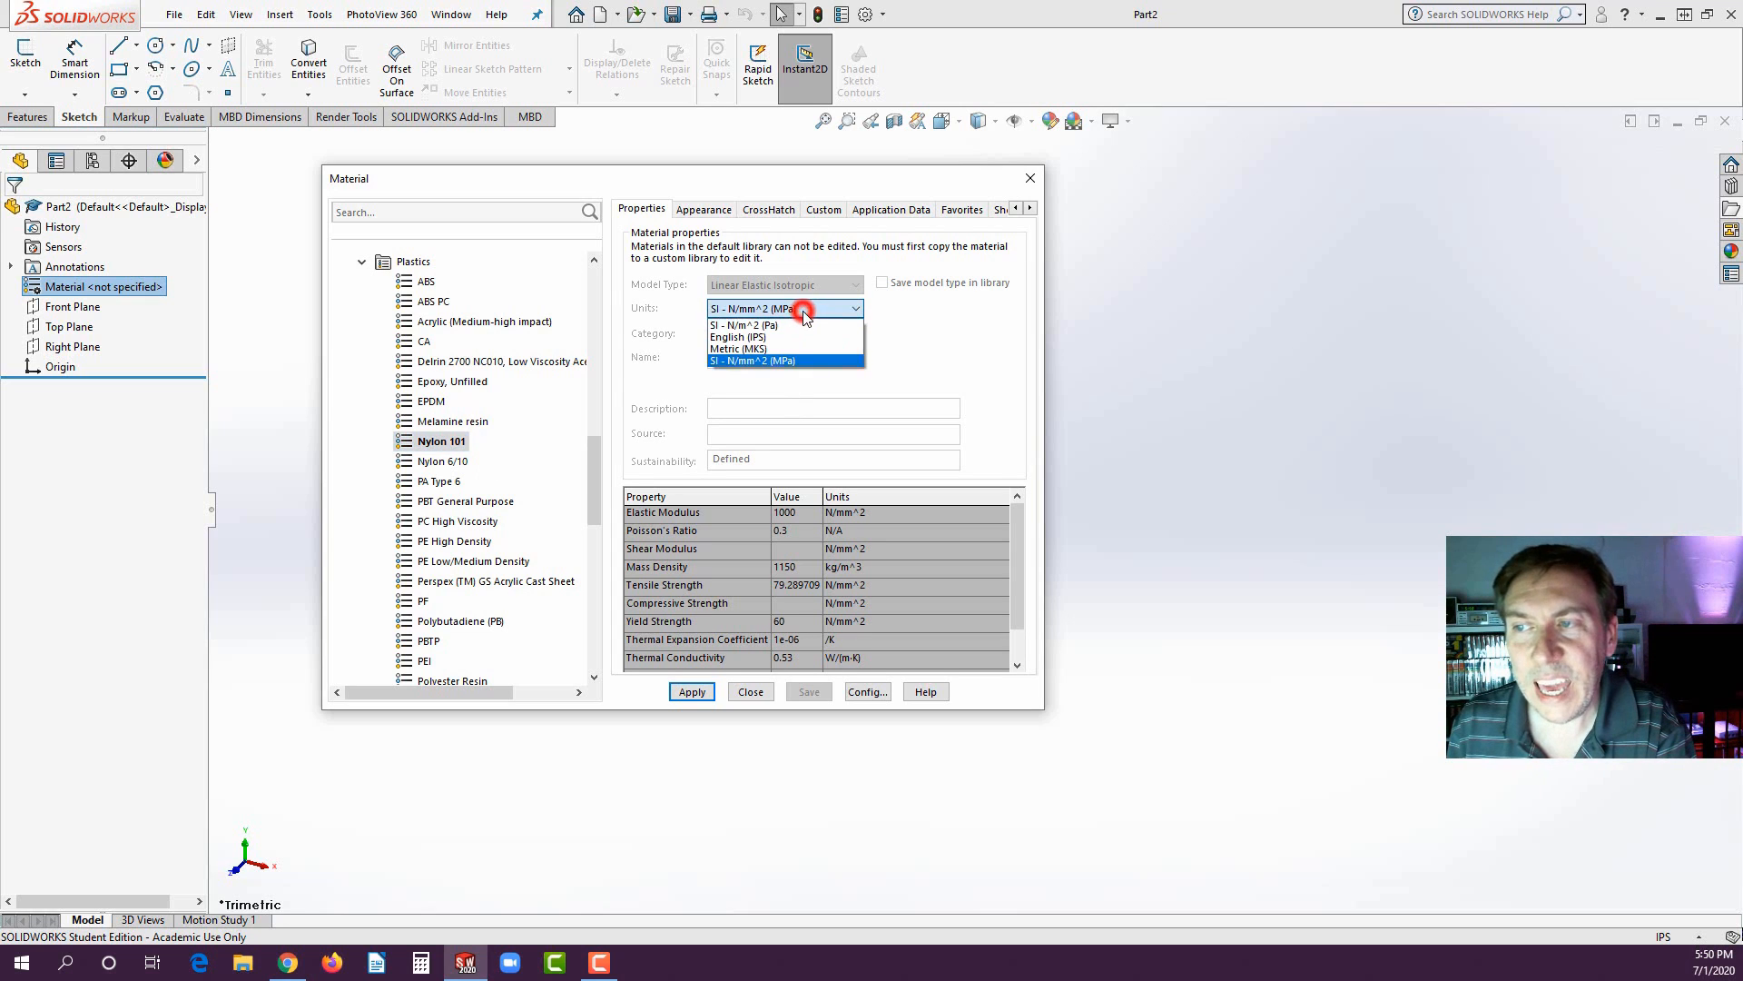
pyautogui.click(778, 361)
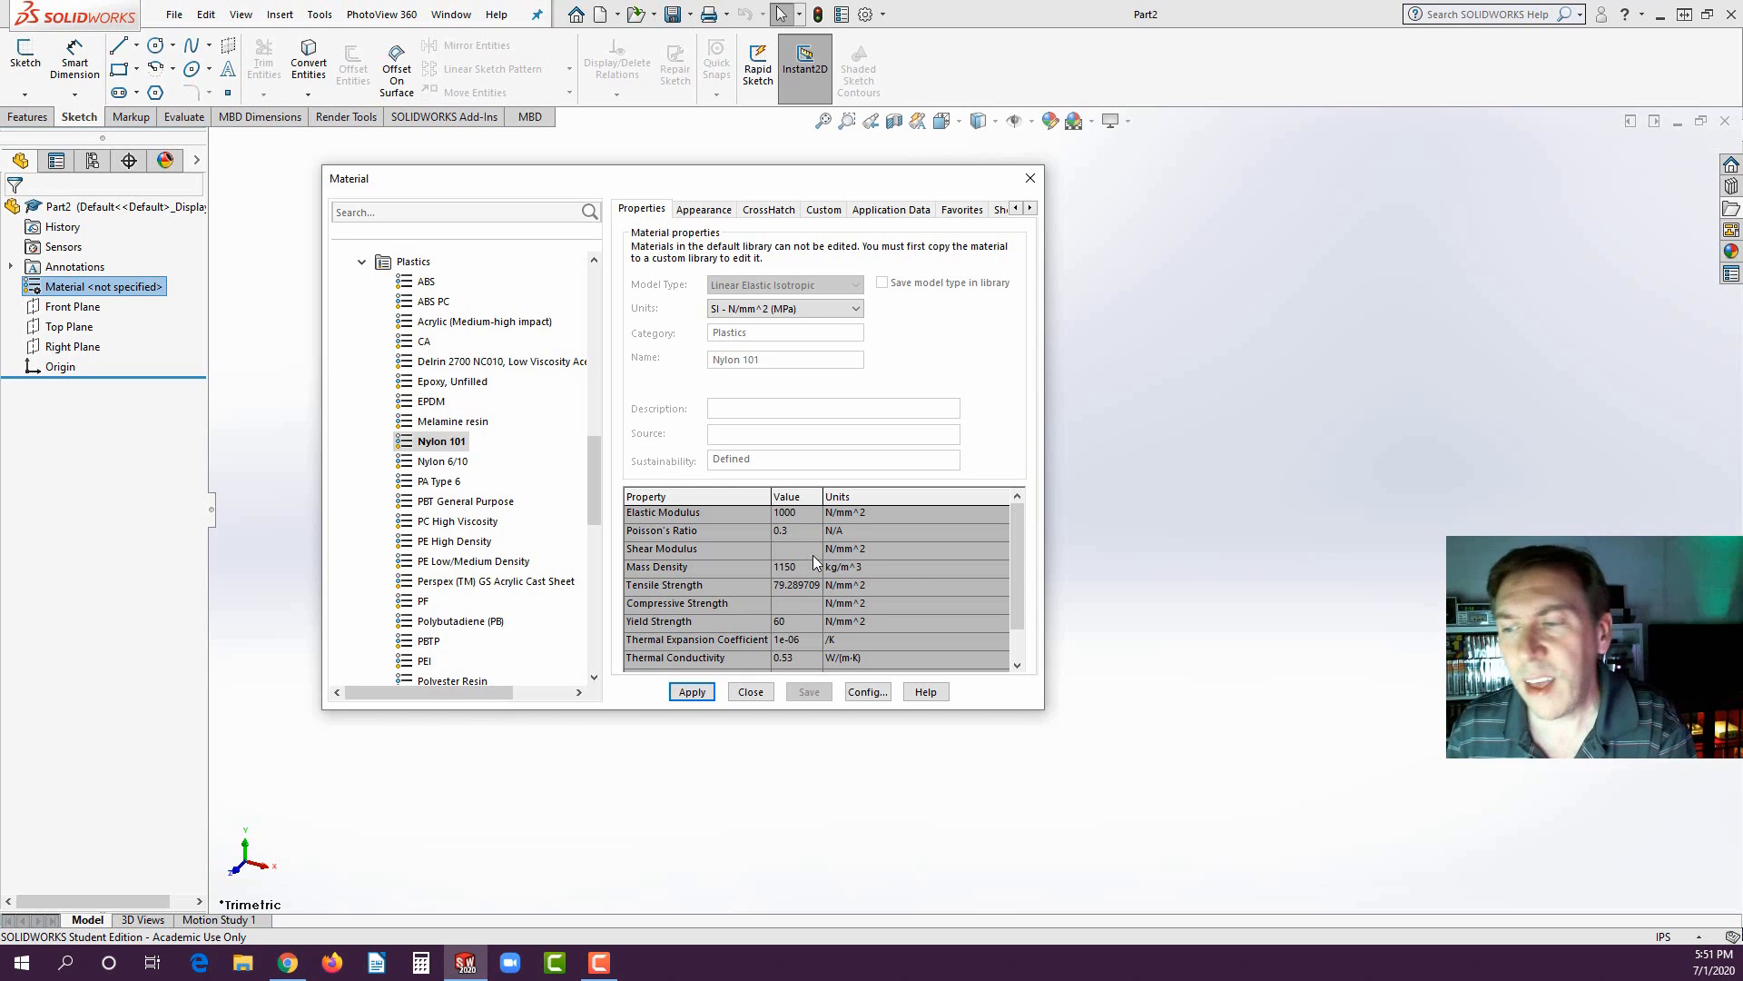
pyautogui.click(690, 692)
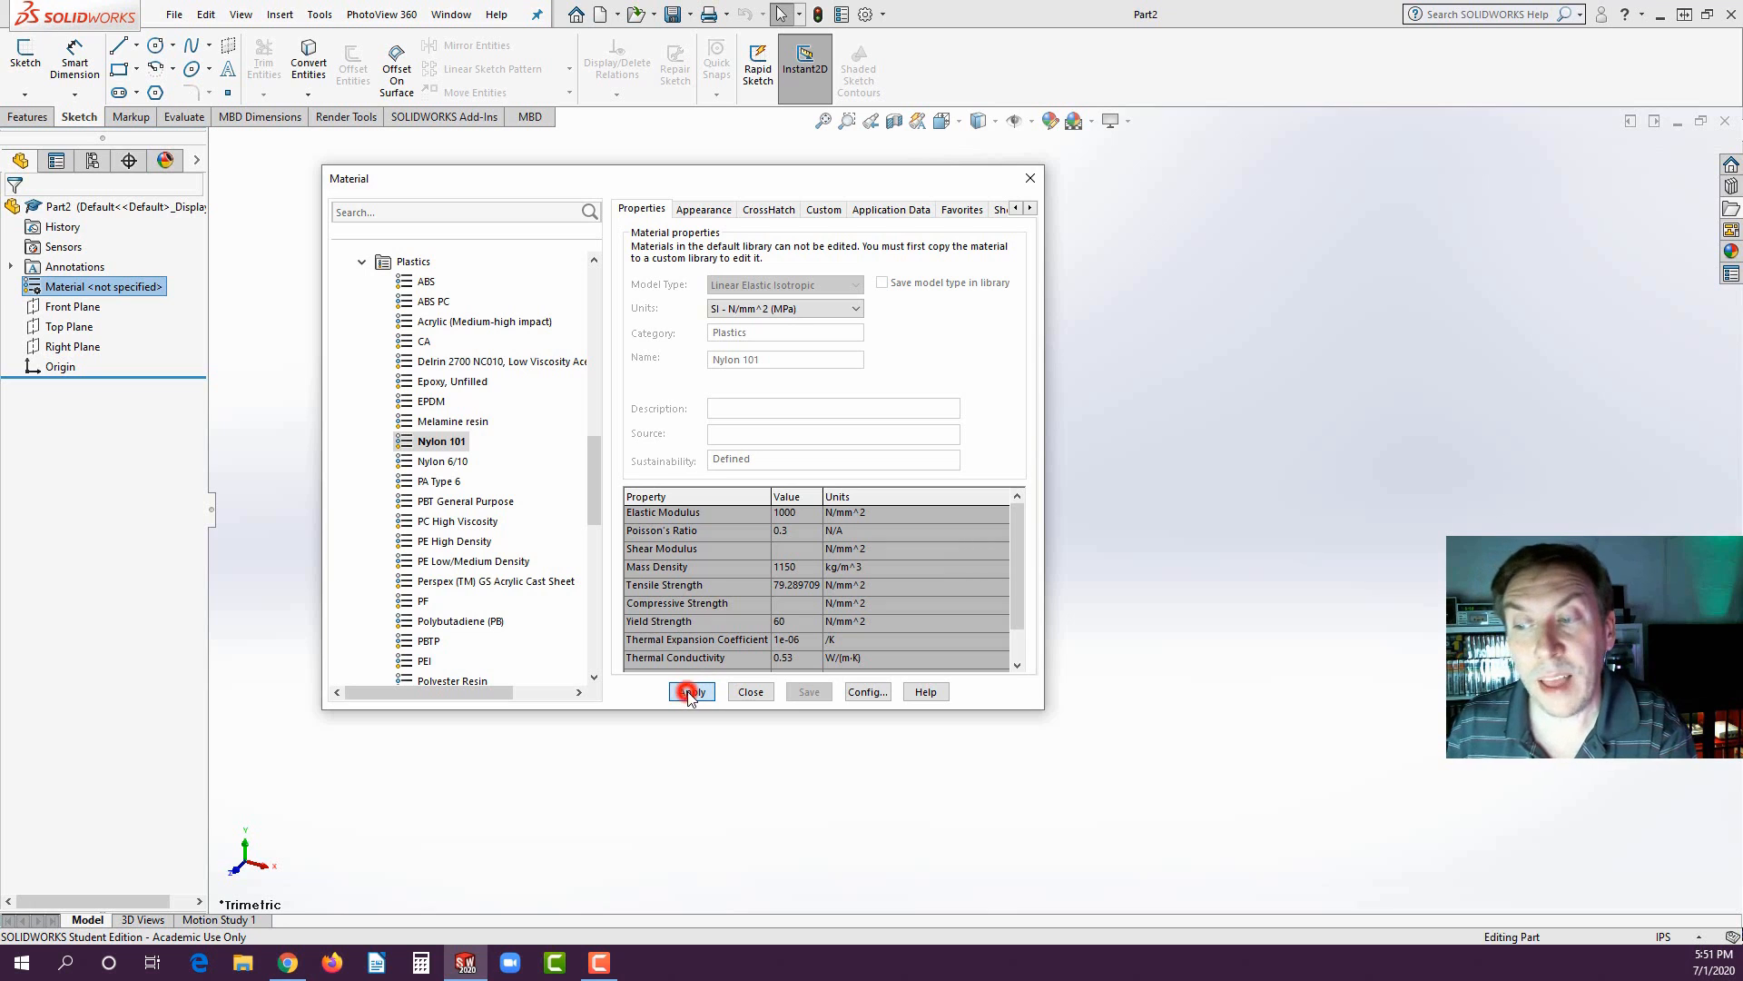
pyautogui.click(752, 693)
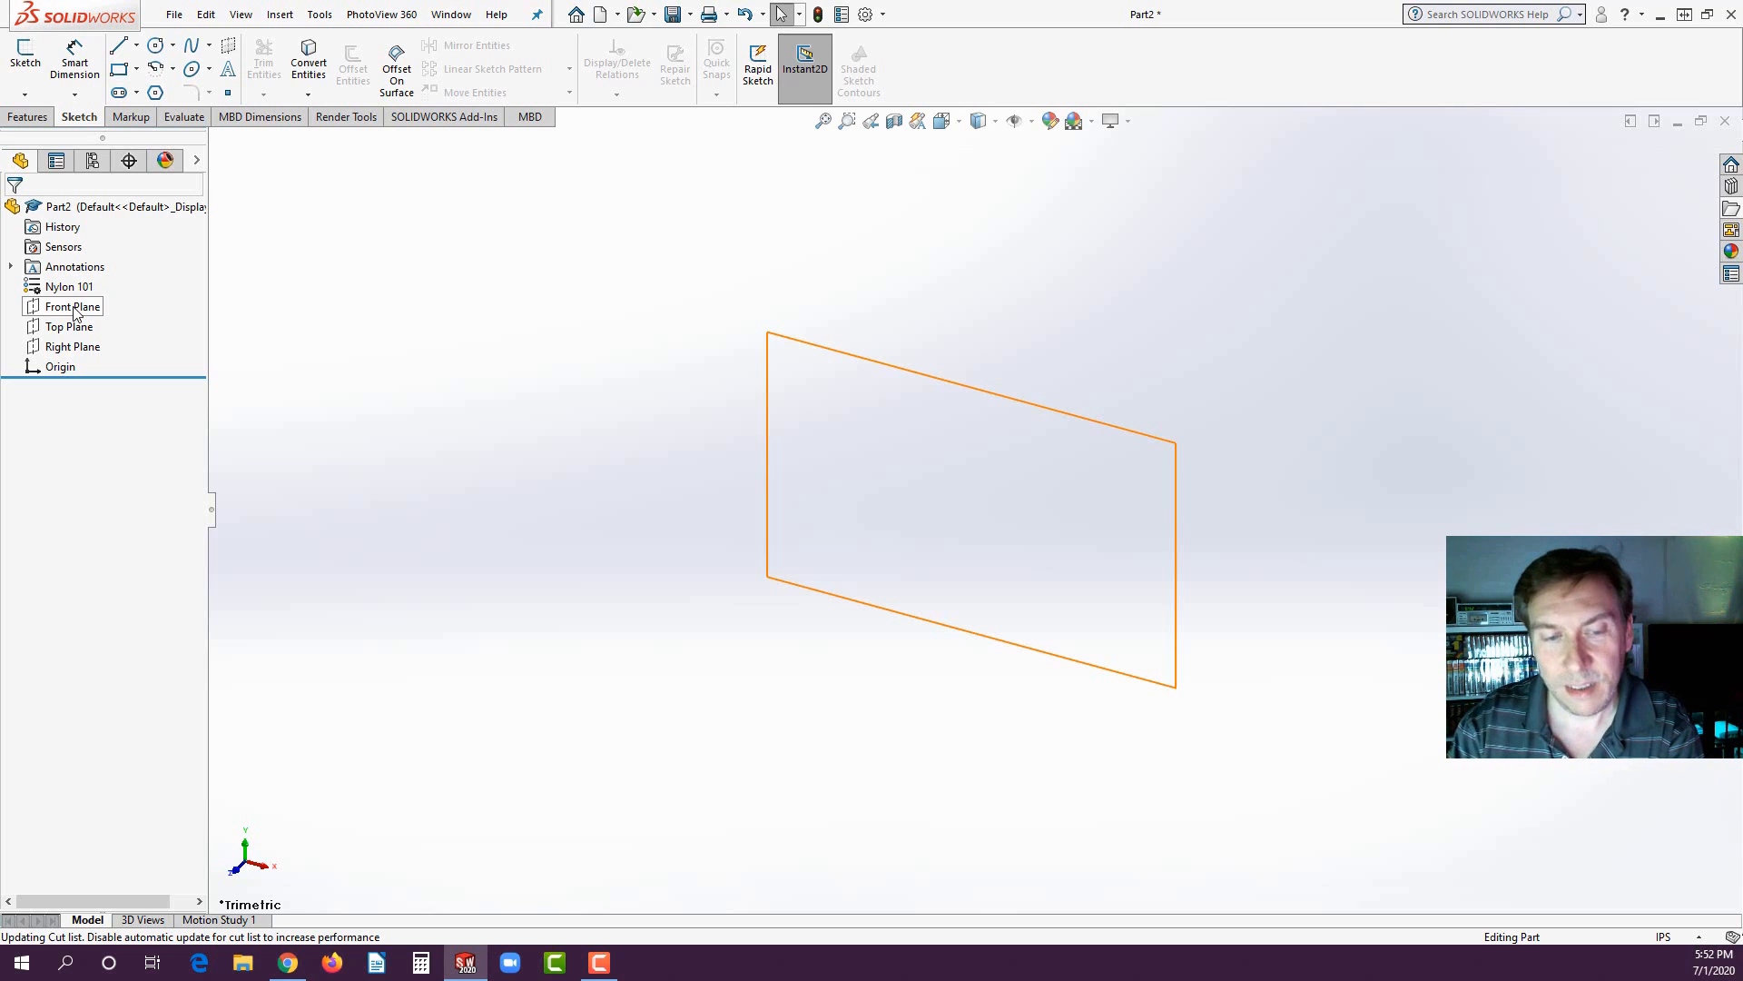
pyautogui.click(72, 309)
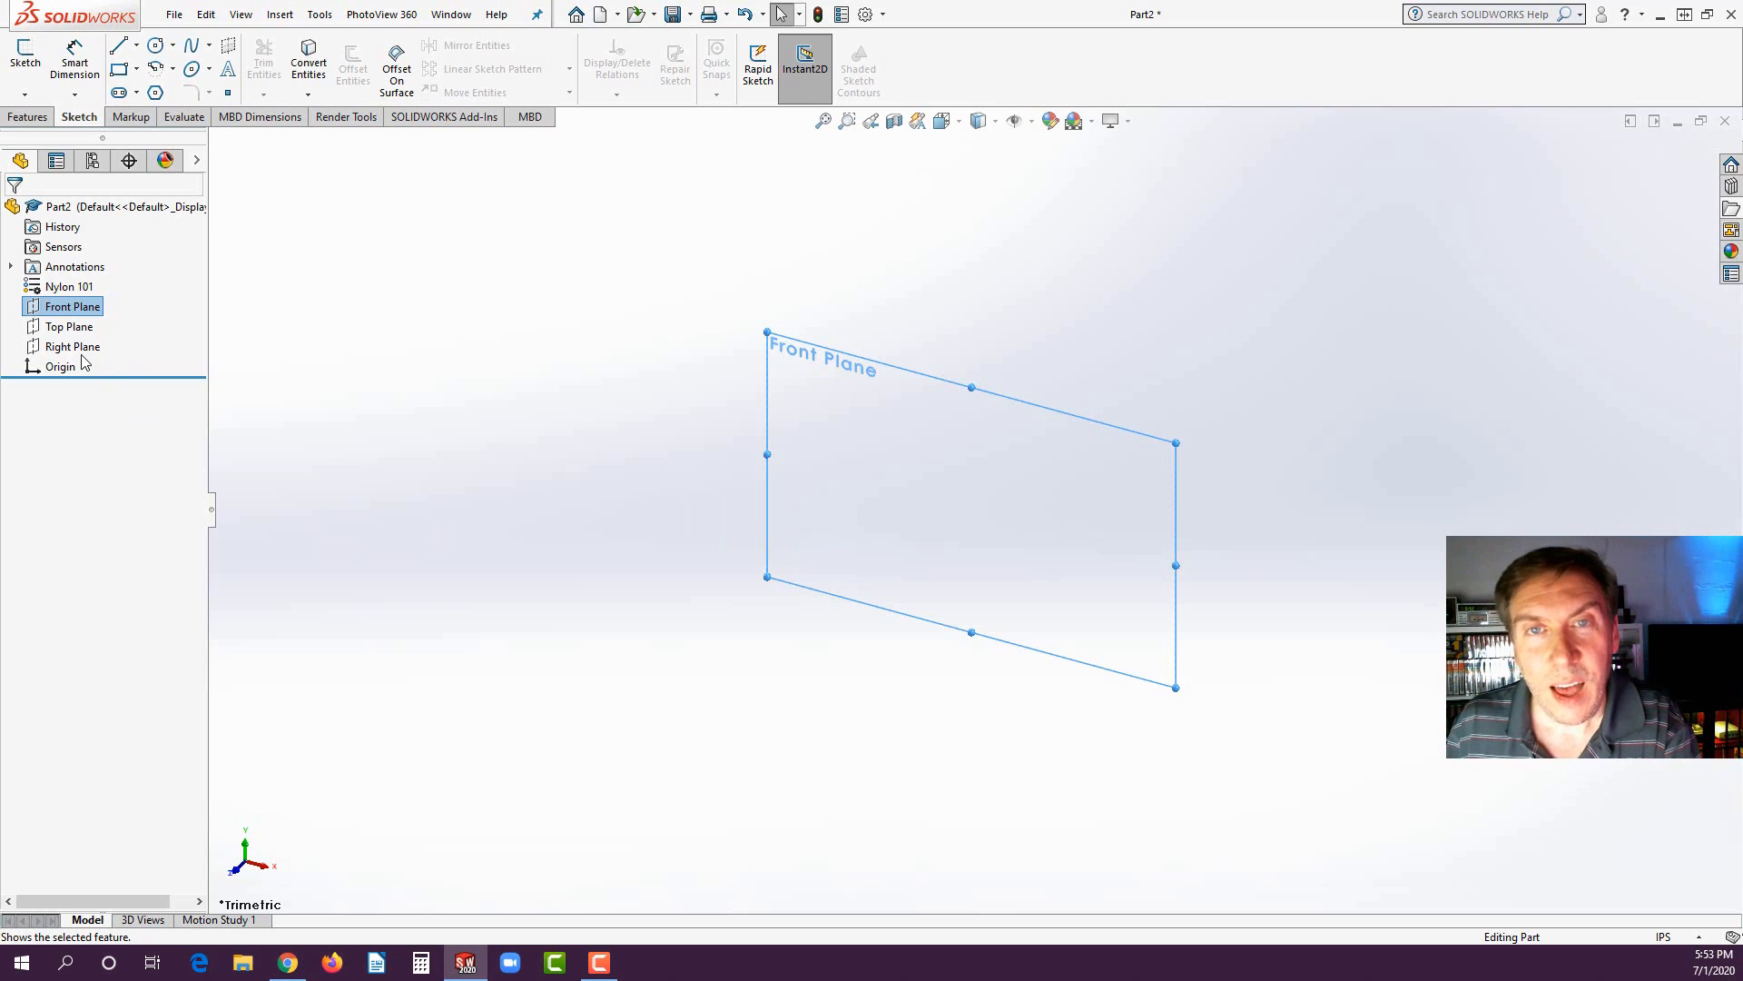
pyautogui.click(48, 313)
pyautogui.click(50, 311)
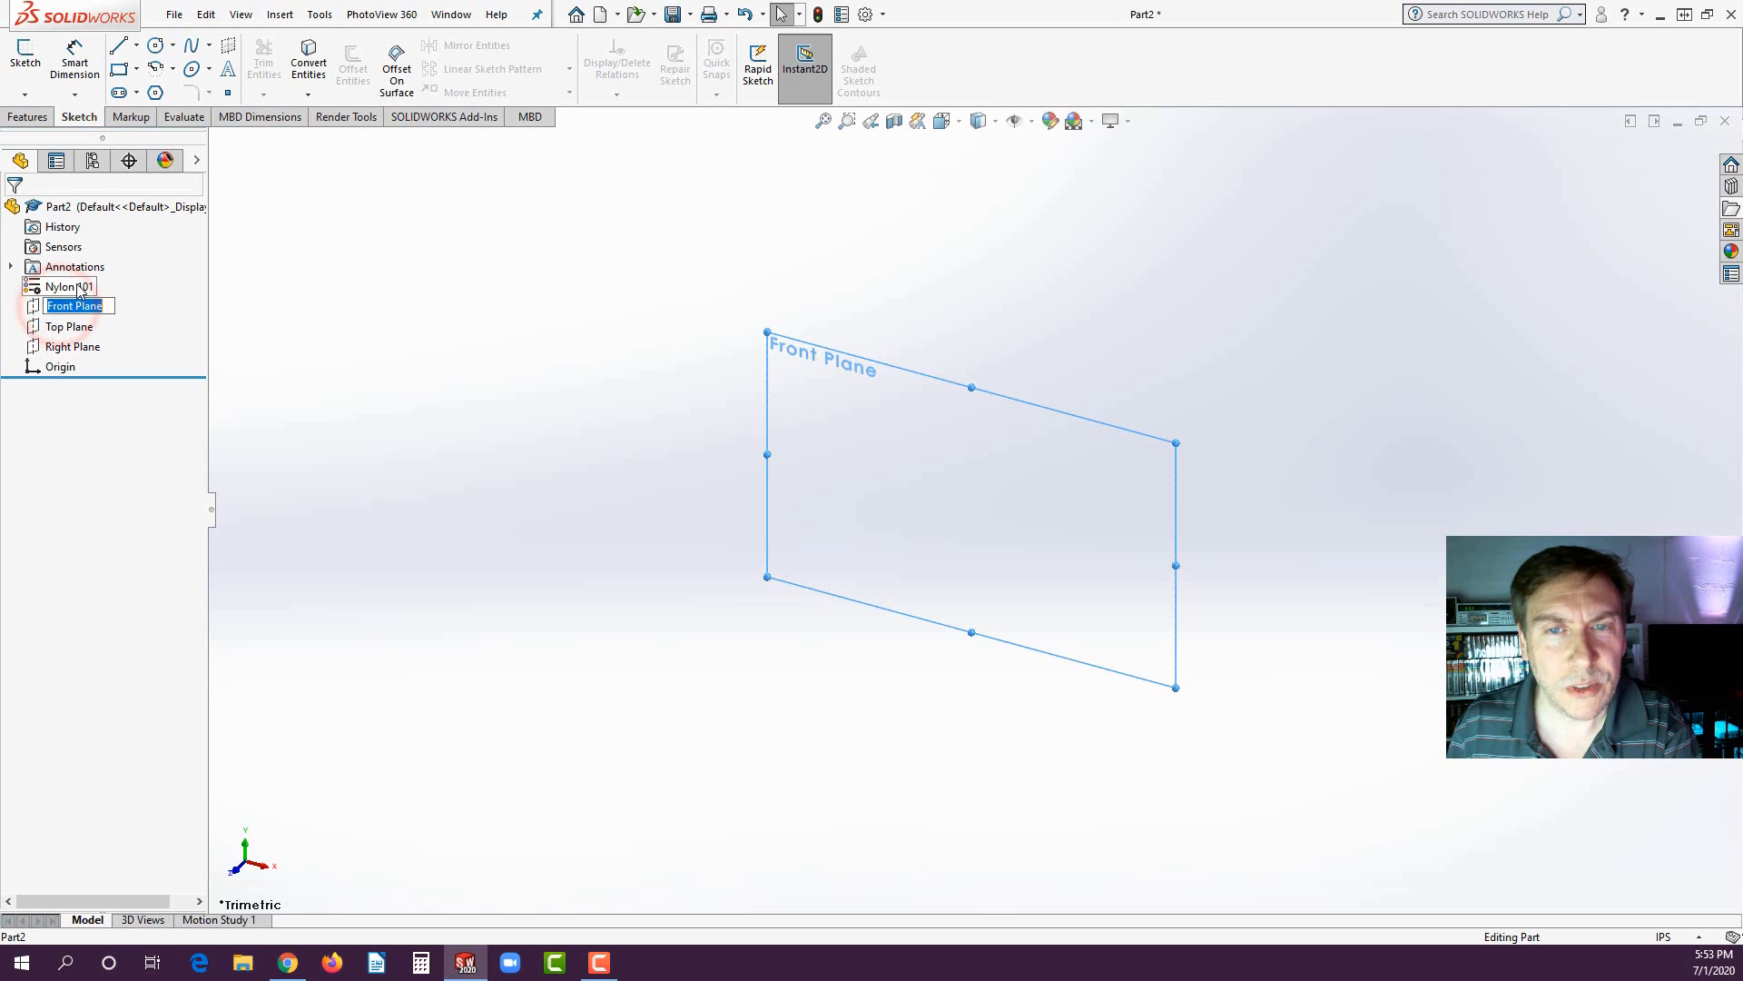
pyautogui.click(261, 370)
# - Start a new 2D sketch on the Front Plane
pyautogui.click(59, 307)
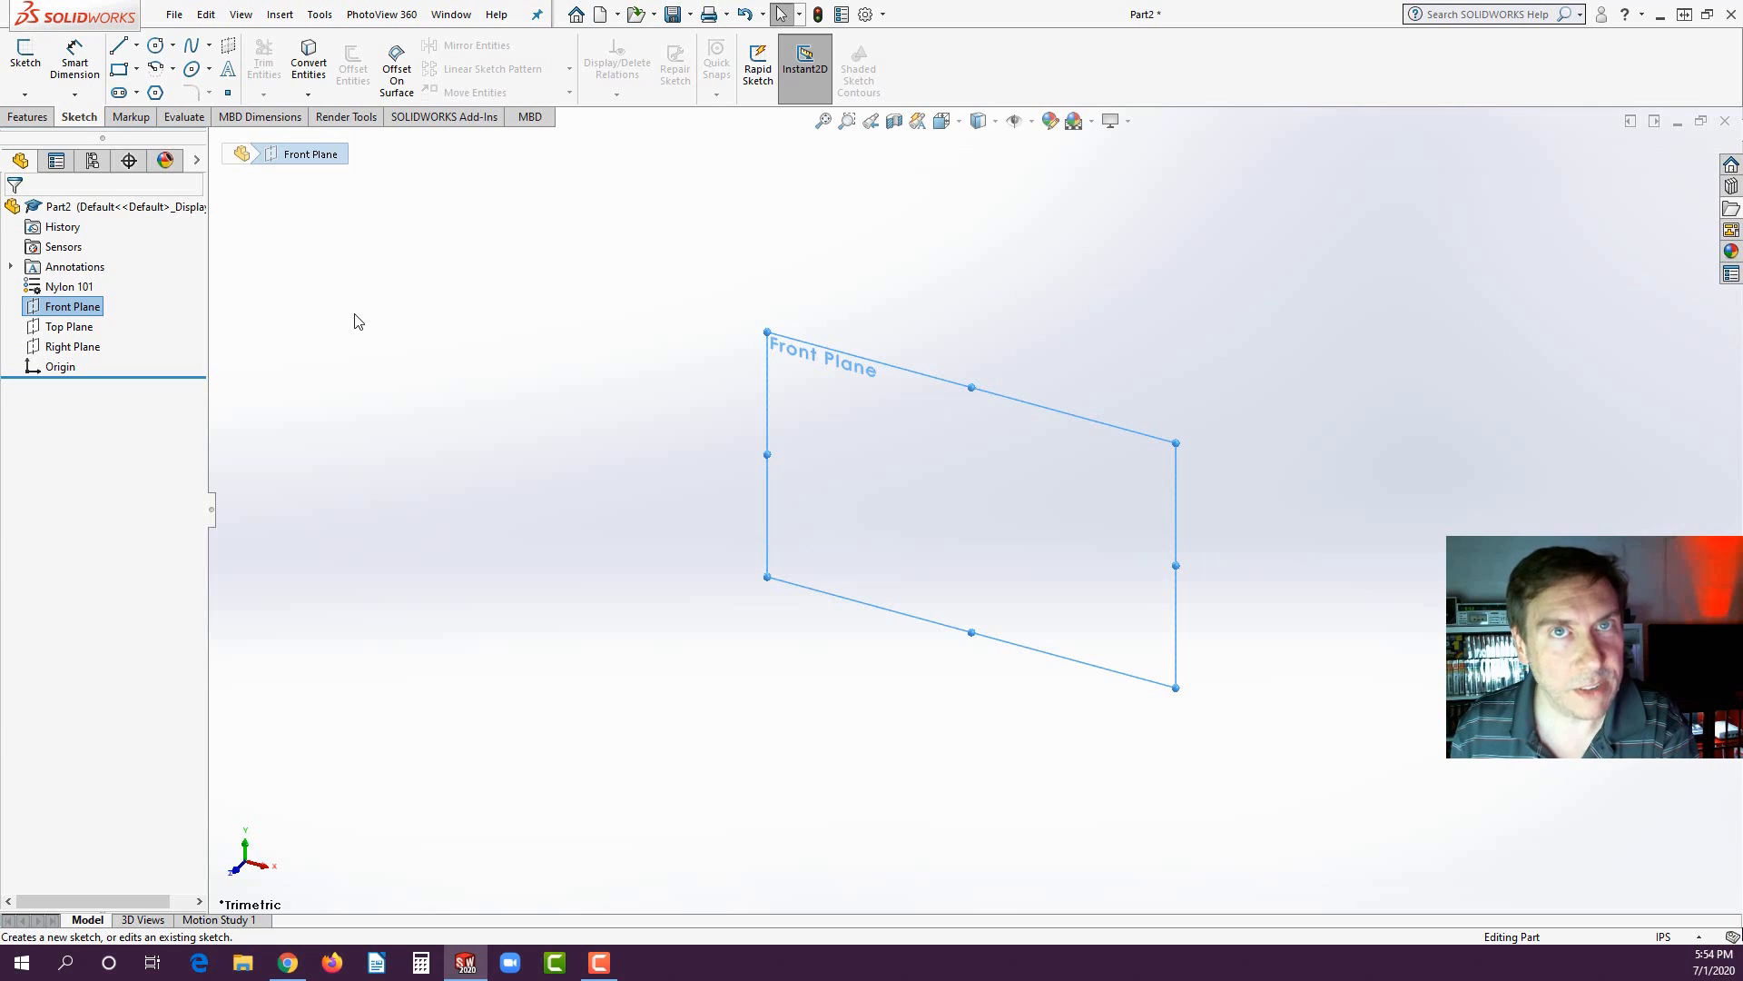
pyautogui.click(88, 121)
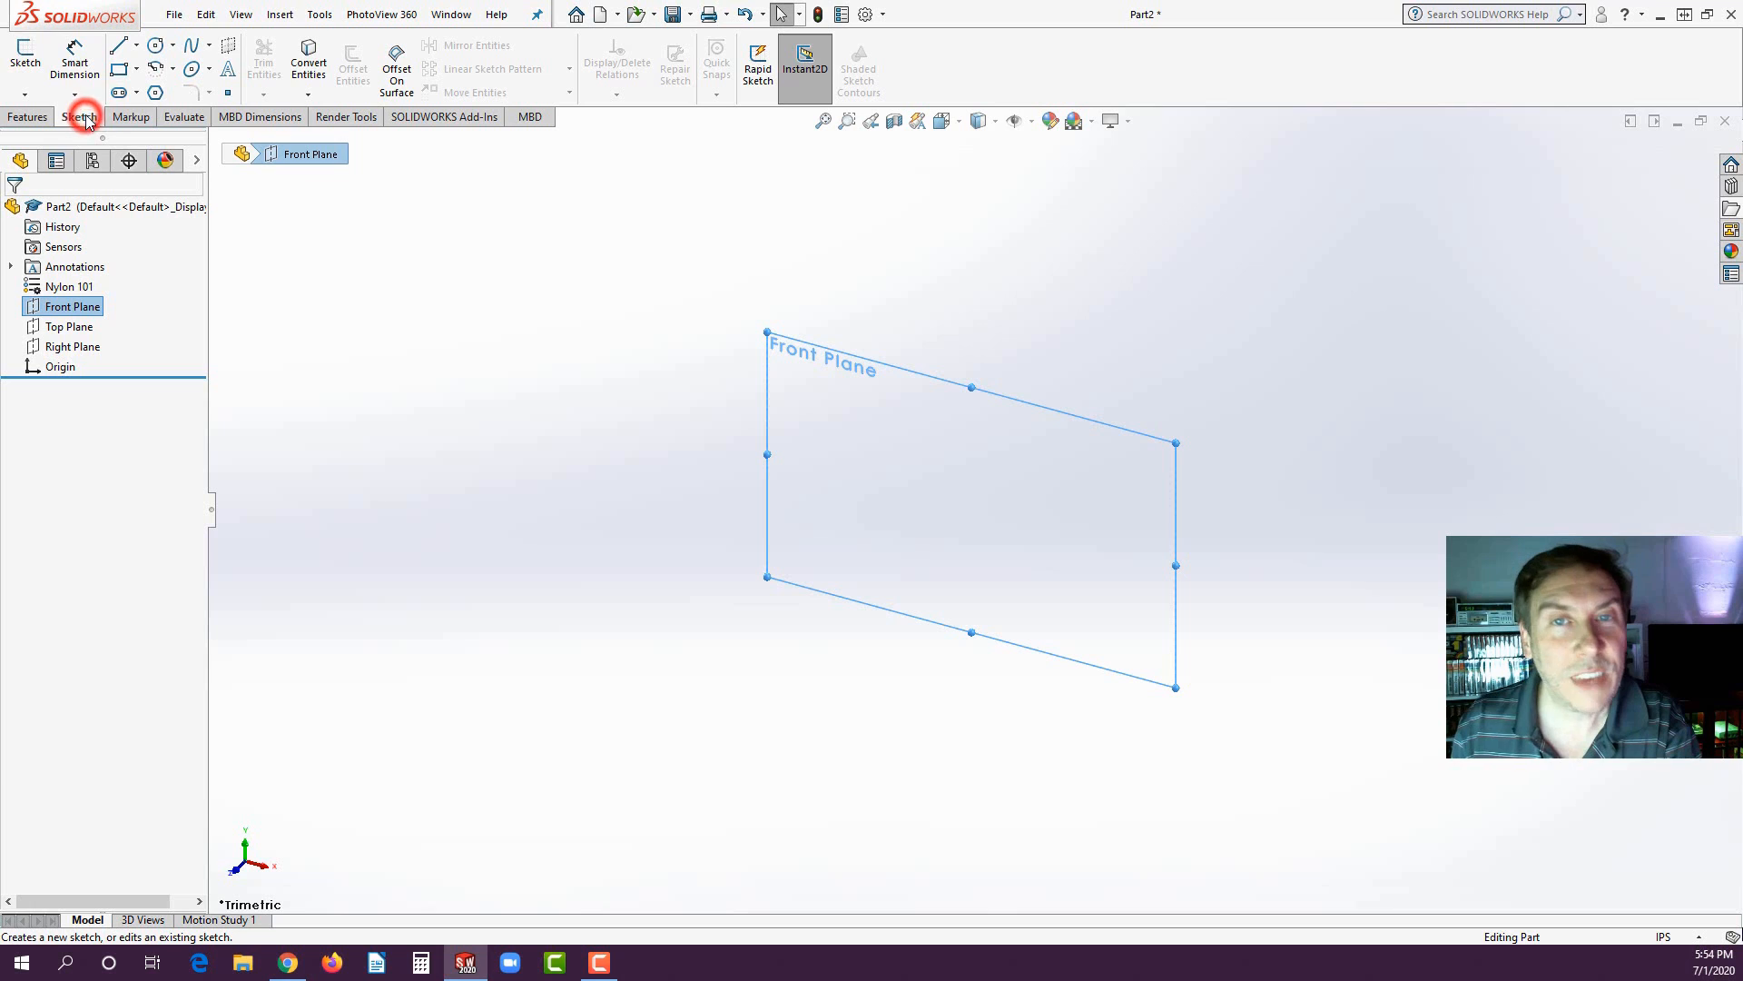
pyautogui.click(25, 95)
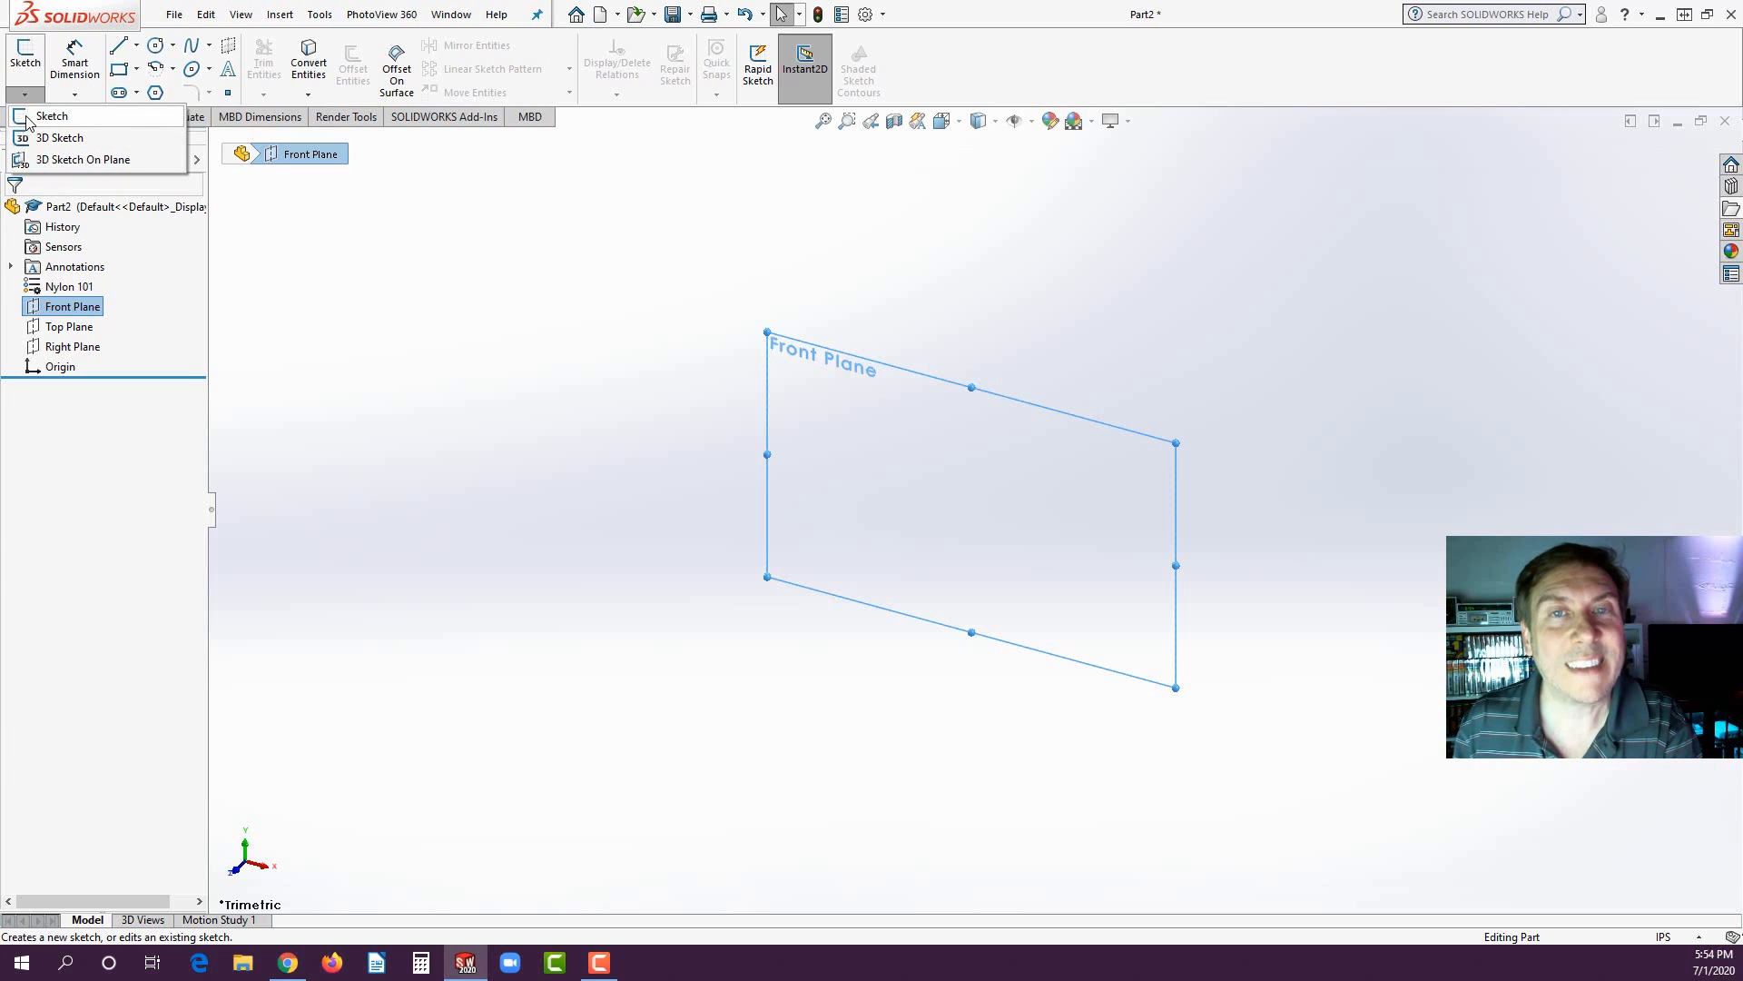
pyautogui.click(32, 121)
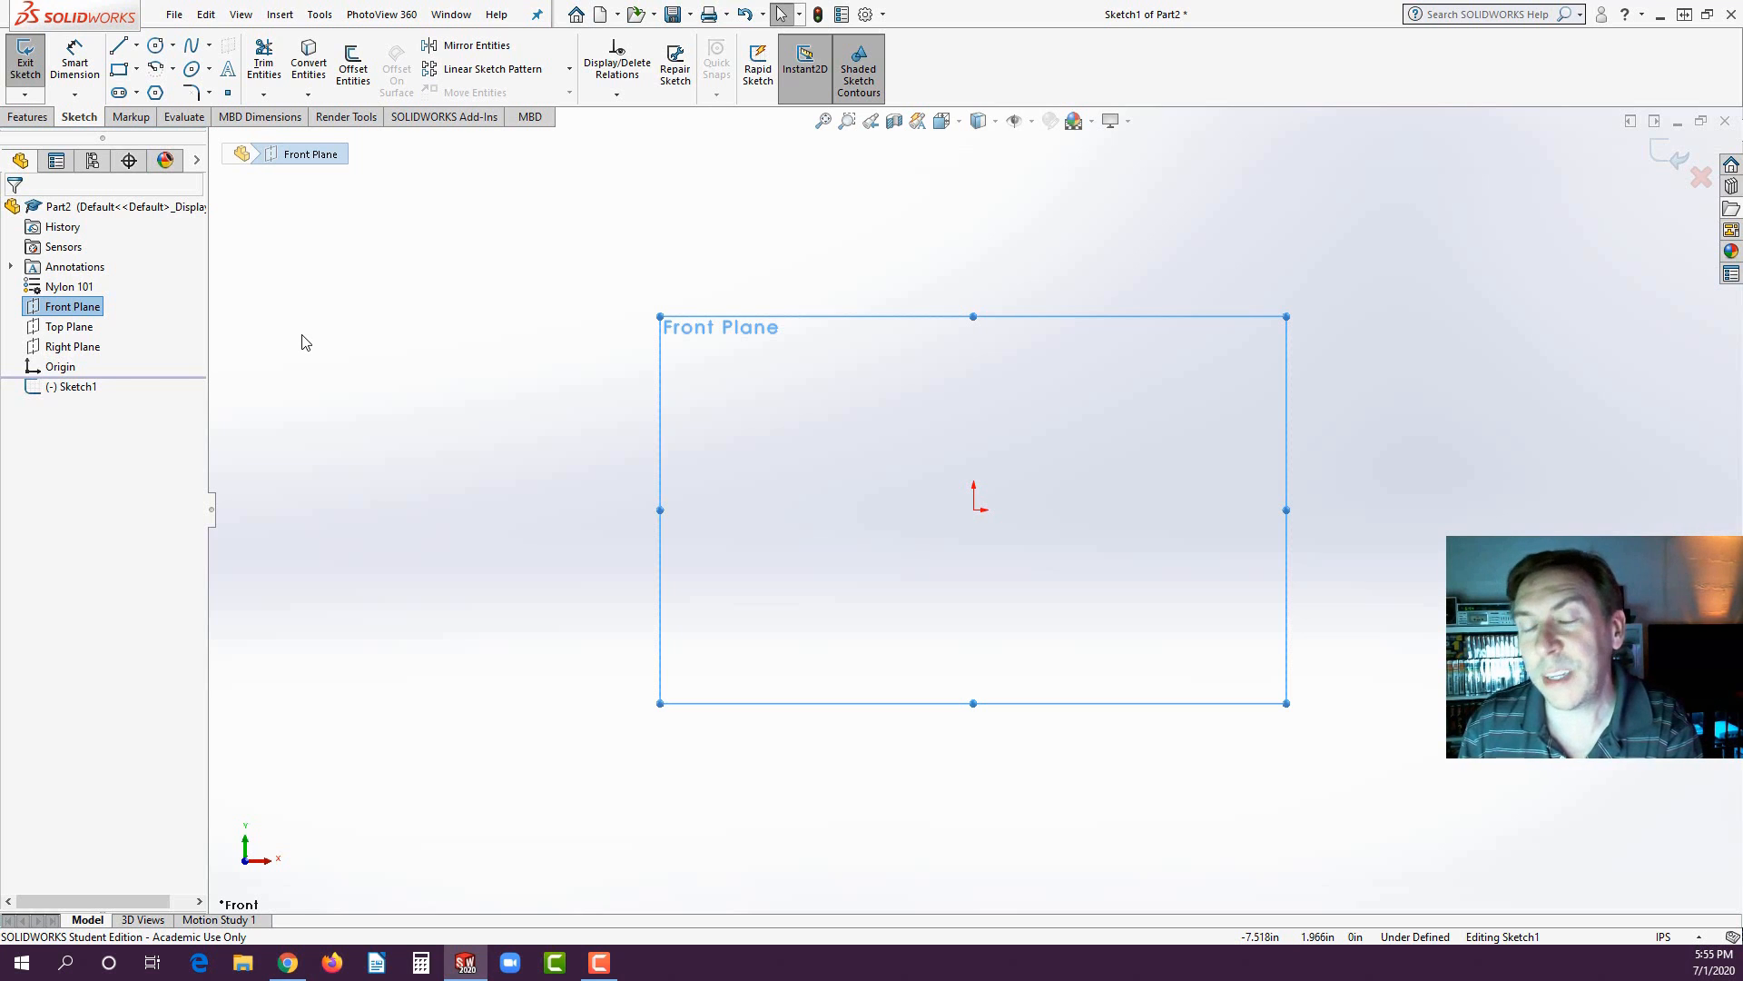
# - Sketch a corner rectangle from the origin, about 1.92 in wide and 3.215 in high, up to its upper-right corner
pyautogui.click(137, 71)
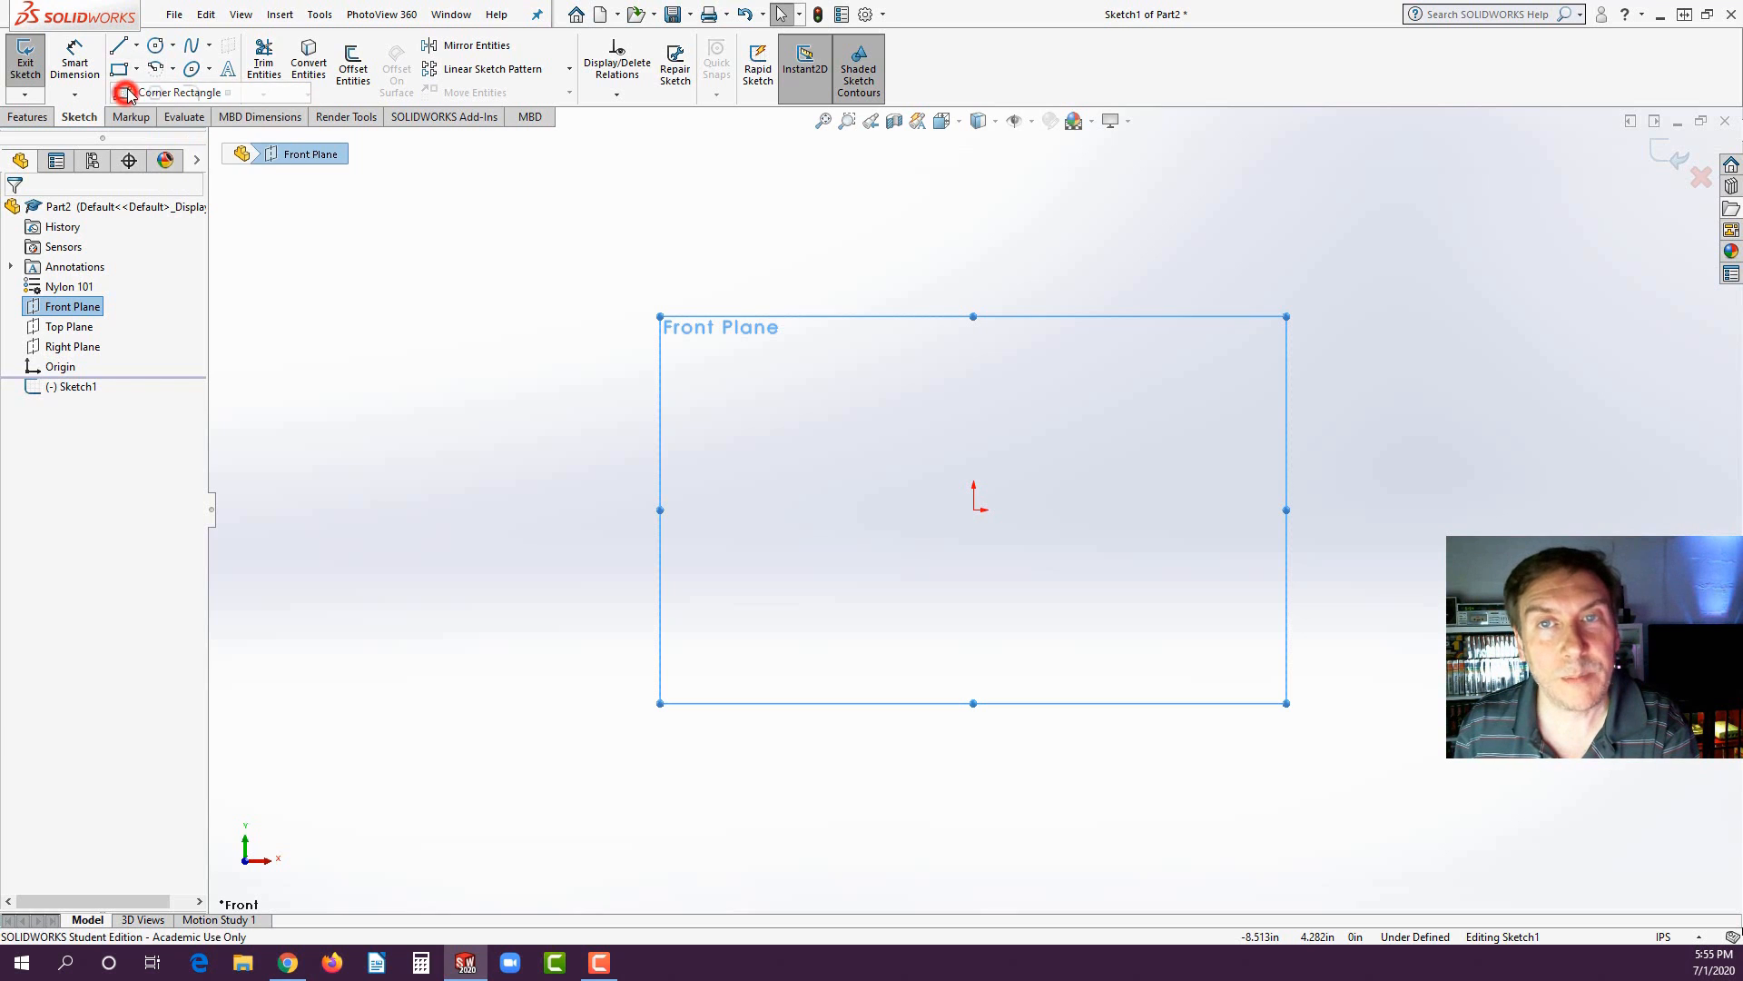
pyautogui.click(128, 94)
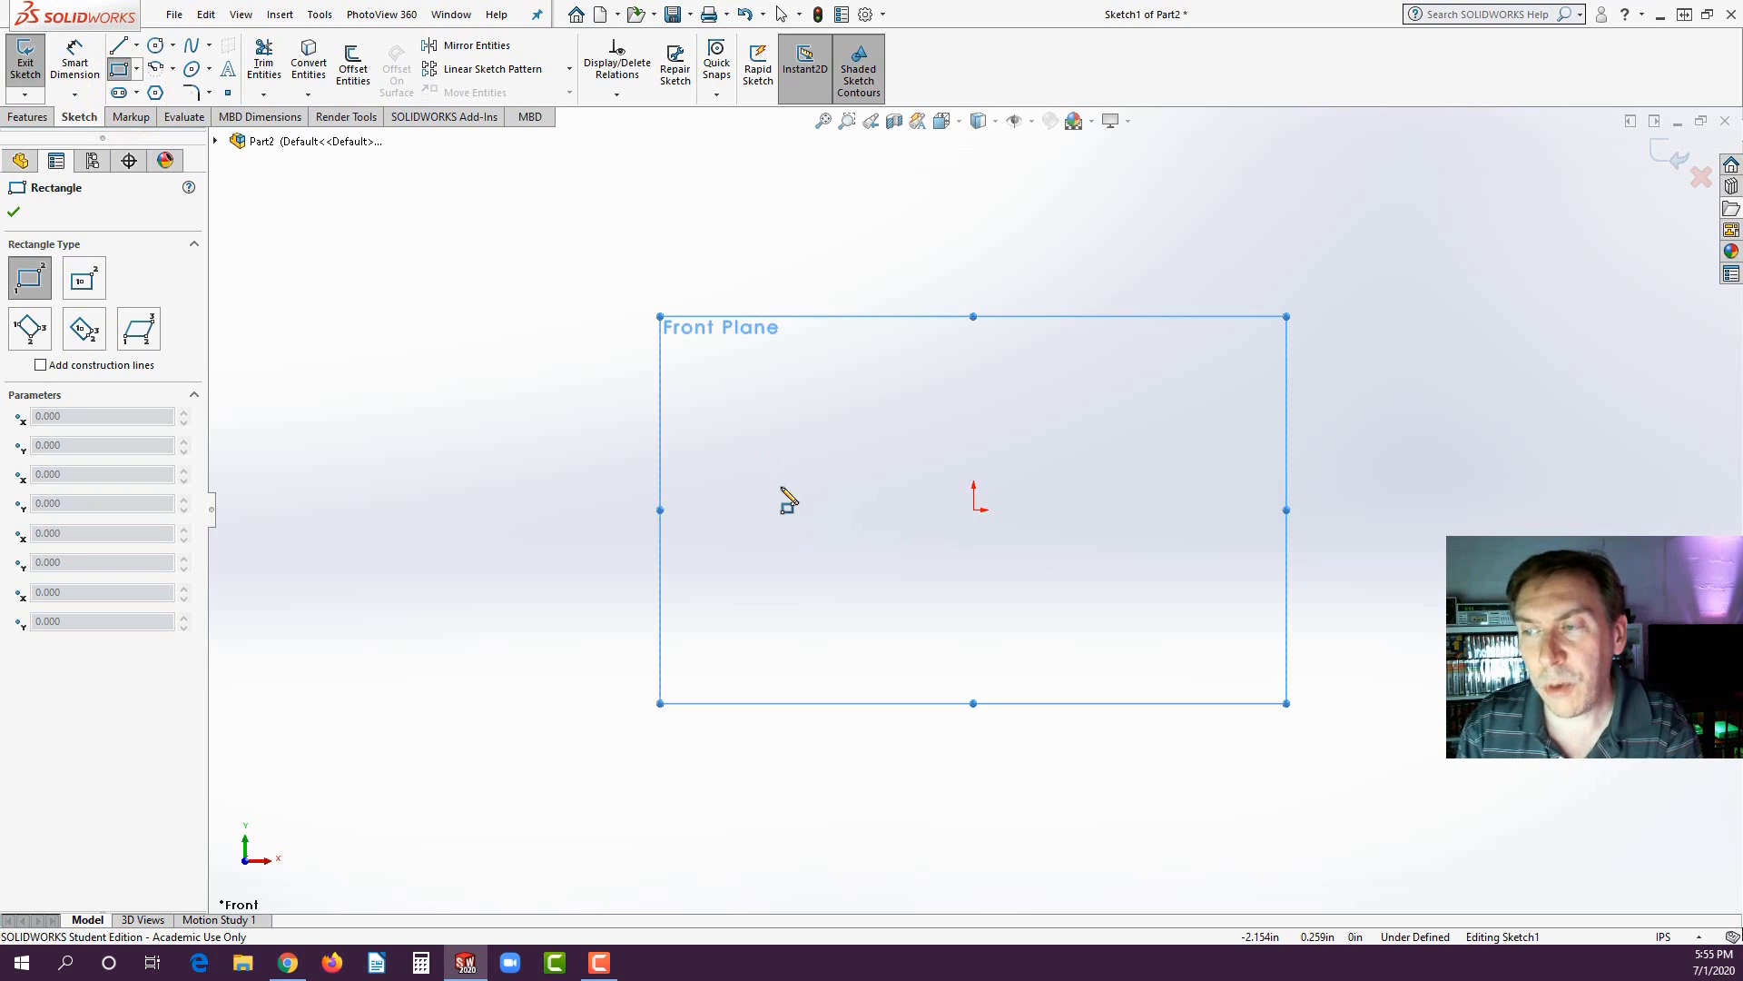
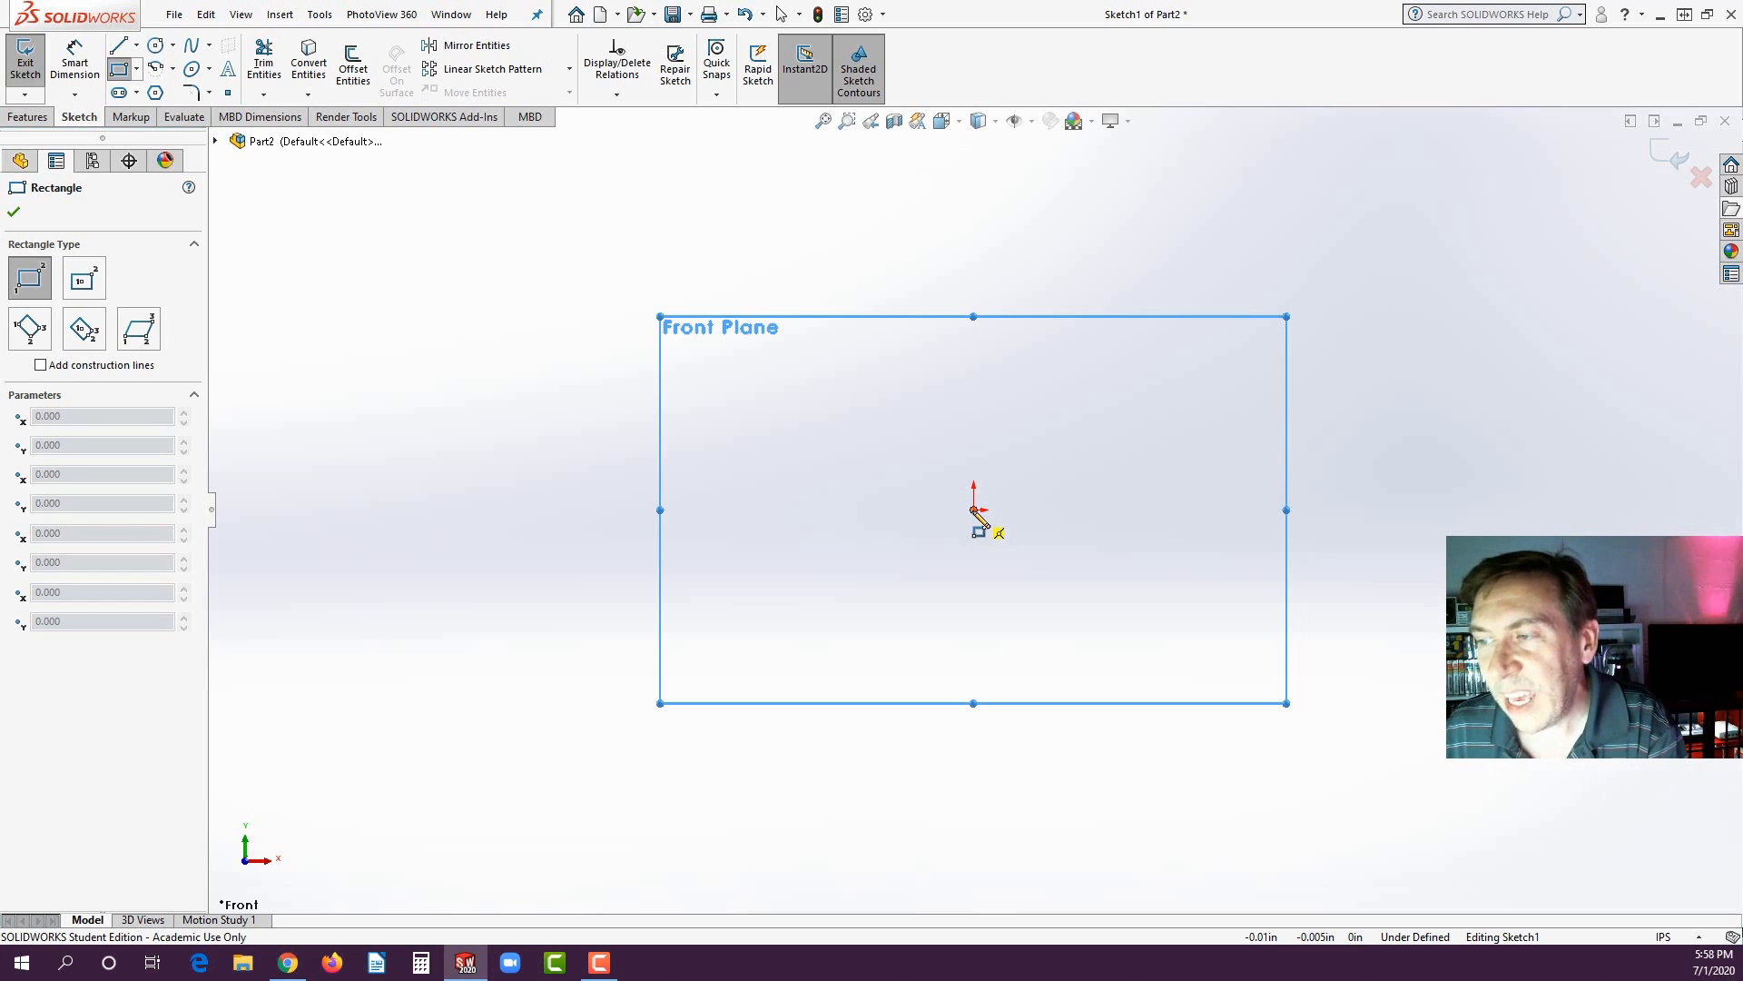
pyautogui.click(973, 509)
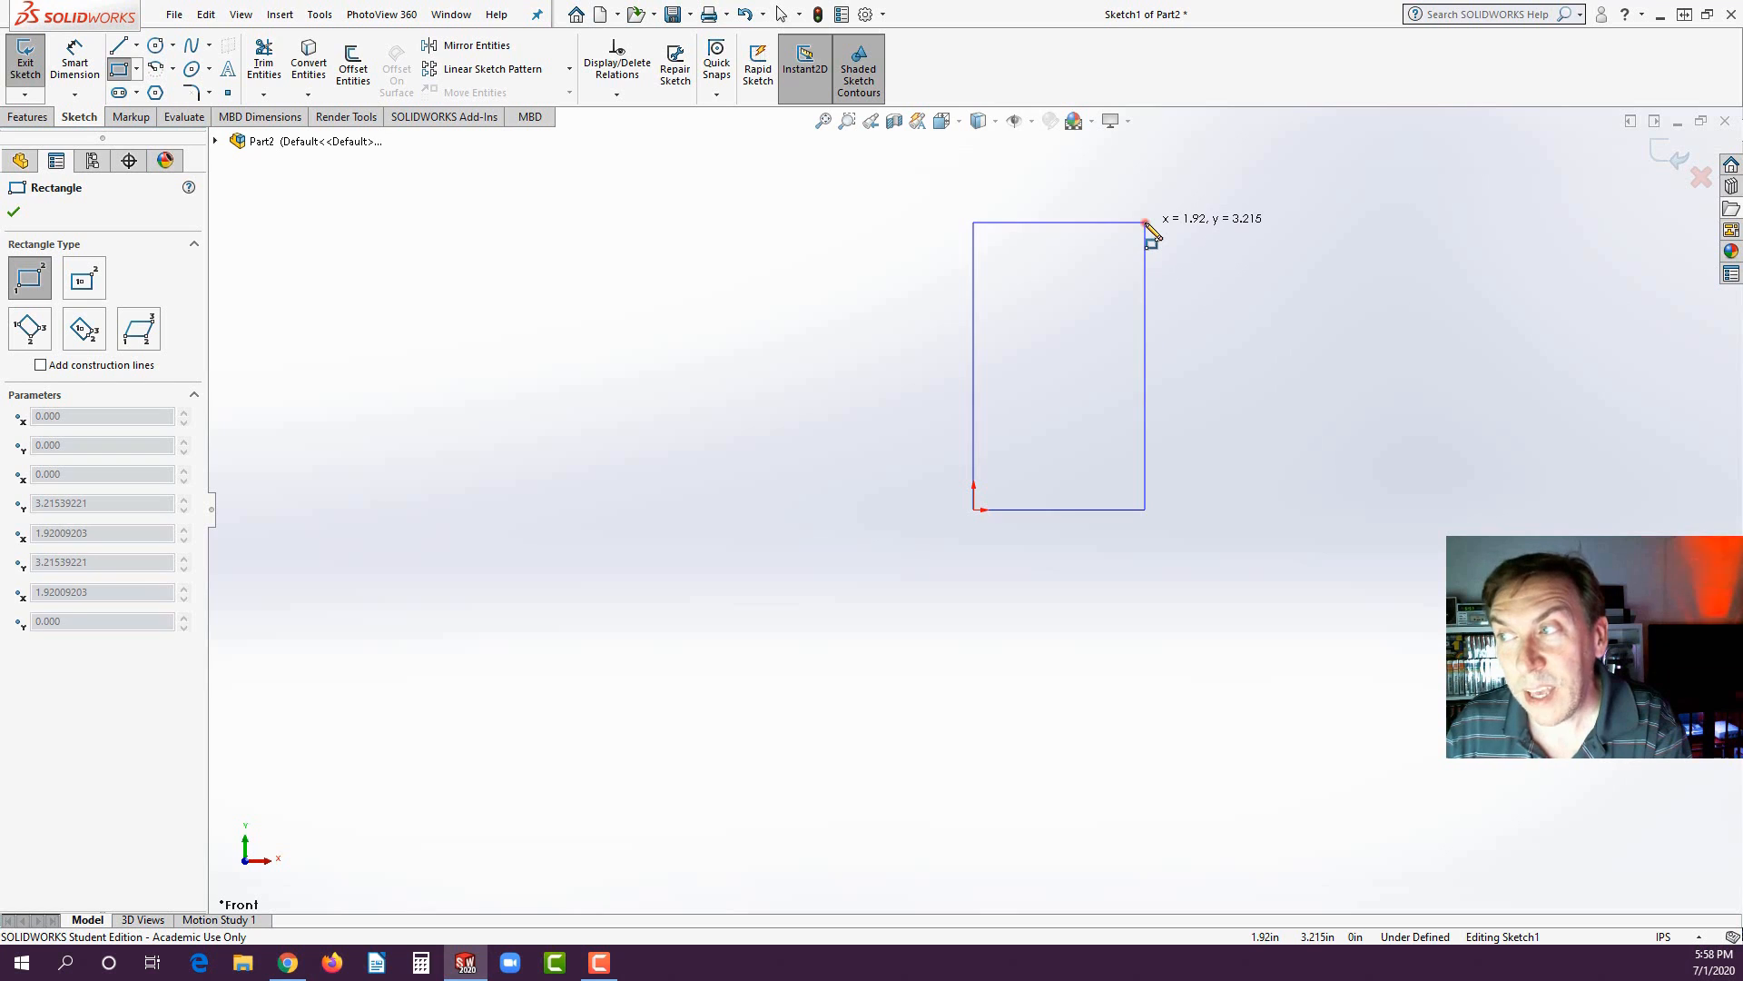
pyautogui.click(1145, 223)
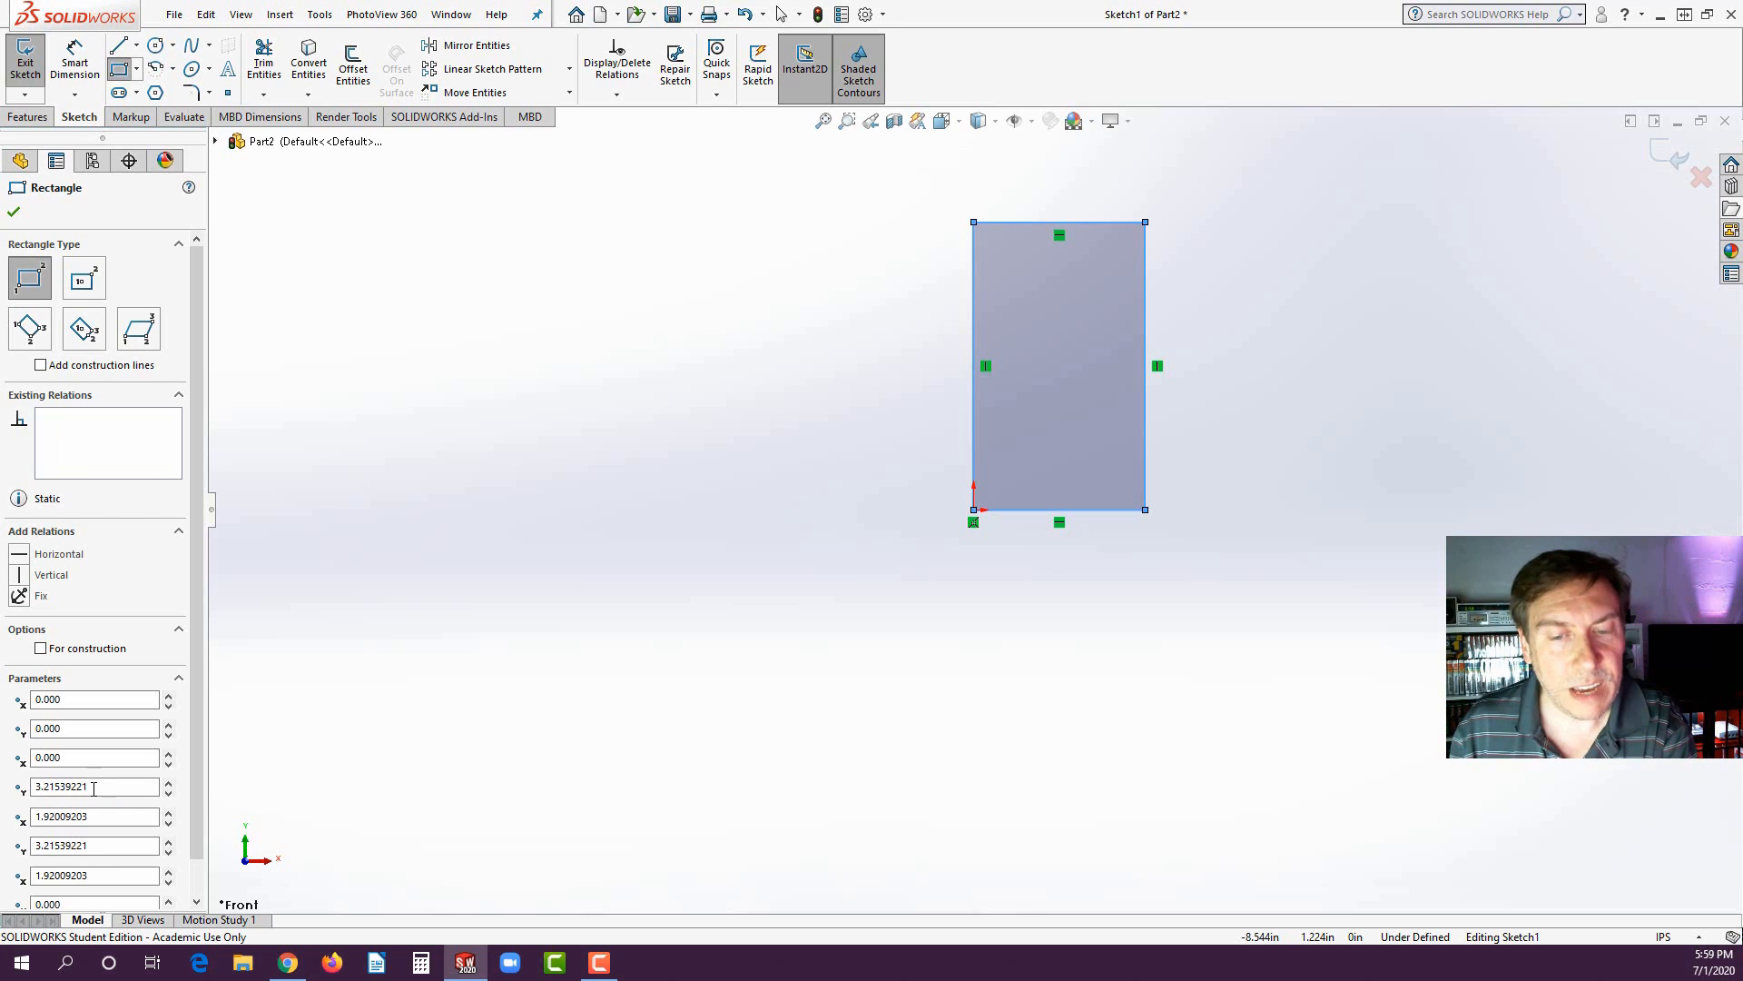
# - Set the Y coordinate of the rectangle's upper corners to 5 in its parameters and leave the Rectangle command
pyautogui.doubleClick(94, 788)
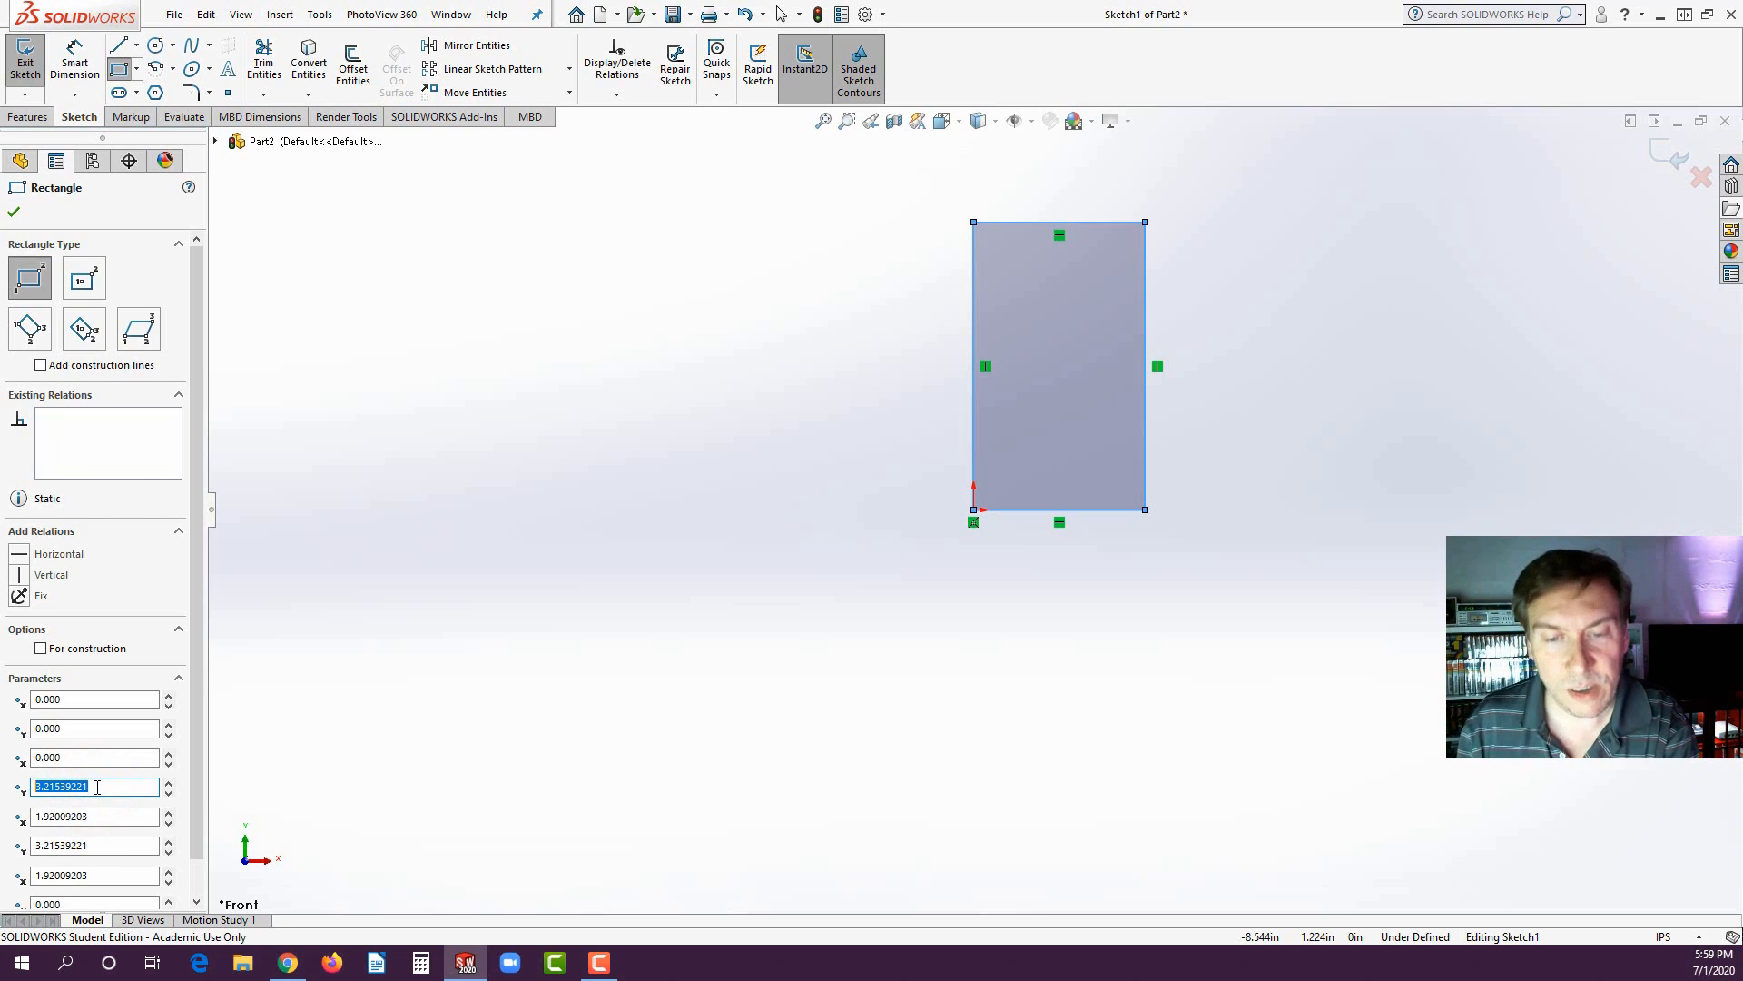
pyautogui.write('5')
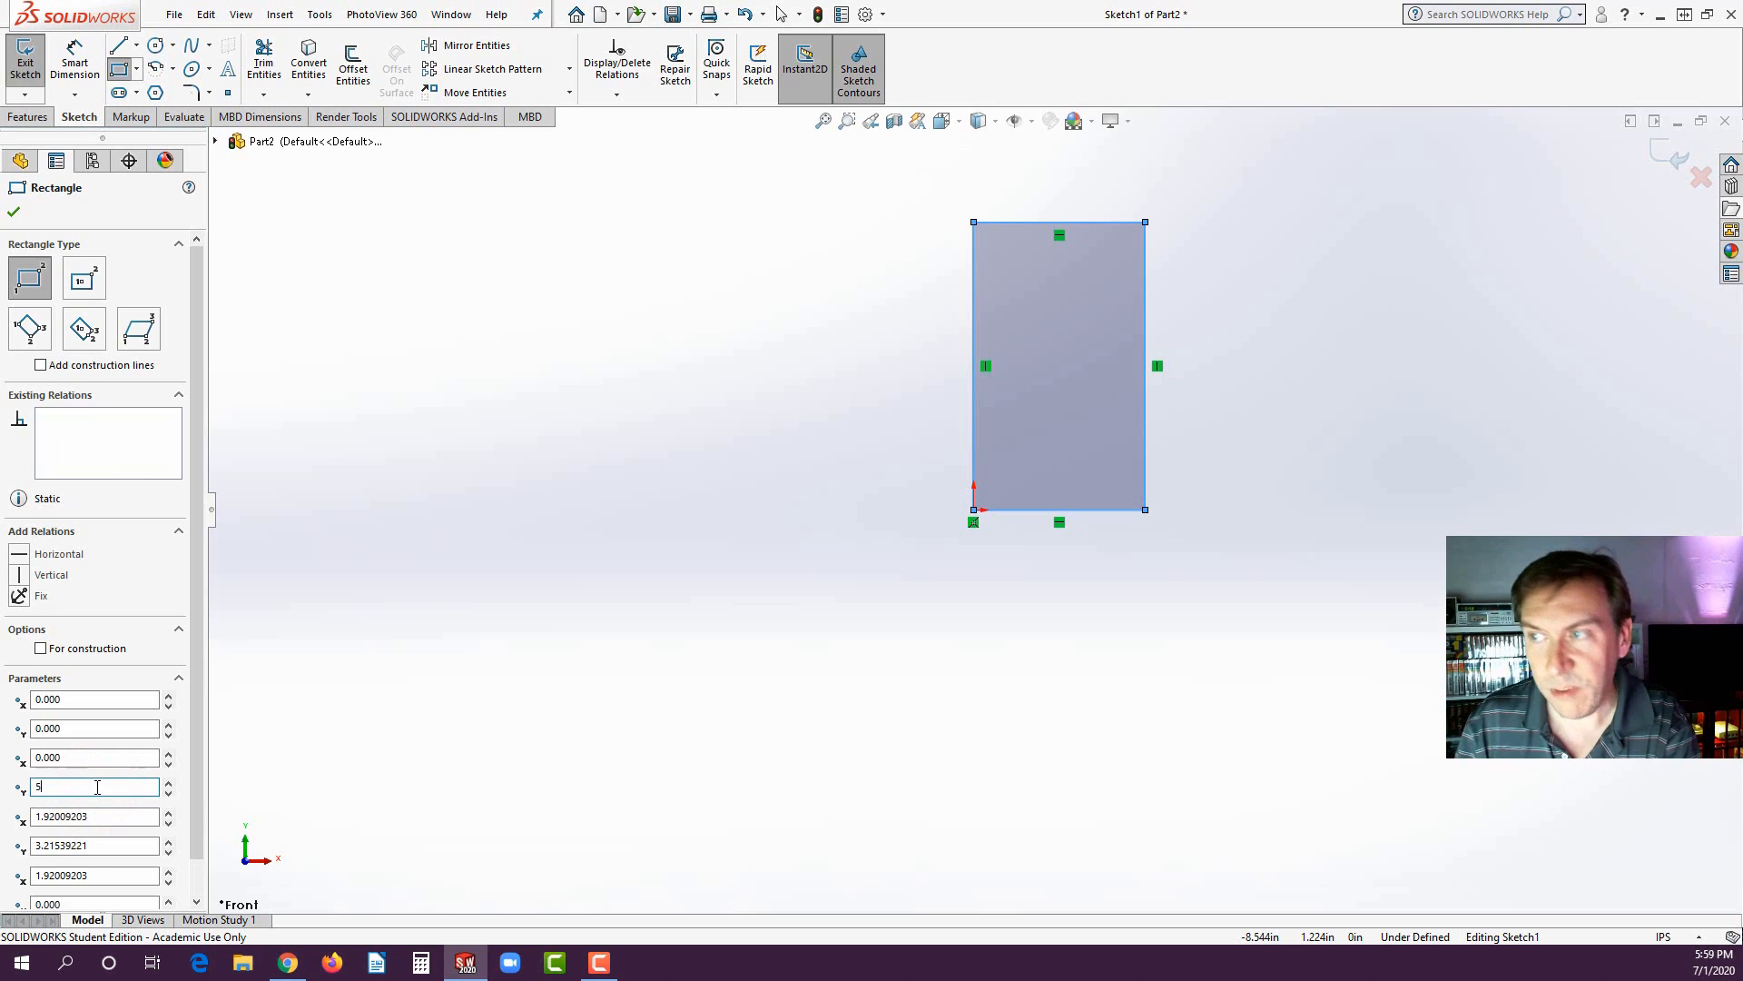
pyautogui.press('Return')
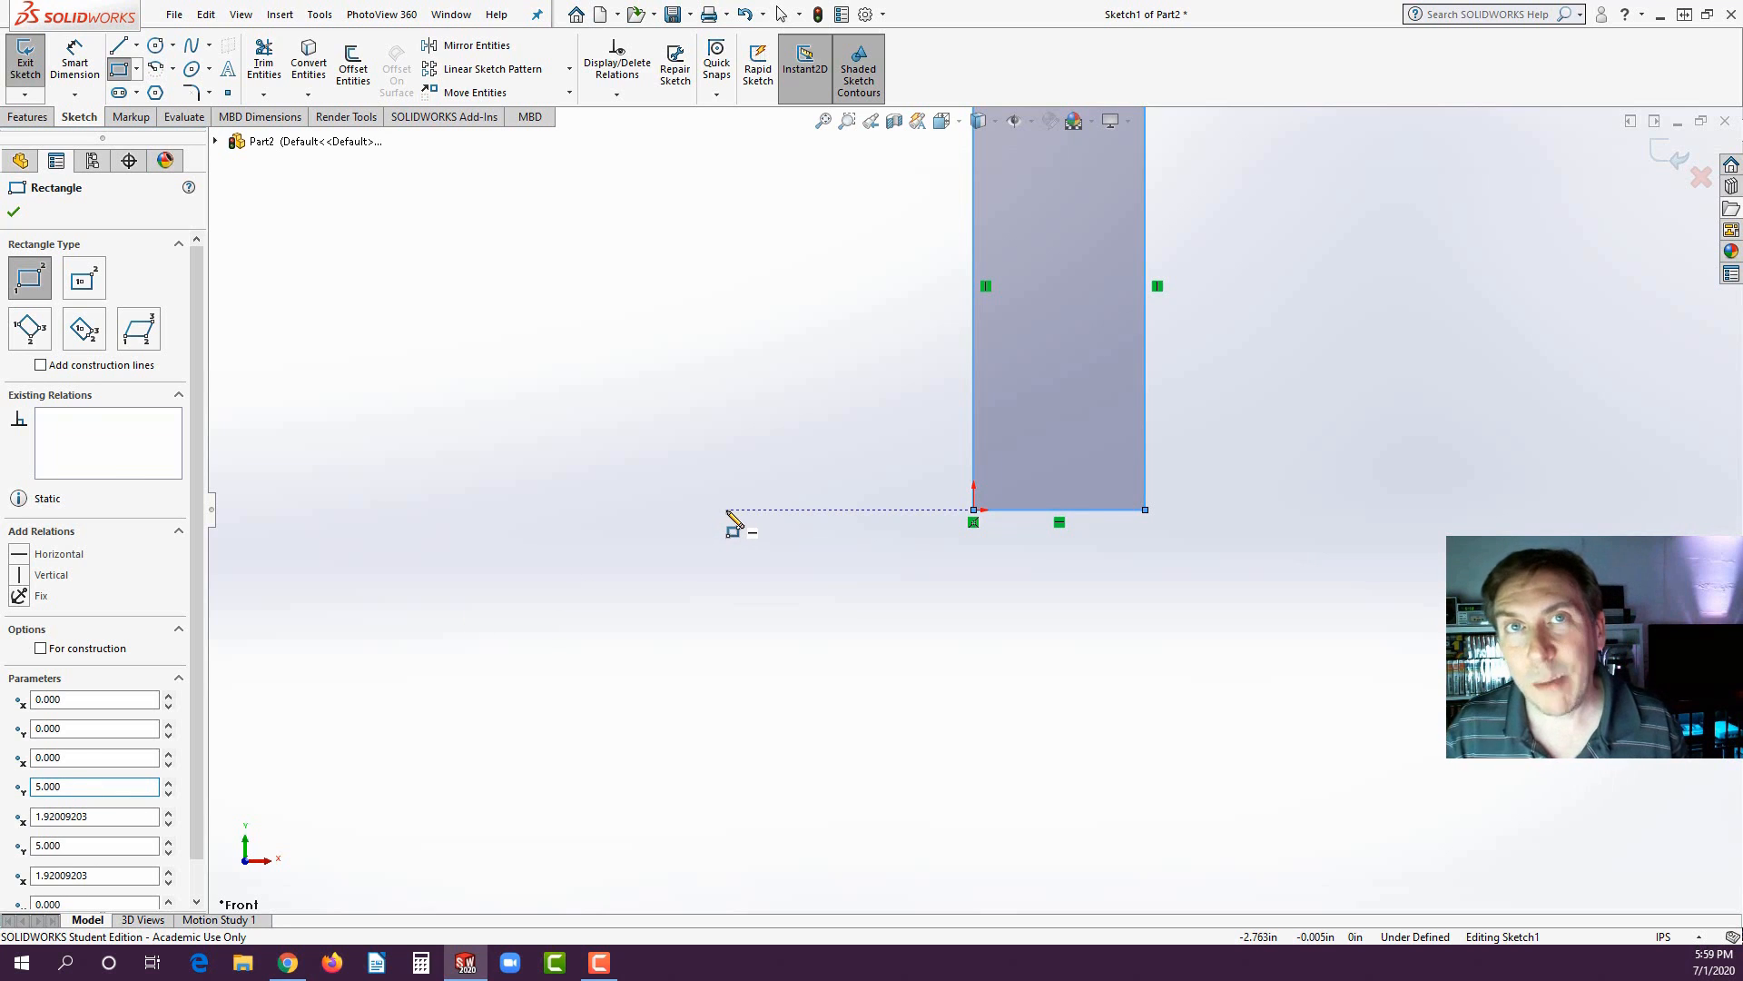
pyautogui.press('Escape')
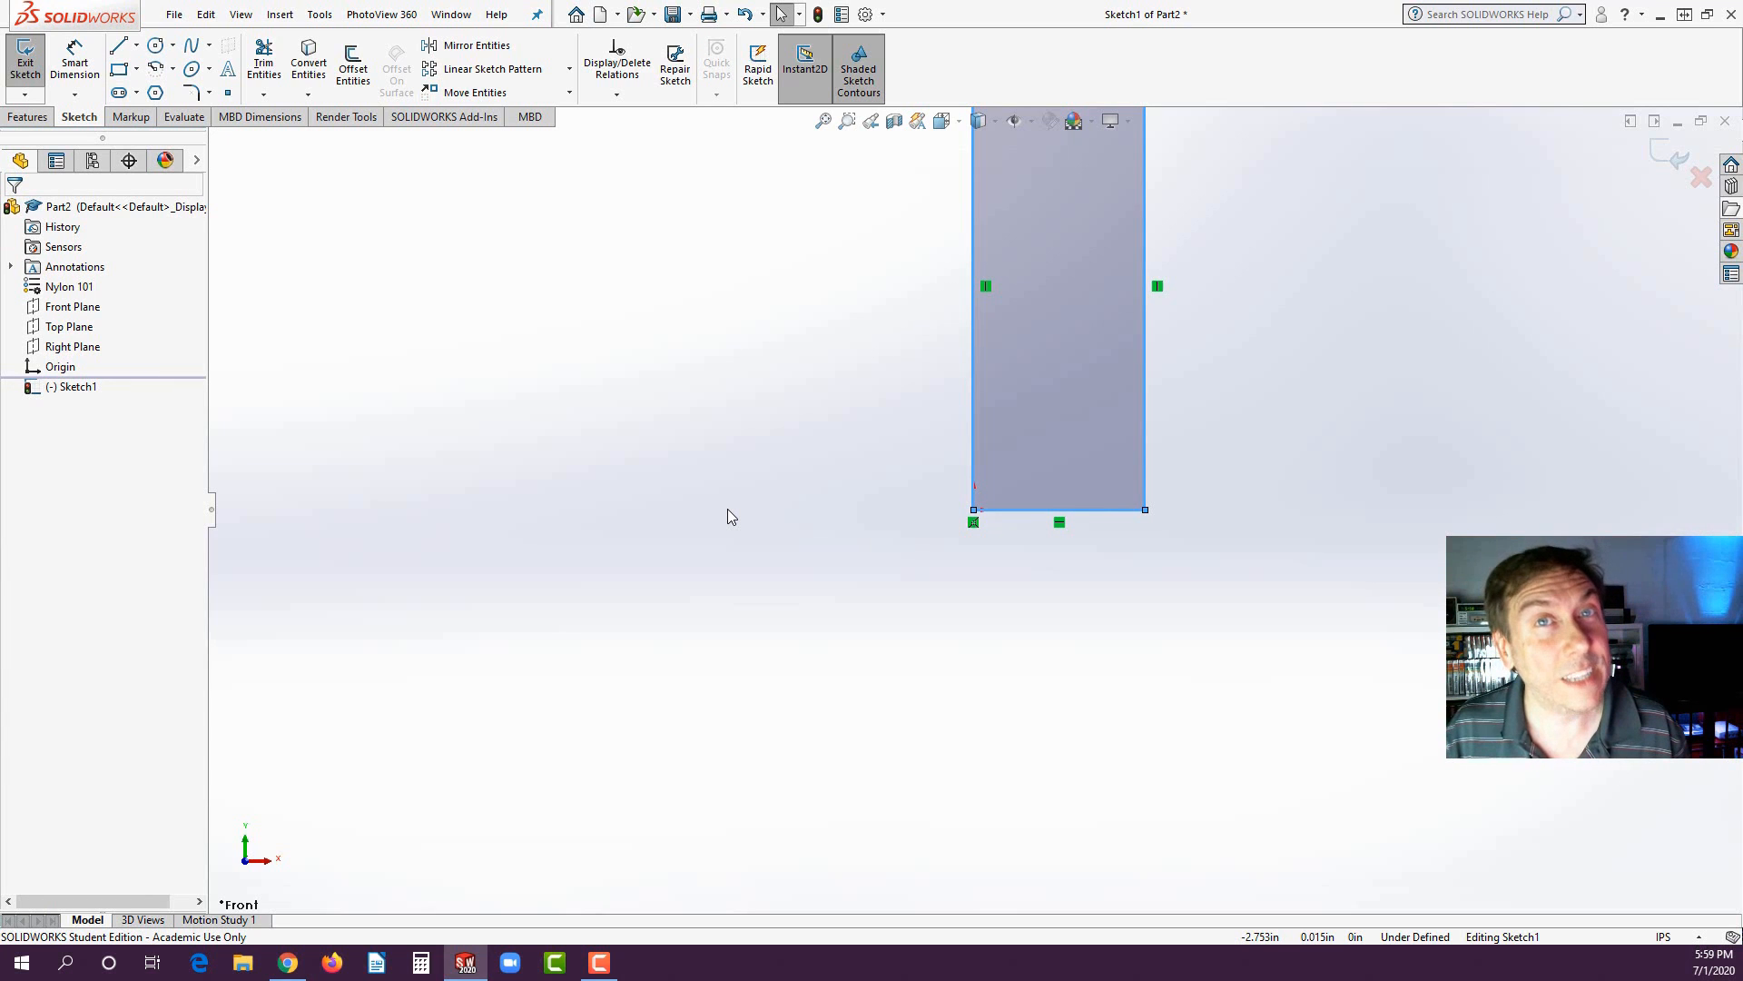
pyautogui.press('f')
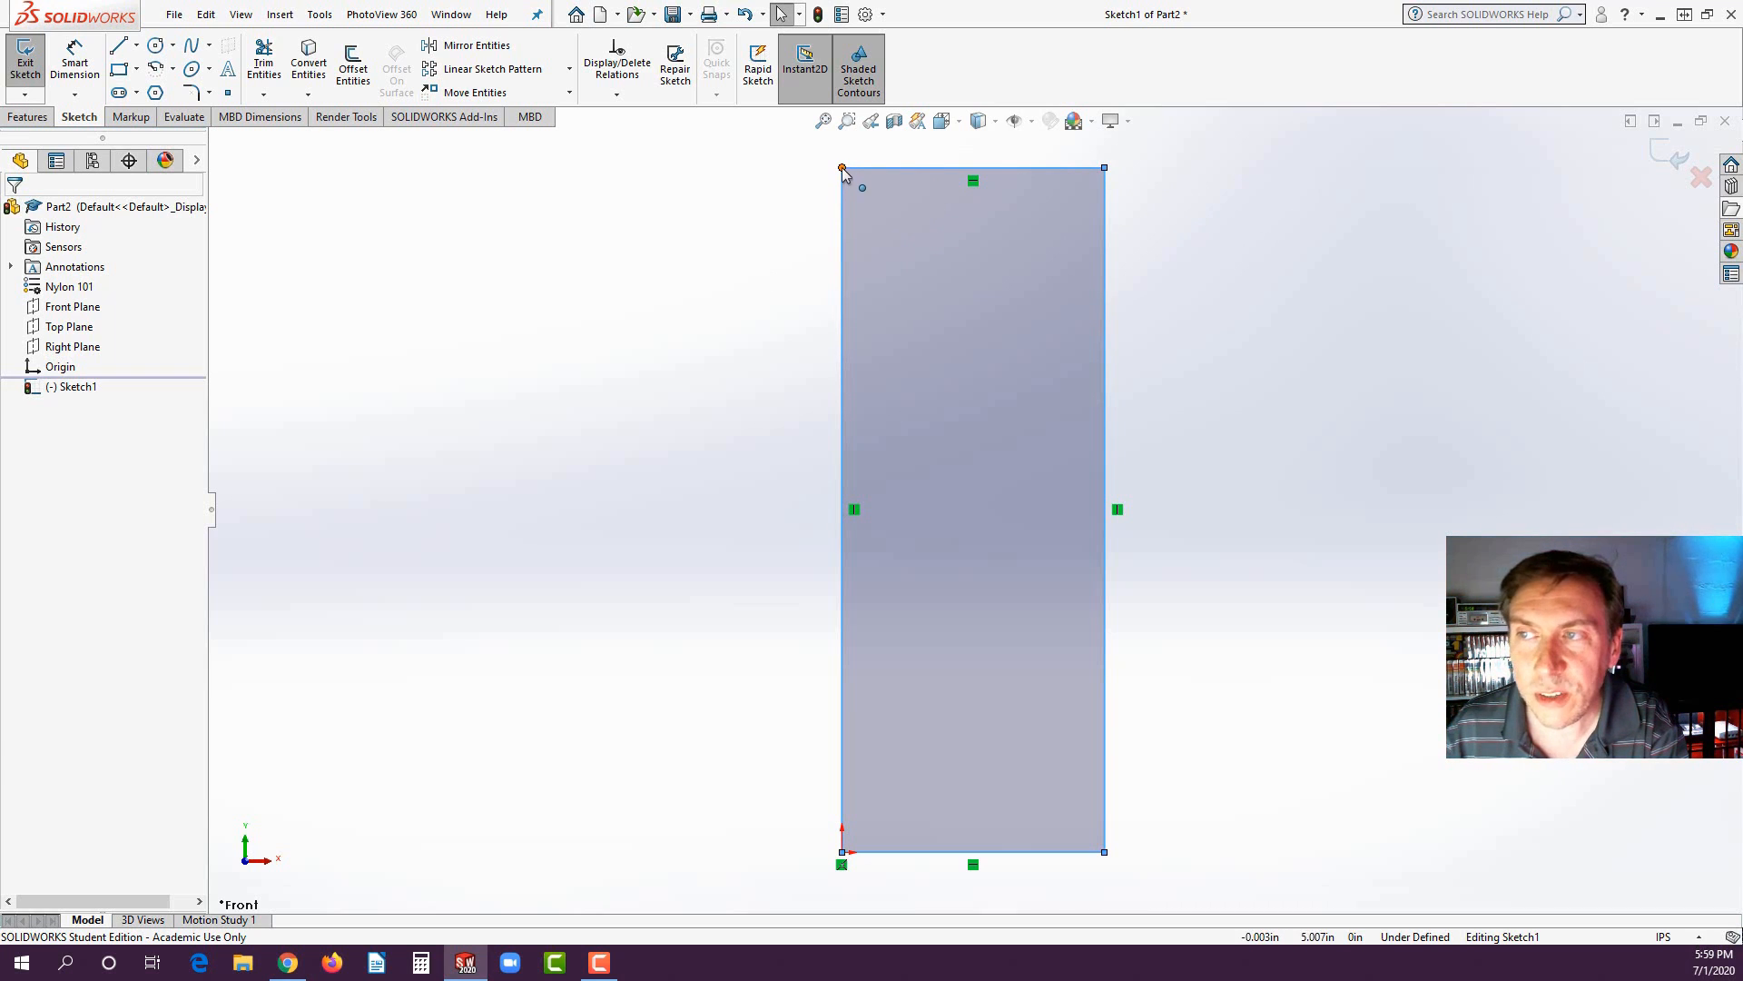
# - Pull the rectangle's upper-left corner straight down to a height of about 3.83 in
pyautogui.moveTo(841, 167); pyautogui.dragTo(841, 327)
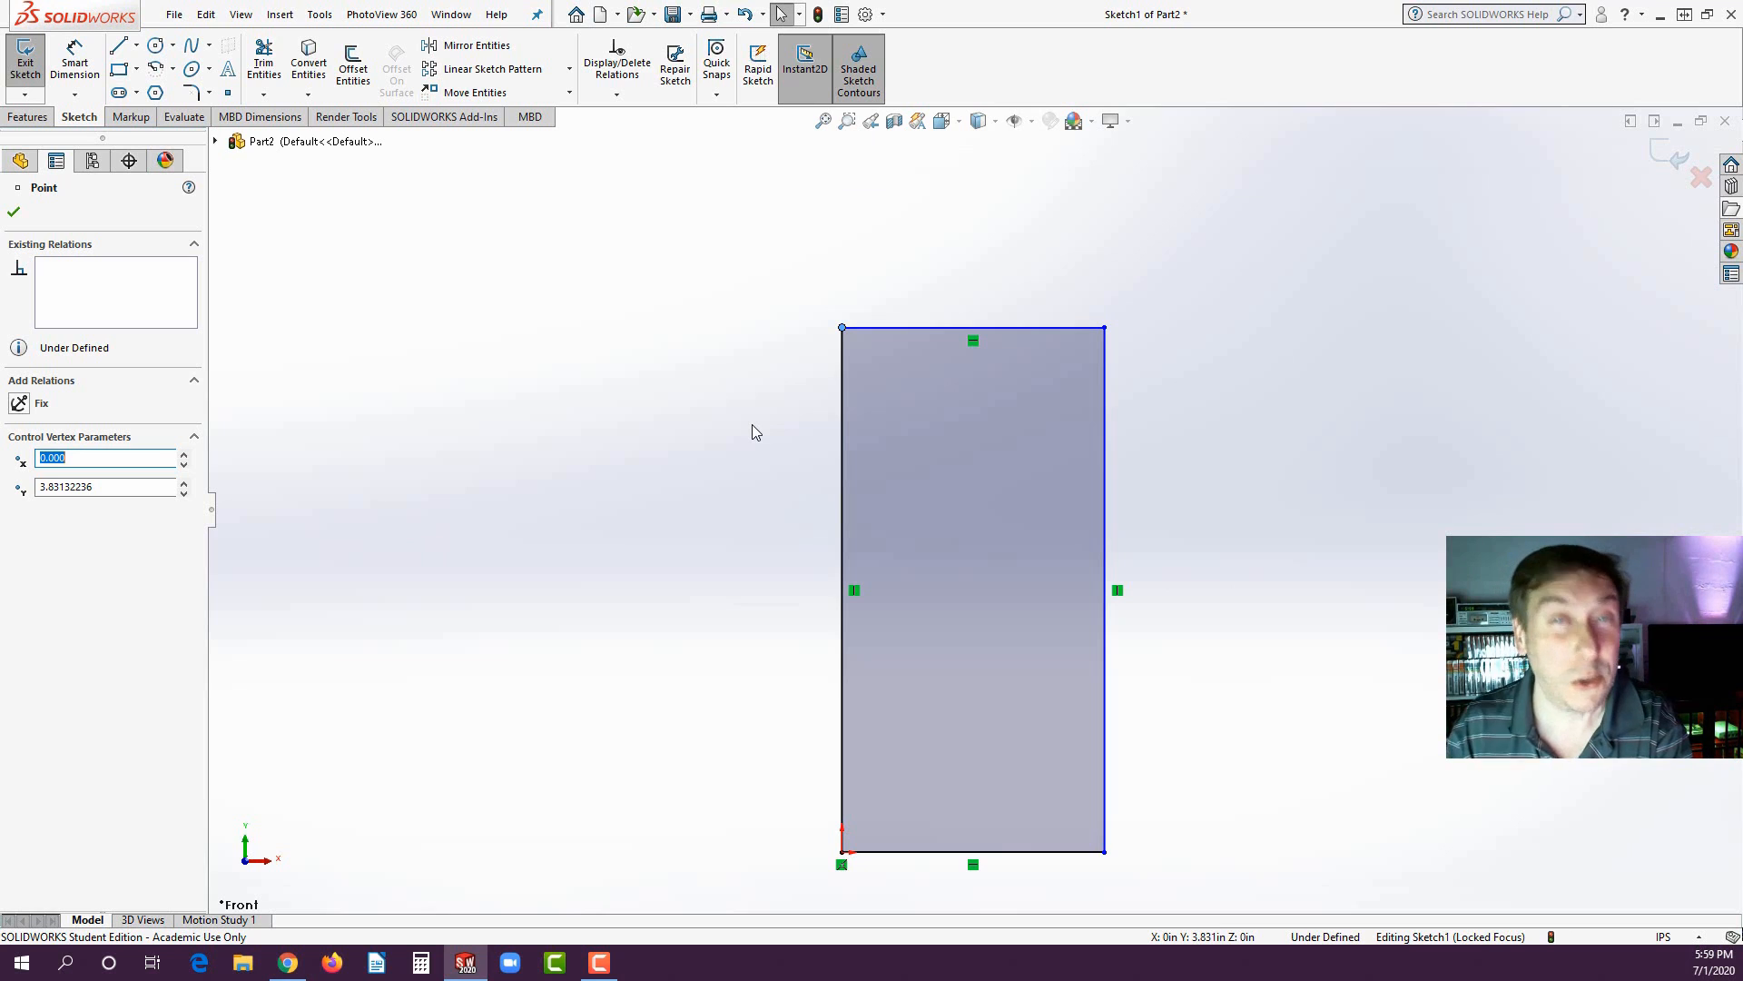
pyautogui.doubleClick(97, 487)
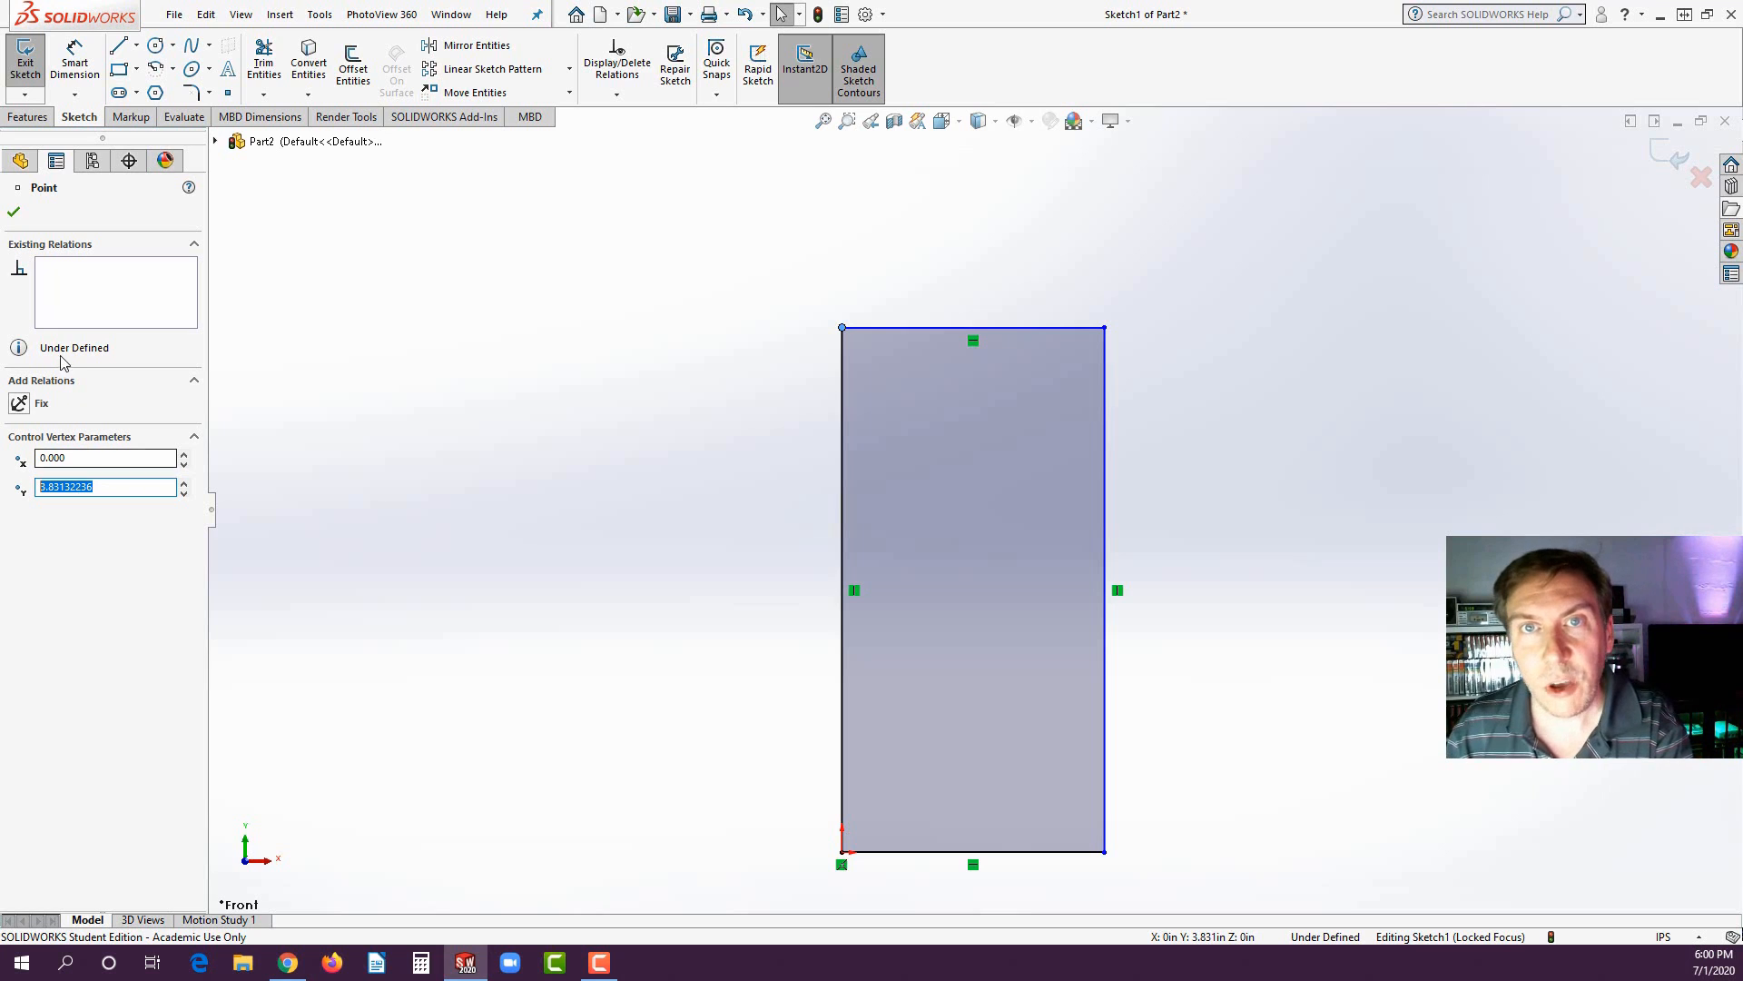
# - Dimension the rectangle's left edge with Smart Dimension and set its length to 5 in
pyautogui.click(73, 94)
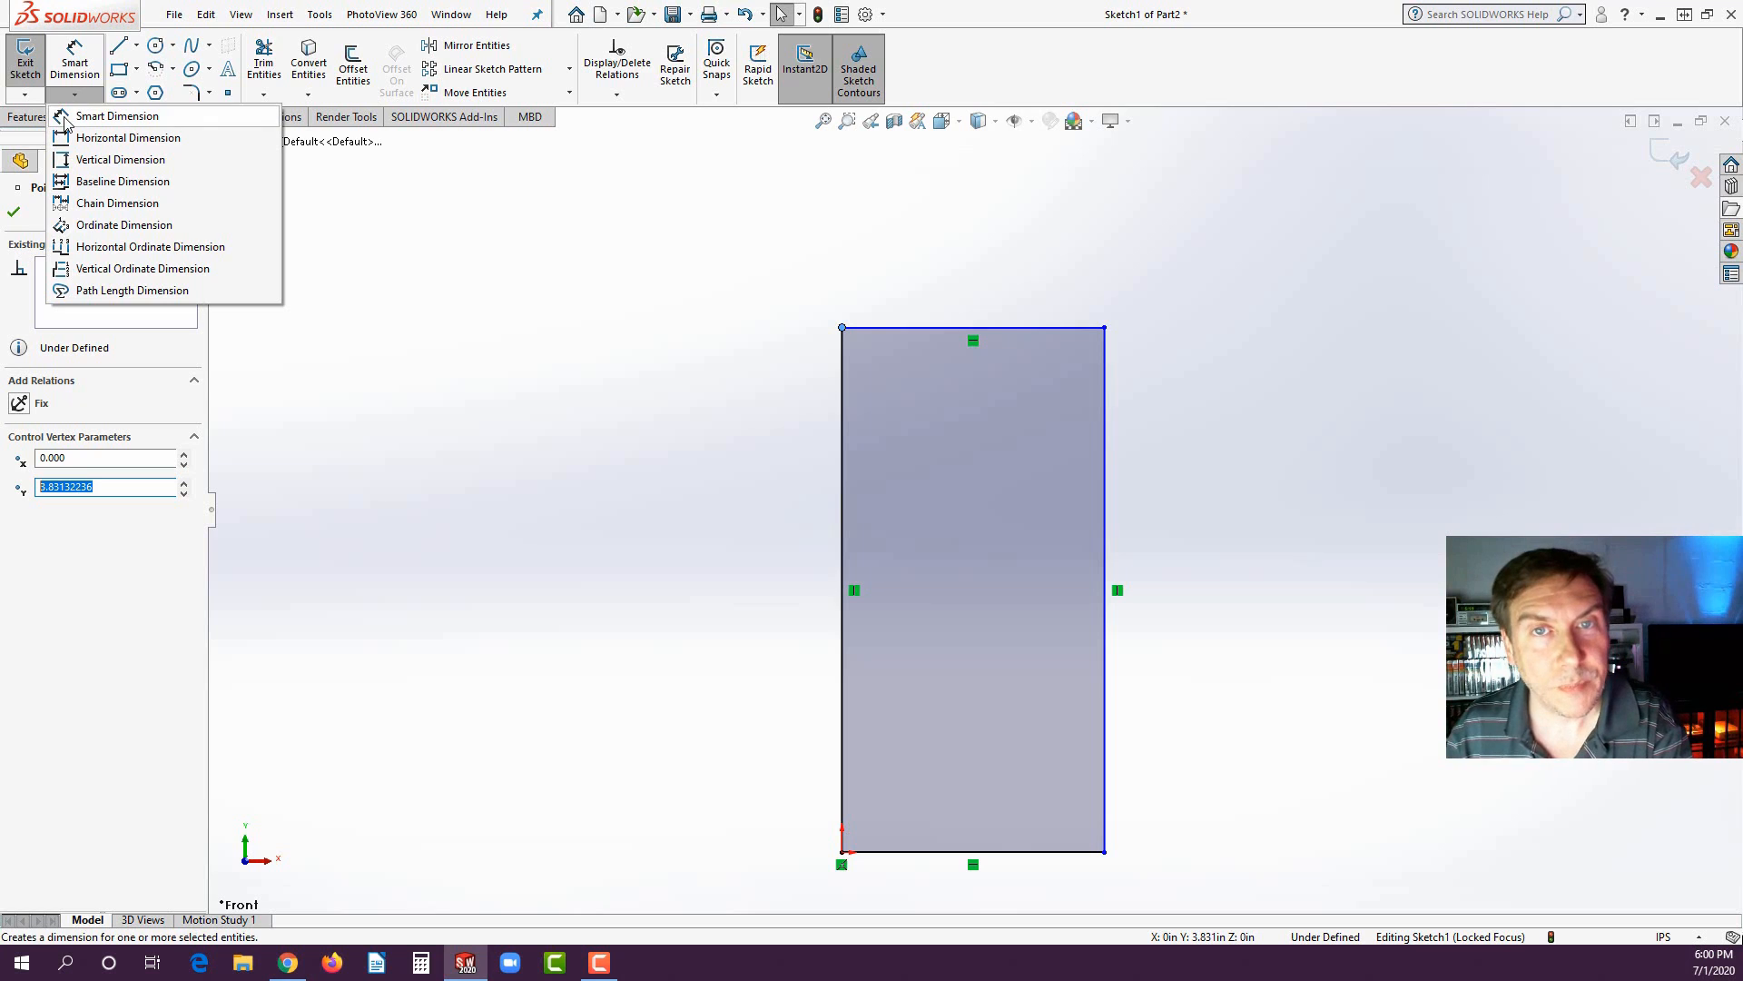
pyautogui.click(78, 116)
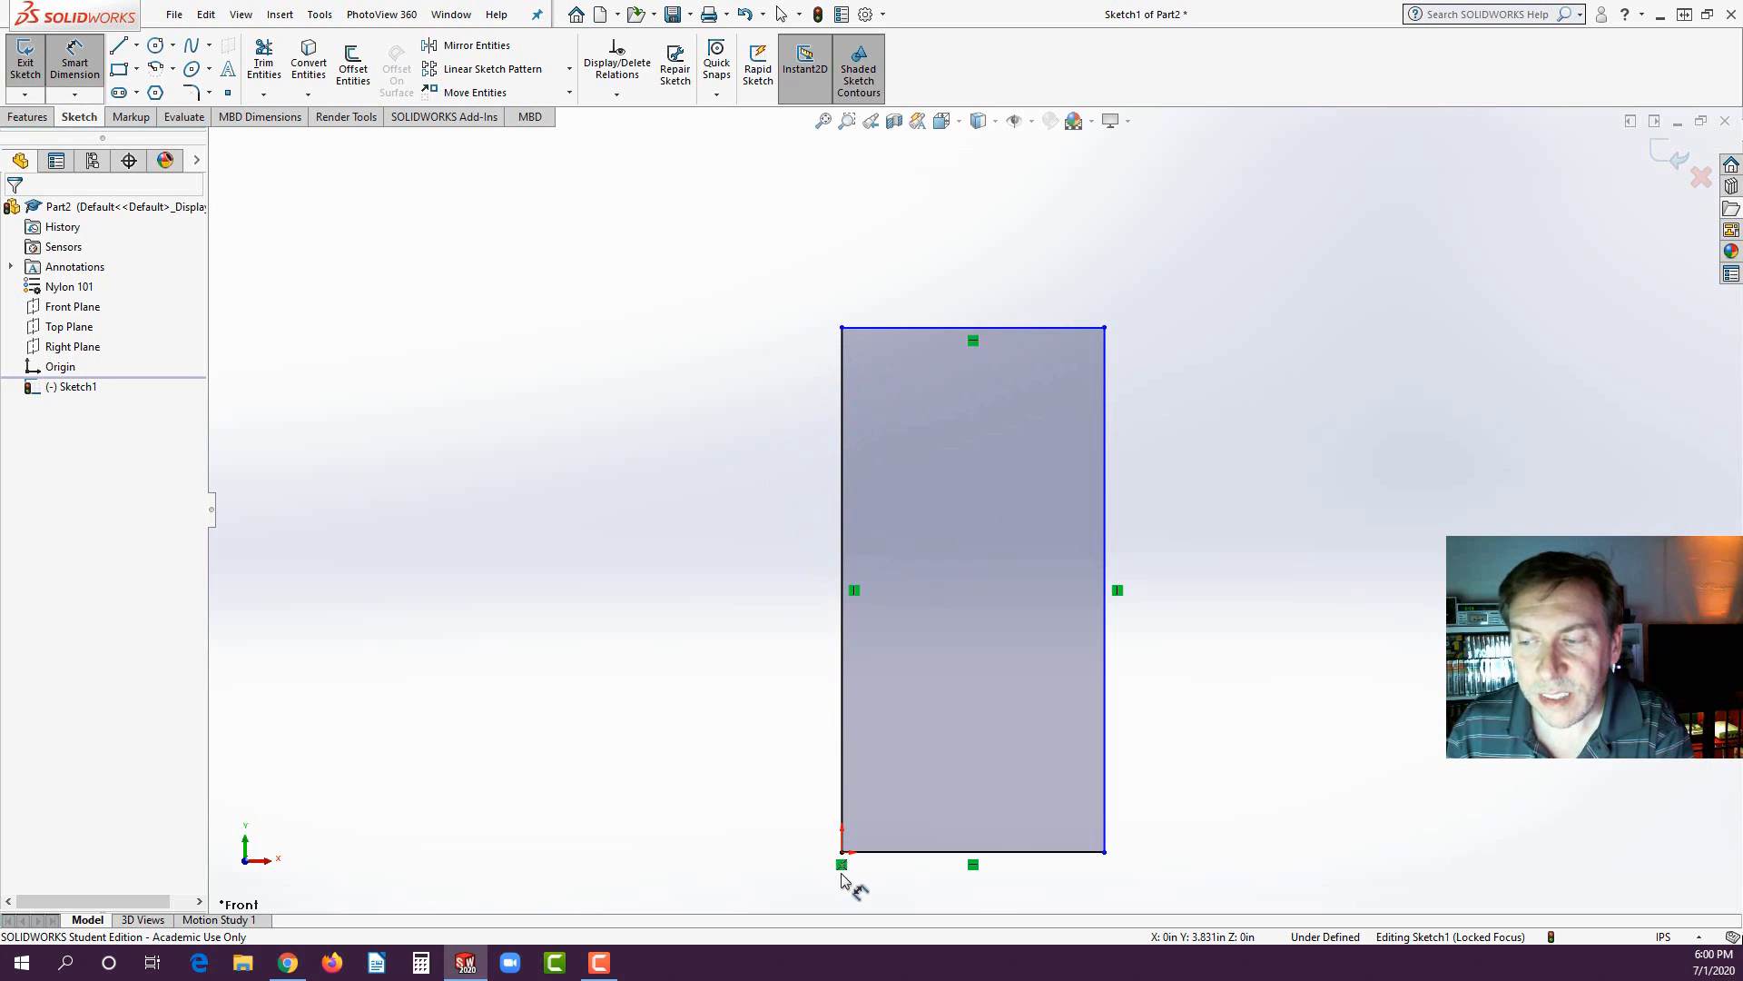
pyautogui.click(841, 449)
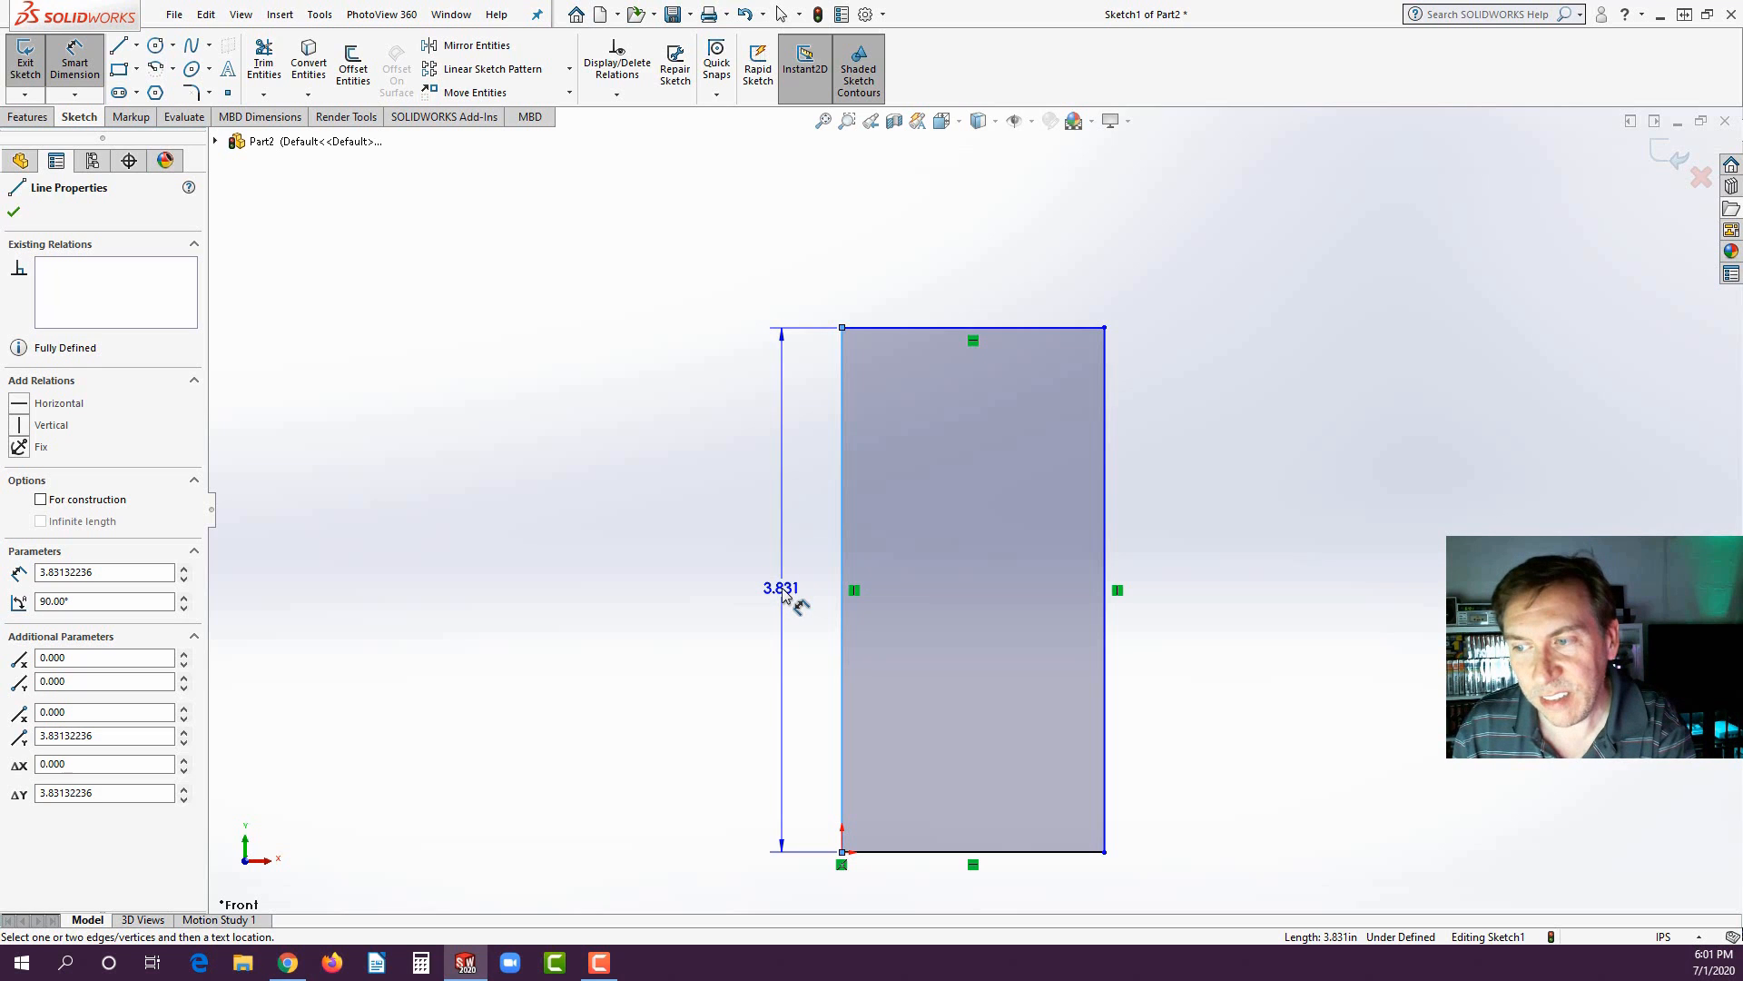
pyautogui.click(781, 585)
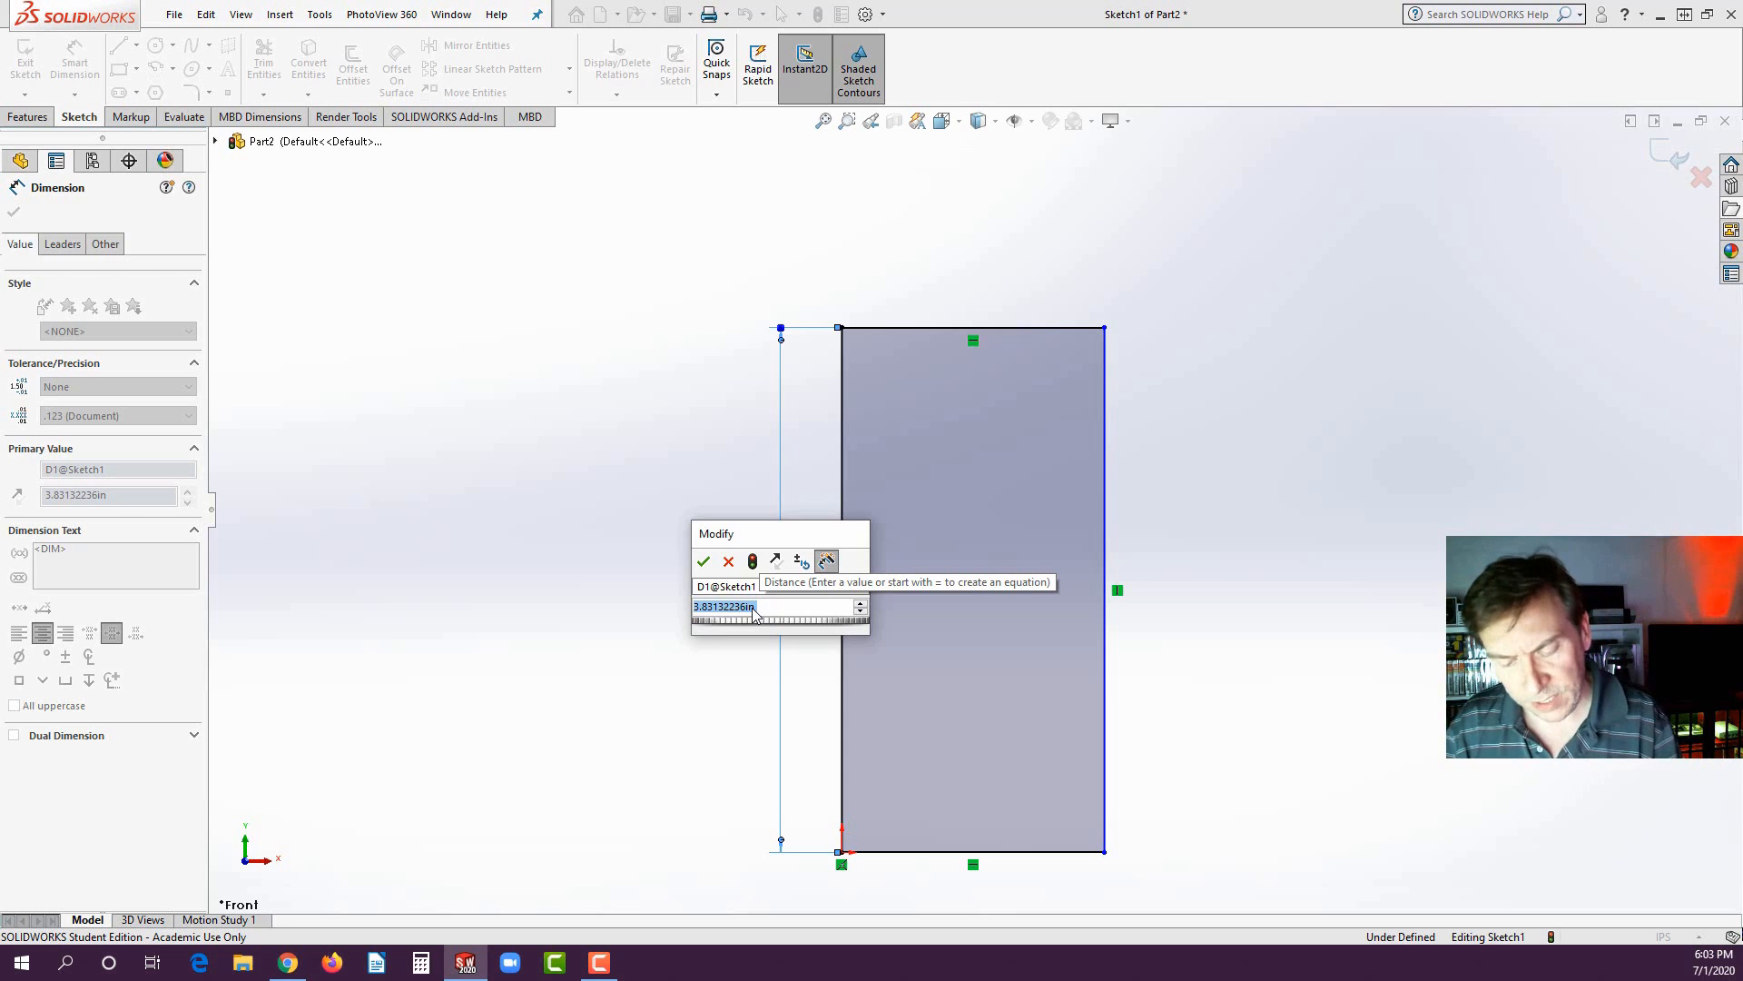
pyautogui.click(757, 608)
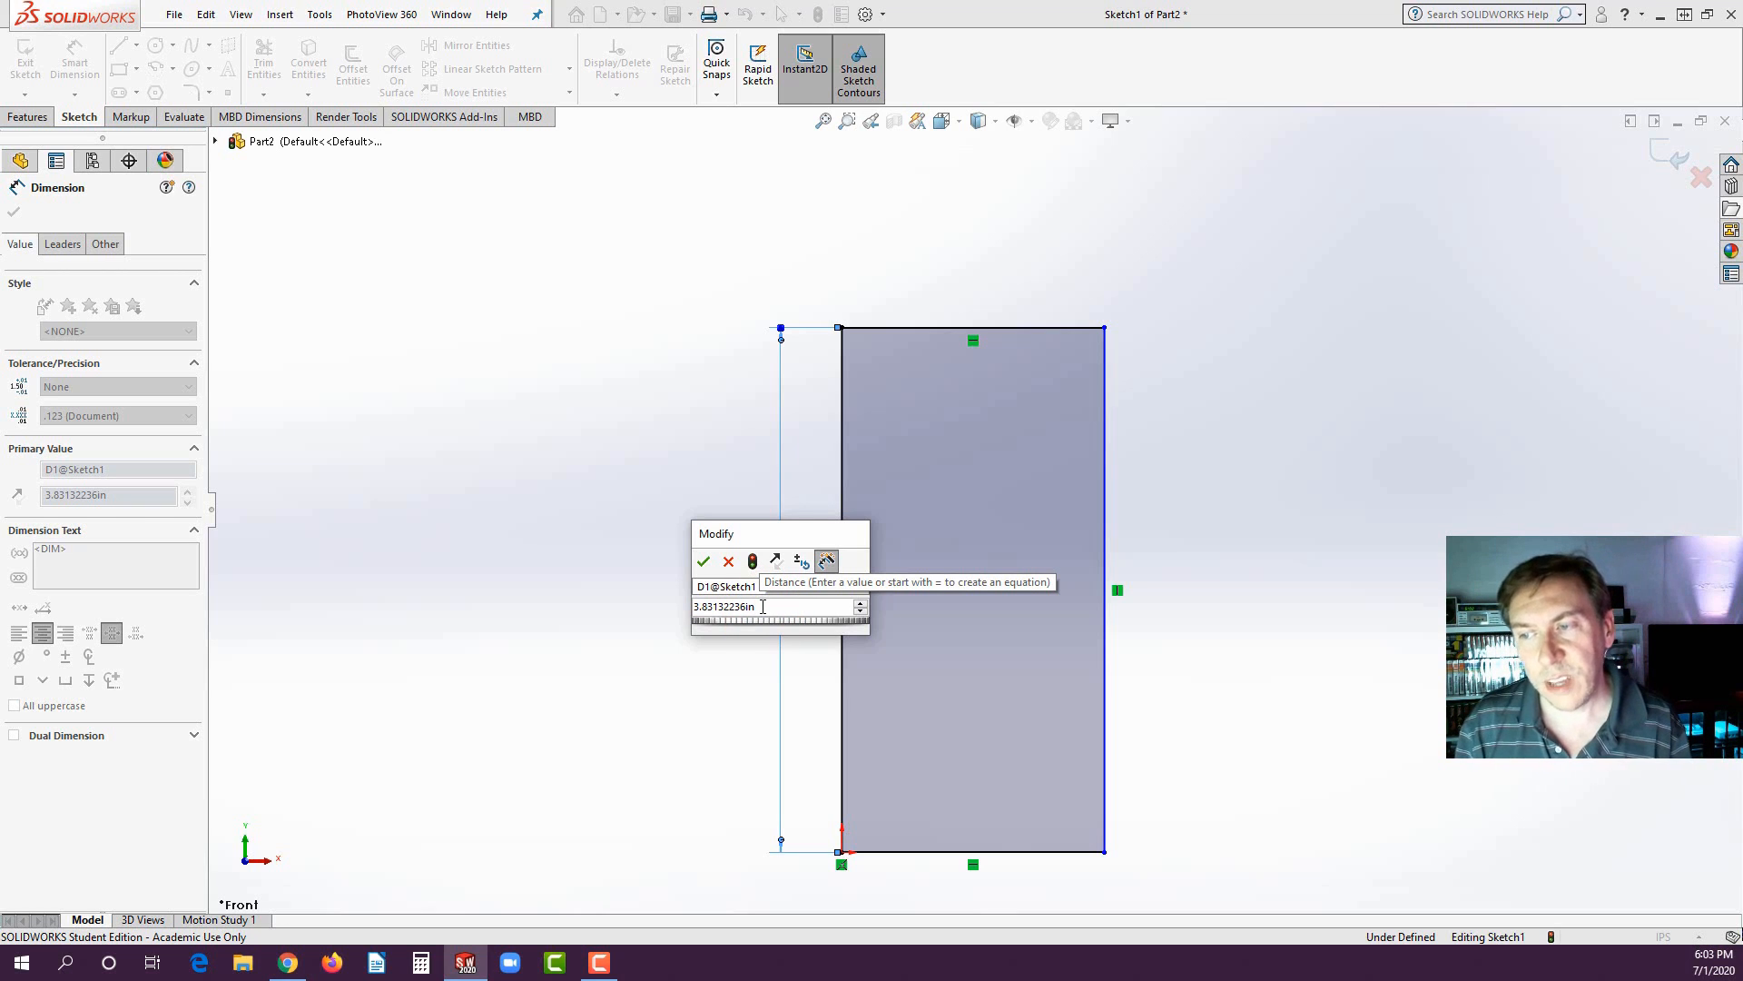
pyautogui.click(761, 607)
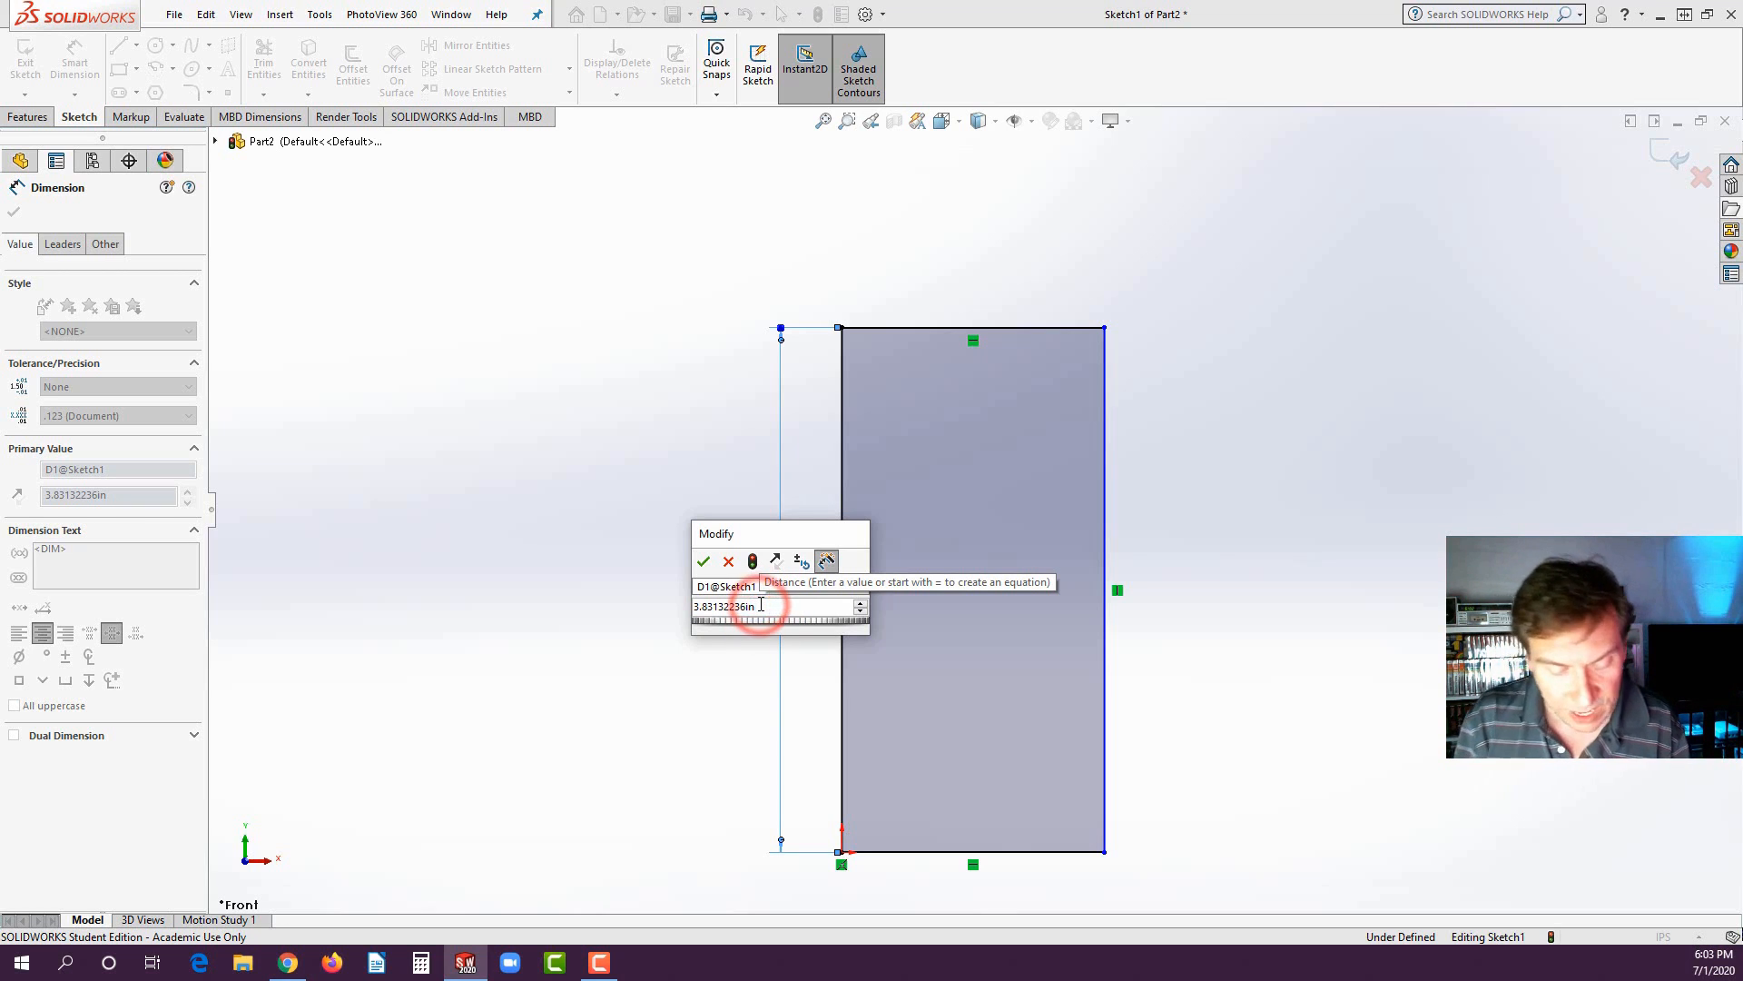
pyautogui.press('BackSpace')
pyautogui.press('BackSpace')
pyautogui.press('BackSpace')
pyautogui.press('BackSpace')
pyautogui.press('BackSpace')
pyautogui.press('BackSpace')
pyautogui.press('BackSpace')
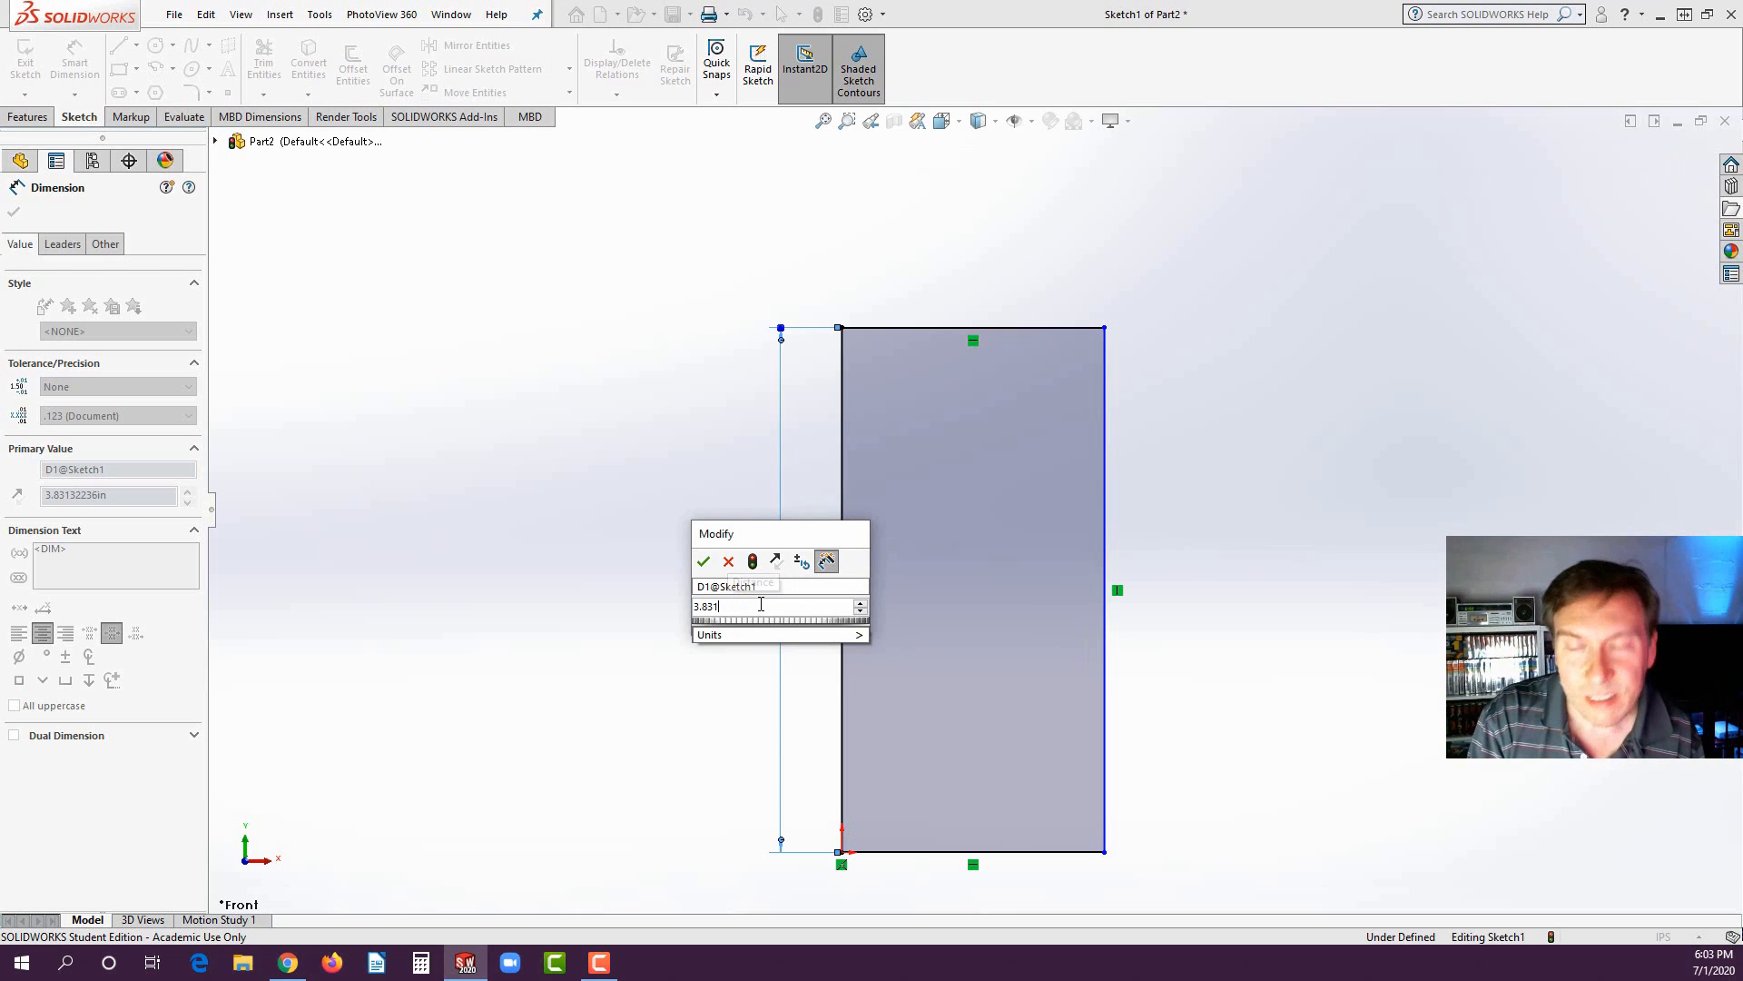
pyautogui.press('BackSpace')
pyautogui.press('BackSpace')
pyautogui.press('BackSpace')
pyautogui.press('BackSpace')
pyautogui.press('BackSpace')
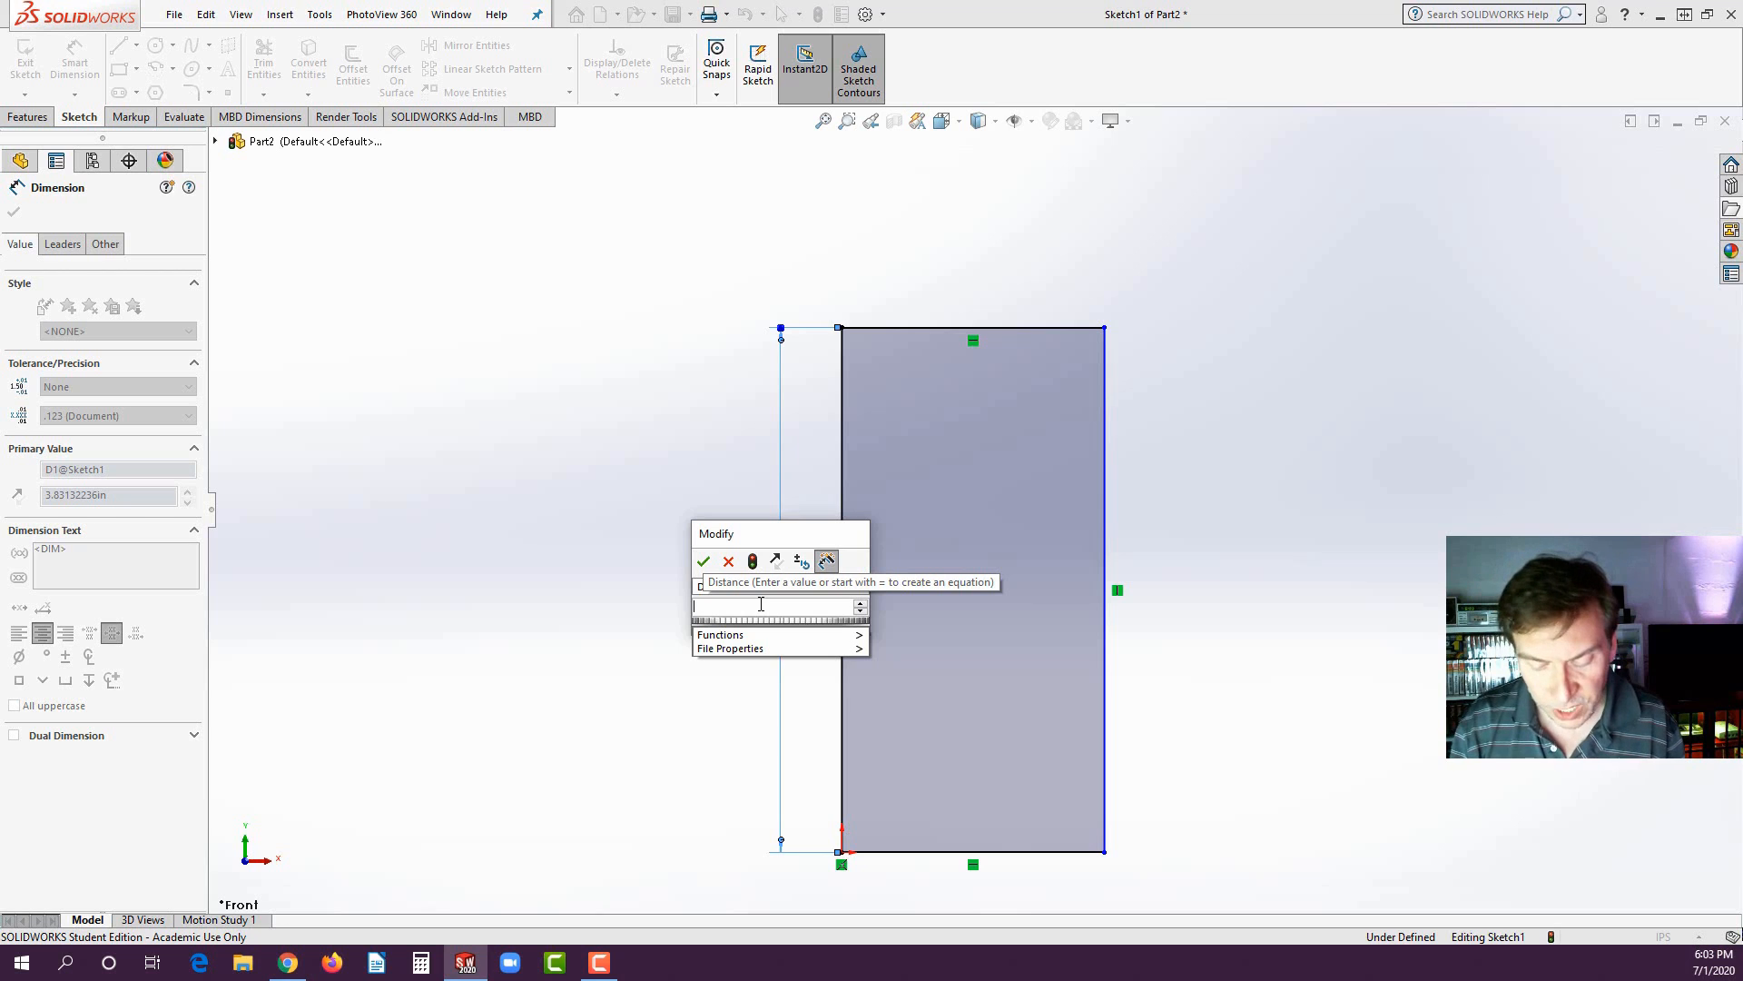
pyautogui.write('5')
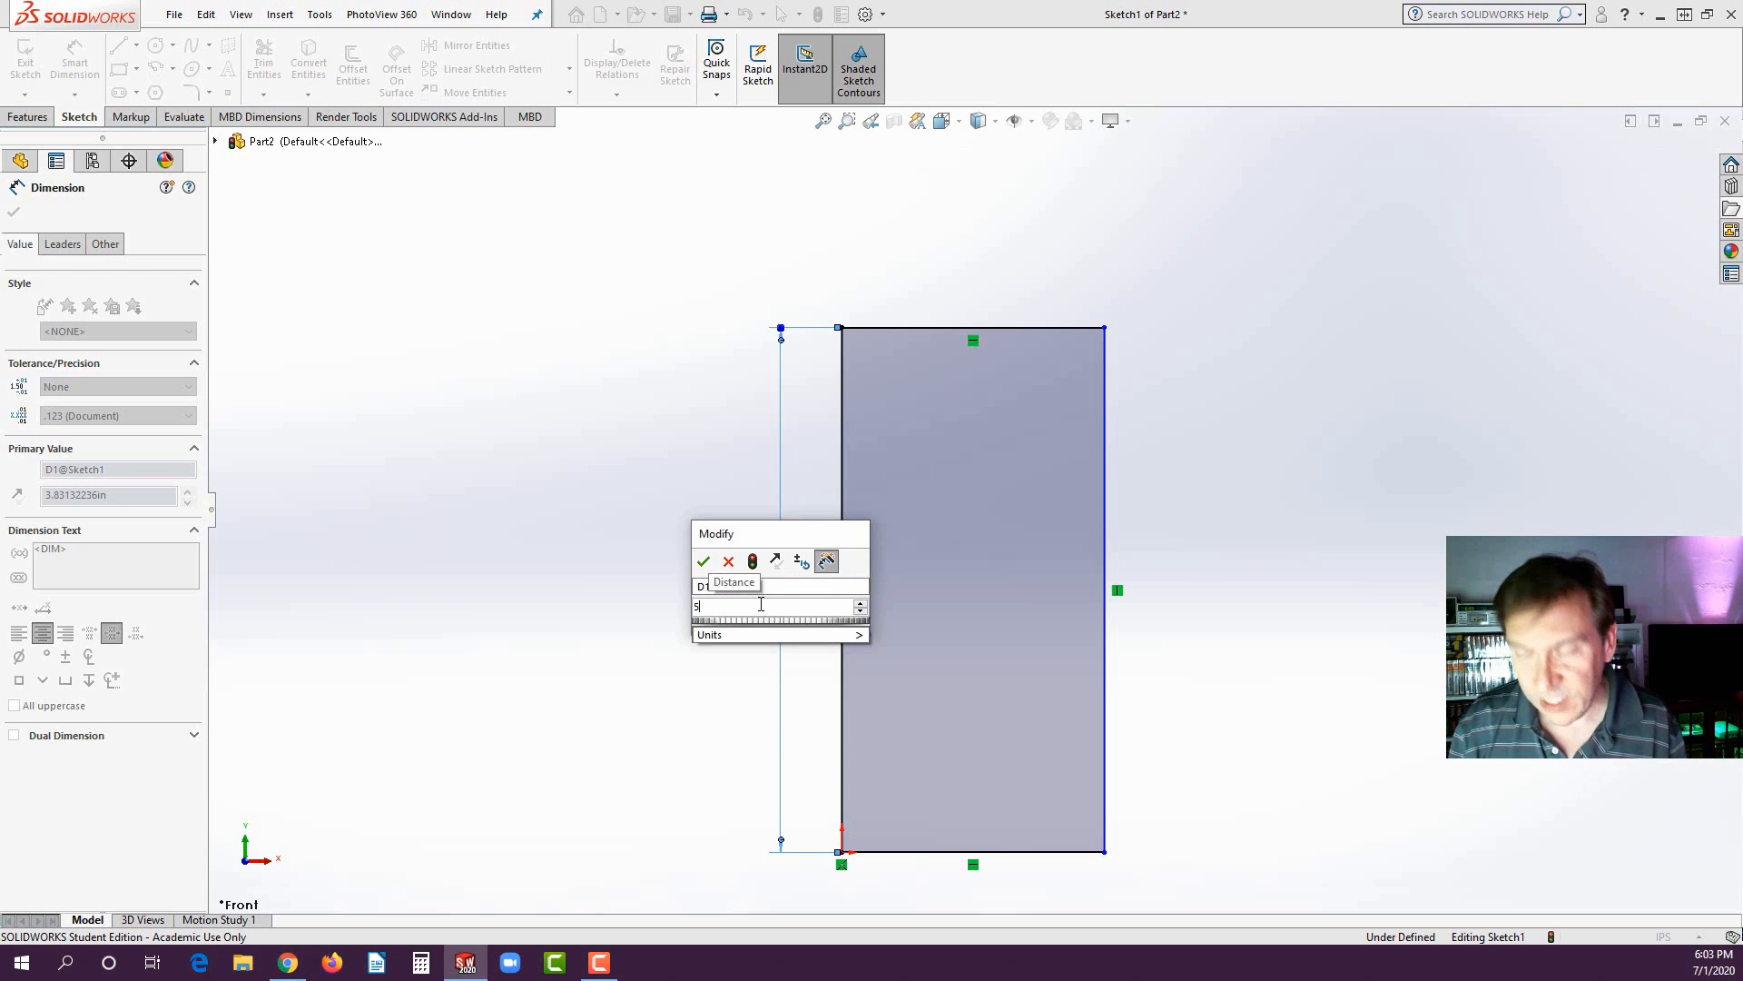
pyautogui.write('.000')
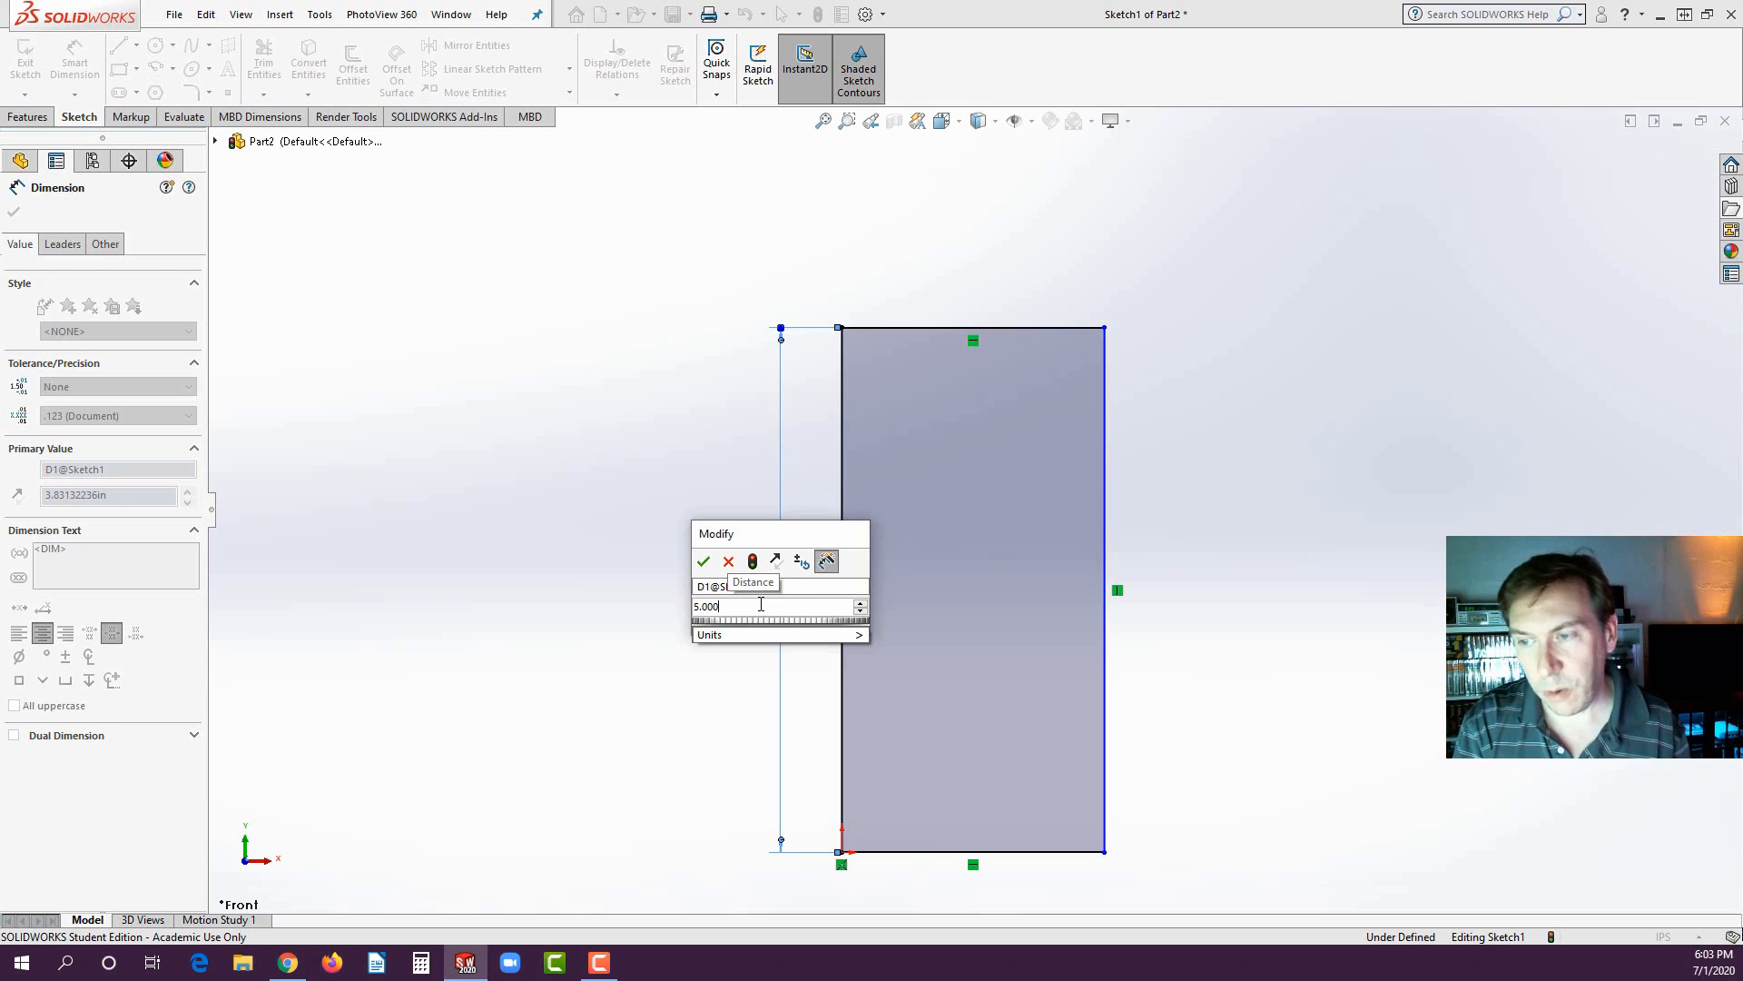
pyautogui.press('BackSpace')
pyautogui.press('BackSpace')
pyautogui.press('BackSpace')
pyautogui.press('BackSpace')
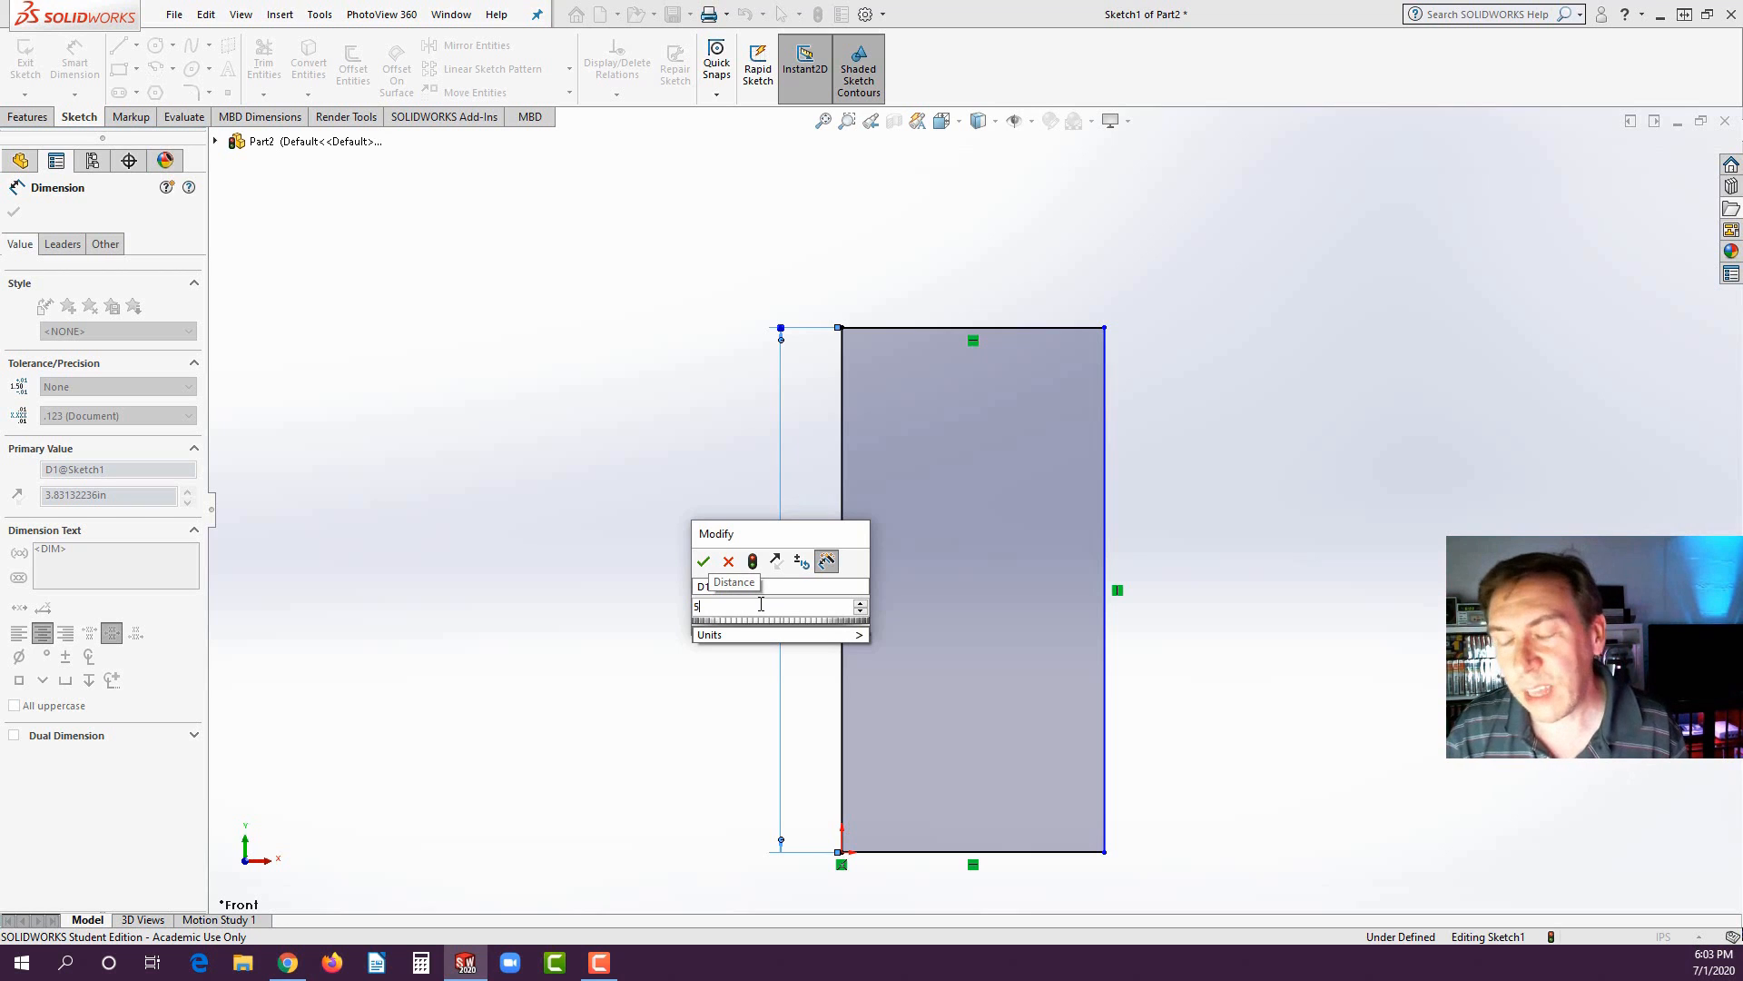
pyautogui.click(705, 563)
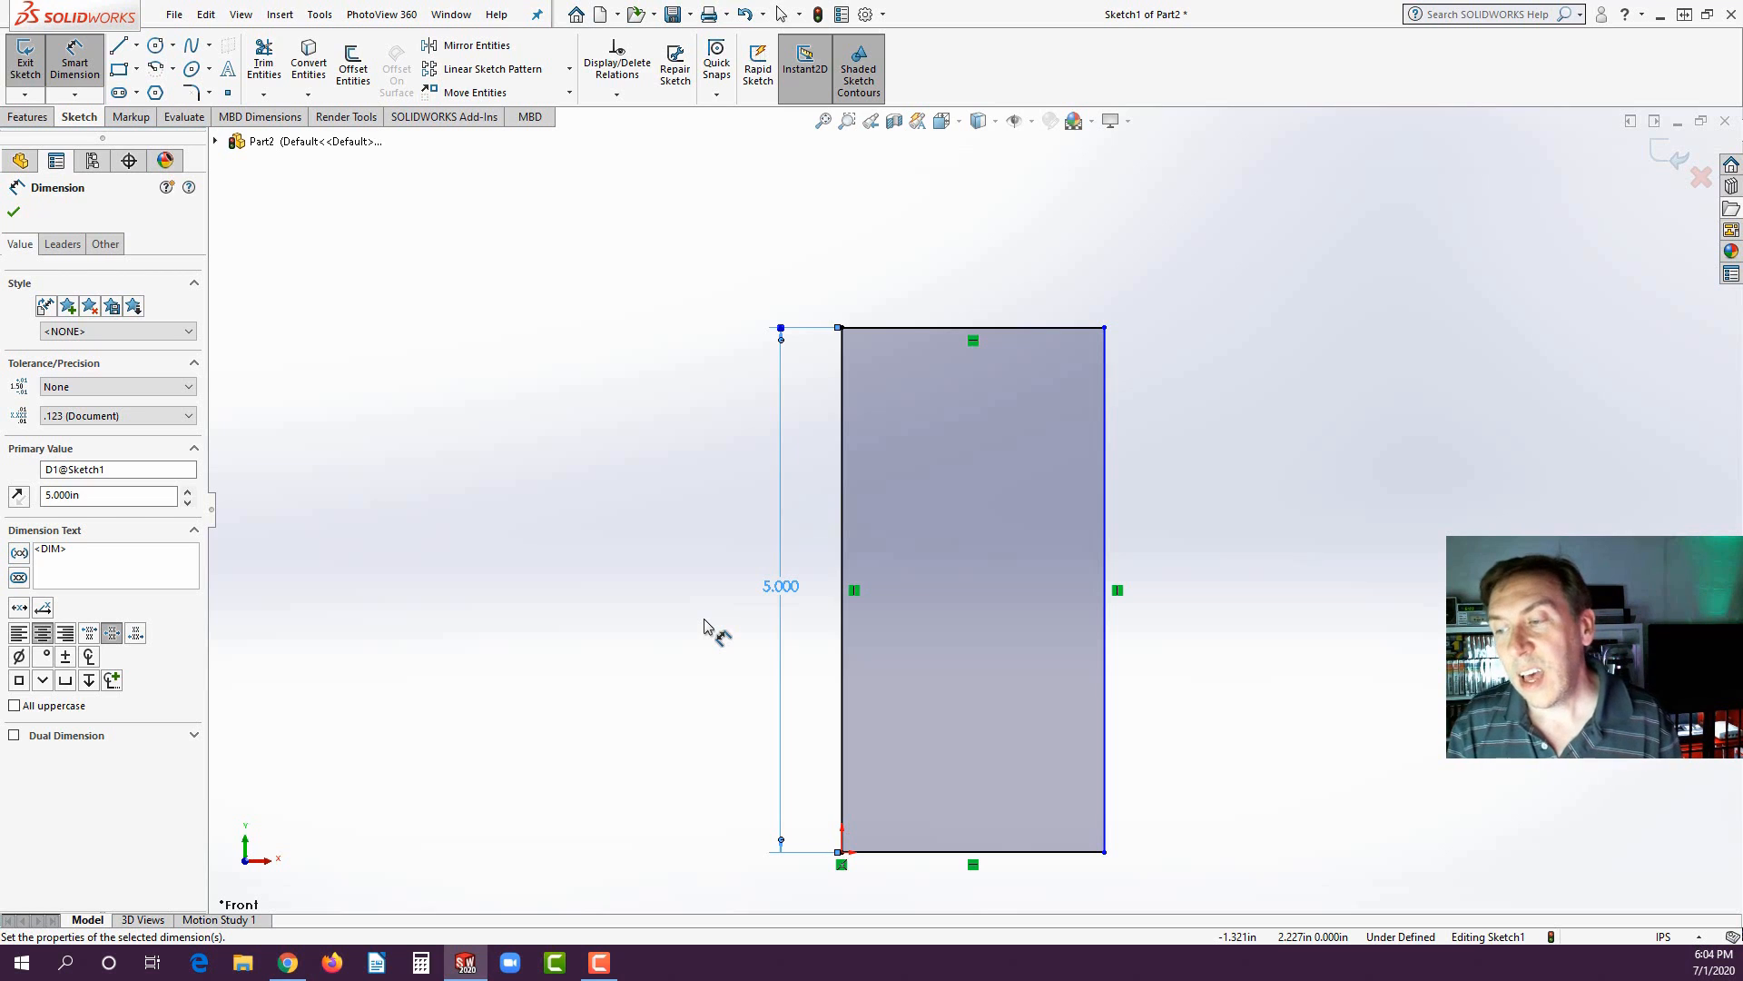
# - Dimension the rectangle's bottom edge below the profile, set its length to 3 in and leave Smart Dimension
pyautogui.click(1033, 855)
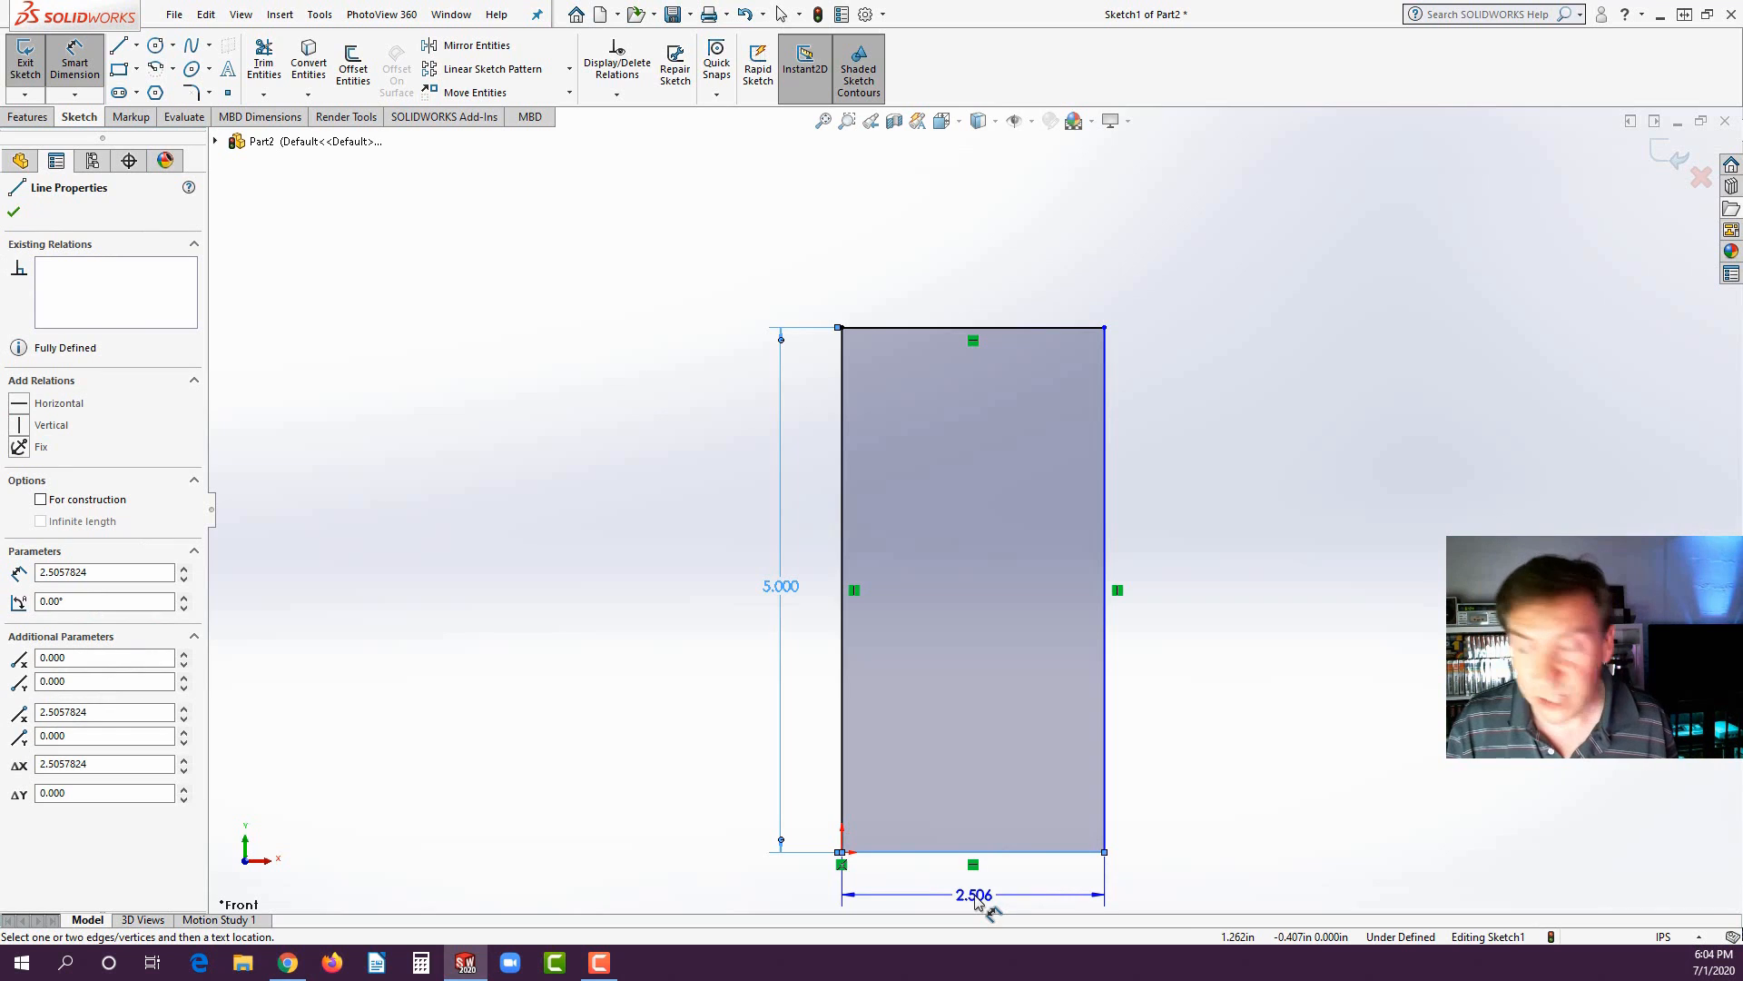
pyautogui.press('f')
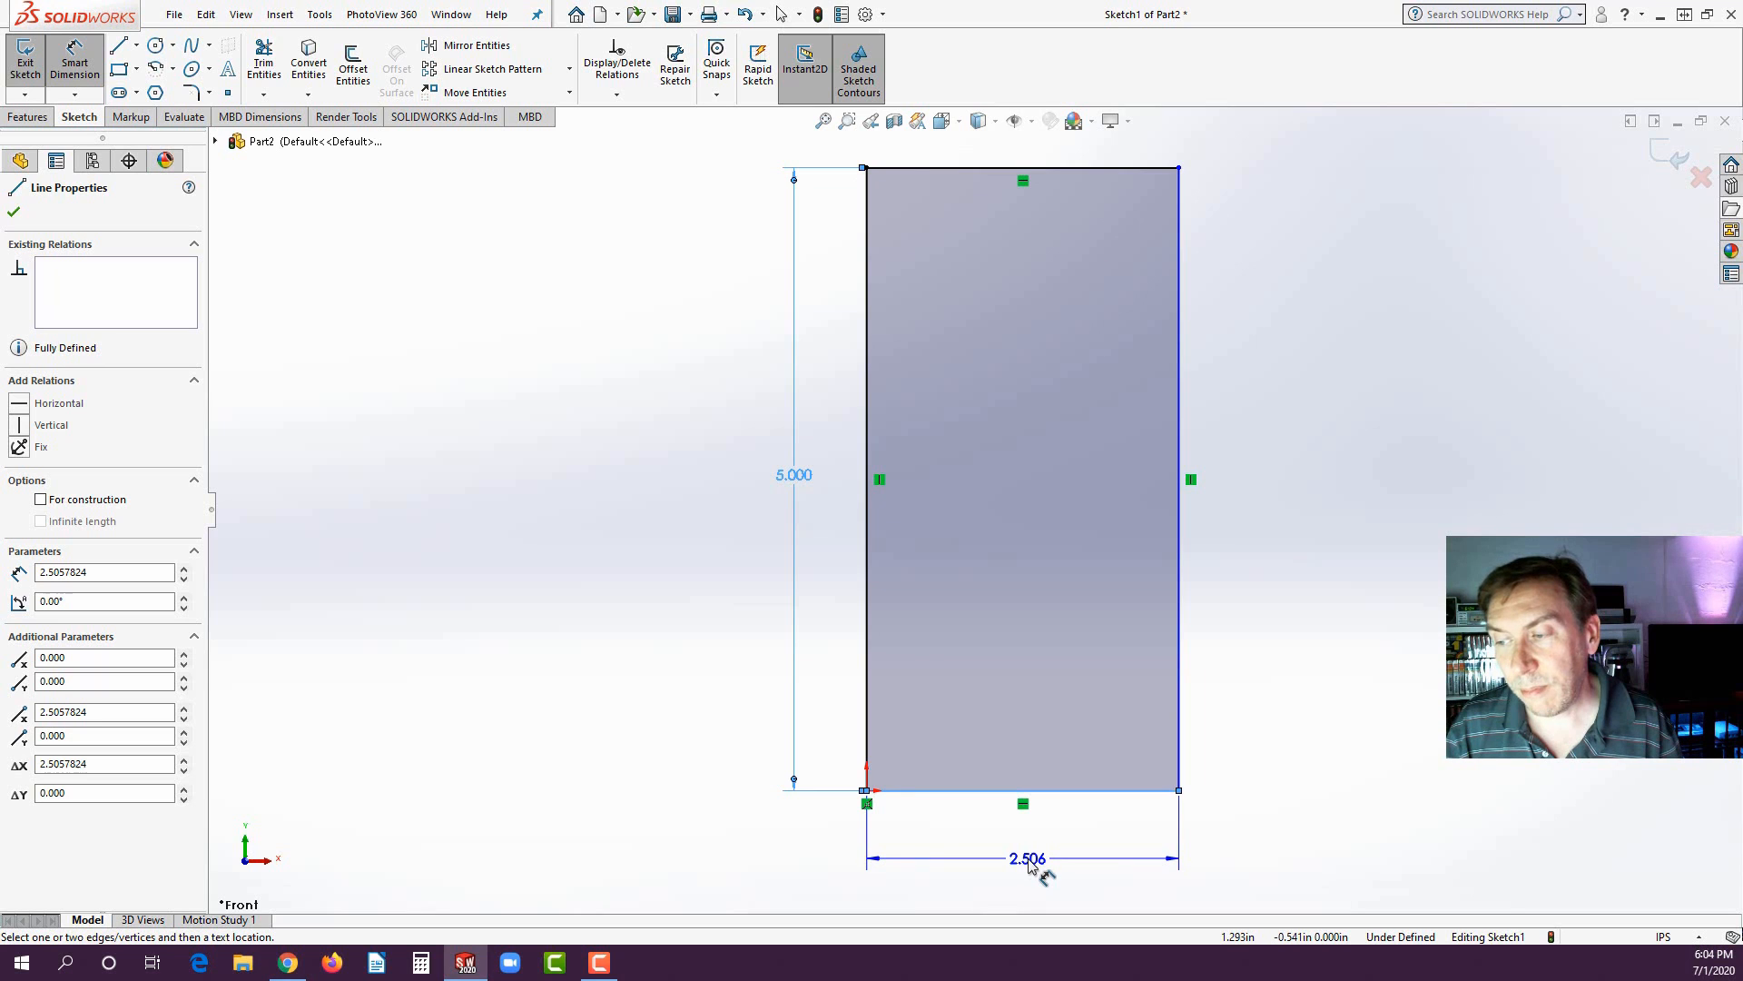
pyautogui.click(1029, 861)
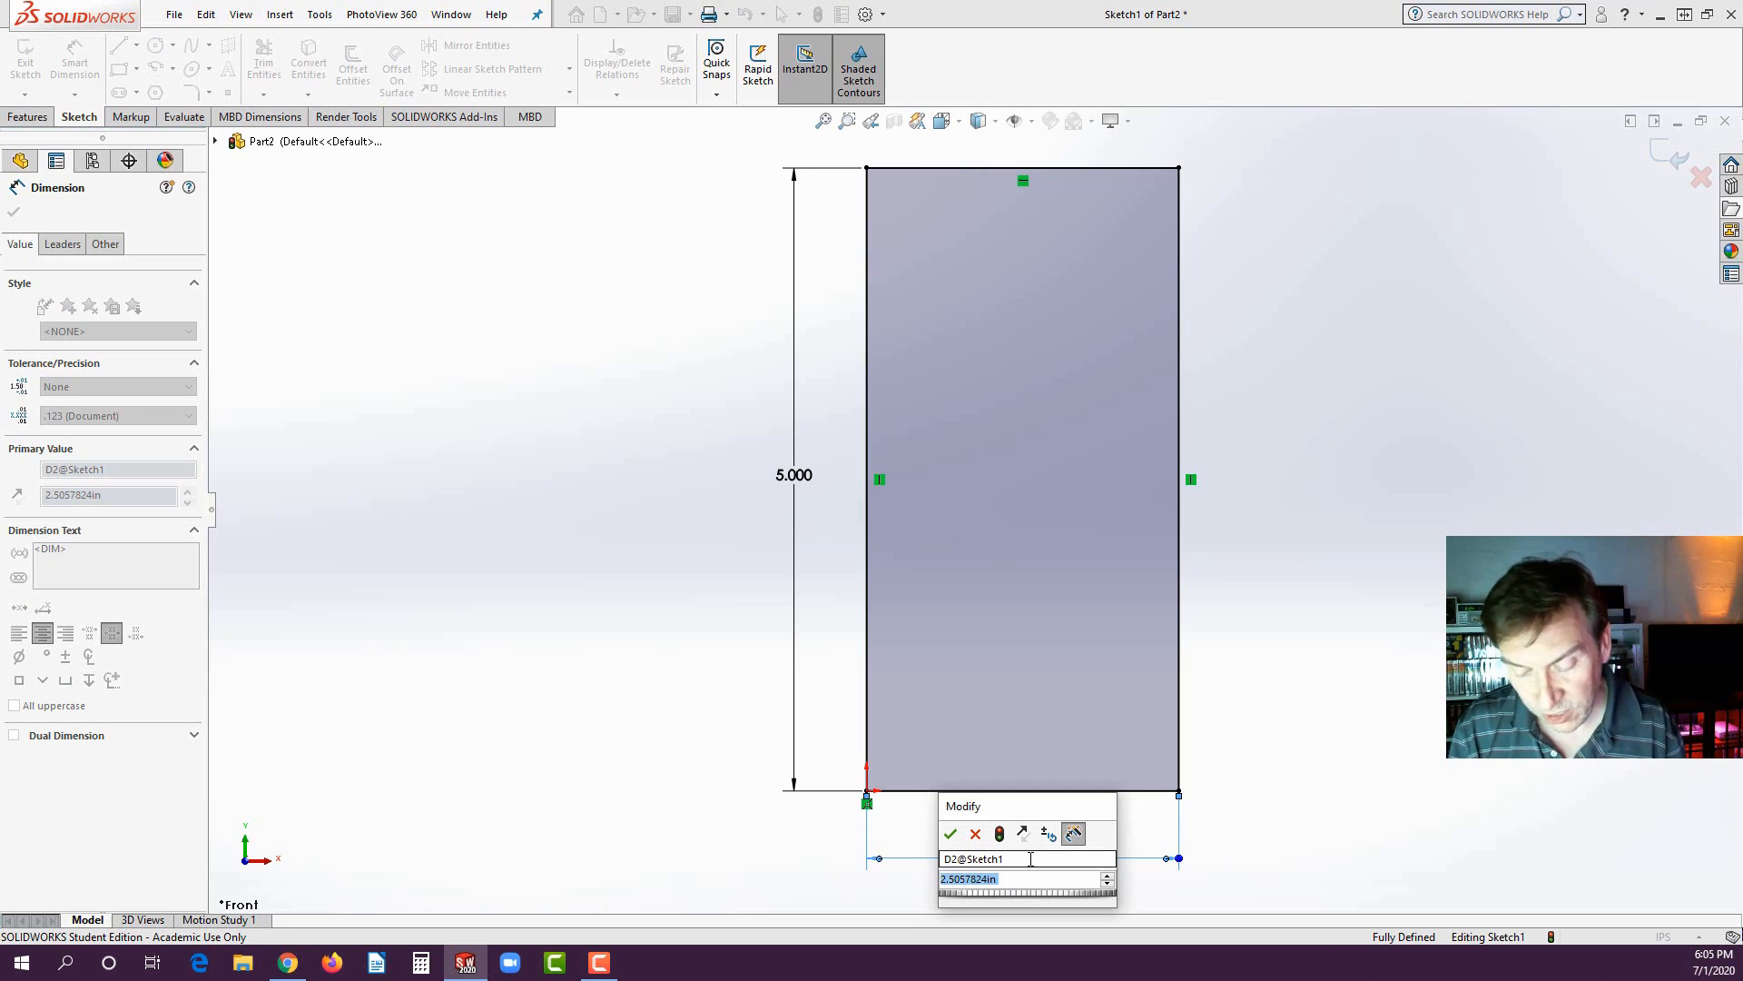
pyautogui.write('3')
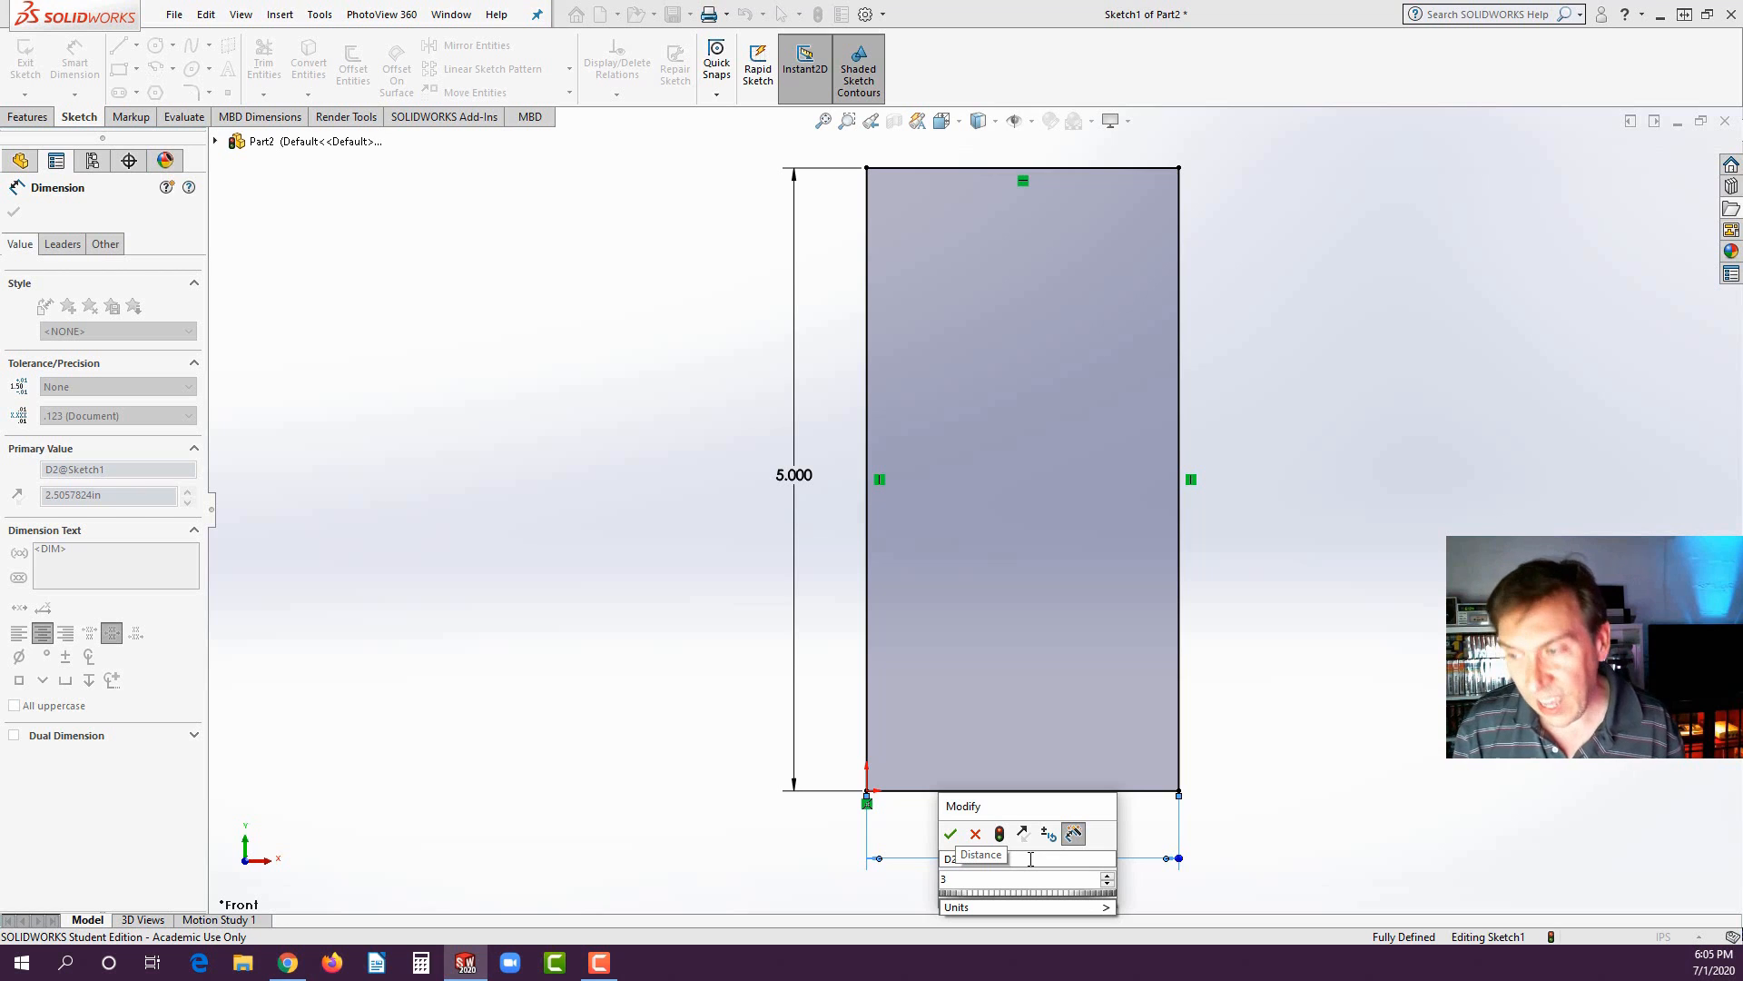
pyautogui.press('Return')
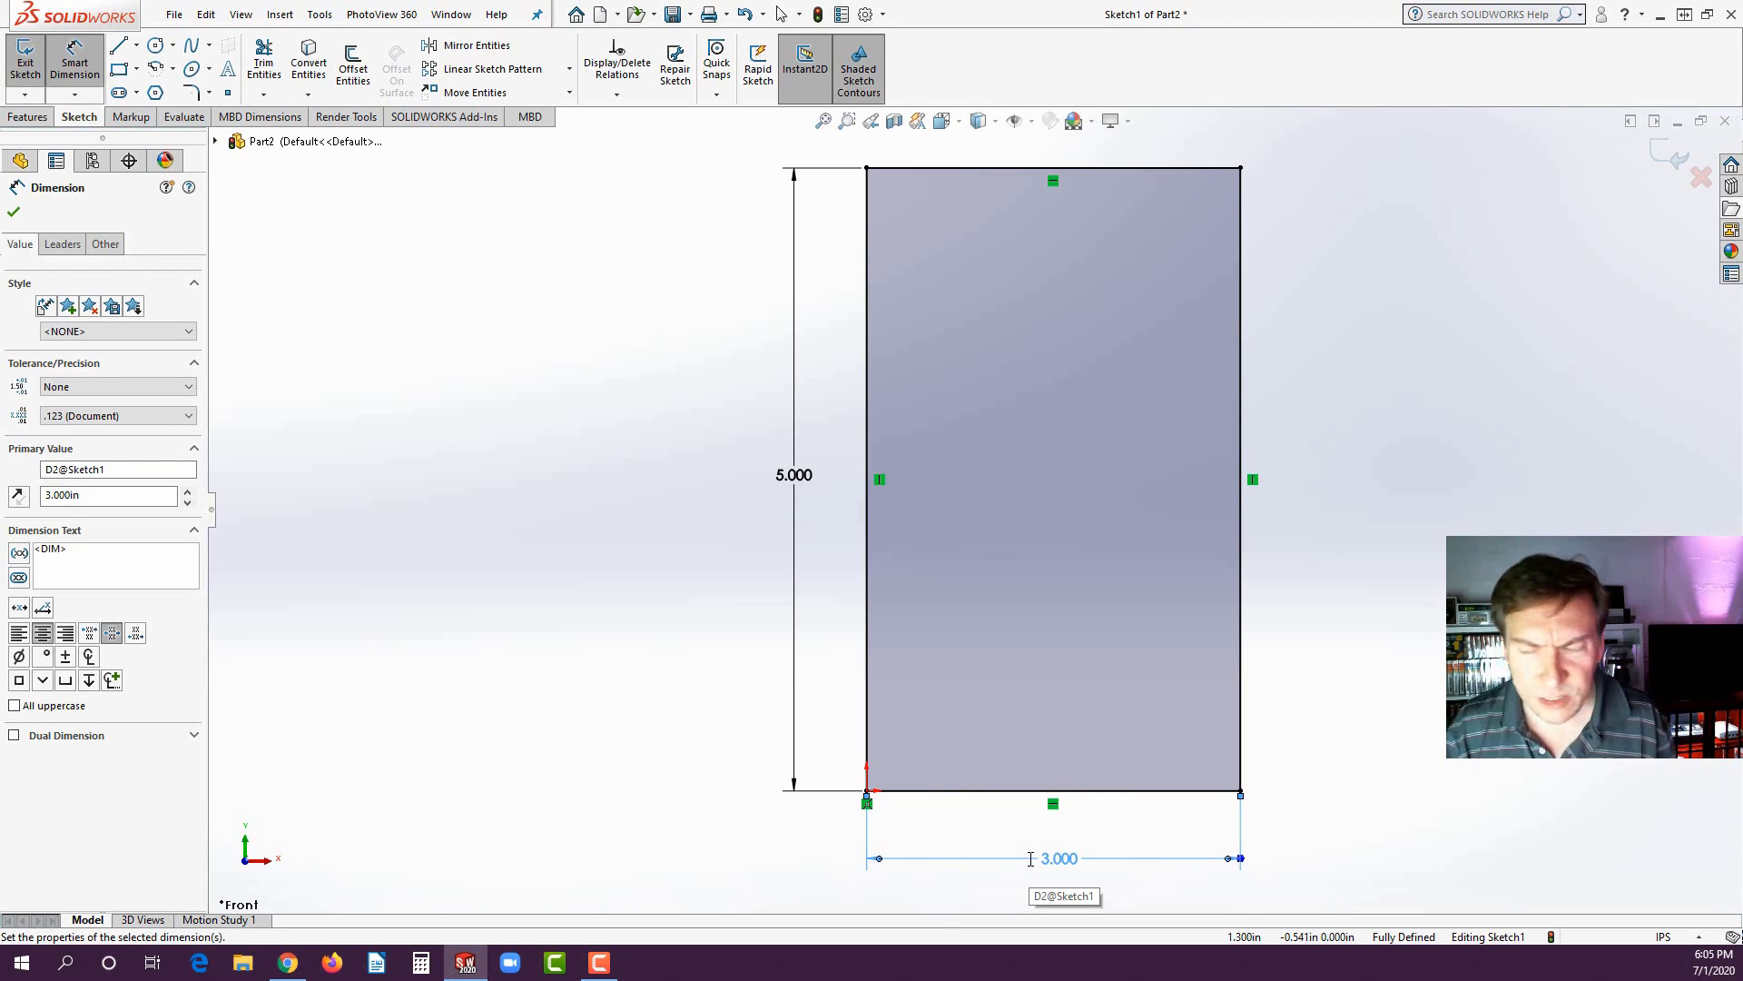
pyautogui.press('Escape')
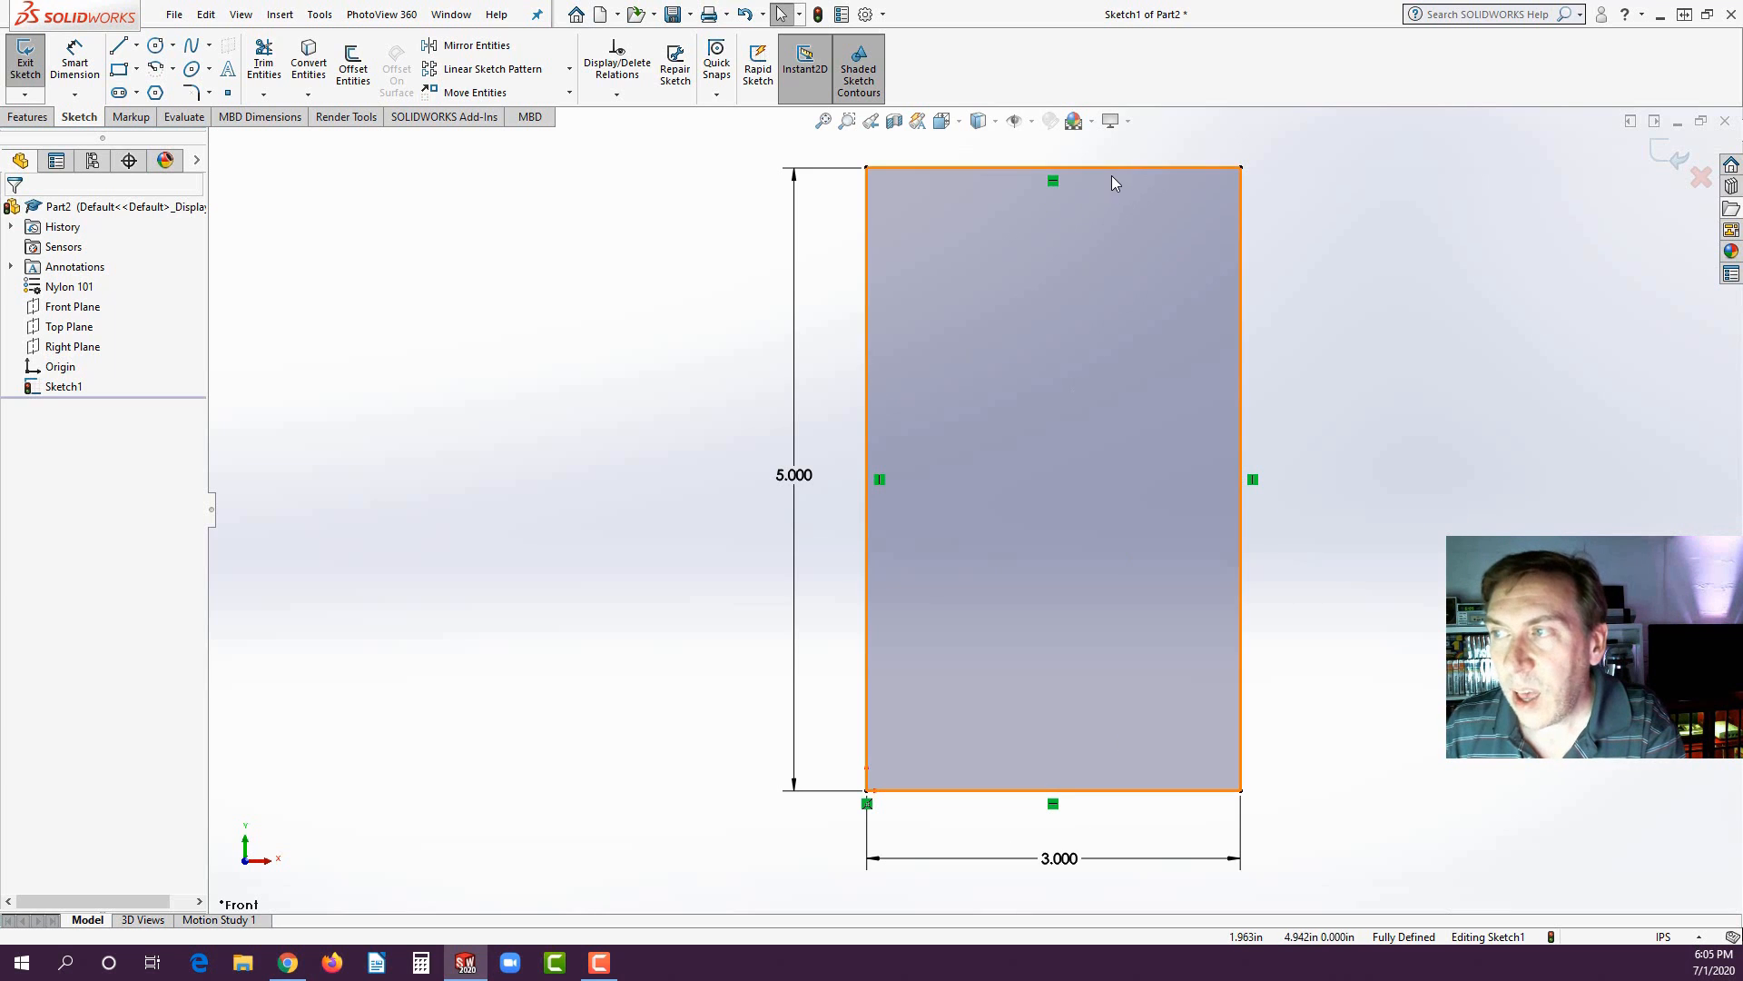
# - Delete the horizontal relation of the rectangle's top edge and pull its upper-right corner down to about 4.045 in high
pyautogui.click(1052, 181)
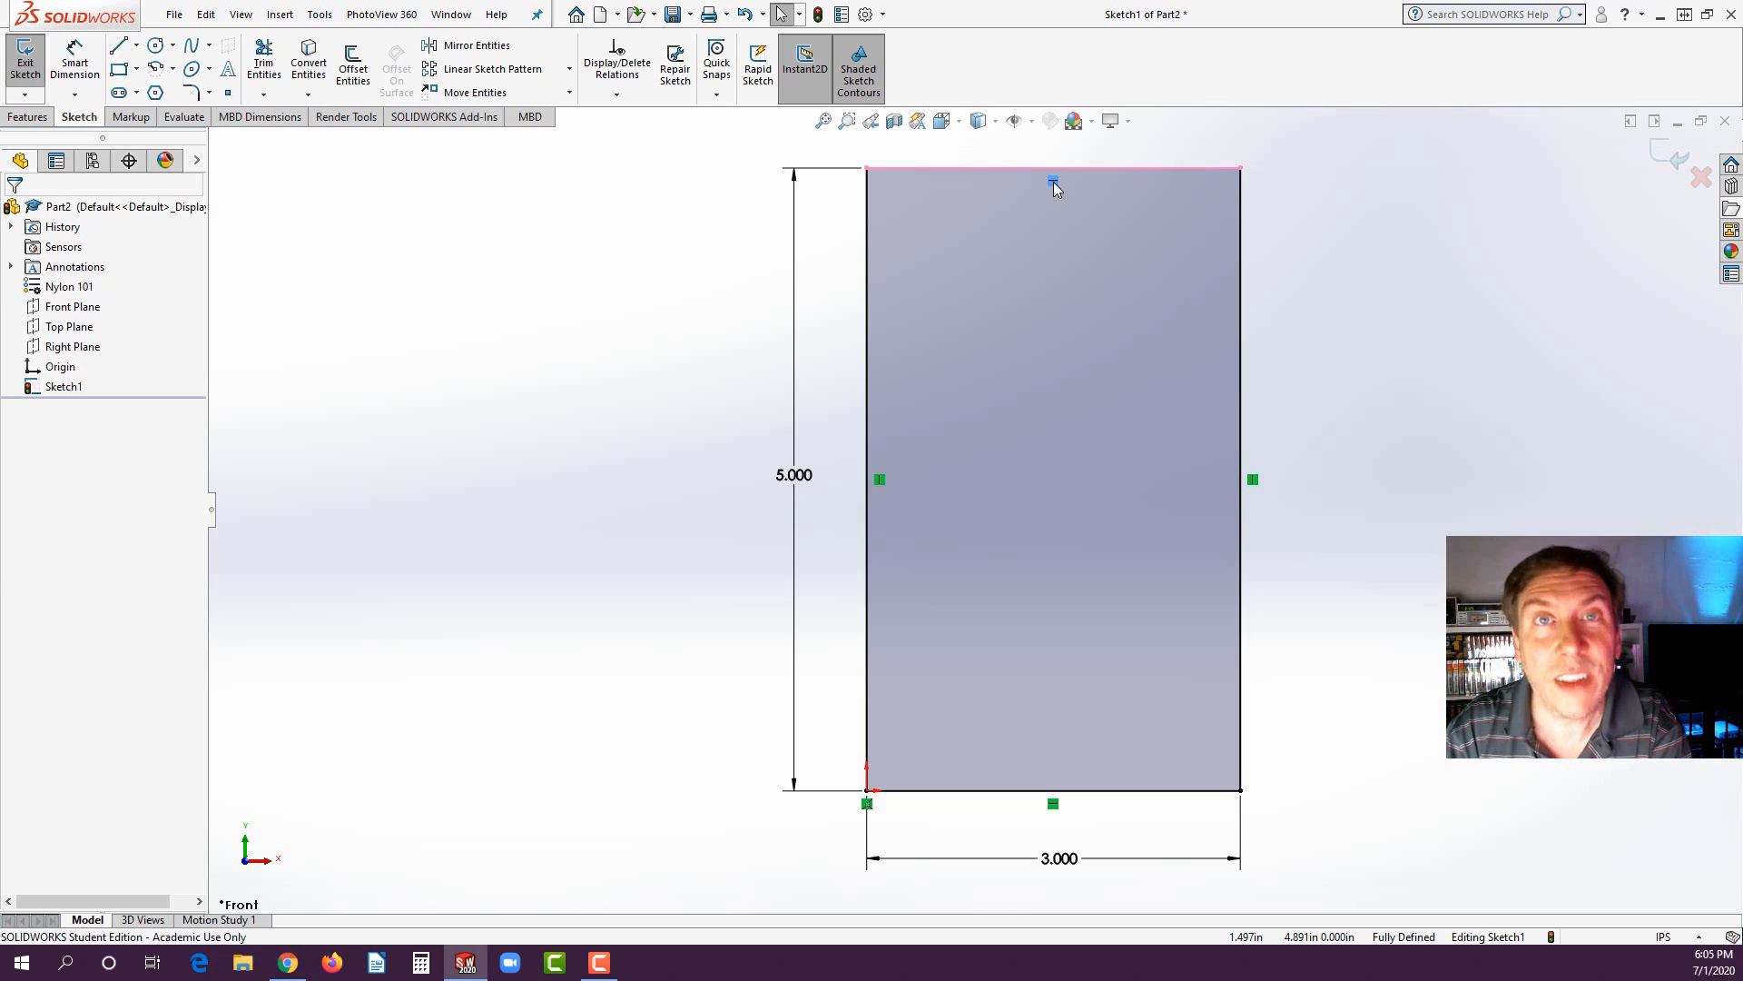
pyautogui.press('Delete')
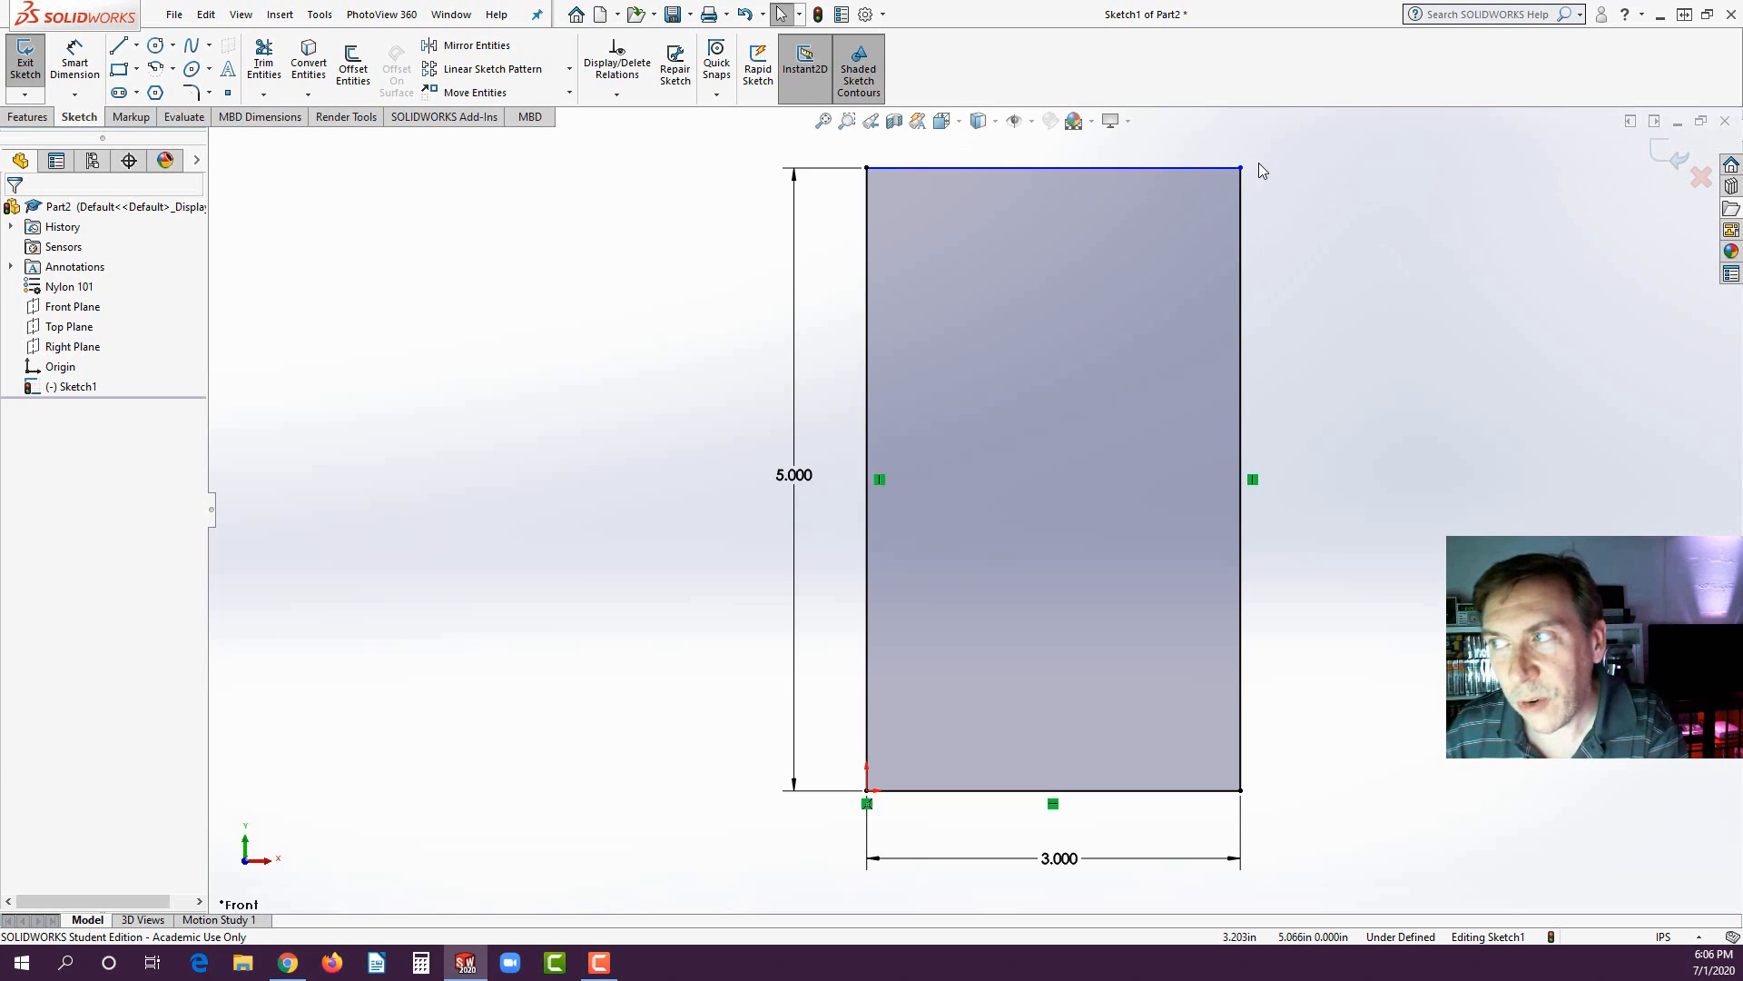
pyautogui.moveTo(1242, 167); pyautogui.dragTo(1212, 287)
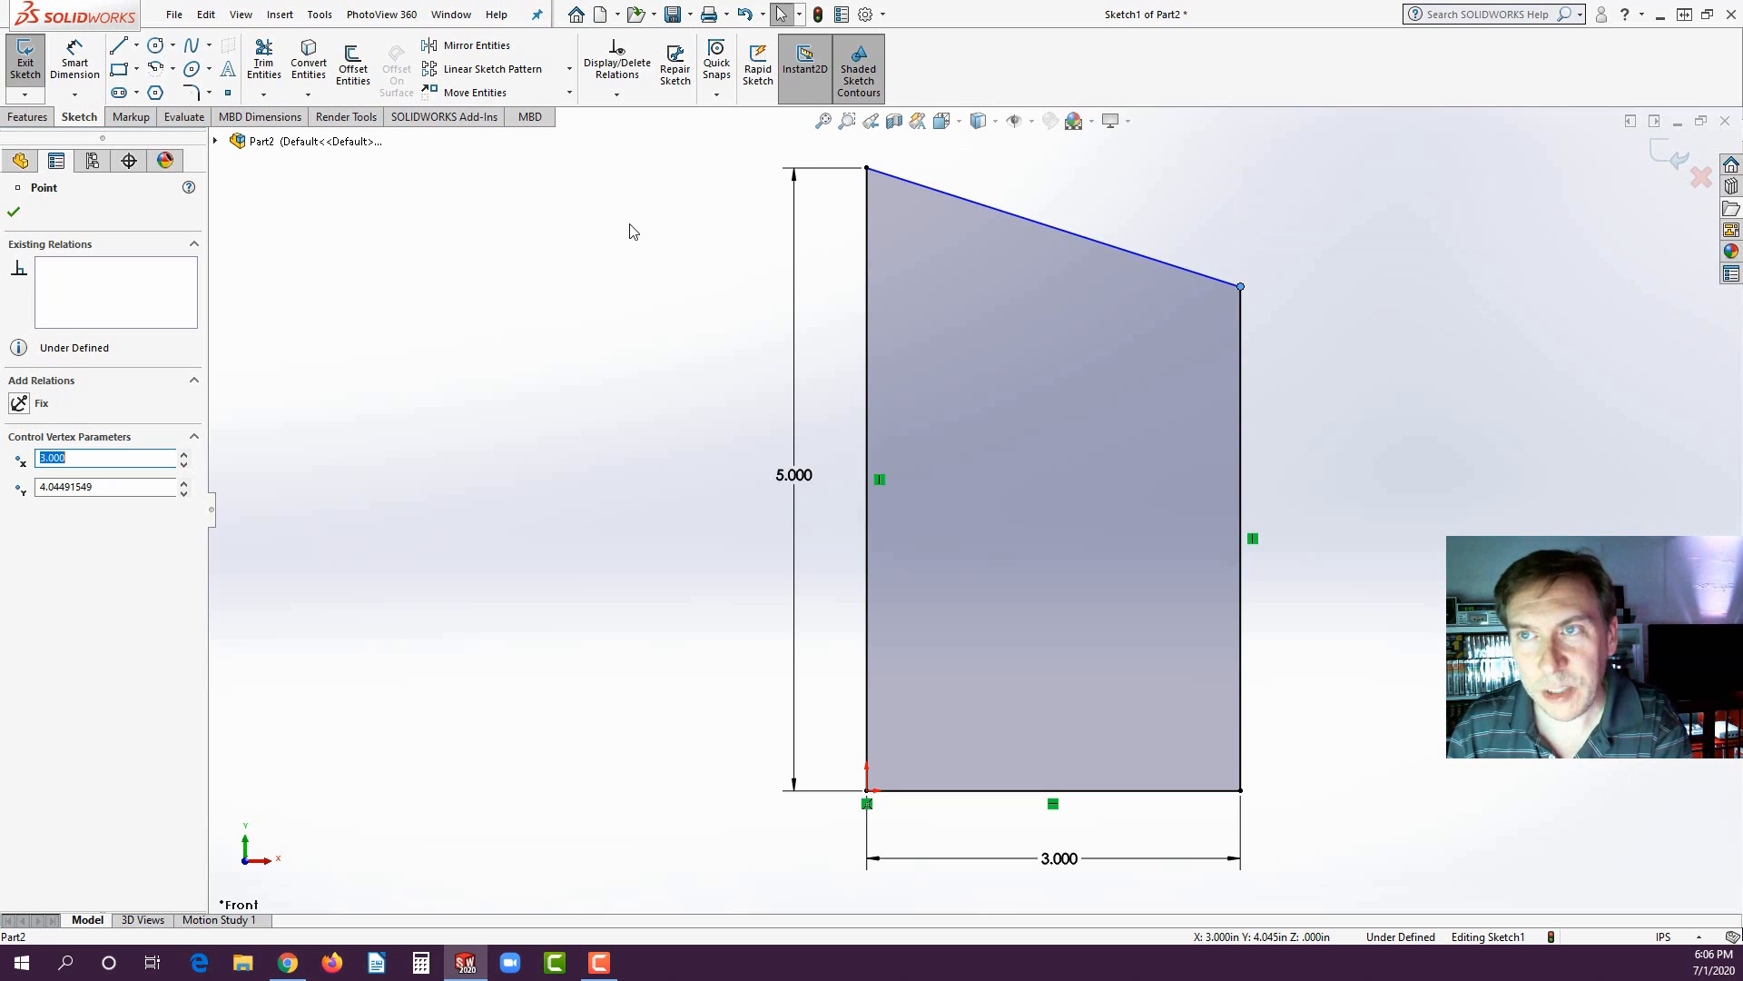
pyautogui.click(994, 216)
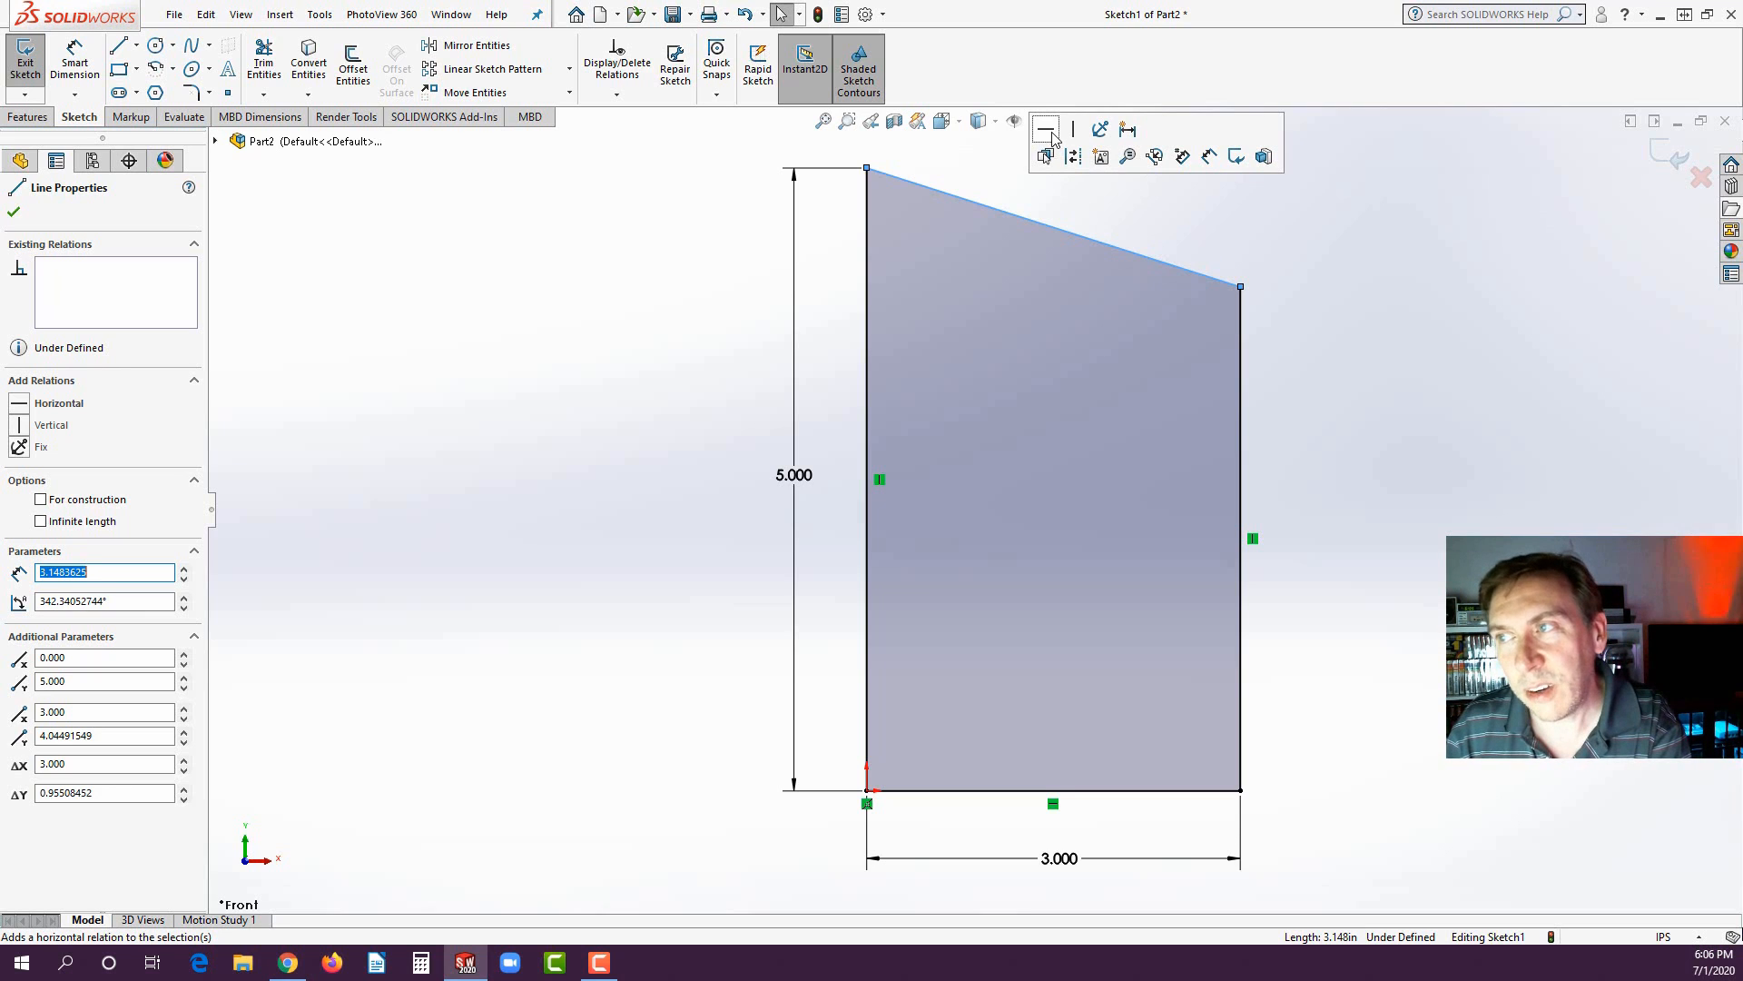
pyautogui.click(713, 290)
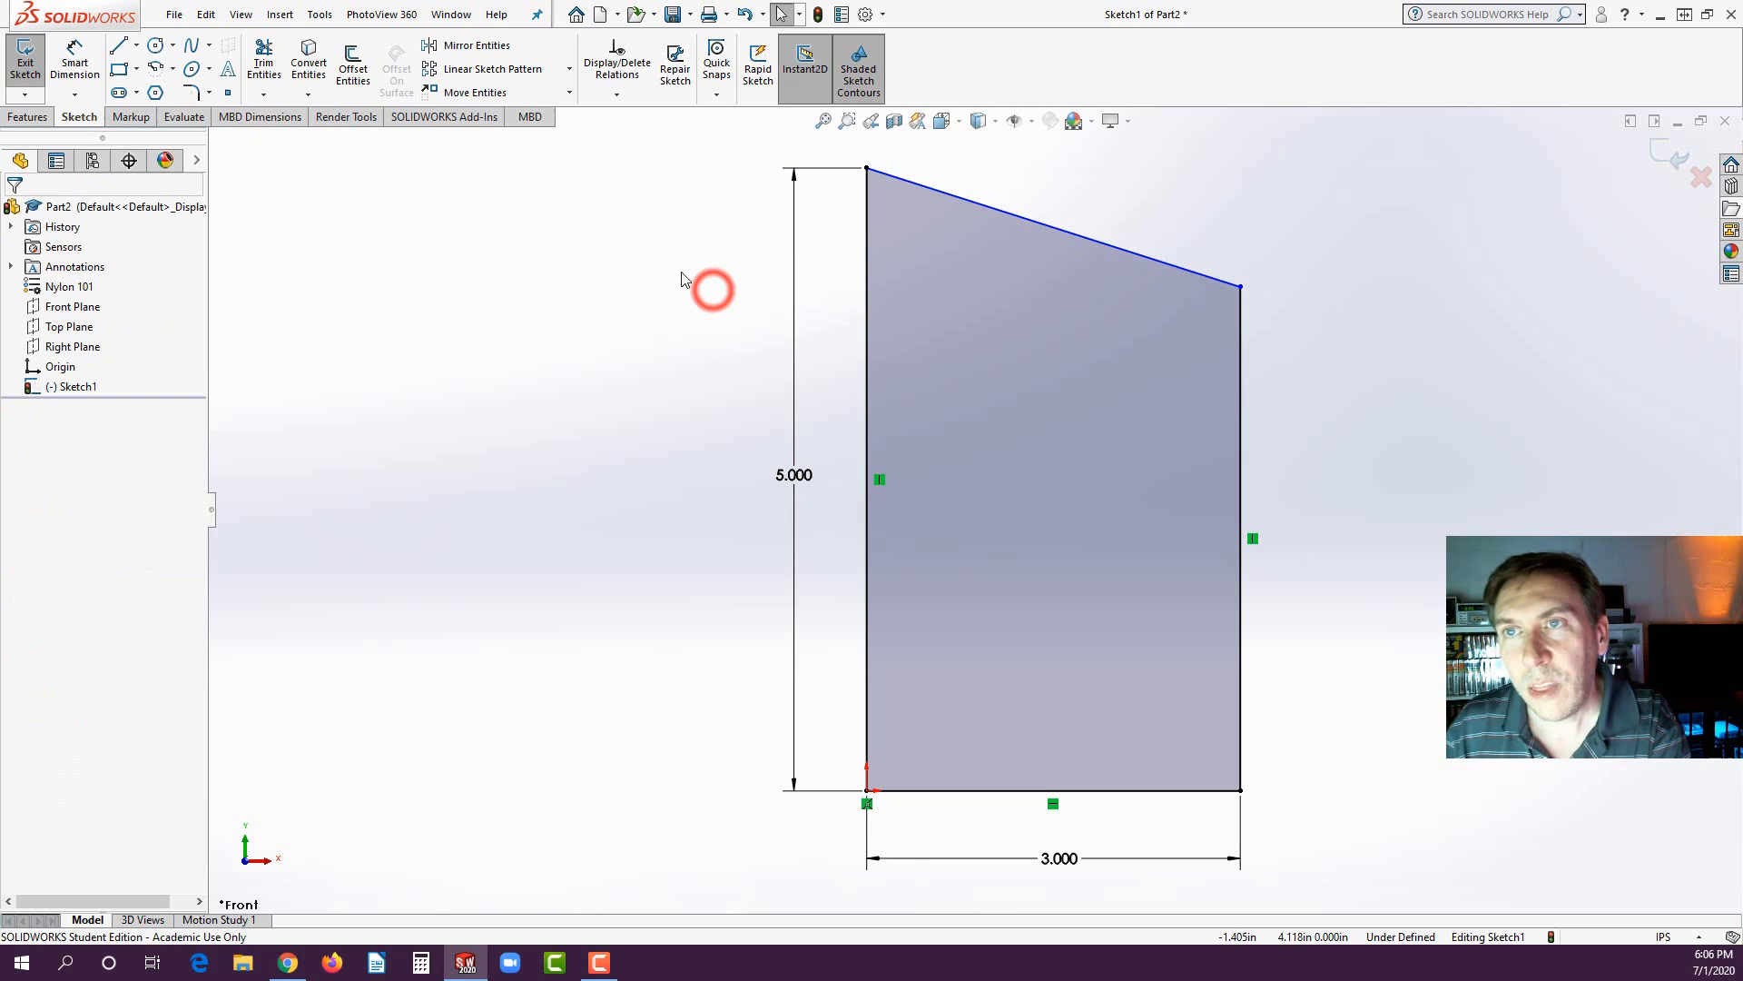
# - Undo the upper-right corner's move and the deletion of the top edge's horizontal relation
pyautogui.click(743, 15)
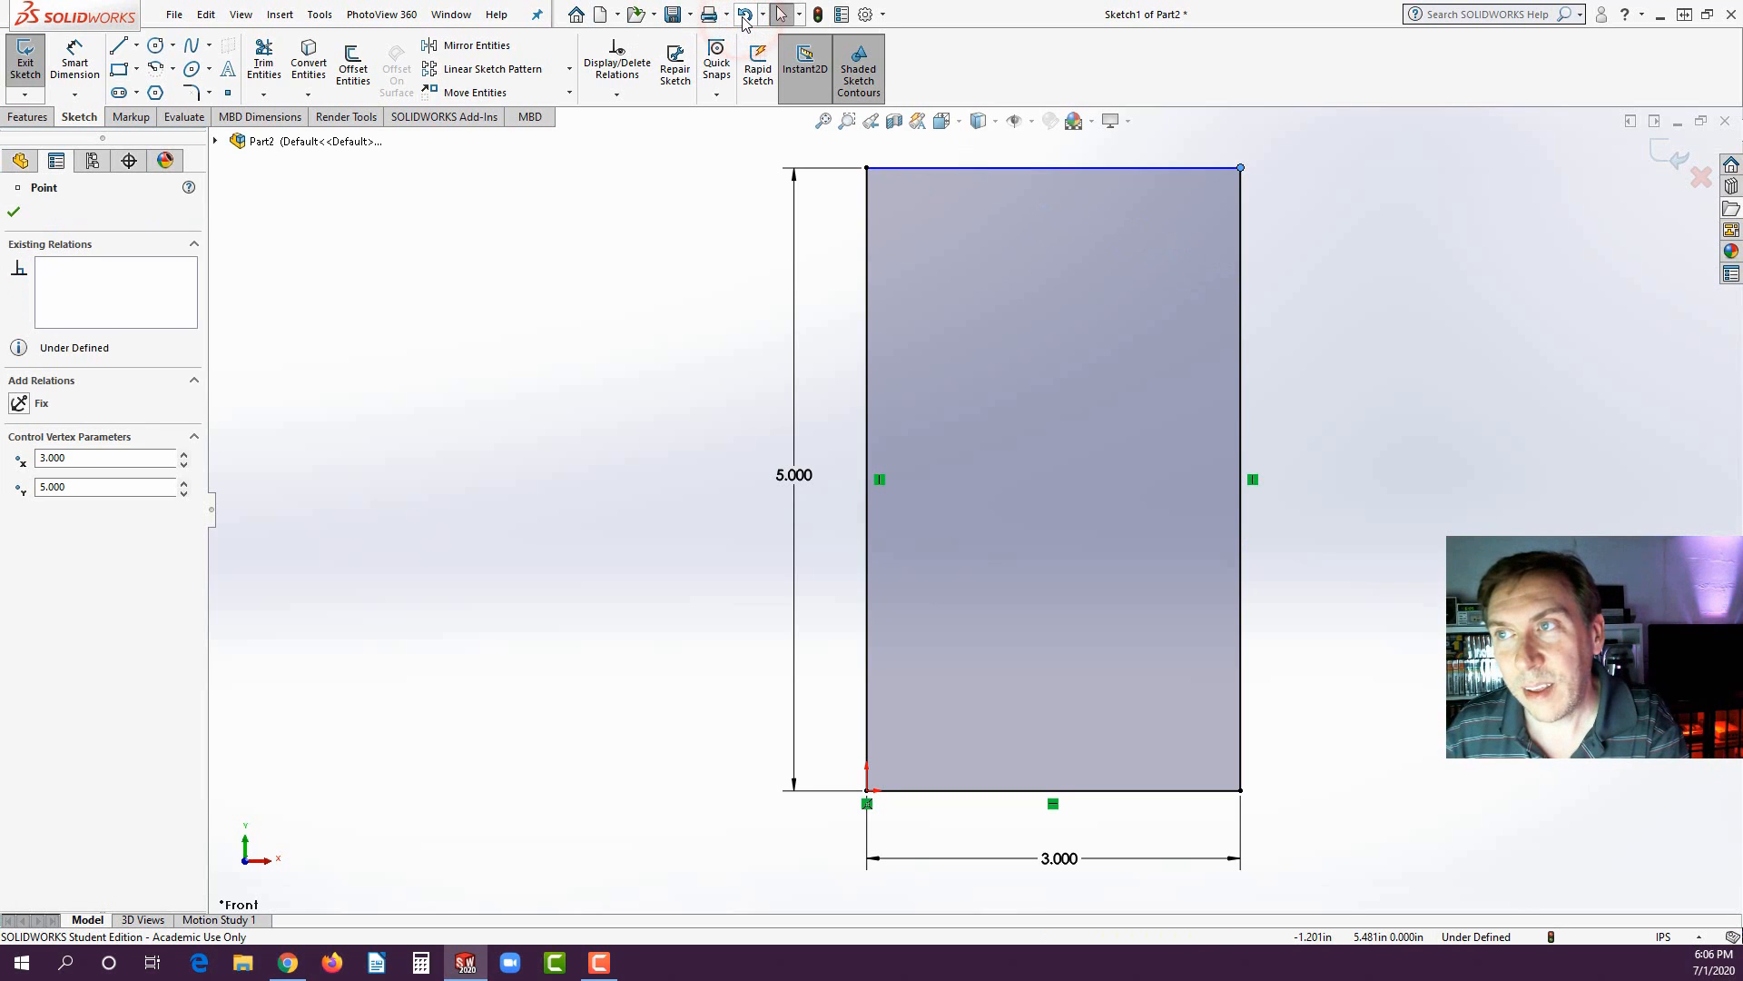
pyautogui.click(743, 15)
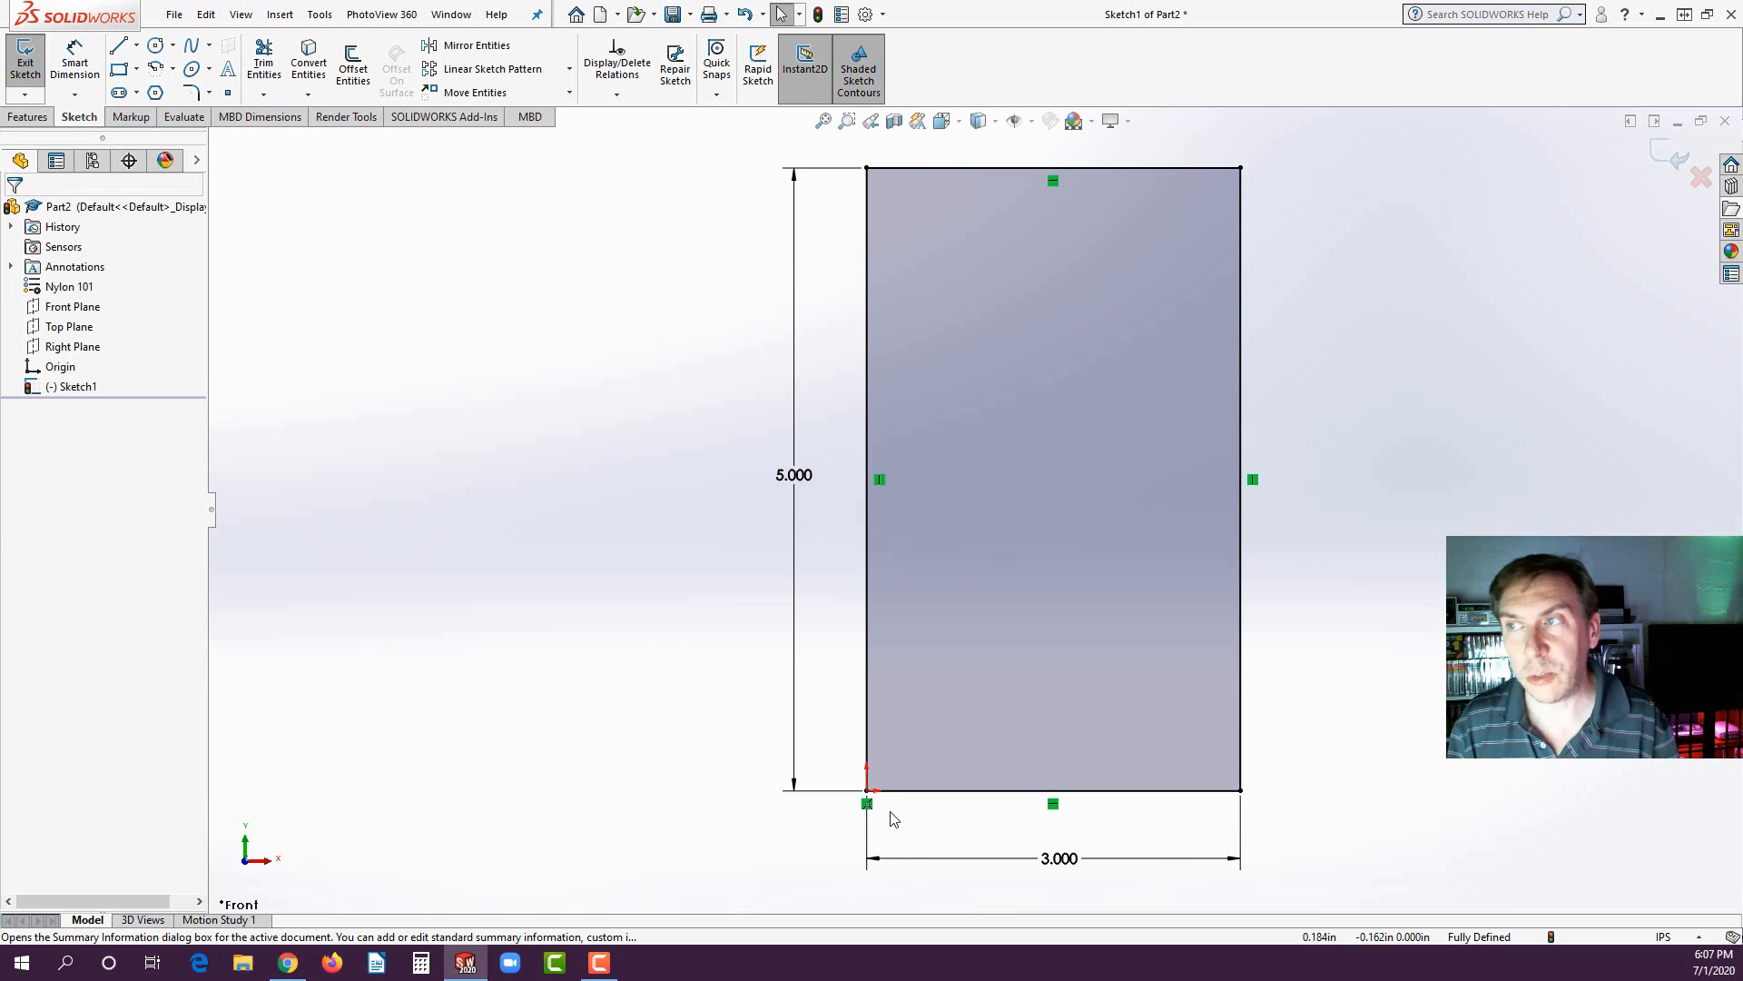
# - Inspect the existing relations and parameters of the rectangle's top edge, and clear the selection
pyautogui.click(974, 168)
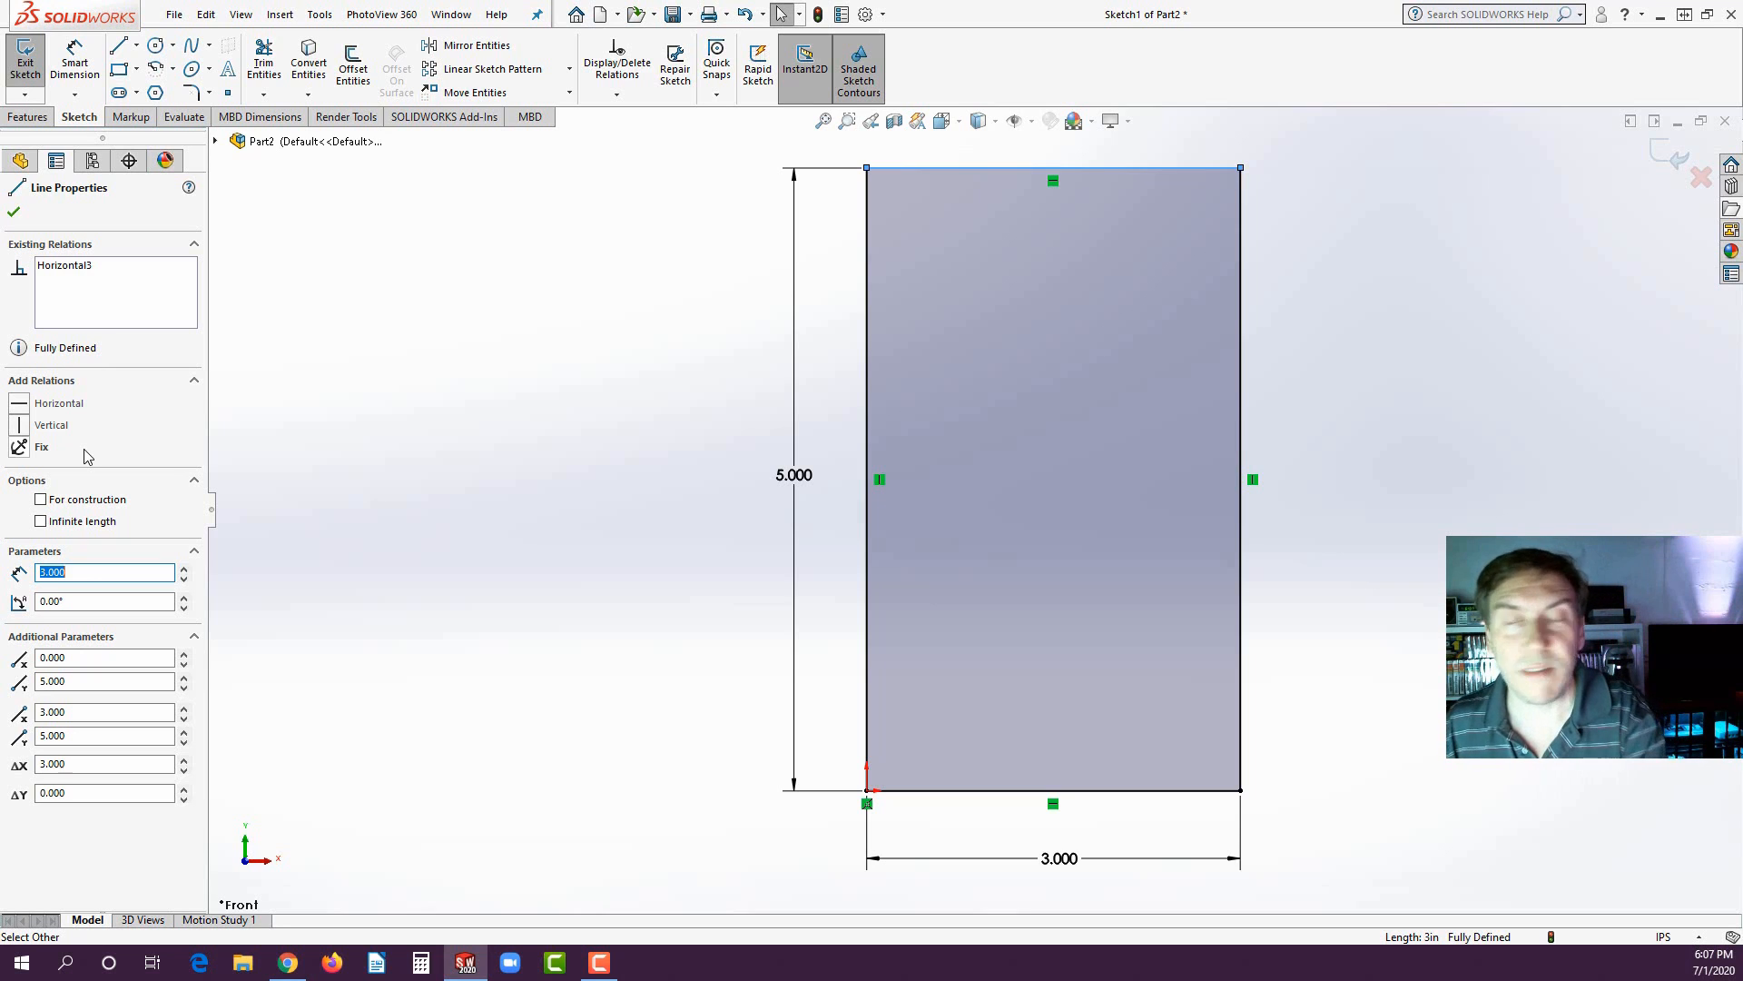
pyautogui.click(635, 315)
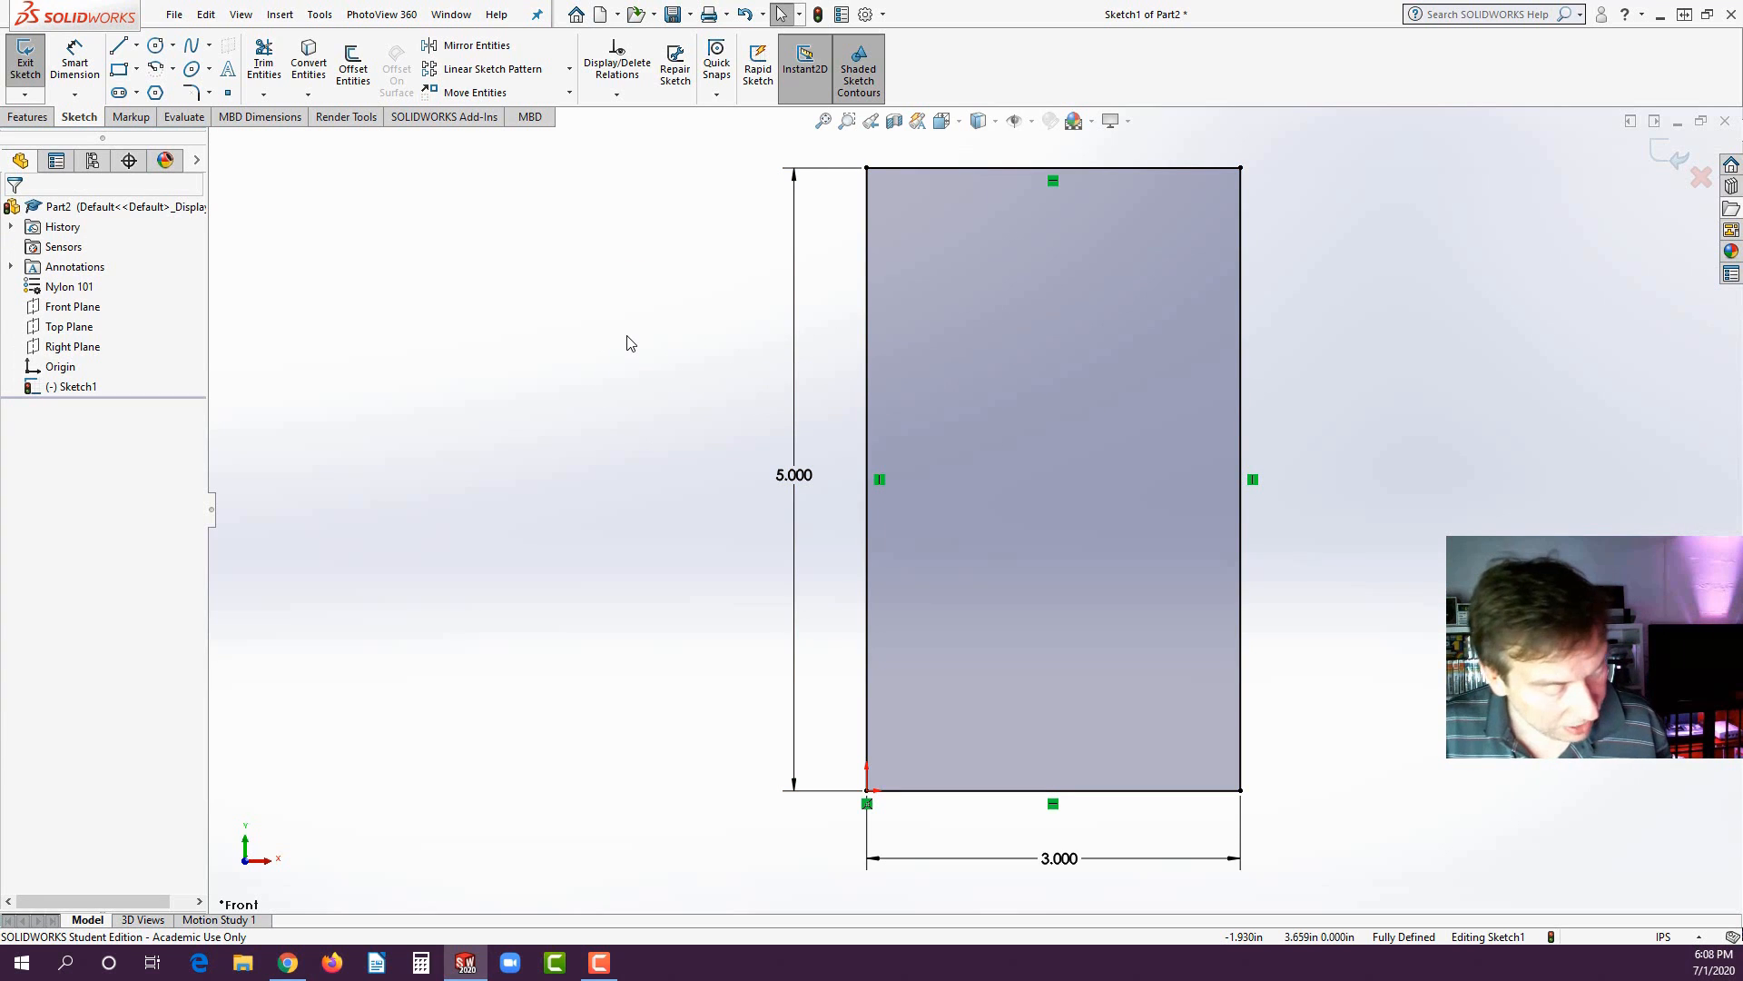
pyautogui.press('f')
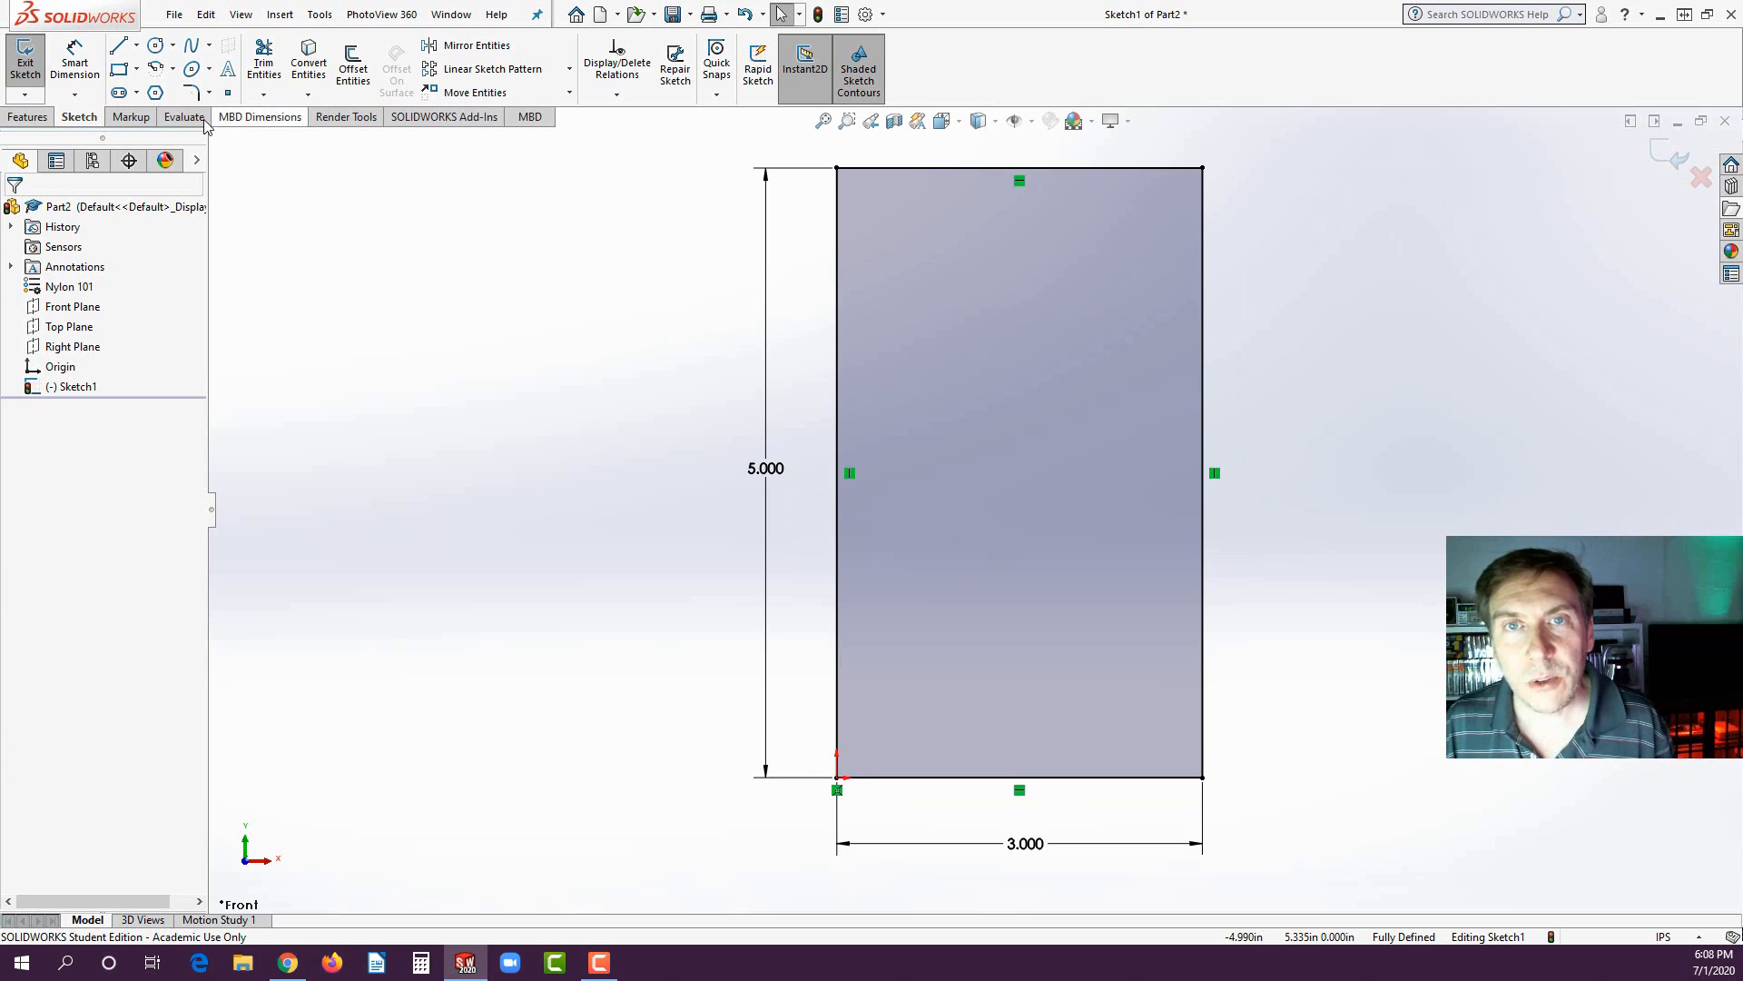
# - Start a blind Extruded Boss/Base of the rectangle from its sketch plane and set the depth to 0.5 in
pyautogui.click(28, 117)
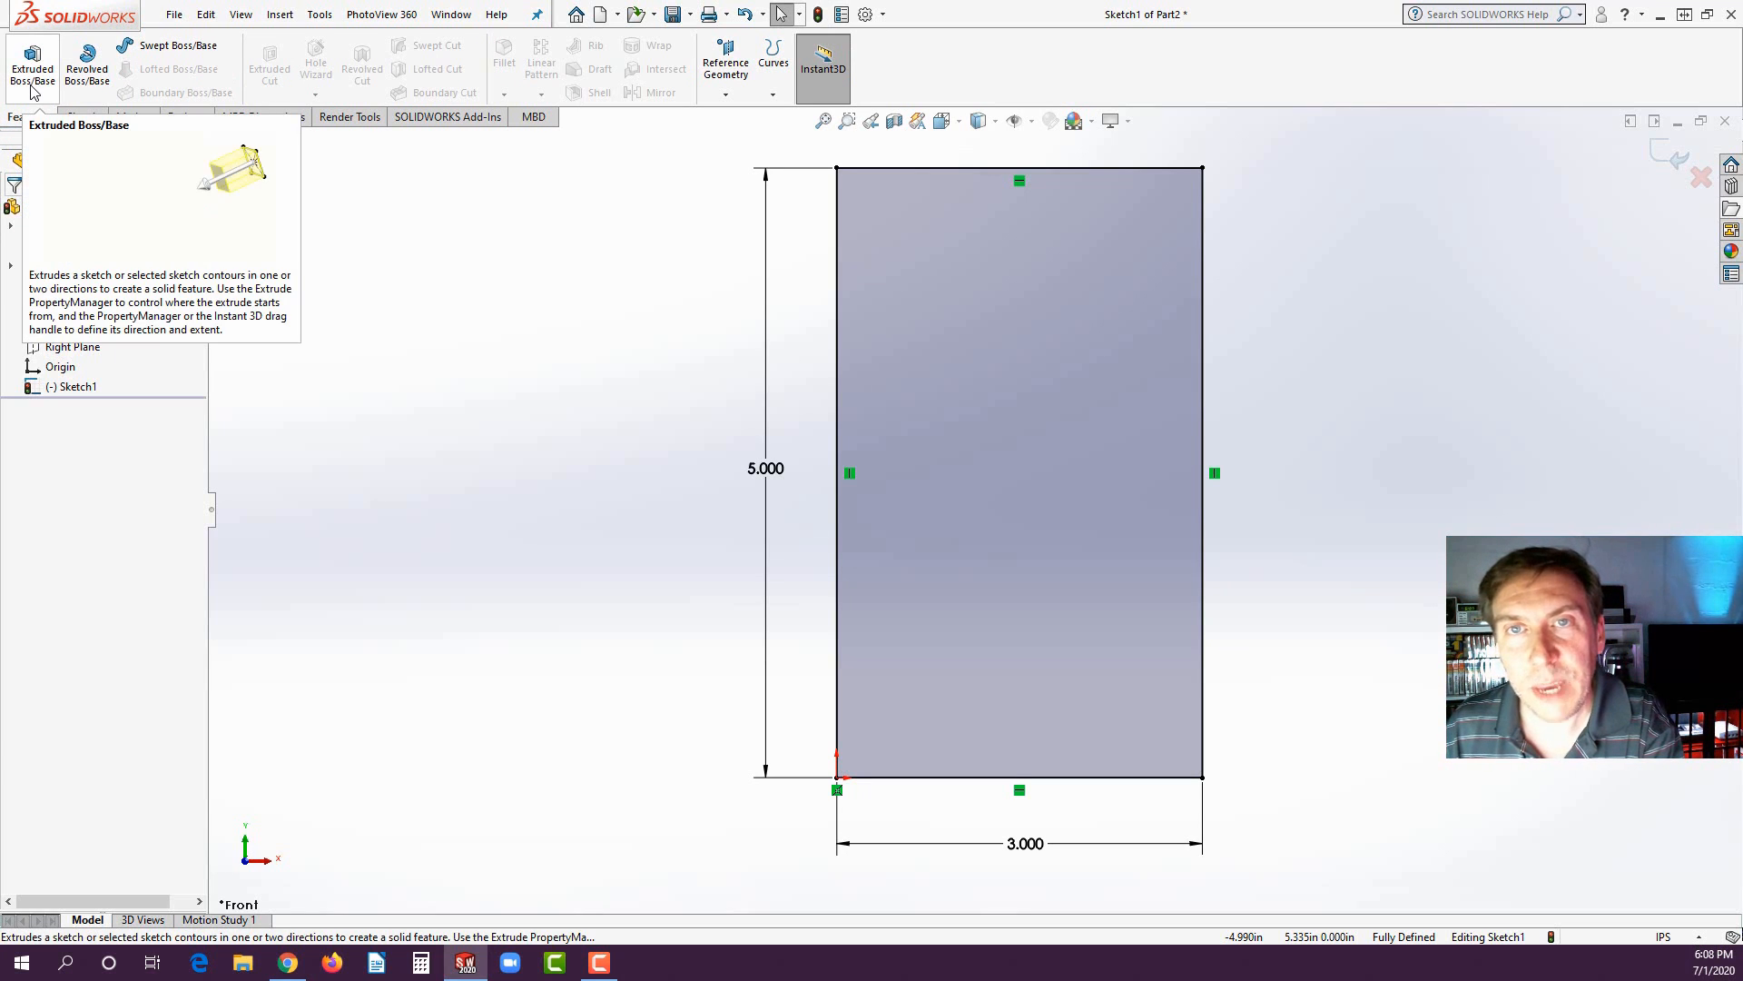
pyautogui.click(31, 83)
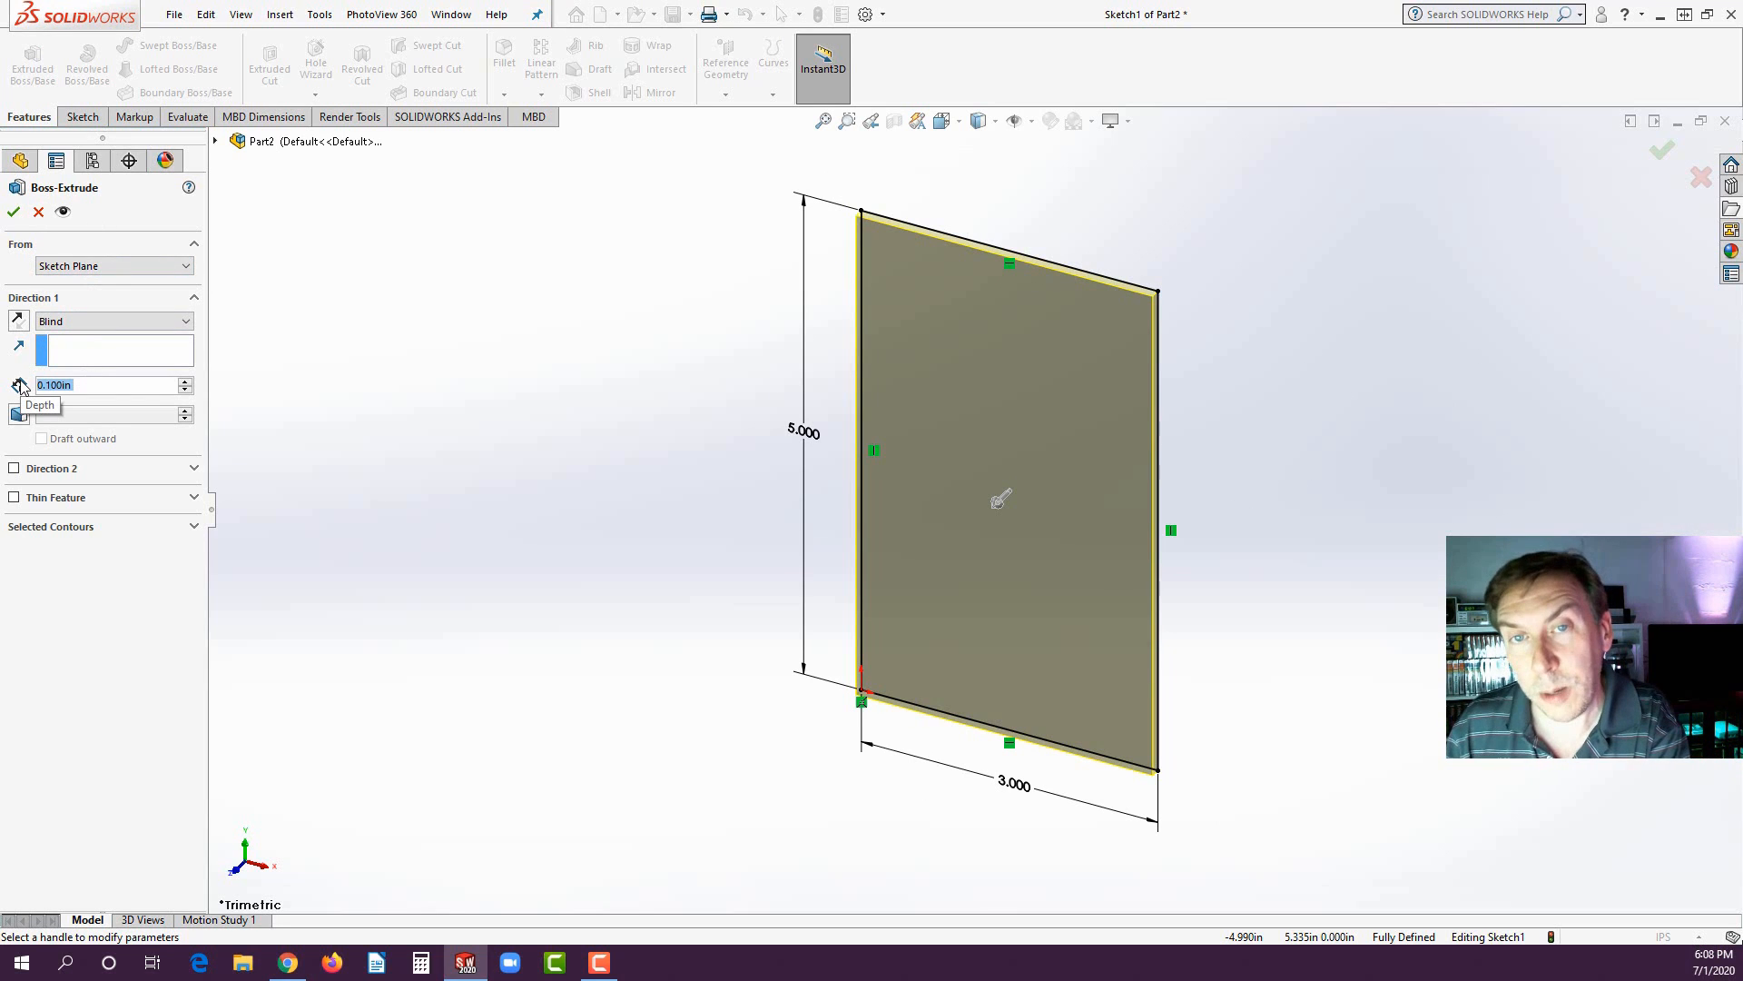
pyautogui.click(22, 167)
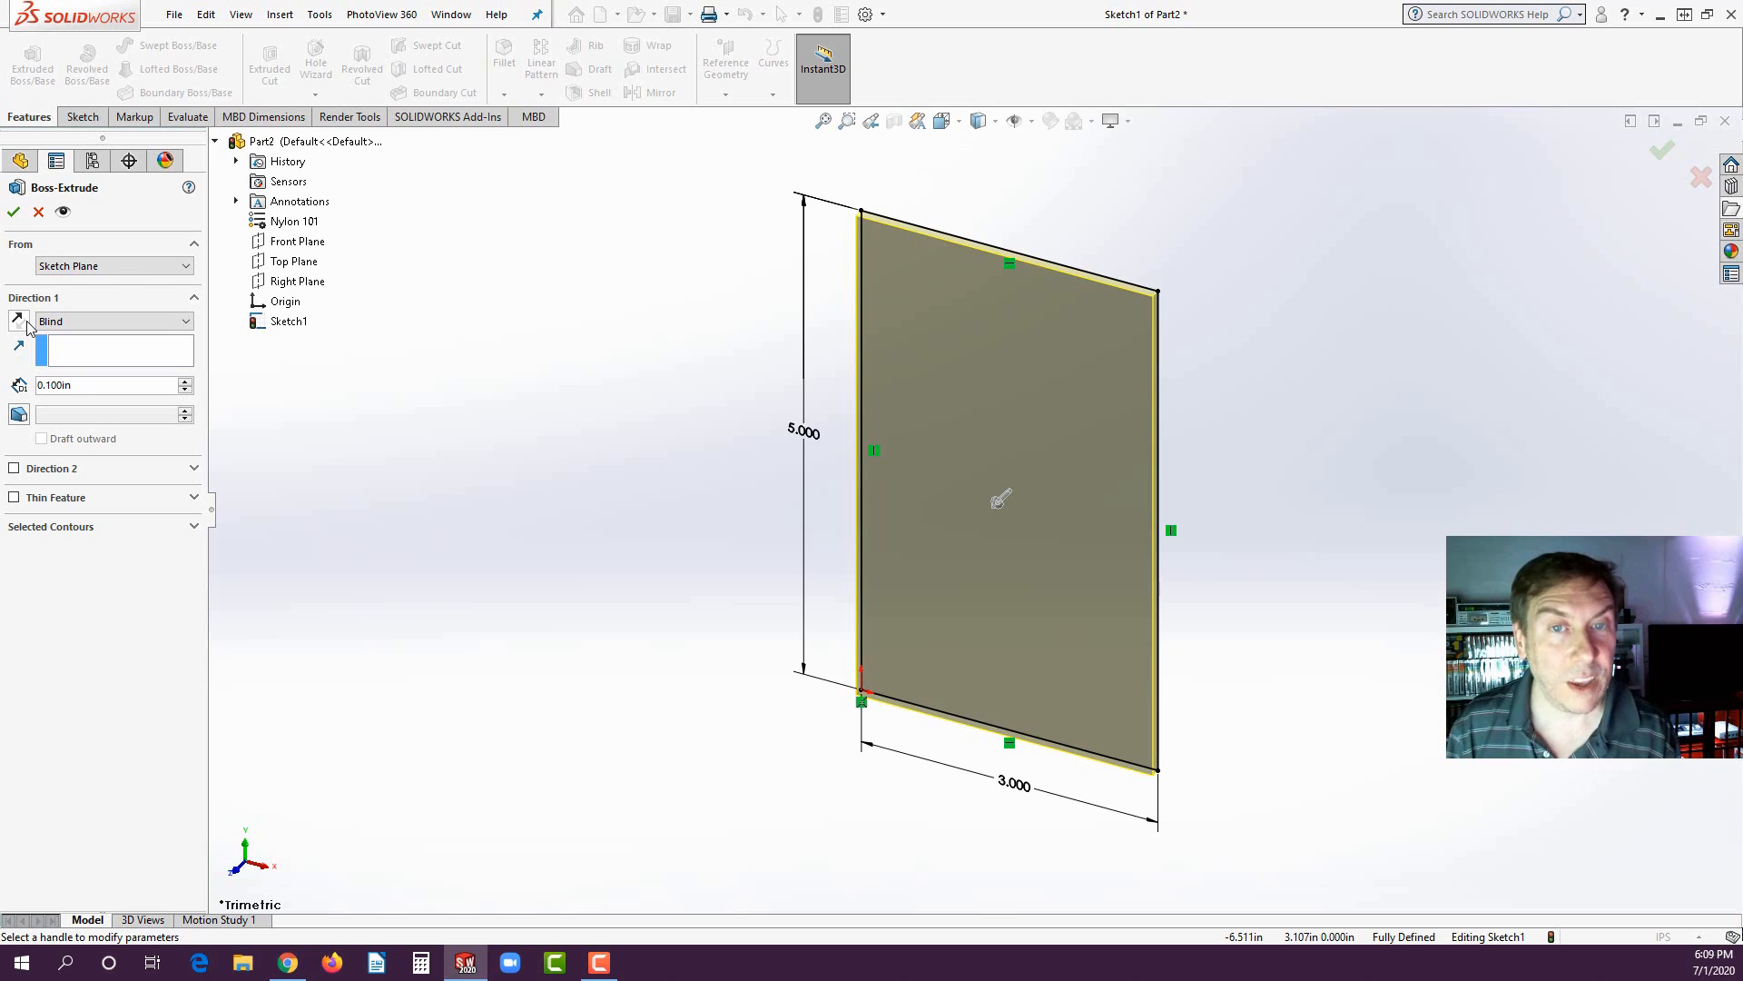
pyautogui.click(77, 386)
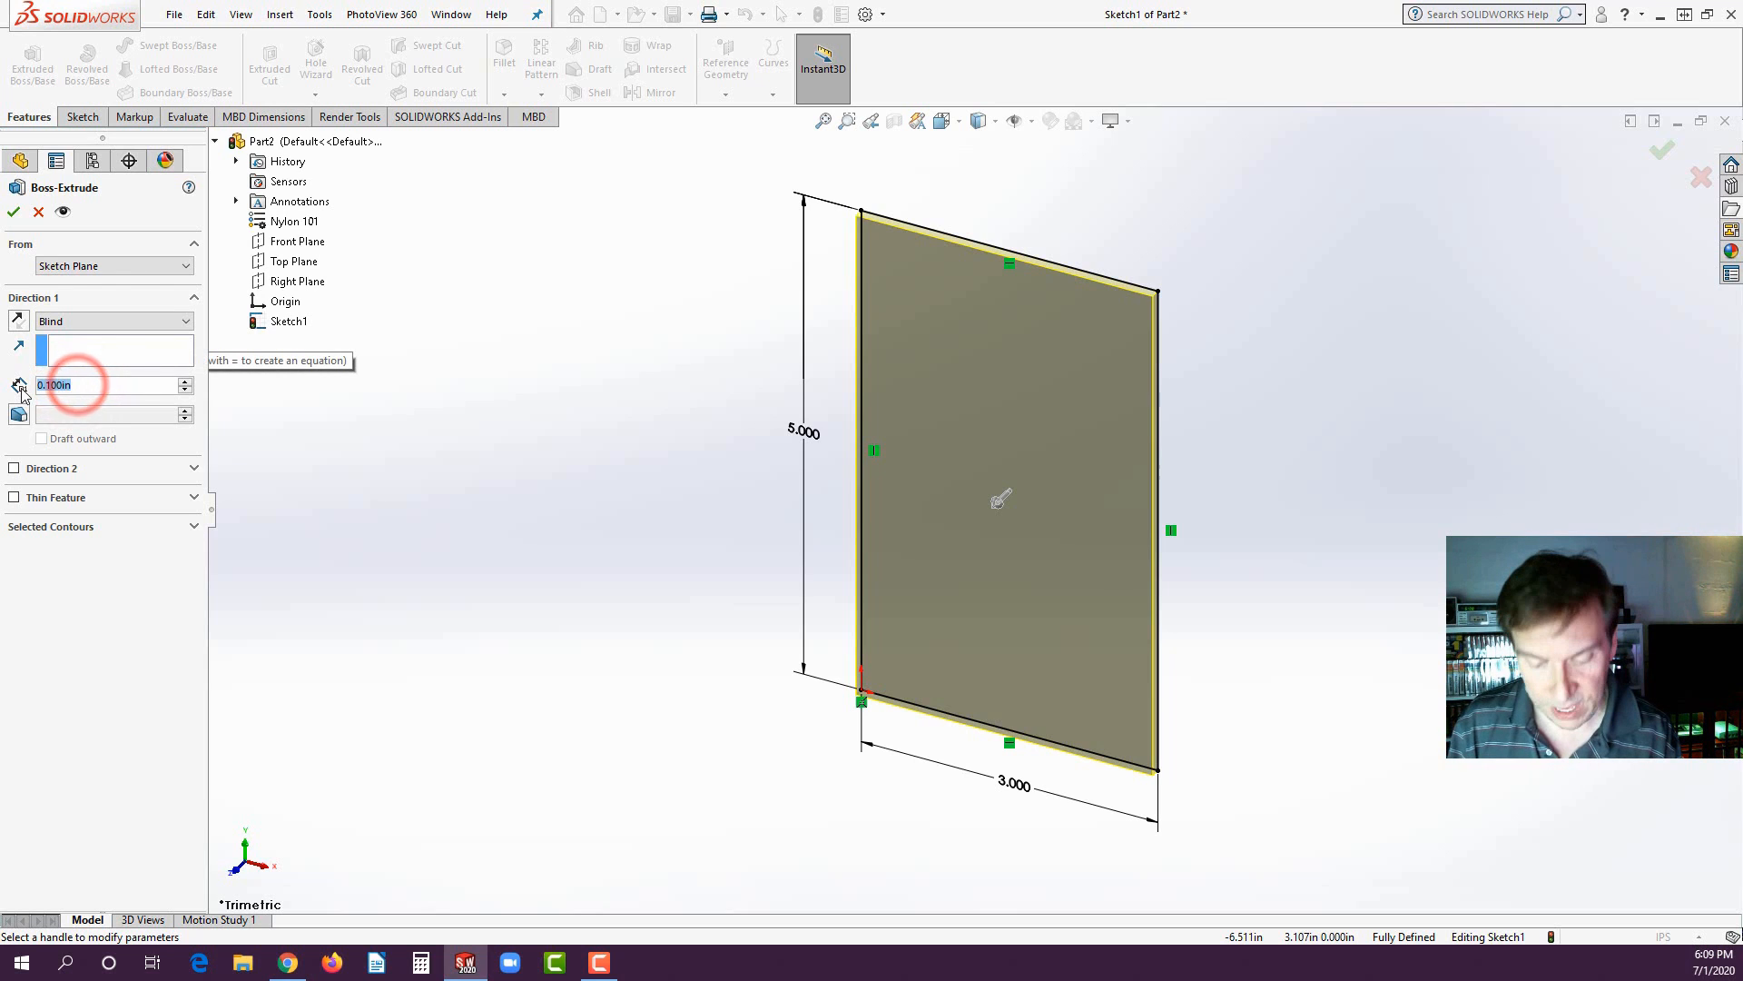
pyautogui.write('.5')
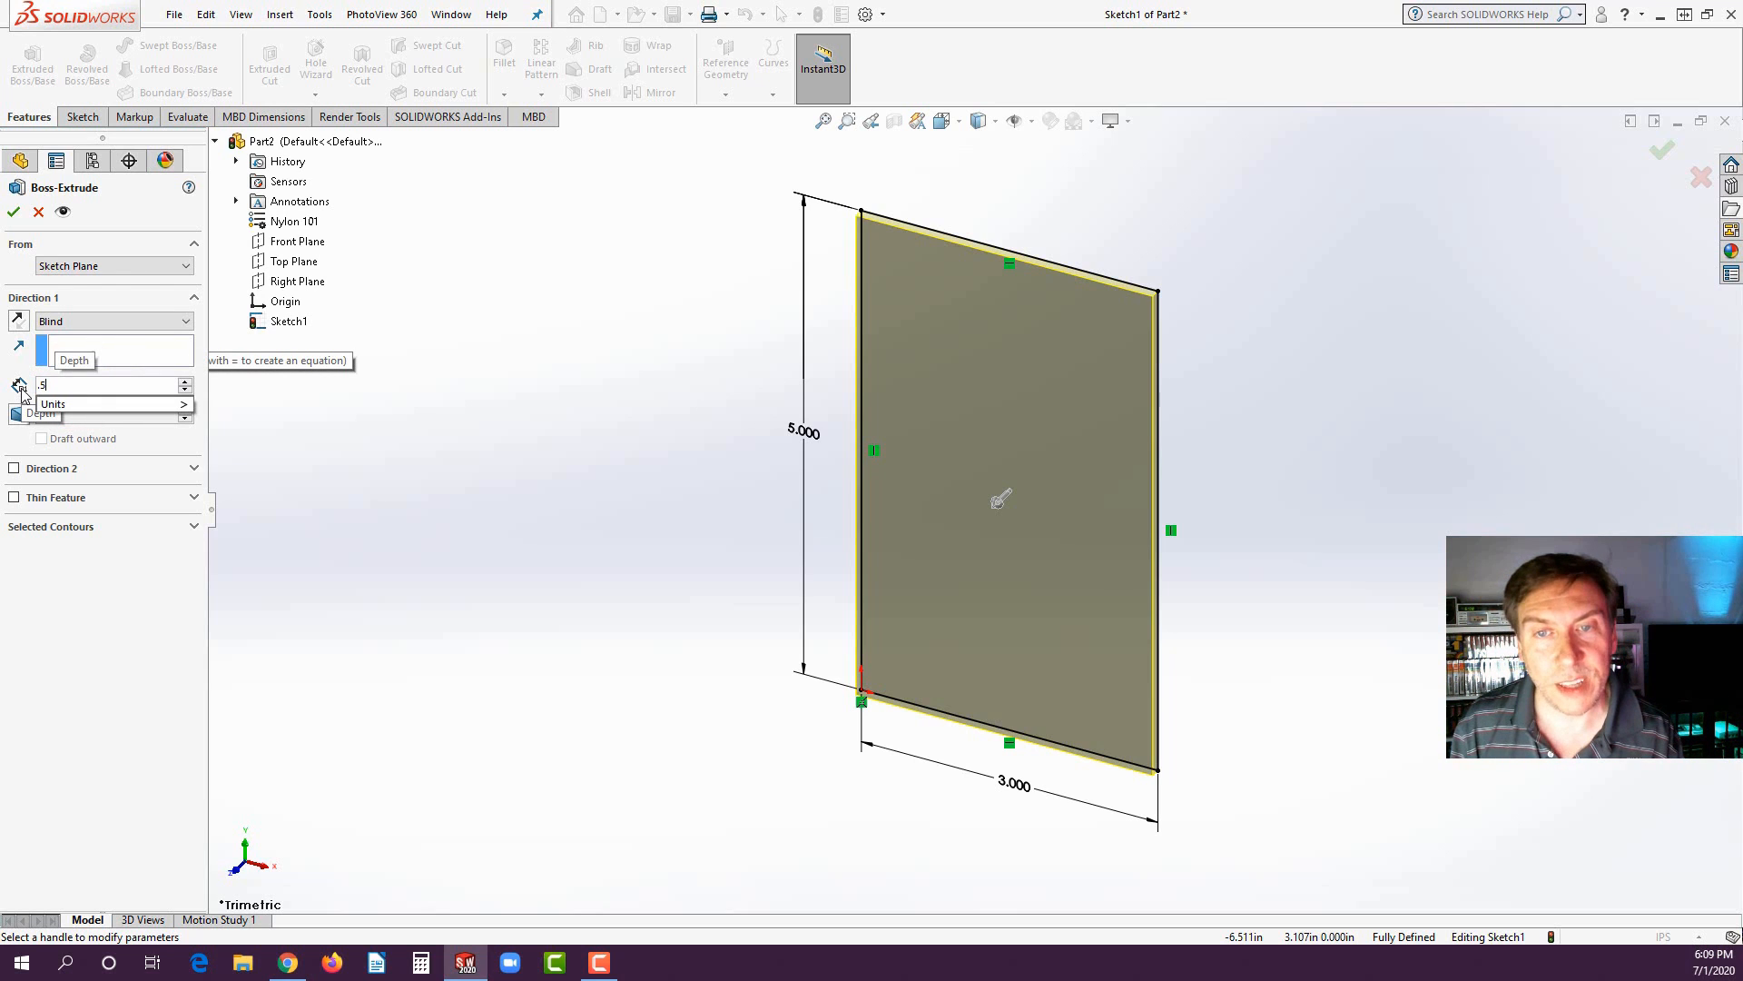
pyautogui.press('Return')
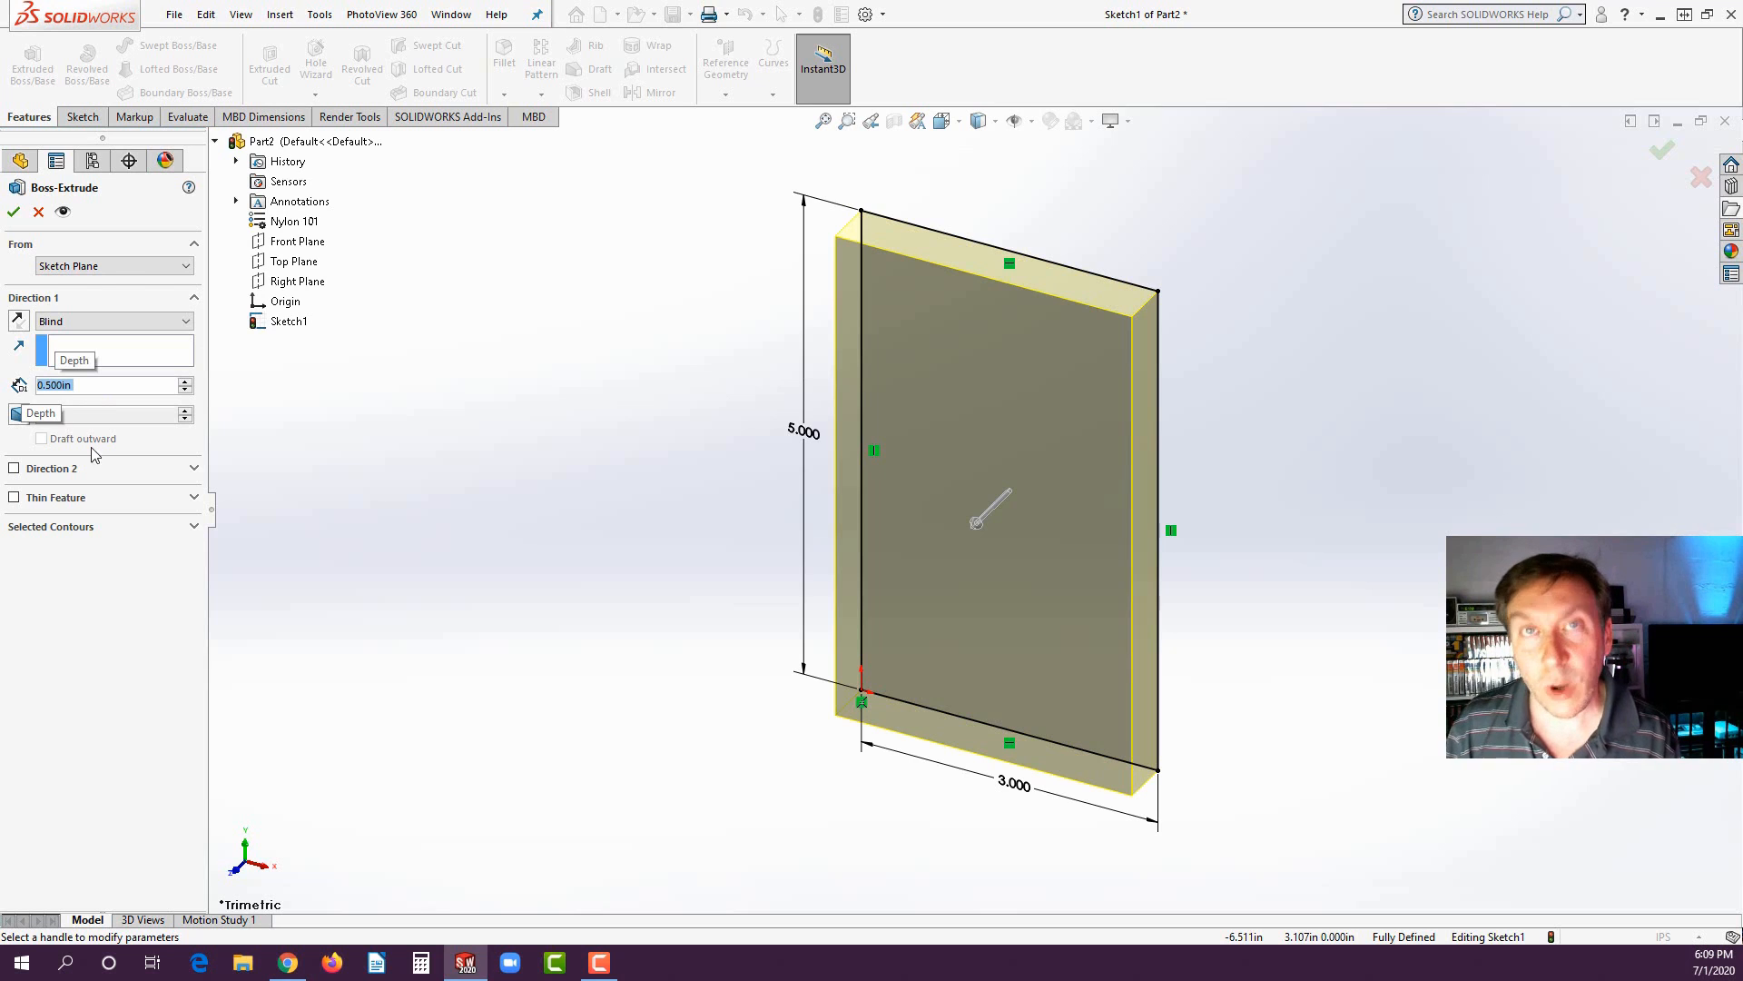
# - Pull the extrusion's depth handle to about 0.81 in behind the sketch plane, and bring it back out to the front
pyautogui.click(989, 509)
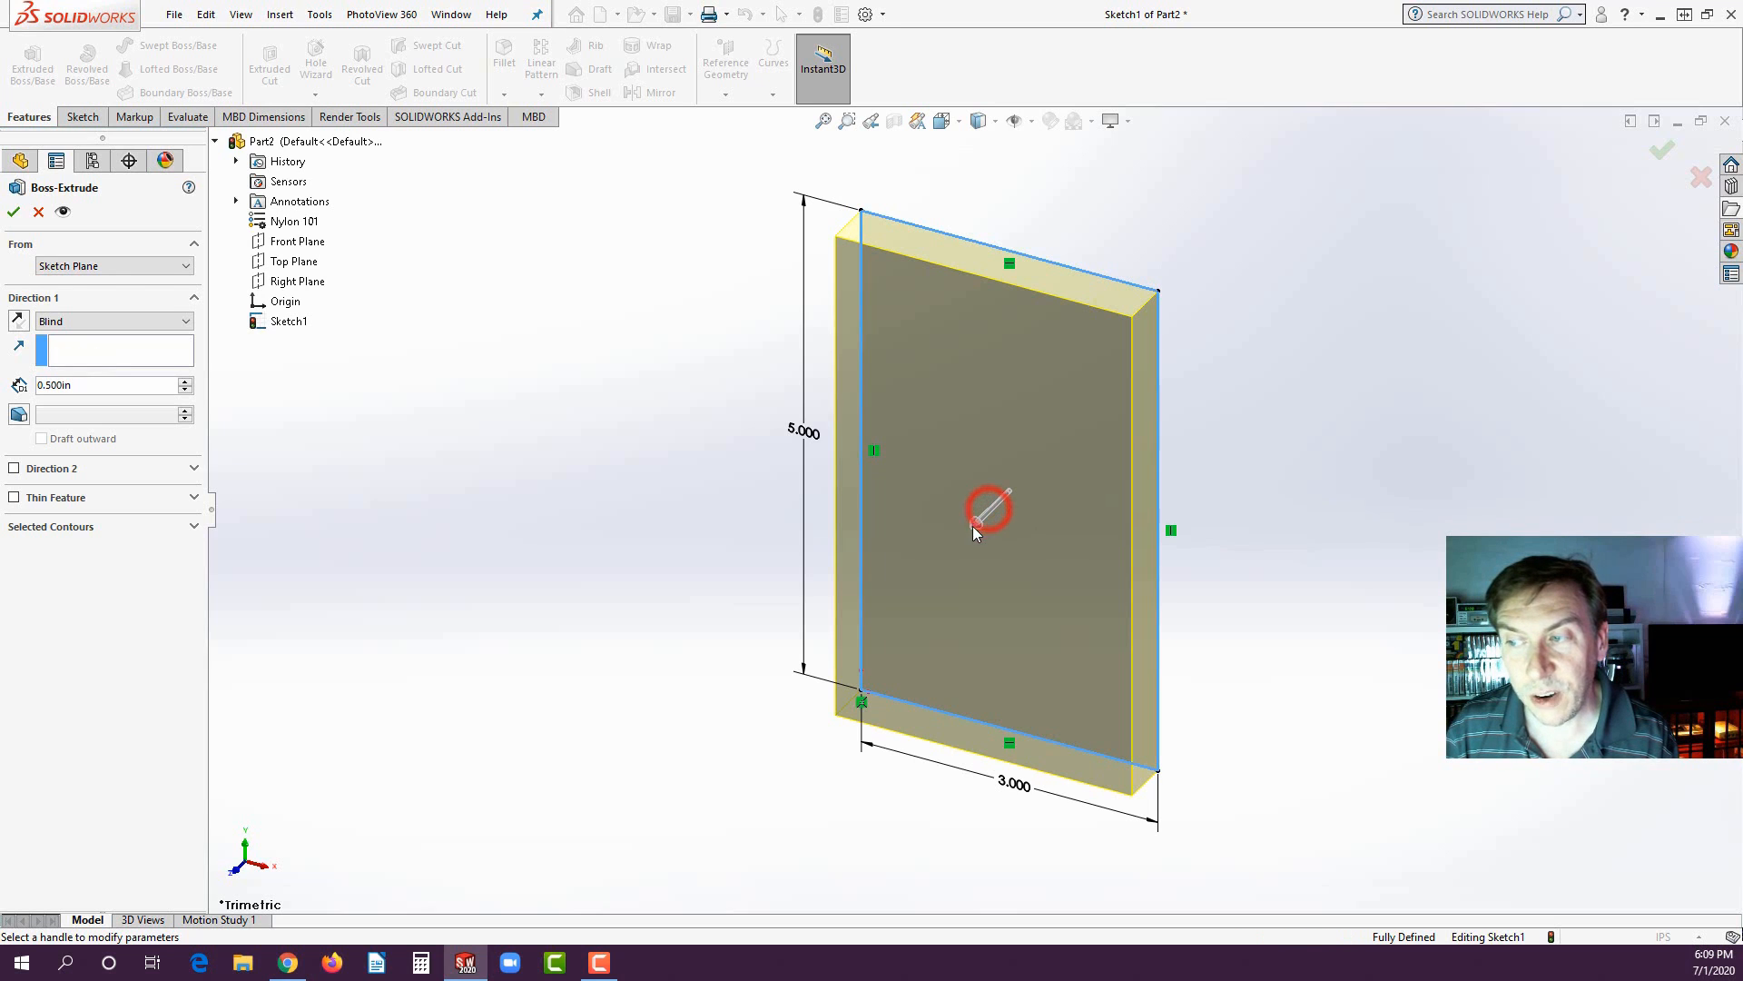
pyautogui.click(983, 526)
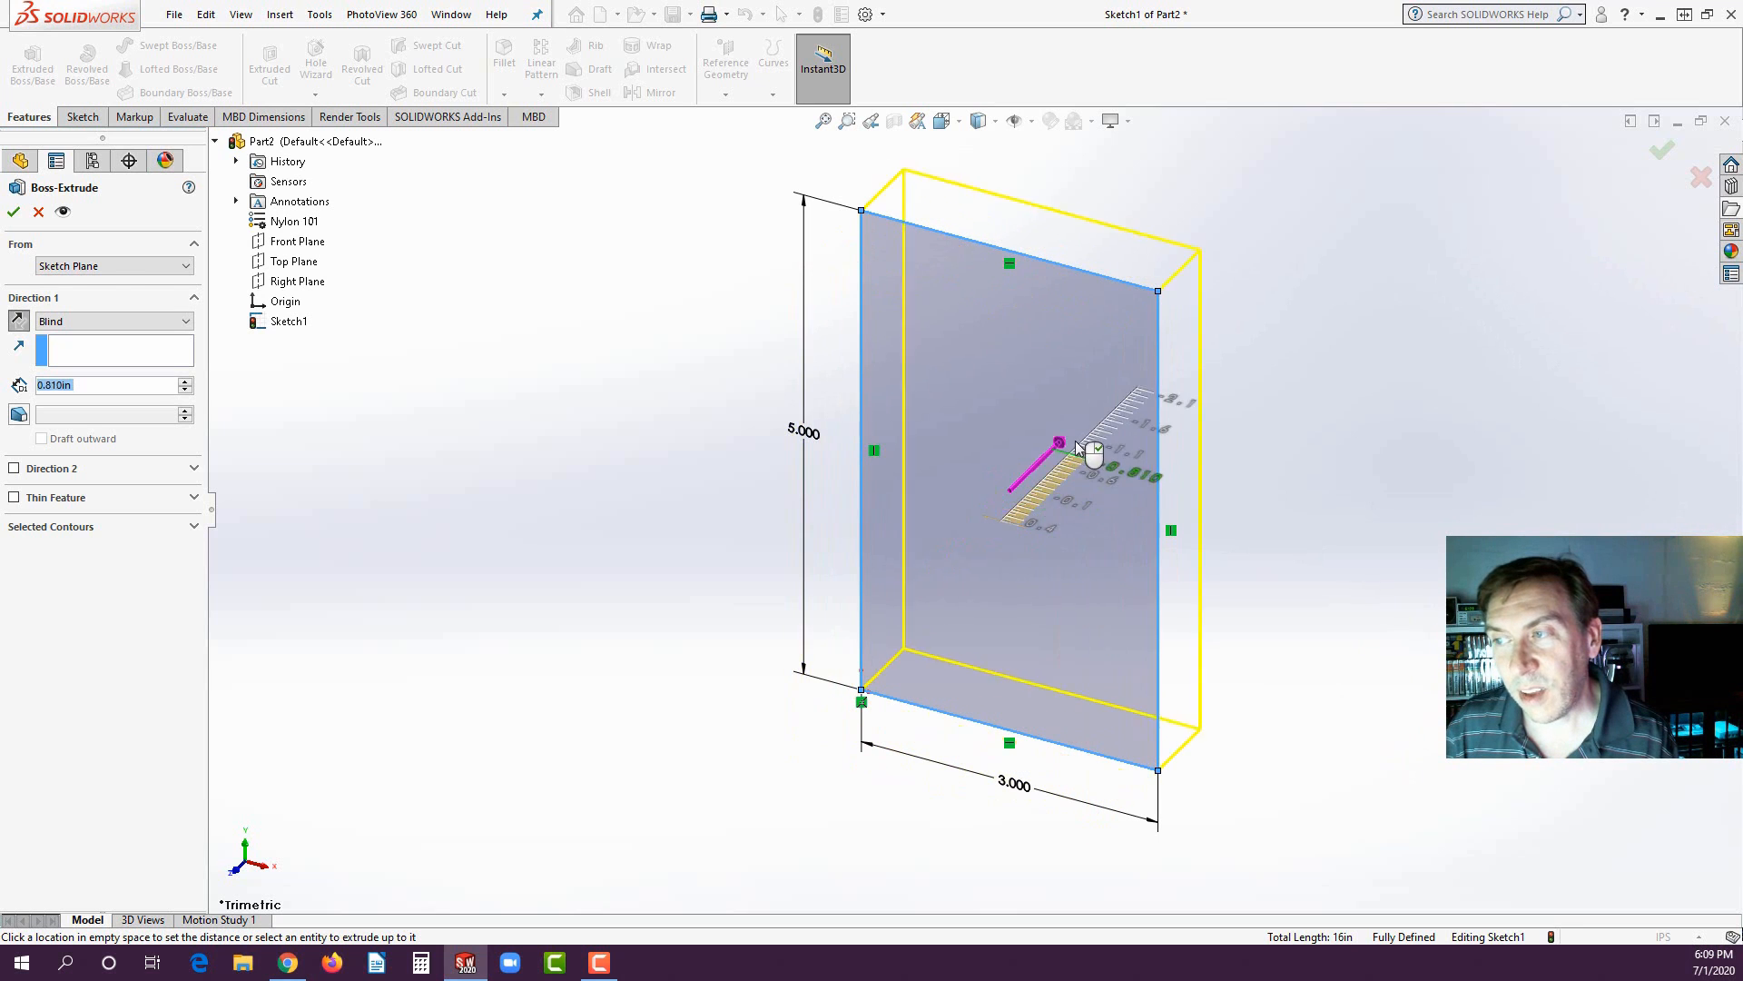
pyautogui.click(903, 549)
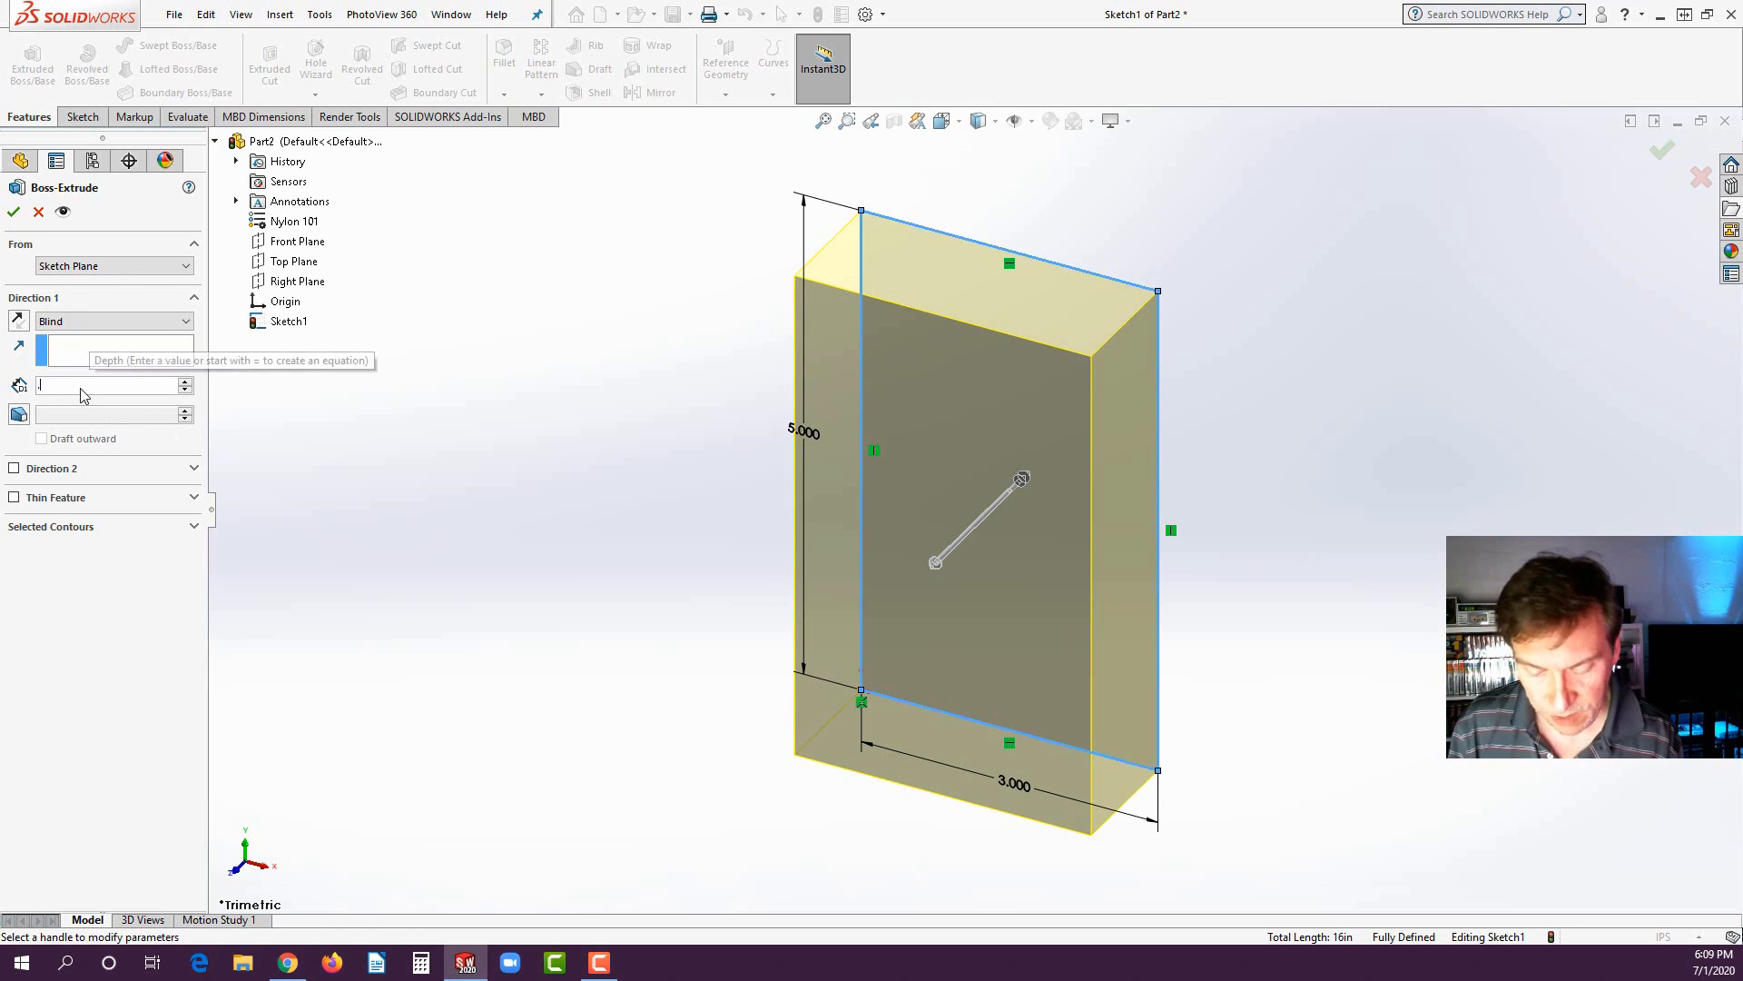
# - Set the extrusion depth to 0.5 in, accept the boss extrusion and clear the selection
pyautogui.write('.5')
pyautogui.press('Return')
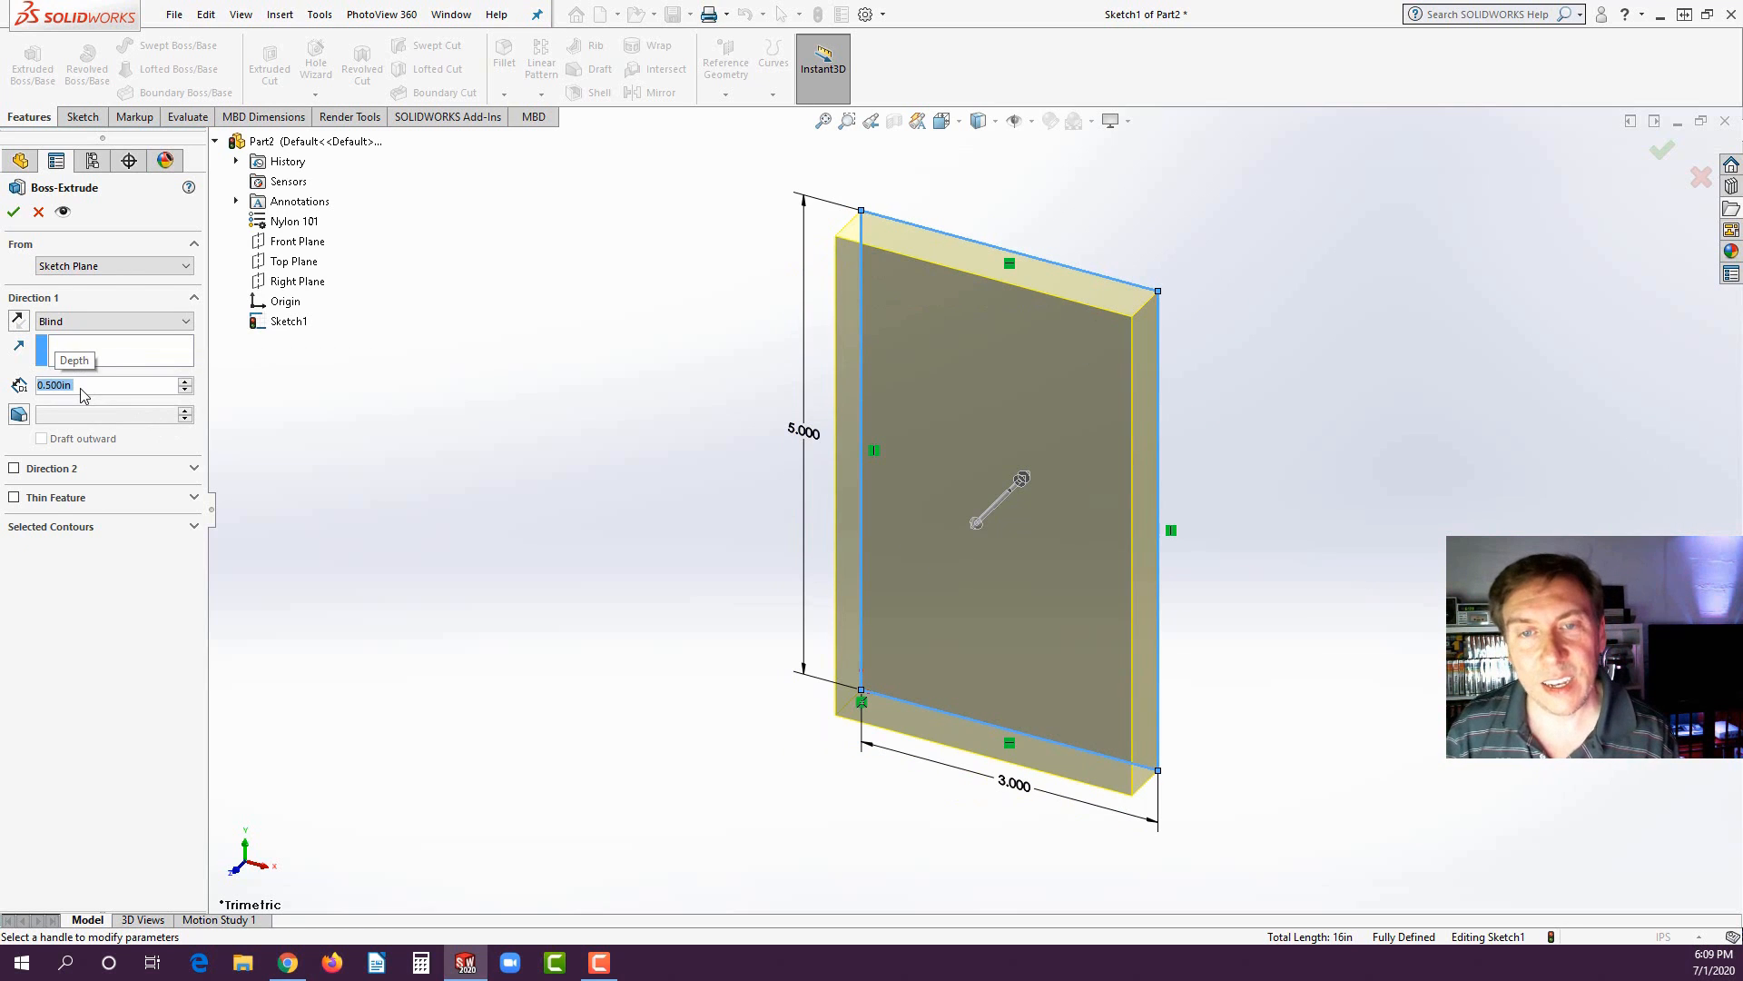
pyautogui.click(14, 213)
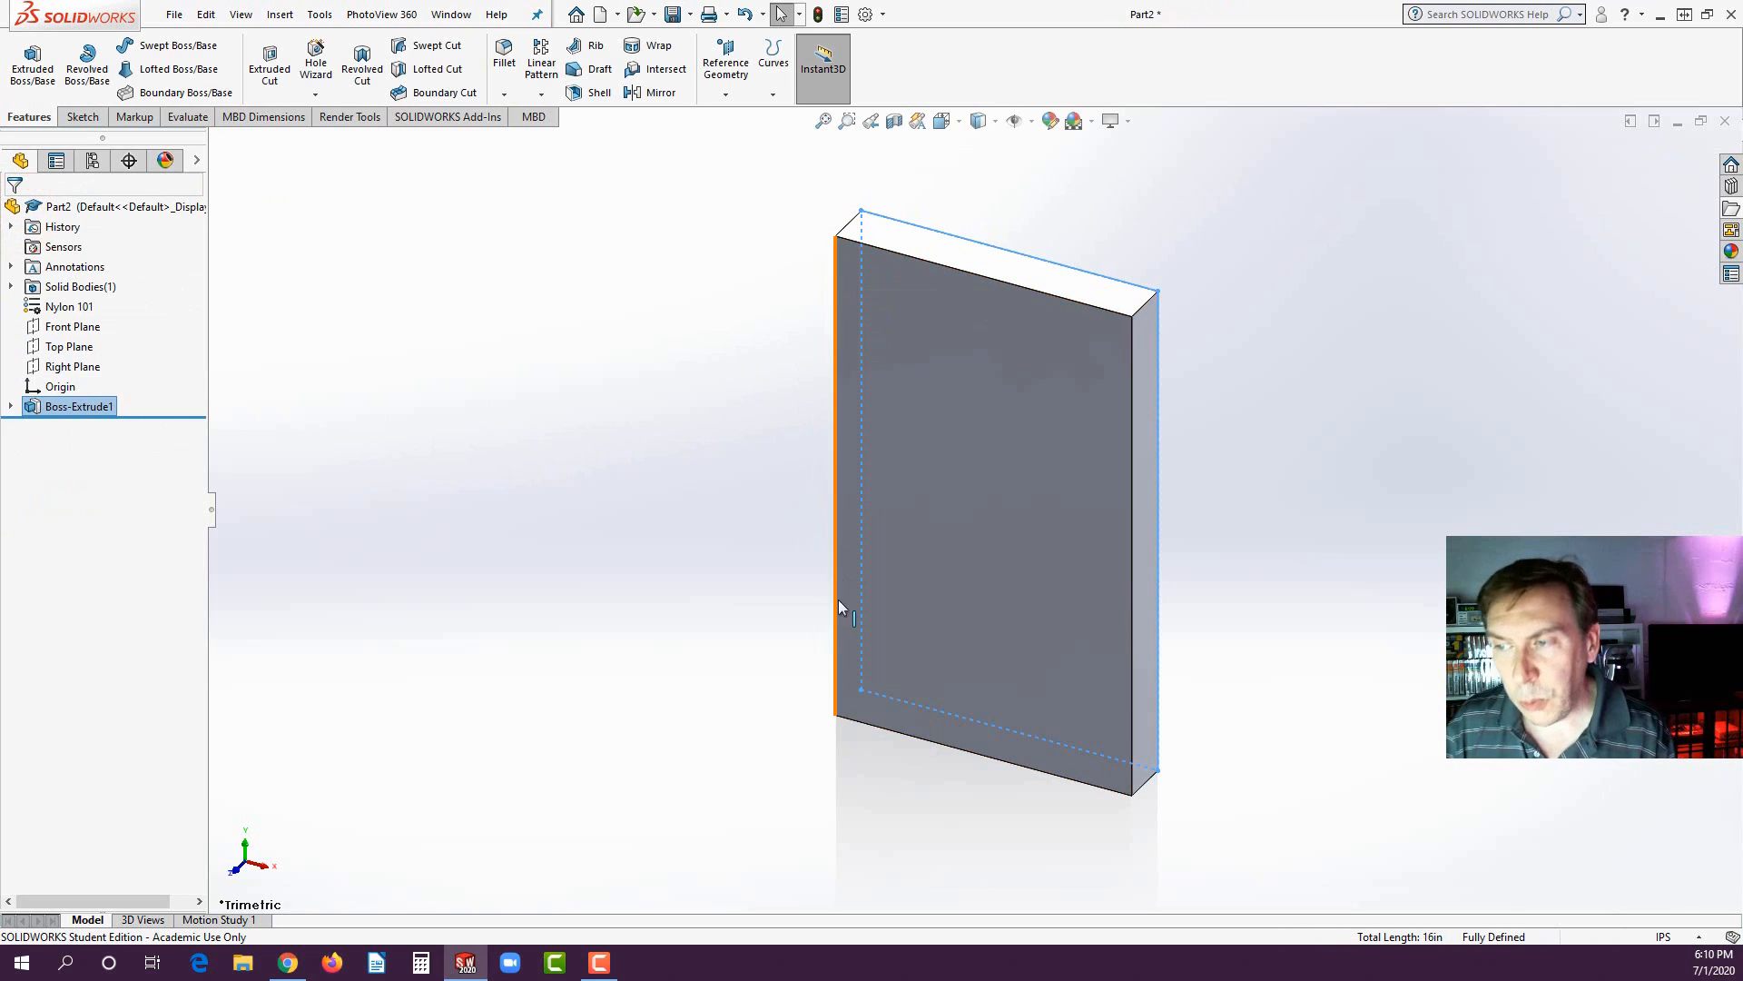
pyautogui.click(664, 531)
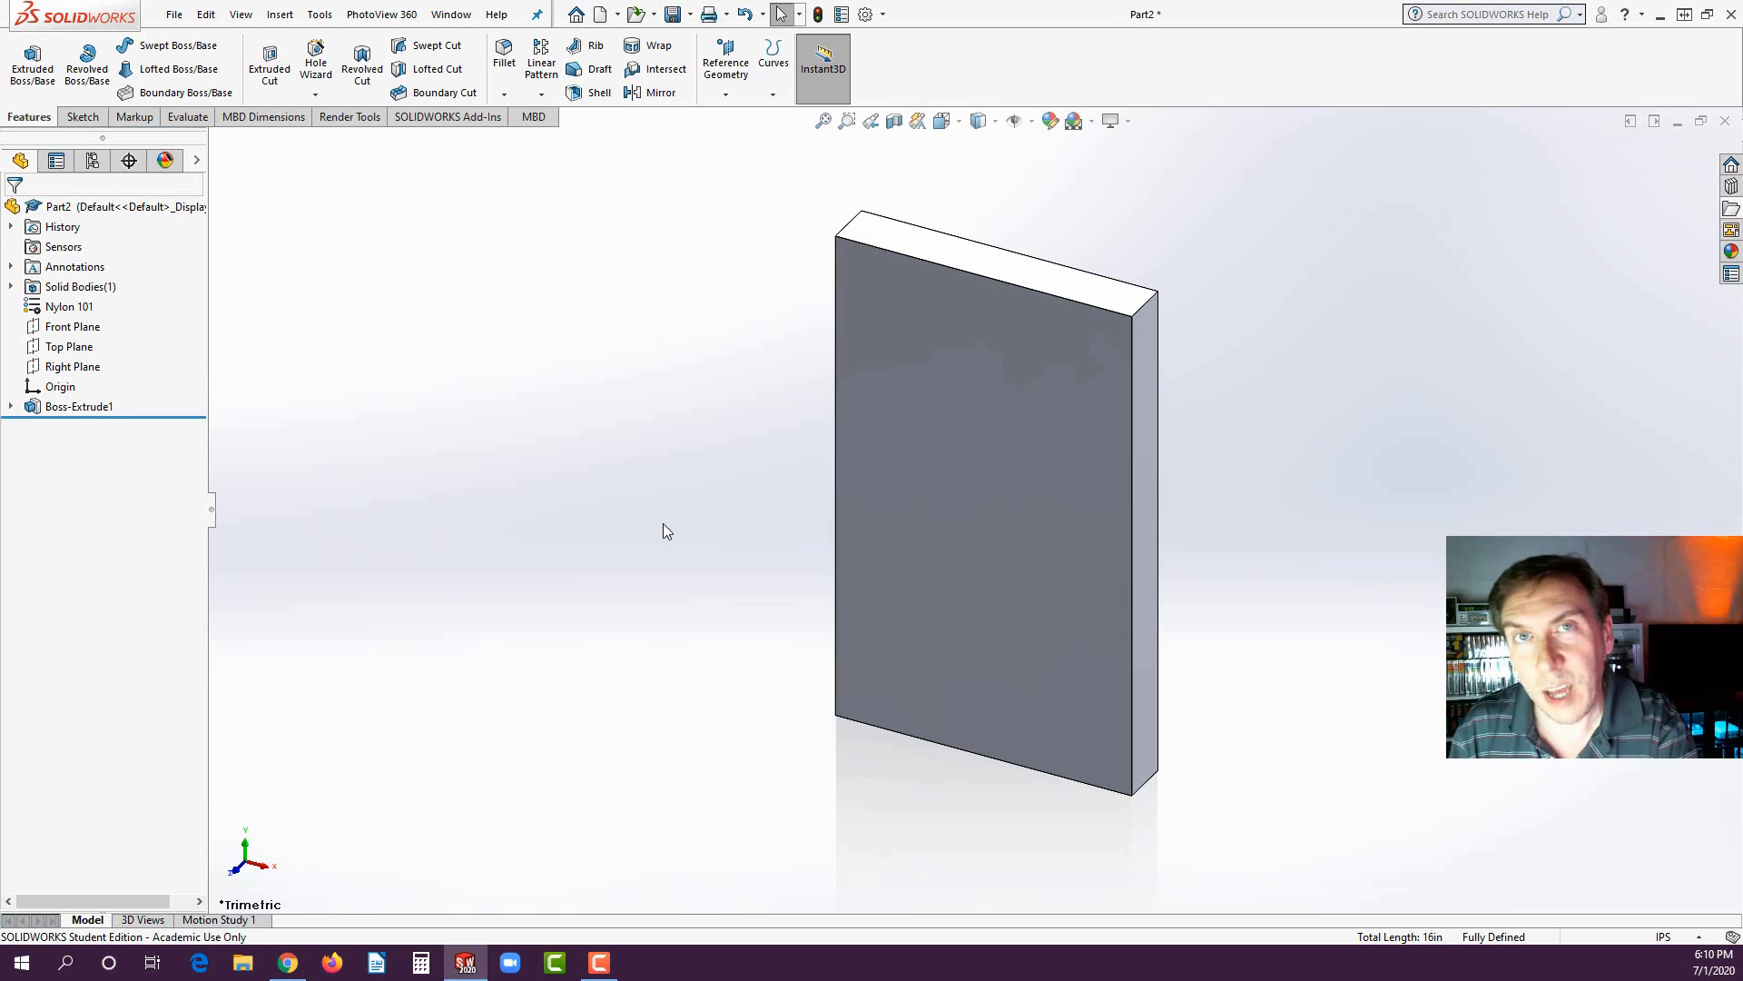
# - Rotate the block in small increments sideways, up and down, and tilt it within the view plane to examine its faces
pyautogui.press('Right')
pyautogui.press('Right')
pyautogui.press('Right')
pyautogui.press('Left')
pyautogui.press('Left')
pyautogui.press('Left')
pyautogui.press('Up')
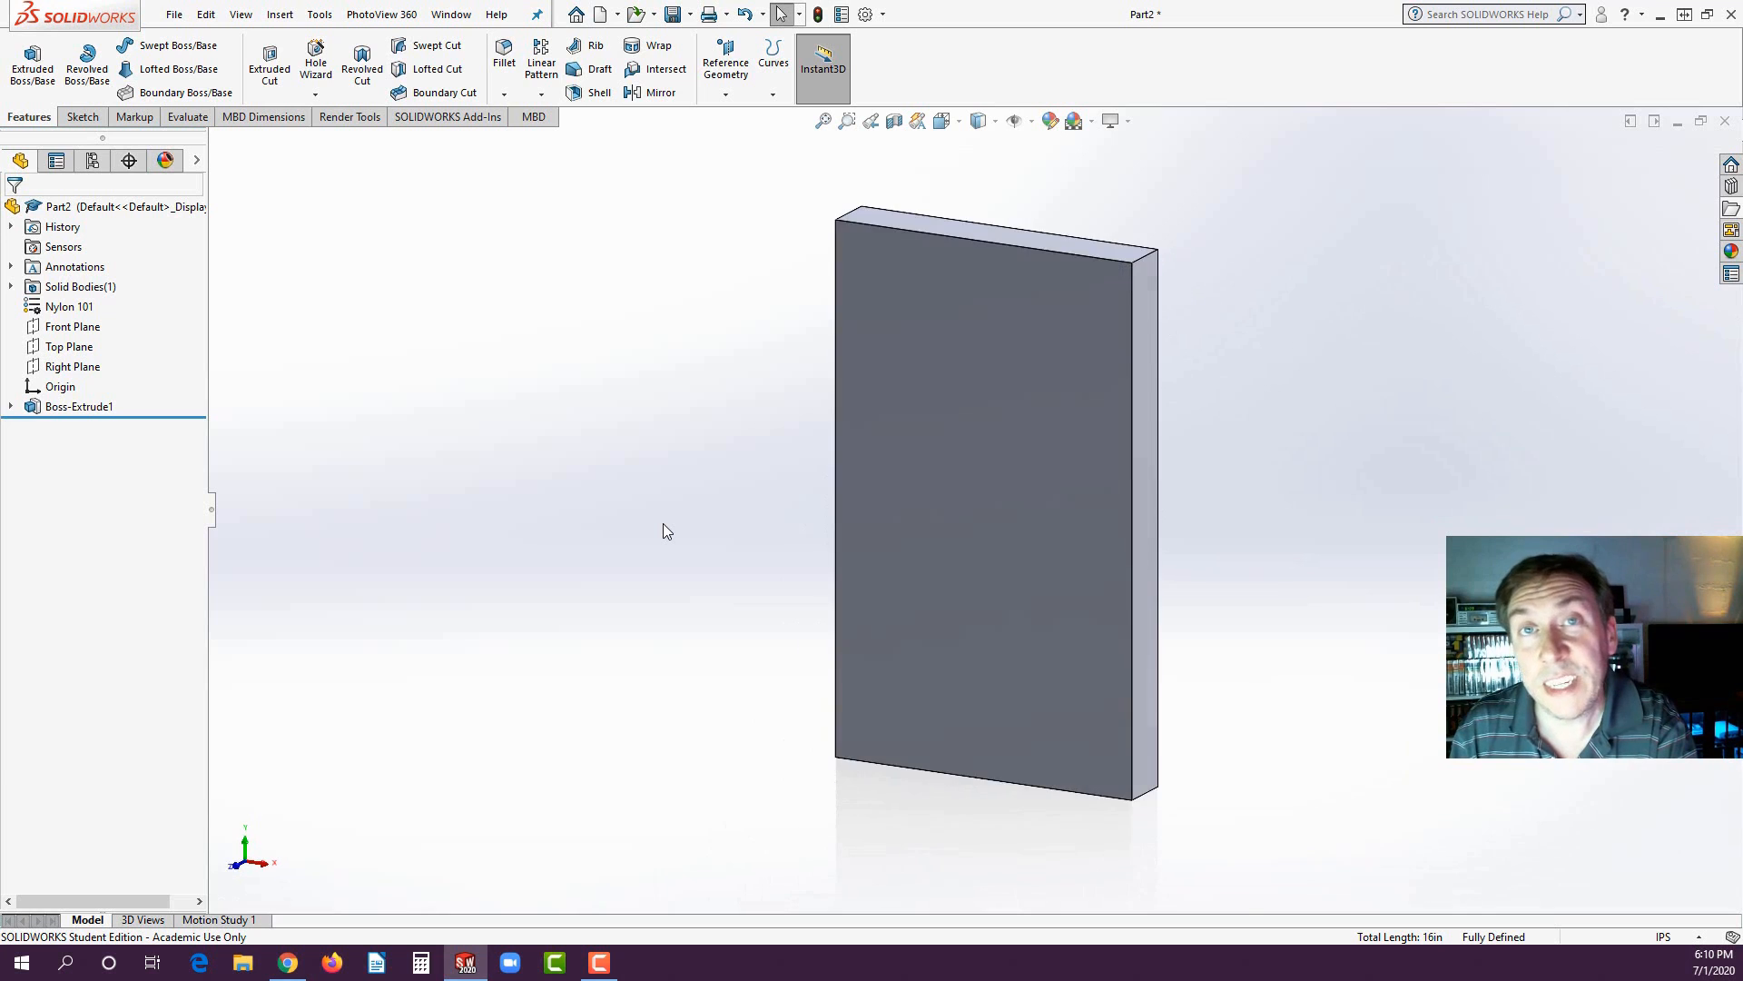
pyautogui.press('Down')
pyautogui.press('Left')
pyautogui.press('Left')
pyautogui.press('Right')
pyautogui.press('Right')
pyautogui.press('Down')
pyautogui.press('Down')
pyautogui.press('Up')
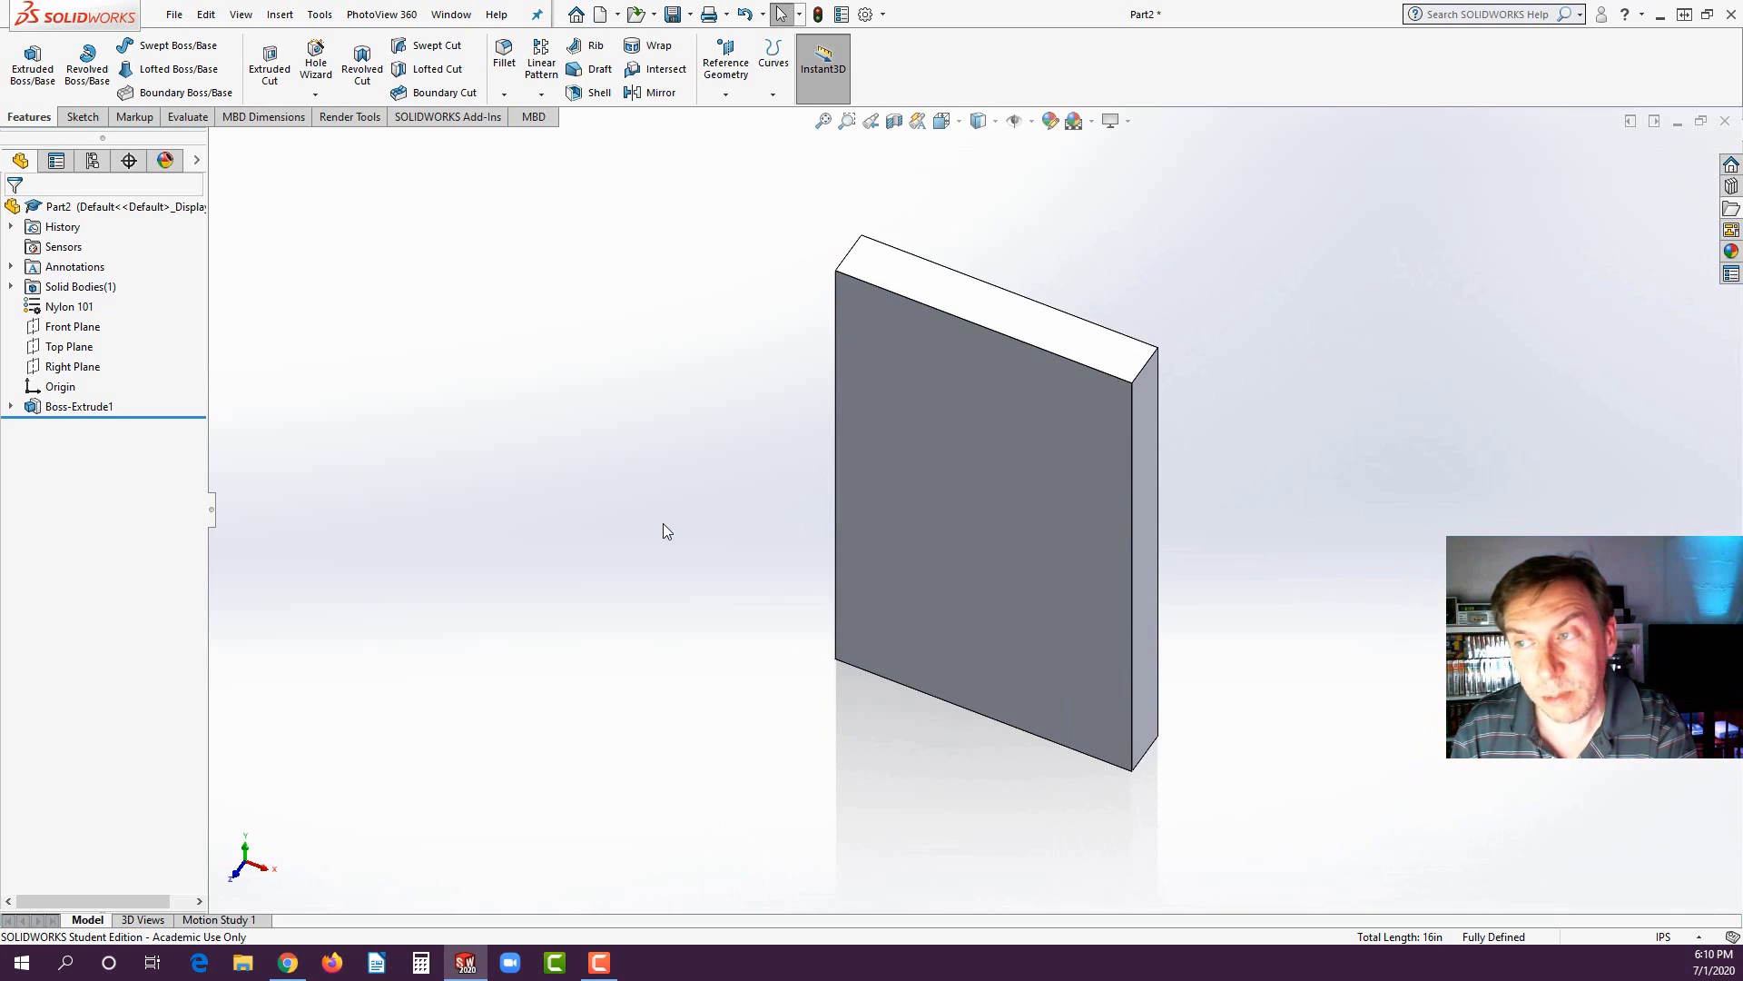
pyautogui.press('Left')
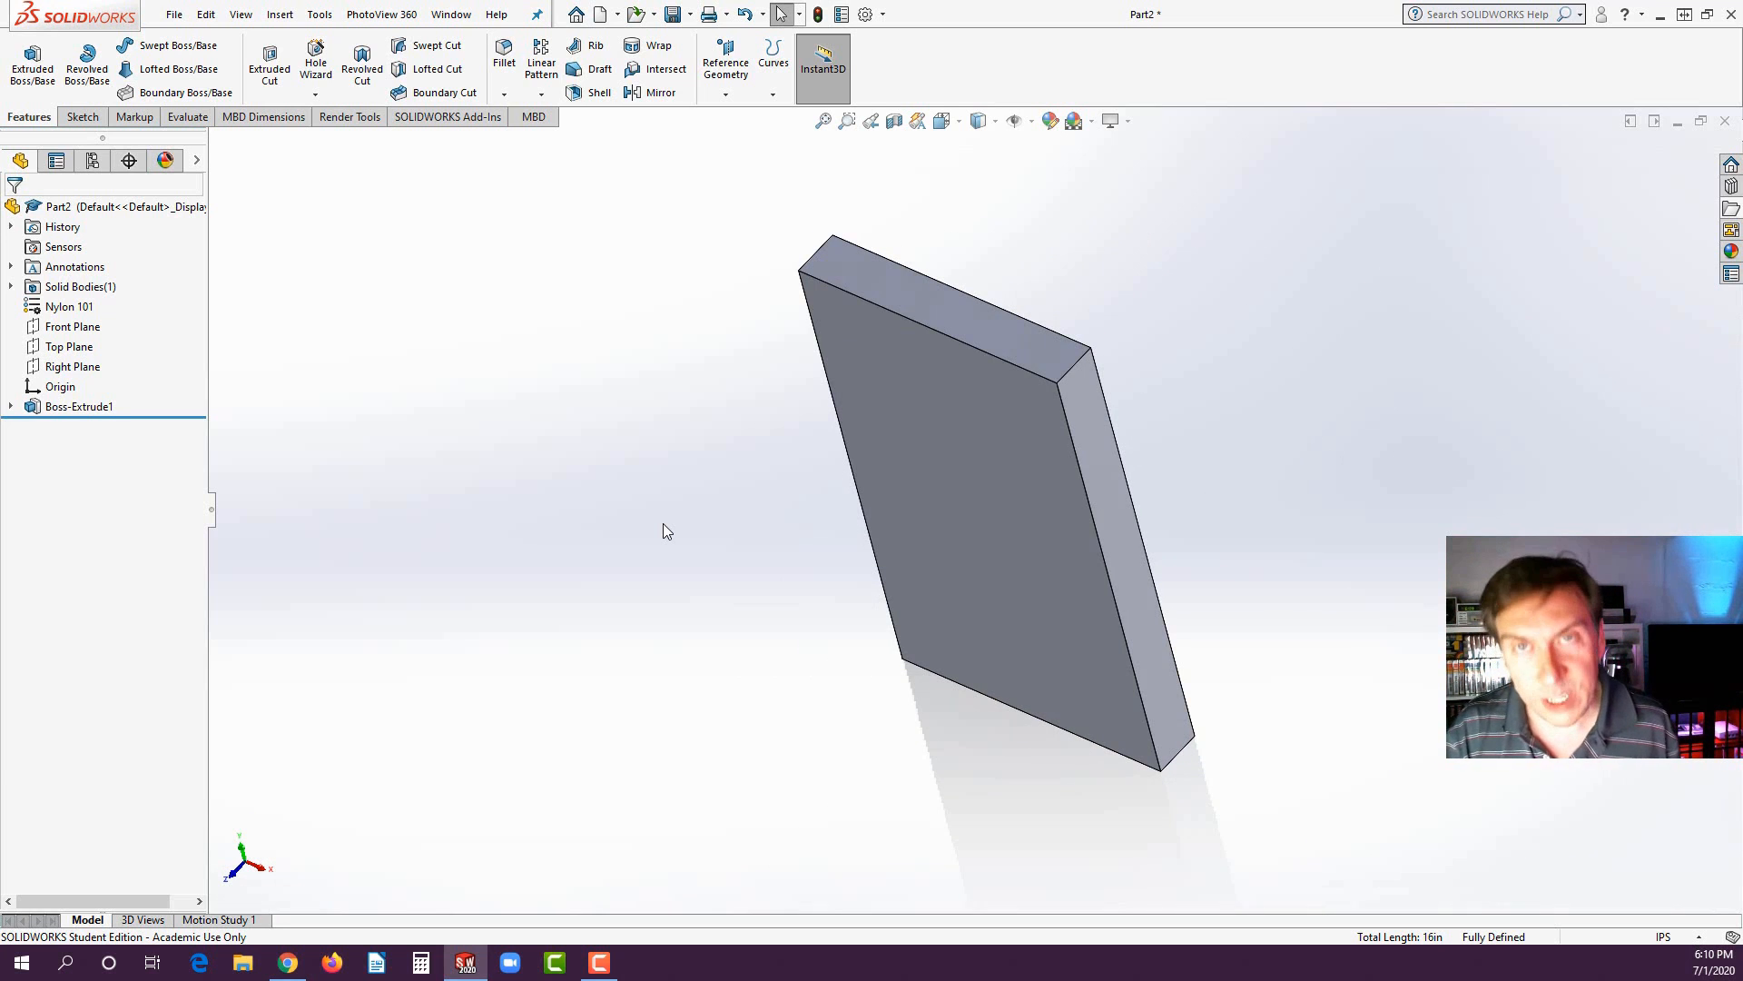
# - Pan the view sideways, up and down around the tilted block
pyautogui.hotkey('ctrl', 'Left')
pyautogui.hotkey('ctrl', 'Left')
pyautogui.hotkey('ctrl', 'Left')
pyautogui.hotkey('ctrl', 'Right')
pyautogui.hotkey('ctrl', 'Right')
pyautogui.hotkey('ctrl', 'Up')
pyautogui.hotkey('ctrl', 'Up')
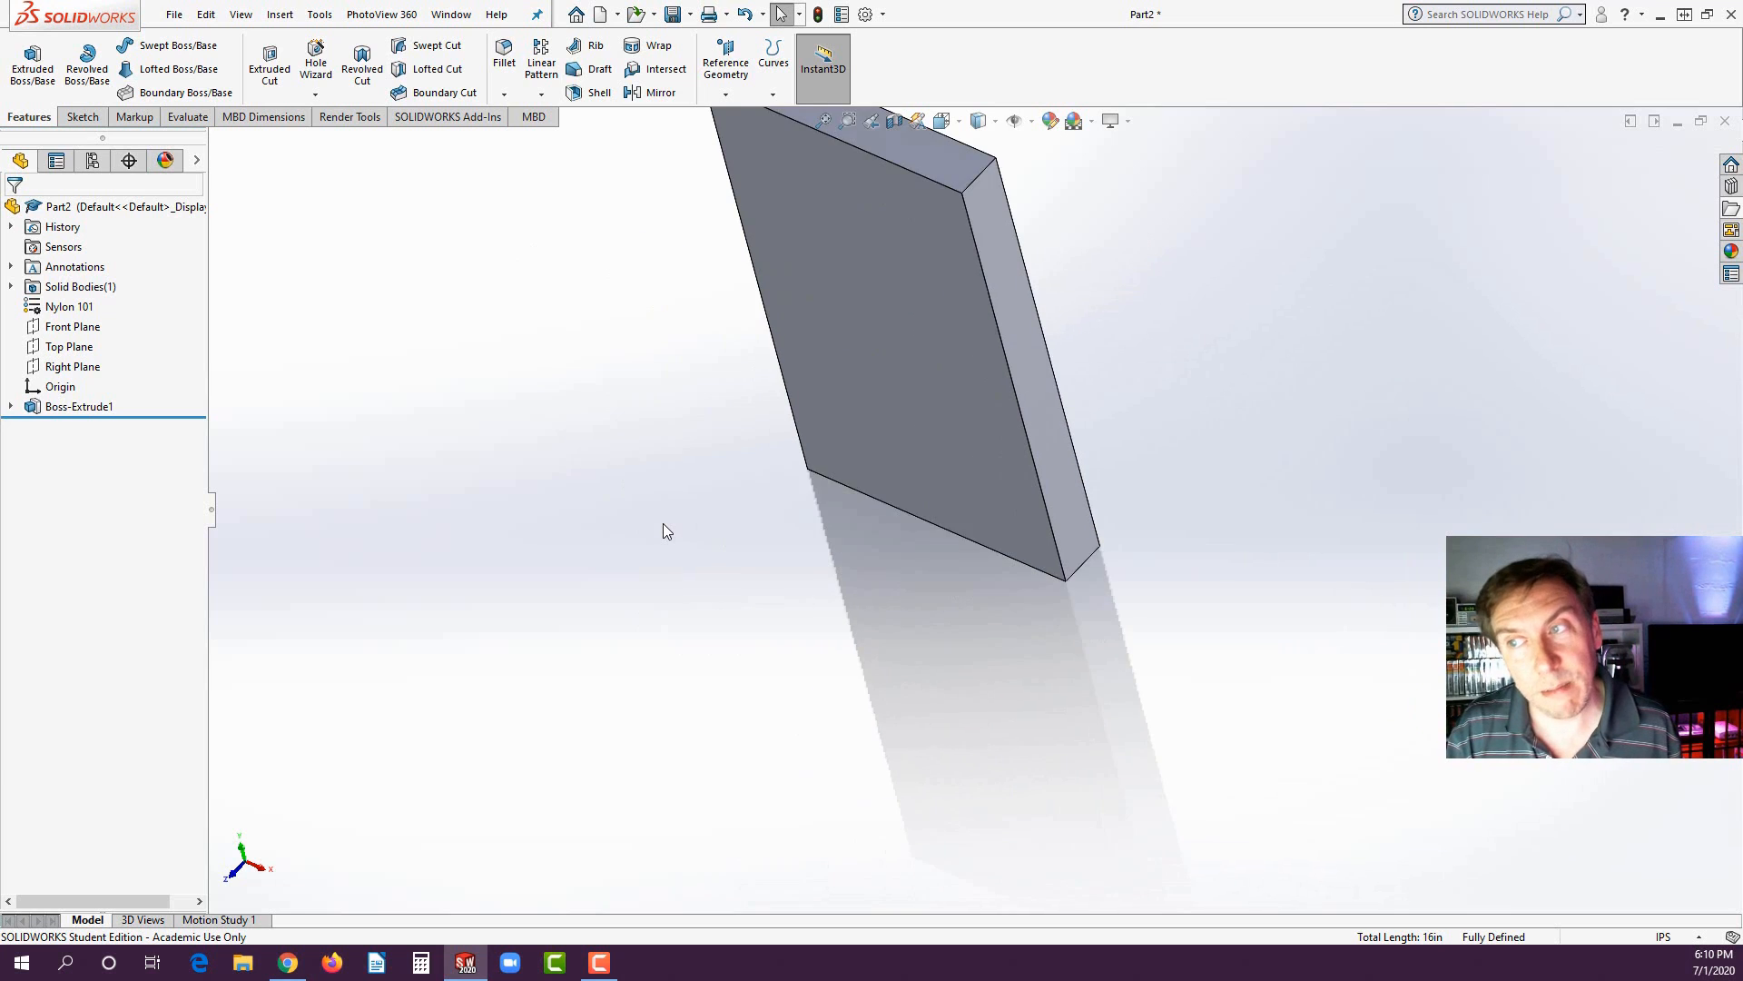
pyautogui.hotkey('ctrl', 'Down')
pyautogui.hotkey('ctrl', 'Down')
pyautogui.hotkey('ctrl', 'Down')
pyautogui.hotkey('ctrl', 'Right')
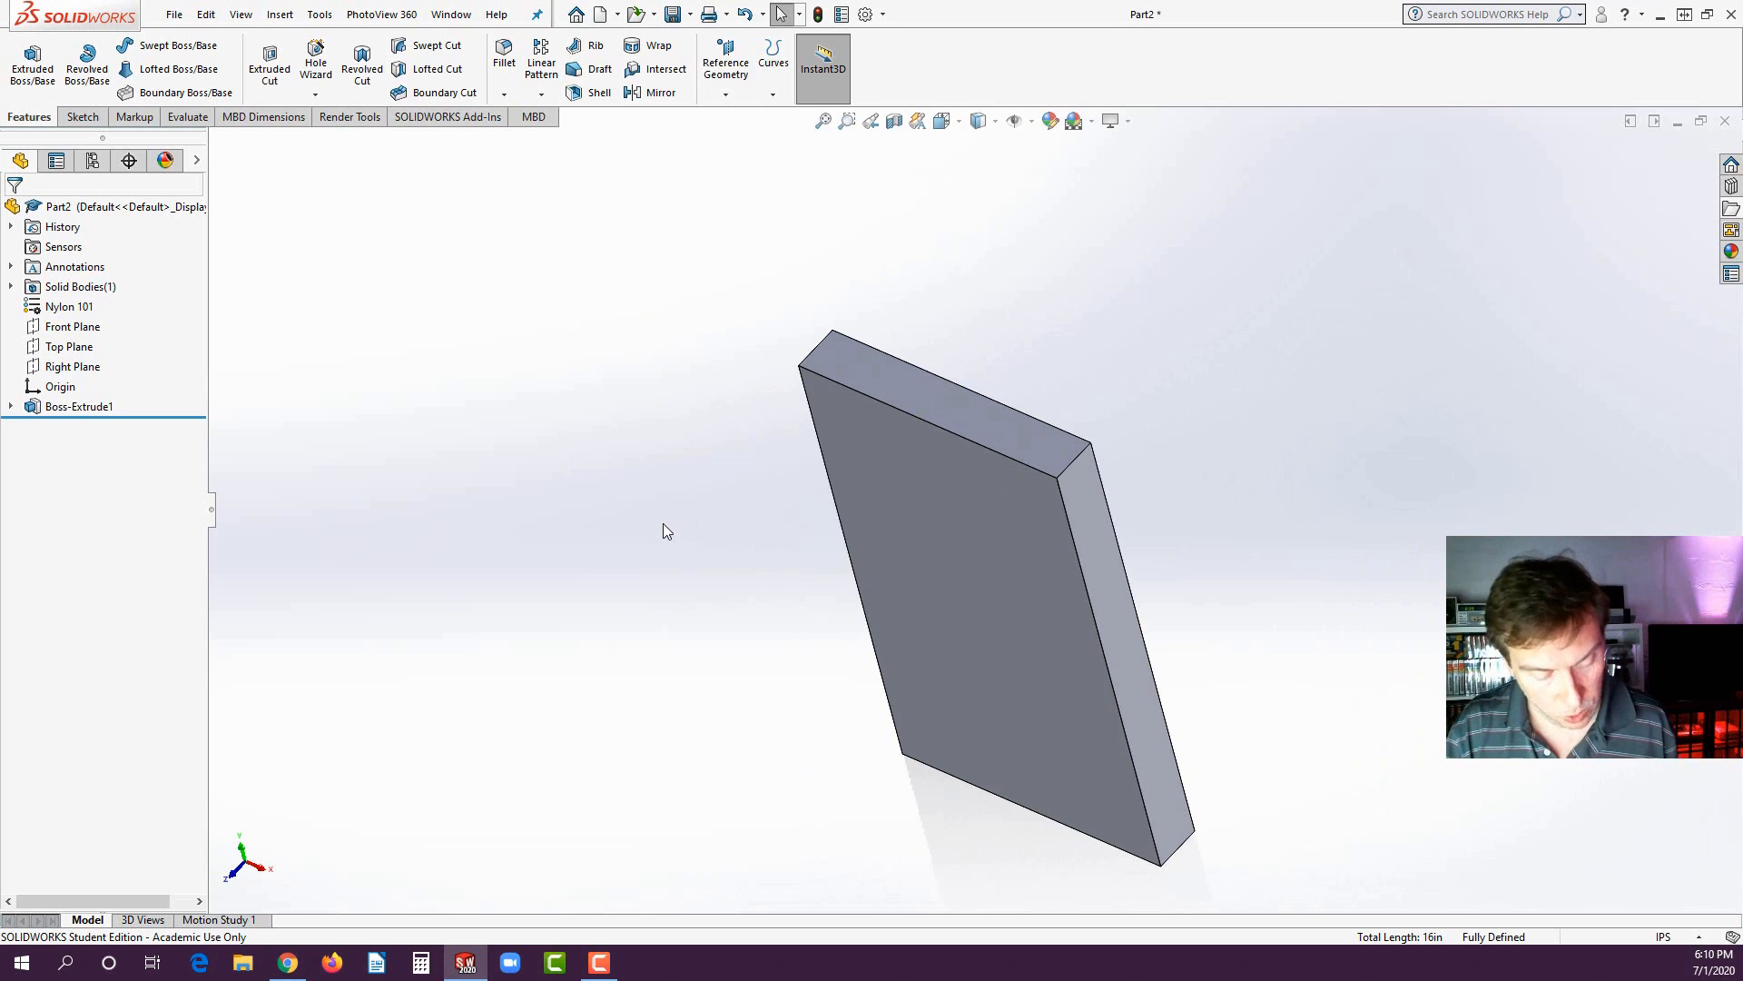
# - Examine the block from opposite sides by rotating it in small increments and in 90-degree turns
pyautogui.press('Left')
pyautogui.press('Left')
pyautogui.press('Right')
pyautogui.press('Right')
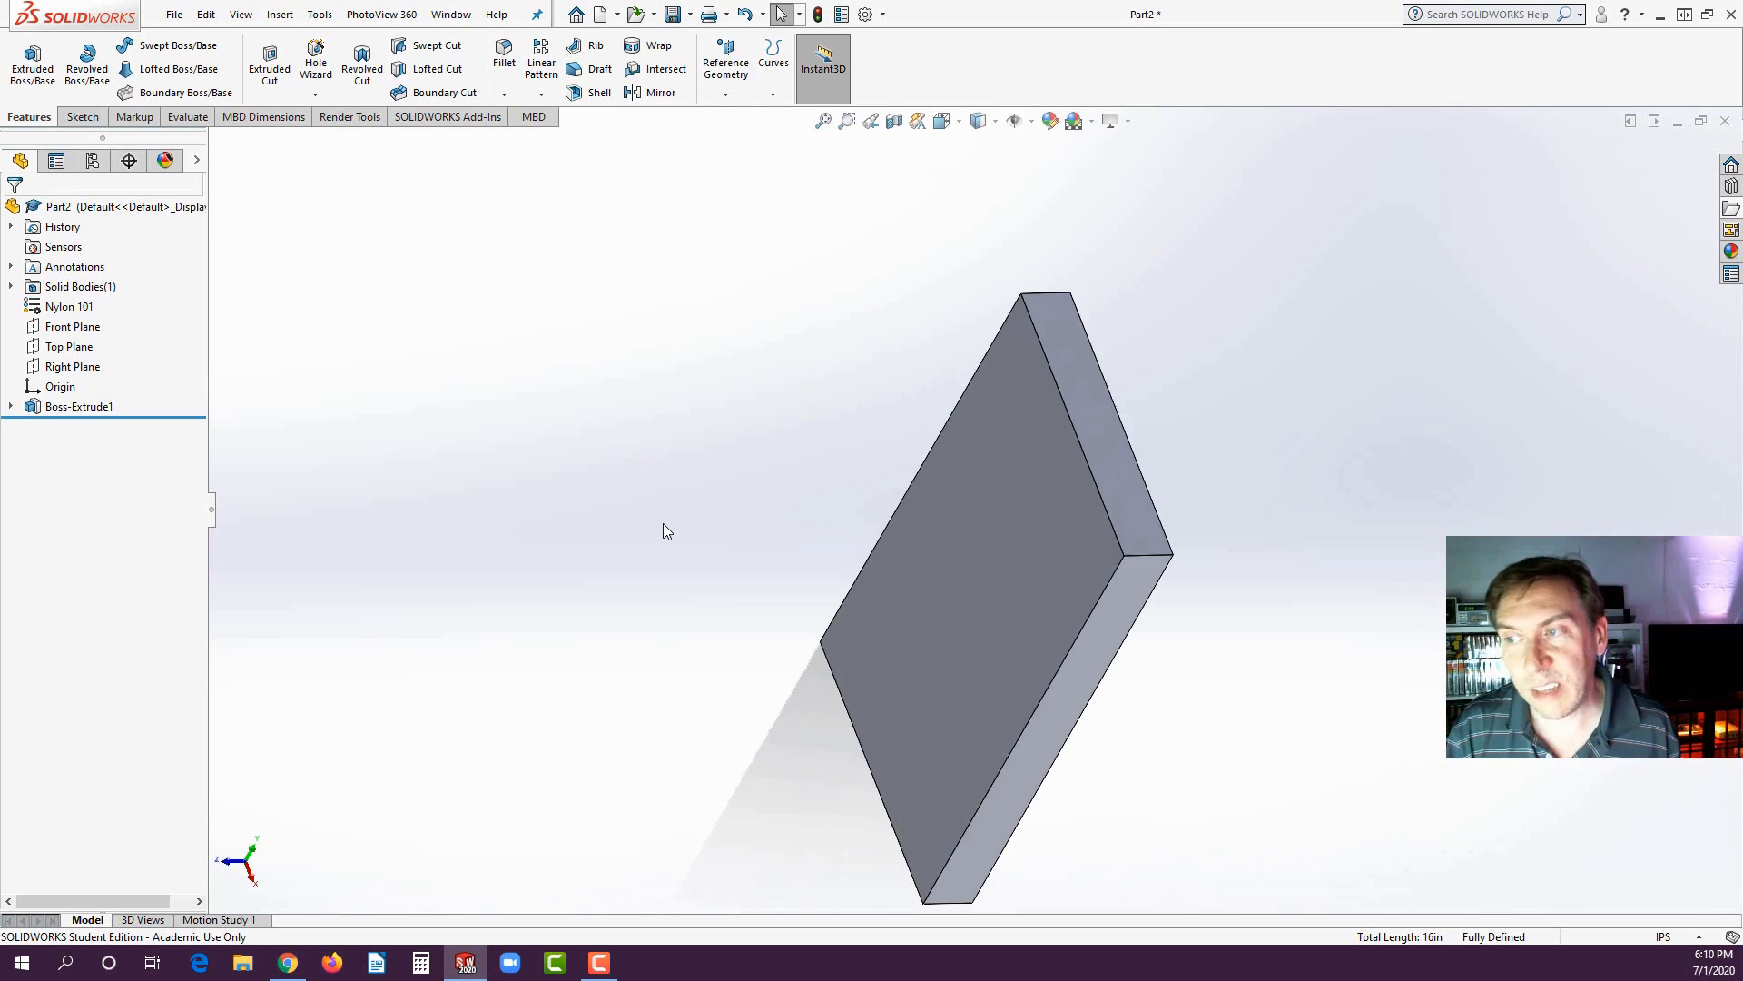
pyautogui.press('Down')
pyautogui.press('Down')
pyautogui.press('Down')
pyautogui.press('Down')
pyautogui.press('Up')
pyautogui.press('Up')
pyautogui.press('Up')
pyautogui.press('Up')
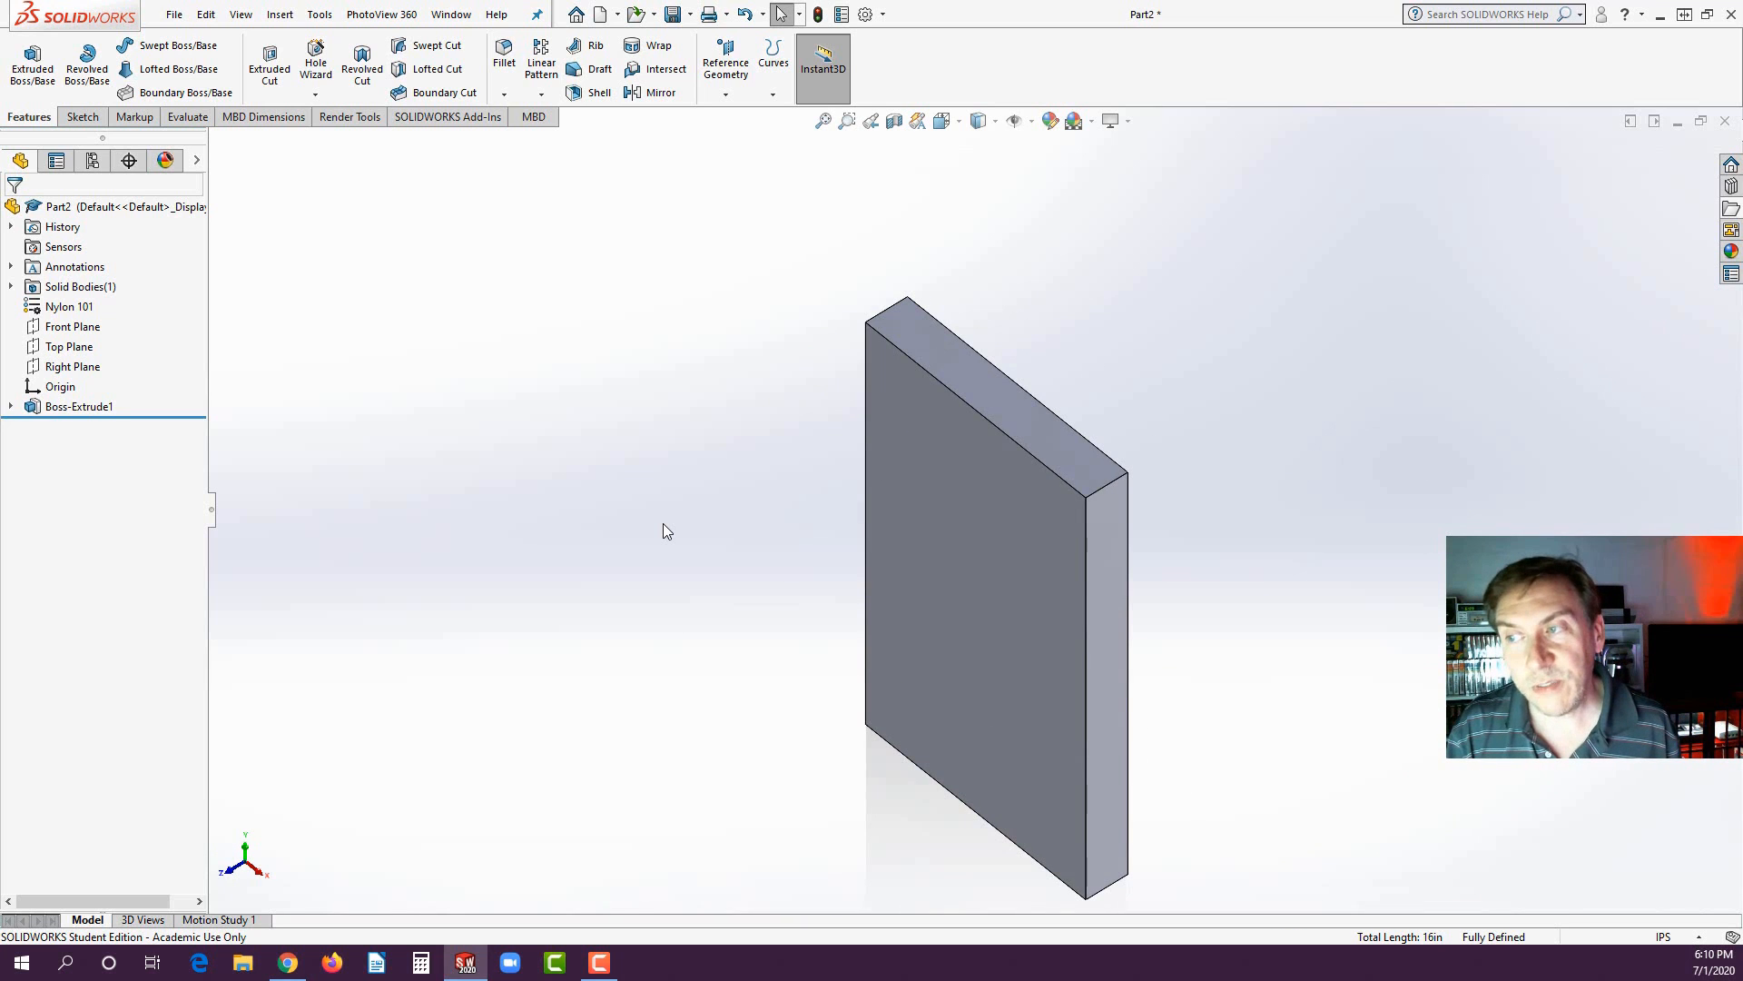
pyautogui.press('Down')
pyautogui.hotkey('shift', 'Left')
pyautogui.hotkey('shift', 'Left')
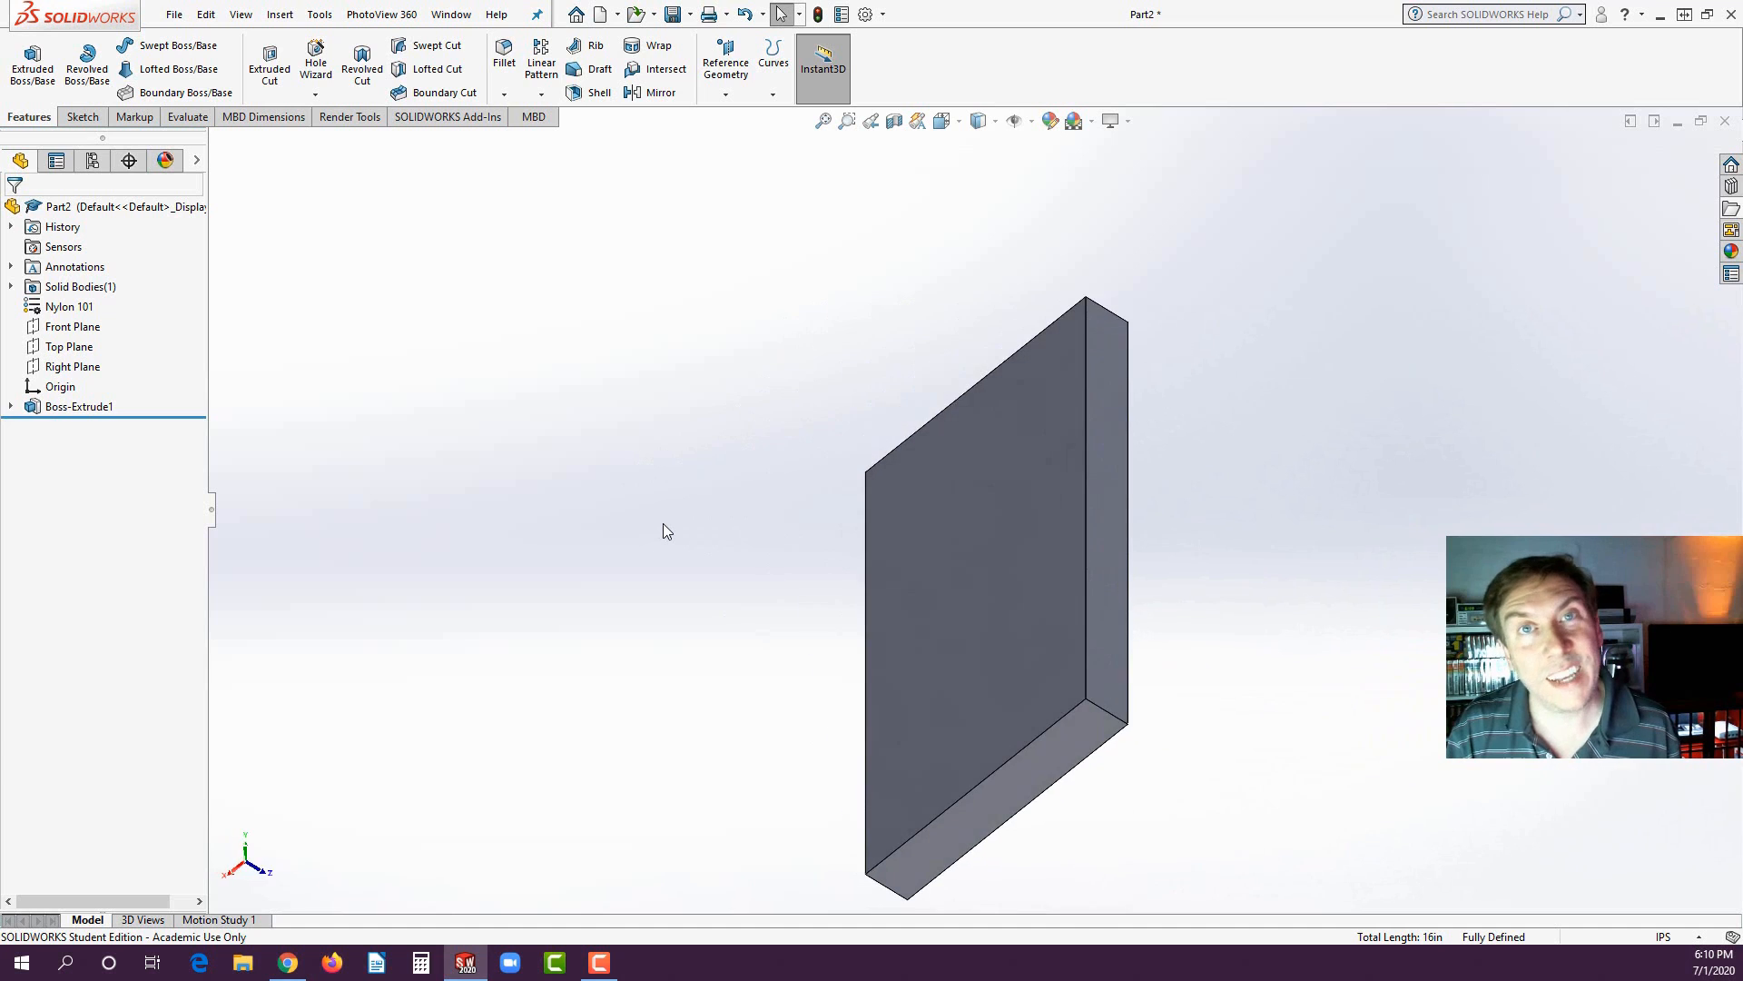
# - Show the block in the isometric orientation, and zoom out and back in on it
pyautogui.hotkey('ctrl', '7')
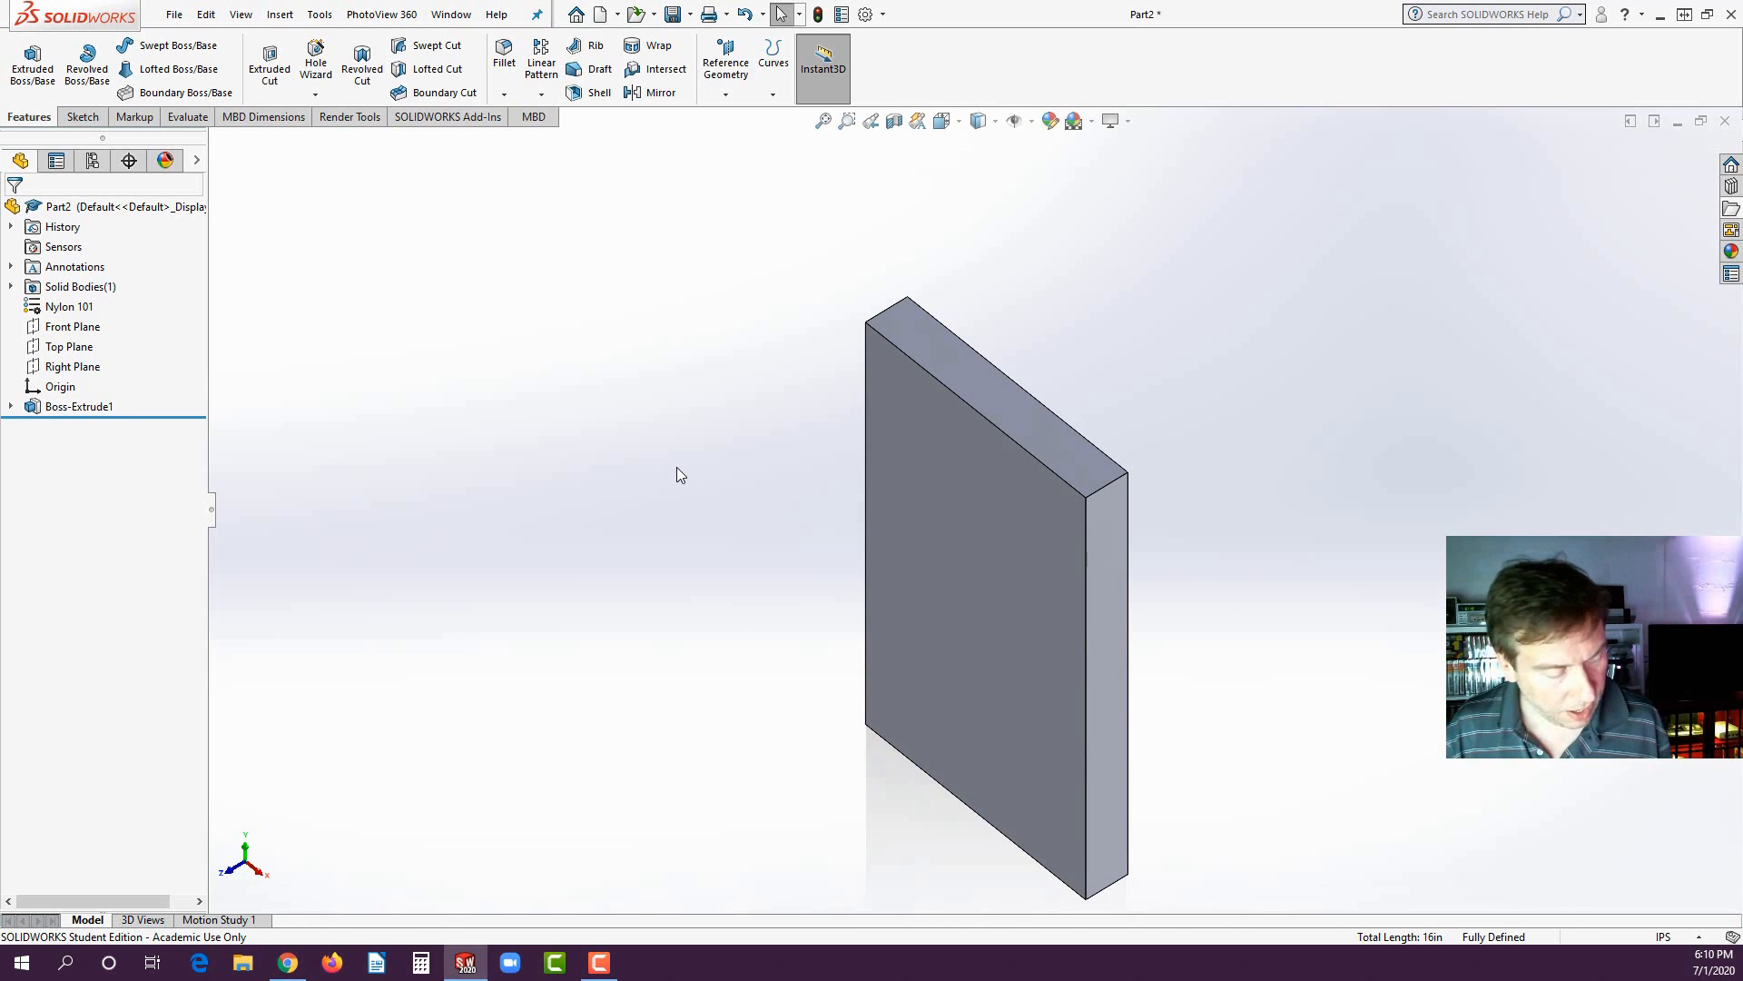
pyautogui.press('f')
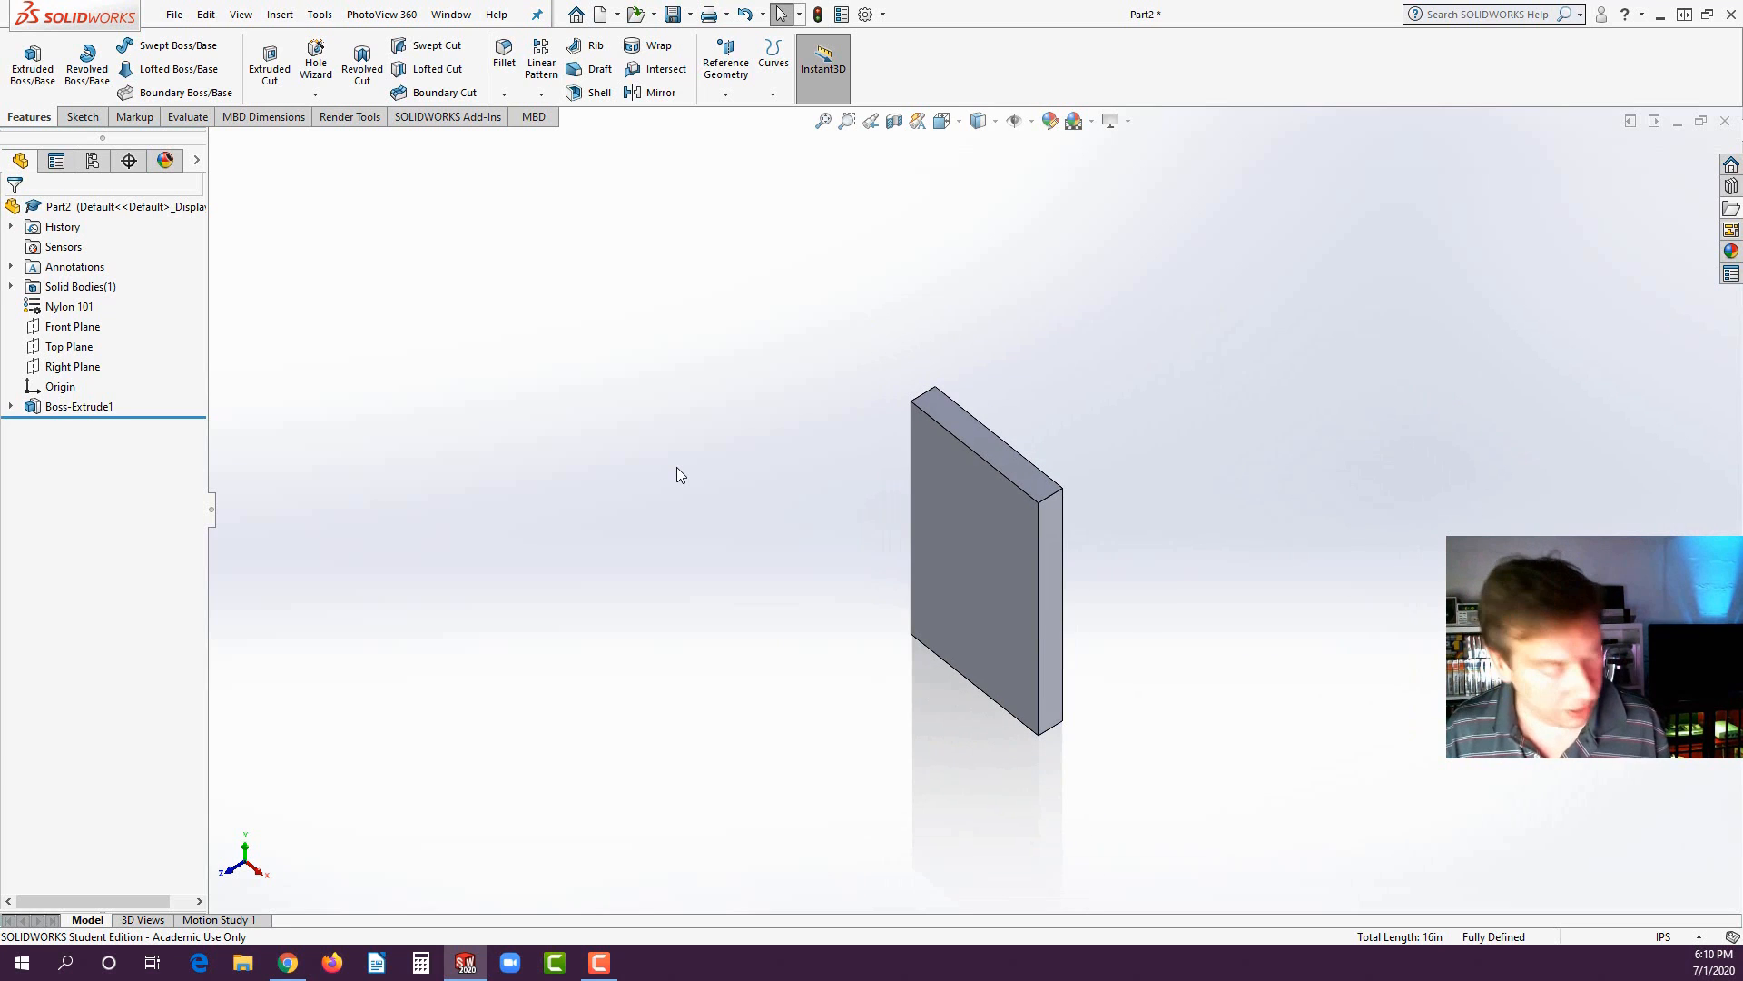
pyautogui.hotkey('shift', 'z')
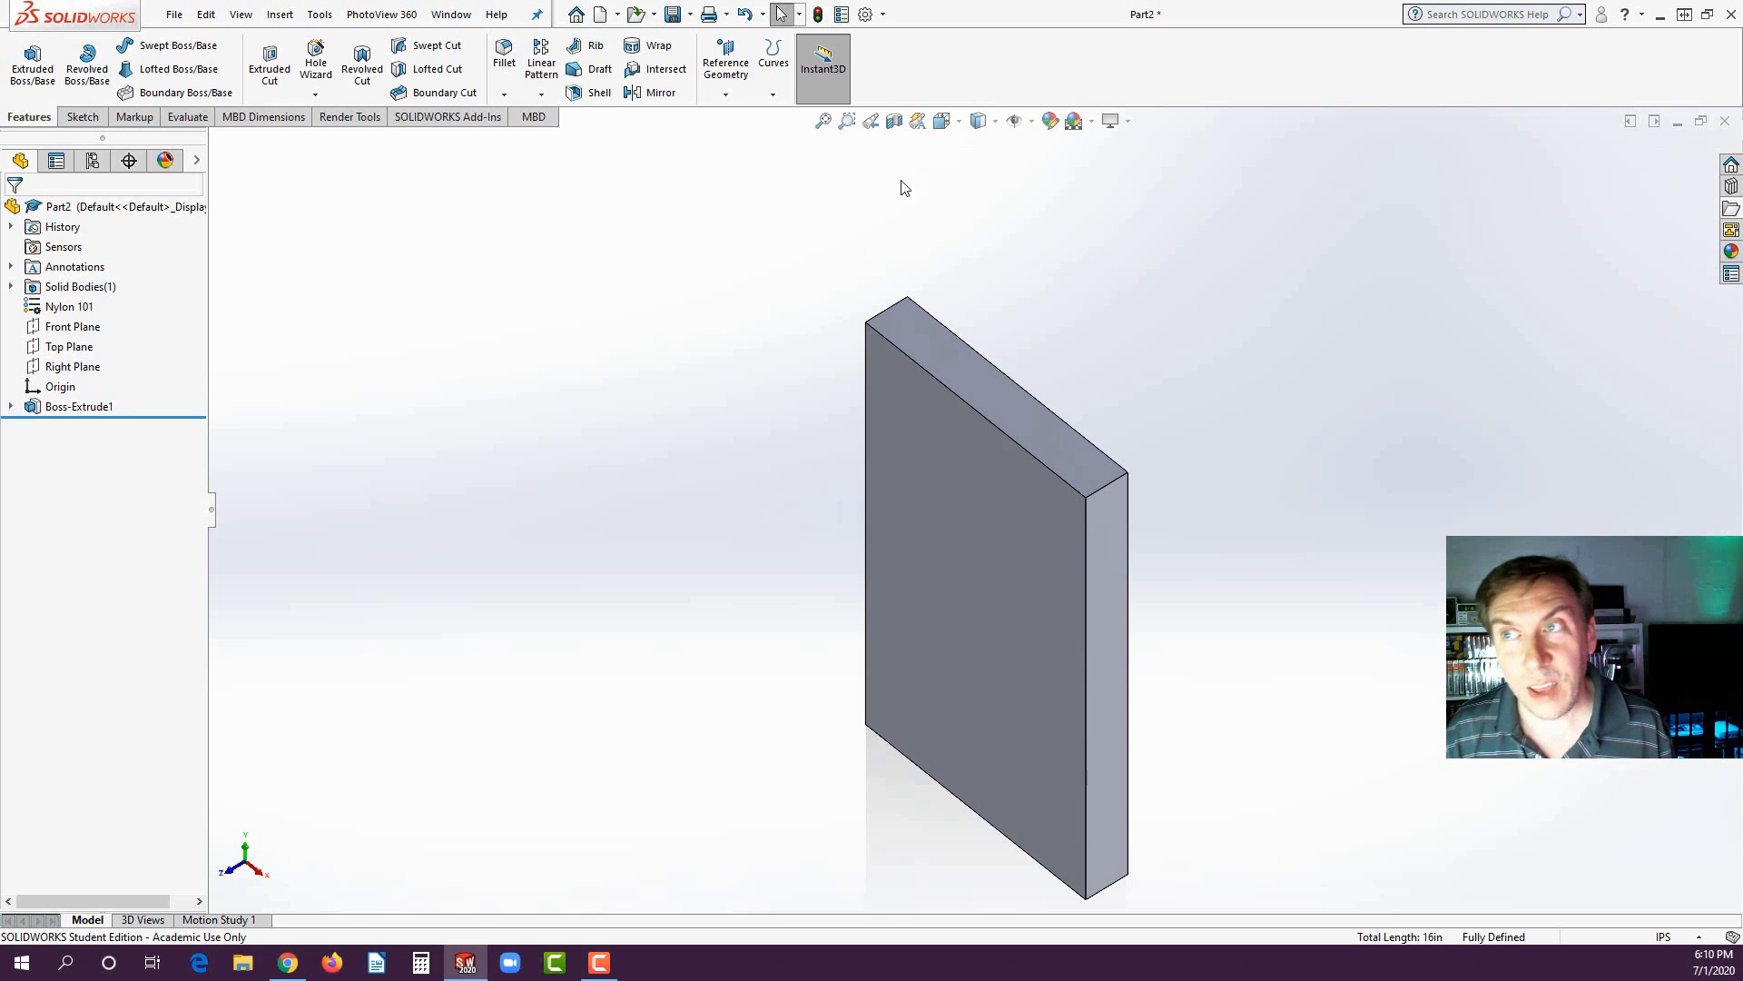
# - Examine the list of undoable actions and the available undo and redo commands without applying any
pyautogui.click(784, 15)
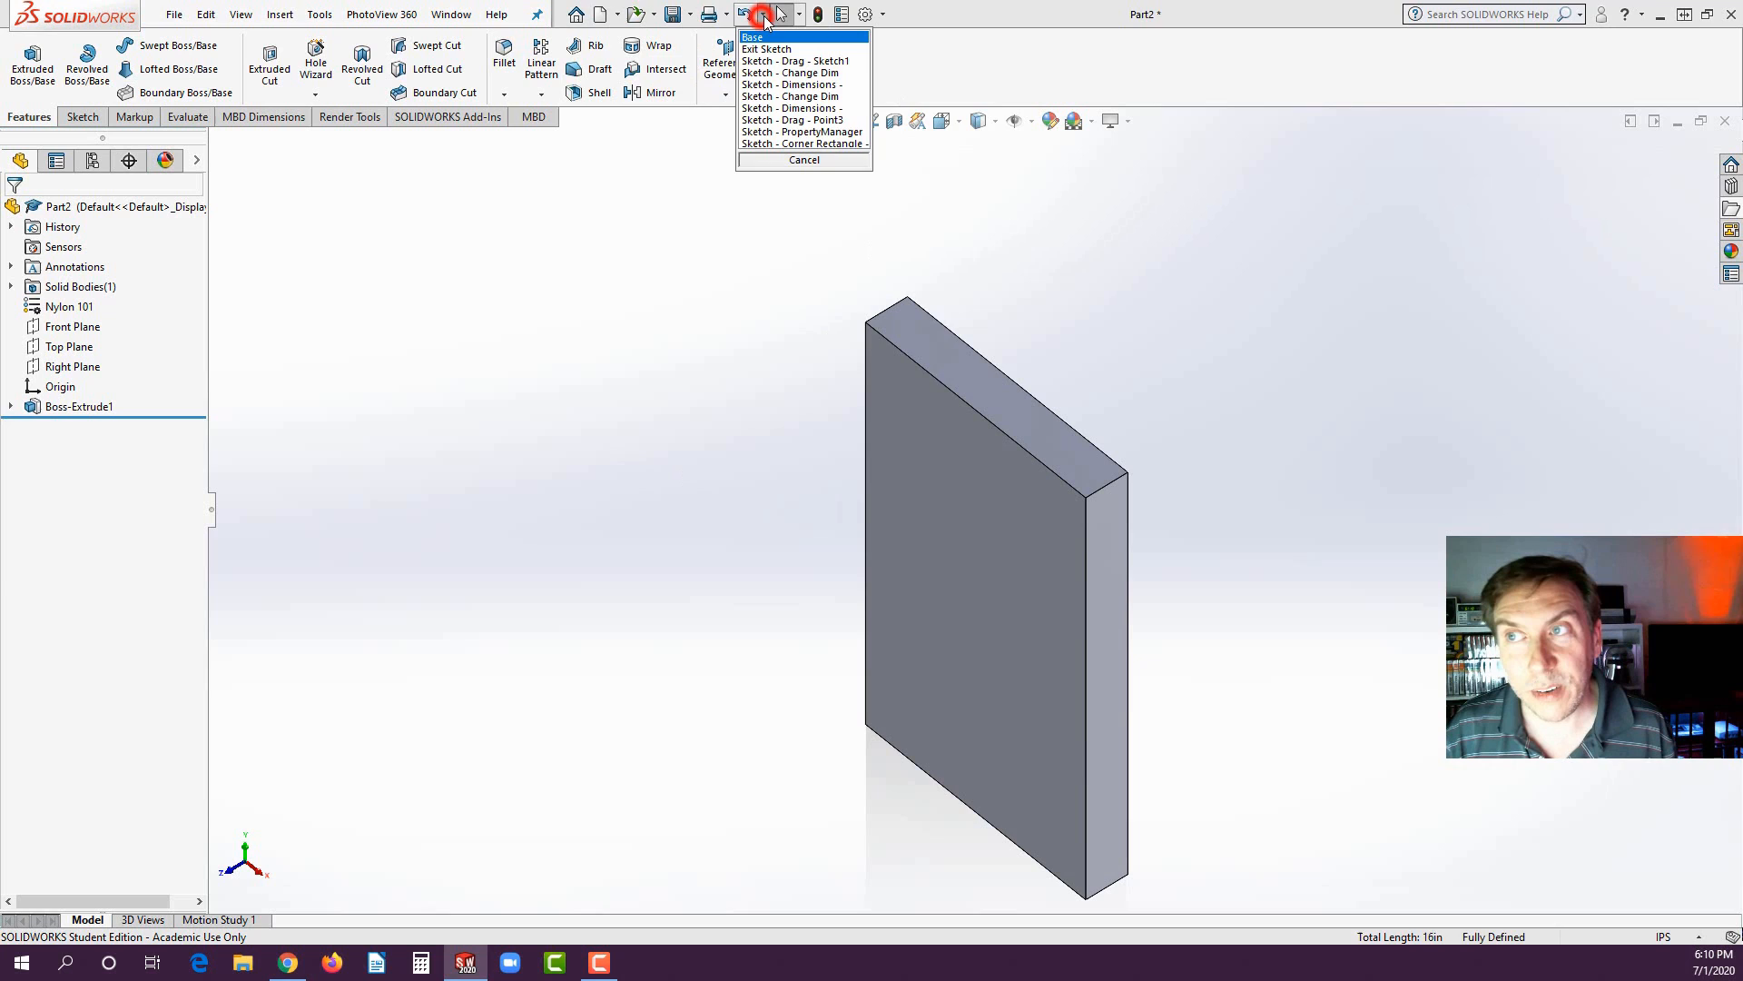
pyautogui.click(996, 10)
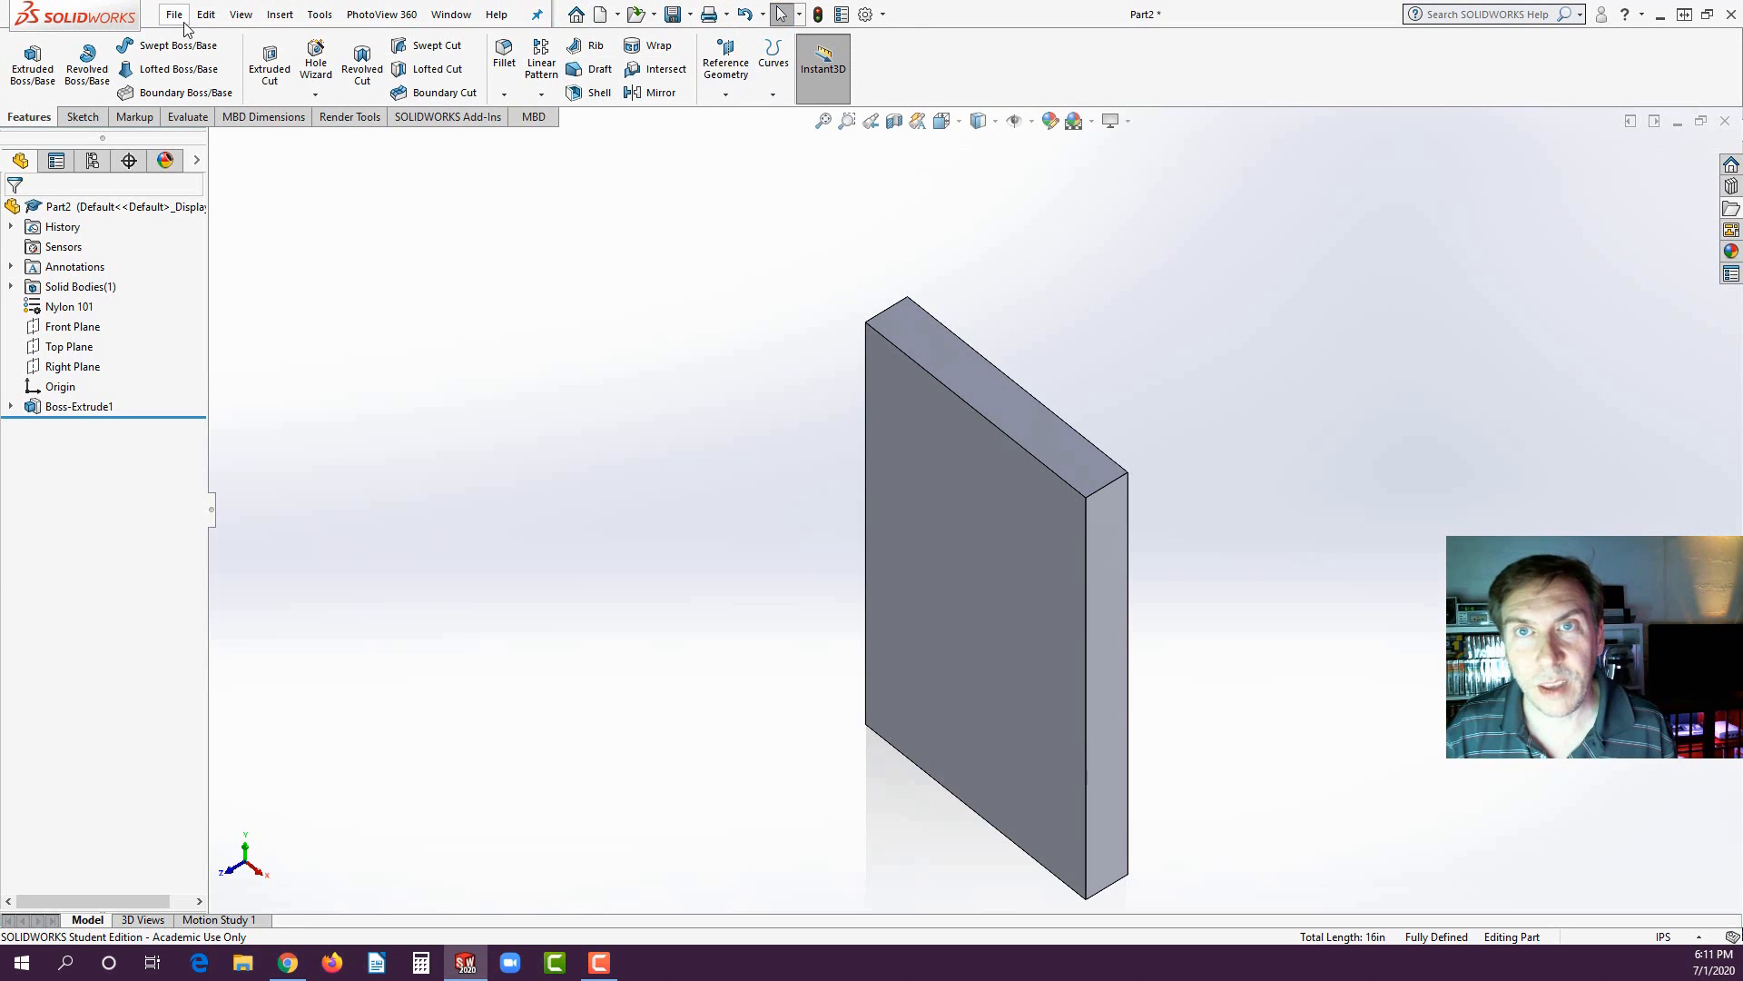
pyautogui.click(205, 15)
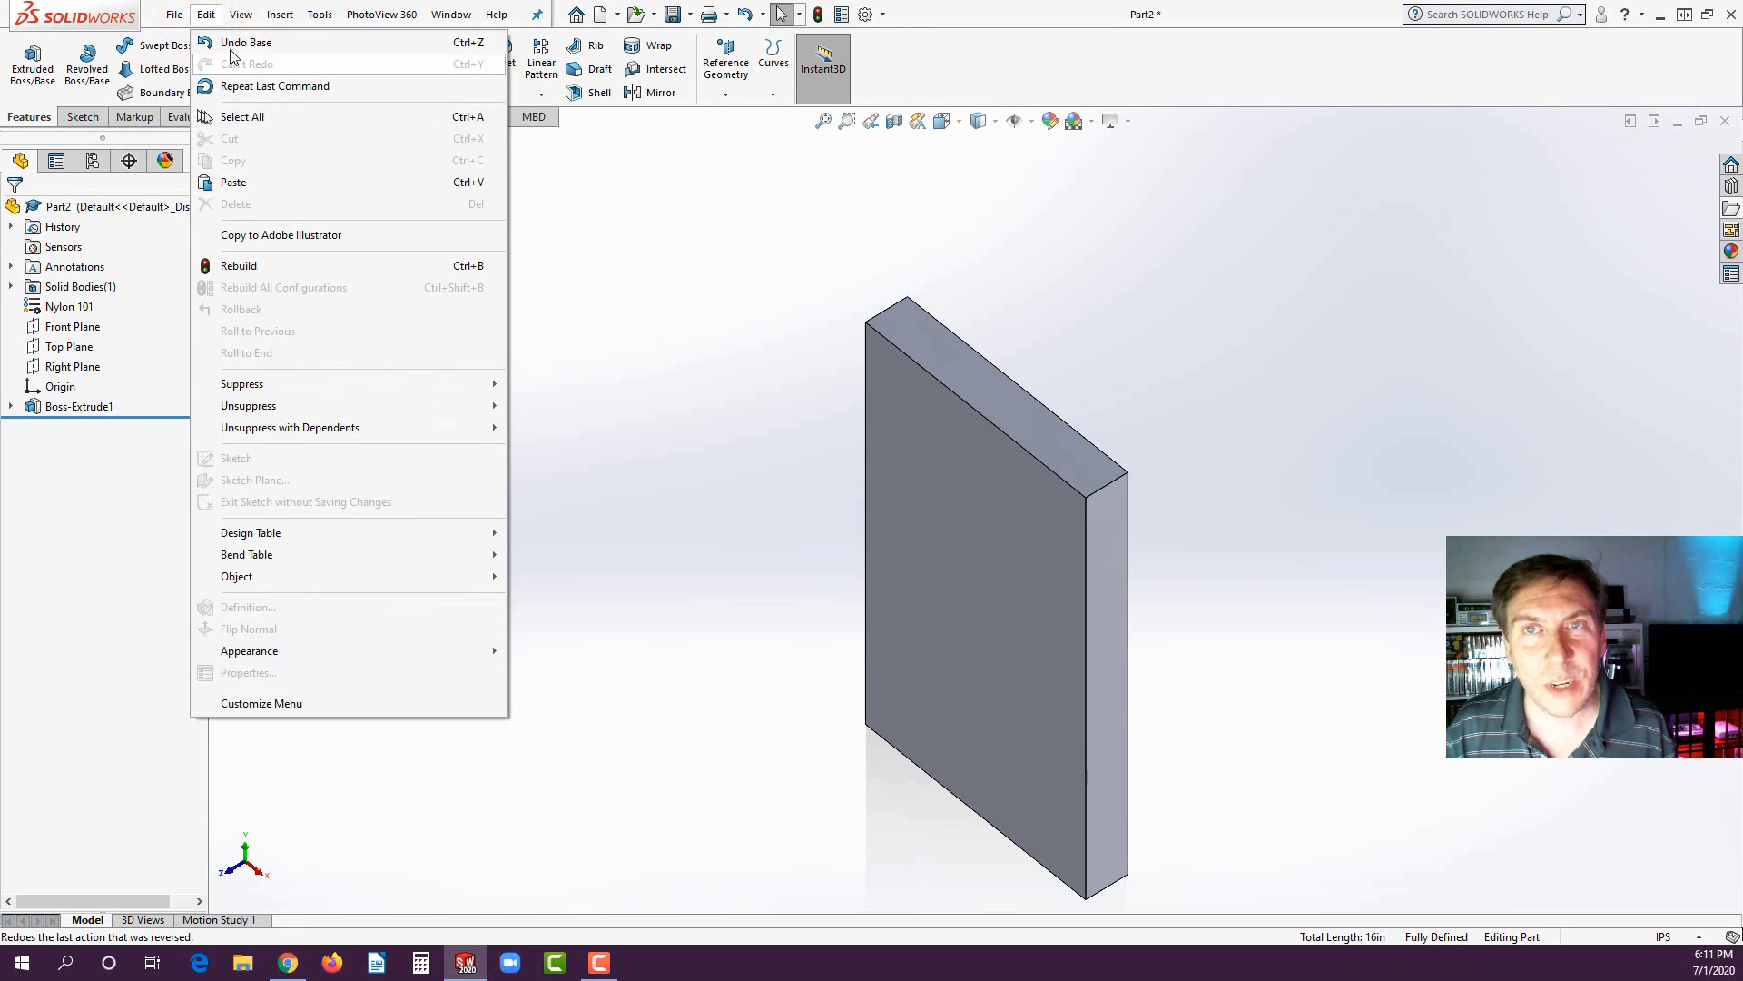
pyautogui.click(594, 214)
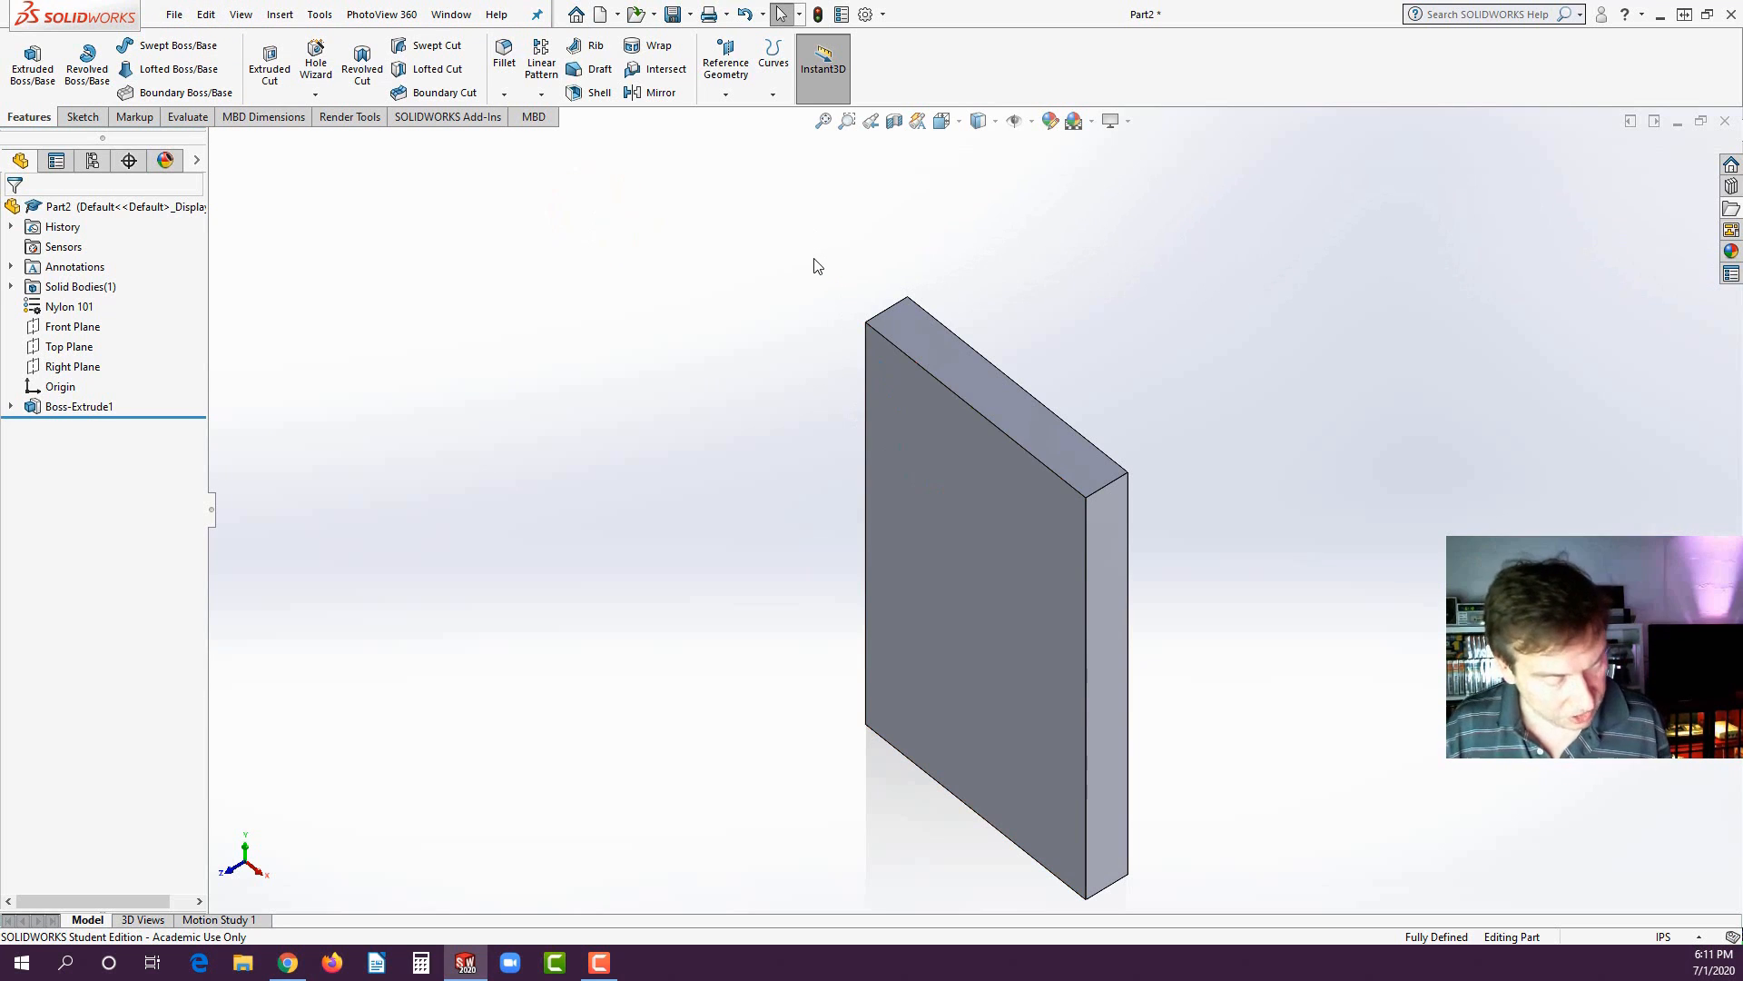
# - Switch to the isometric view with the view selector, and reopen the Orientation dialog and pin it beside the feature tree
pyautogui.press('space')
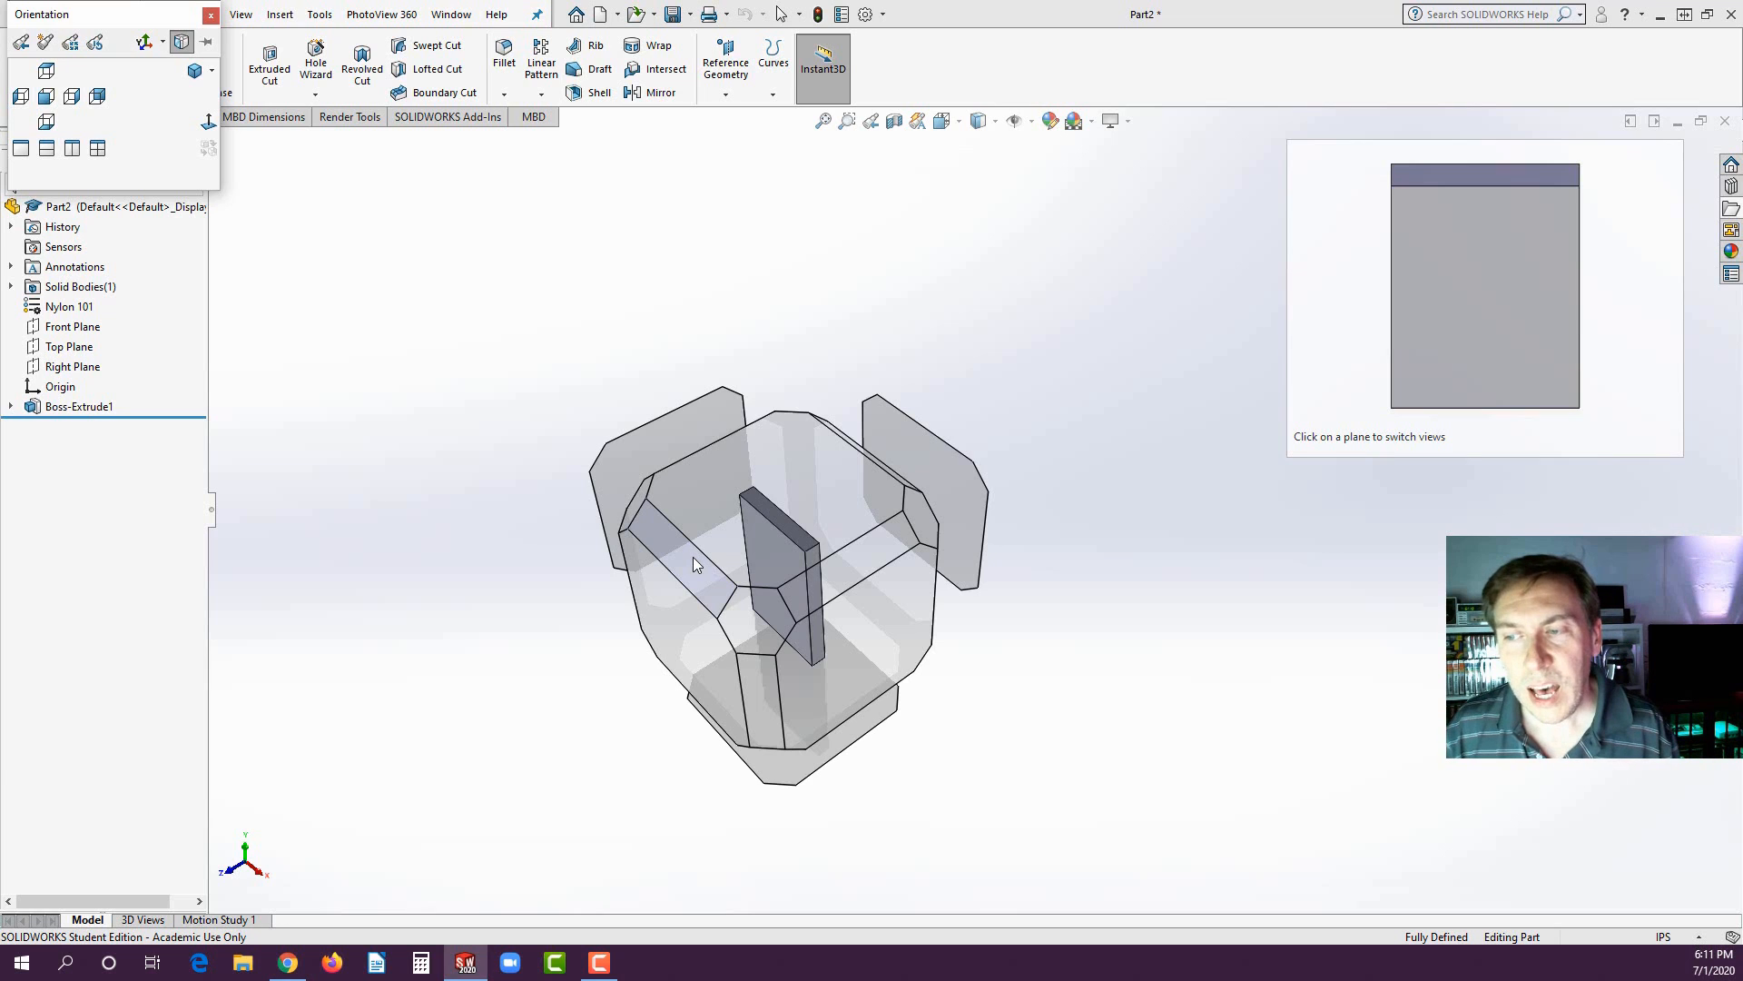
pyautogui.click(749, 621)
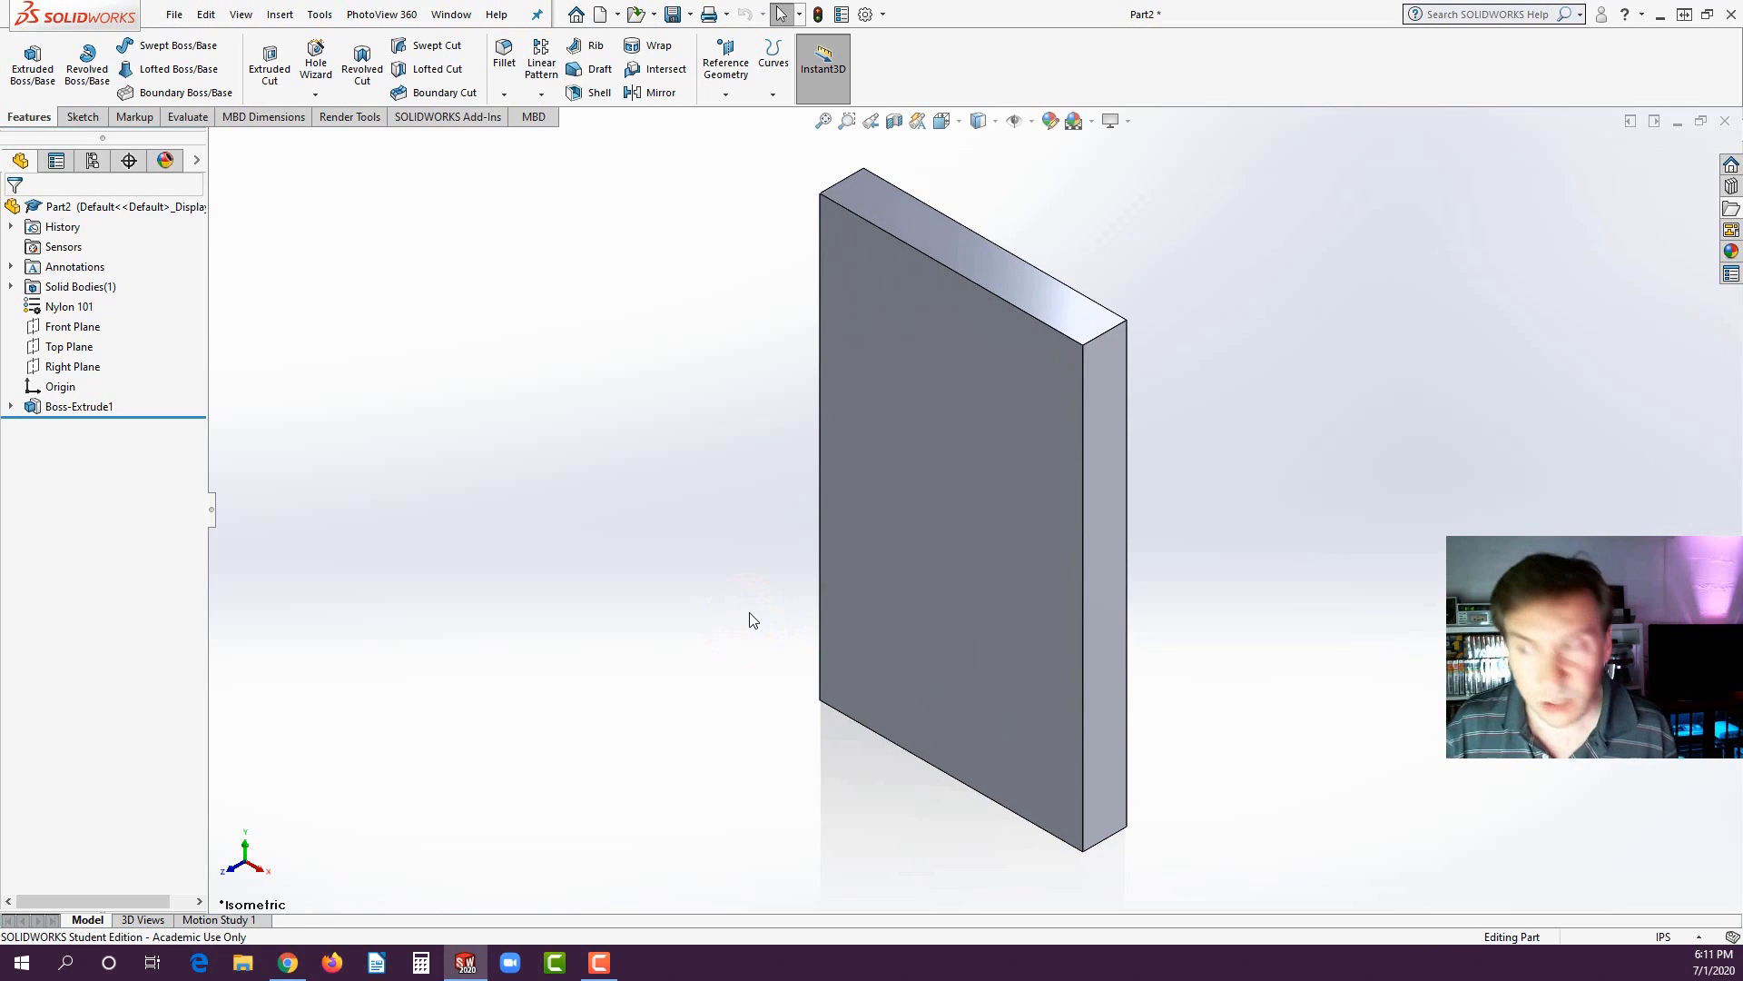
pyautogui.press('space')
pyautogui.moveTo(72, 16); pyautogui.dragTo(295, 631)
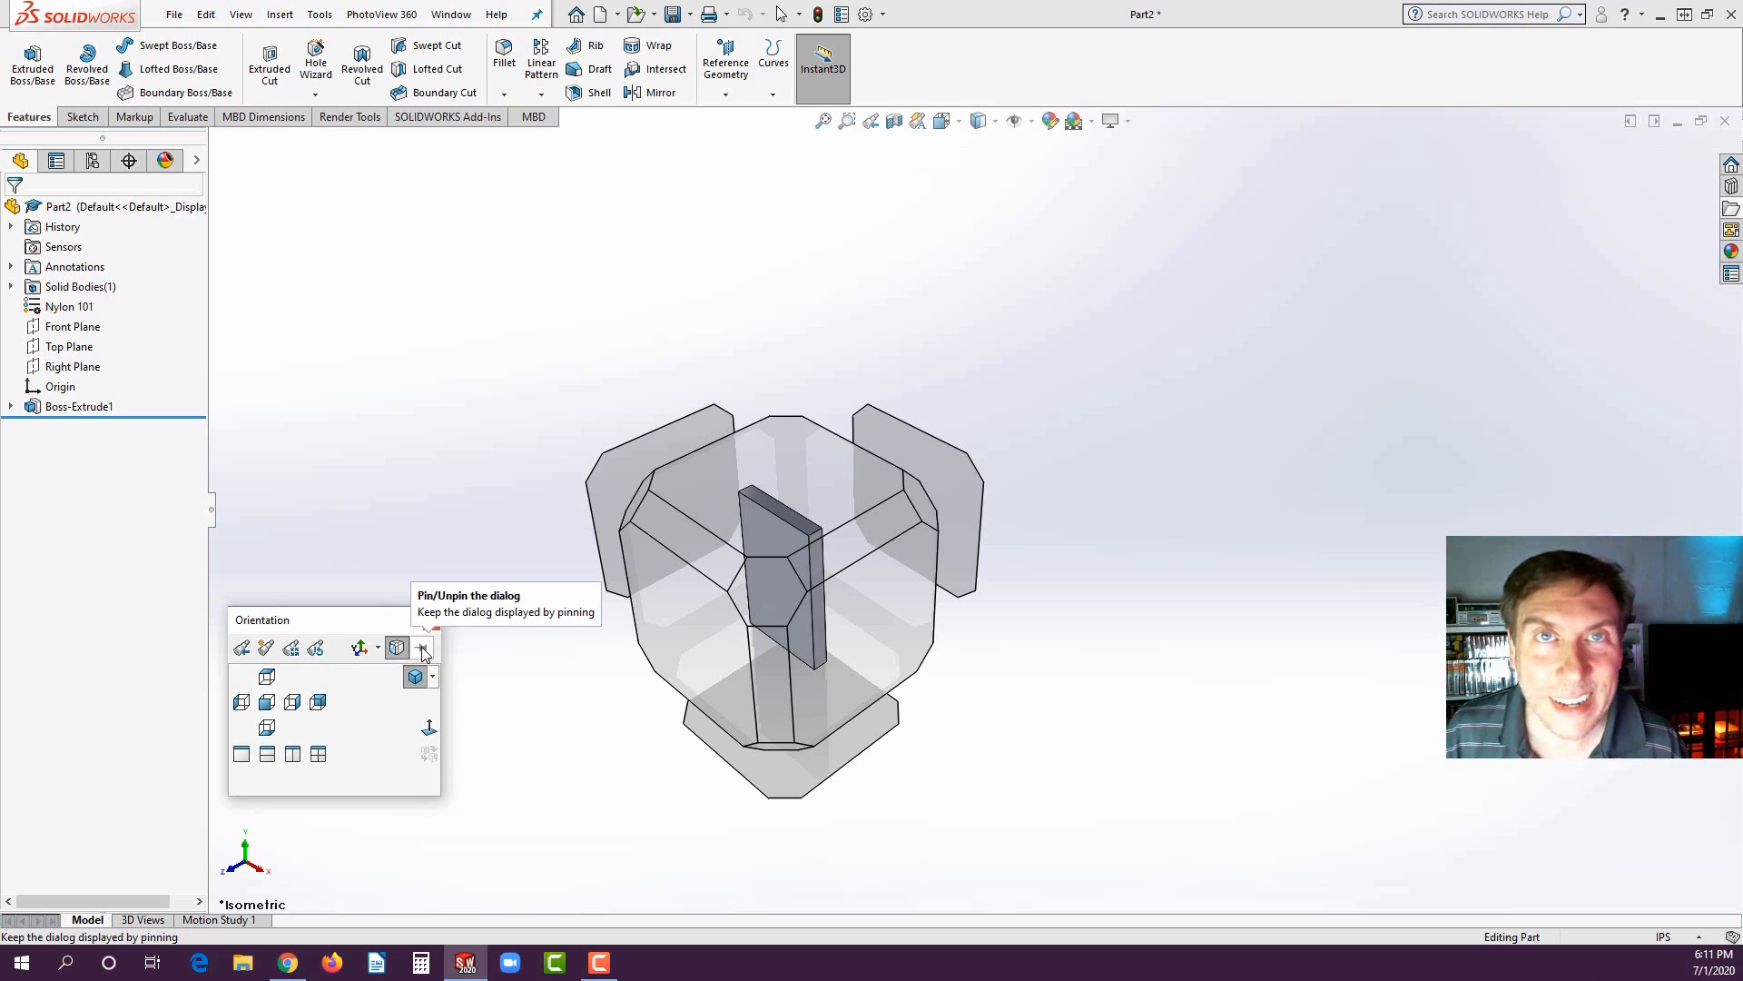
pyautogui.click(423, 650)
pyautogui.click(343, 620)
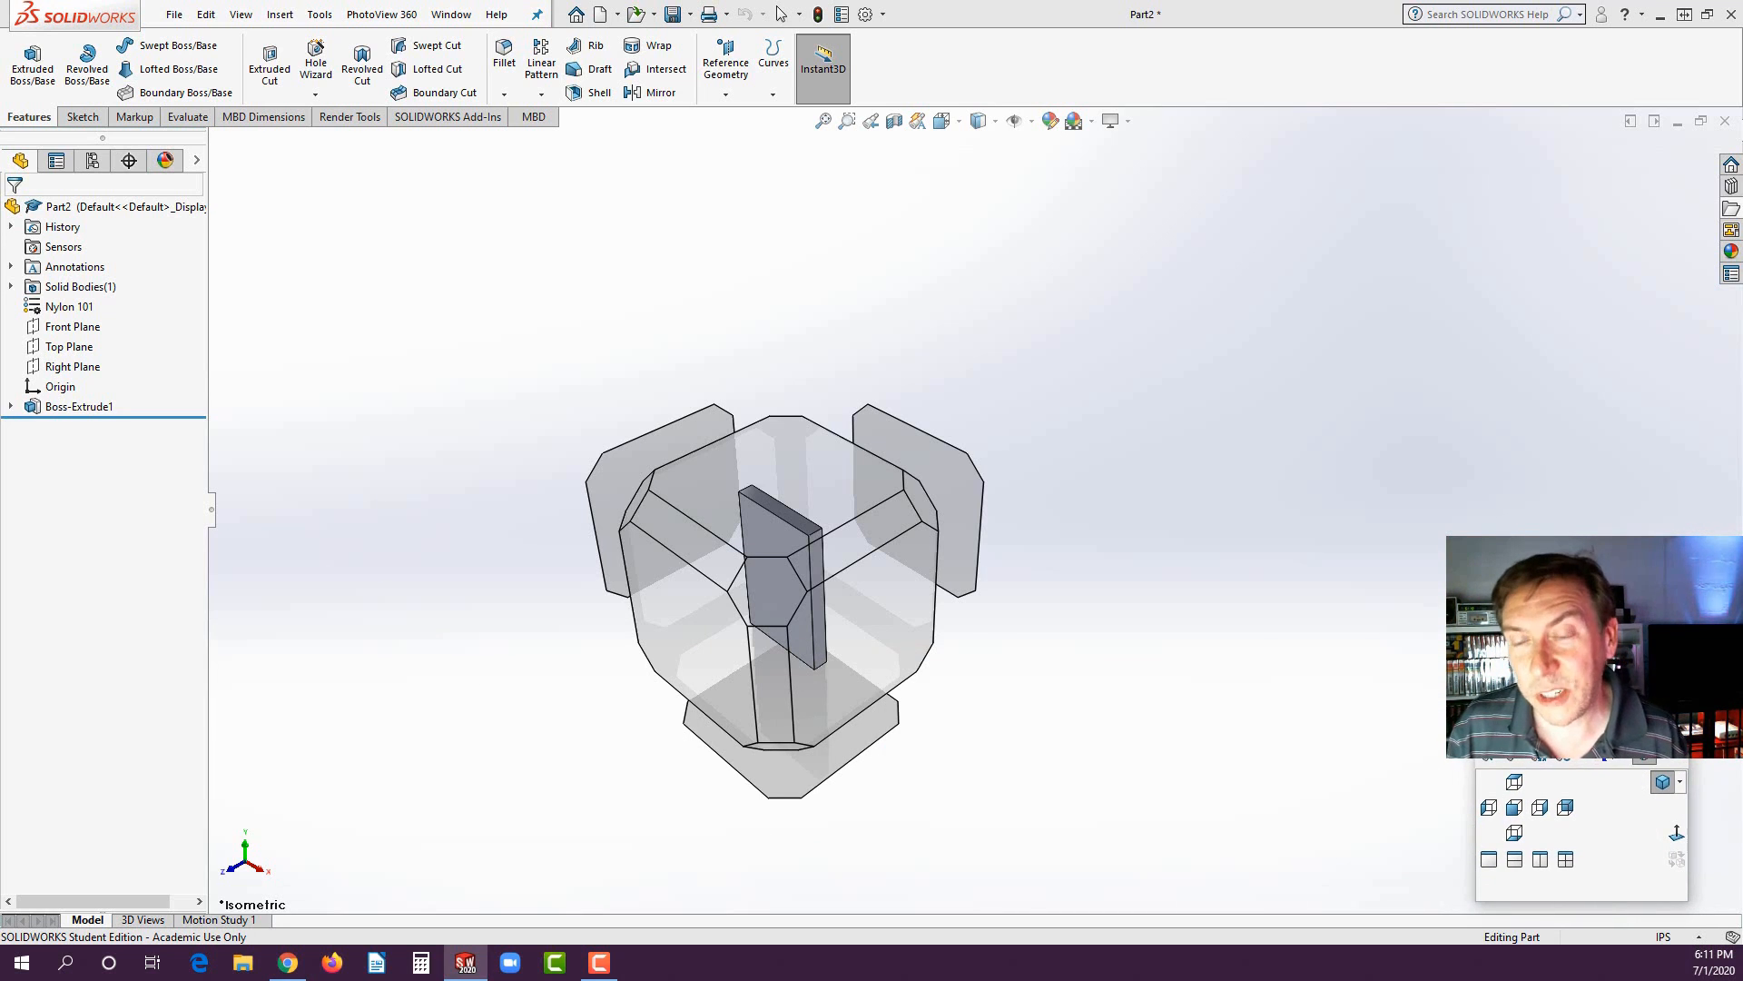
pyautogui.moveTo(1584, 725); pyautogui.dragTo(362, 486)
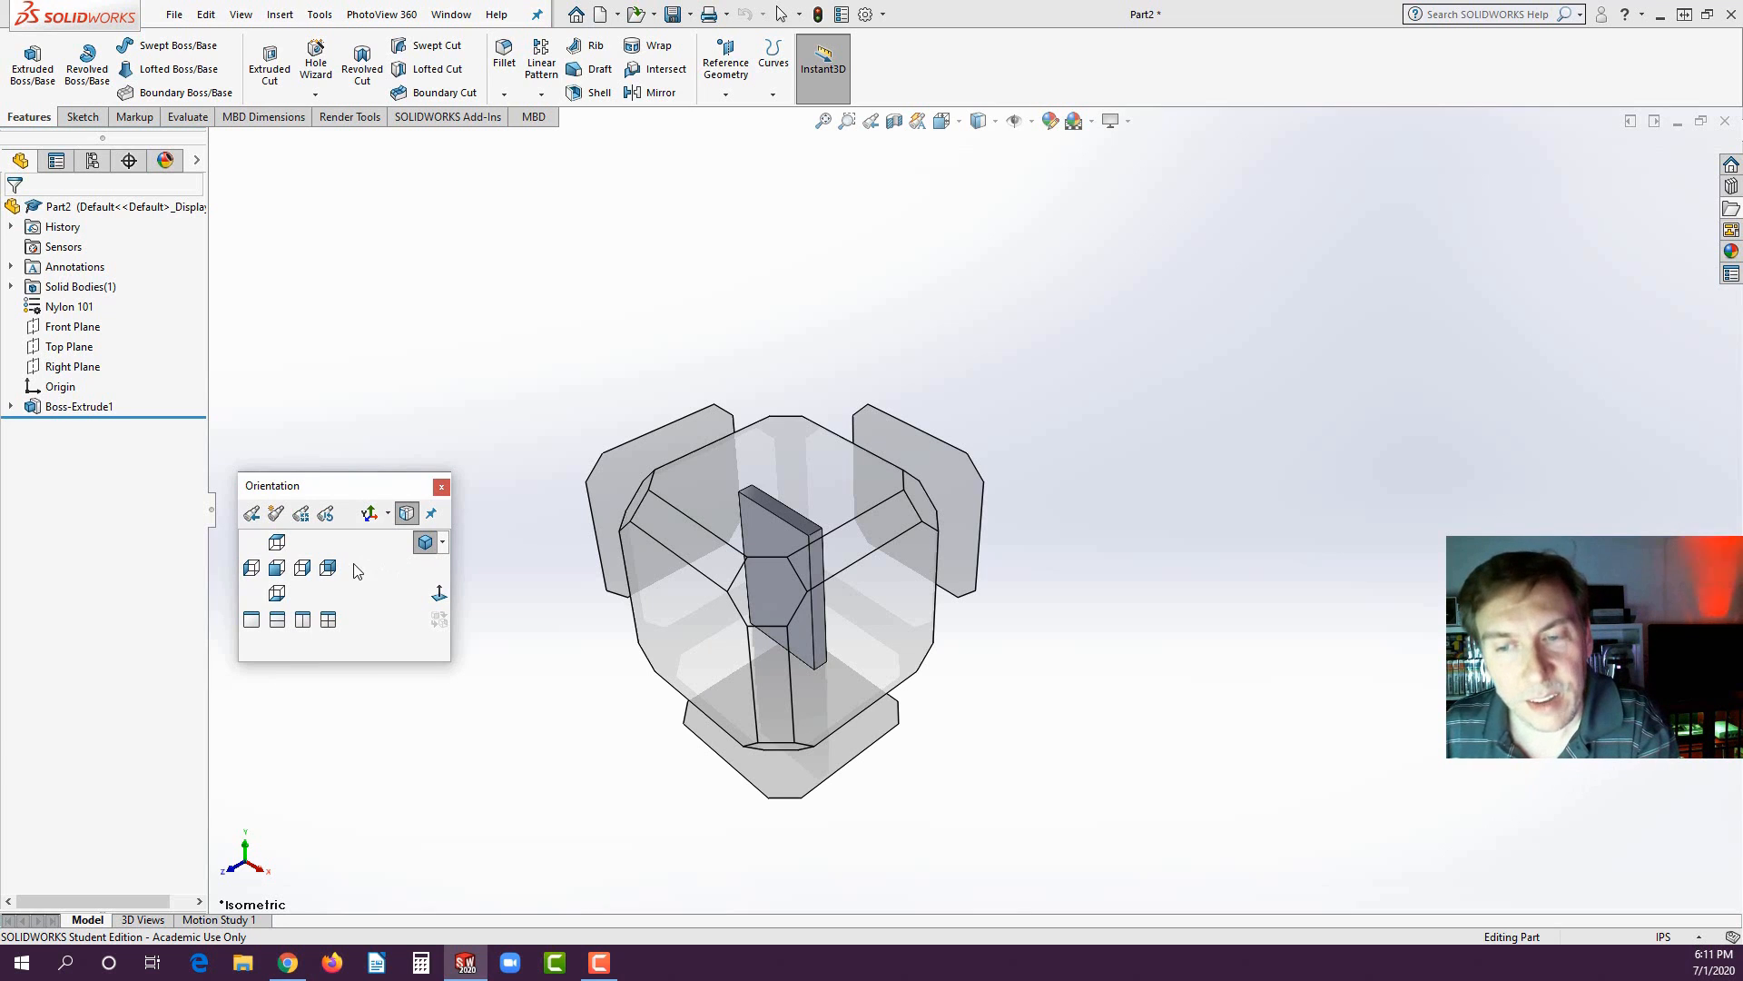
pyautogui.click(431, 513)
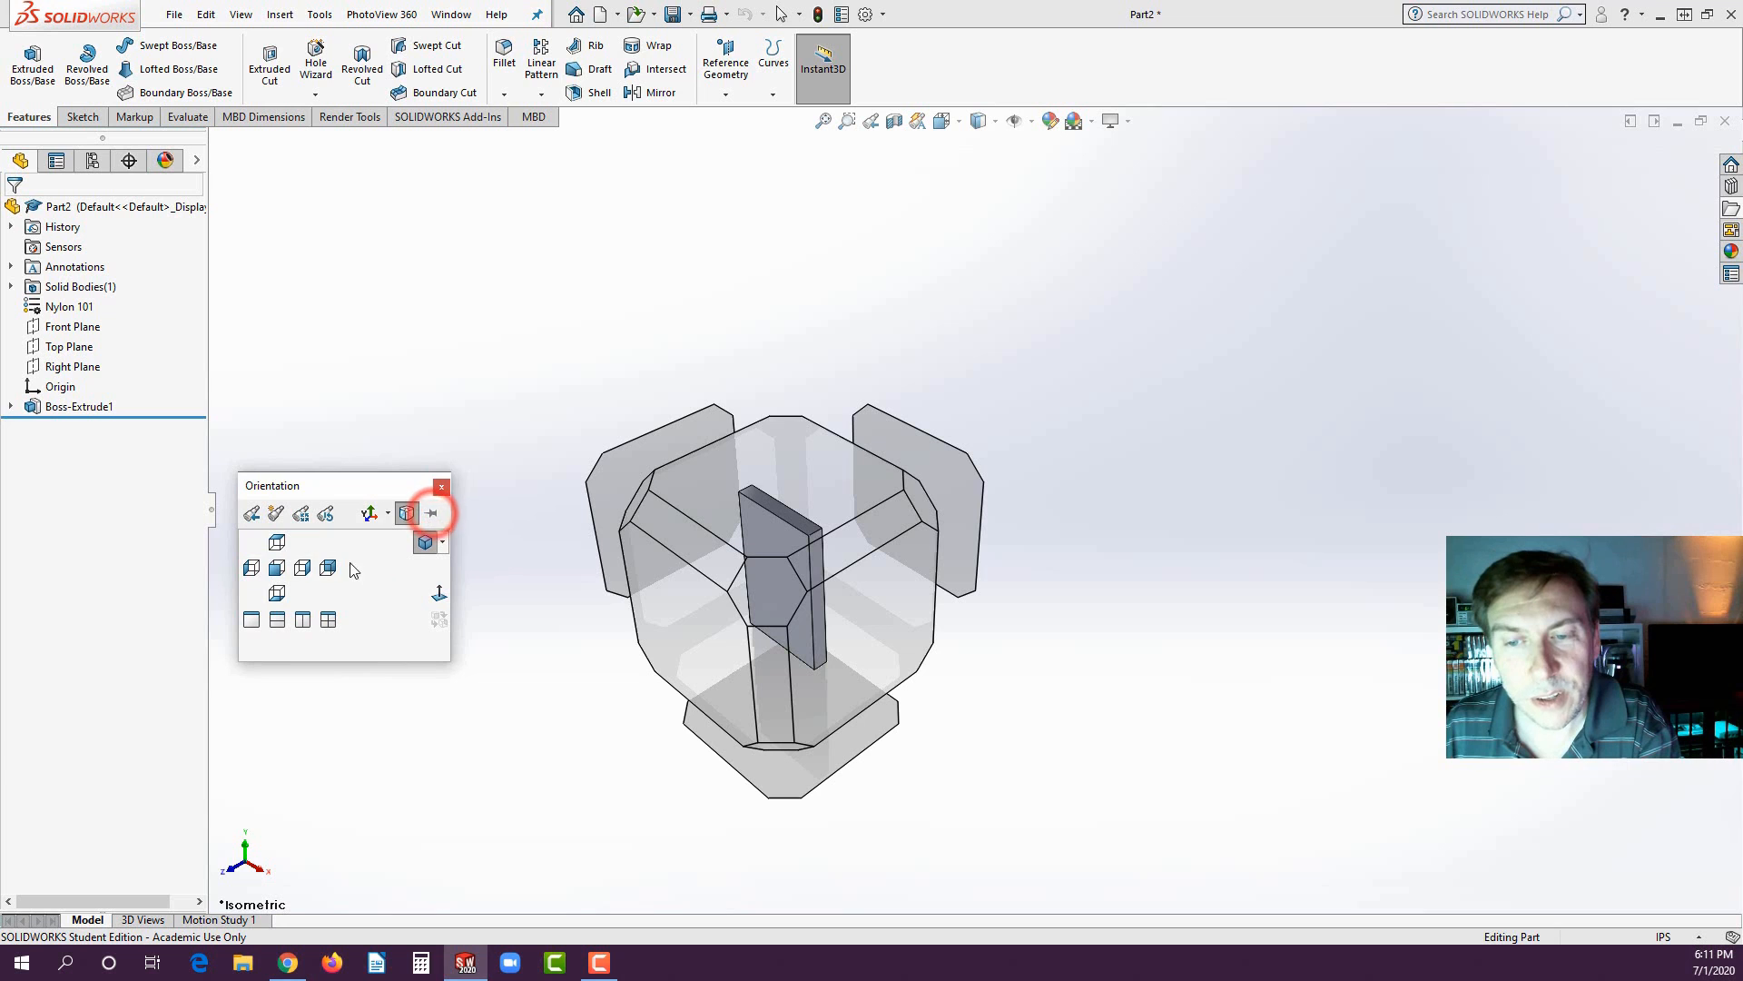
pyautogui.click(431, 513)
# - View the block from the standard front, right, left and top orientations in turn
pyautogui.click(275, 567)
pyautogui.click(302, 567)
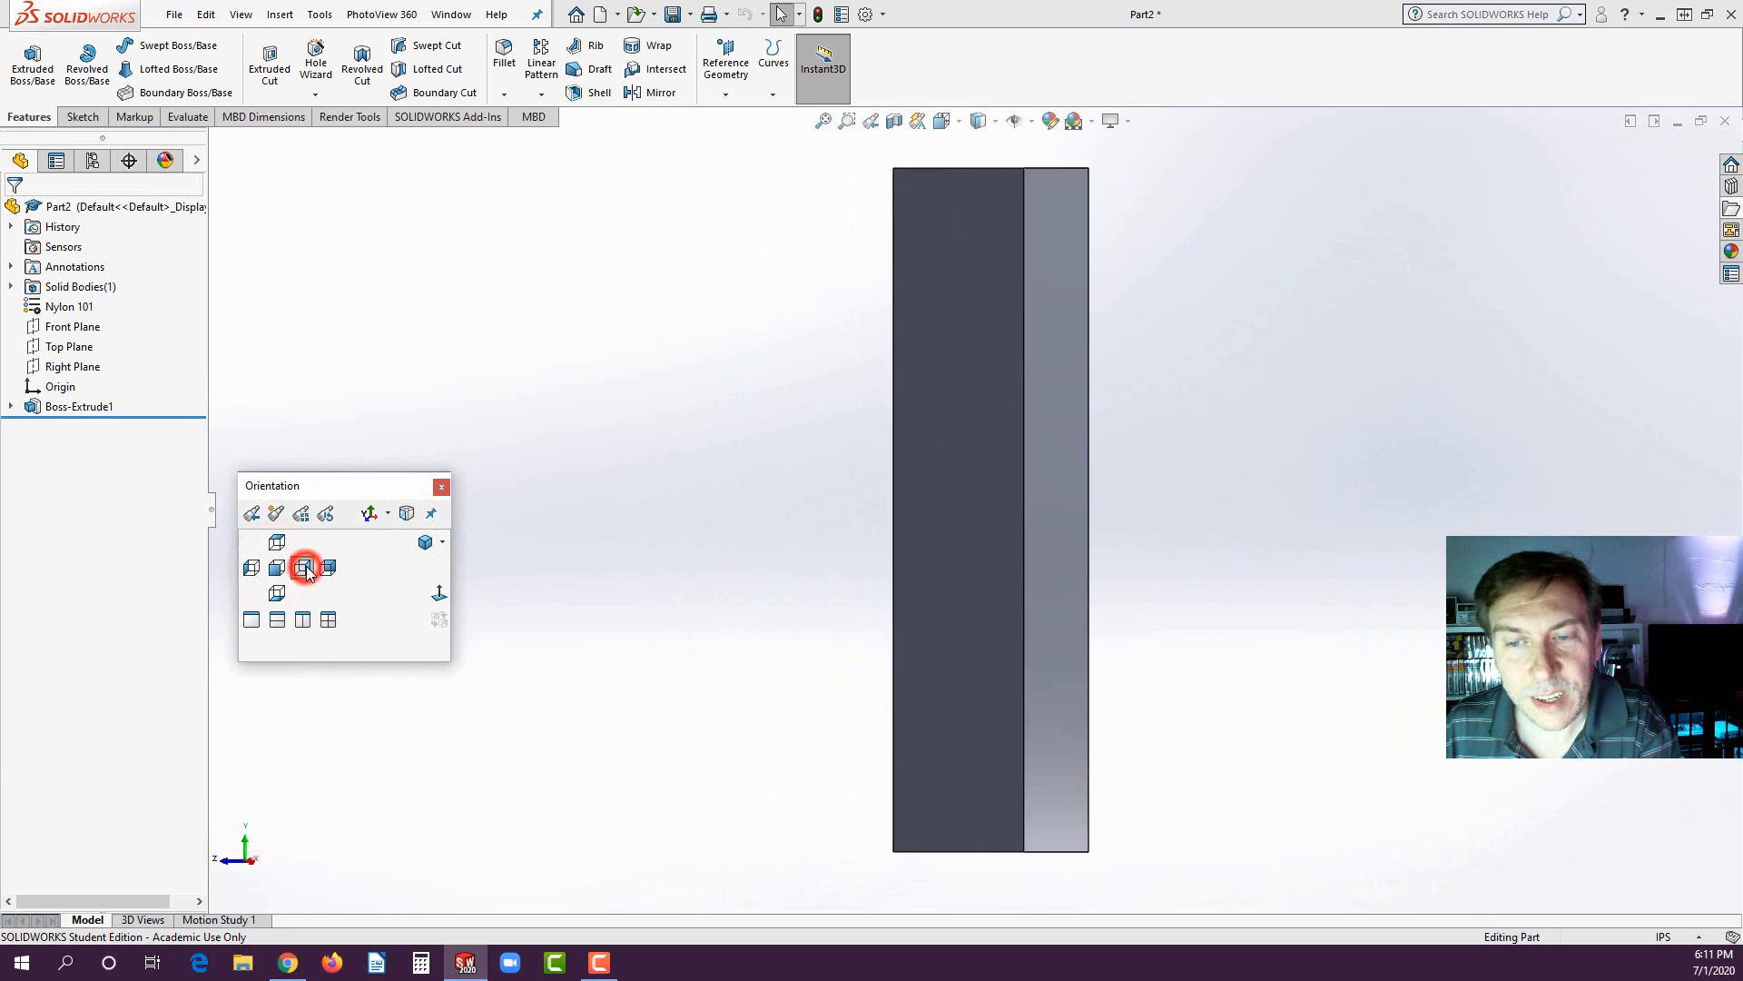
pyautogui.click(252, 567)
pyautogui.click(277, 542)
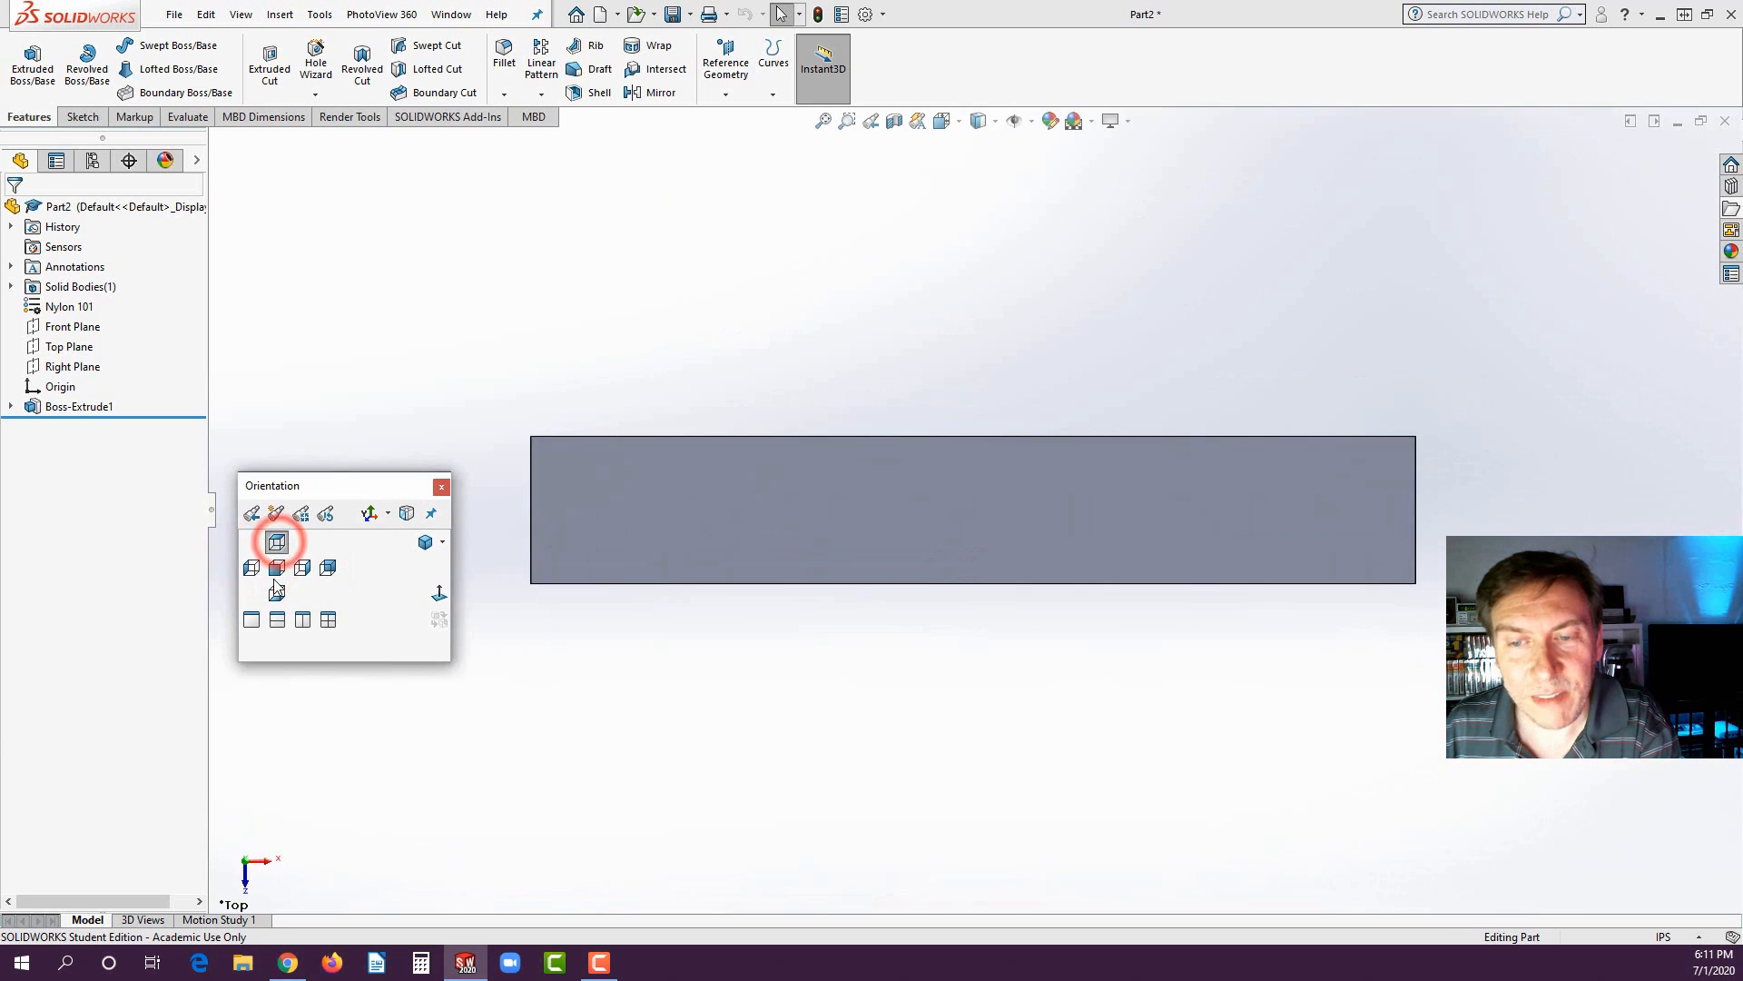
# - View the block from the bottom and back, and in the dimetric, trimetric and isometric orientations
pyautogui.click(277, 593)
pyautogui.click(328, 567)
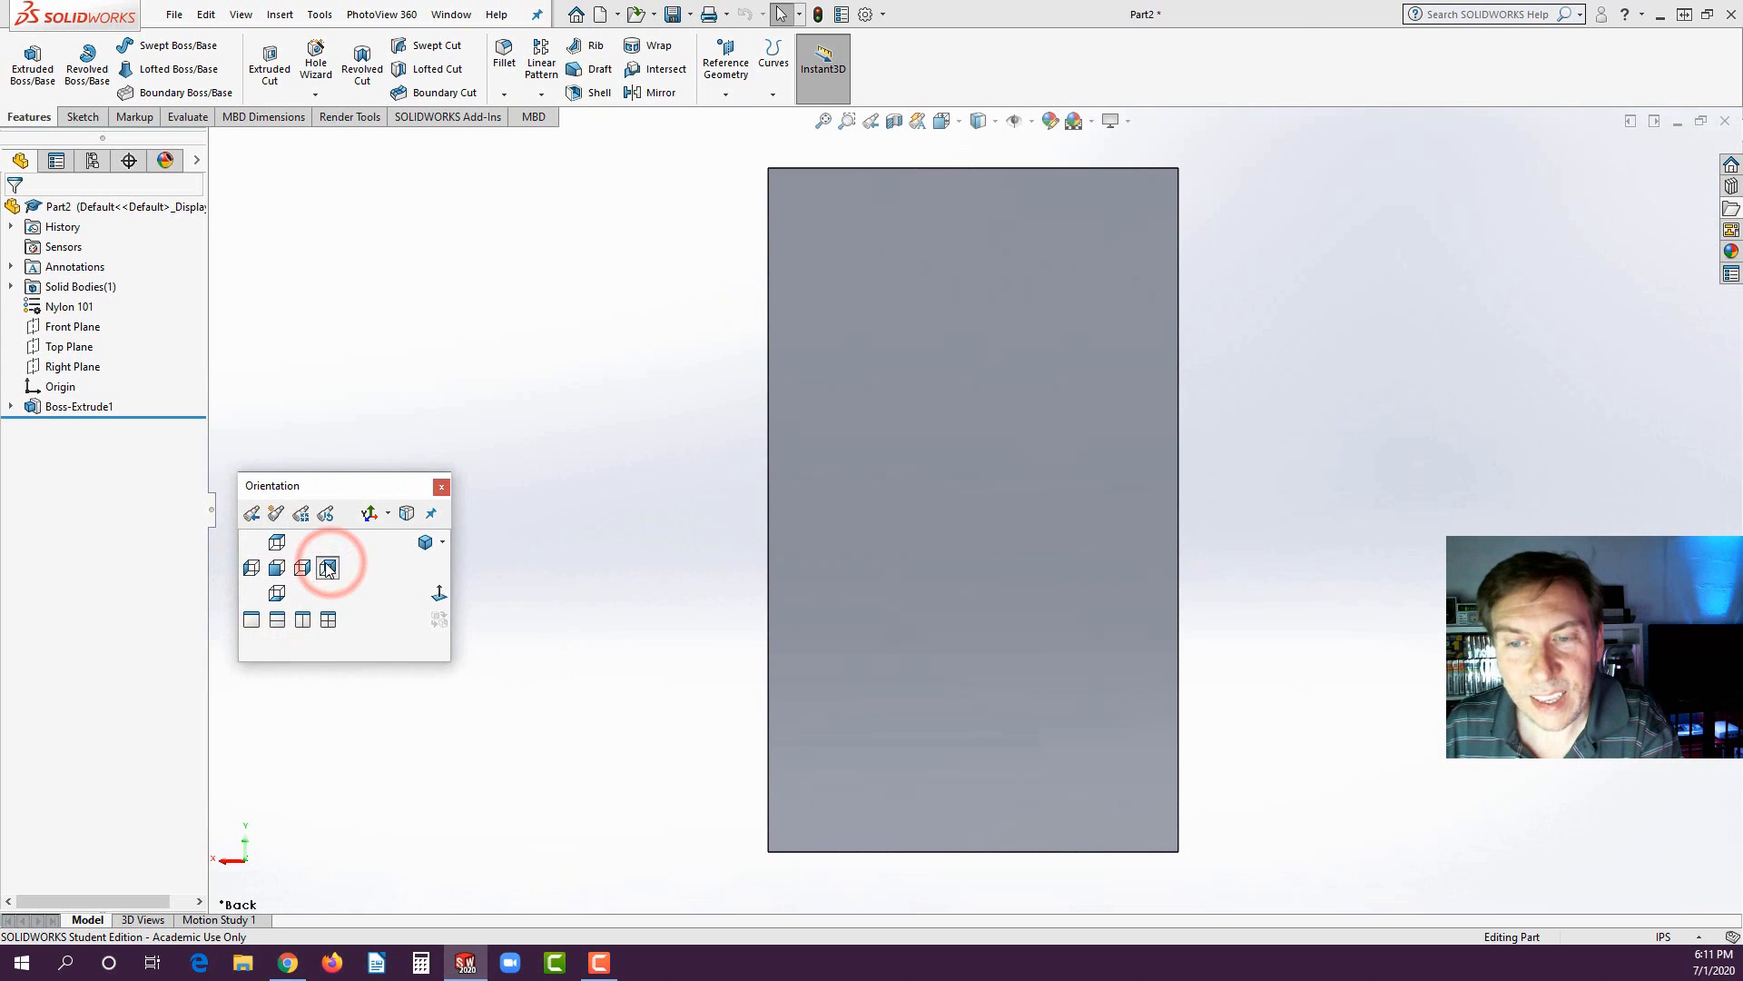
pyautogui.click(441, 542)
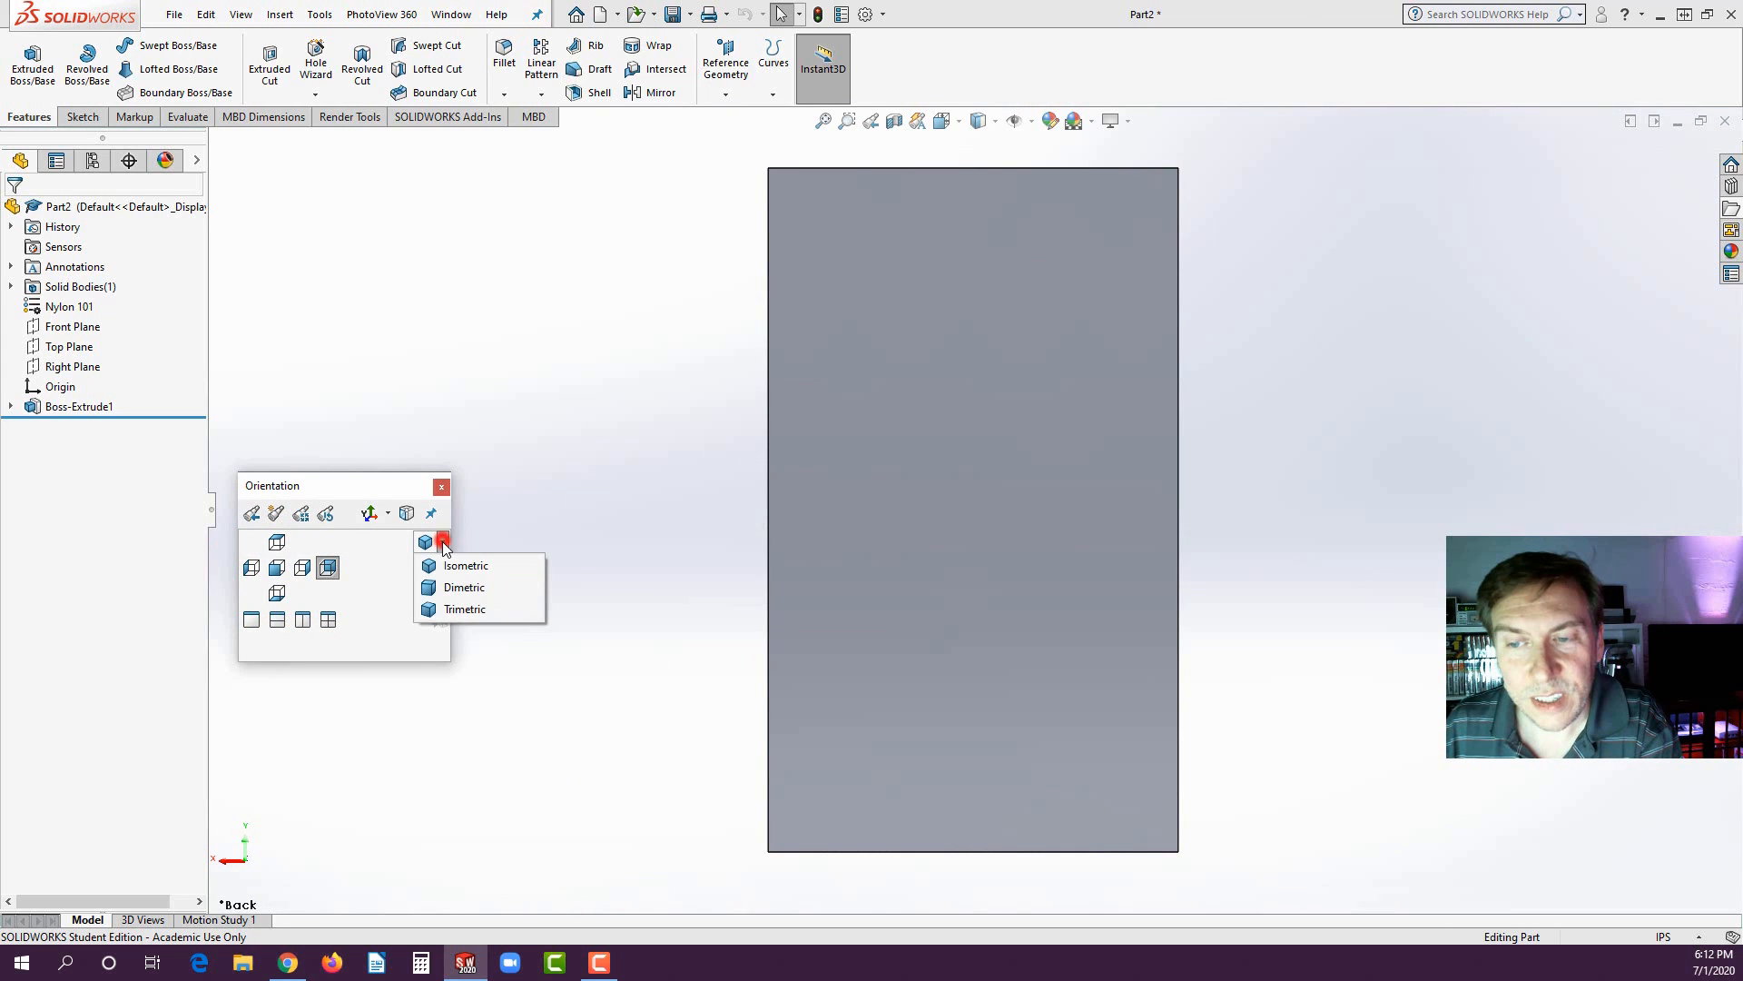
pyautogui.click(431, 587)
pyautogui.click(442, 542)
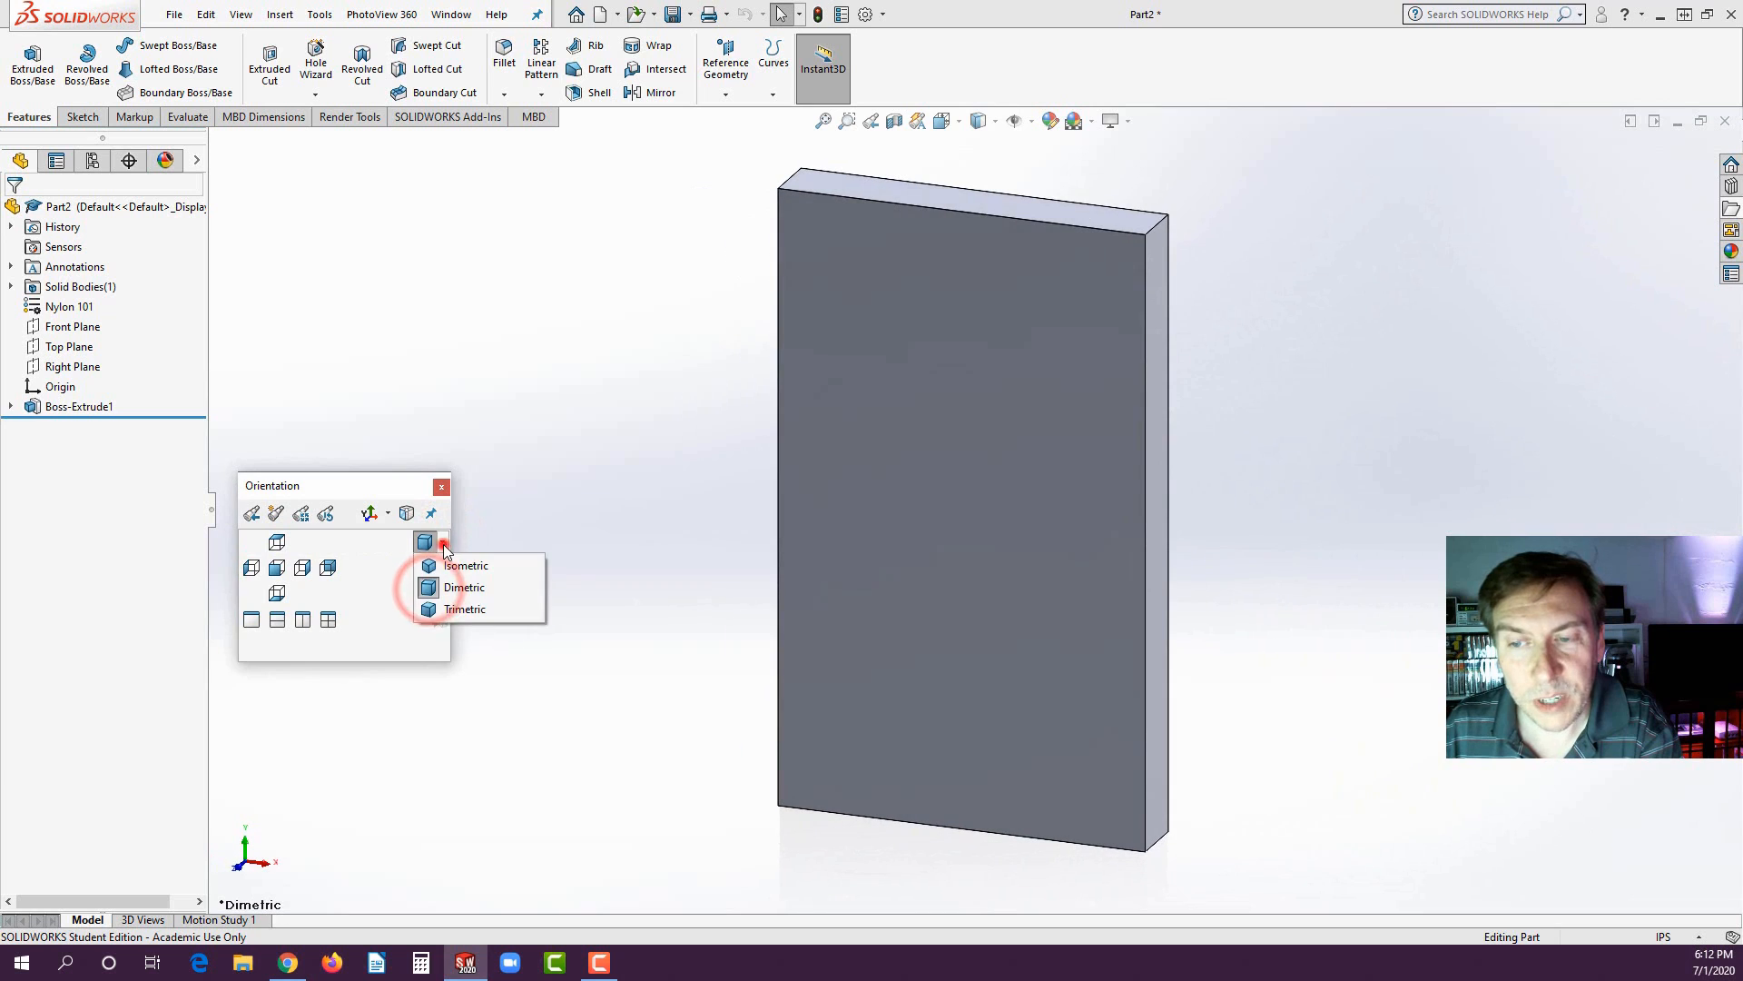
pyautogui.click(430, 609)
pyautogui.click(442, 542)
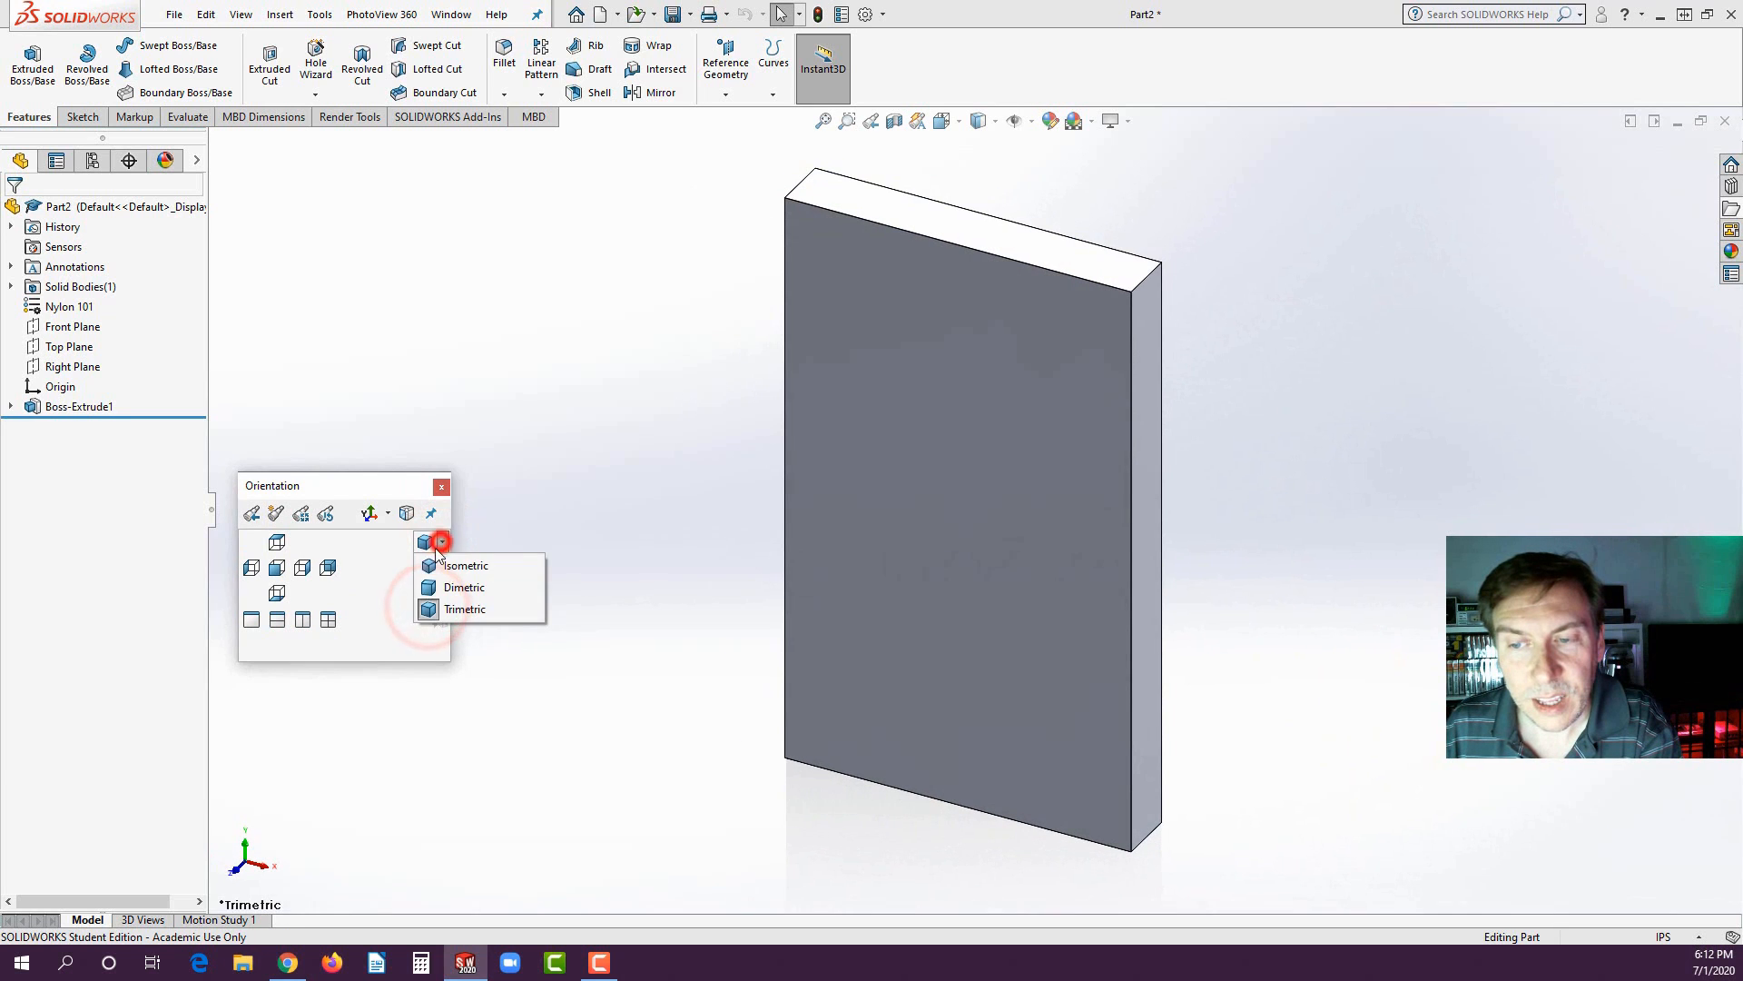
pyautogui.click(429, 566)
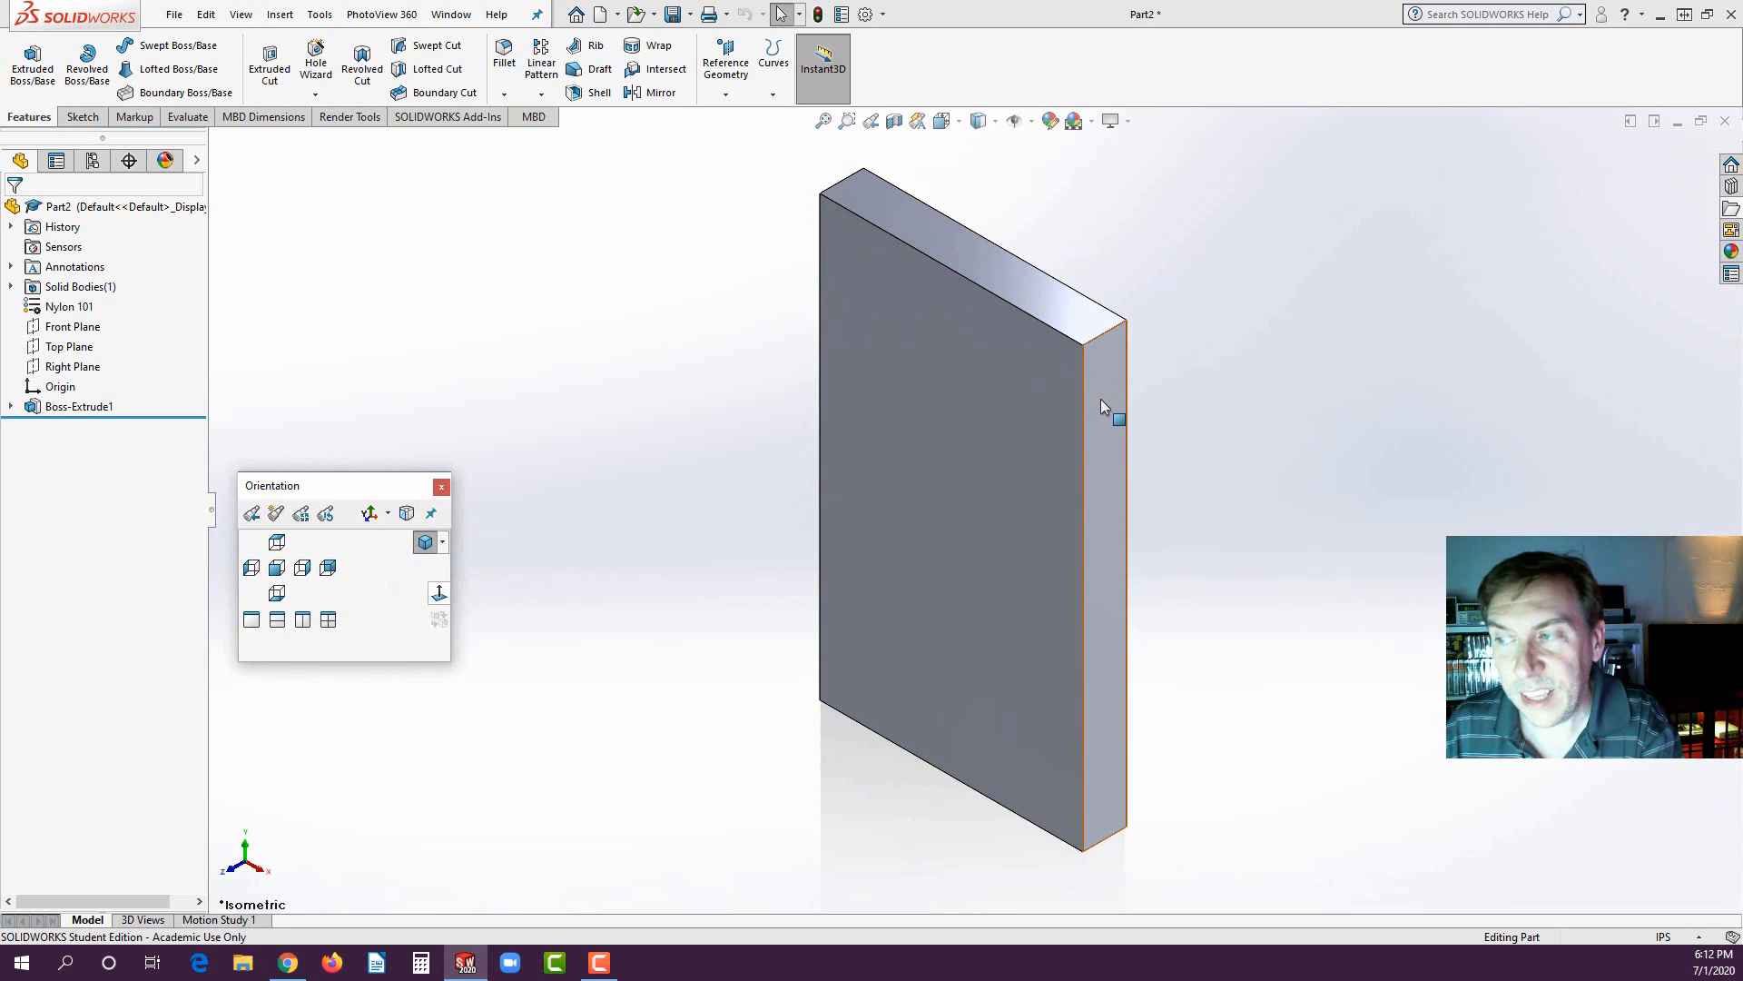
# - View the block normal to its narrow right side face, and return it to the front orientation
pyautogui.click(1100, 399)
pyautogui.click(439, 592)
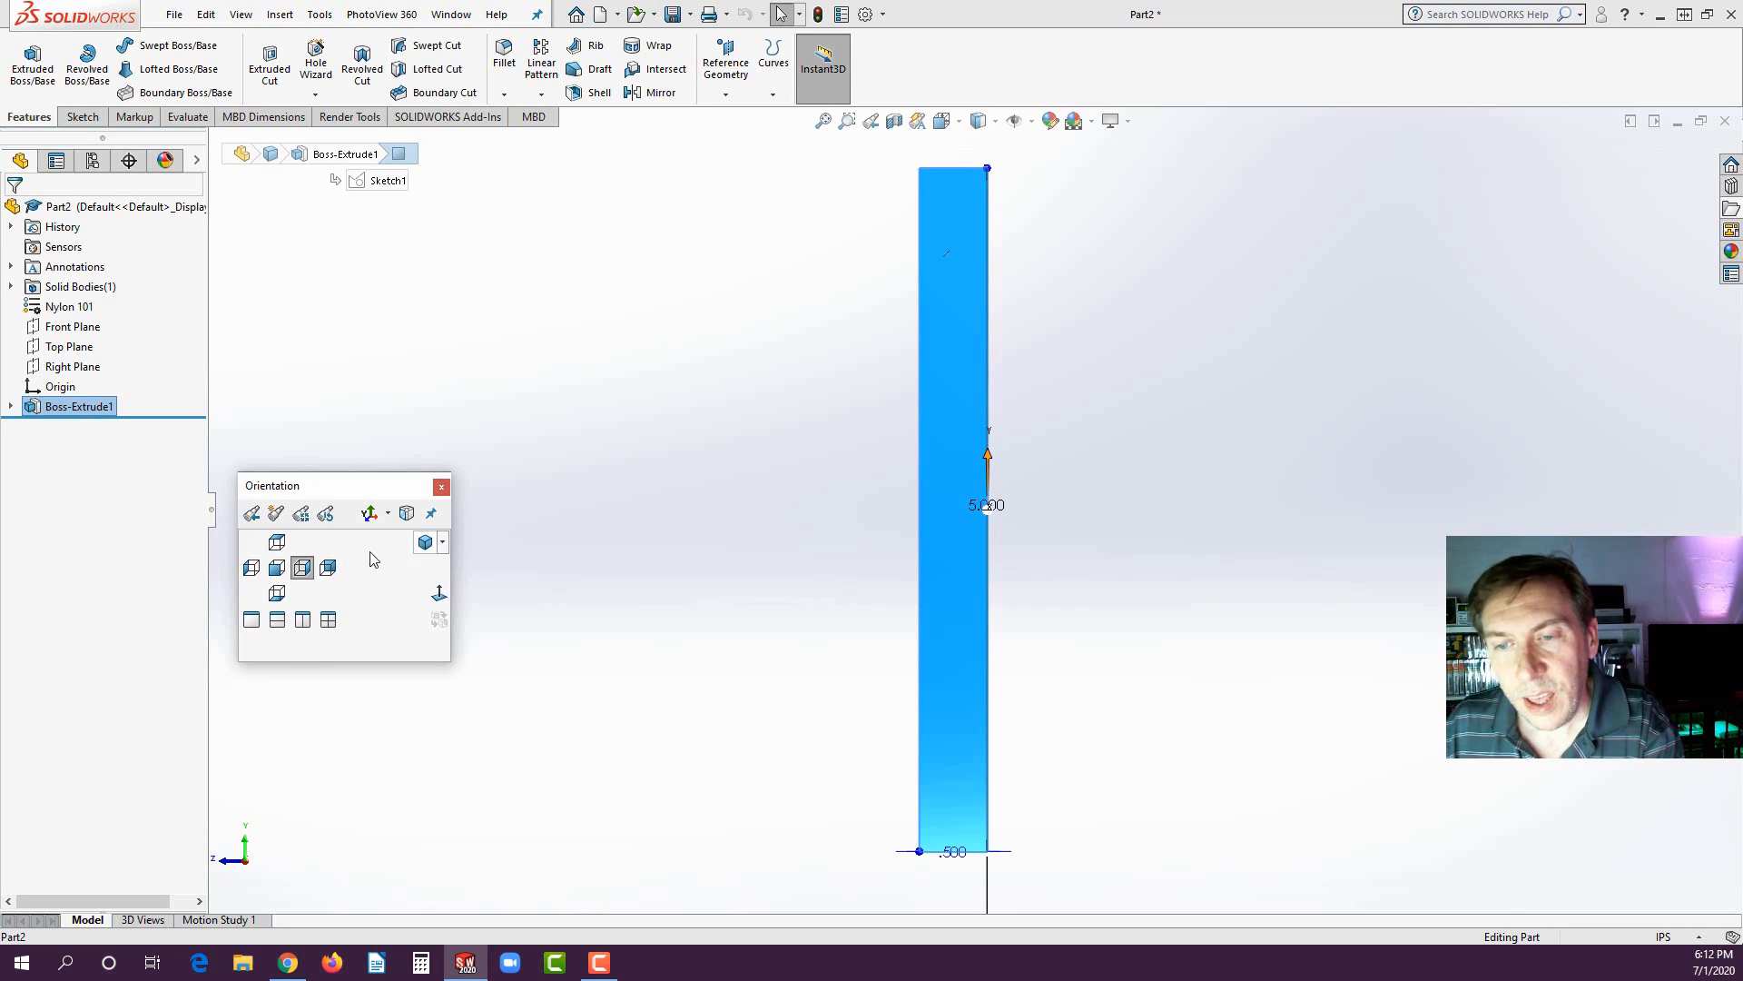
pyautogui.click(279, 567)
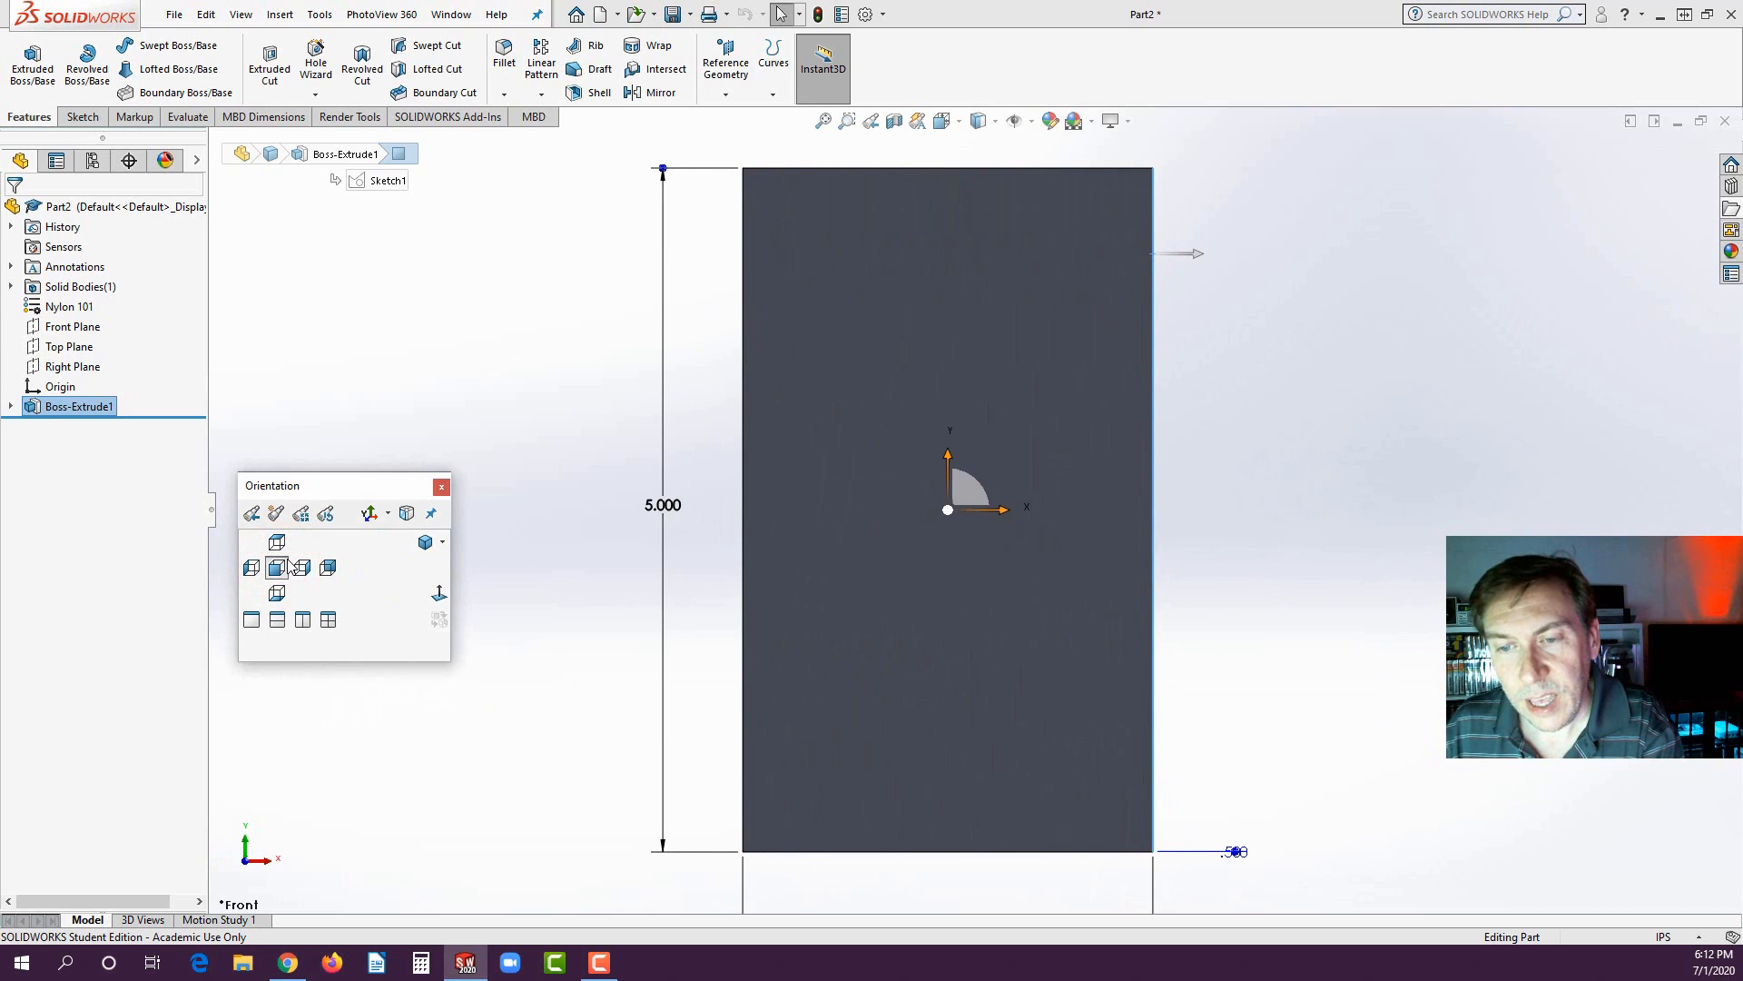
# - Show the block in the two-view horizontal, two-view vertical and four-view layouts, and return to a single view
pyautogui.click(255, 620)
pyautogui.click(277, 619)
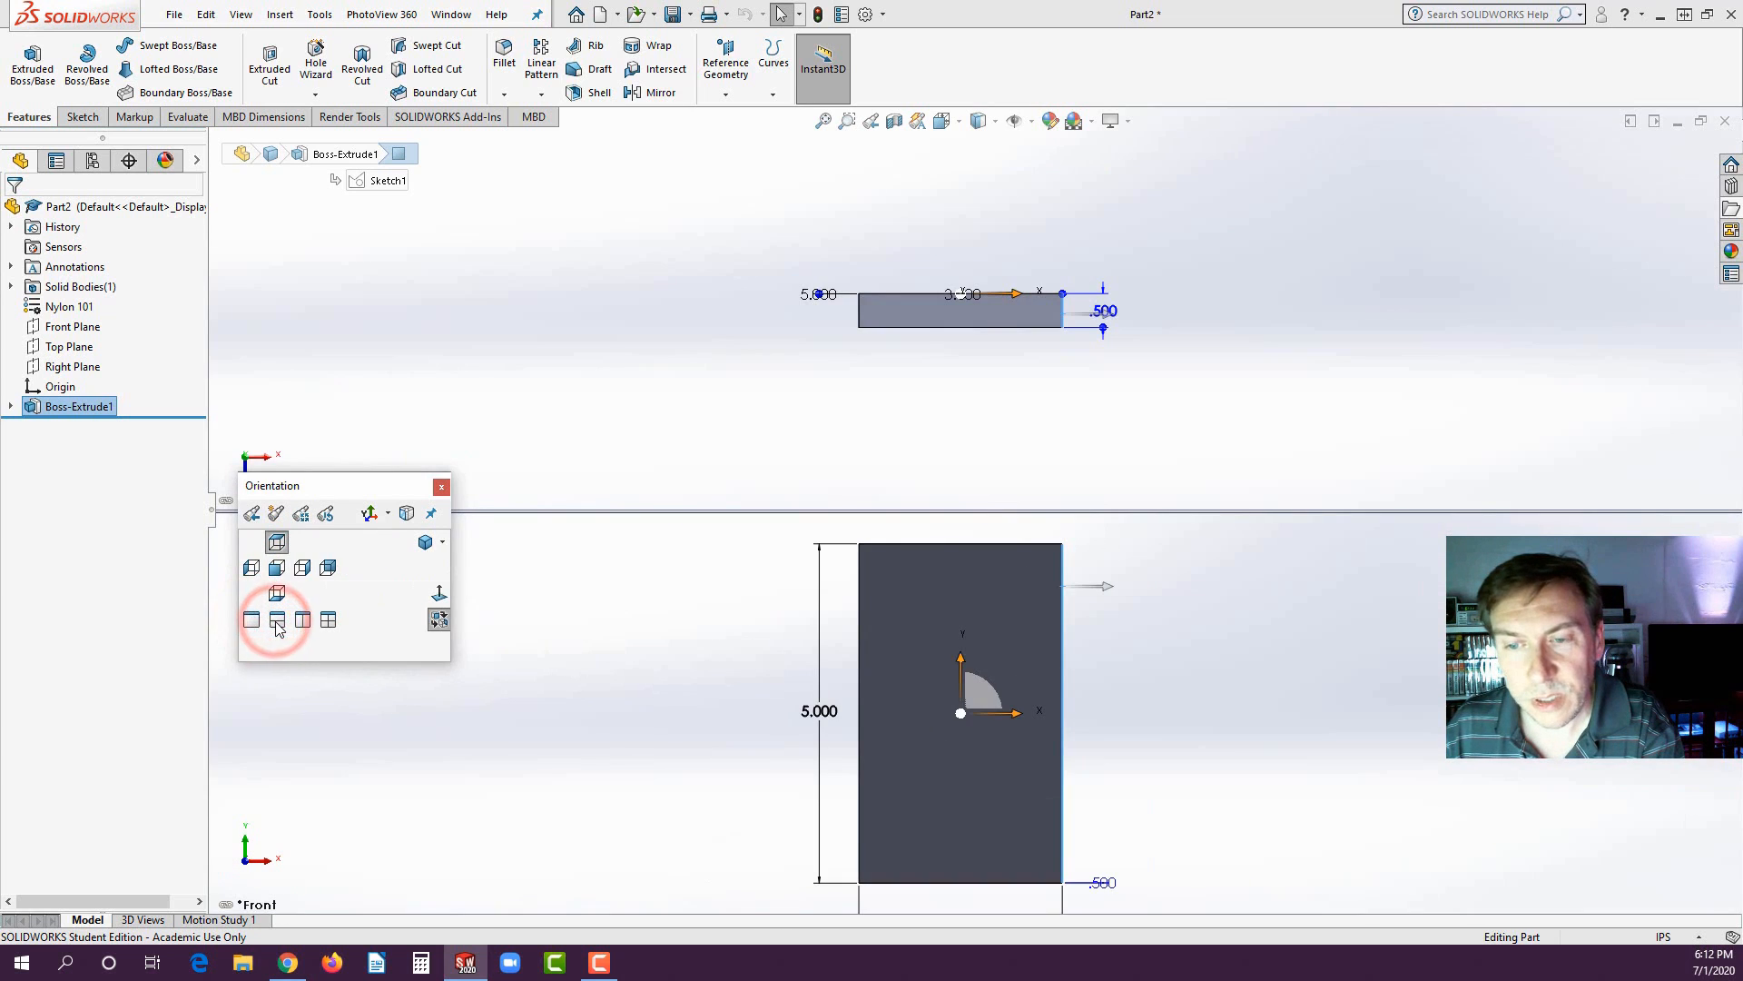
pyautogui.click(302, 619)
pyautogui.click(328, 619)
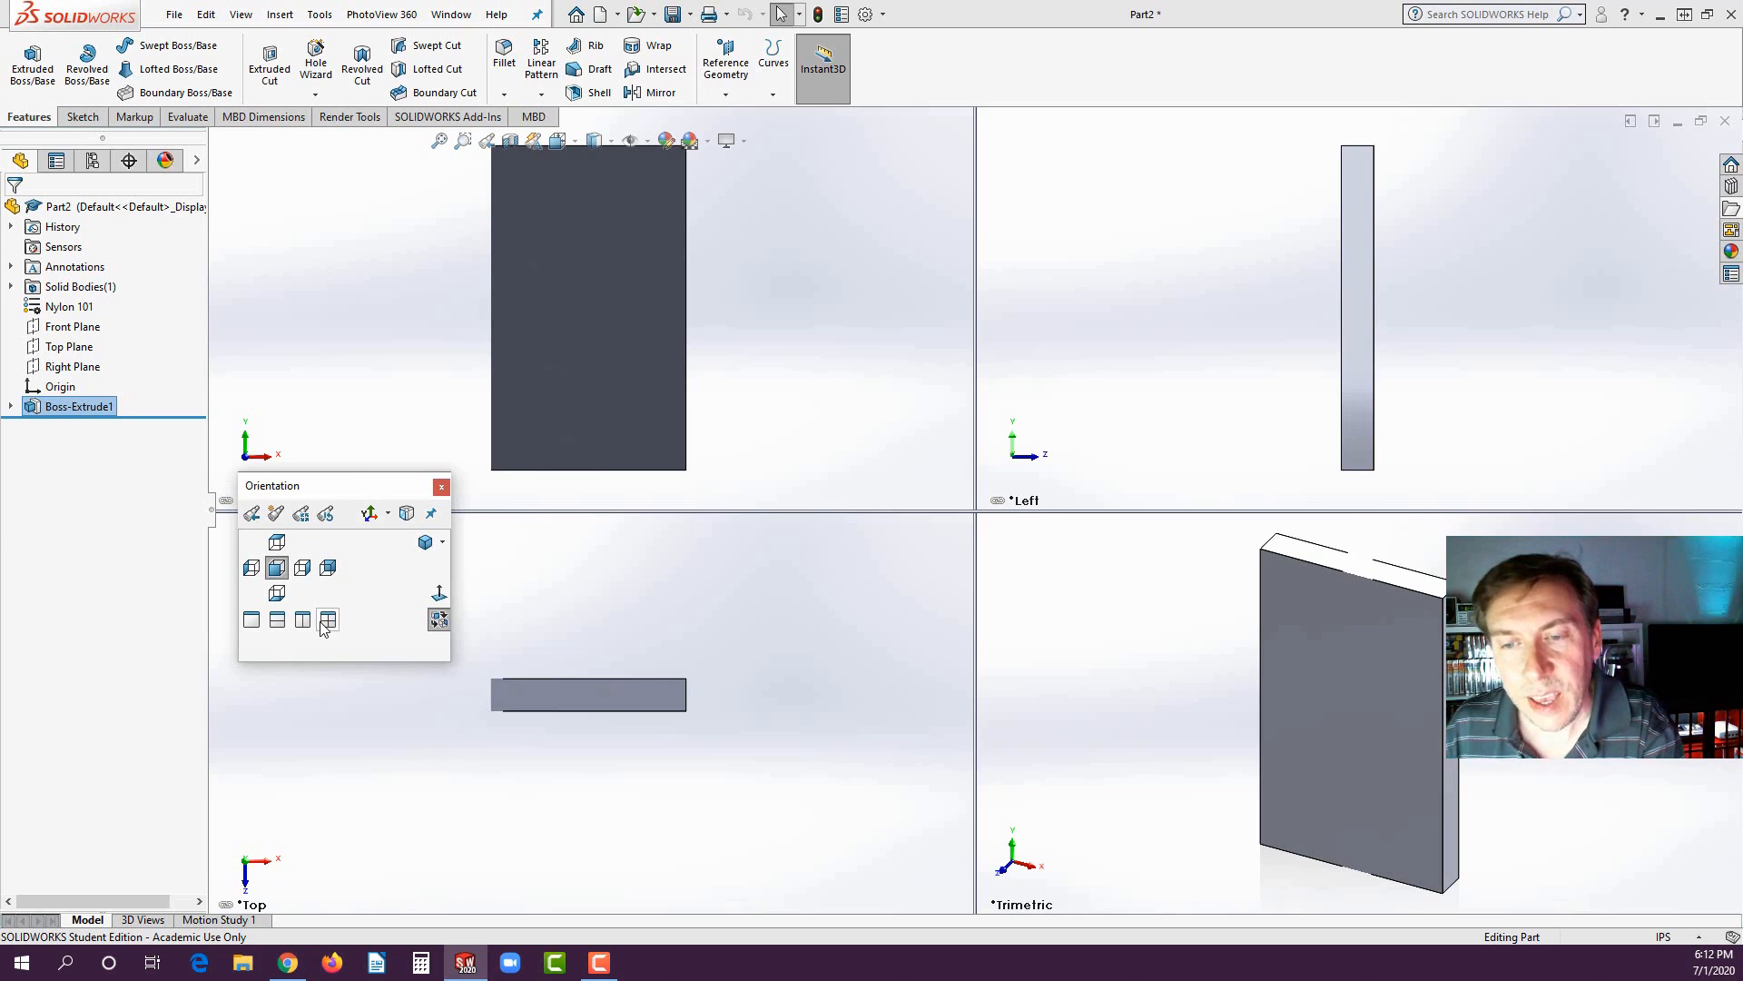
pyautogui.click(253, 624)
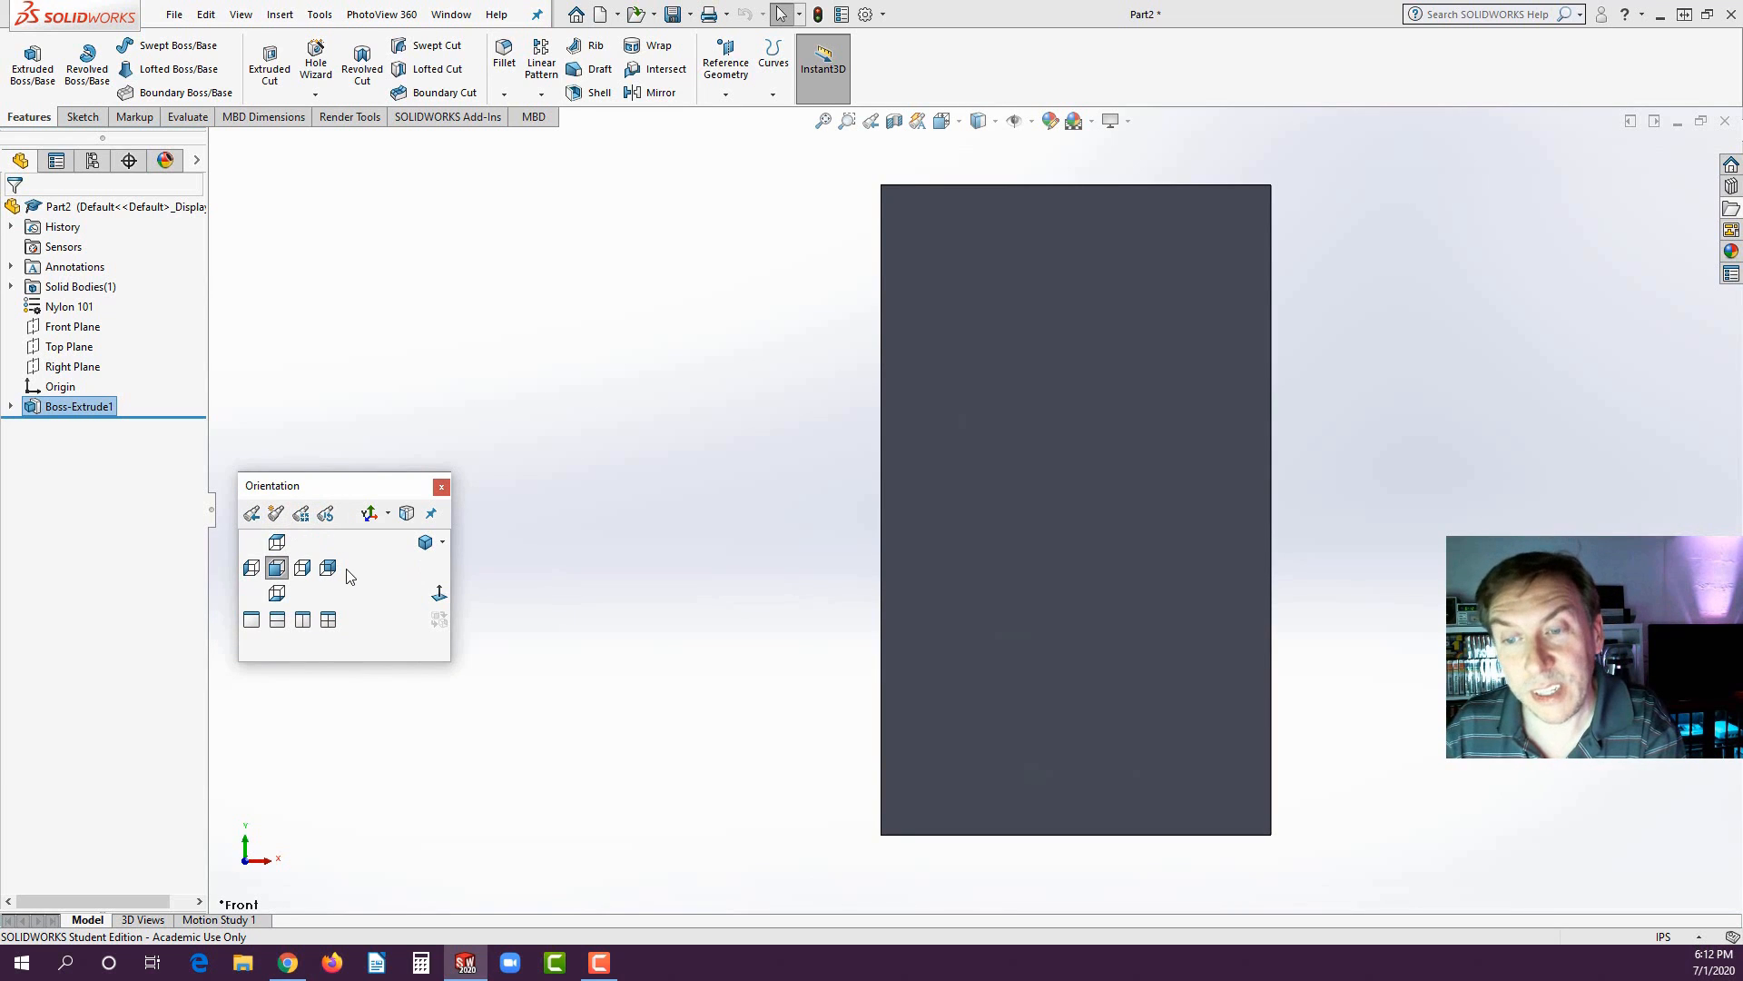
# - Close and reopen the Orientation dialog, dismiss the view selector around the block, and close the dialog
pyautogui.click(441, 492)
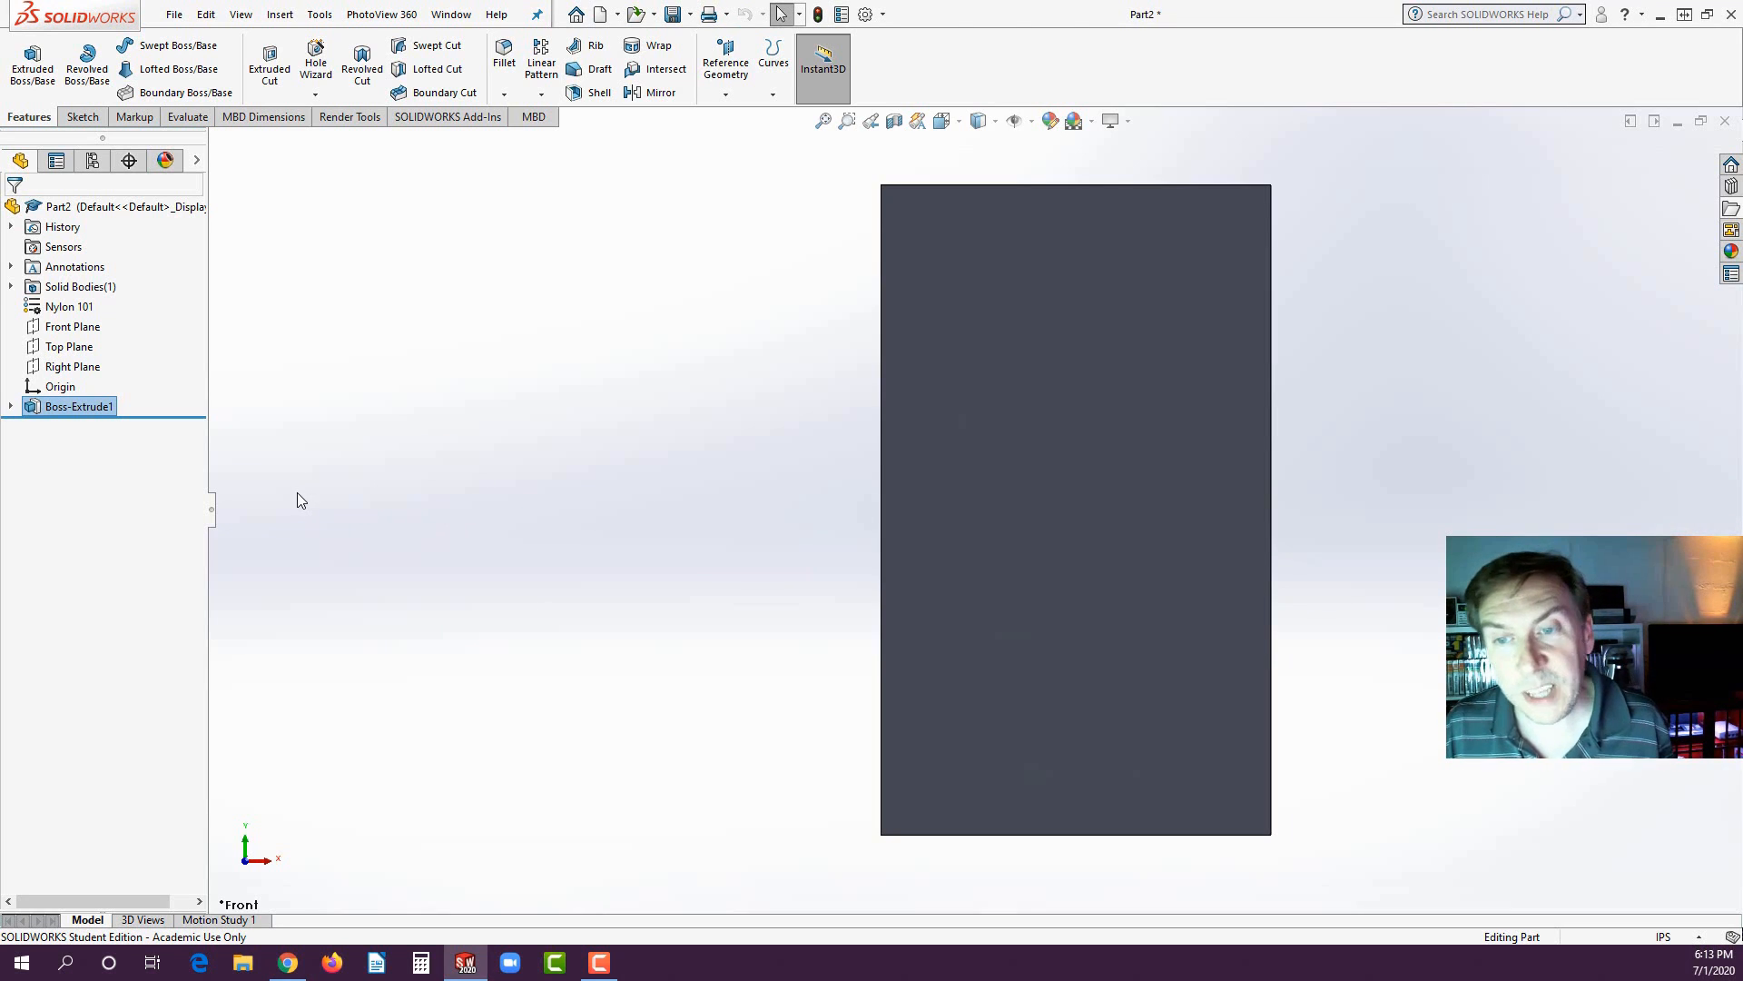
pyautogui.press('space')
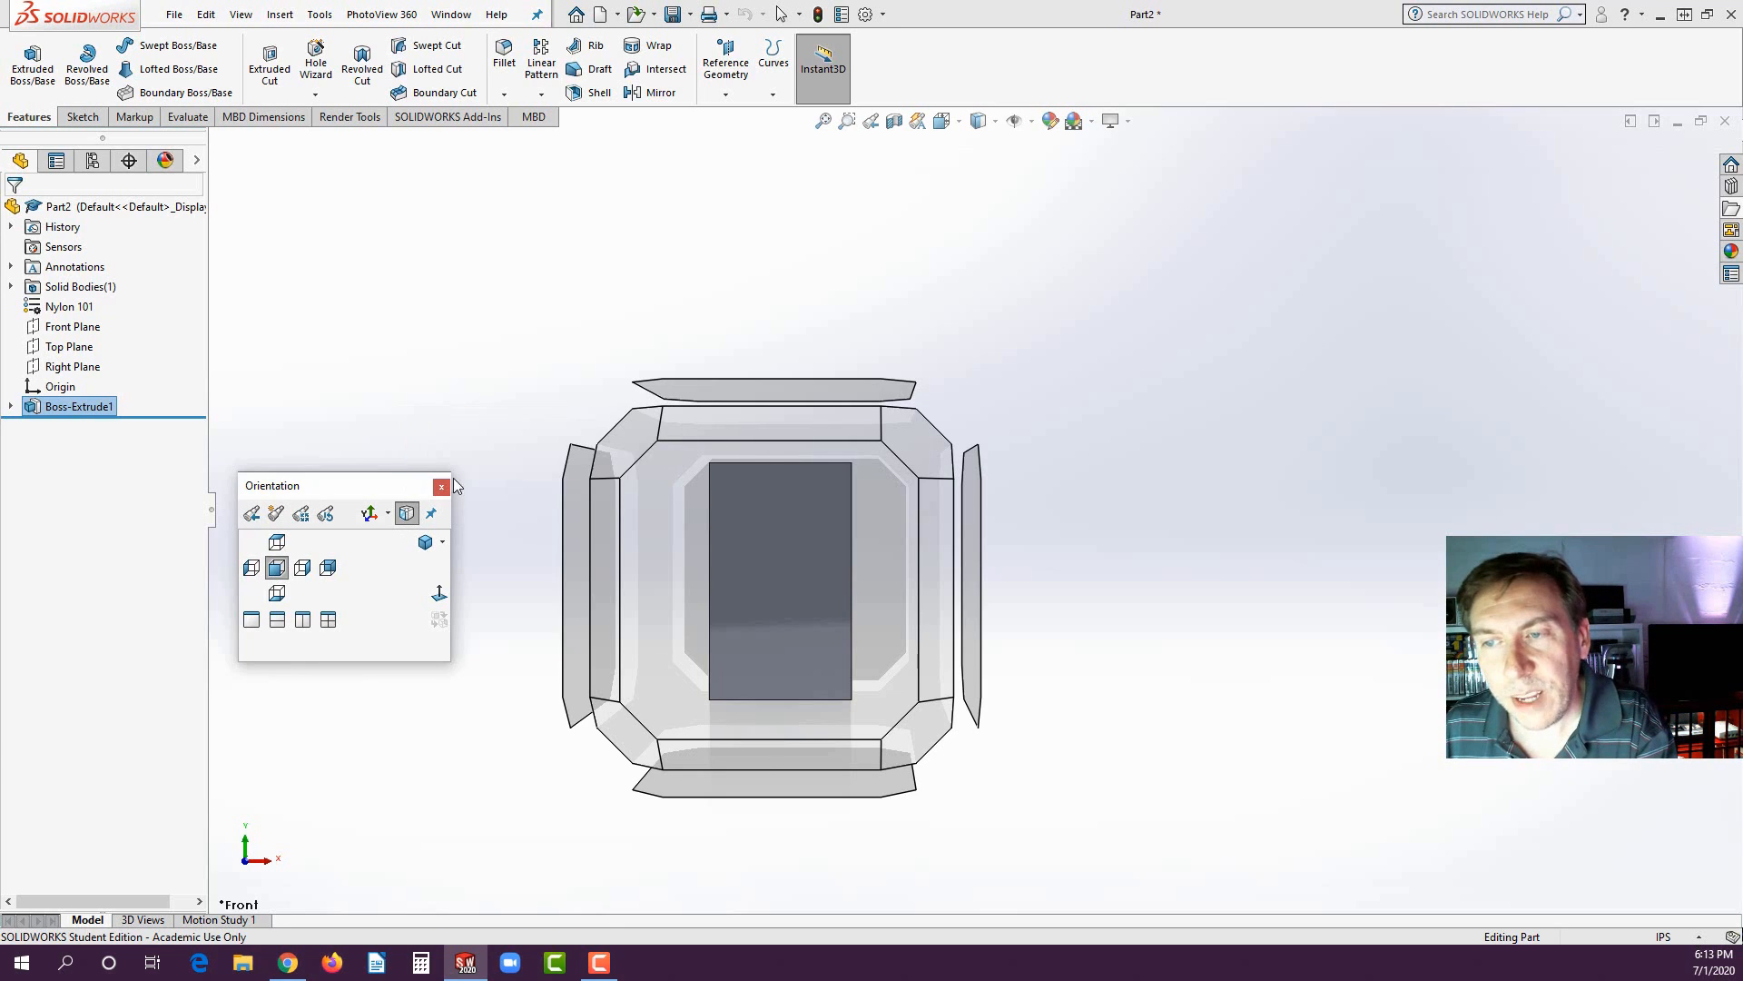
pyautogui.click(407, 516)
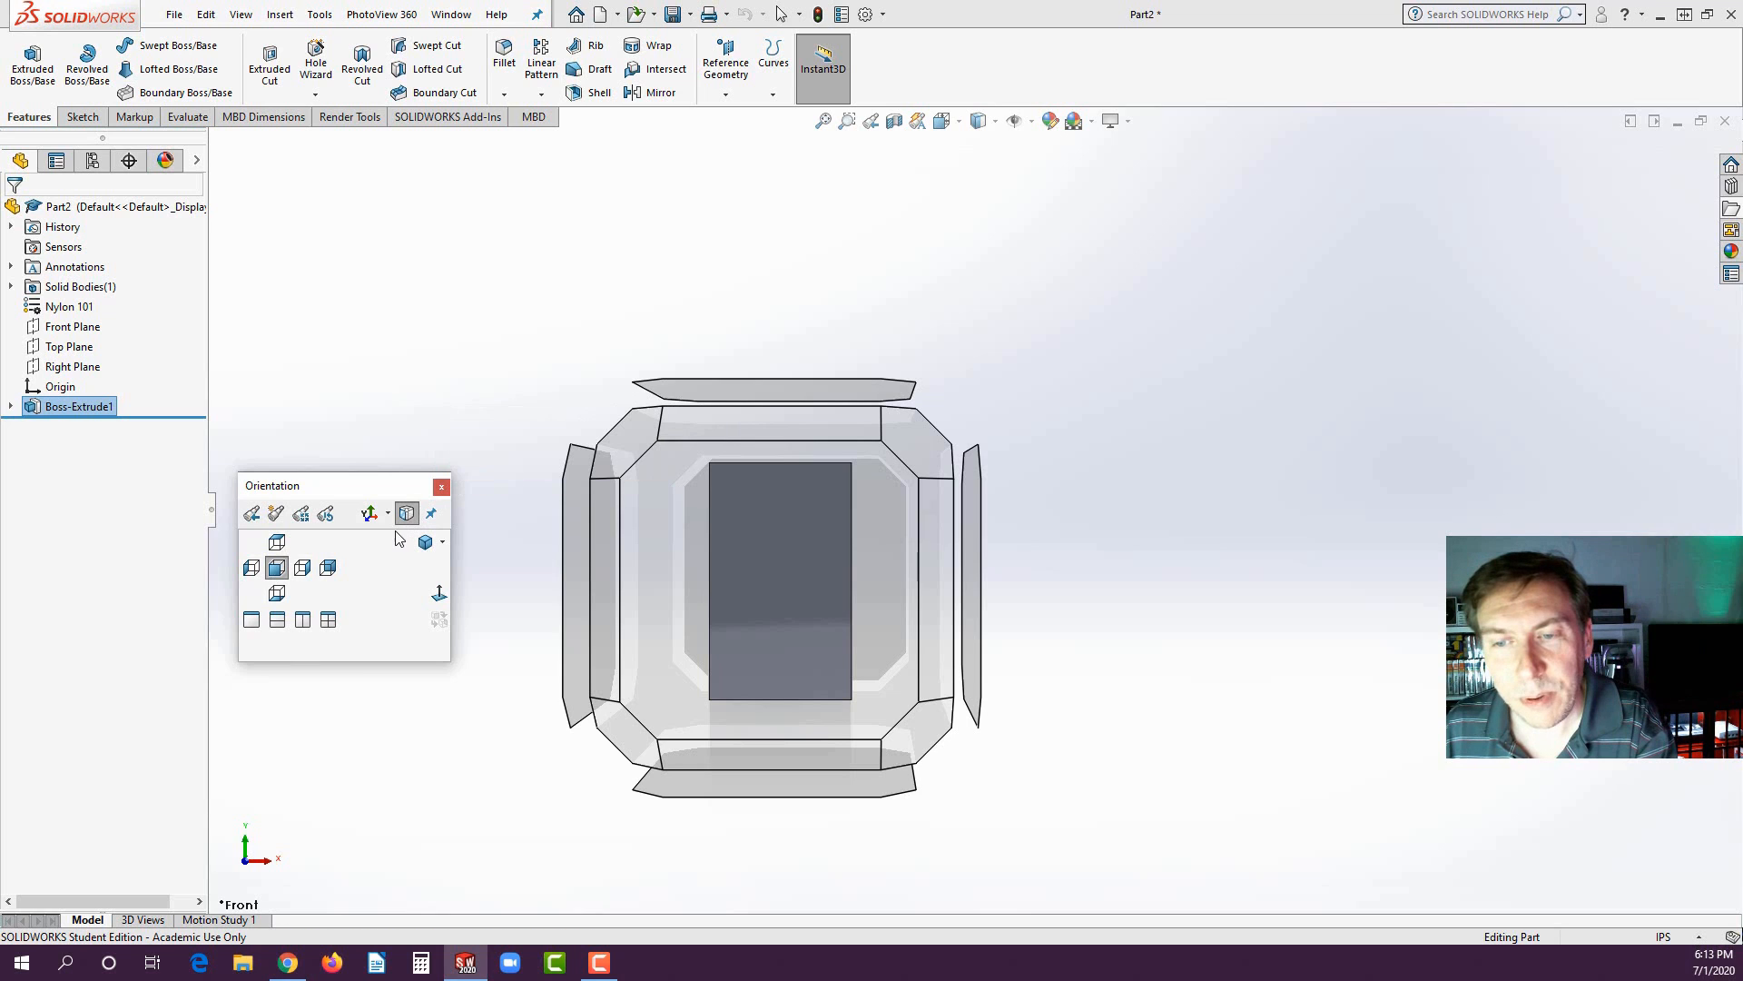
pyautogui.click(358, 393)
pyautogui.click(430, 510)
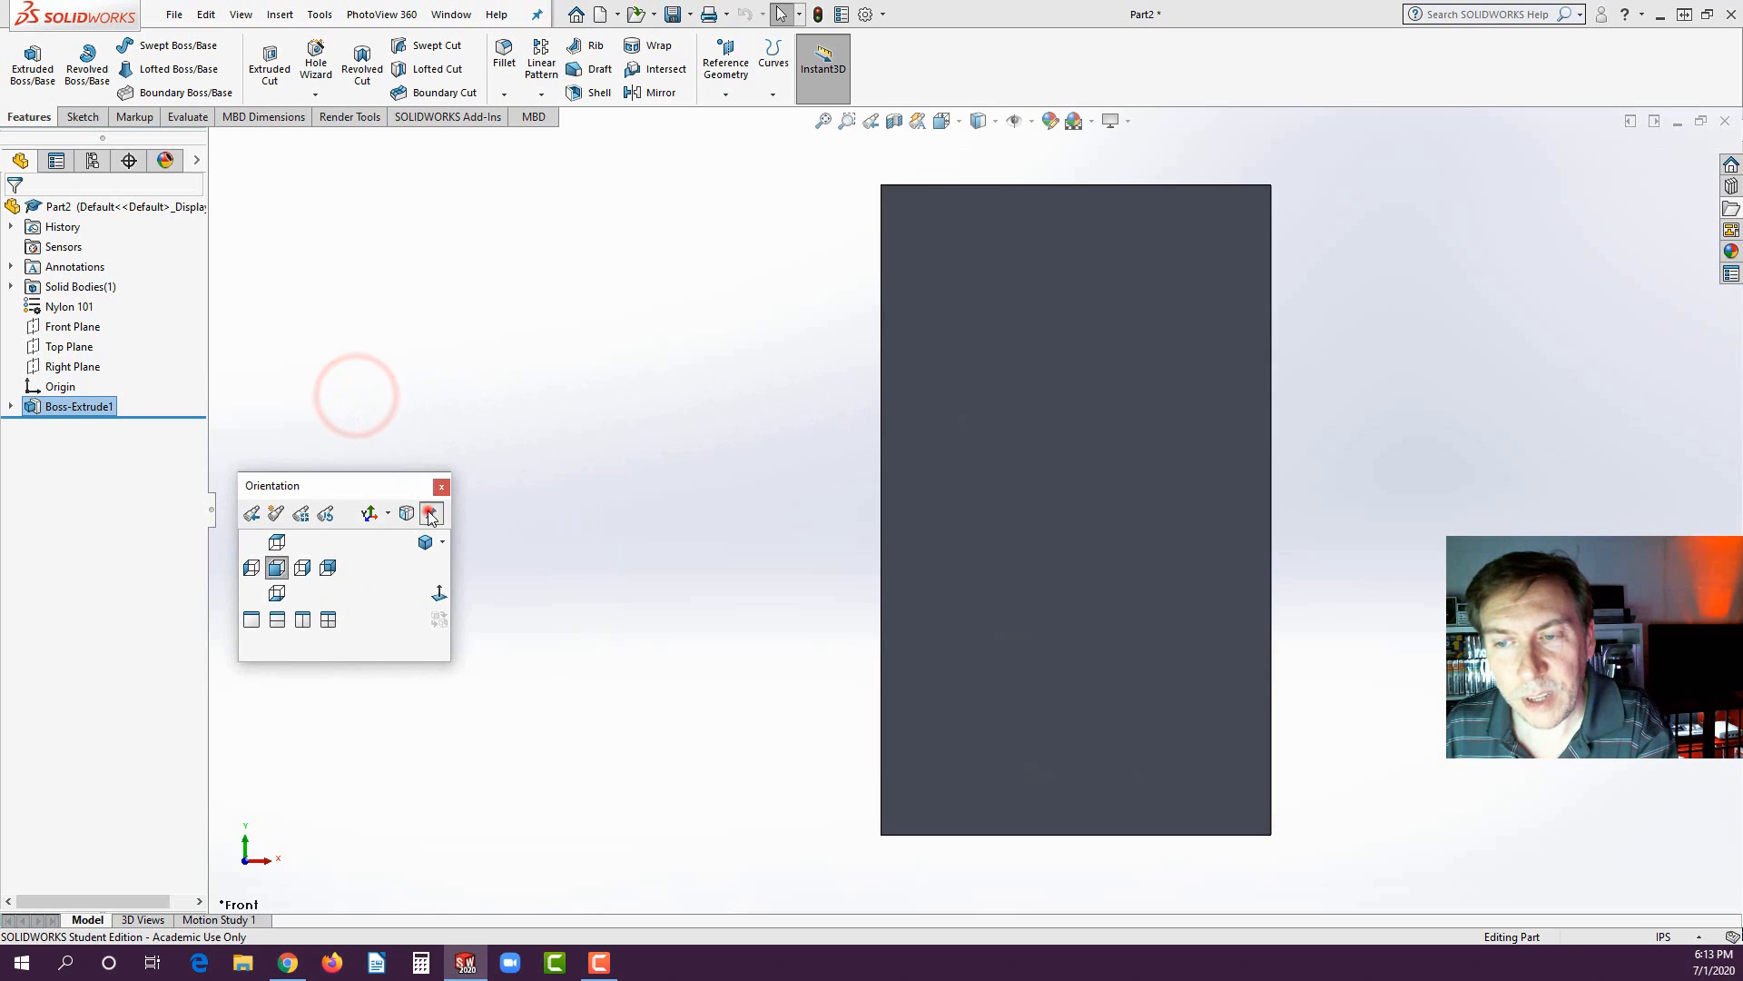
pyautogui.click(441, 487)
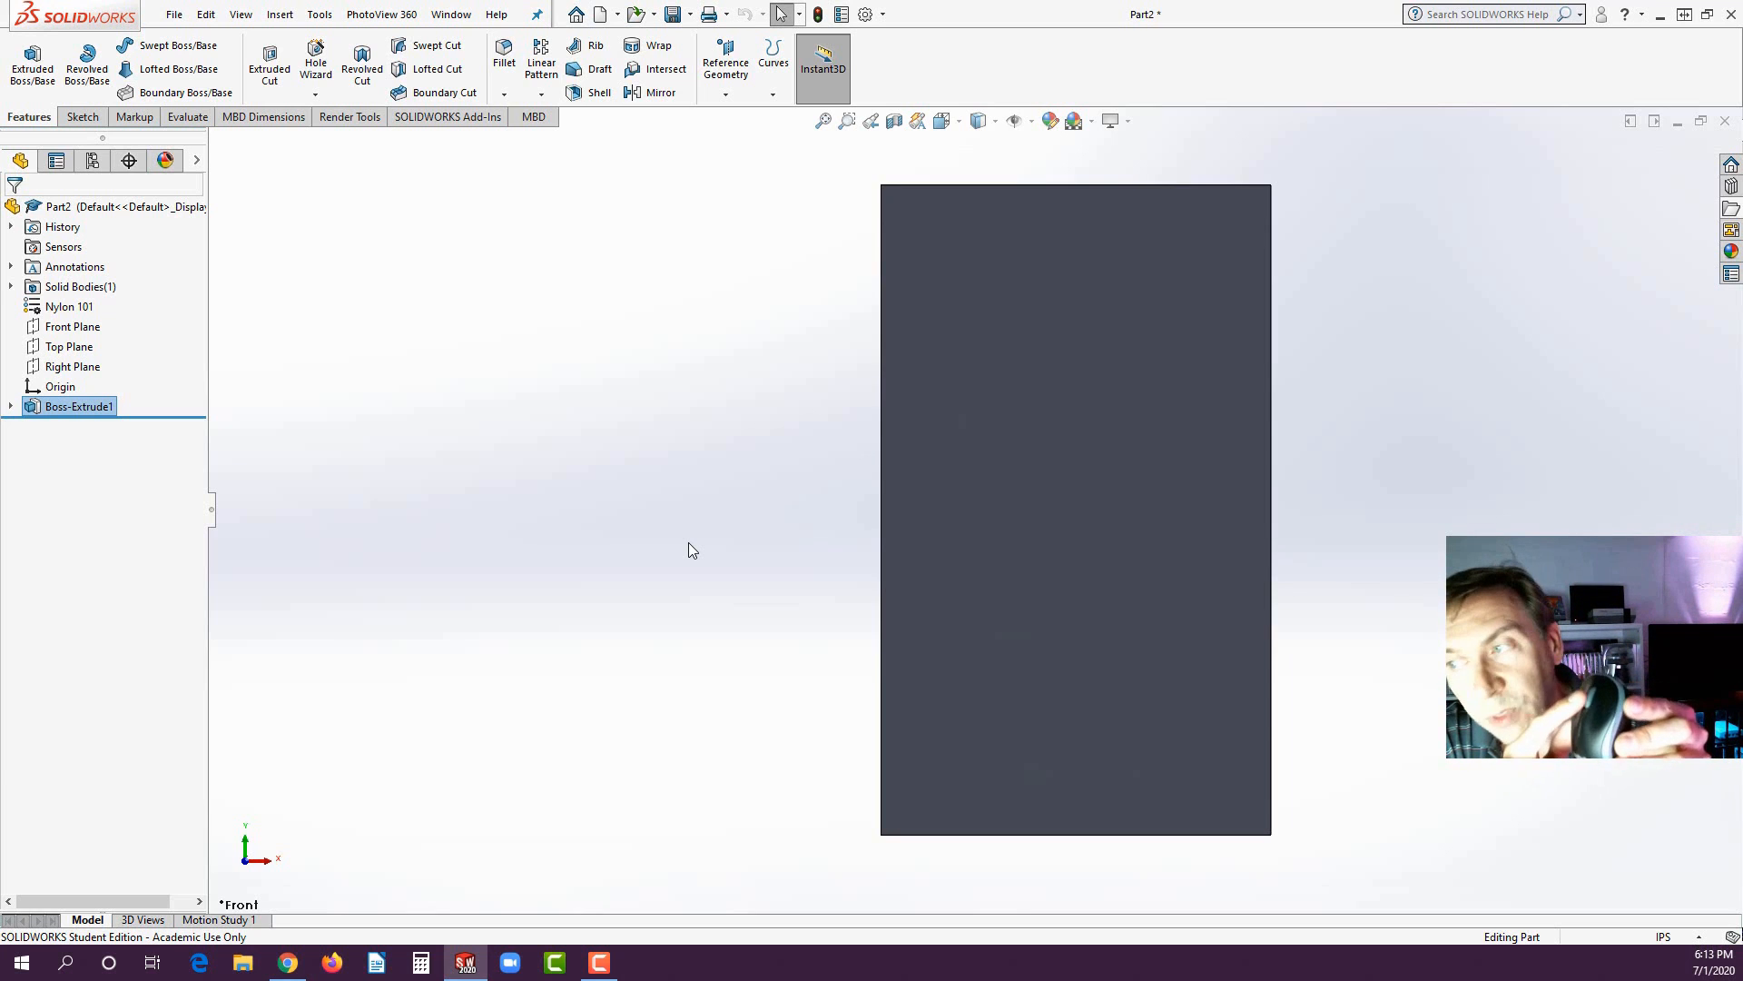
# - Zoom the front view of the block in and out repeatedly
pyautogui.scroll(3, 688, 542)
pyautogui.scroll(-3, 688, 542)
pyautogui.scroll(3, 688, 542)
pyautogui.scroll(-3, 689, 542)
pyautogui.scroll(3, 688, 542)
pyautogui.scroll(1, 689, 542)
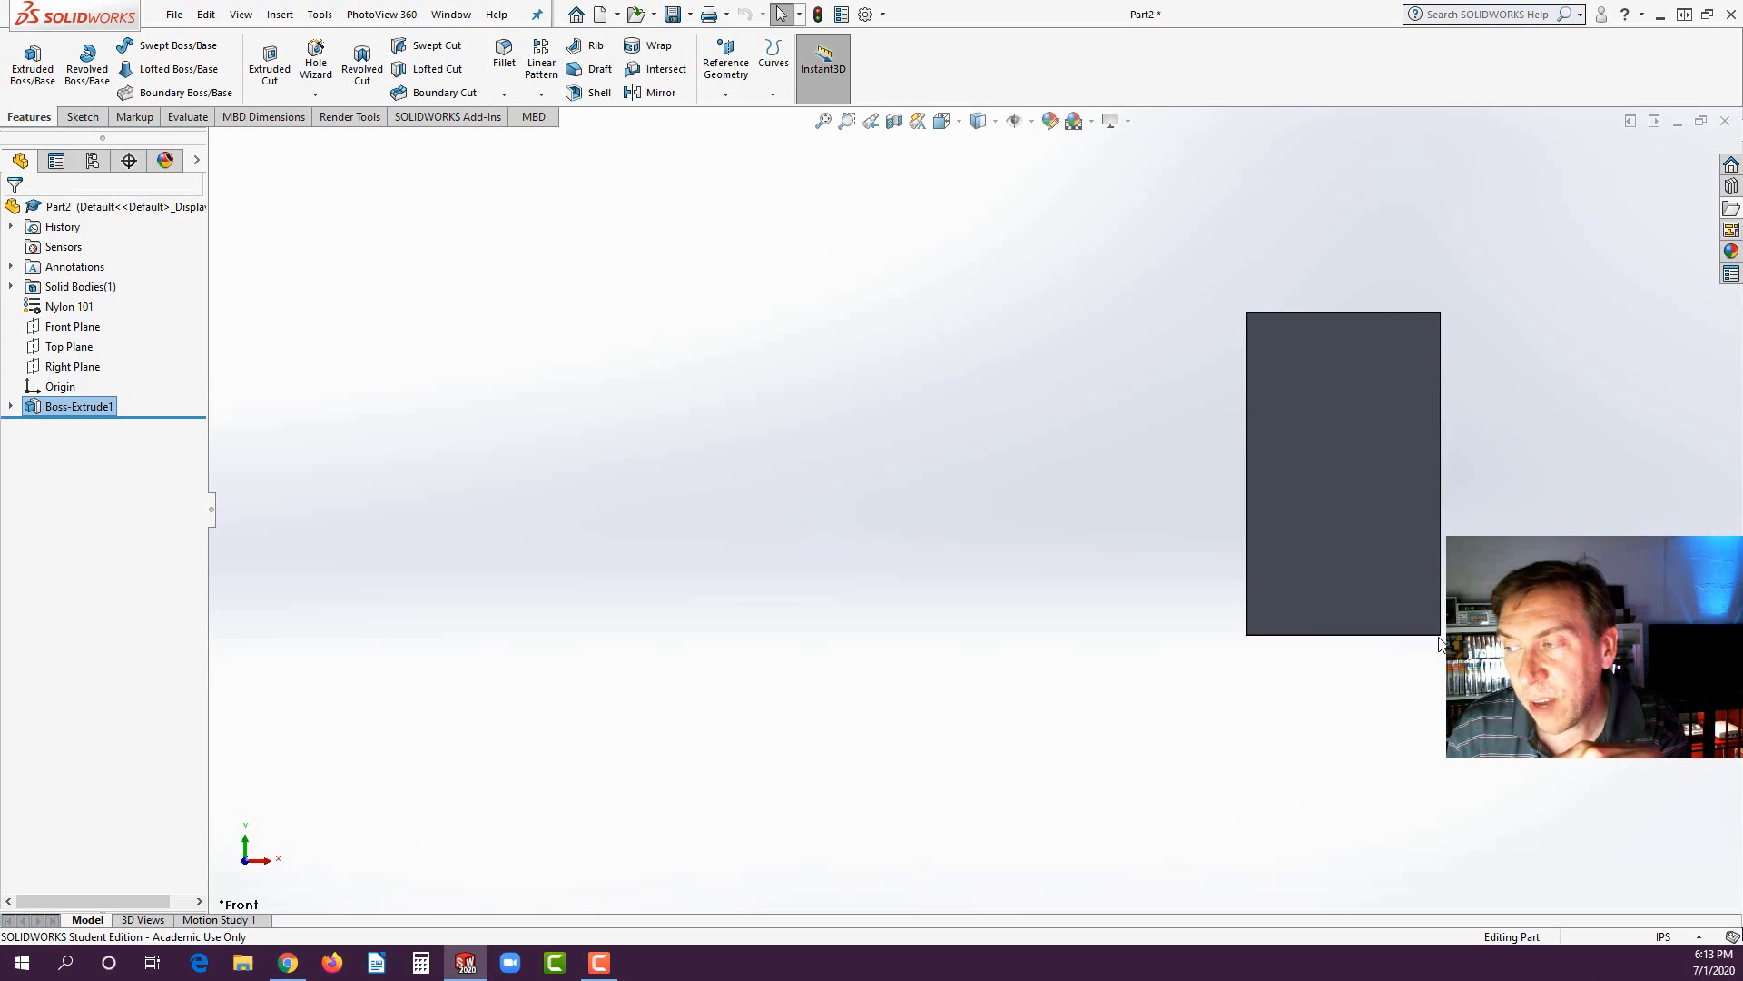
pyautogui.press('z')
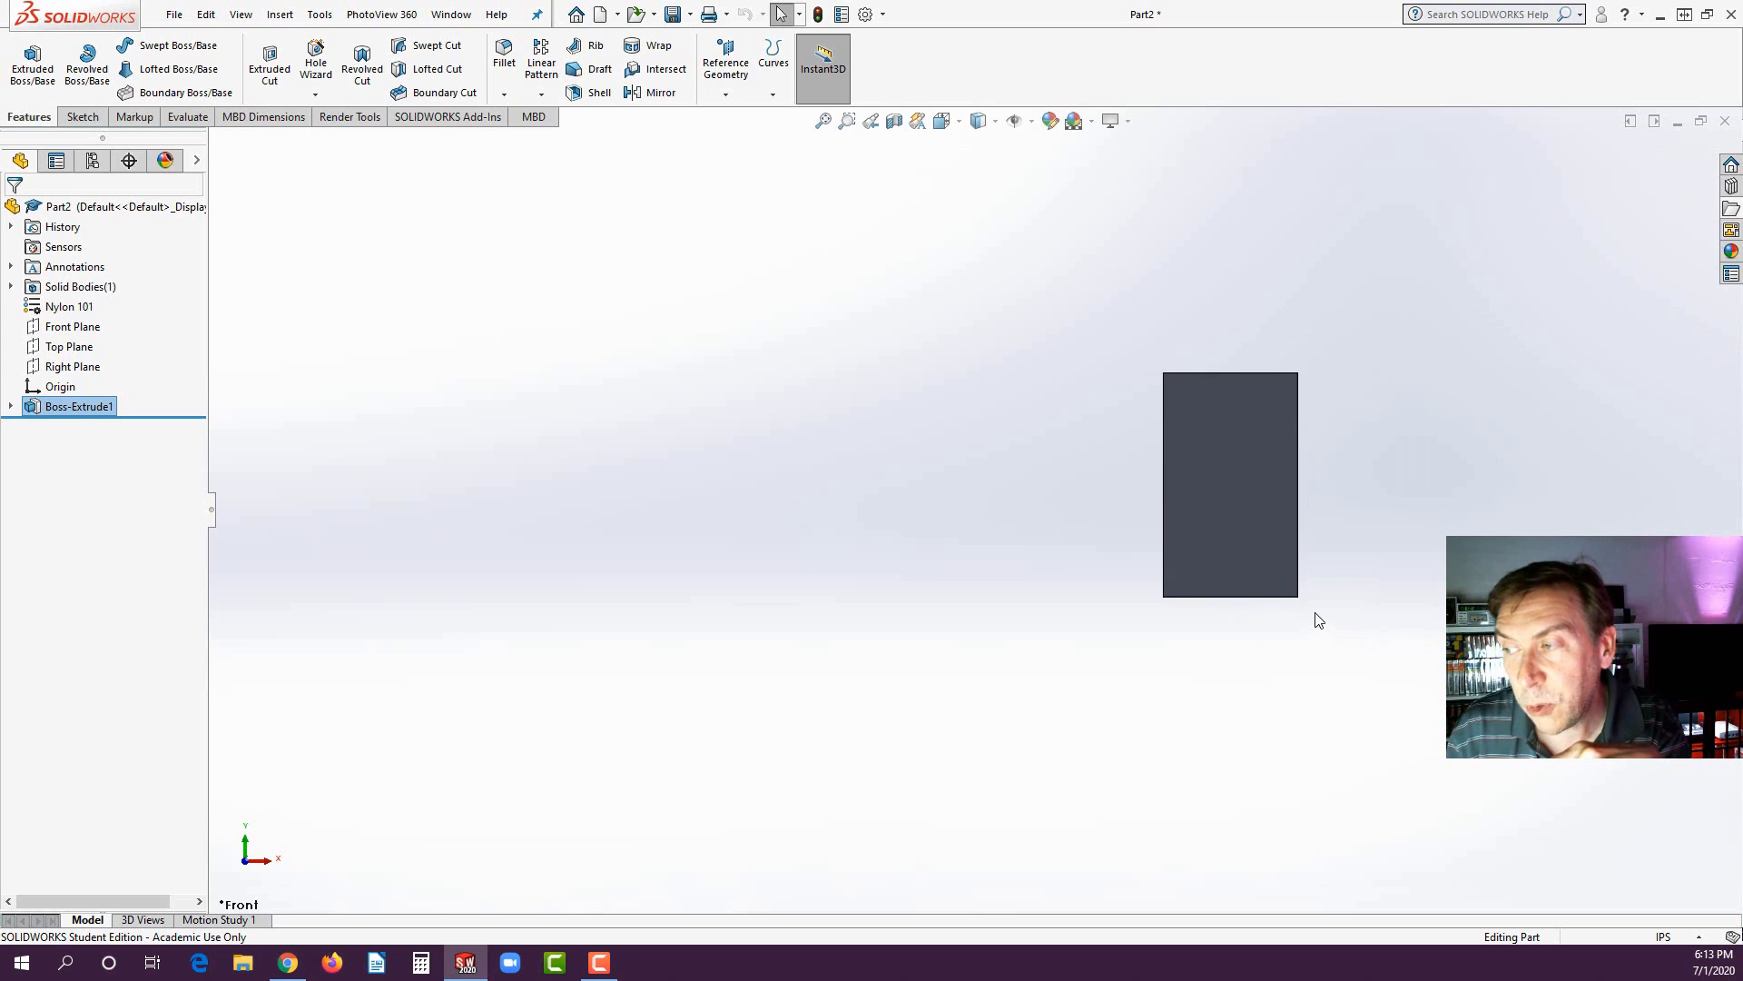
# - Zoom in on the block's lower right corner and back out several times, and fit the block in the view
pyautogui.scroll(-10, 1319, 621)
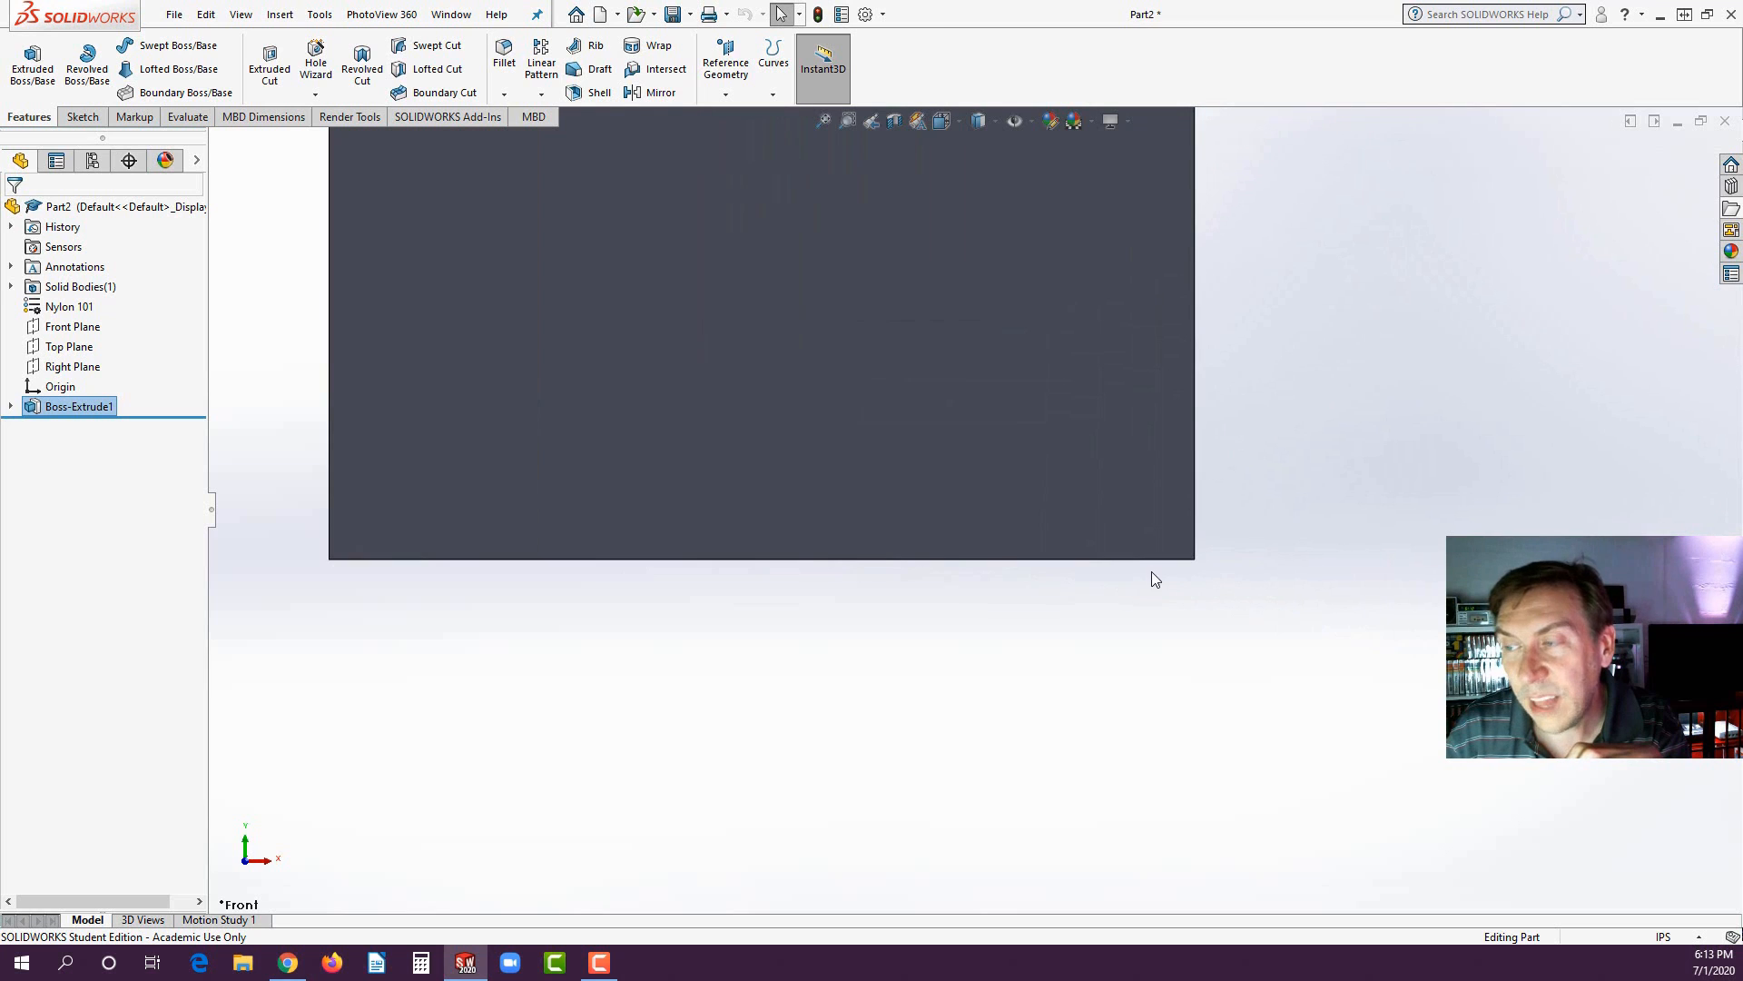
pyautogui.scroll(-2, 1207, 548)
pyautogui.scroll(-1, 1181, 557)
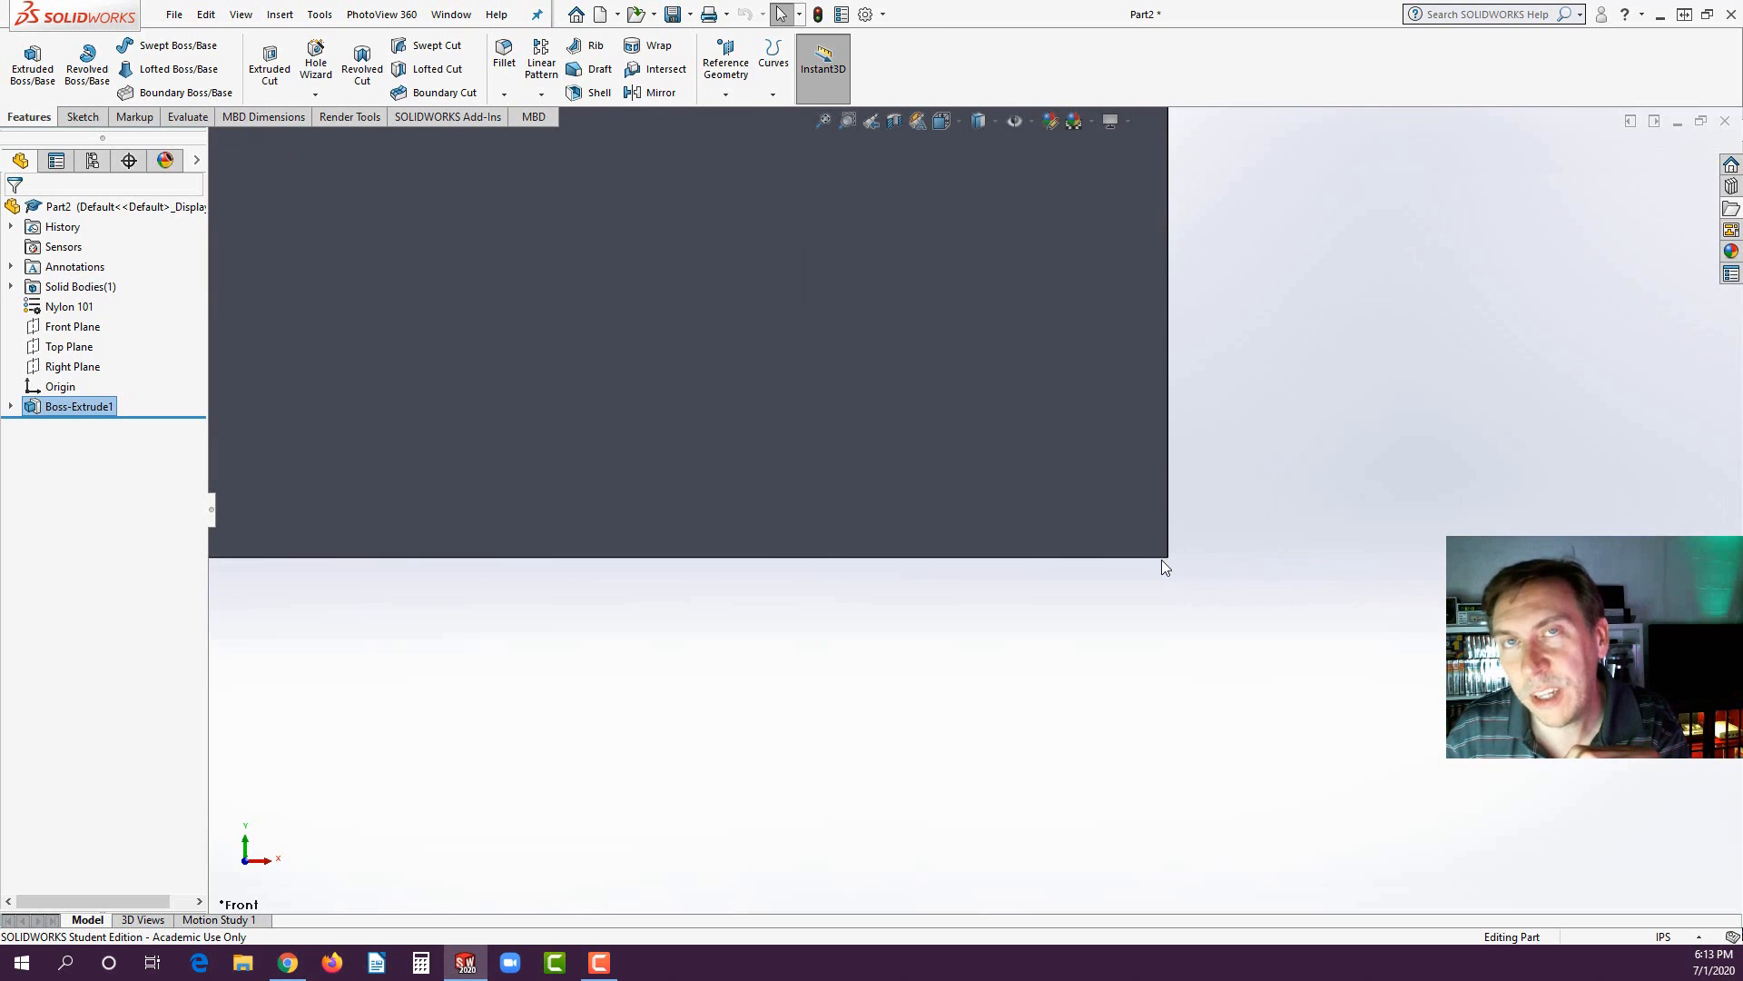
pyautogui.scroll(5, 1164, 563)
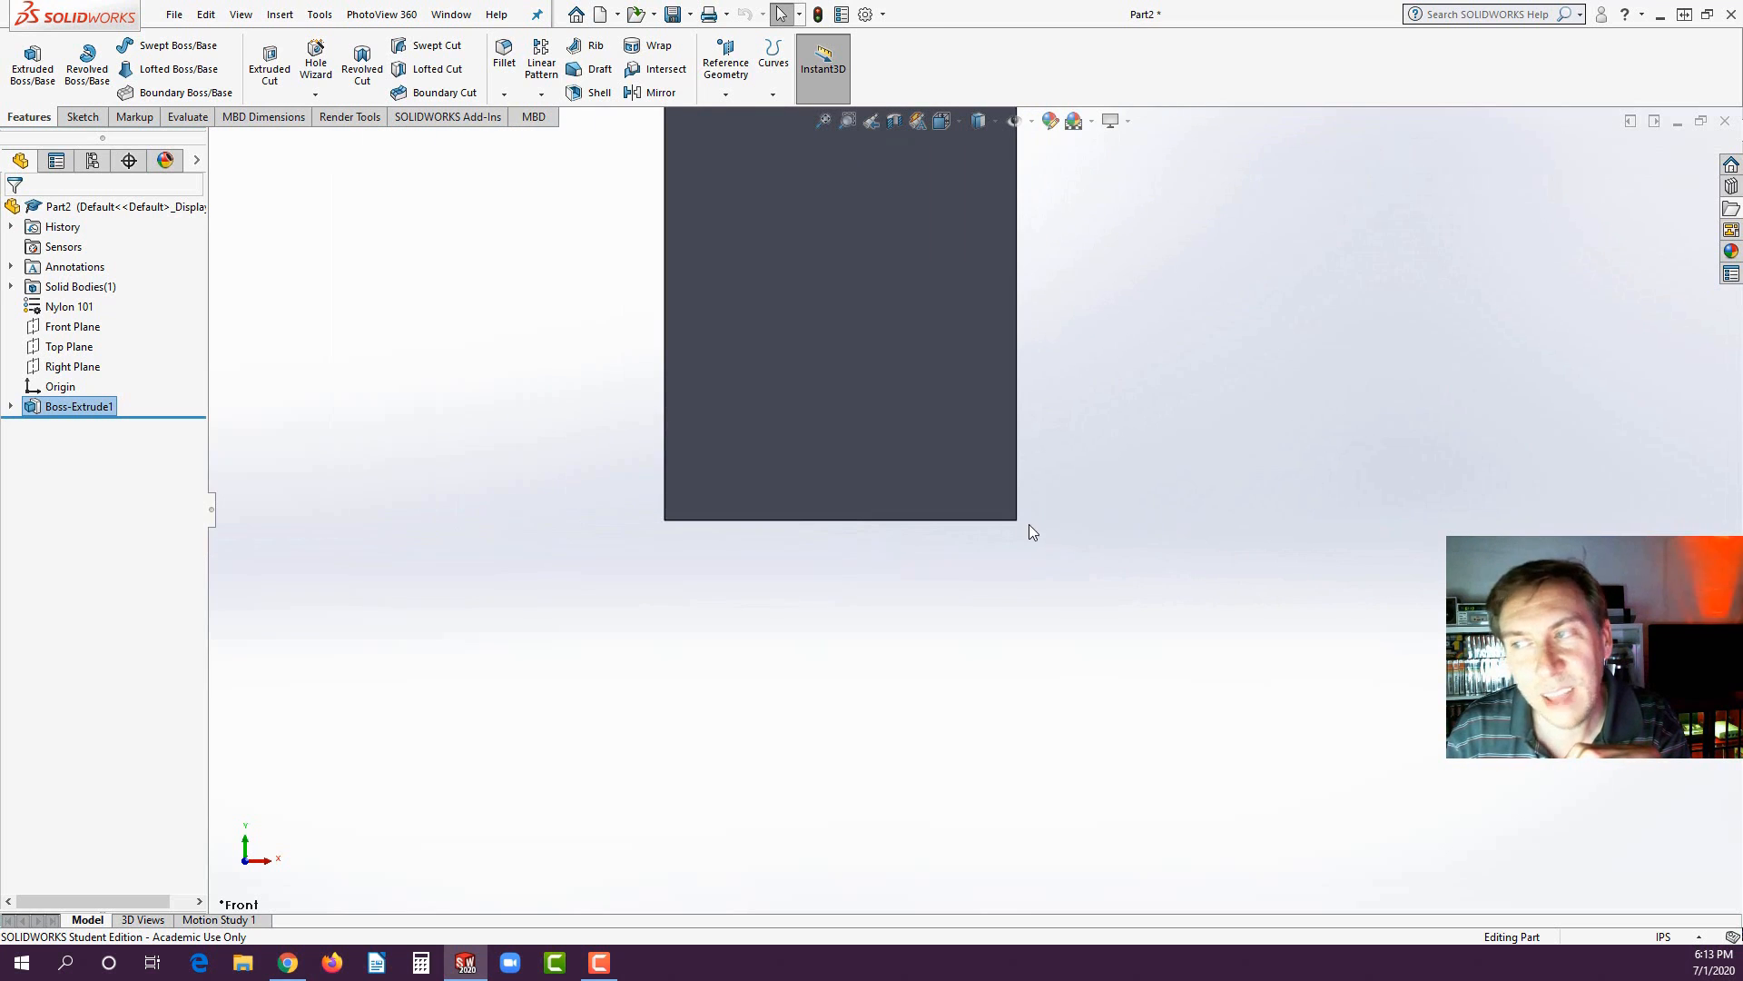
pyautogui.scroll(3, 999, 513)
pyautogui.scroll(-2, 986, 454)
pyautogui.scroll(2, 963, 373)
pyautogui.scroll(-2, 935, 318)
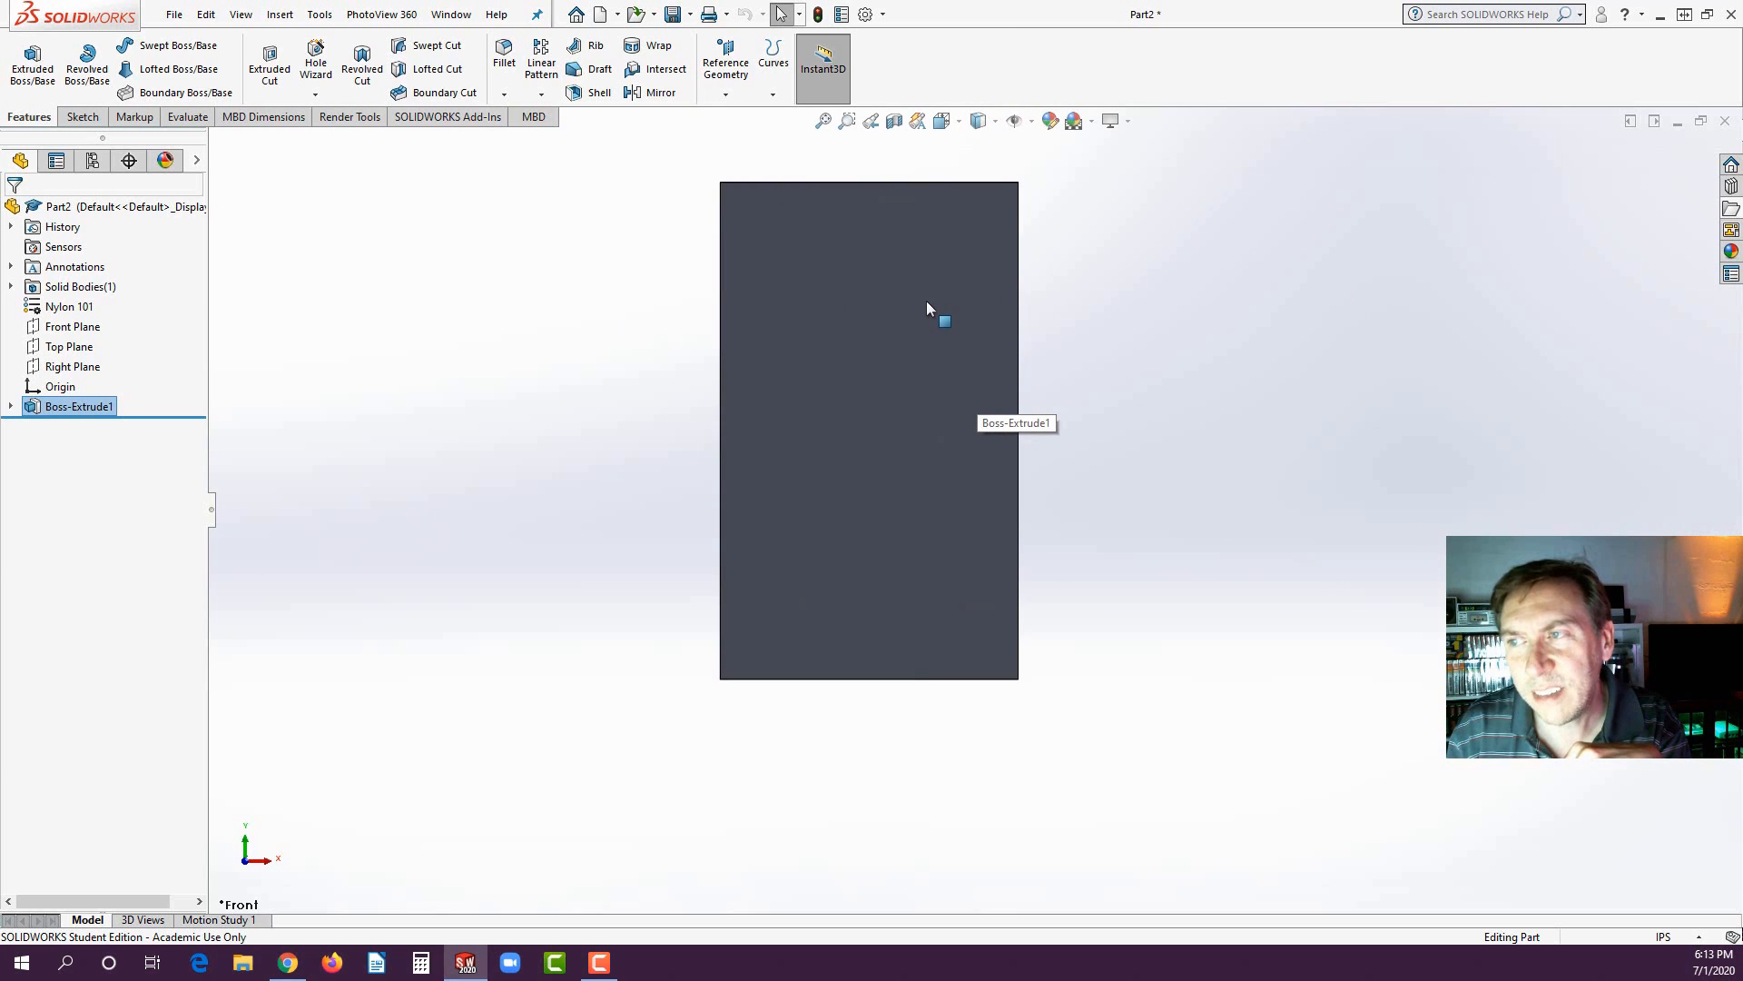
pyautogui.scroll(-1, 926, 309)
pyautogui.scroll(-4, 1026, 762)
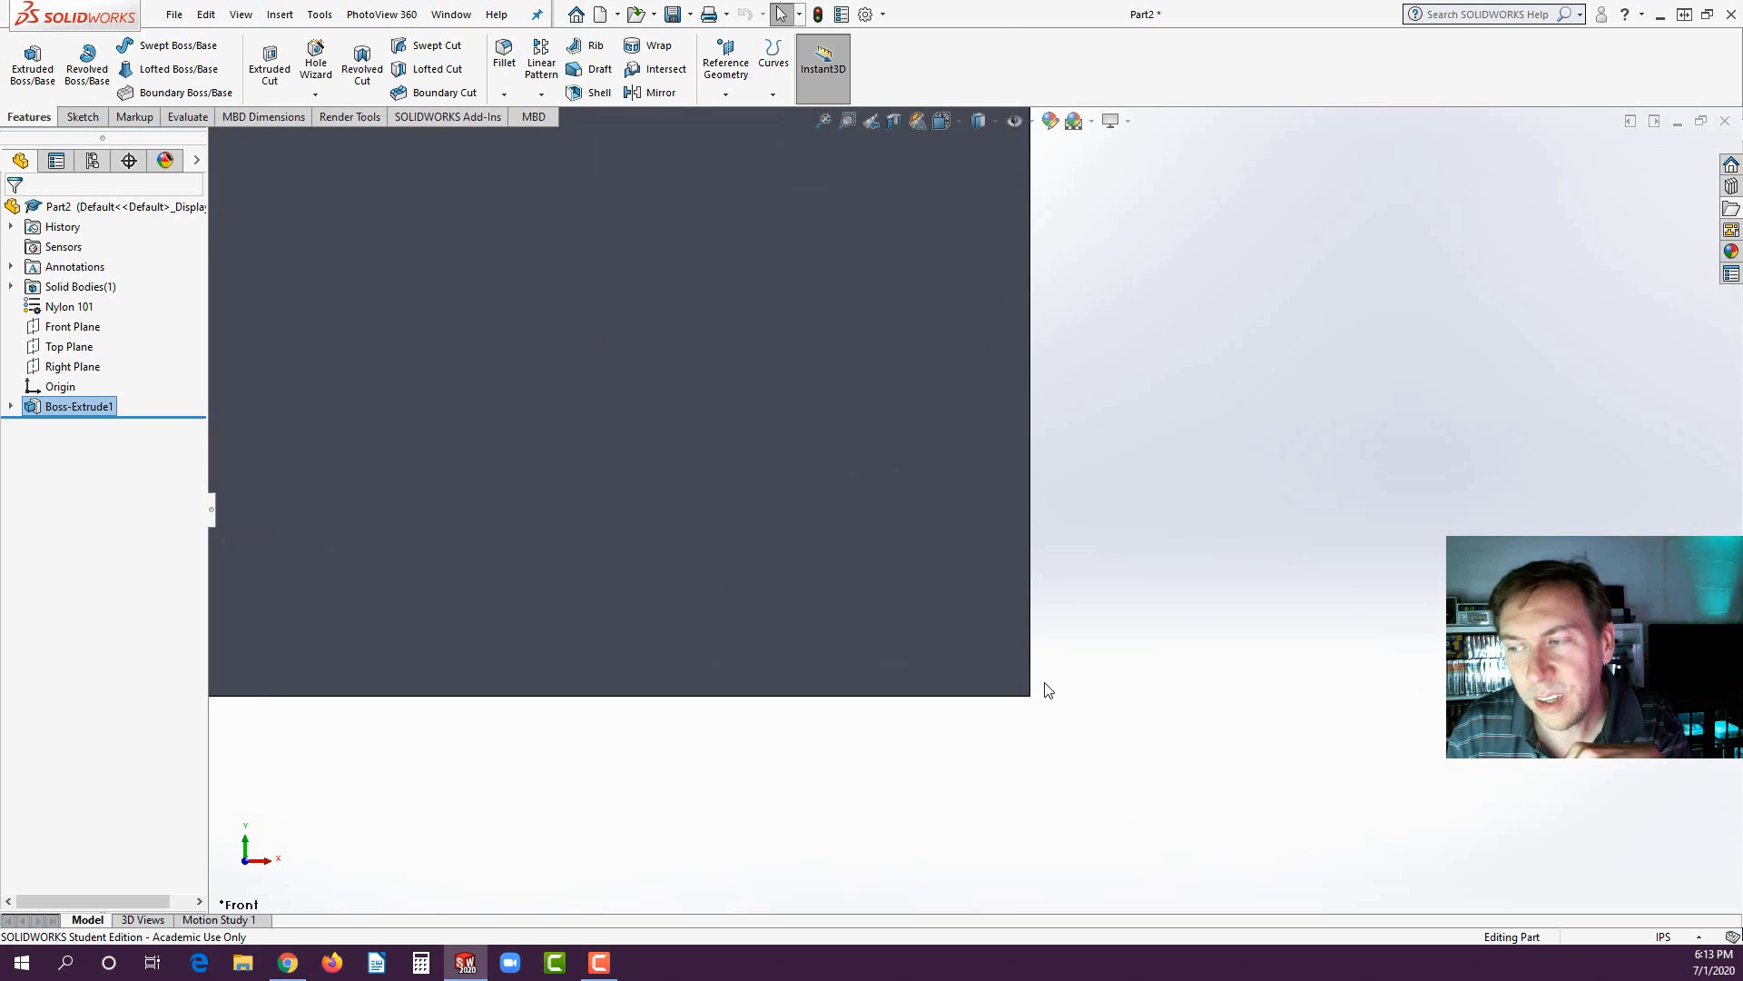
pyautogui.scroll(4, 1017, 636)
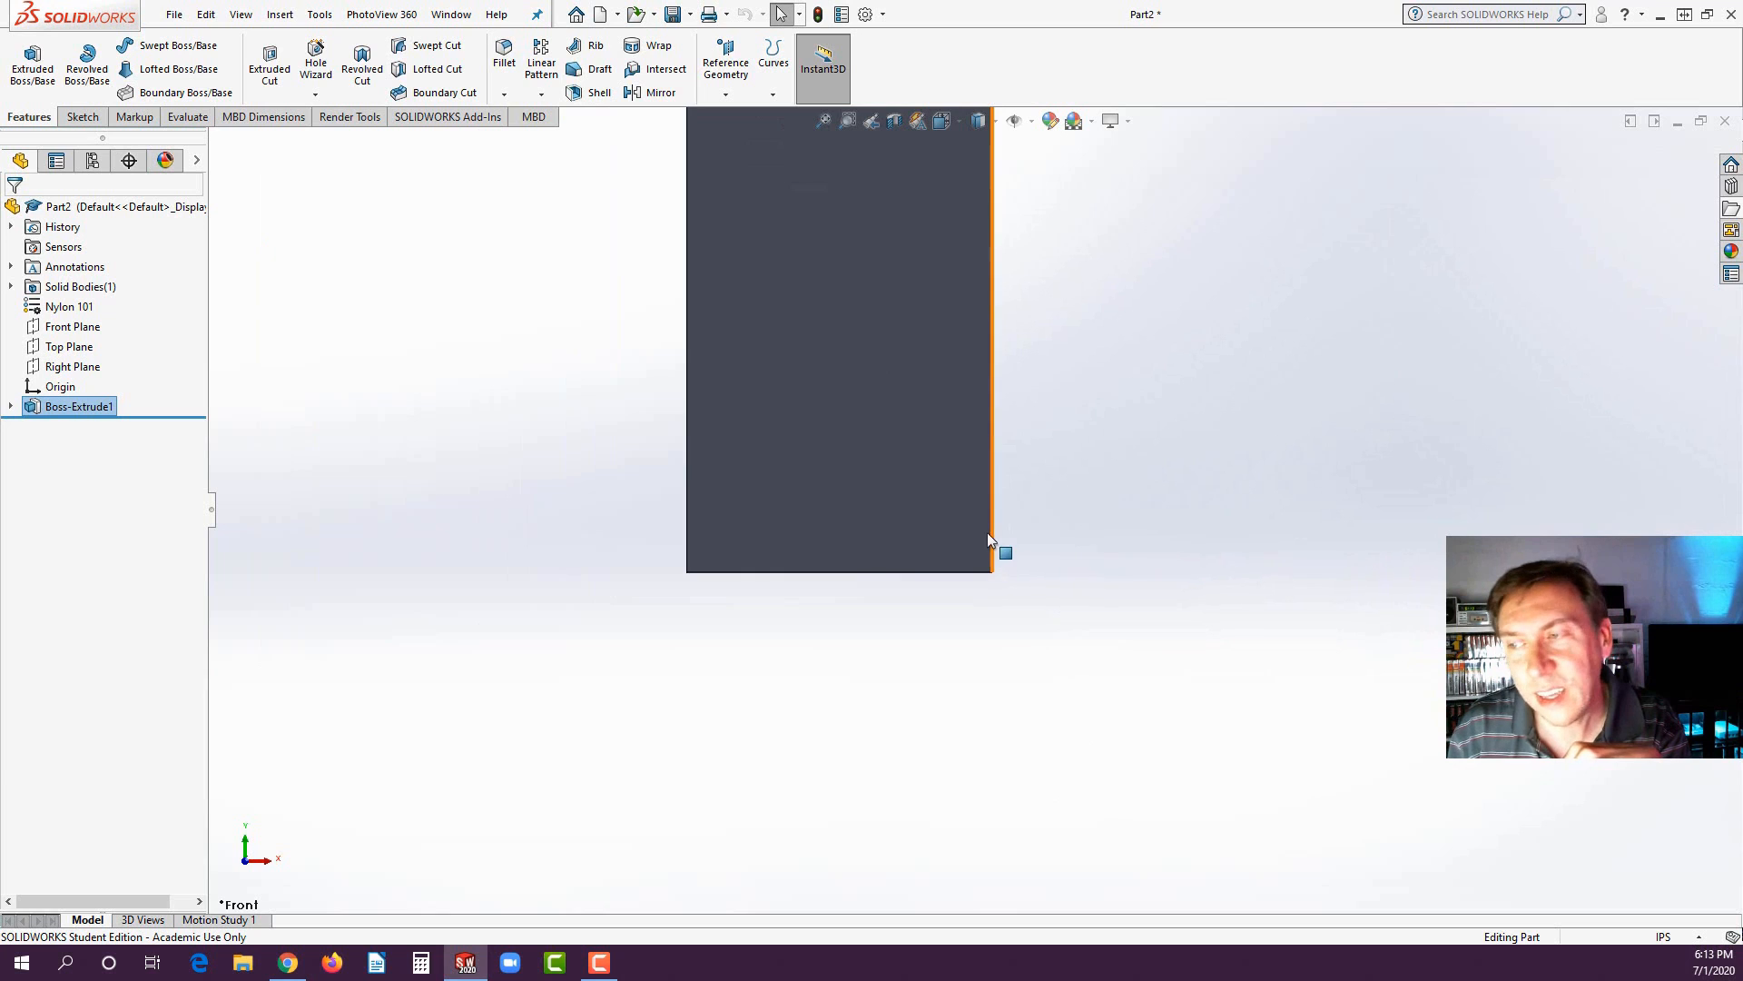
pyautogui.scroll(-4, 992, 544)
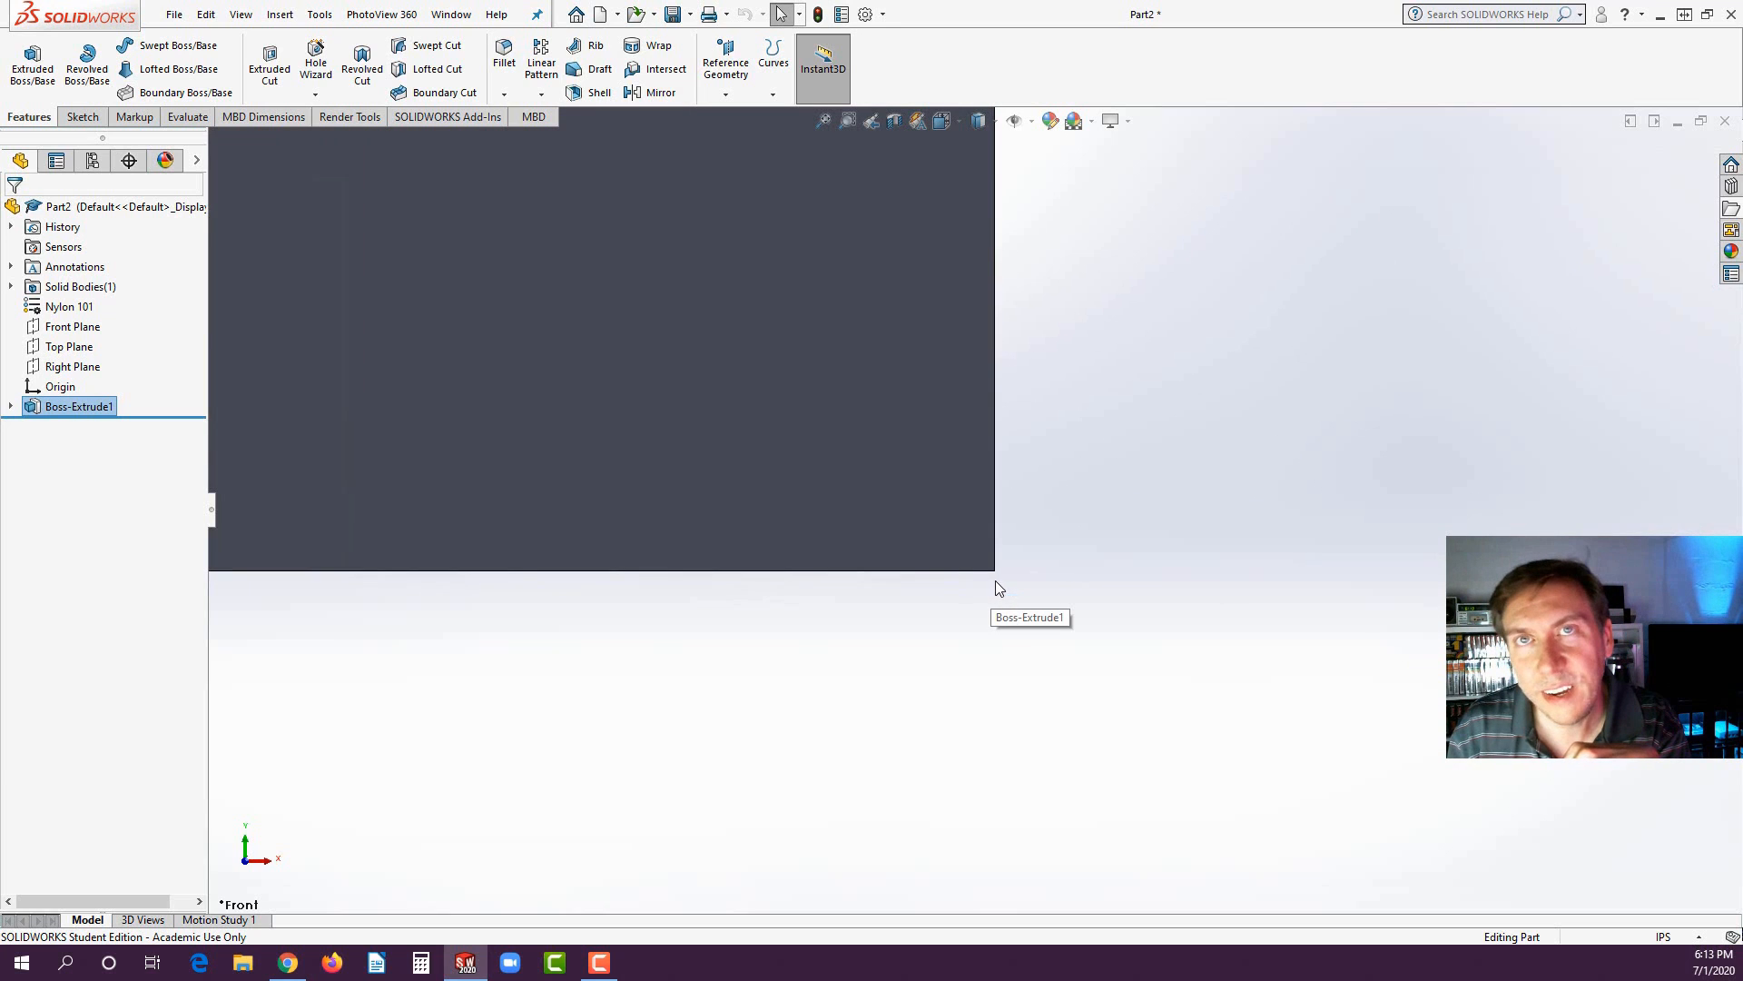
pyautogui.scroll(5, 995, 581)
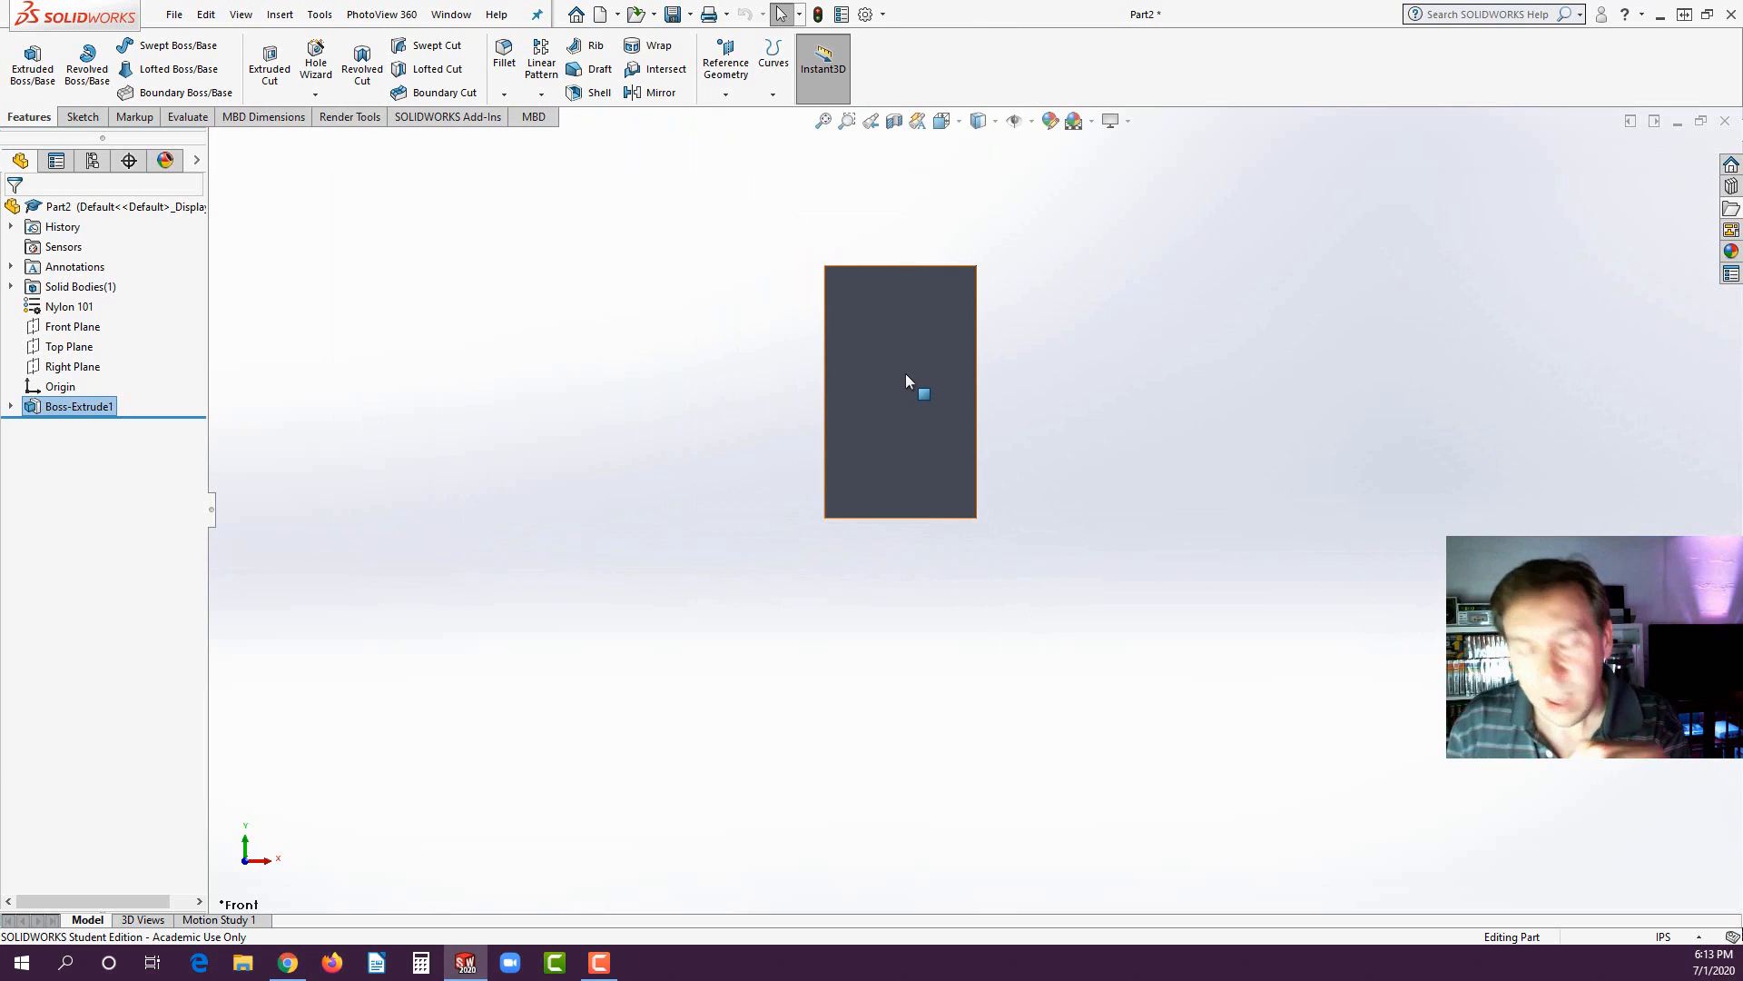
pyautogui.scroll(-3, 907, 404)
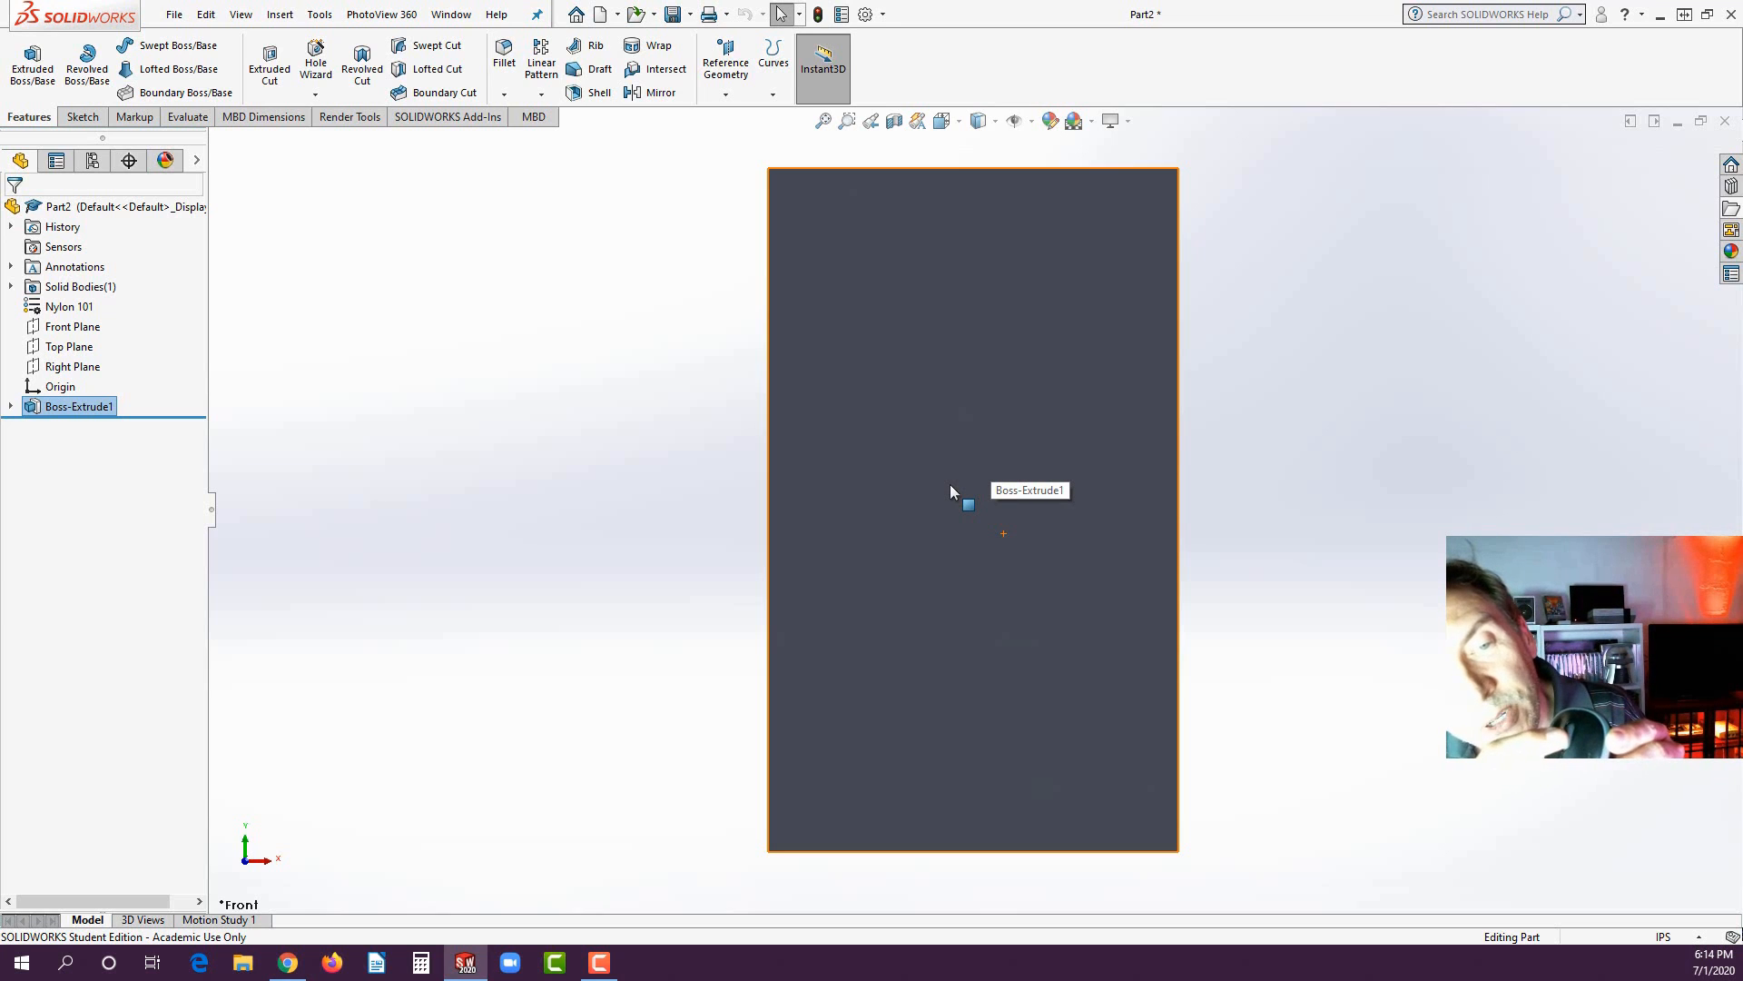
pyautogui.scroll(1, 949, 491)
pyautogui.scroll(-1, 950, 491)
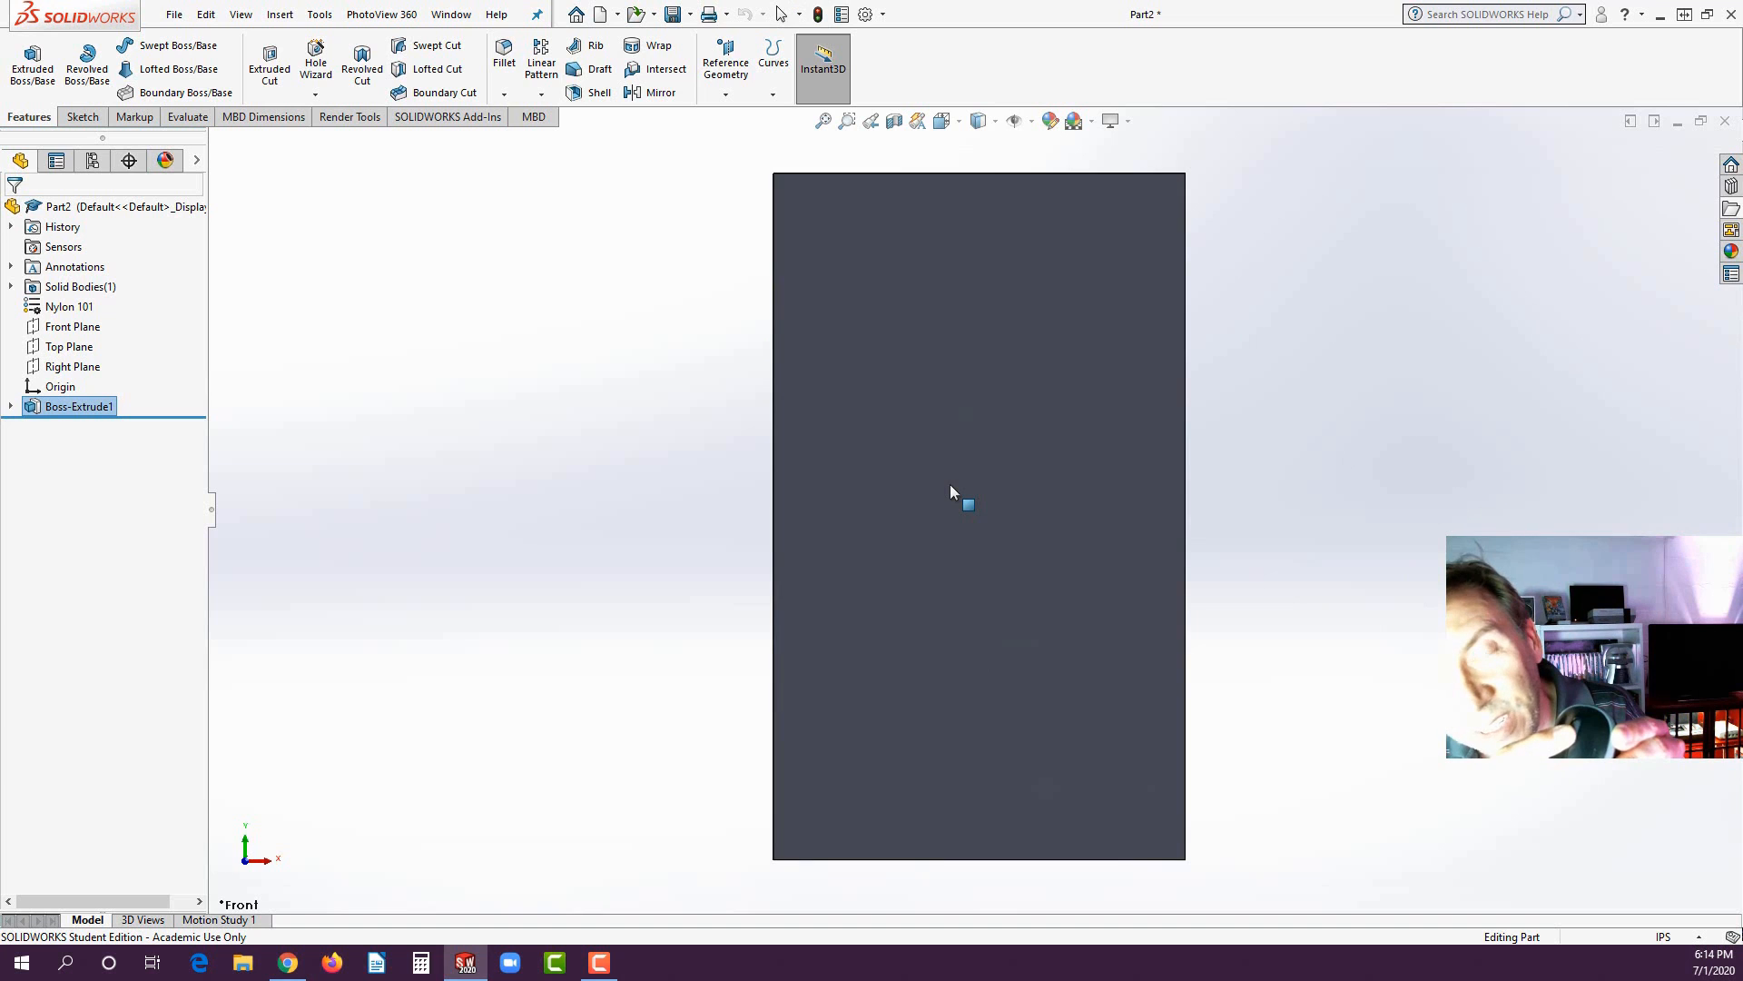
# - Rotate the block freely to an angled view showing its top and side faces, and zoom to fit
pyautogui.middleClick(950, 483)
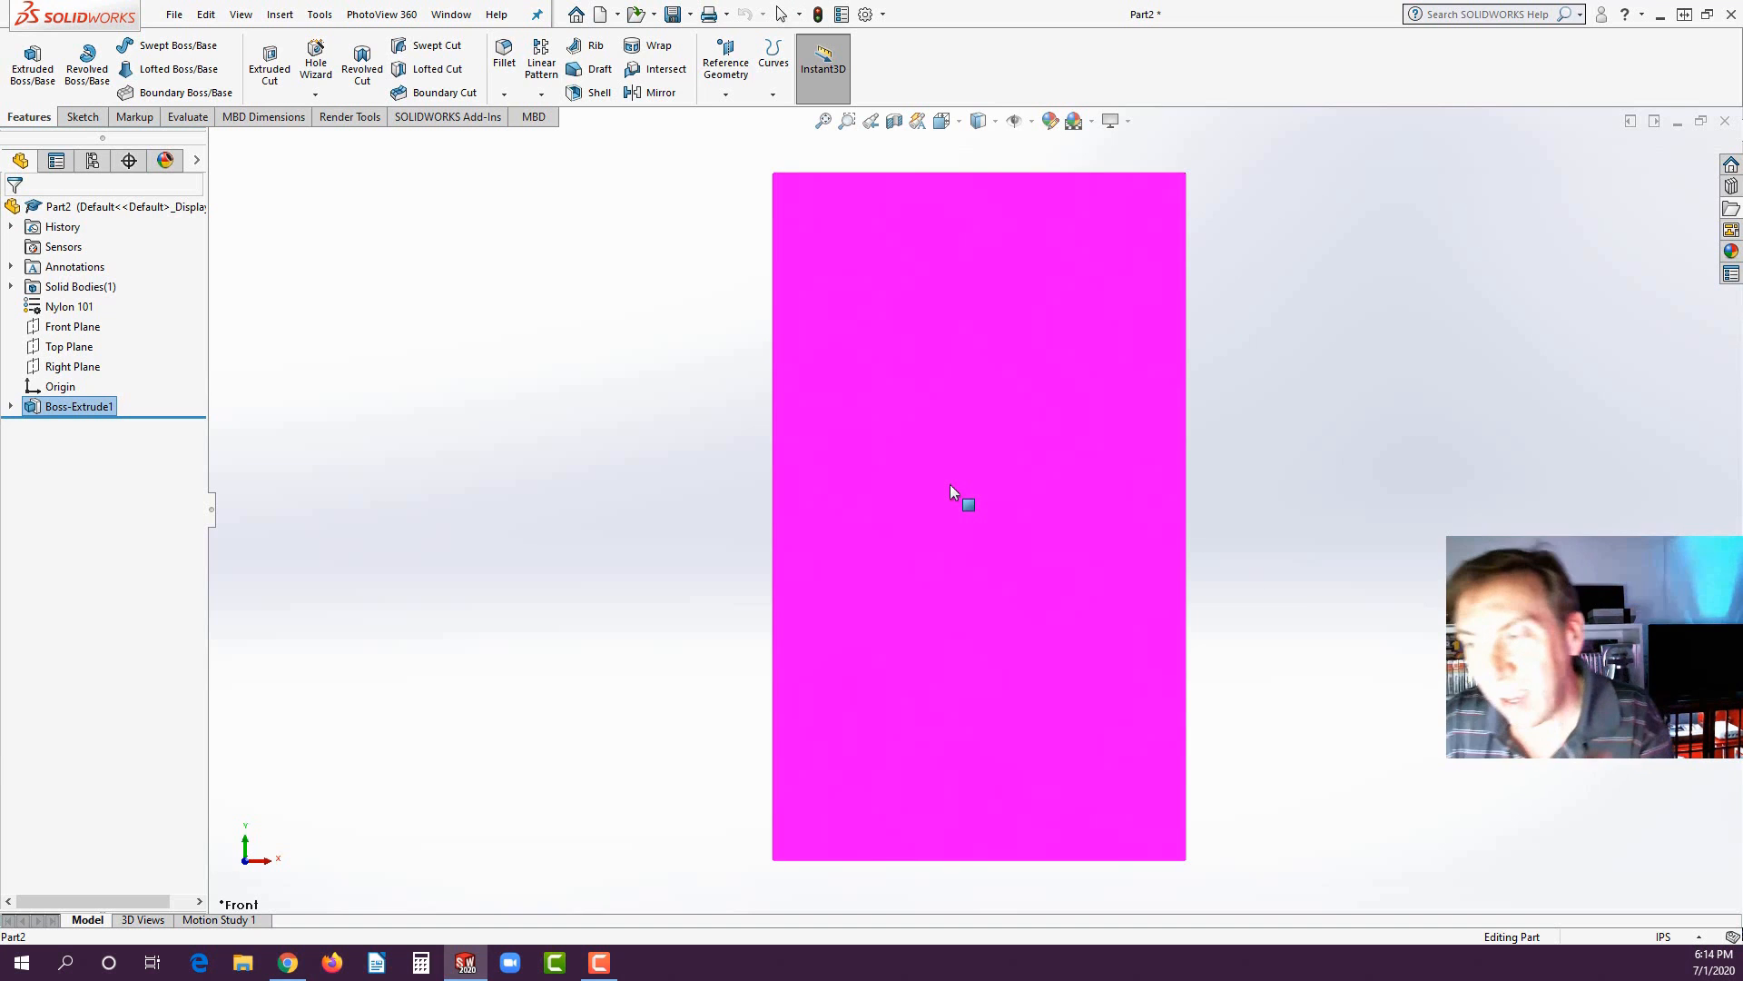
pyautogui.moveTo(884, 440); pyautogui.dragTo(990, 744, button='middle')
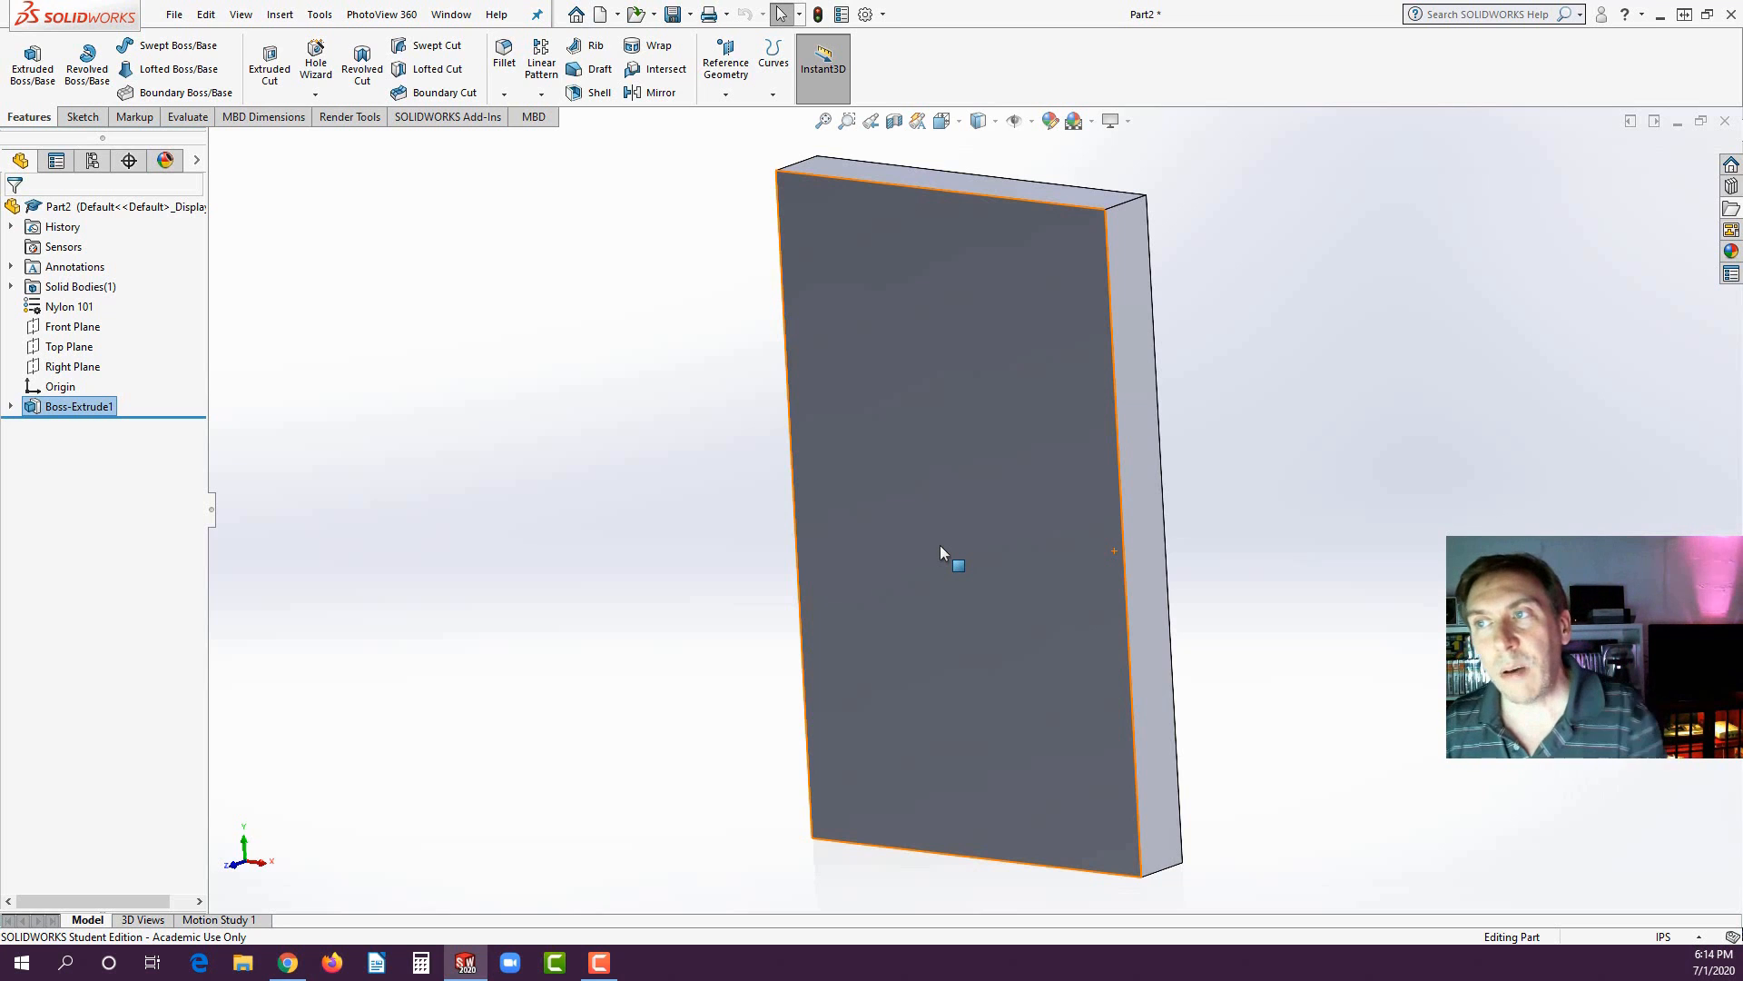
pyautogui.click(825, 123)
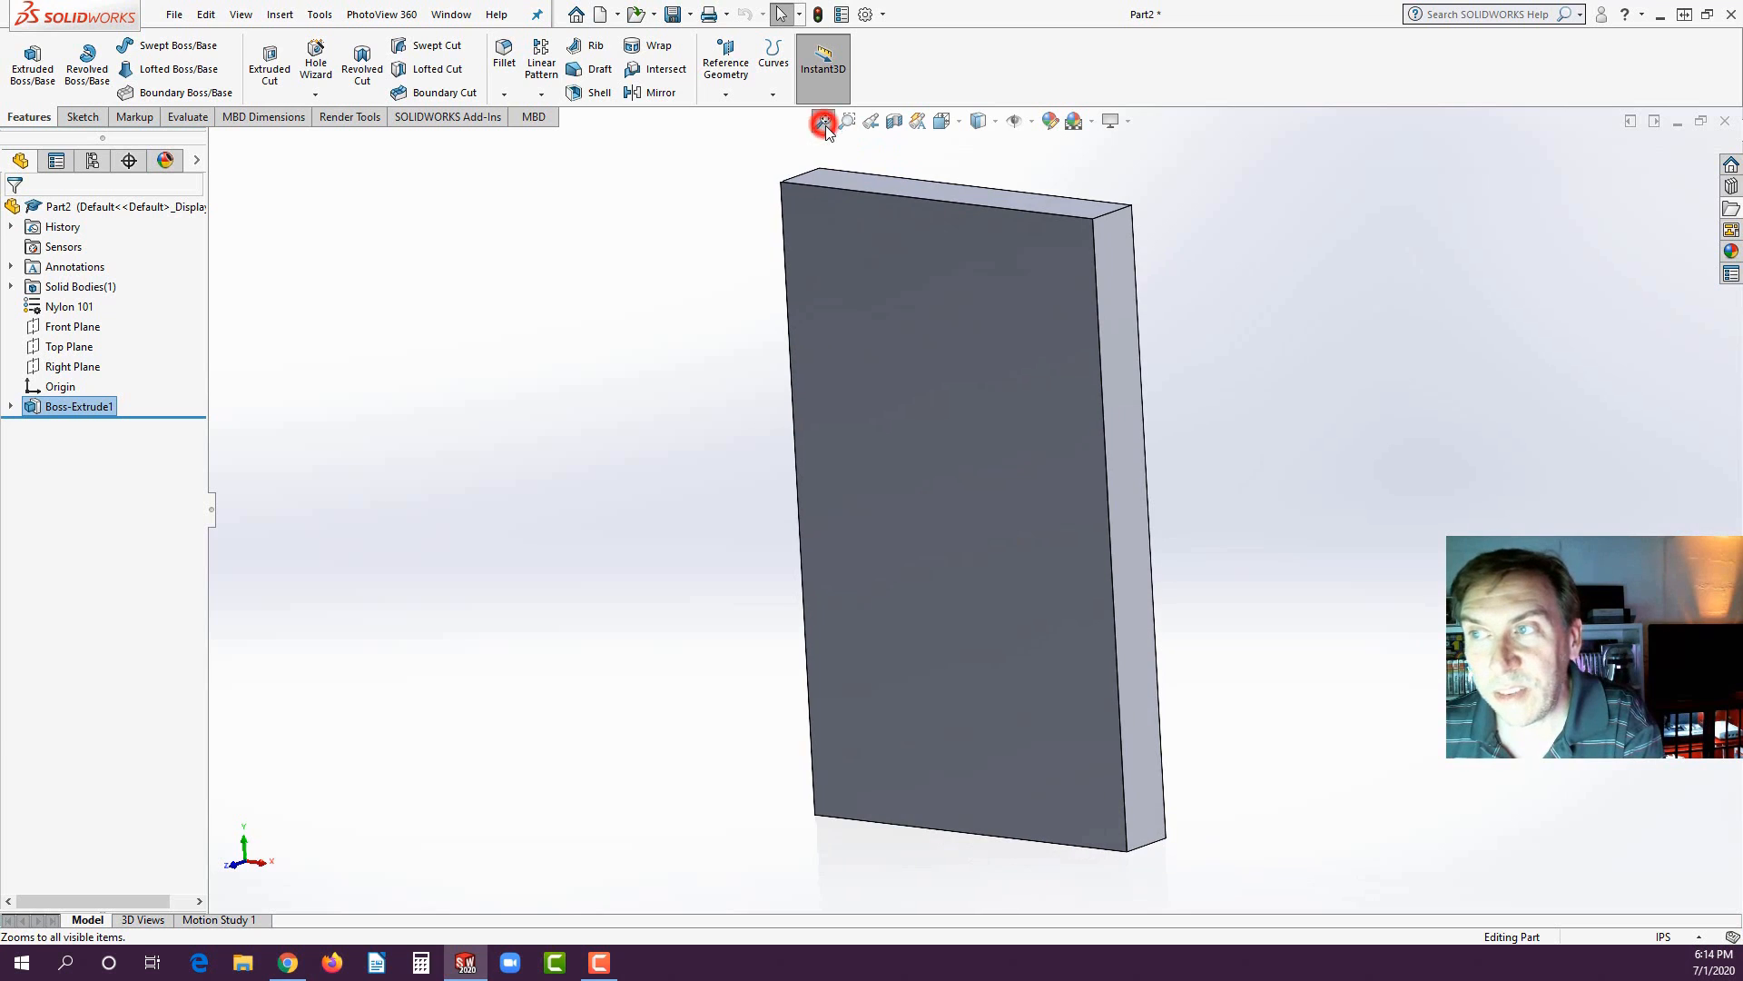
# - Zoom to an area around the block's upper left corner, and return to the previous view
pyautogui.click(847, 122)
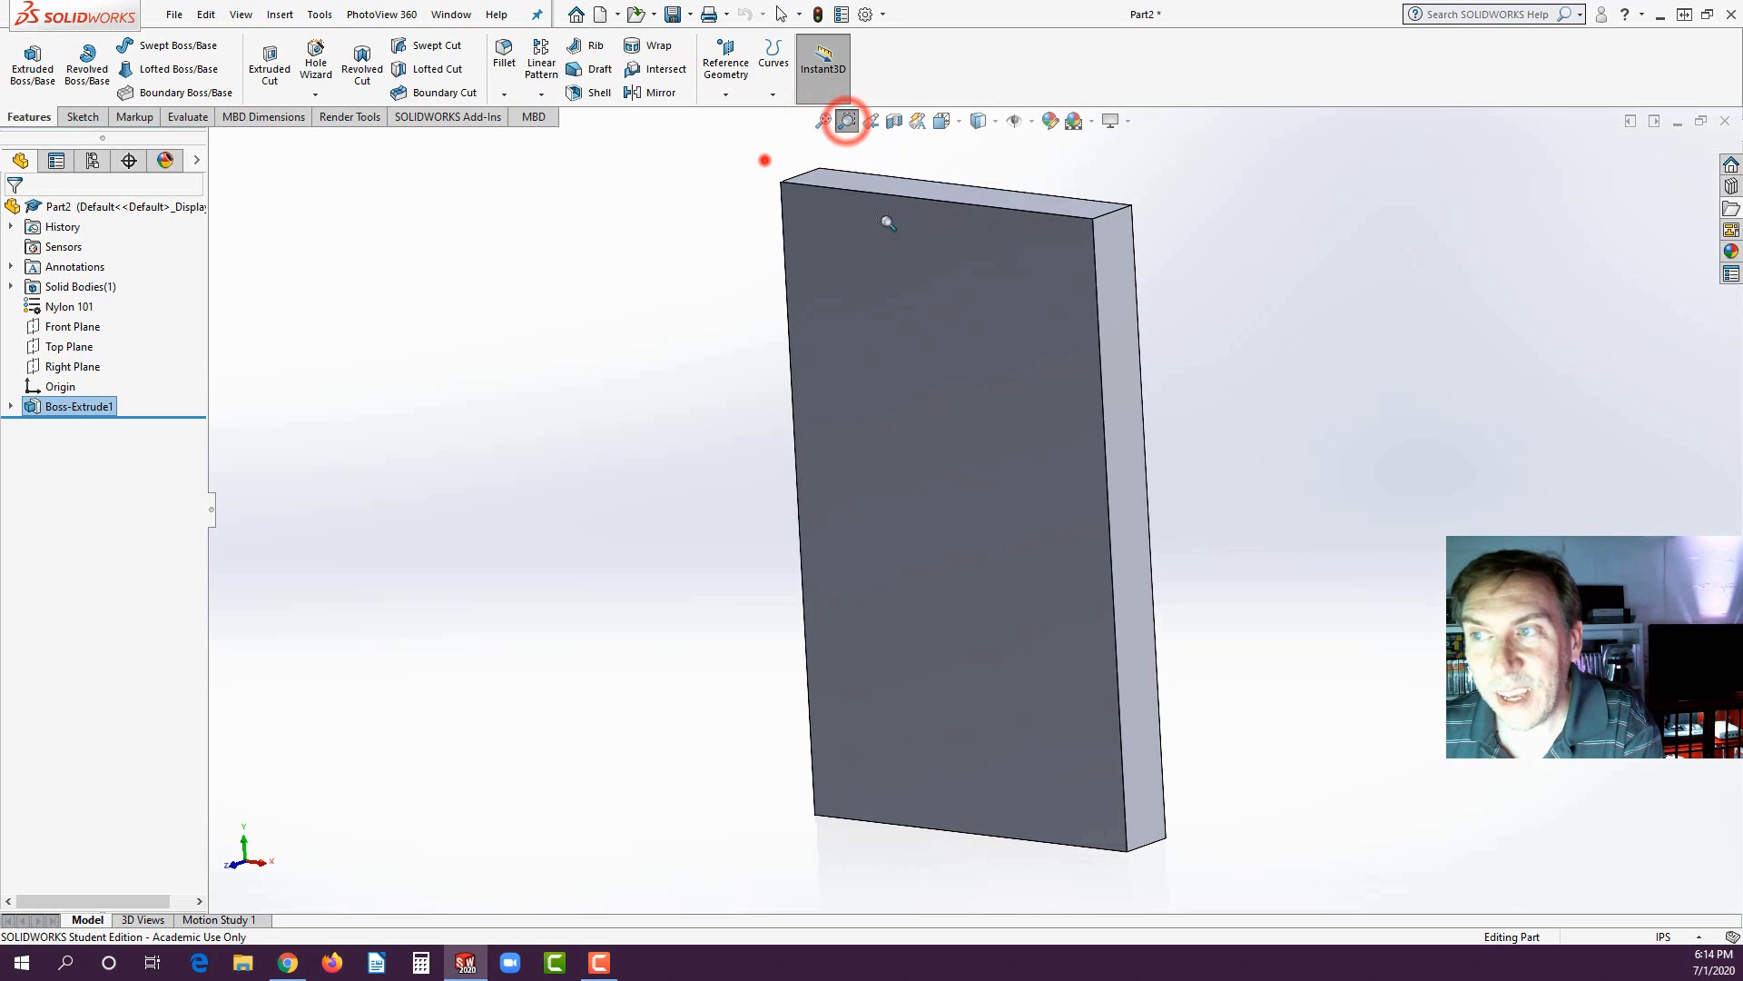
pyautogui.moveTo(761, 152); pyautogui.dragTo(989, 290)
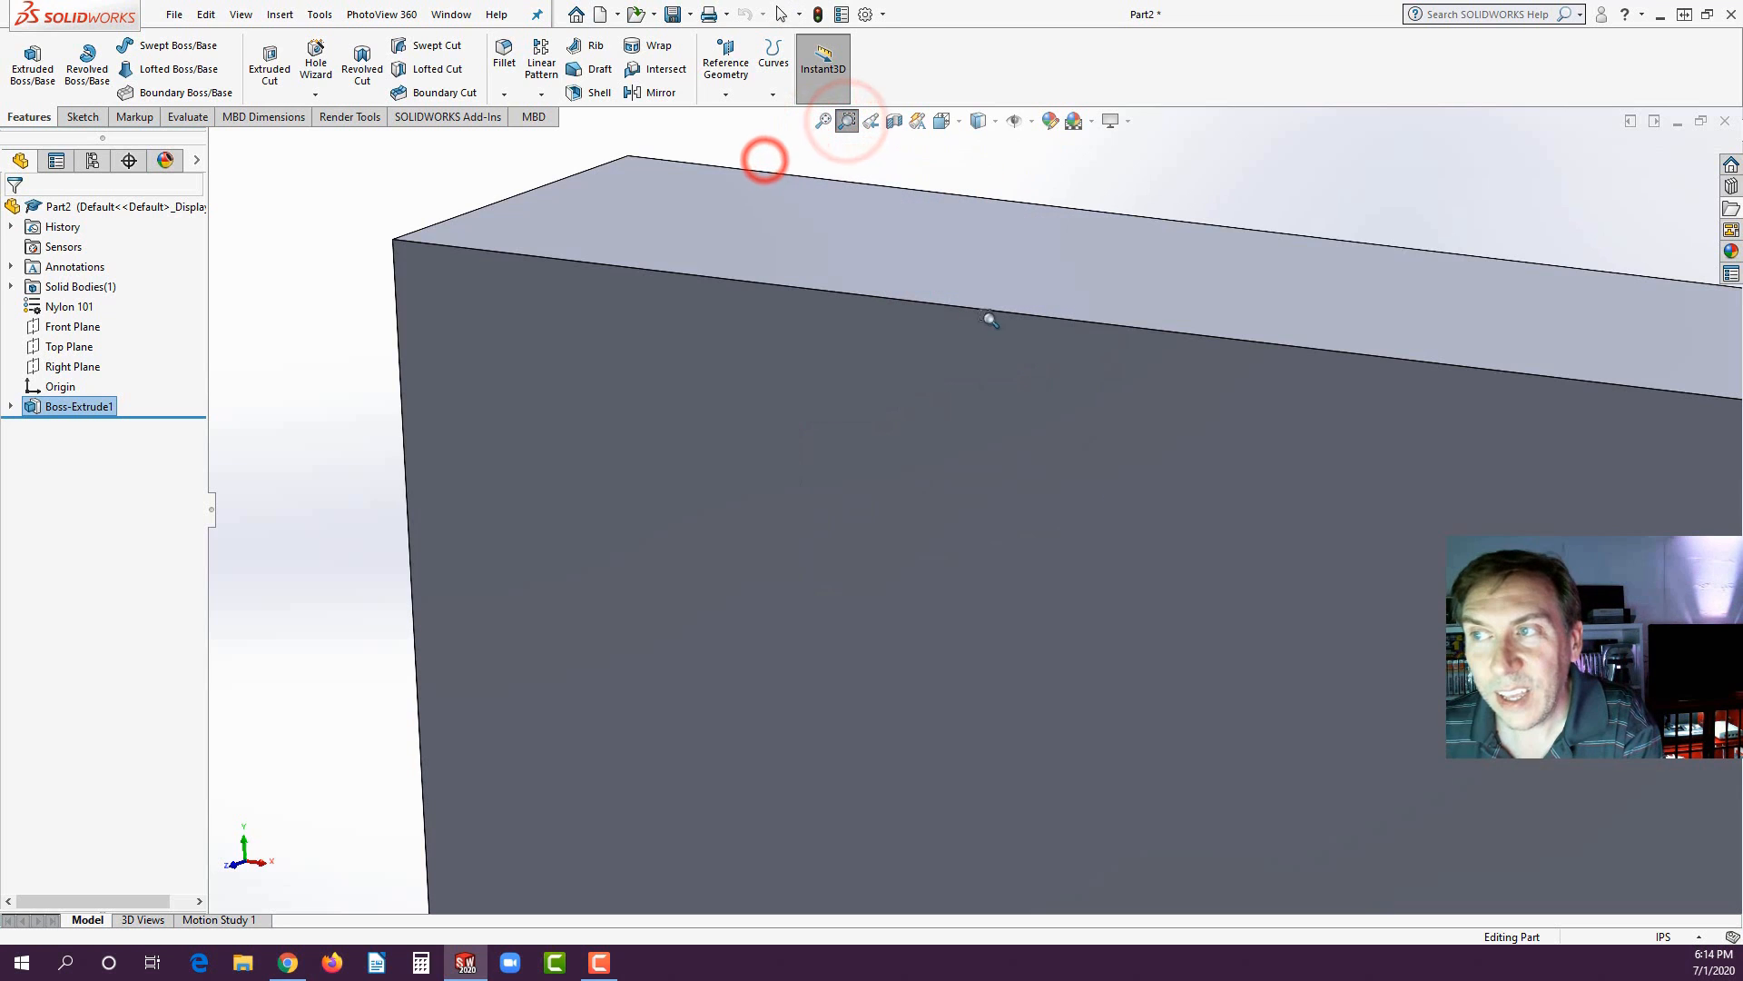
pyautogui.click(873, 123)
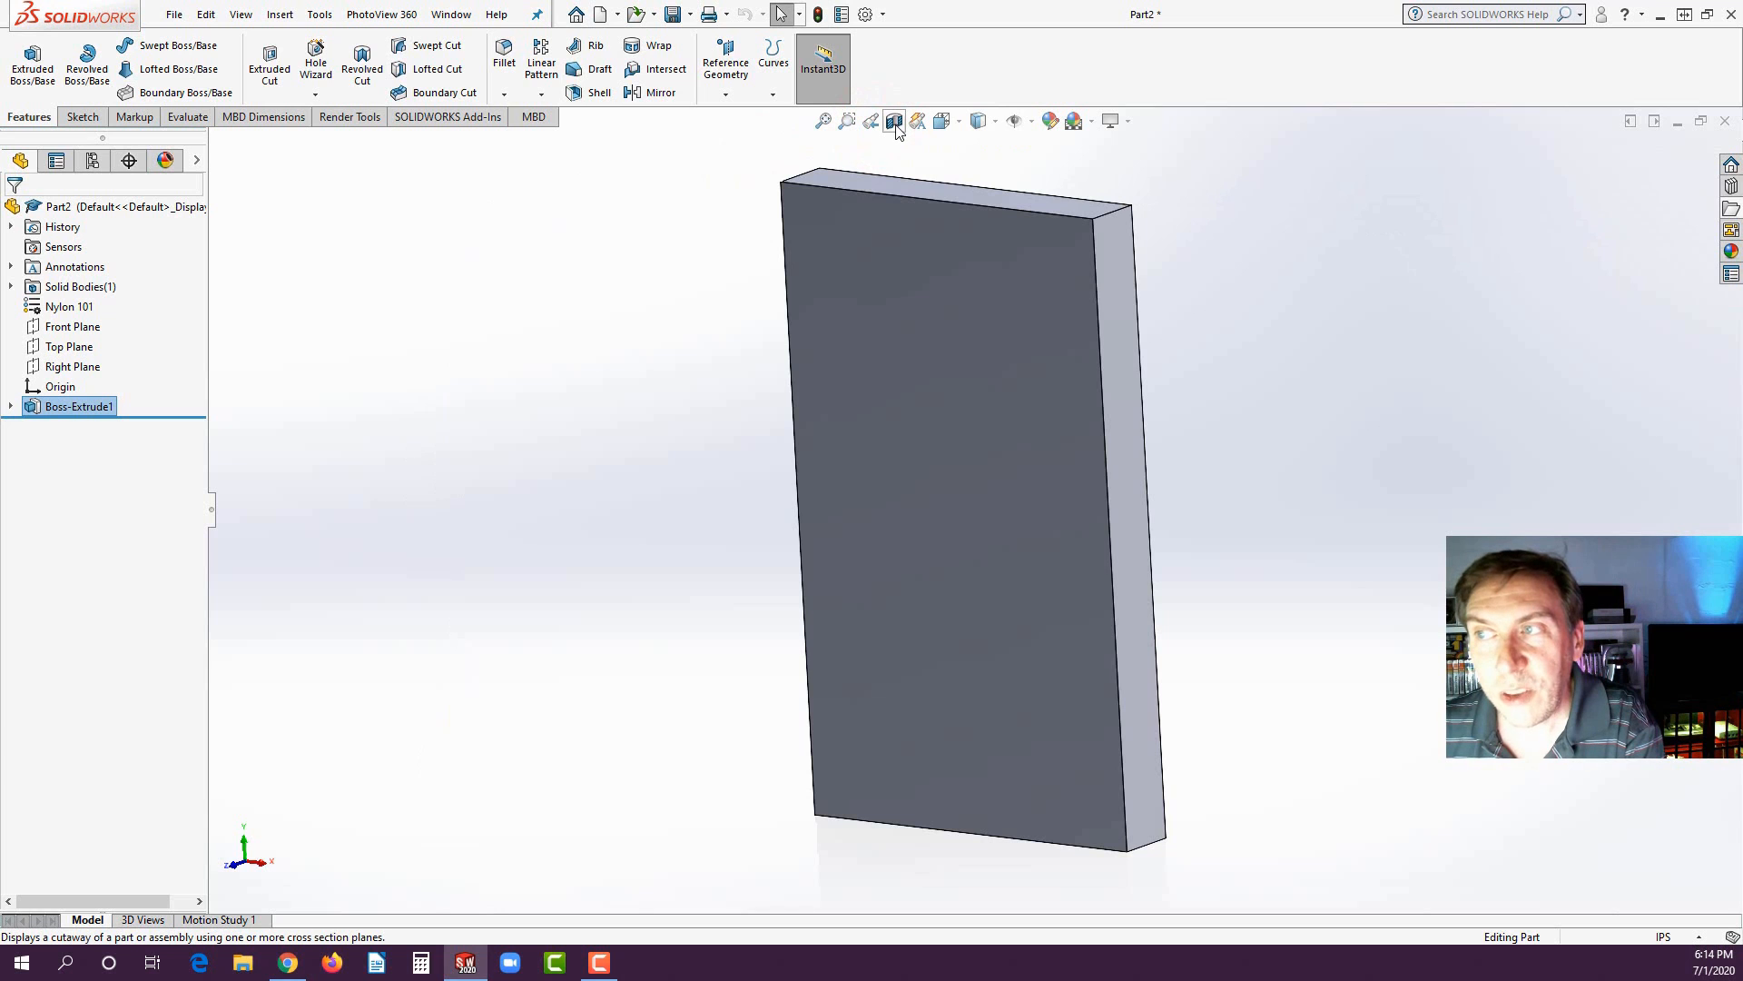
# - Section the block from the Front Plane with the plane tilted about 20 and 335 degrees, inspect the cut, and turn the section view off
pyautogui.click(895, 122)
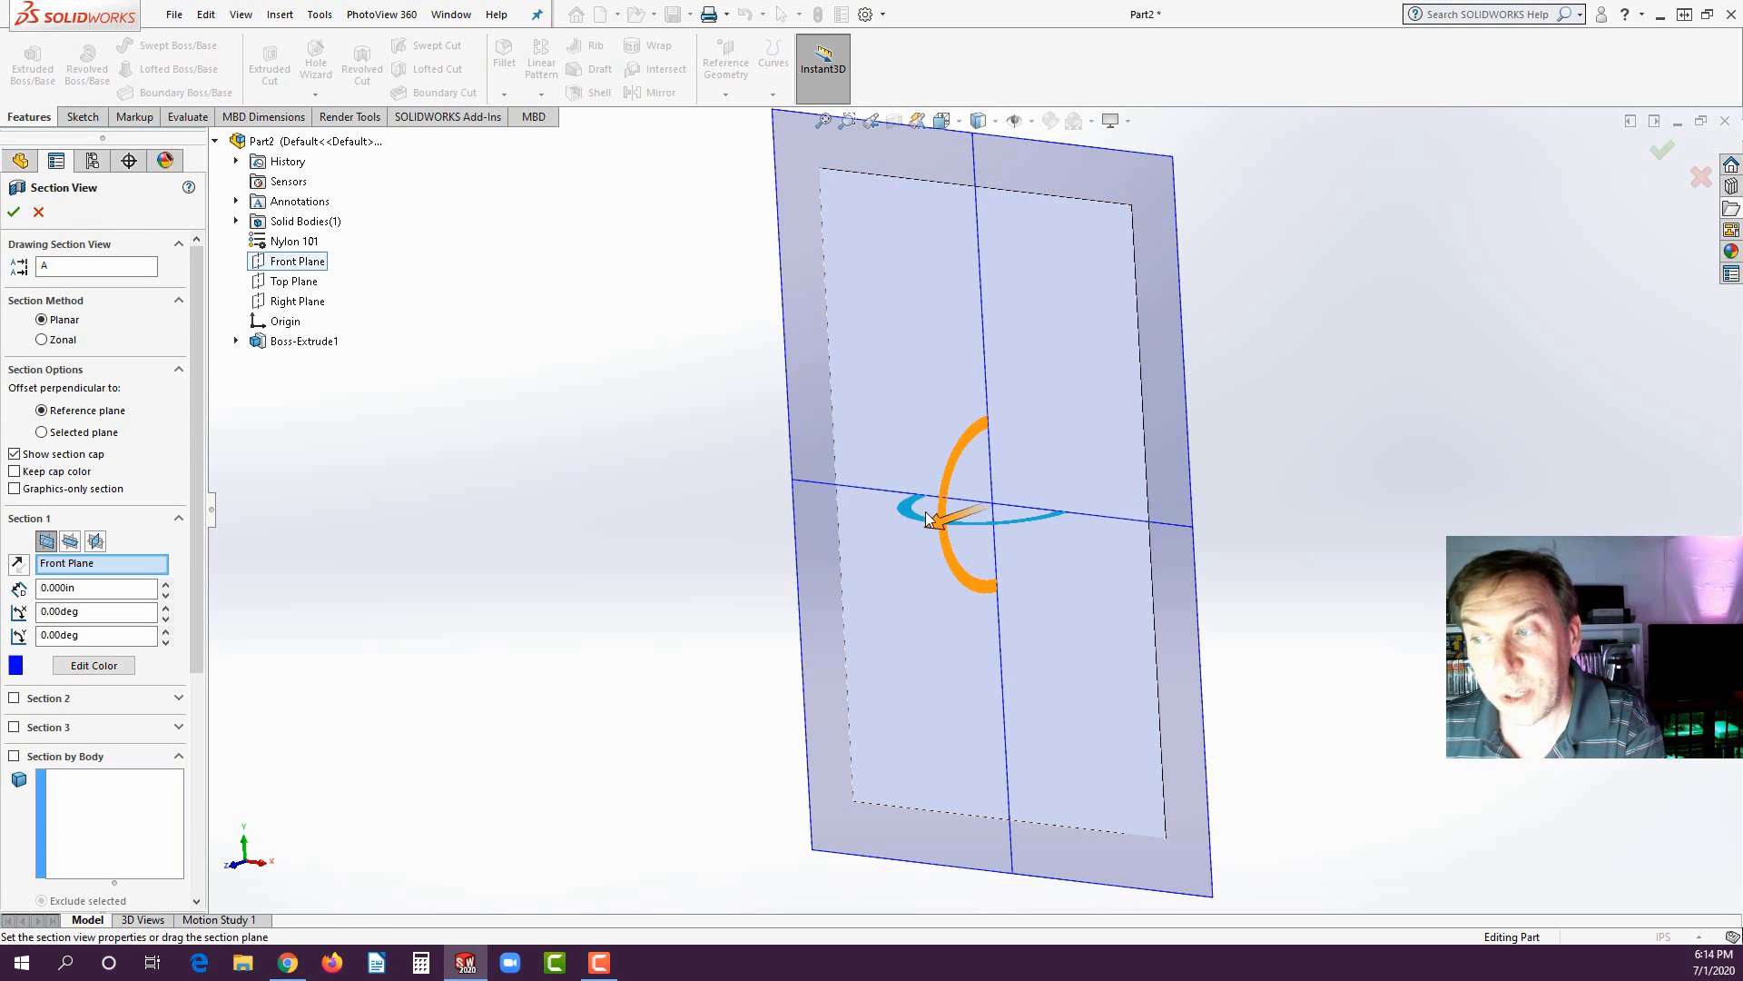
pyautogui.moveTo(935, 486); pyautogui.dragTo(1030, 524)
pyautogui.moveTo(1031, 525); pyautogui.dragTo(949, 426, button='middle')
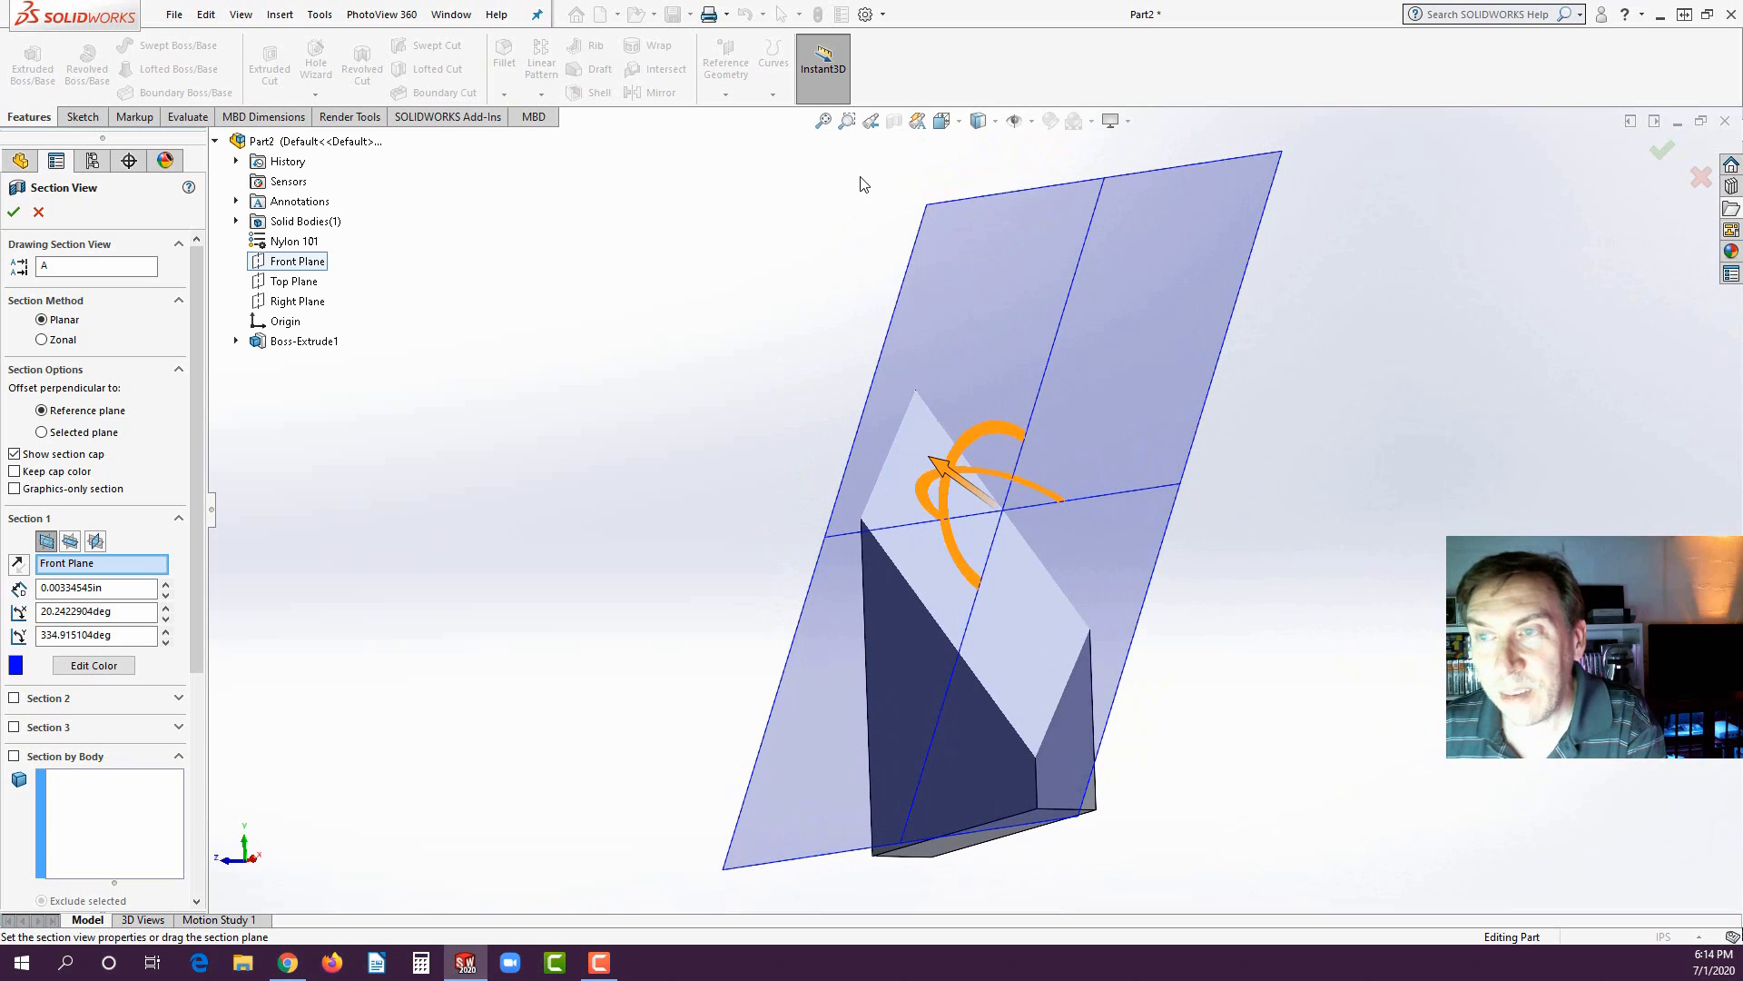
pyautogui.press('Return')
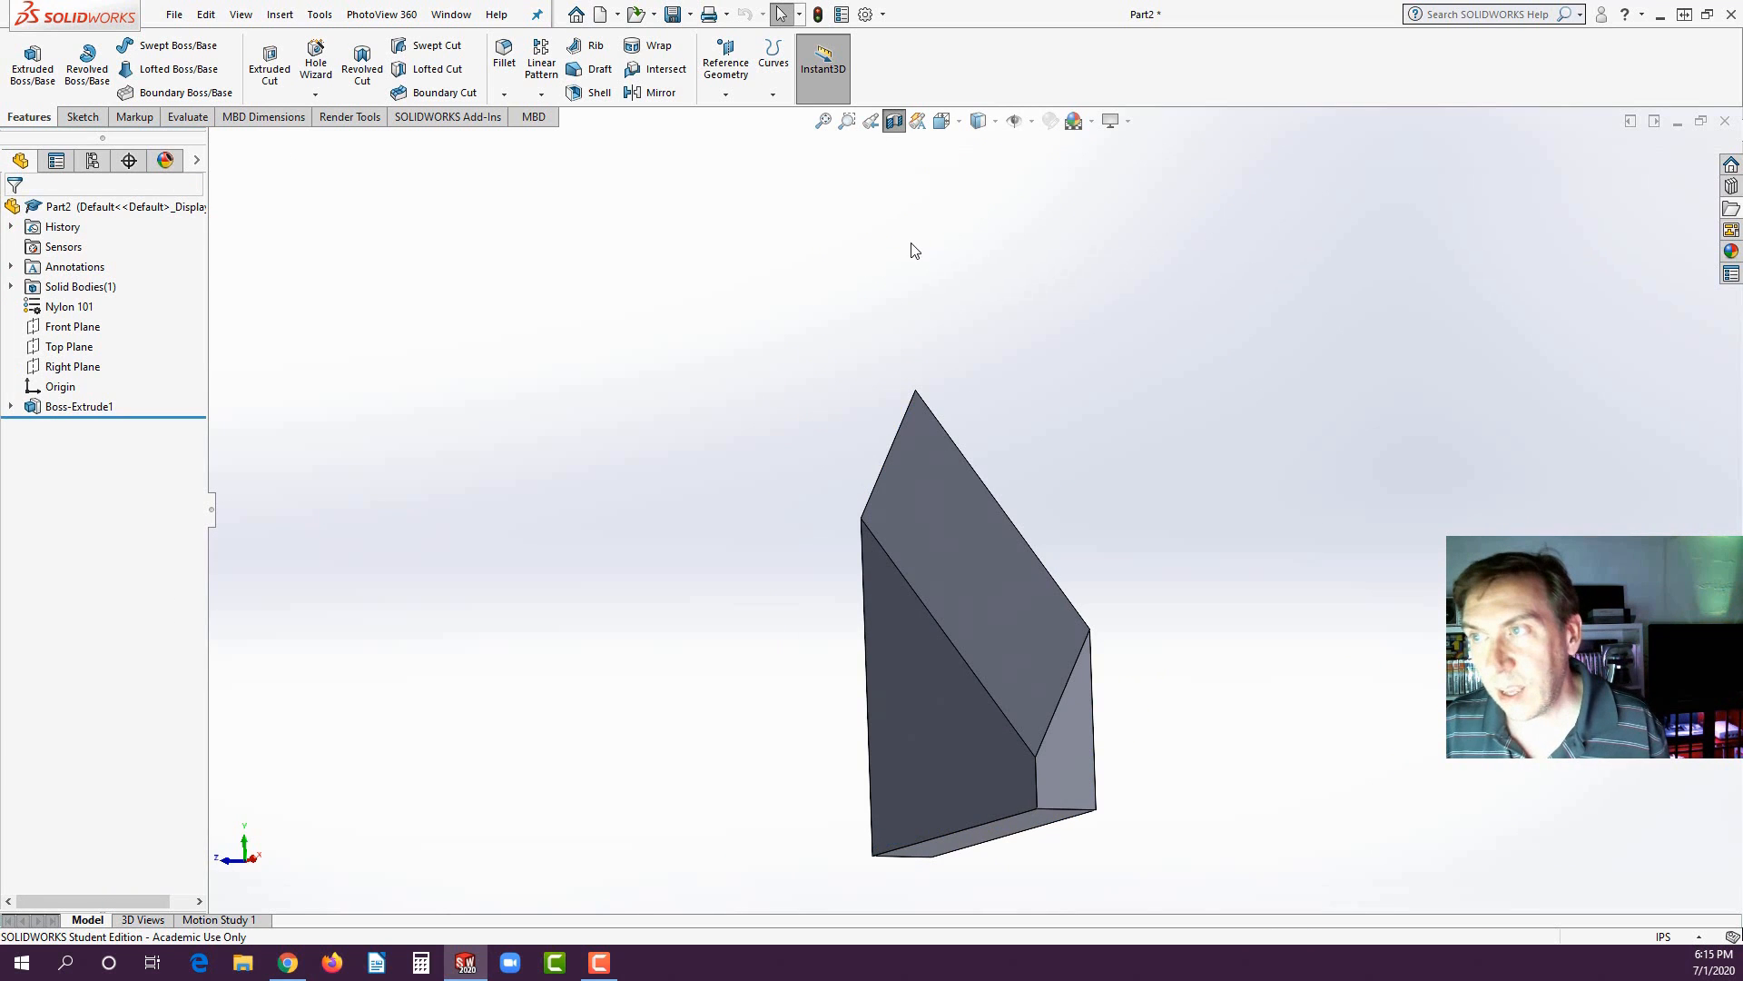
pyautogui.moveTo(915, 251); pyautogui.dragTo(983, 295, button='middle')
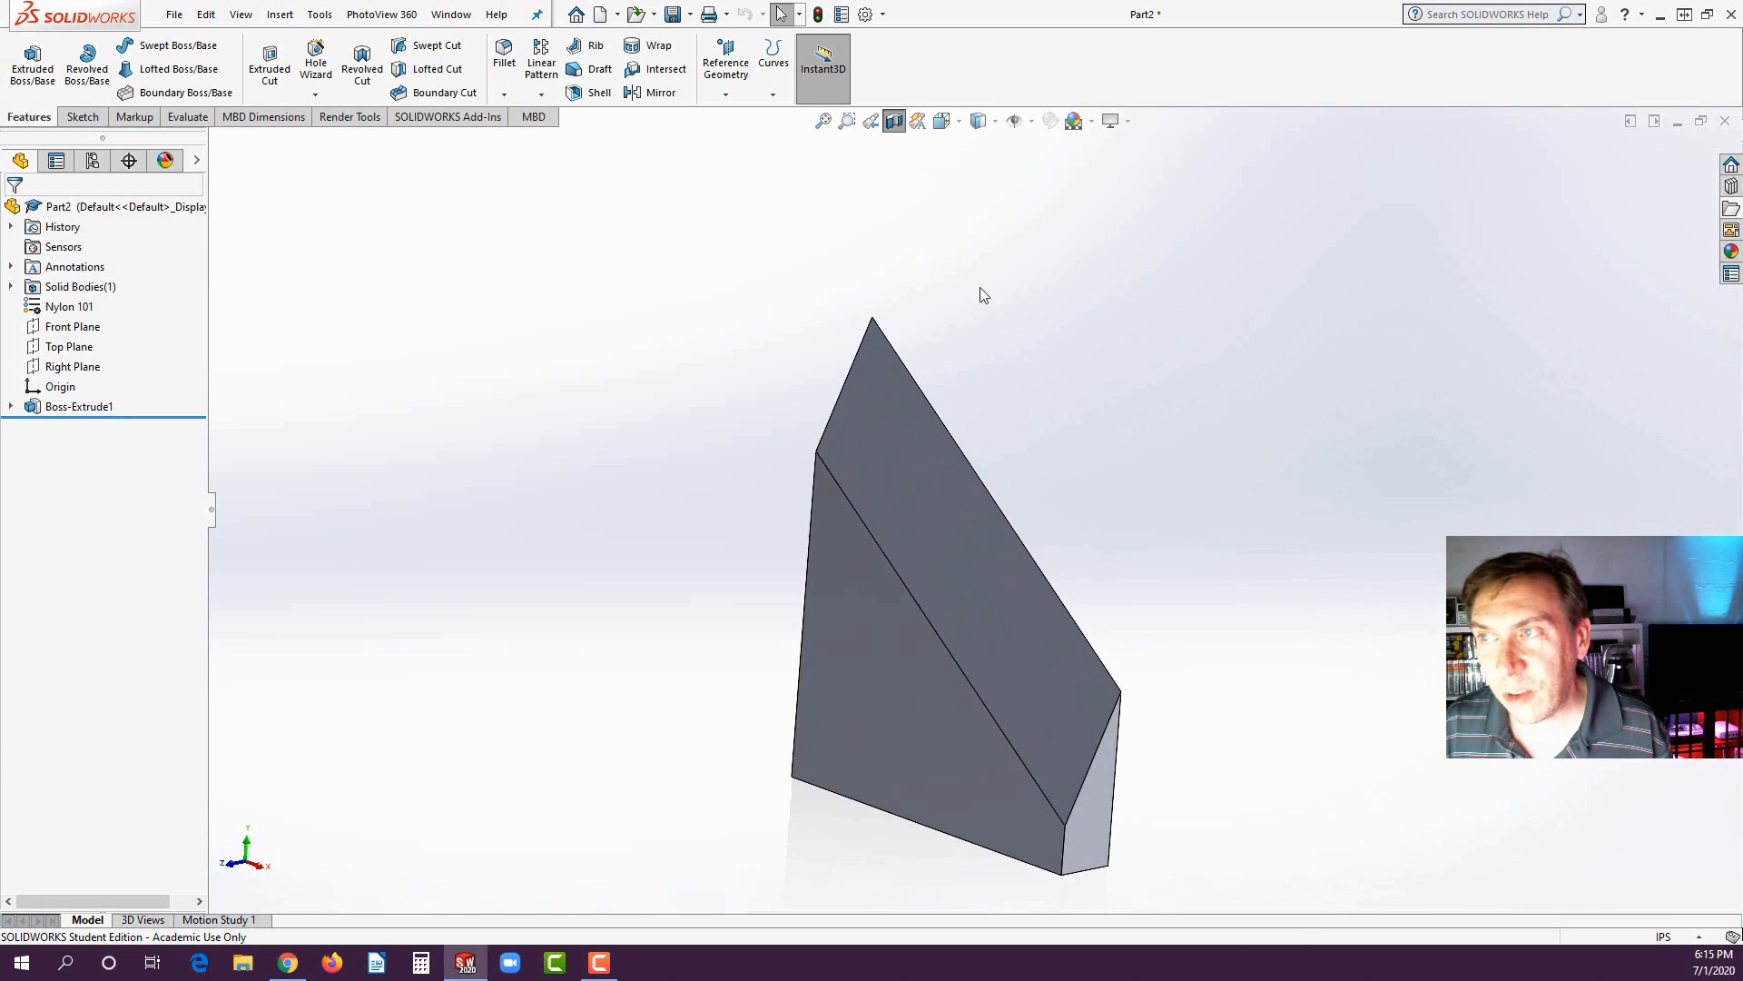
pyautogui.click(896, 127)
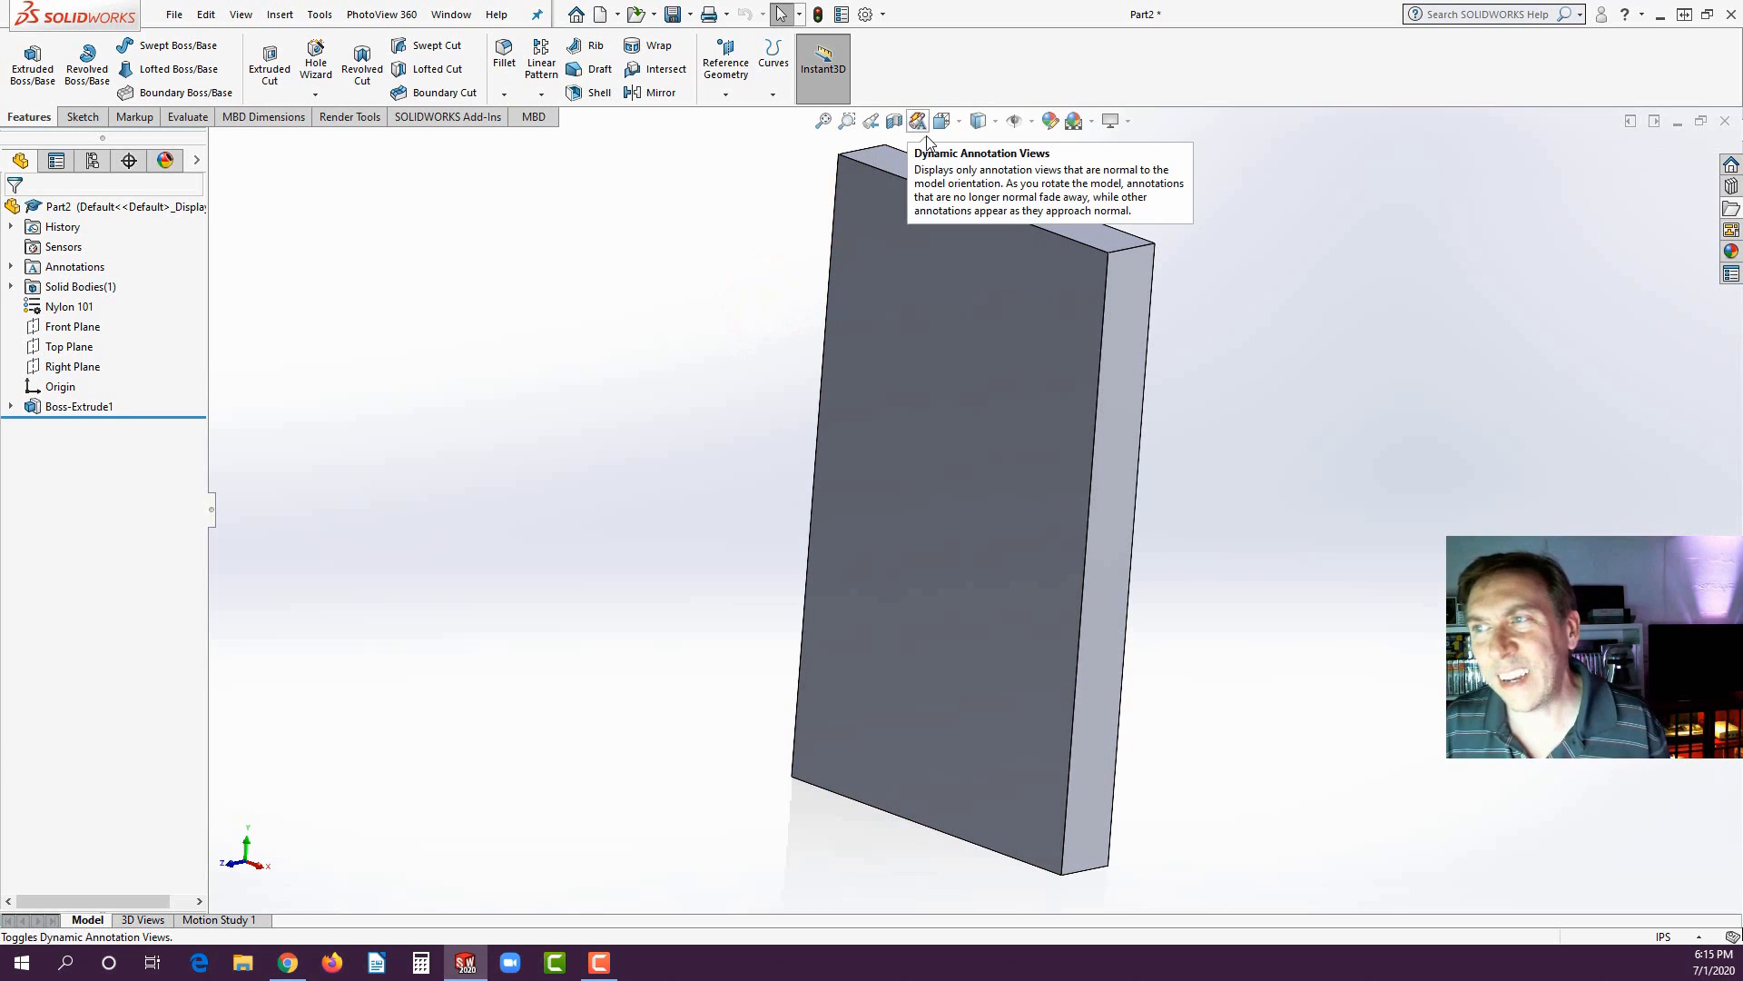
pyautogui.click(960, 128)
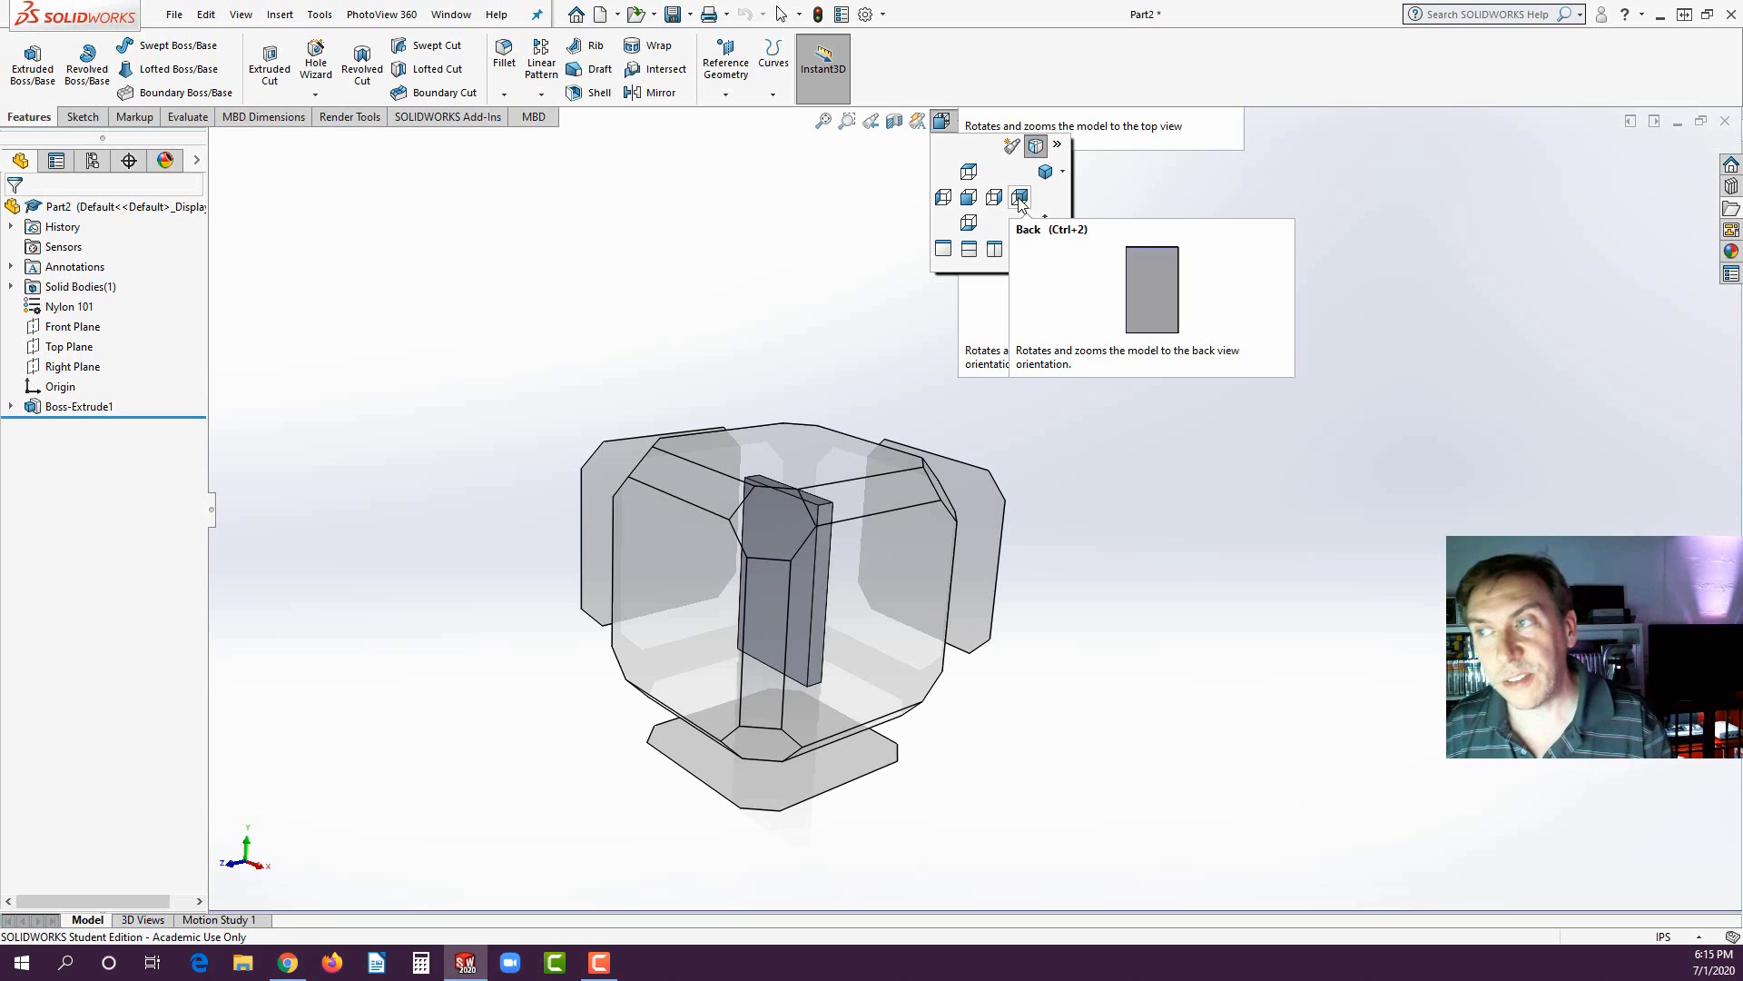
pyautogui.click(861, 254)
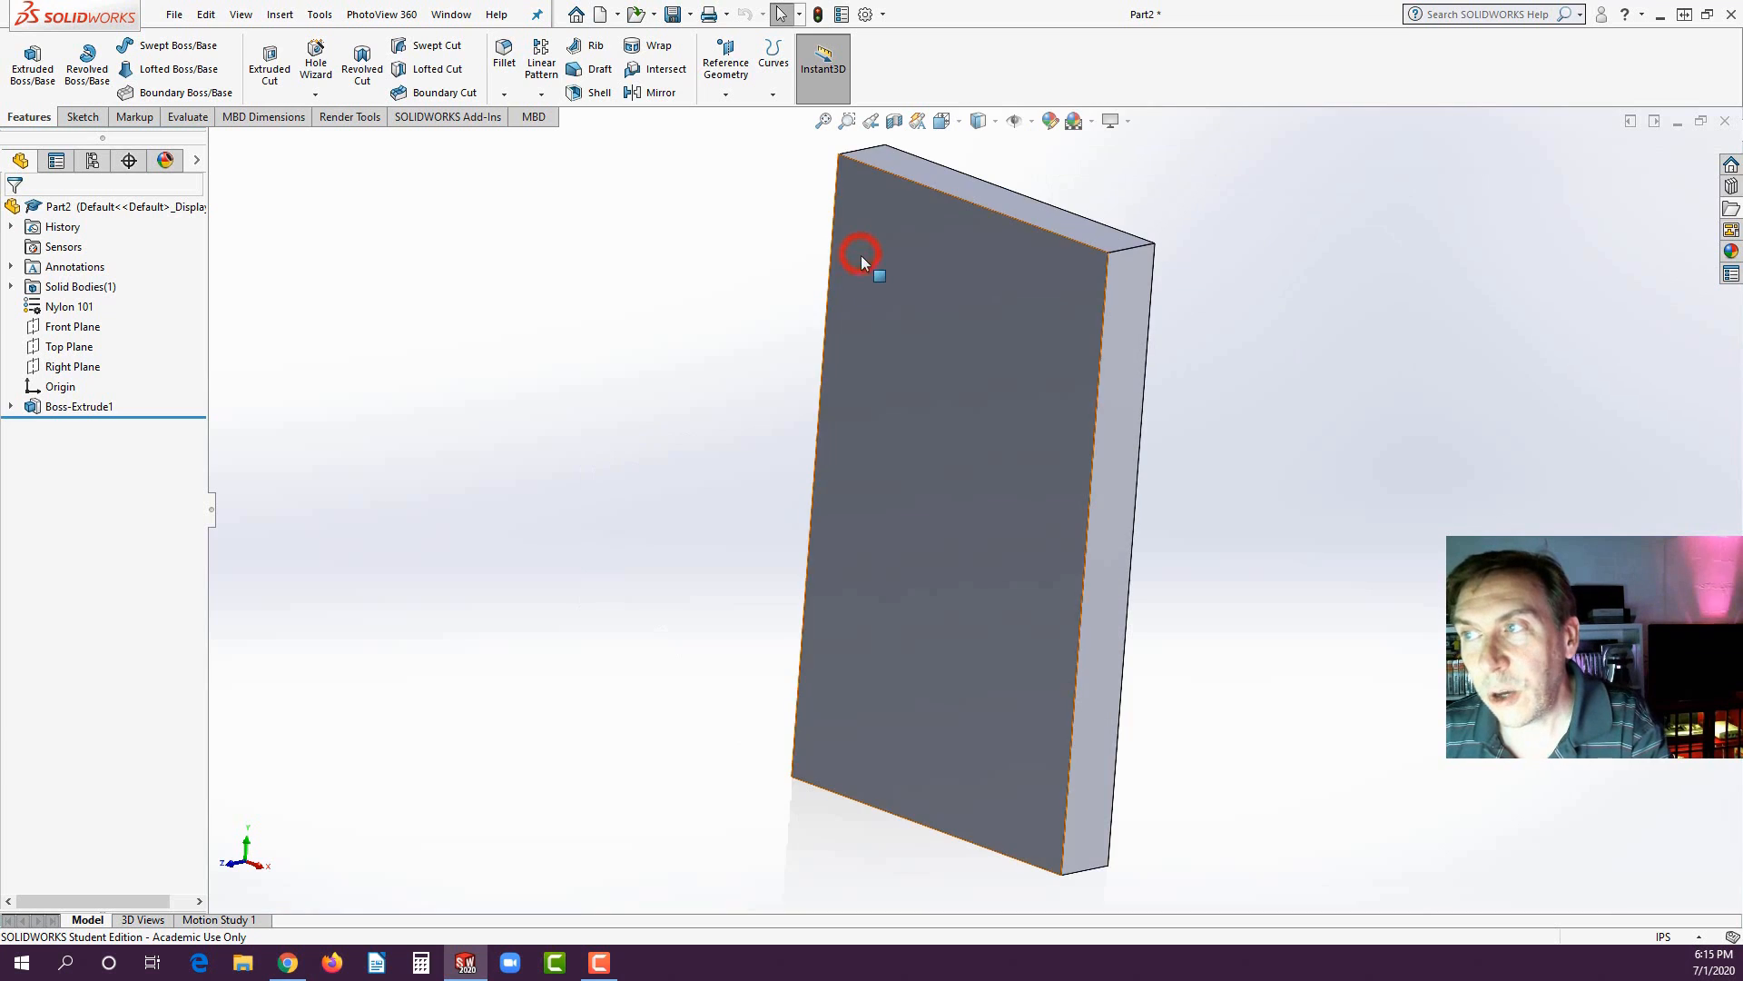
# - Show the block shaded without edges, with hidden lines removed, with hidden lines visible, and as a wireframe, one after another
pyautogui.click(997, 123)
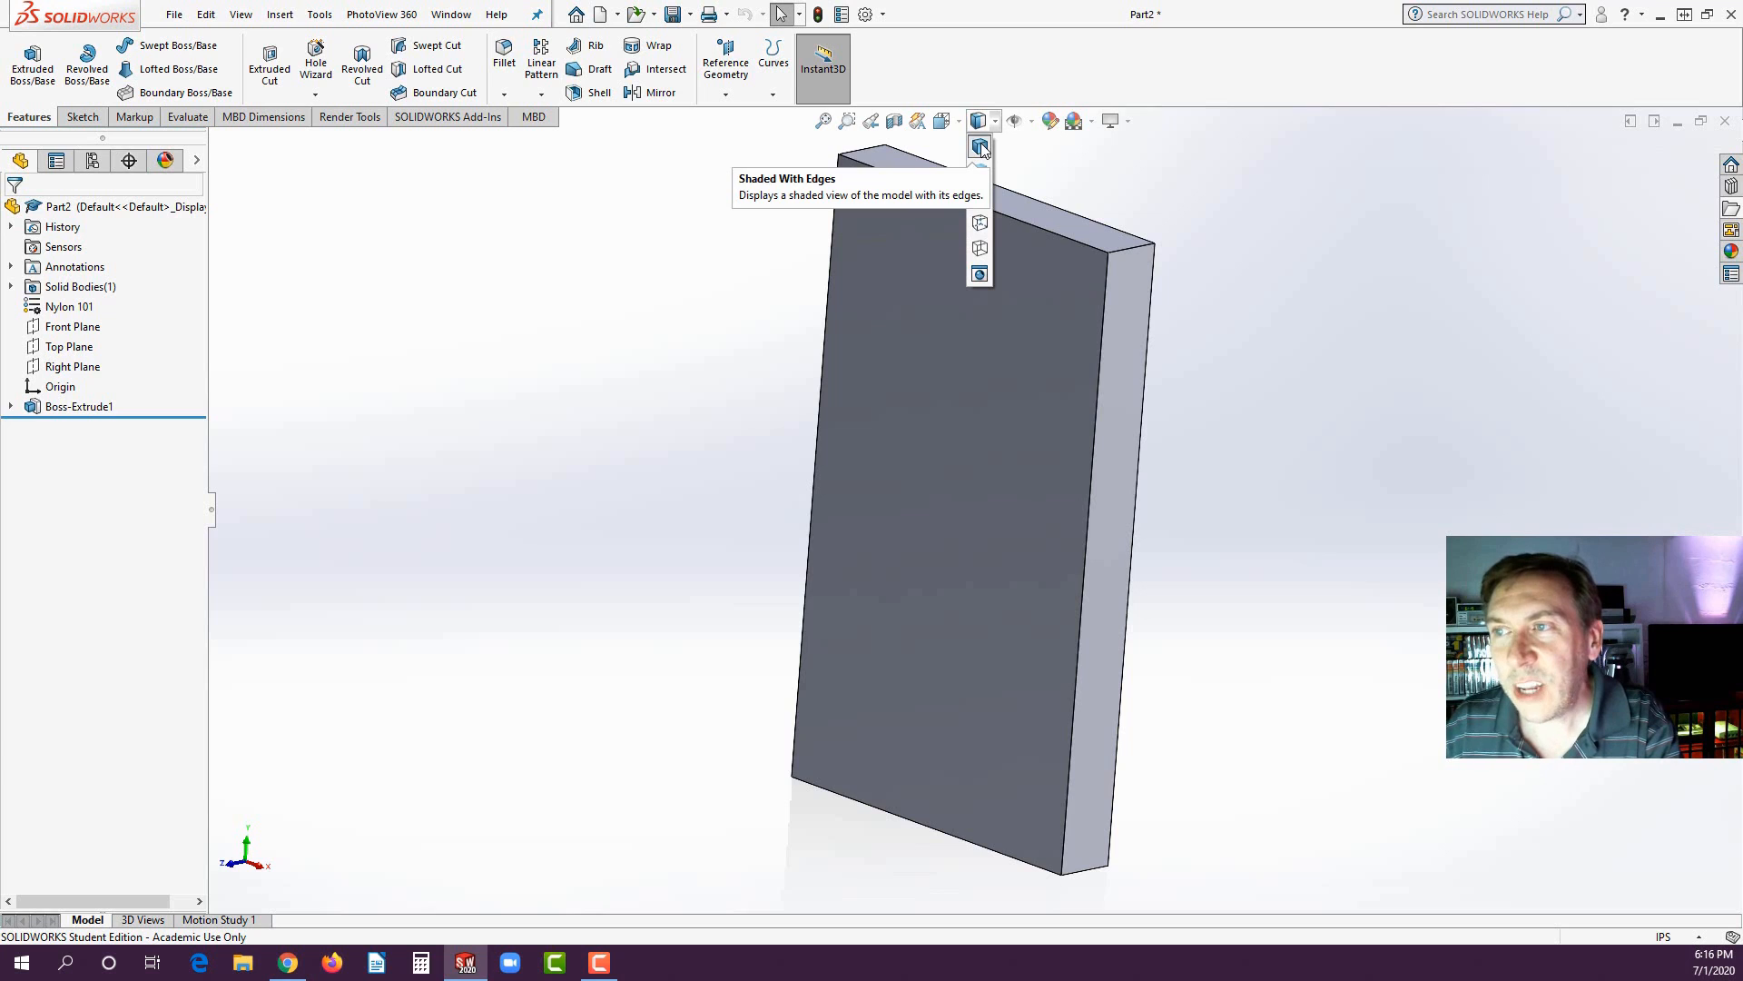
pyautogui.click(982, 173)
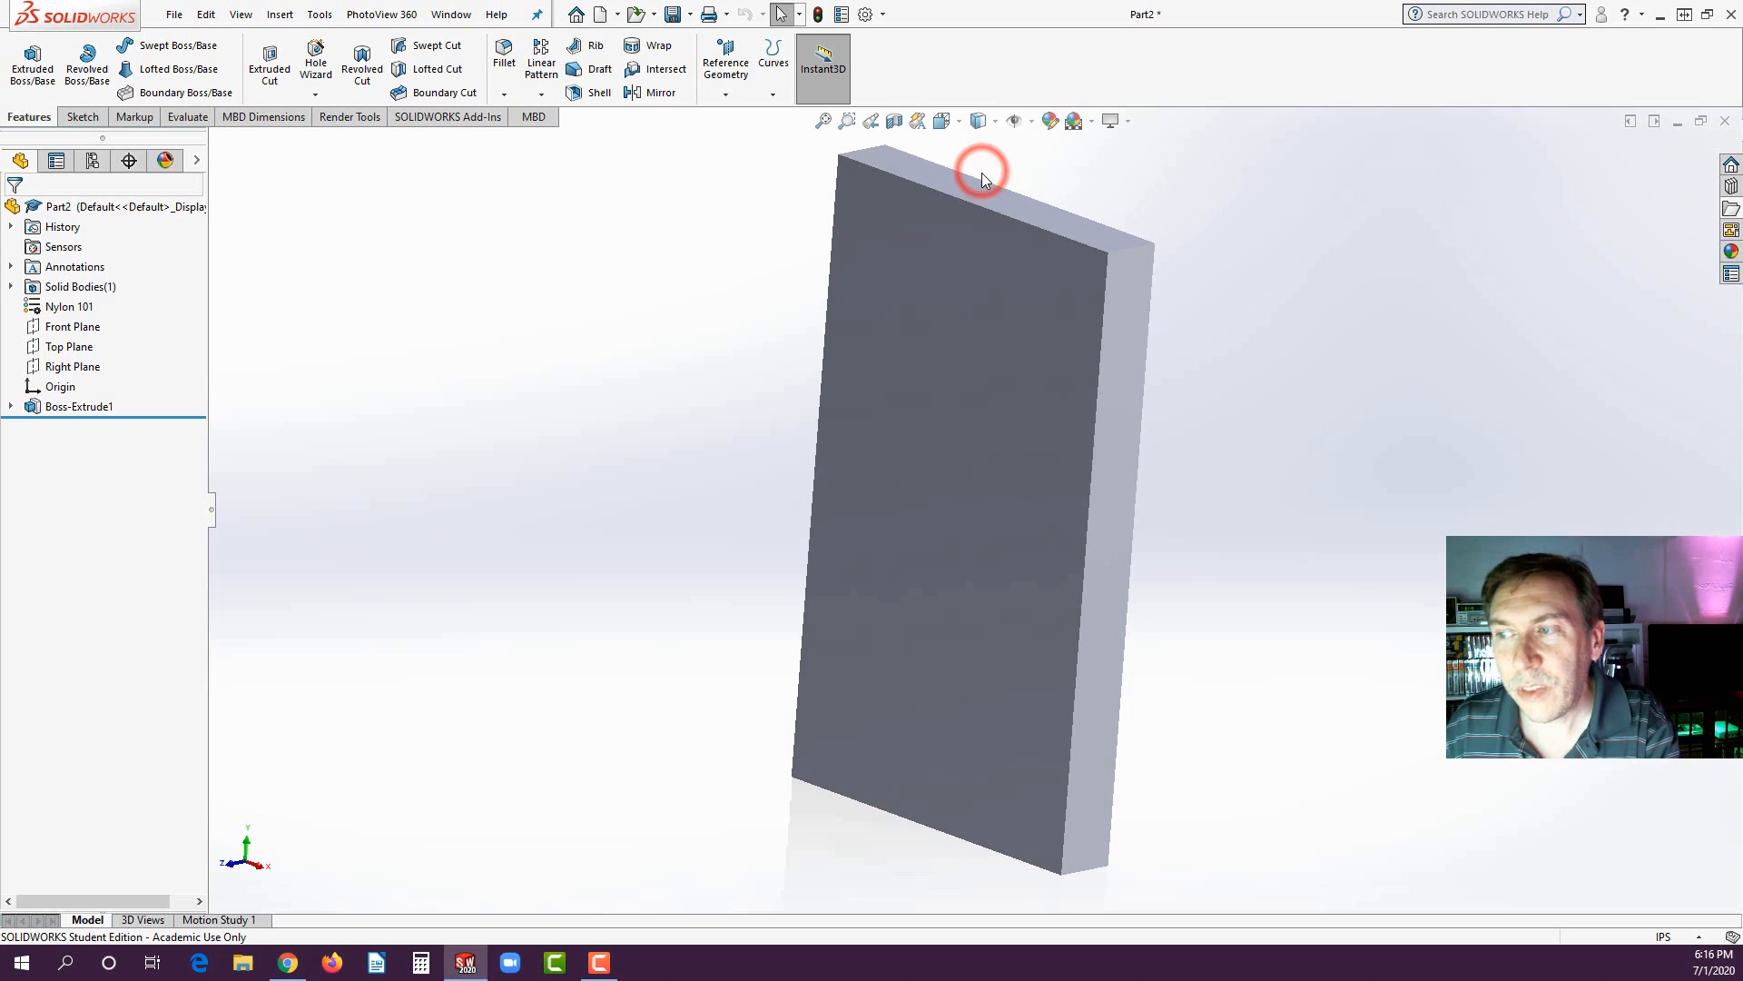
pyautogui.click(979, 125)
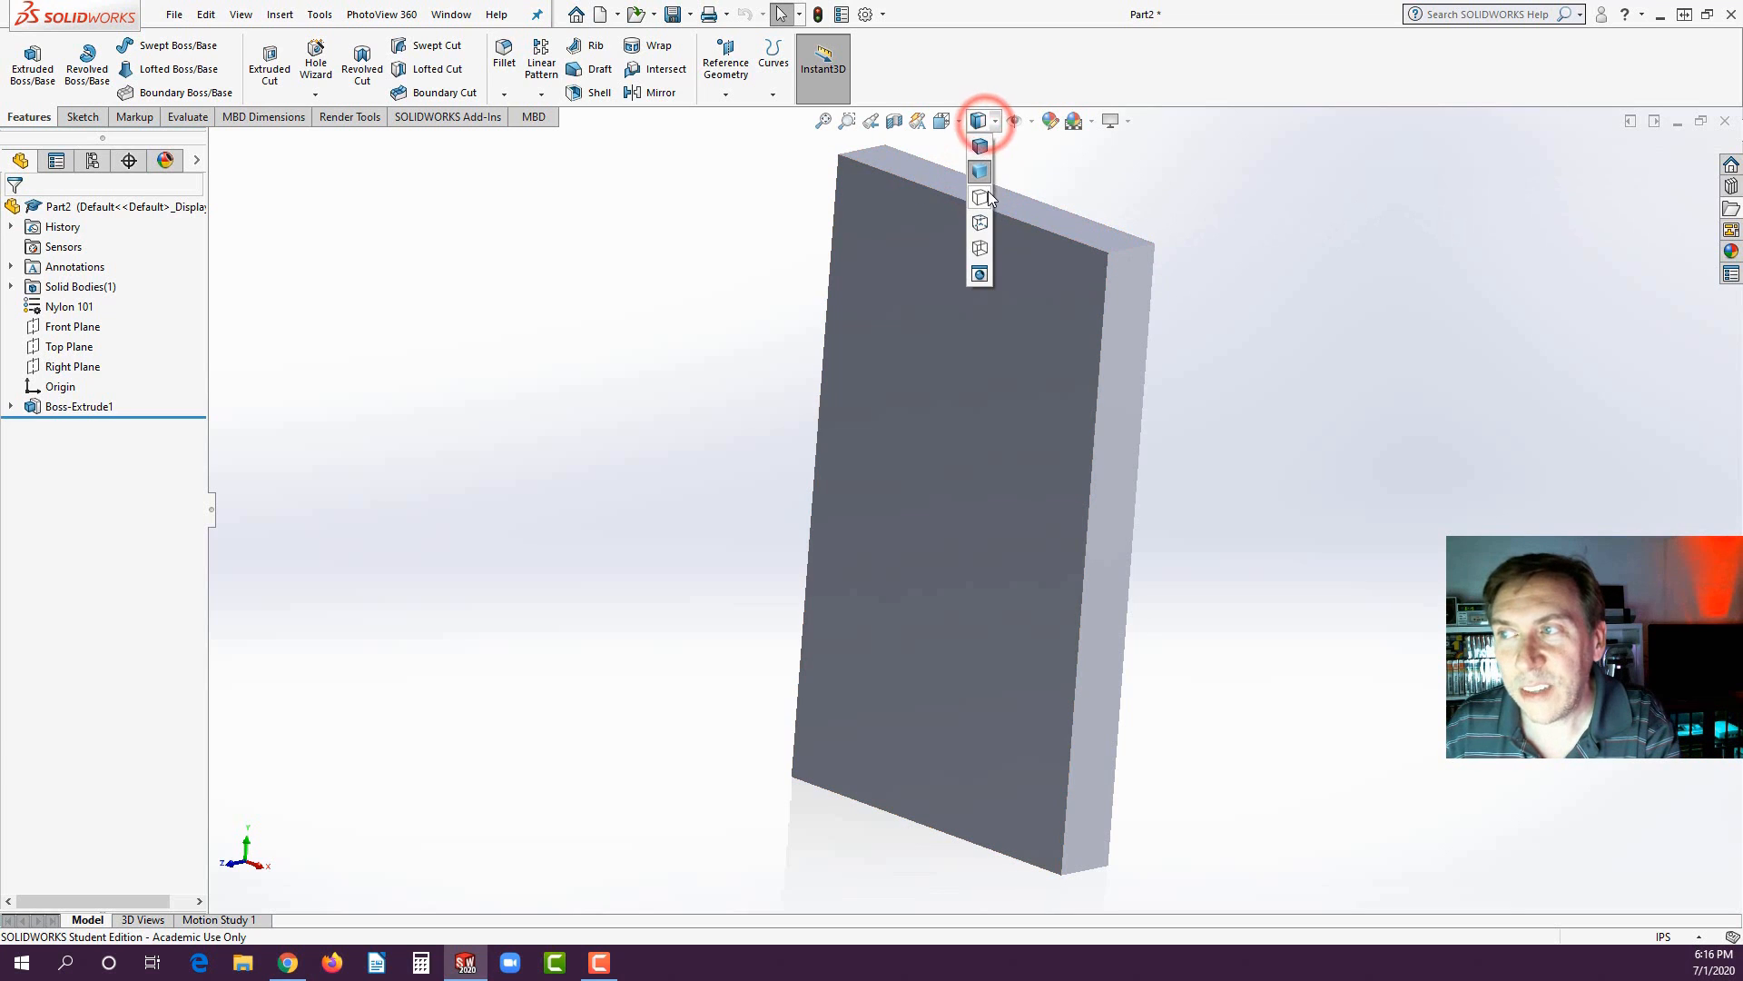
pyautogui.click(982, 200)
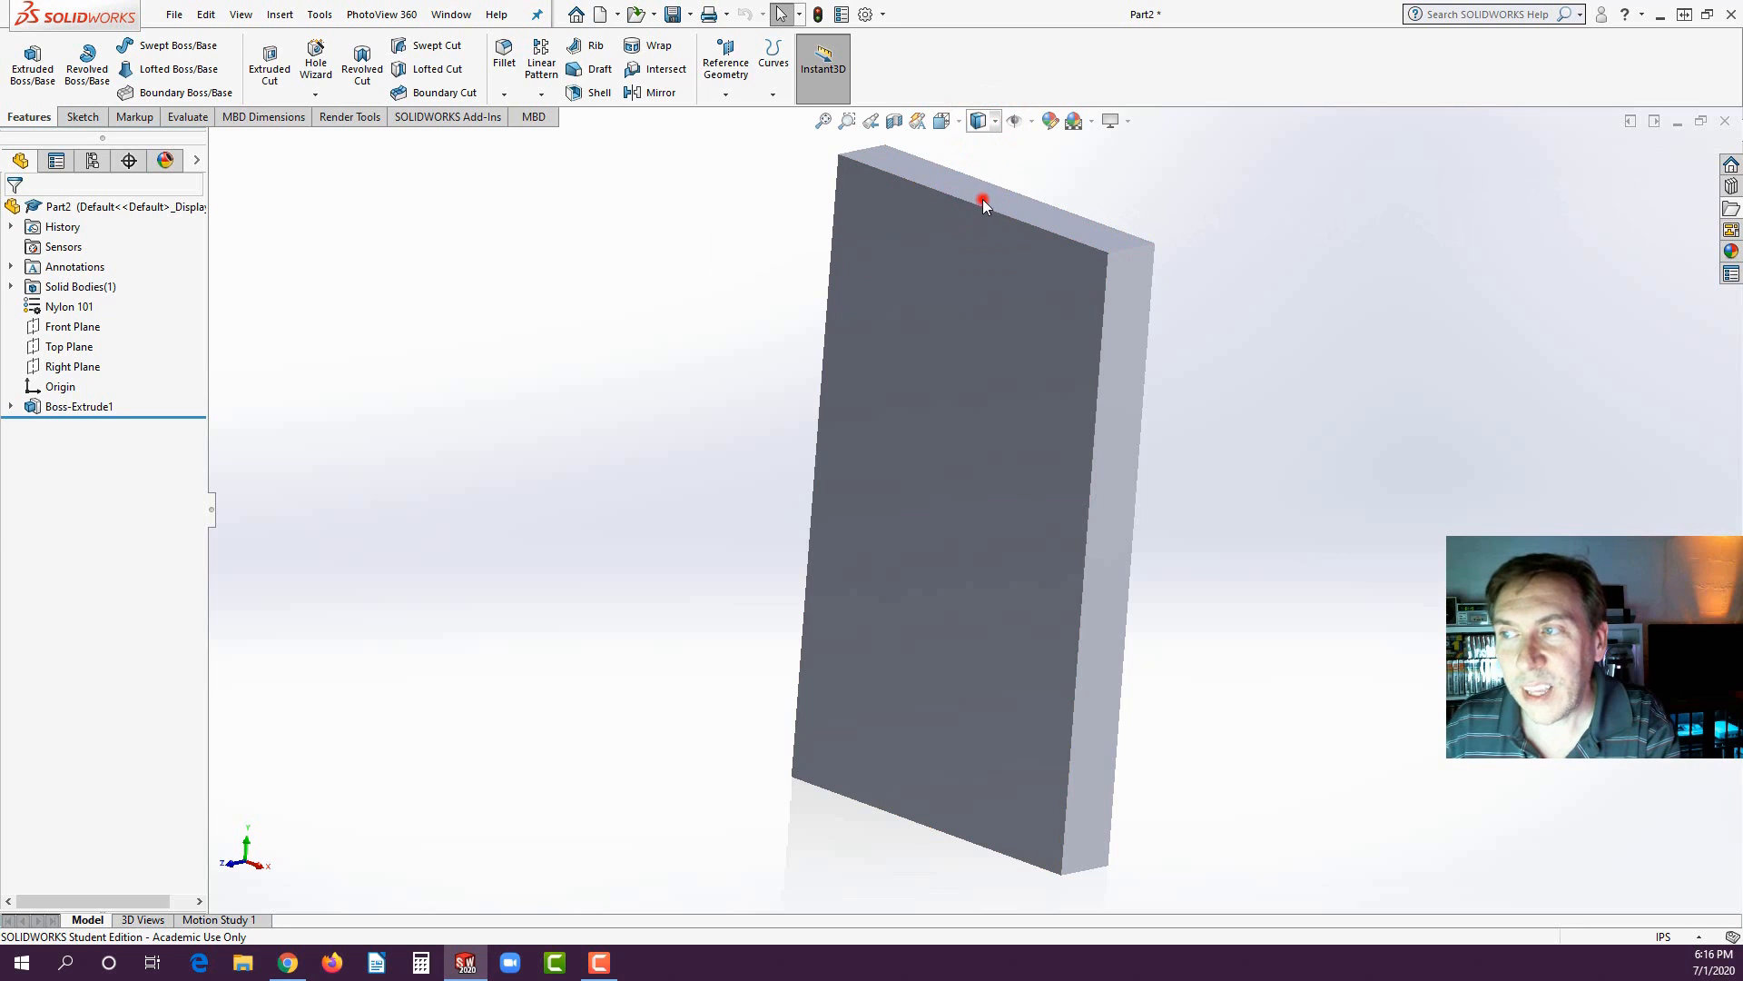
pyautogui.click(982, 121)
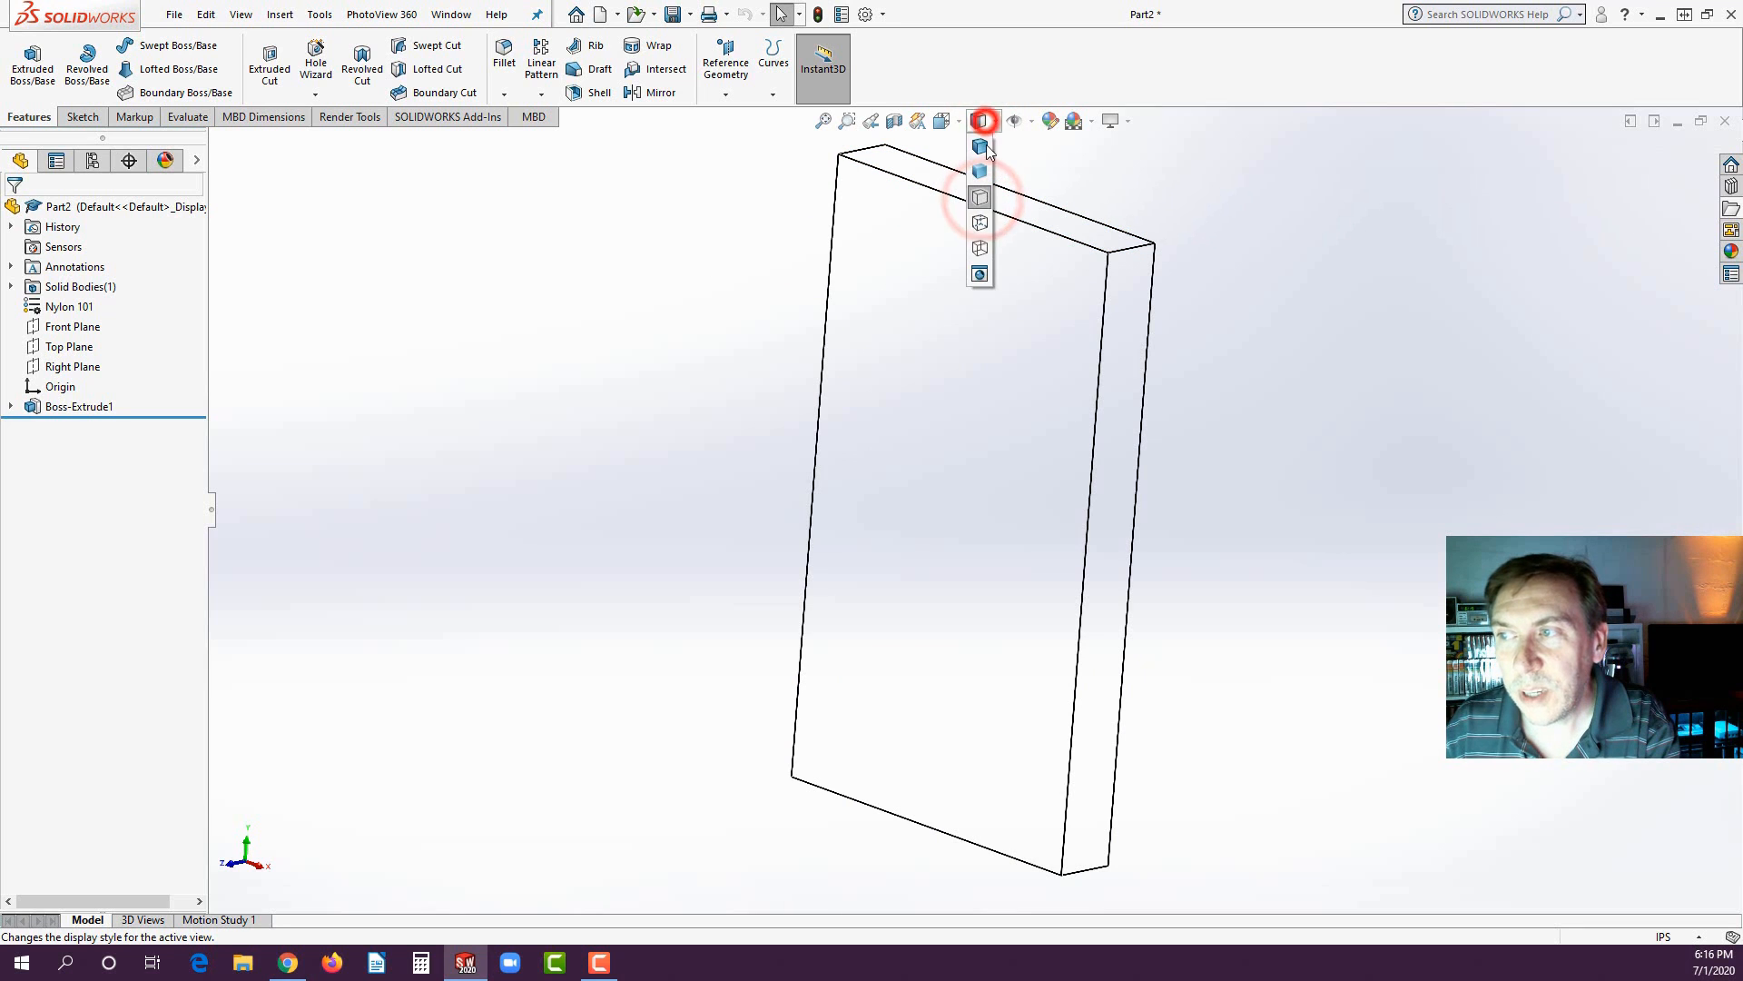
pyautogui.click(977, 227)
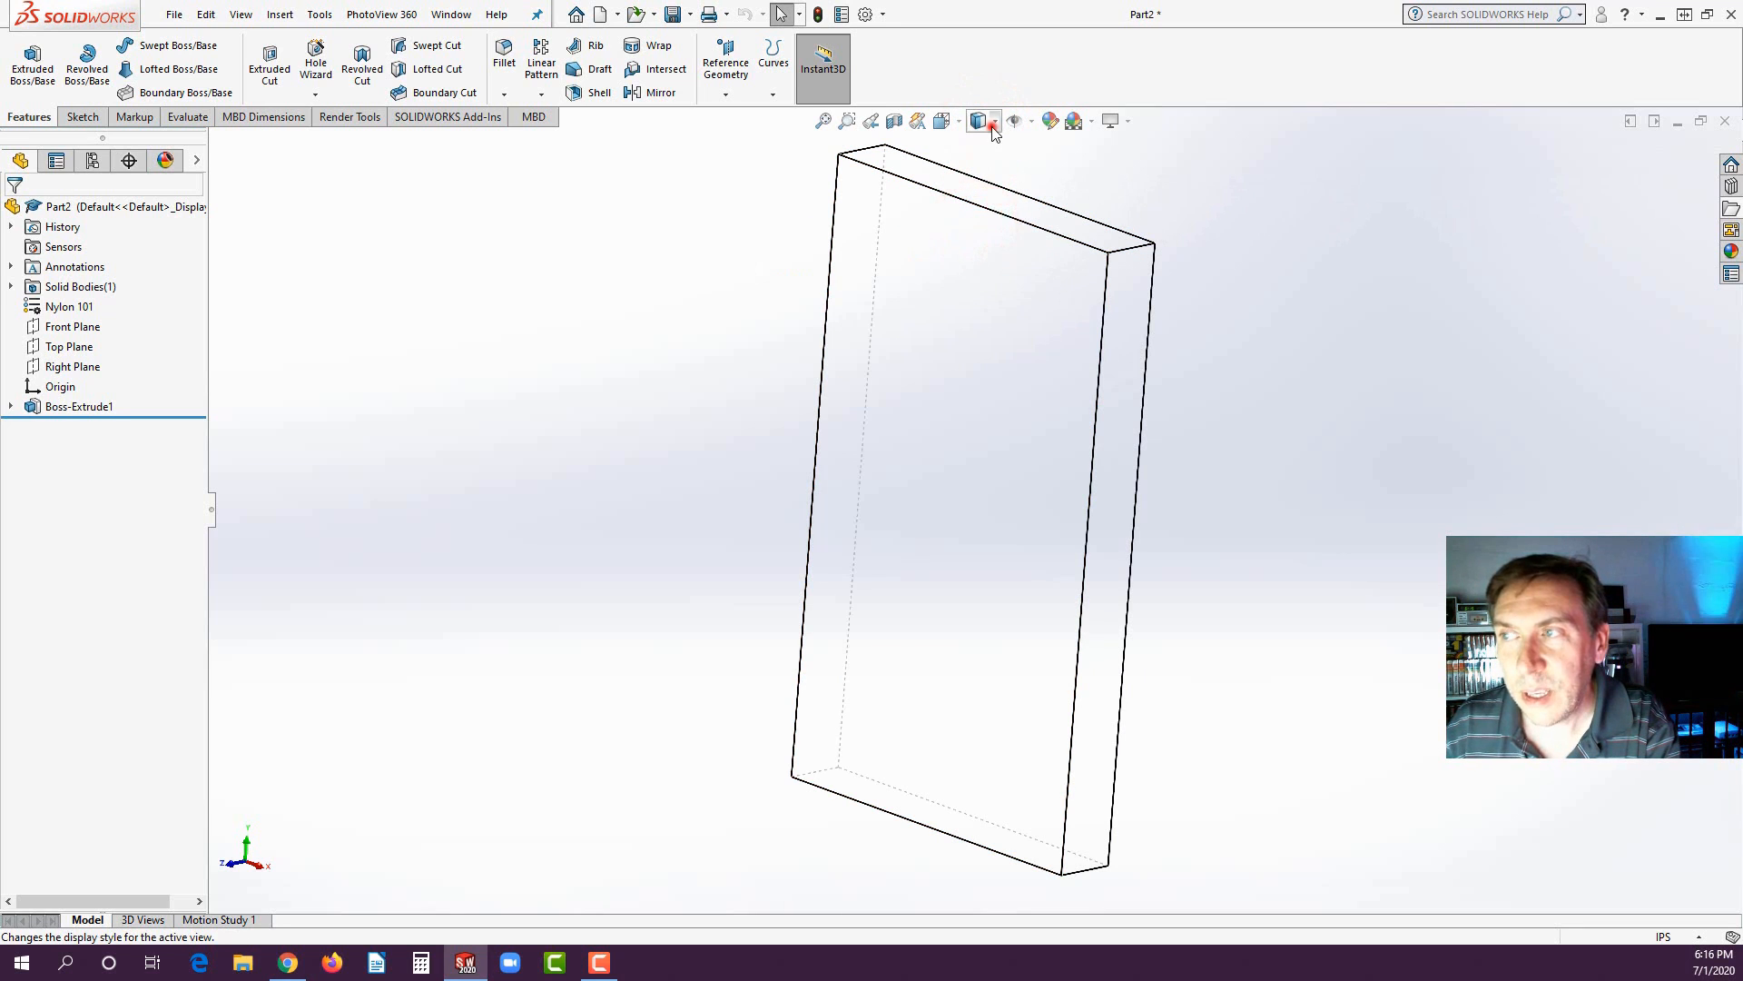
pyautogui.click(984, 121)
pyautogui.click(978, 245)
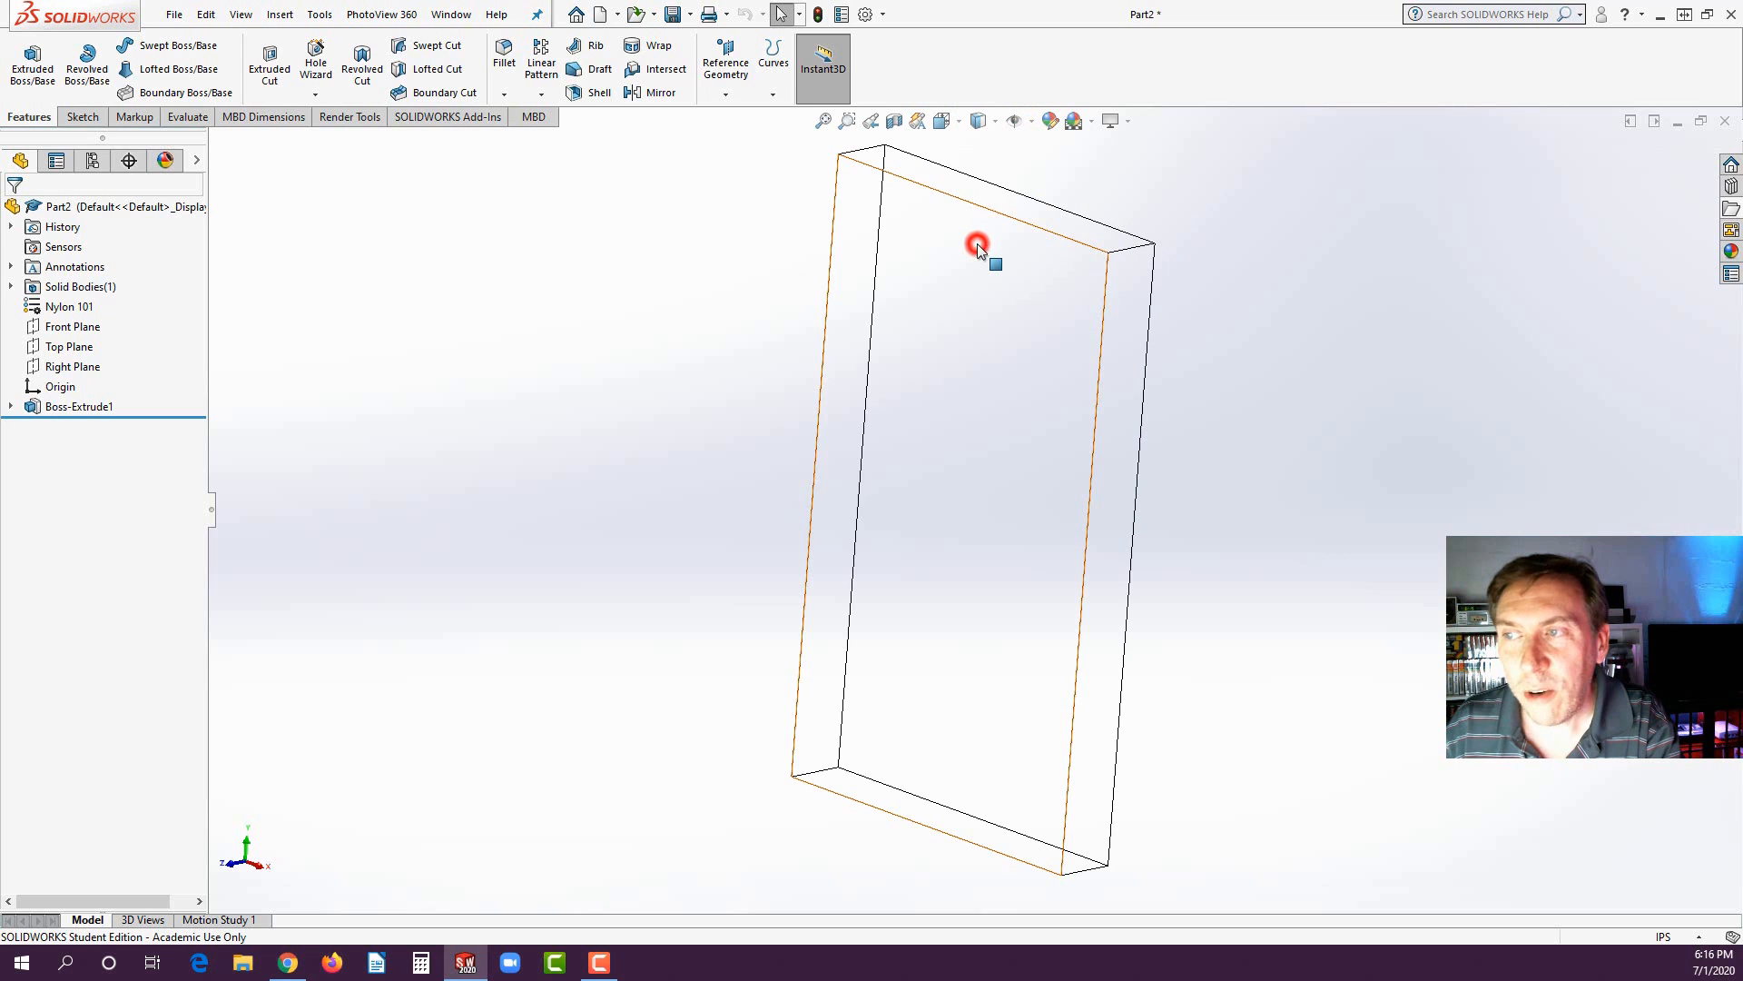
# - Set the block's display style to Shaded With Edges
pyautogui.click(994, 122)
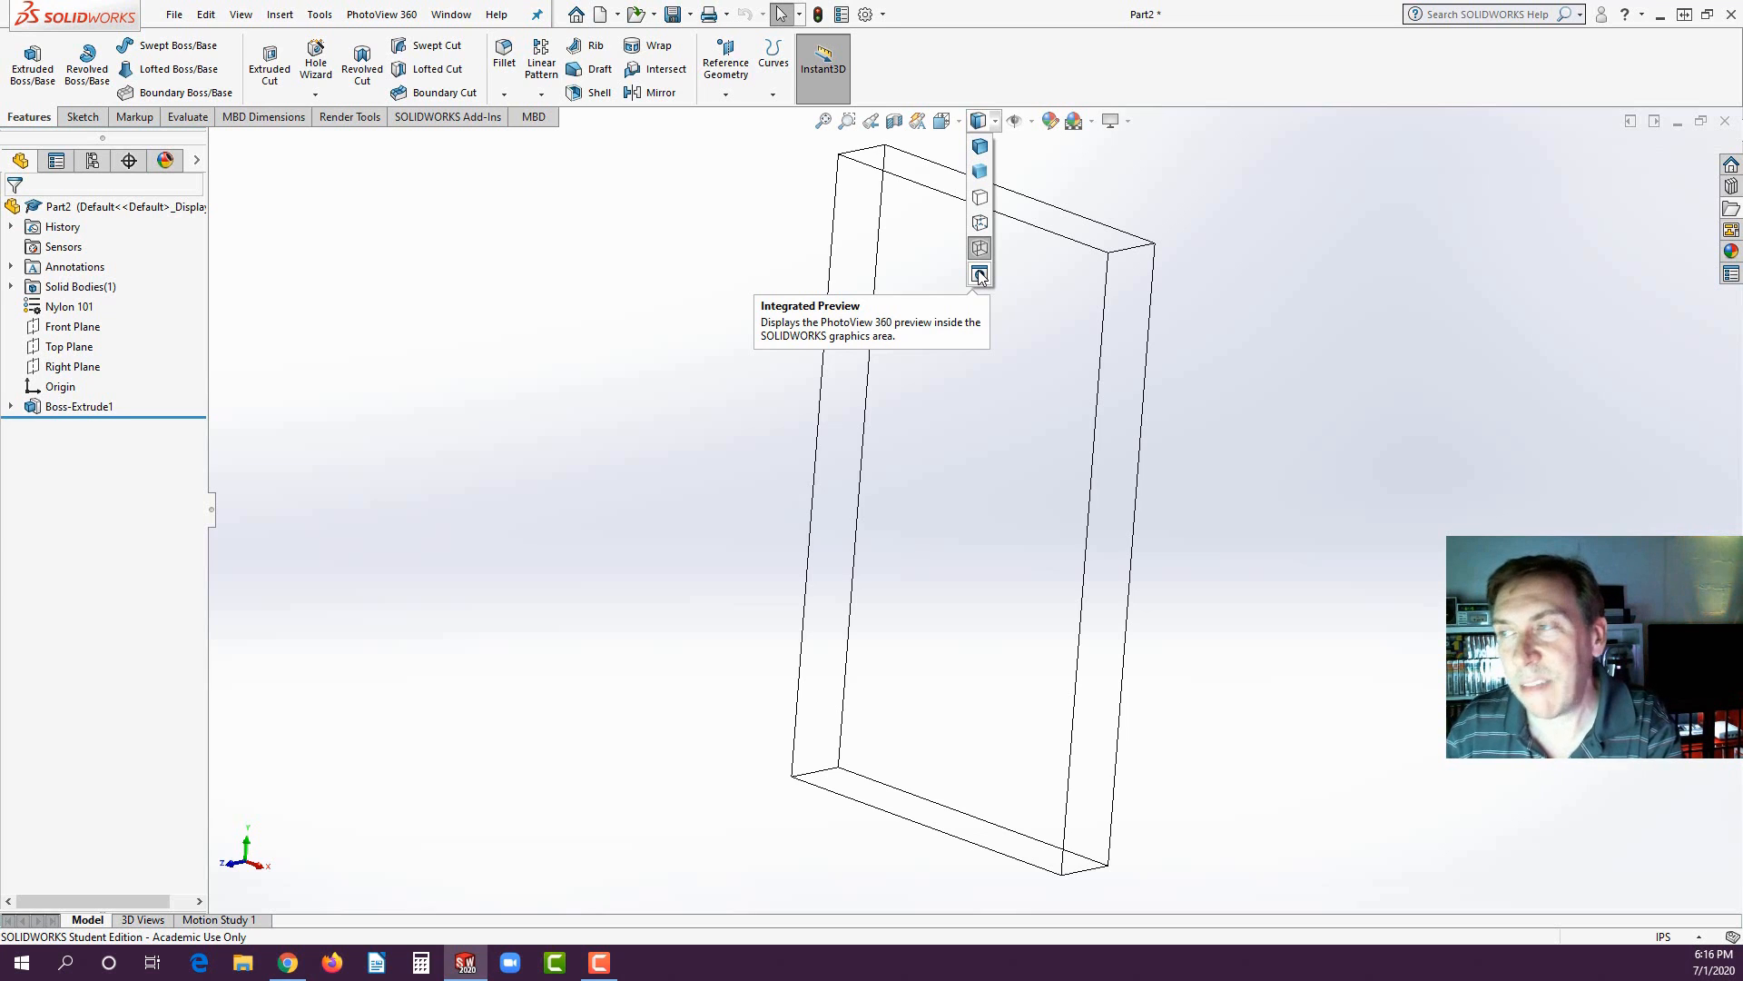
pyautogui.click(1144, 183)
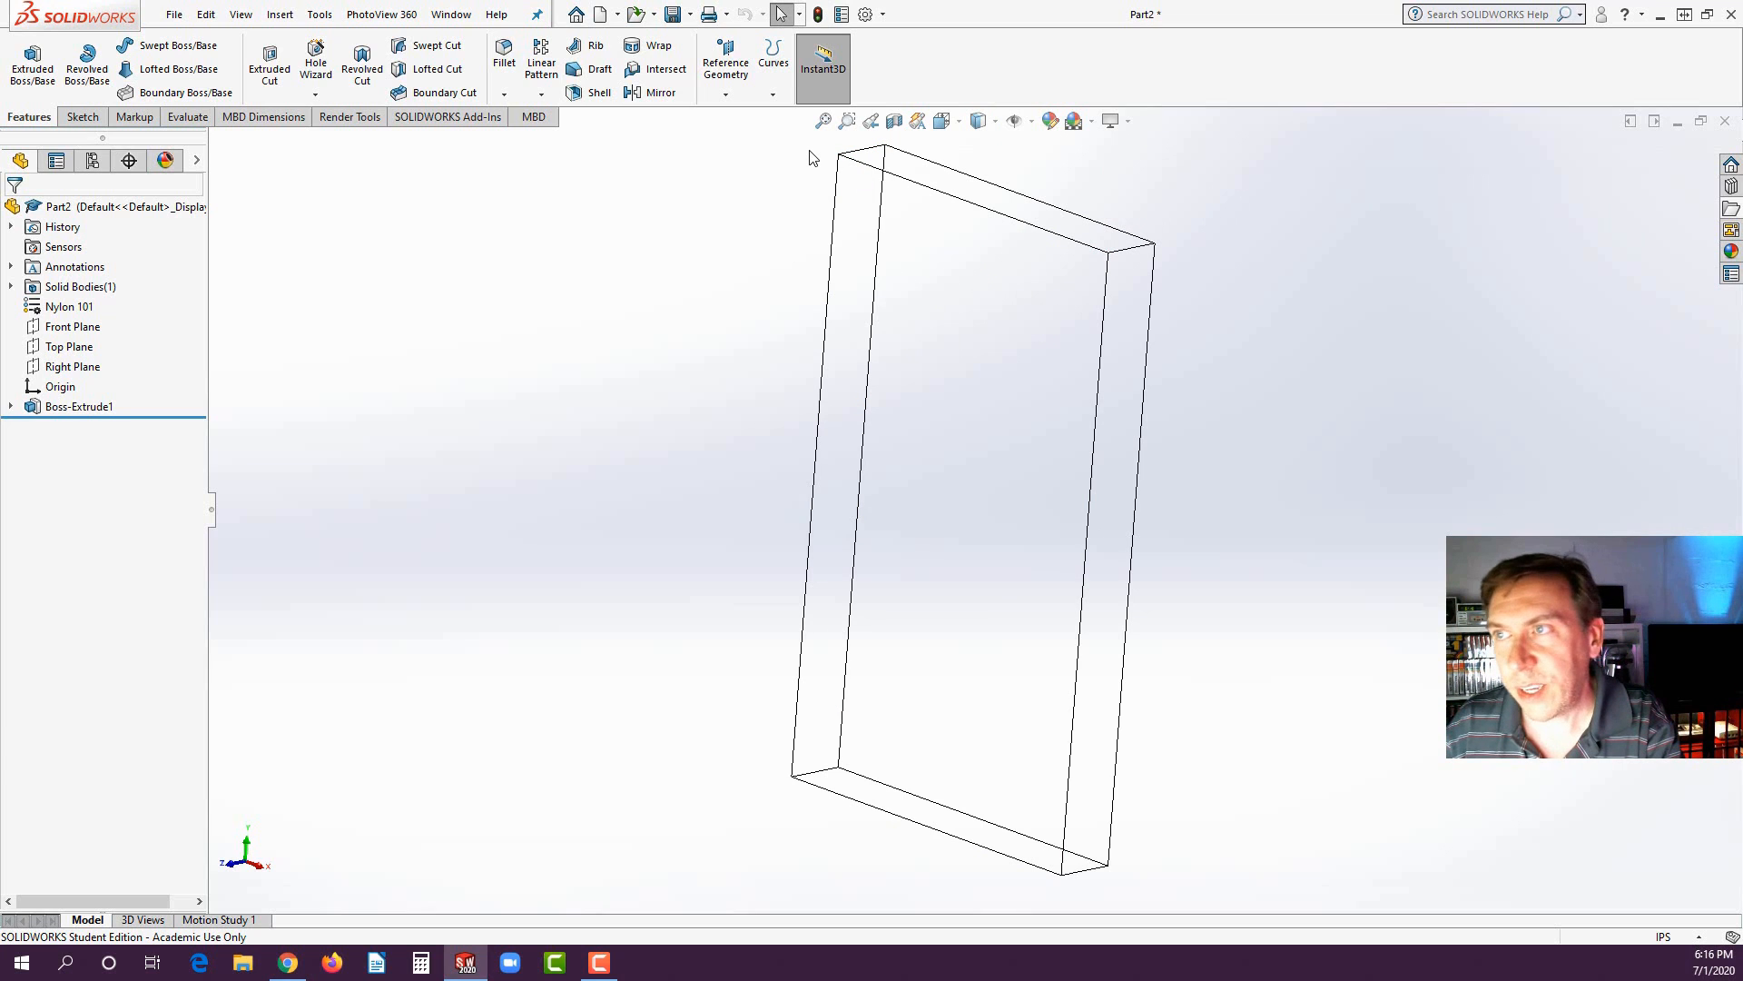
pyautogui.click(981, 121)
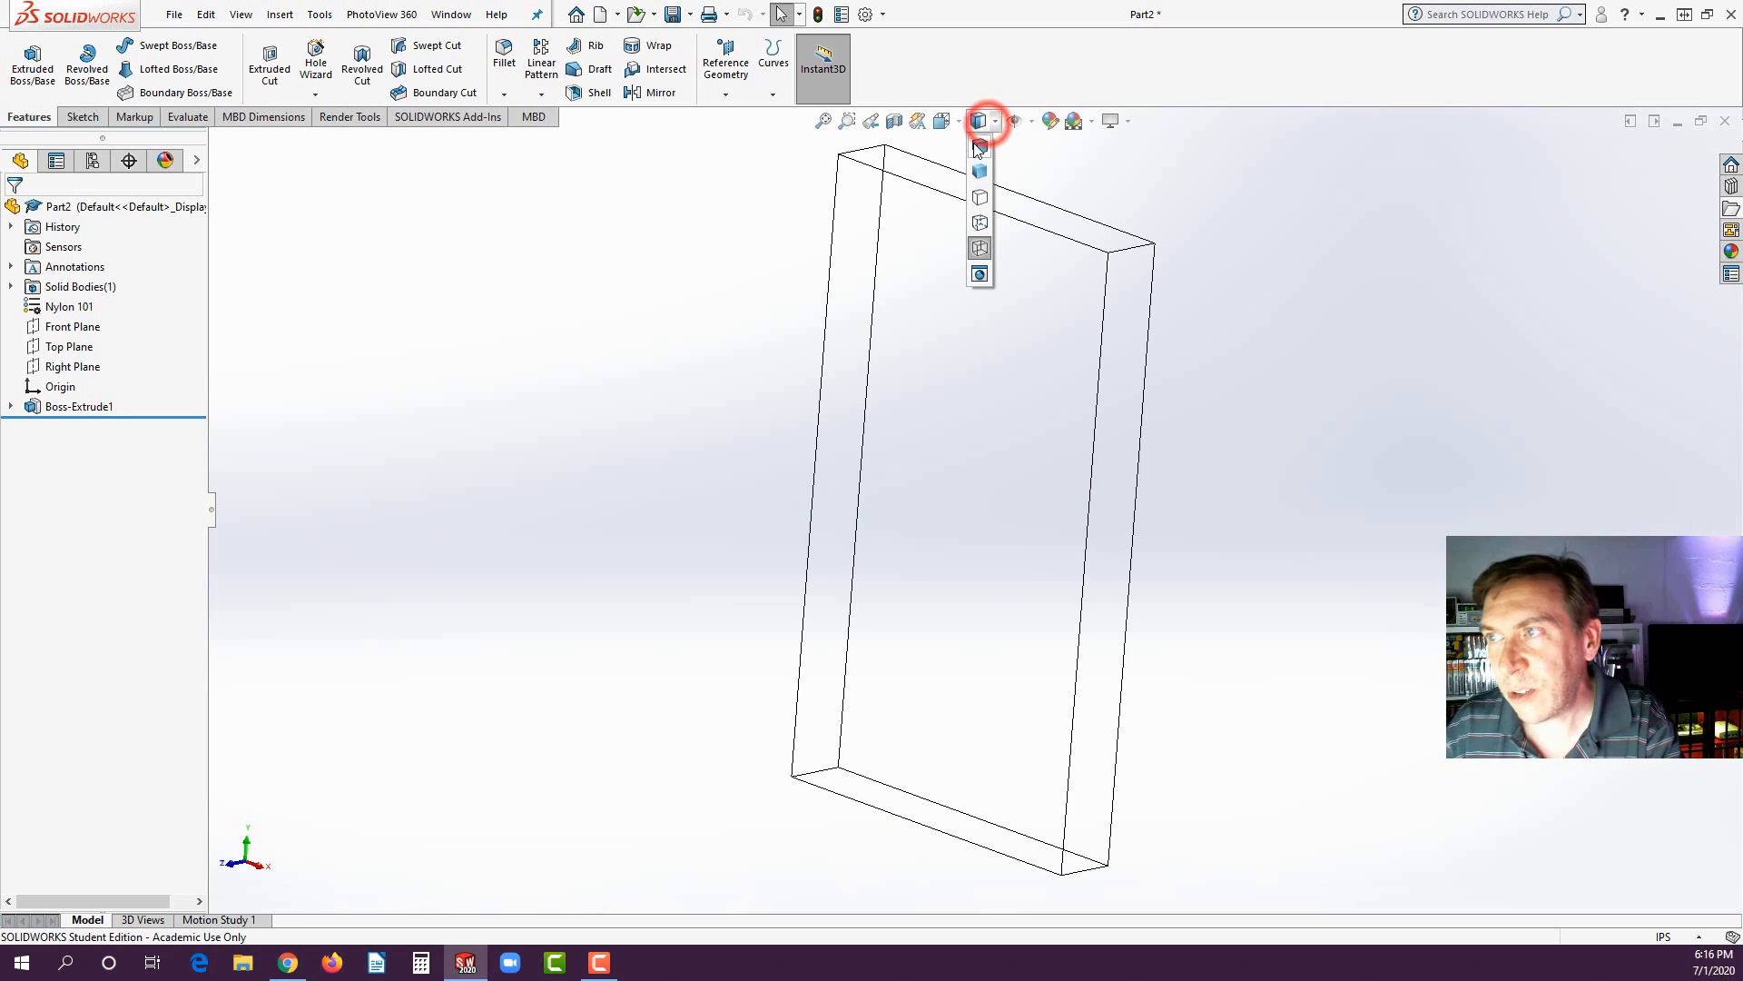
pyautogui.click(978, 147)
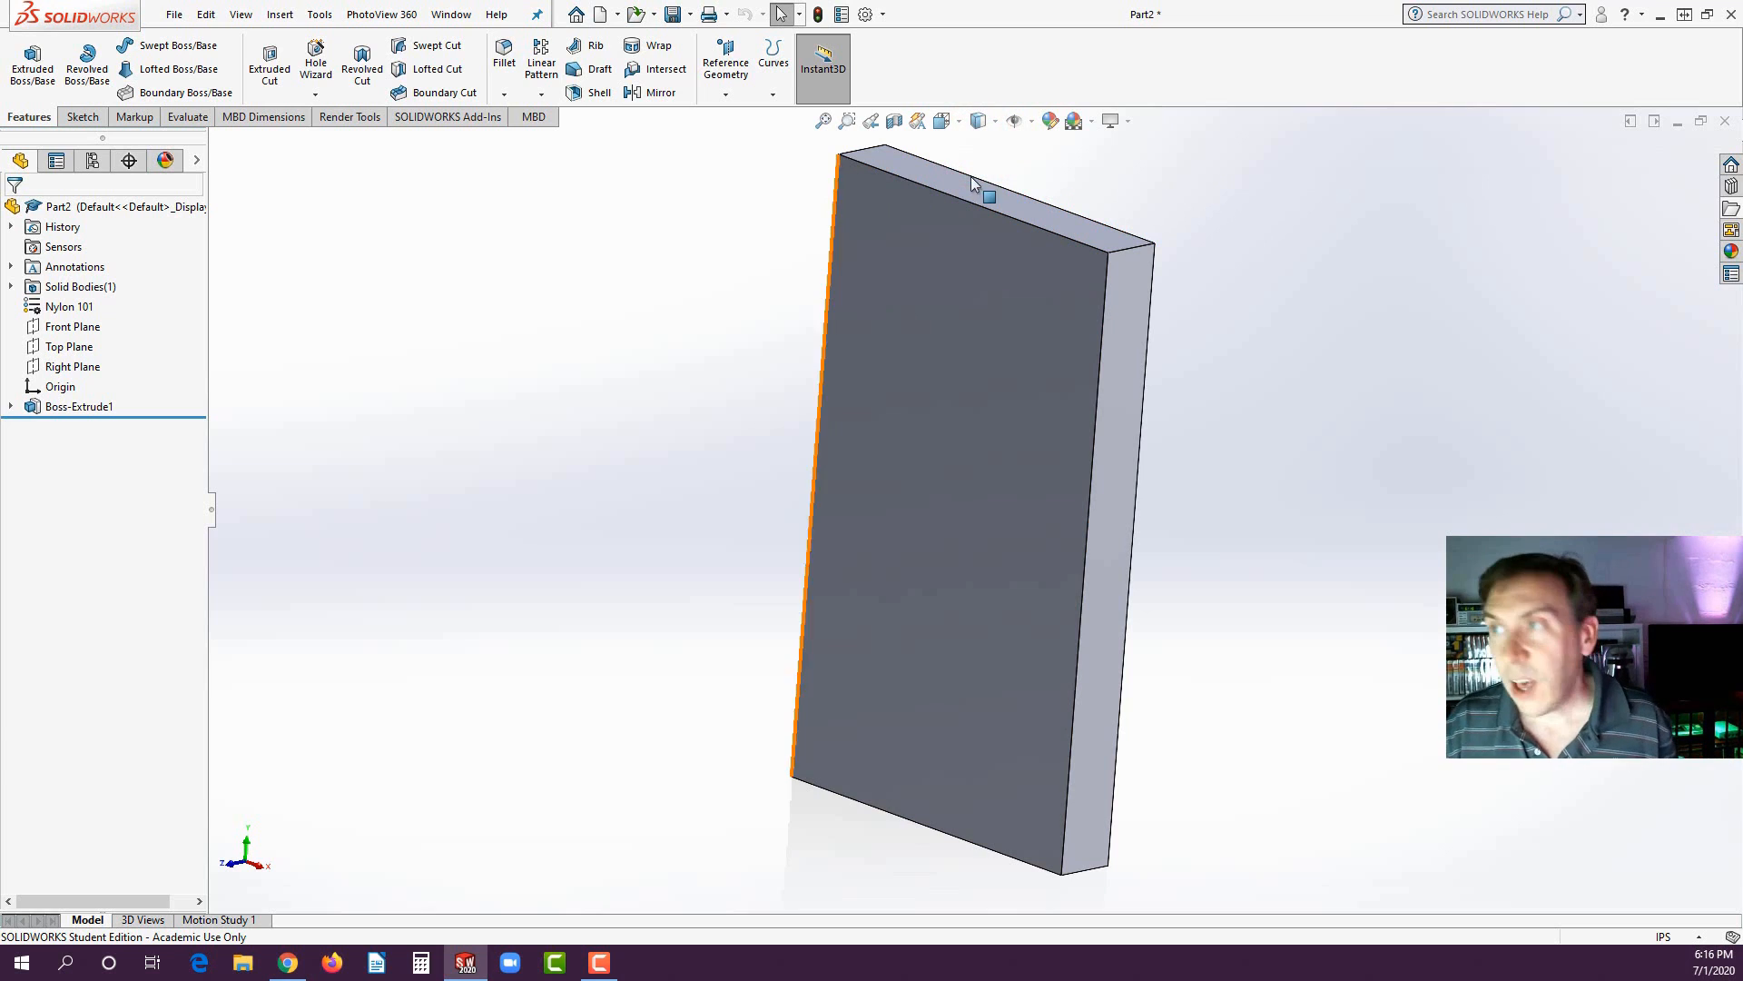
# - View the part's appearance and colour settings and leave them without making changes
pyautogui.click(1049, 122)
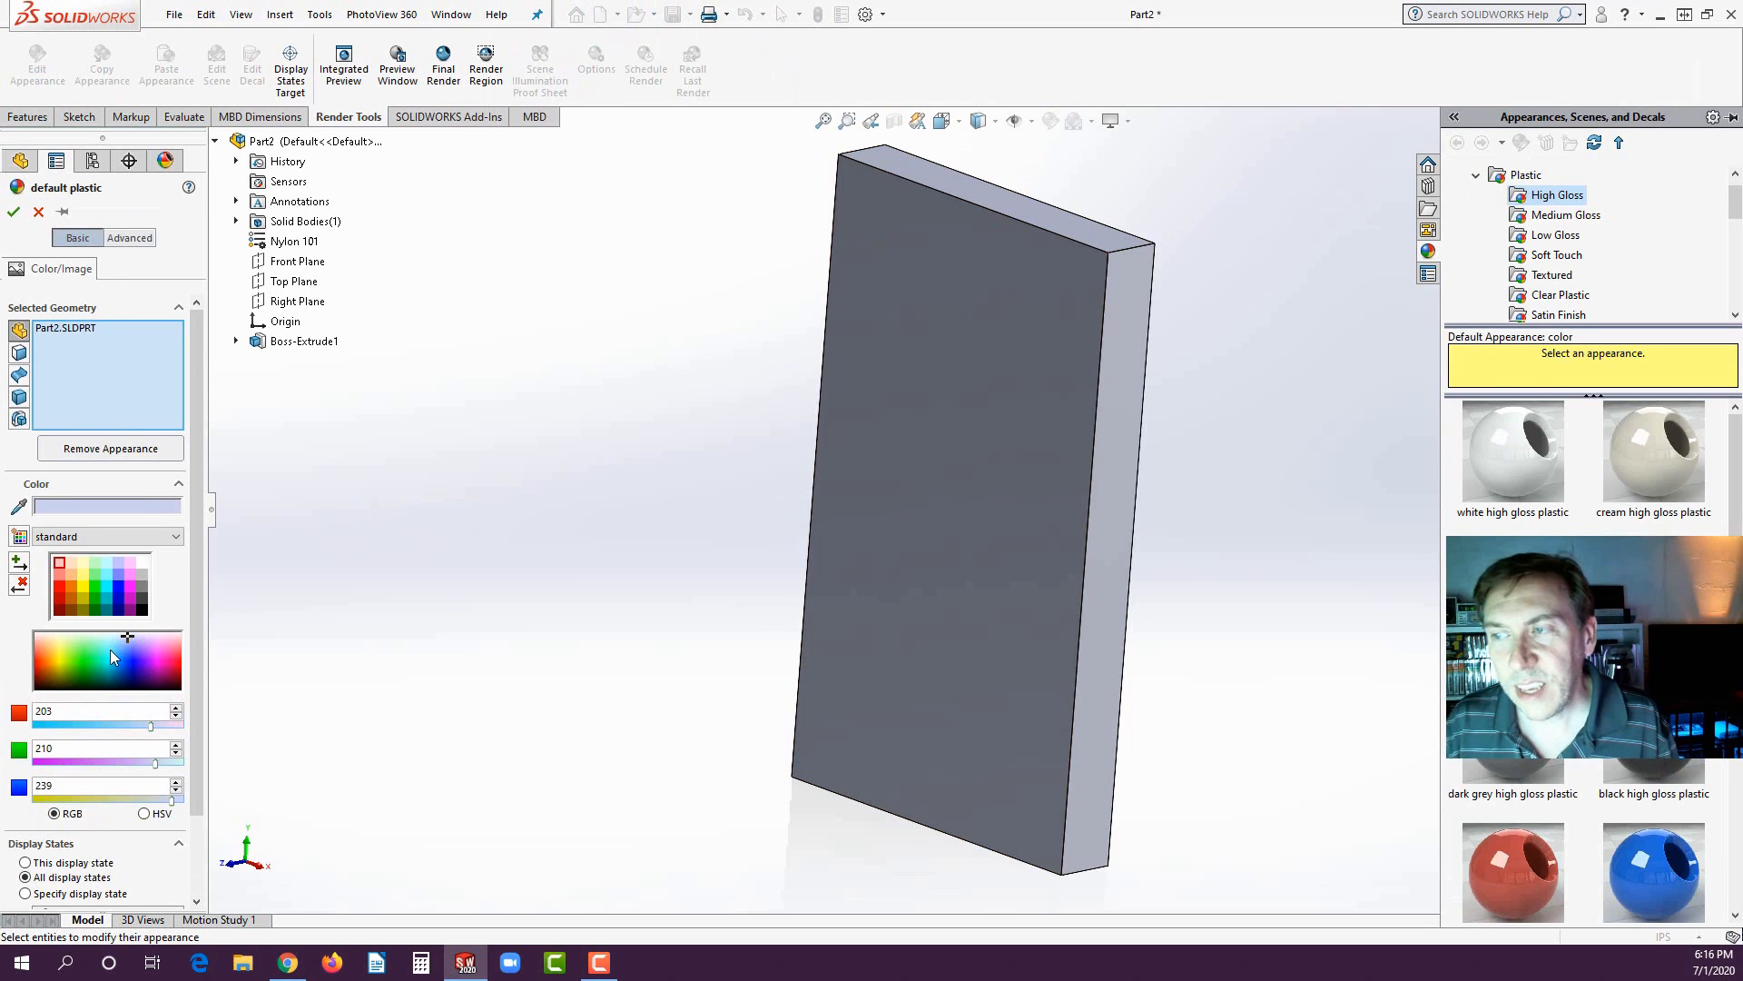
pyautogui.click(38, 213)
# - Try the Plain White, Backdrop - Grey with Overhead Light, and Rooftop scenes on the part one after another
pyautogui.click(1093, 124)
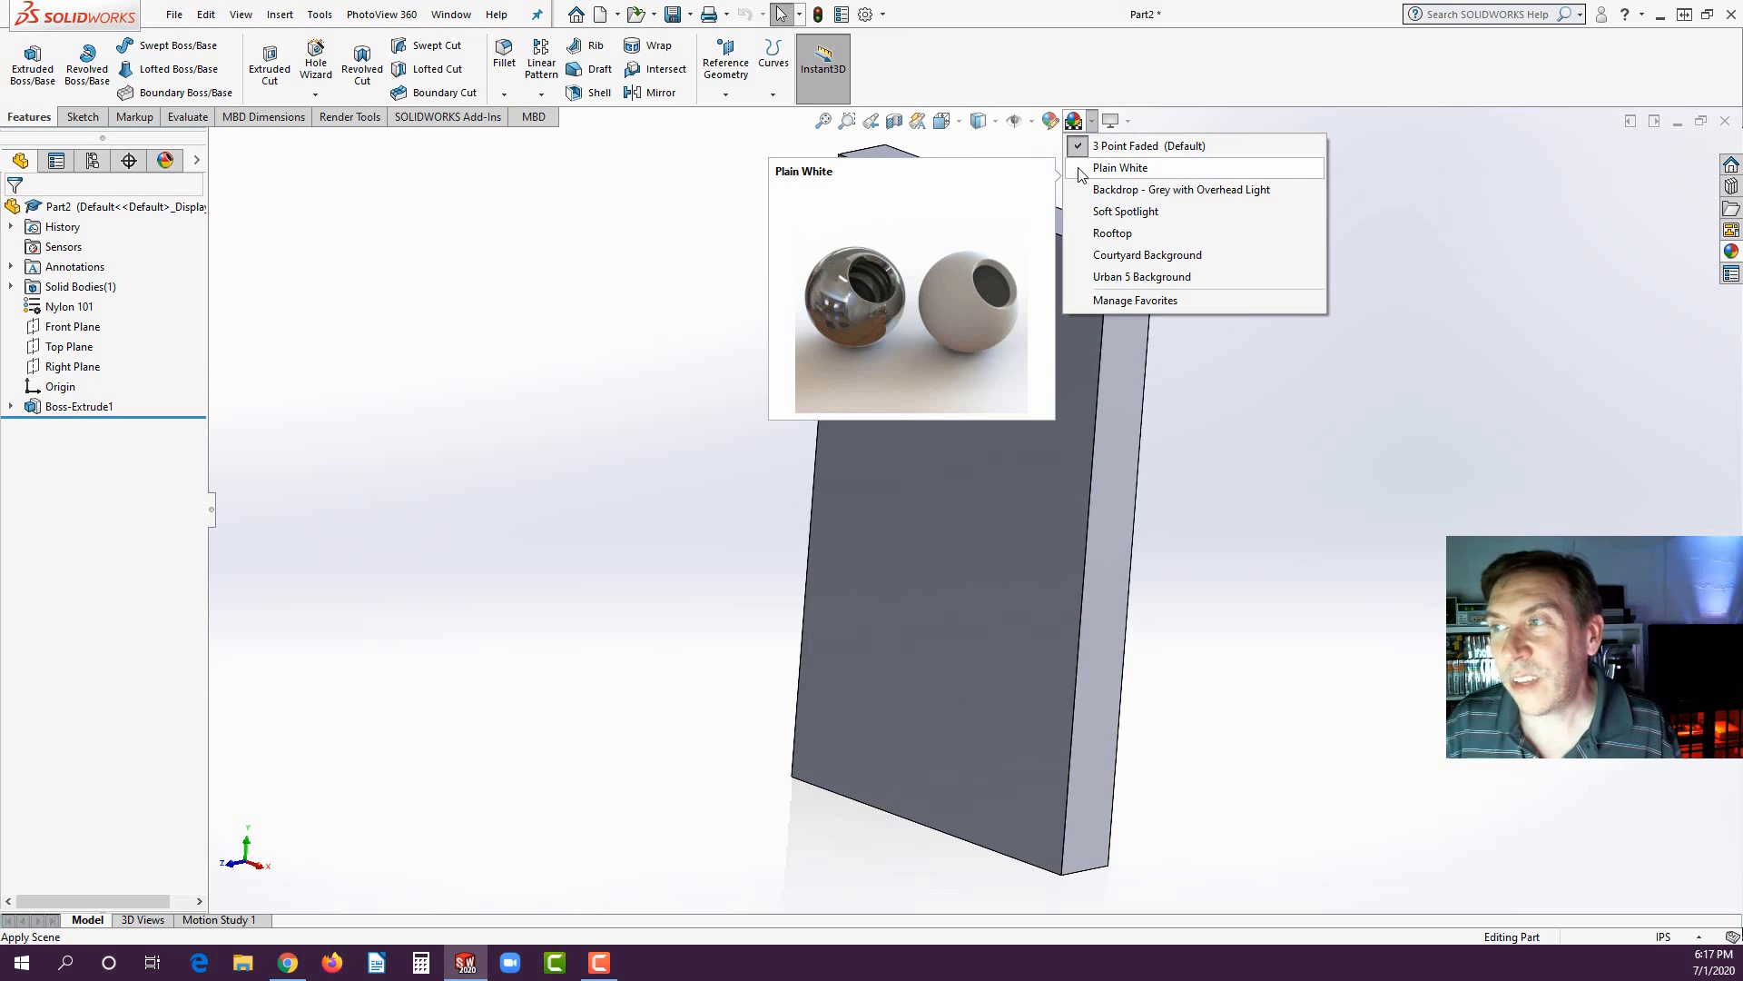
pyautogui.click(1080, 169)
pyautogui.click(1091, 121)
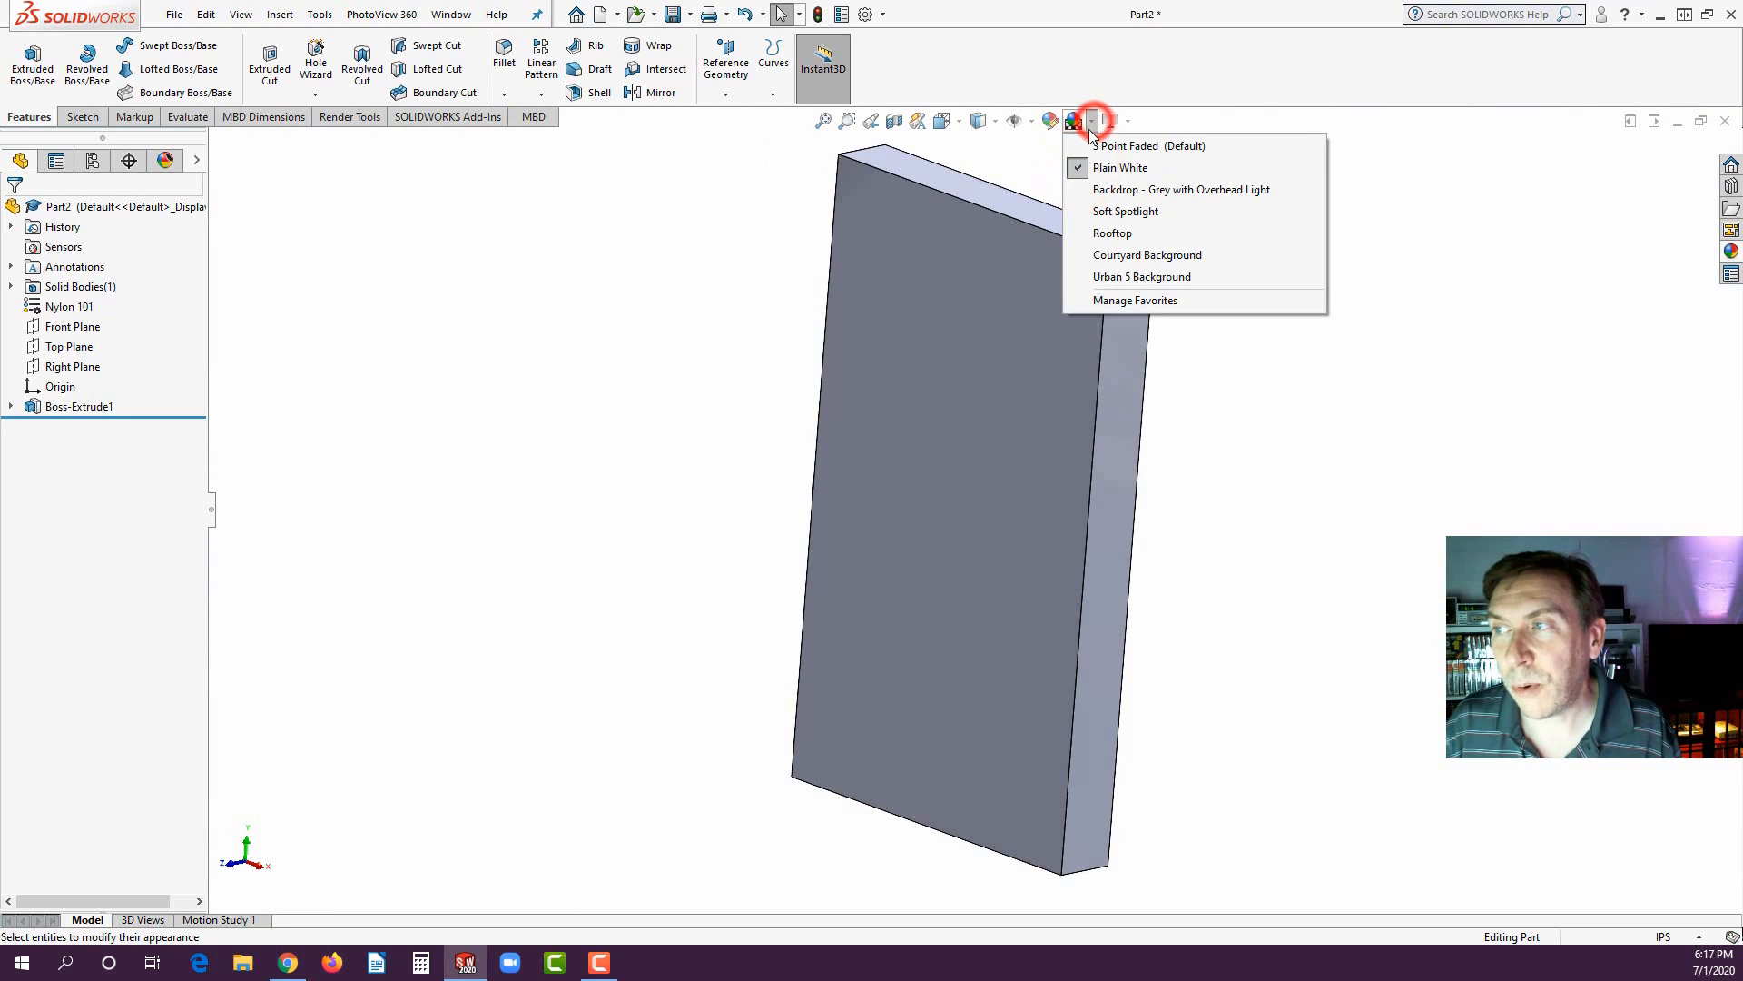
pyautogui.click(1080, 191)
pyautogui.click(1090, 121)
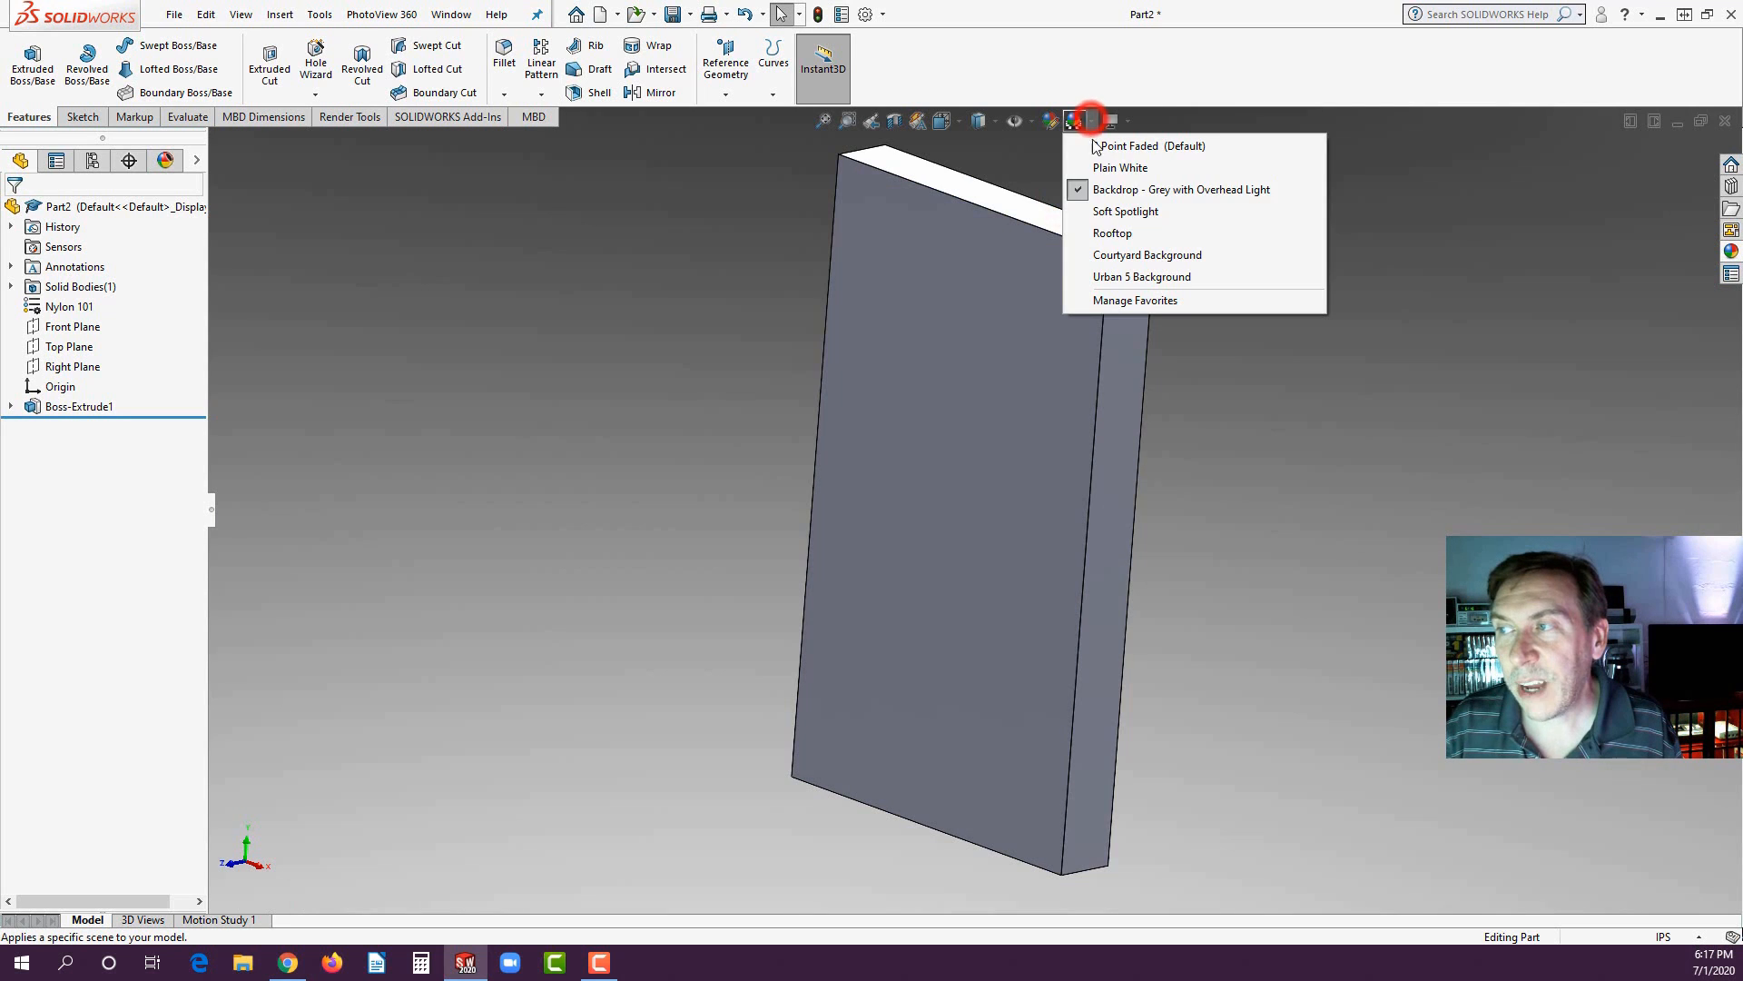
pyautogui.click(1084, 236)
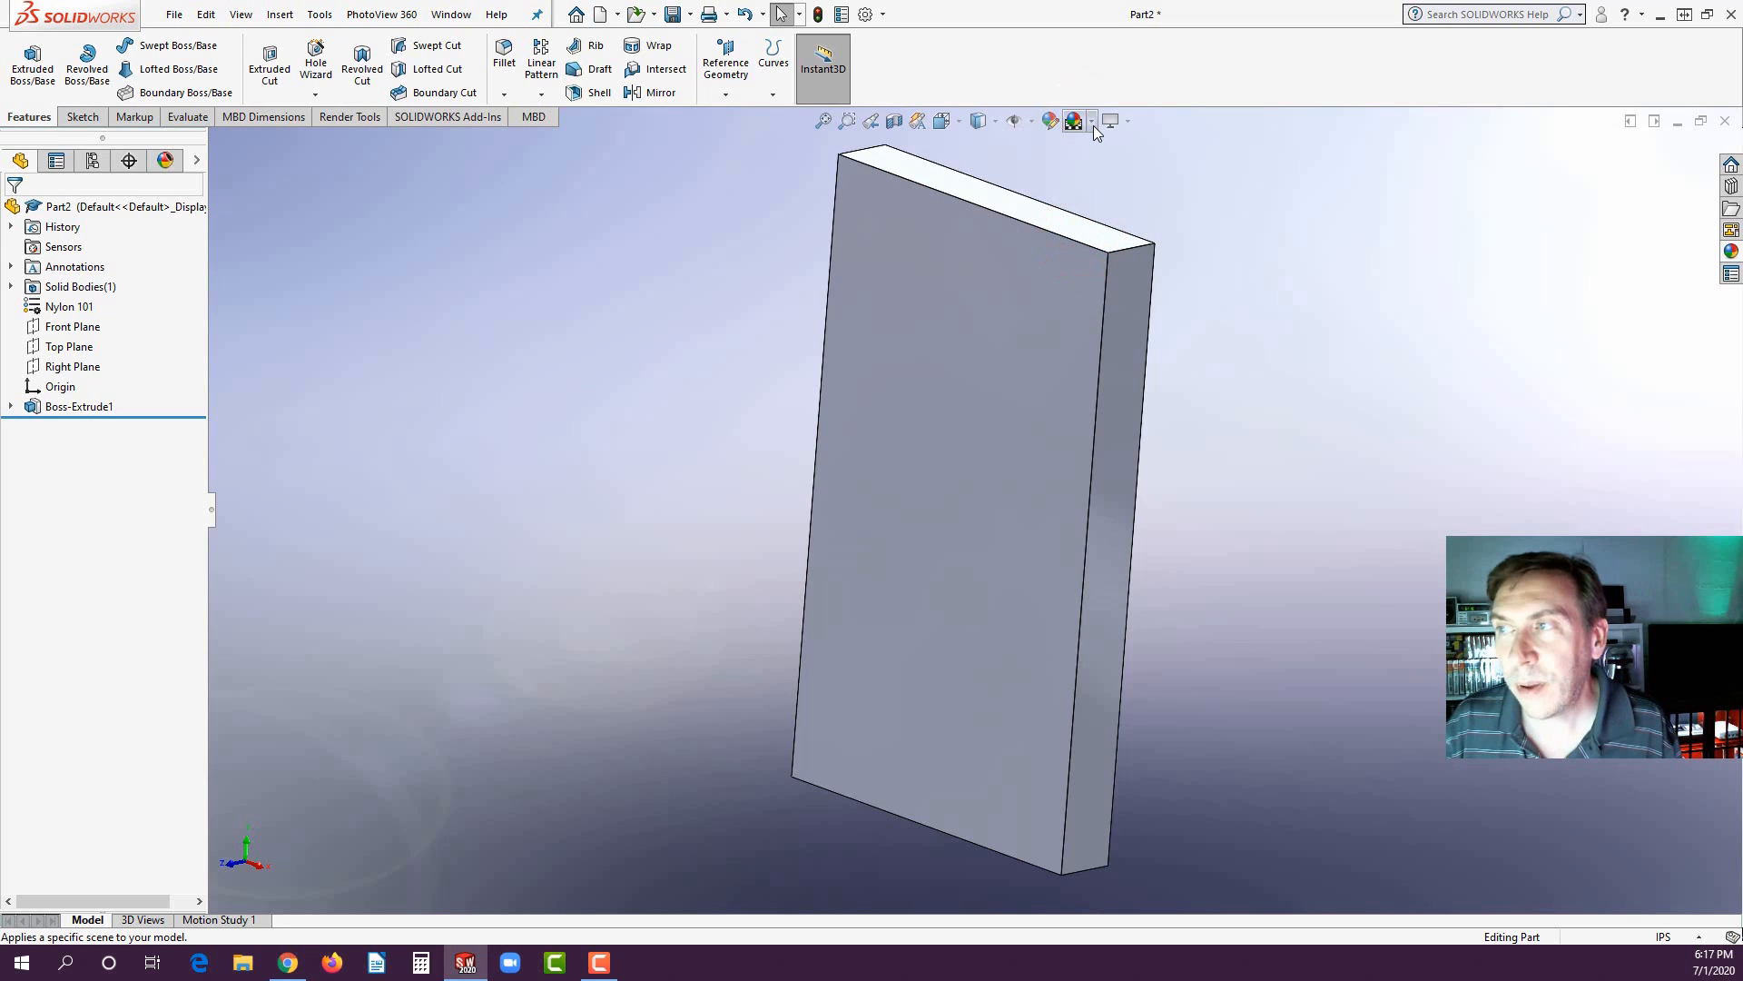
# - Switch the scene back to Plain White and finally to the default 3 Point Faded
pyautogui.click(1093, 121)
pyautogui.click(1079, 168)
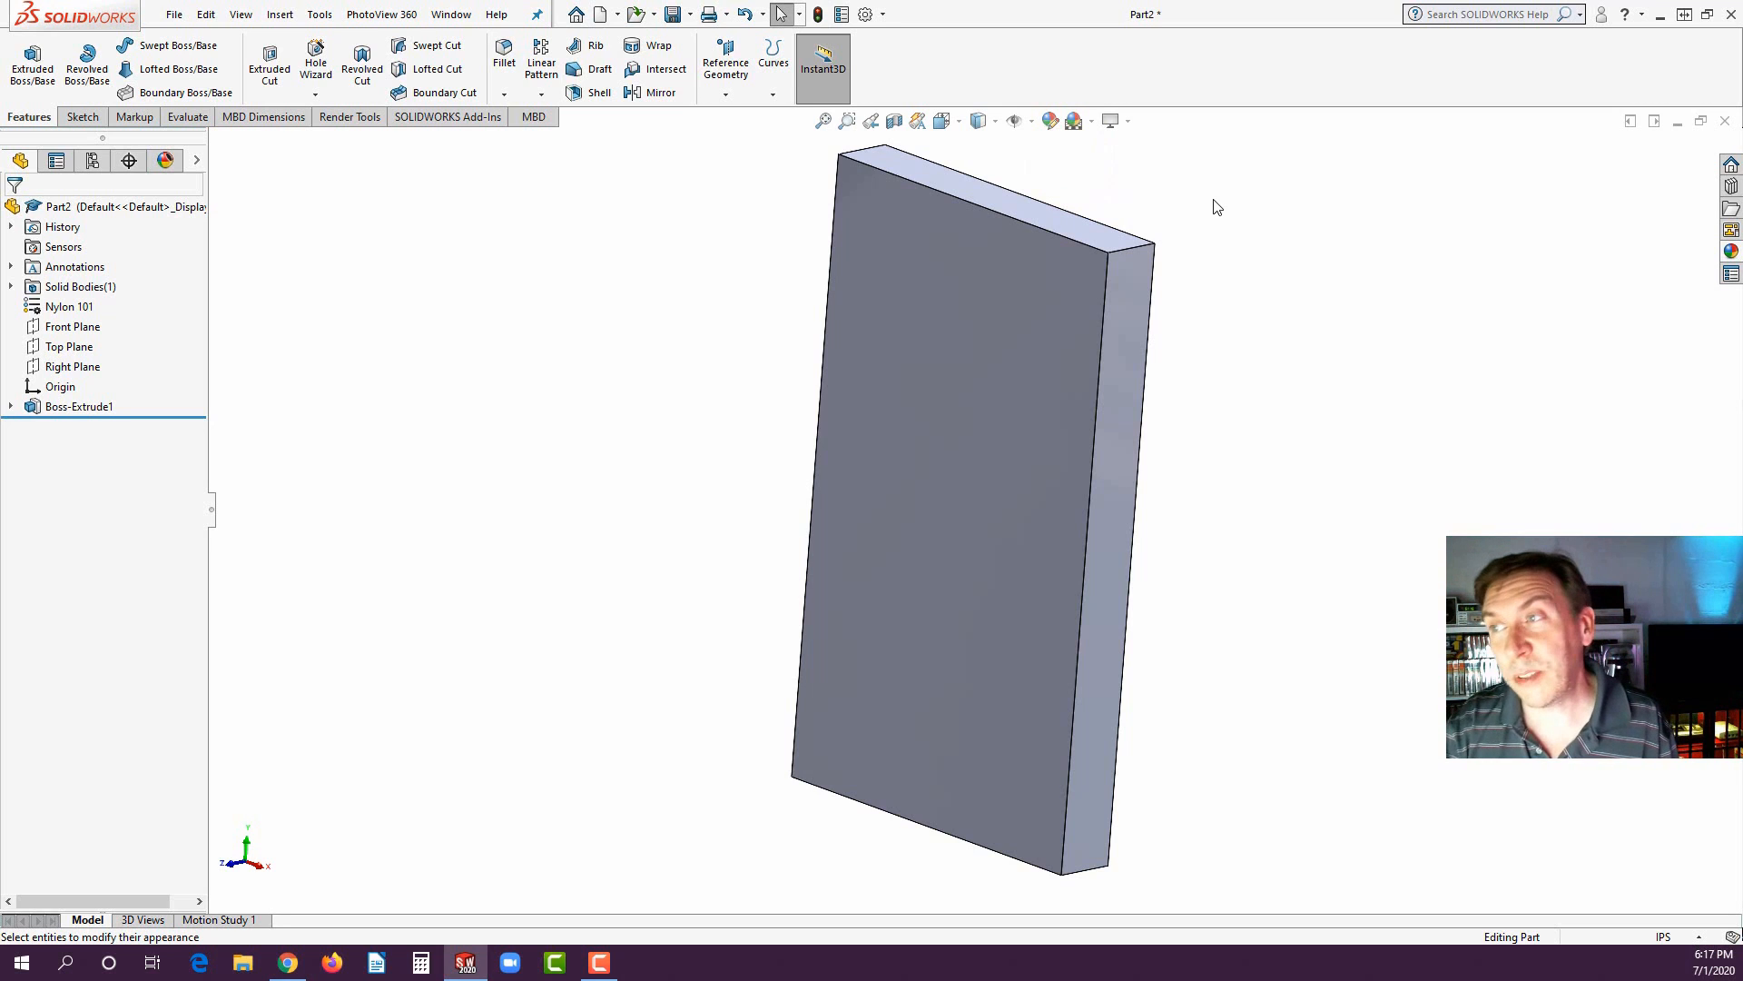
pyautogui.click(1074, 121)
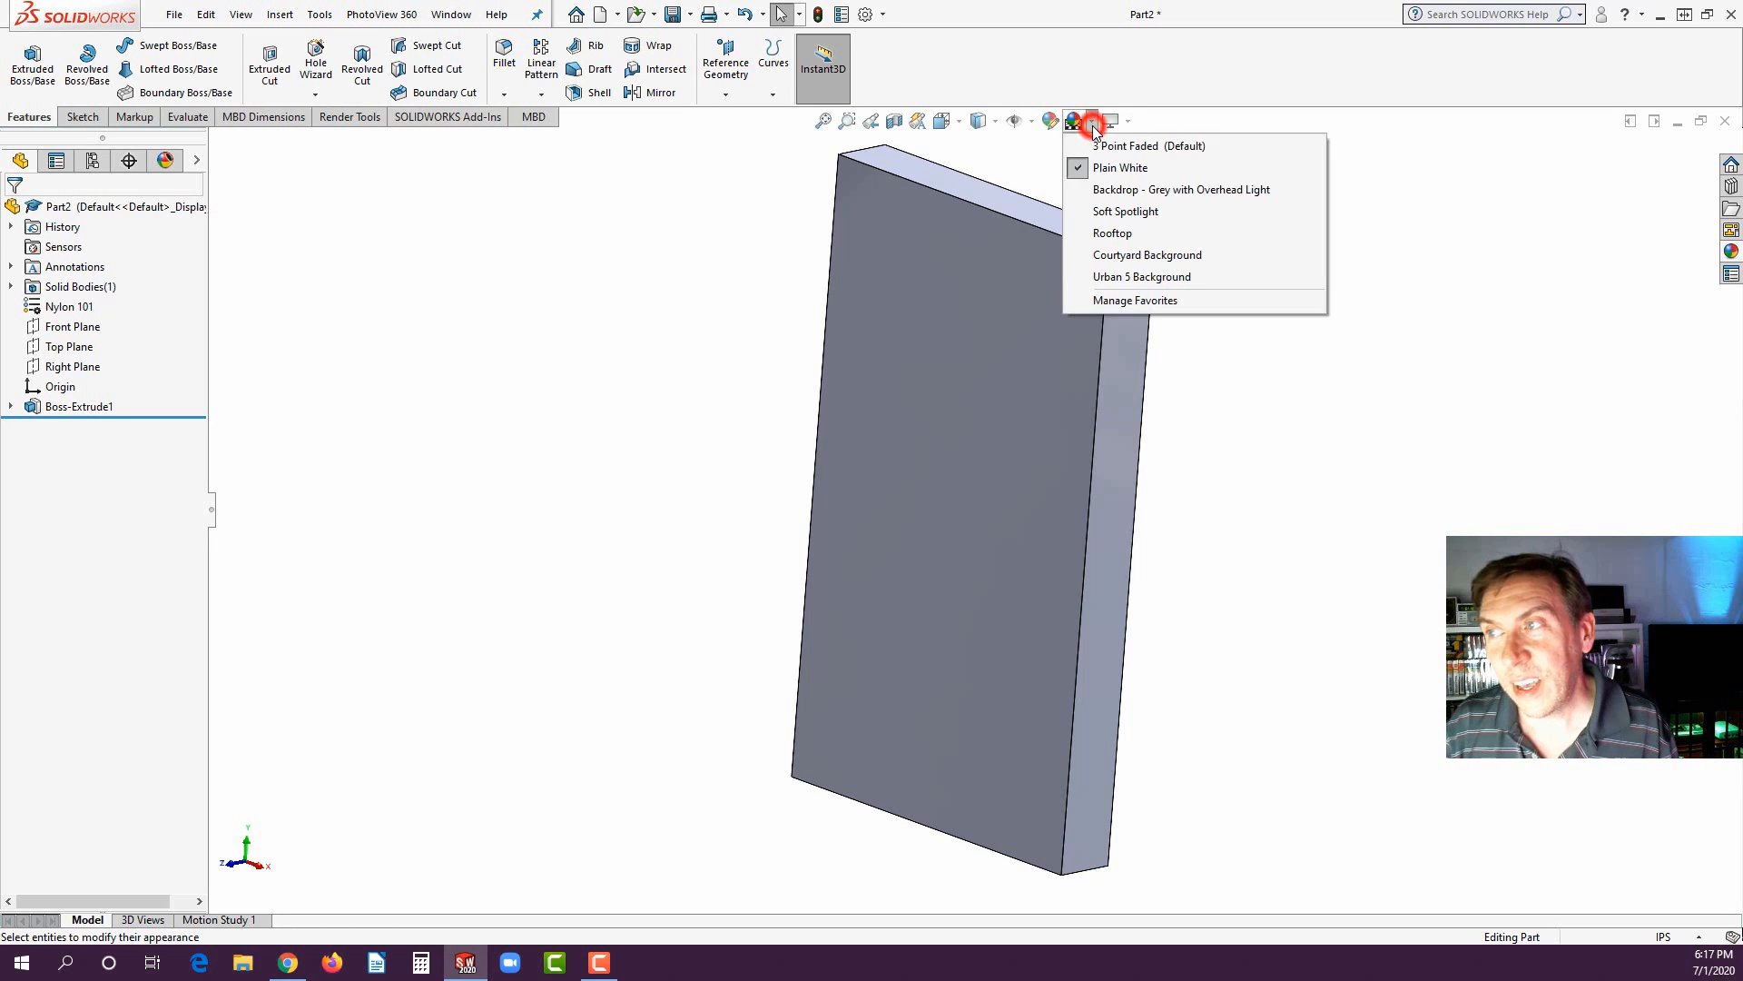
pyautogui.click(1079, 146)
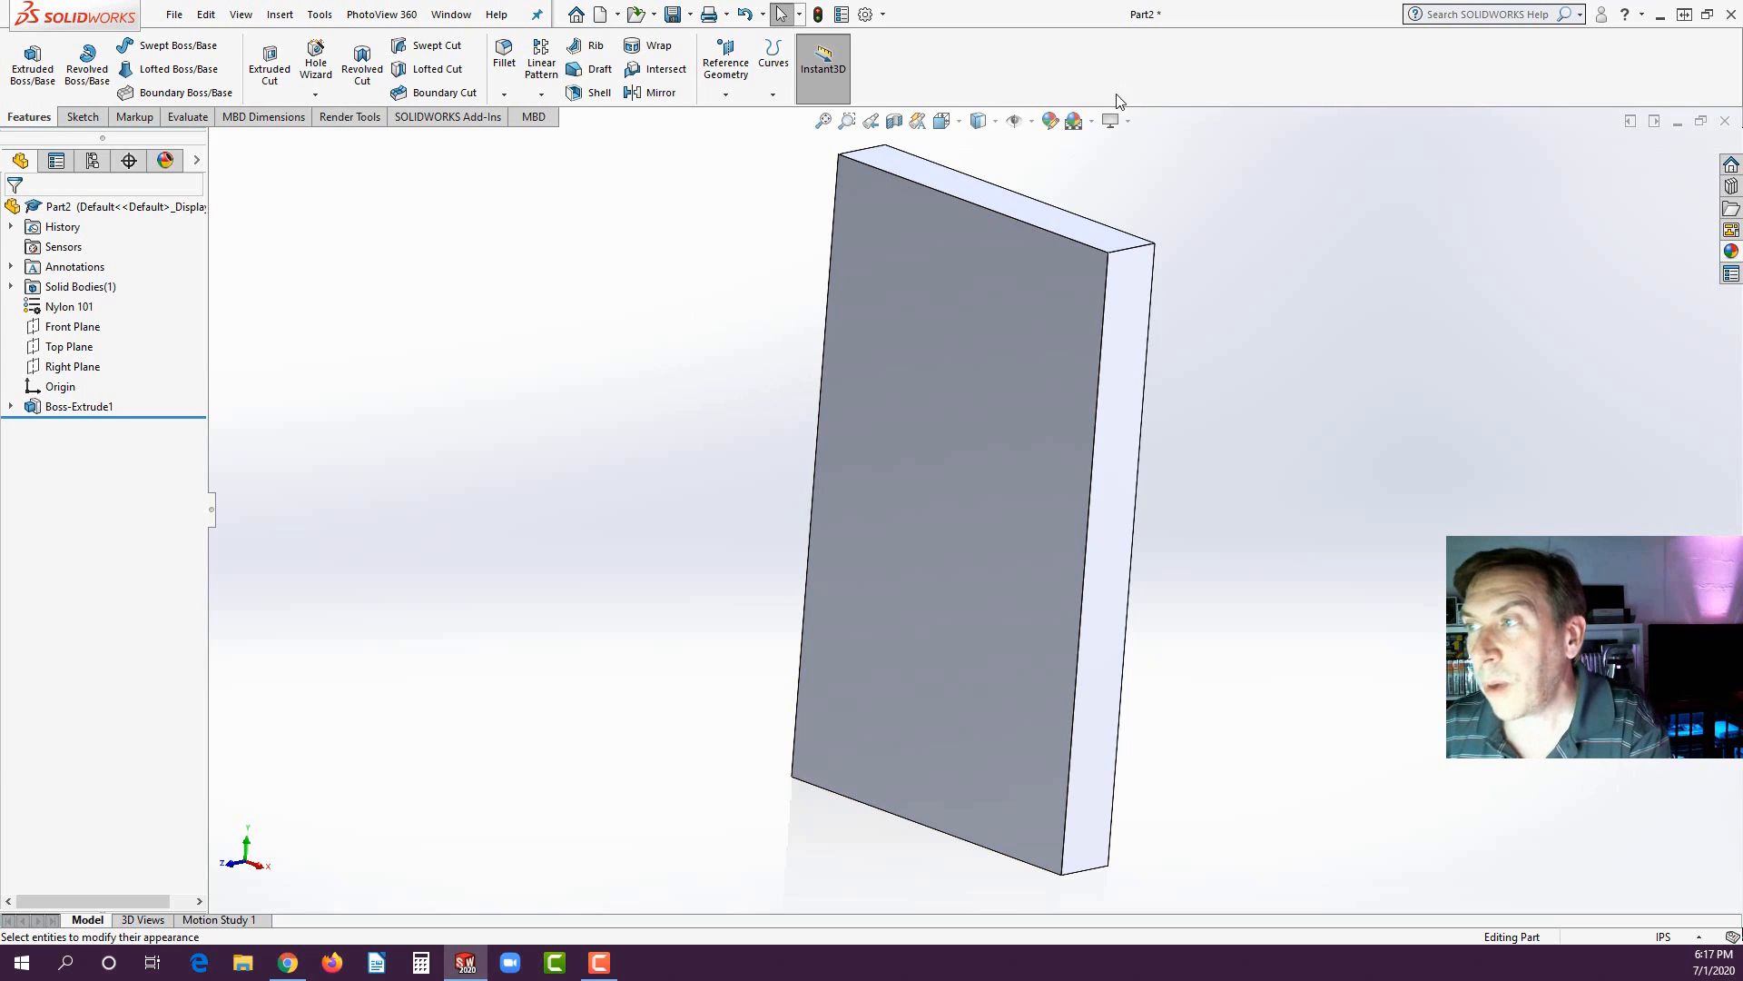
# - Turn on the Cartoon and Perspective view settings, and rotate the block to show its top face
pyautogui.click(1129, 121)
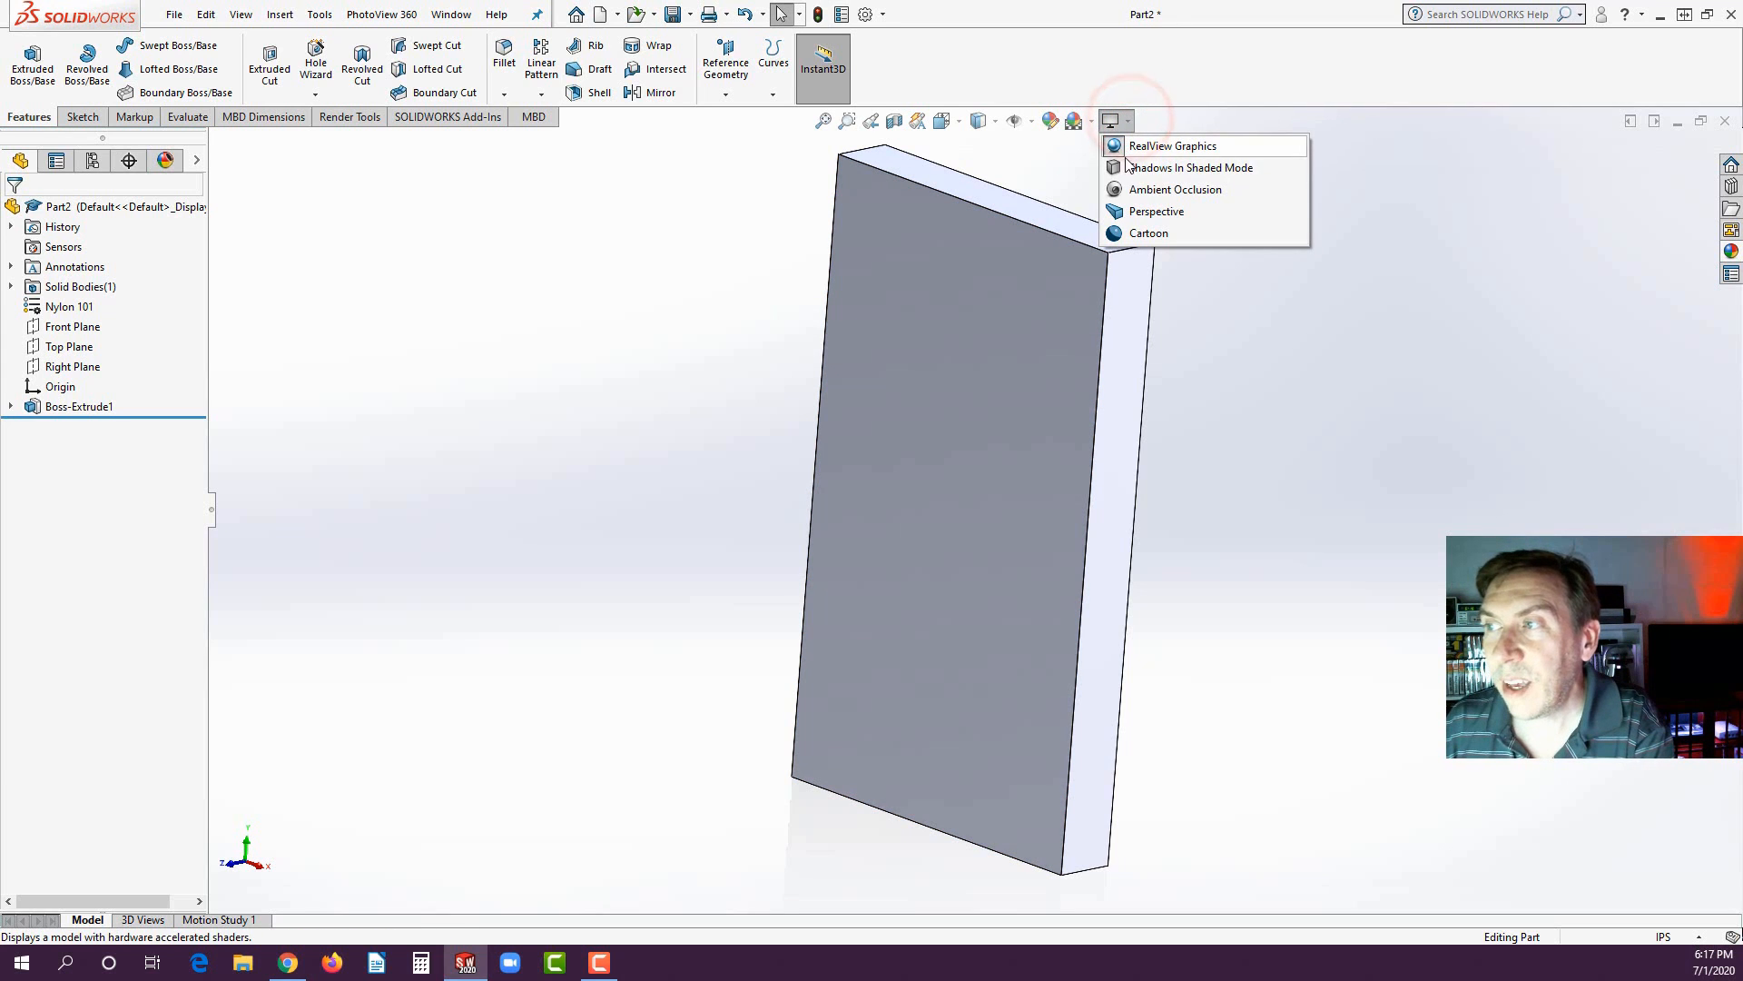
pyautogui.click(1148, 234)
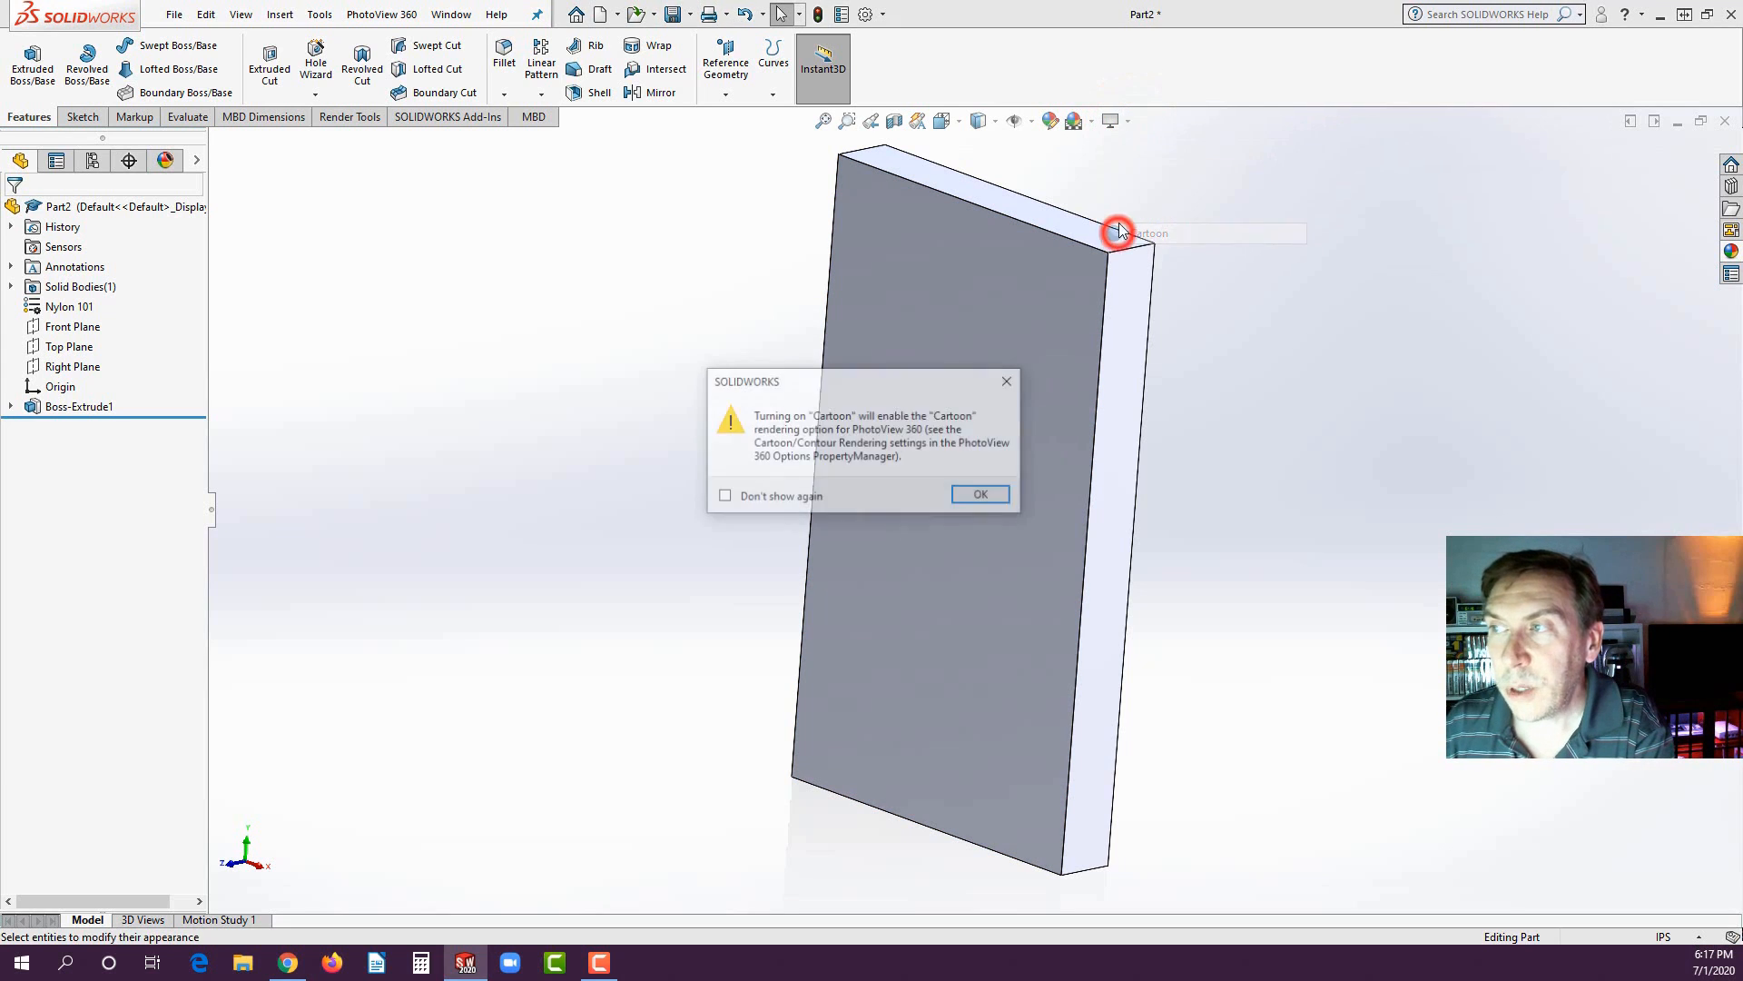
pyautogui.click(1011, 379)
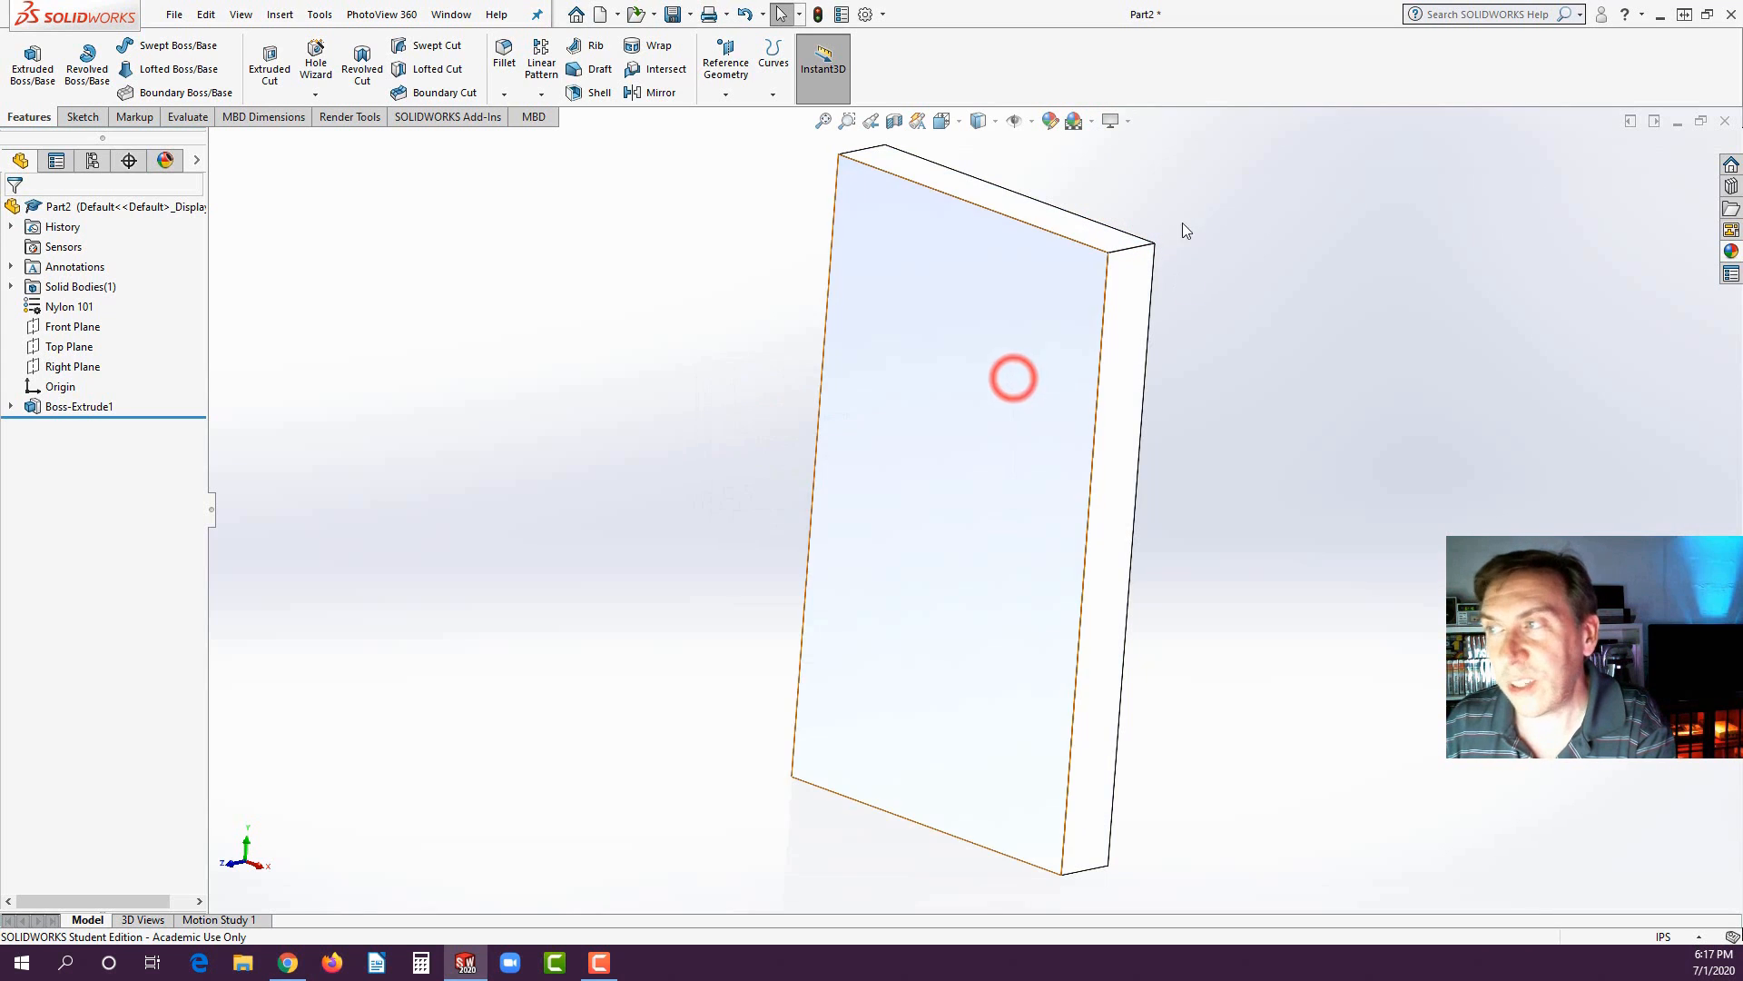
pyautogui.click(1123, 119)
pyautogui.click(1119, 210)
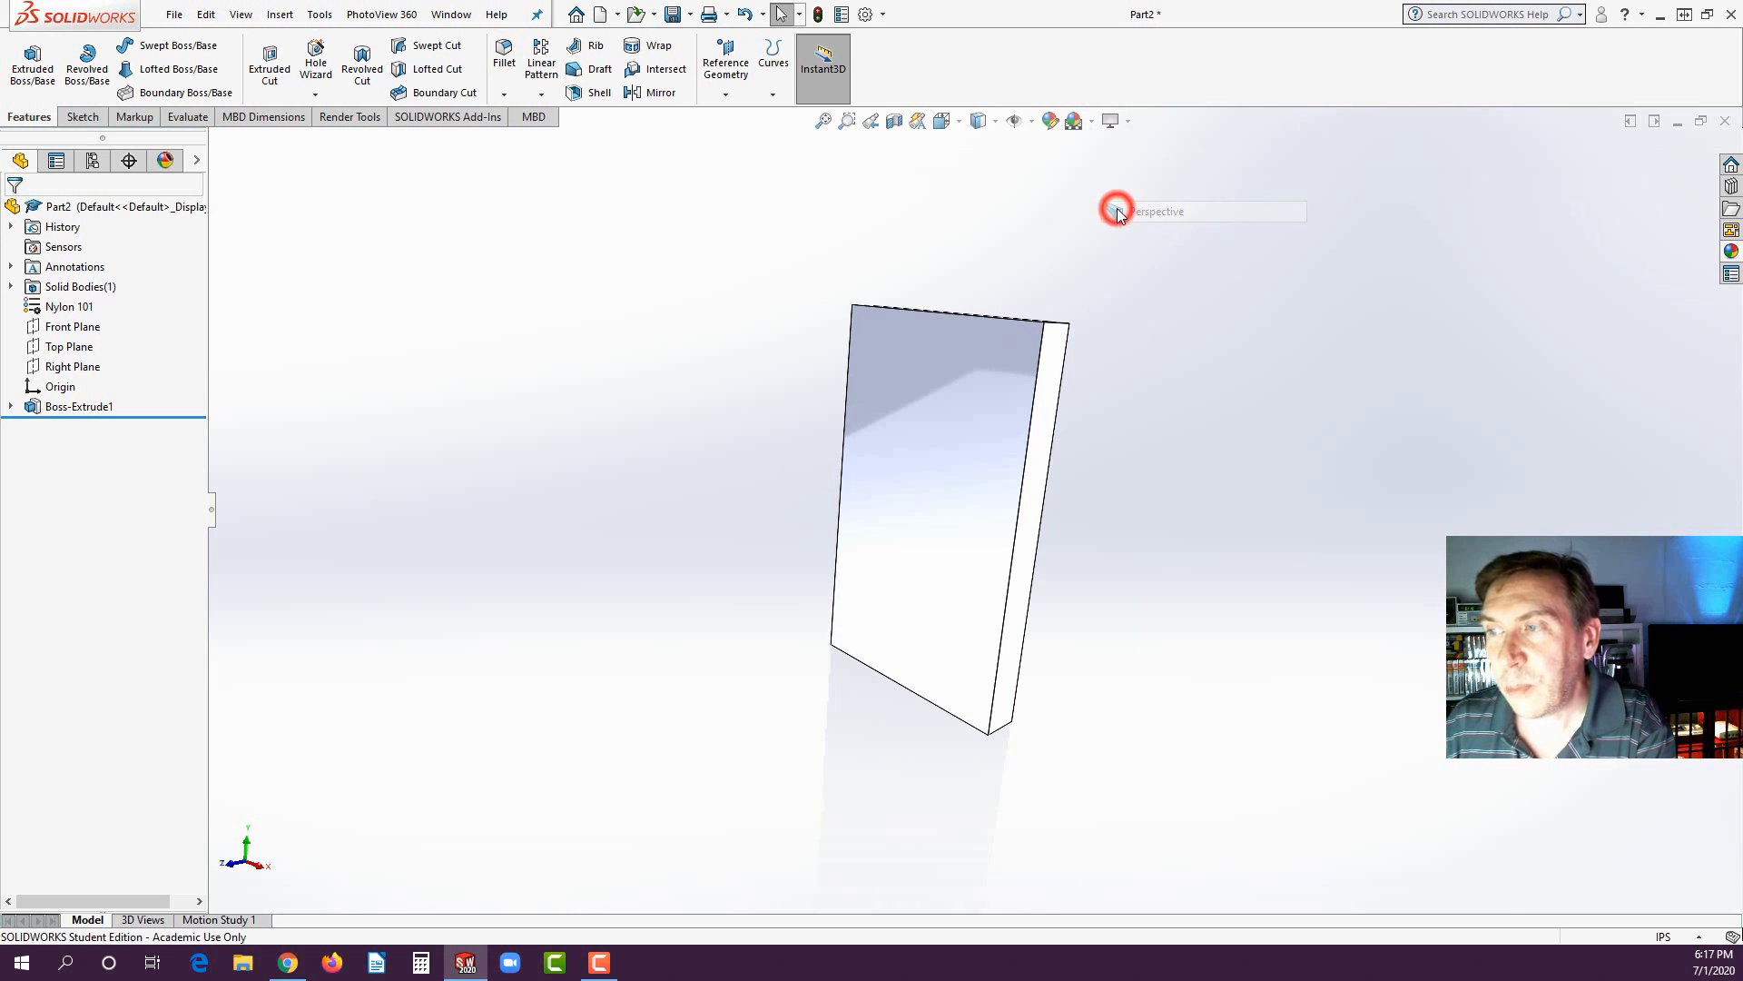
pyautogui.moveTo(955, 421); pyautogui.dragTo(953, 467, button='middle')
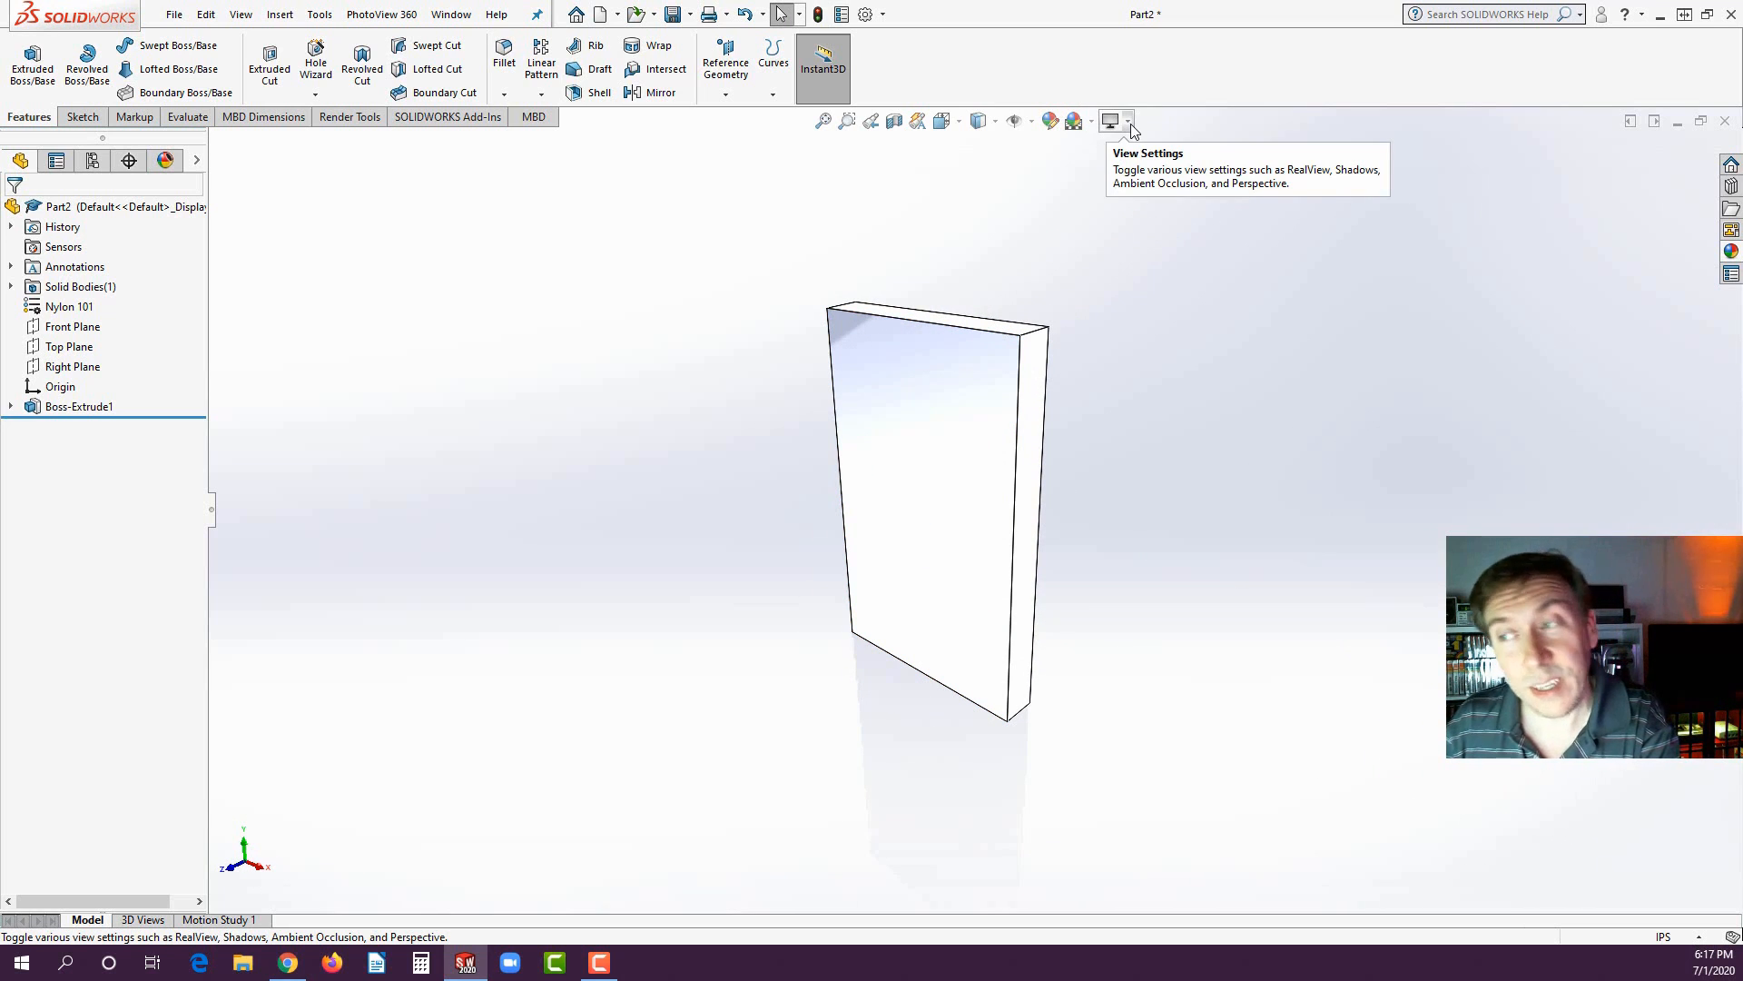
# - Display the block's dimensions by selecting its front face, and move the height and width dimensions clear of the edges
pyautogui.click(903, 483)
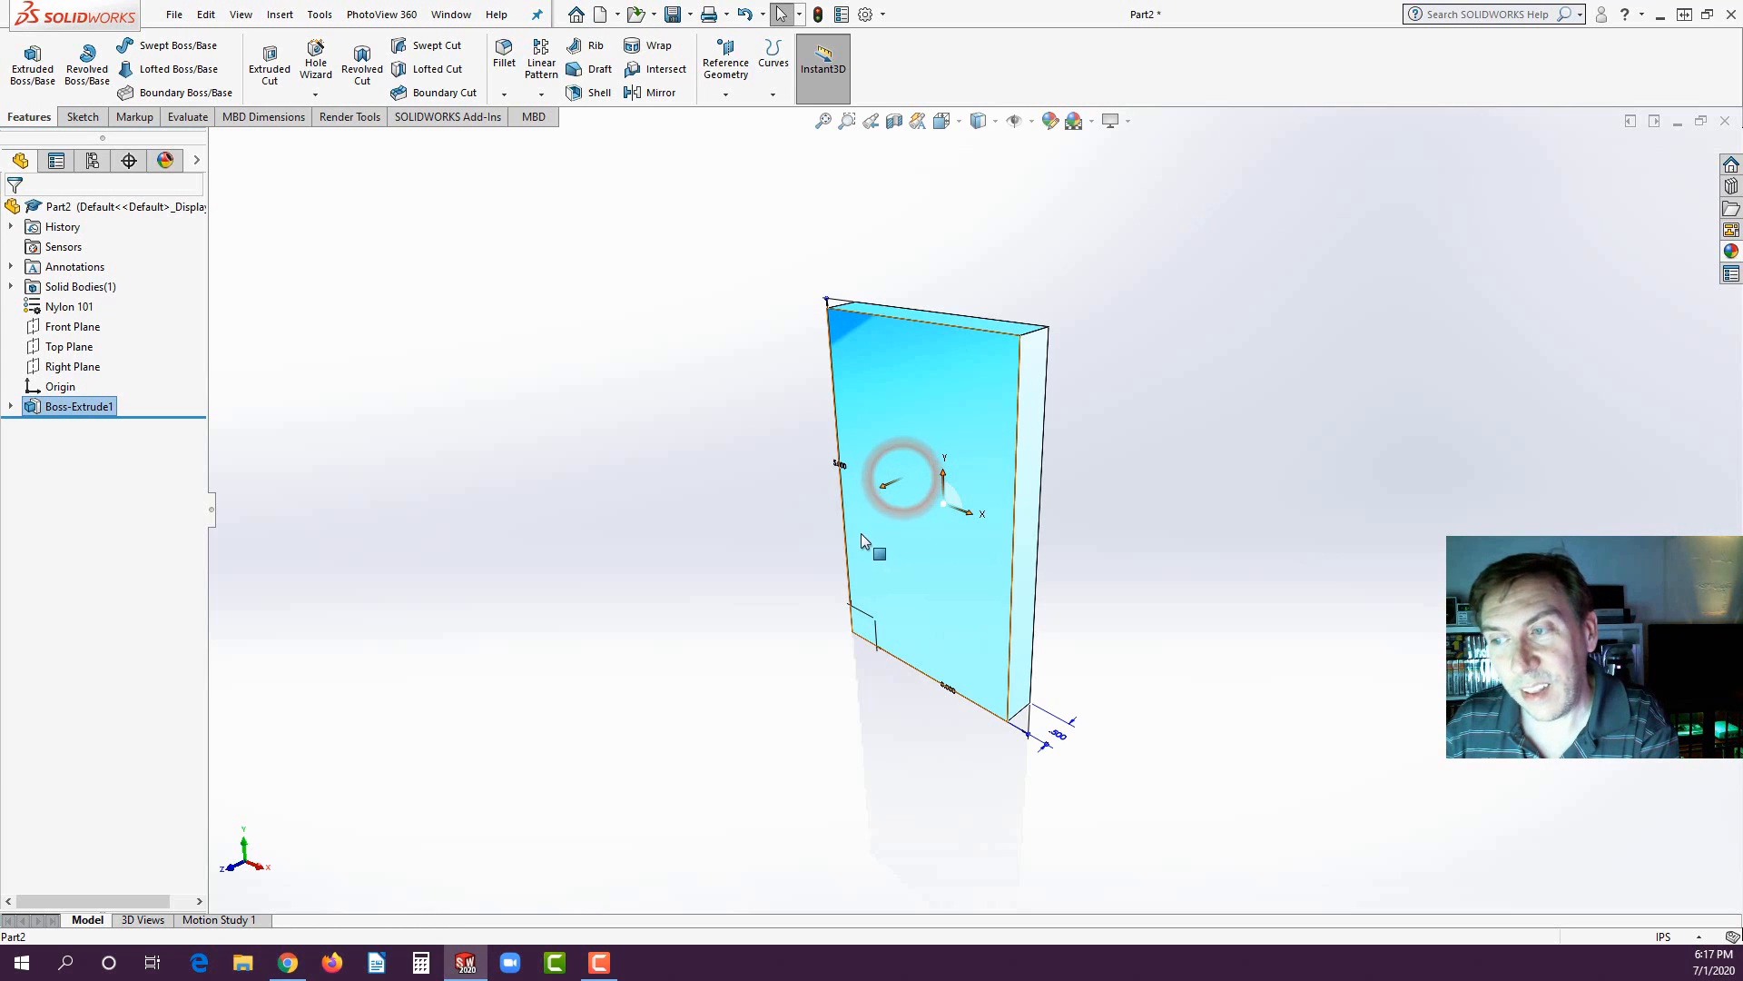
pyautogui.click(836, 466)
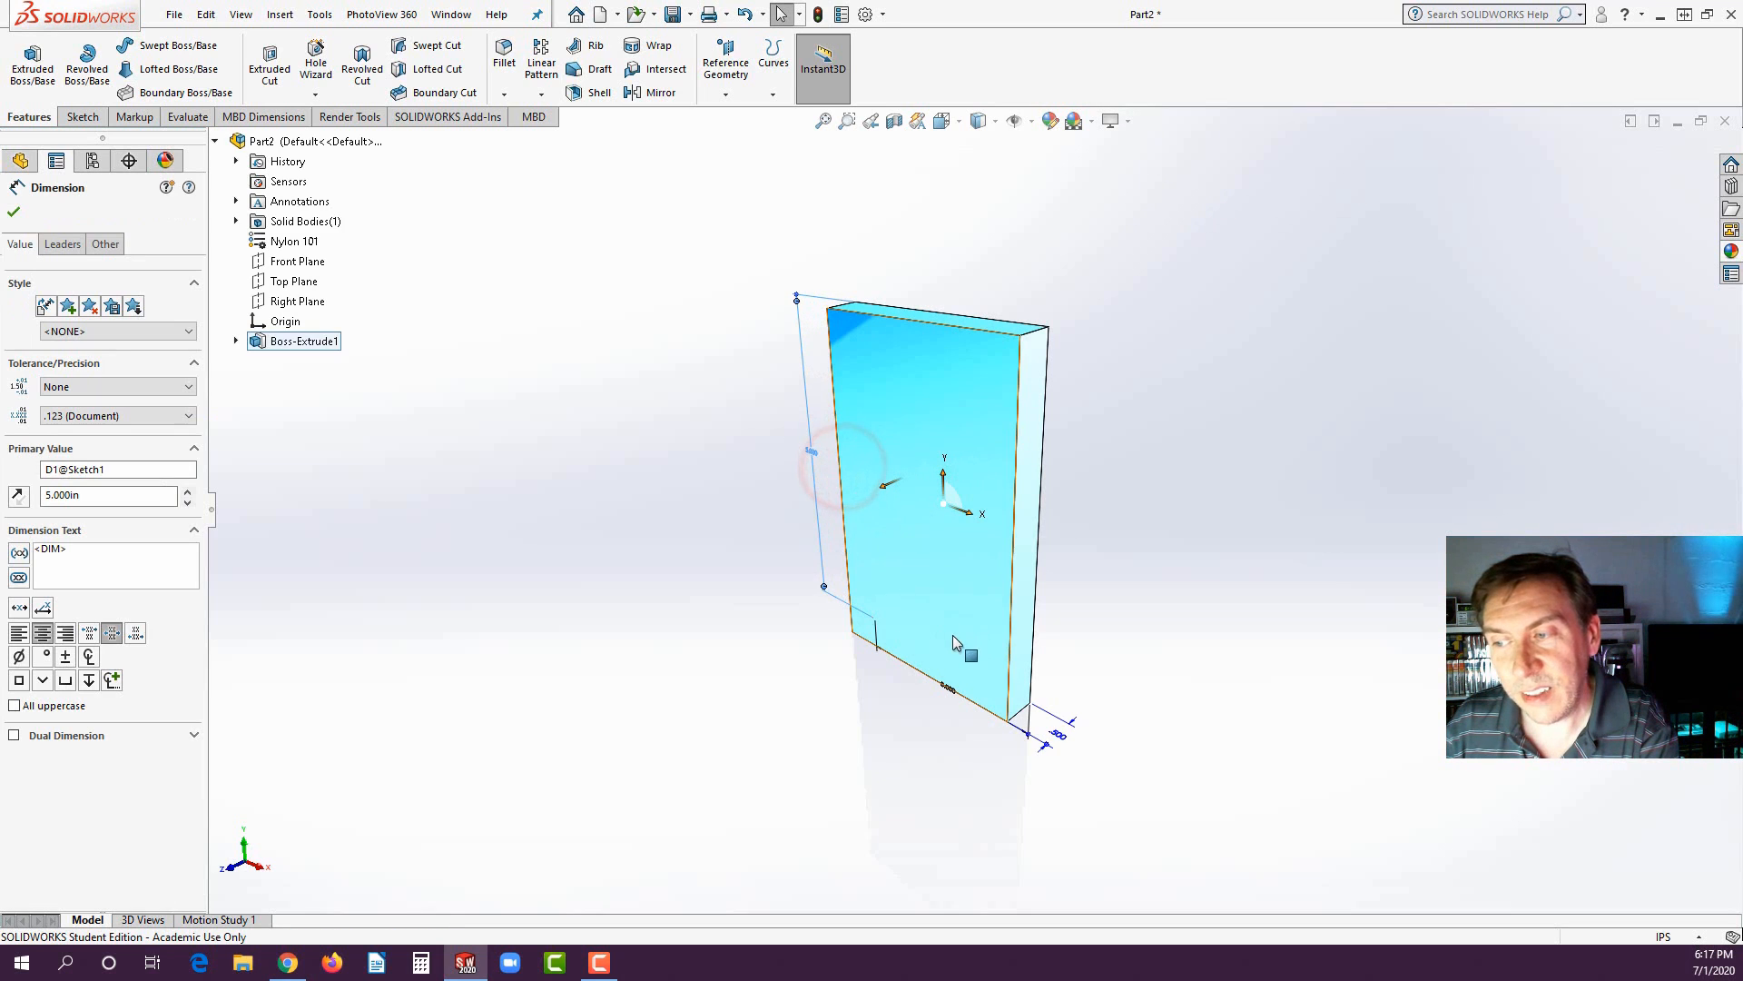
pyautogui.click(946, 692)
pyautogui.press('Escape')
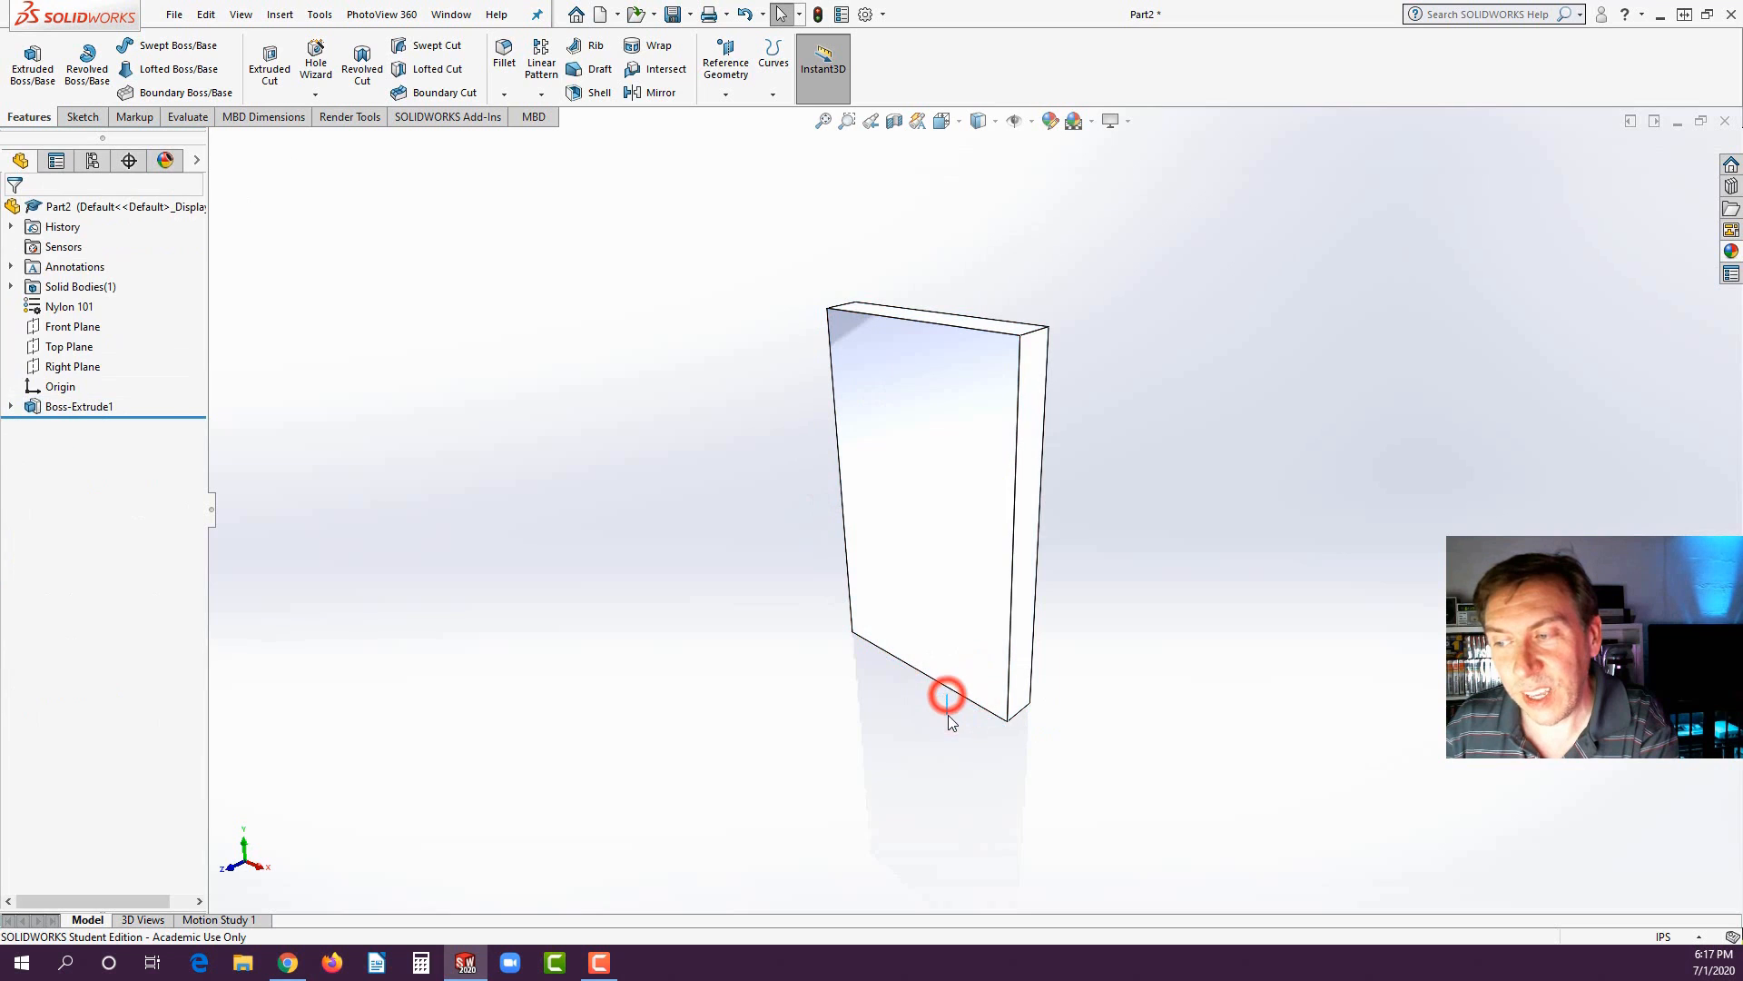
pyautogui.click(956, 483)
pyautogui.scroll(-3, 913, 542)
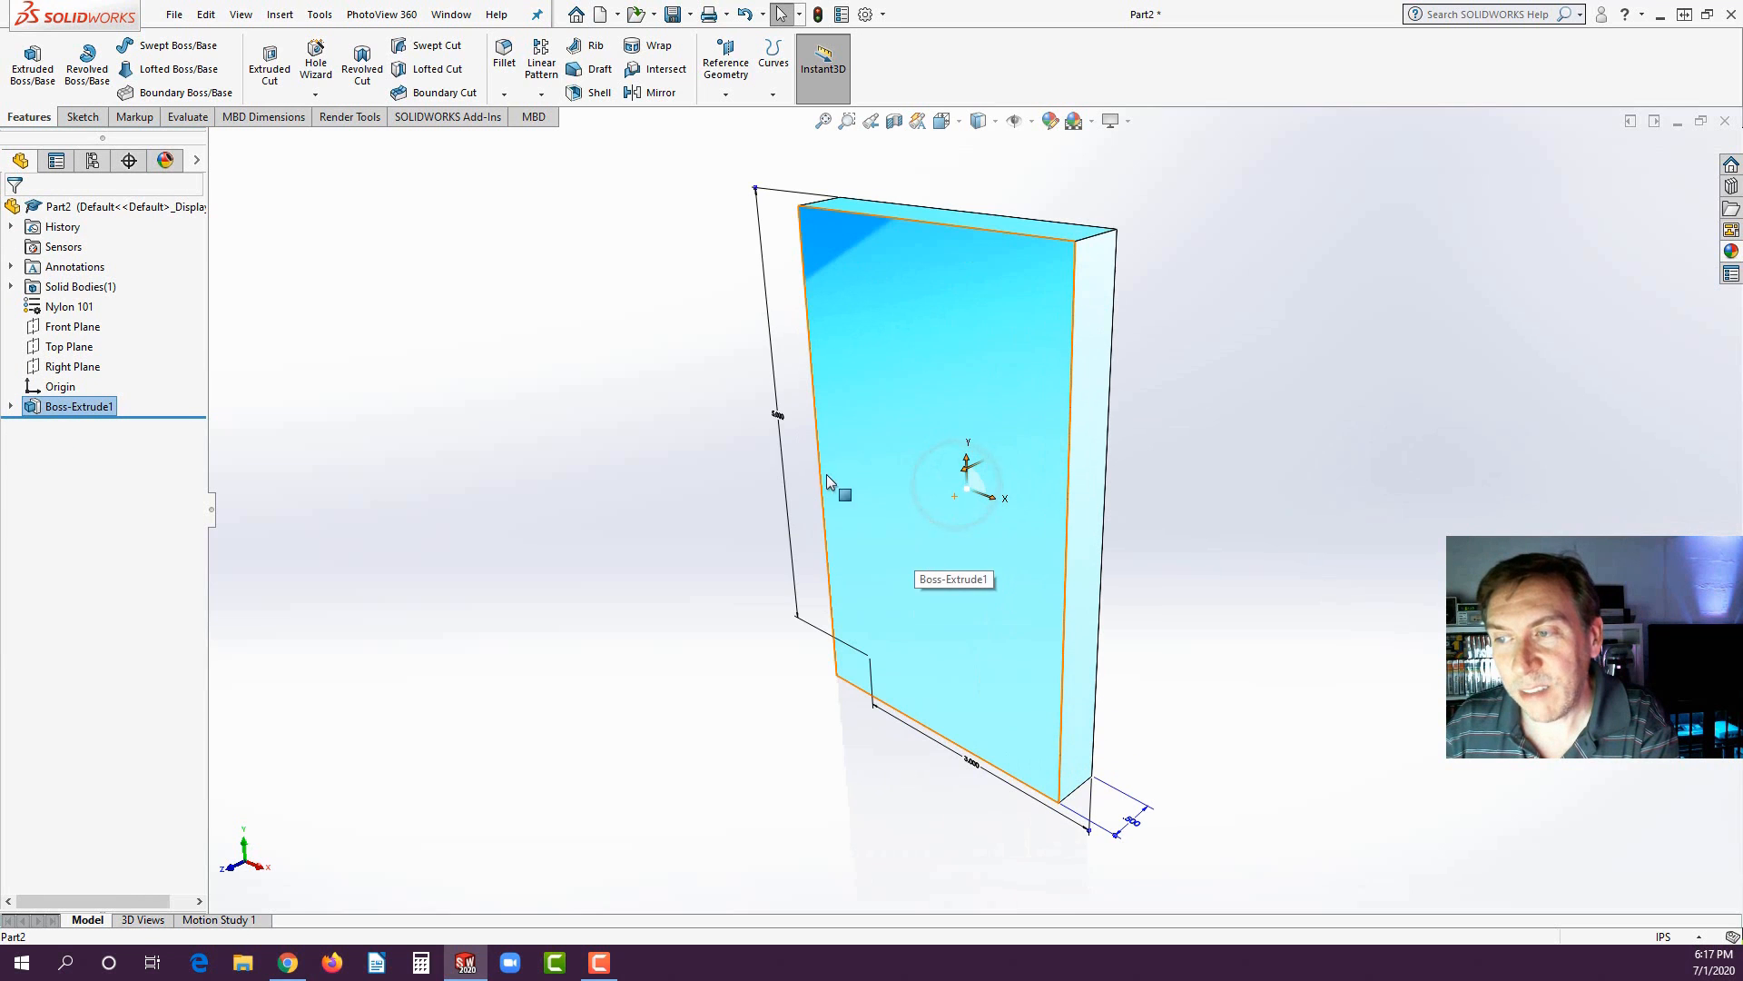
# - Examine the block in perspective close up and from different angles, and clear the selection
pyautogui.scroll(-6, 1126, 804)
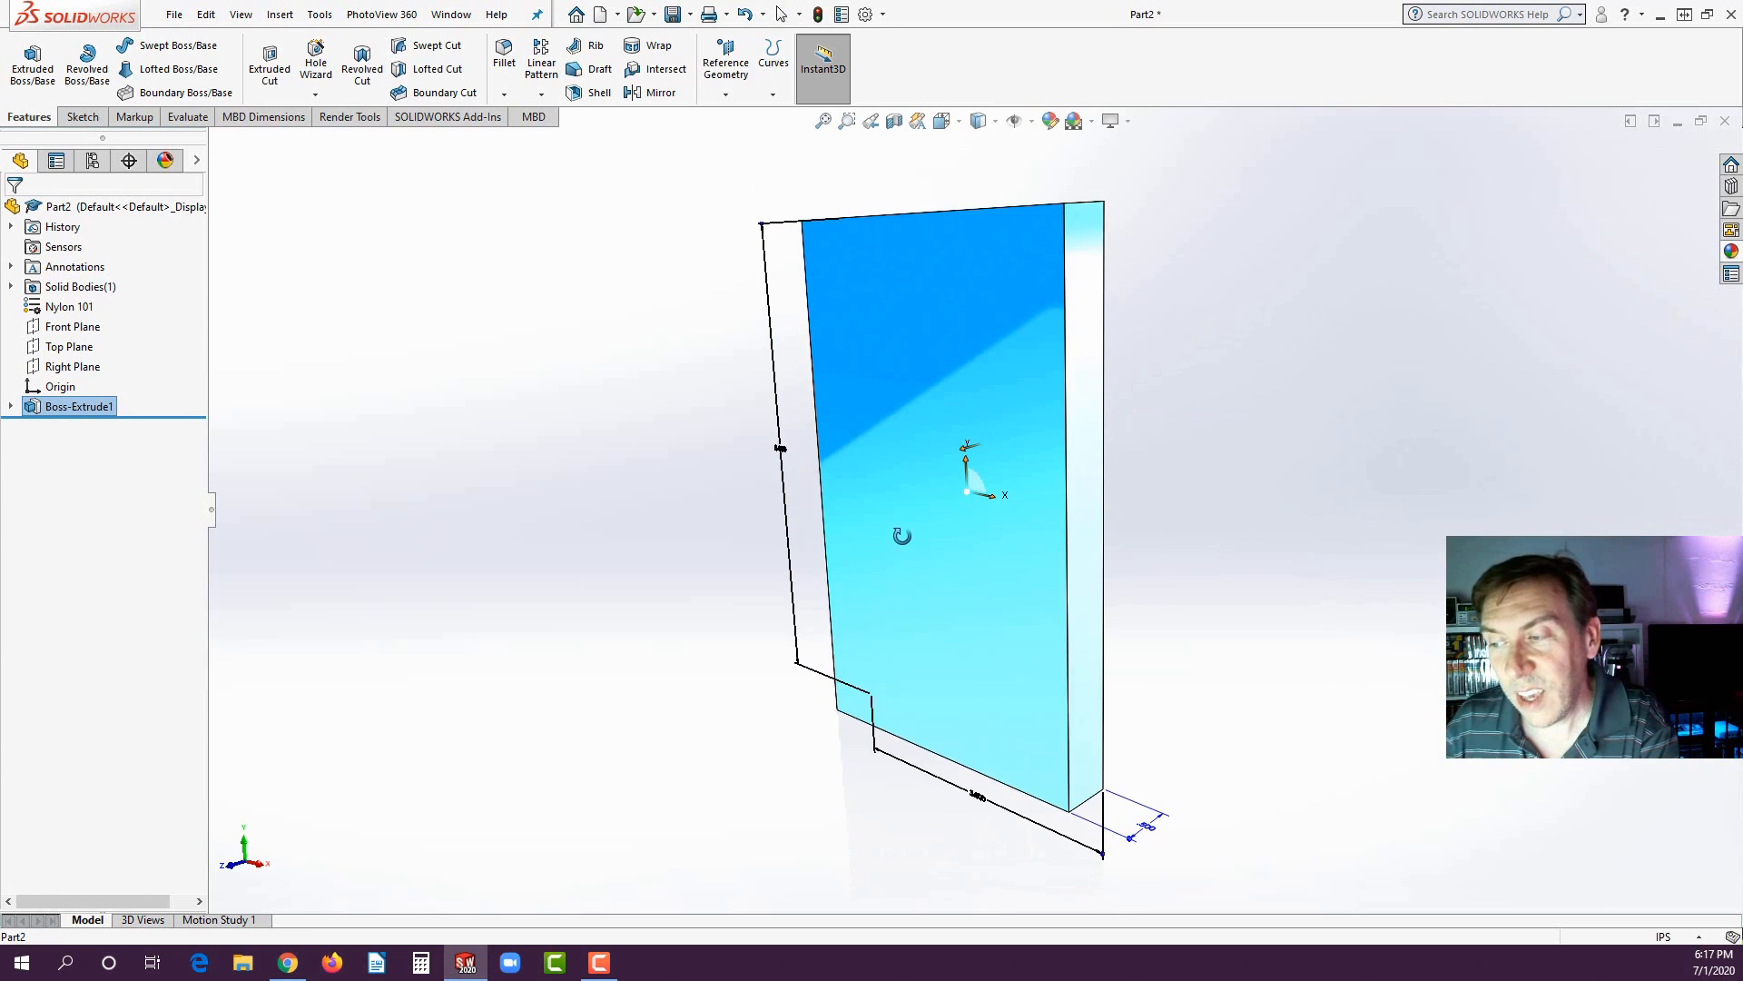
pyautogui.moveTo(1158, 813); pyautogui.dragTo(1148, 915, button='middle')
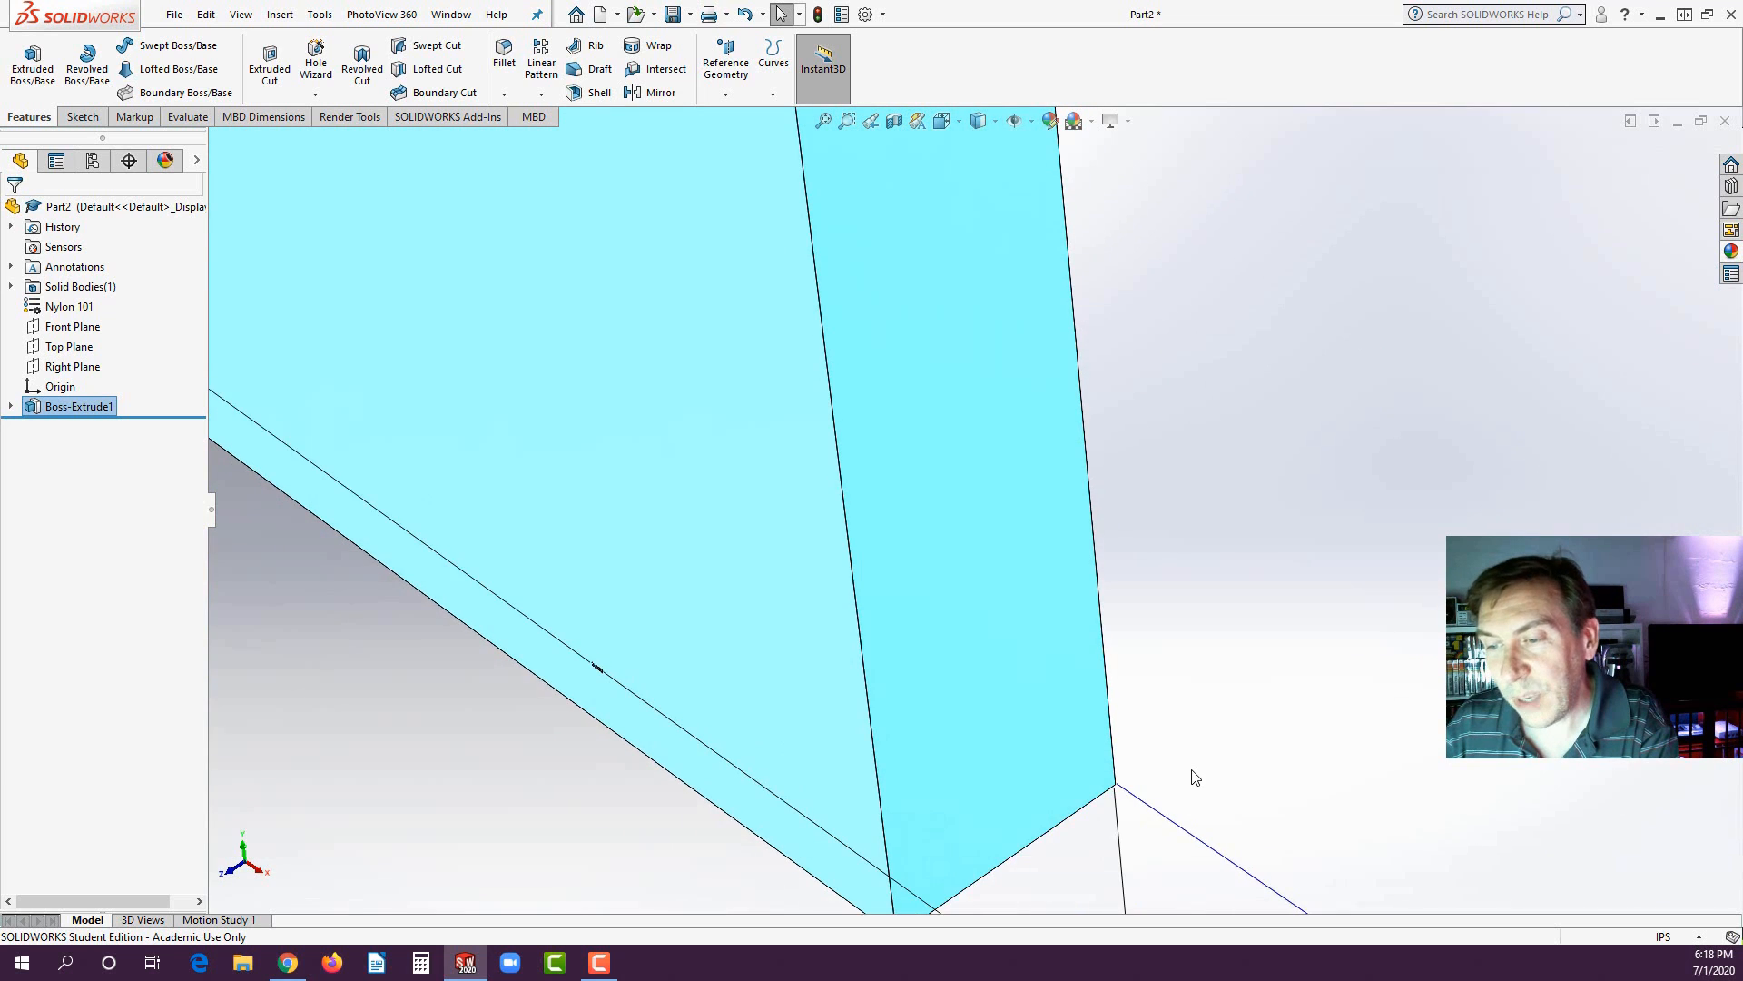
pyautogui.scroll(5, 1189, 757)
pyautogui.scroll(2, 1025, 487)
pyautogui.scroll(4, 1026, 486)
pyautogui.moveTo(930, 449); pyautogui.dragTo(917, 272, button='middle')
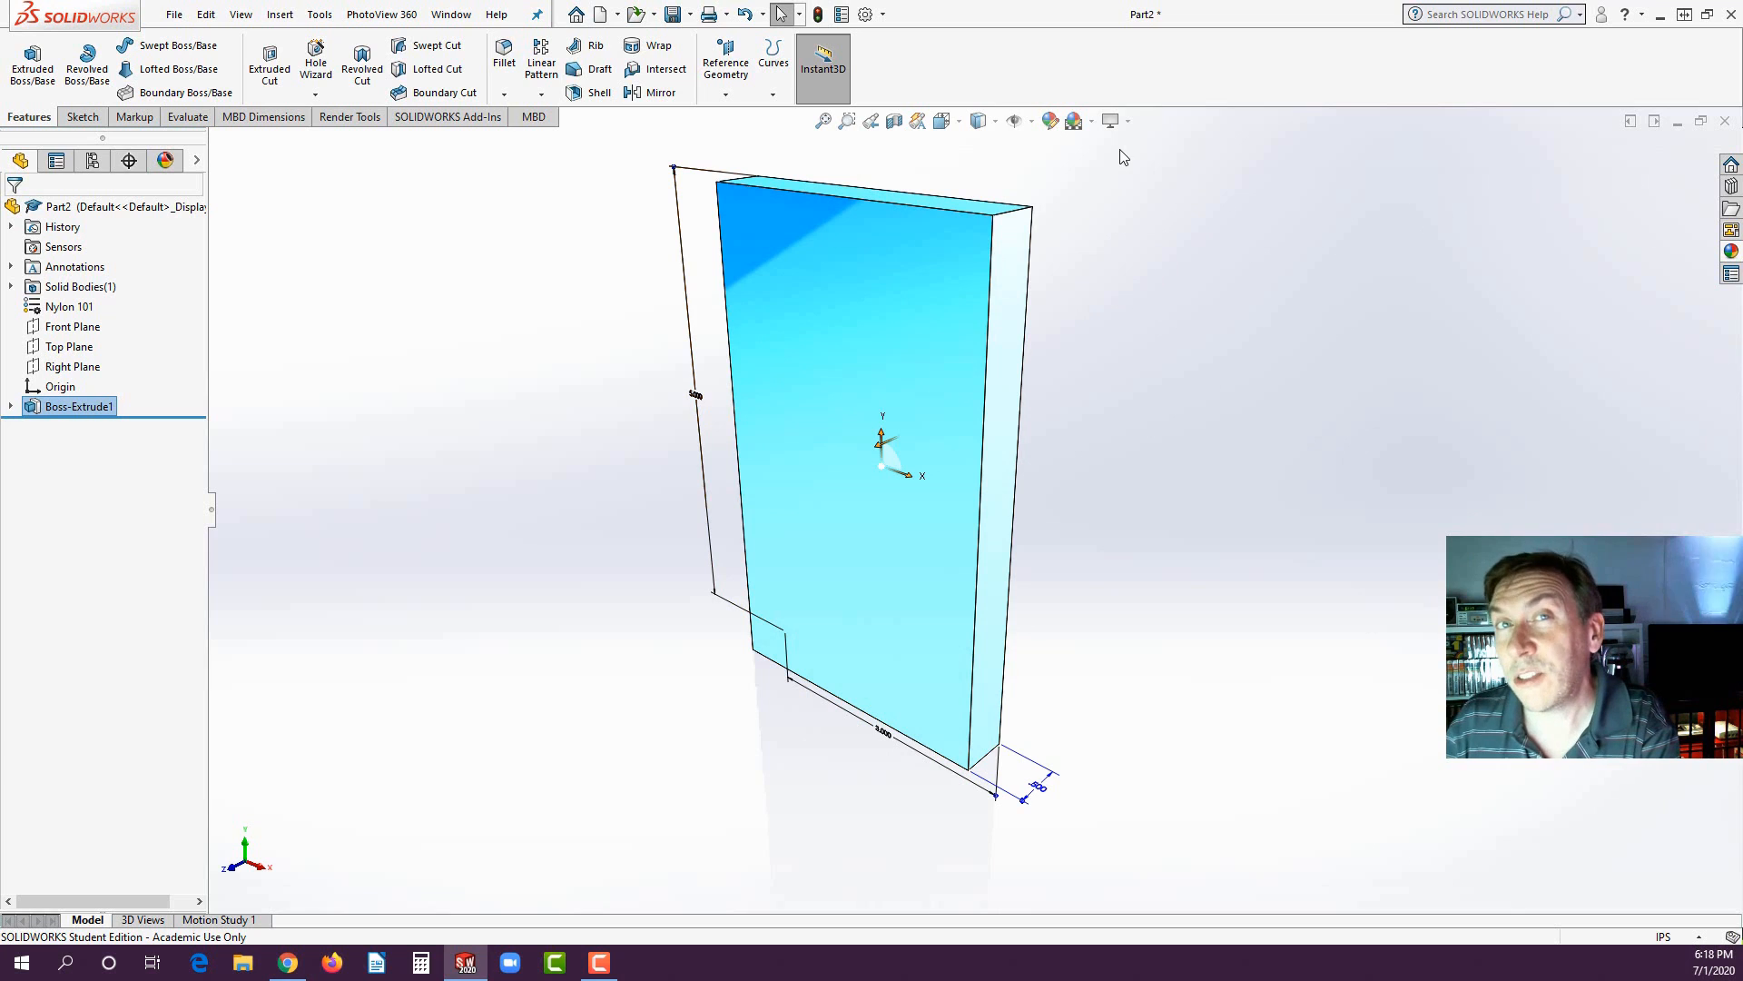
pyautogui.click(1122, 238)
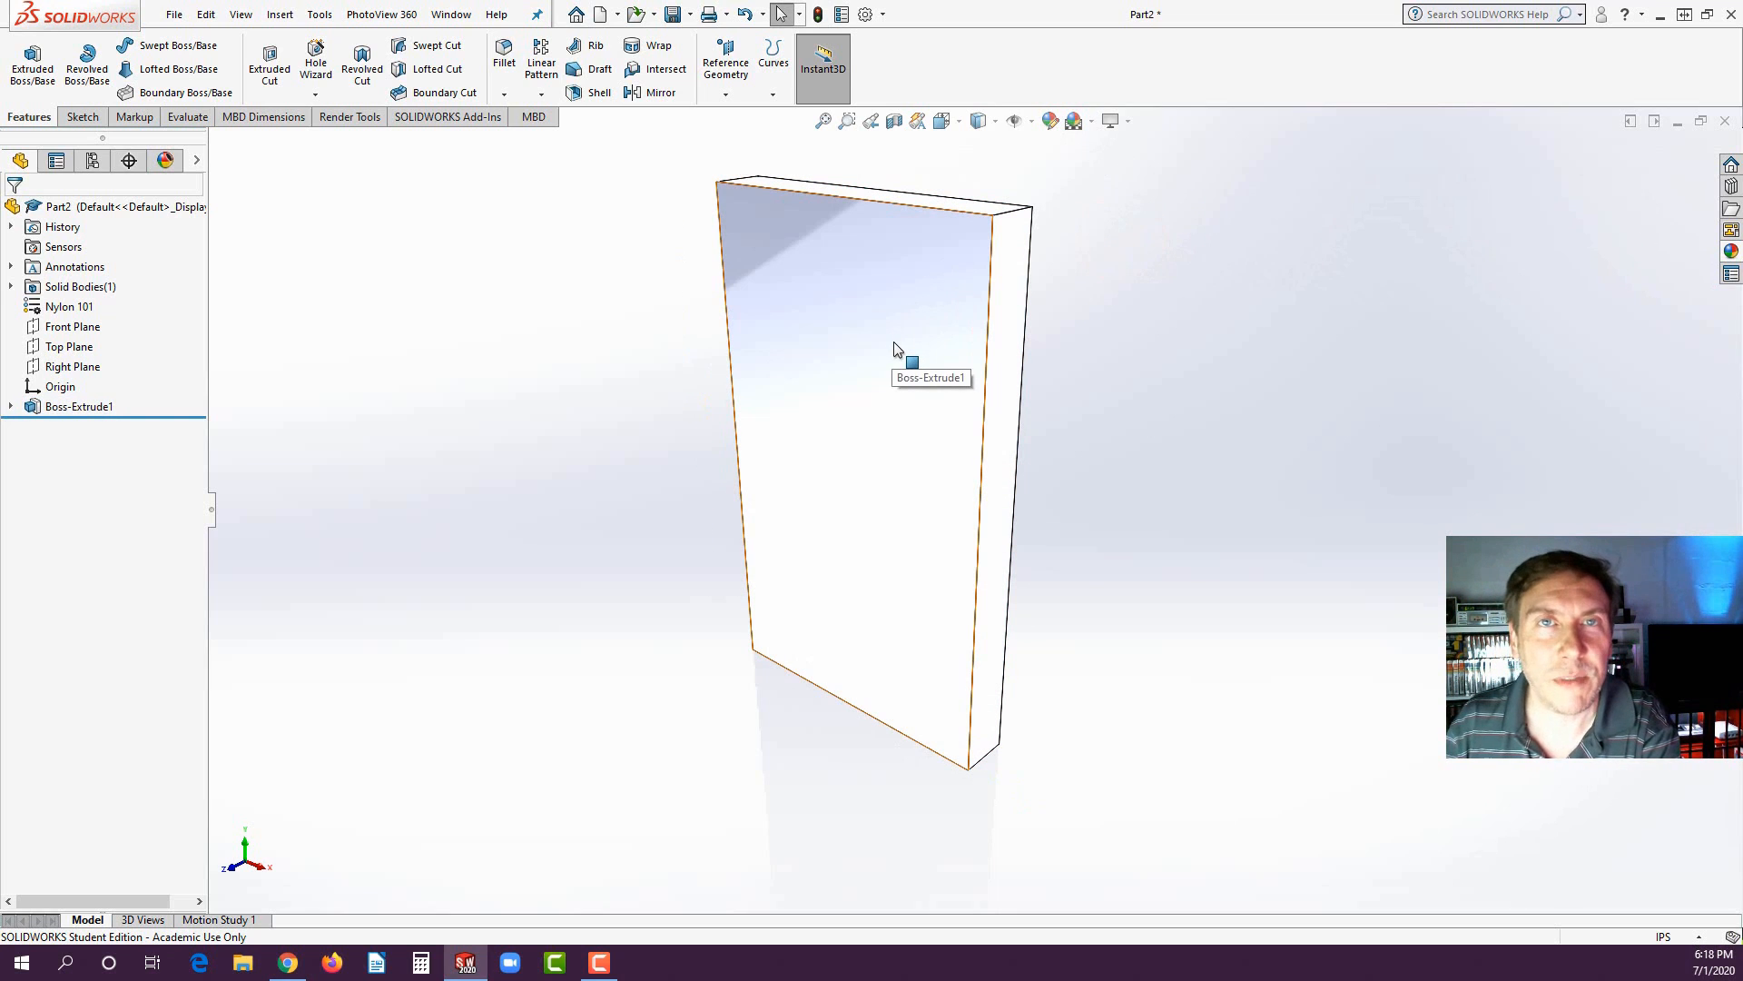
# - Try the Ambient Occlusion and Shadows In Shaded Mode view settings on the block, and rotate it to view the shadow
pyautogui.click(1091, 125)
pyautogui.click(1112, 121)
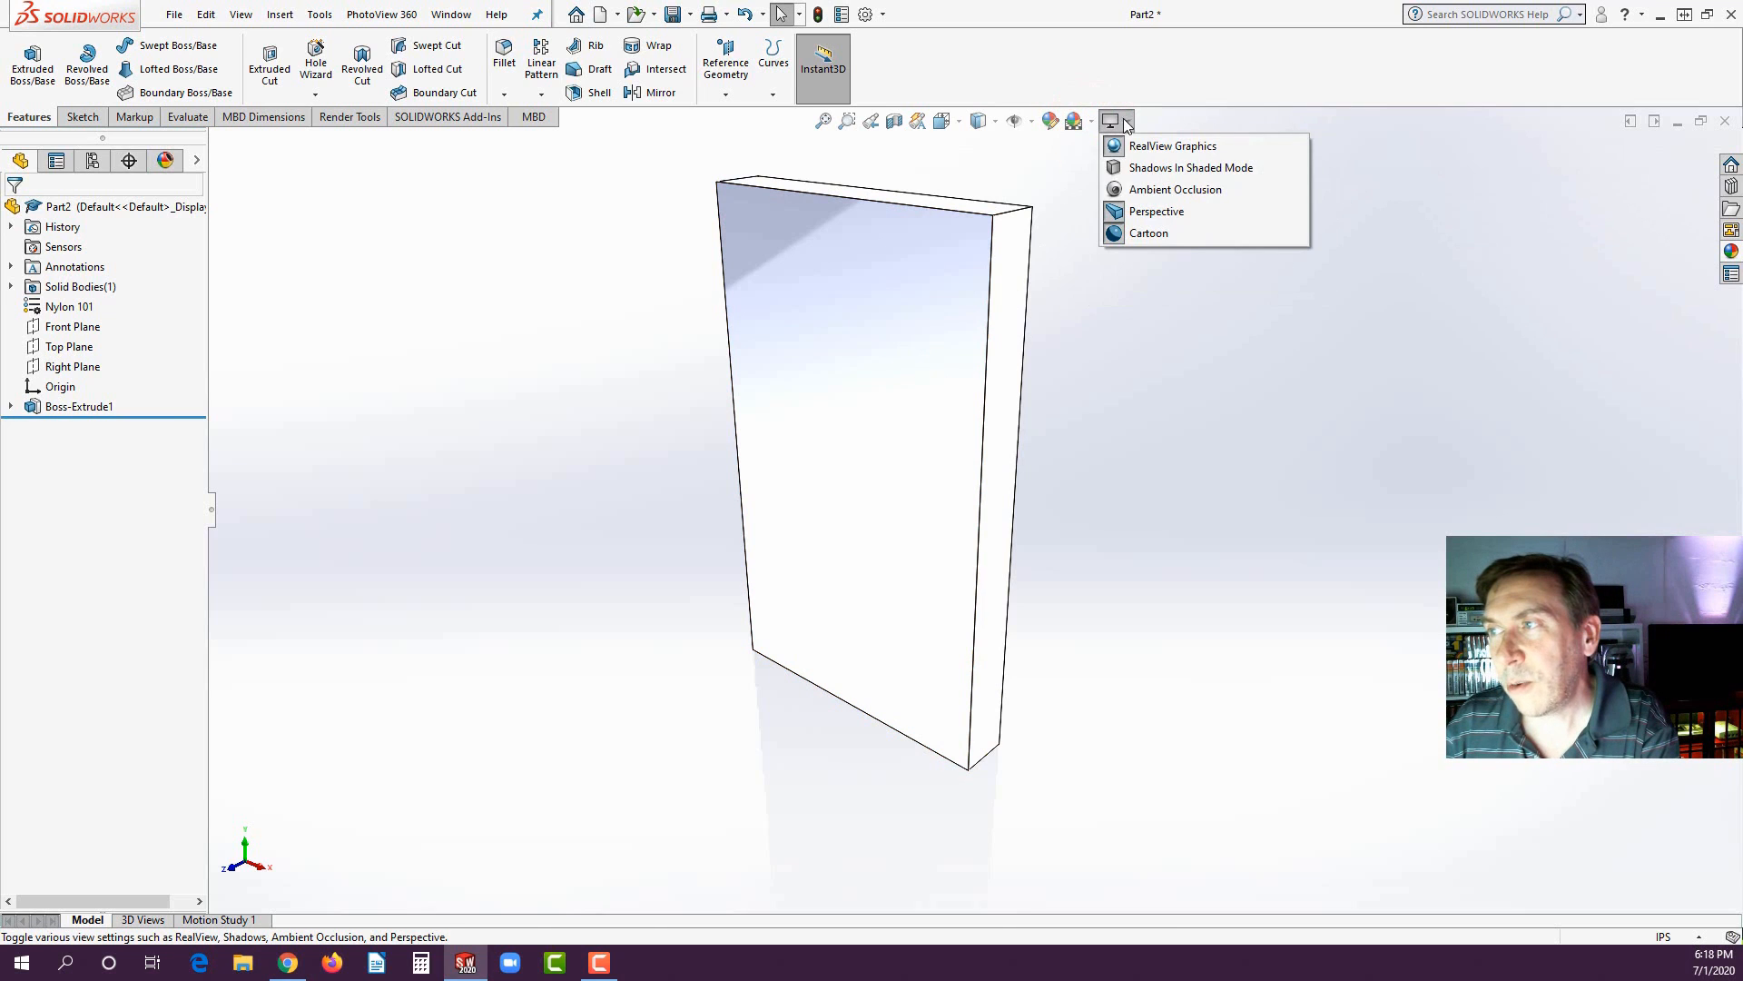
pyautogui.click(1113, 187)
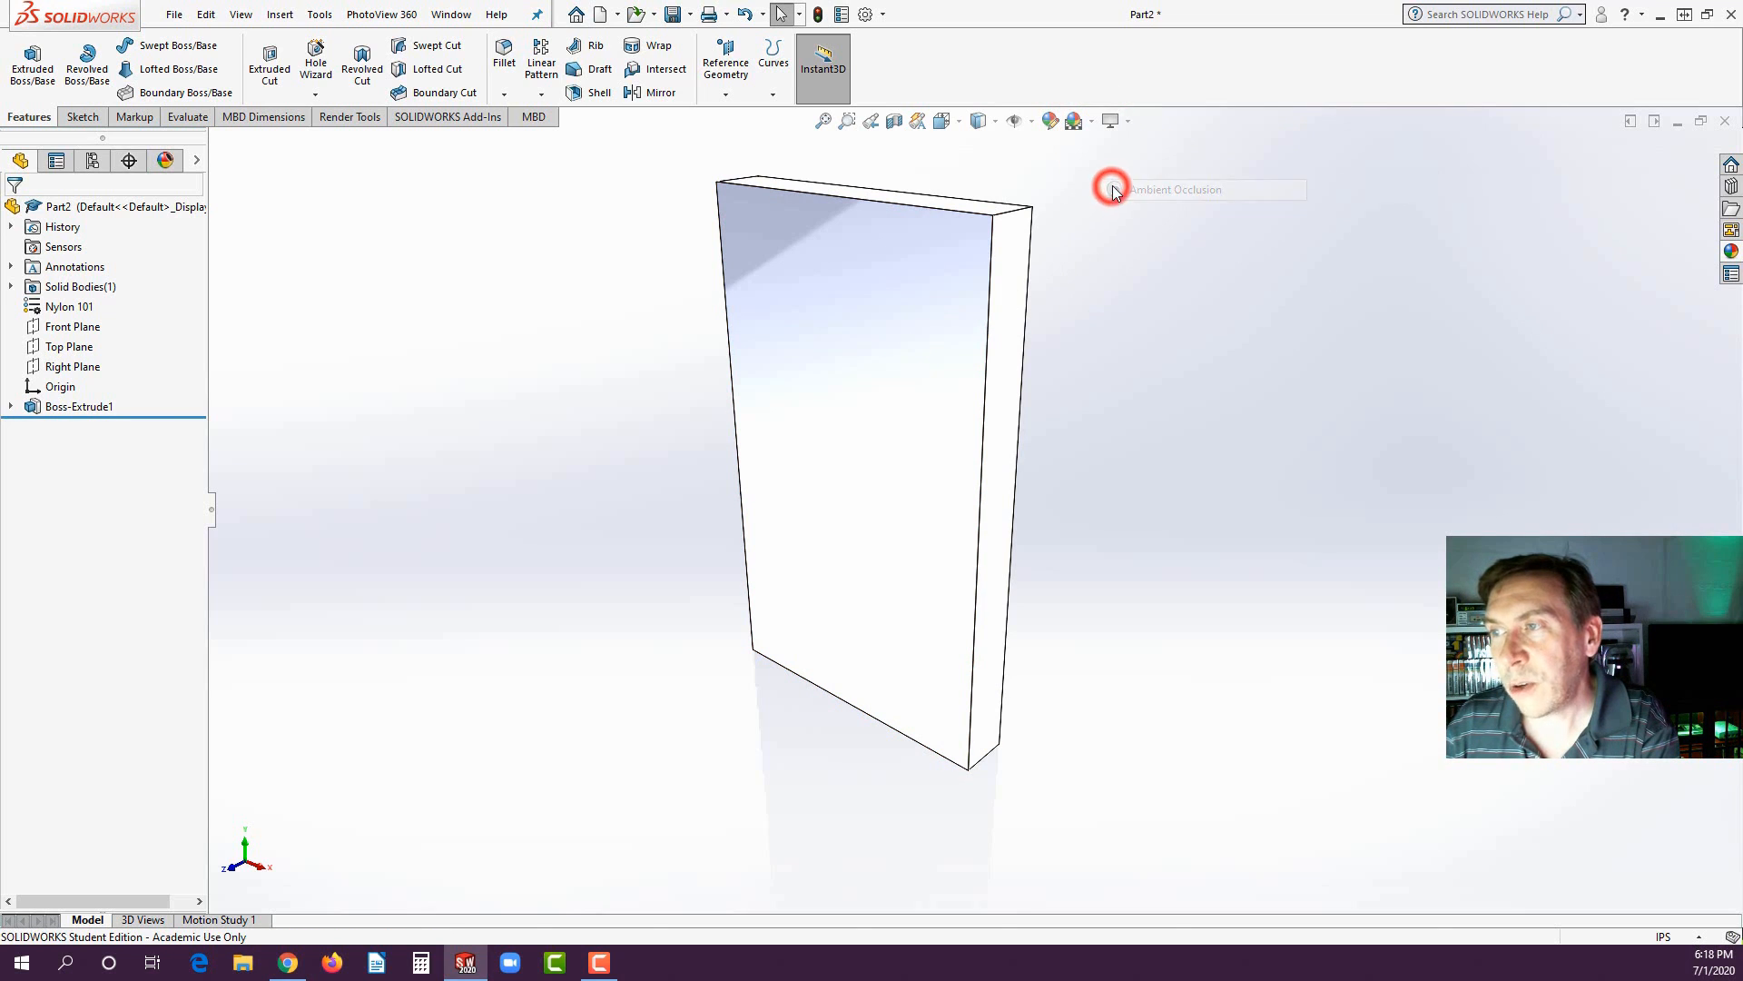
pyautogui.click(1124, 124)
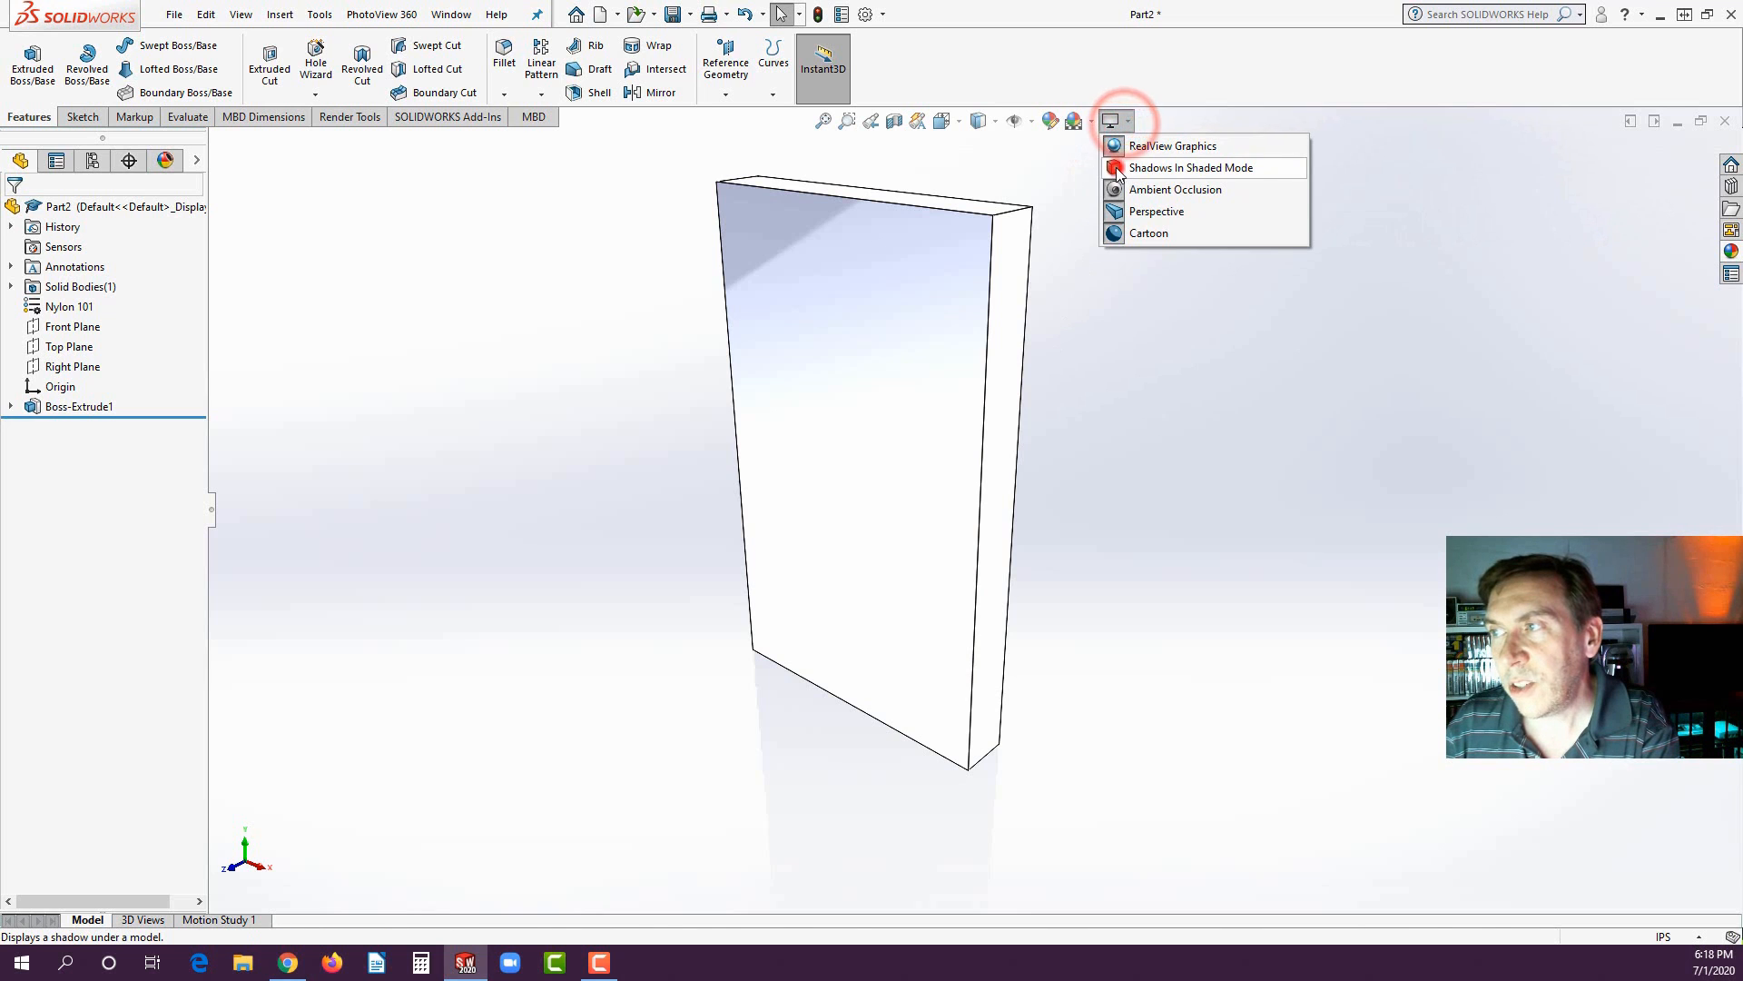
pyautogui.click(1118, 165)
pyautogui.moveTo(686, 581)
pyautogui.mouseDown(button='middle')
pyautogui.moveTo(903, 727)
pyautogui.moveTo(780, 643)
pyautogui.moveTo(799, 634)
pyautogui.mouseUp(button='middle')
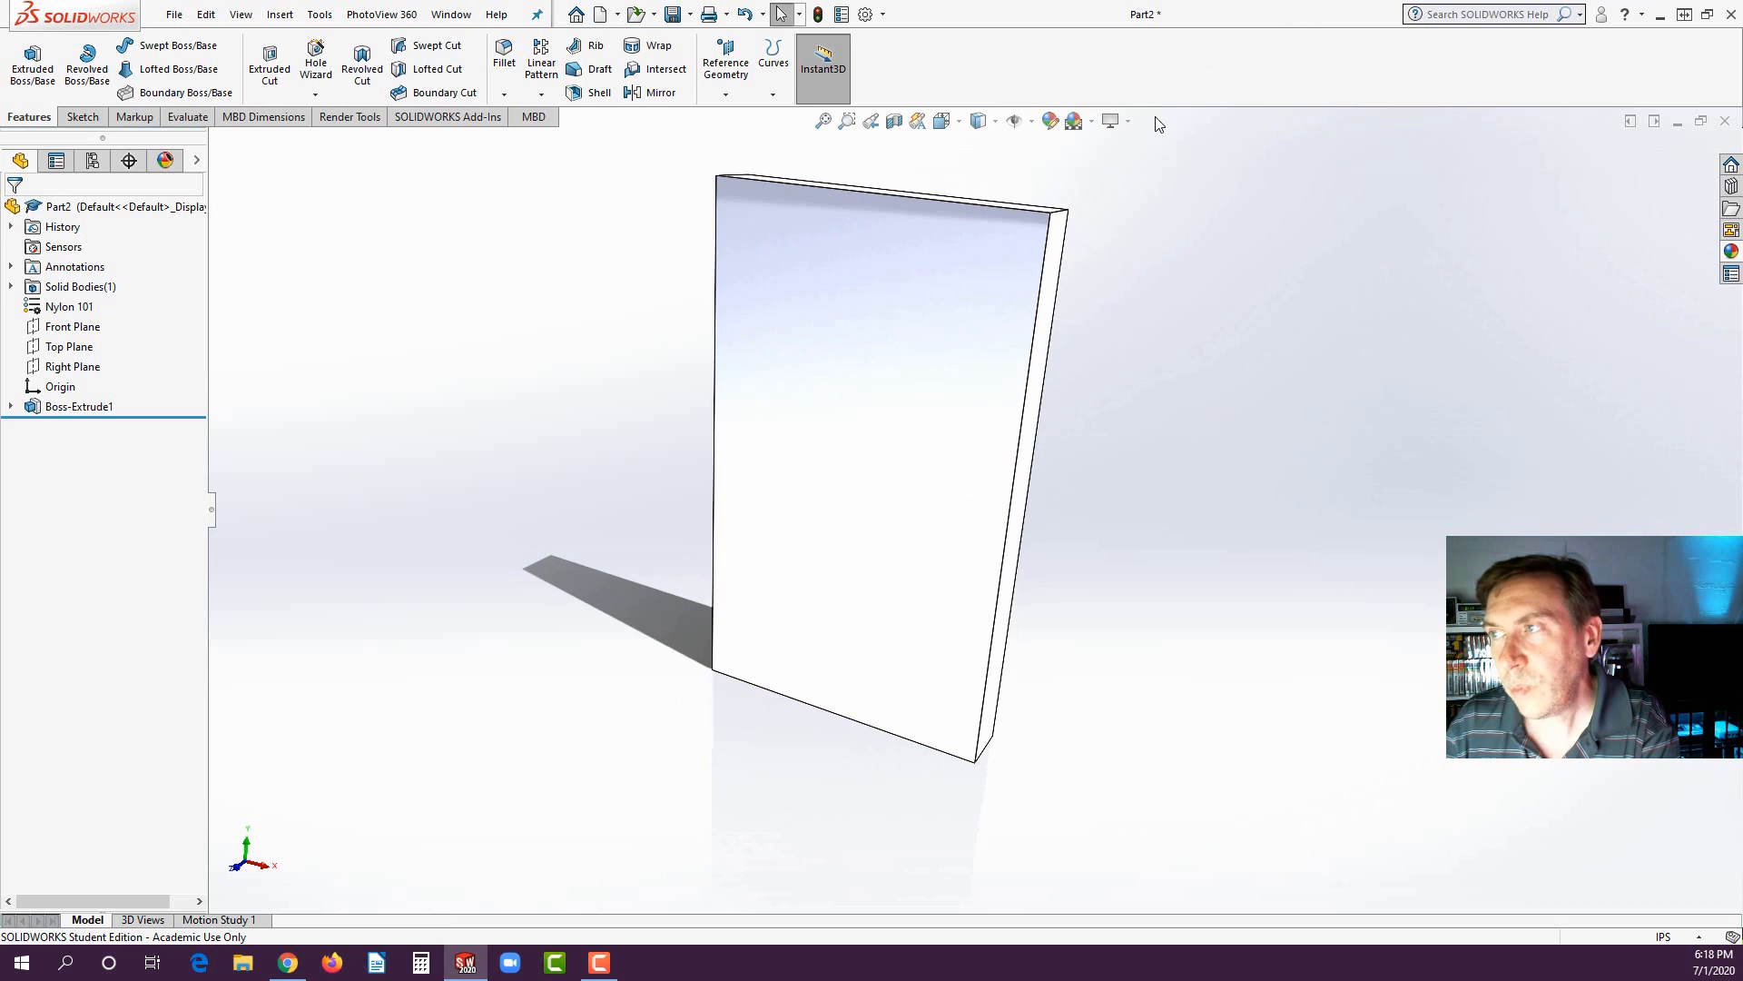
# - Turn the Ambient Occlusion and Shadows In Shaded Mode view settings off
pyautogui.click(1127, 121)
pyautogui.click(1116, 190)
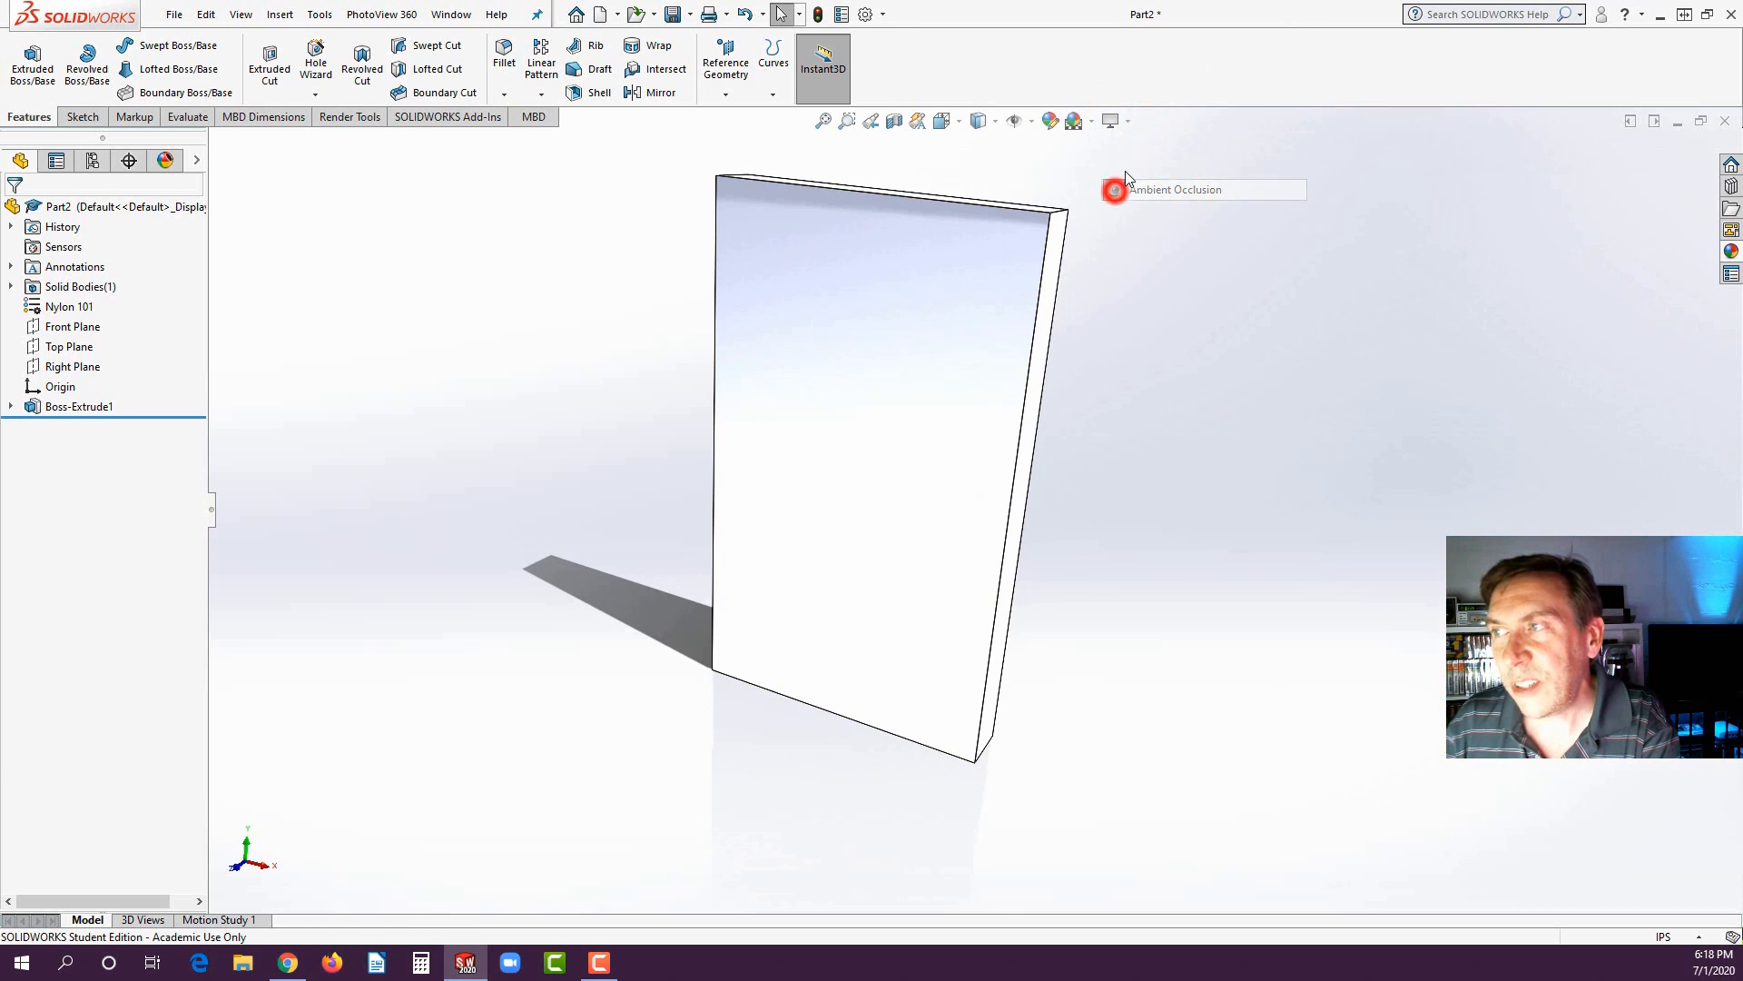
pyautogui.click(1129, 124)
pyautogui.click(1118, 171)
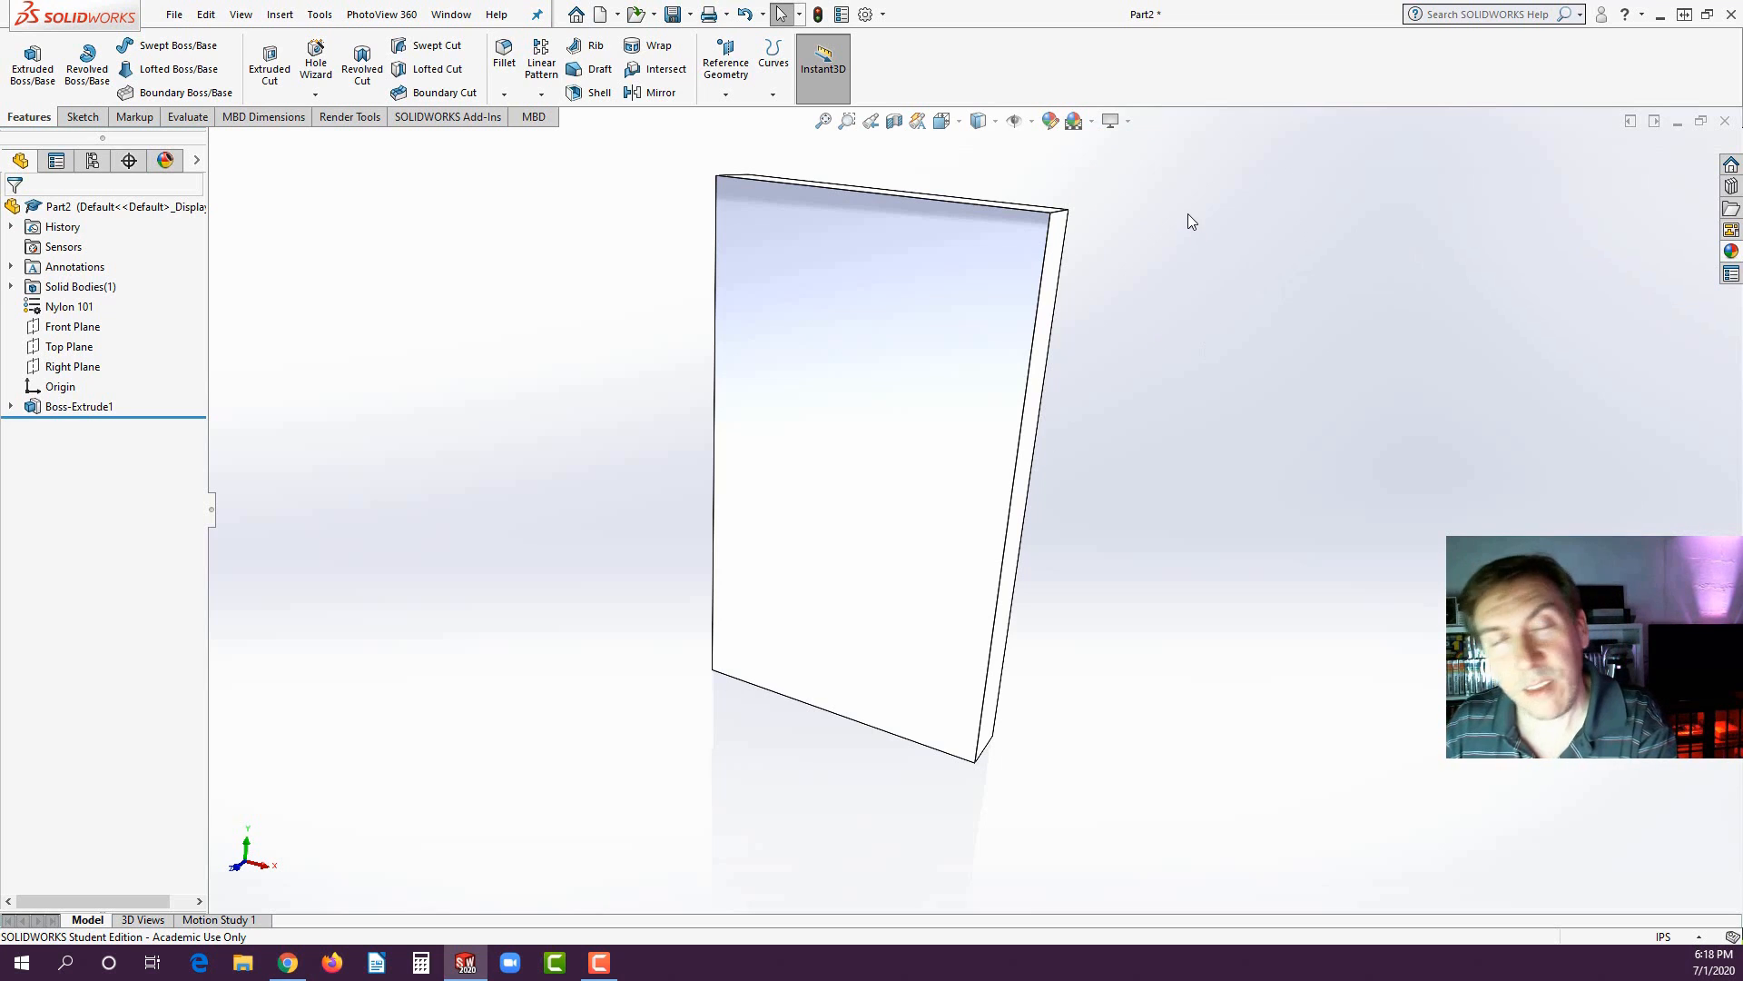
# - Turn off the Perspective and Cartoon view settings for the block
pyautogui.click(1127, 127)
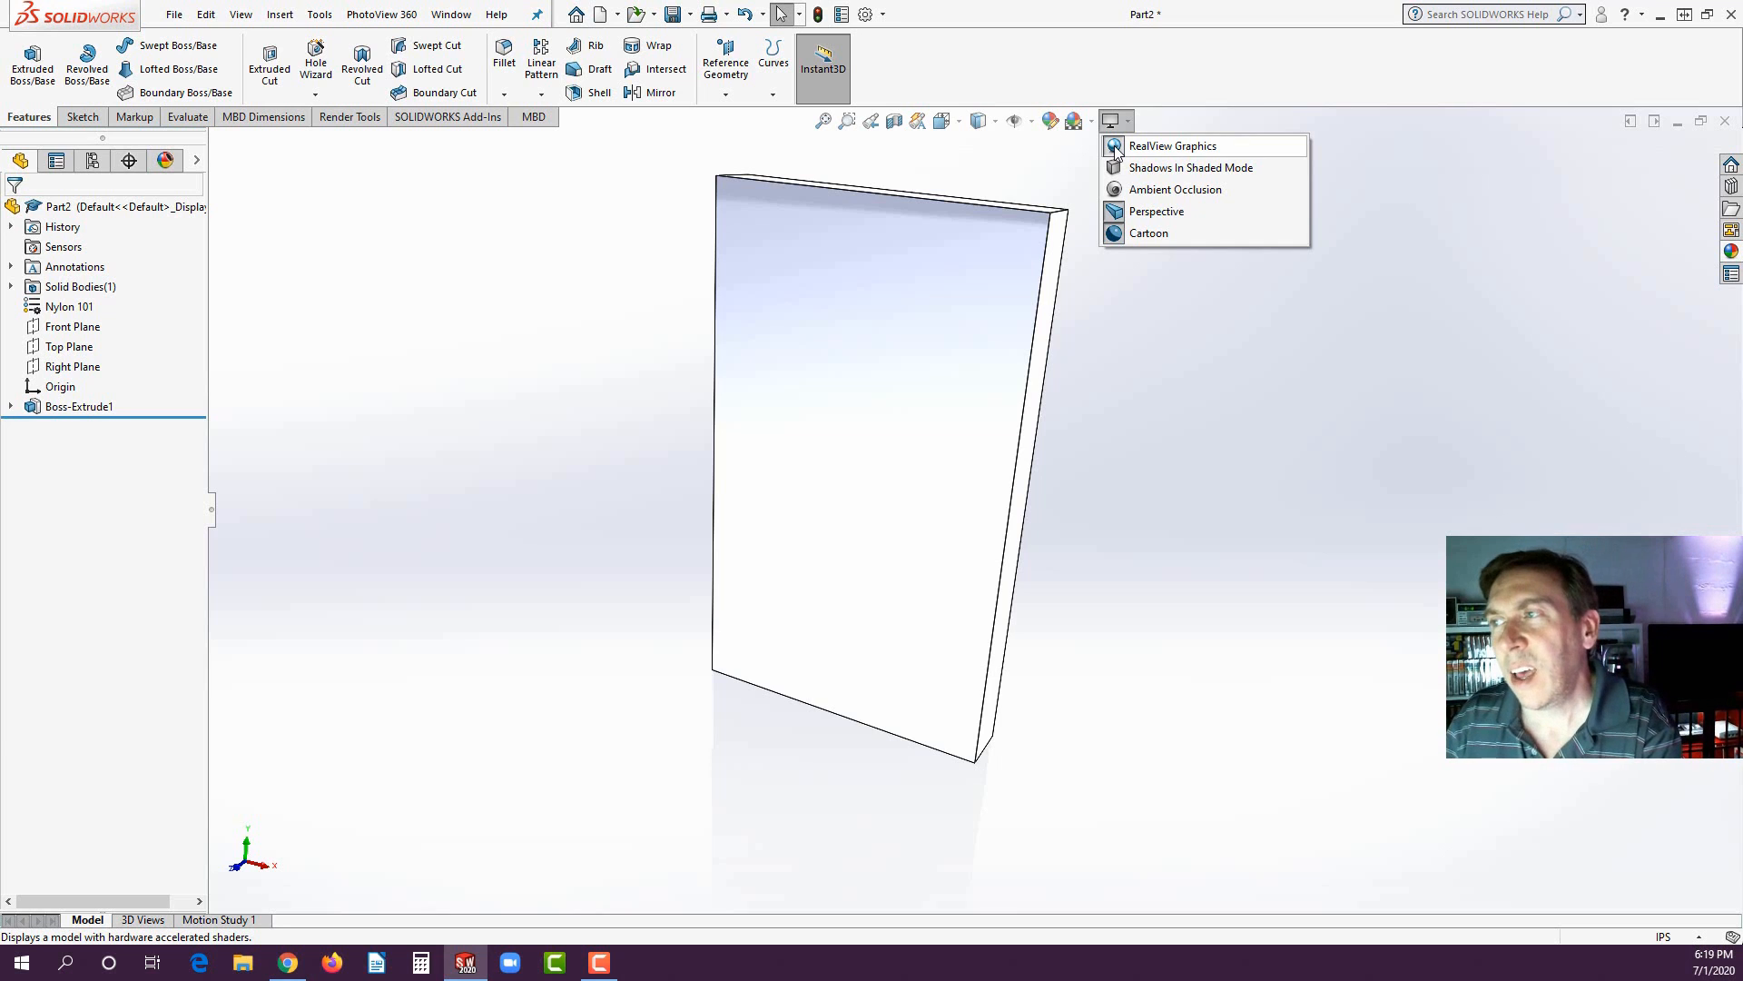
pyautogui.click(1252, 436)
pyautogui.moveTo(867, 476)
pyautogui.mouseDown(button='middle')
pyautogui.moveTo(849, 449)
pyautogui.moveTo(854, 363)
pyautogui.mouseUp(button='middle')
pyautogui.click(1129, 120)
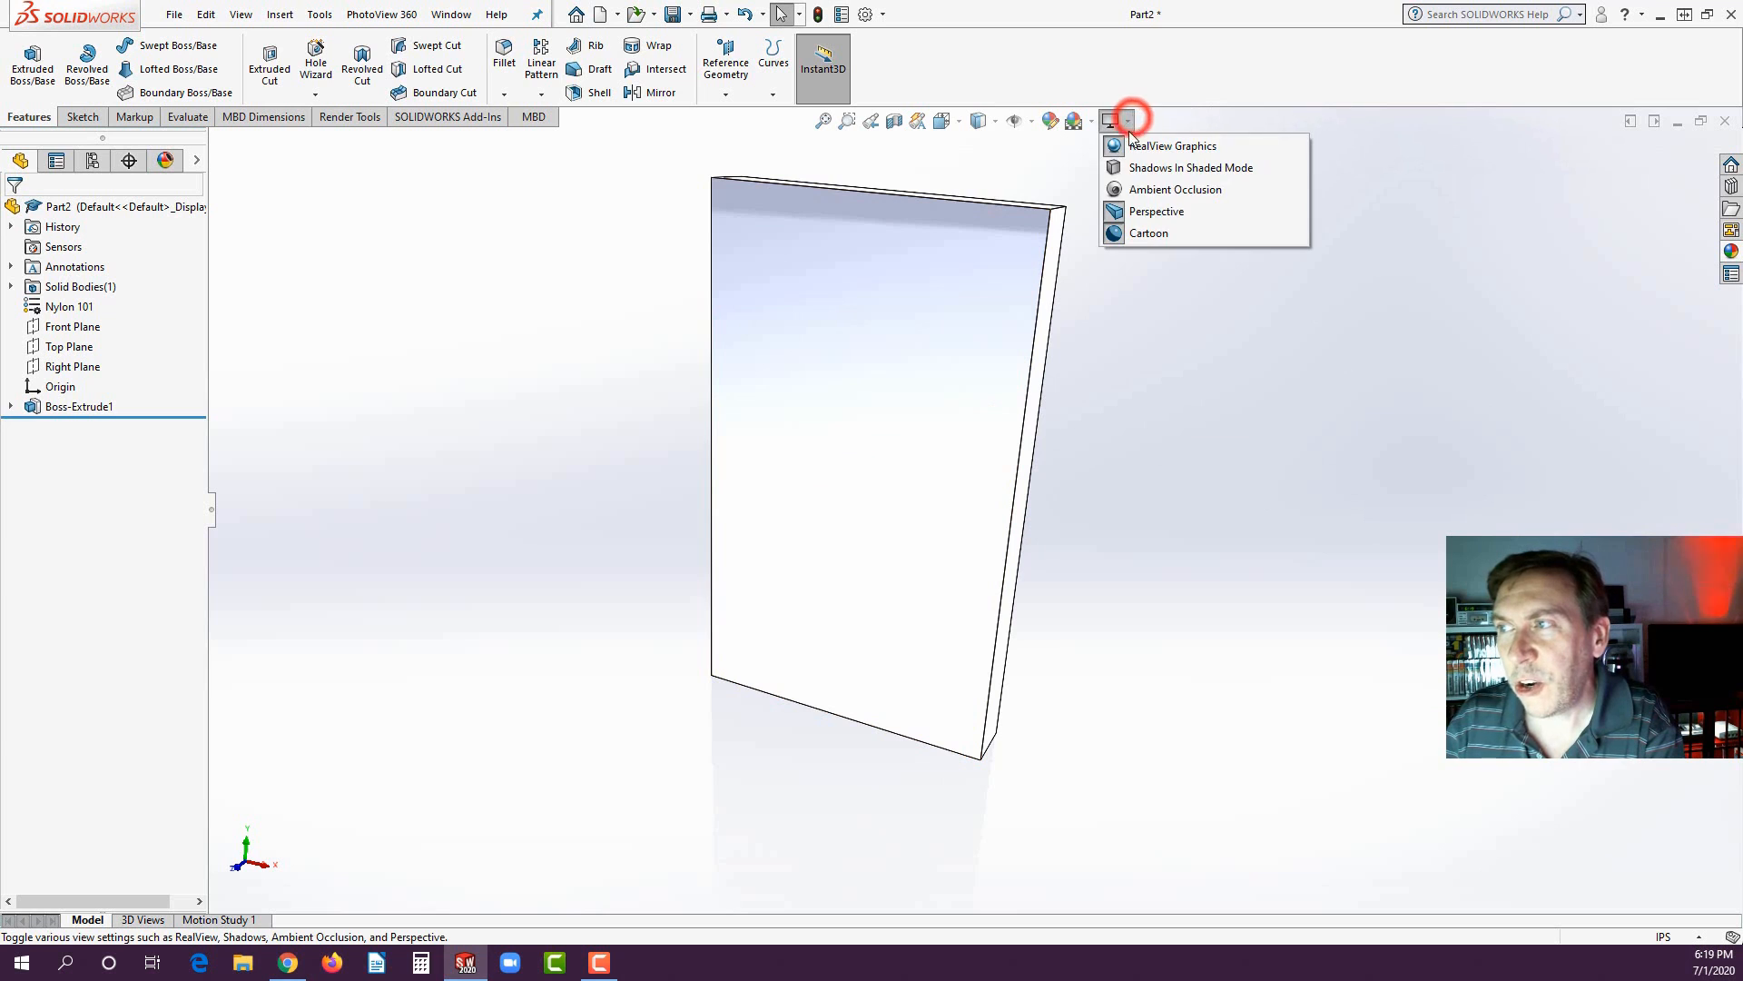
pyautogui.click(1113, 211)
pyautogui.click(1265, 320)
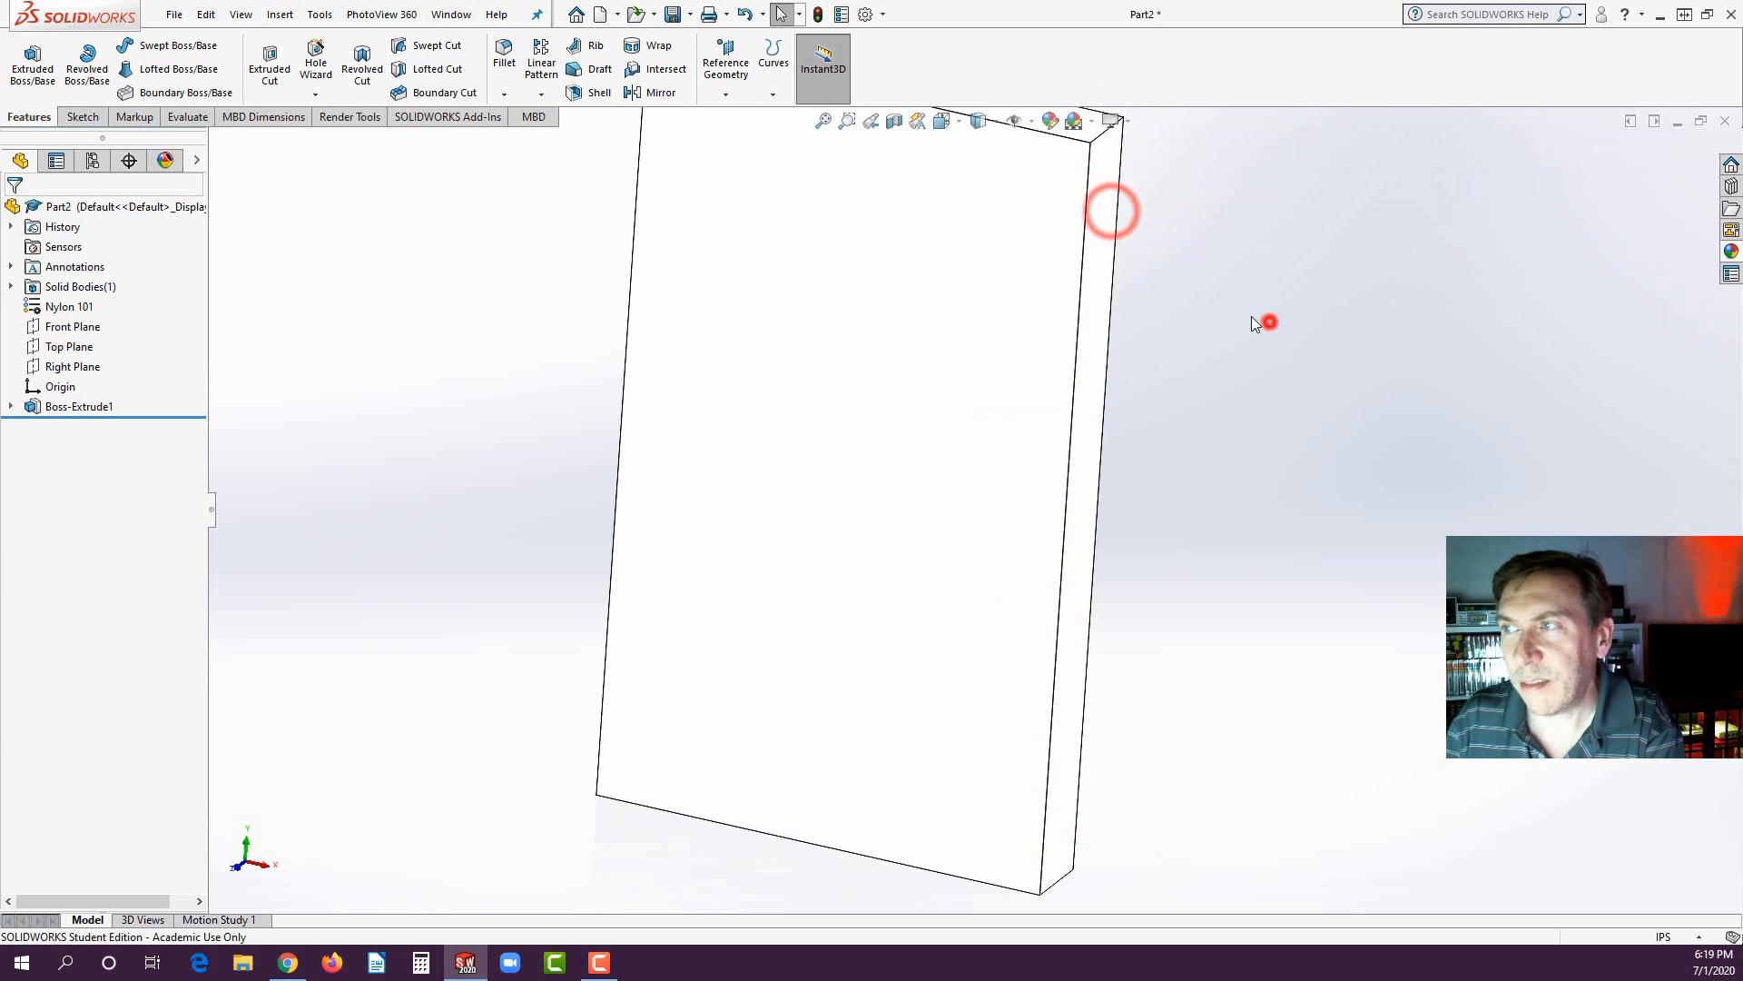
pyautogui.click(1129, 121)
pyautogui.click(1117, 238)
pyautogui.click(1120, 336)
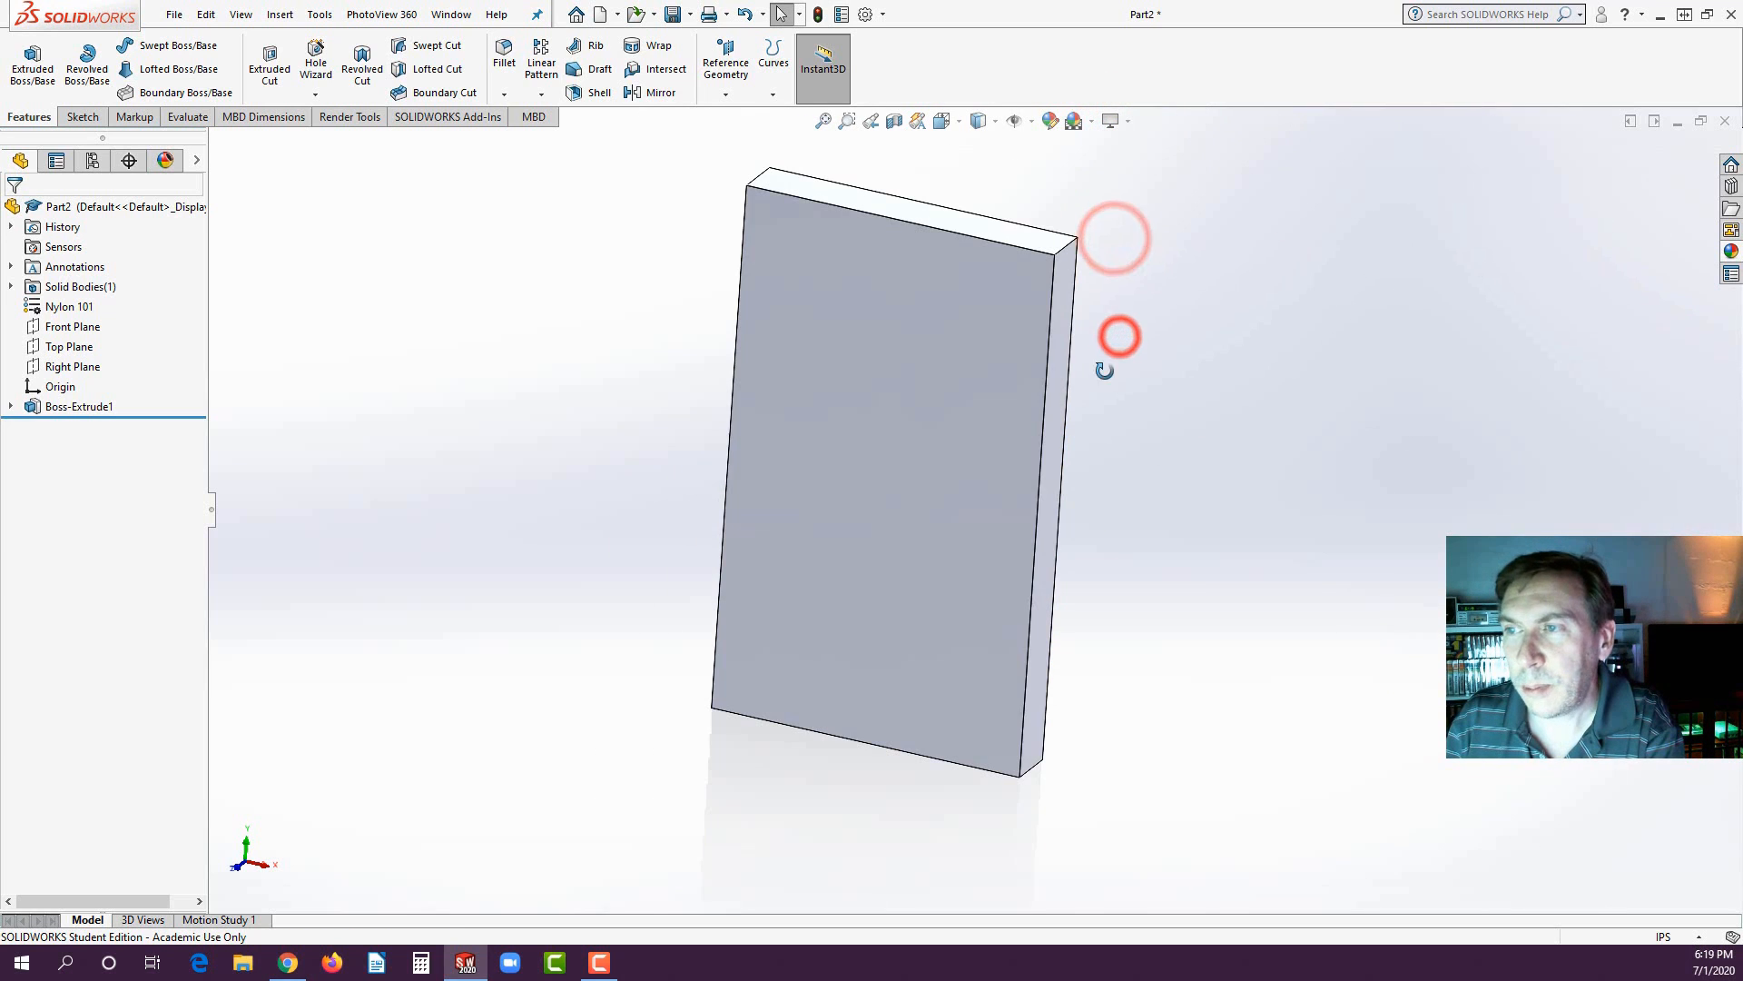
# - Orient the block to the standard Isometric view
pyautogui.moveTo(1104, 371); pyautogui.dragTo(1081, 358, button='middle')
pyautogui.click(668, 338)
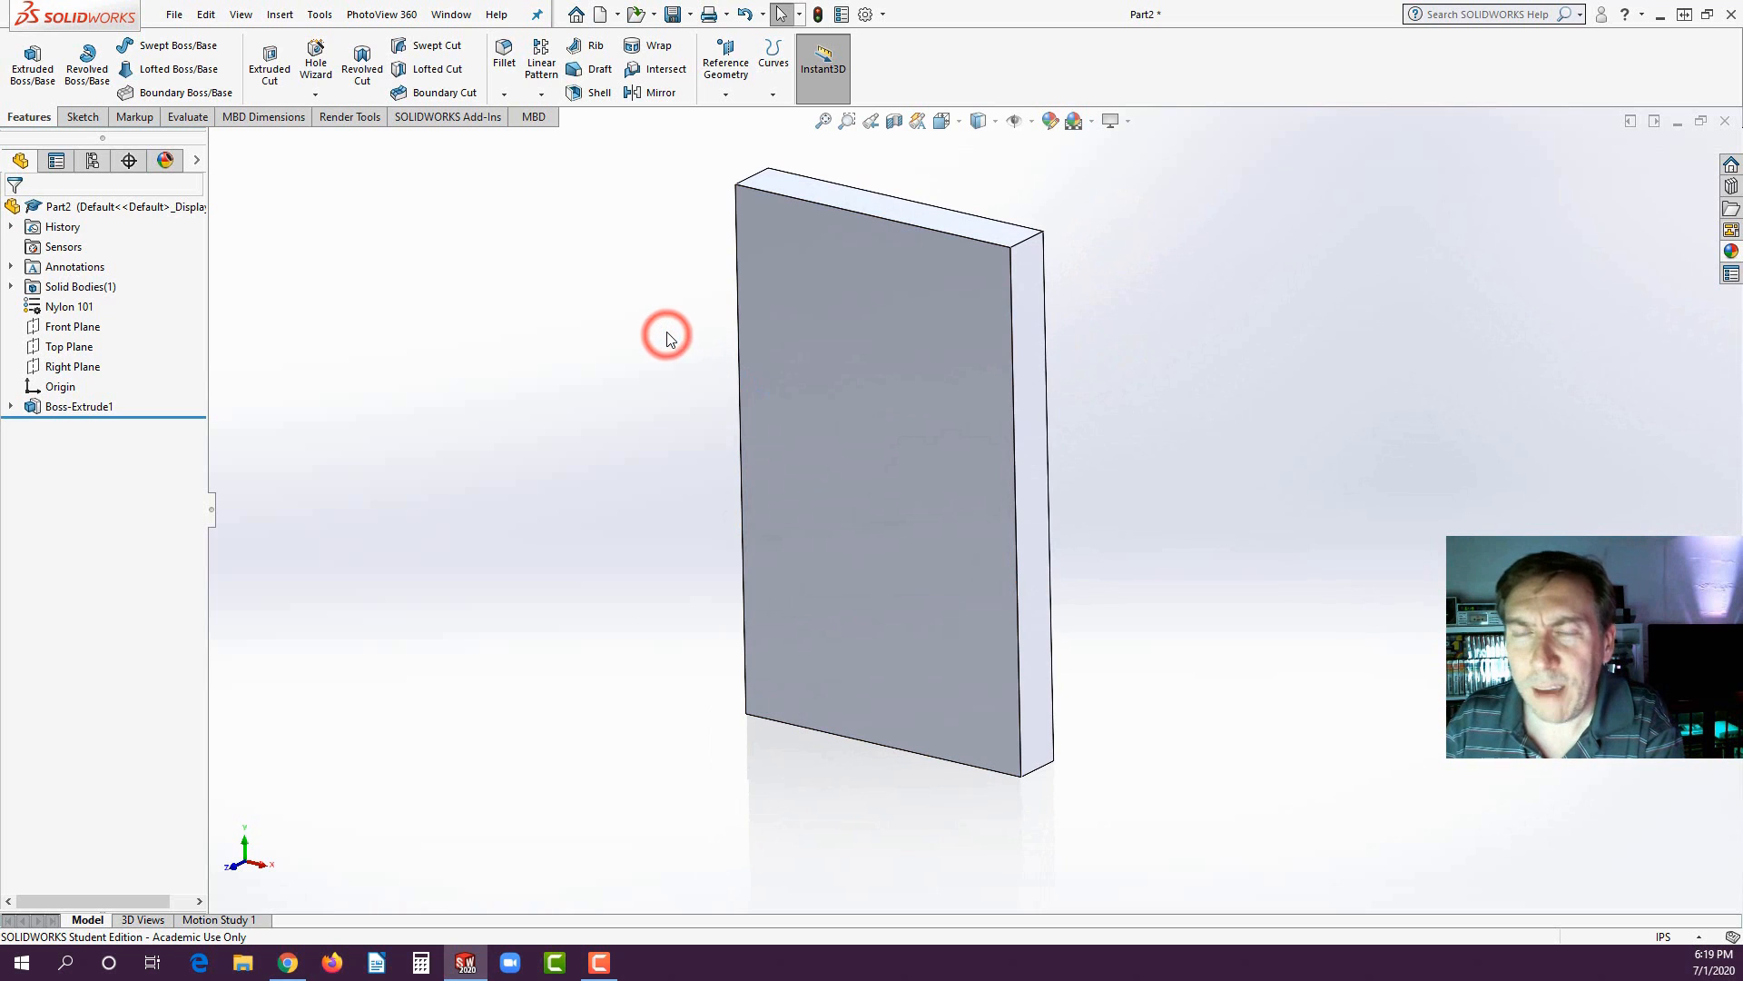
pyautogui.press('space')
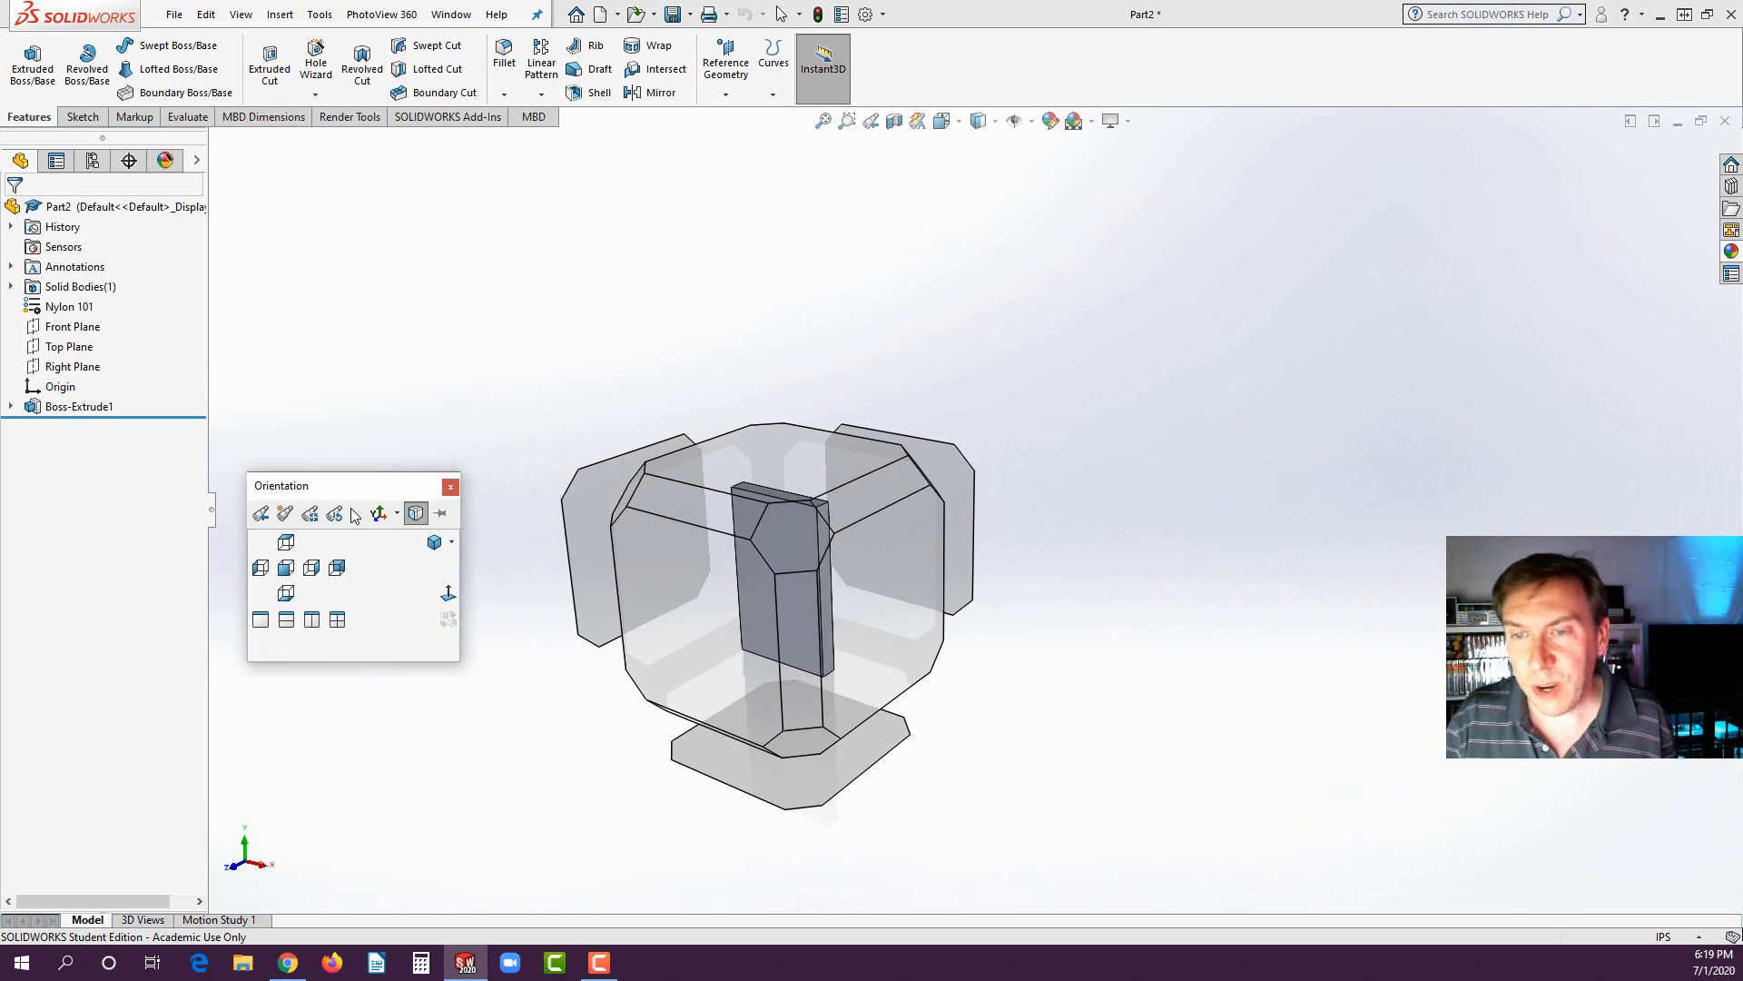
pyautogui.click(433, 542)
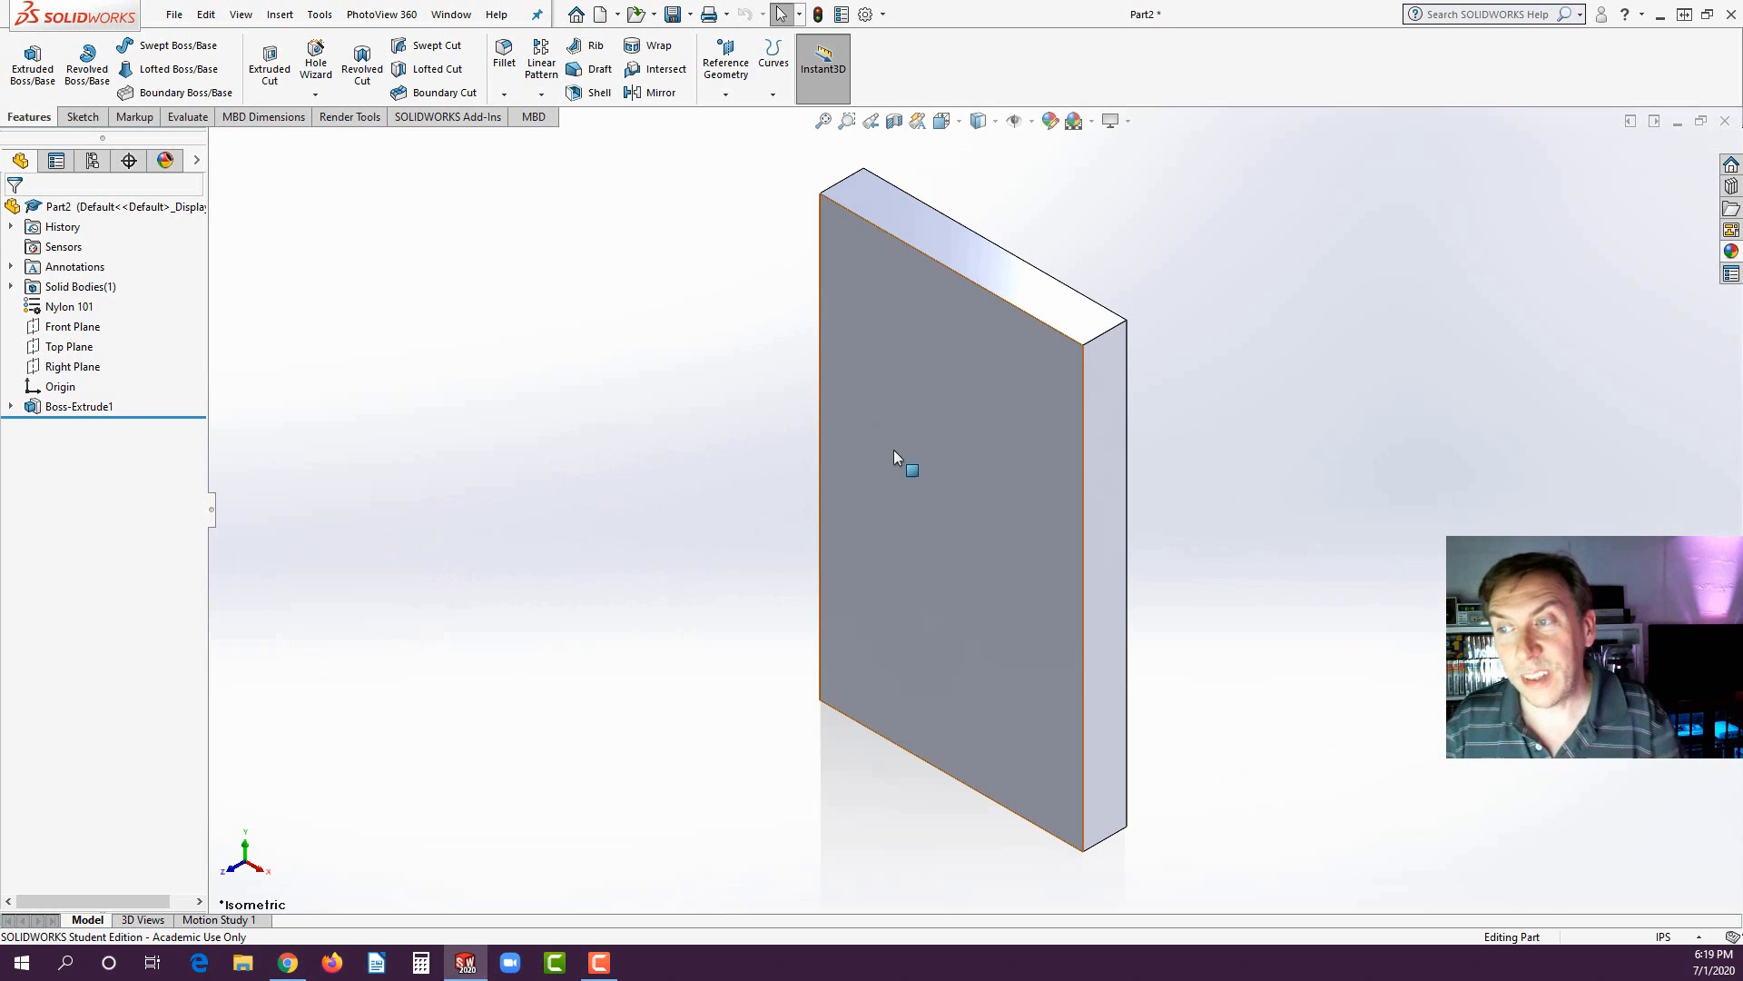
# - Sketch a corner rectangle on the block's front face from the origin to the far vertical edge, 3 in wide and about 1.83 in high
pyautogui.click(923, 592)
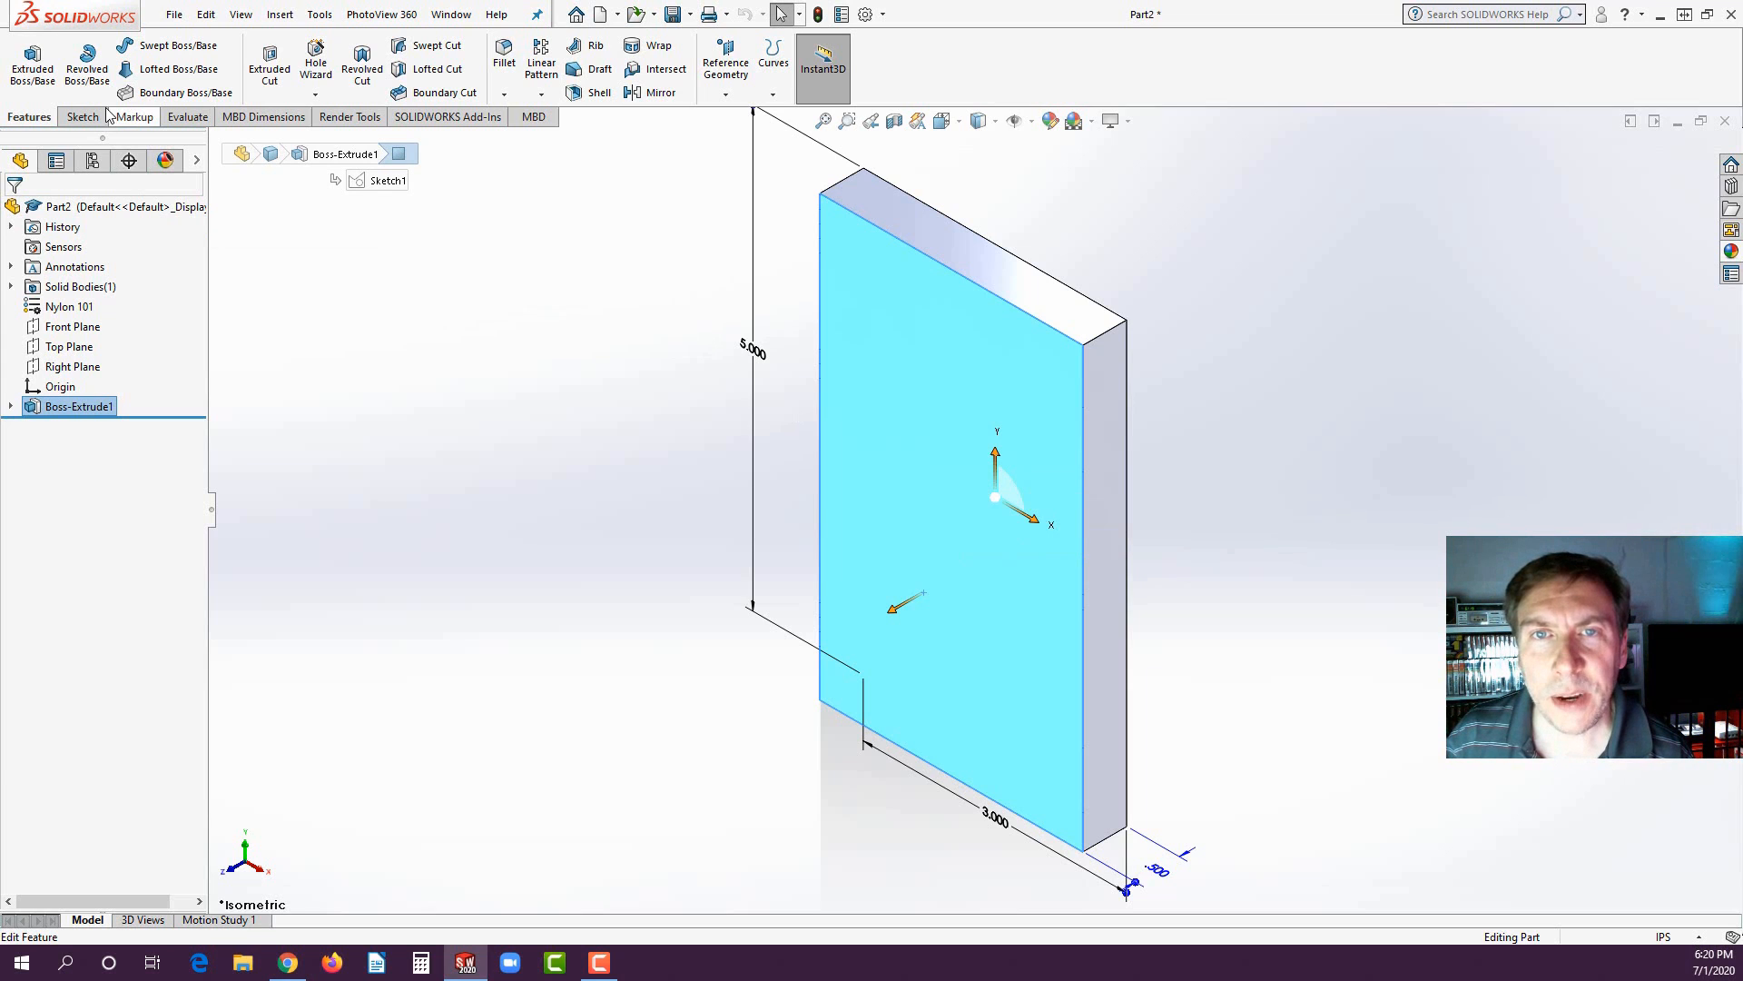
pyautogui.click(80, 118)
pyautogui.click(27, 69)
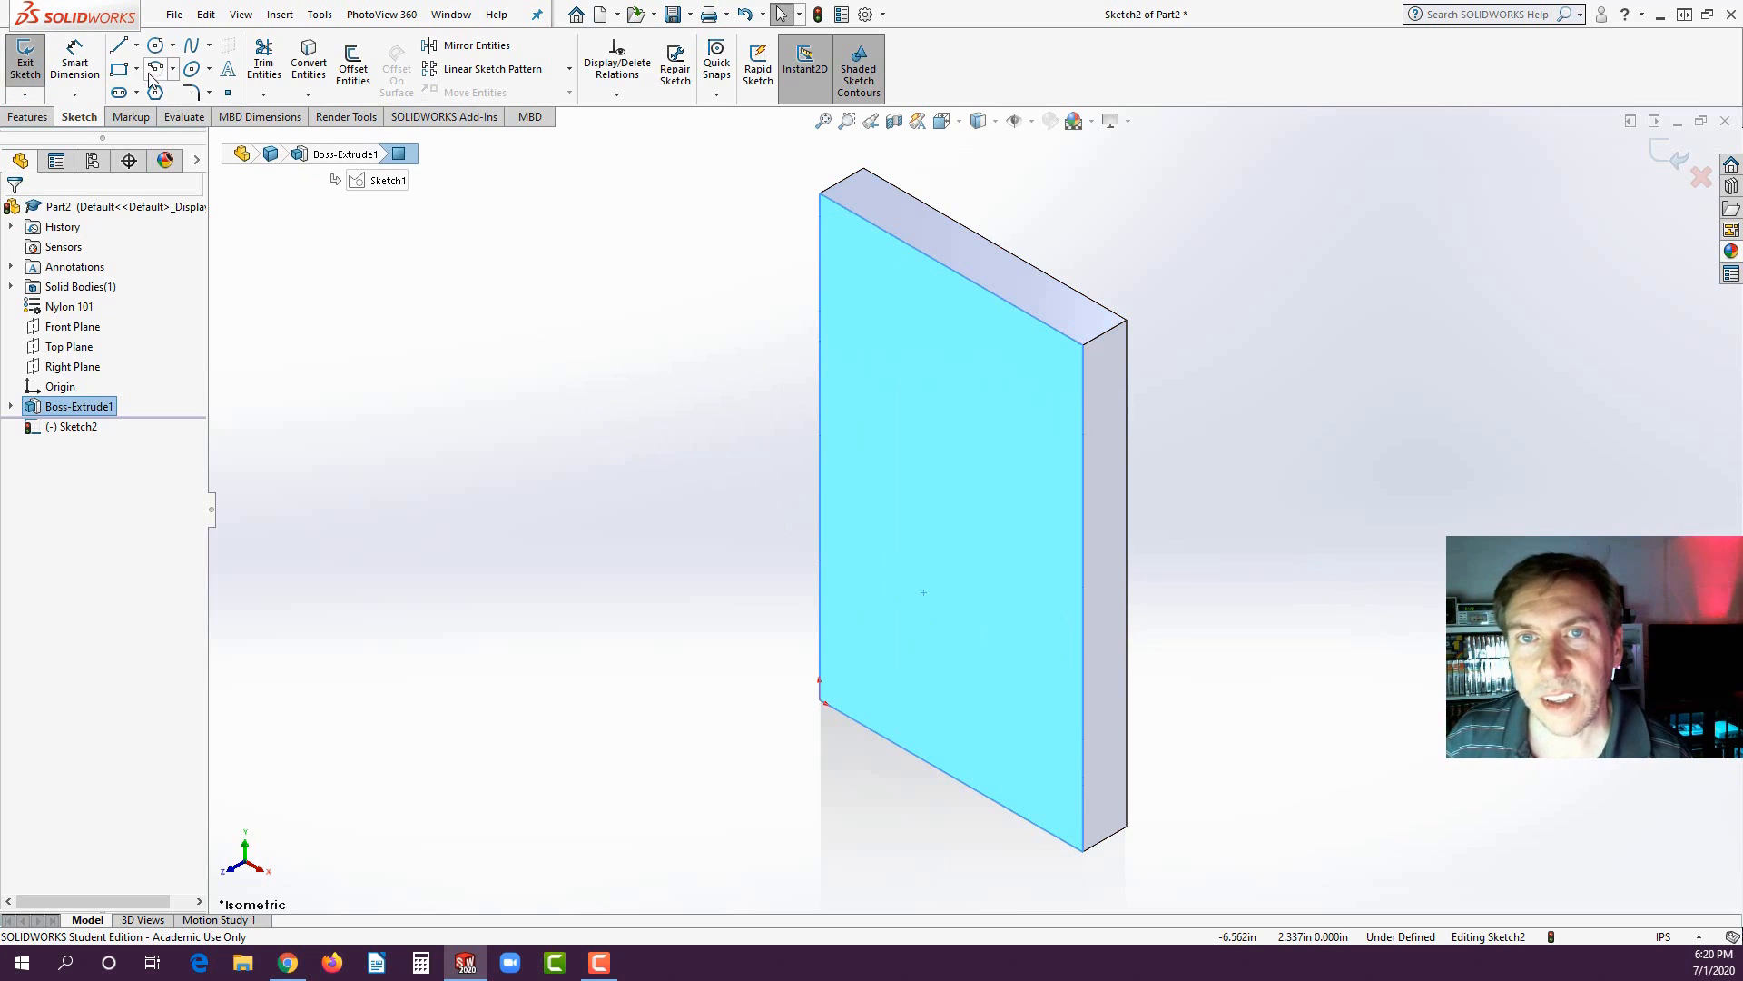
pyautogui.click(118, 71)
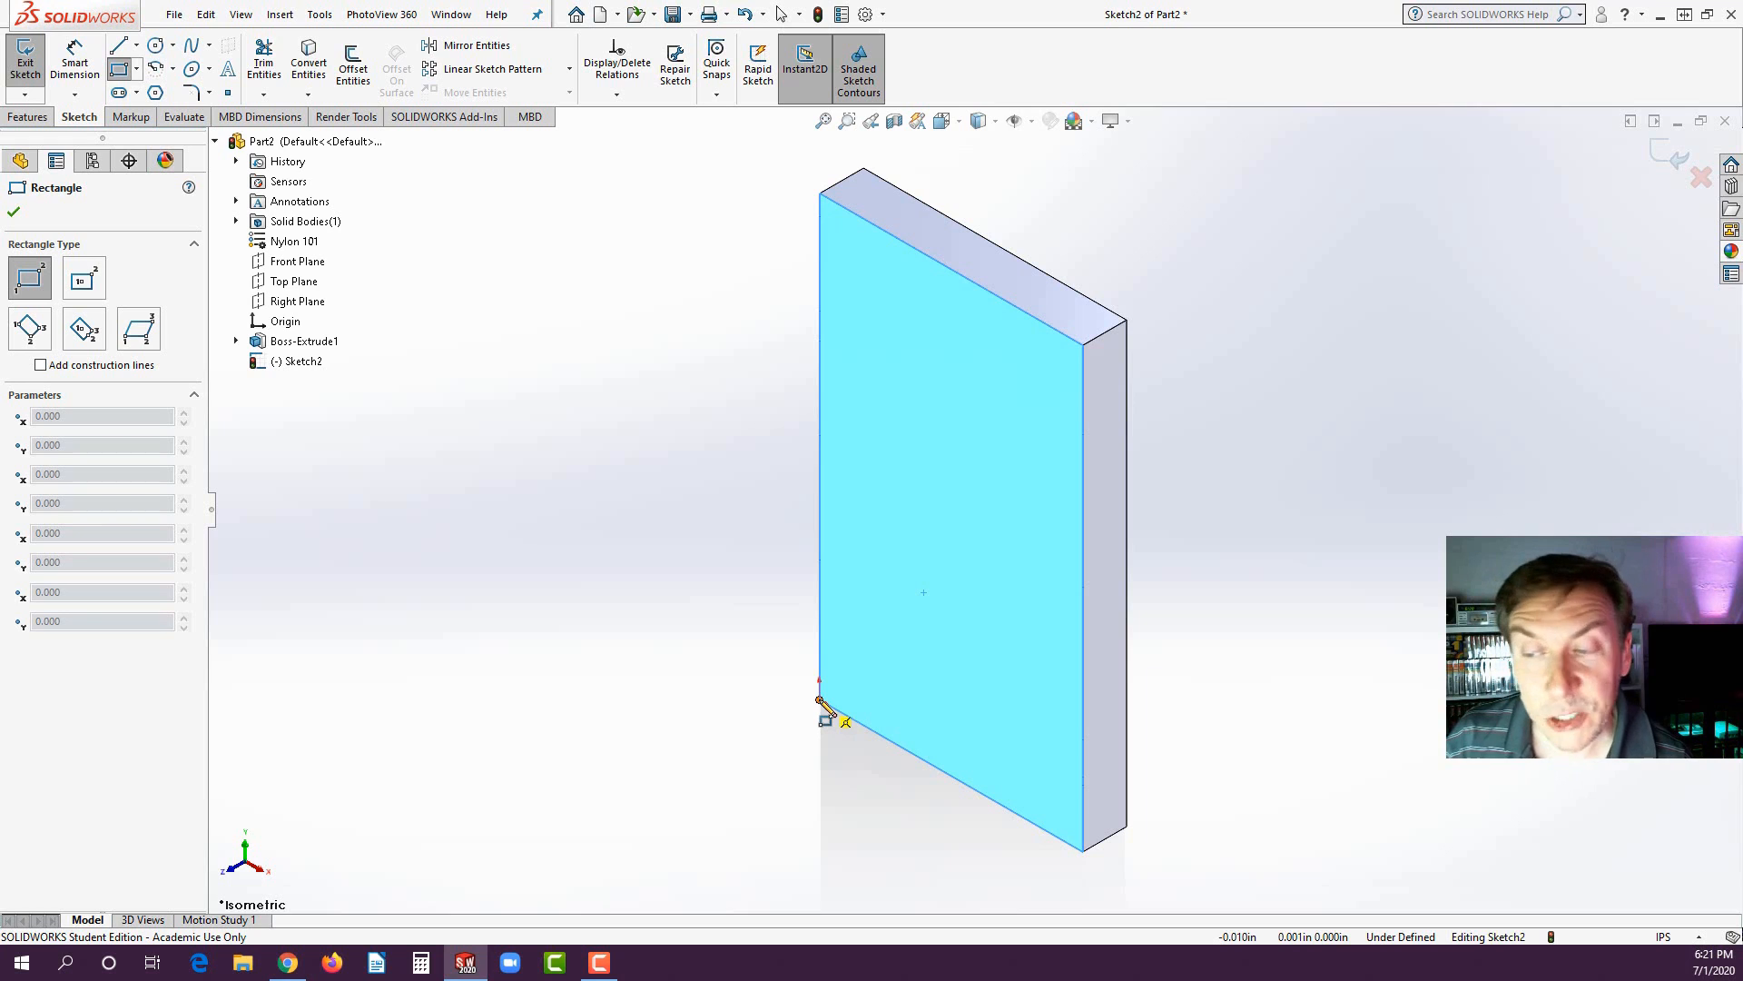
pyautogui.click(819, 699)
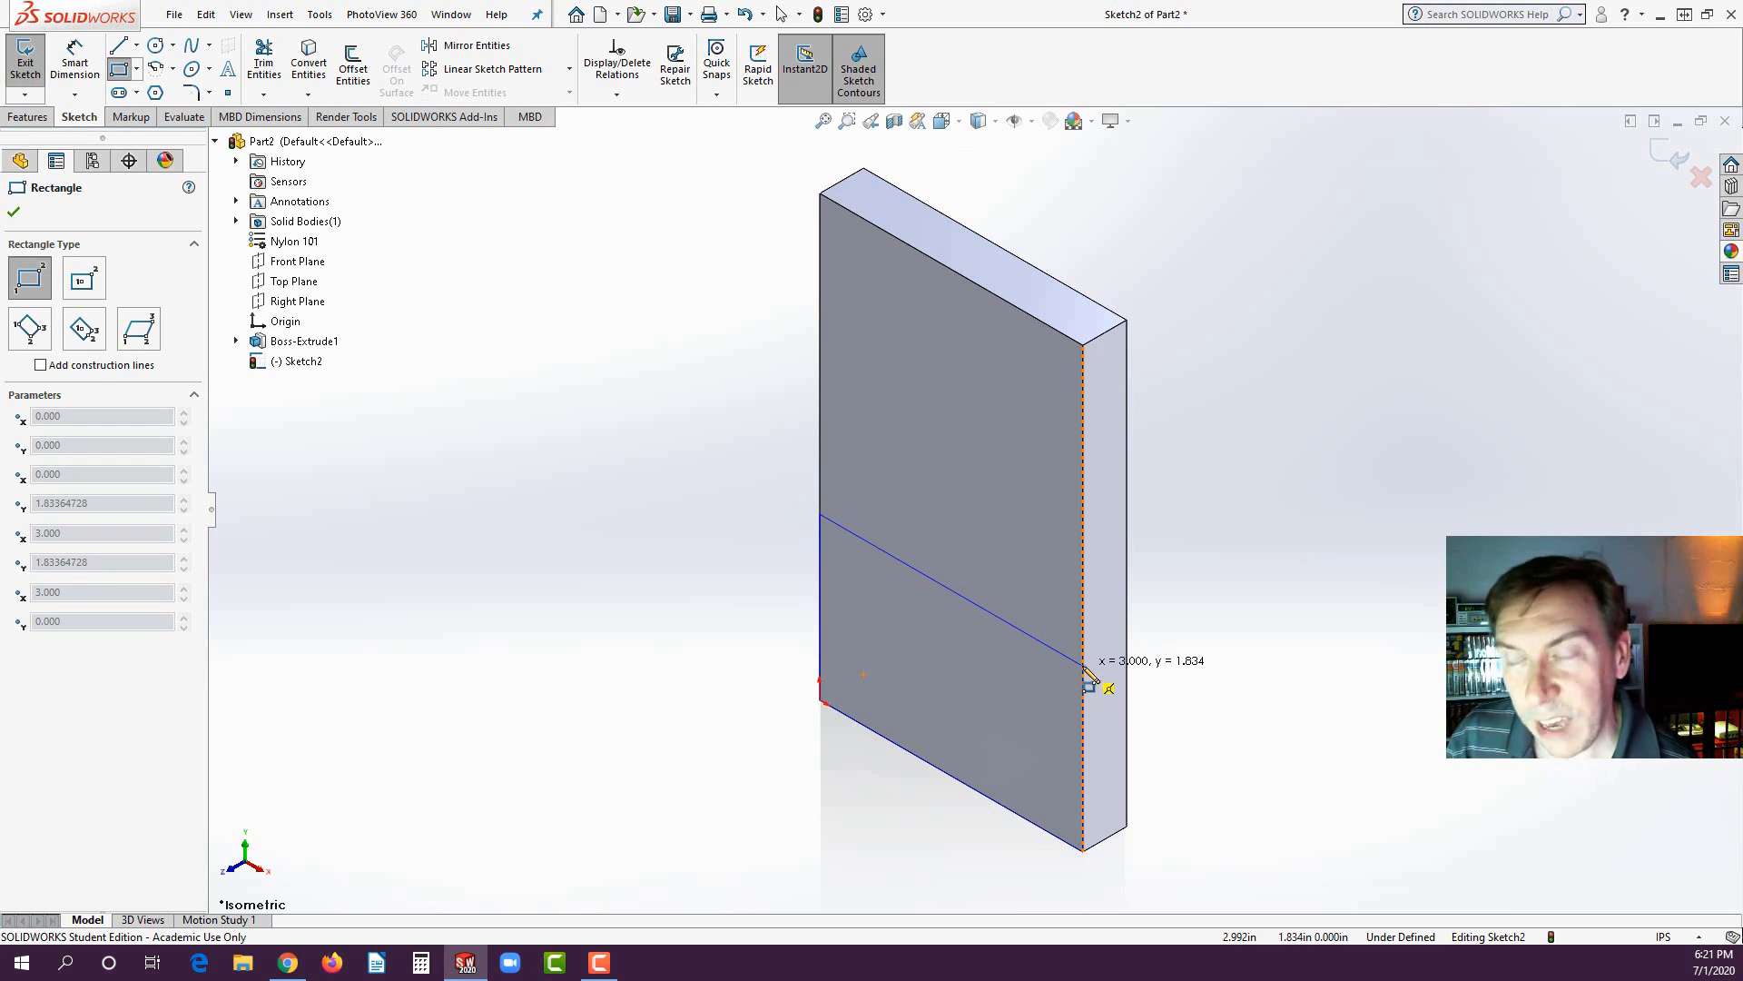
pyautogui.click(1083, 667)
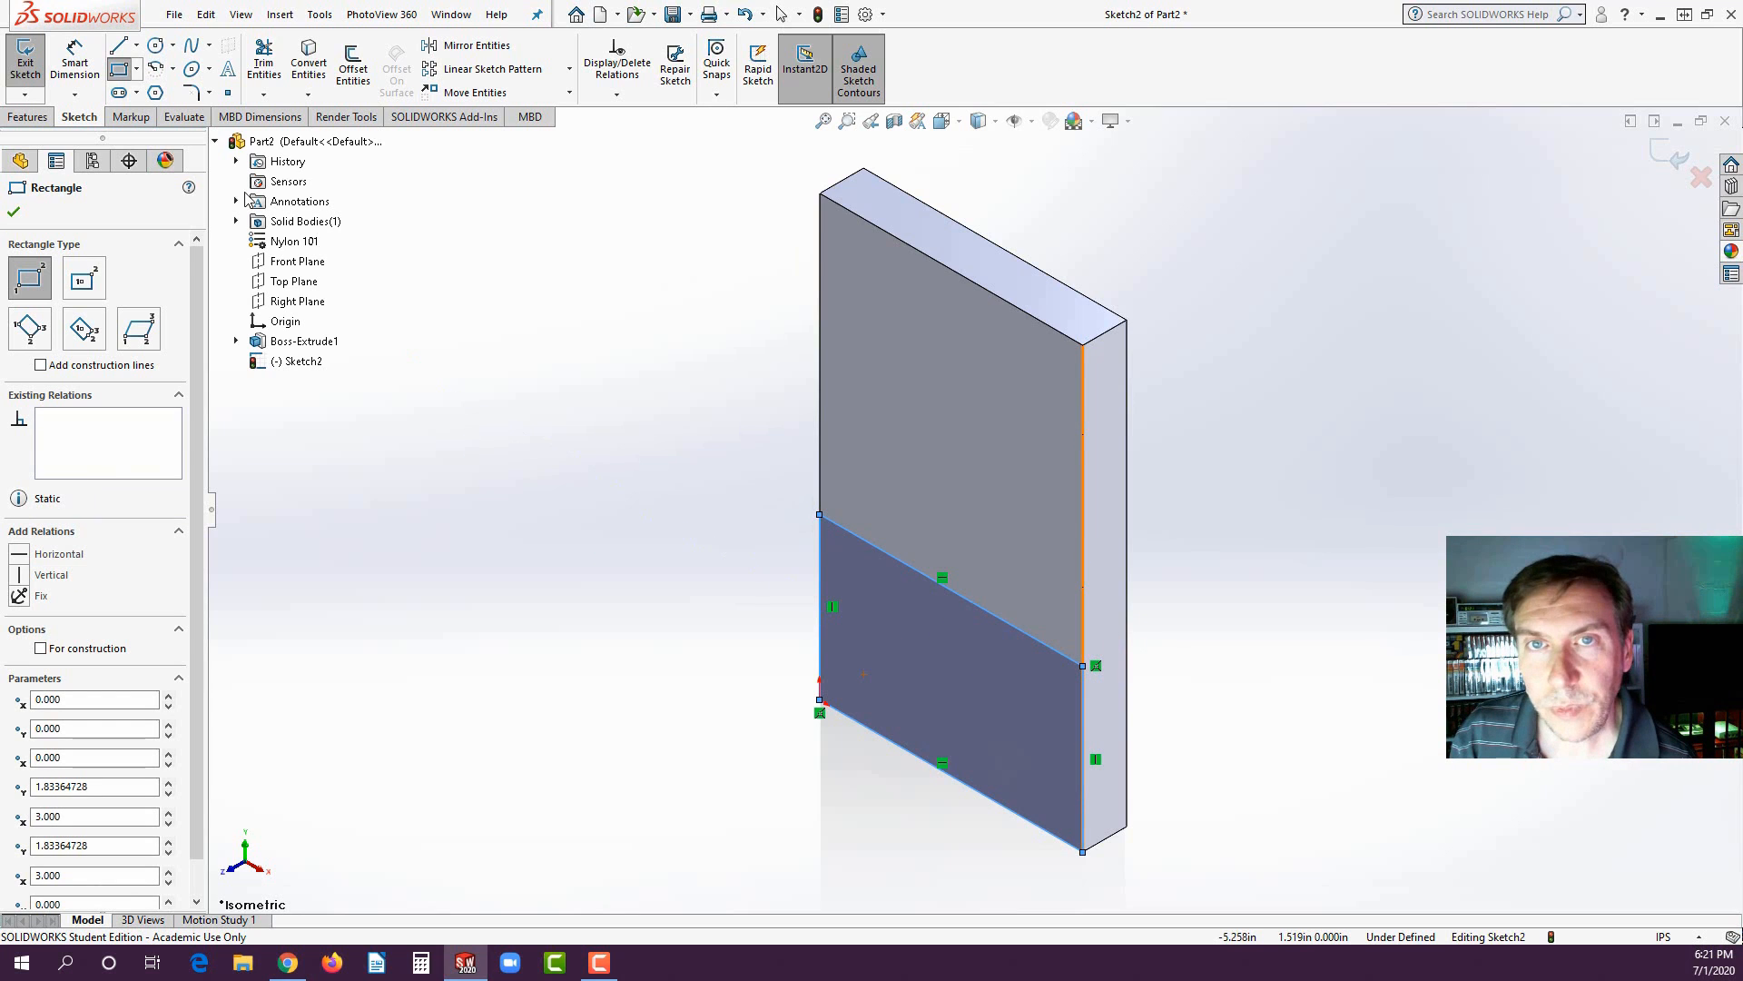
# - Dimension the rectangle's height as 1.5 in
pyautogui.click(75, 63)
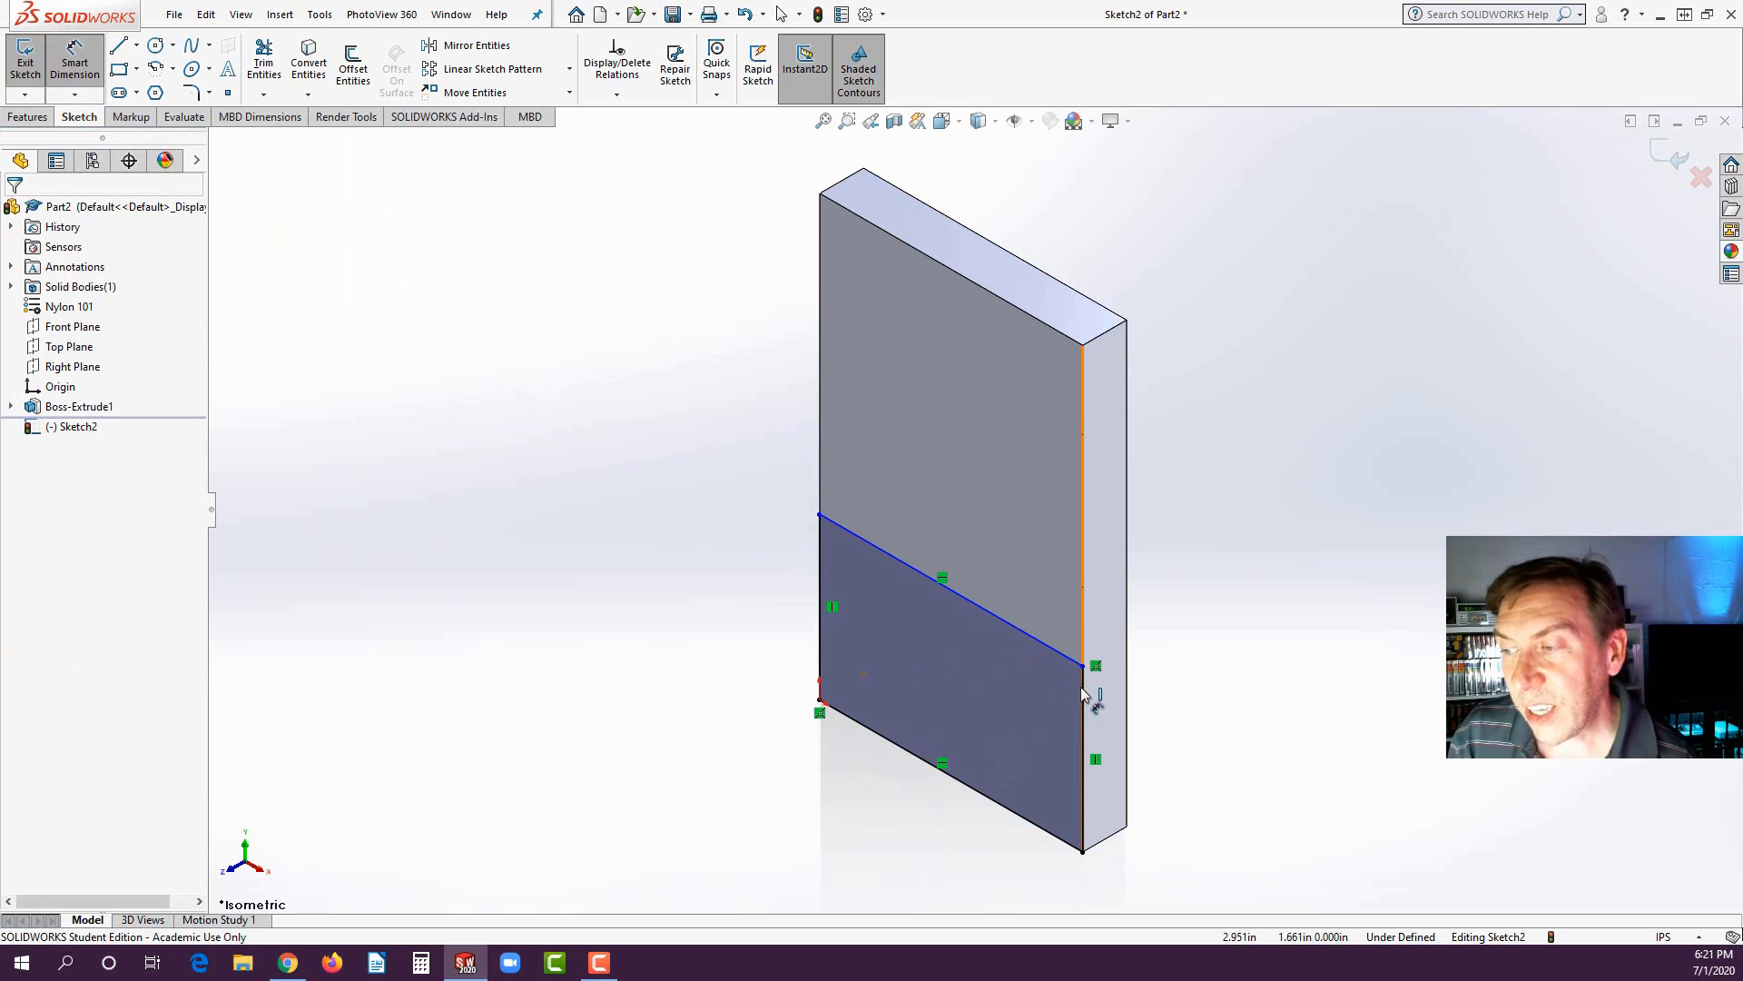
pyautogui.click(1084, 701)
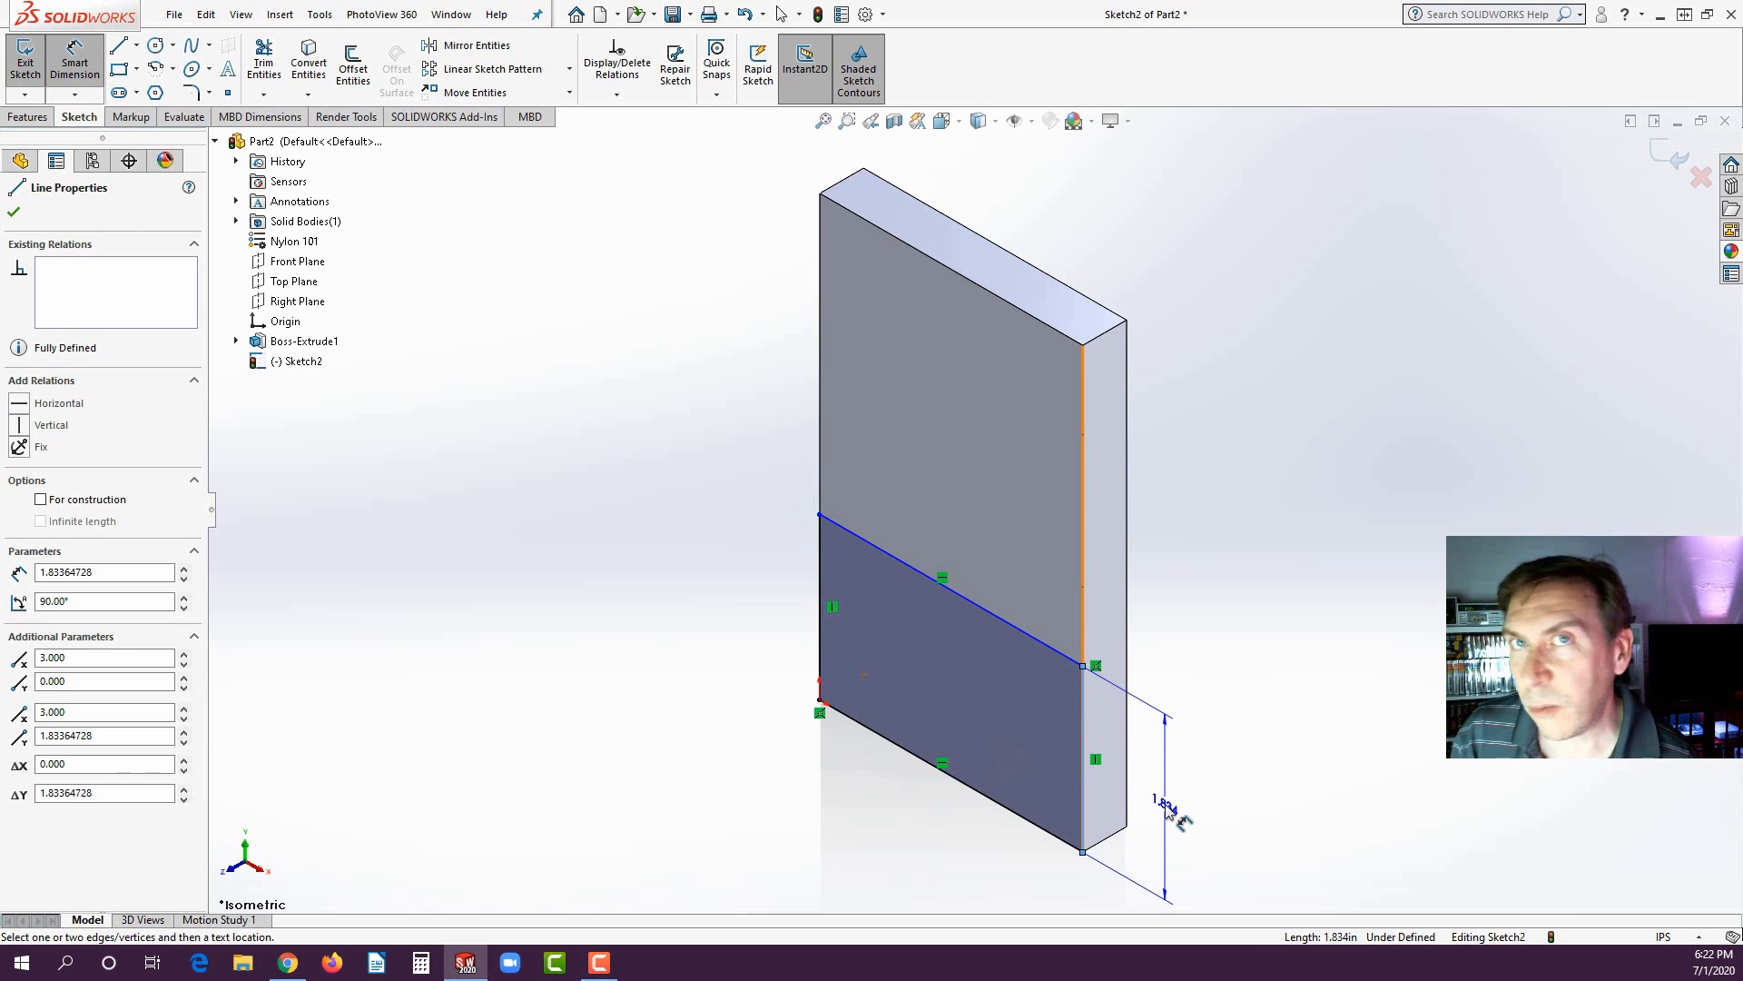
pyautogui.click(1166, 811)
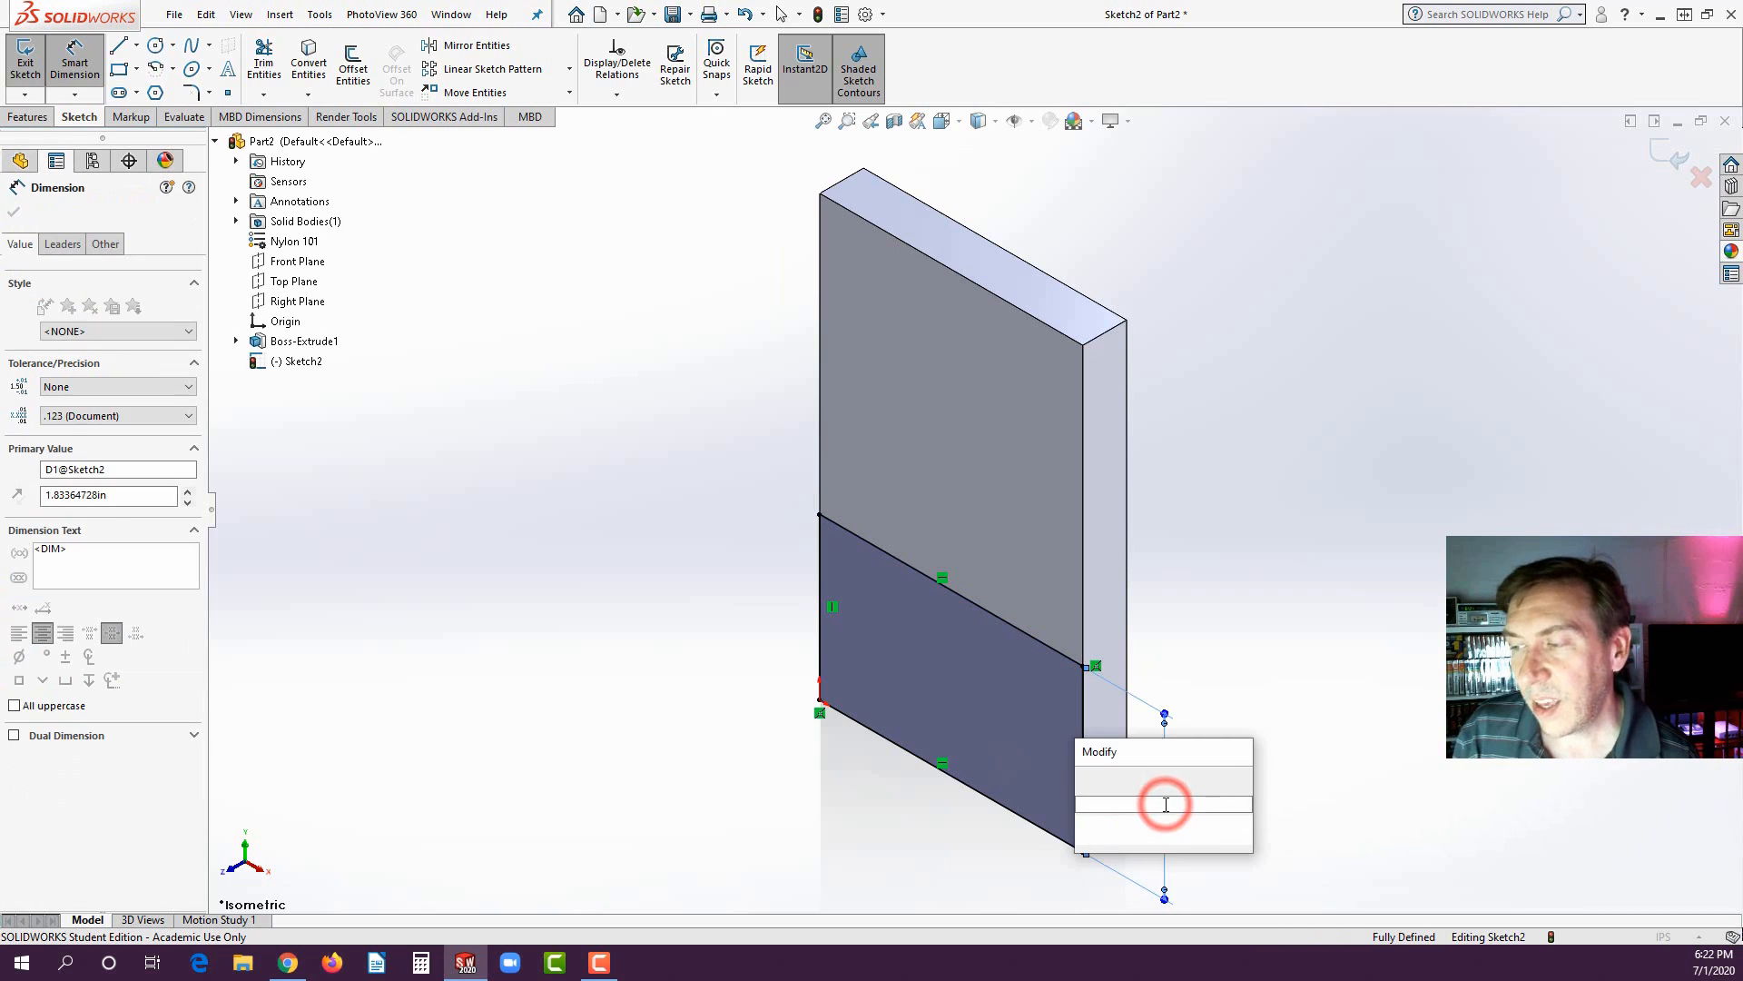
pyautogui.write('1.5')
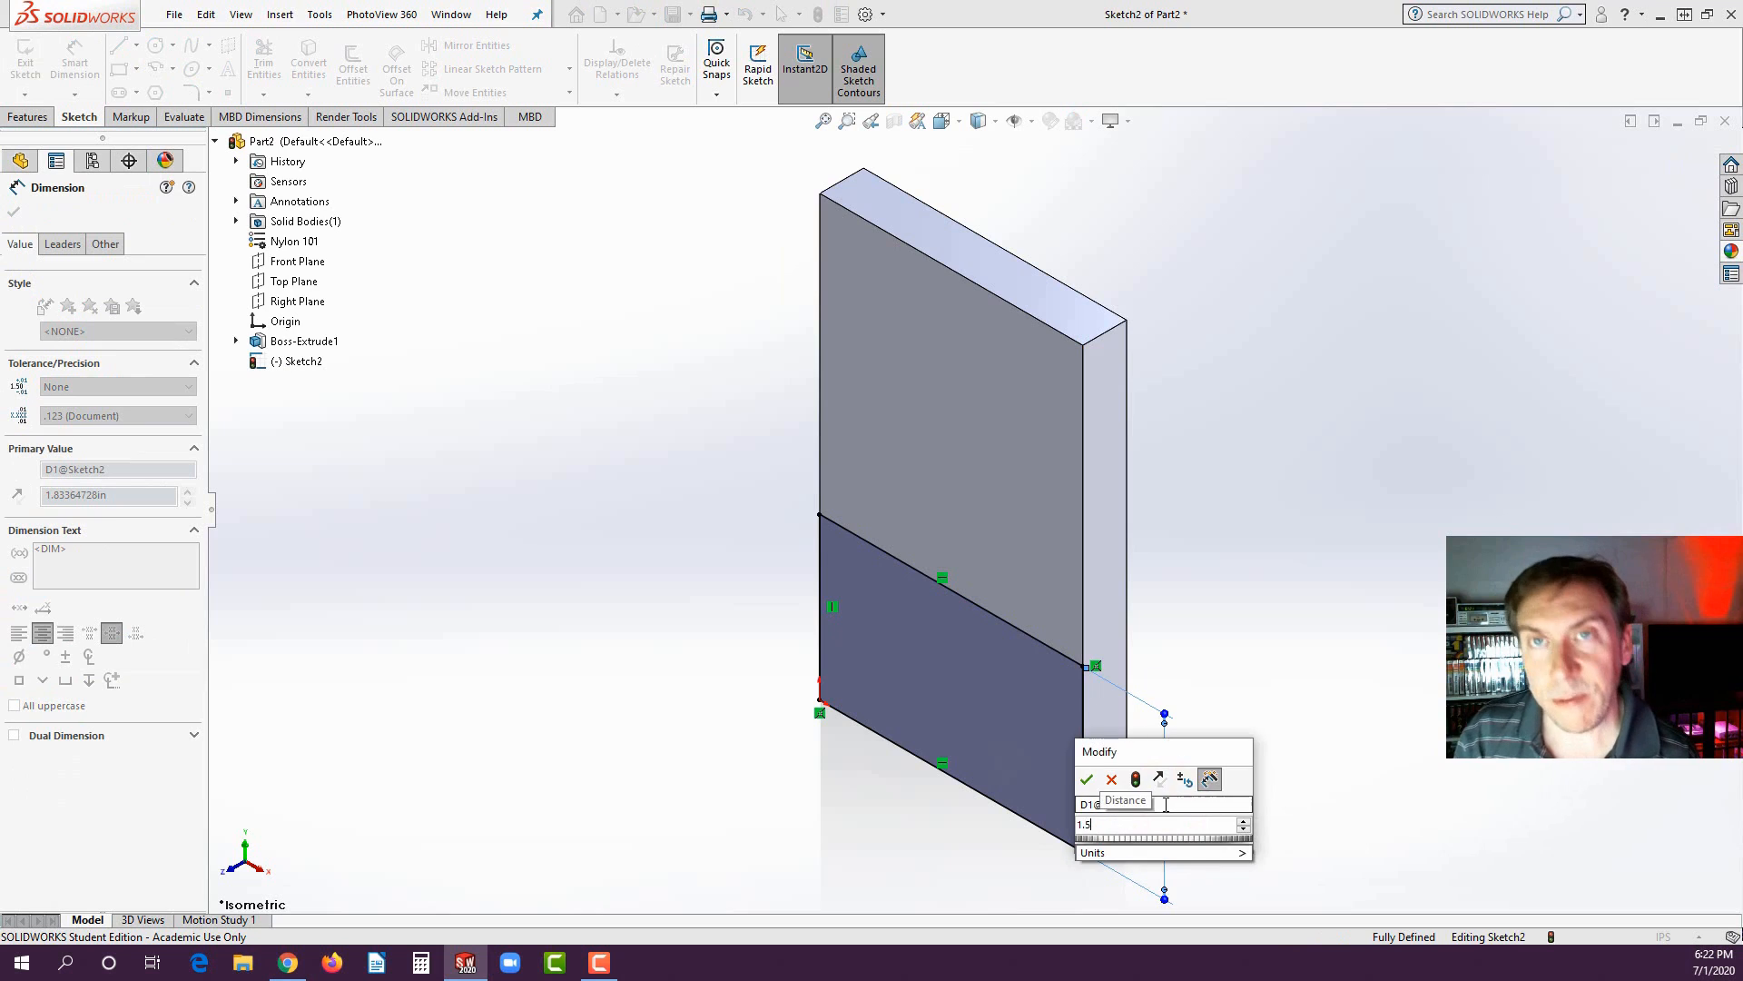
pyautogui.press('Return')
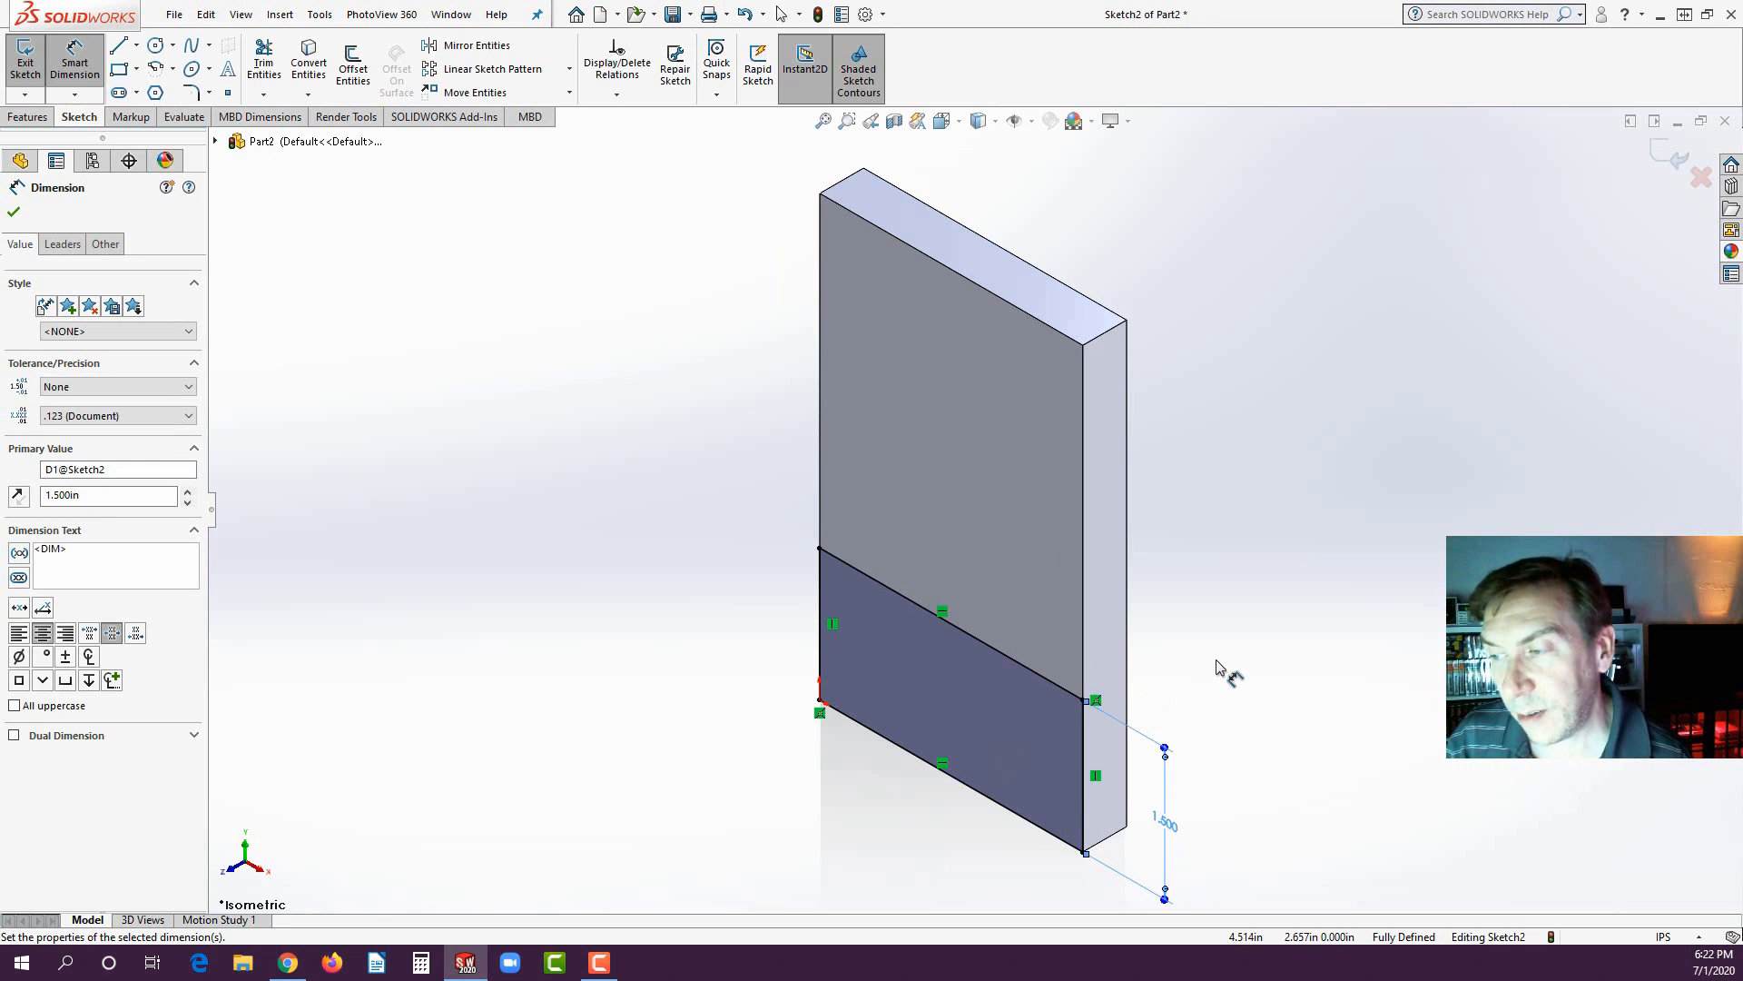
# - Extrude the rectangle outward as a 0.5 in blind boss merged with the block
pyautogui.click(20, 118)
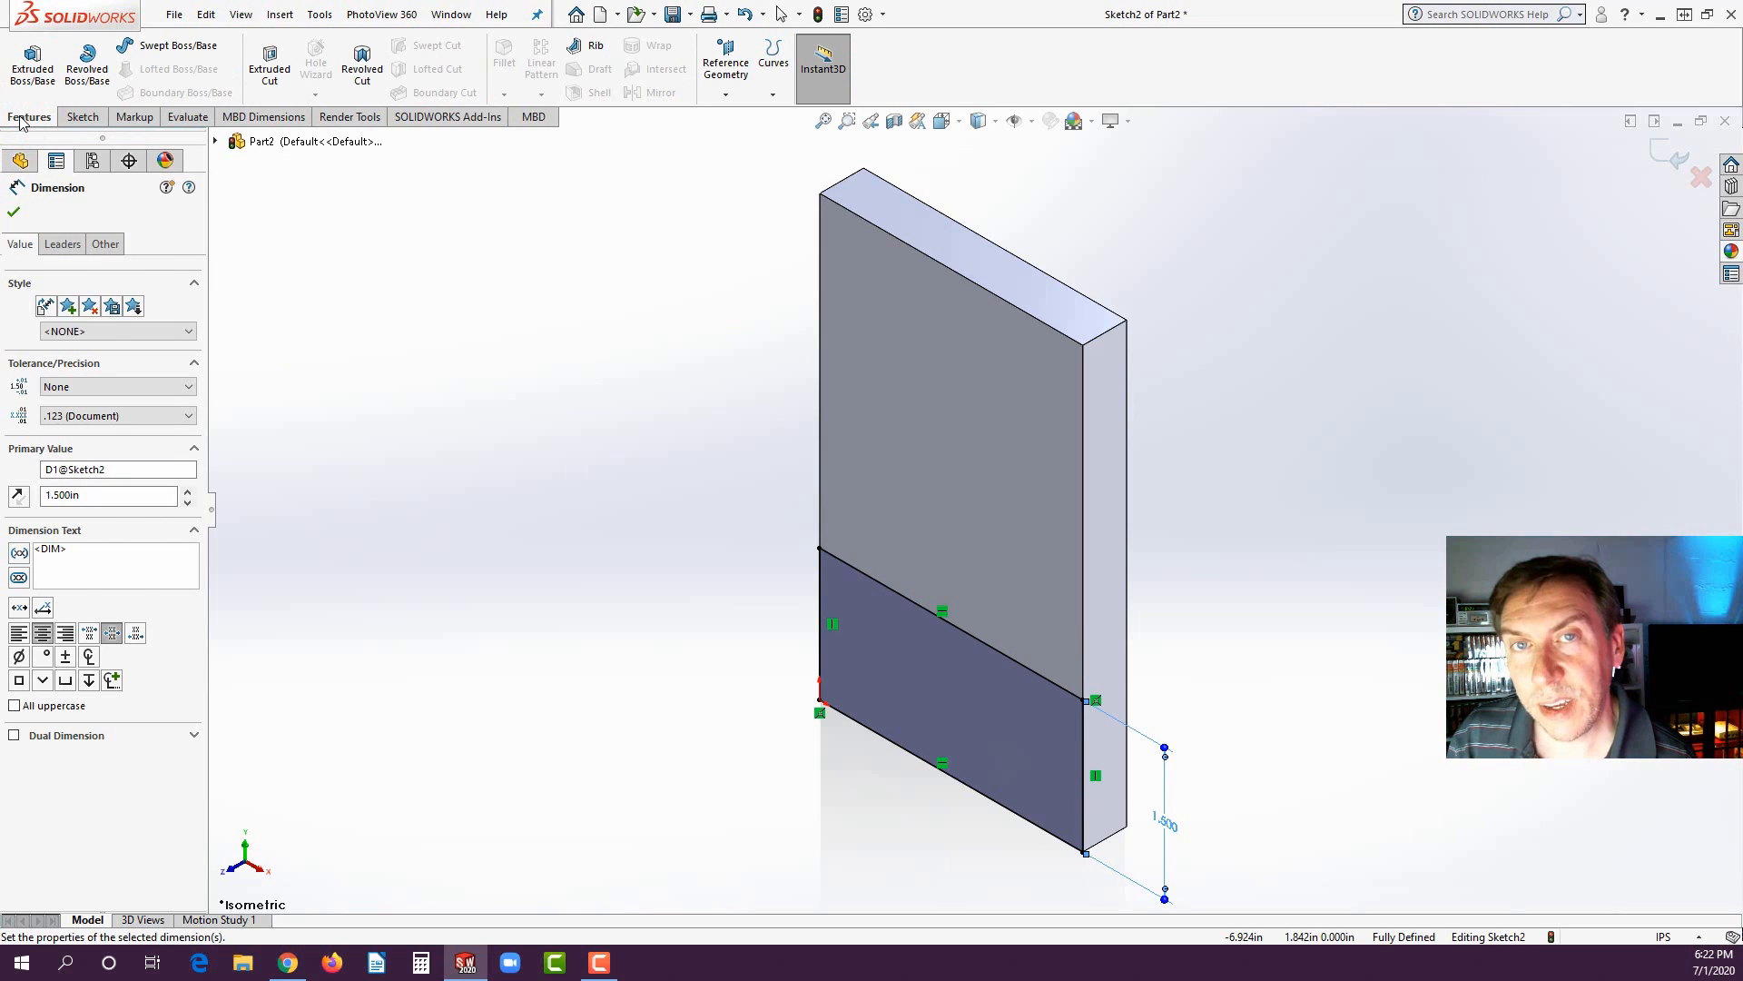
pyautogui.click(34, 60)
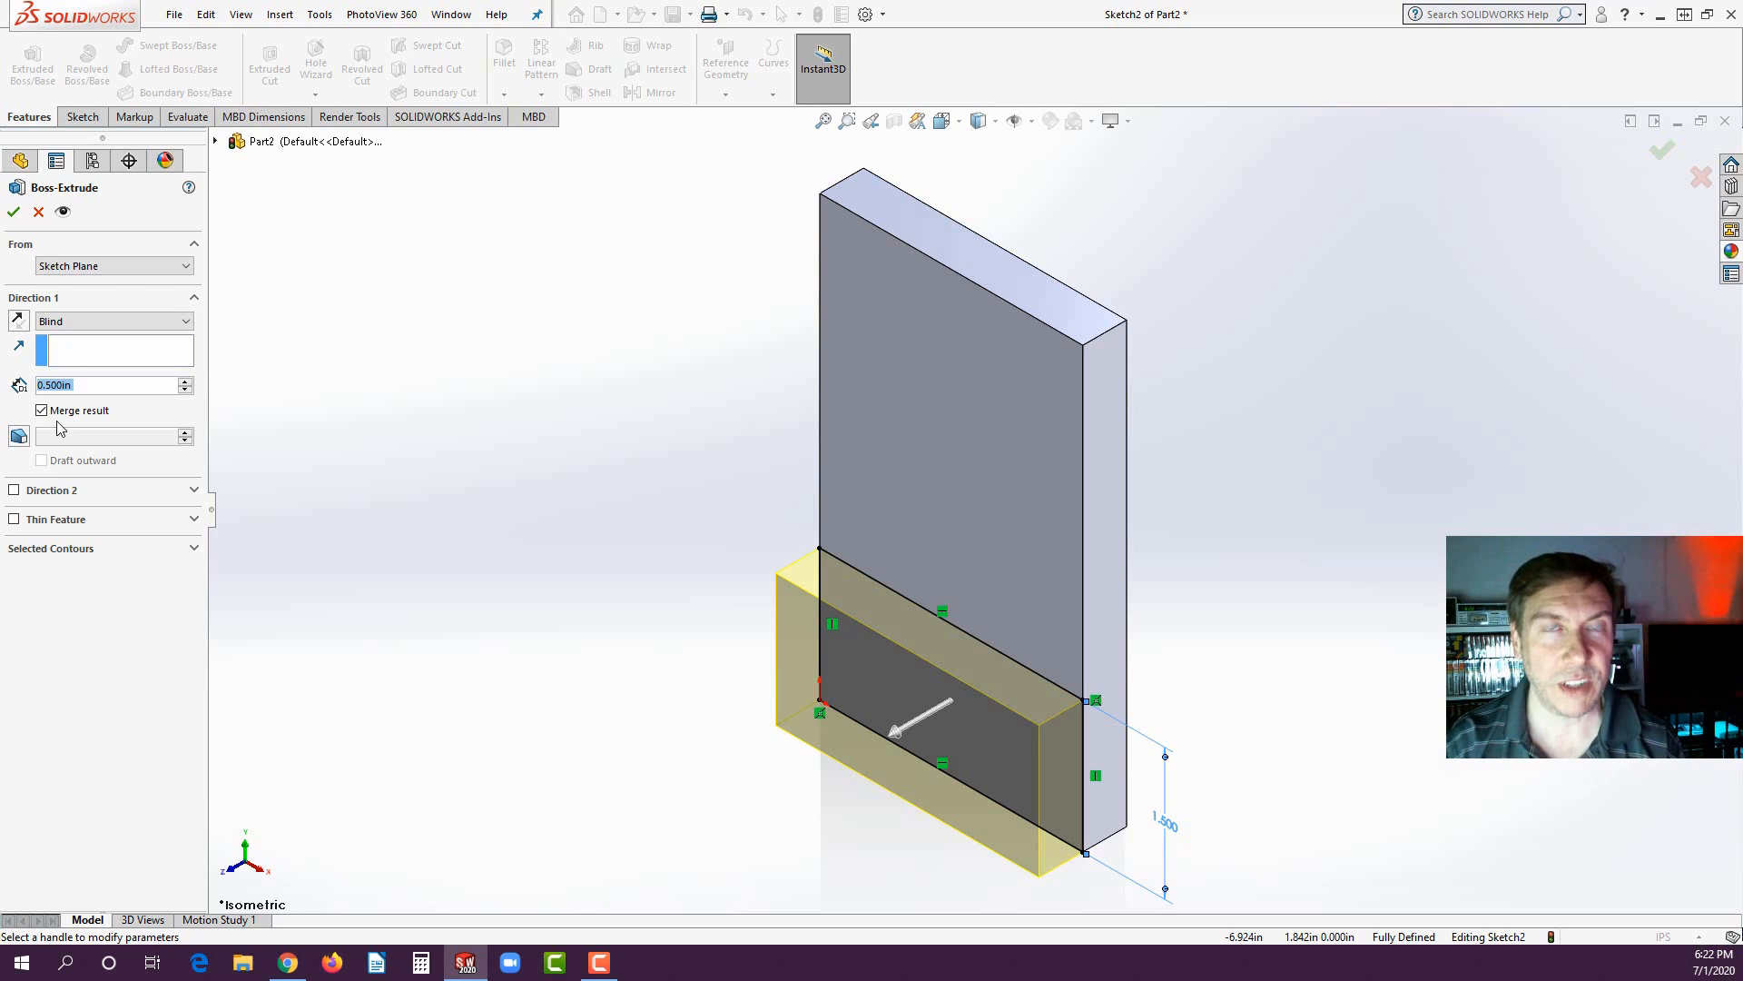
pyautogui.click(14, 214)
pyautogui.click(526, 336)
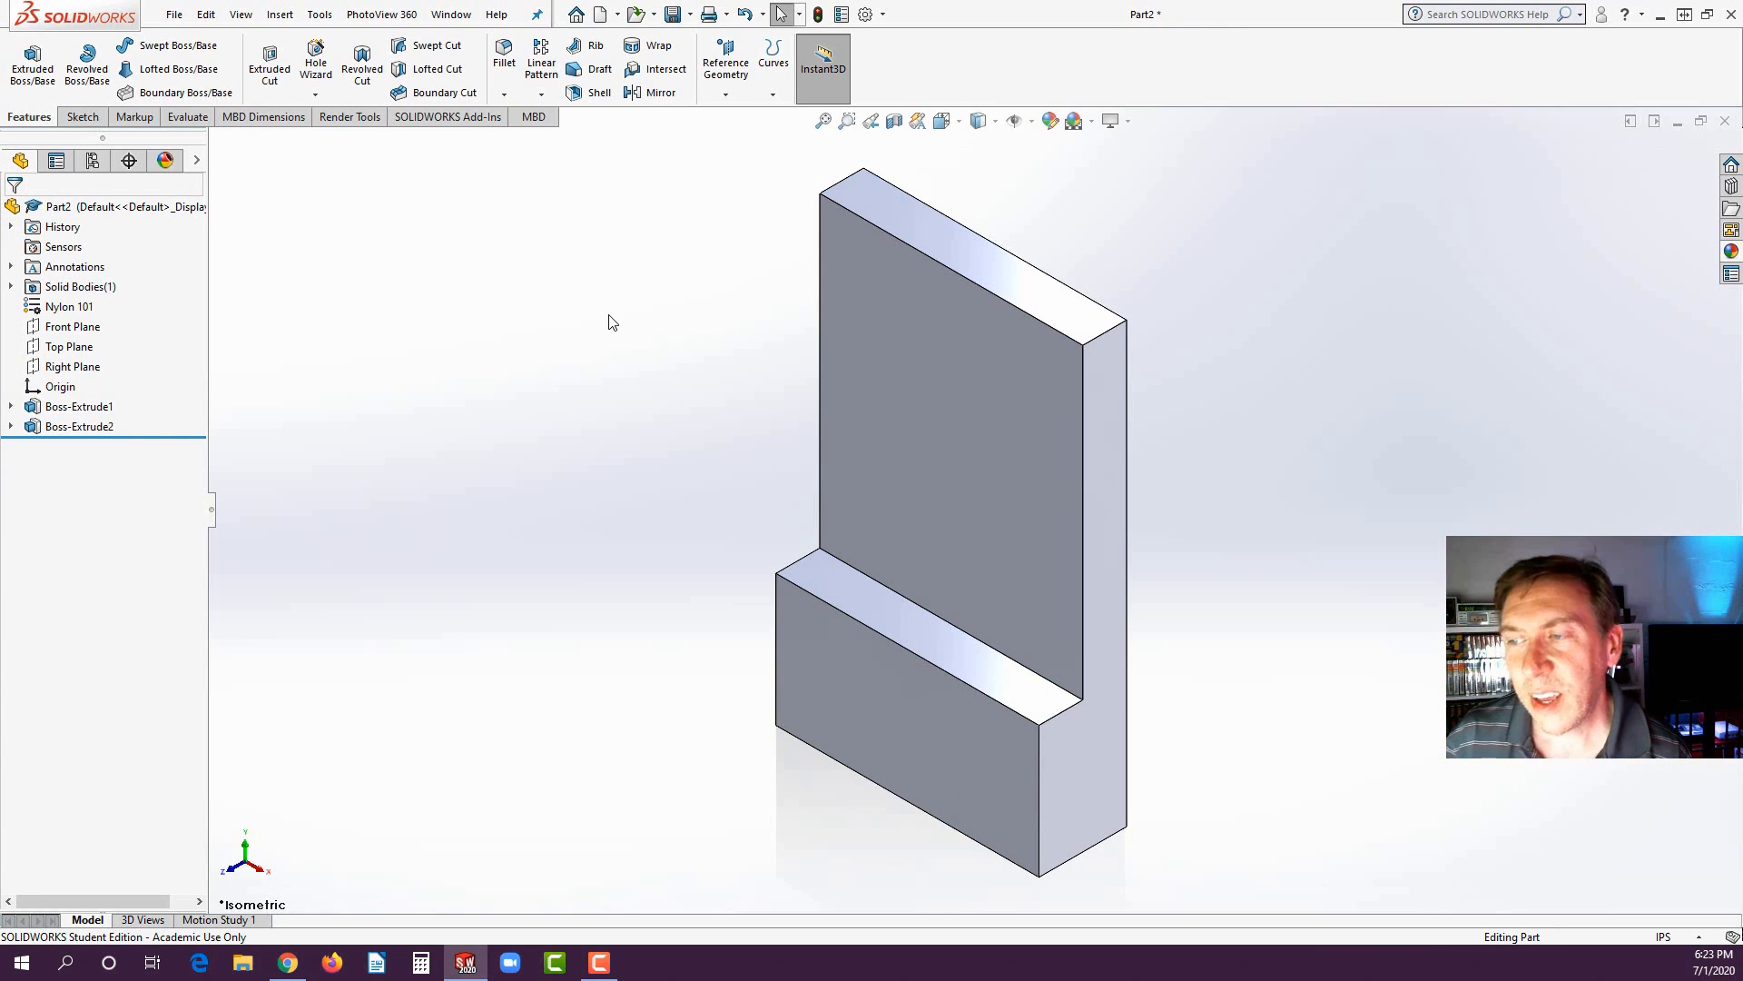
# - Start a sketch on the upright block's front face above the step, and draw a circle of about 0.39 in radius near its upper-left corner
pyautogui.click(891, 371)
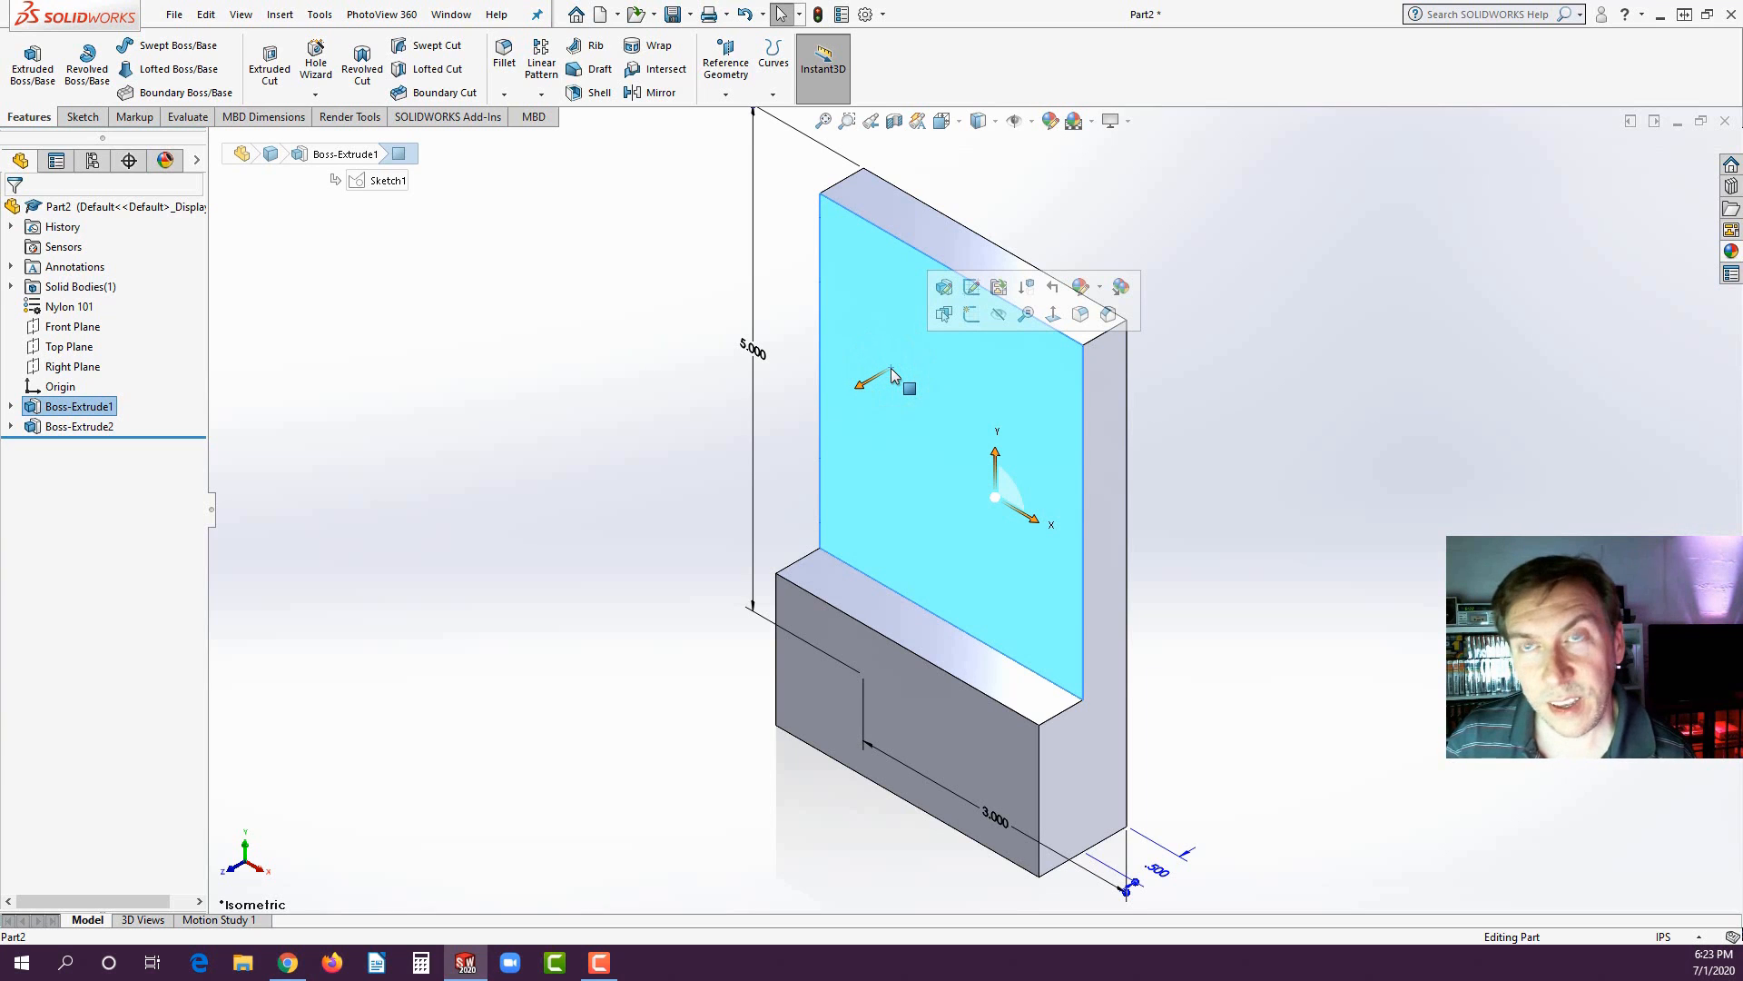
pyautogui.click(970, 314)
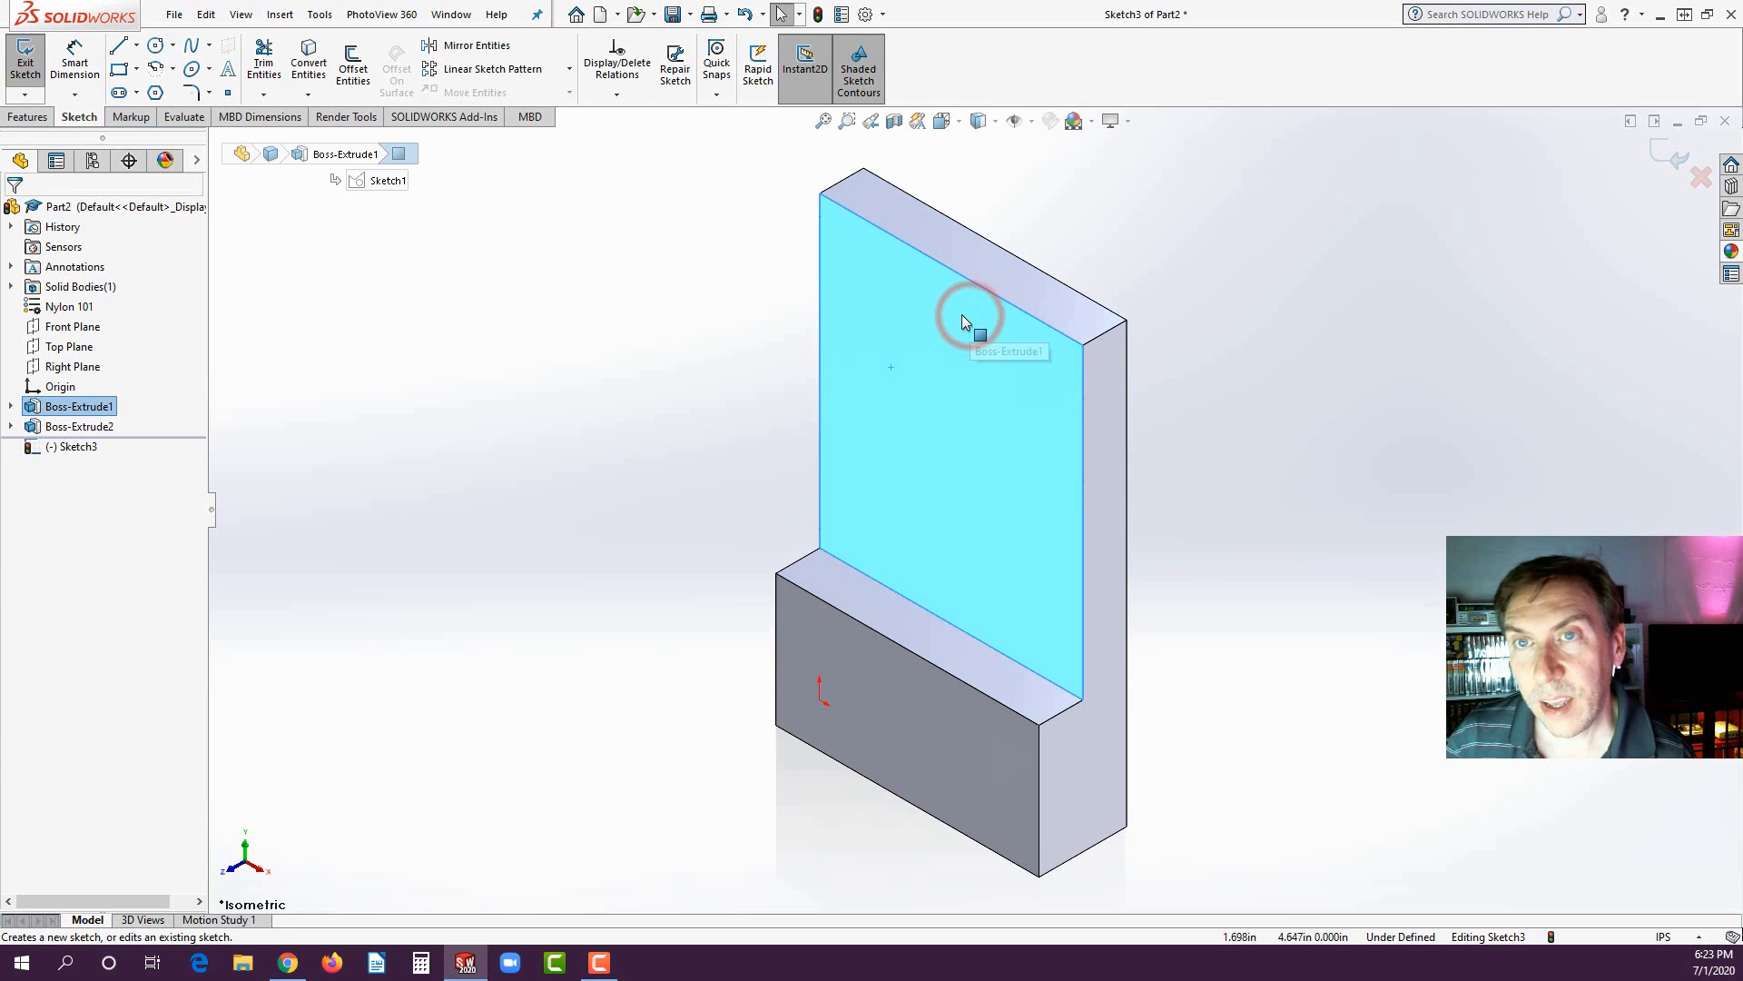
pyautogui.click(156, 47)
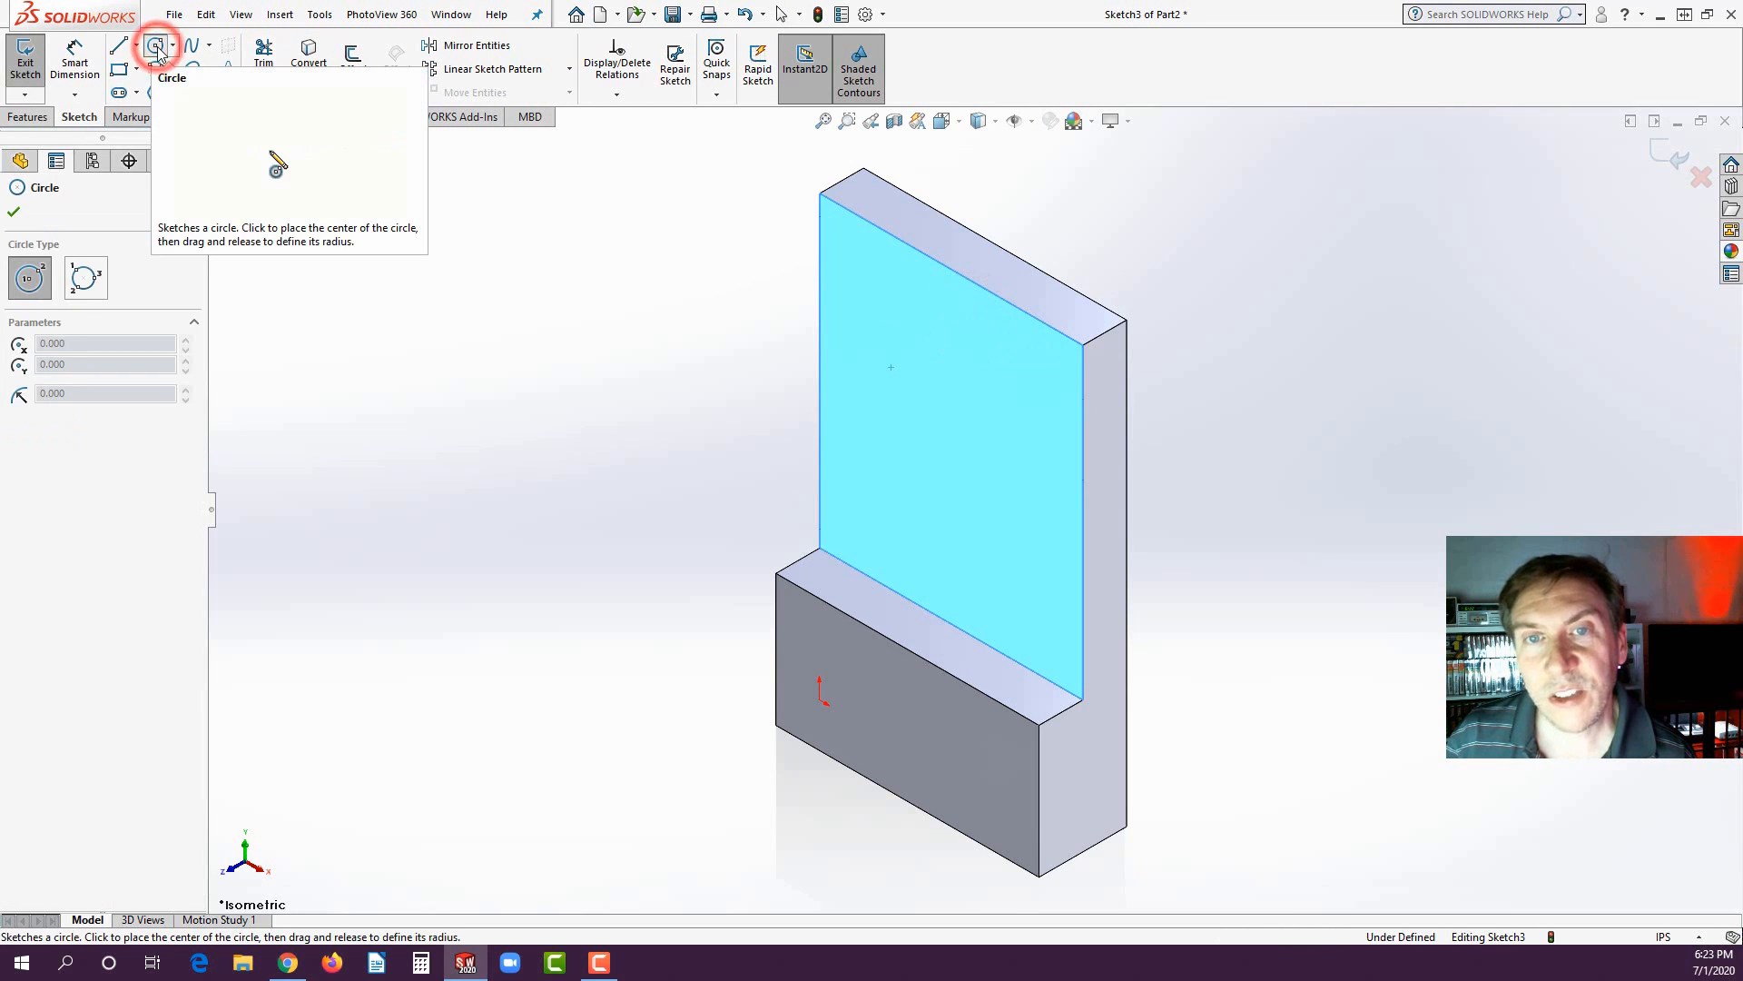
pyautogui.click(899, 354)
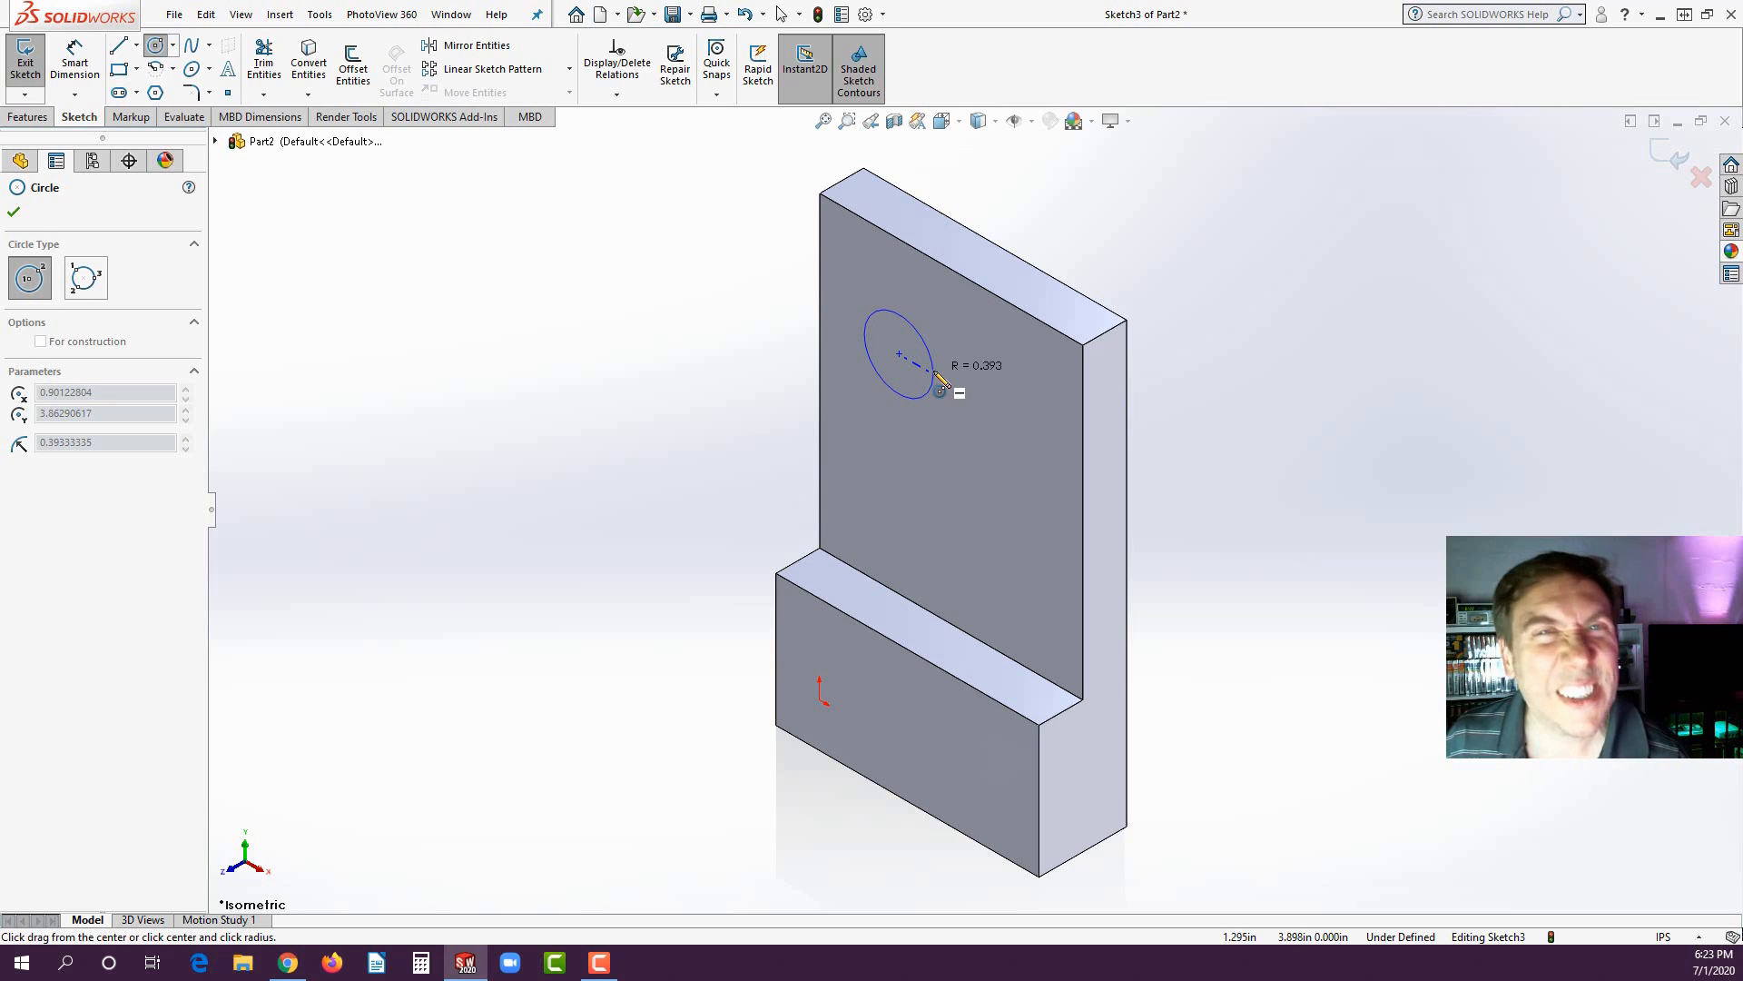
pyautogui.click(940, 378)
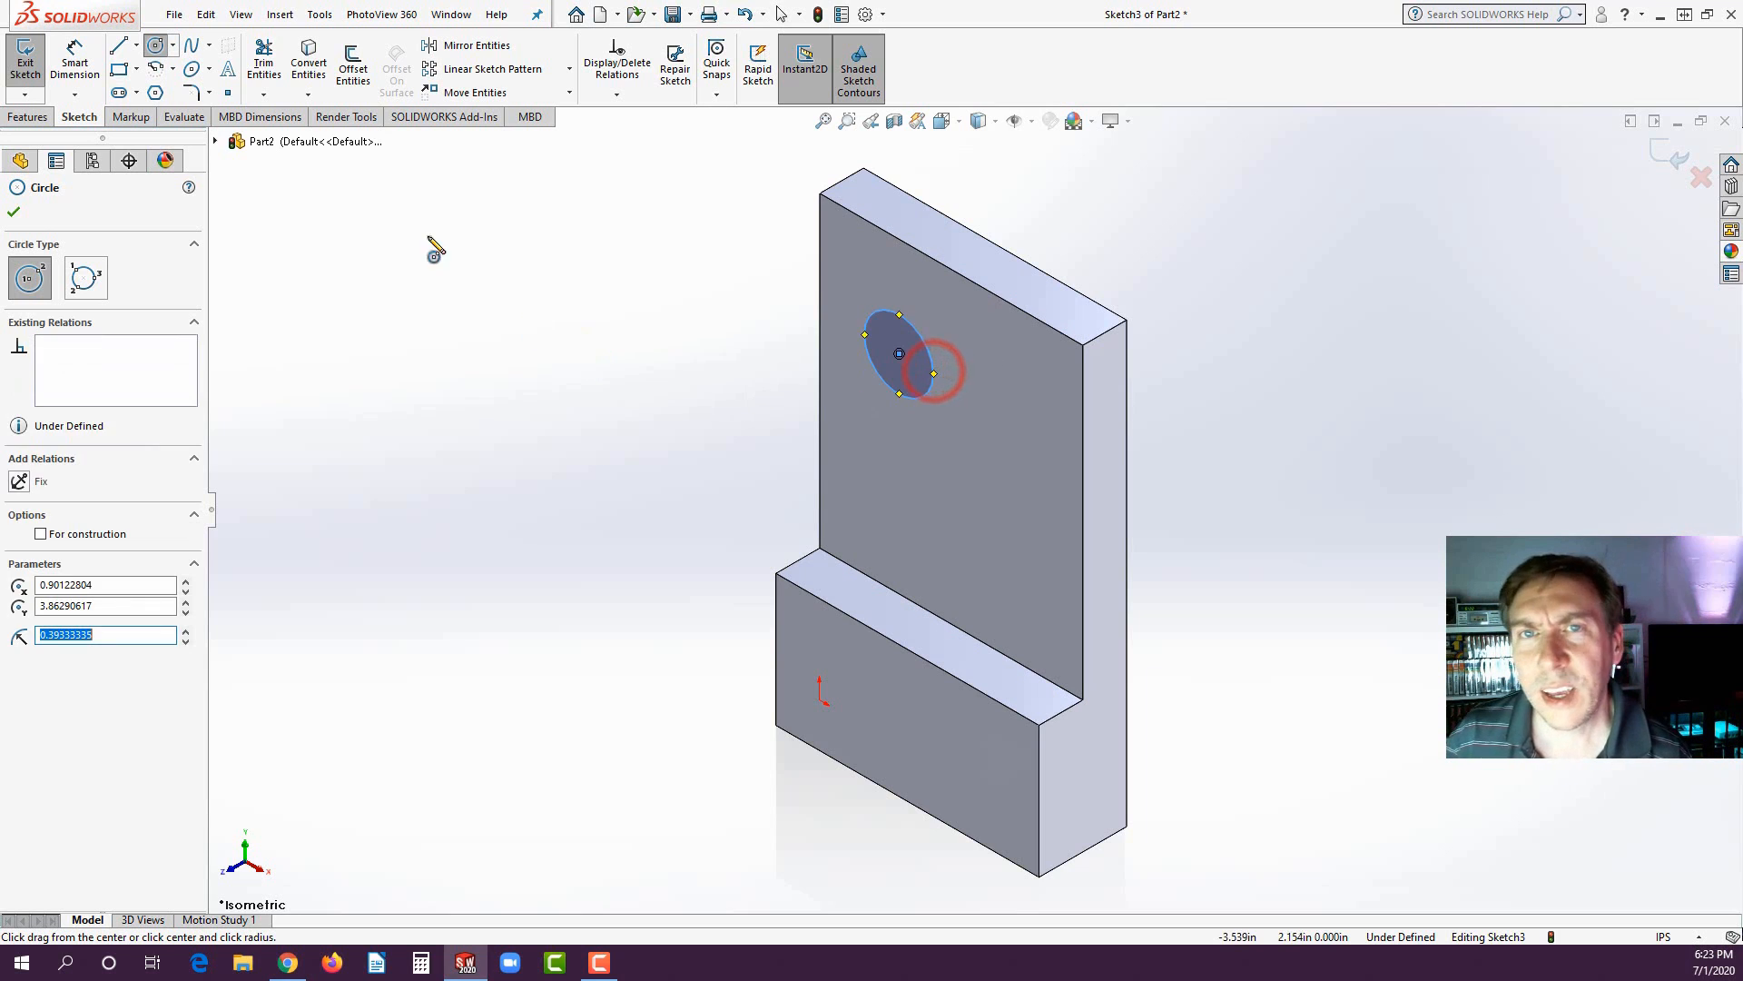
# - Dimension the circle on the upright block's front face with a diameter of 0.75 in
pyautogui.click(74, 63)
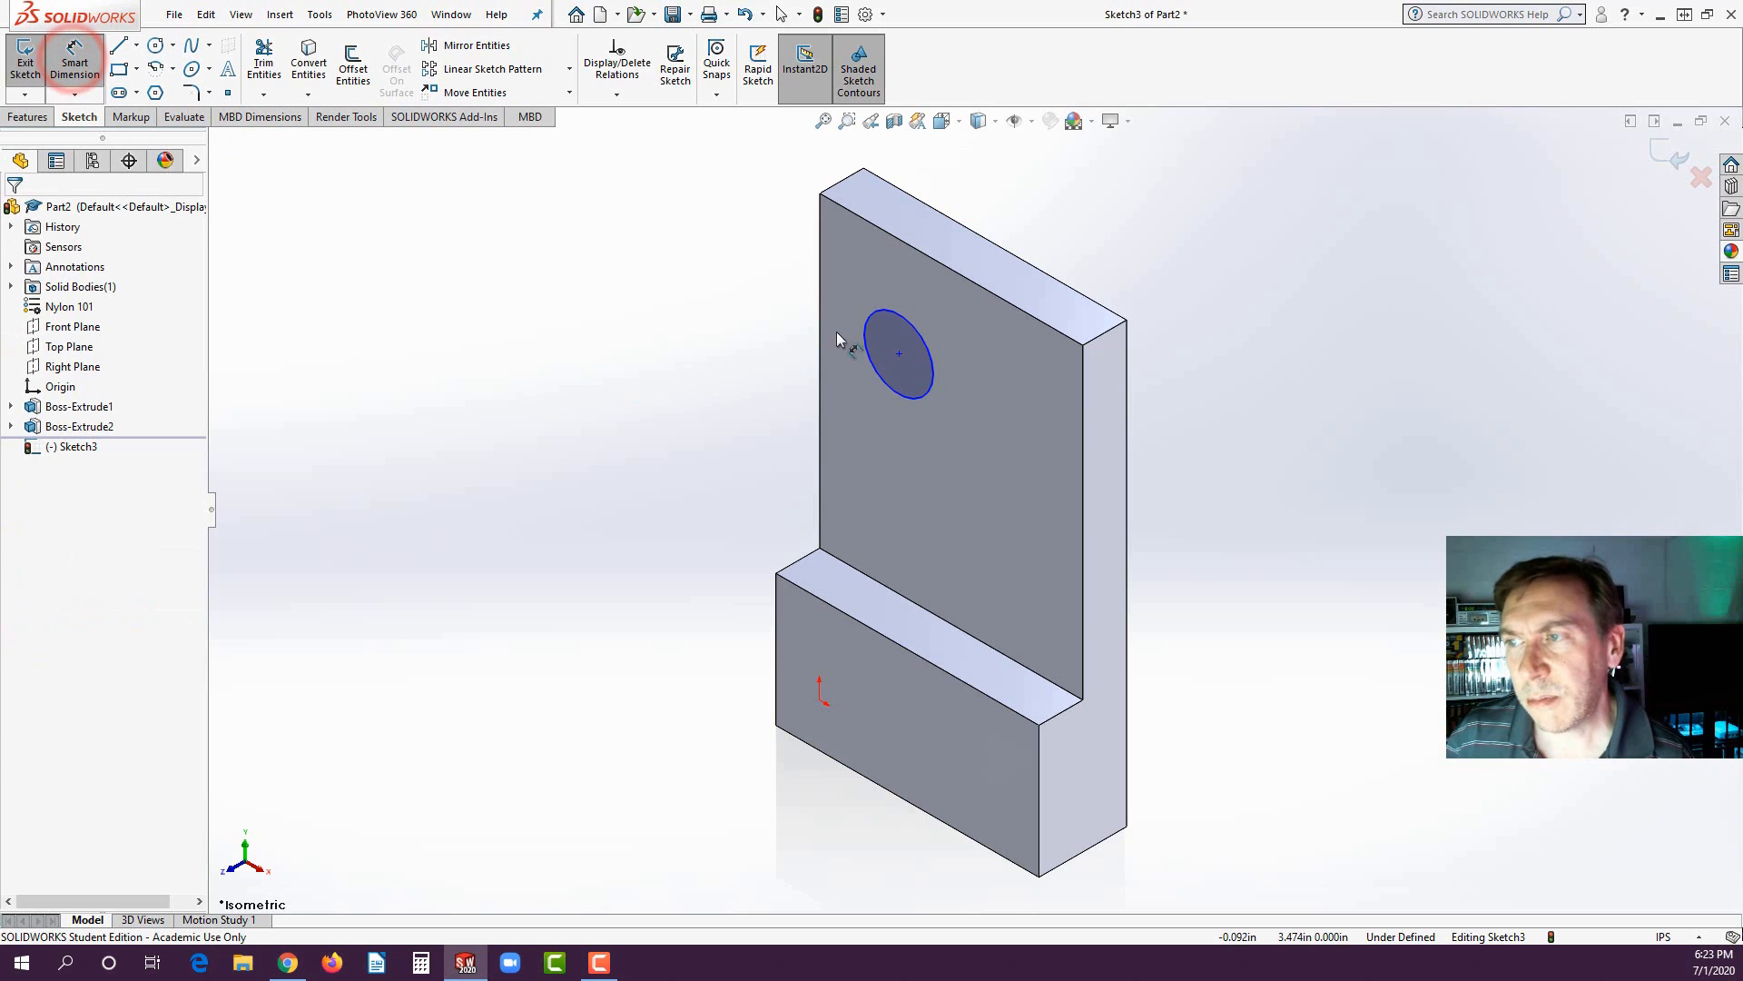
pyautogui.click(877, 317)
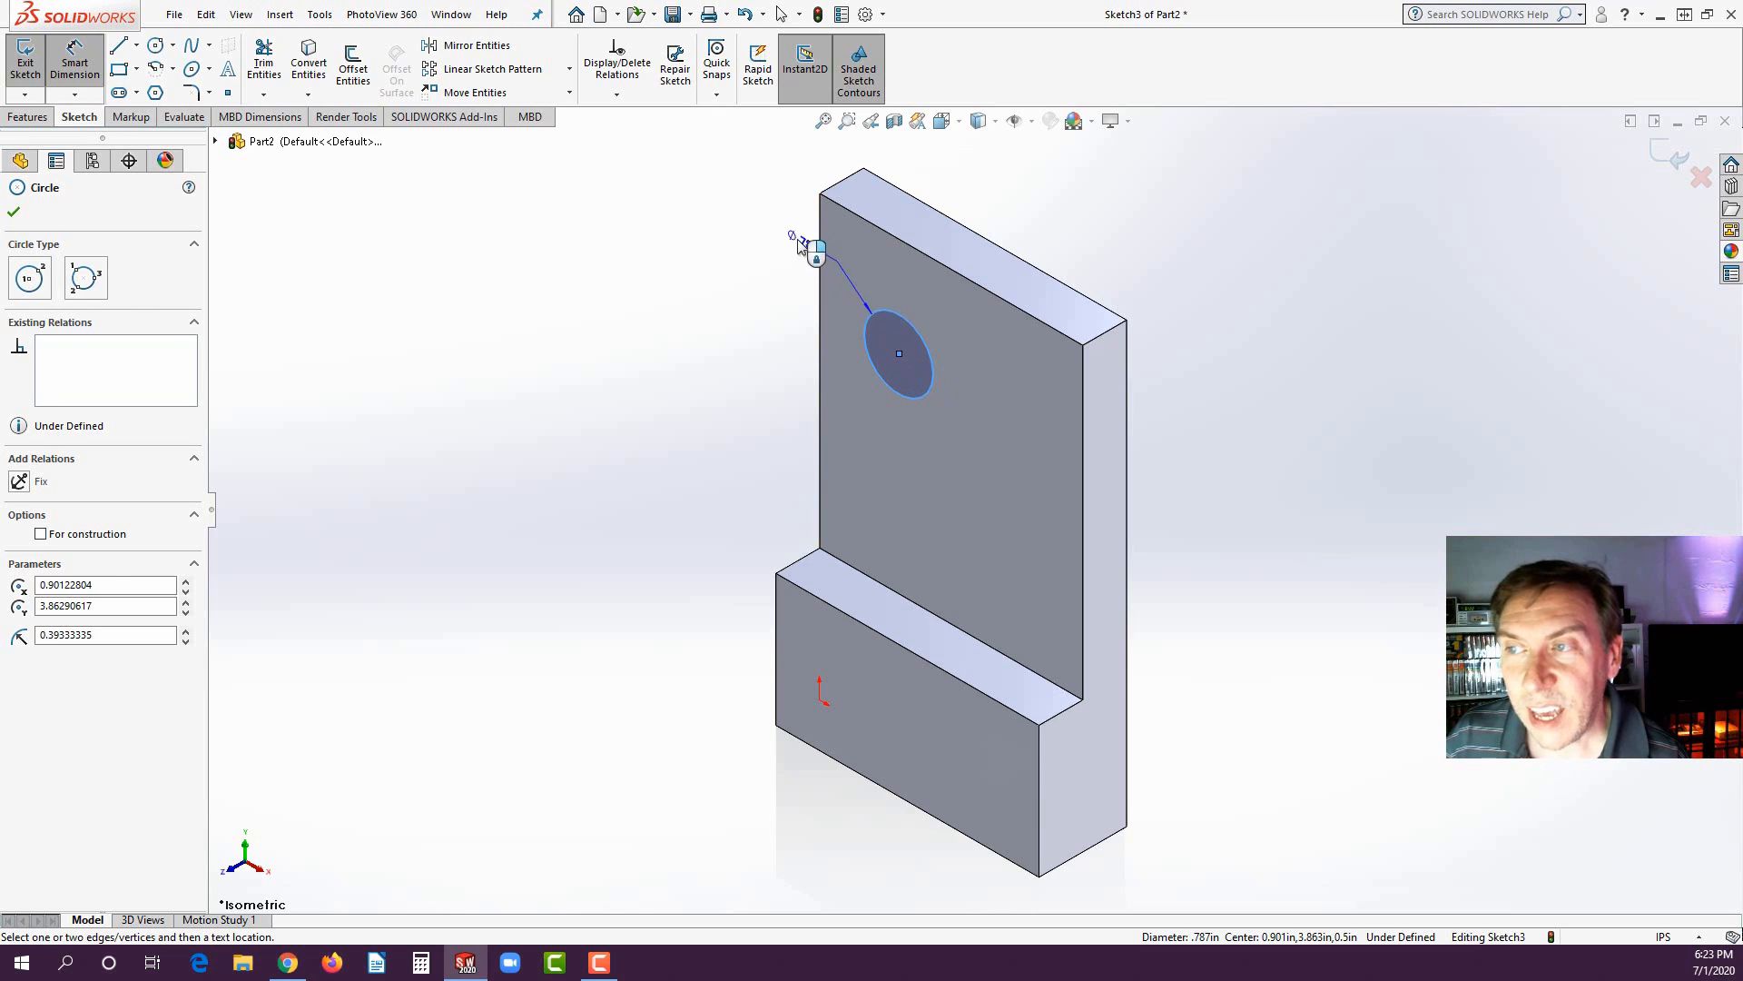
pyautogui.click(763, 179)
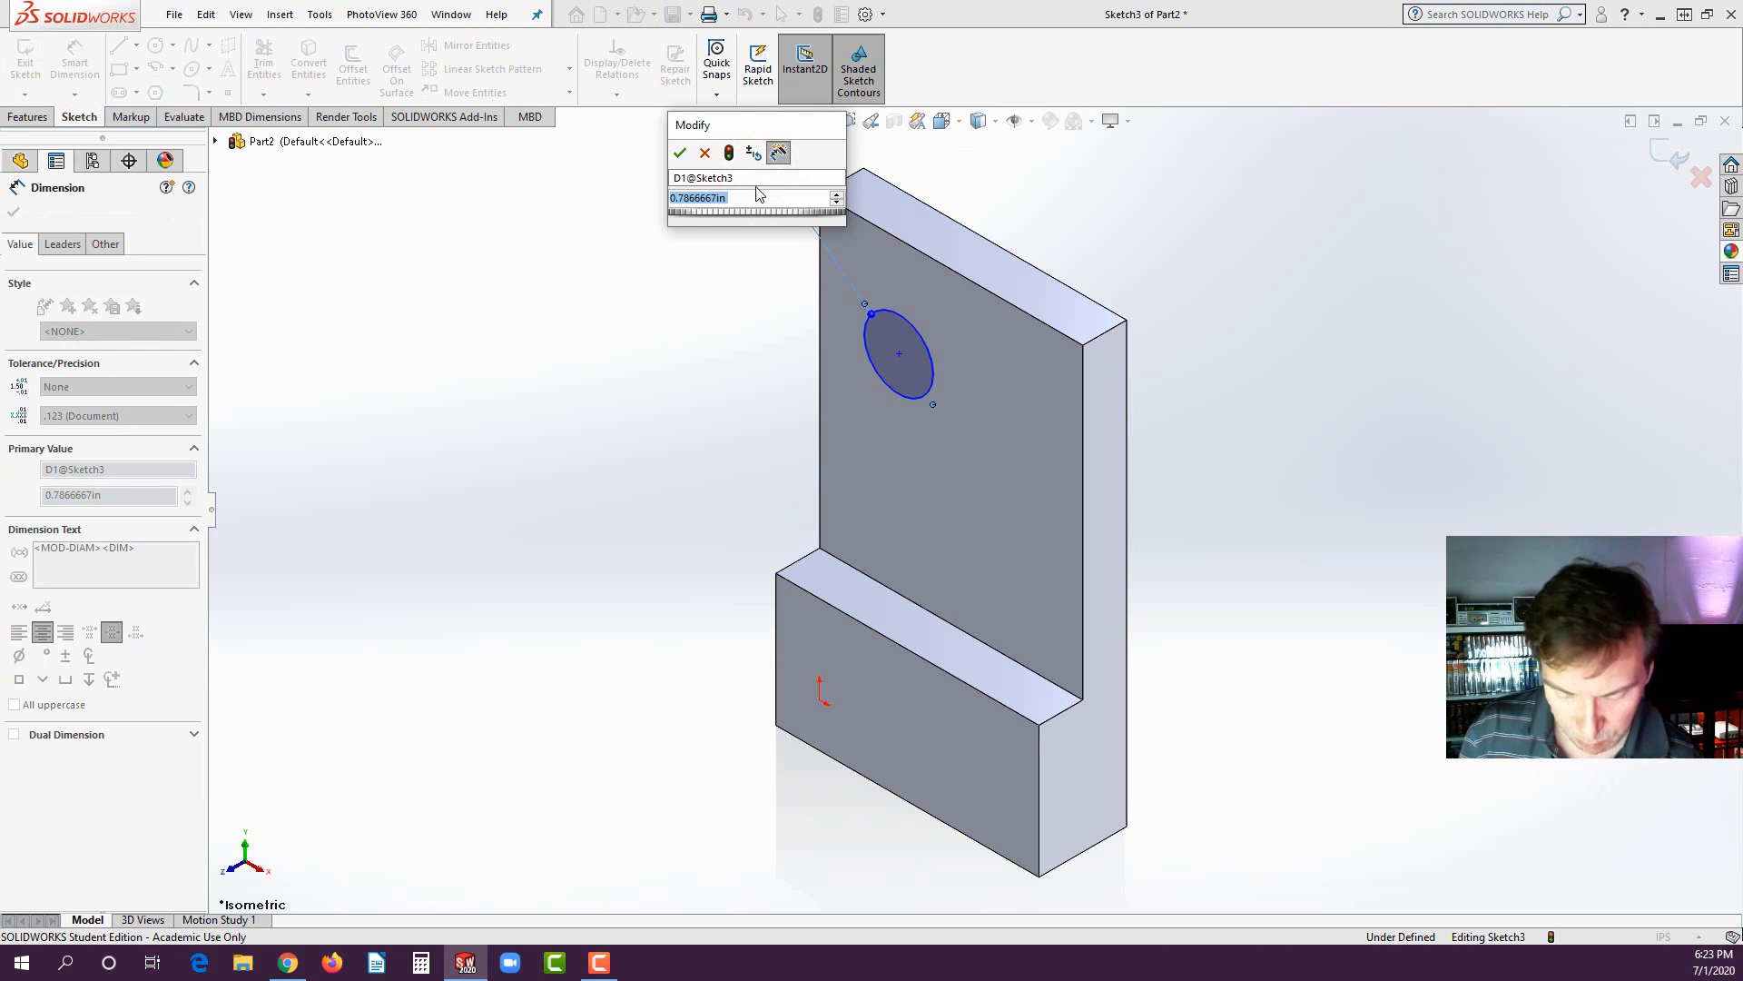
pyautogui.write('.75')
pyautogui.press('Return')
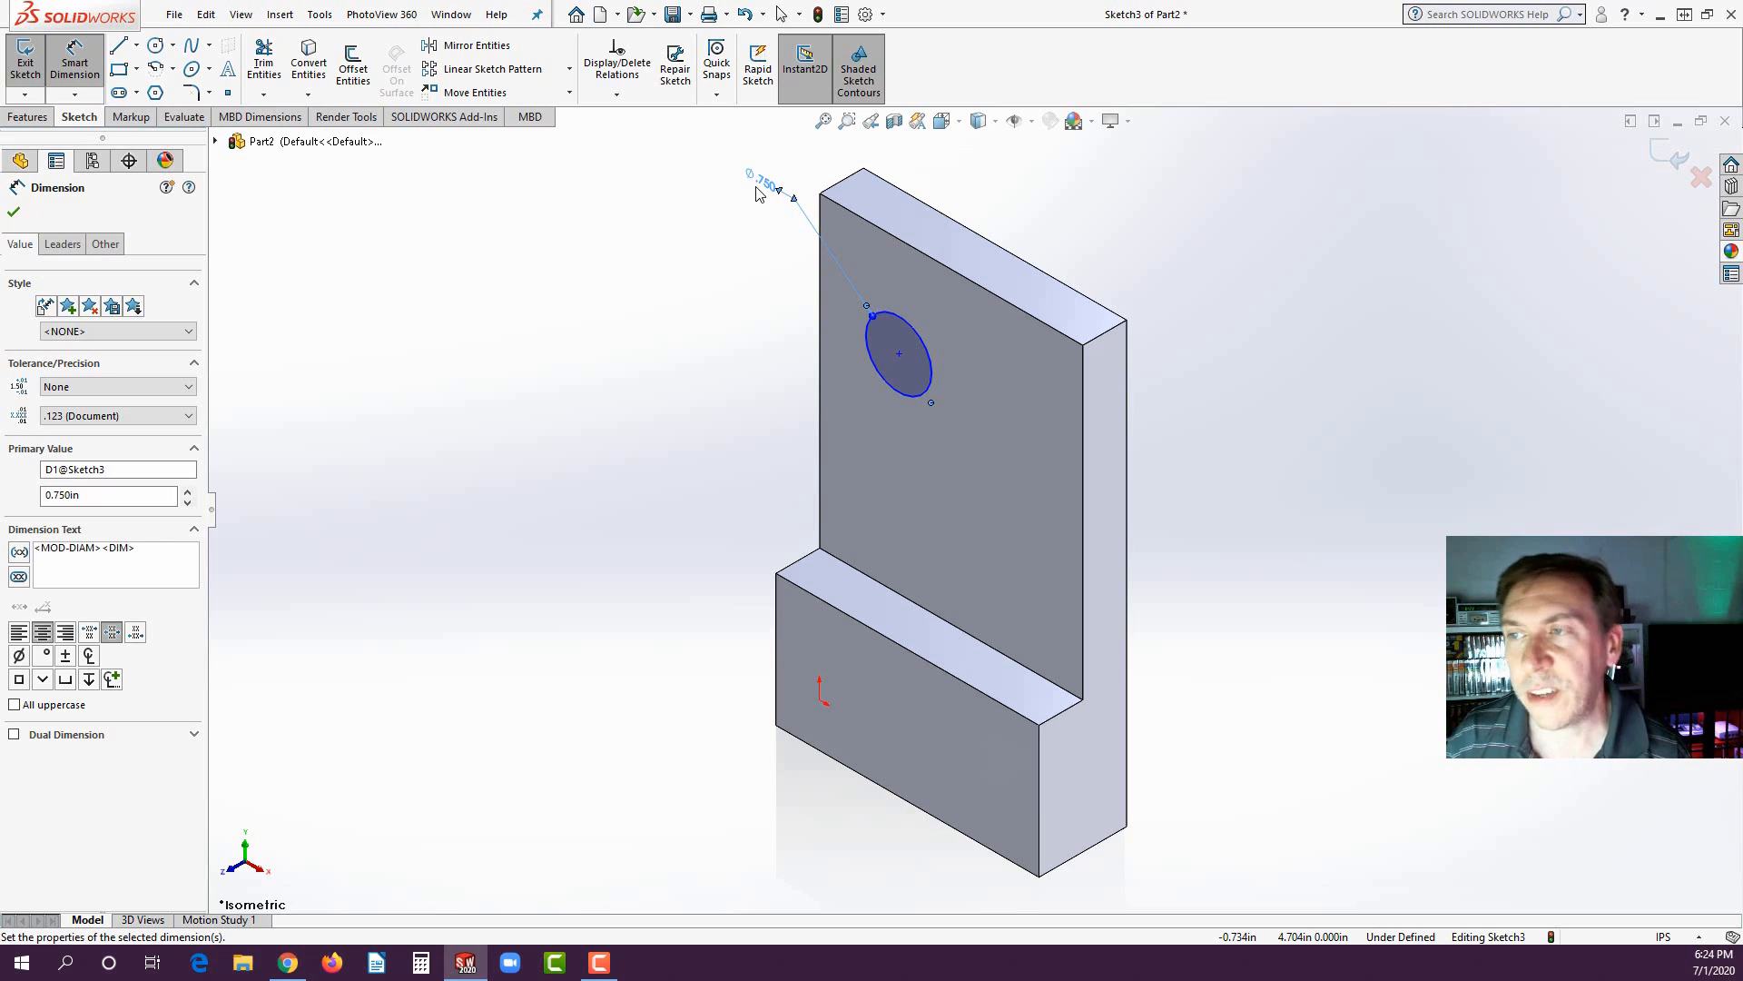
# - Dimension the circle's center 1 in horizontally from the front face's left vertical edge
pyautogui.click(898, 356)
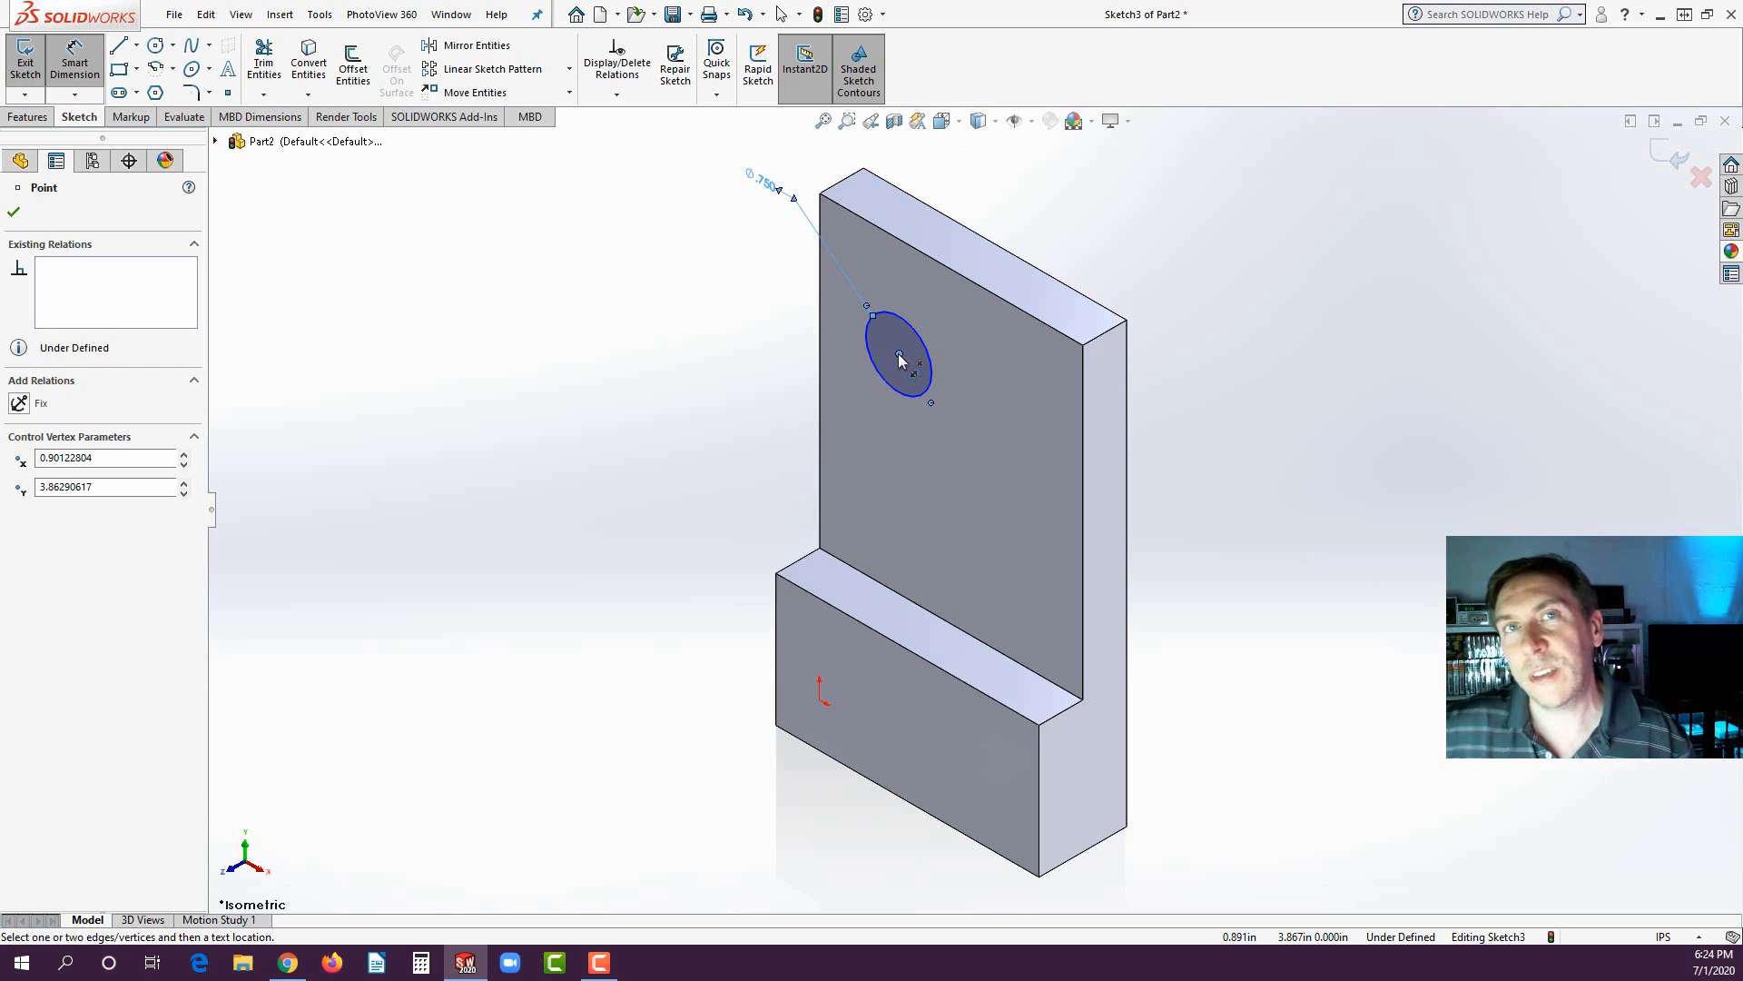
pyautogui.click(821, 304)
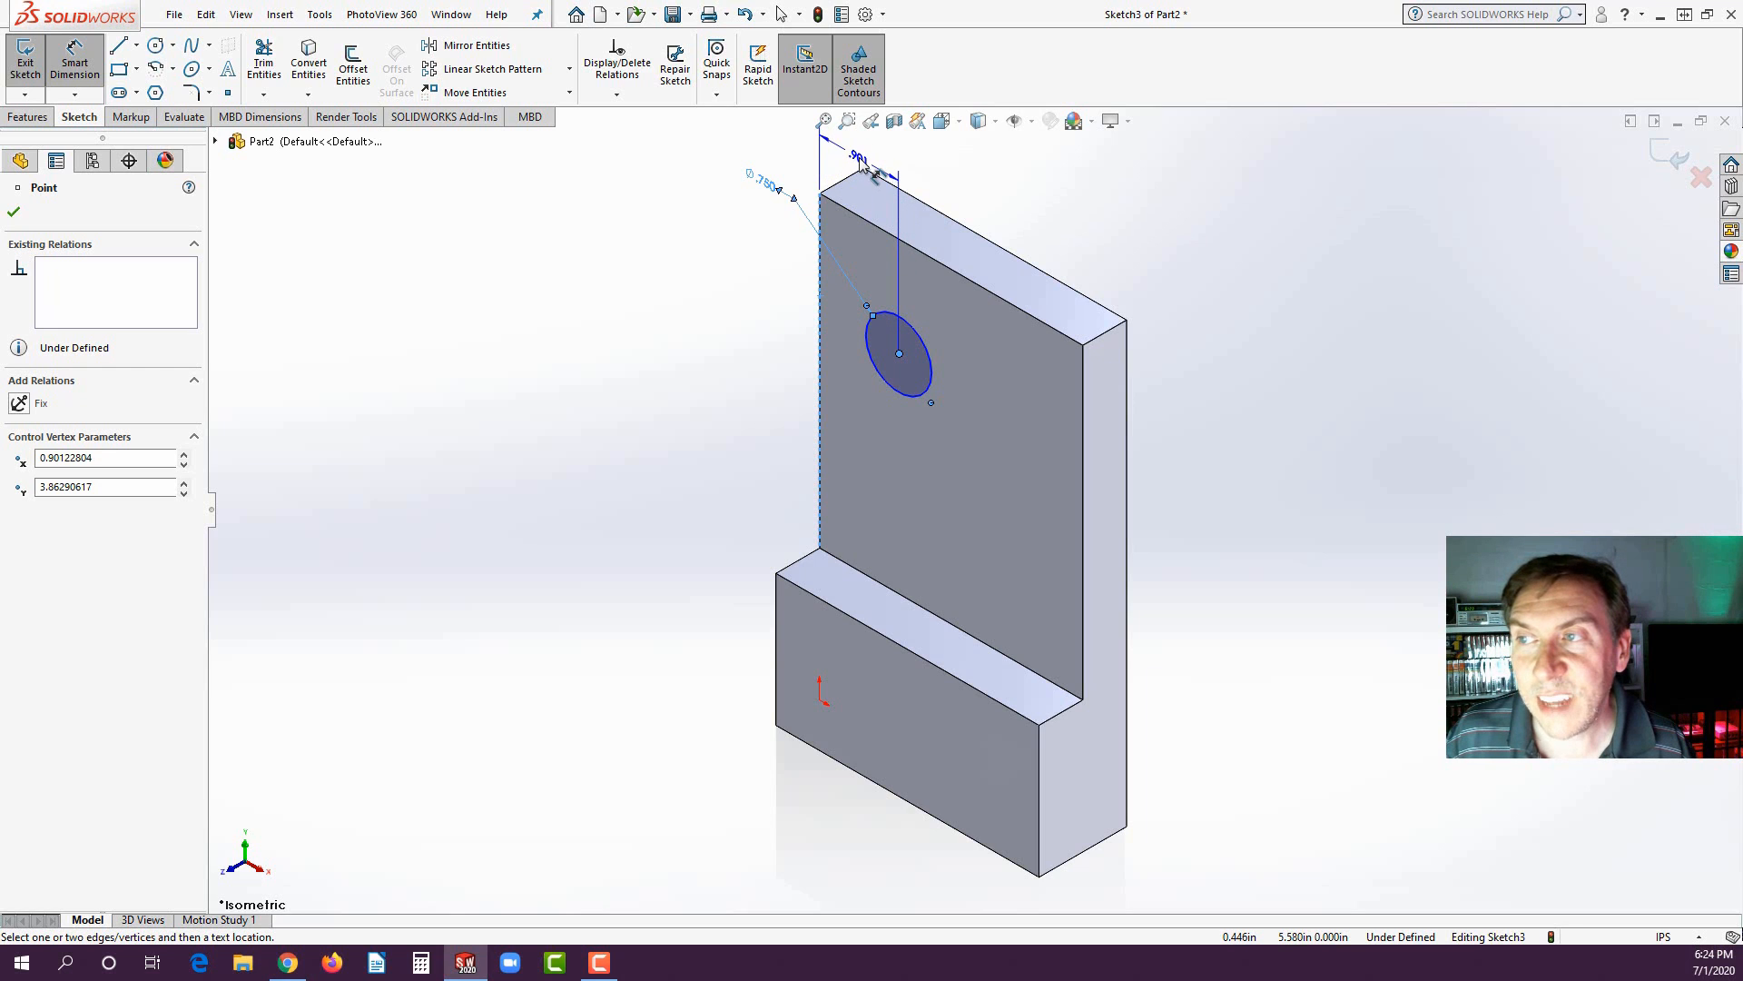
pyautogui.click(861, 160)
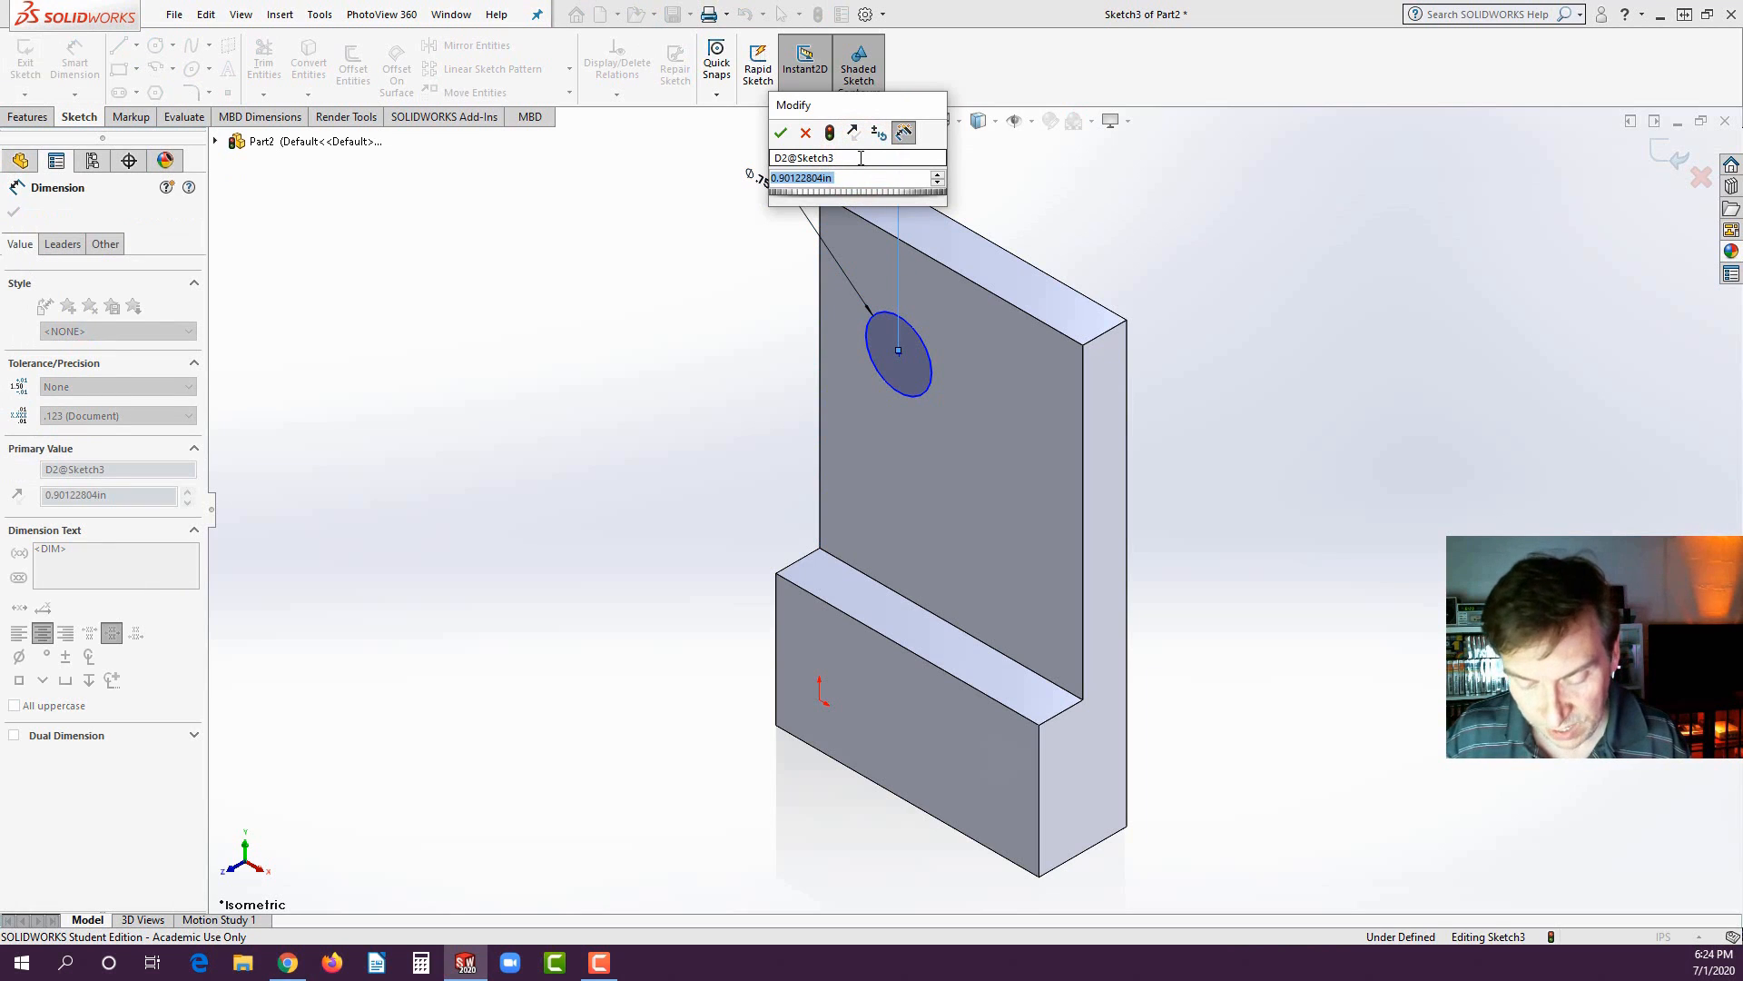
pyautogui.write('1')
pyautogui.press('Return')
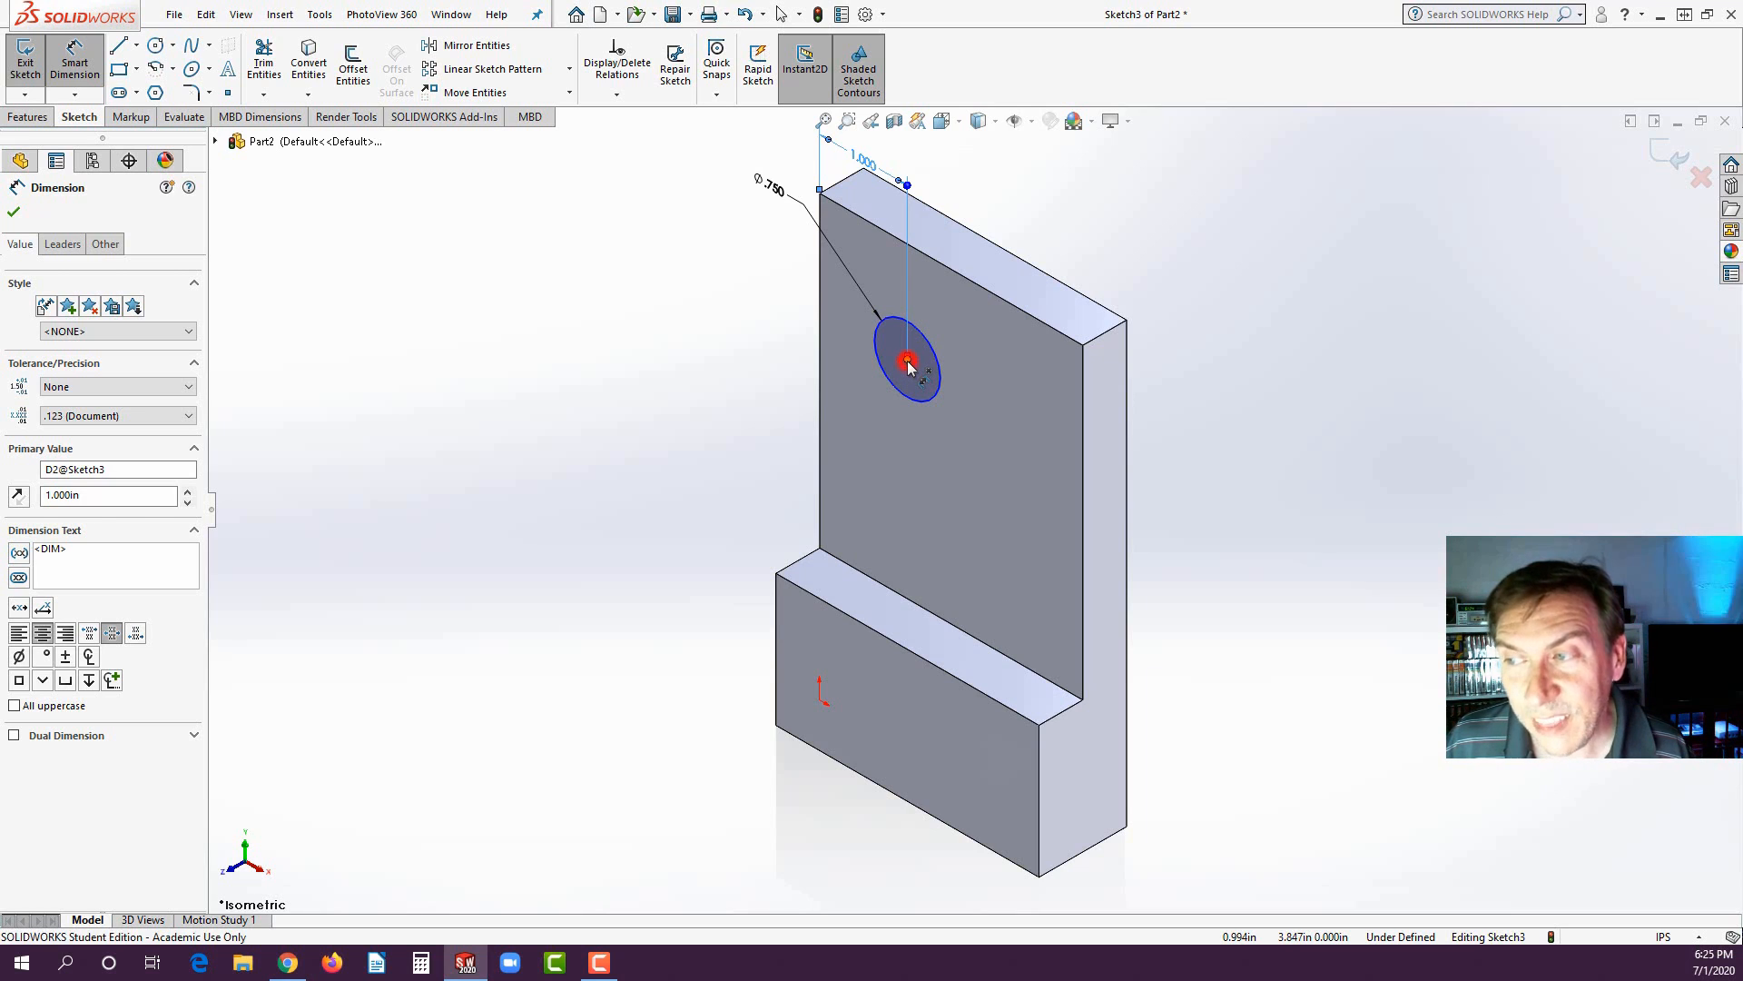
# - Dimension the circle's center 1 in vertically below the front face's top edge
pyautogui.click(907, 359)
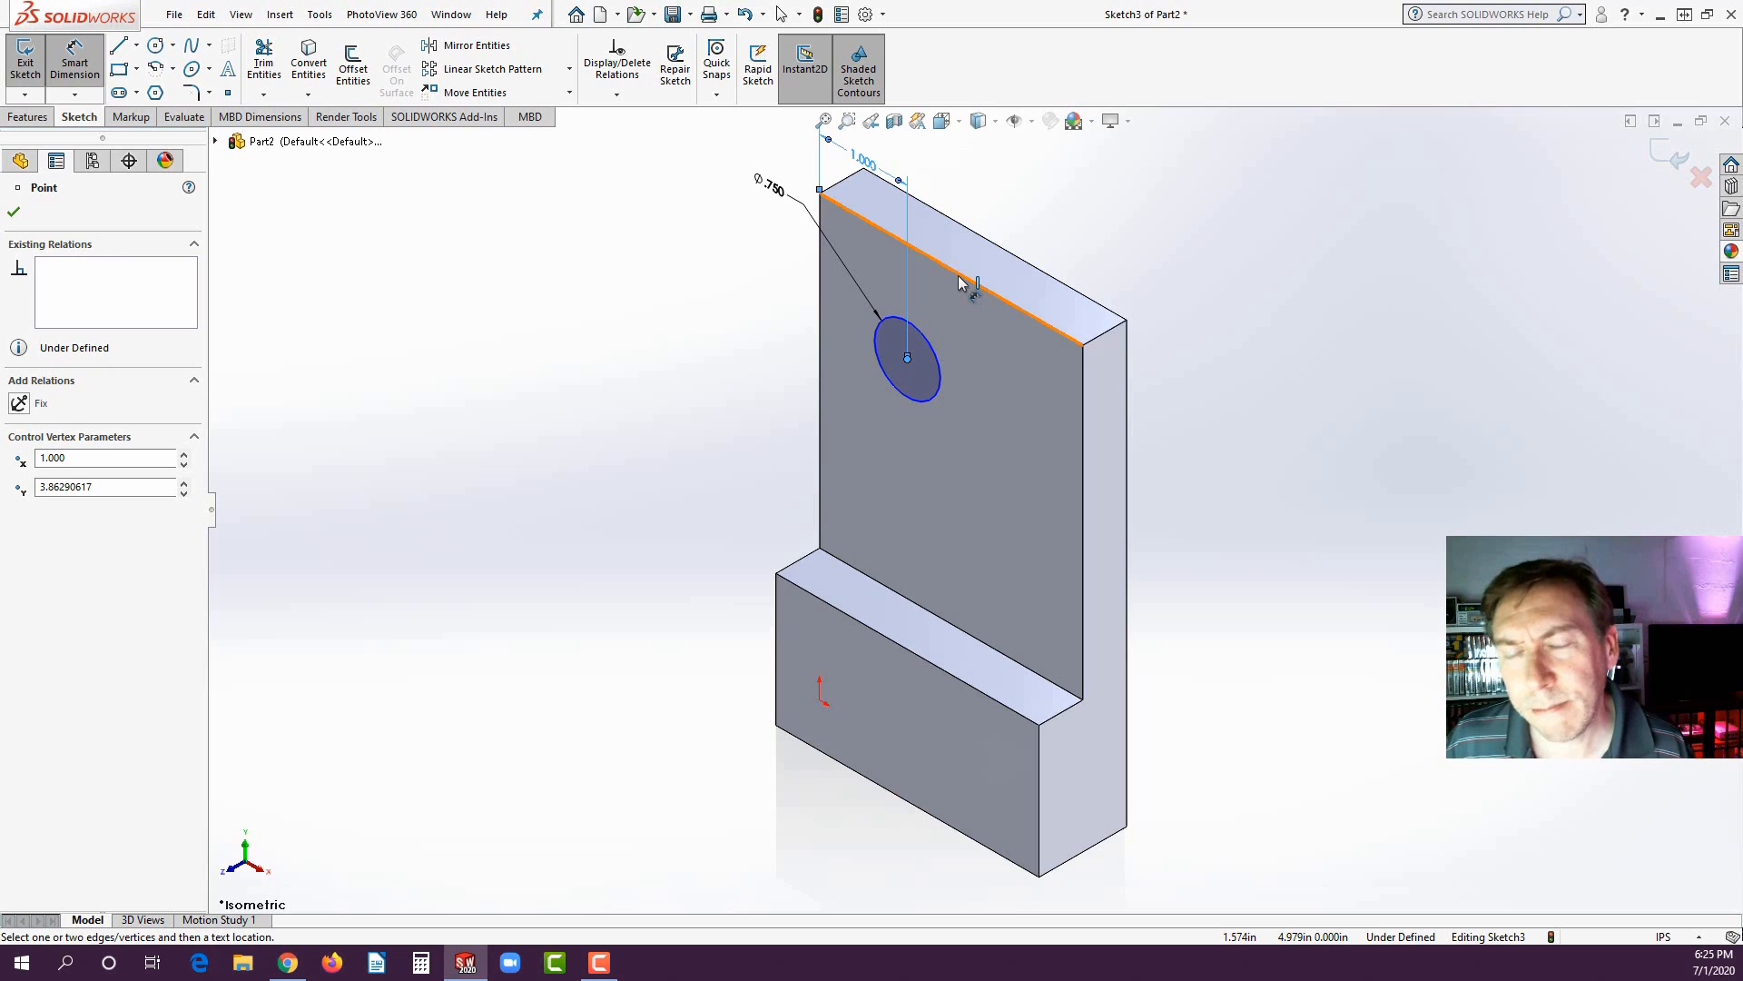
pyautogui.click(885, 231)
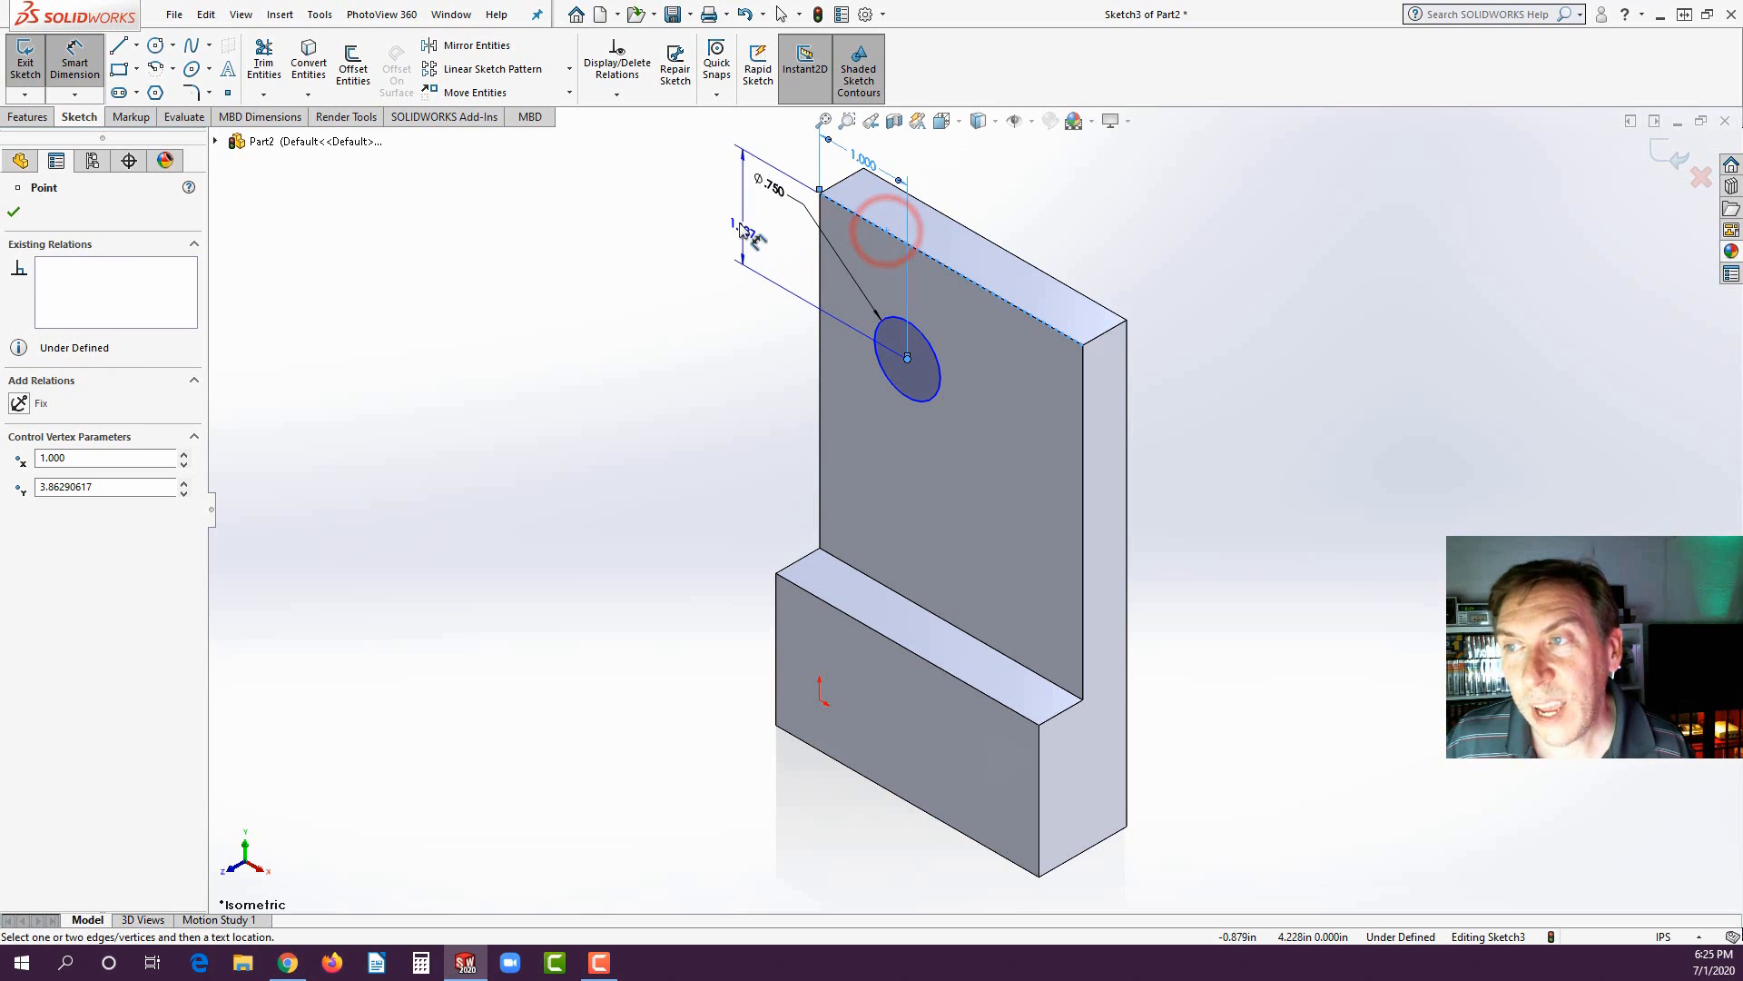
pyautogui.click(714, 187)
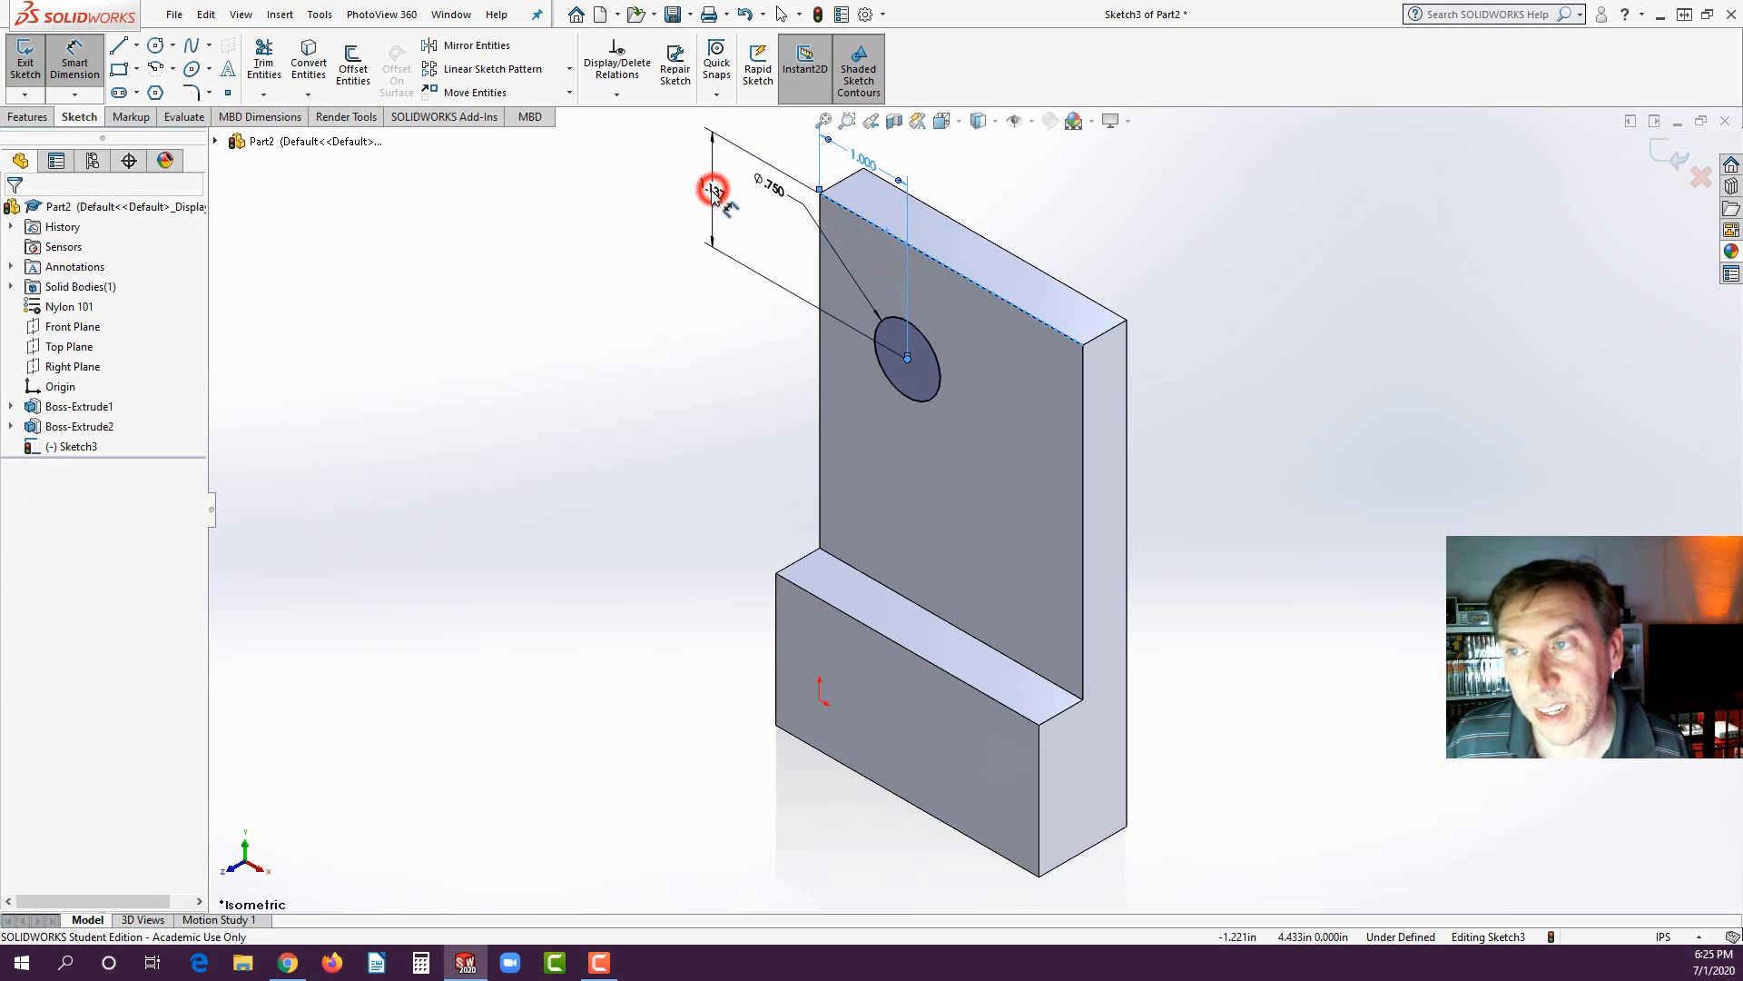
pyautogui.write('1')
pyautogui.press('Return')
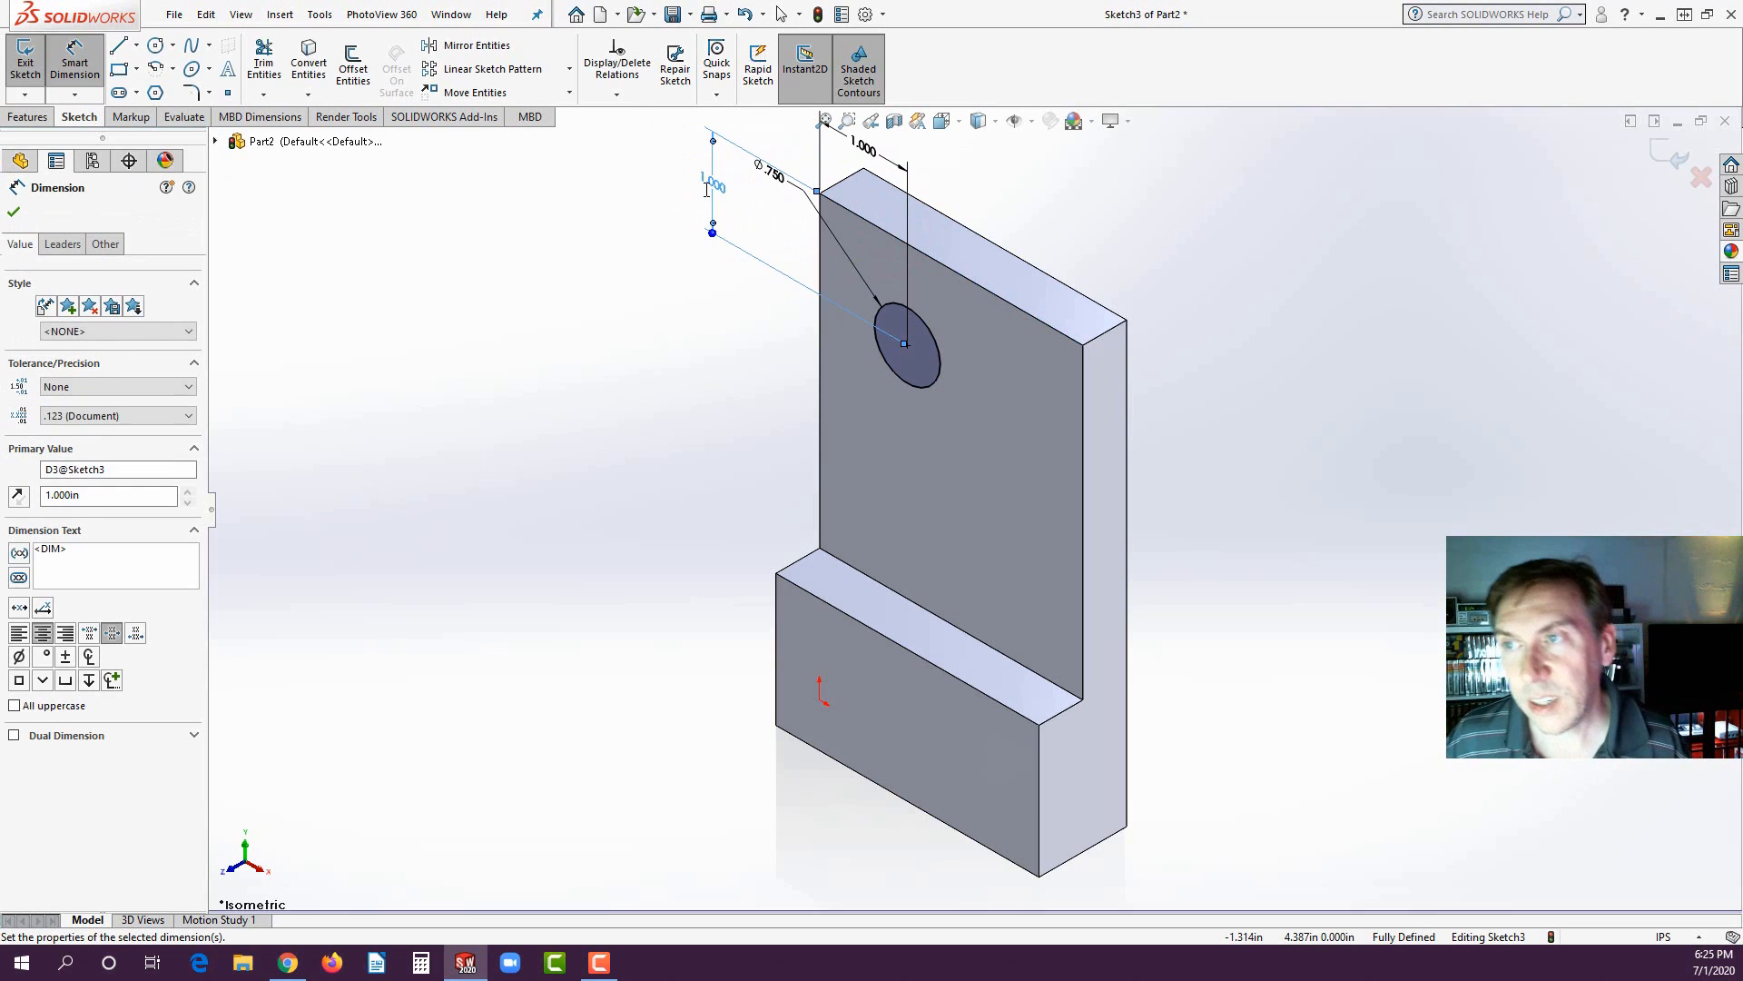
pyautogui.click(683, 307)
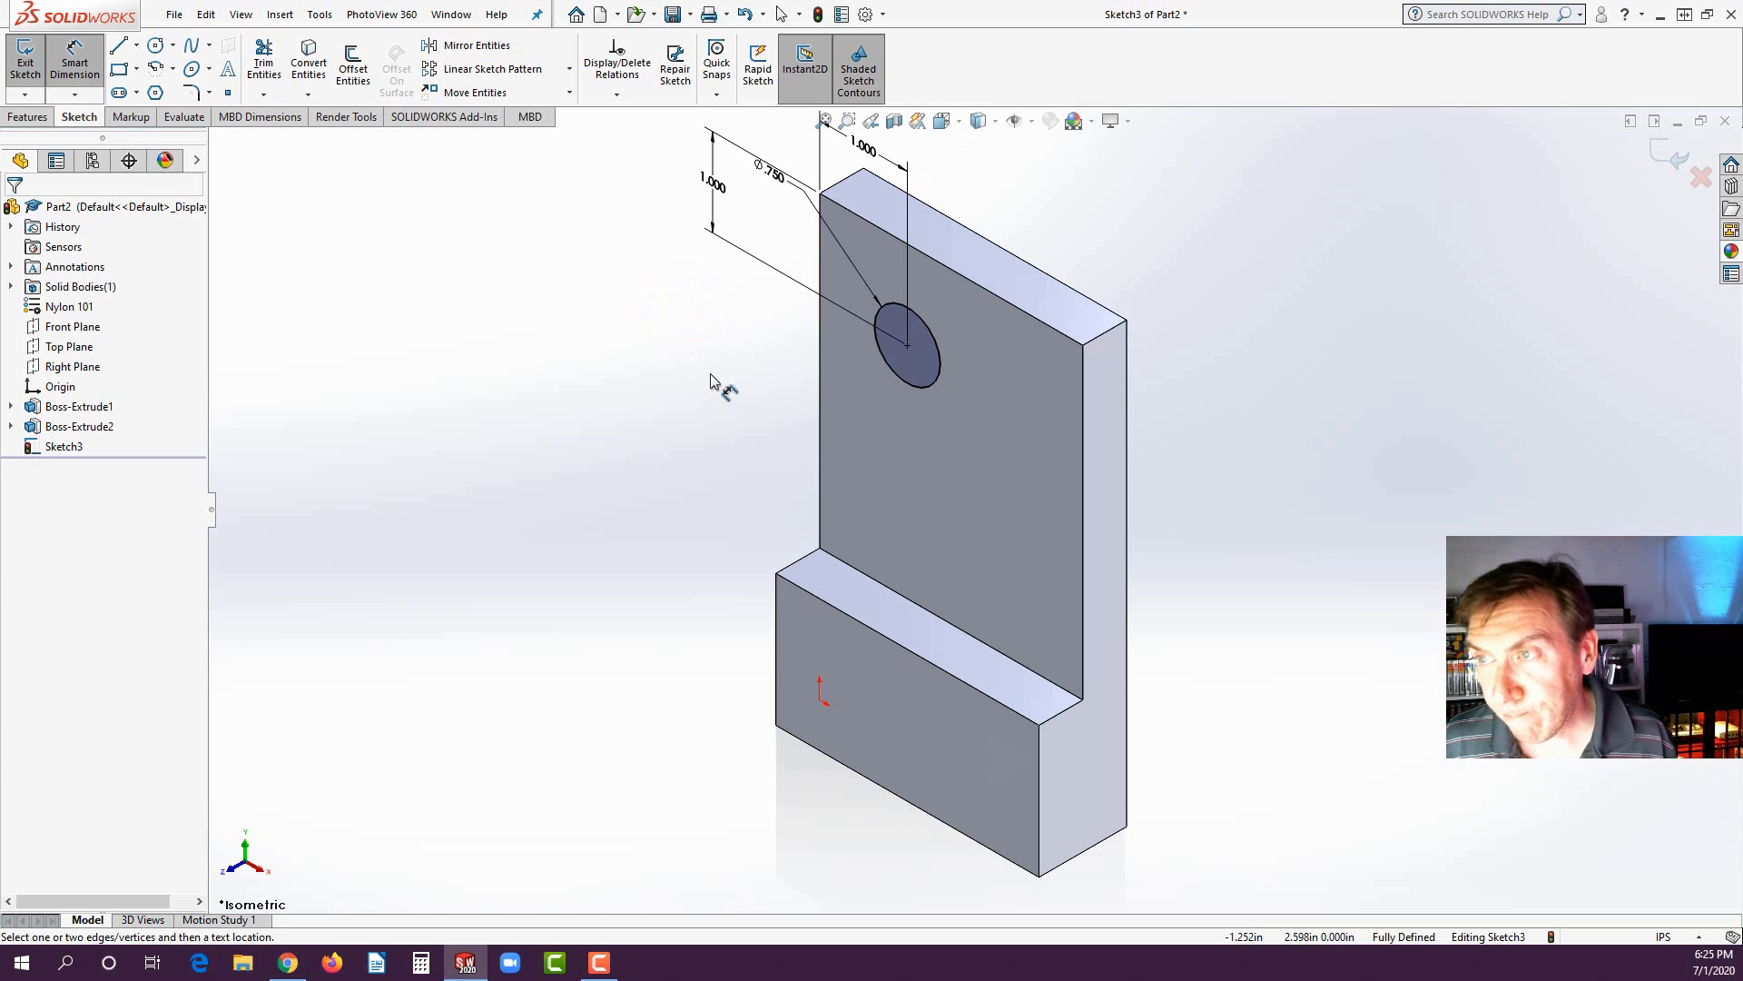
# - Tidy the circle sketch in front view by moving both location dimensions closer to the part and the diameter text above the vertical dimension
pyautogui.press('space')
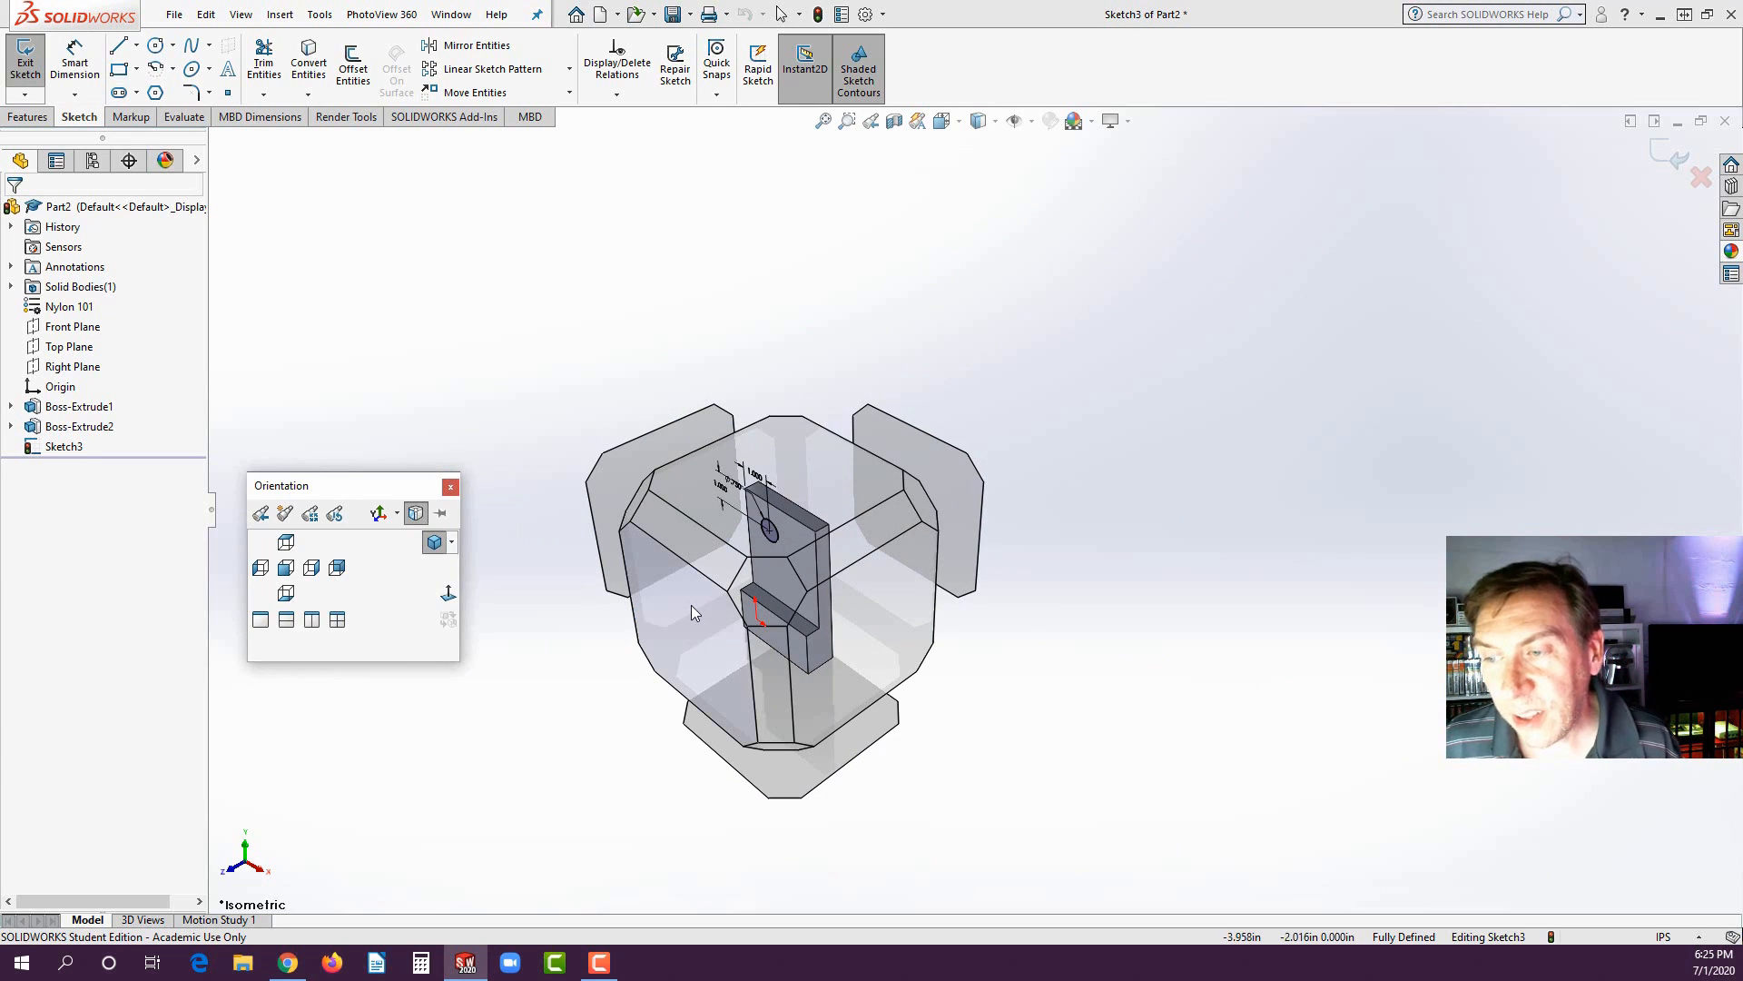
pyautogui.click(285, 567)
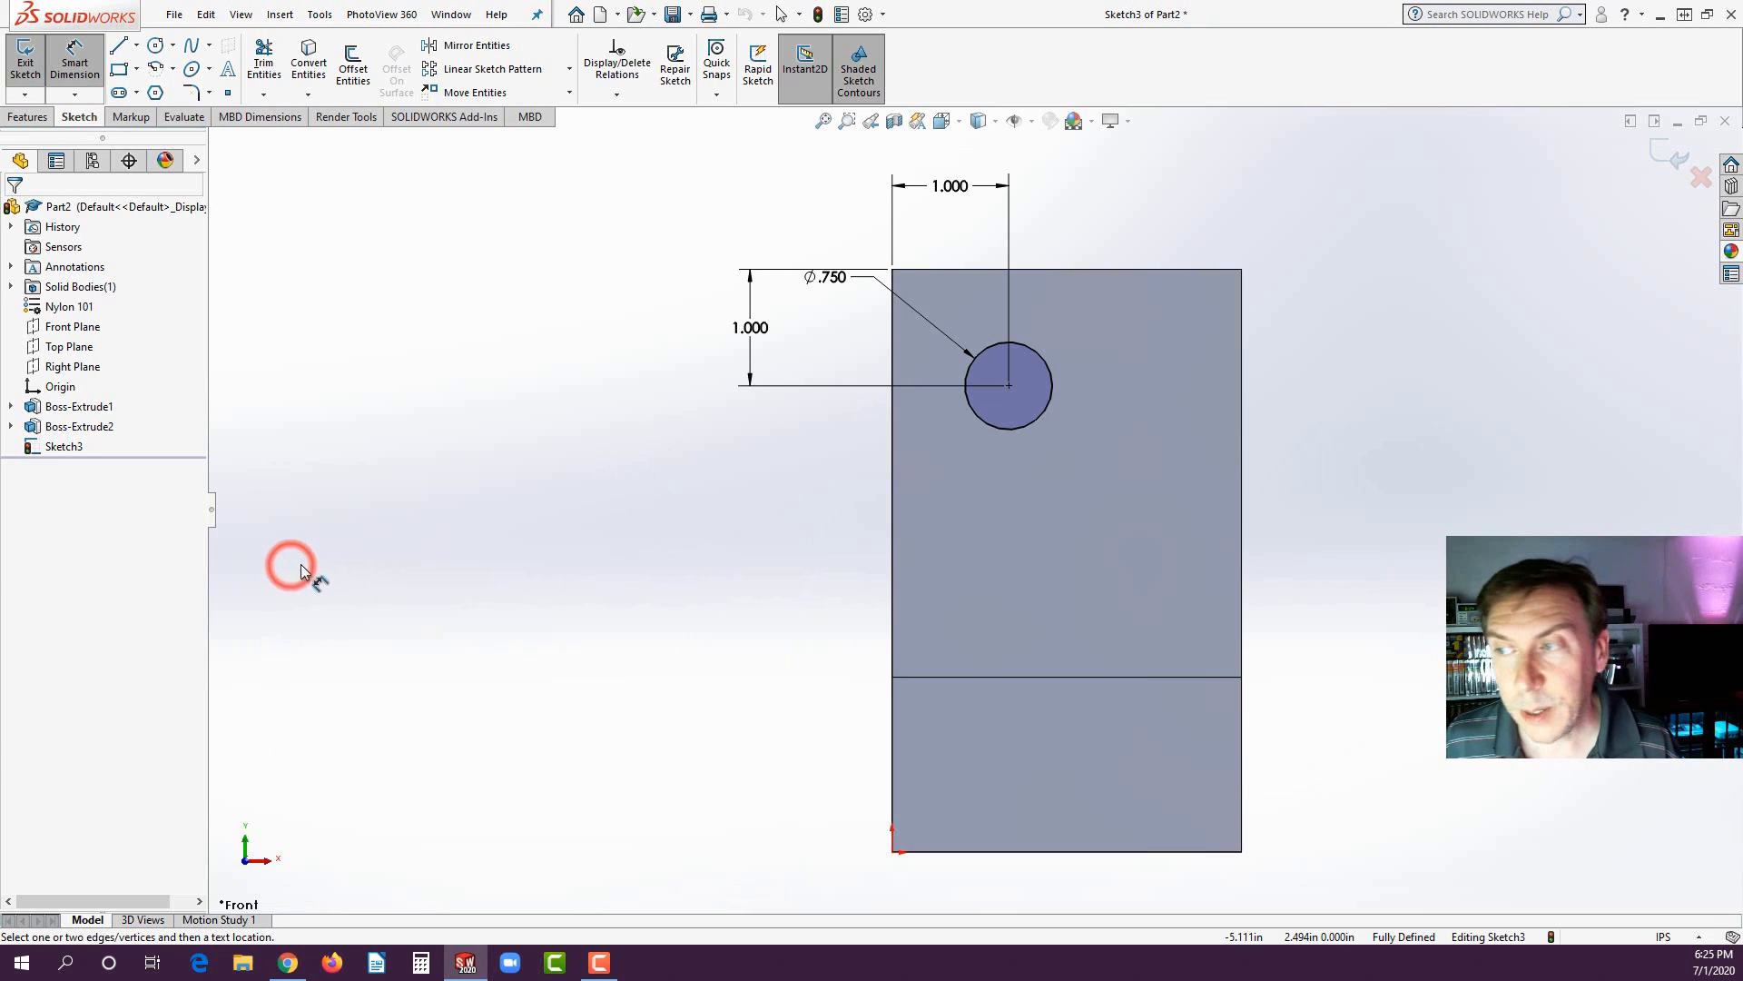
pyautogui.press('d')
pyautogui.click(831, 271)
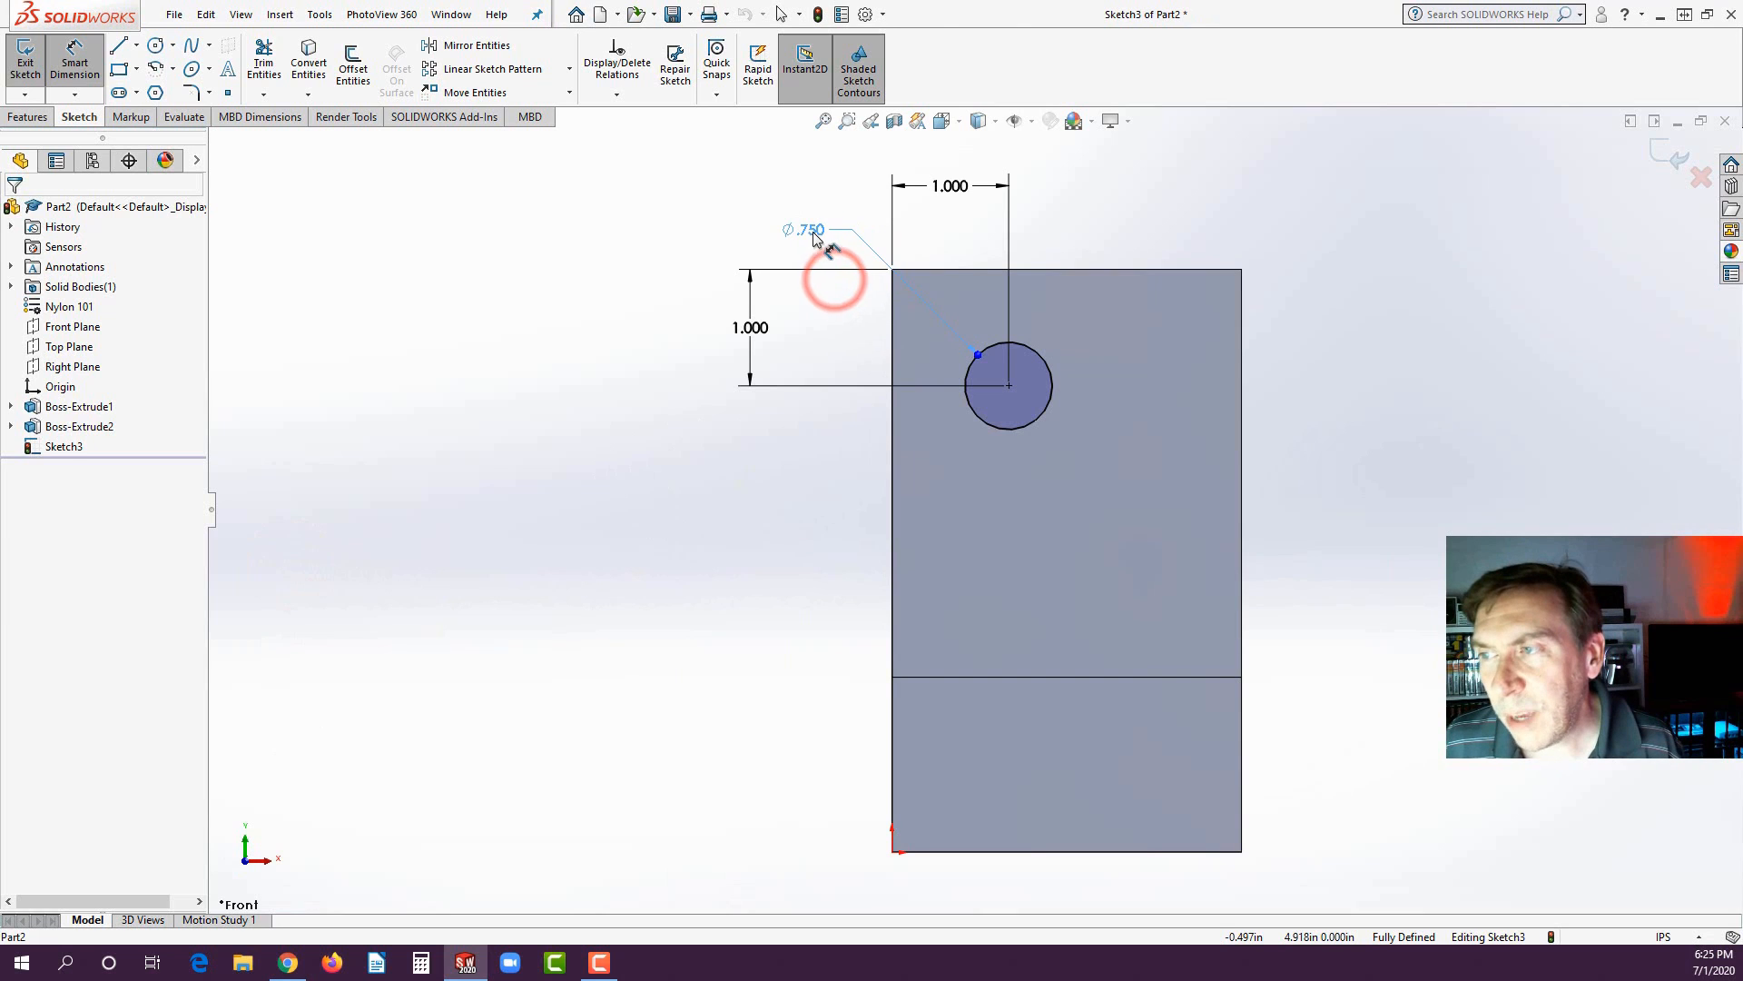
pyautogui.moveTo(761, 335); pyautogui.dragTo(831, 329)
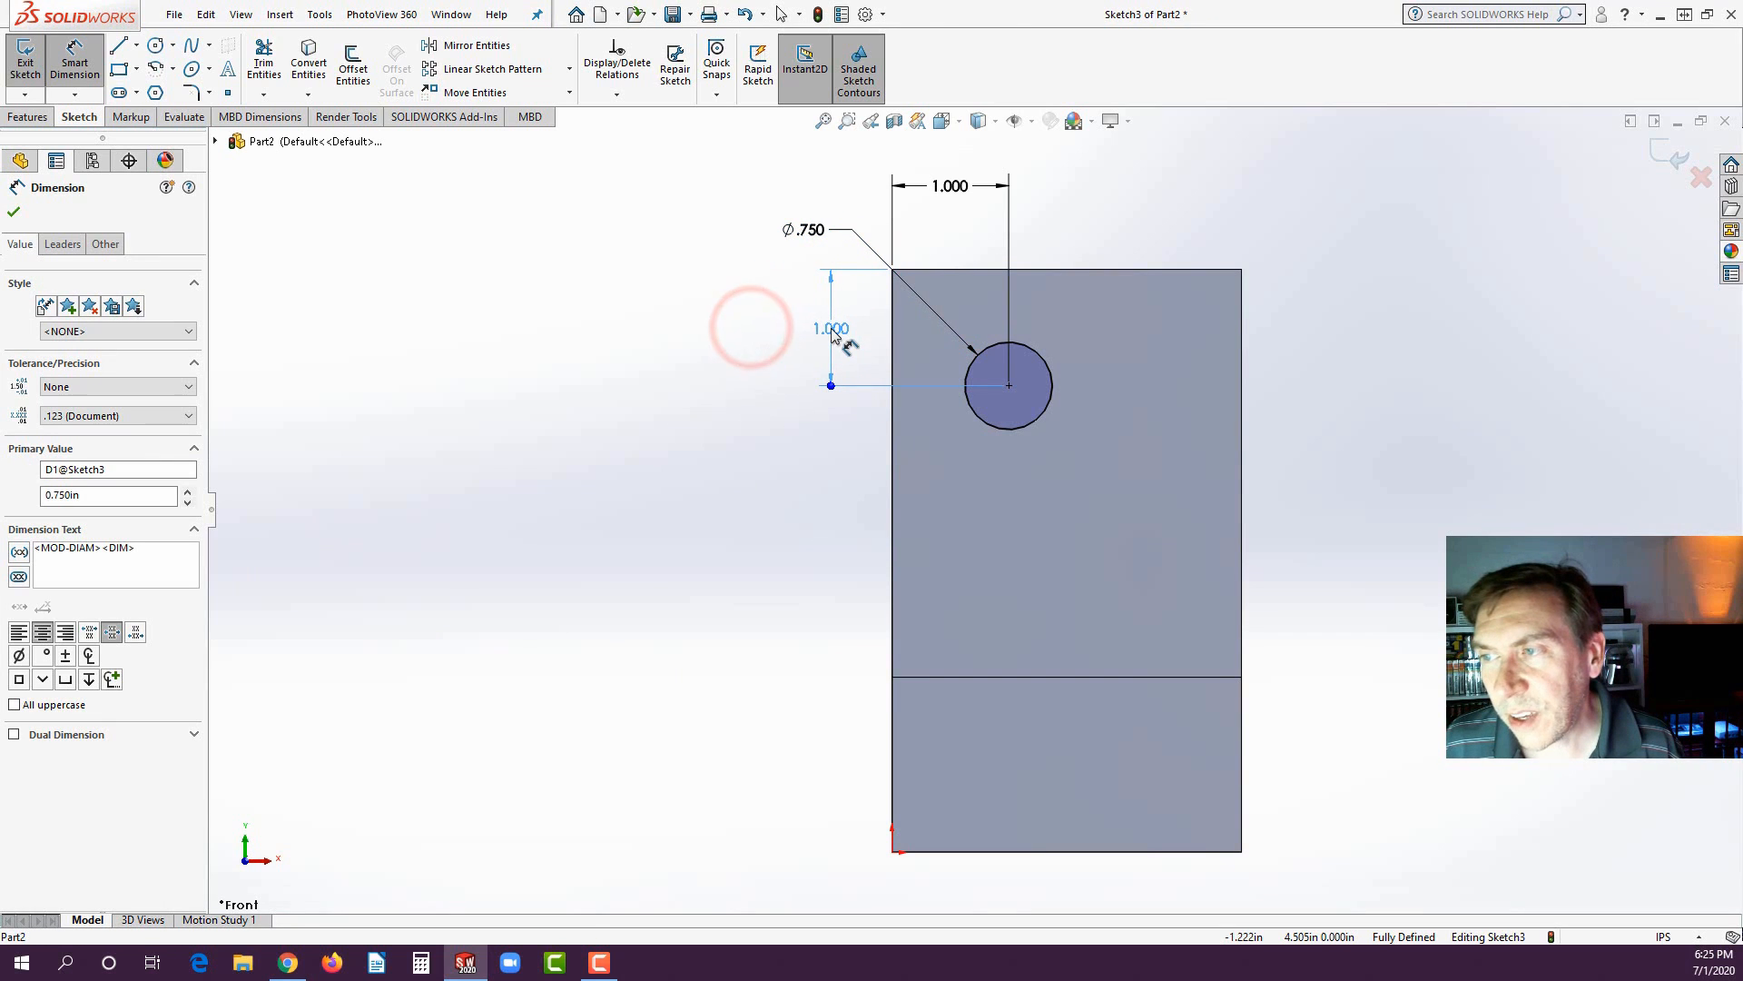
pyautogui.moveTo(955, 187); pyautogui.dragTo(953, 210)
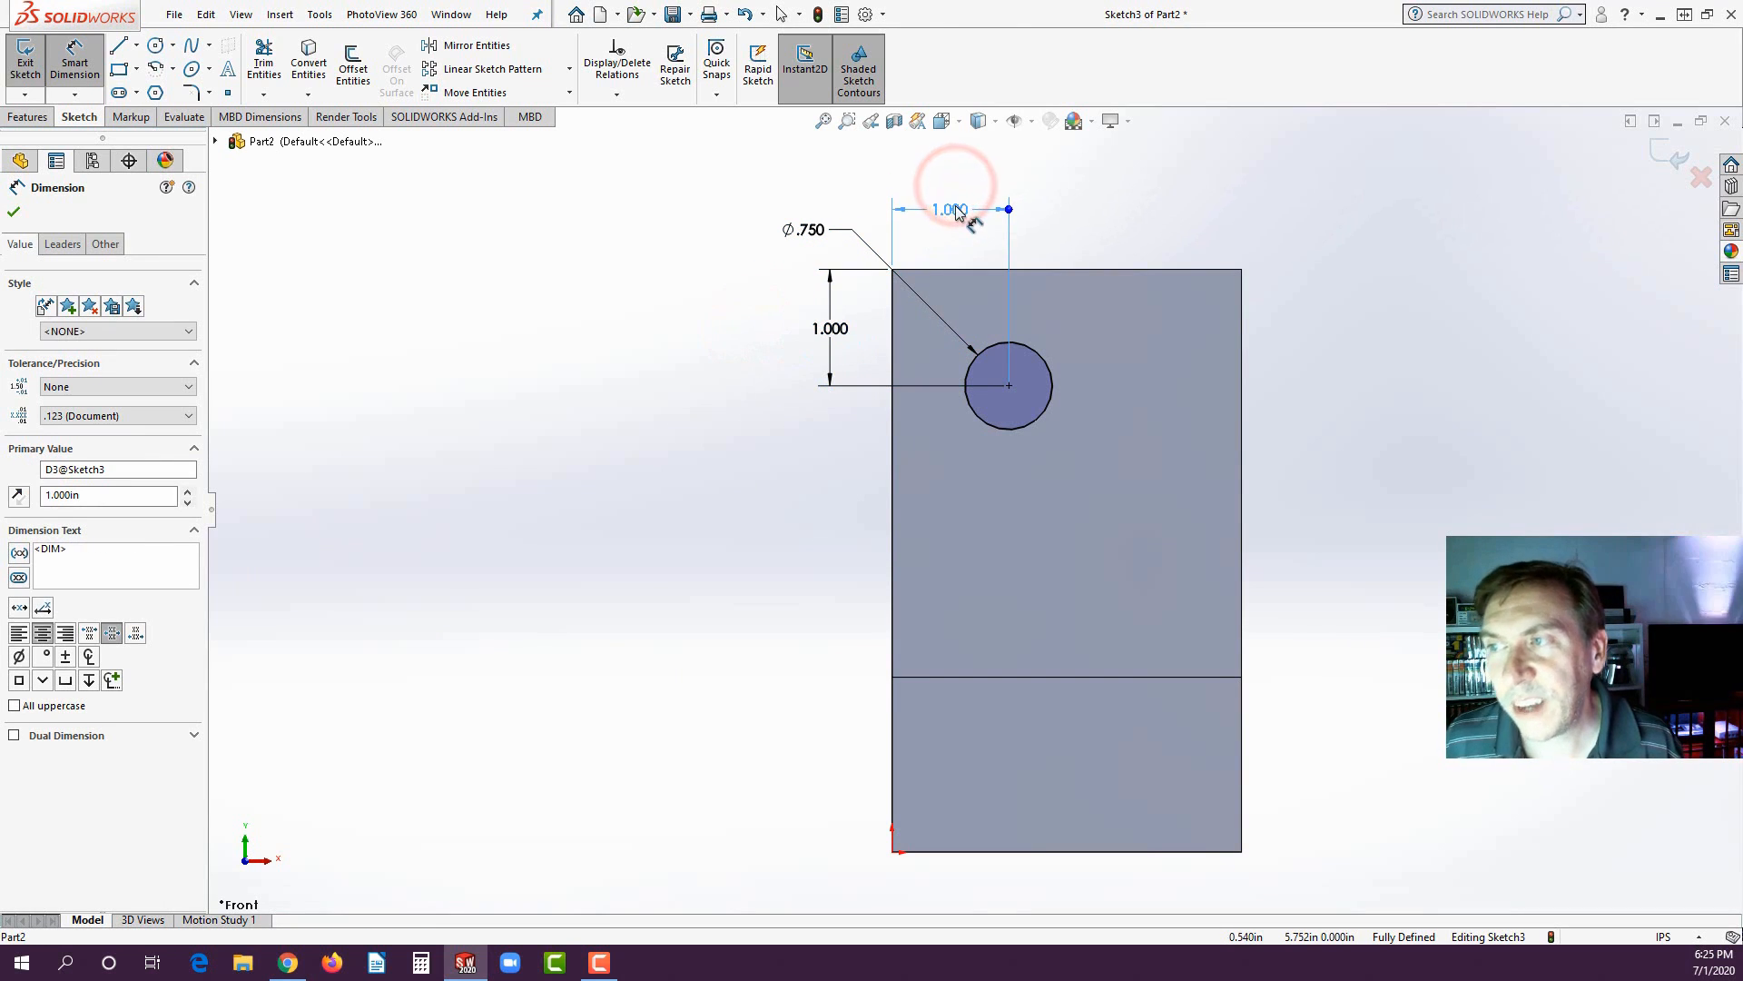
pyautogui.click(1078, 197)
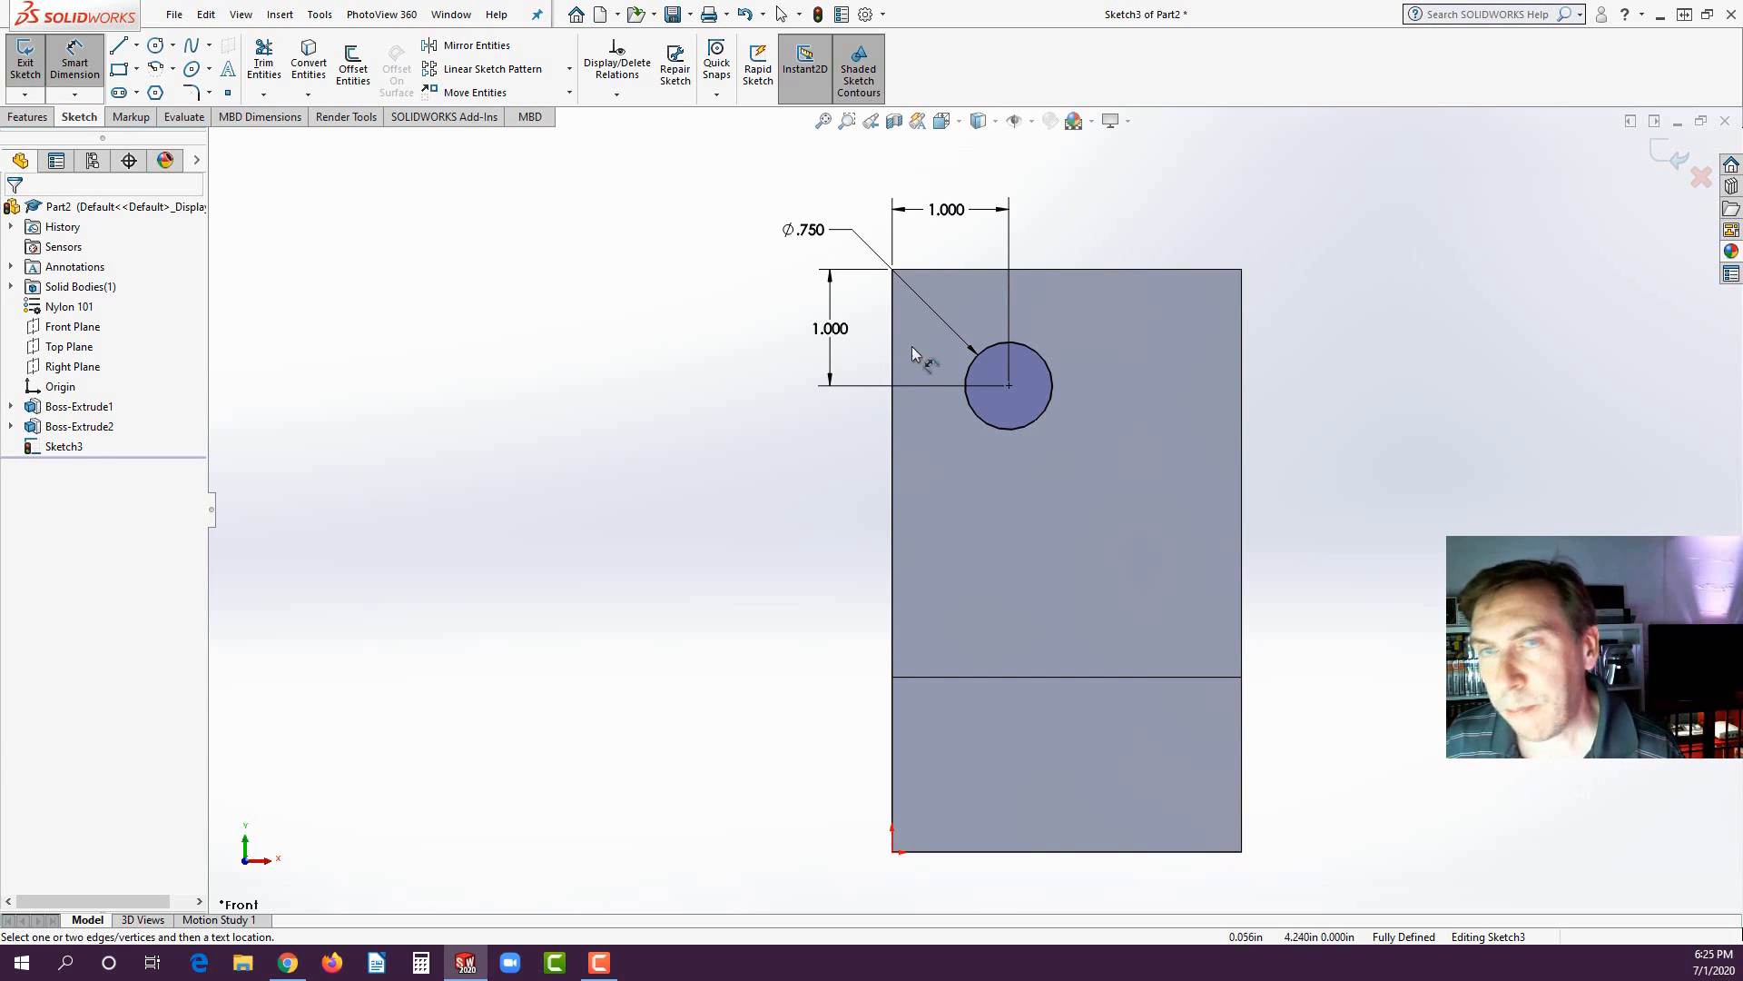
# - Start an Extruded Cut from the dimensioned circle sketch into the upright block
pyautogui.click(23, 117)
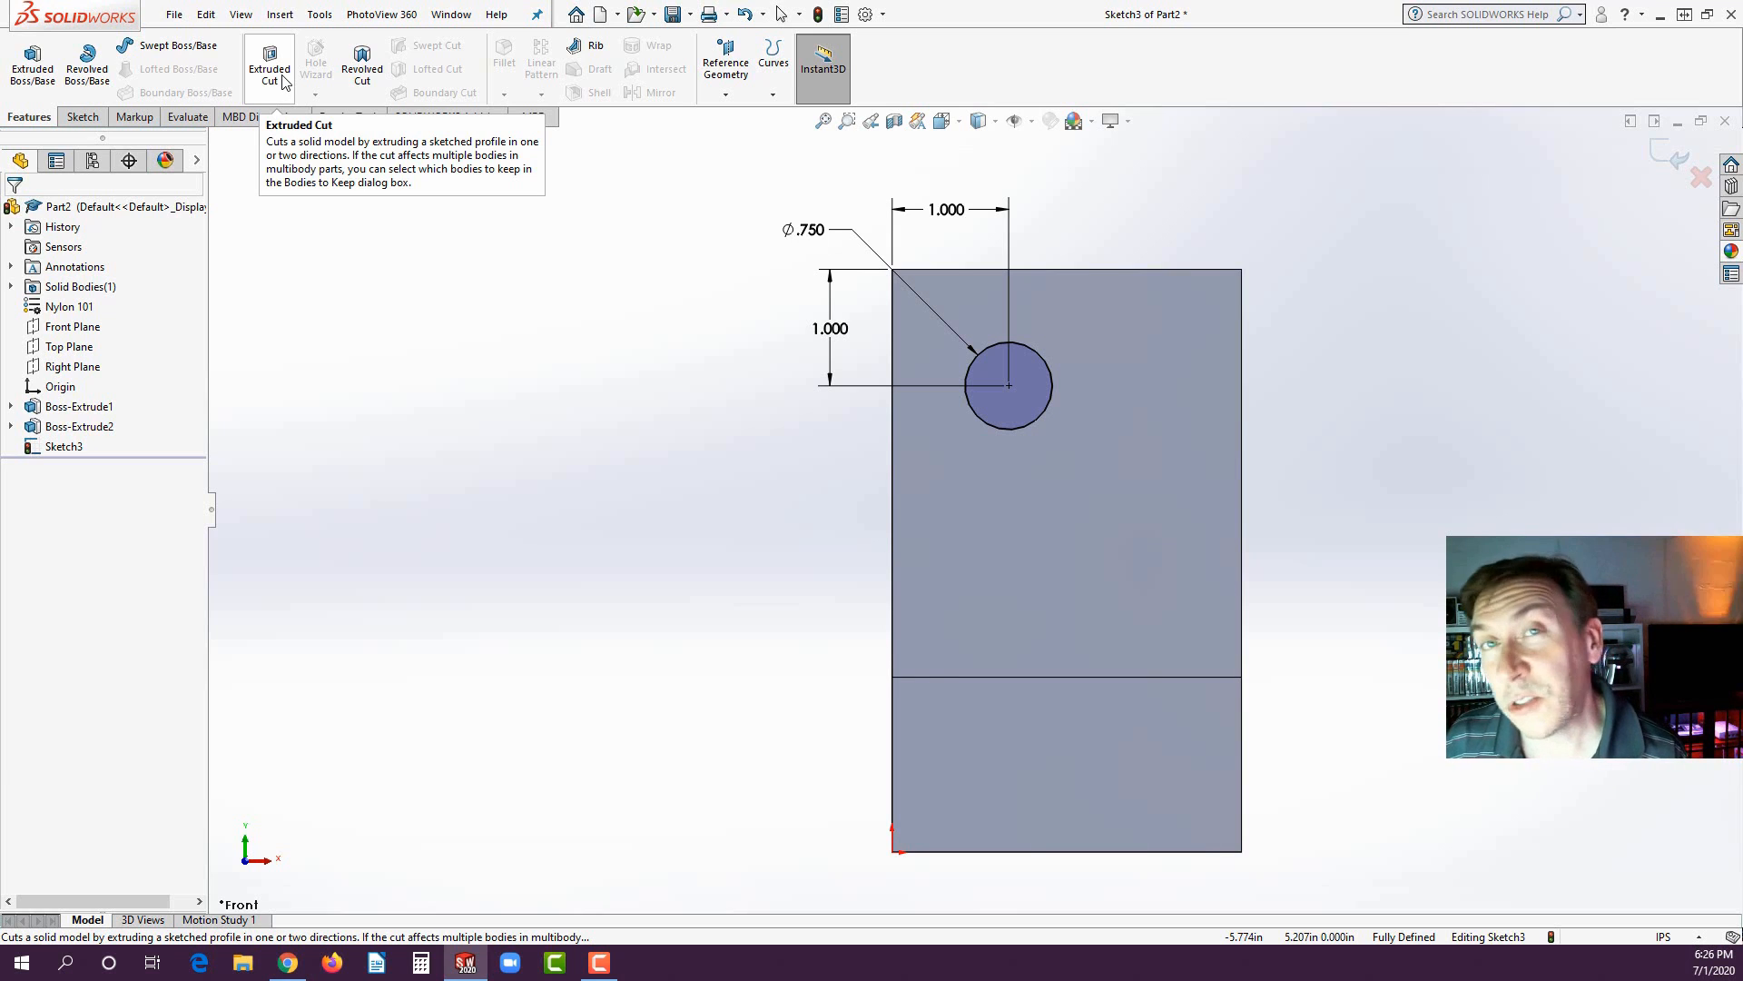
pyautogui.click(282, 83)
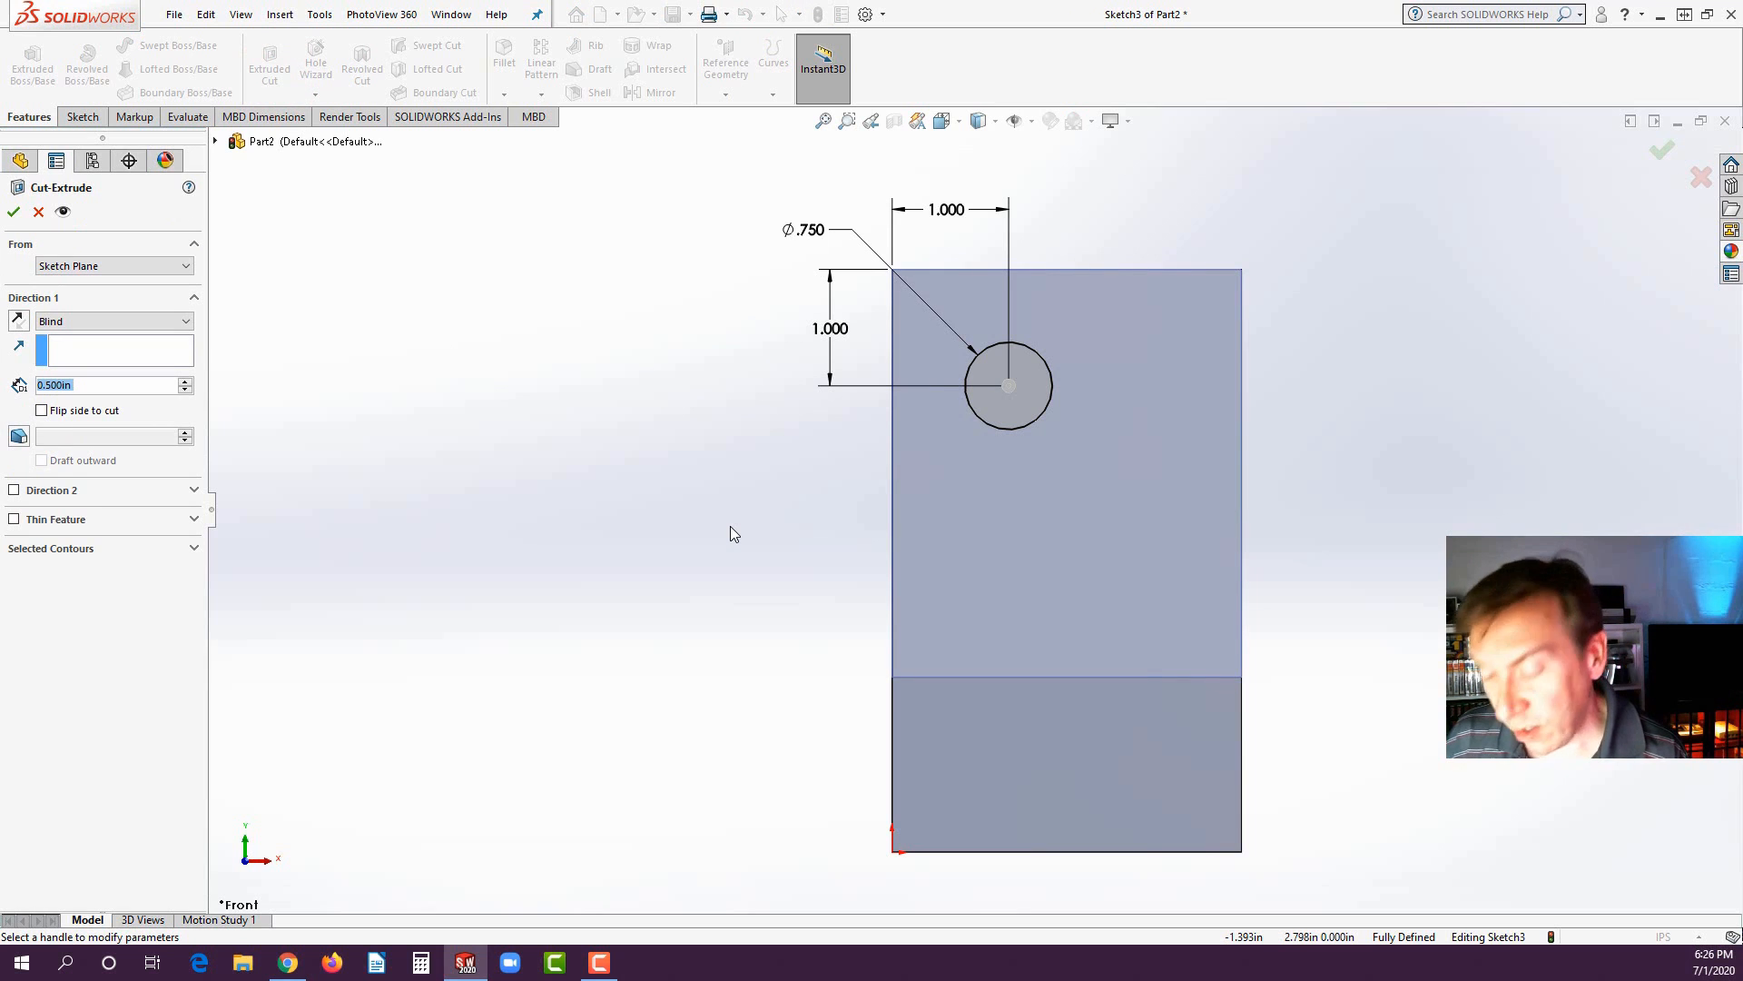
pyautogui.moveTo(730, 528)
pyautogui.mouseDown(button='middle')
pyautogui.moveTo(570, 589)
pyautogui.moveTo(627, 635)
pyautogui.moveTo(603, 646)
pyautogui.mouseUp(button='middle')
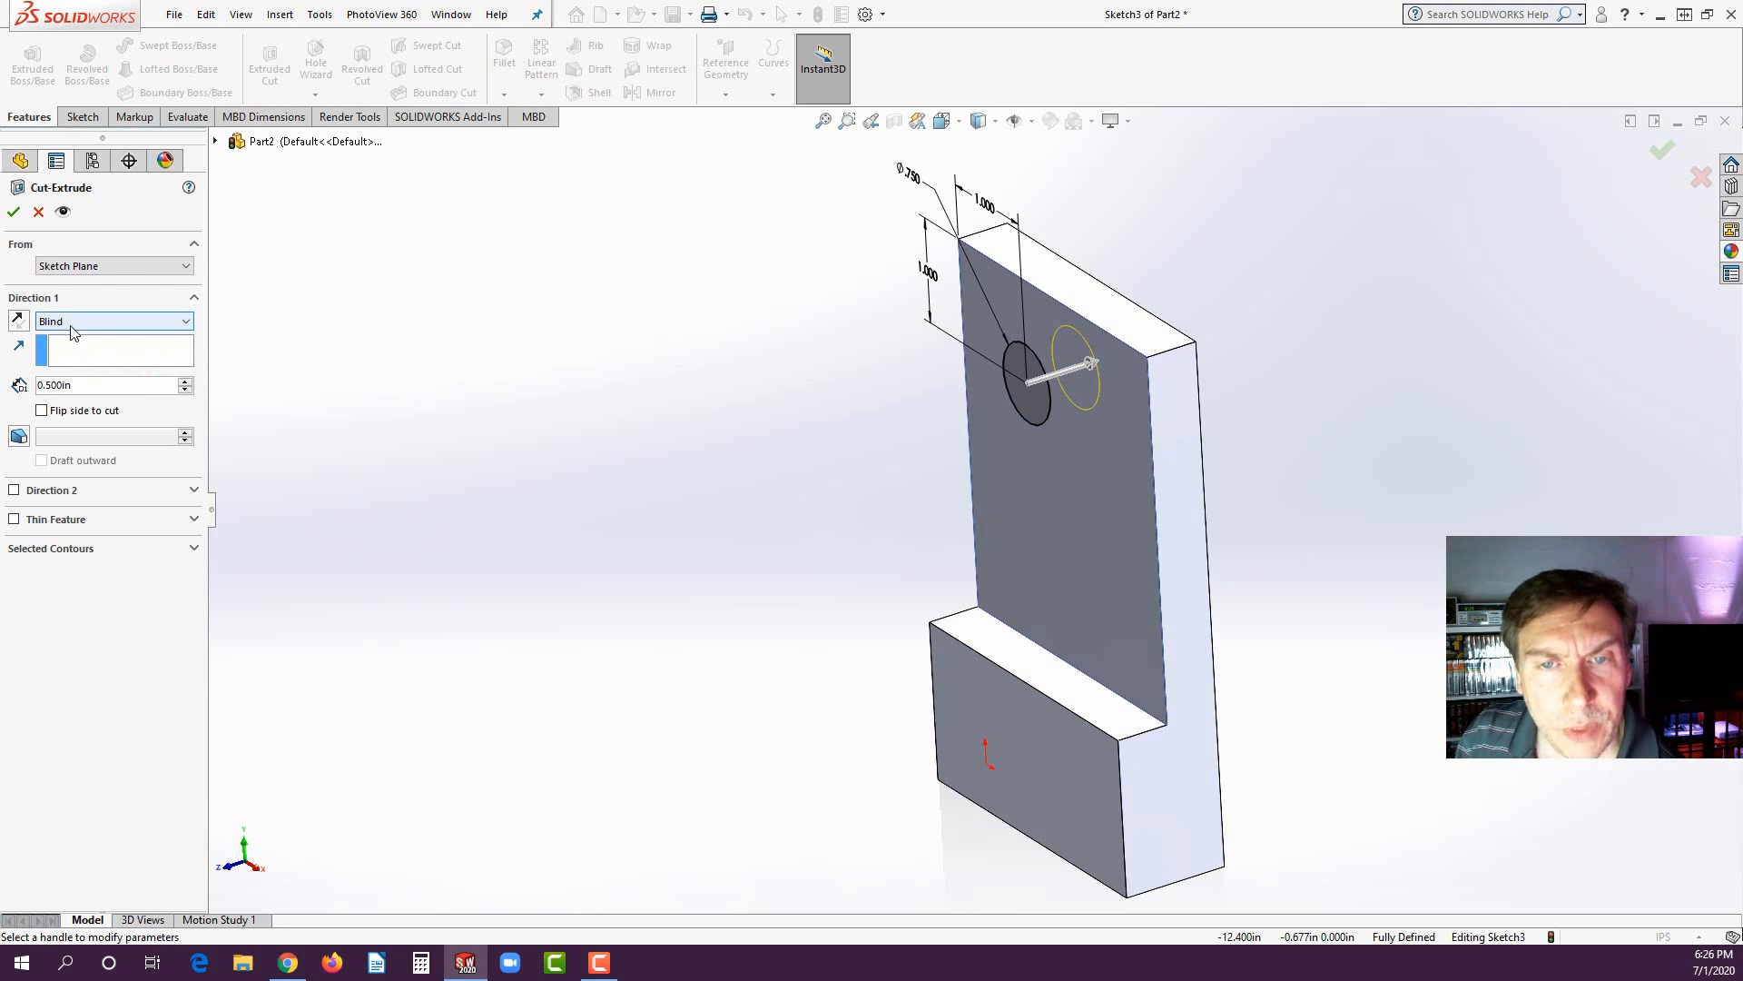
# - Cut the sketched circle through the upright plate using the Through All end condition
pyautogui.click(187, 323)
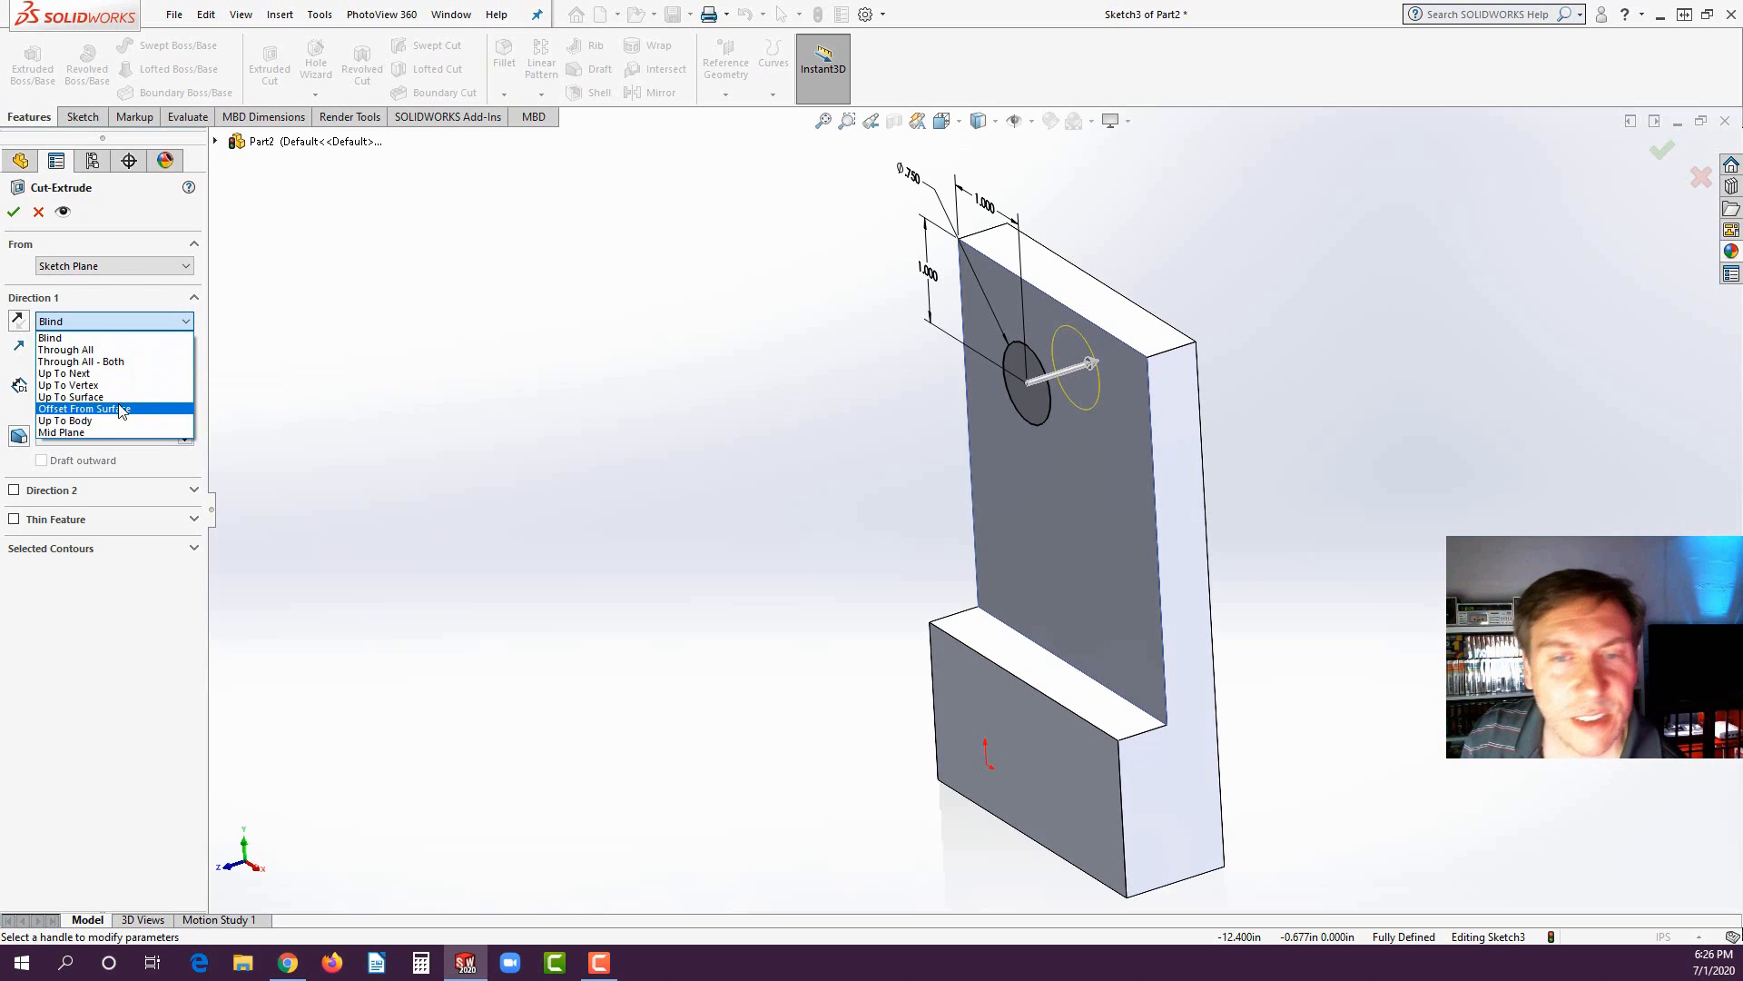
pyautogui.click(100, 351)
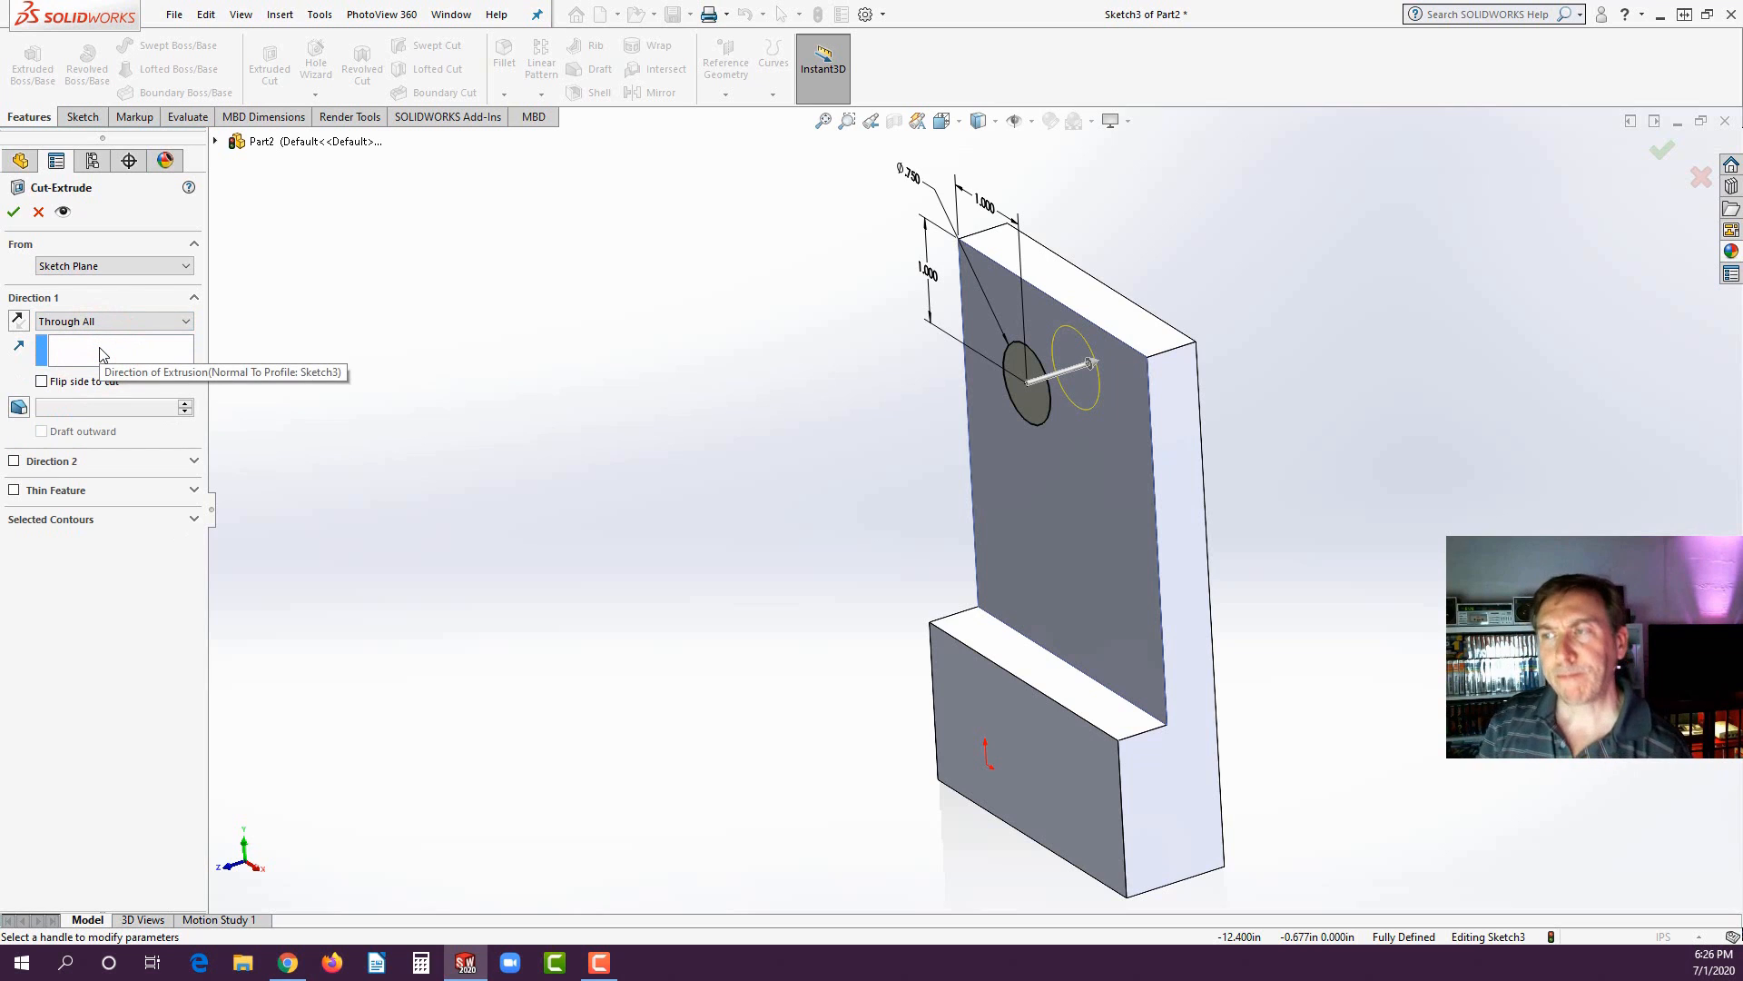
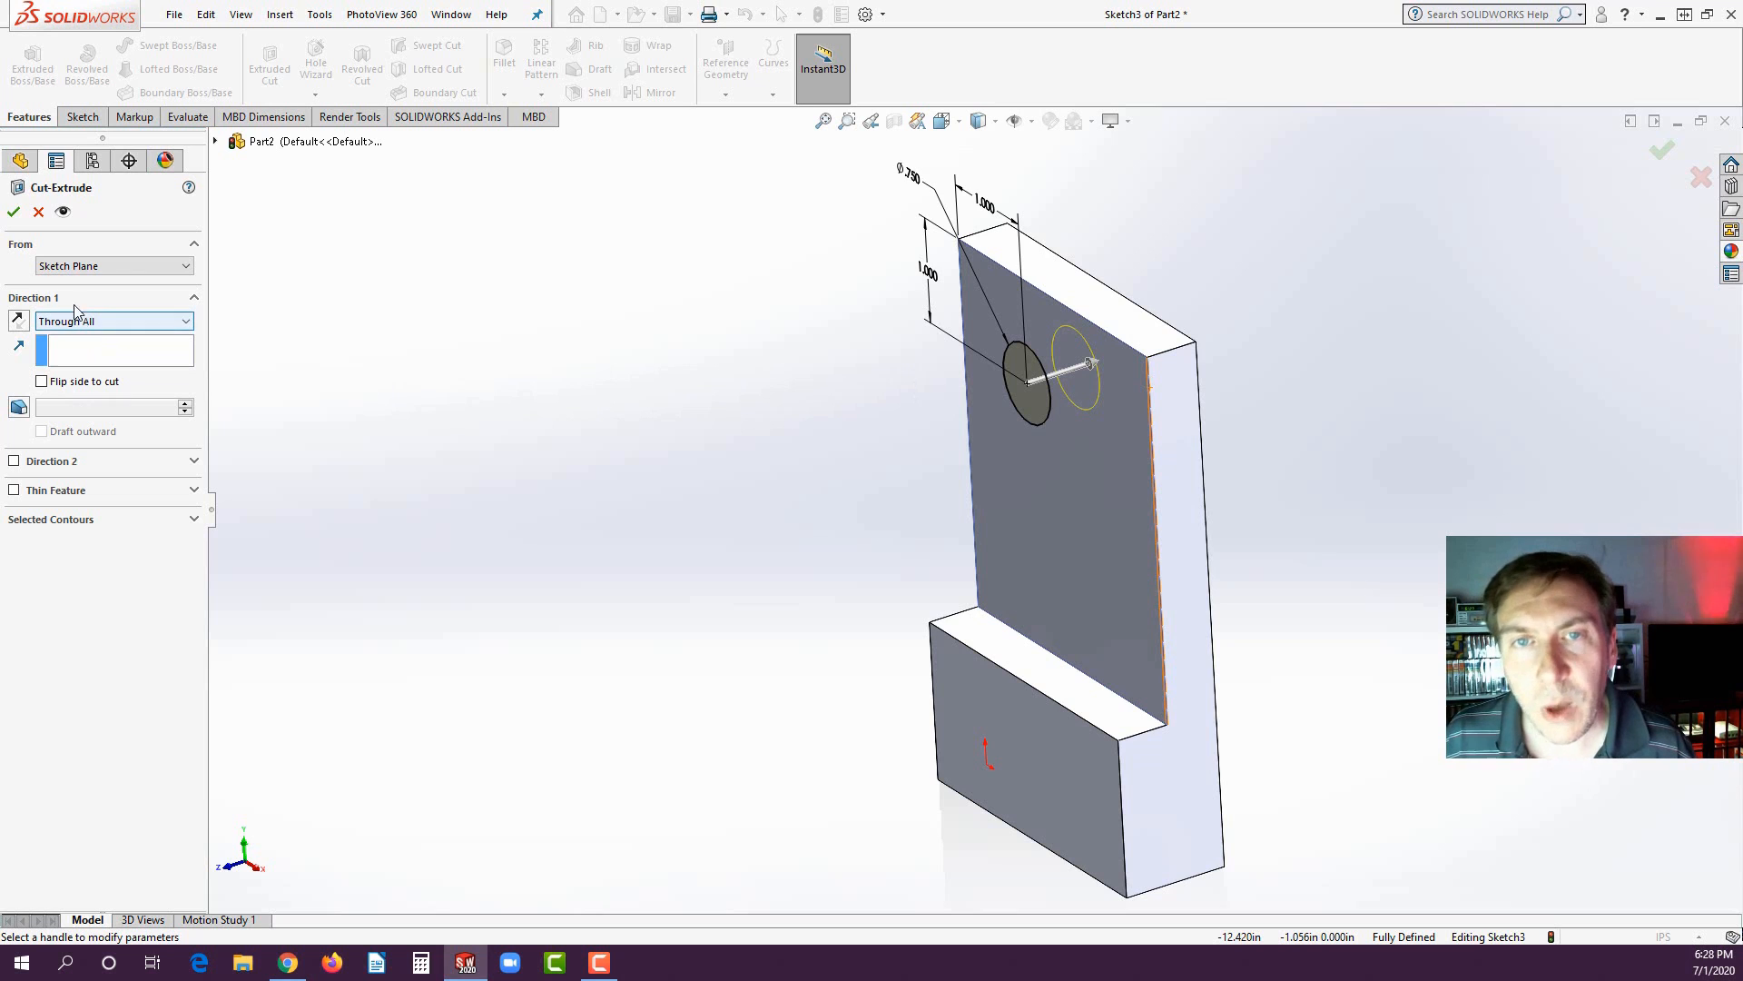
pyautogui.click(13, 211)
pyautogui.click(509, 334)
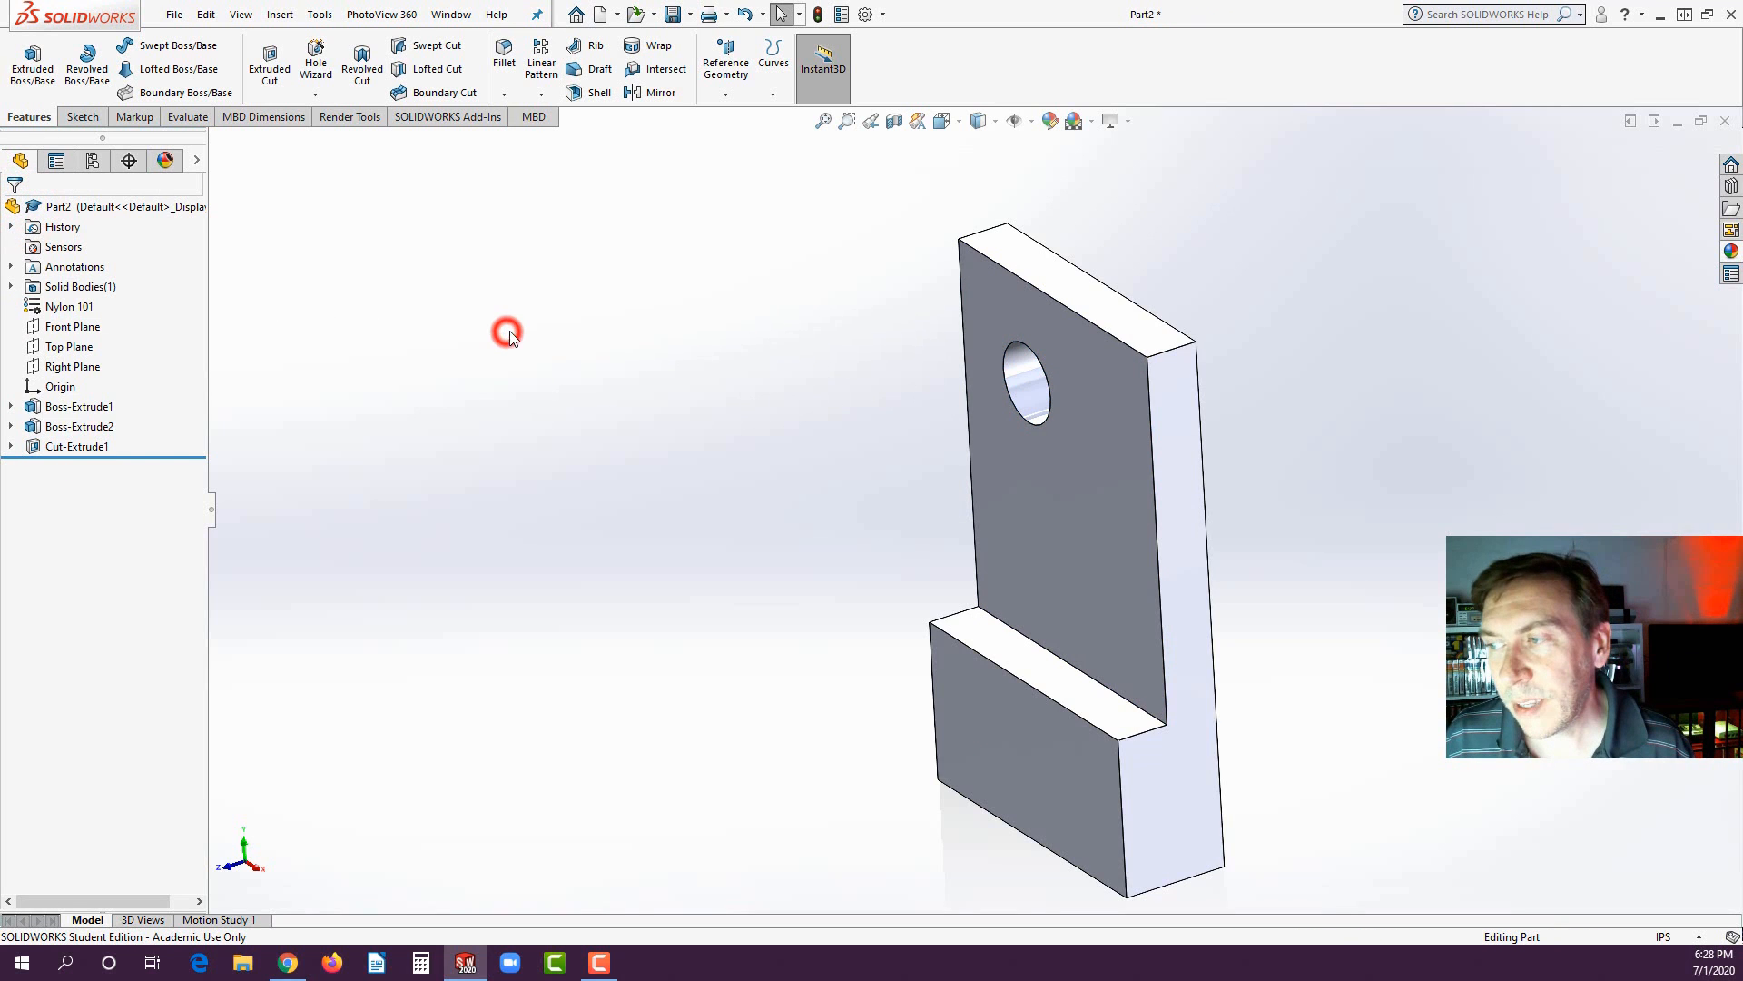
# - Begin a fillet on the tall plate's upper corner edge on the side away from the hole, with a 1 in radius
pyautogui.moveTo(745, 394); pyautogui.dragTo(1212, 575, button='middle')
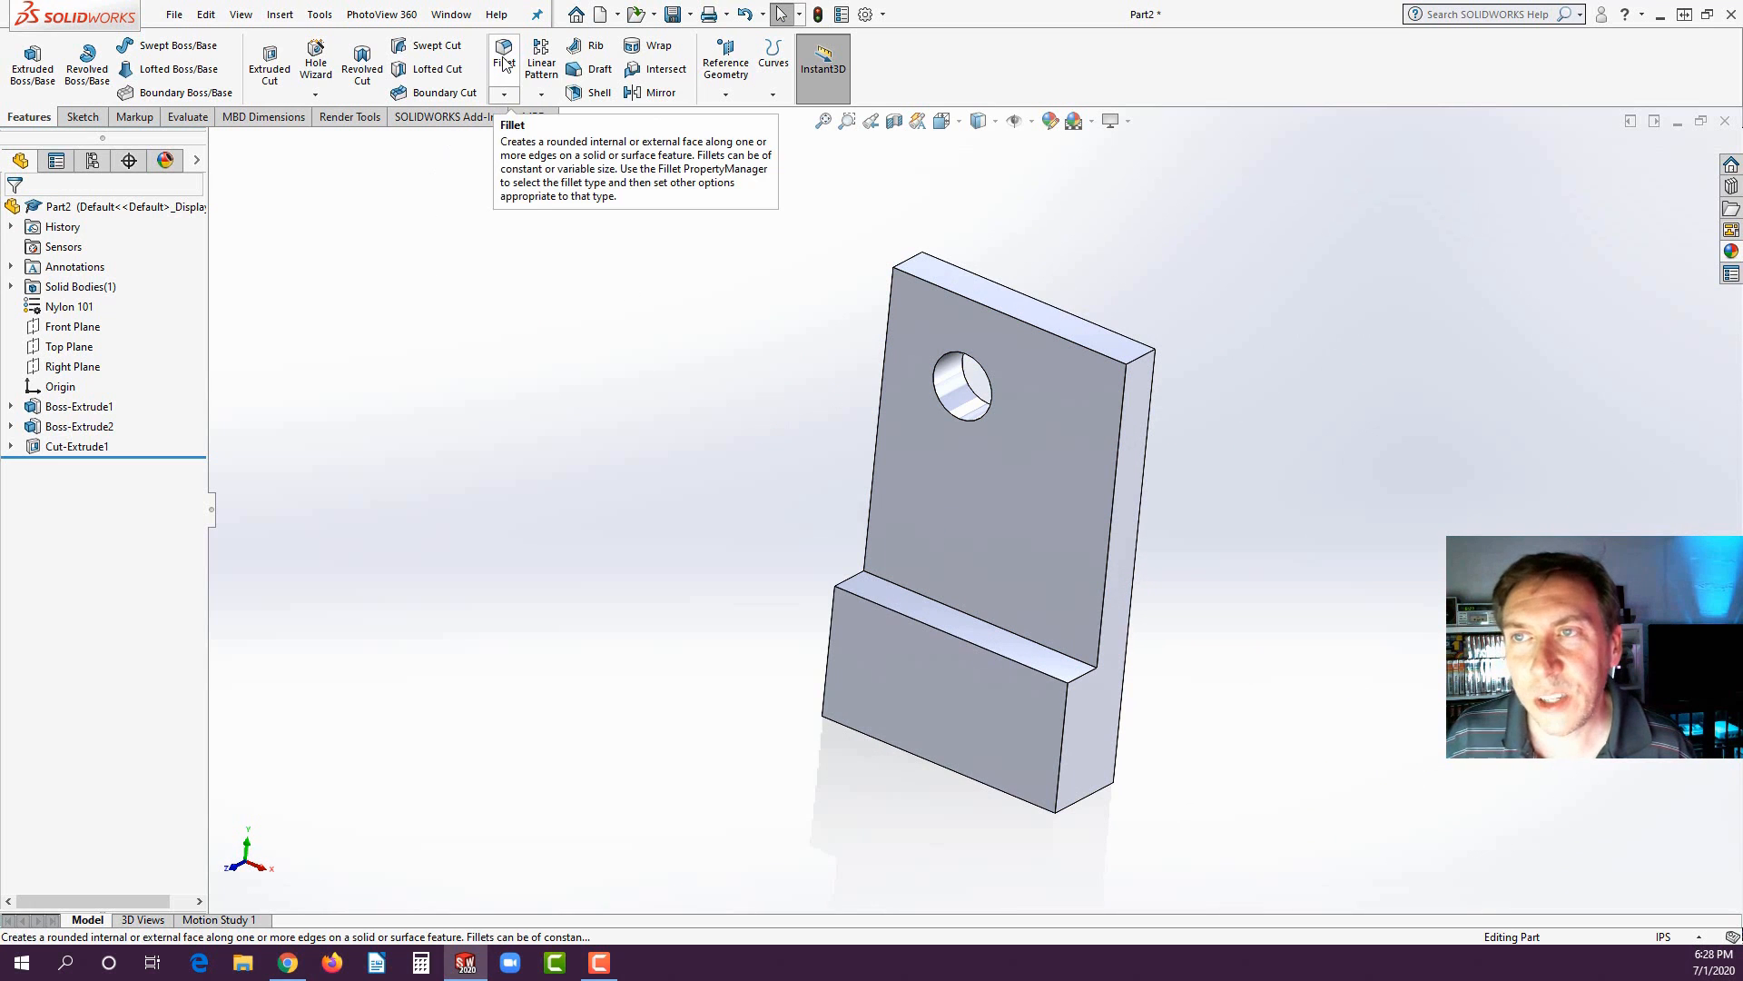
pyautogui.press('space')
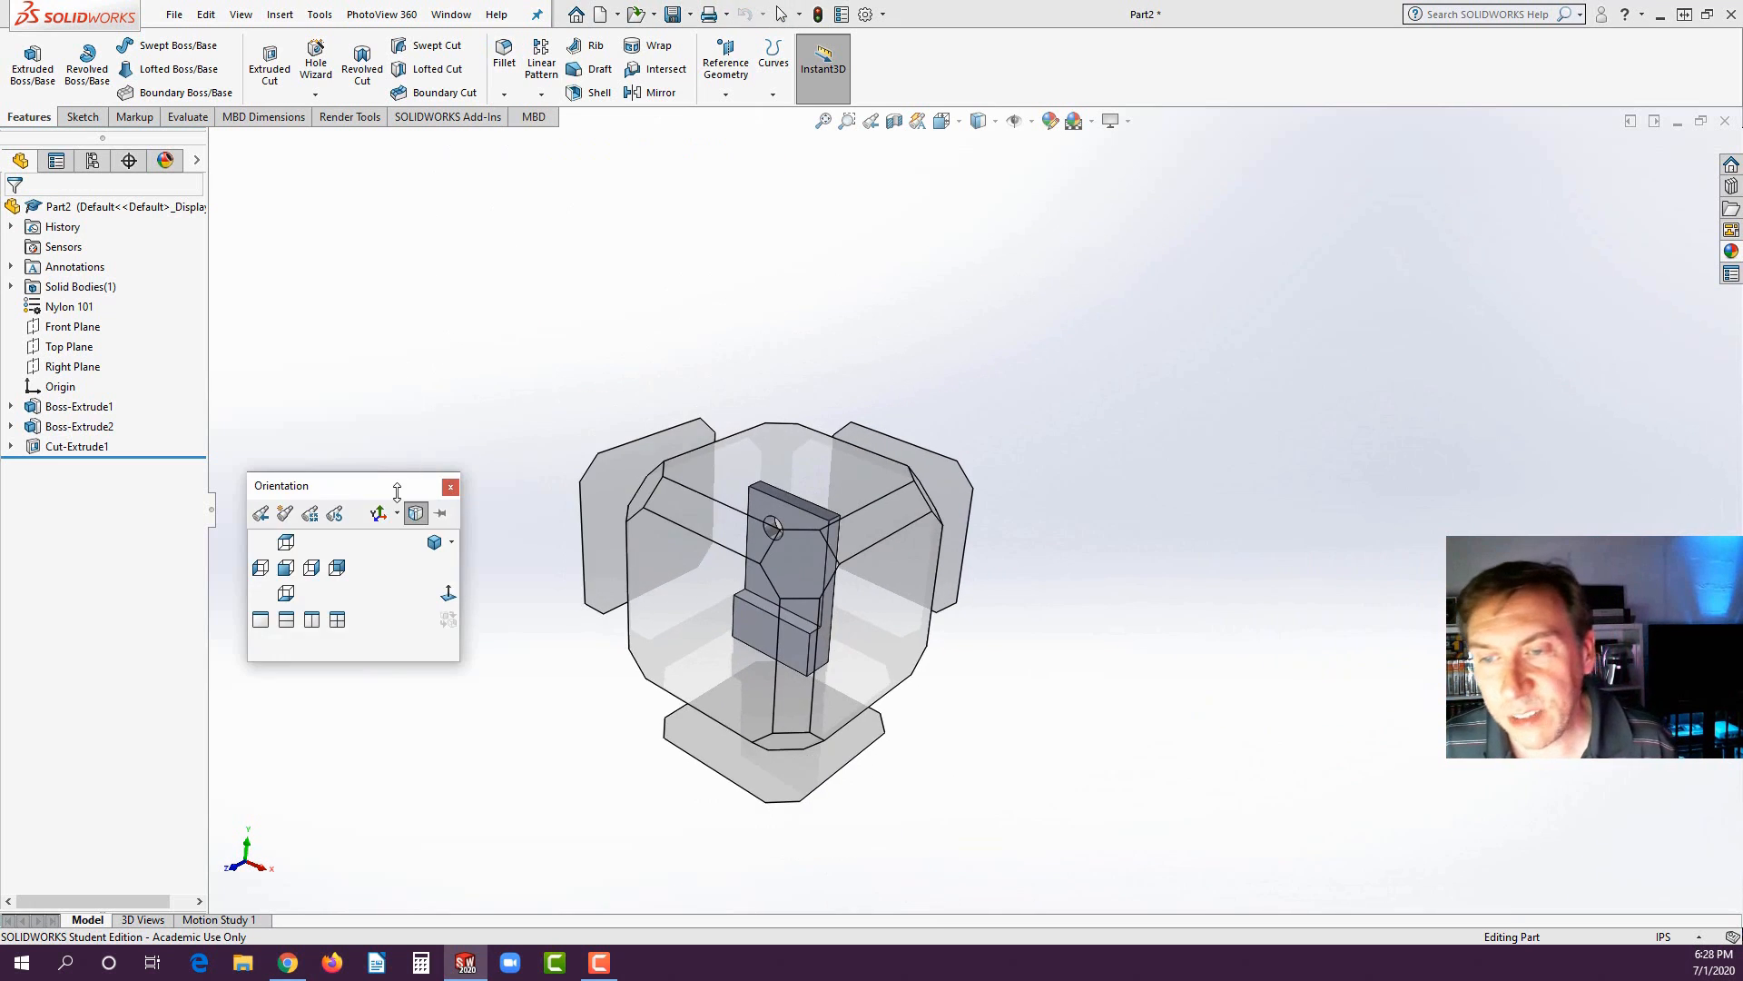
pyautogui.click(434, 542)
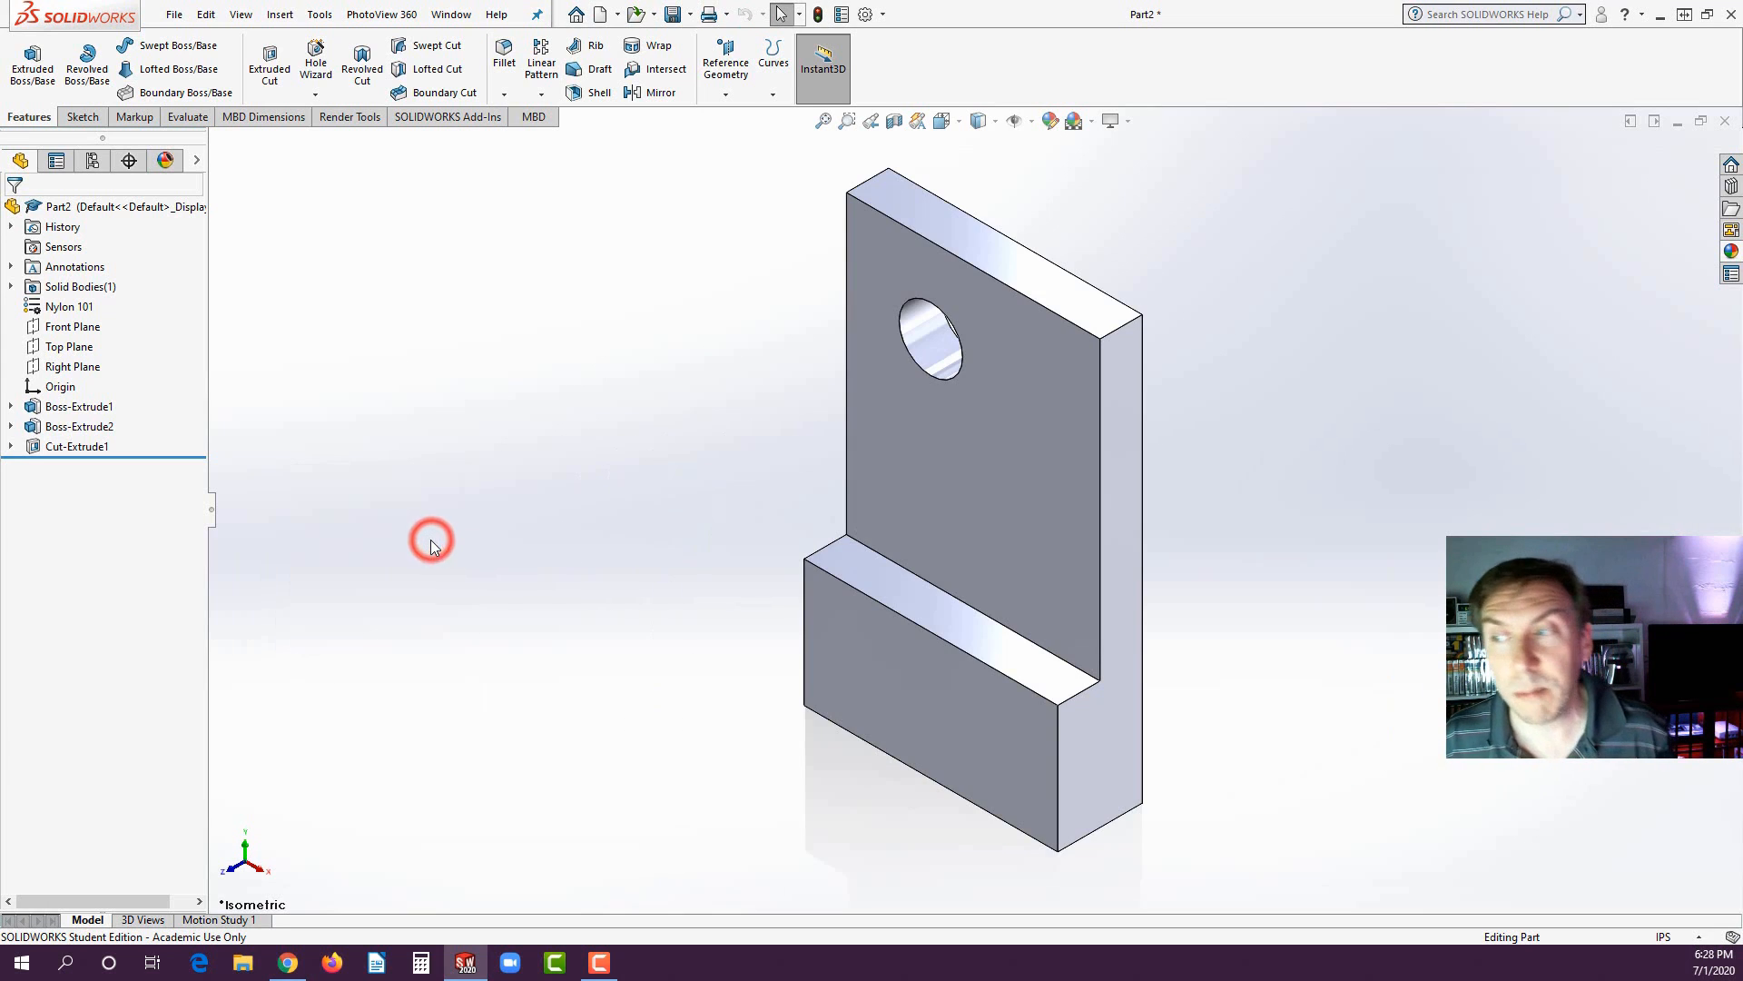
pyautogui.click(498, 63)
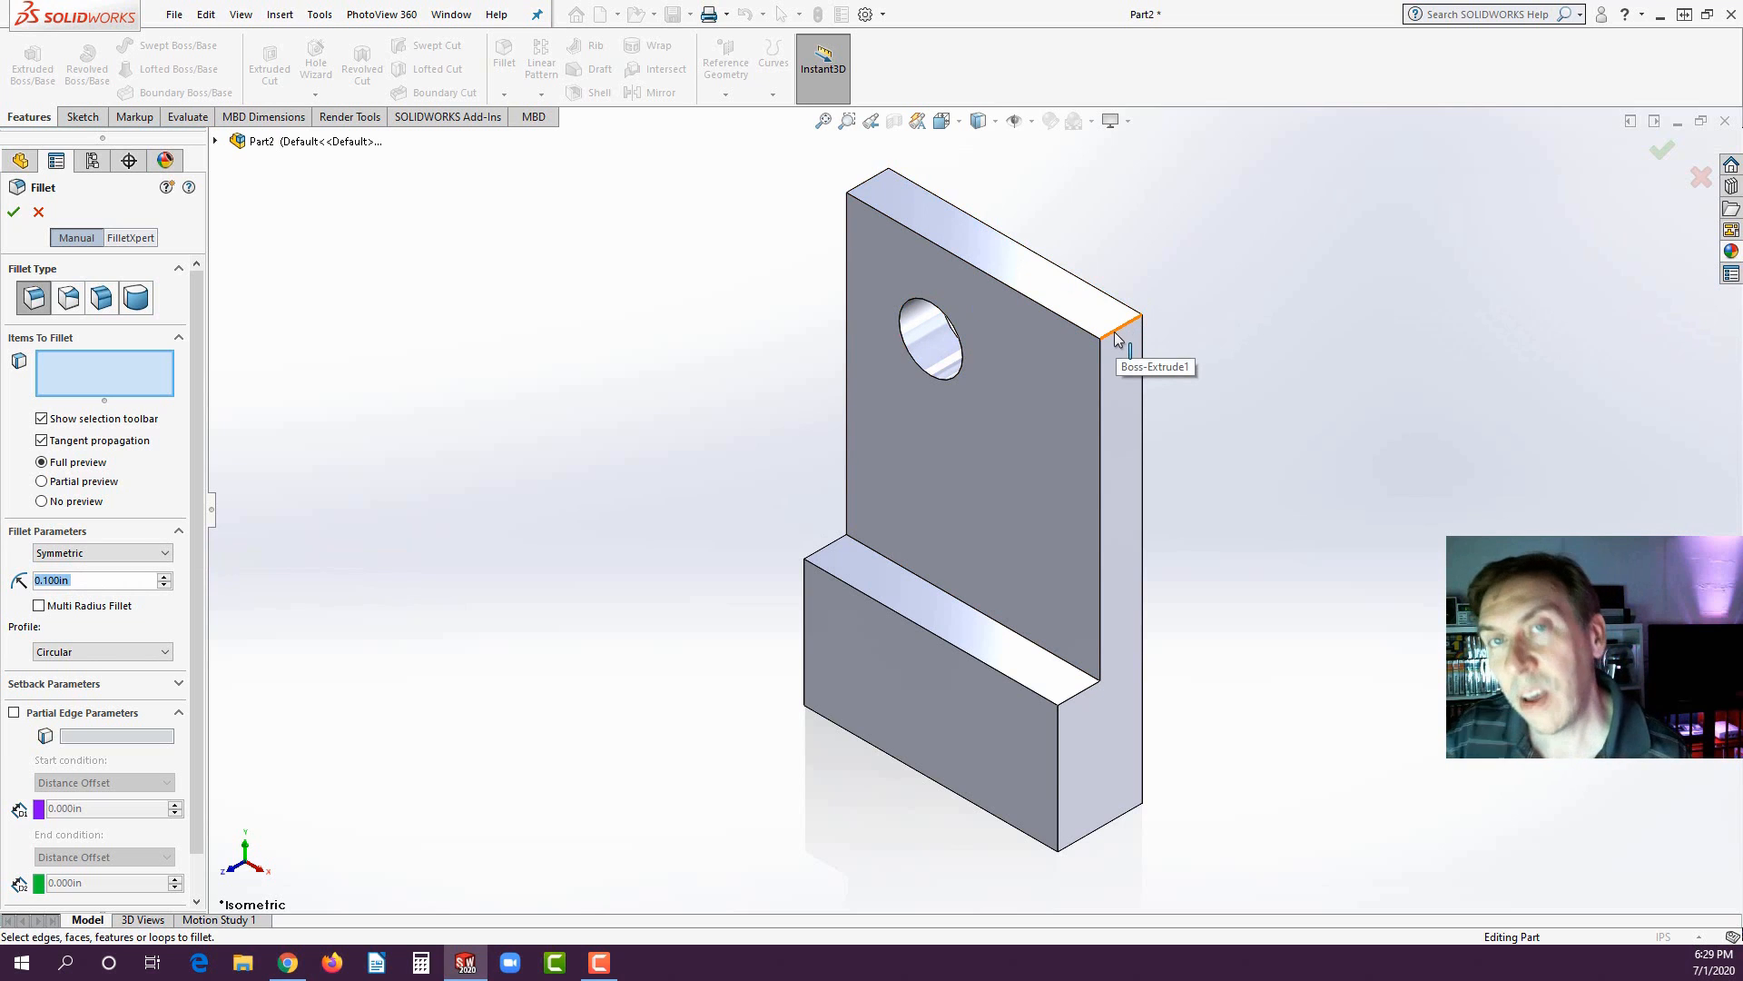
pyautogui.click(1118, 336)
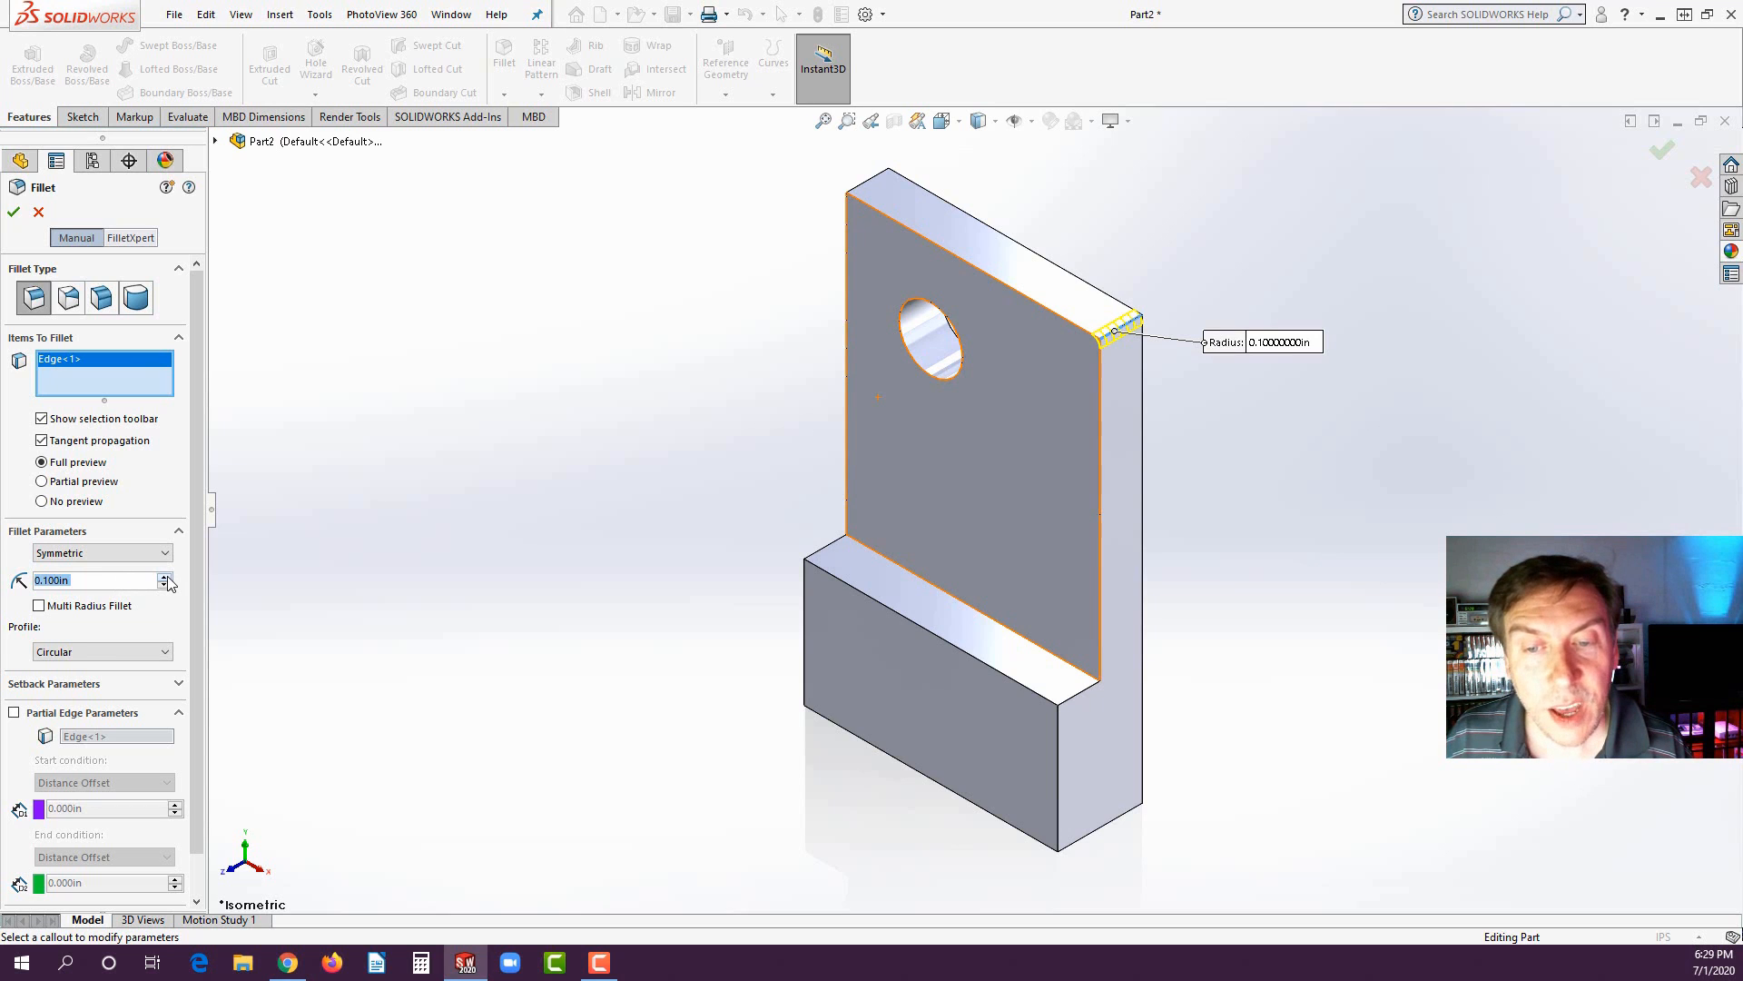
pyautogui.click(167, 577)
pyautogui.click(167, 576)
pyautogui.click(167, 577)
pyautogui.click(167, 577)
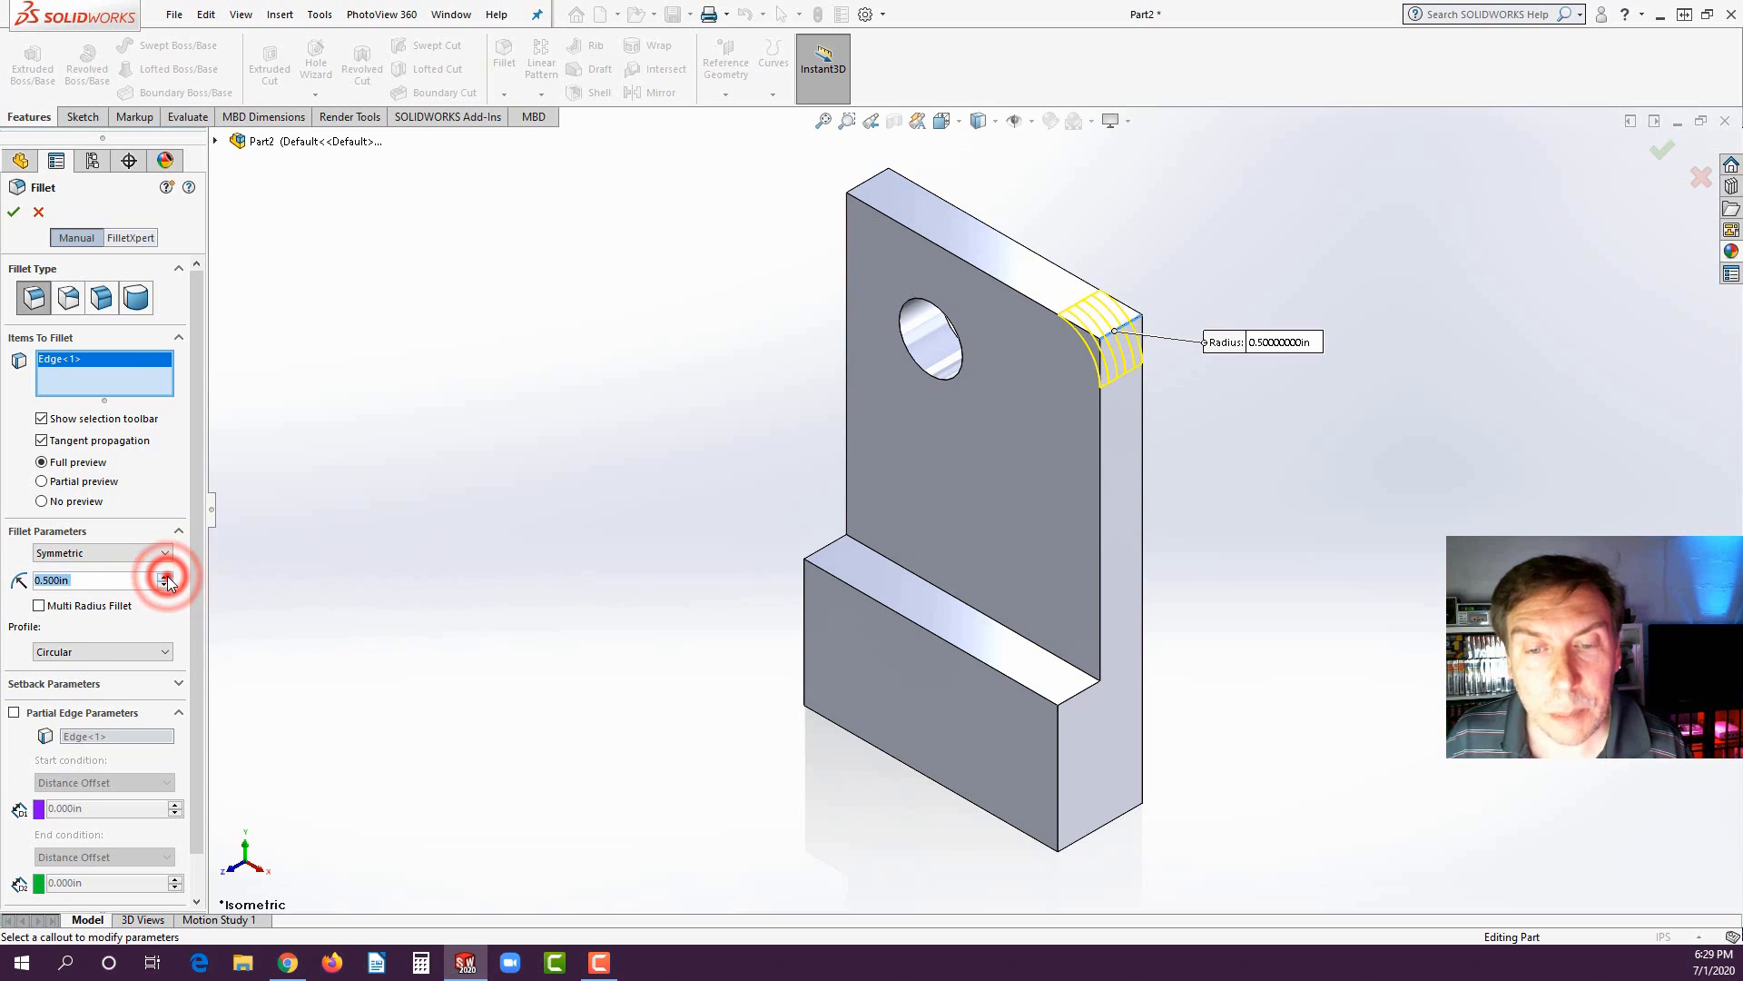
pyautogui.click(167, 576)
pyautogui.click(167, 577)
pyautogui.click(167, 577)
pyautogui.click(167, 577)
pyautogui.click(168, 576)
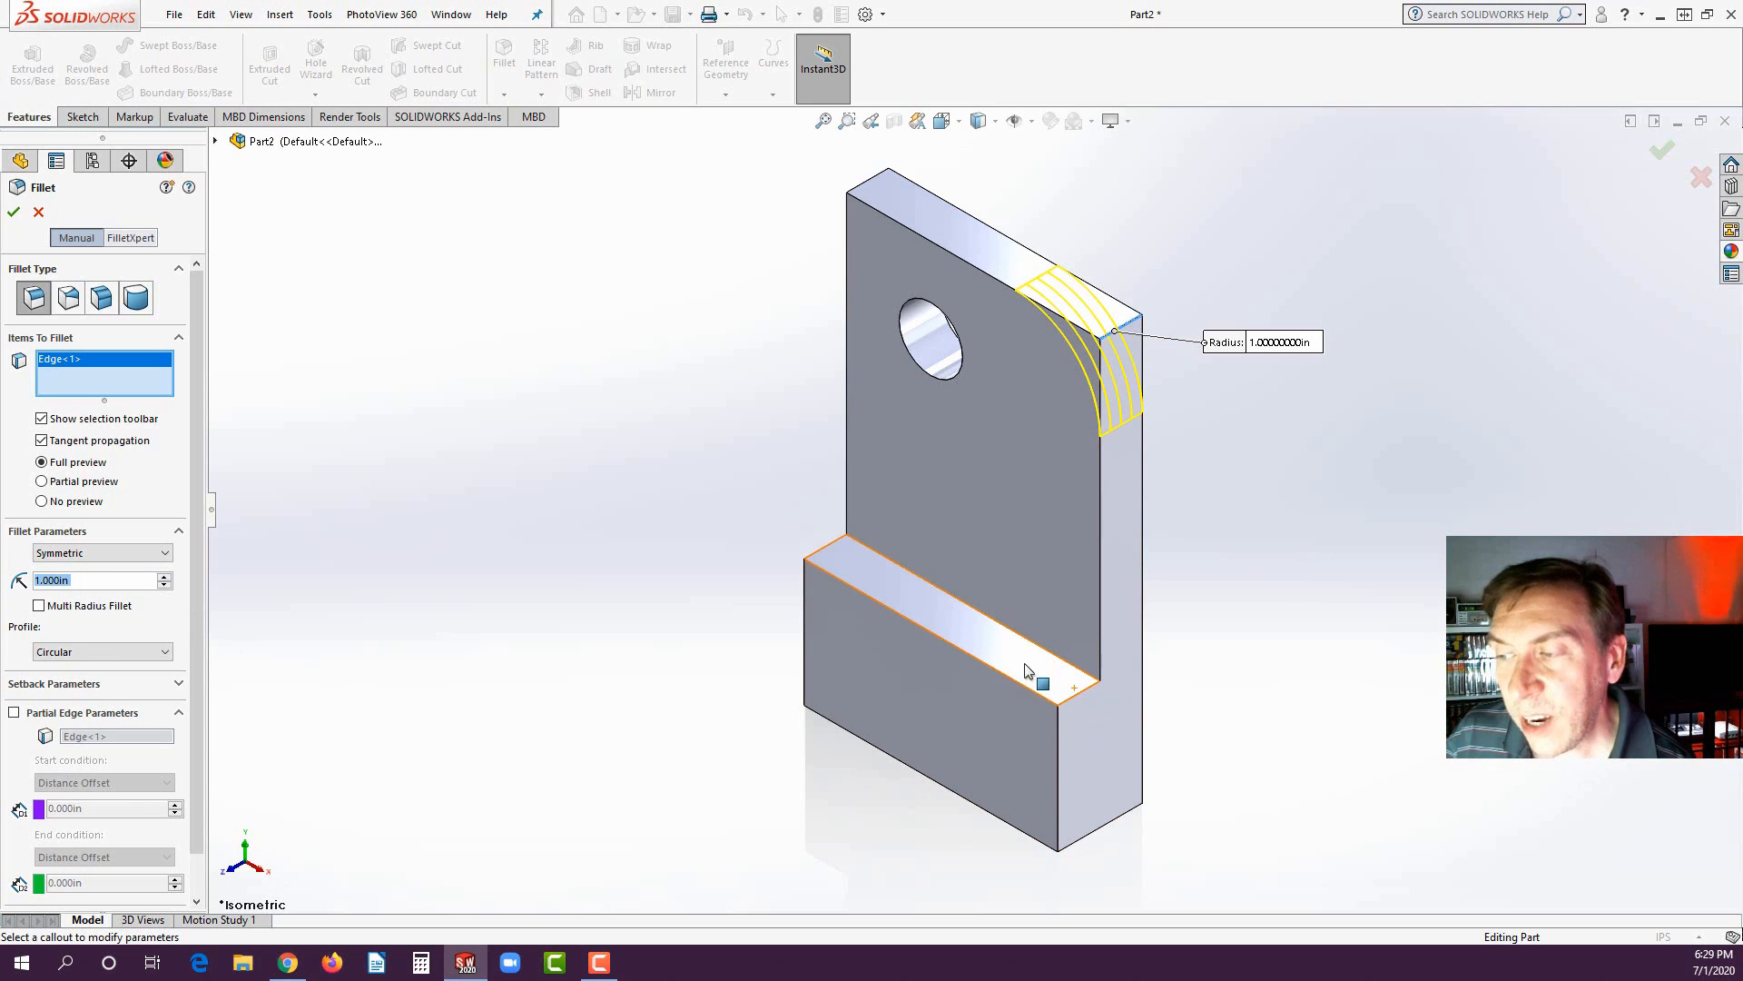
# - Add the matching upper corner edge of the front block to the fillet selection and apply the fillet
pyautogui.click(867, 586)
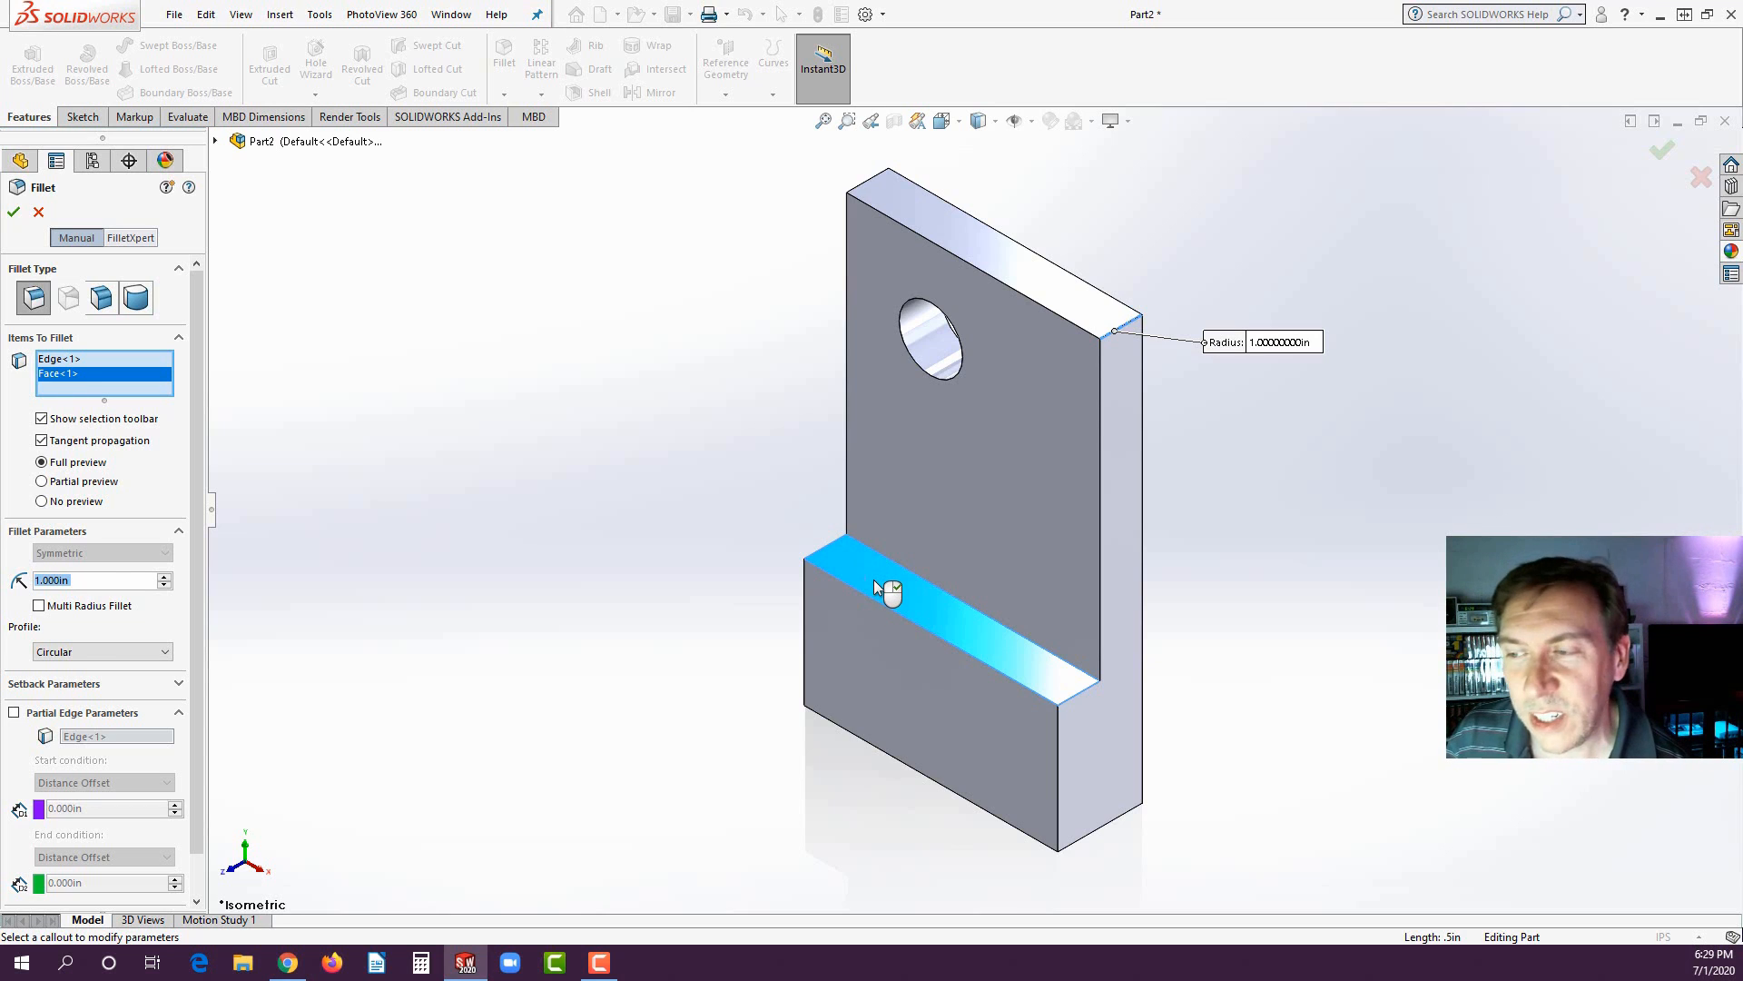
pyautogui.click(873, 581)
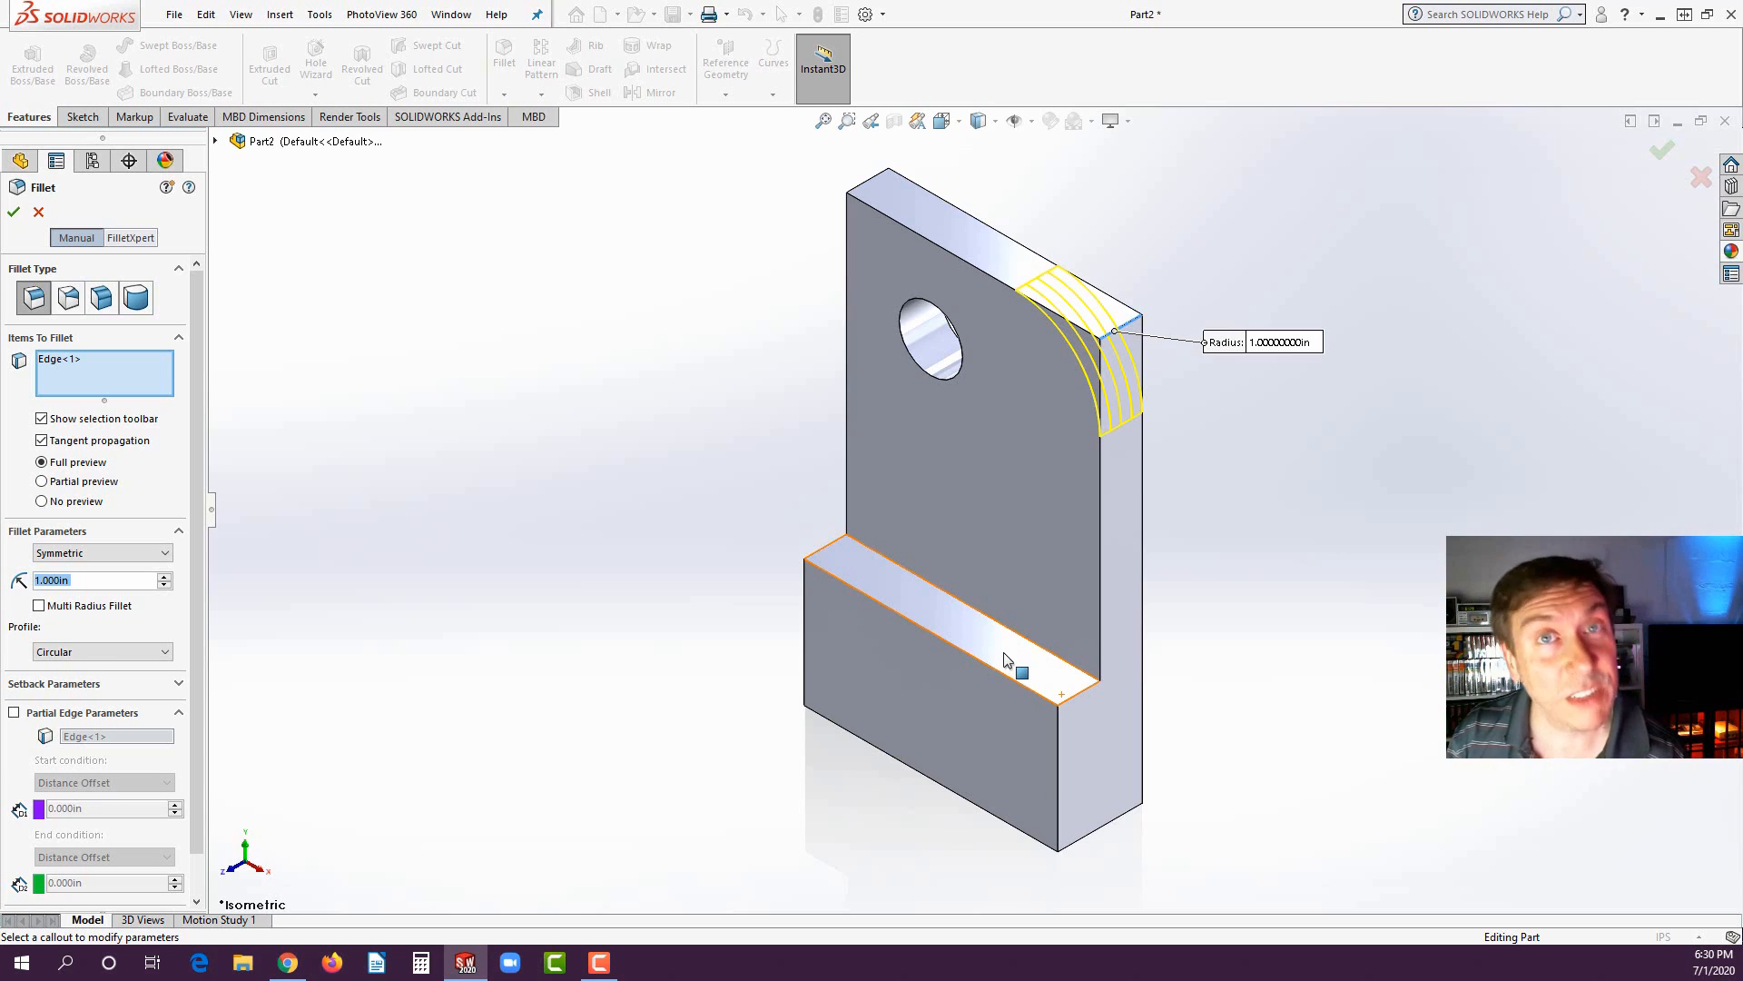
pyautogui.click(1077, 697)
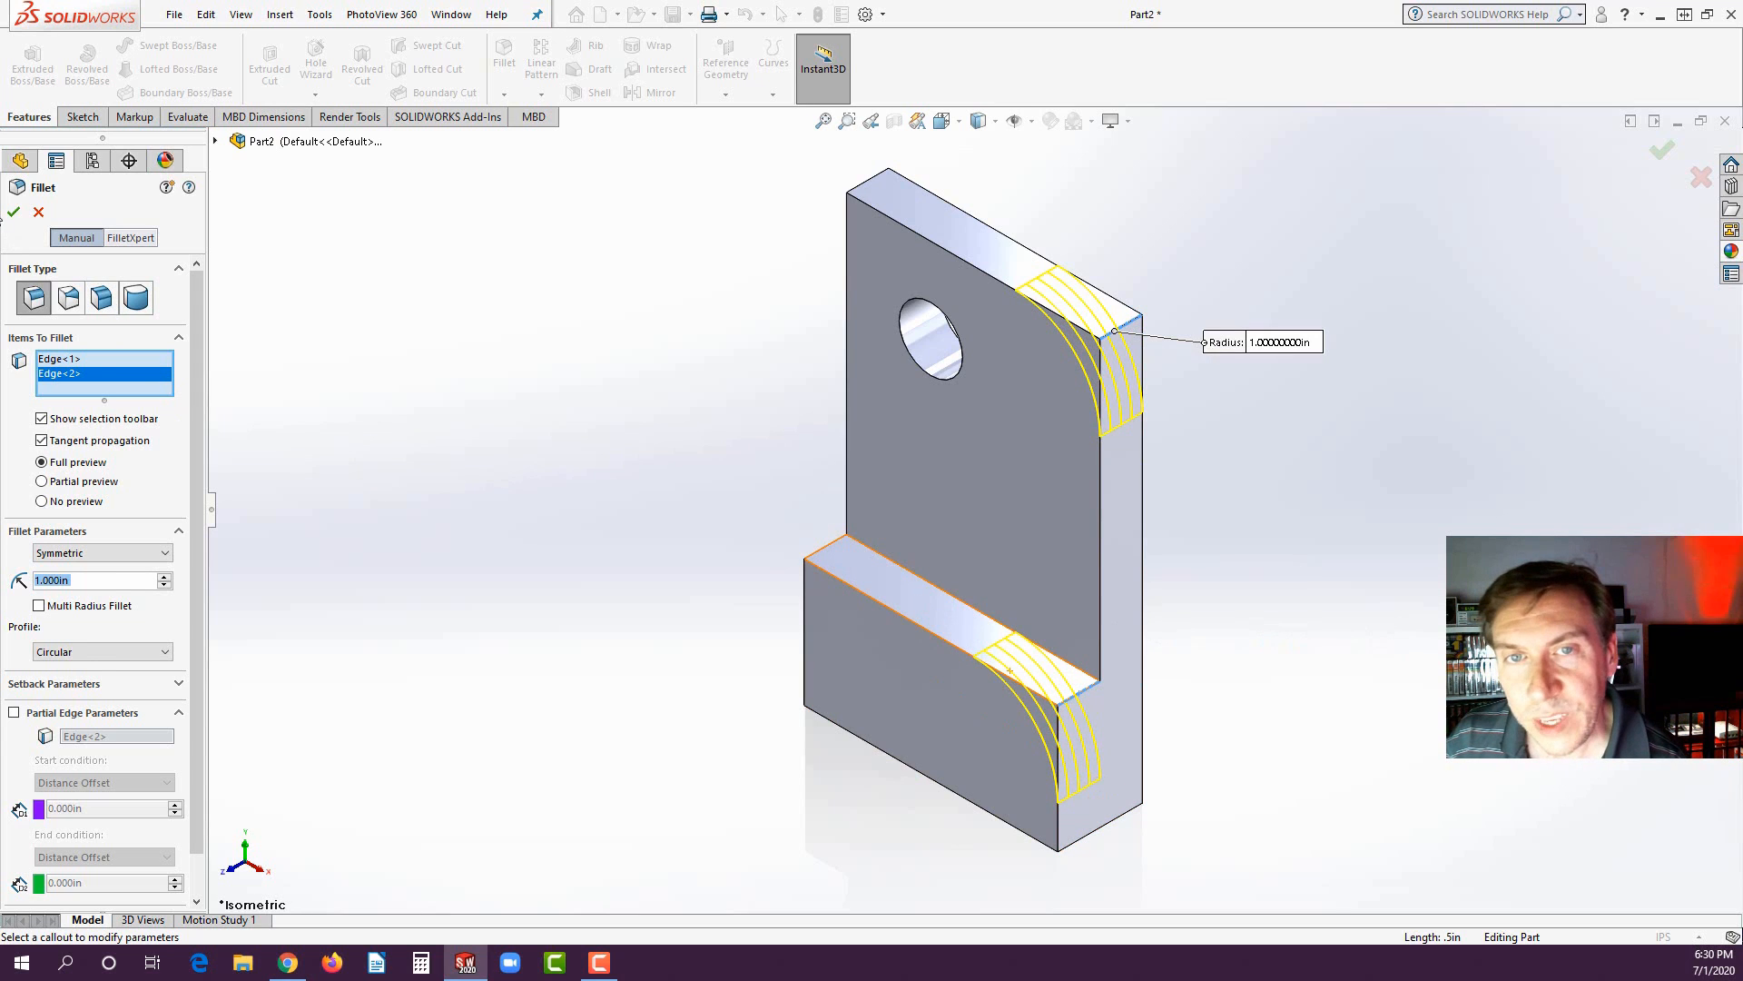
pyautogui.click(15, 212)
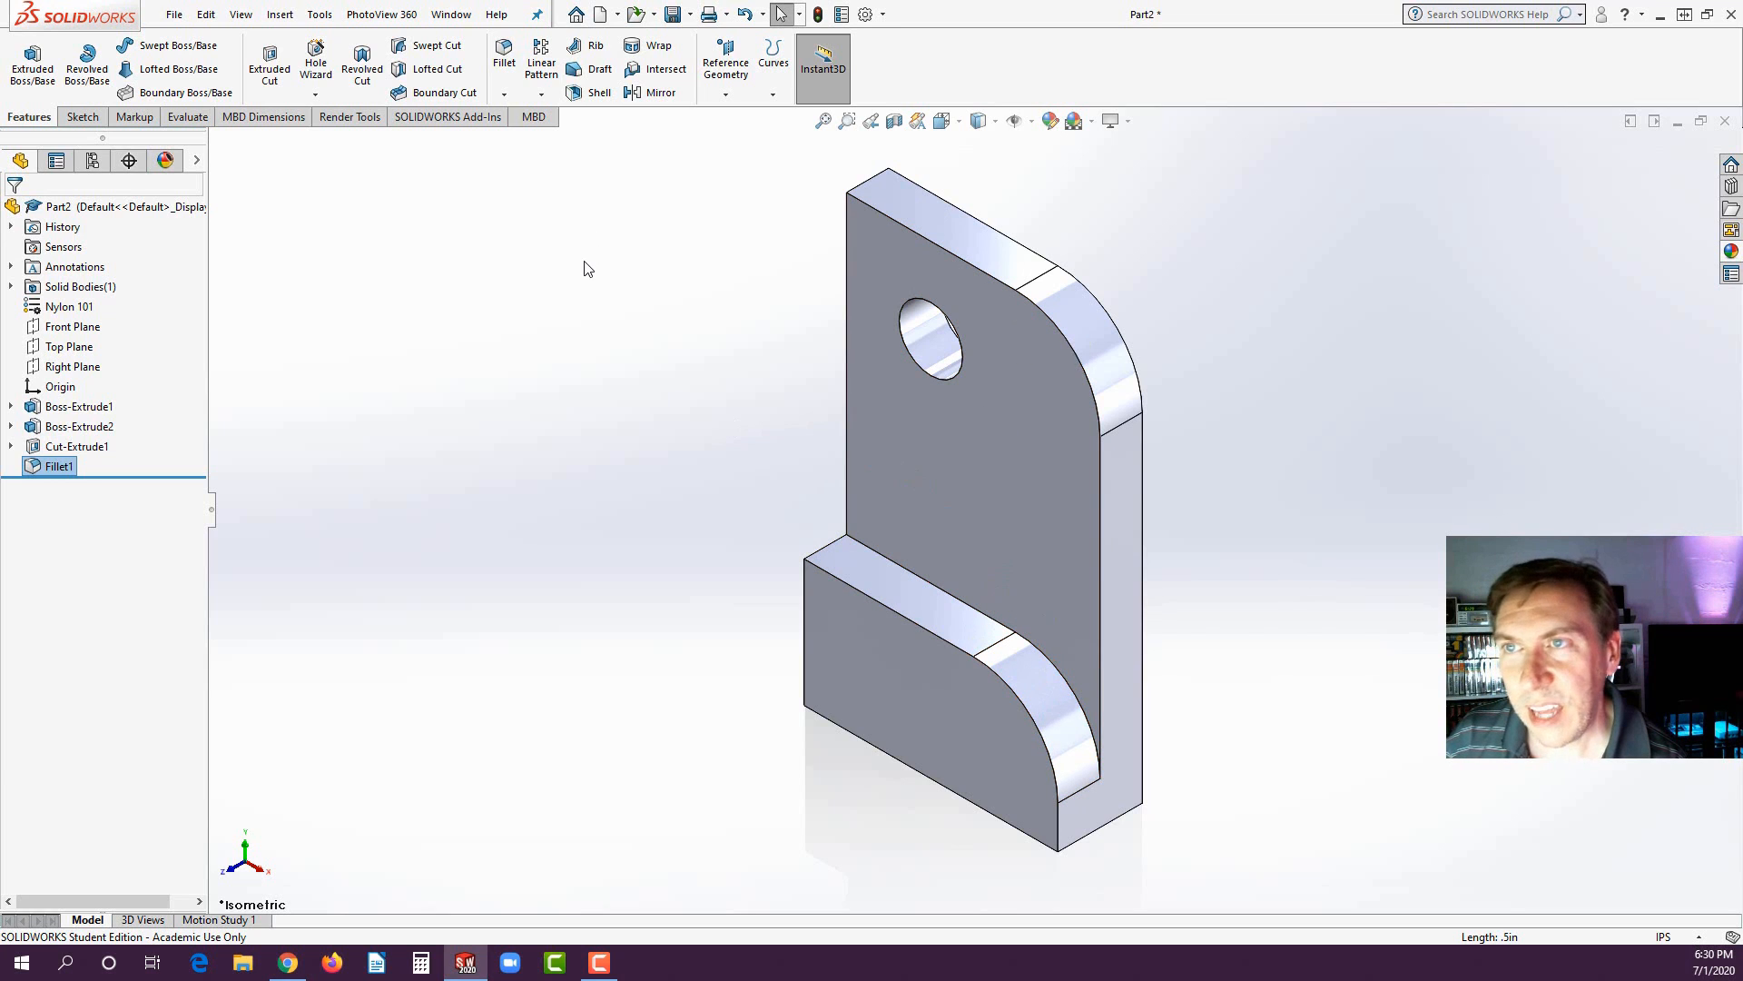
# - Chamfer the front outer edges of the tall plate and the lower block at 0.125 in and 45 degrees, with the direction flipped
pyautogui.click(504, 95)
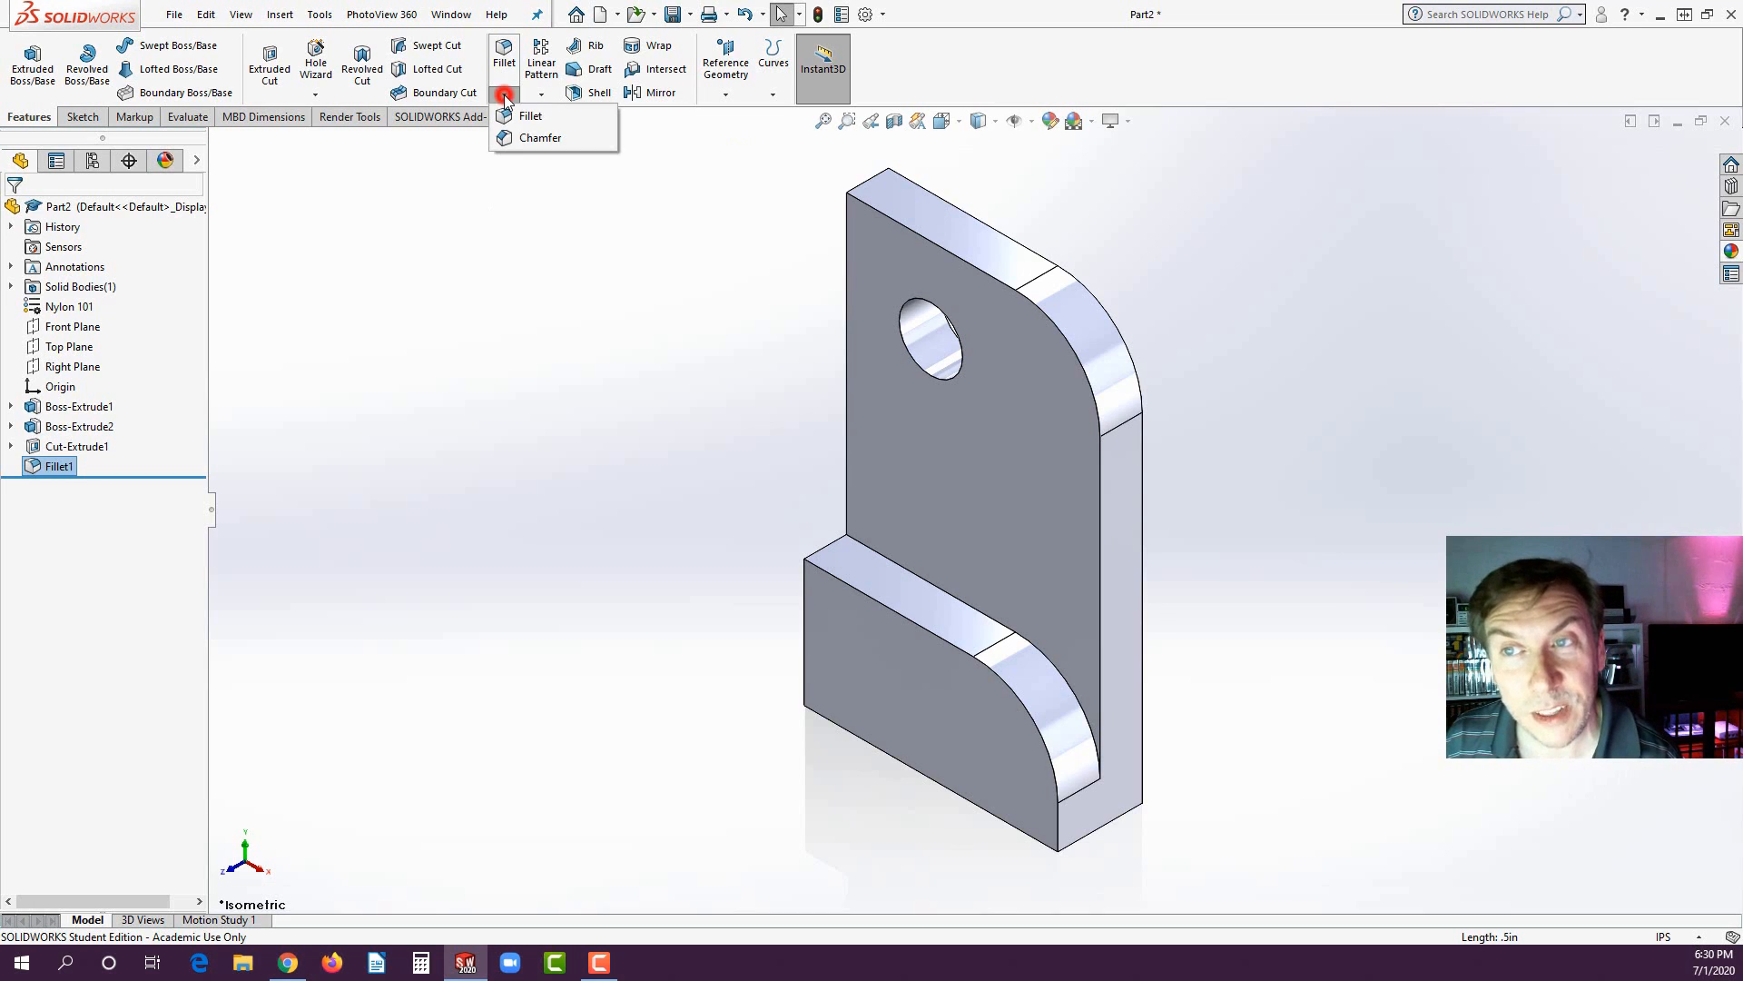
pyautogui.click(506, 139)
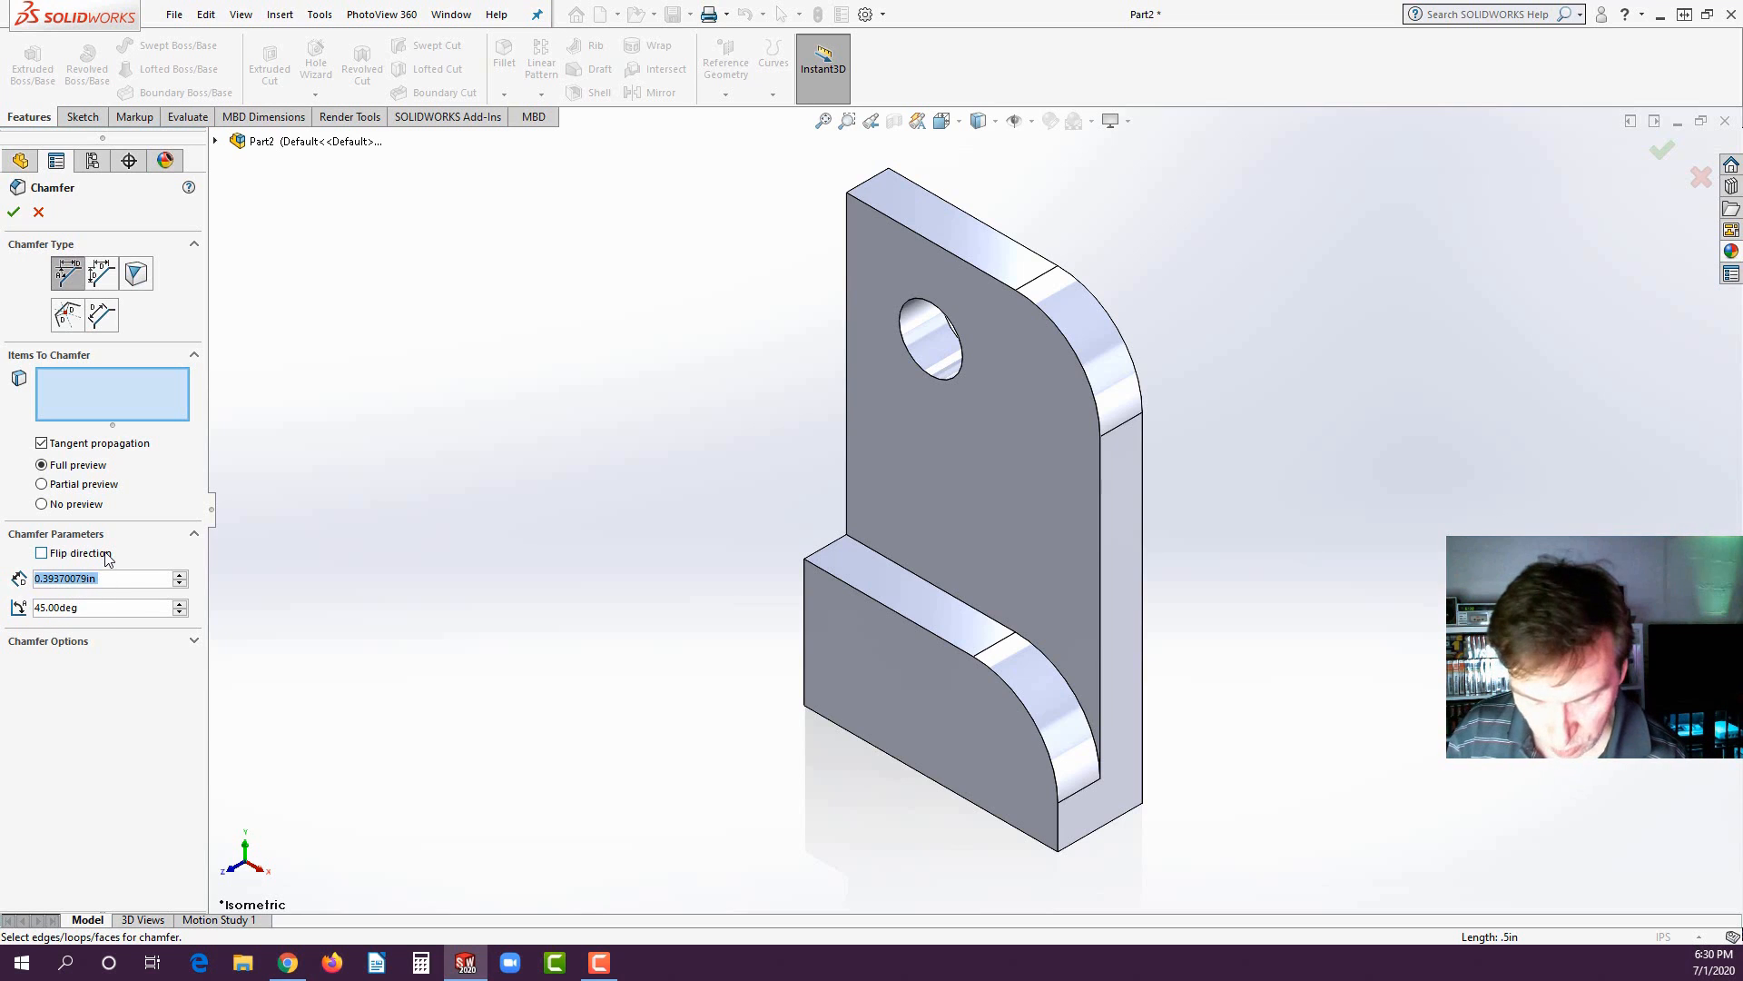
pyautogui.write('.125')
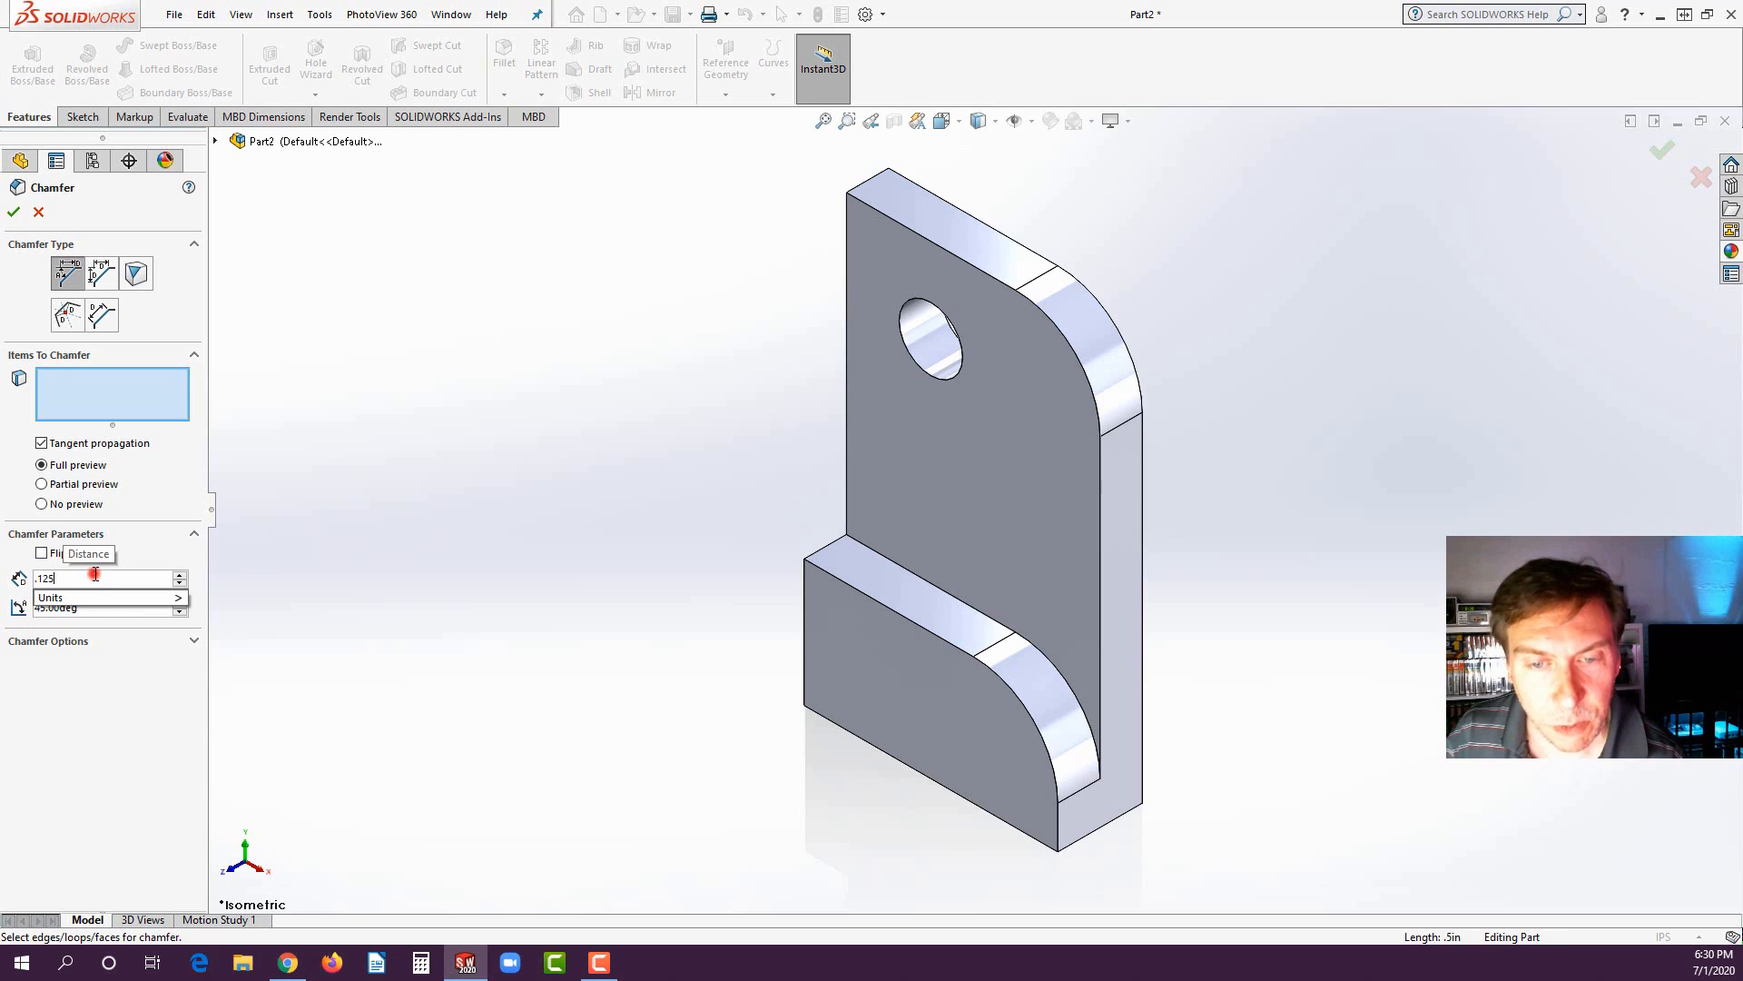
pyautogui.click(159, 556)
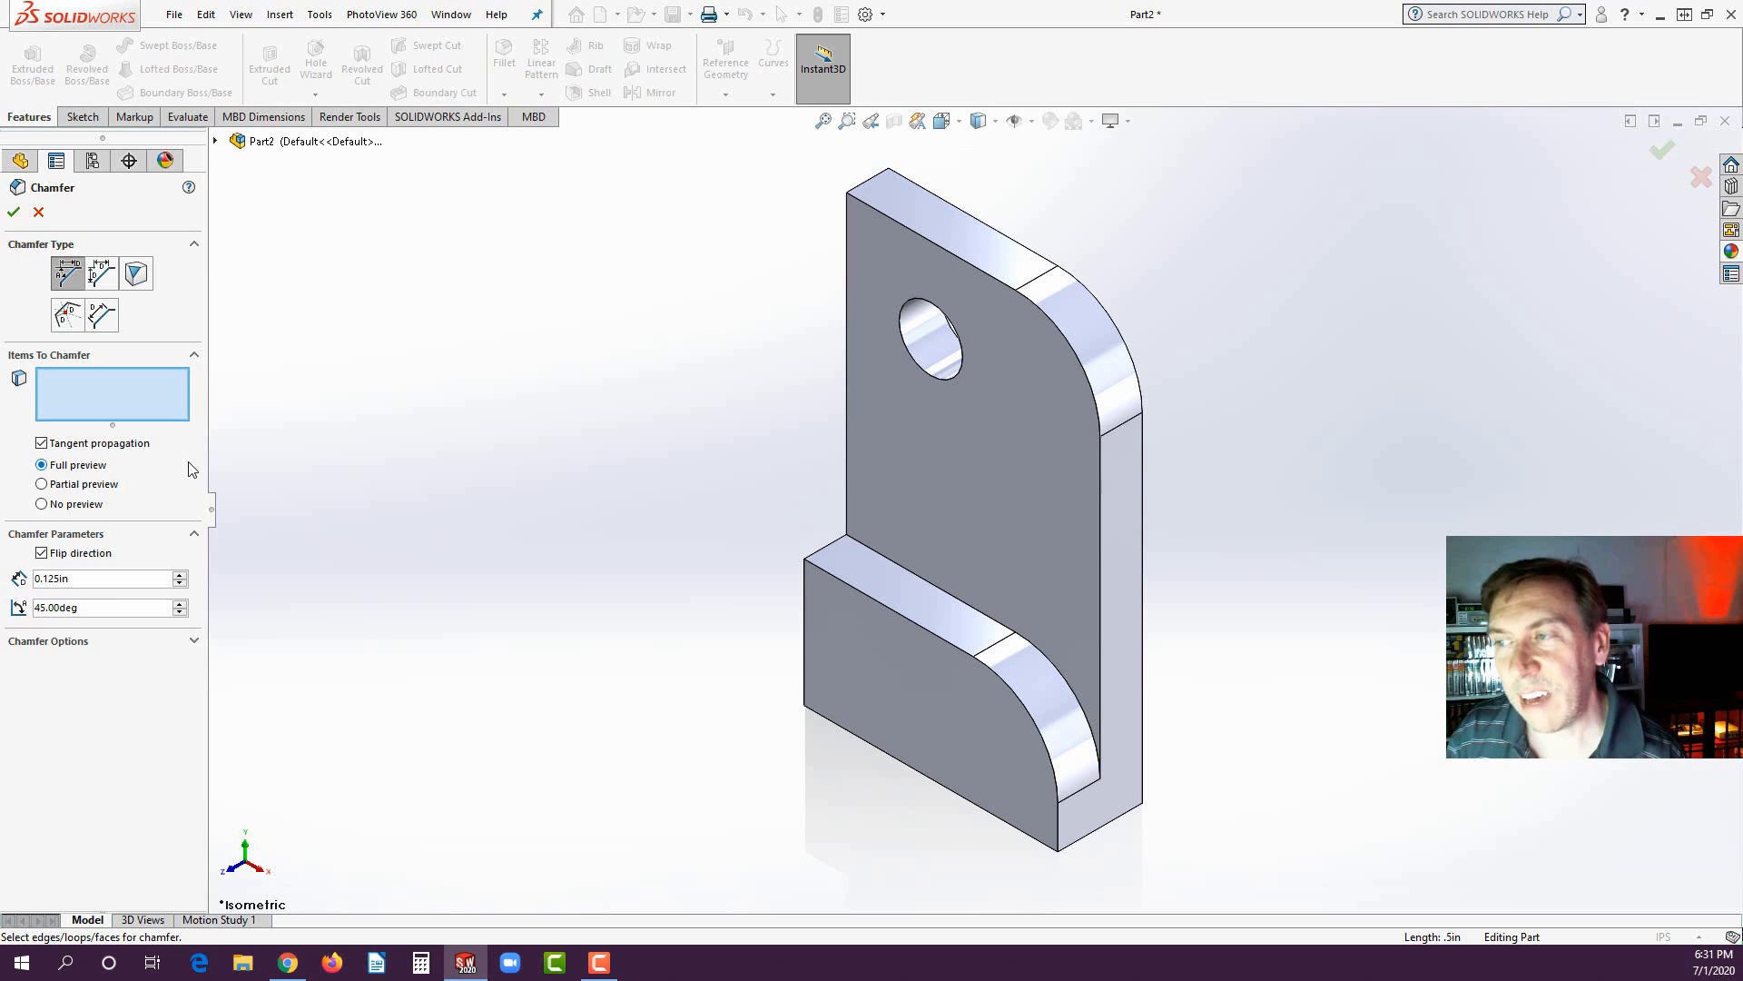
pyautogui.click(914, 237)
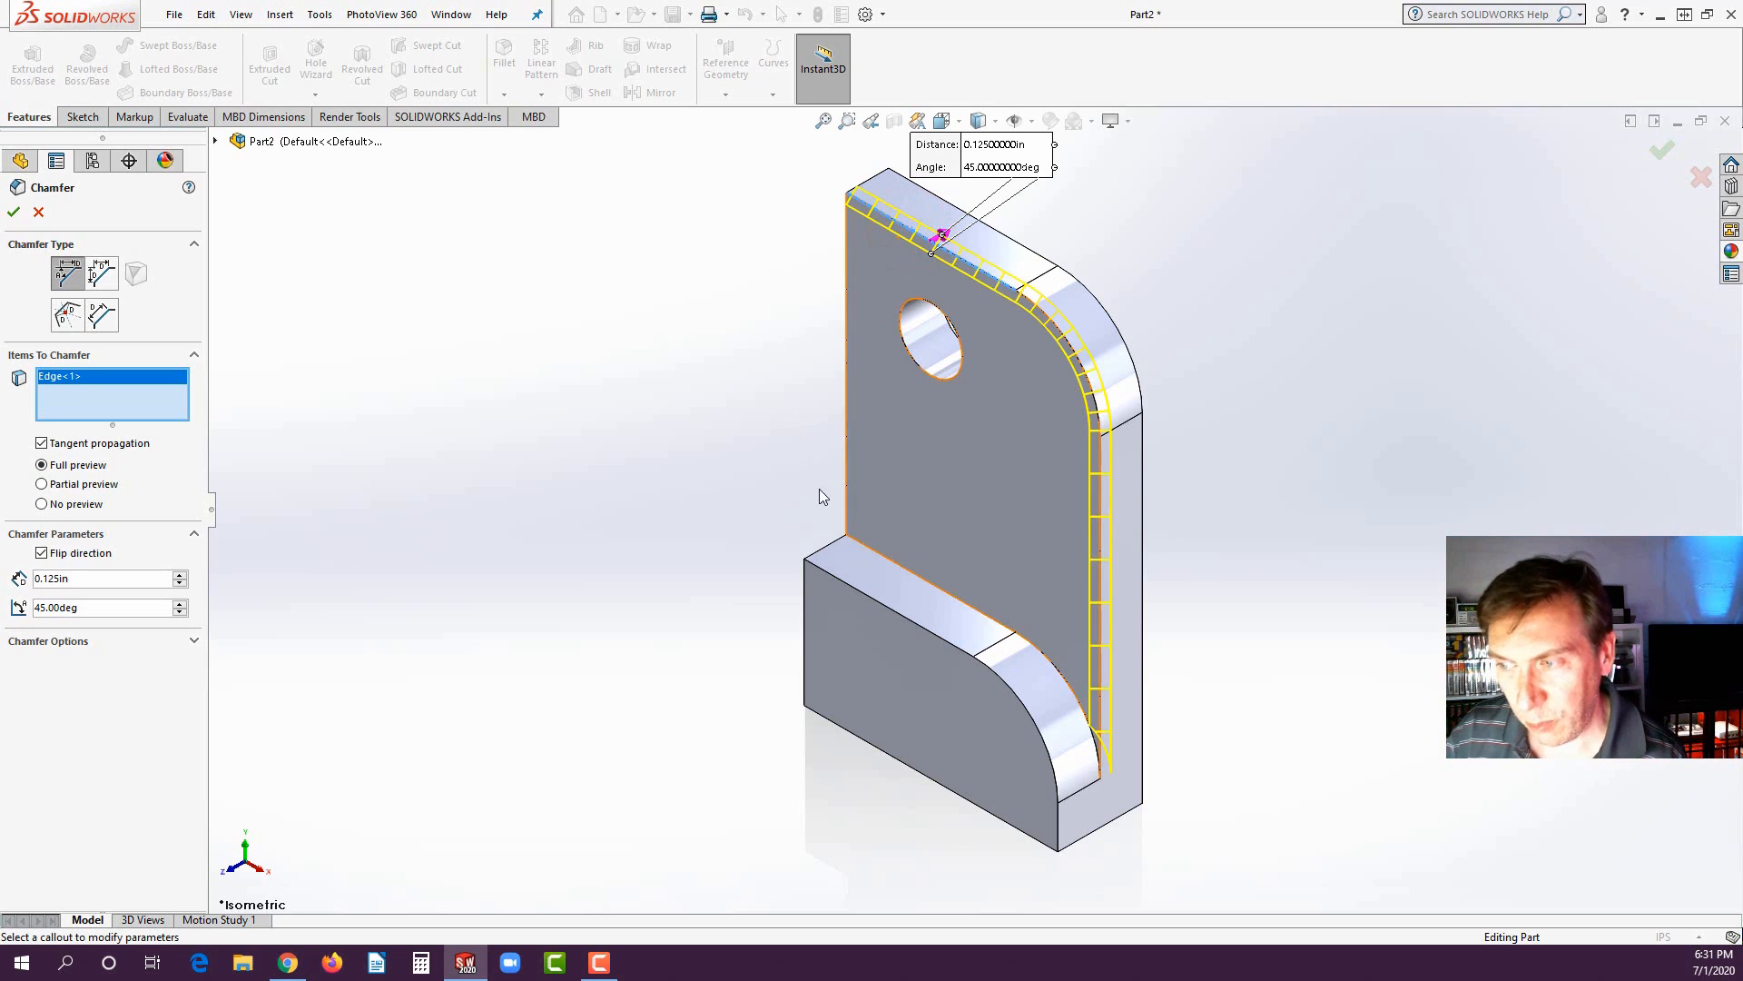
pyautogui.click(854, 590)
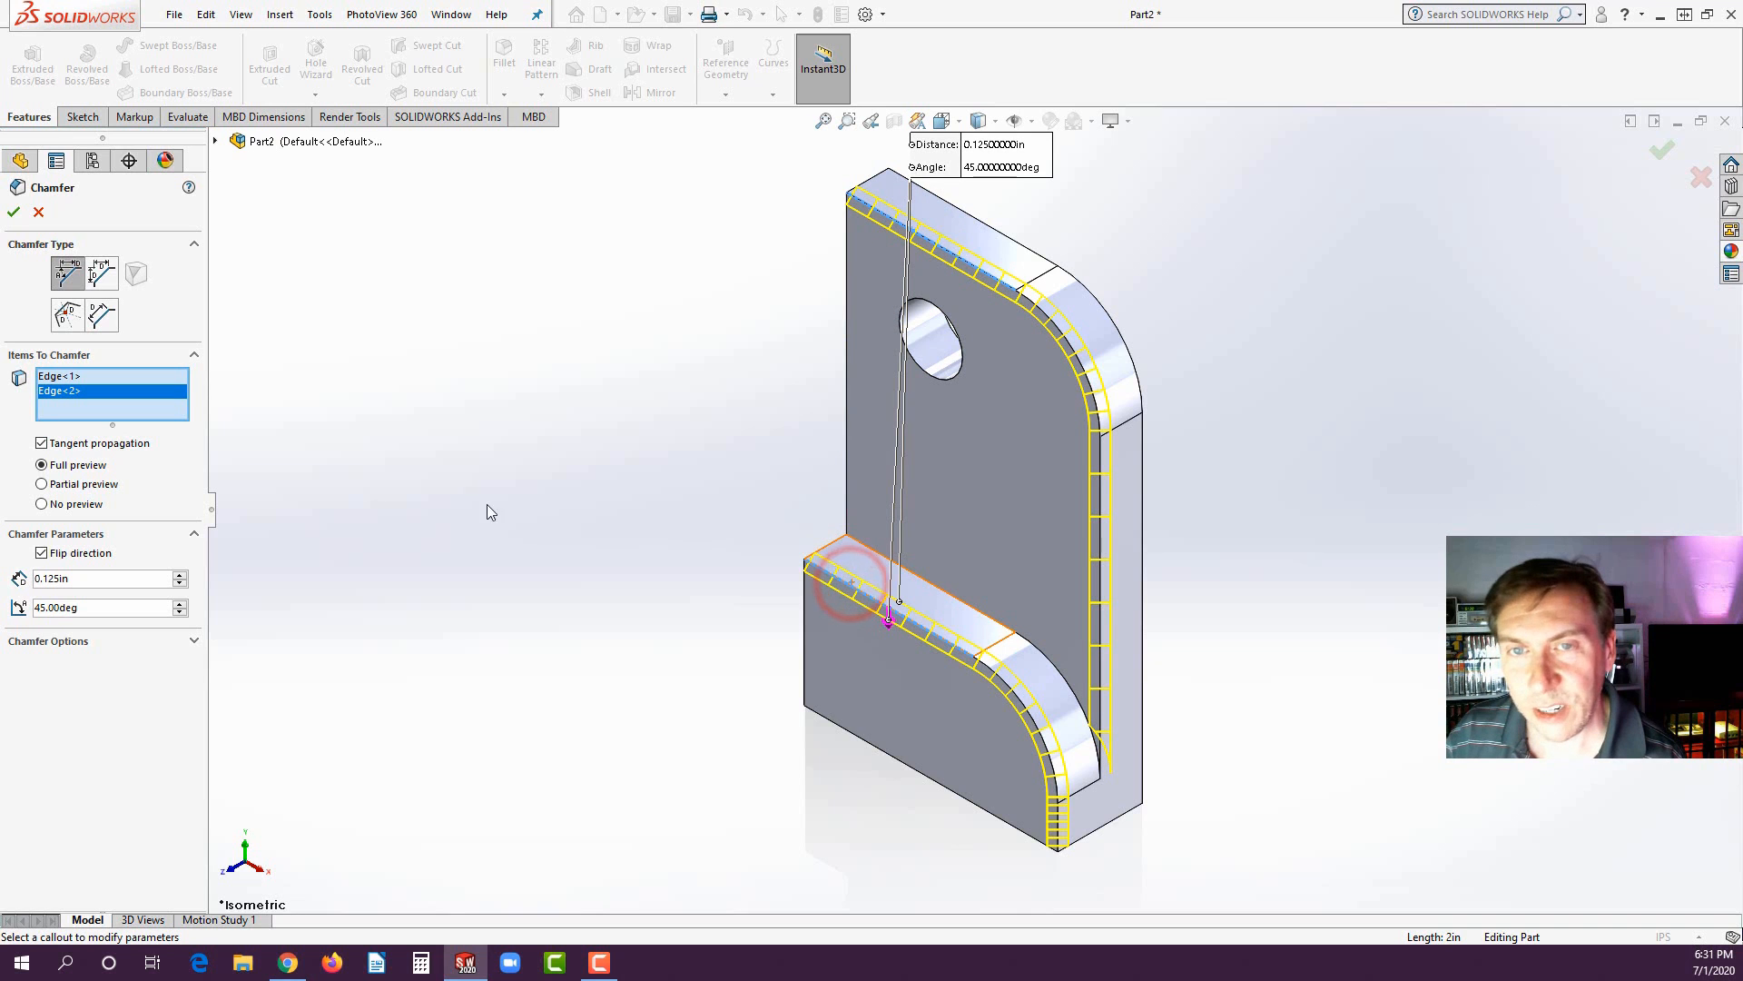
pyautogui.click(14, 212)
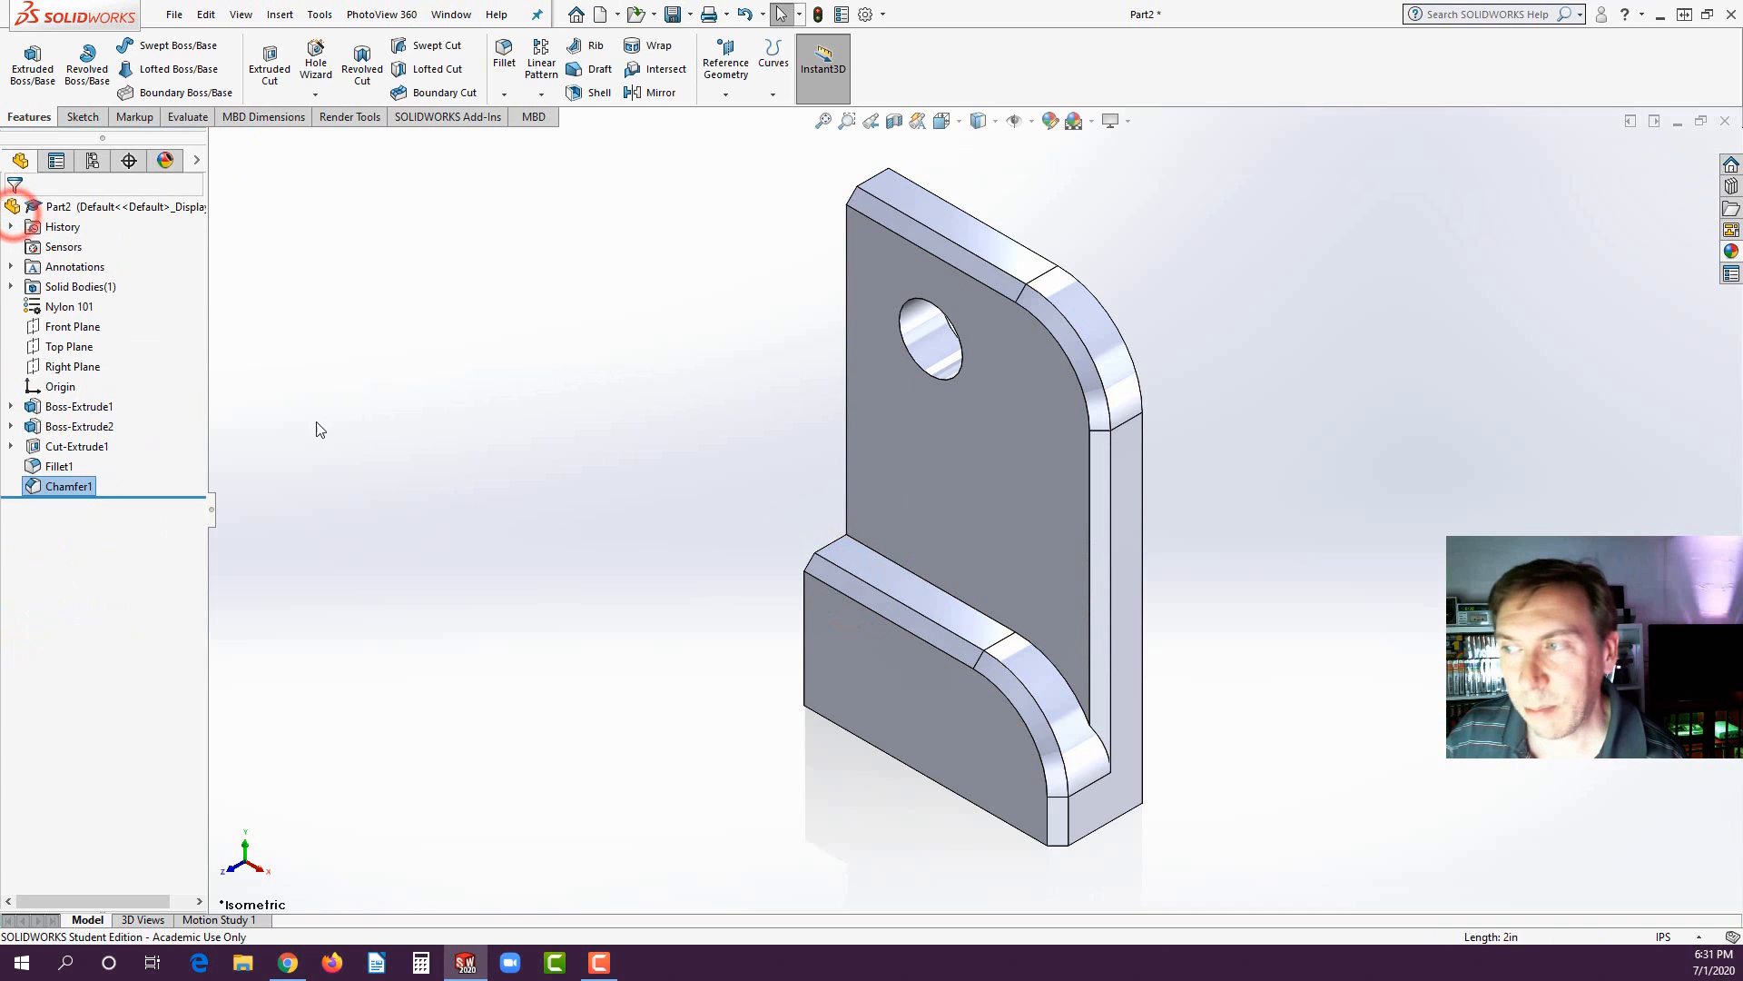
# - Shell the part to a 0.1 in wall thickness, removing the back face, the bottom face and the straight side face
pyautogui.moveTo(373, 438); pyautogui.dragTo(799, 436, button='middle')
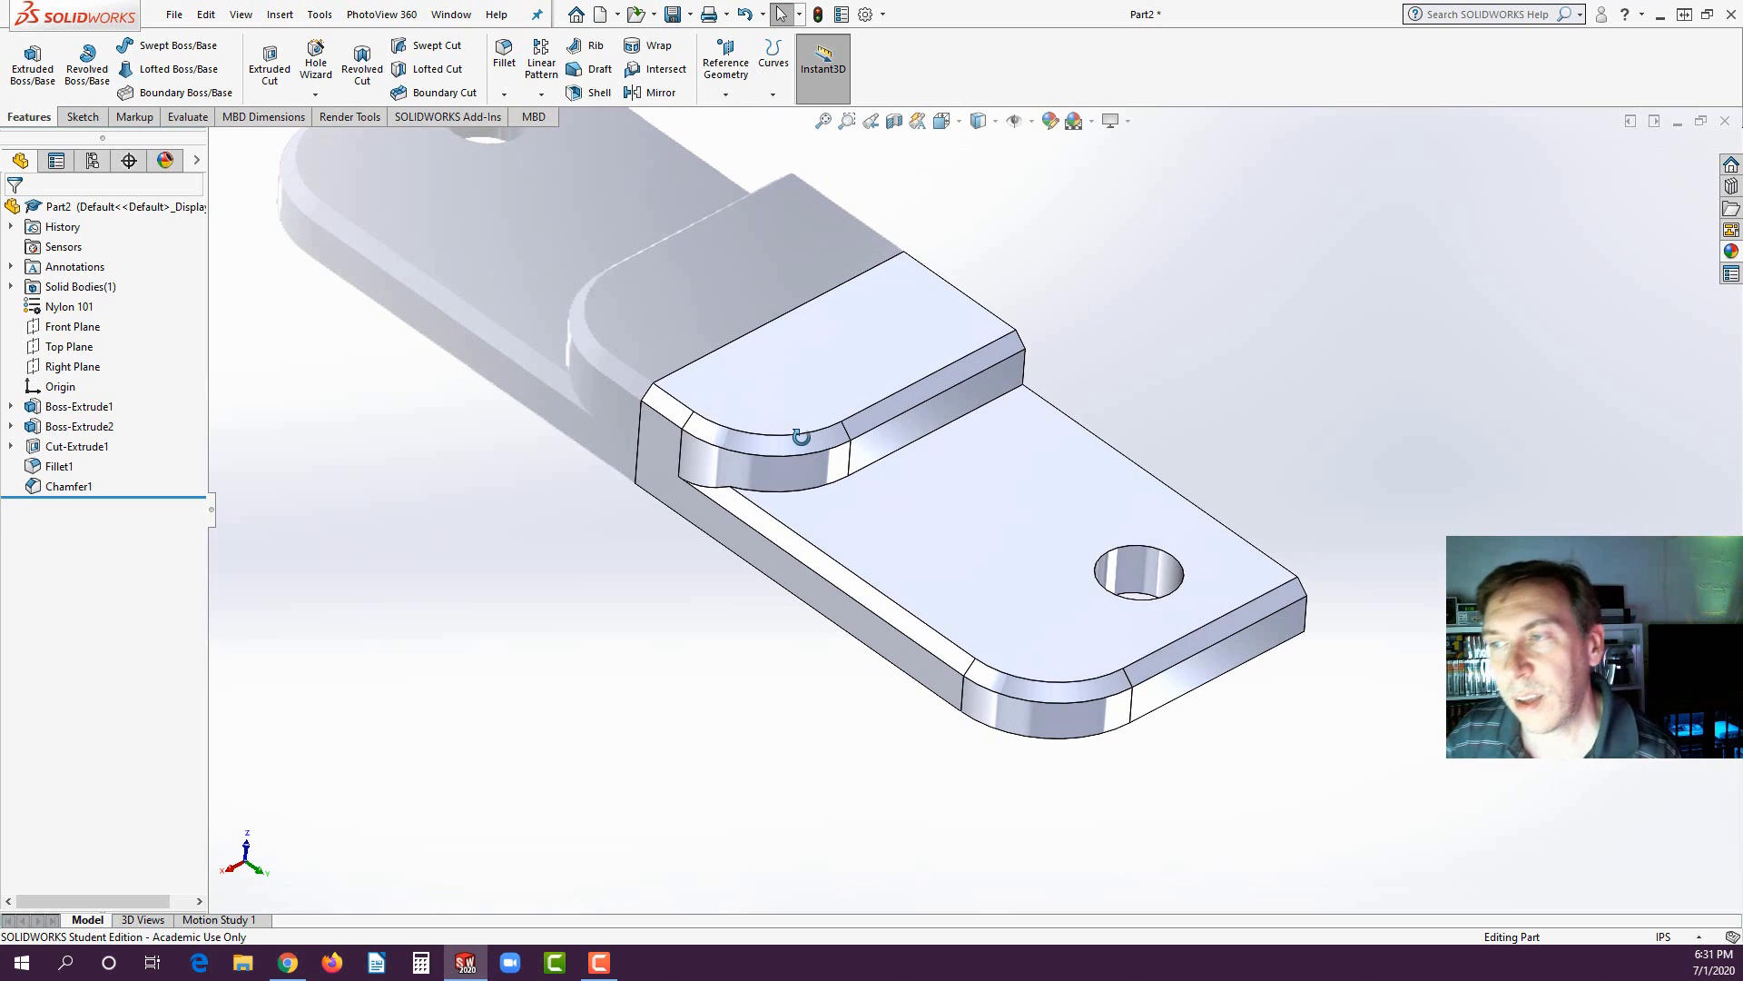
pyautogui.moveTo(1073, 393); pyautogui.dragTo(1238, 596, button='middle')
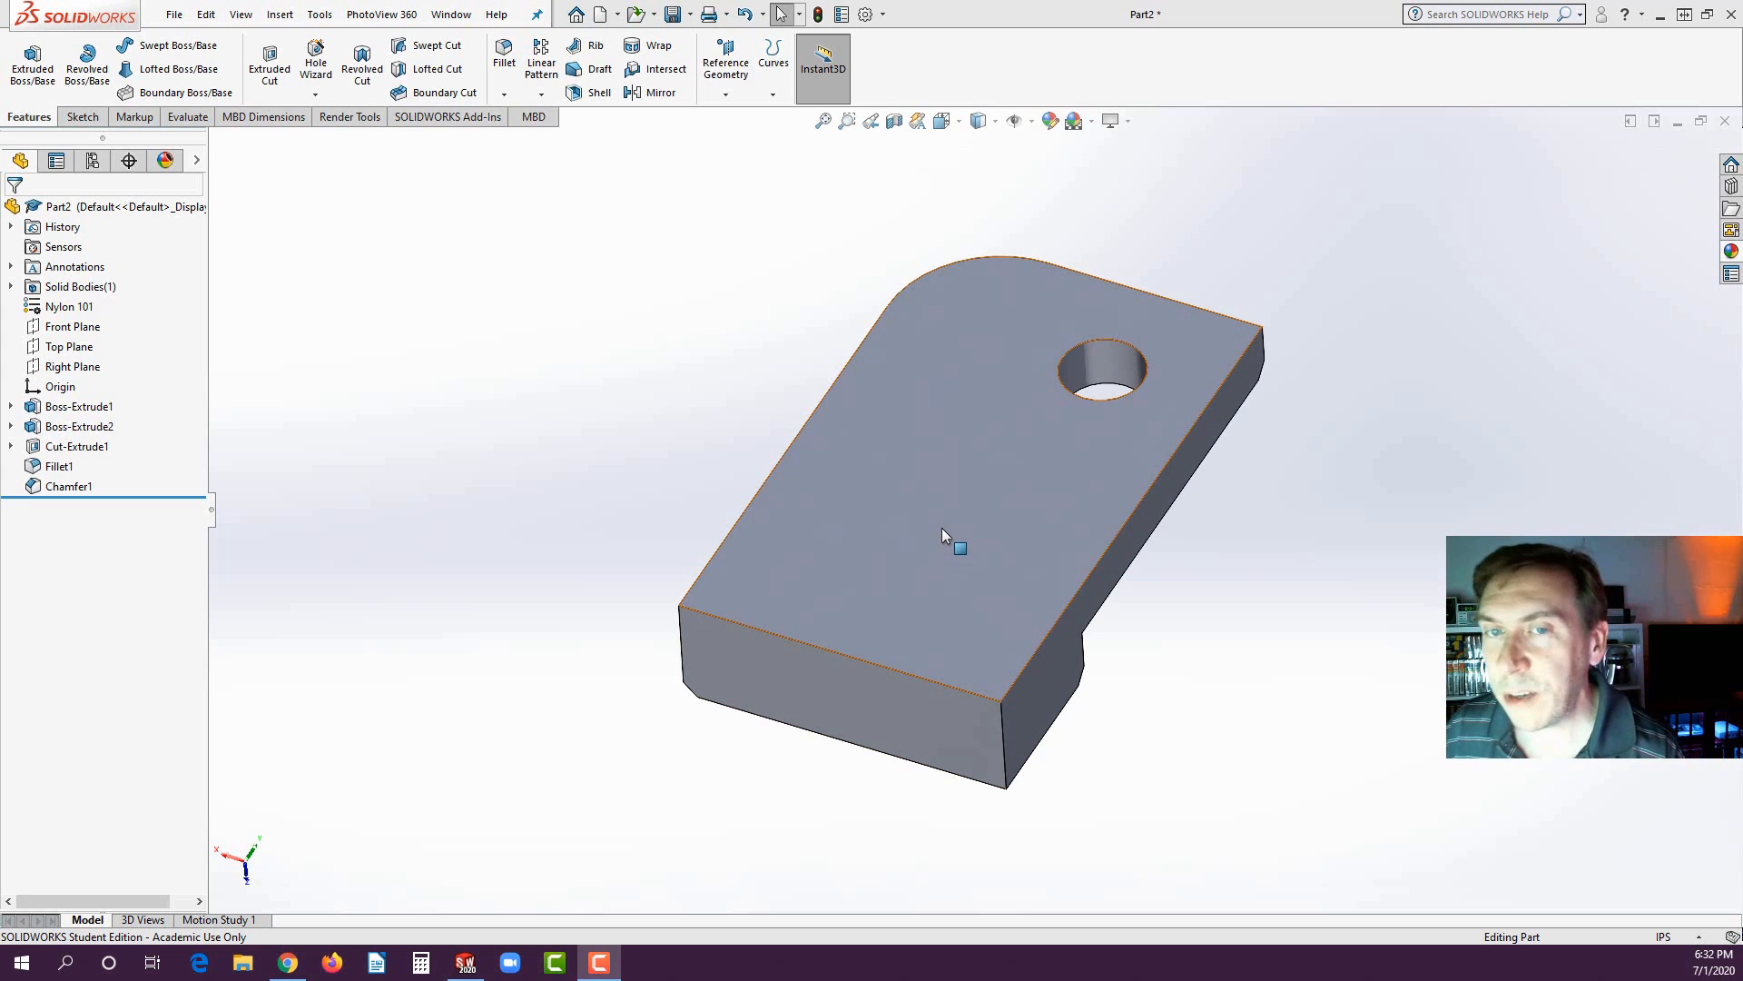
pyautogui.click(595, 92)
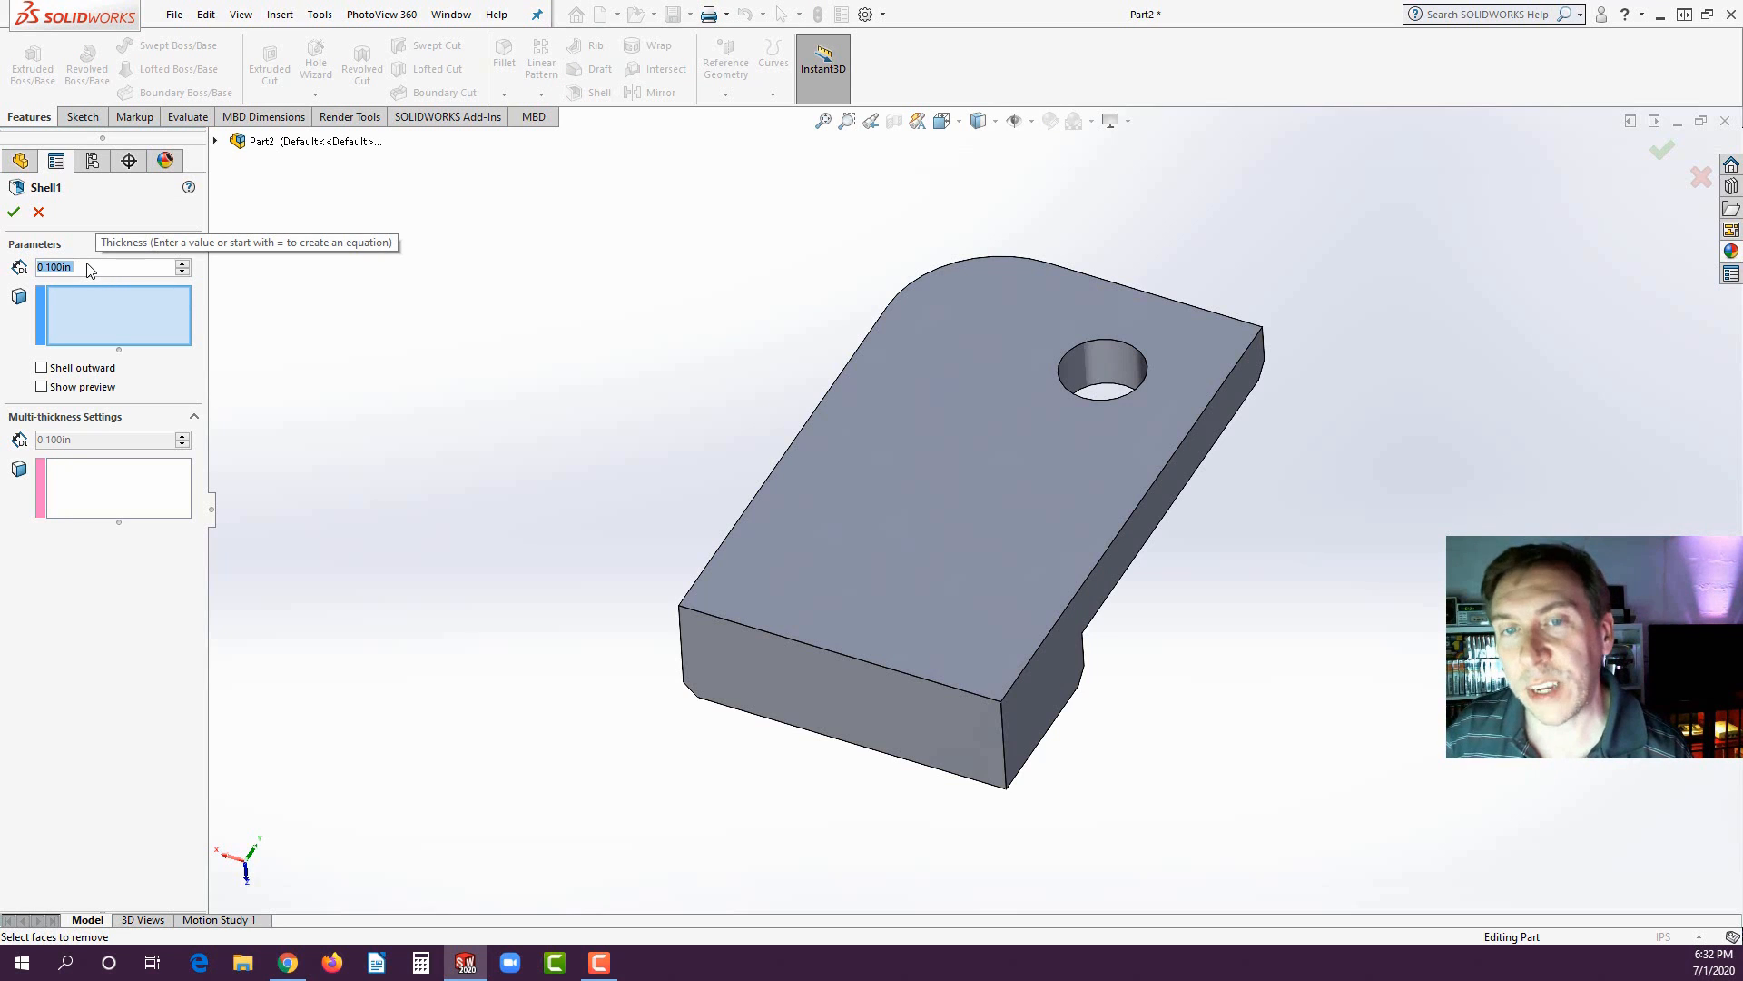
pyautogui.click(960, 436)
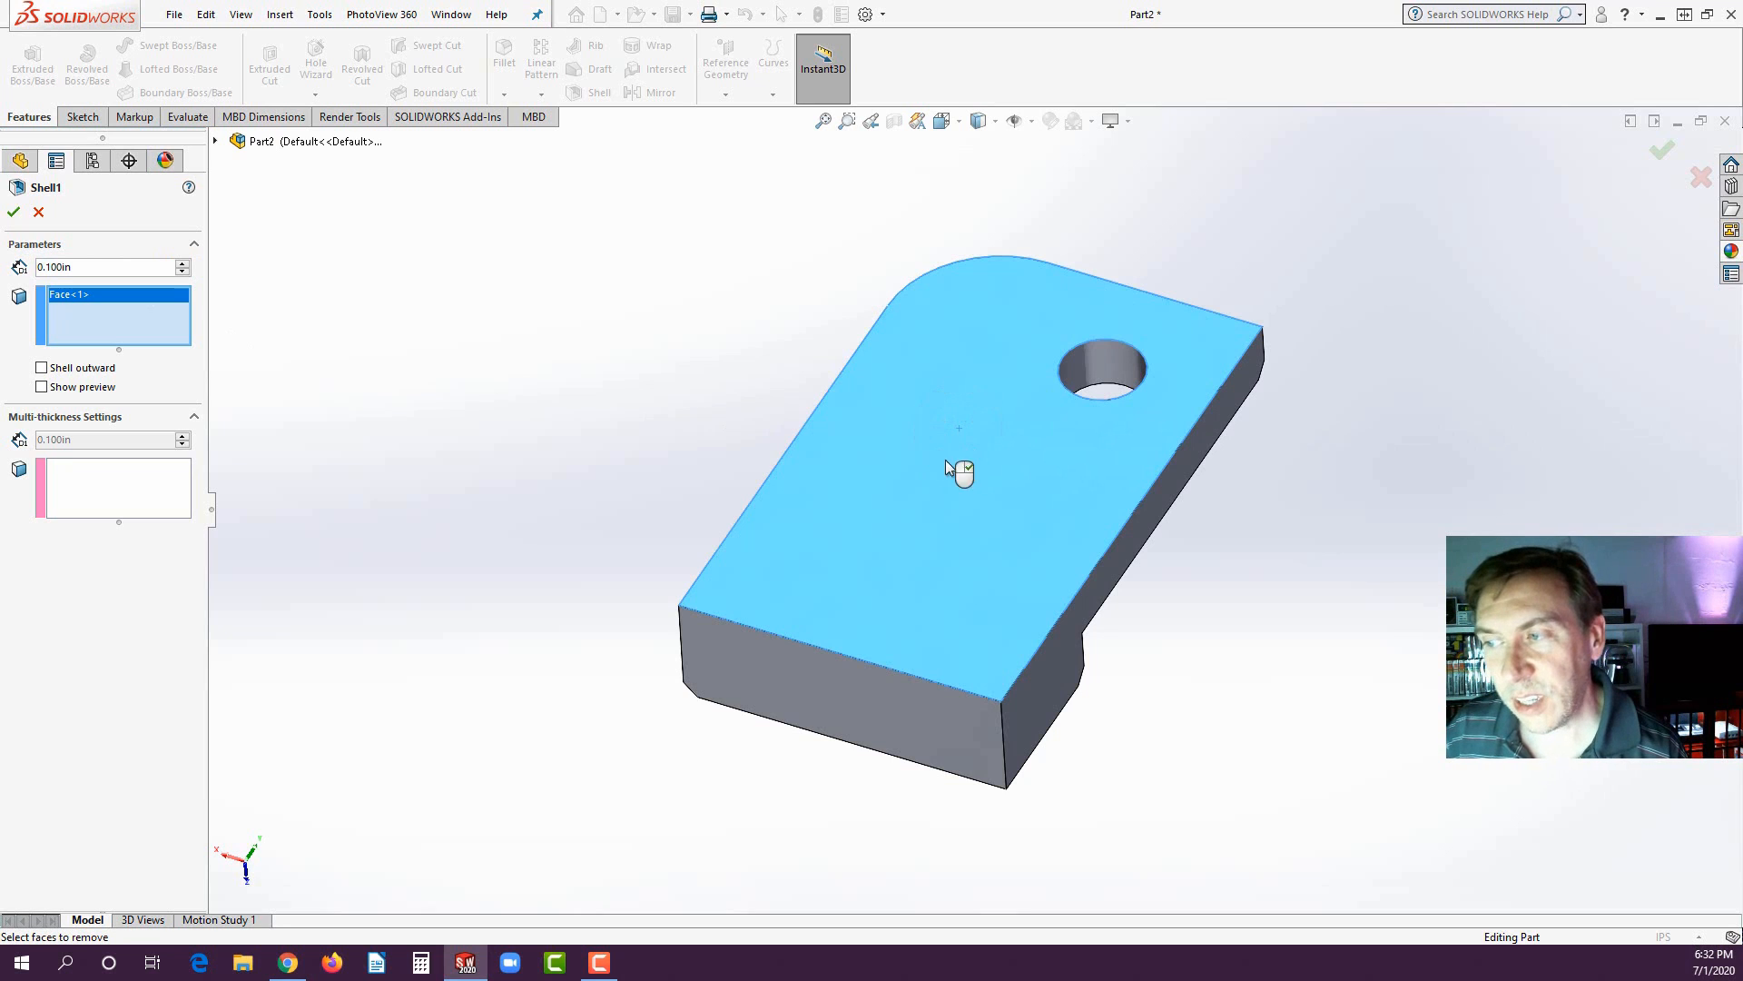
pyautogui.click(865, 709)
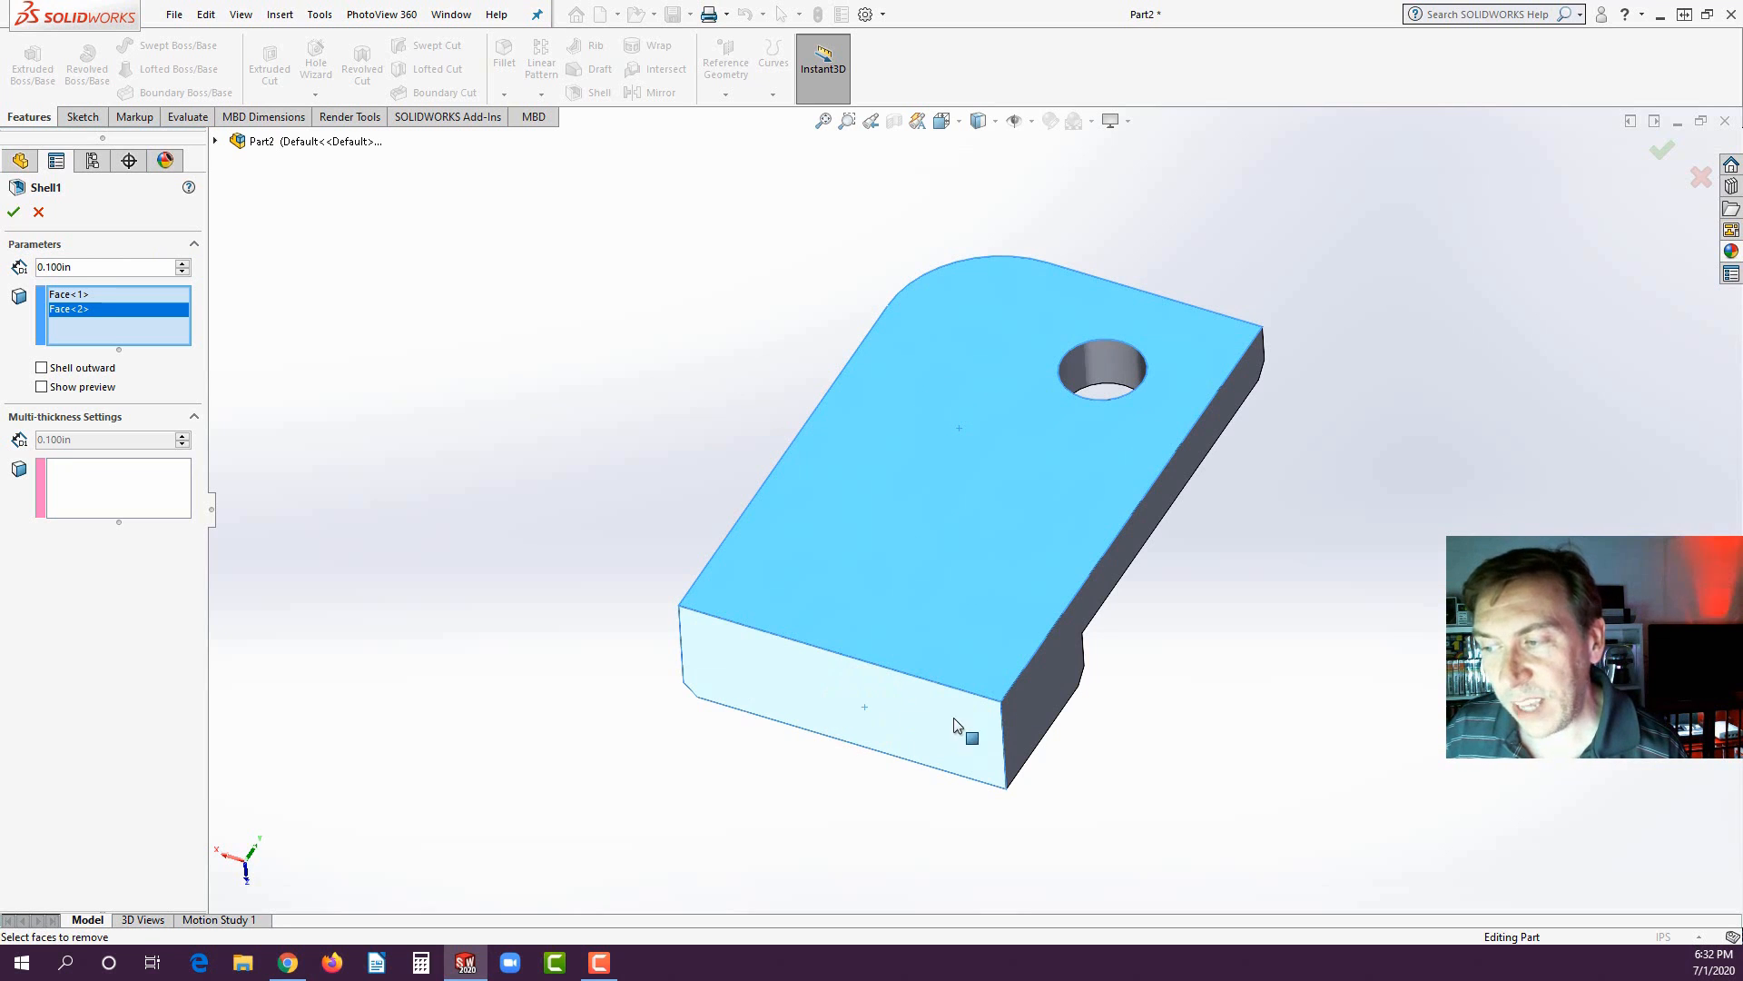
pyautogui.click(1067, 658)
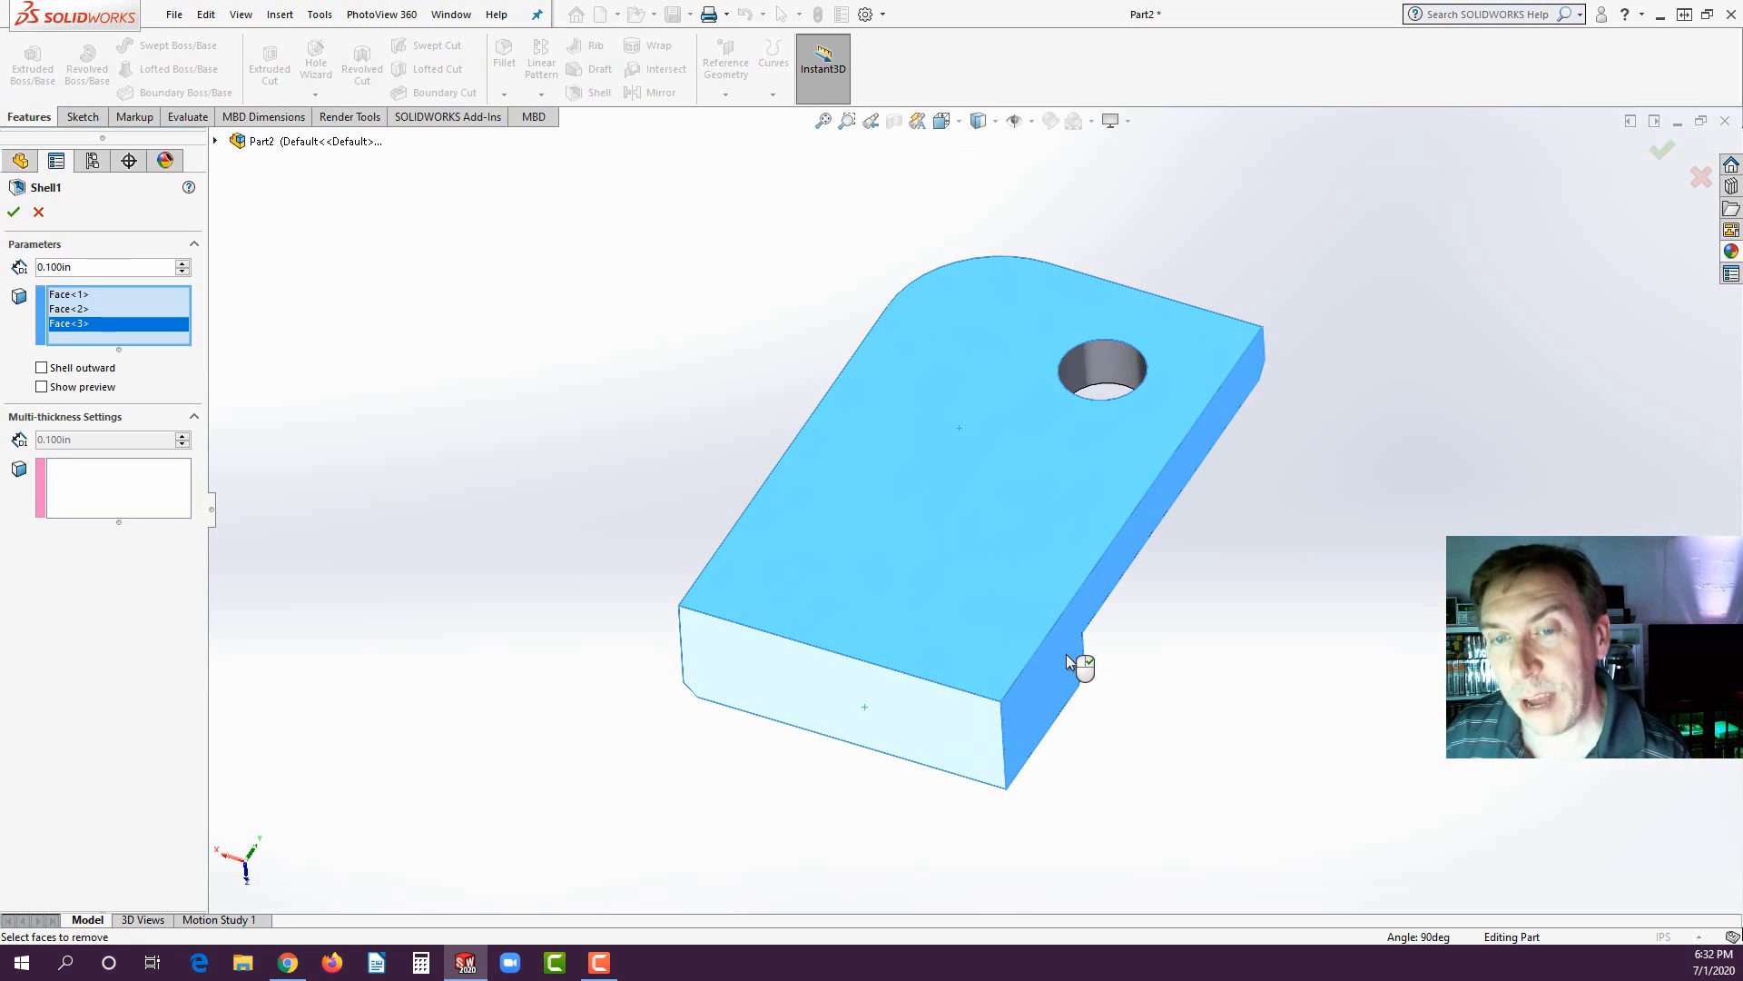
pyautogui.click(14, 212)
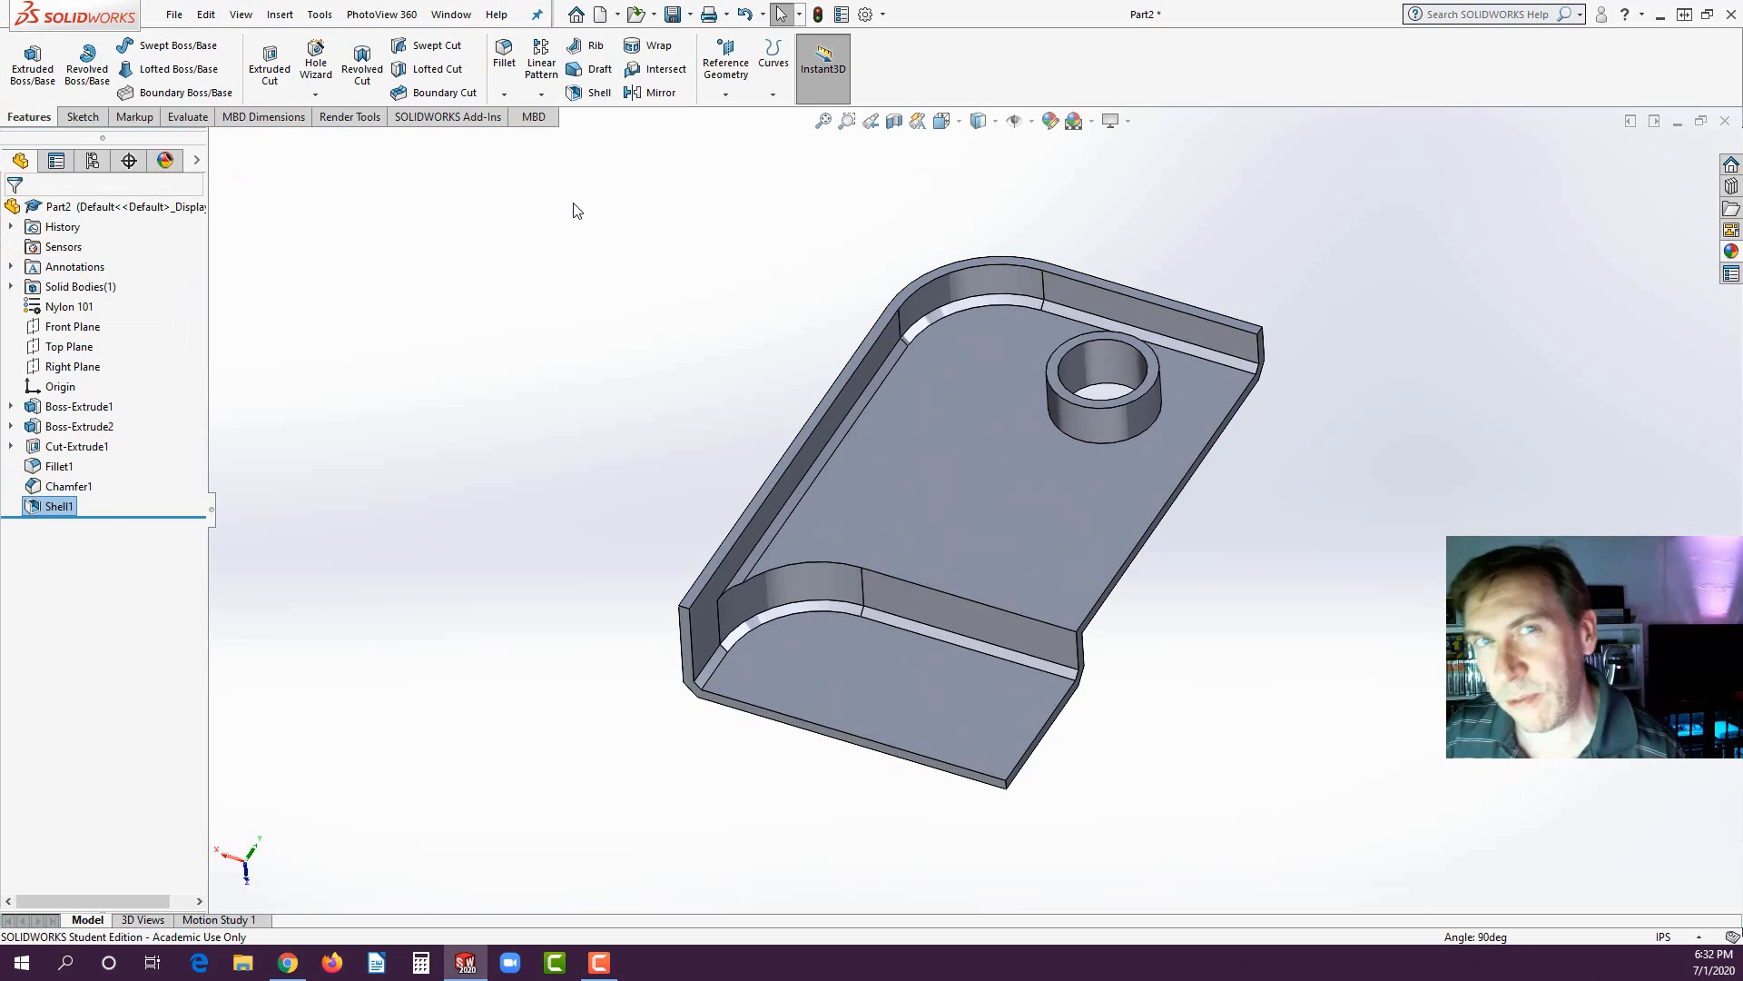
# - Edit the shell feature to also remove the hole's cylindrical face, keeping the back, bottom and straight side faces selected
pyautogui.rightClick(50, 514)
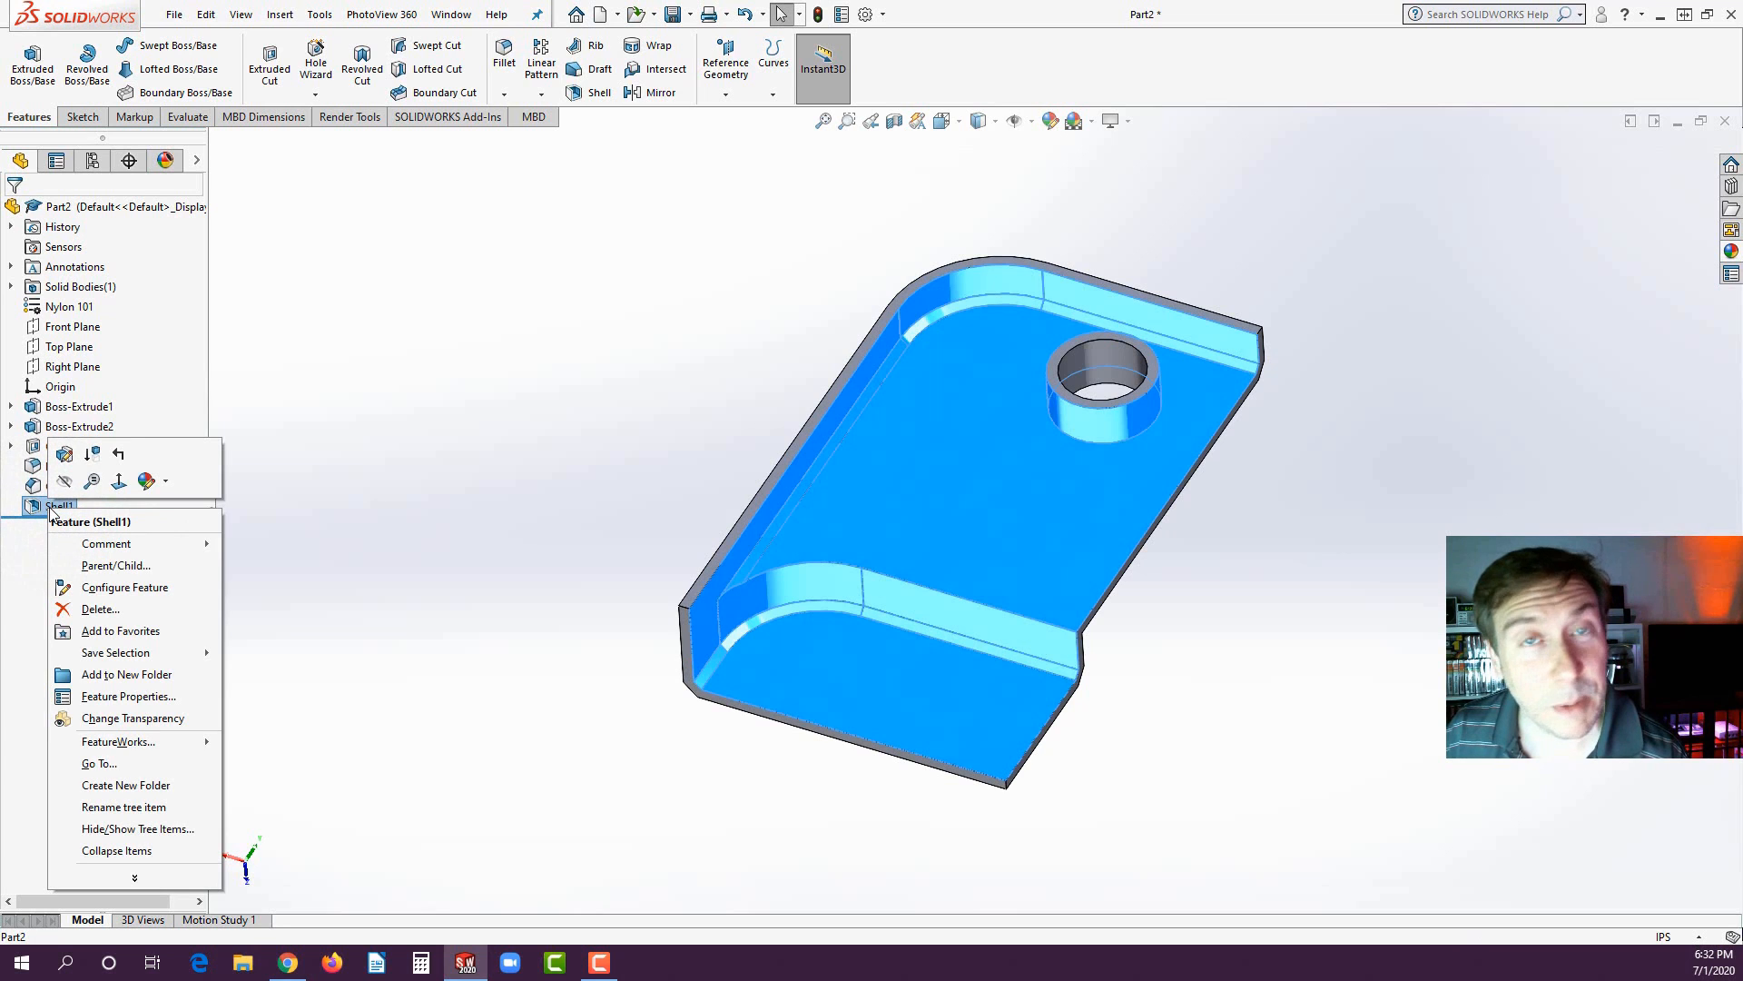
pyautogui.click(66, 456)
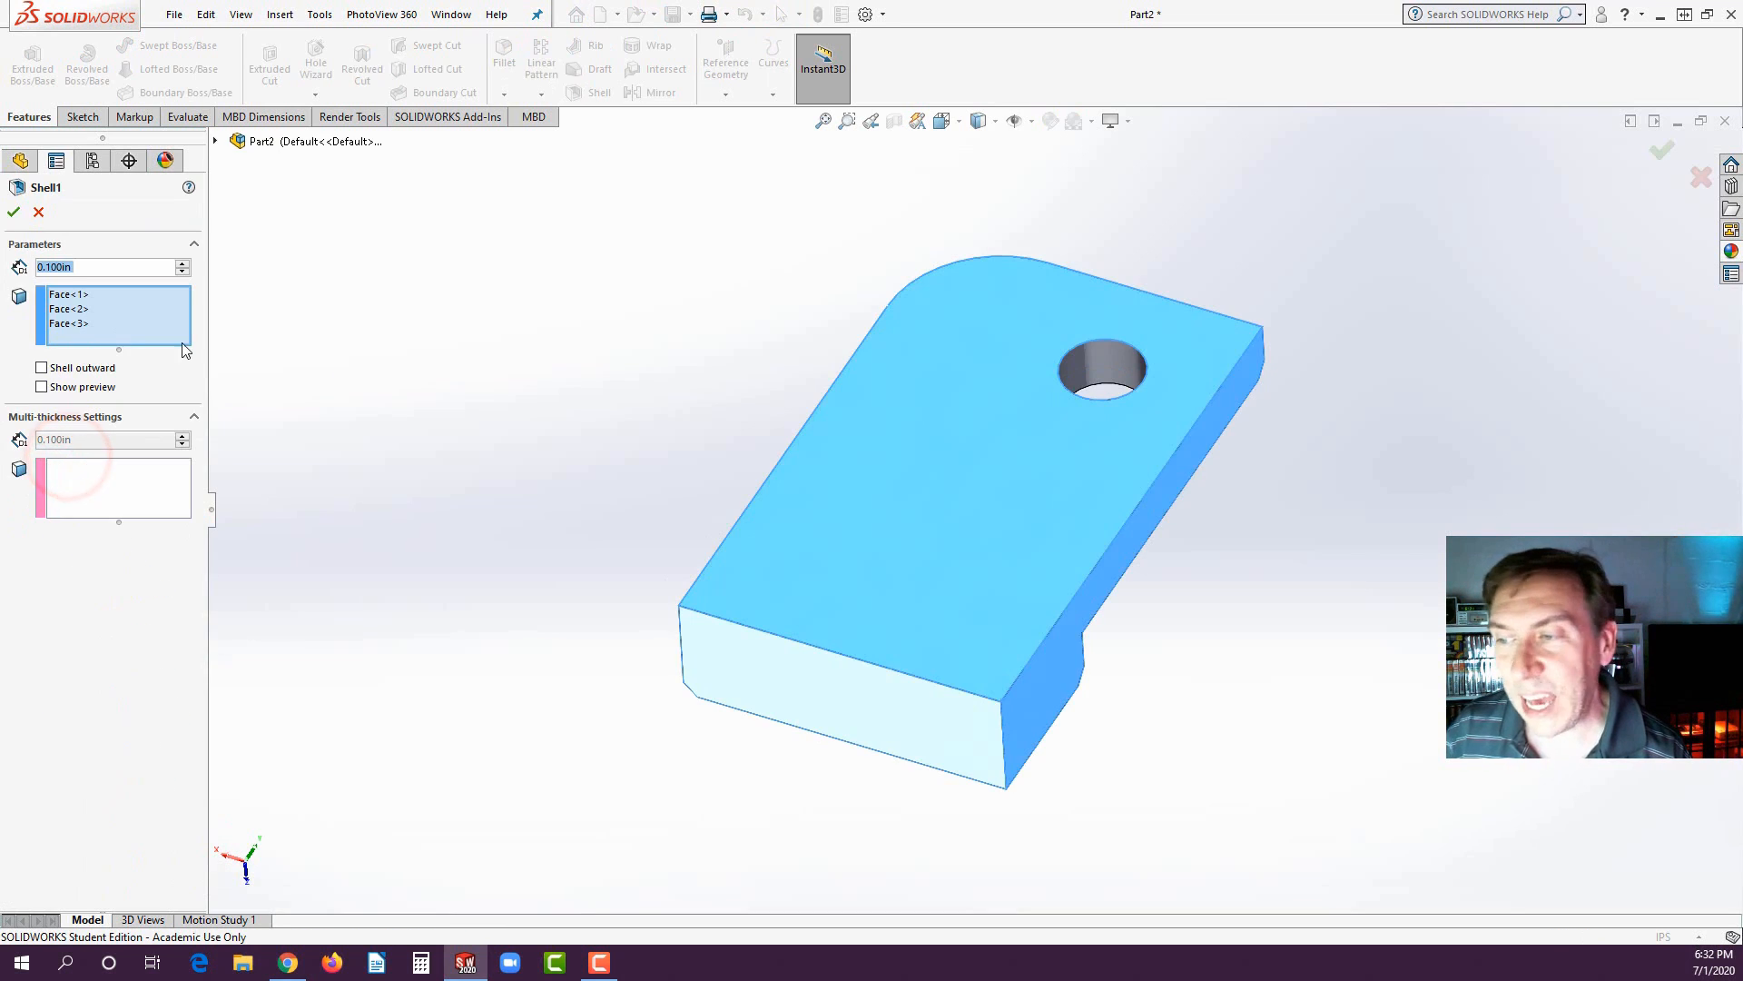
pyautogui.click(1053, 681)
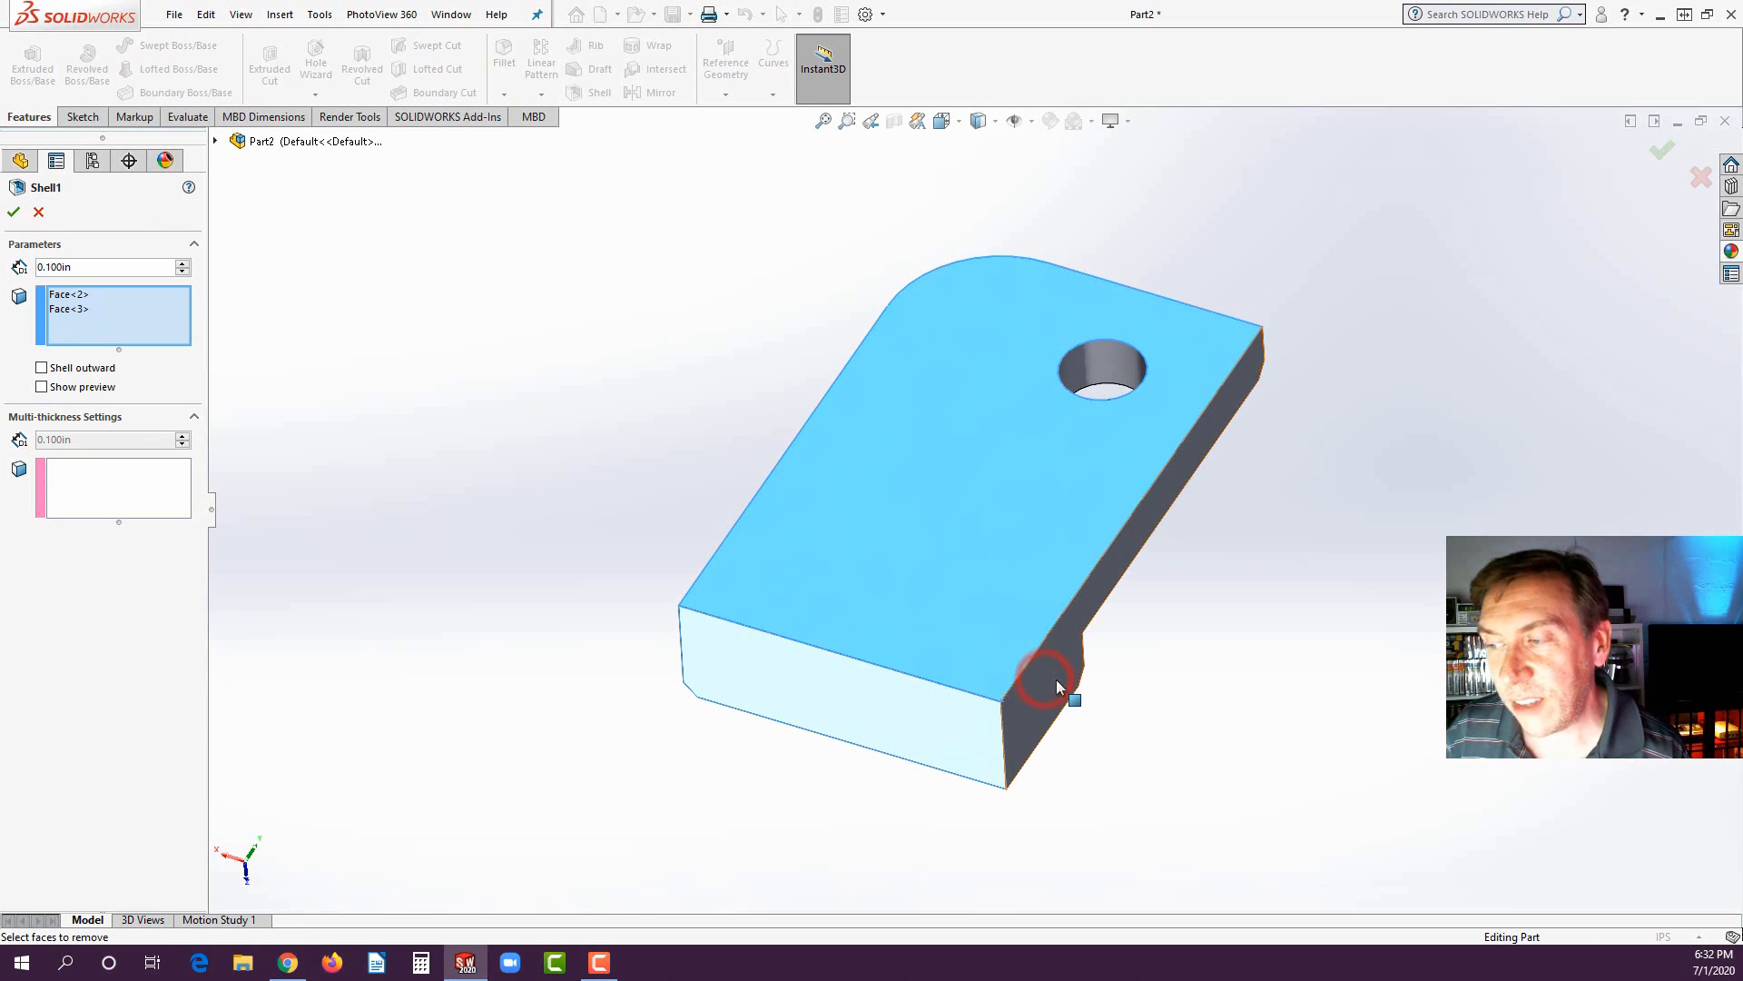
pyautogui.click(1055, 678)
pyautogui.click(1101, 359)
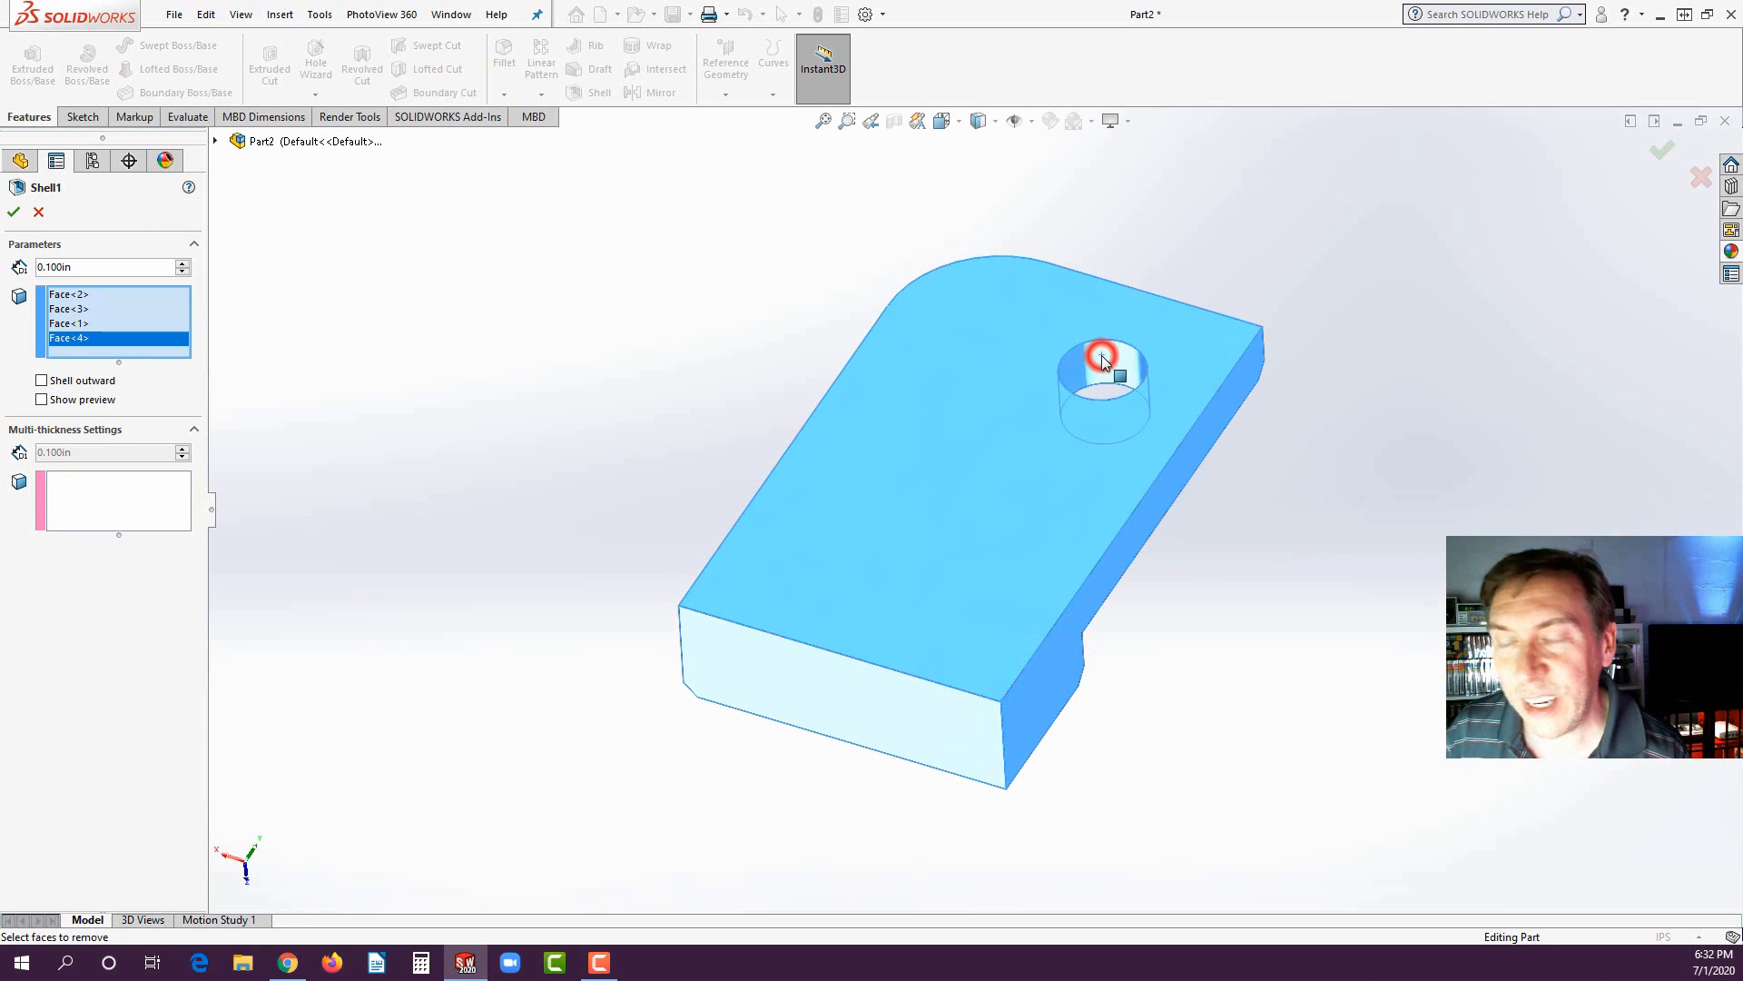
pyautogui.click(14, 215)
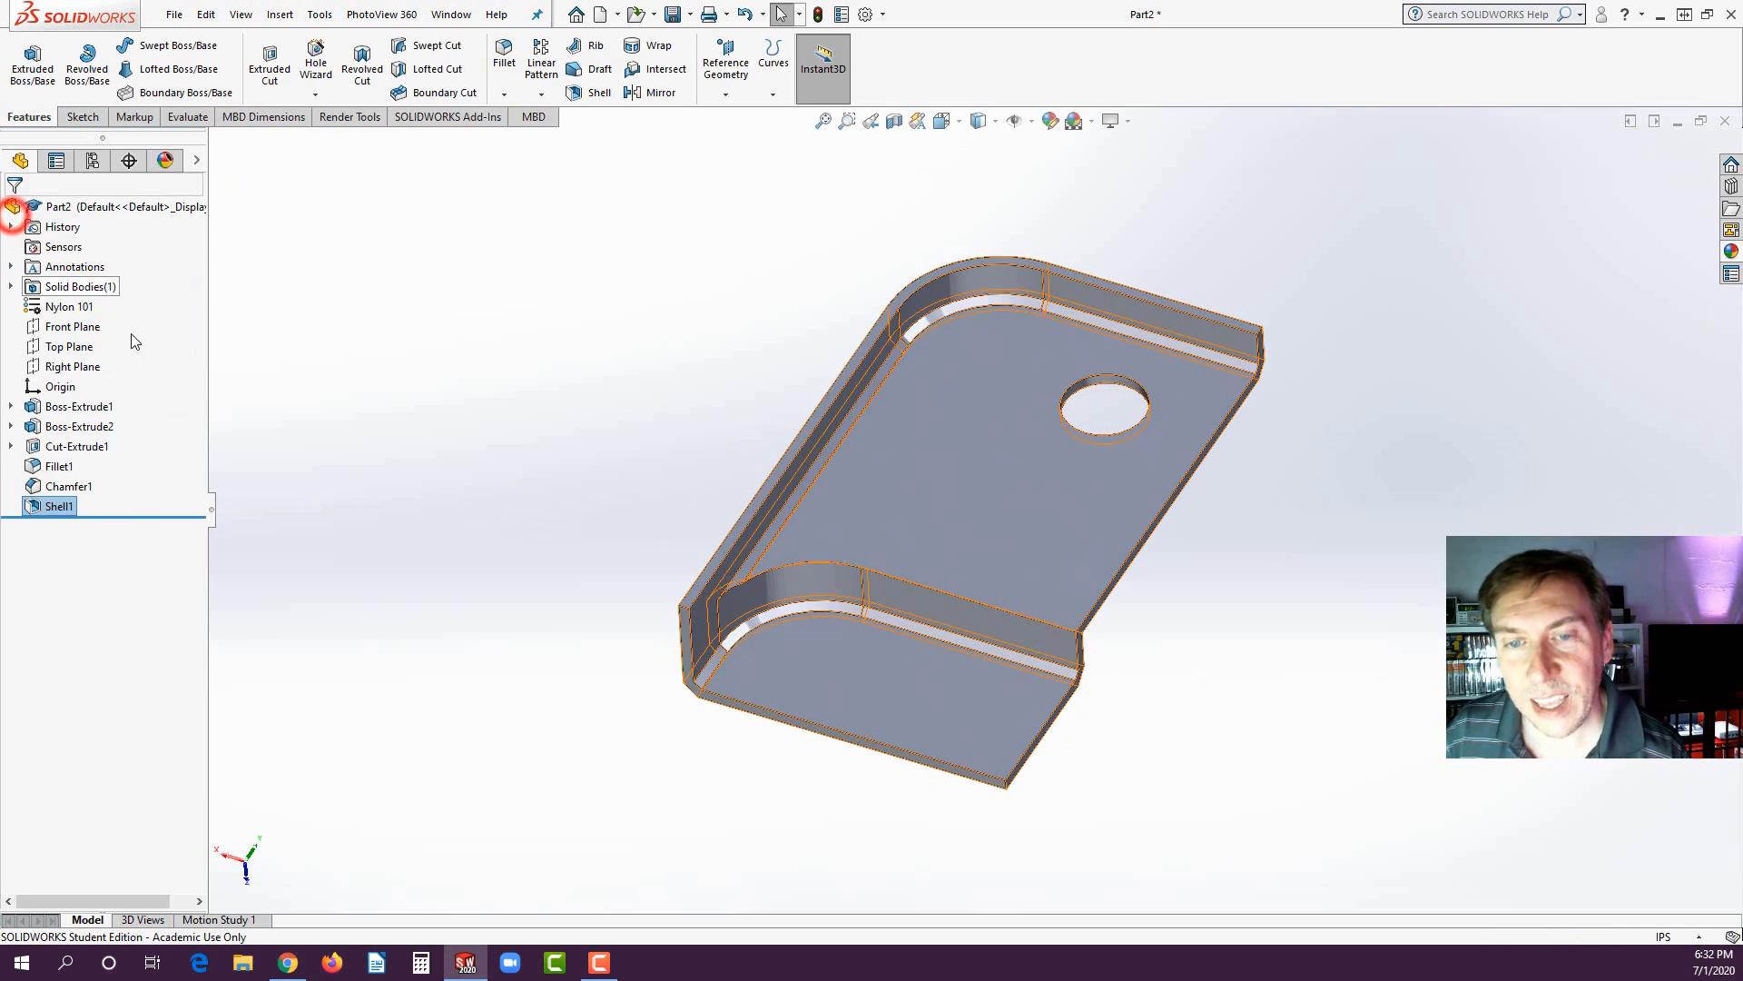
pyautogui.click(346, 388)
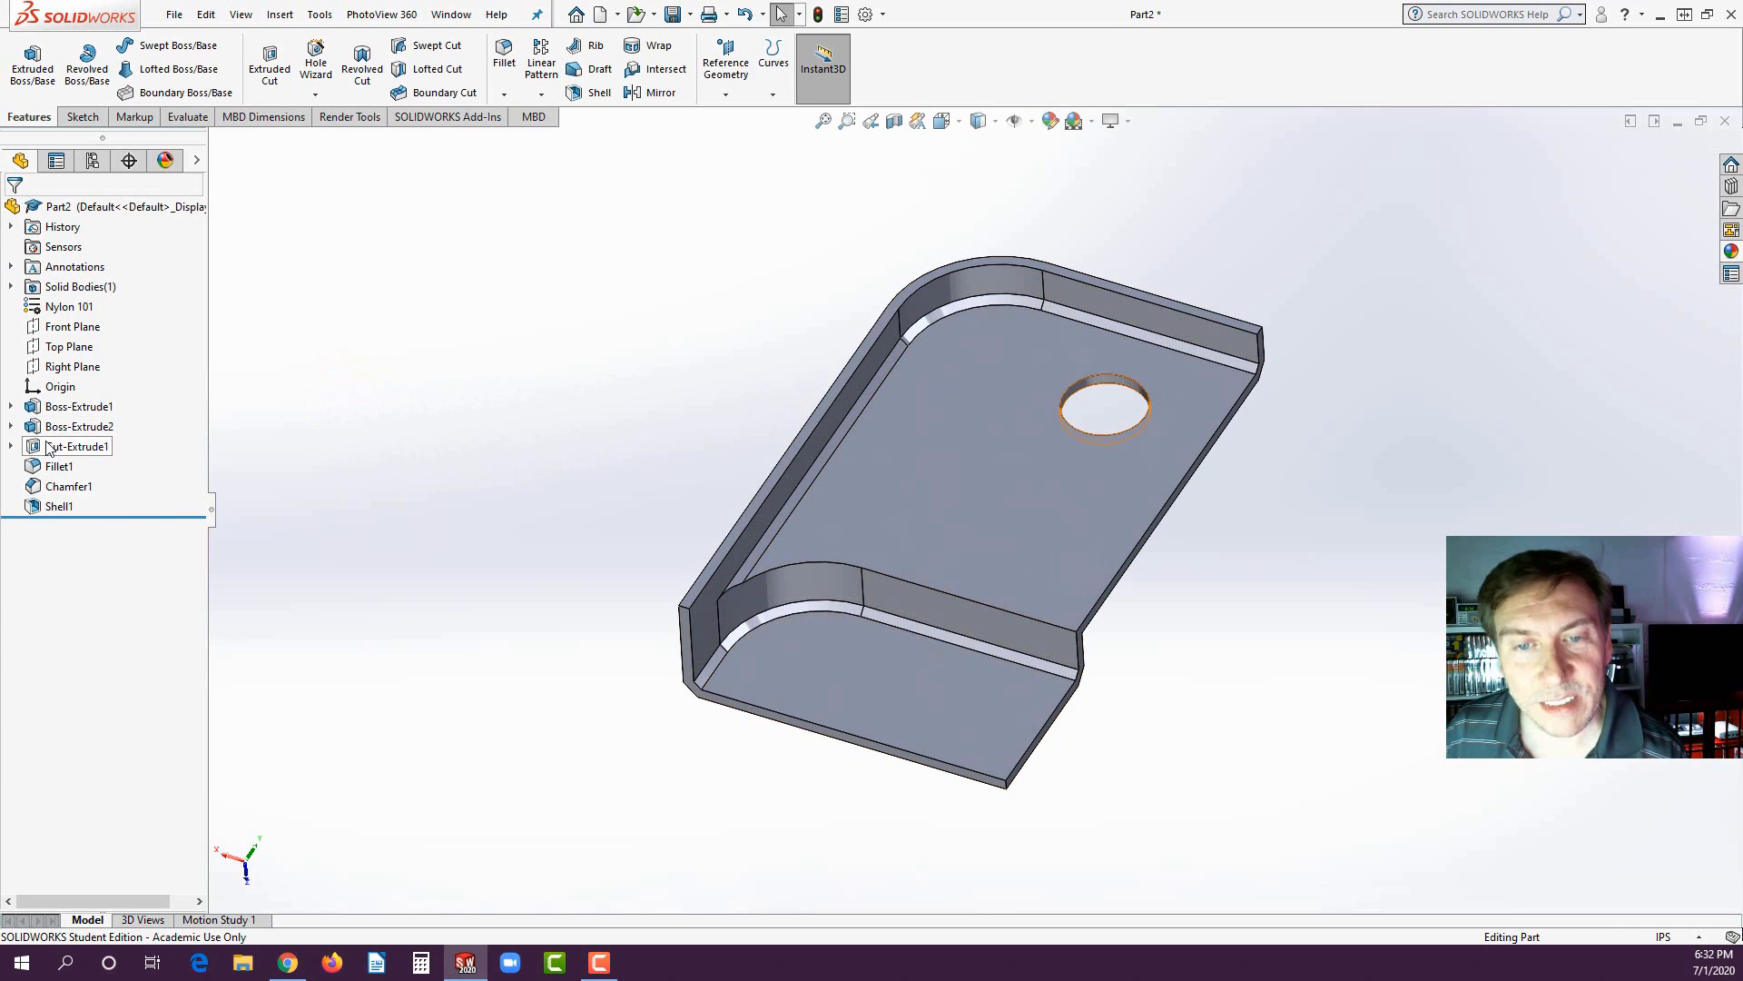
# - Review the part's feature history, checking the sketches under the second boss and the cut, and show the hole sketch's dimensions
pyautogui.rightClick(46, 489)
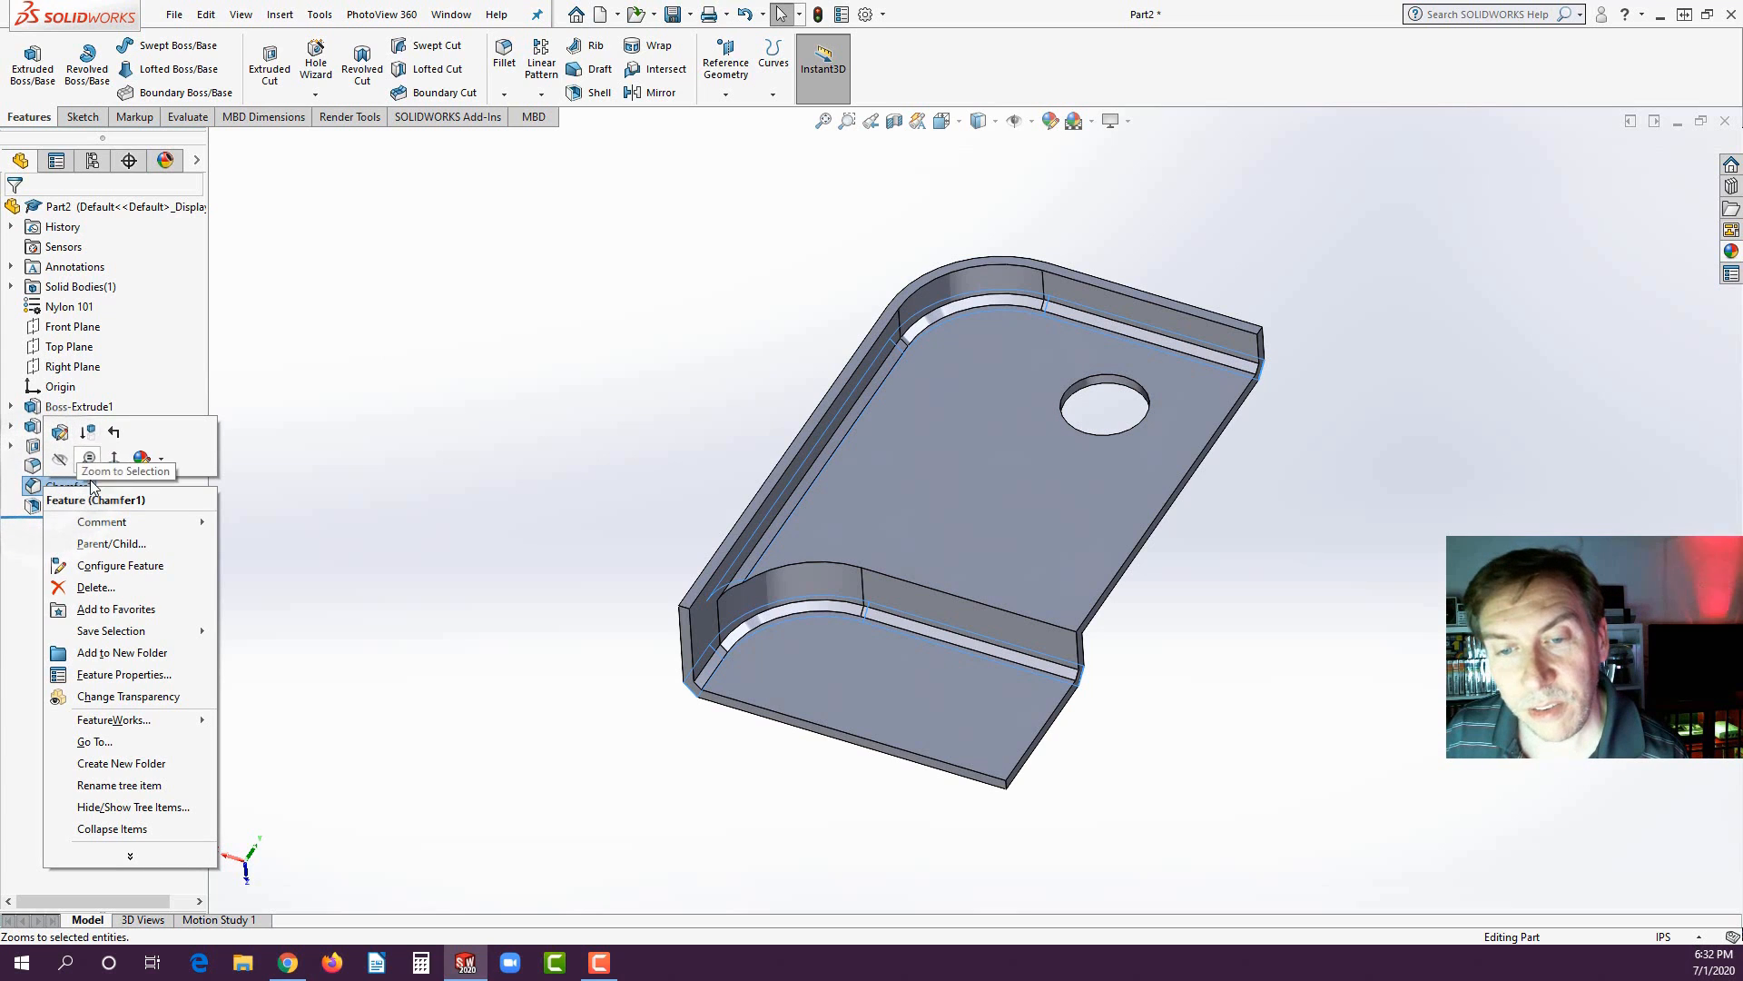
pyautogui.click(487, 427)
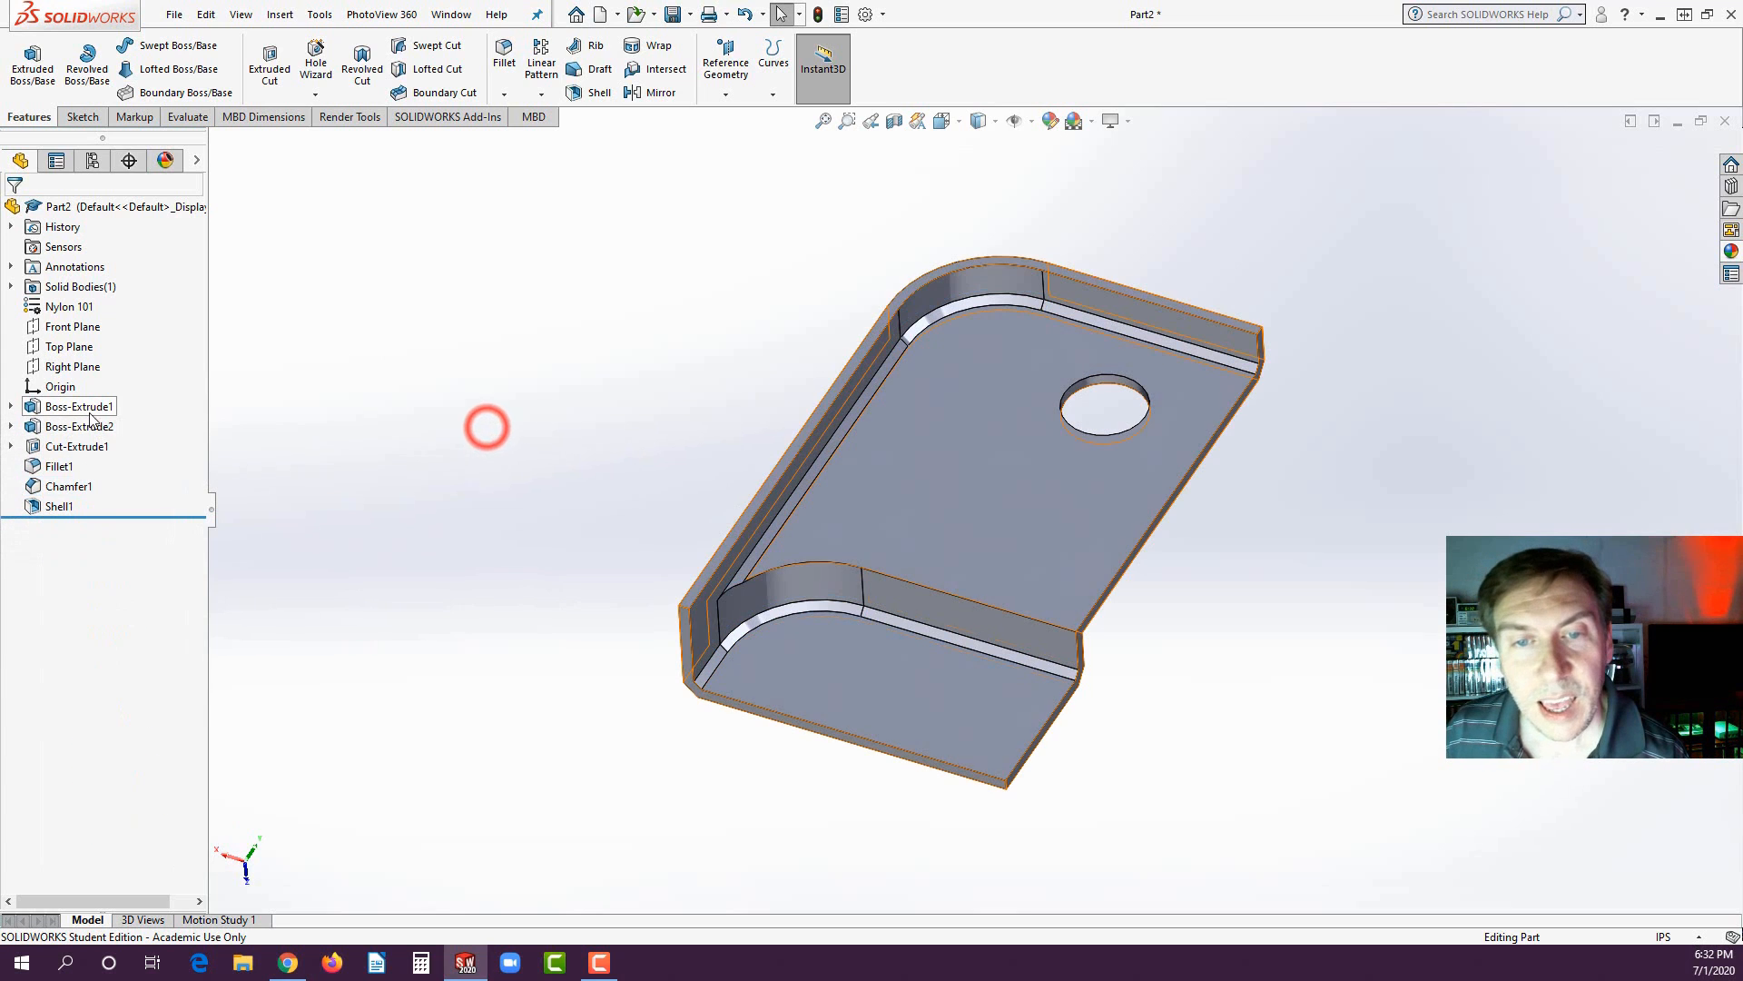
pyautogui.click(11, 426)
pyautogui.click(10, 466)
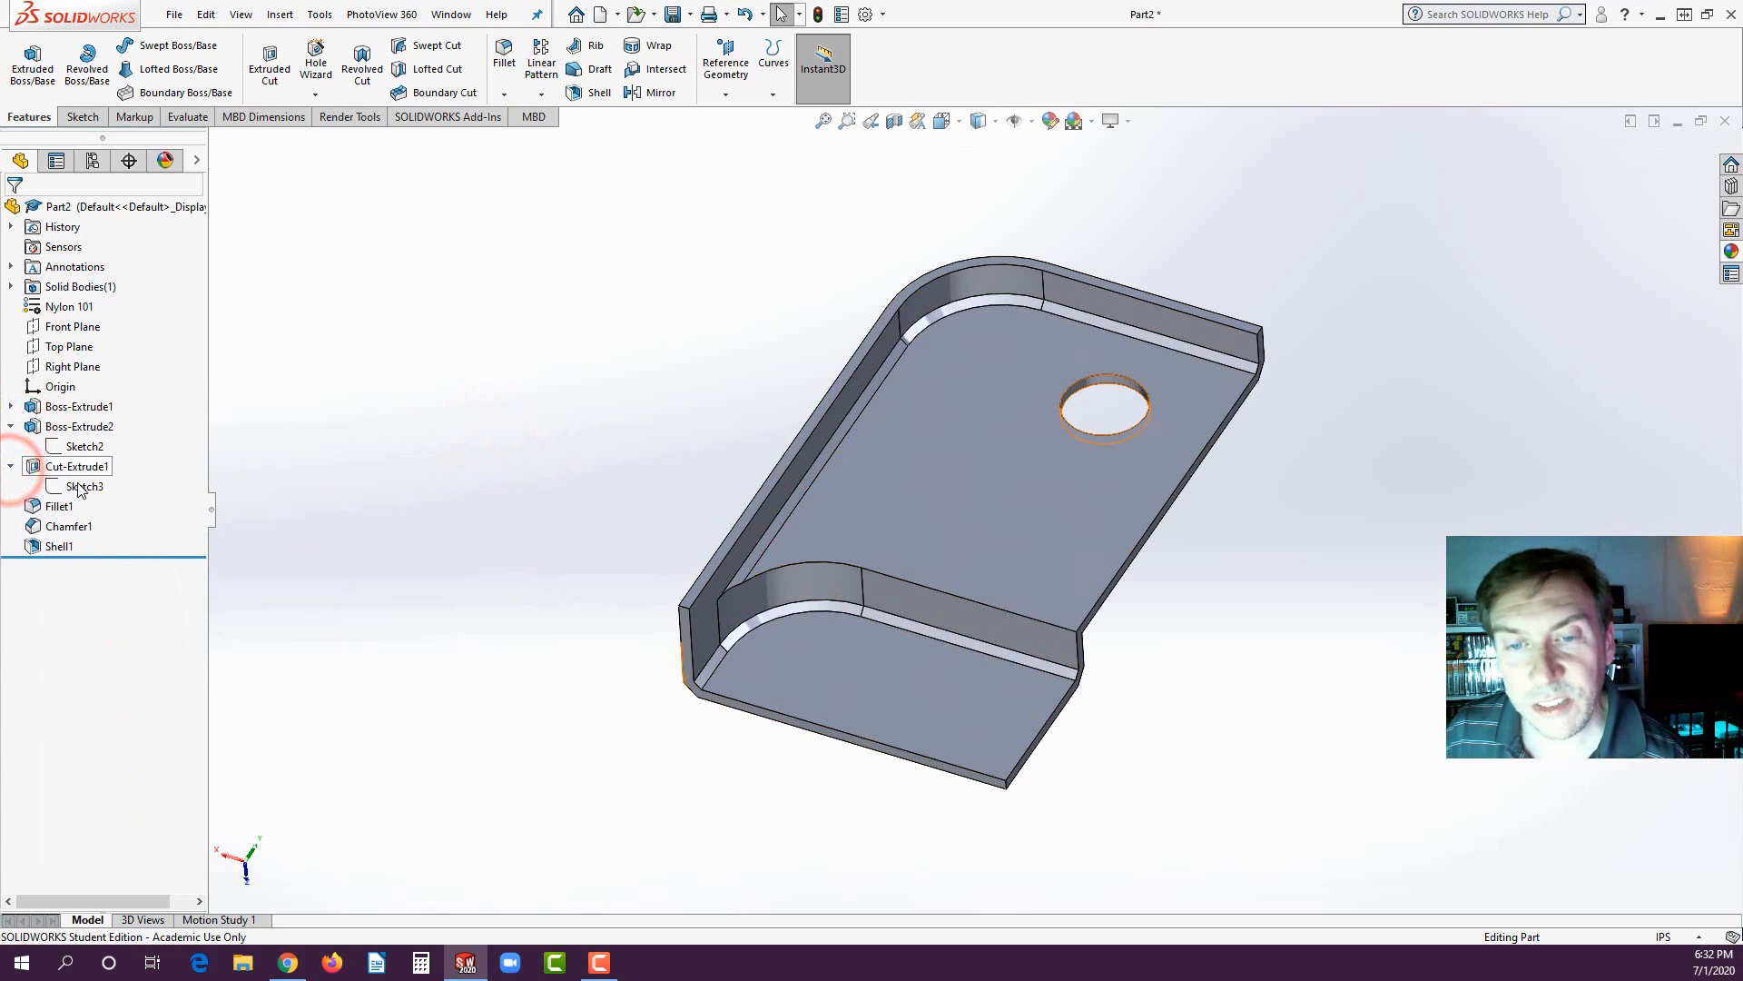
pyautogui.click(82, 484)
pyautogui.click(10, 466)
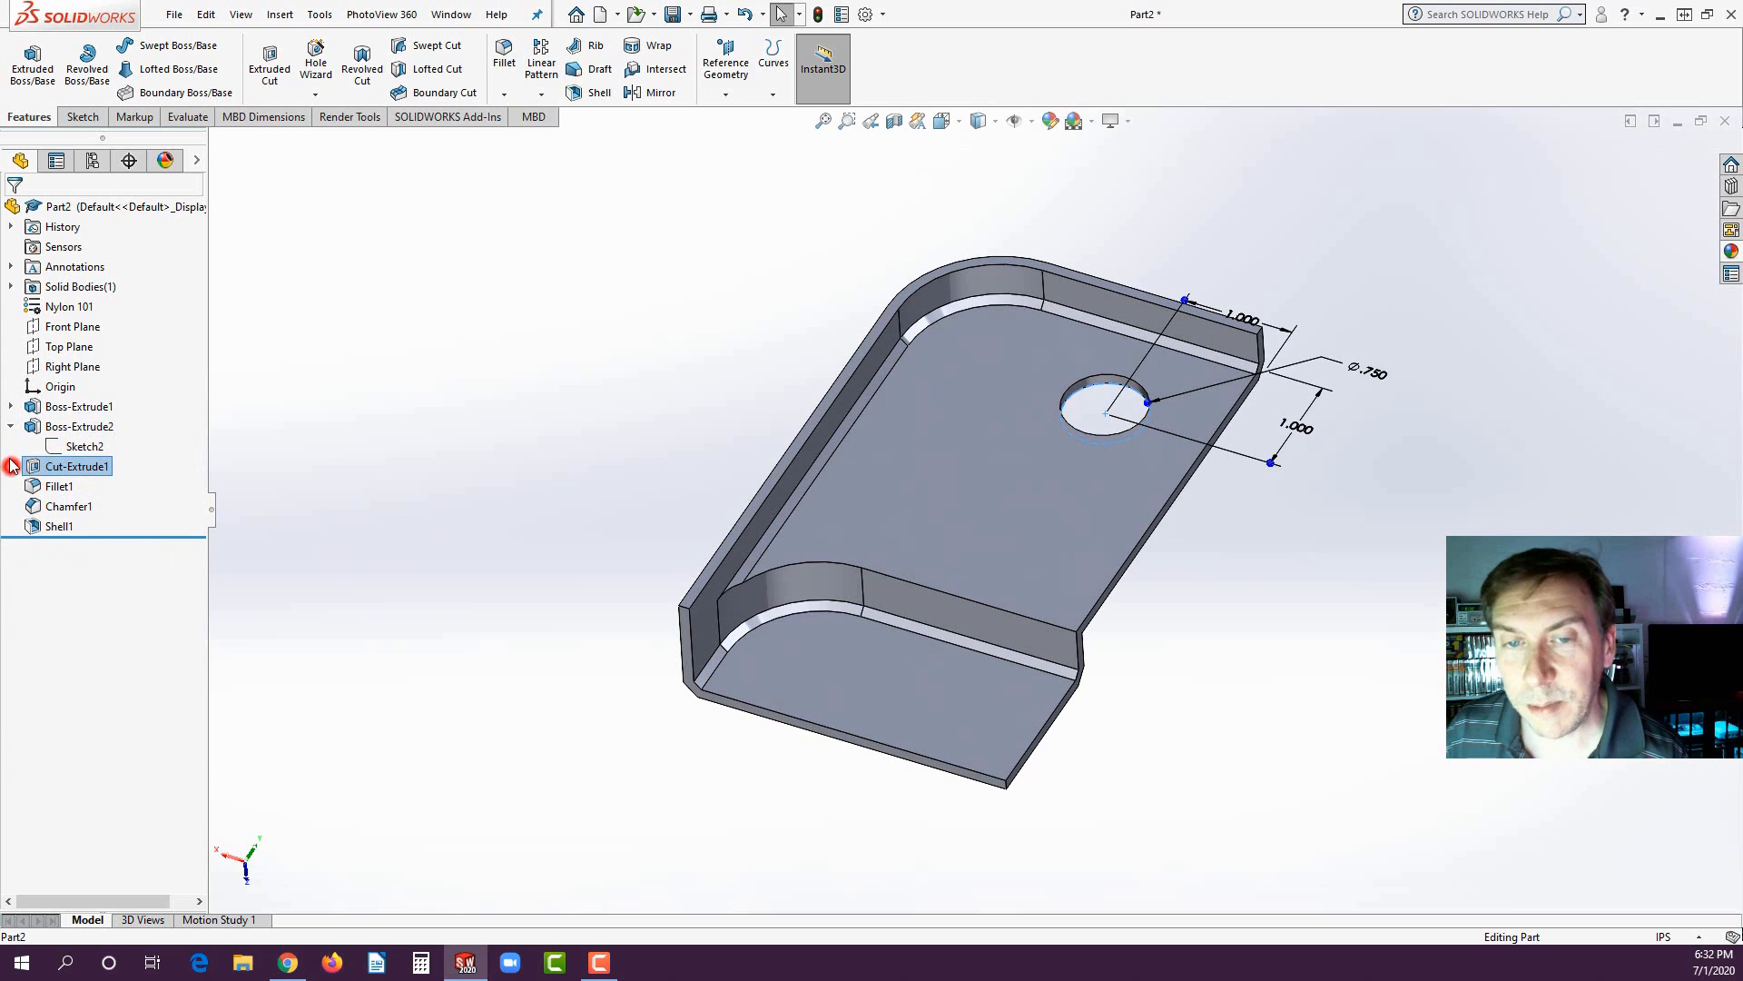
pyautogui.click(9, 427)
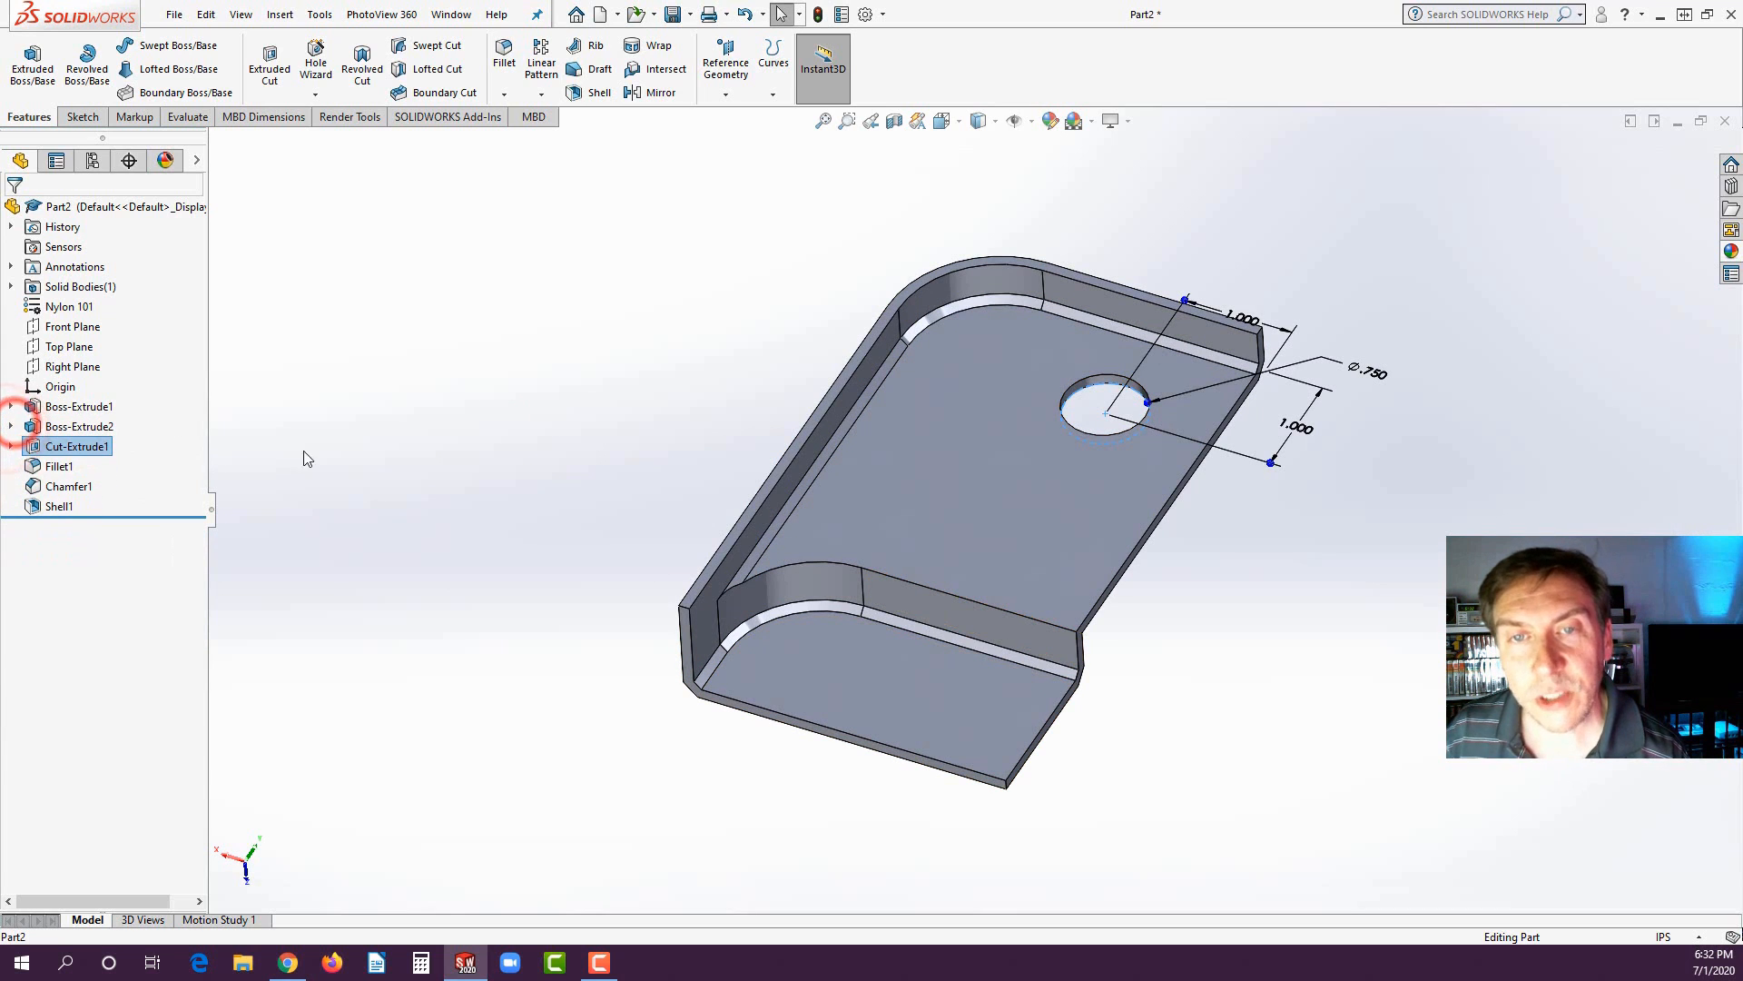
pyautogui.click(366, 449)
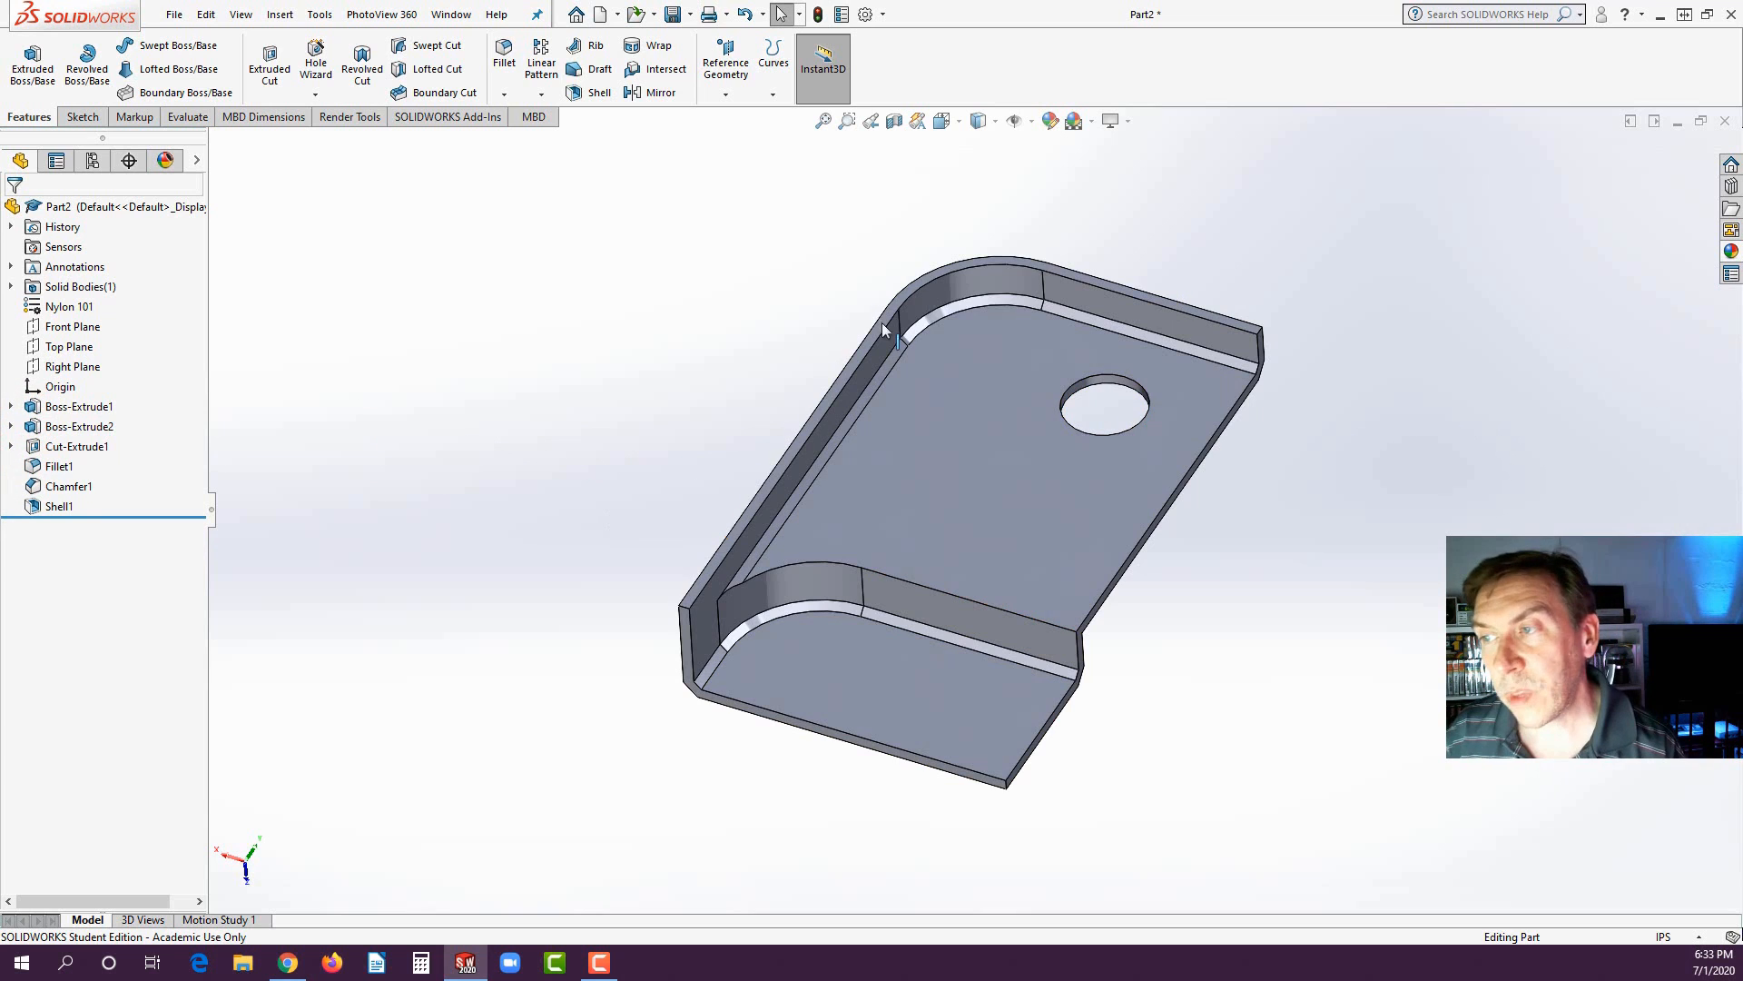
# - Orbit to the part's outer side and turn on perspective display
pyautogui.moveTo(951, 340); pyautogui.dragTo(1234, 422, button='middle')
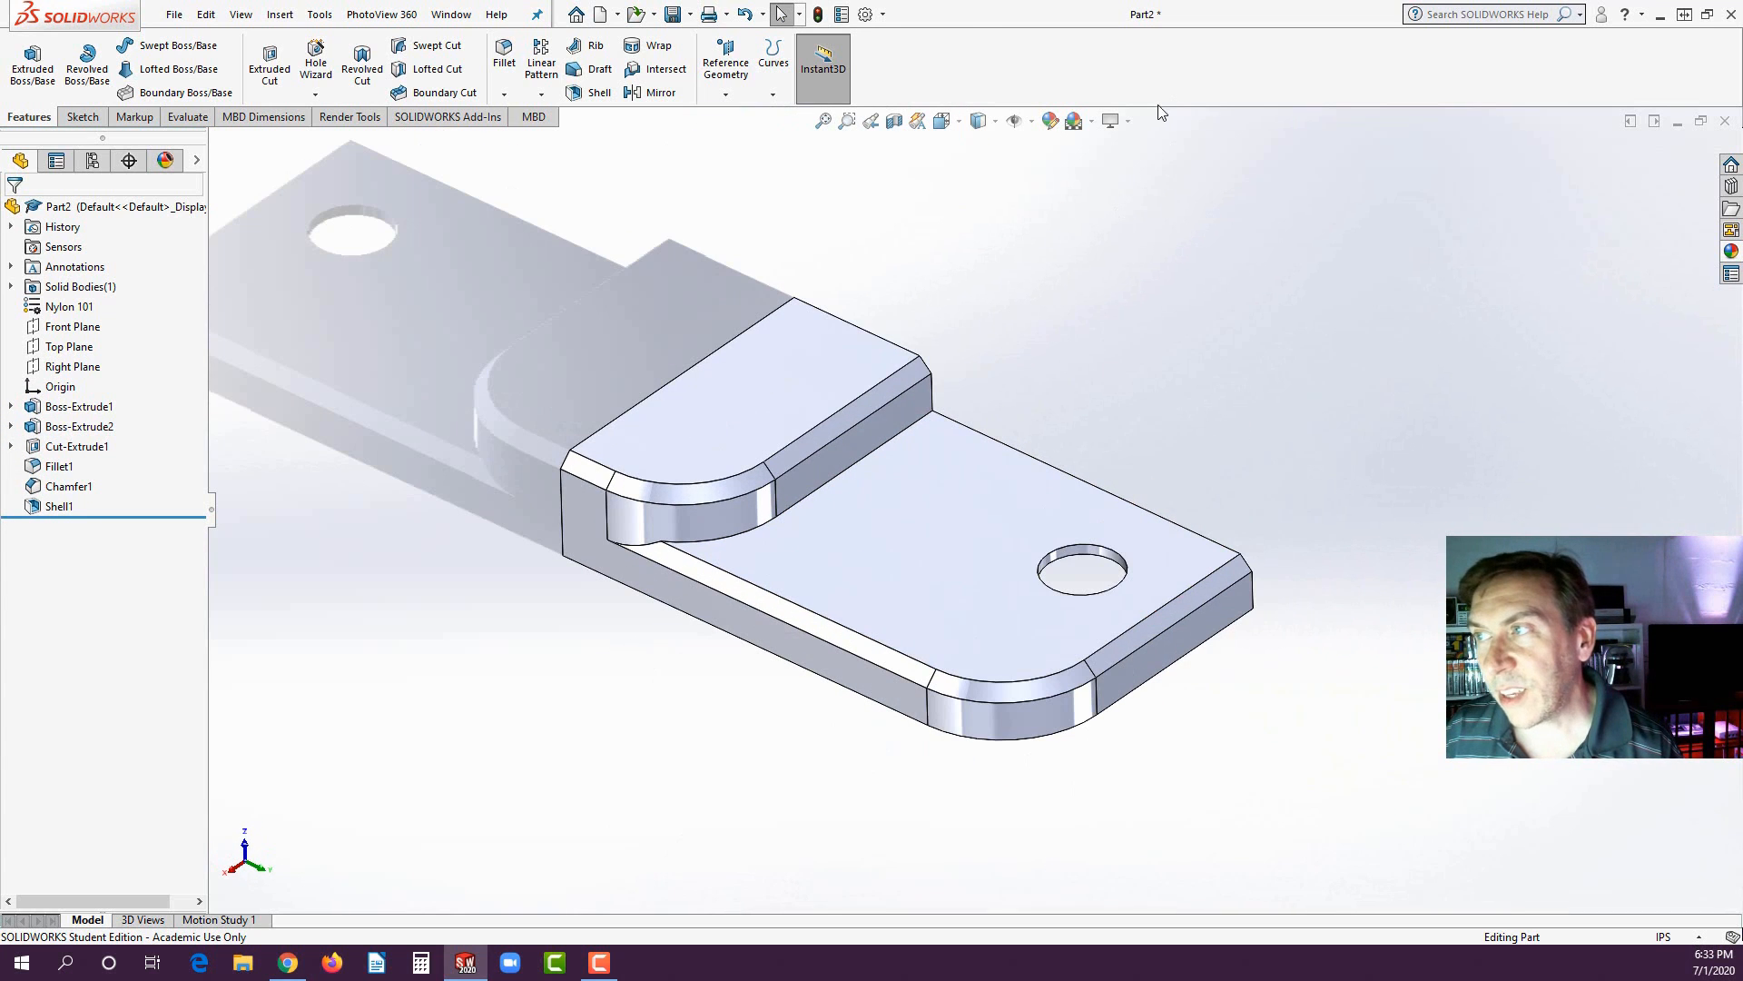
pyautogui.click(1128, 121)
pyautogui.click(1120, 212)
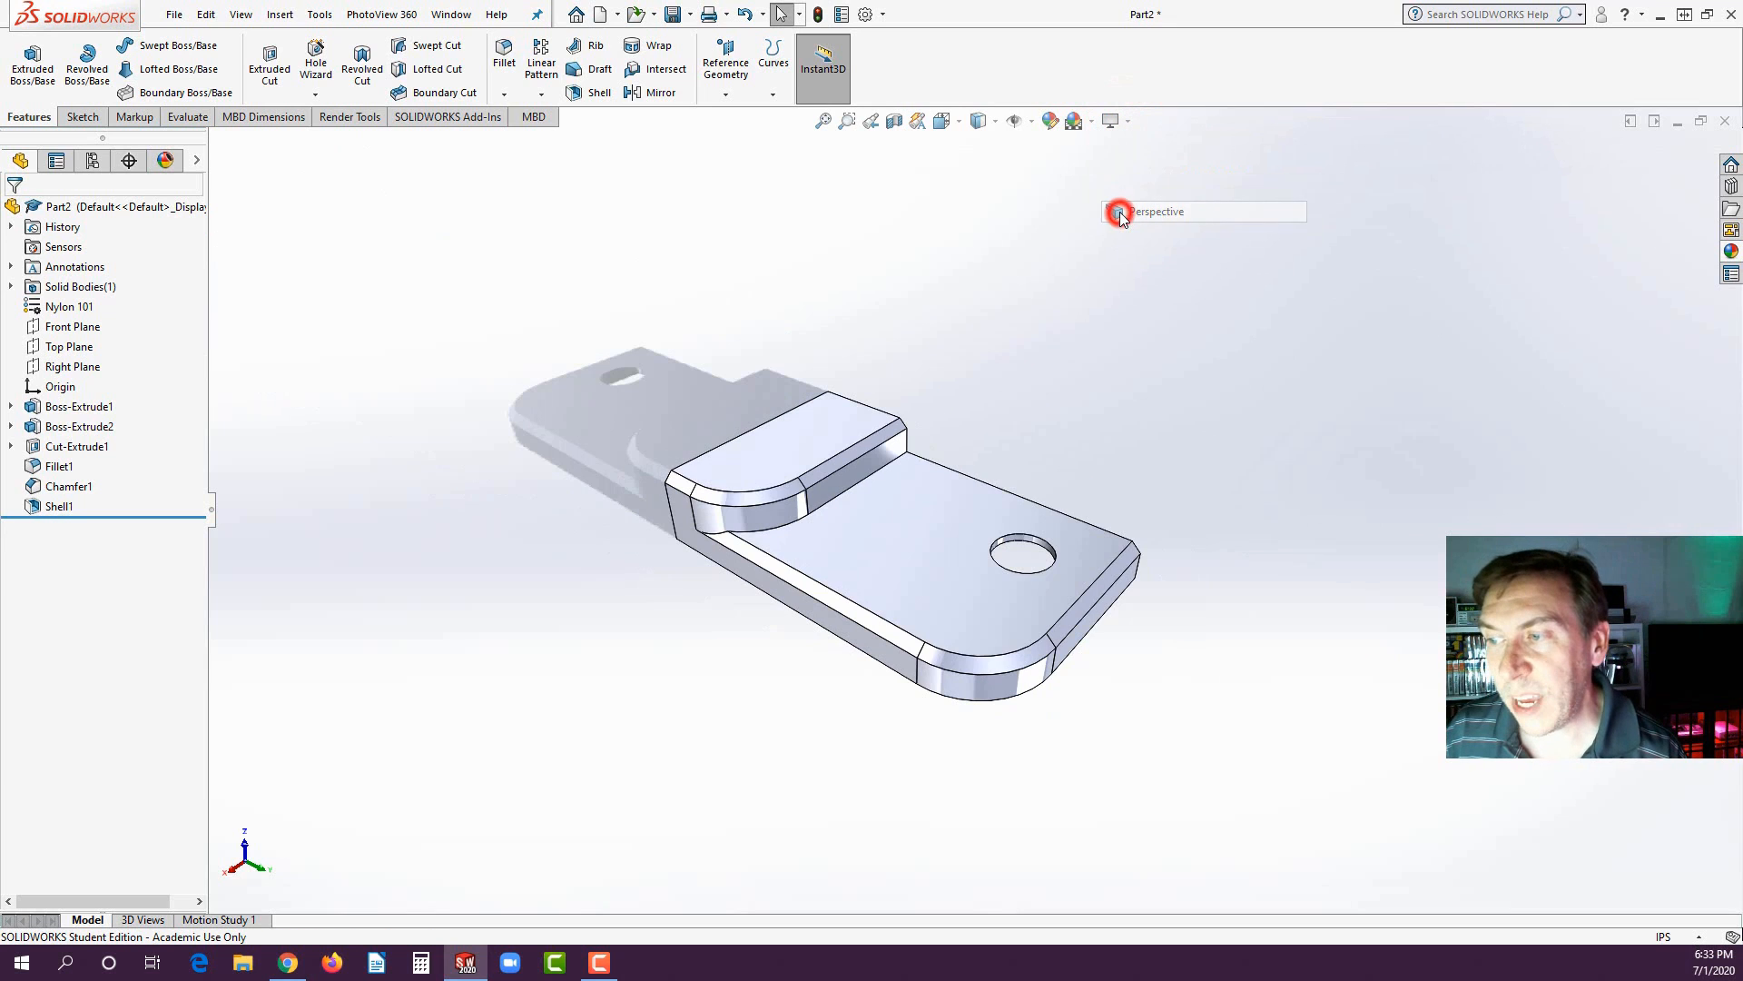
pyautogui.scroll(-2, 886, 527)
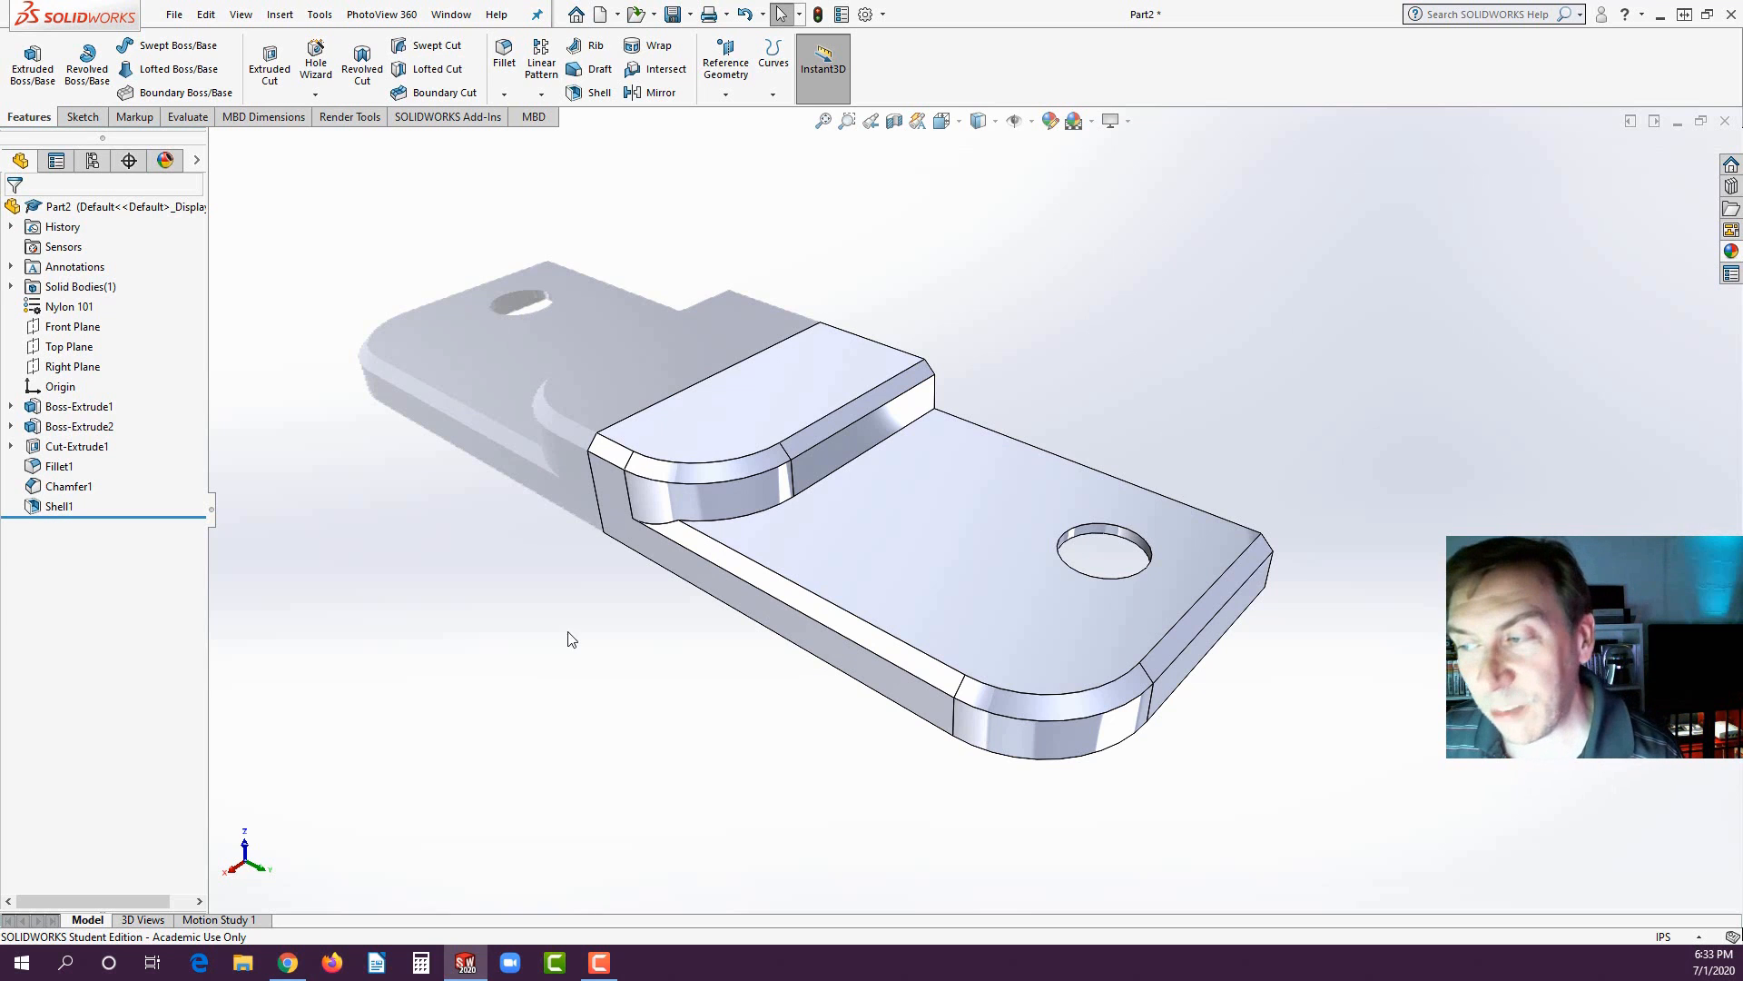
pyautogui.moveTo(992, 350); pyautogui.dragTo(999, 393, button='middle')
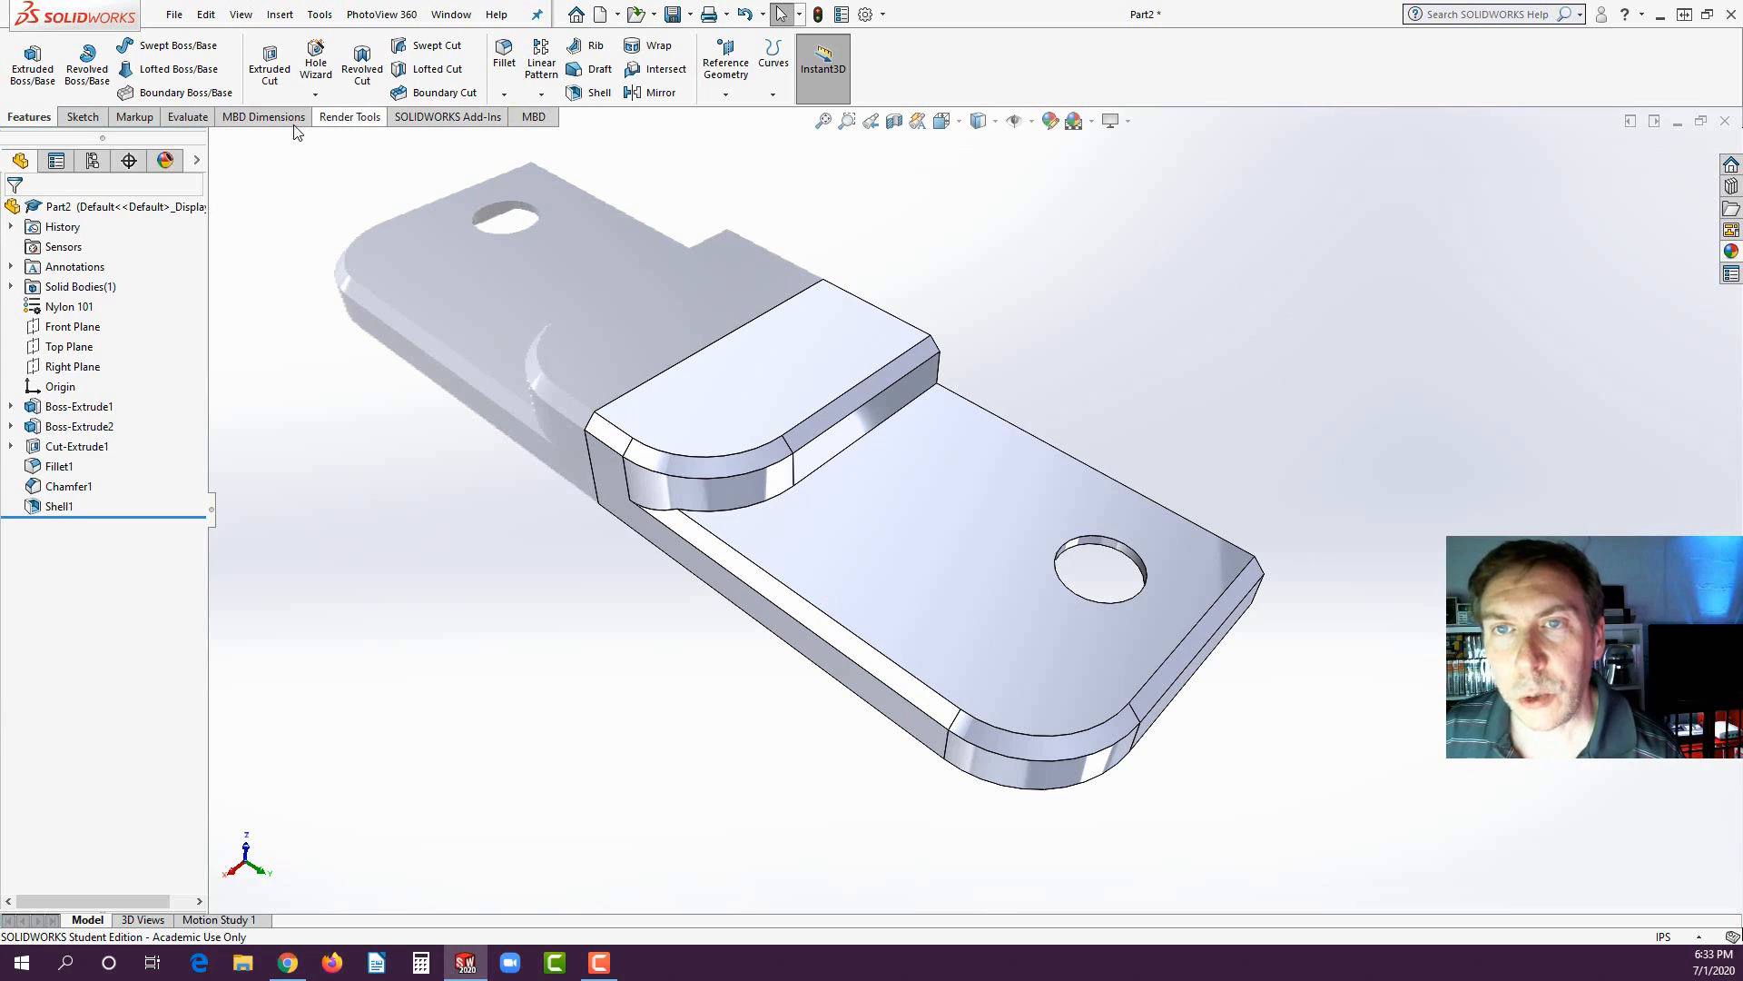
# - Check the PhotoView 360 add-in among the available add-ins and return to the render tools
pyautogui.click(350, 118)
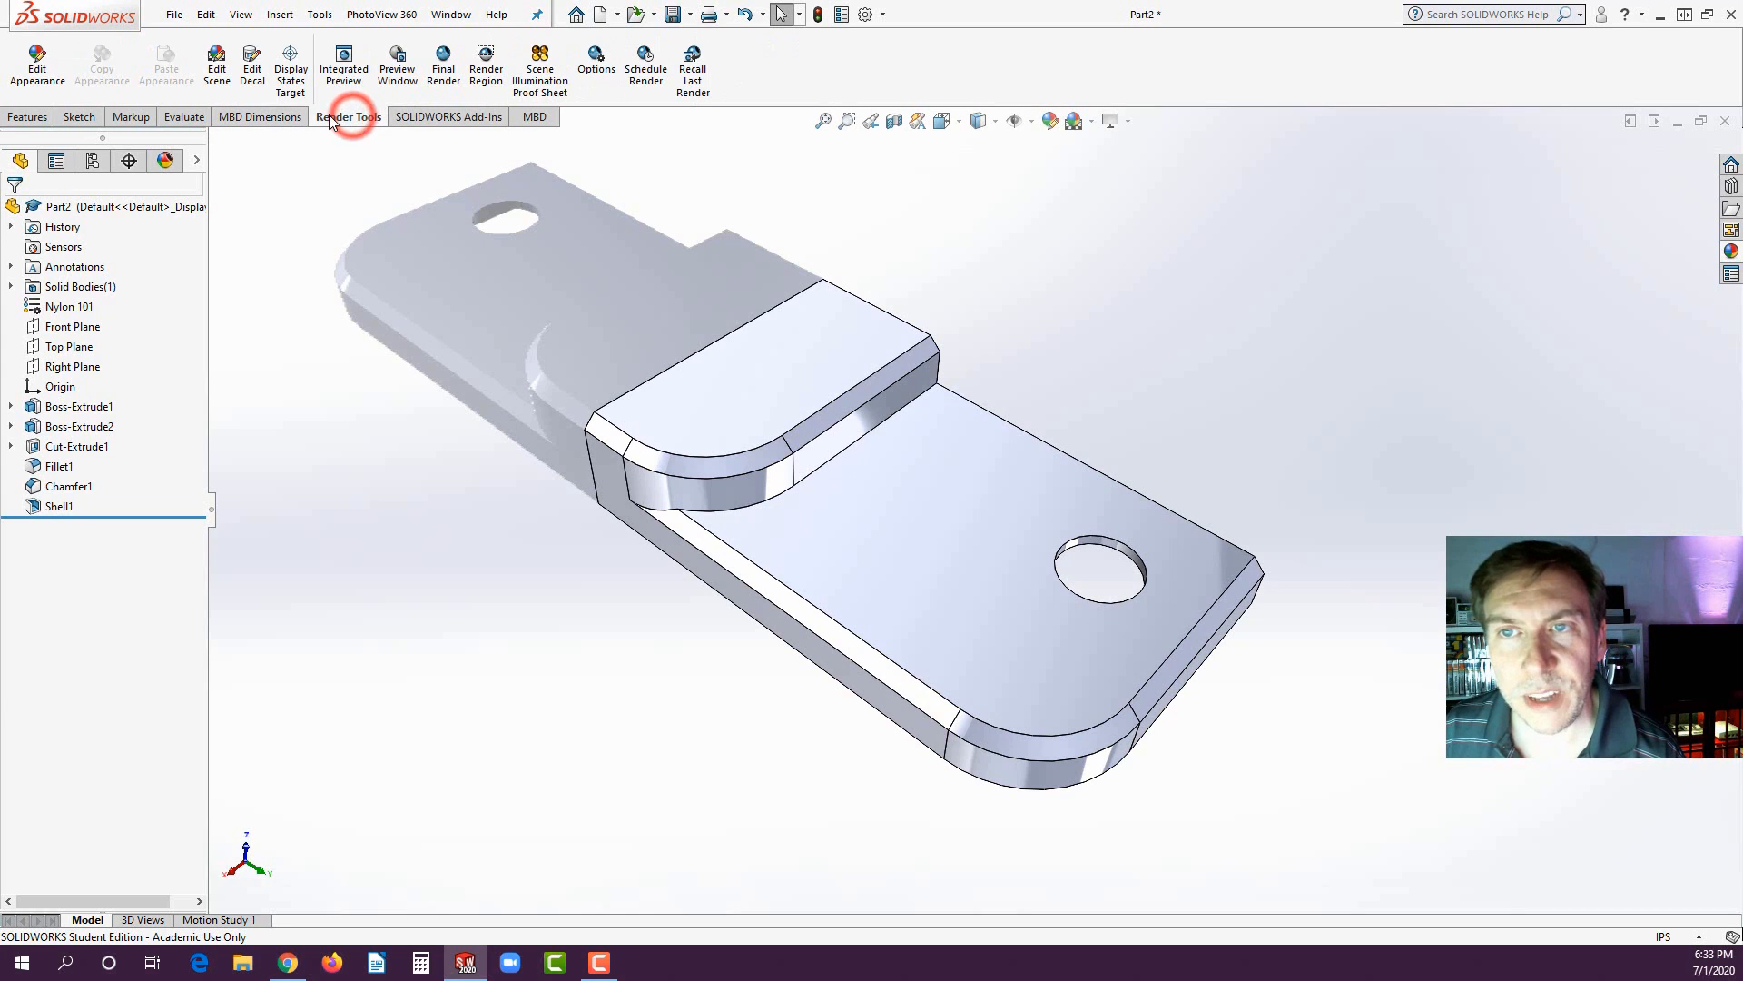
pyautogui.click(432, 116)
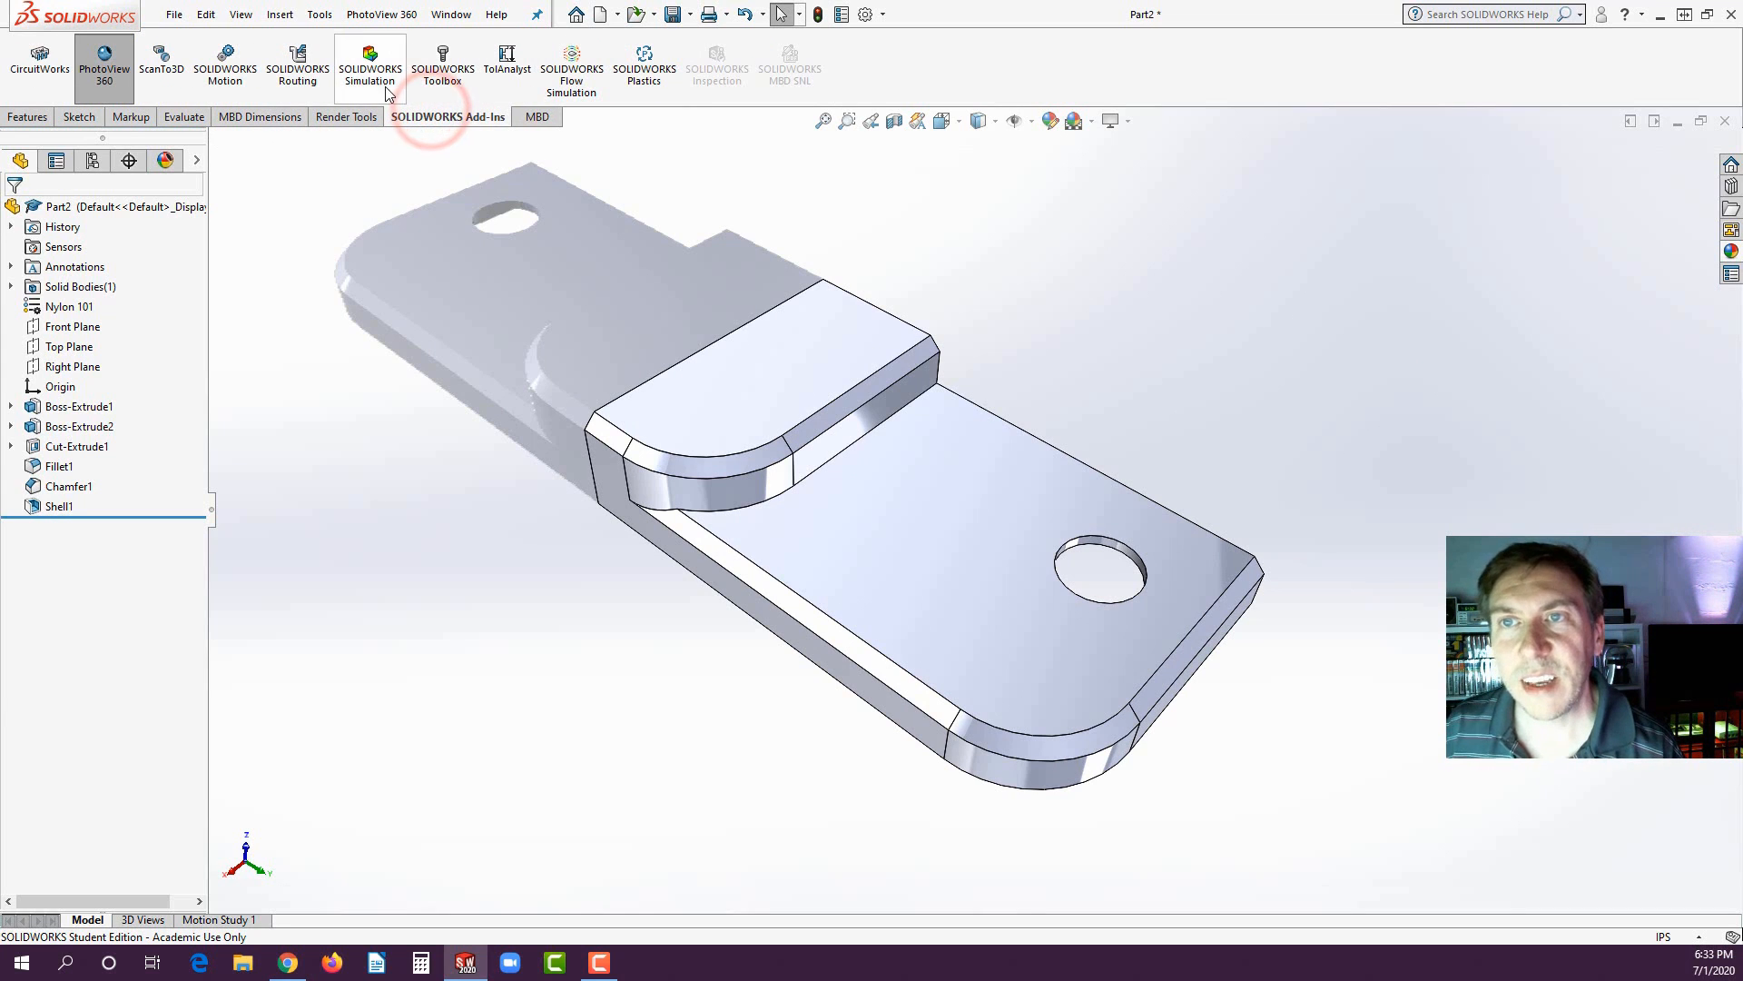
pyautogui.click(114, 94)
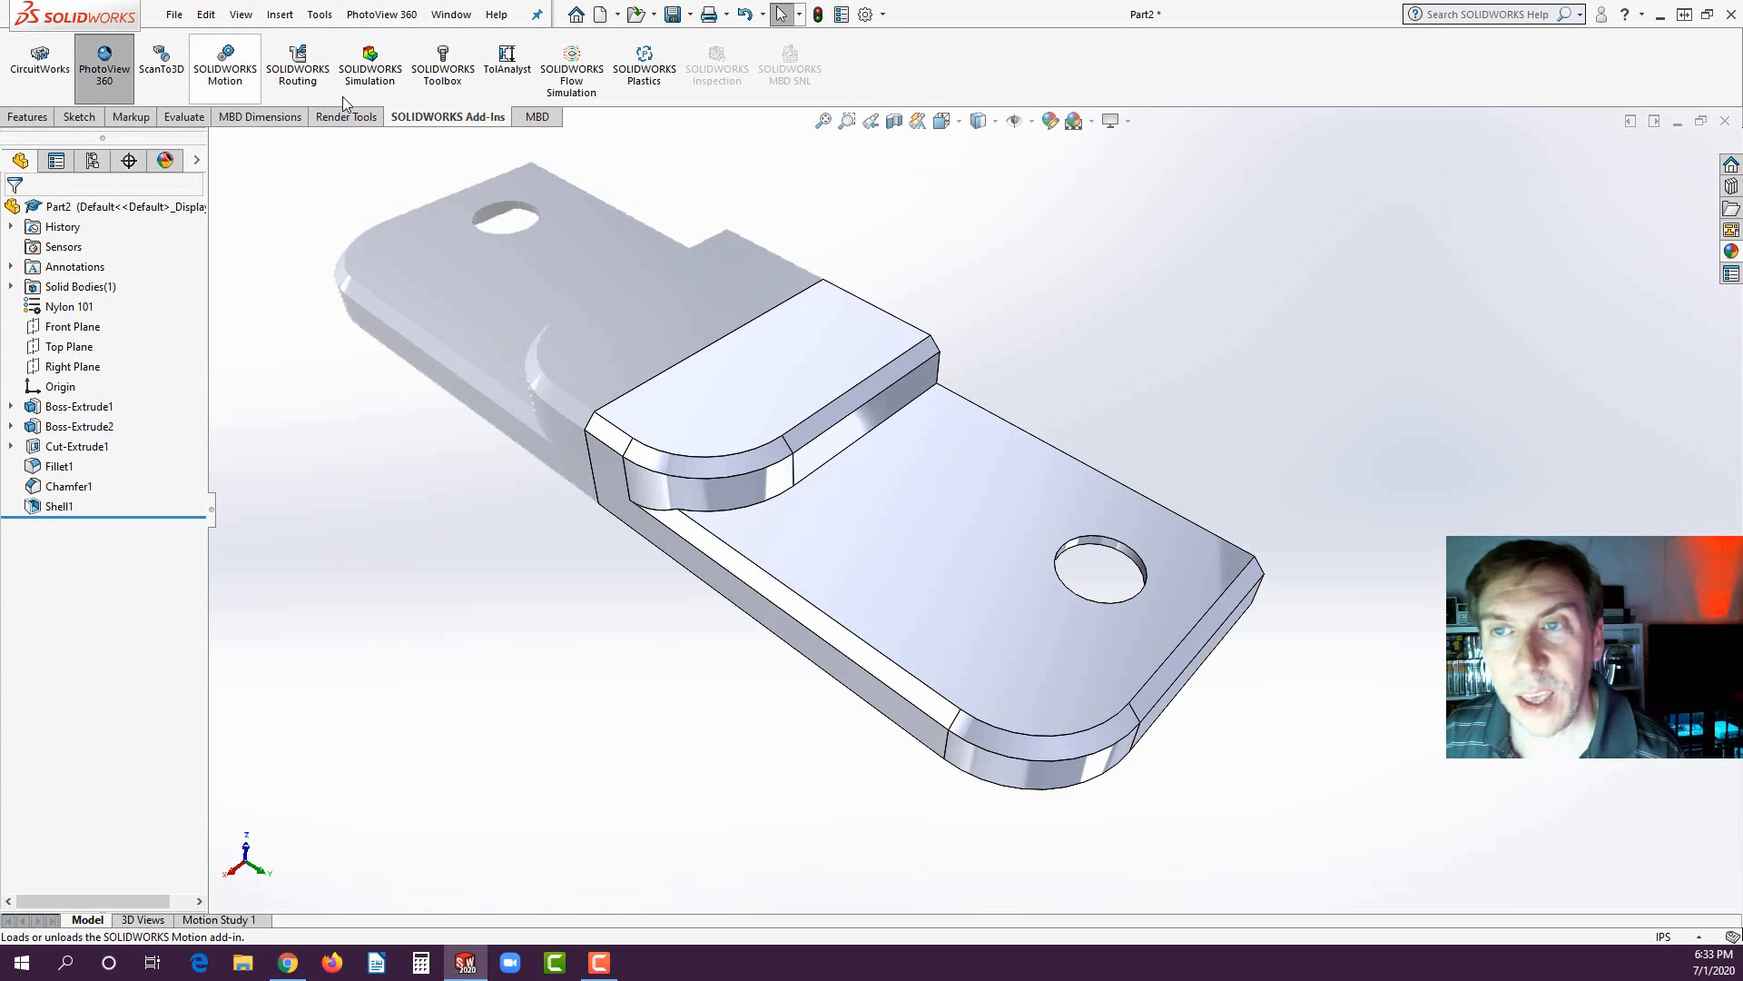
pyautogui.click(355, 116)
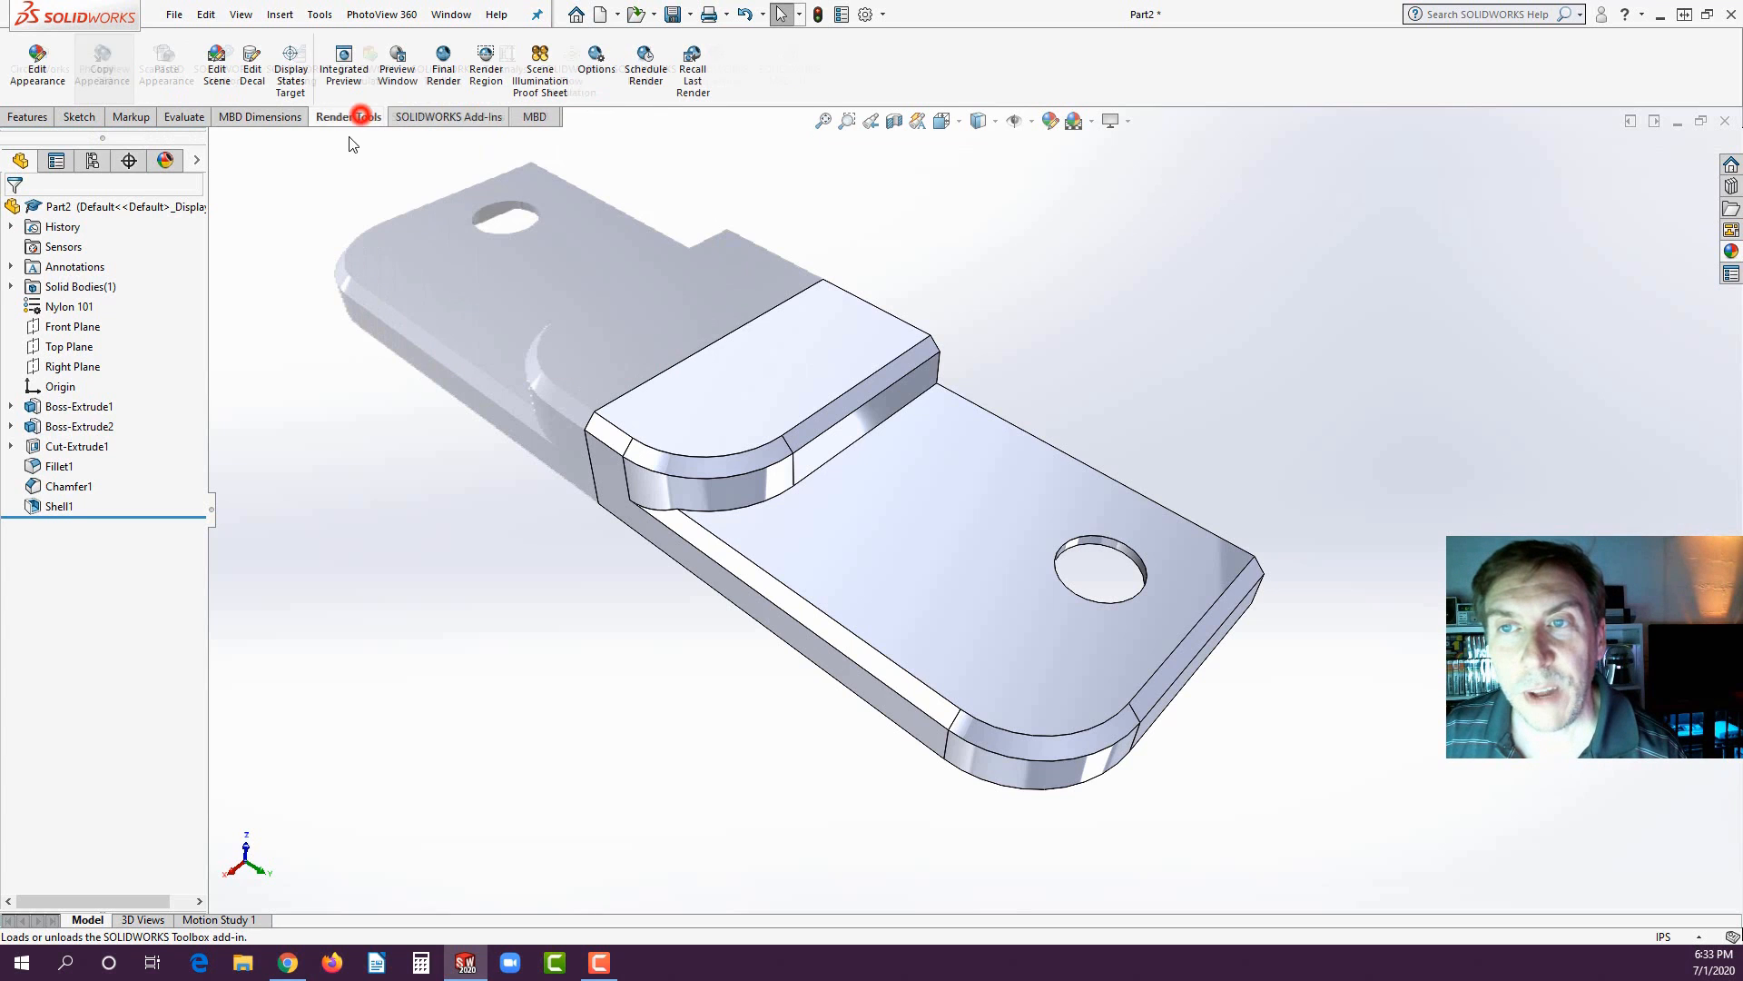
# - Apply the white high gloss plastic appearance to the whole part
pyautogui.moveTo(670, 337)
pyautogui.mouseDown(button='middle')
pyautogui.moveTo(689, 315)
pyautogui.moveTo(666, 324)
pyautogui.mouseUp(button='middle')
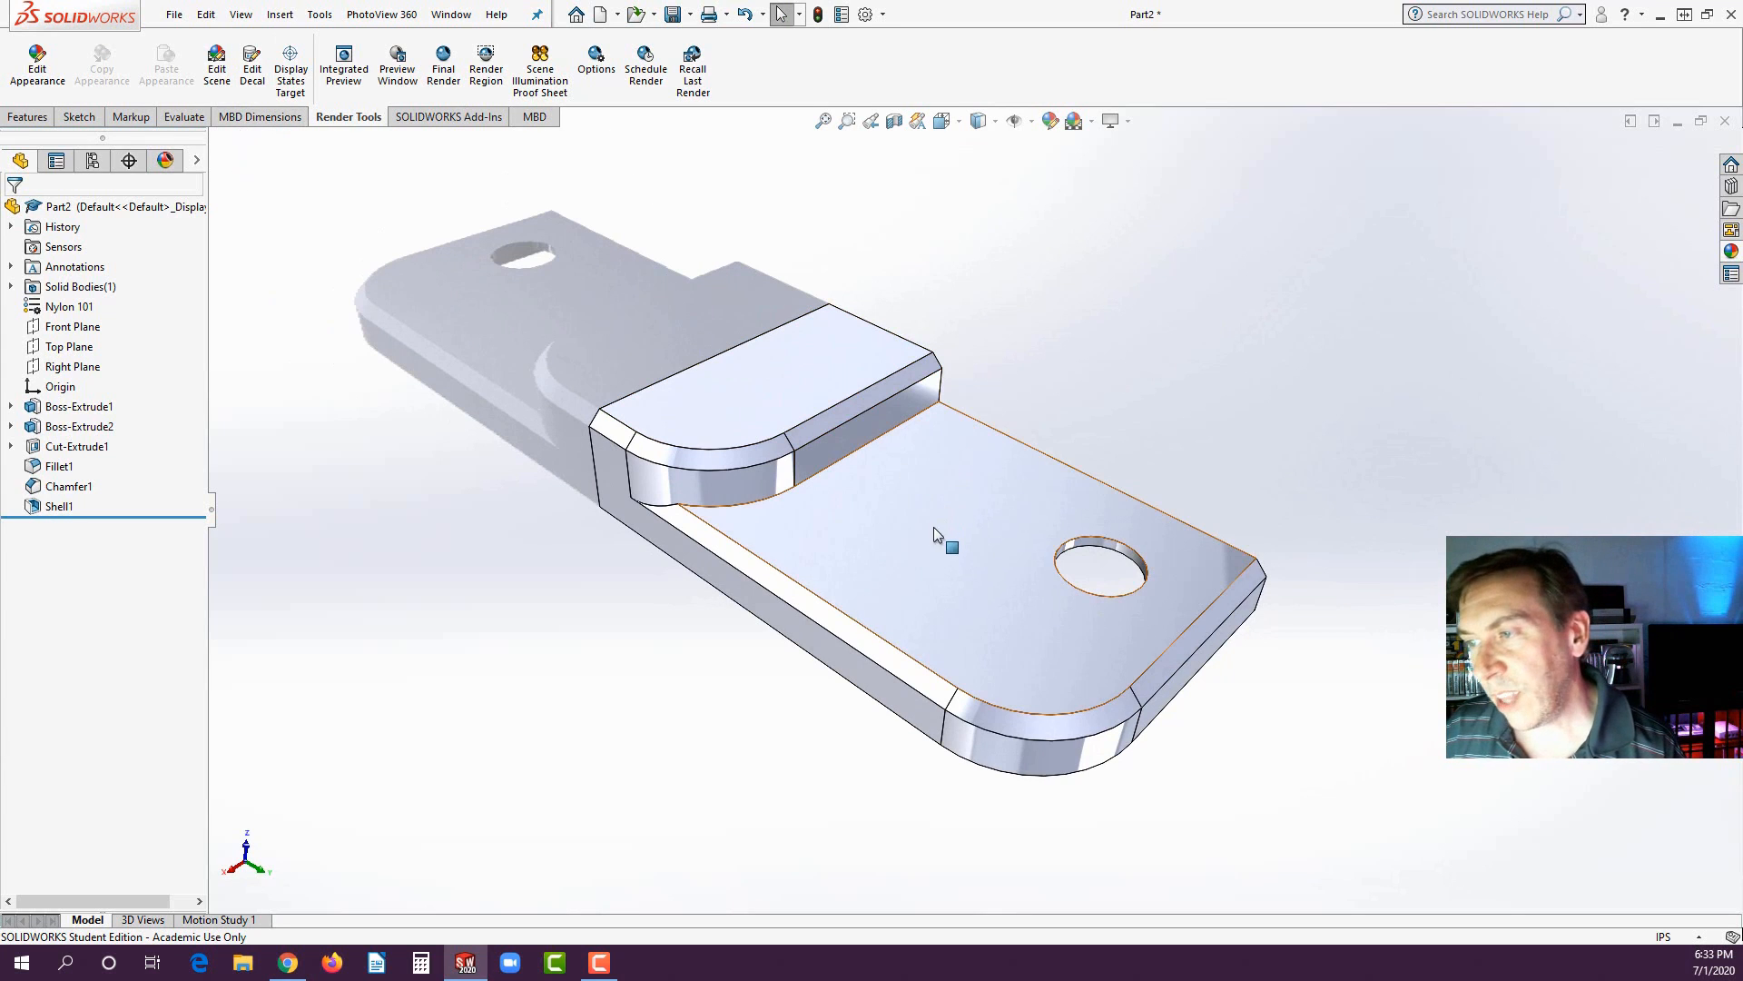
pyautogui.click(771, 451)
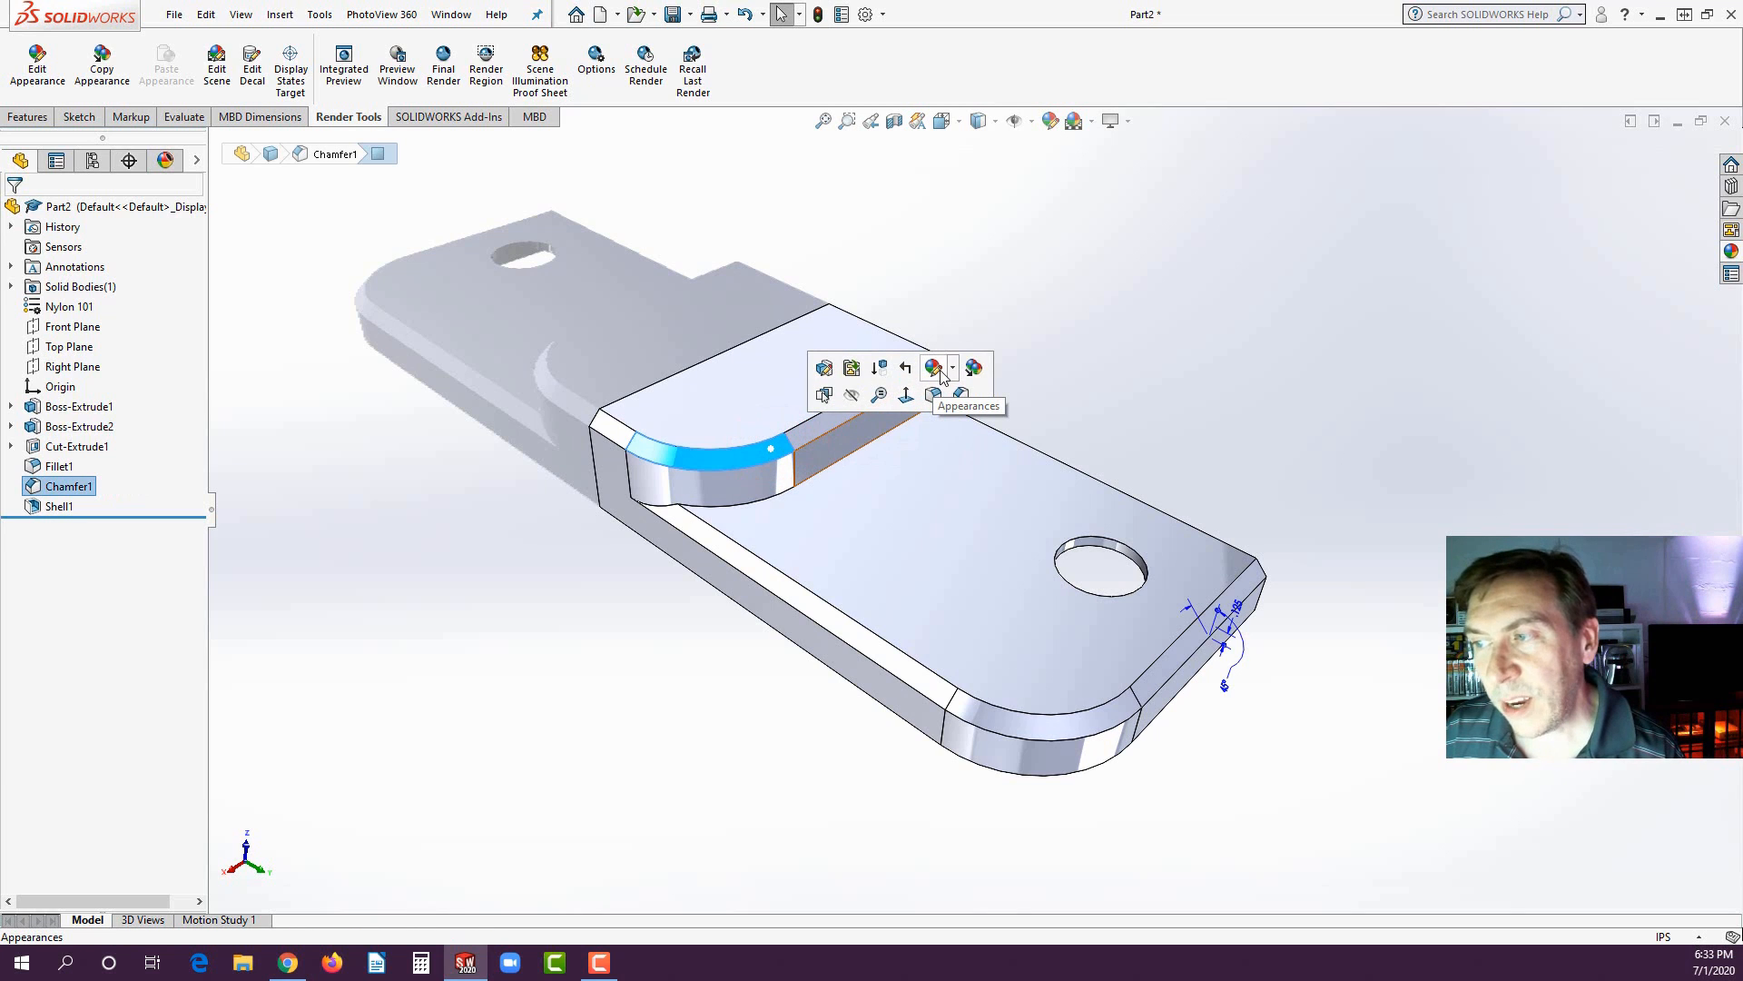
pyautogui.click(951, 368)
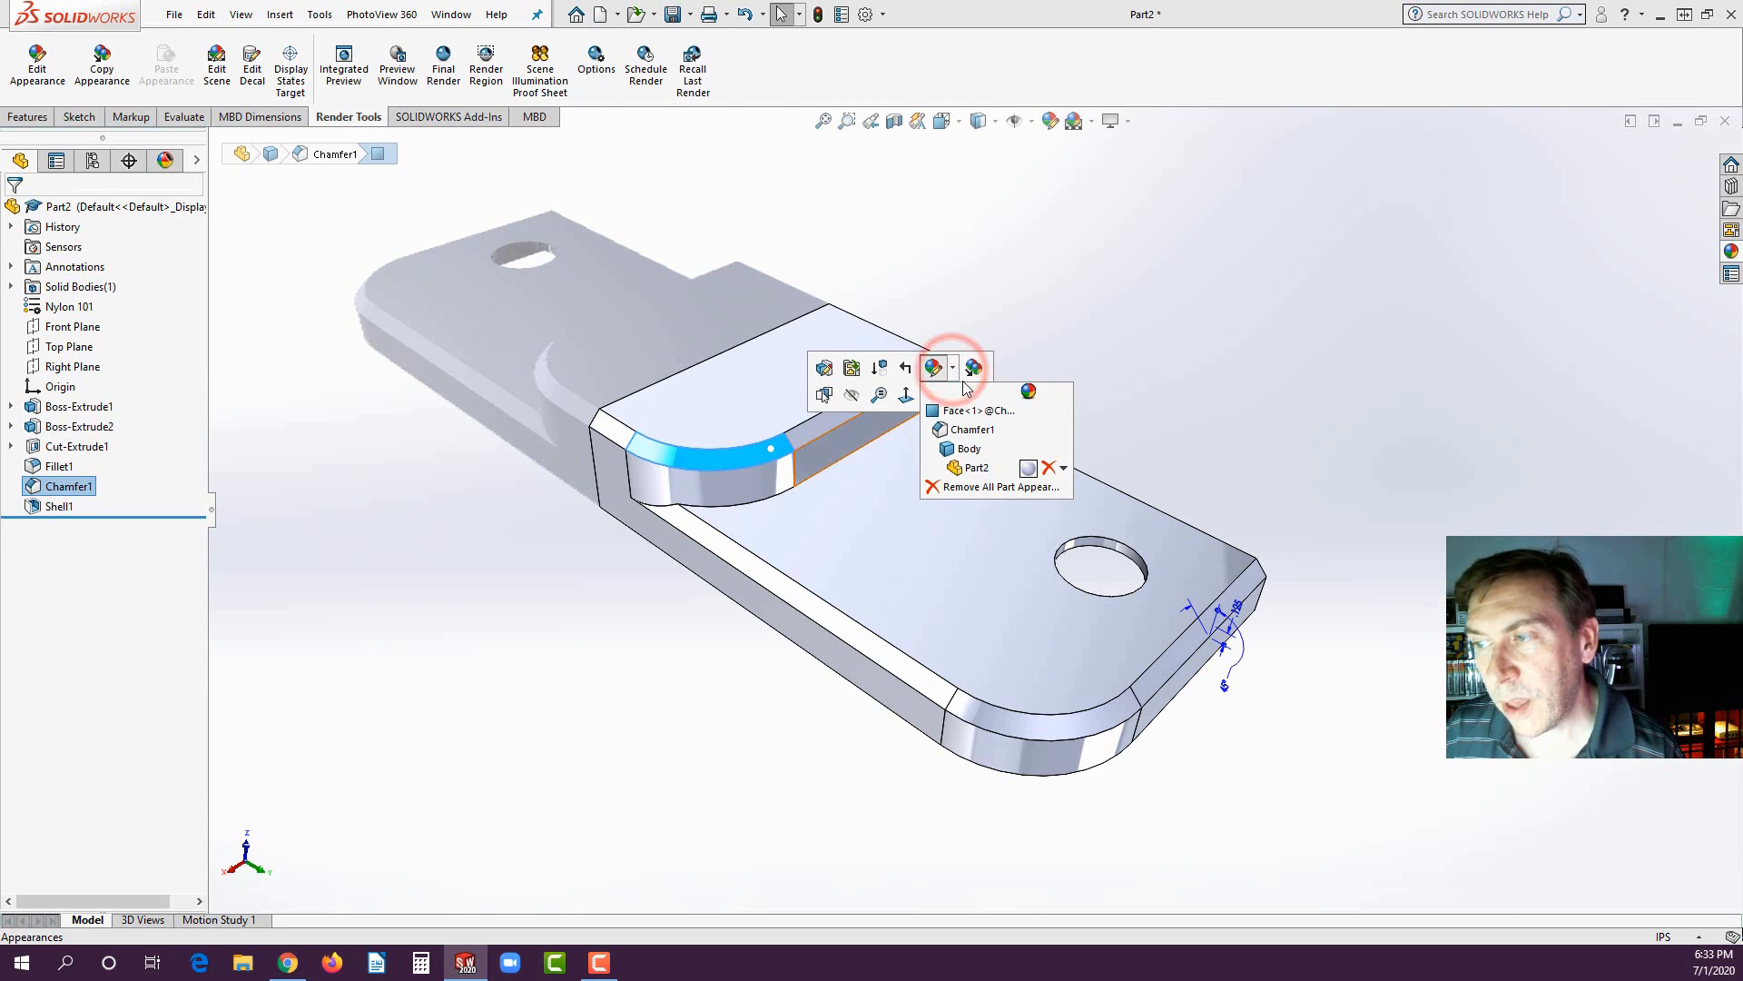
pyautogui.click(952, 368)
pyautogui.click(951, 370)
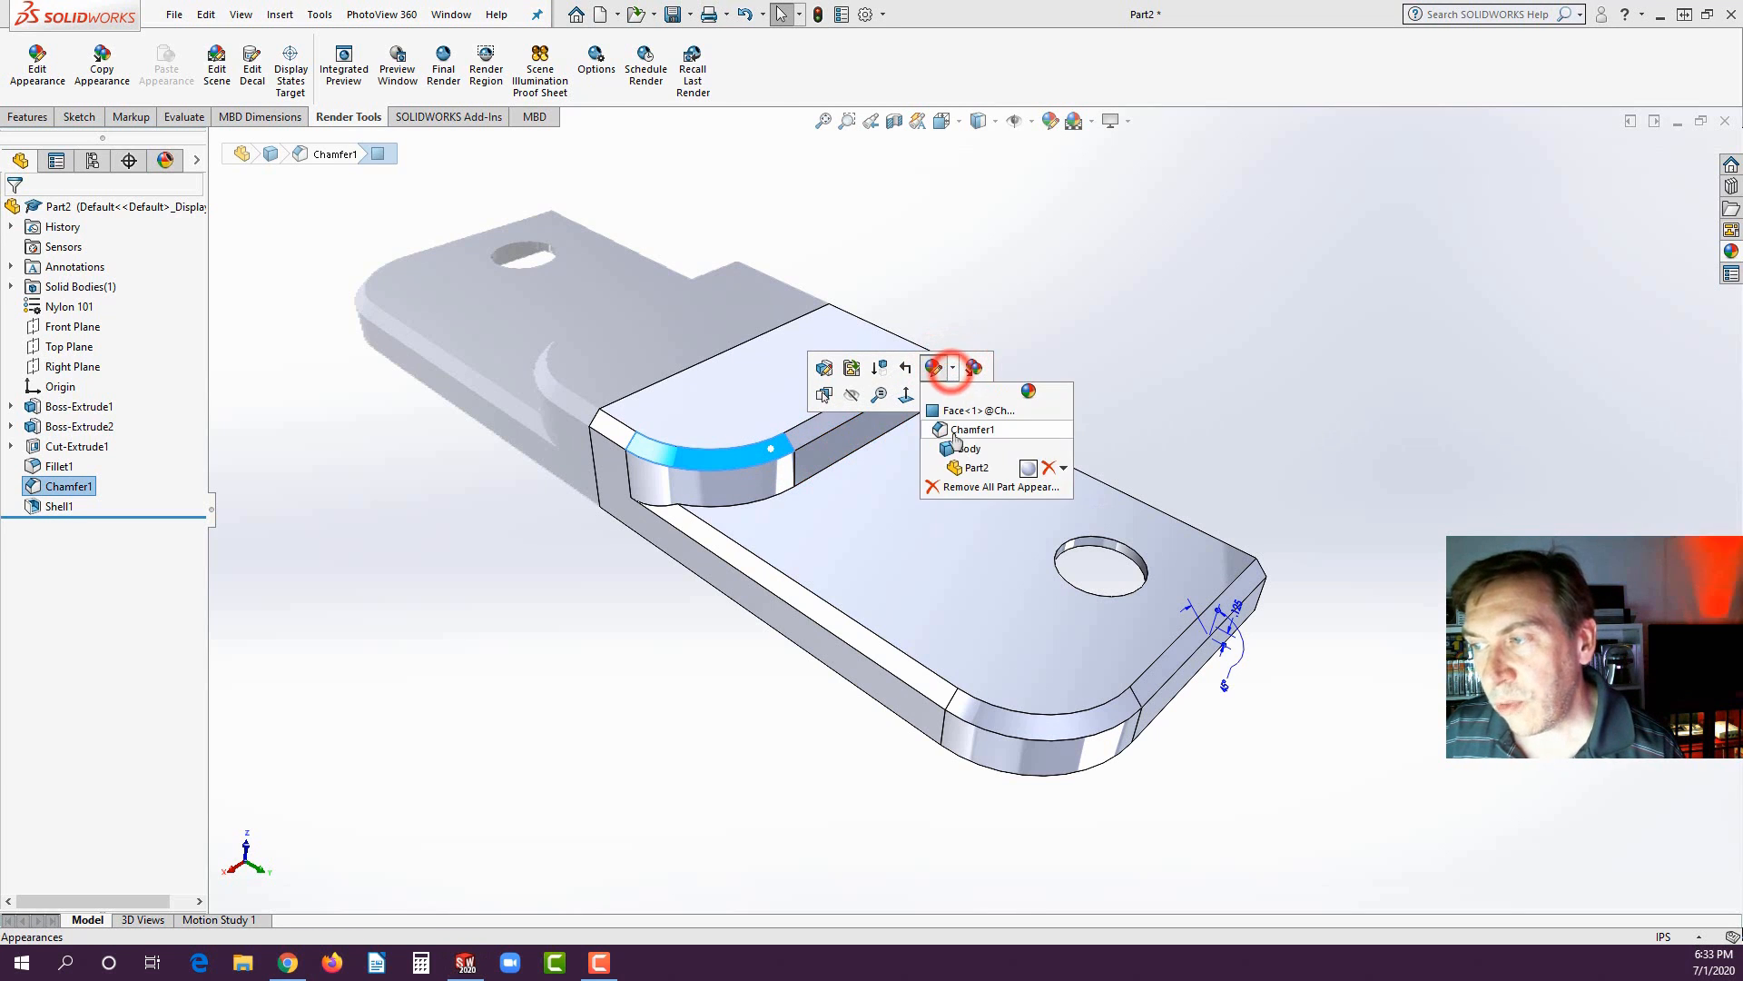
pyautogui.click(1028, 470)
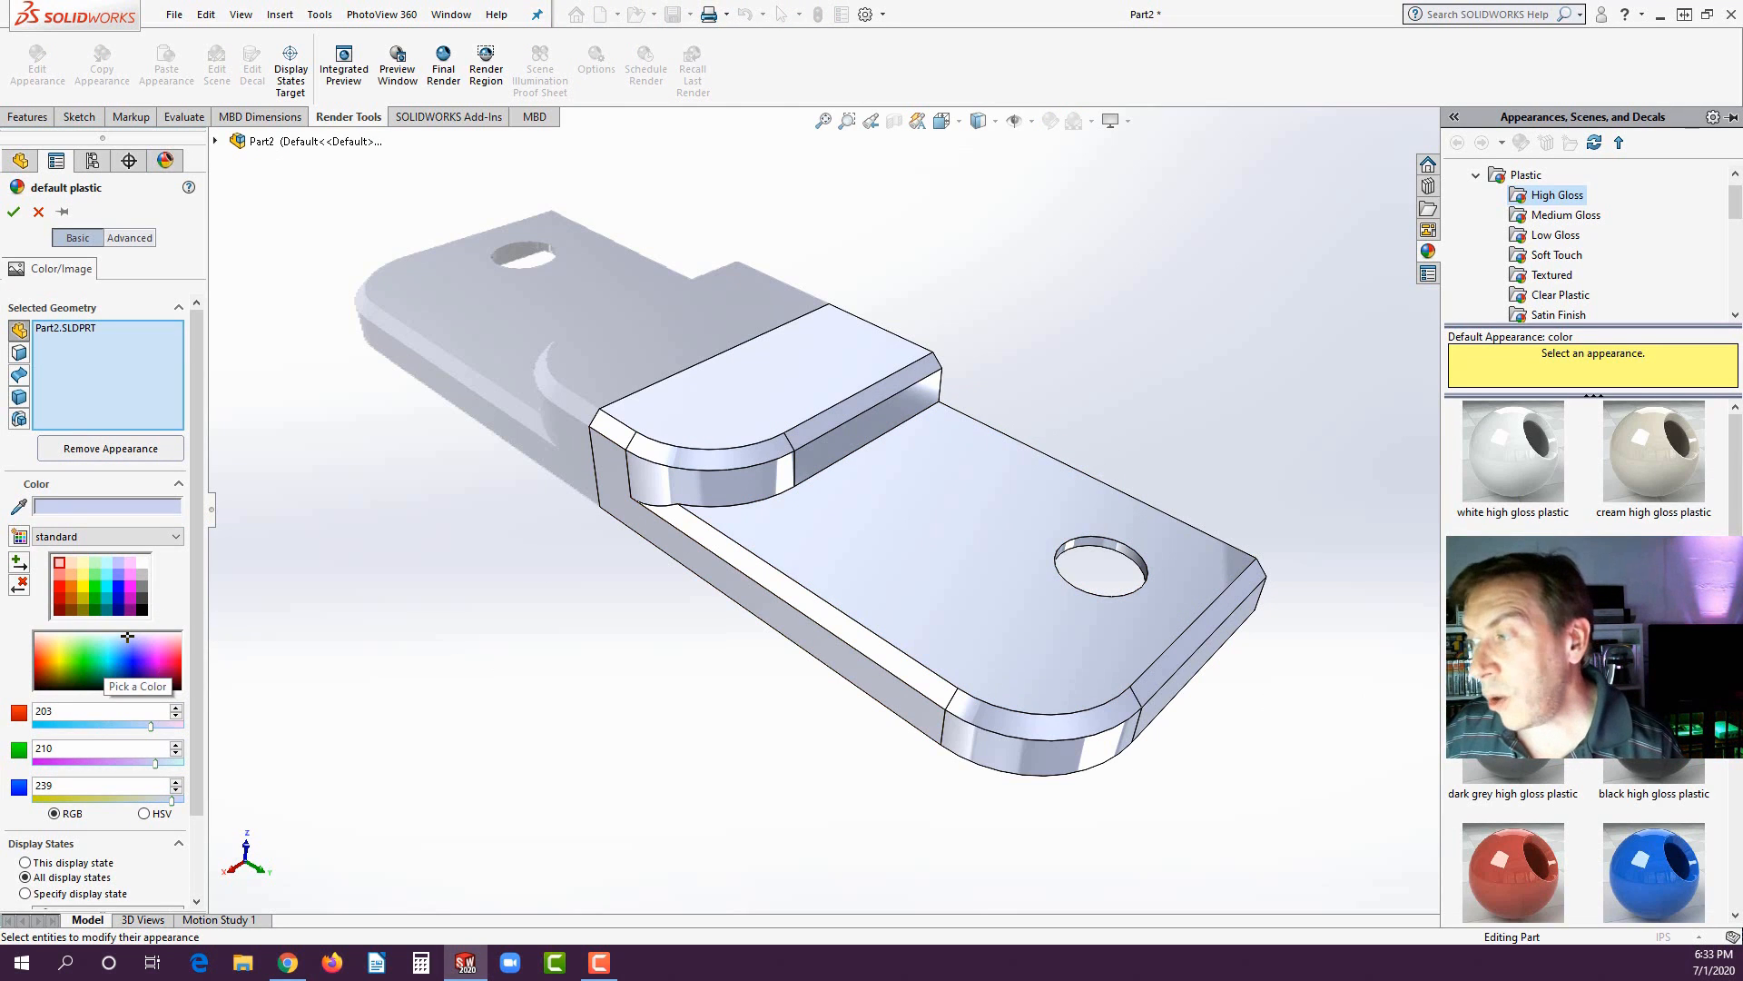
pyautogui.scroll(-3, 1588, 663)
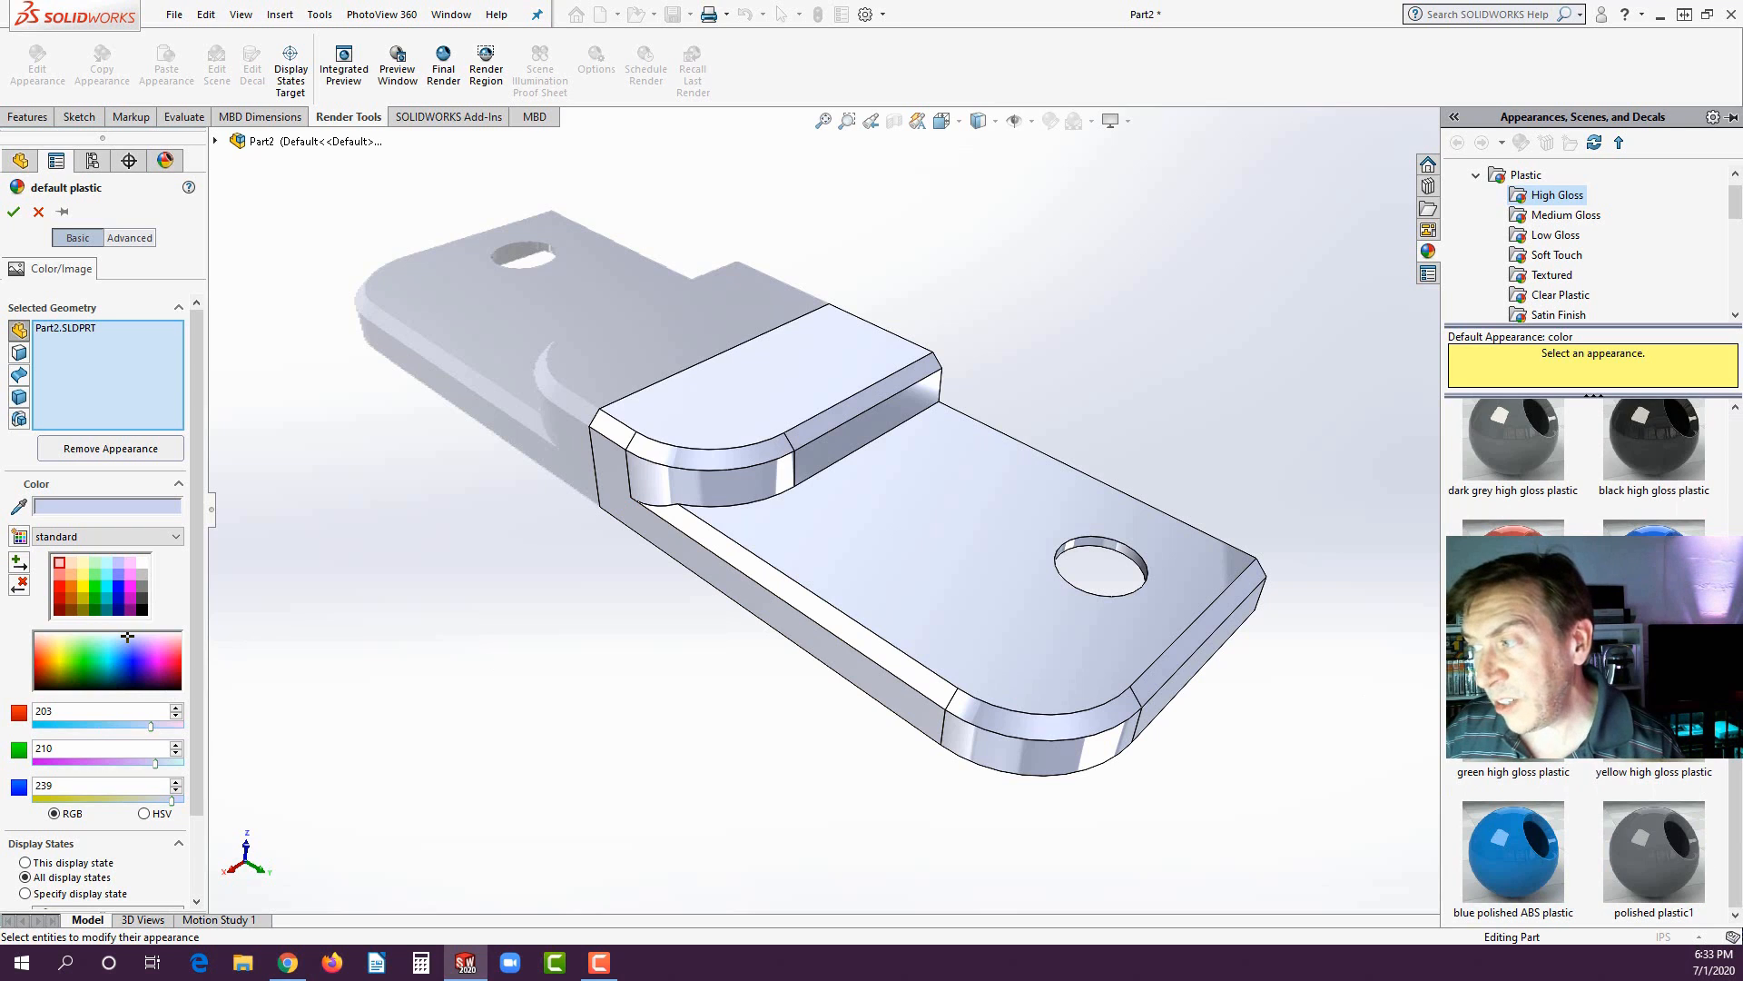
pyautogui.scroll(1, 1560, 425)
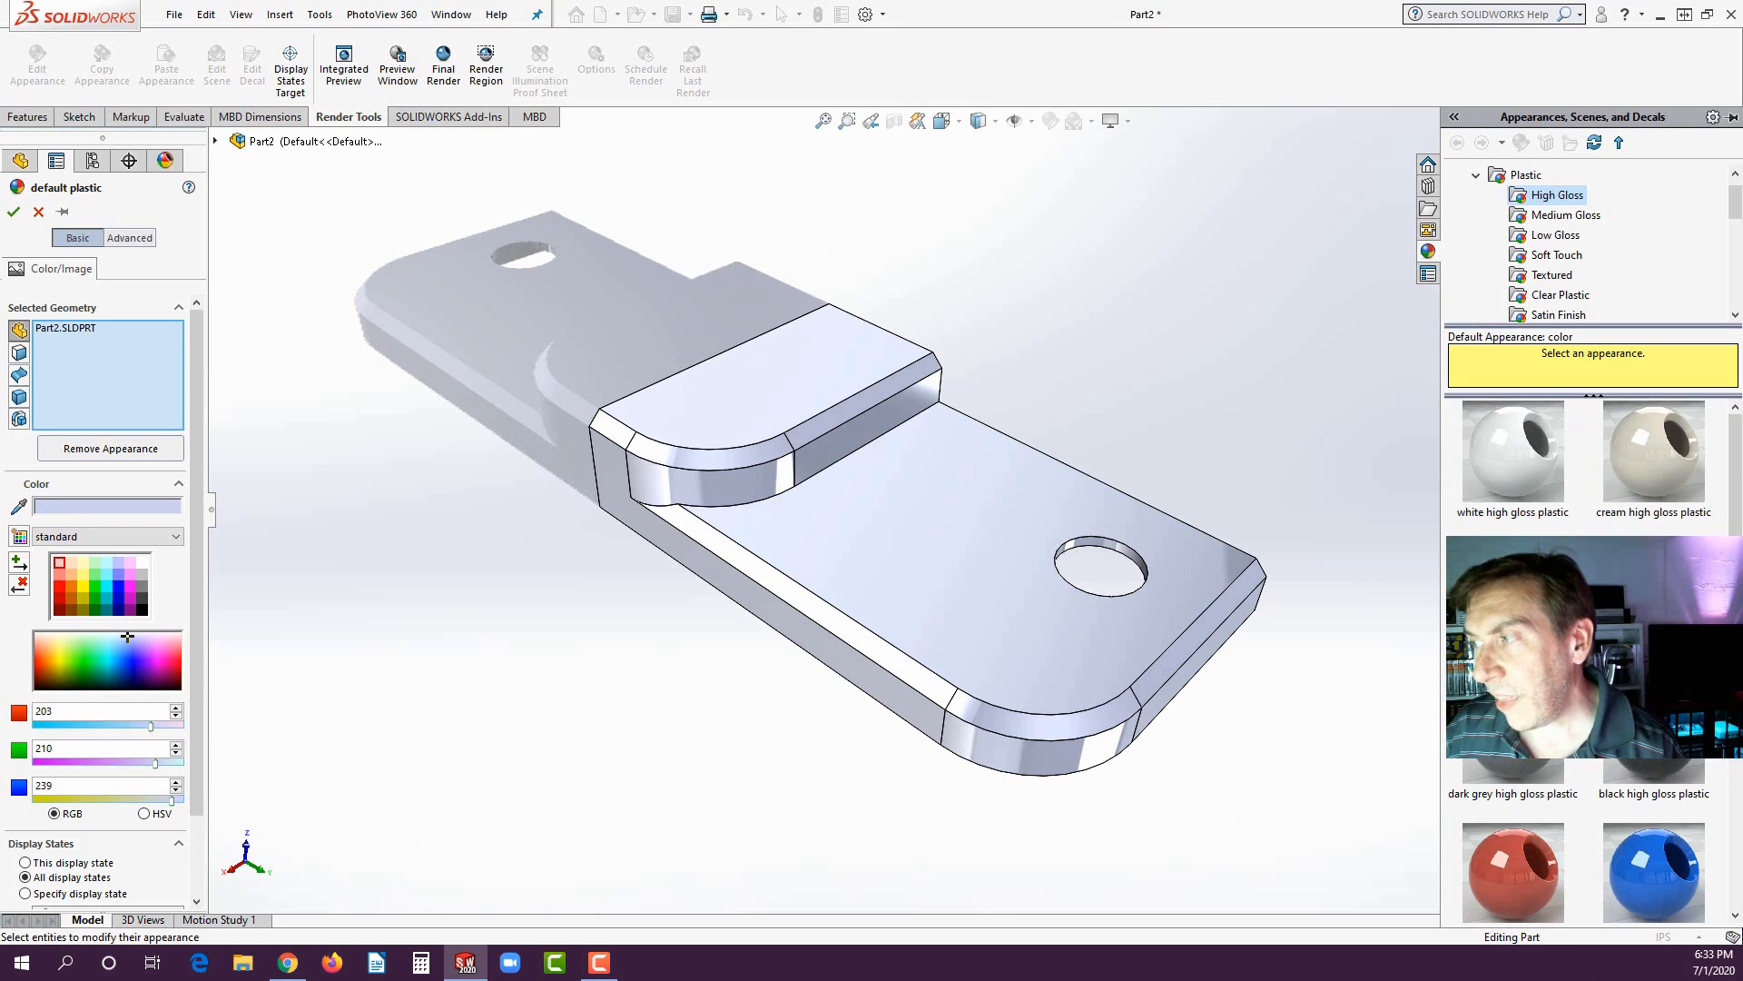
pyautogui.click(1521, 479)
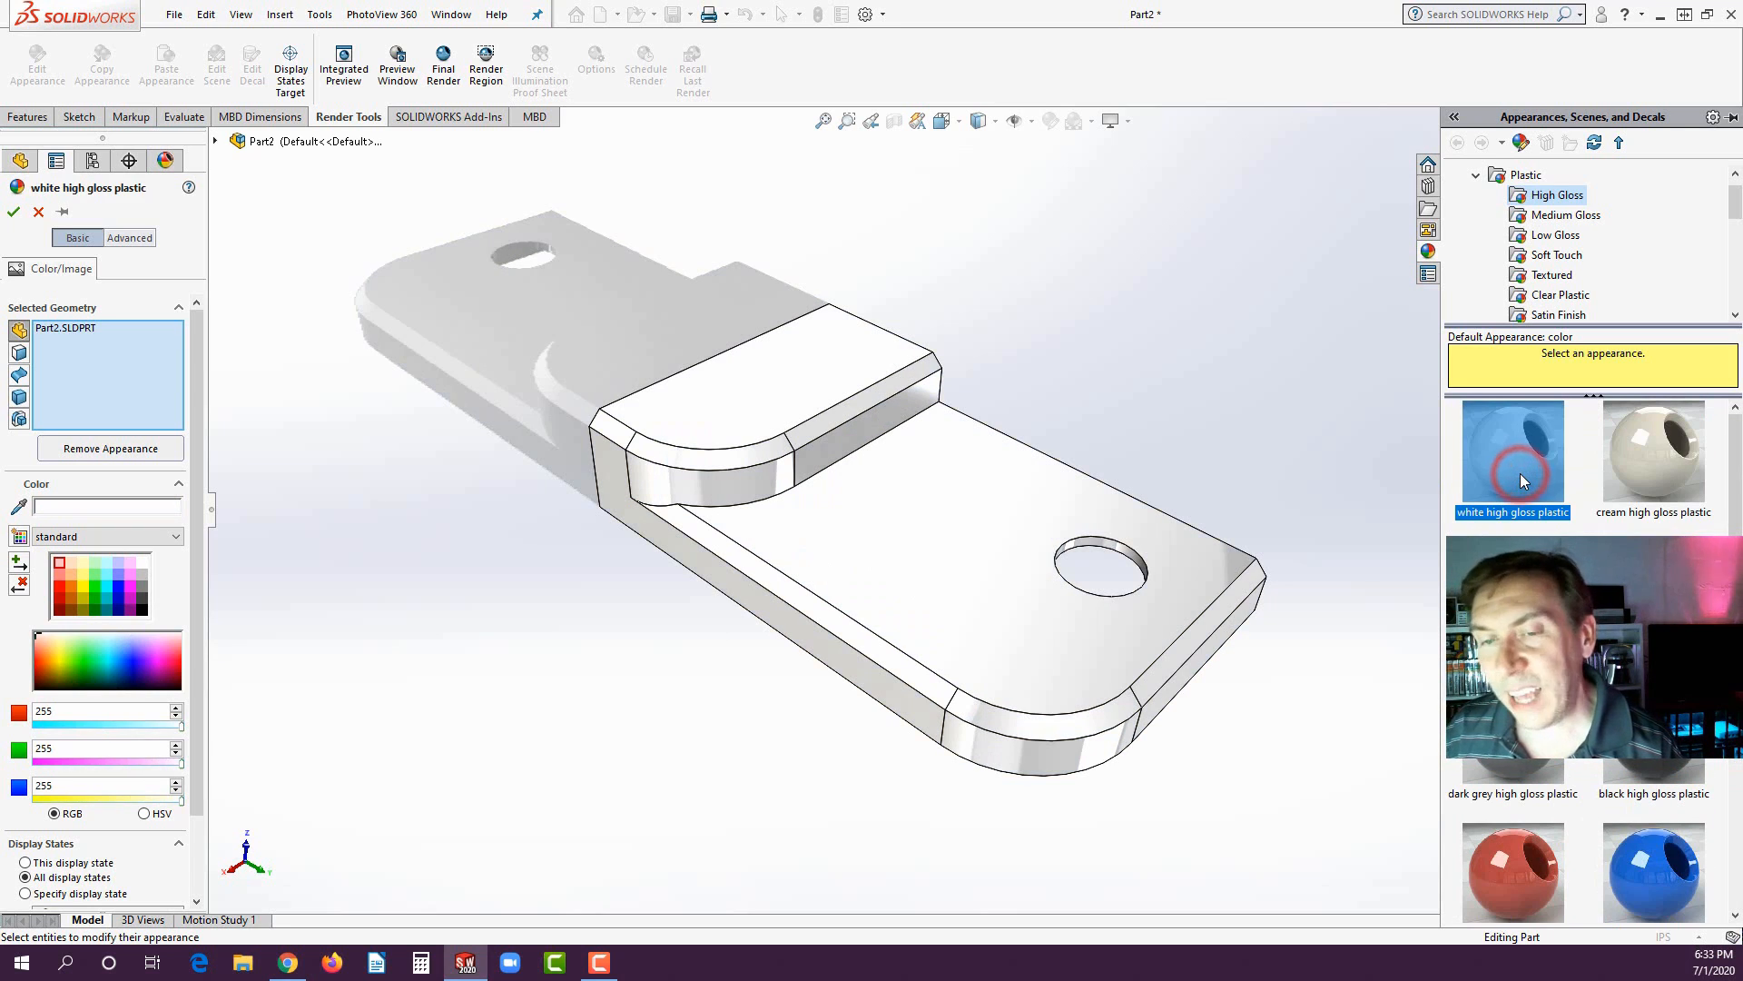
pyautogui.click(14, 212)
pyautogui.click(390, 642)
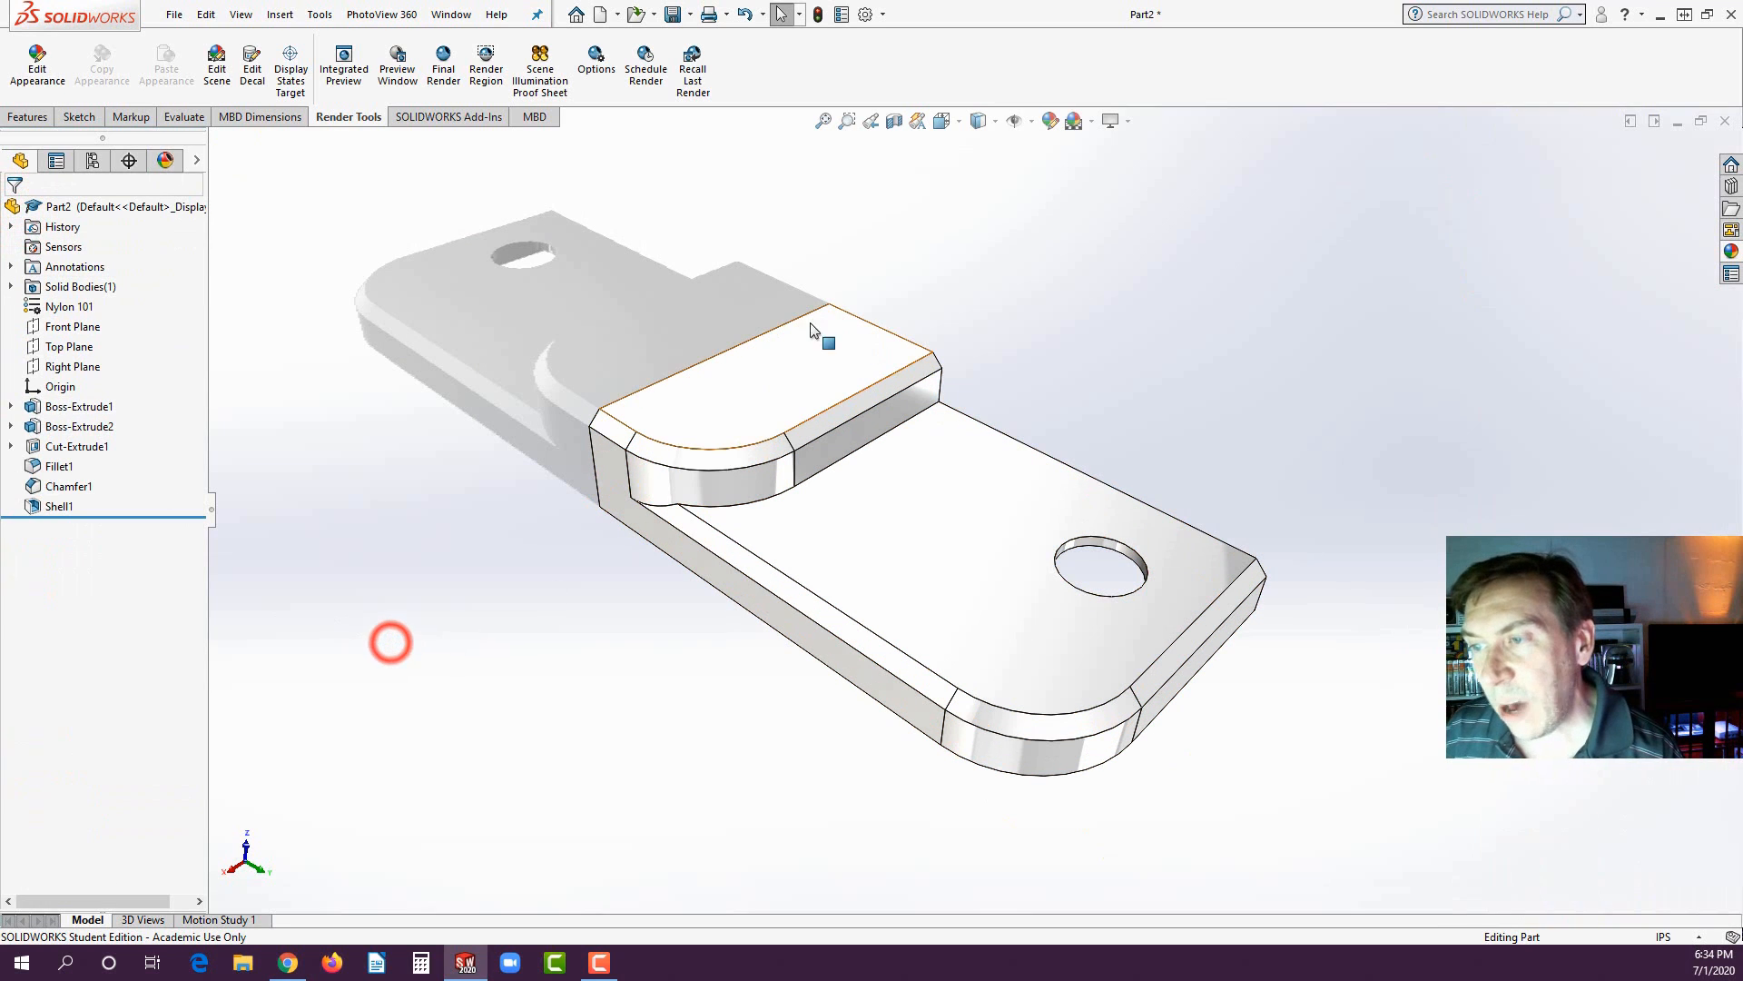
# - Apply the gloss blue car paint appearance to the chamfer feature only
pyautogui.click(736, 459)
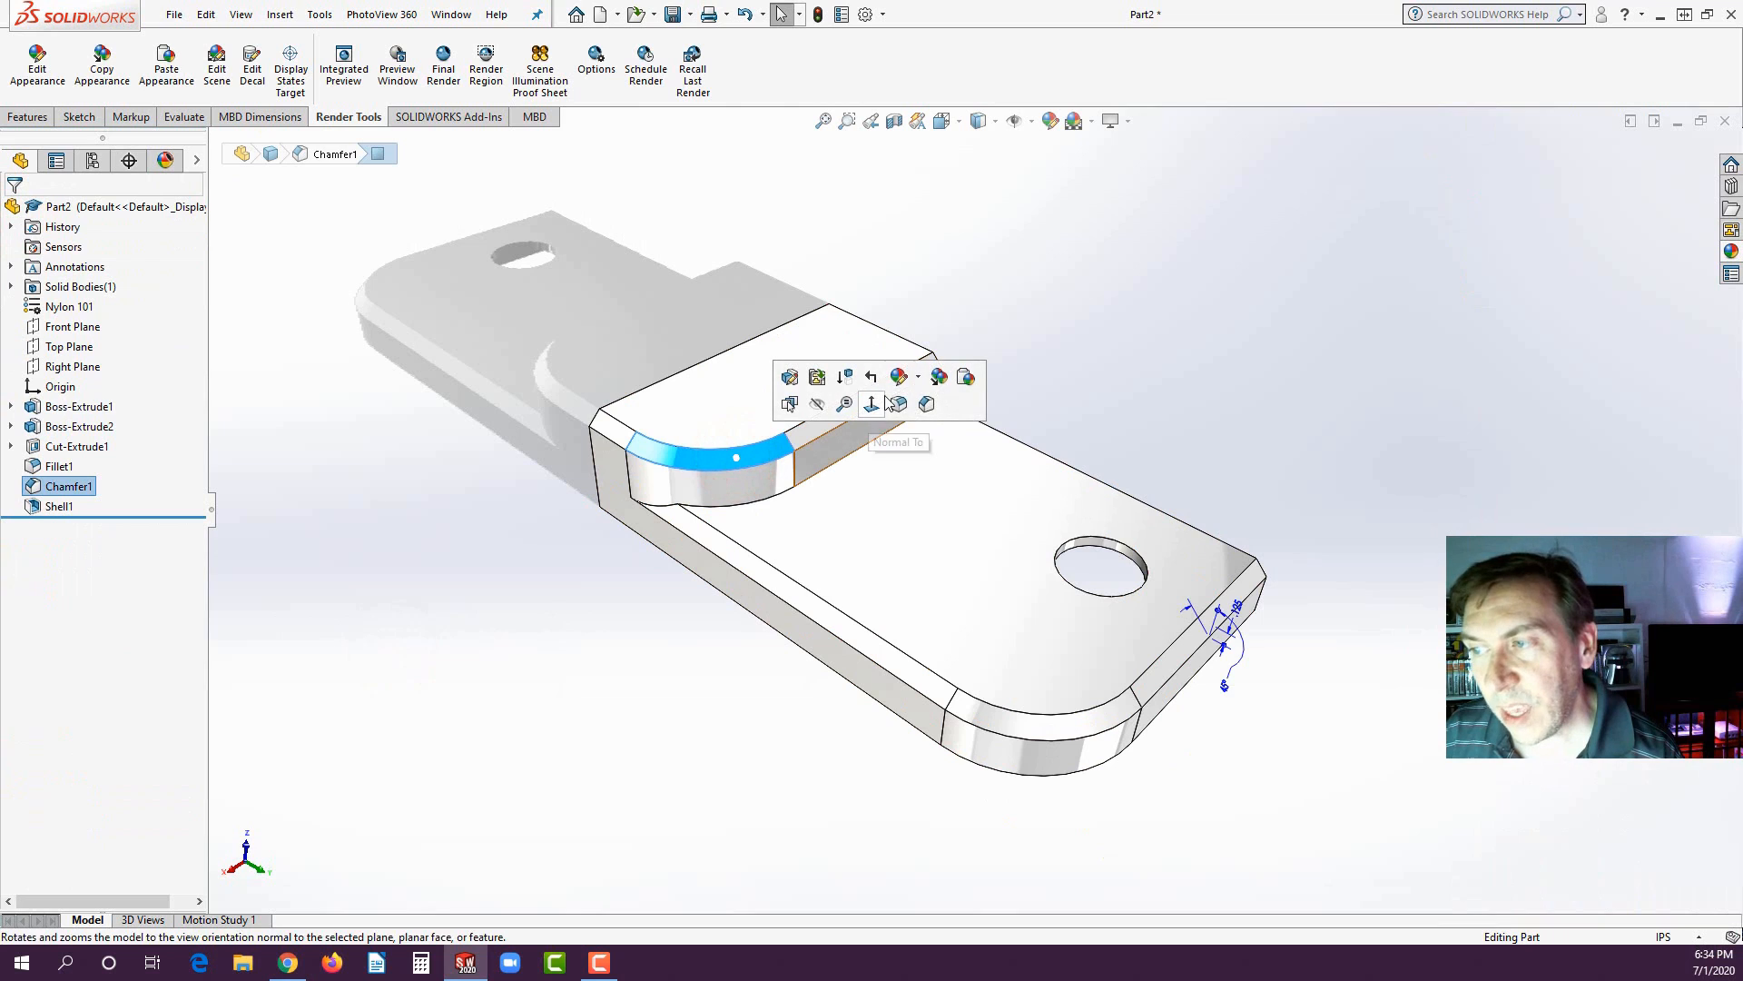
pyautogui.click(917, 376)
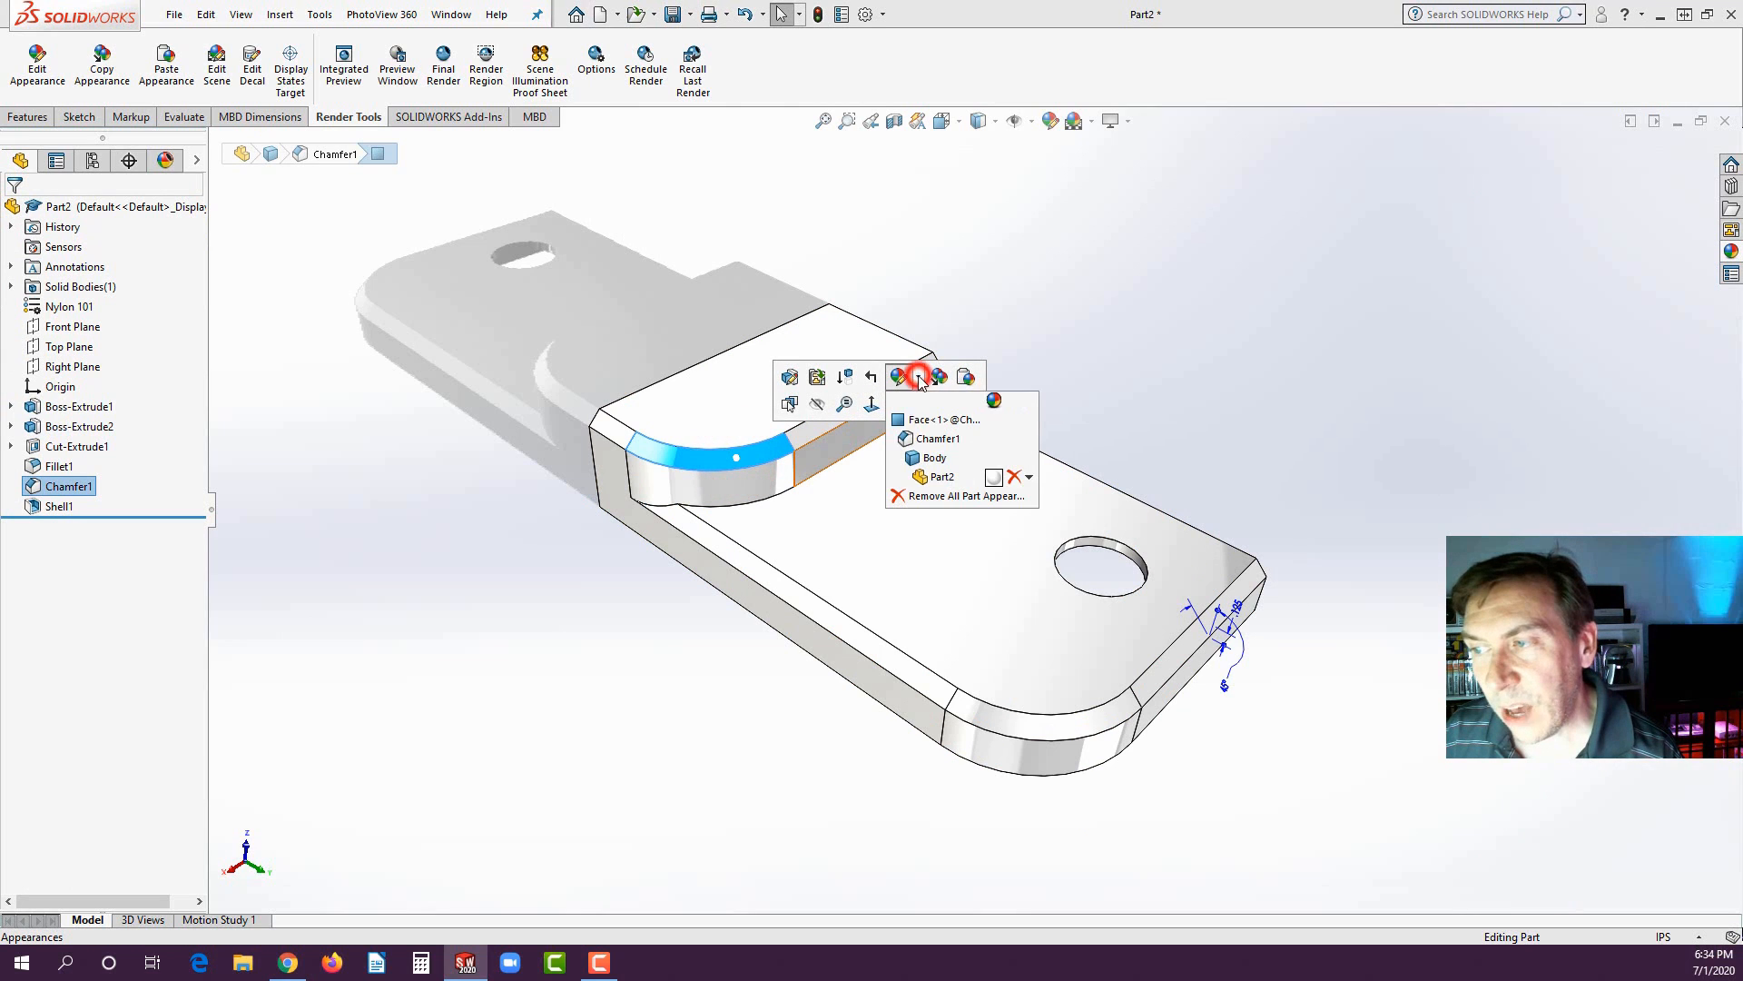
pyautogui.click(923, 443)
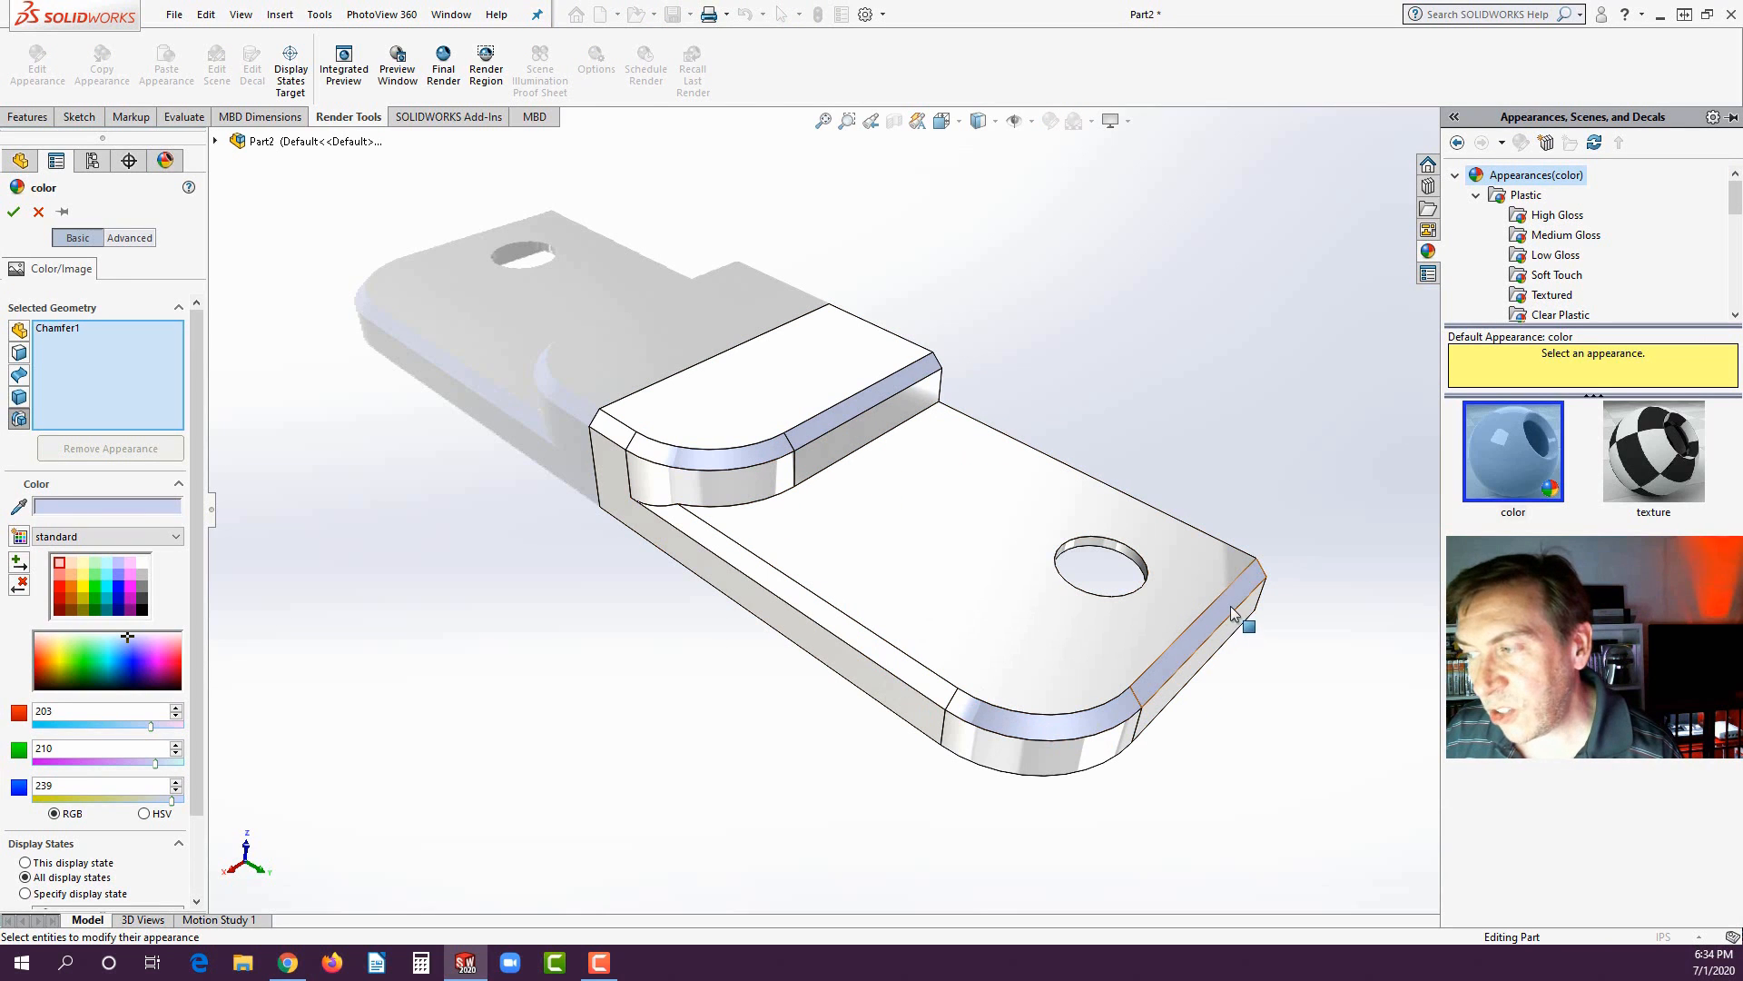
pyautogui.click(1475, 195)
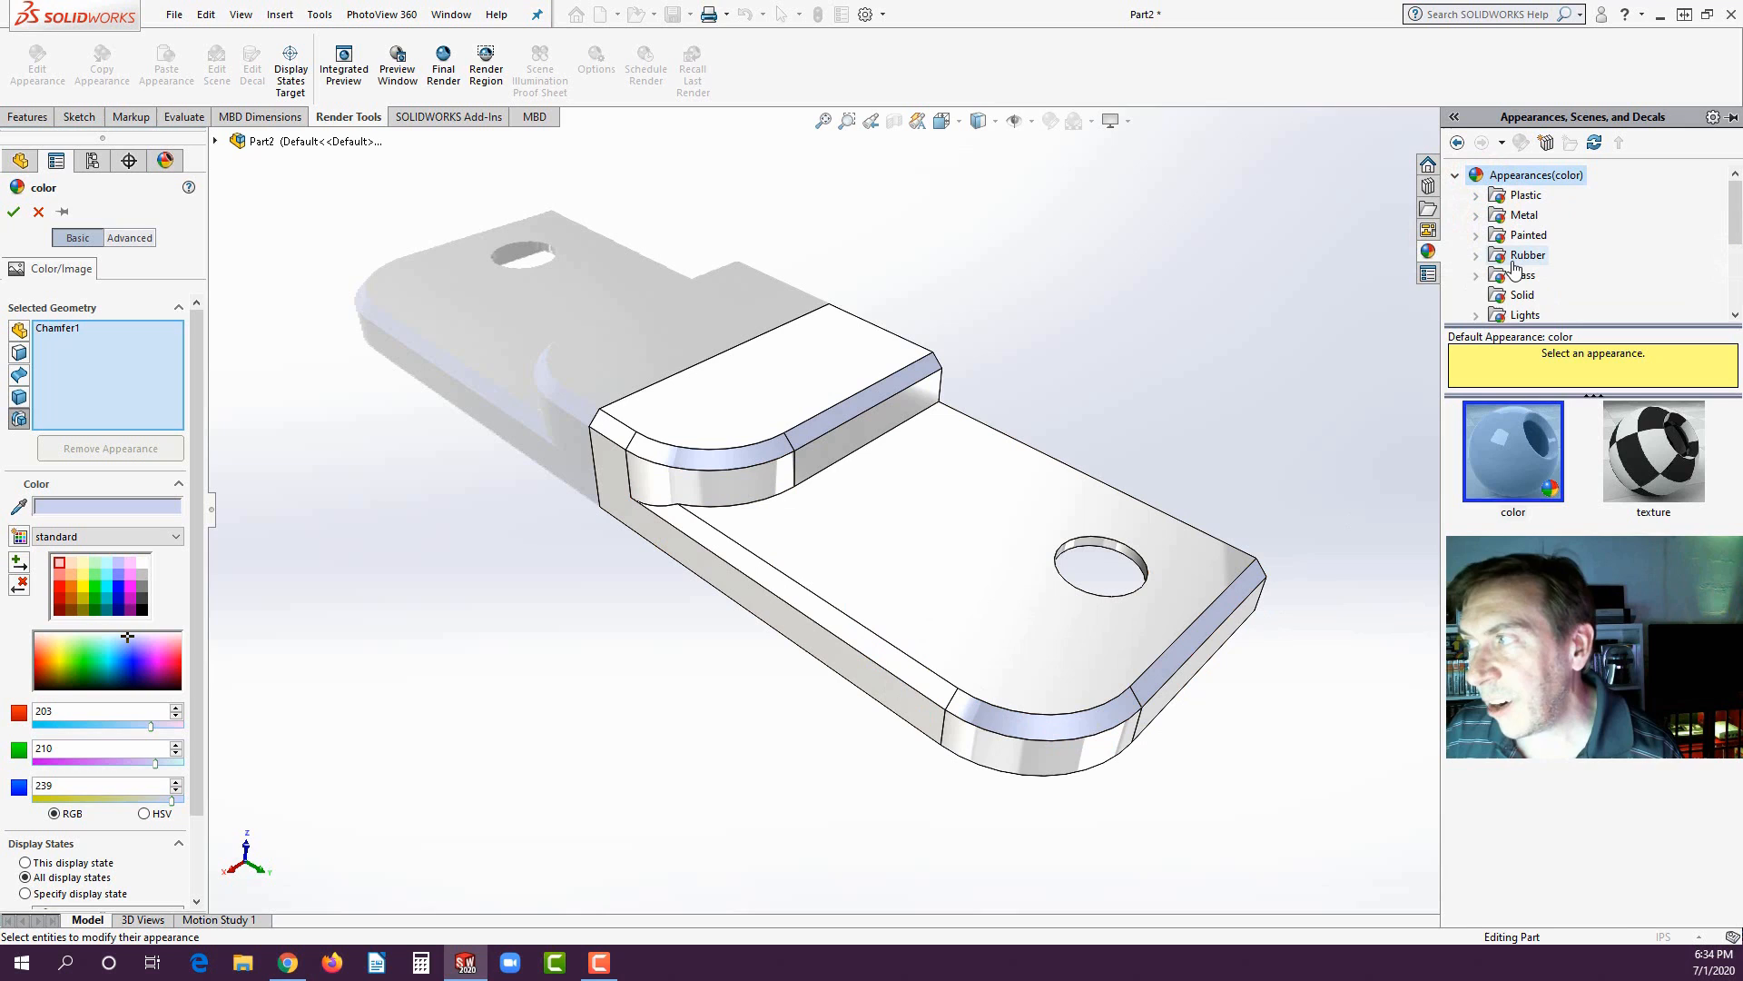
pyautogui.click(1475, 234)
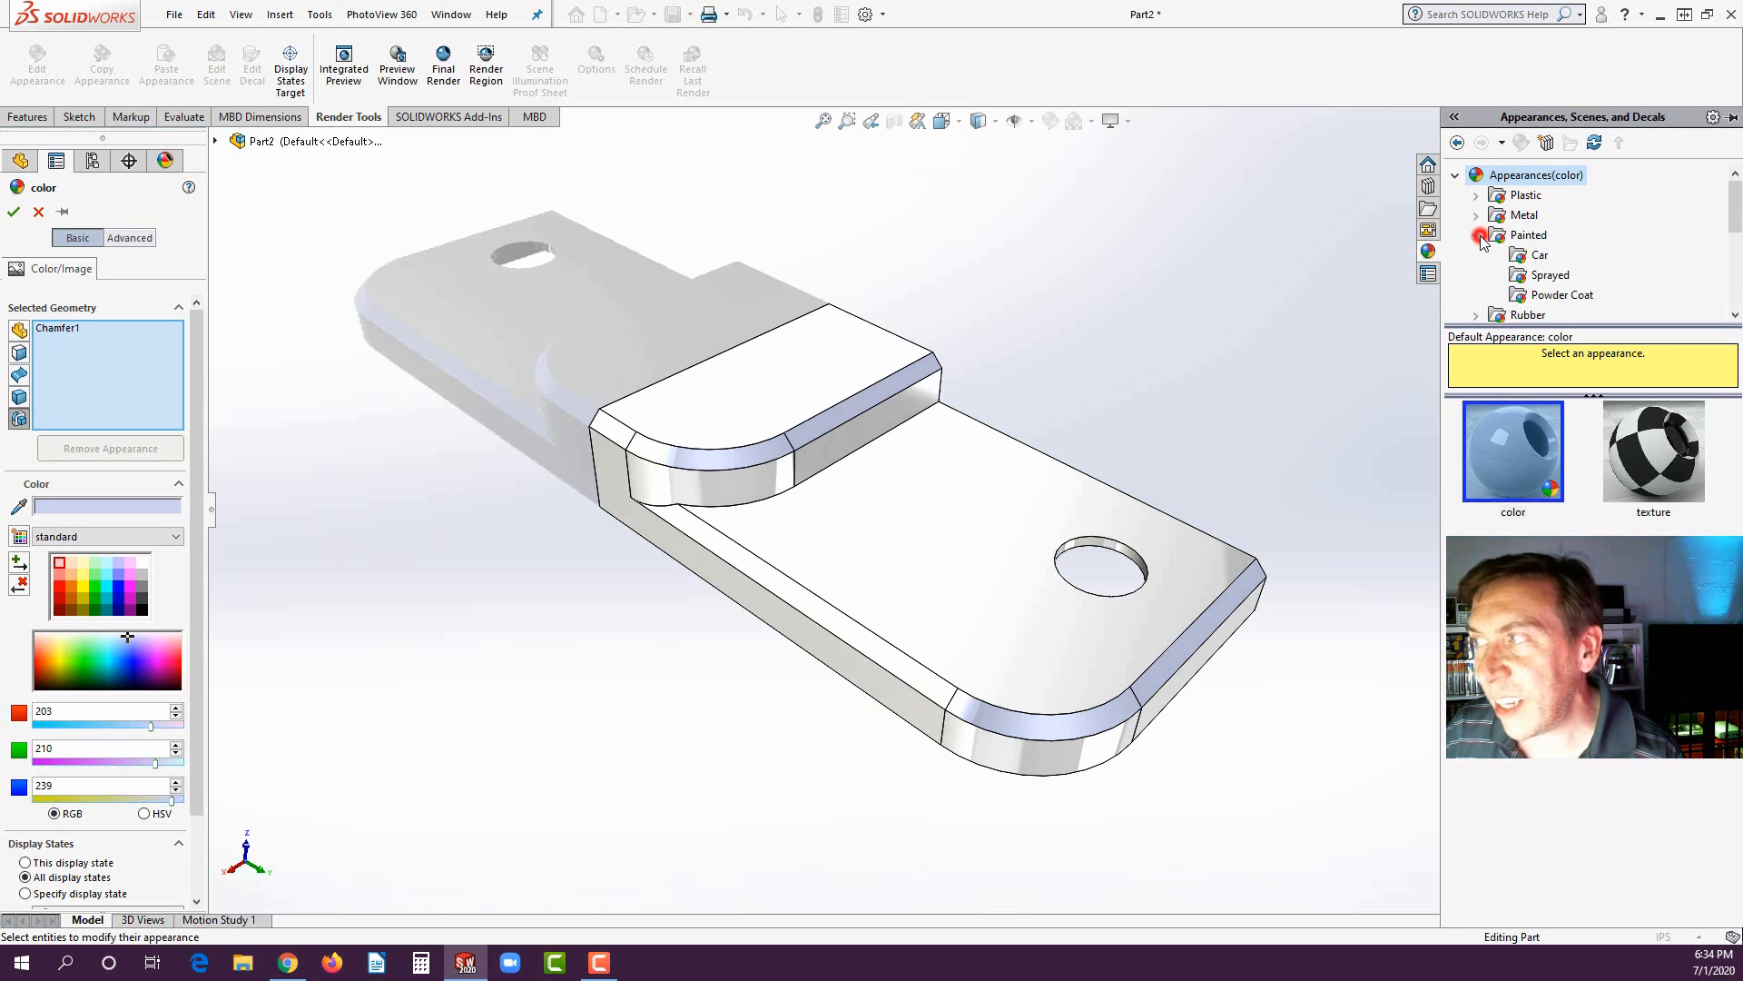
pyautogui.click(1521, 258)
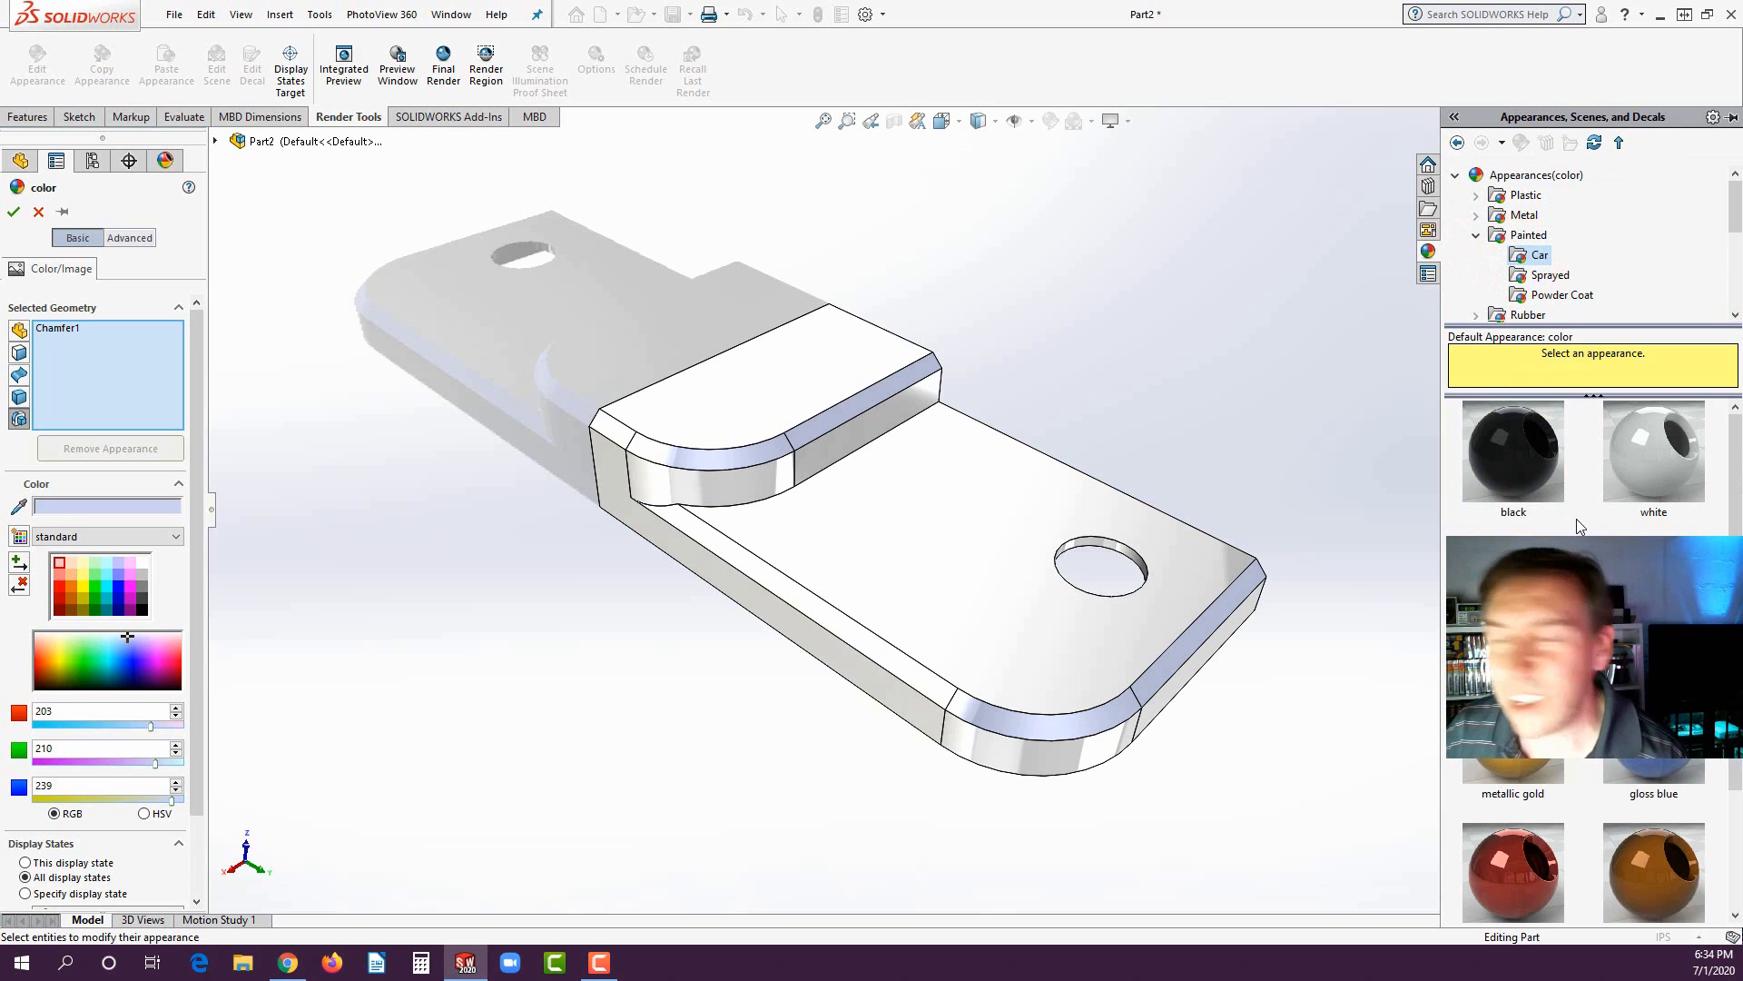
pyautogui.scroll(-2, 1576, 523)
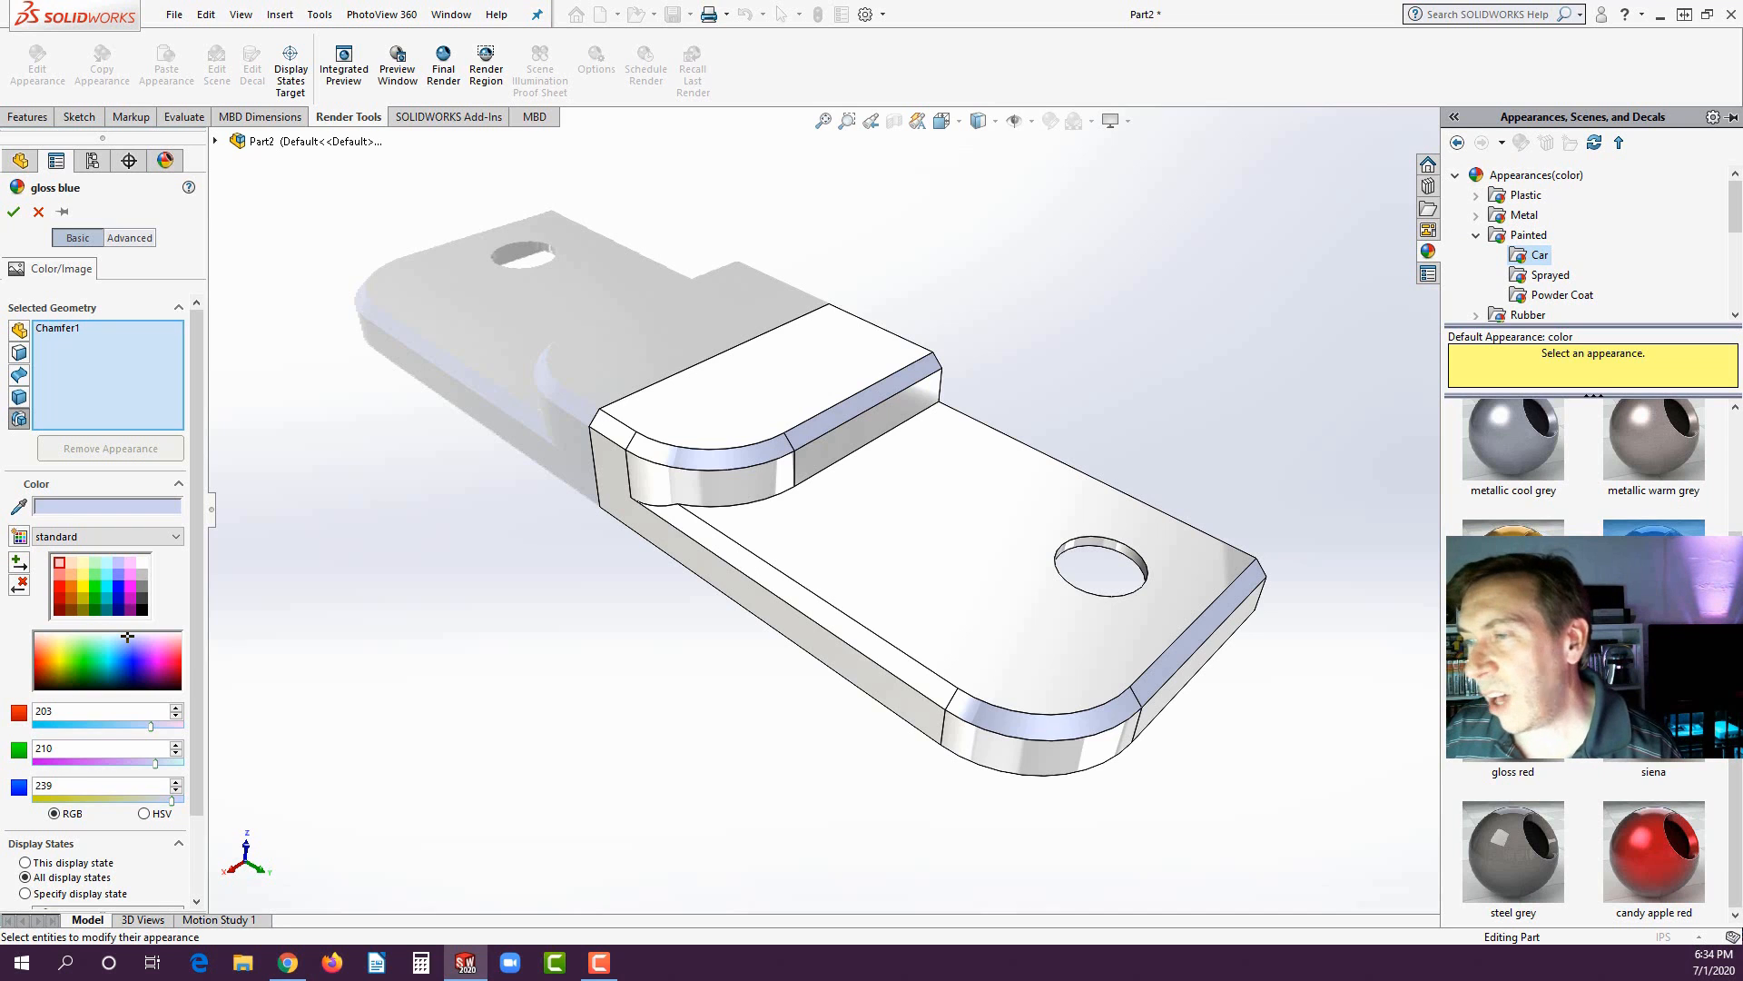
pyautogui.click(127, 636)
pyautogui.click(13, 212)
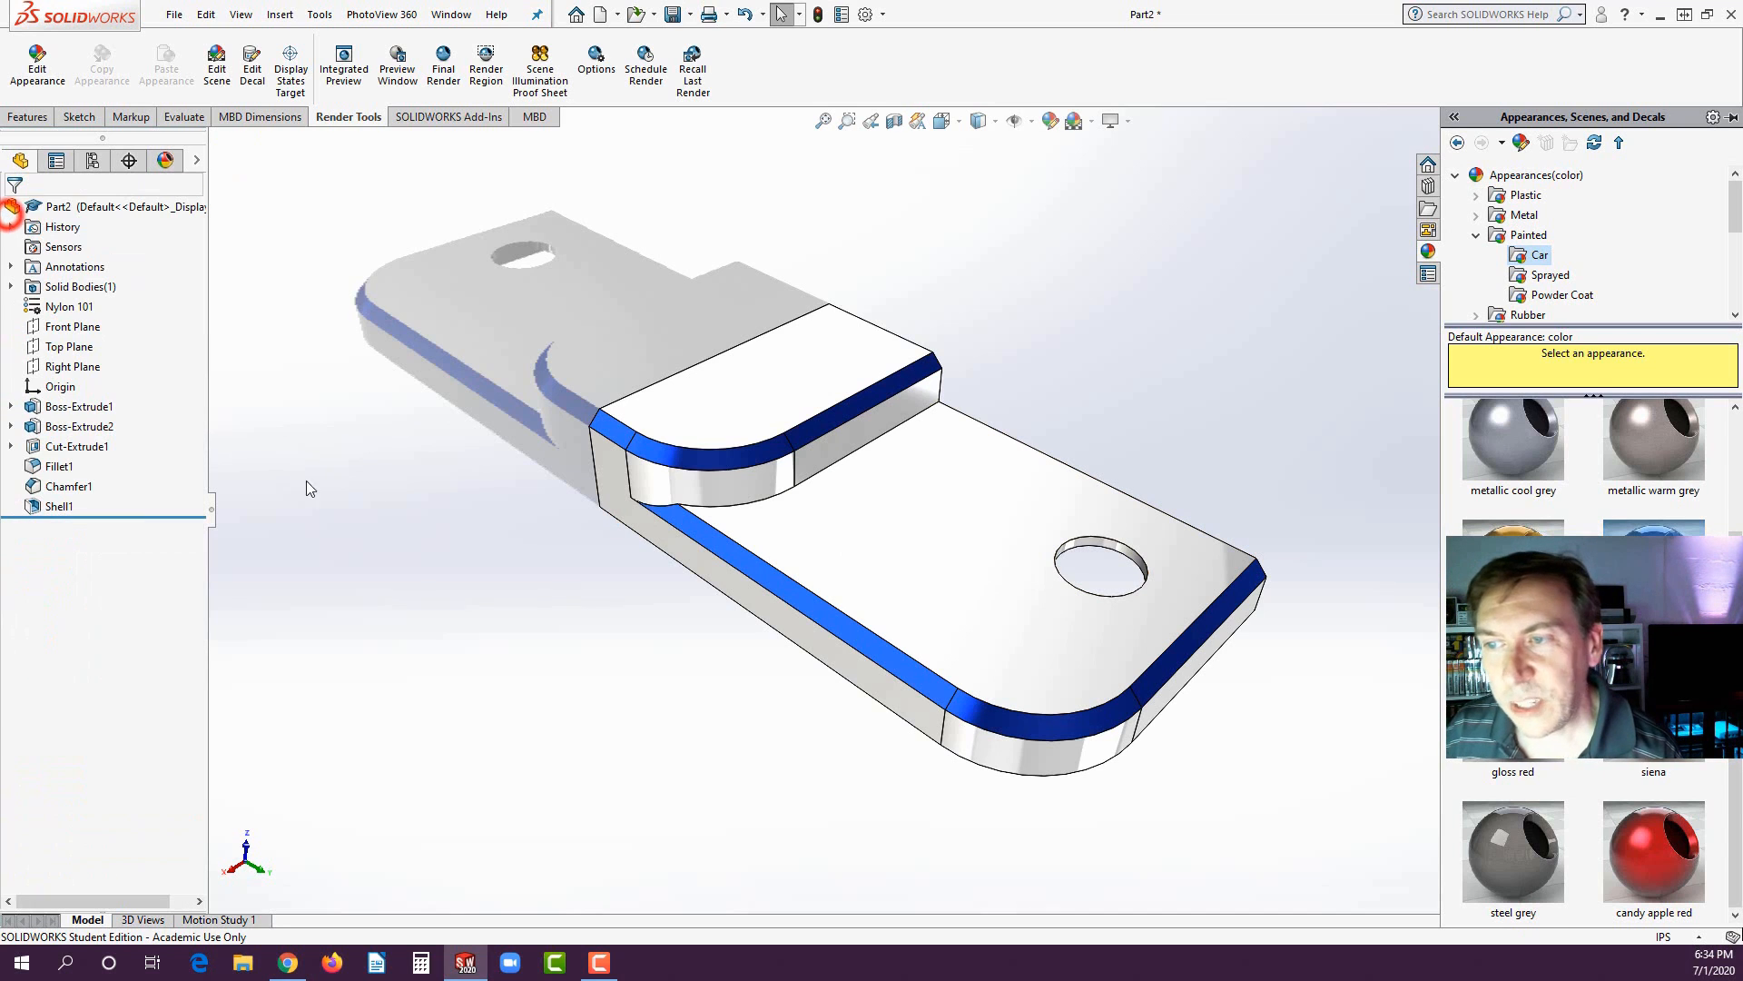
pyautogui.click(392, 567)
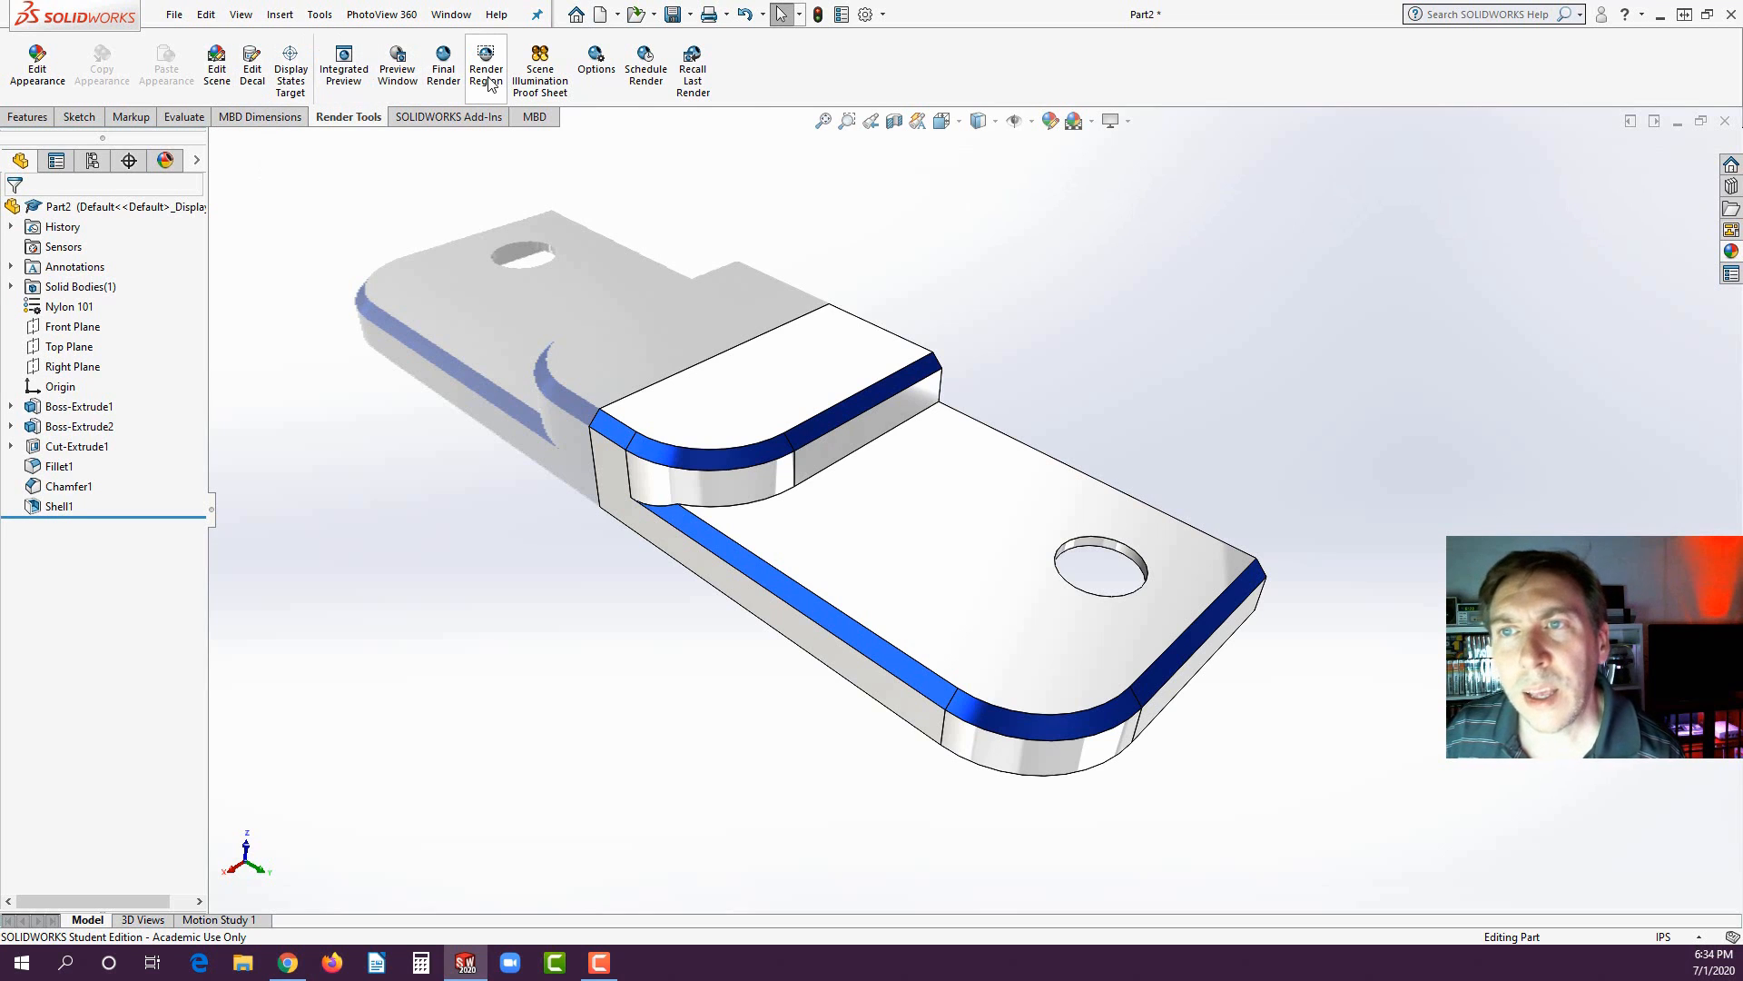
# - Edit the scene so that its floor aligns with the XY plane
pyautogui.click(218, 80)
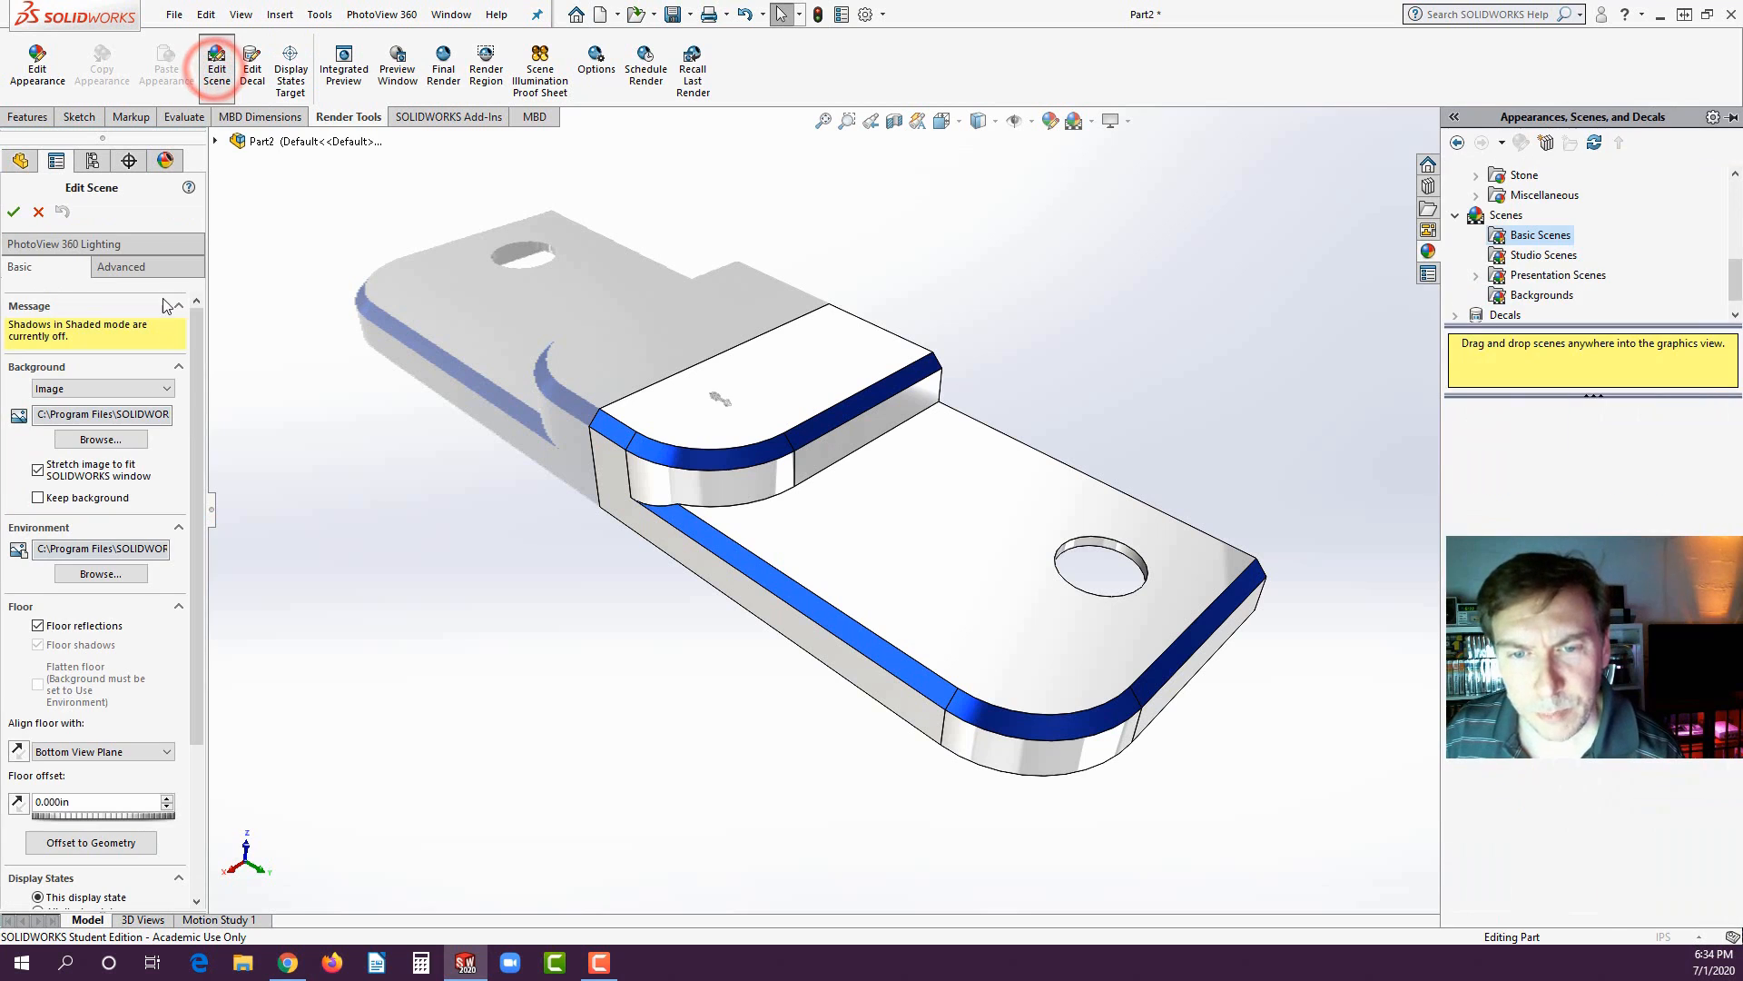
pyautogui.moveTo(200, 640); pyautogui.dragTo(188, 757)
pyautogui.click(105, 588)
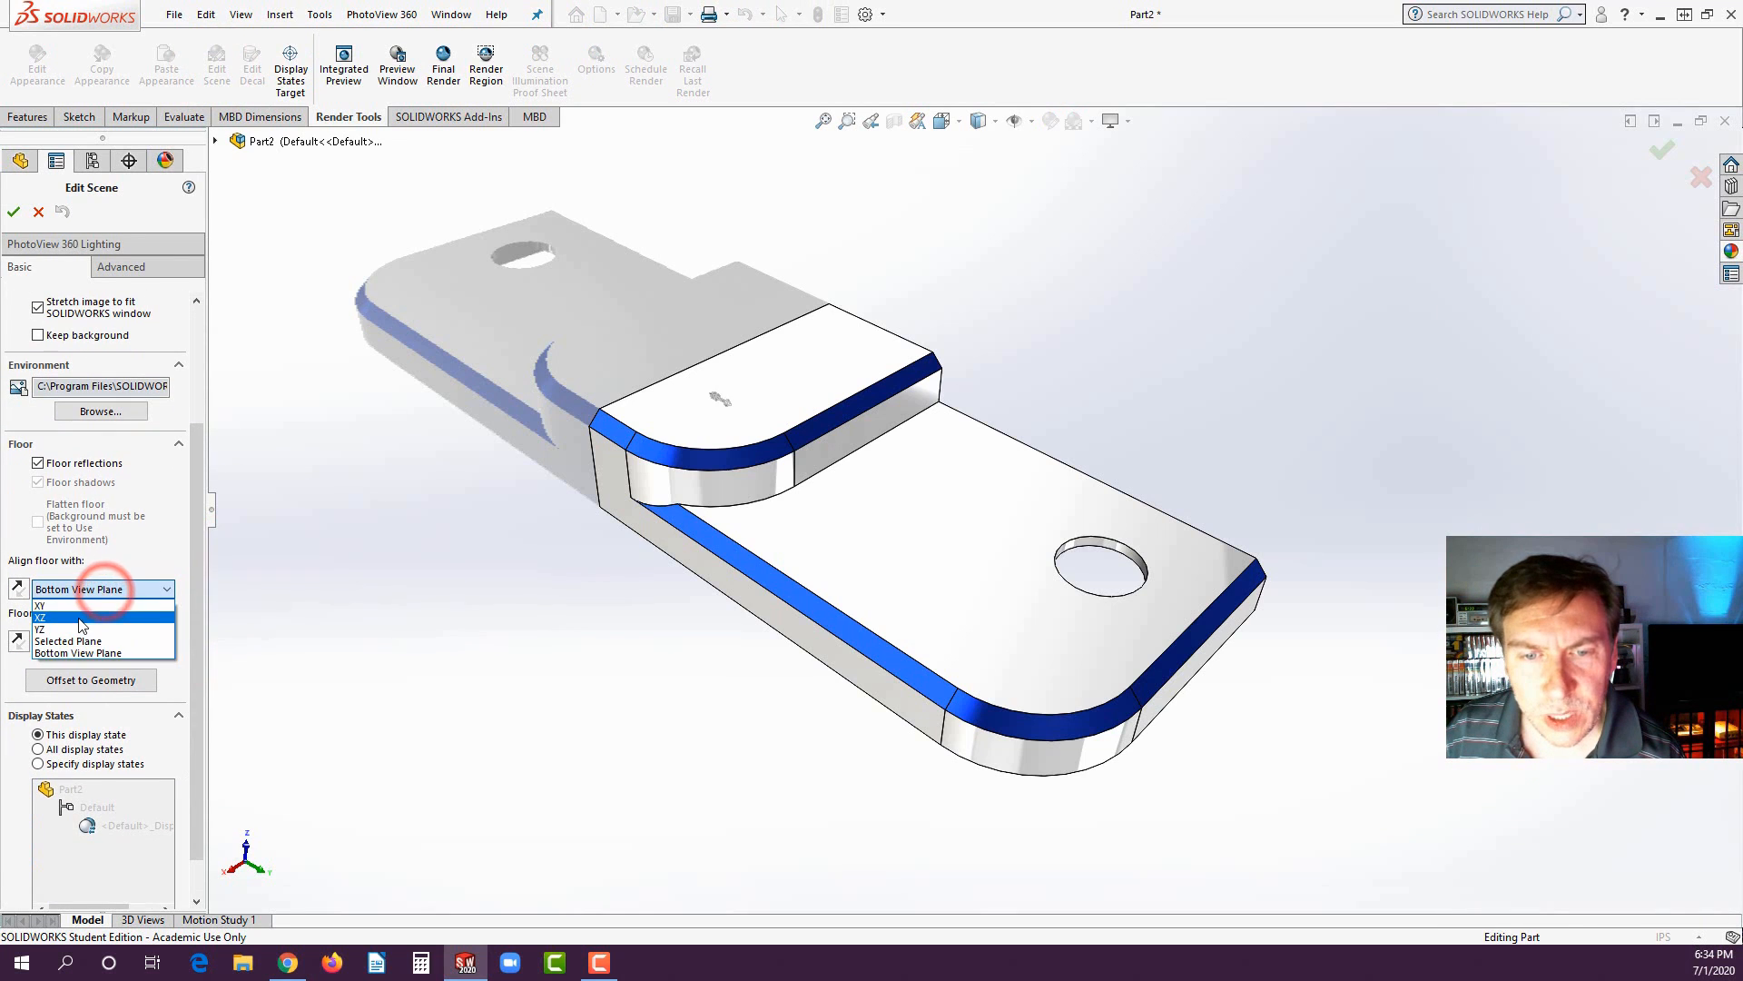
pyautogui.click(67, 606)
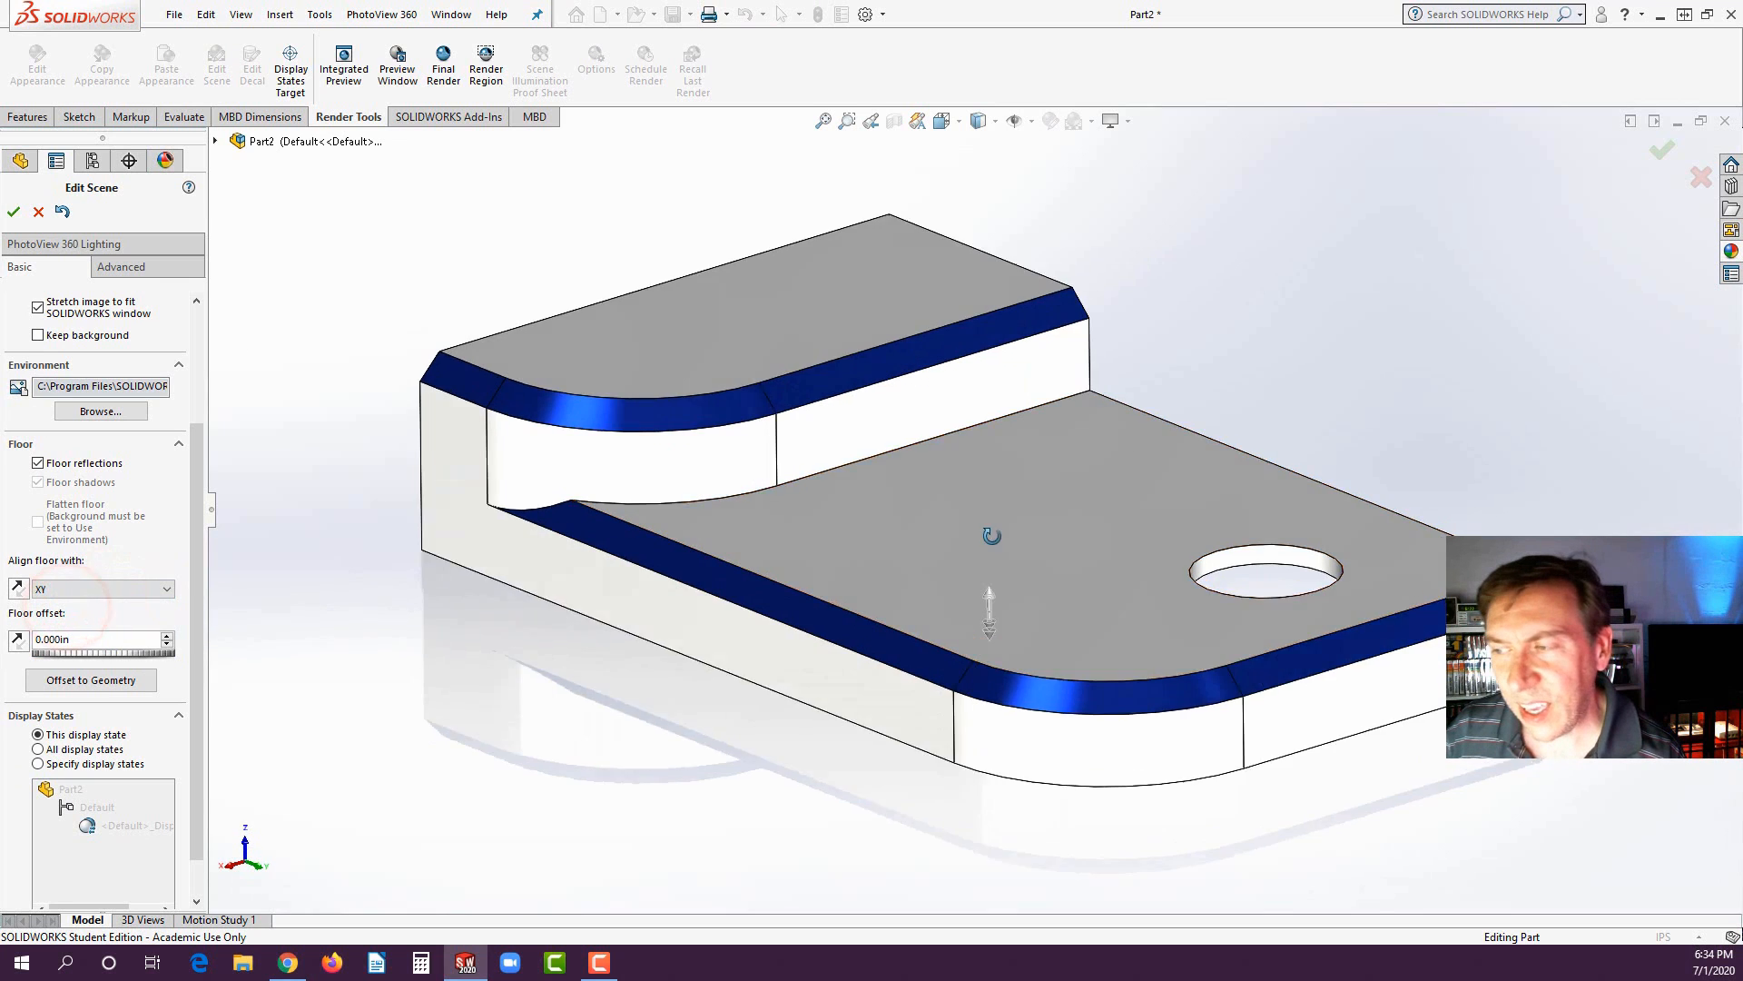
pyautogui.click(14, 211)
# - Turn on perspective display and start the integrated render preview of the part
pyautogui.click(1127, 123)
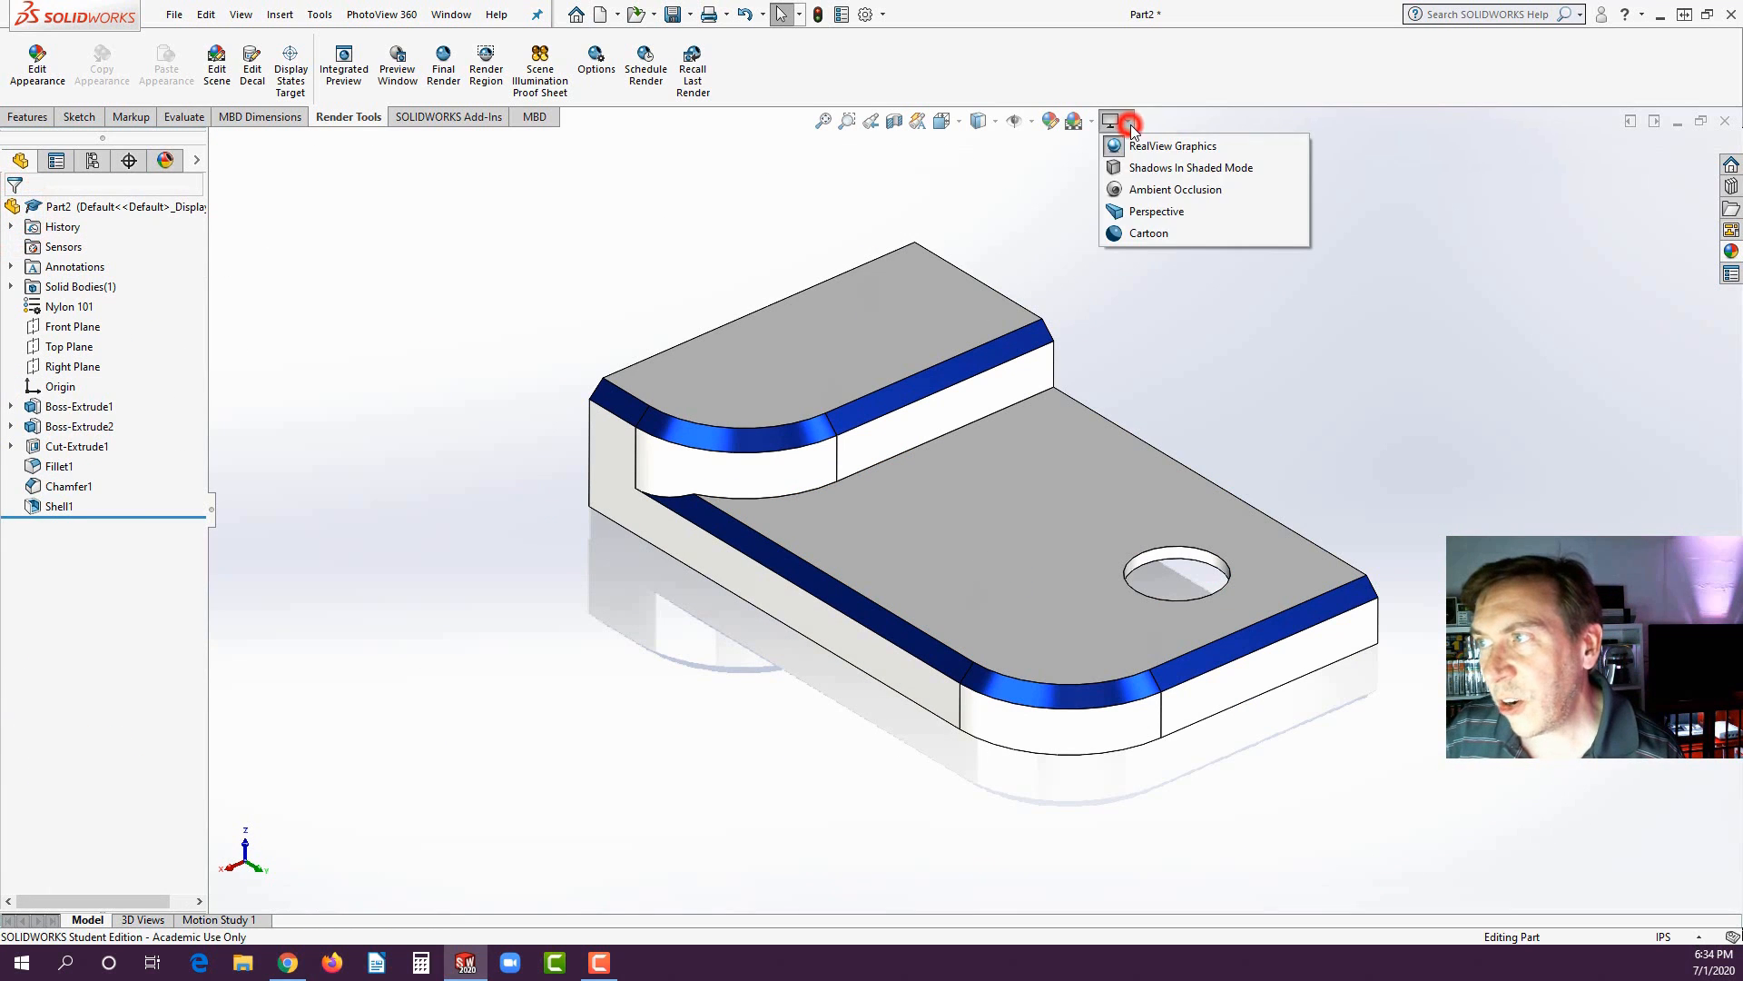
pyautogui.click(1115, 210)
pyautogui.scroll(-3, 995, 476)
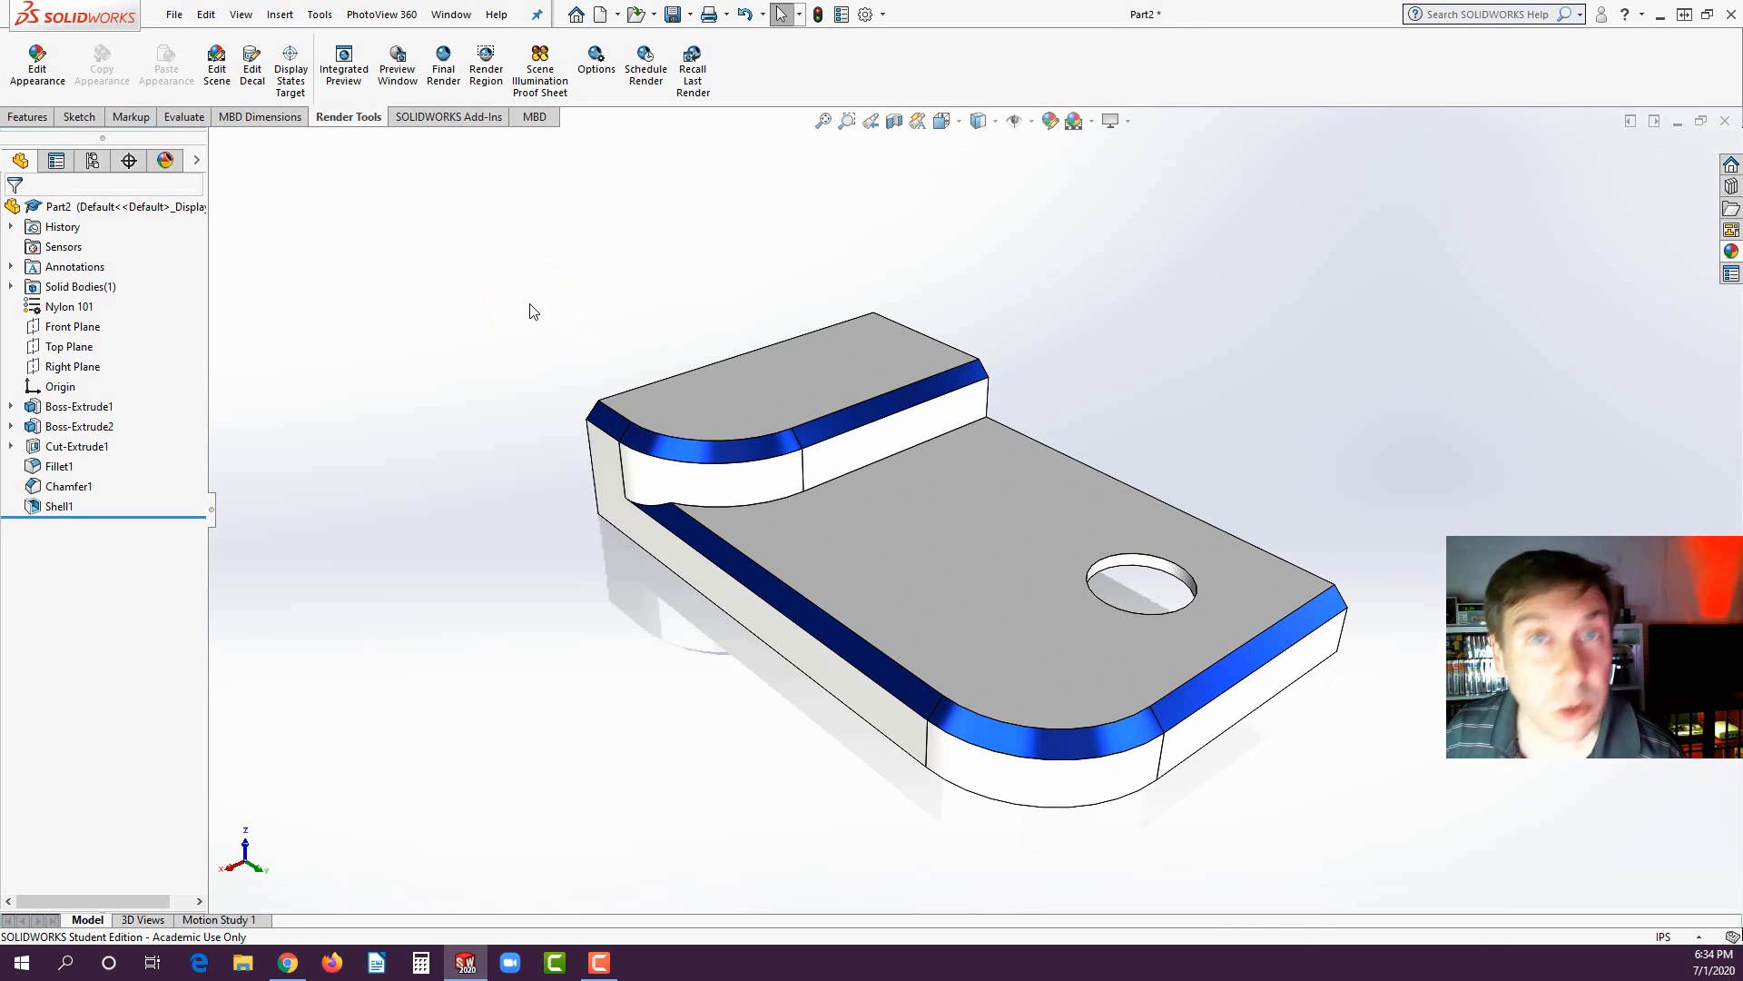
pyautogui.click(345, 71)
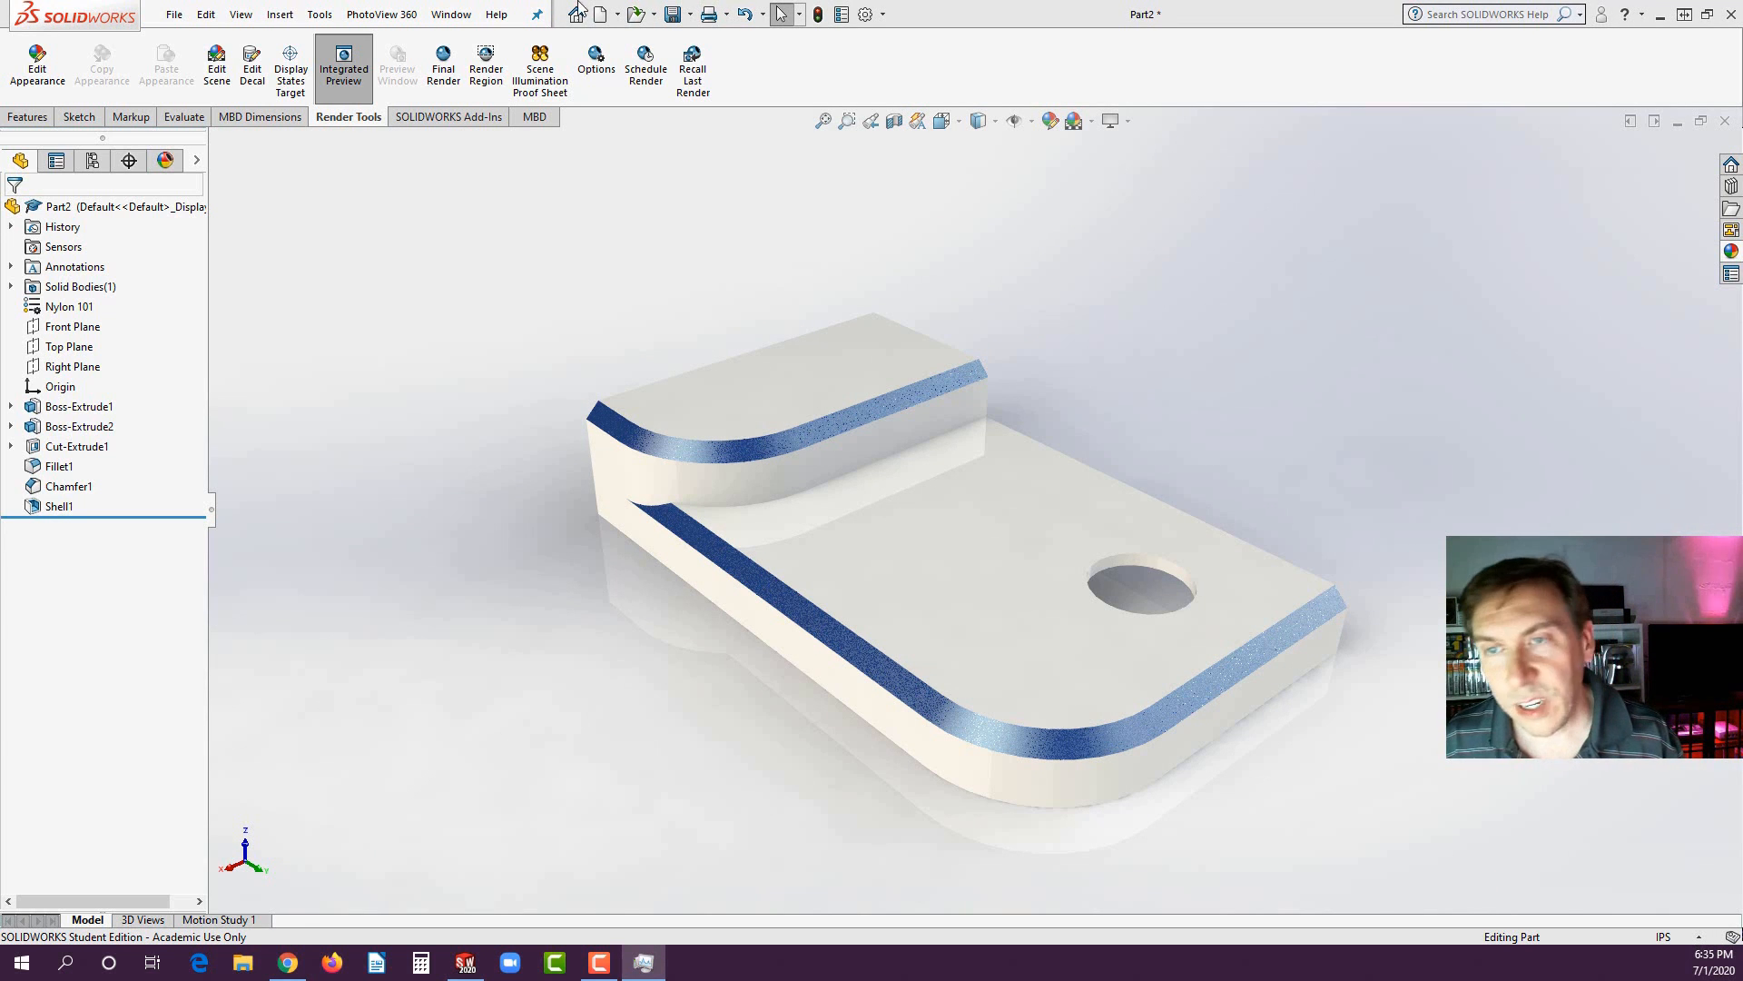
# - Switch to Task Manager's performance view and open Resource Monitor to examine the usage of each CPU core
pyautogui.moveTo(0, 89); pyautogui.dragTo(1371, 74)
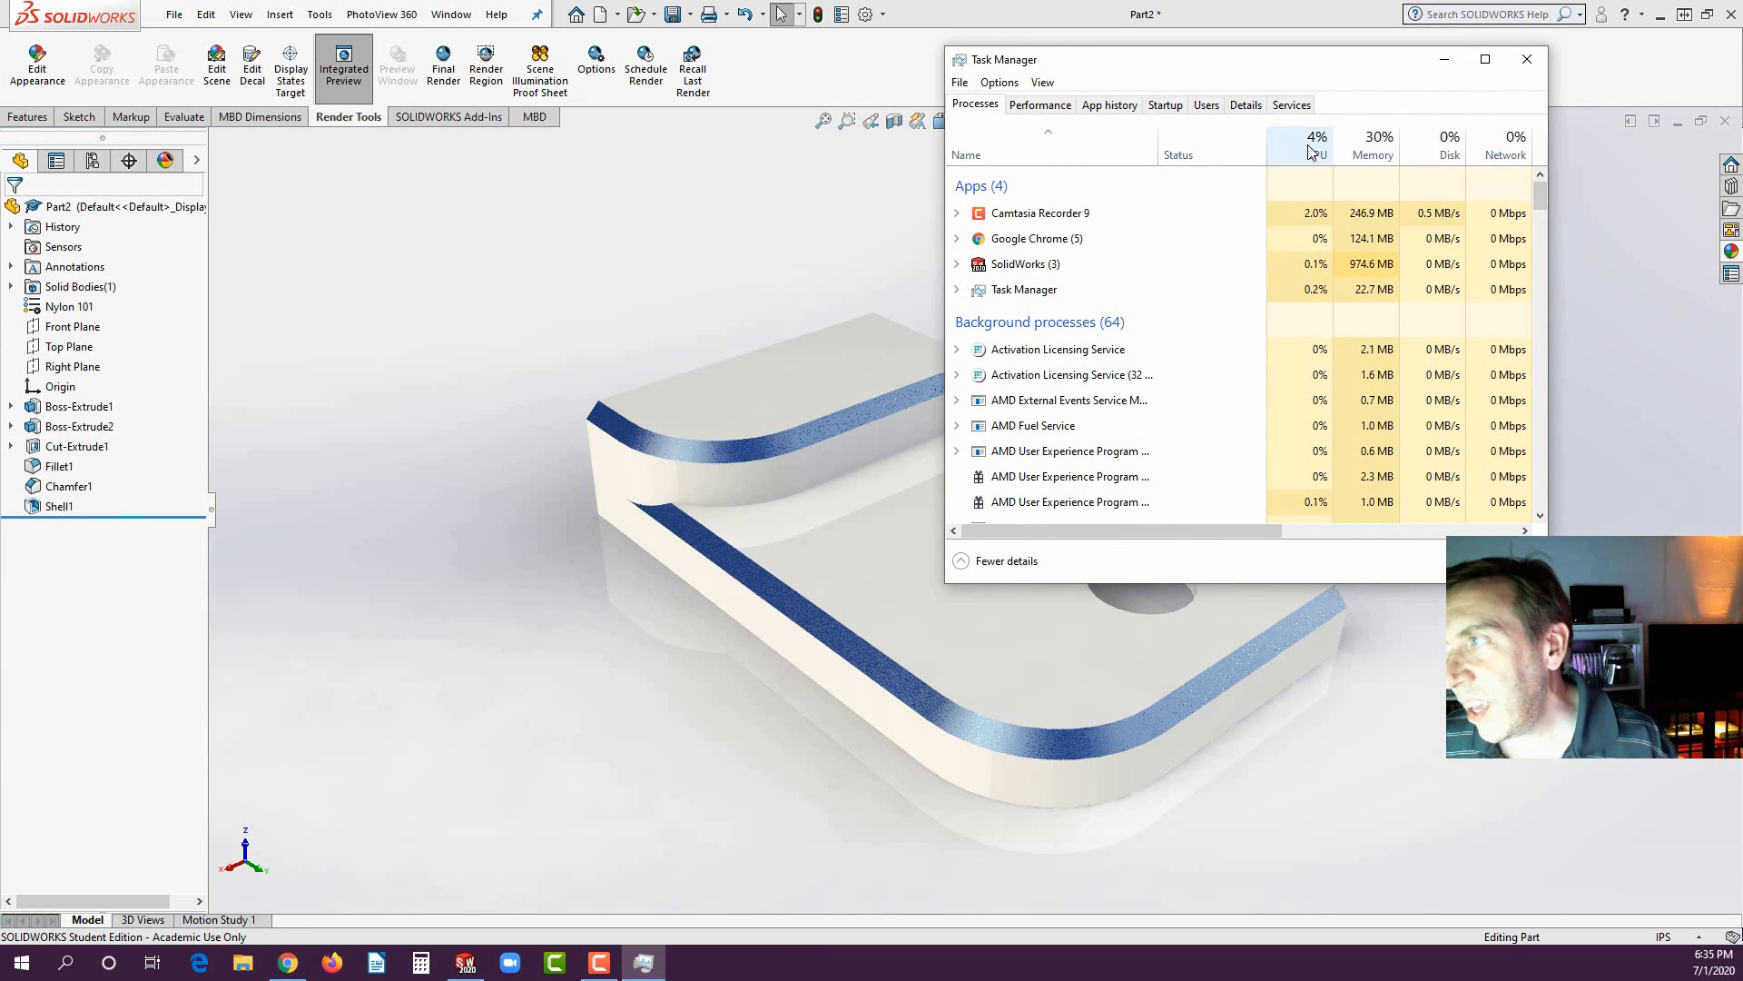
pyautogui.click(1042, 111)
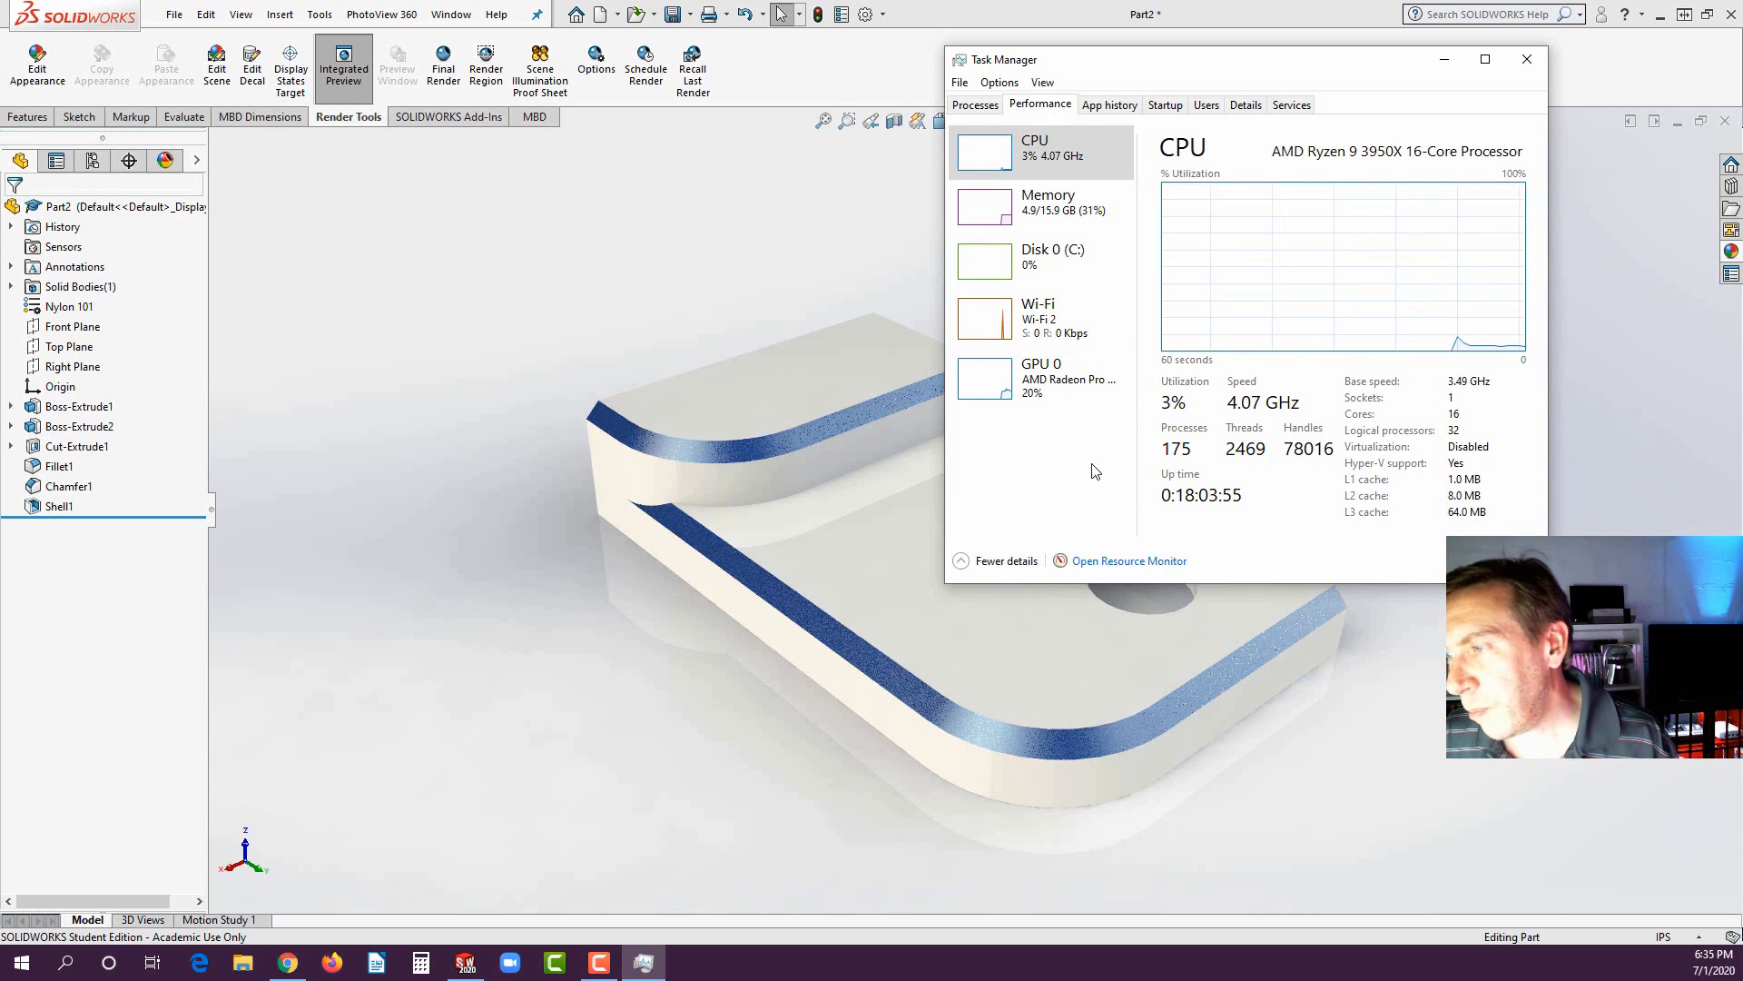
pyautogui.click(1097, 563)
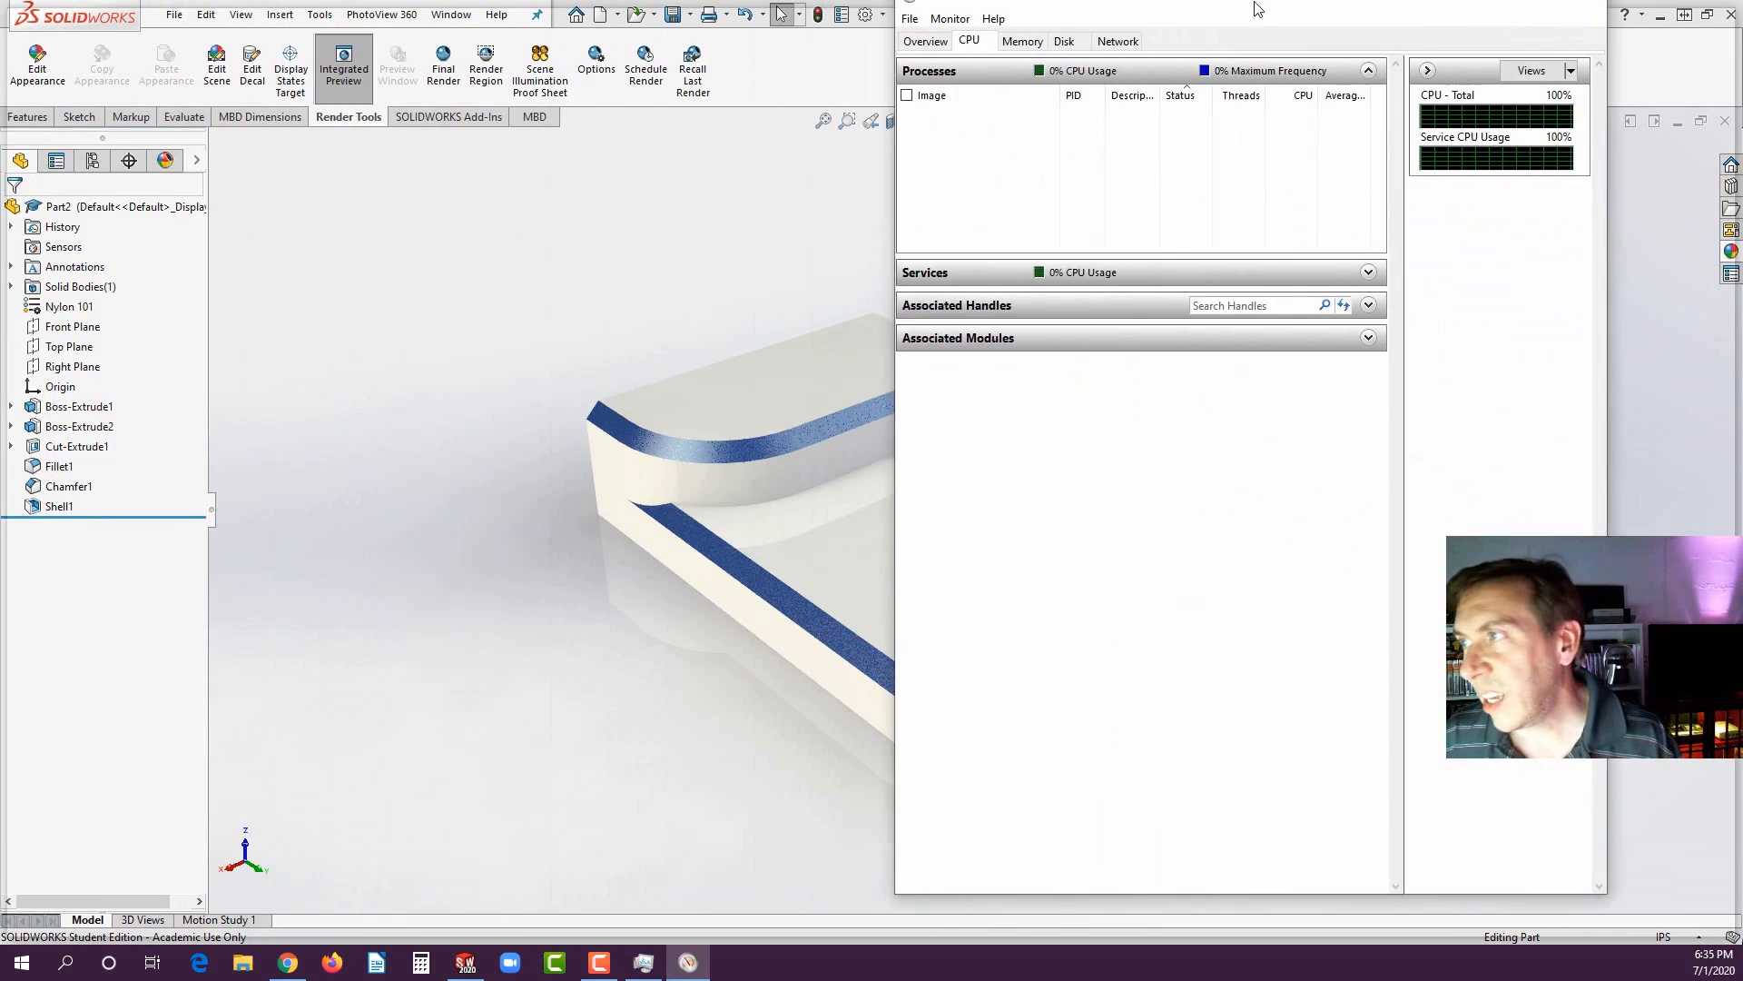
pyautogui.doubleClick(1258, 9)
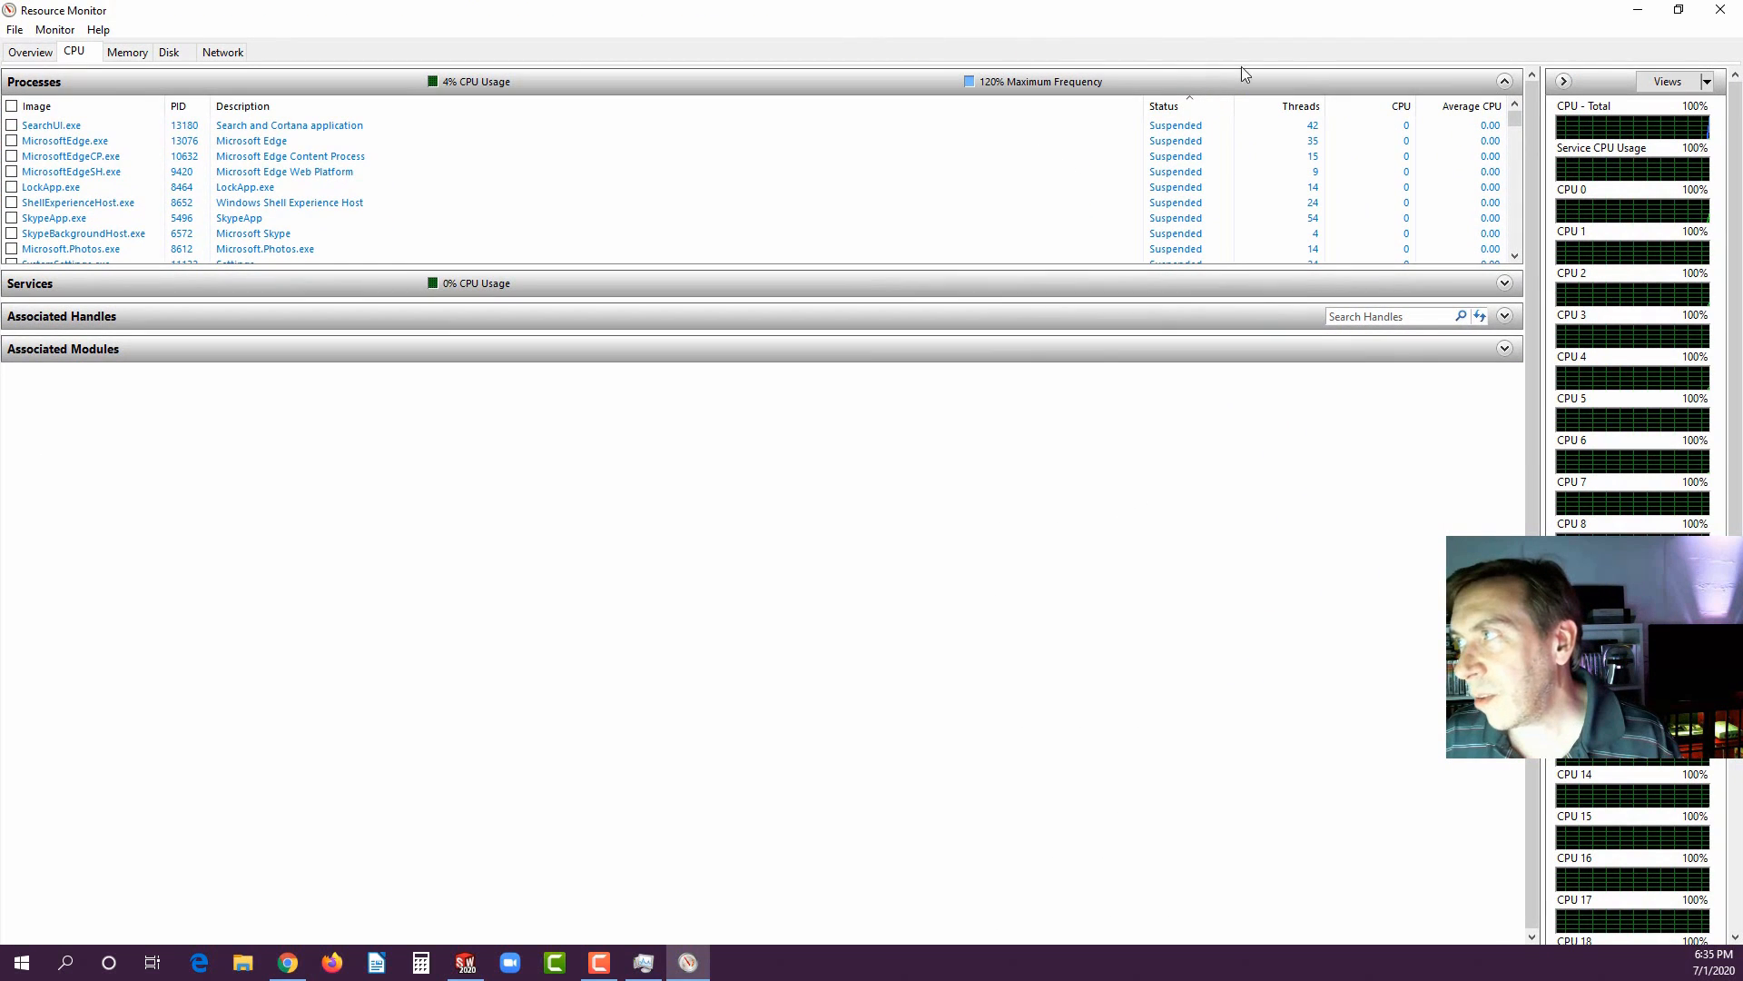
pyautogui.click(1662, 11)
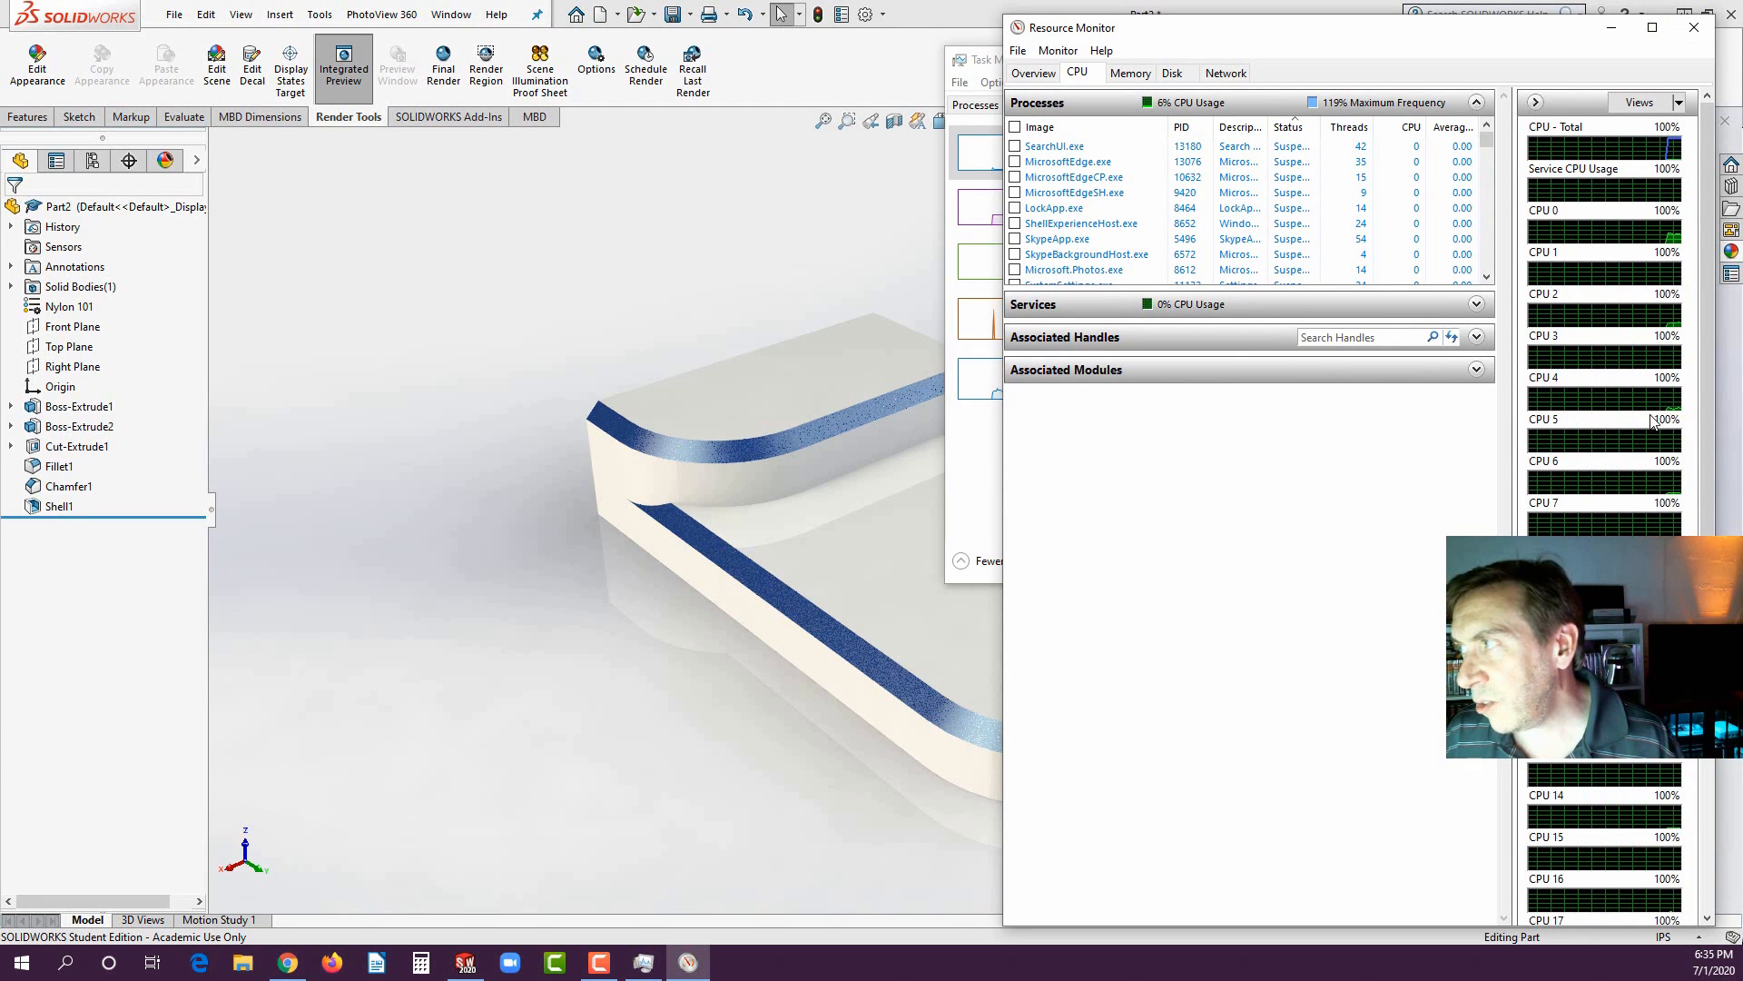
# - Orbit the previewed part to trigger a re-render and check the CPU core load in Resource Monitor
pyautogui.click(696, 428)
pyautogui.moveTo(701, 482); pyautogui.dragTo(688, 464, button='middle')
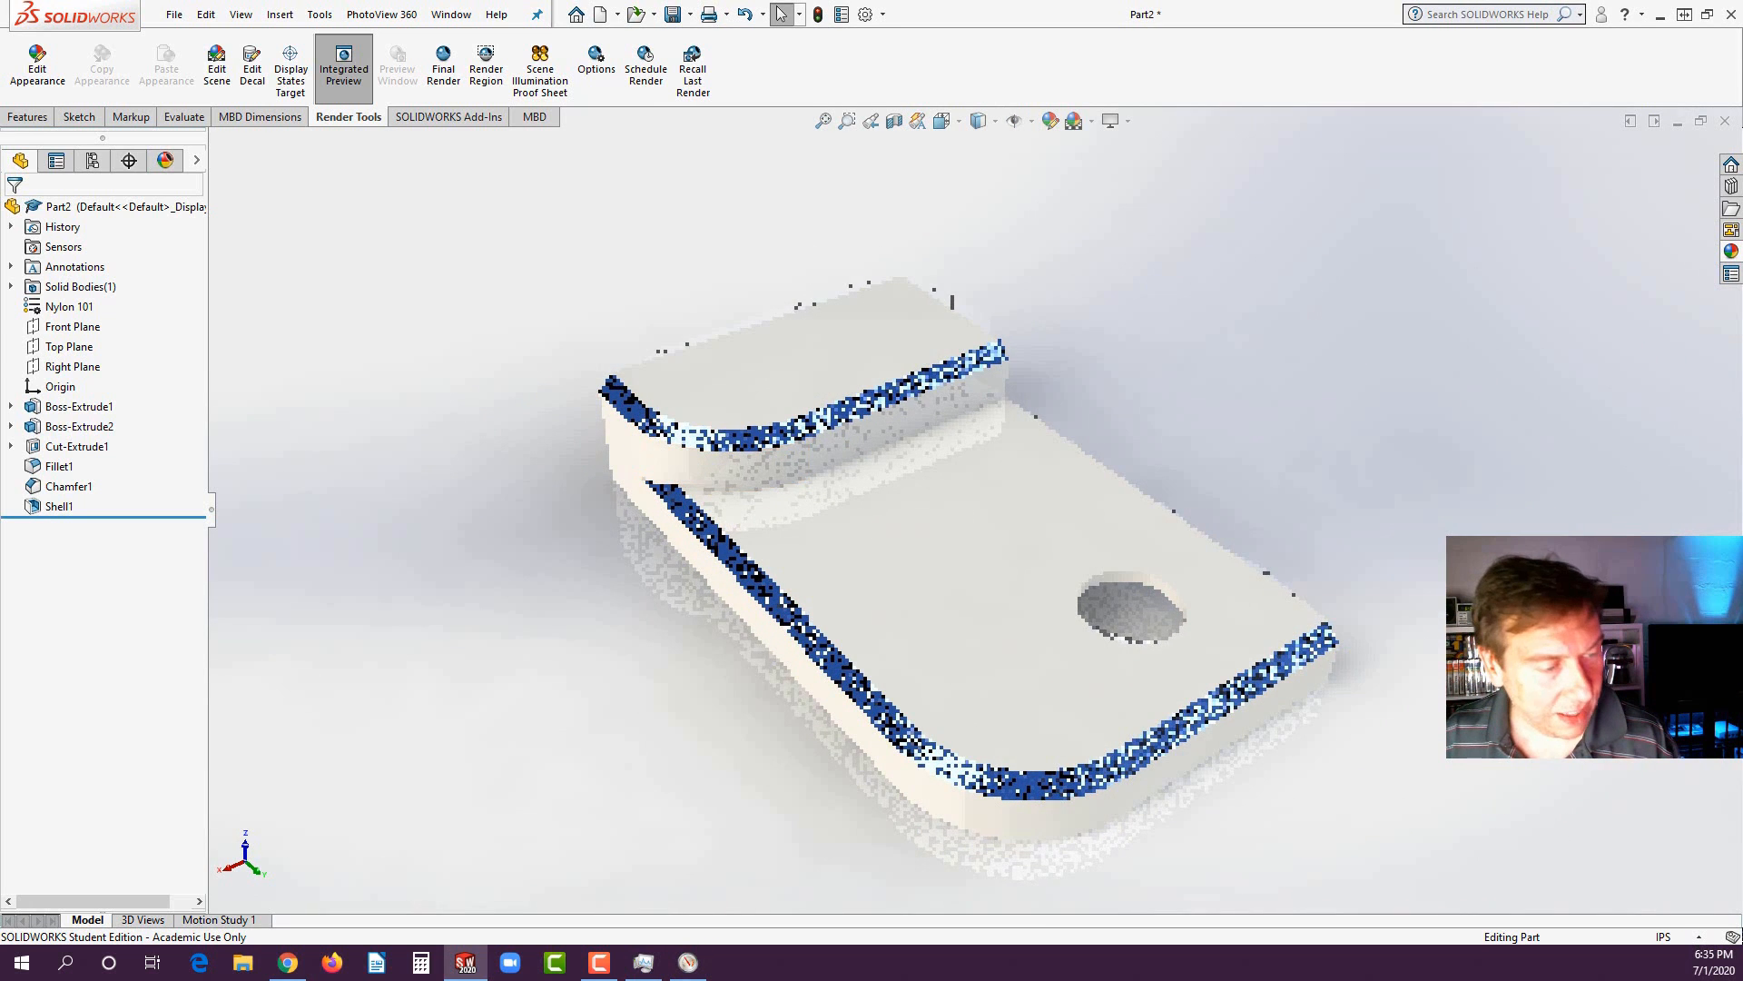
pyautogui.hotkey('alt', 'Tab')
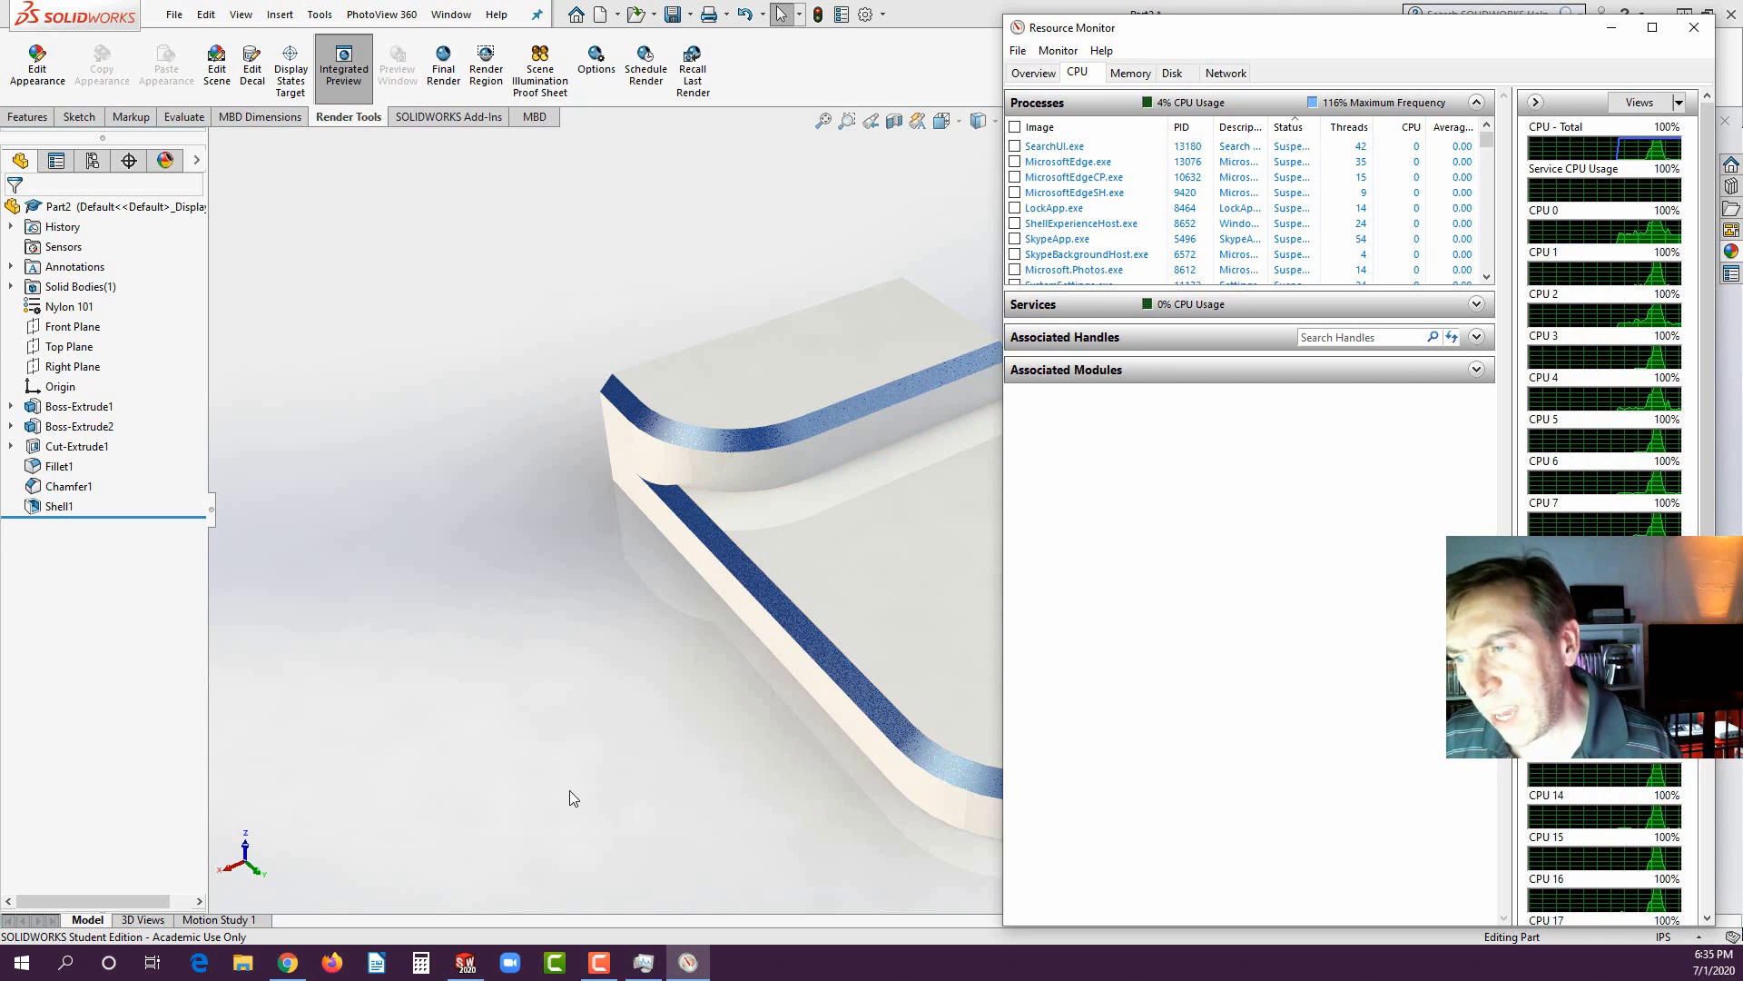
pyautogui.click(1692, 27)
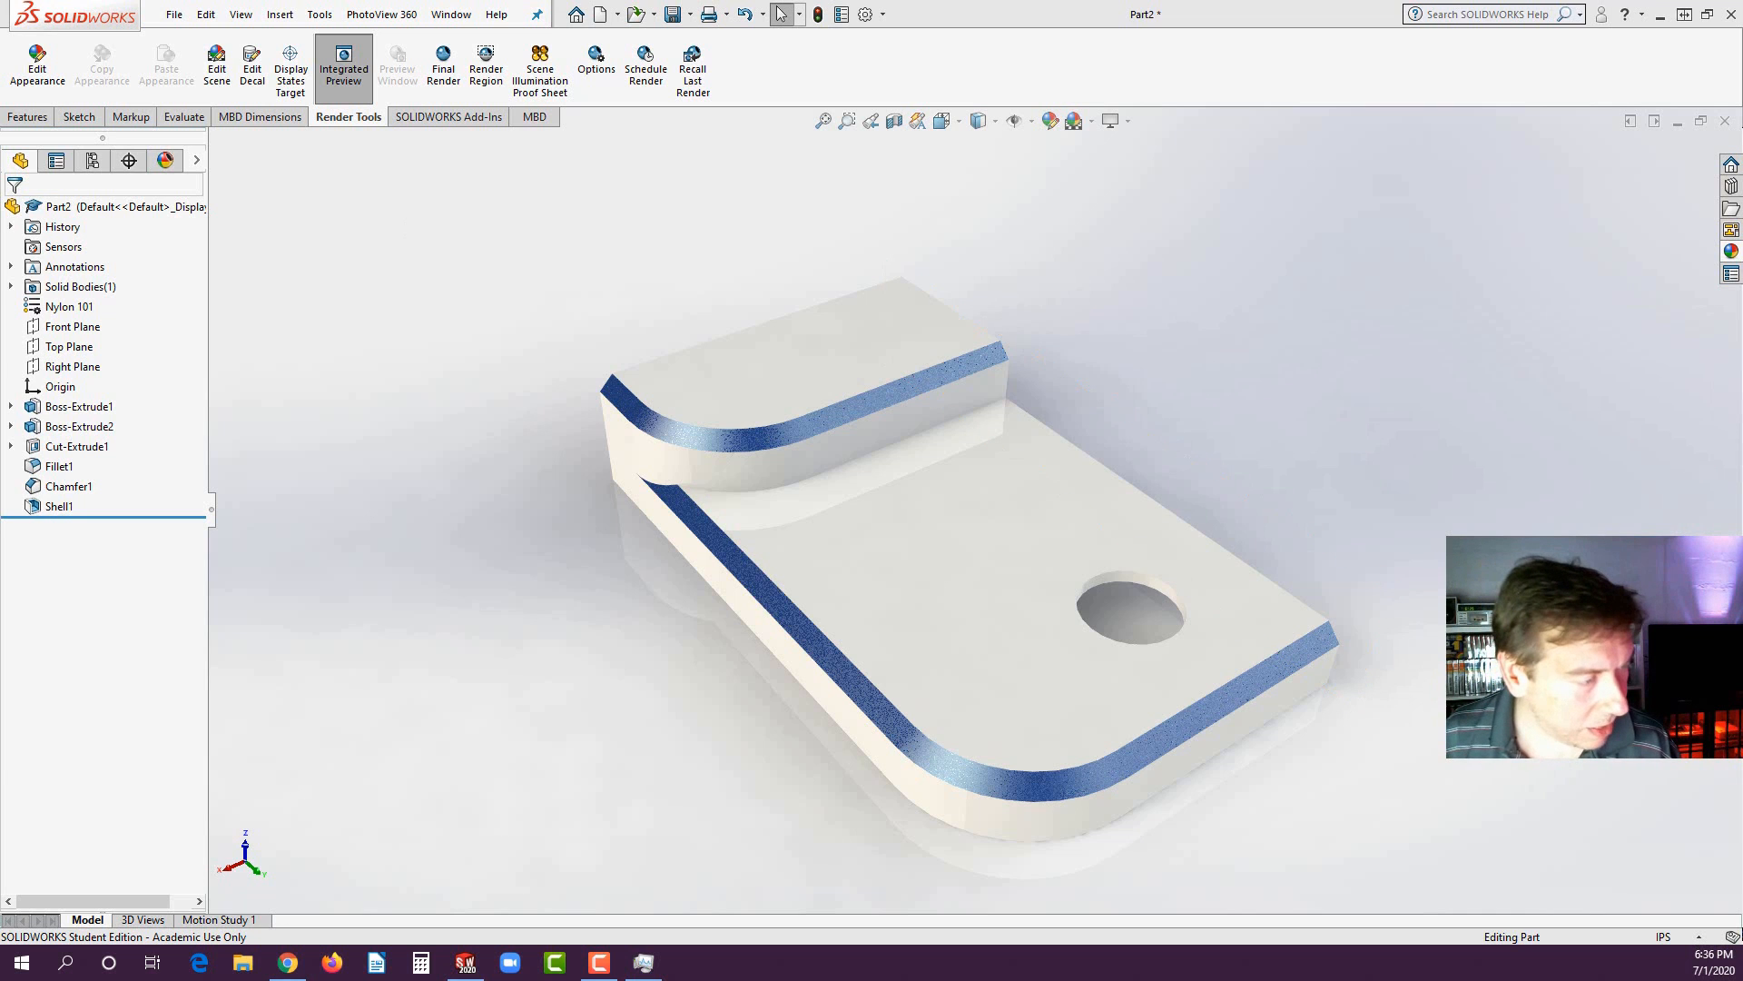
# - Switch to the SolidWorks Basics 2019_20 PDF in Chrome and look through the L1 and LAB 1B drawings on pages 25 and 26
pyautogui.hotkey('alt', 'Tab')
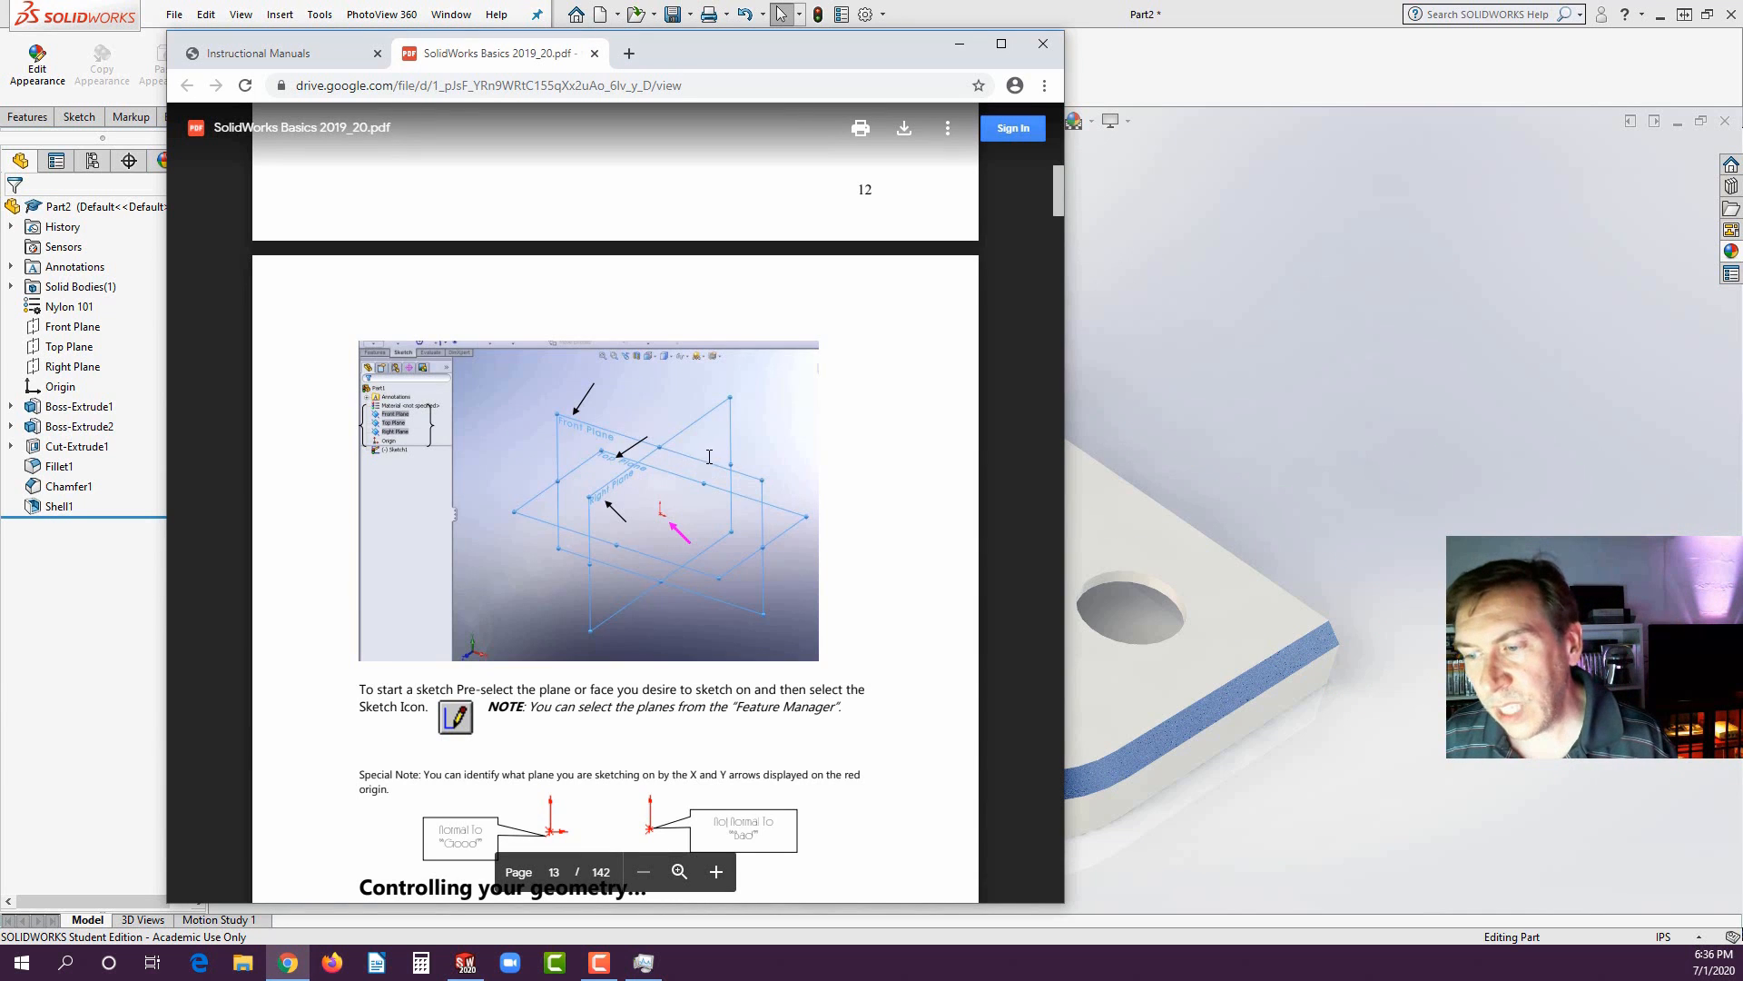
pyautogui.scroll(-20, 952, 283)
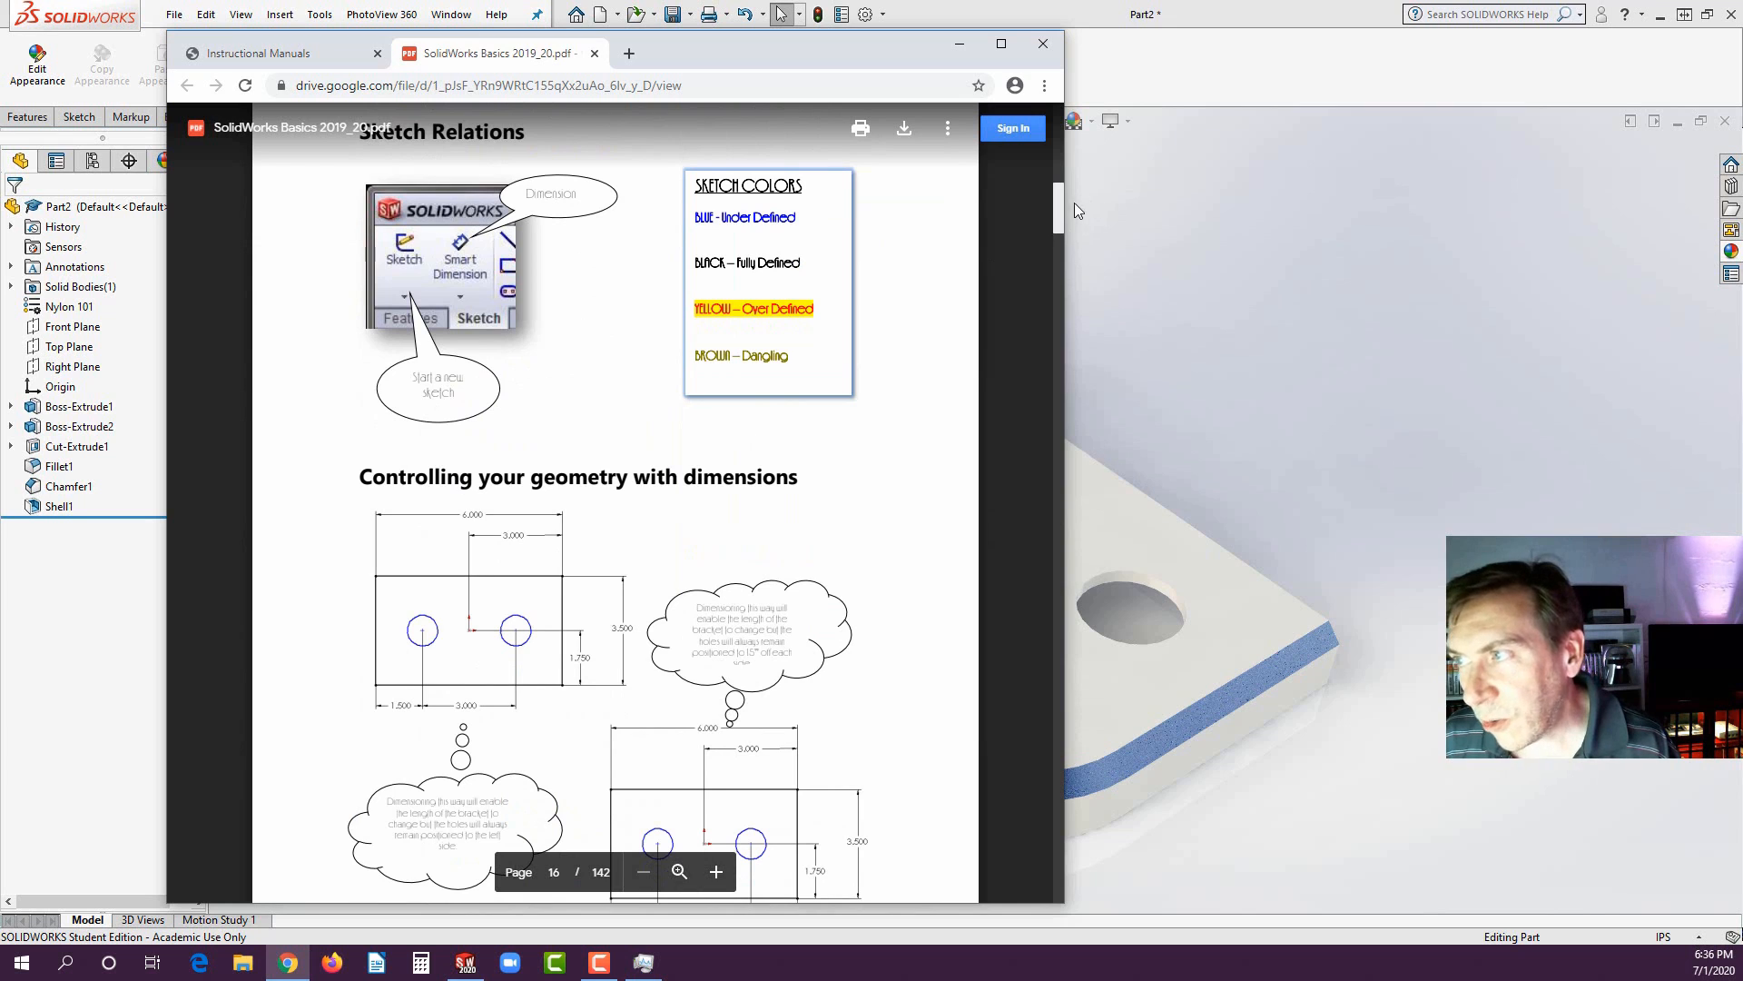
pyautogui.moveTo(1061, 210); pyautogui.dragTo(1054, 257)
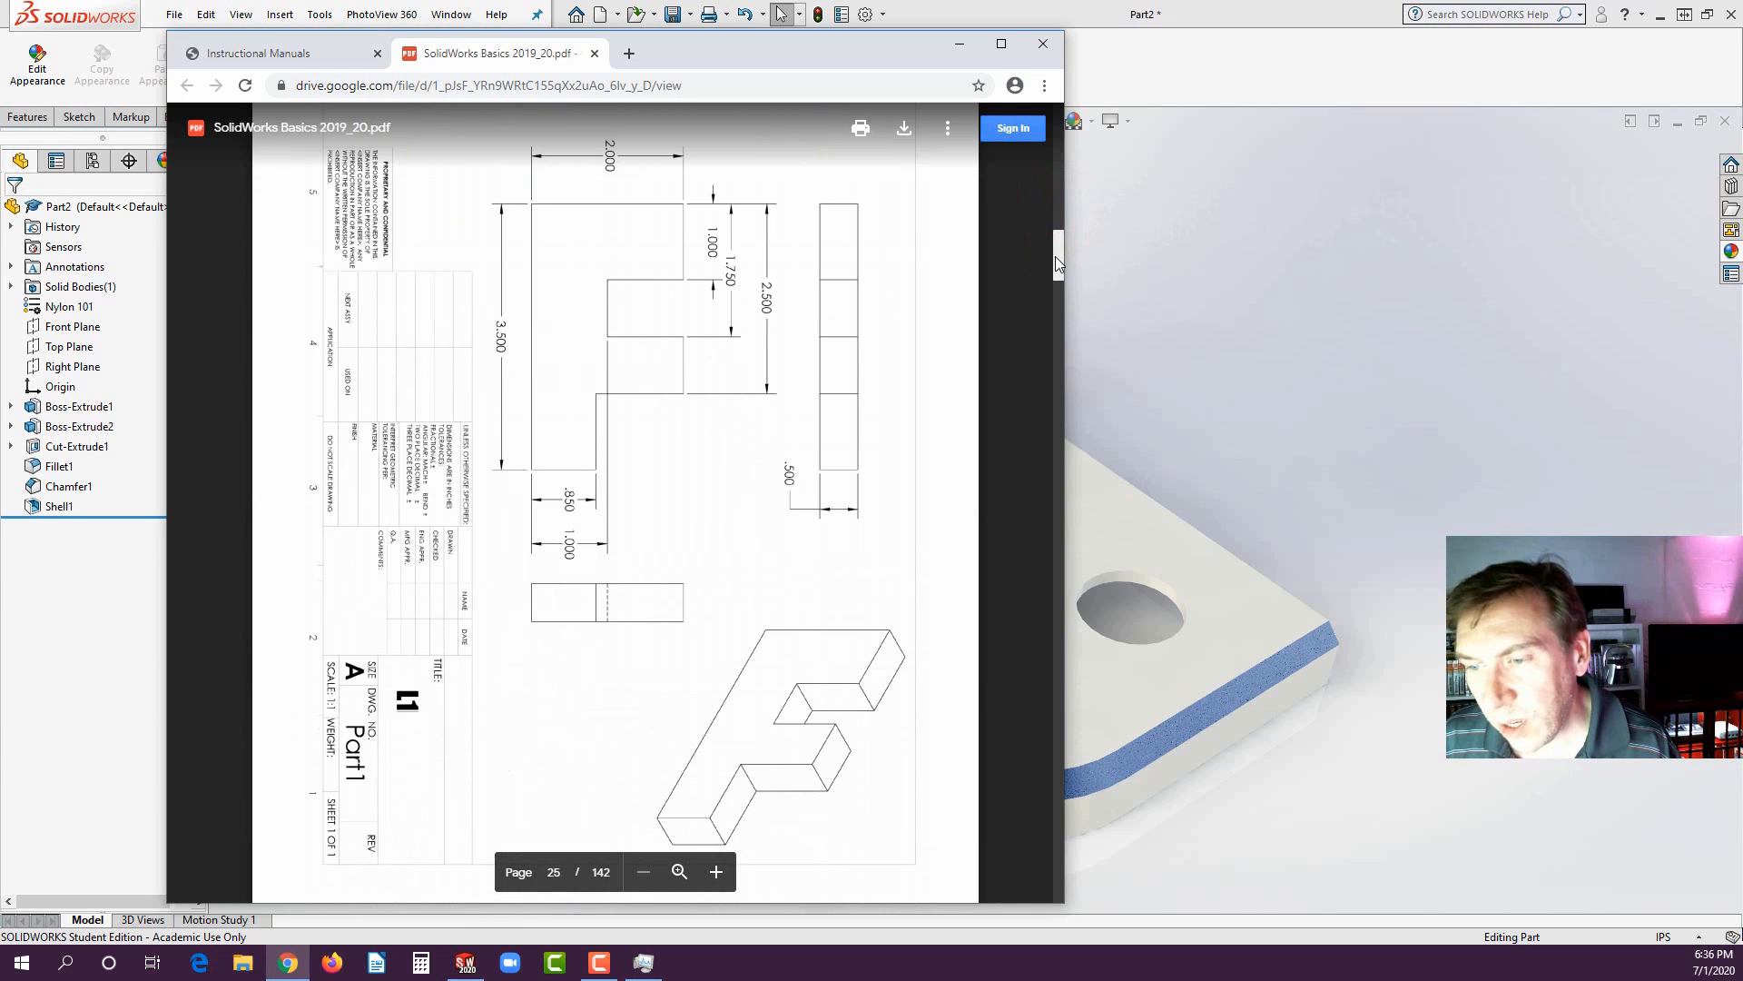
pyautogui.scroll(-2, 693, 433)
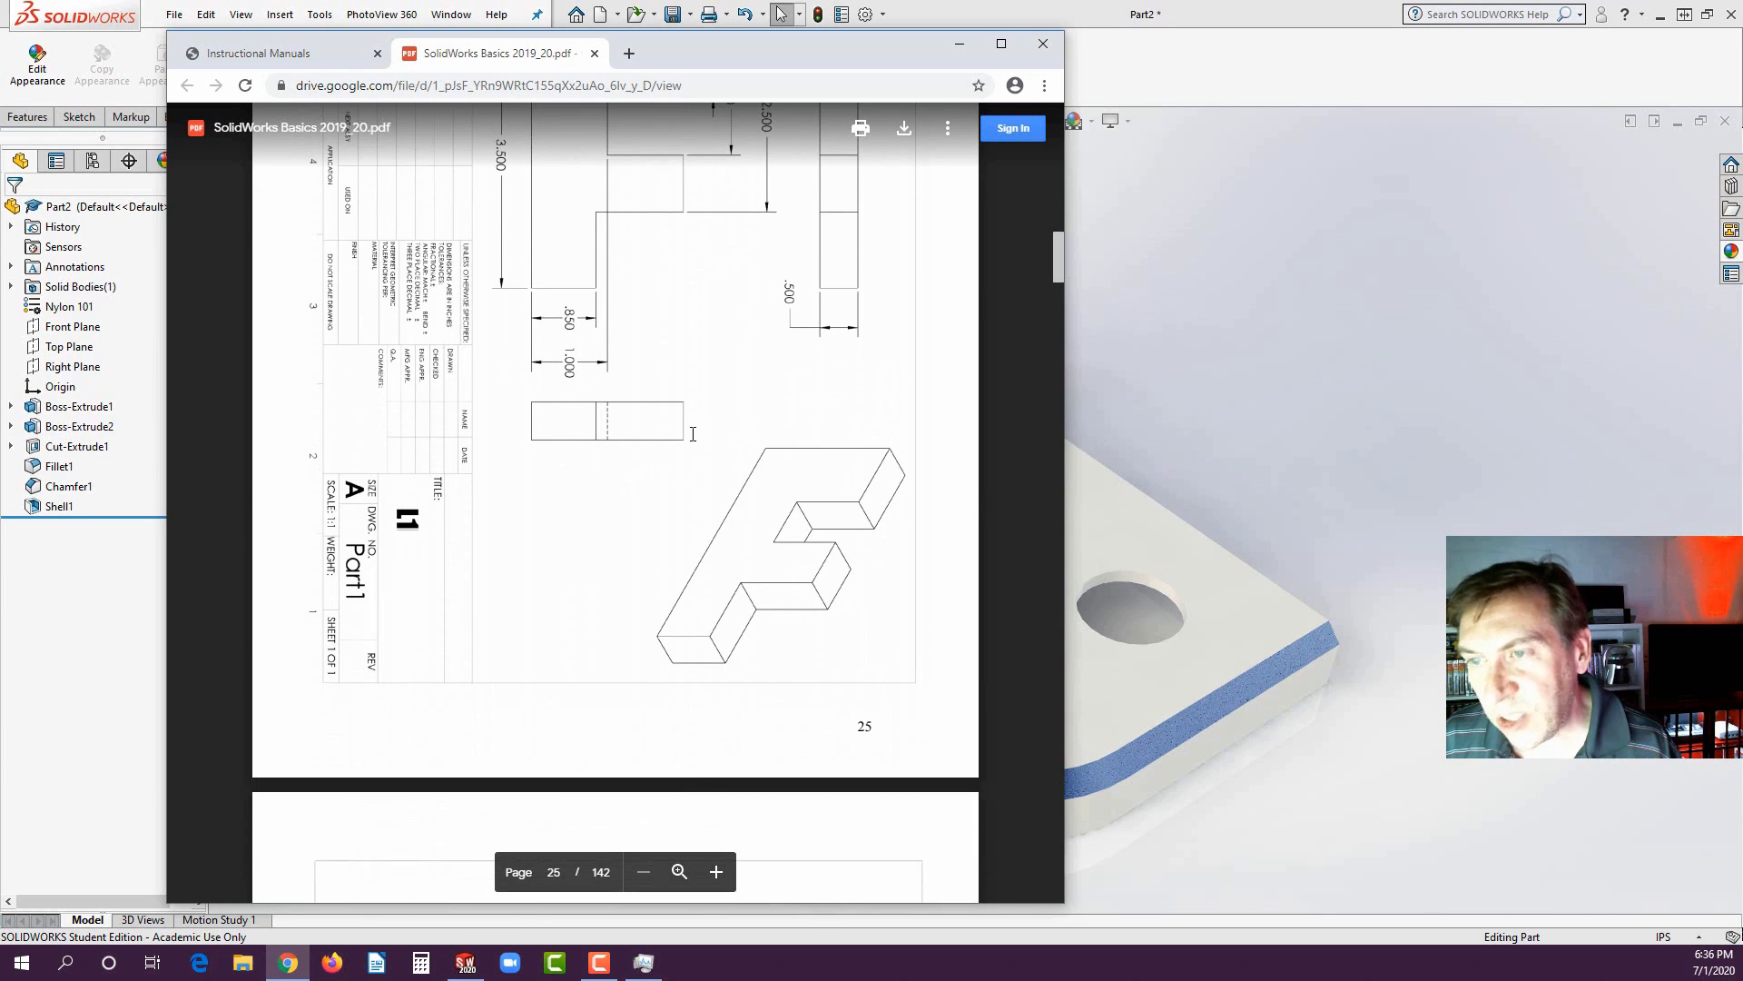
pyautogui.scroll(-10, 688, 443)
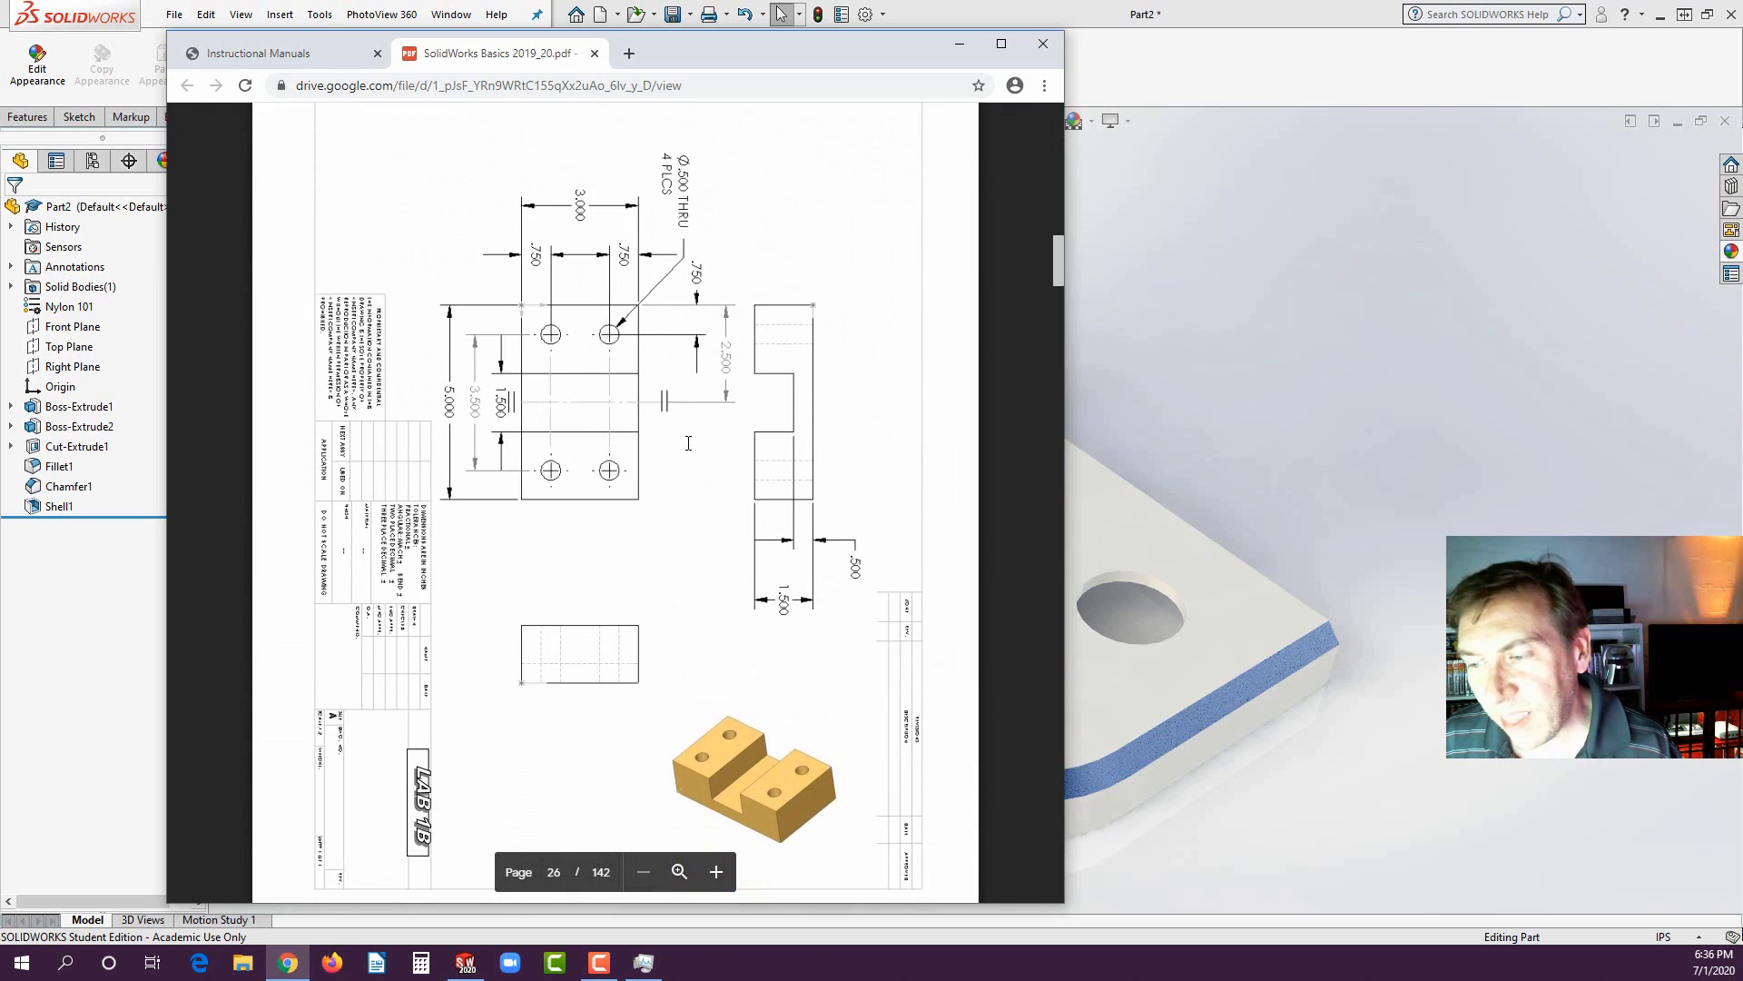
pyautogui.scroll(3, 689, 443)
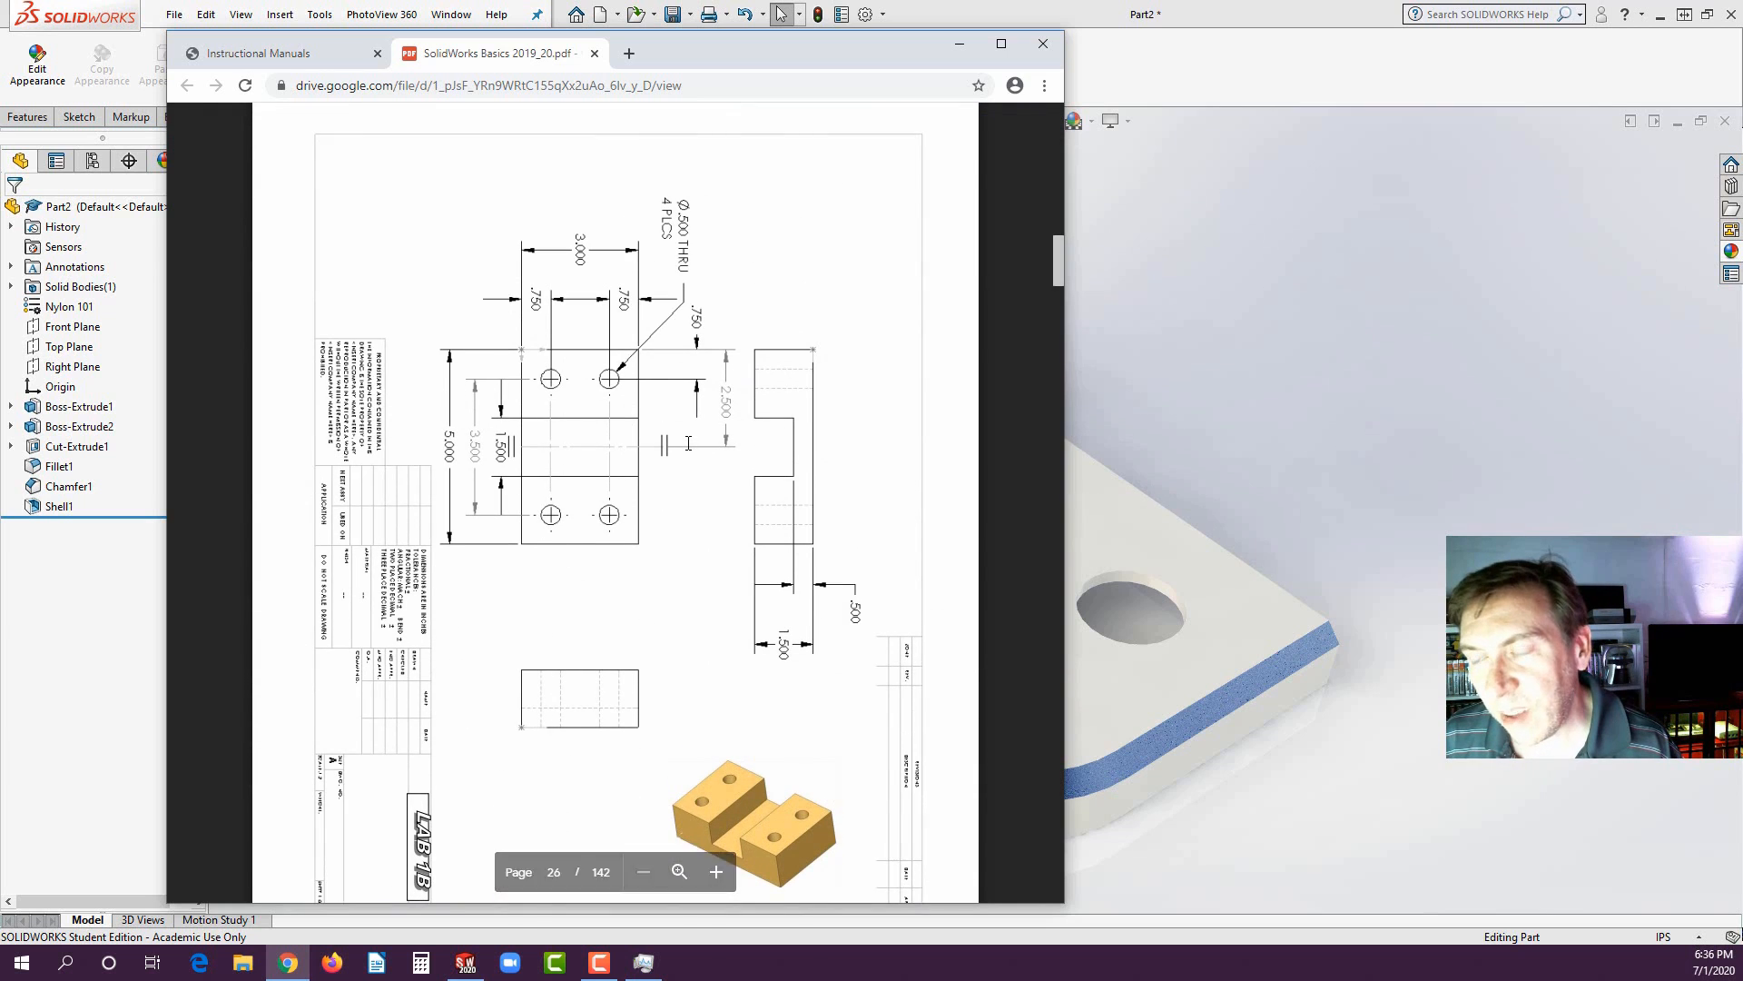
pyautogui.scroll(15, 688, 443)
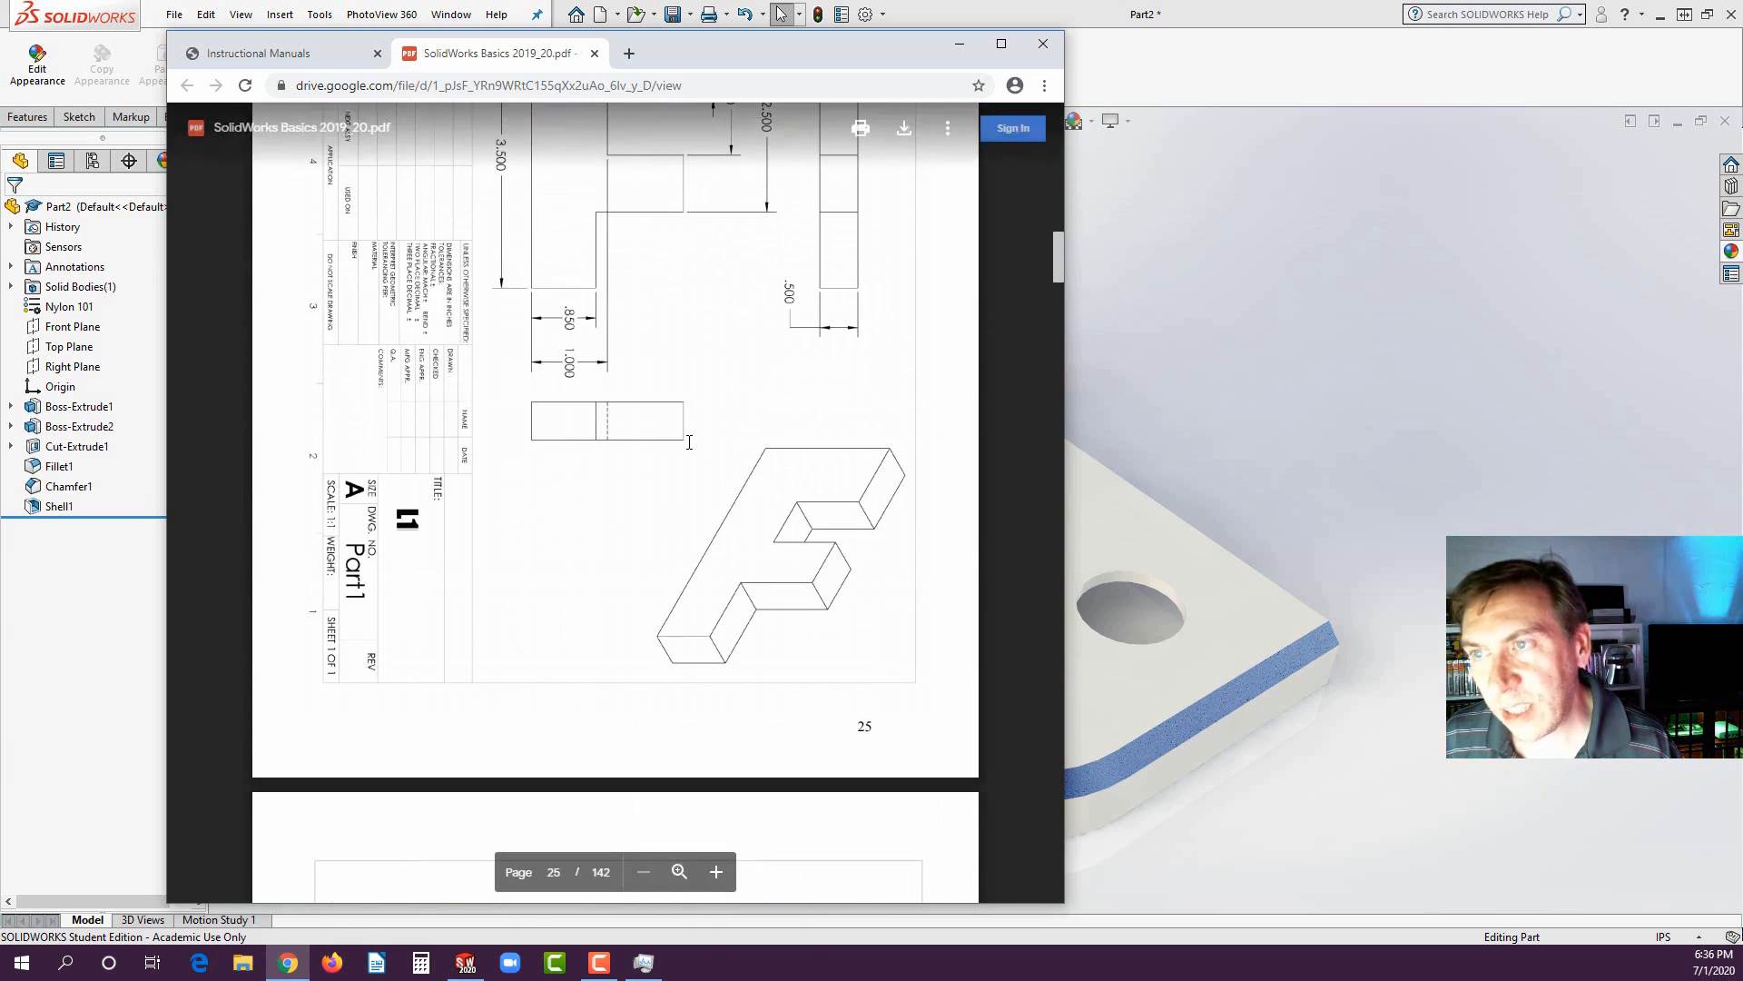
# - Read the LAB1 instructions on page 24 of the manual and examine the L1 part drawing on page 25
pyautogui.scroll(3, 689, 442)
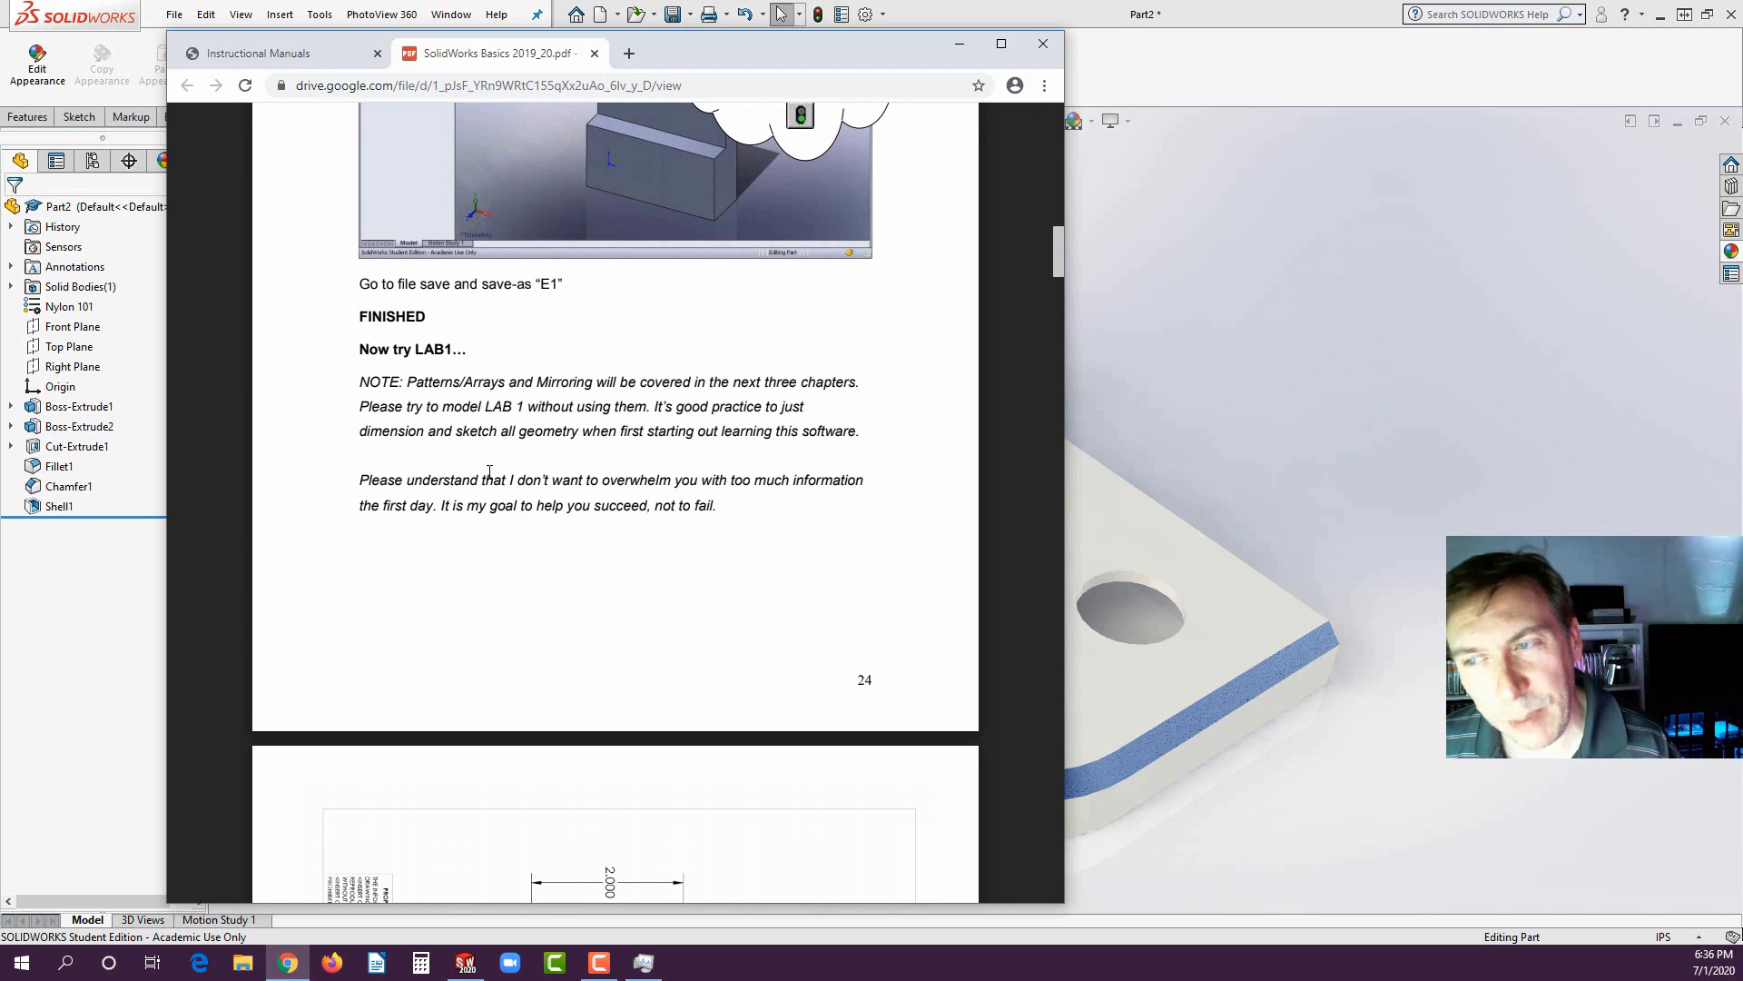
pyautogui.scroll(-4, 533, 499)
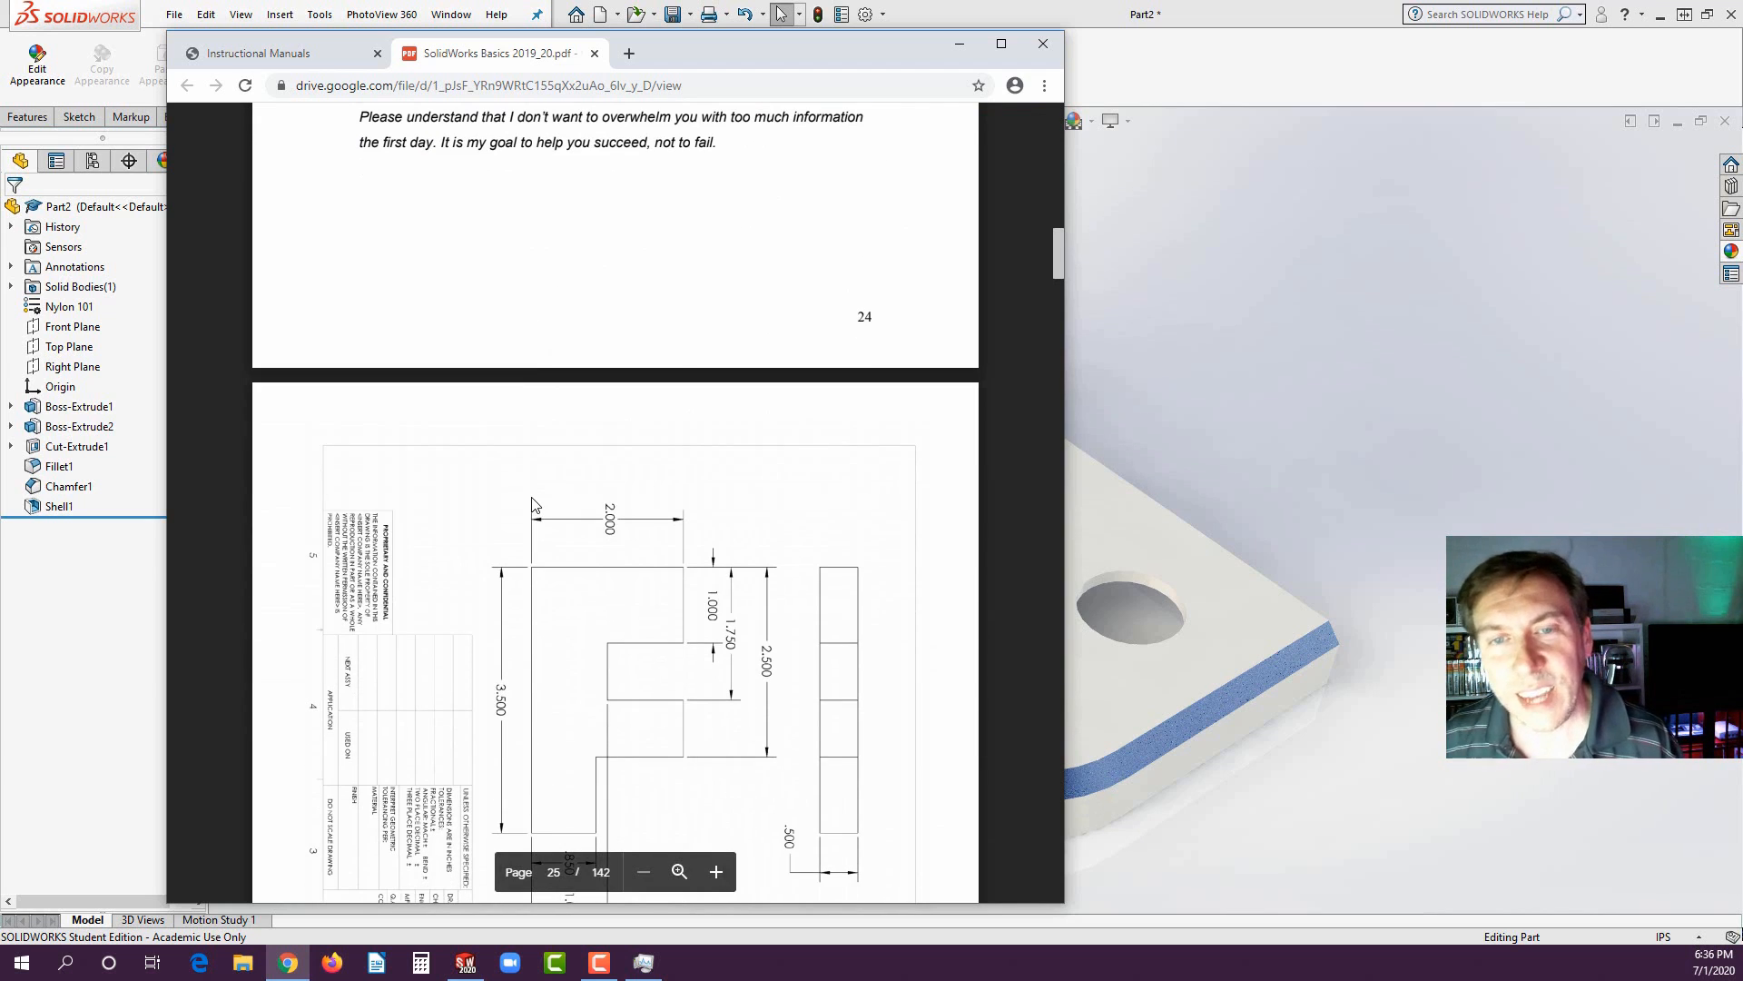
pyautogui.scroll(-5, 530, 502)
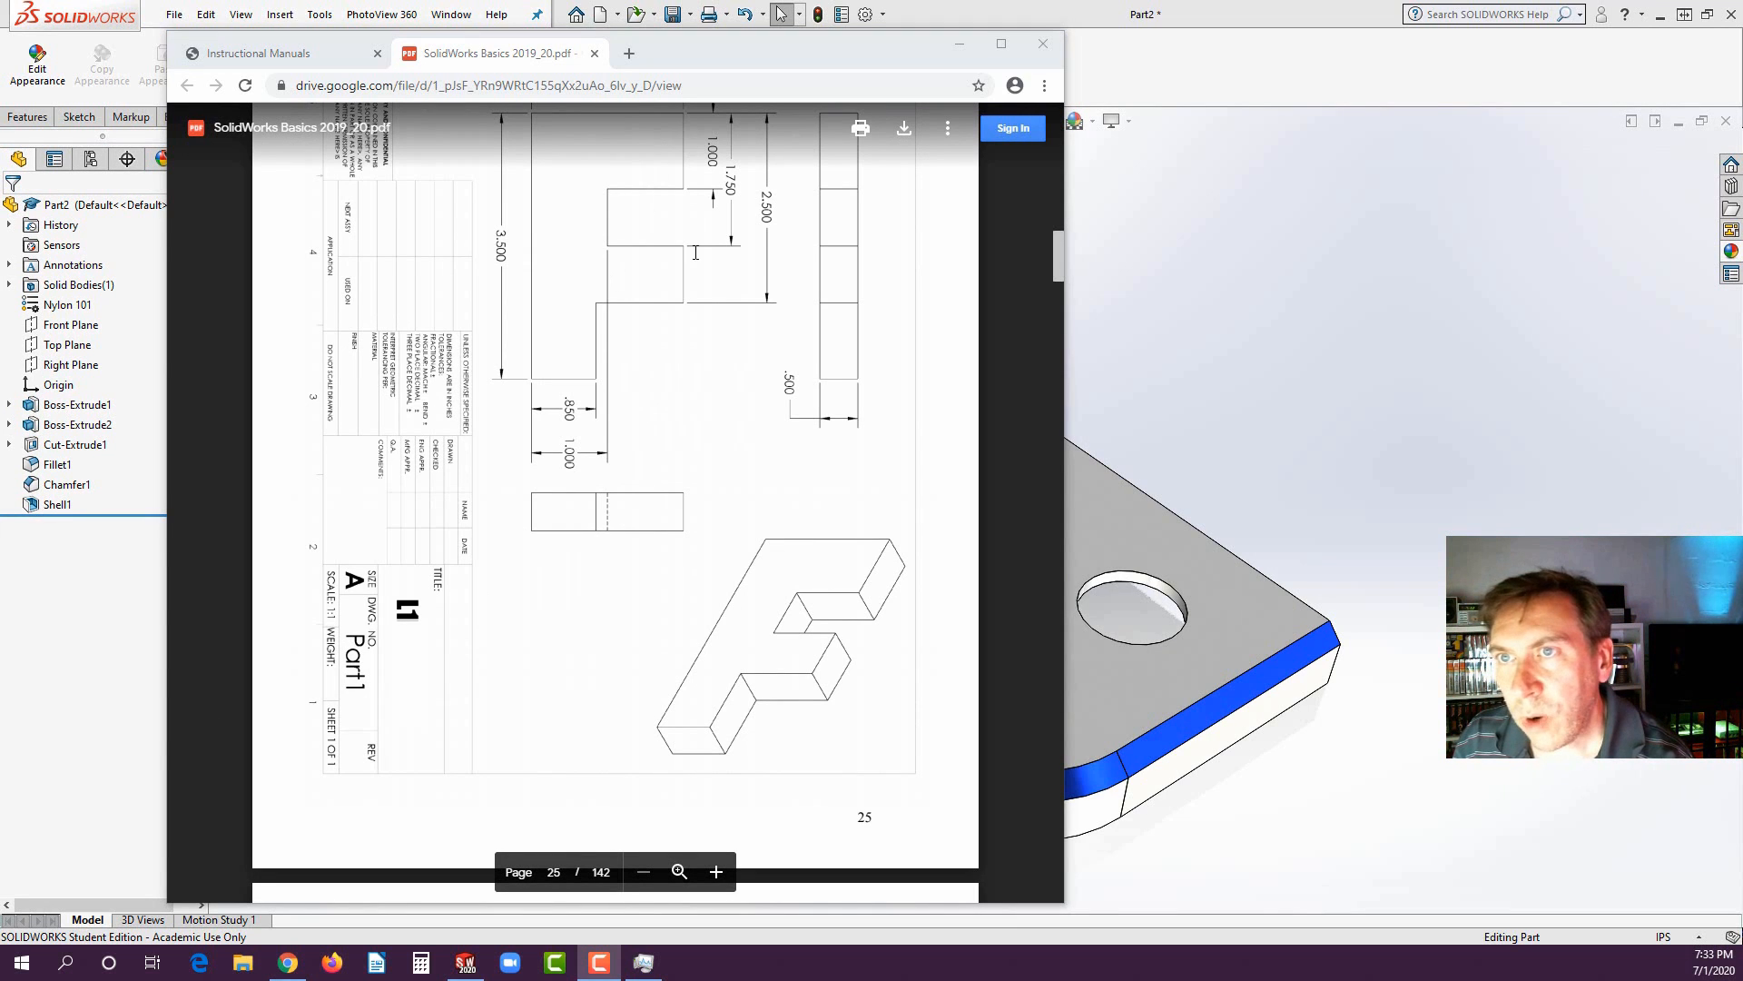
pyautogui.scroll(-2, 693, 261)
pyautogui.scroll(5, 694, 261)
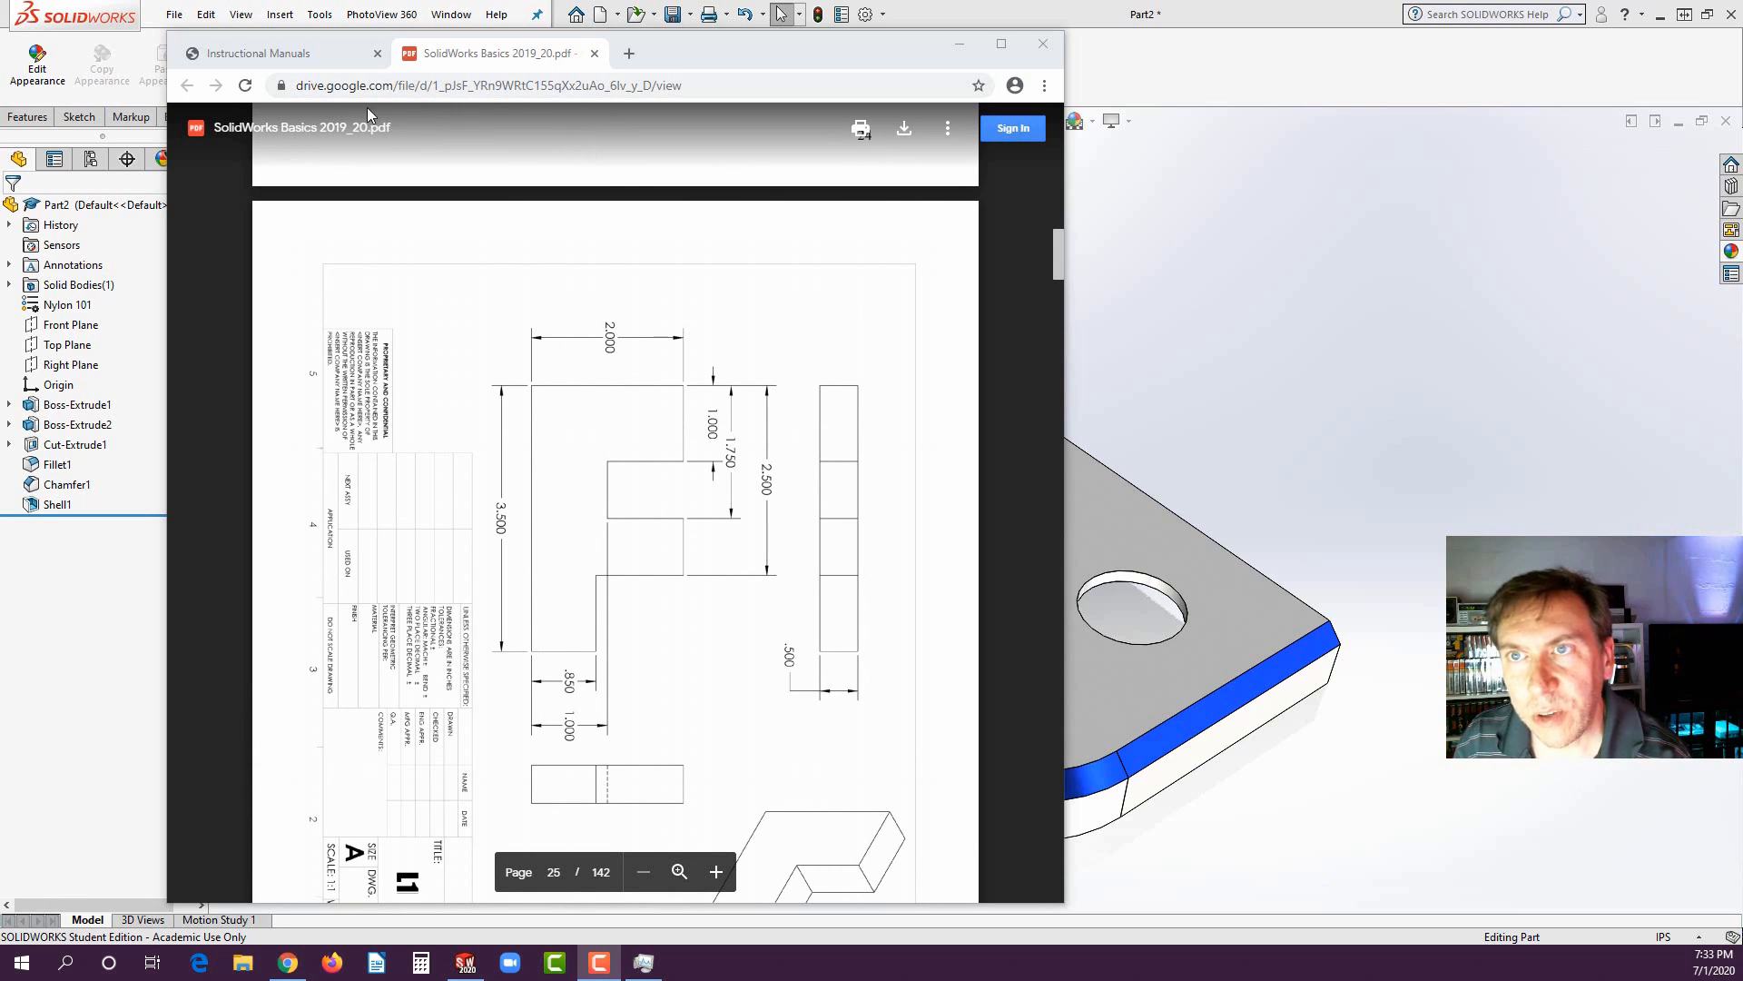
pyautogui.scroll(-1, 702, 353)
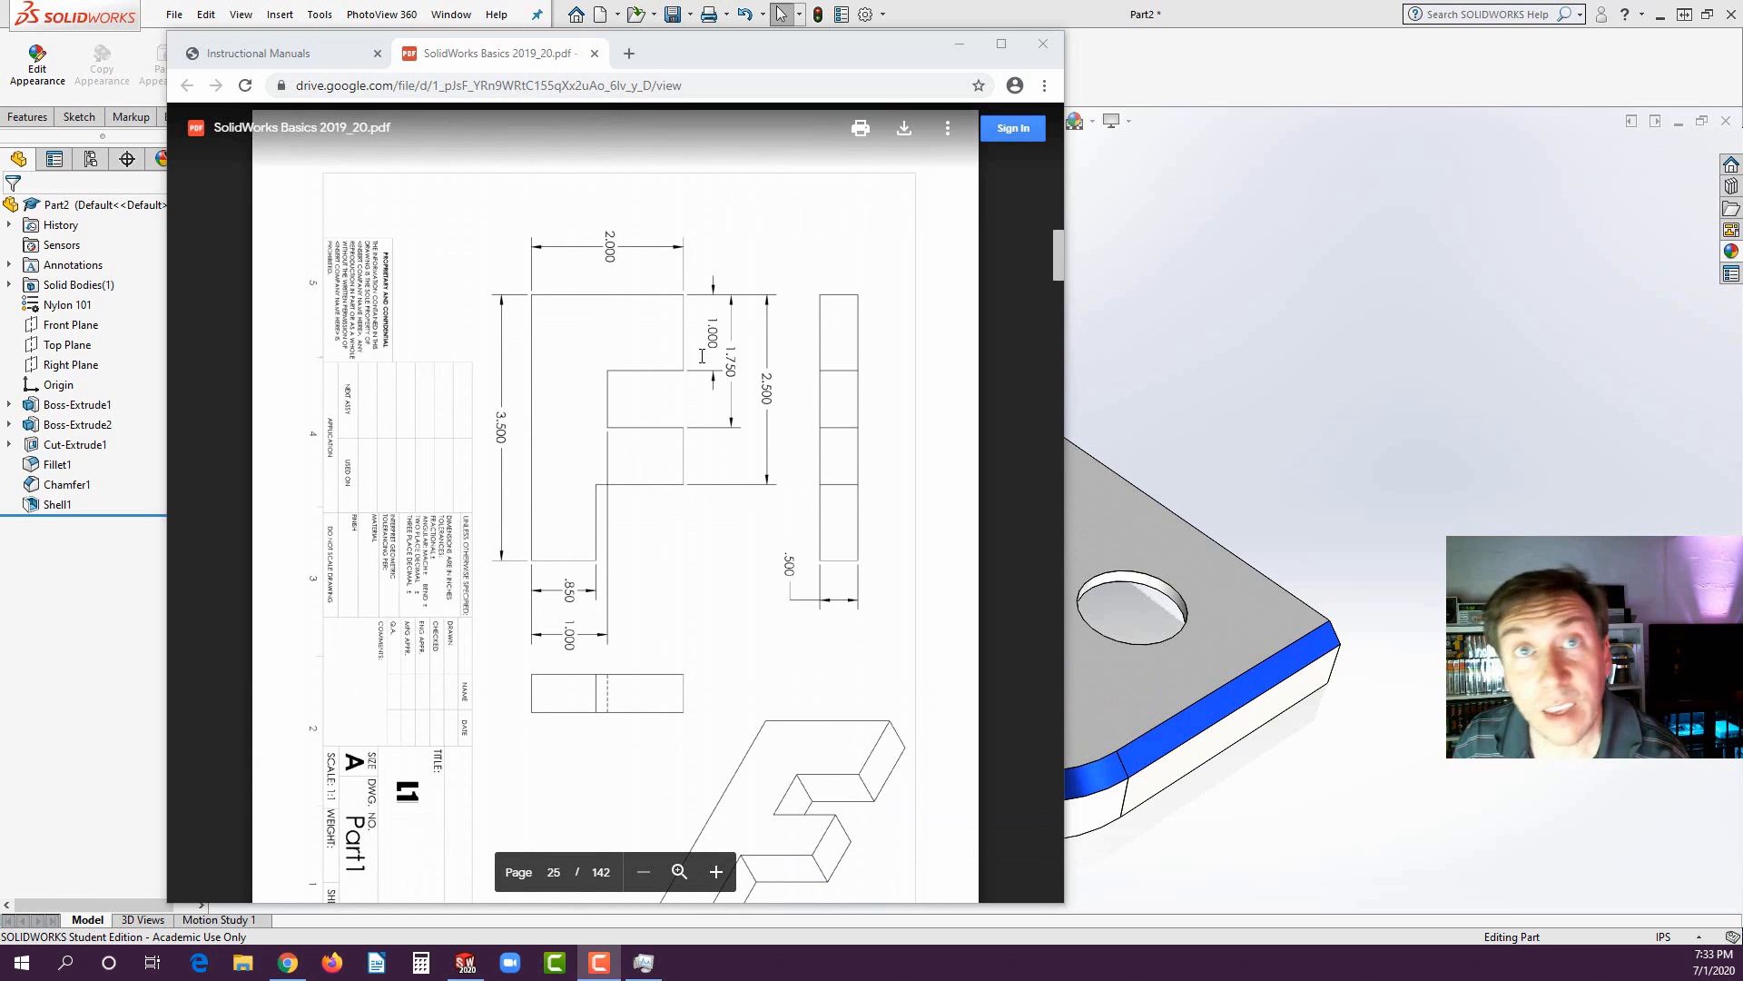
pyautogui.scroll(2, 813, 297)
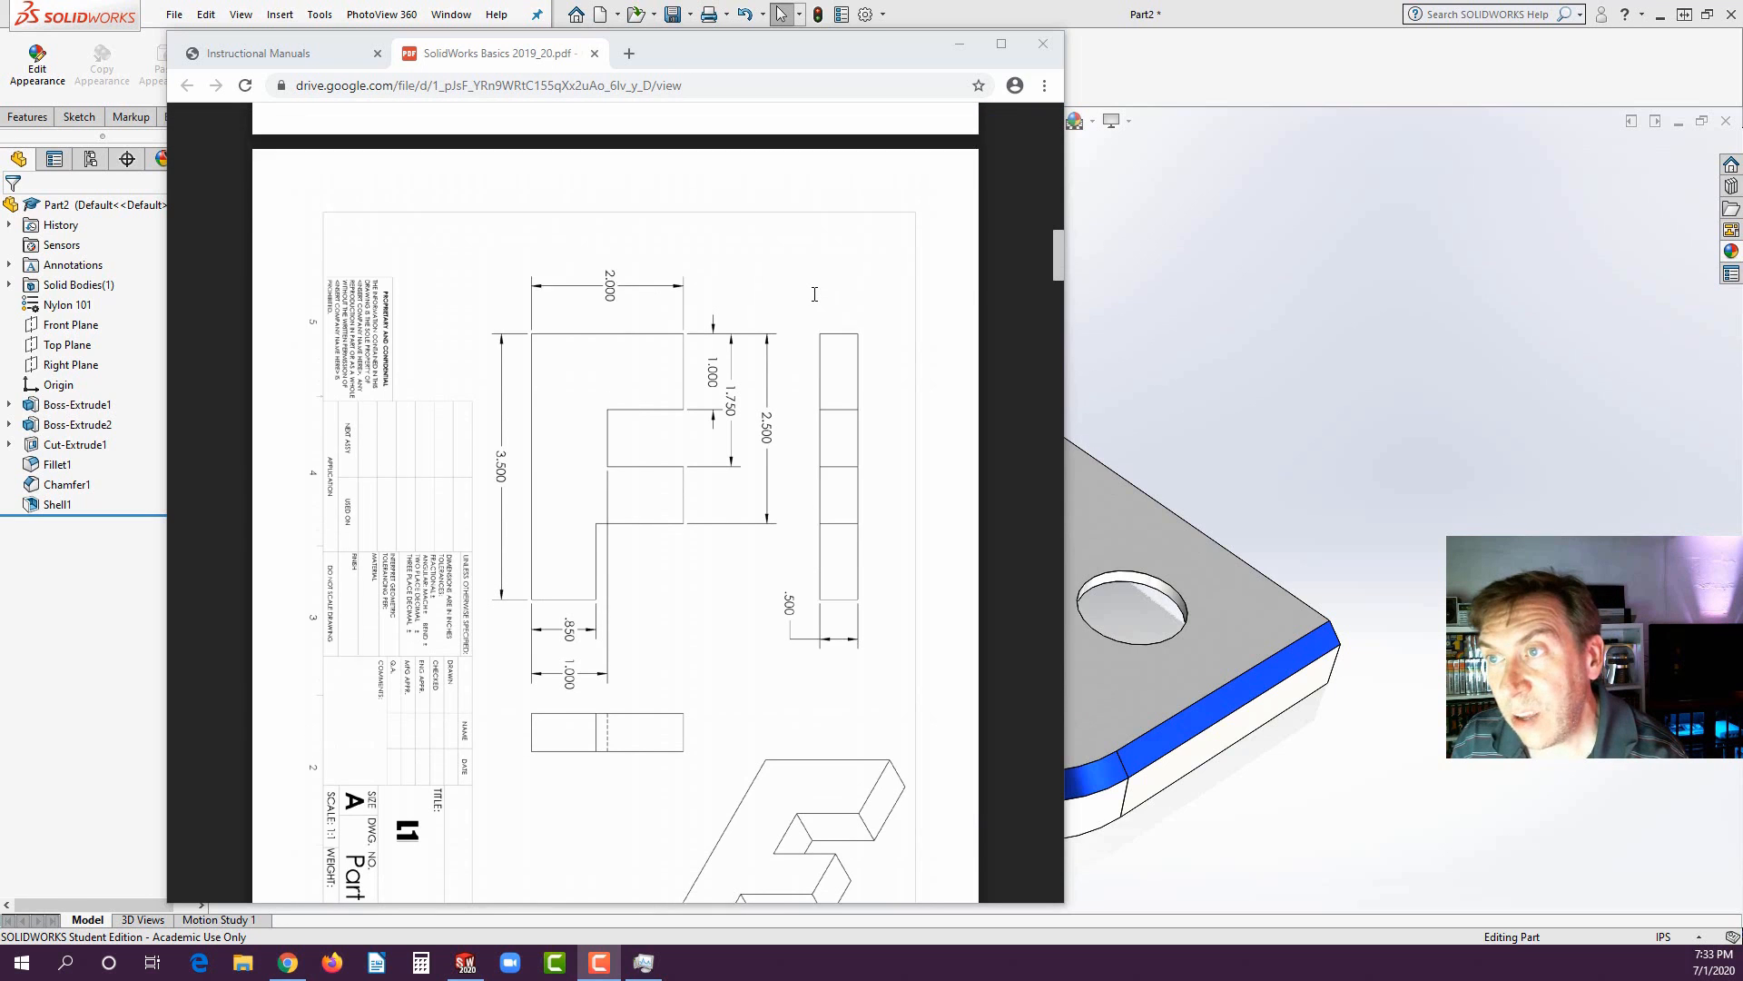
pyautogui.scroll(-2, 814, 297)
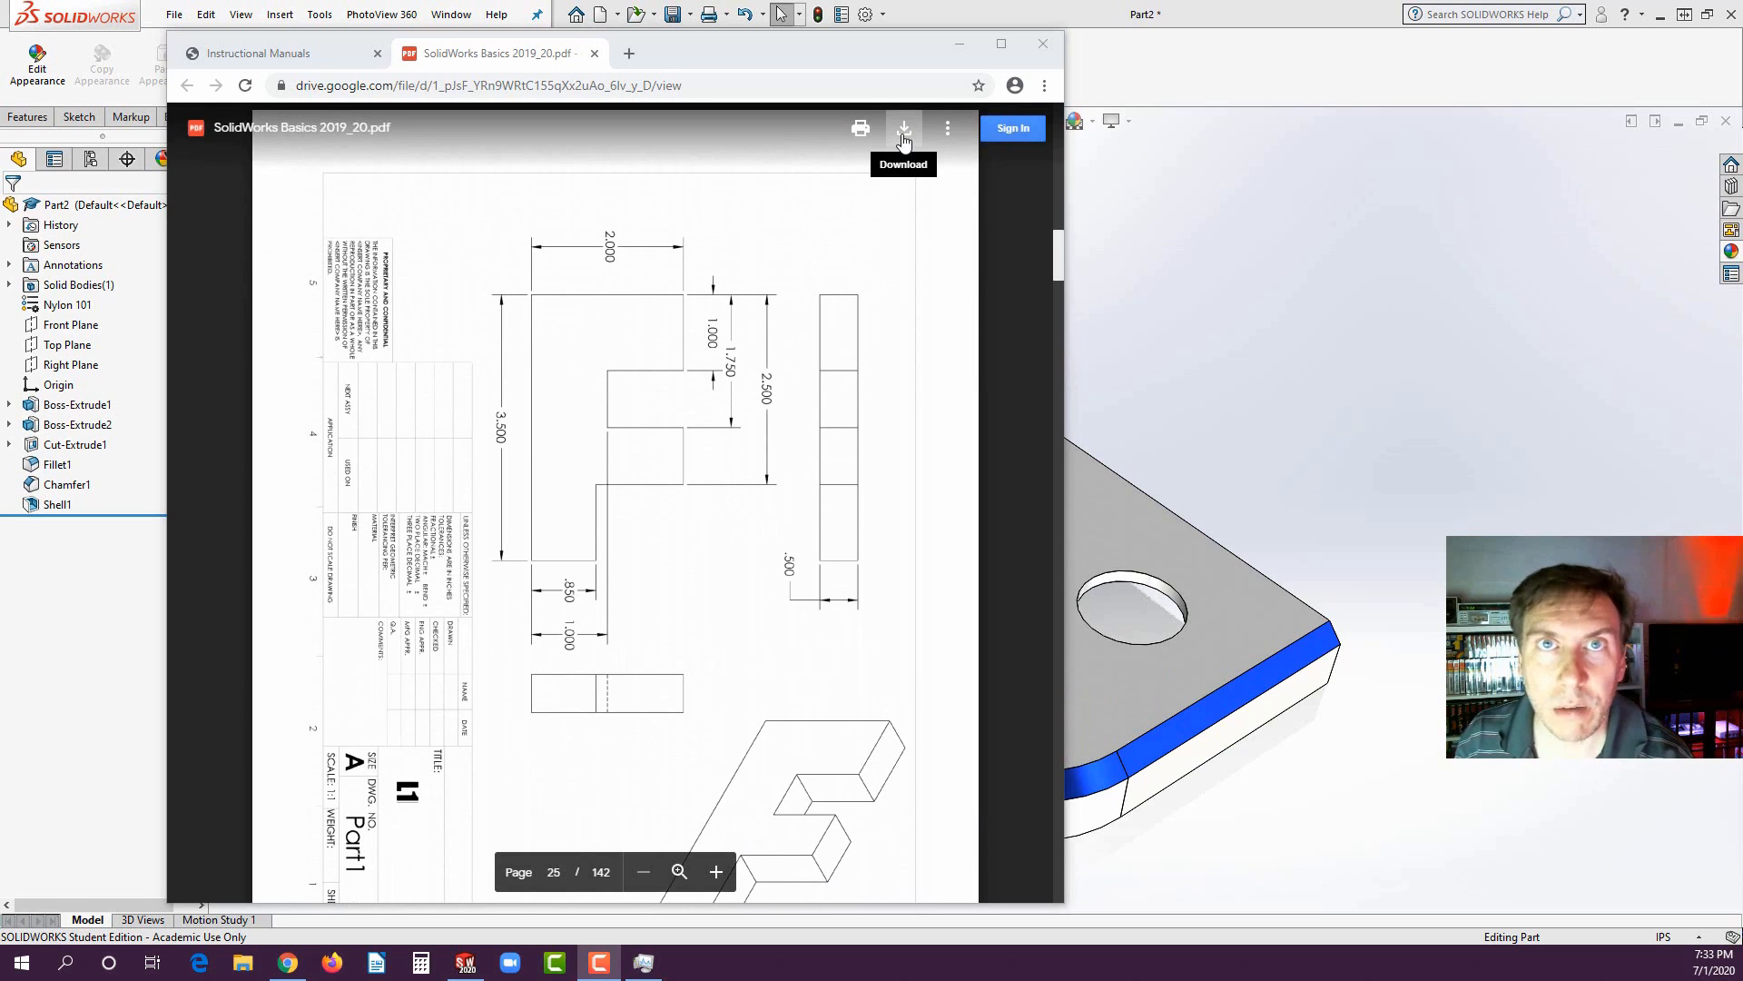
# - Download the SolidWorks Basics 2019_20 PDF and open the downloaded copy
pyautogui.click(904, 133)
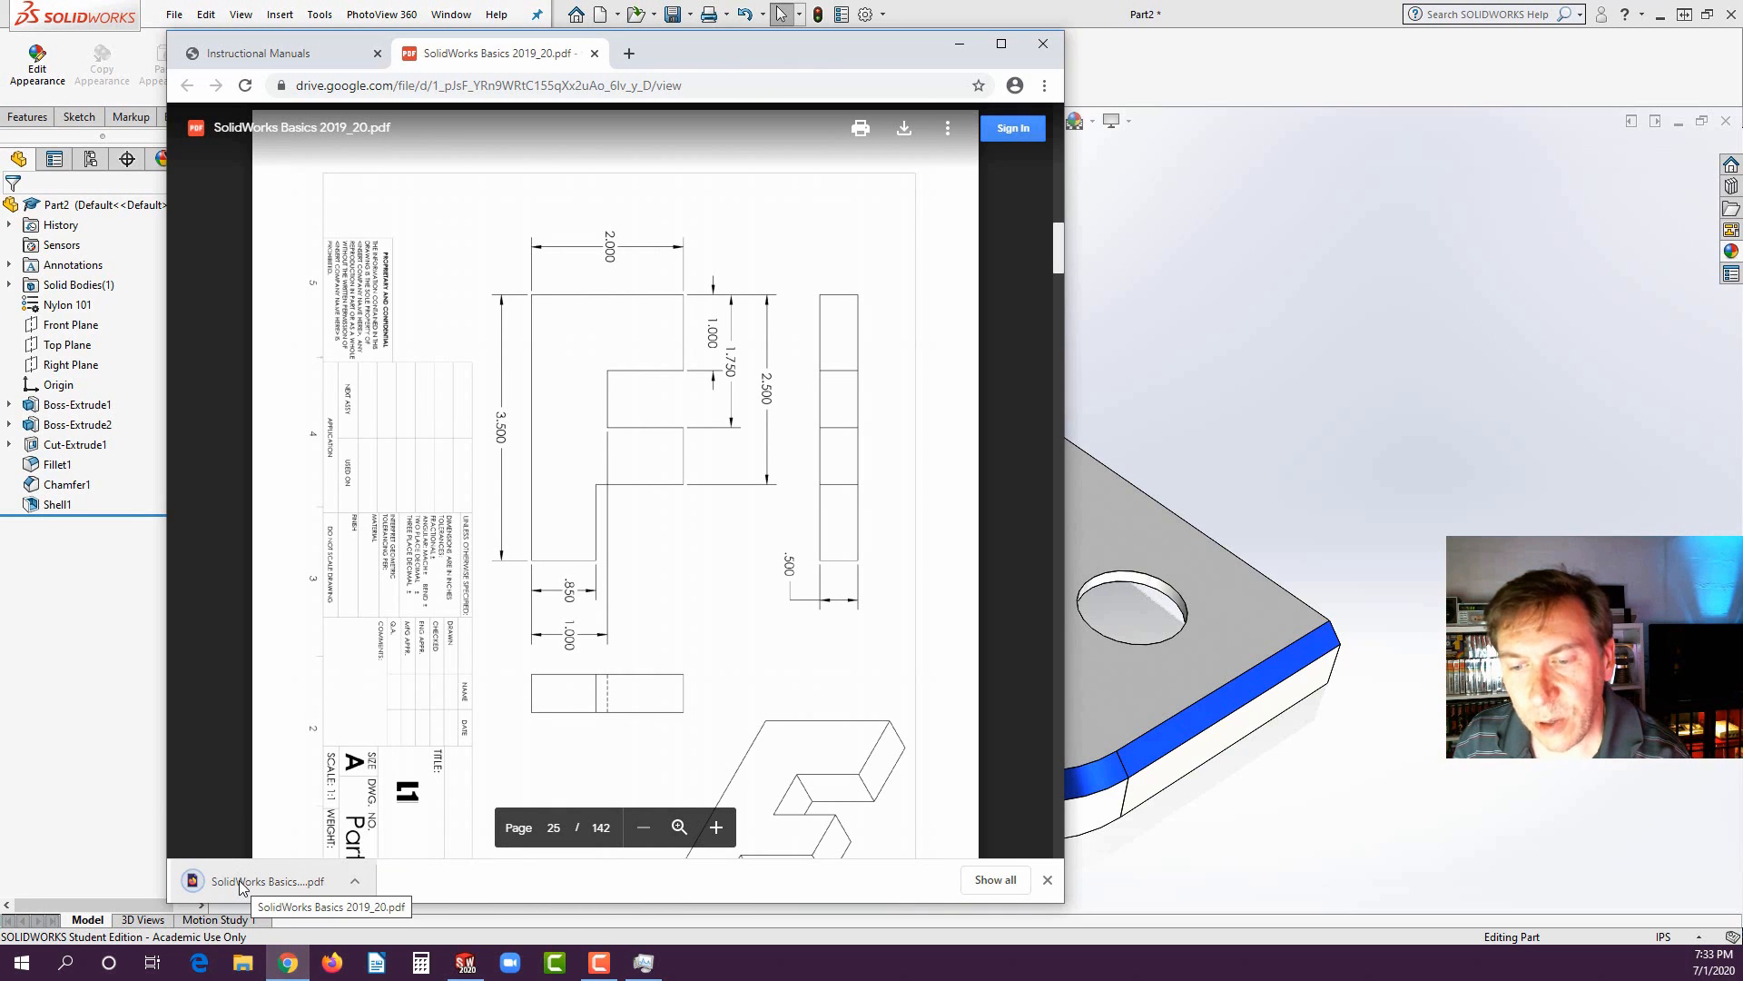
pyautogui.click(240, 885)
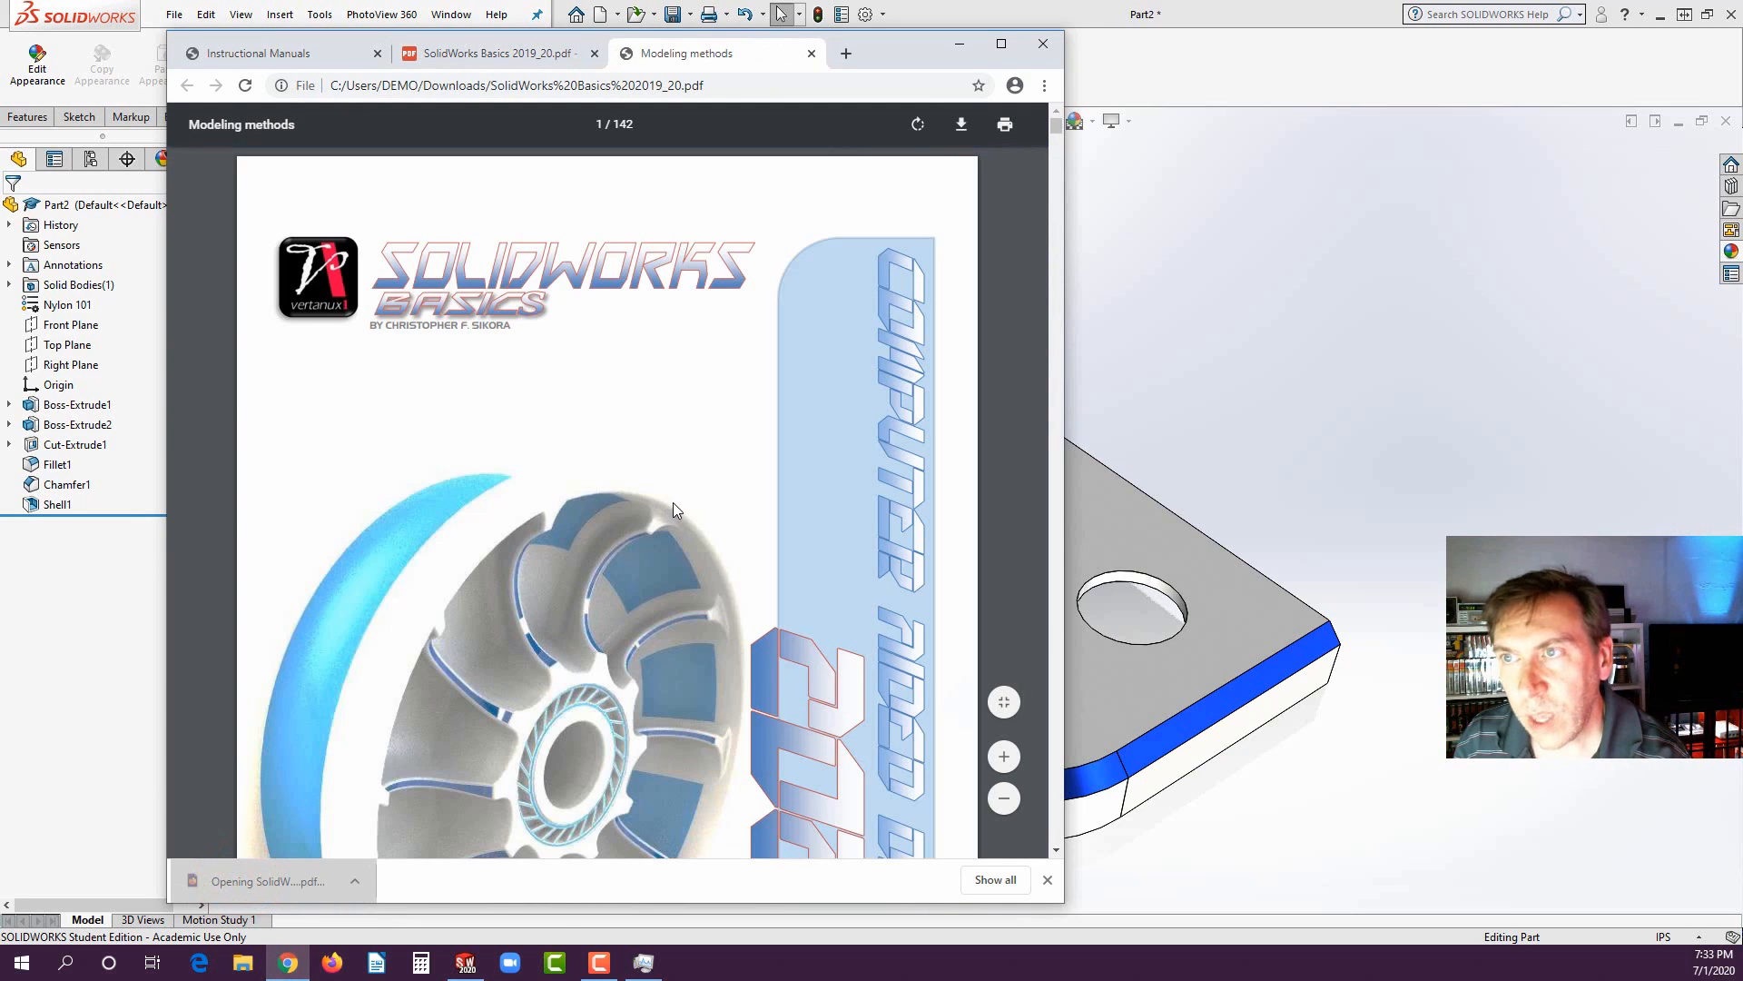
pyautogui.scroll(-5, 928, 398)
pyautogui.scroll(-6, 928, 397)
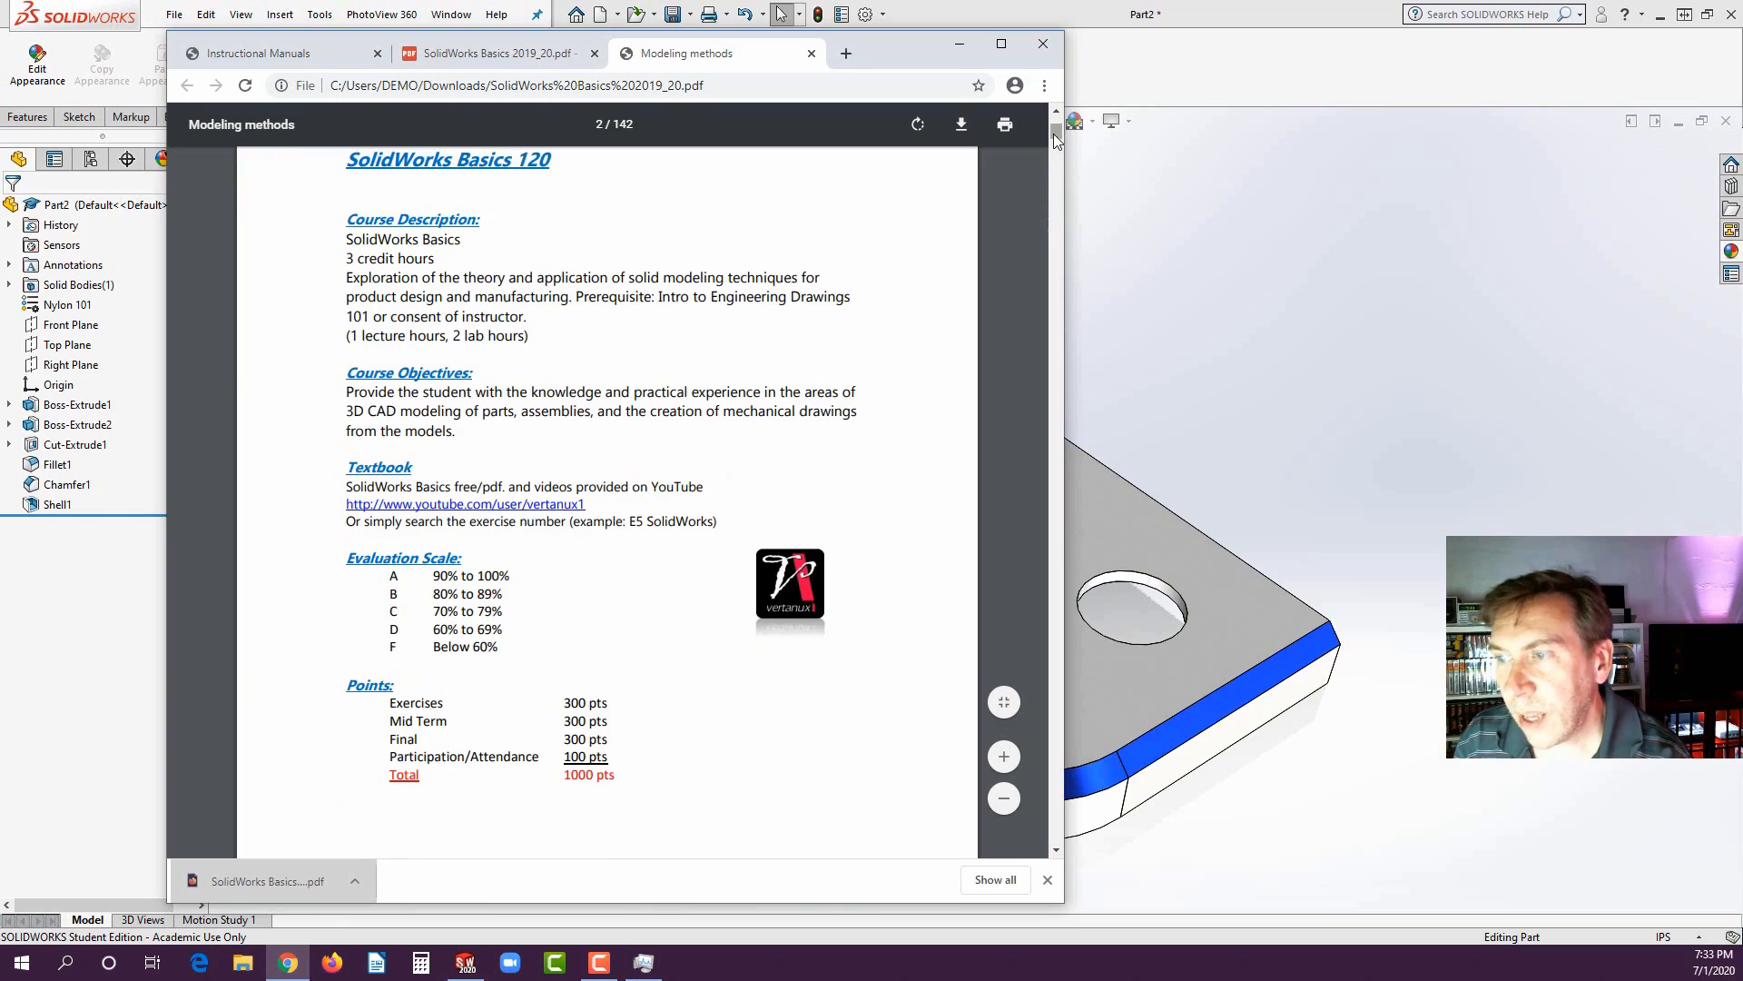
# - Go to the L1 drawing on page 25 of the downloaded PDF and rotate the document clockwise three times so the drawing is upright
pyautogui.moveTo(1053, 134)
pyautogui.mouseDown()
pyautogui.moveTo(1048, 315)
pyautogui.moveTo(1039, 264)
pyautogui.mouseUp()
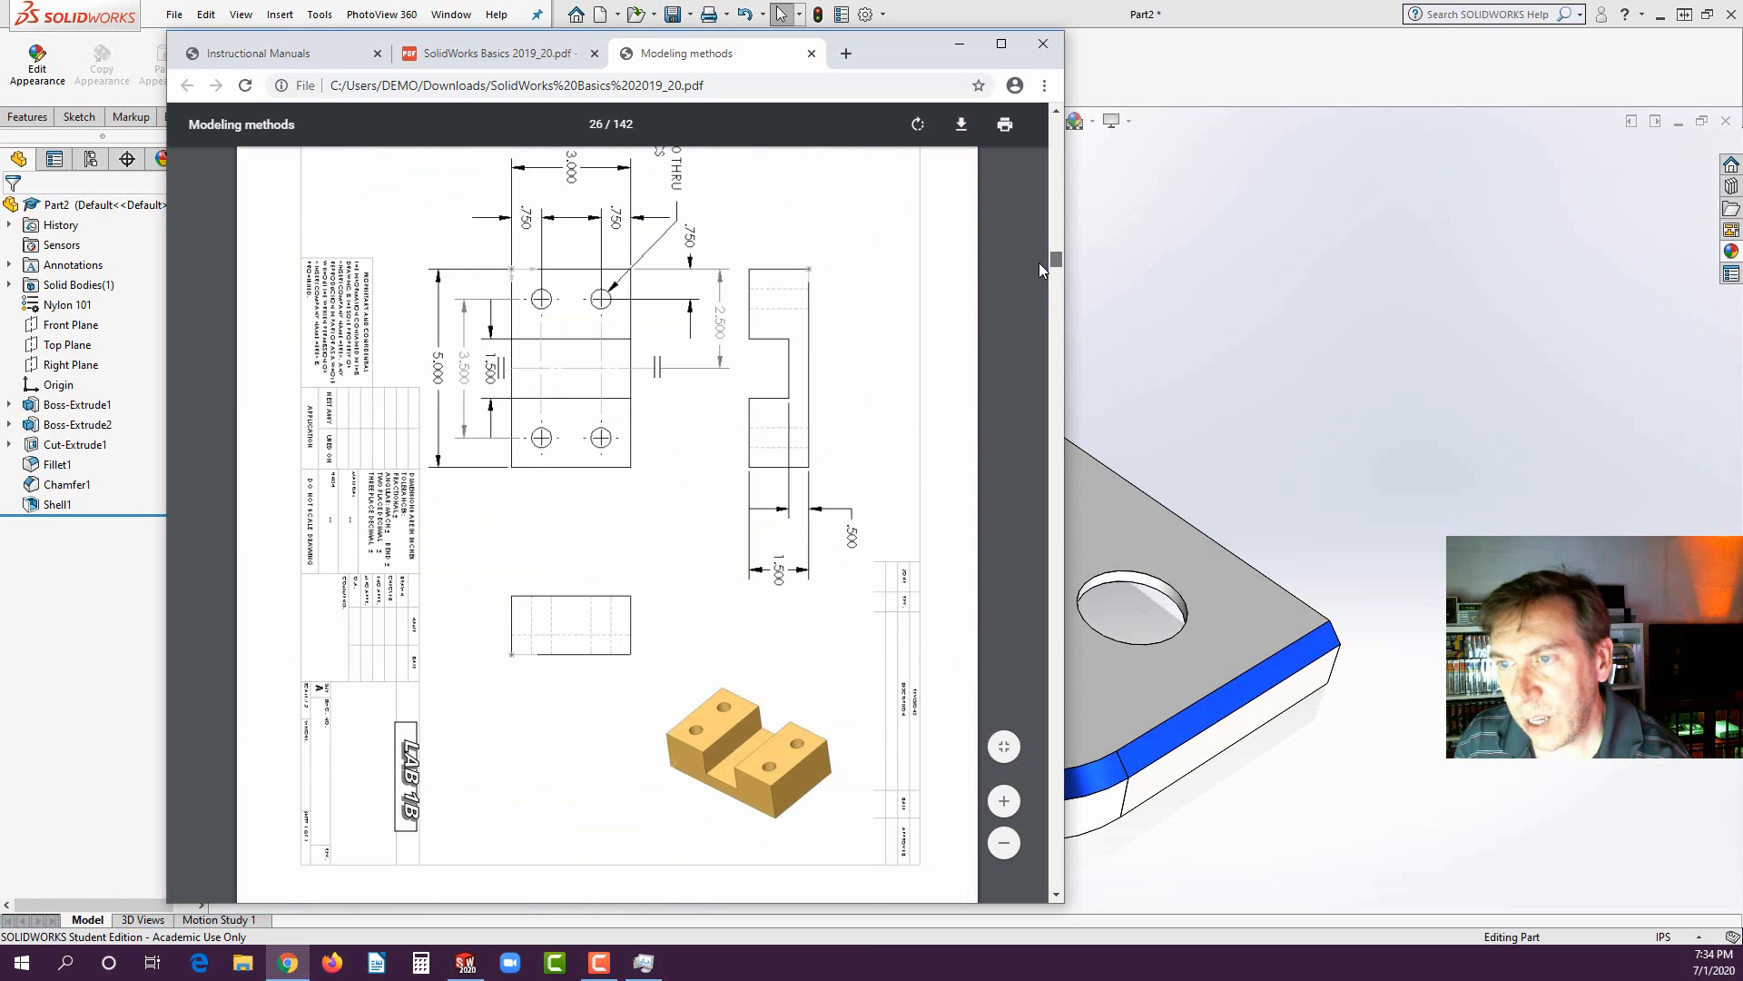
pyautogui.scroll(8, 789, 386)
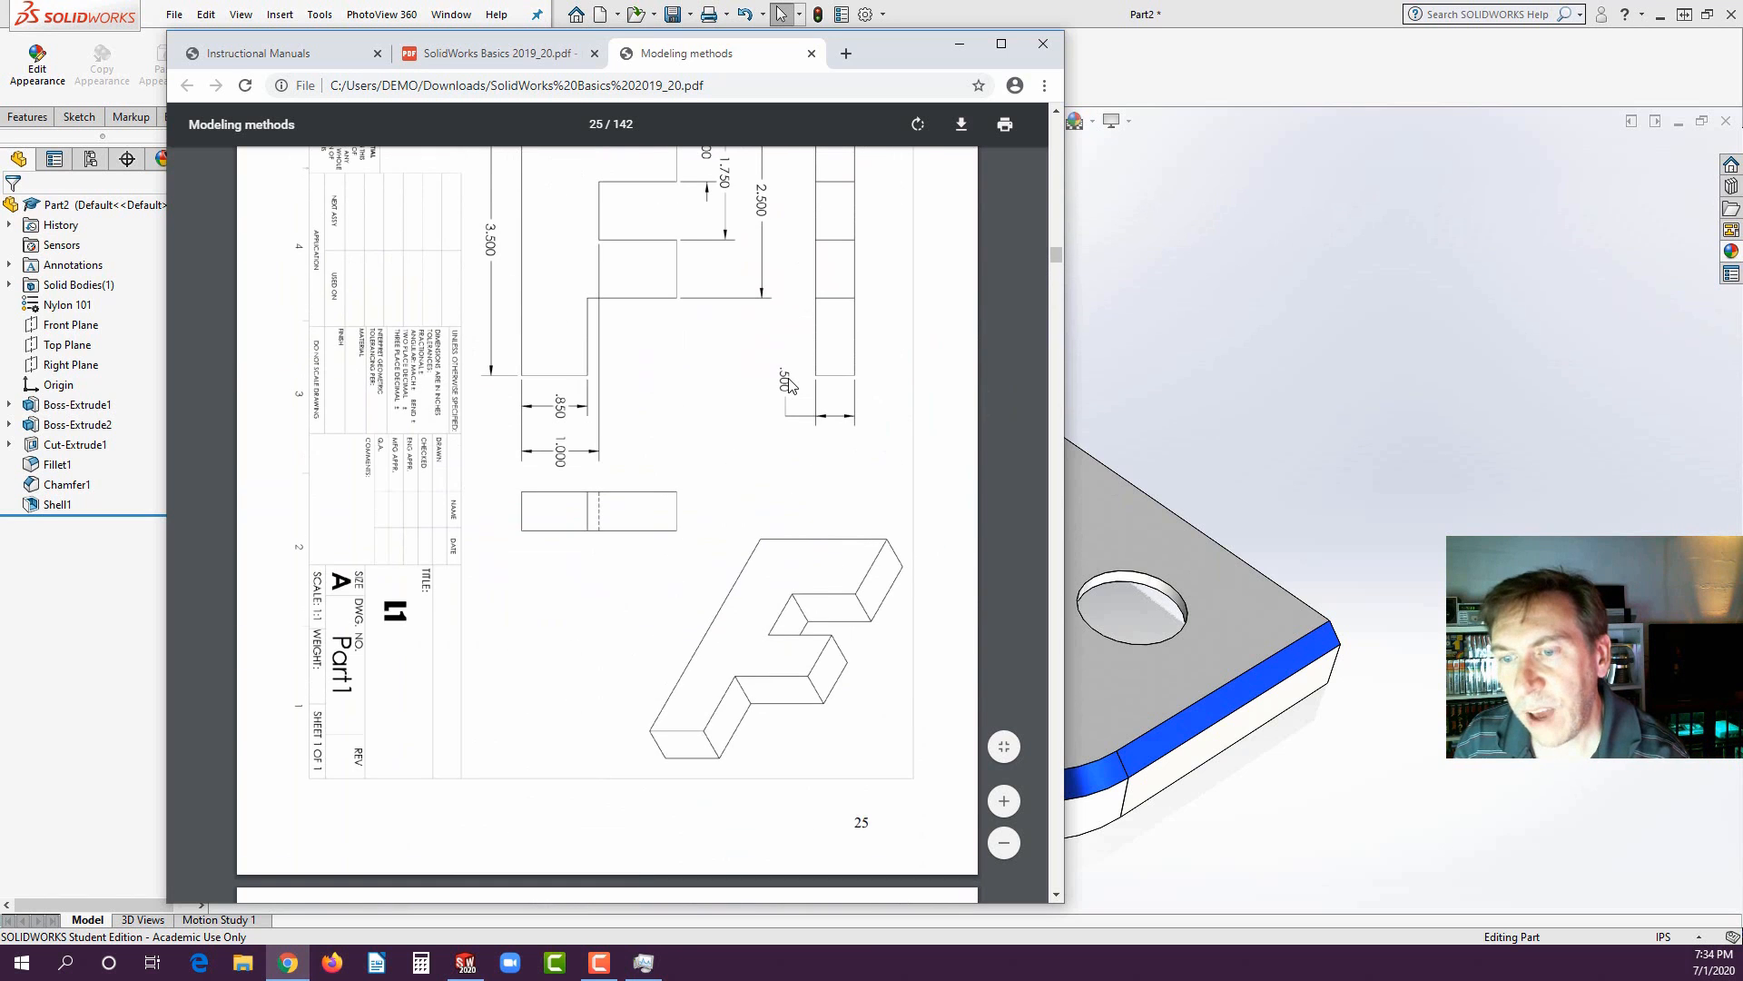
pyautogui.click(882, 246)
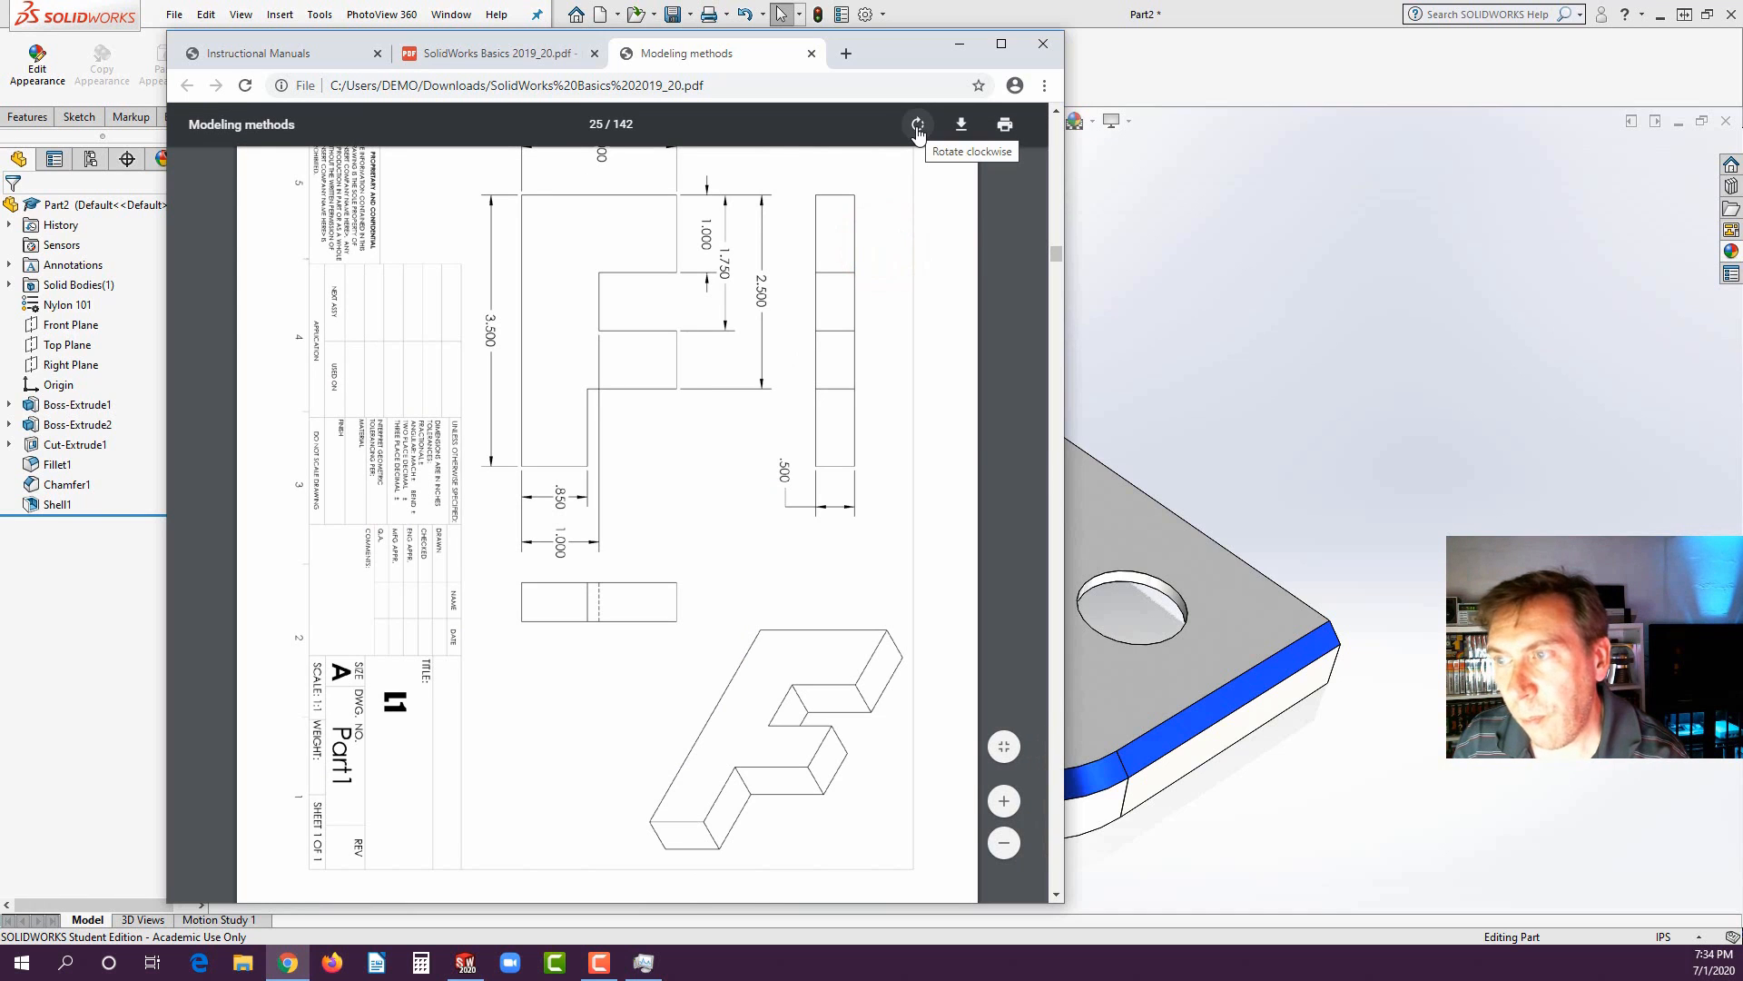
pyautogui.click(917, 127)
pyautogui.click(918, 127)
pyautogui.click(918, 127)
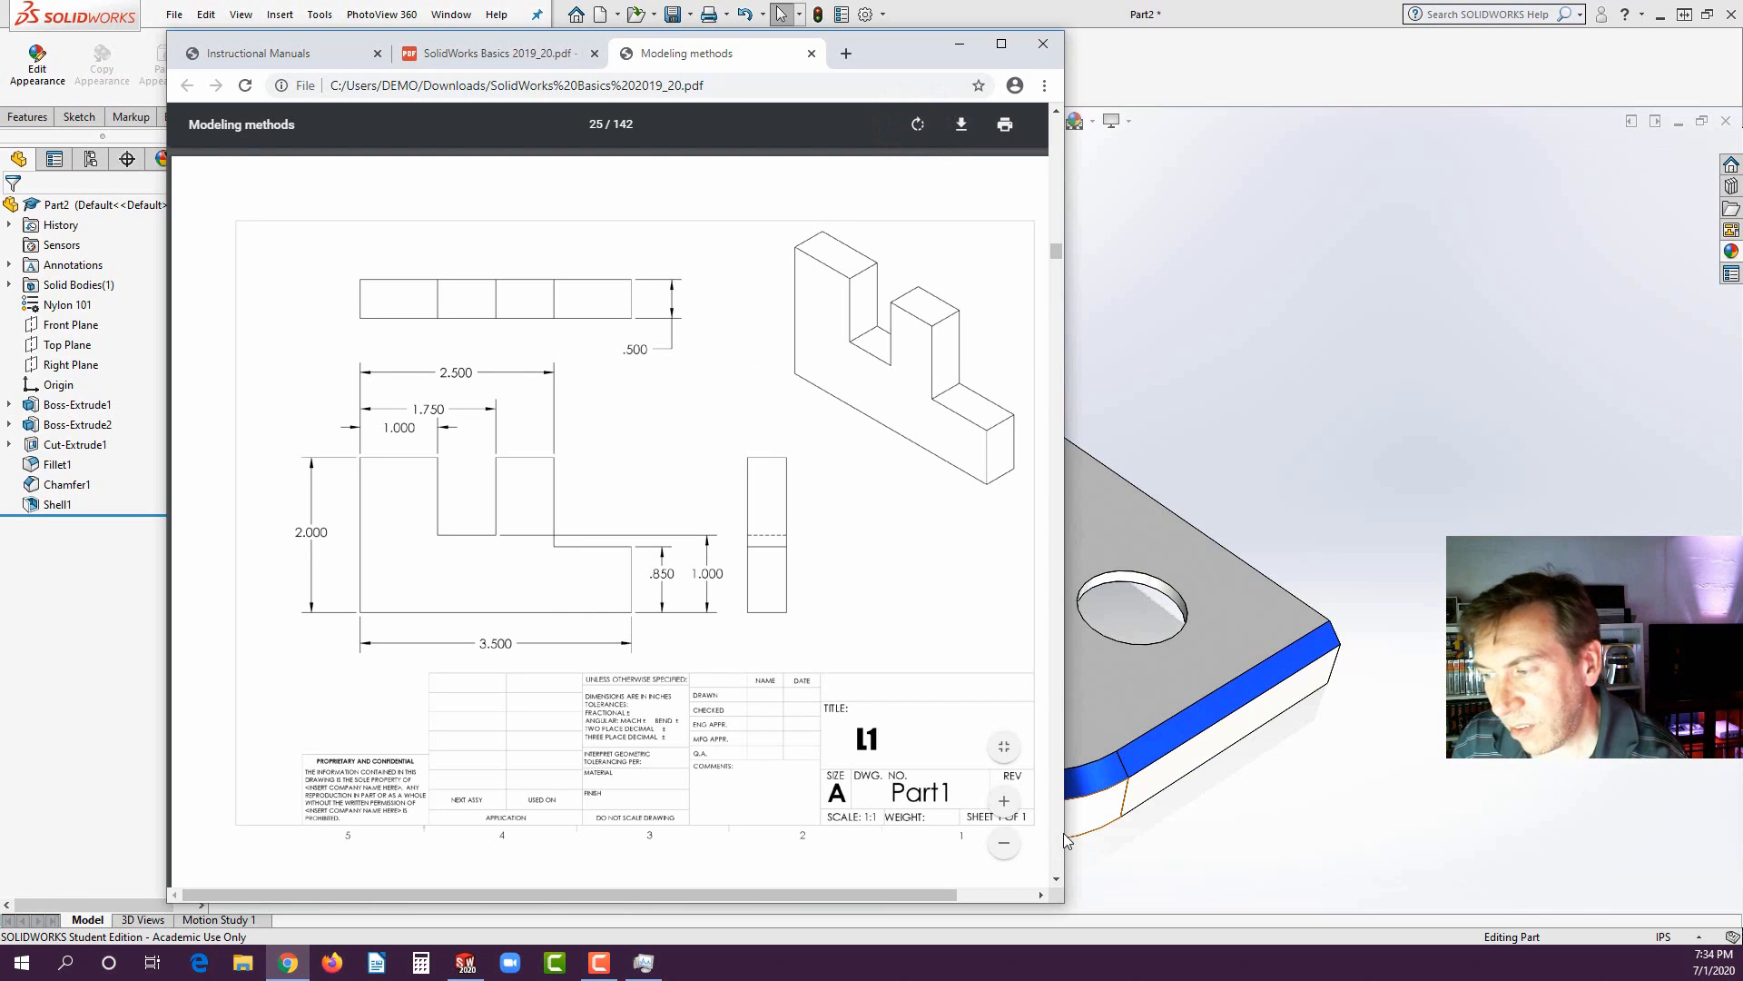
# - Widen the PDF window to show the full L1 drawing, and switch to SolidWorks to create a new part document
pyautogui.moveTo(1068, 833); pyautogui.dragTo(1191, 833)
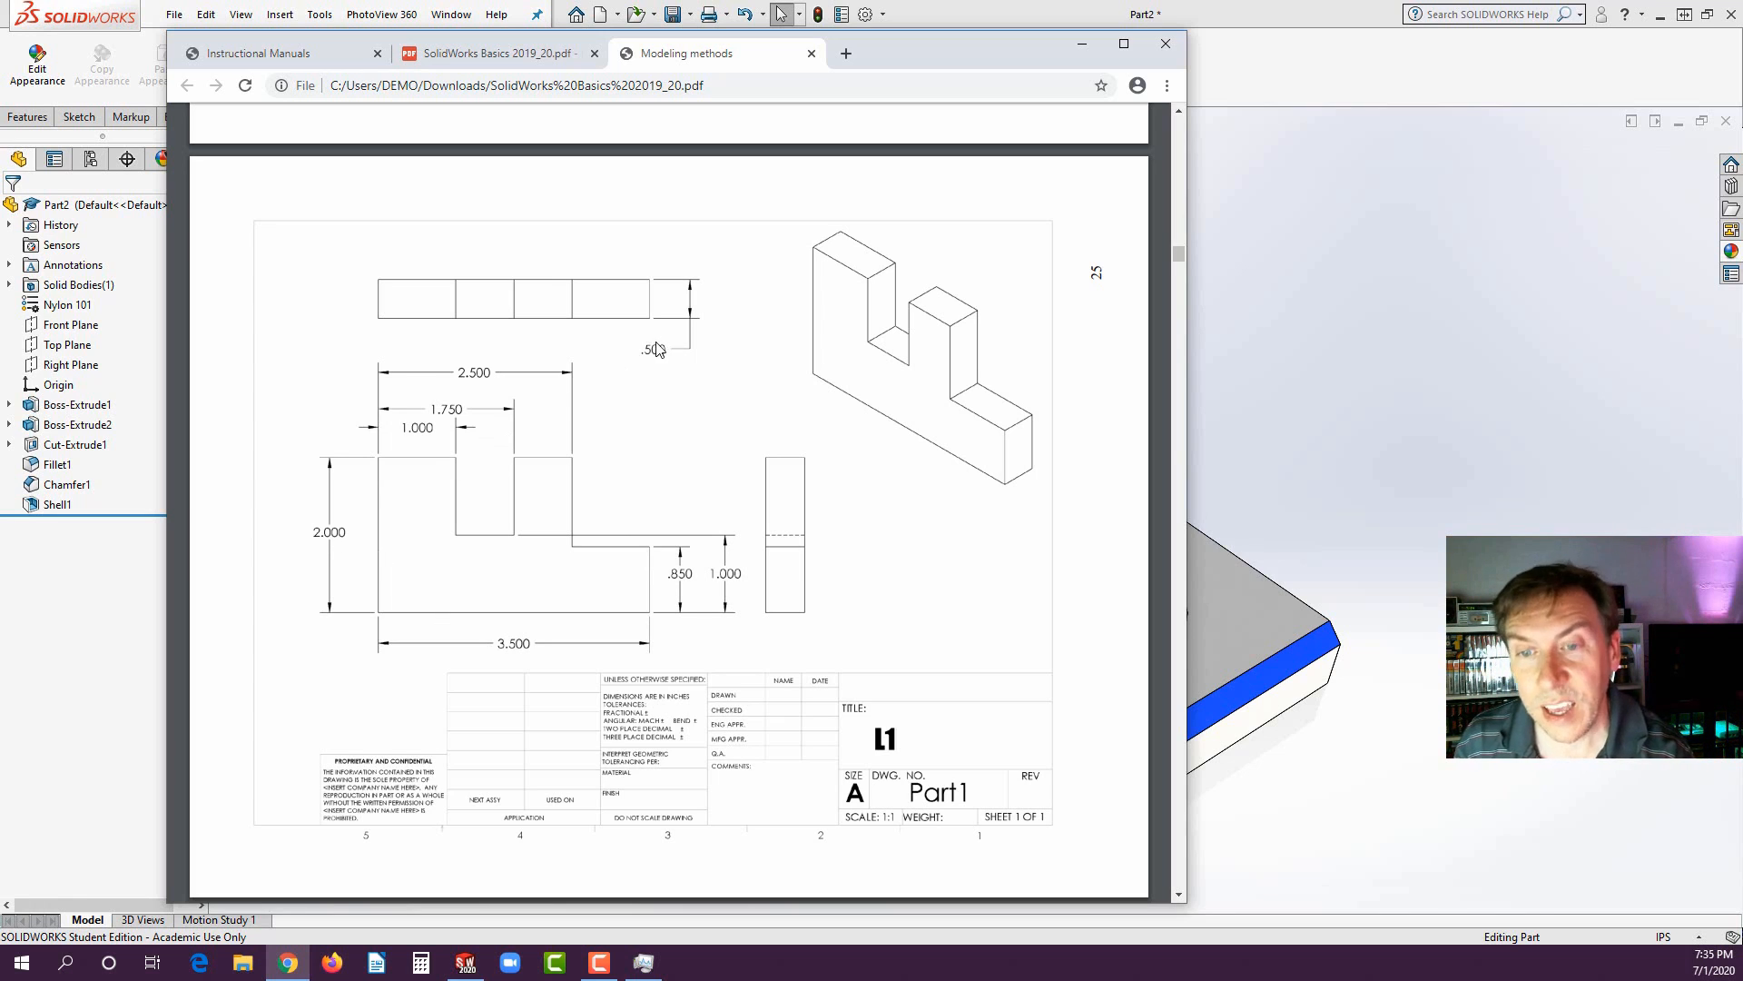
pyautogui.click(80, 591)
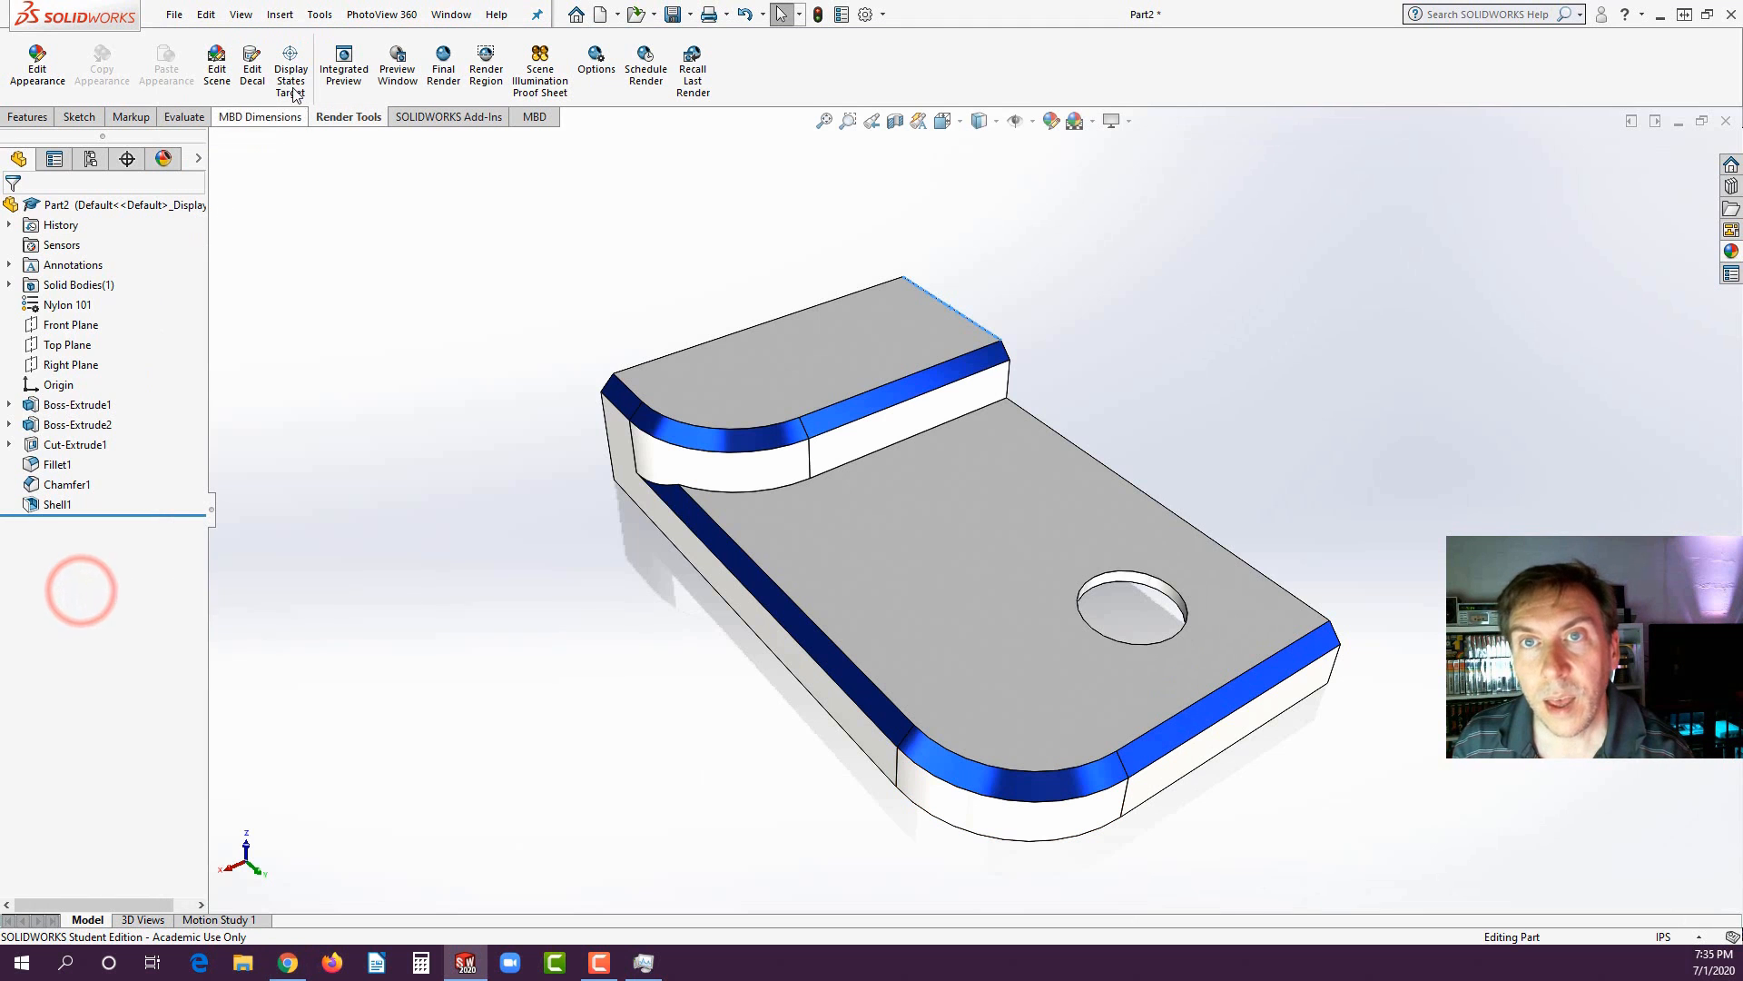
pyautogui.click(600, 15)
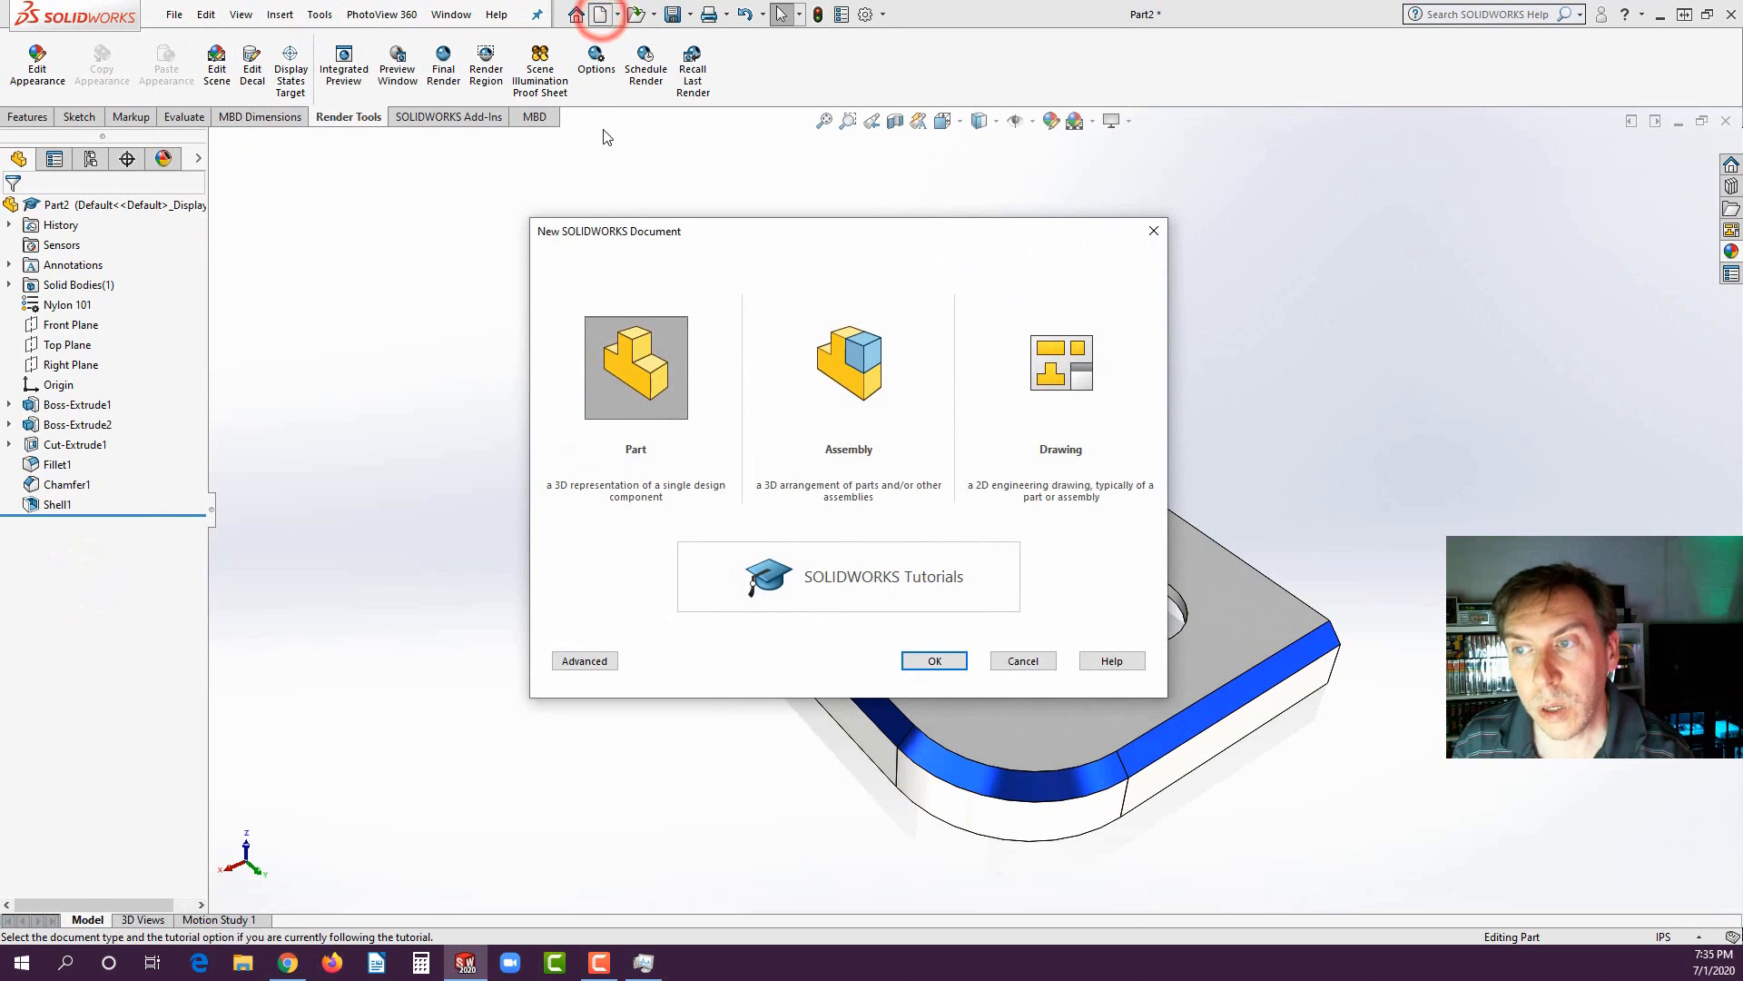
pyautogui.click(650, 389)
pyautogui.click(915, 659)
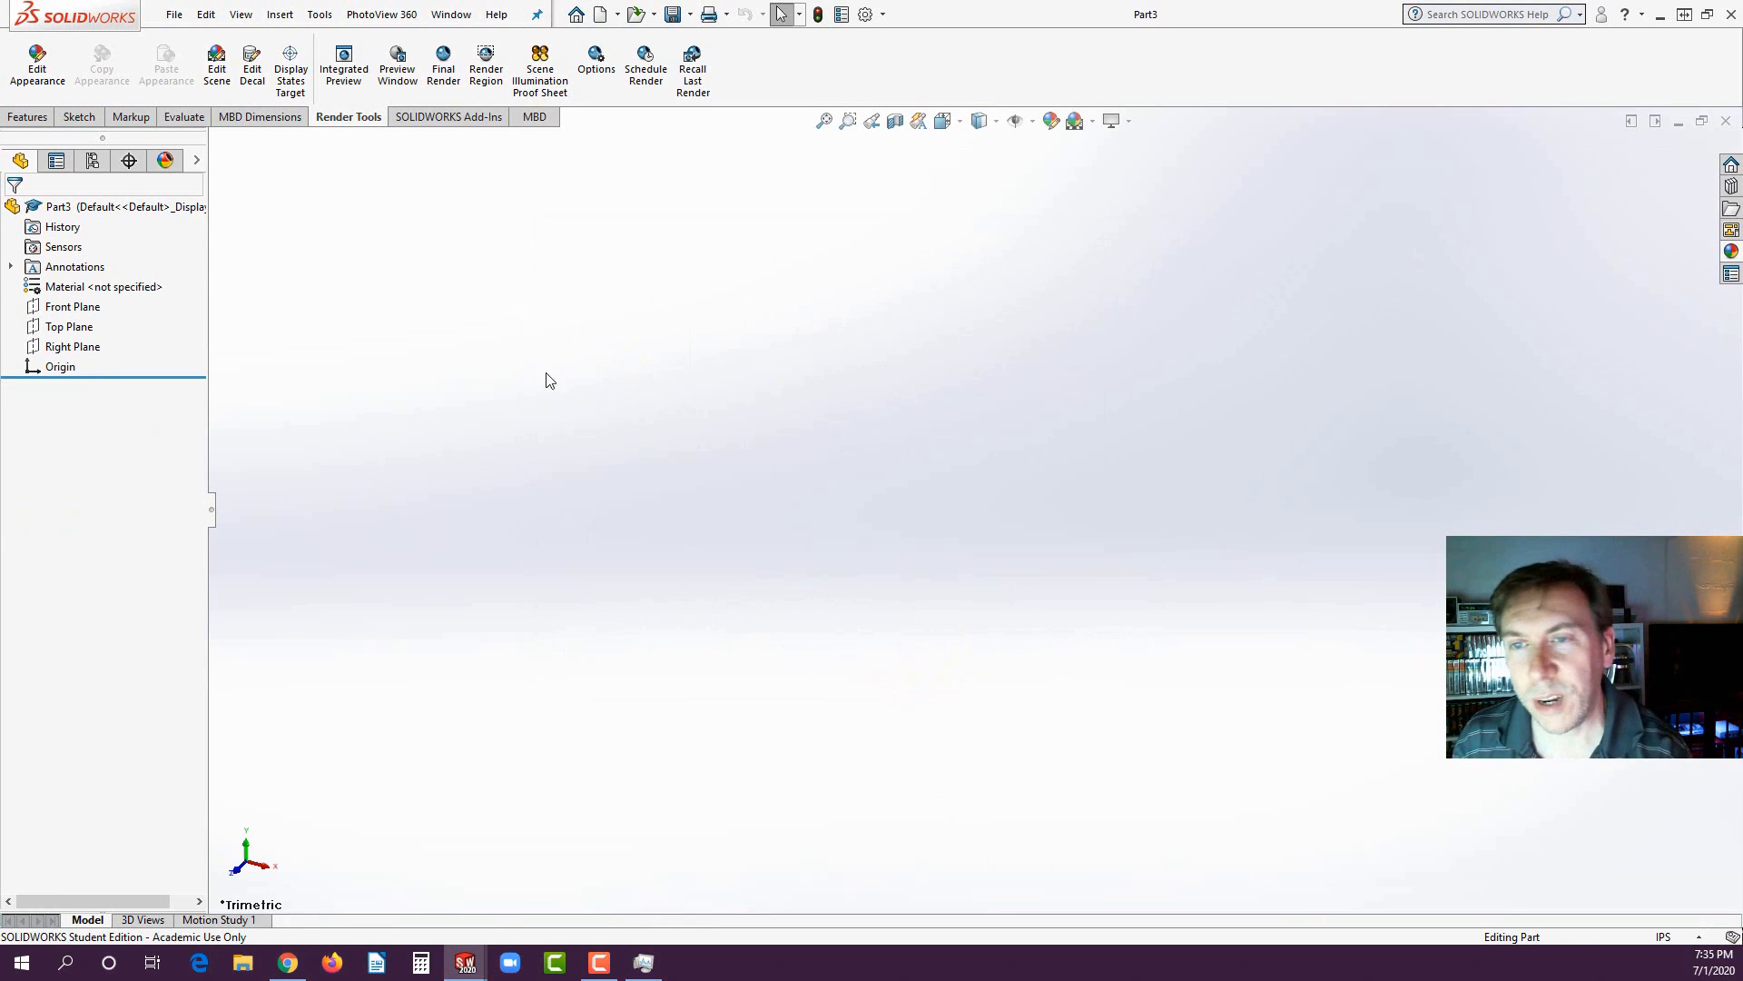
# - Sketch on the Front Plane from the origin: lines about 2.07 in up, 1.04 in across, 1.04 in down and 0.76 in across
pyautogui.click(80, 309)
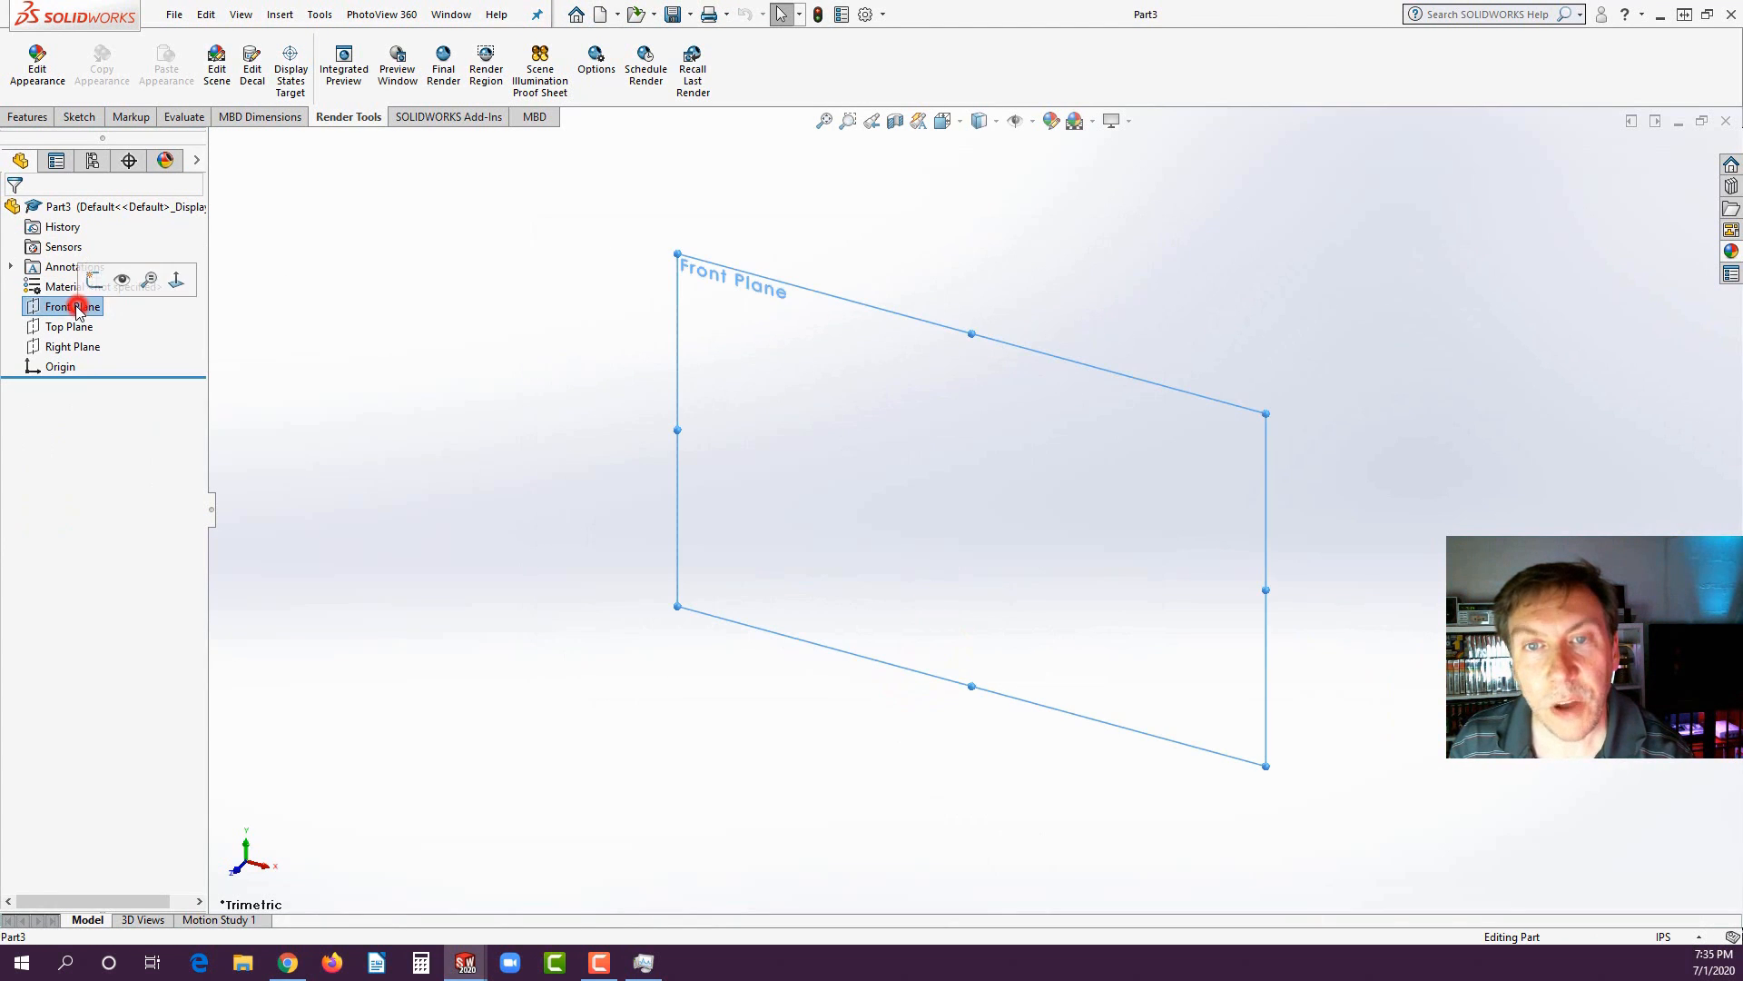
pyautogui.click(97, 282)
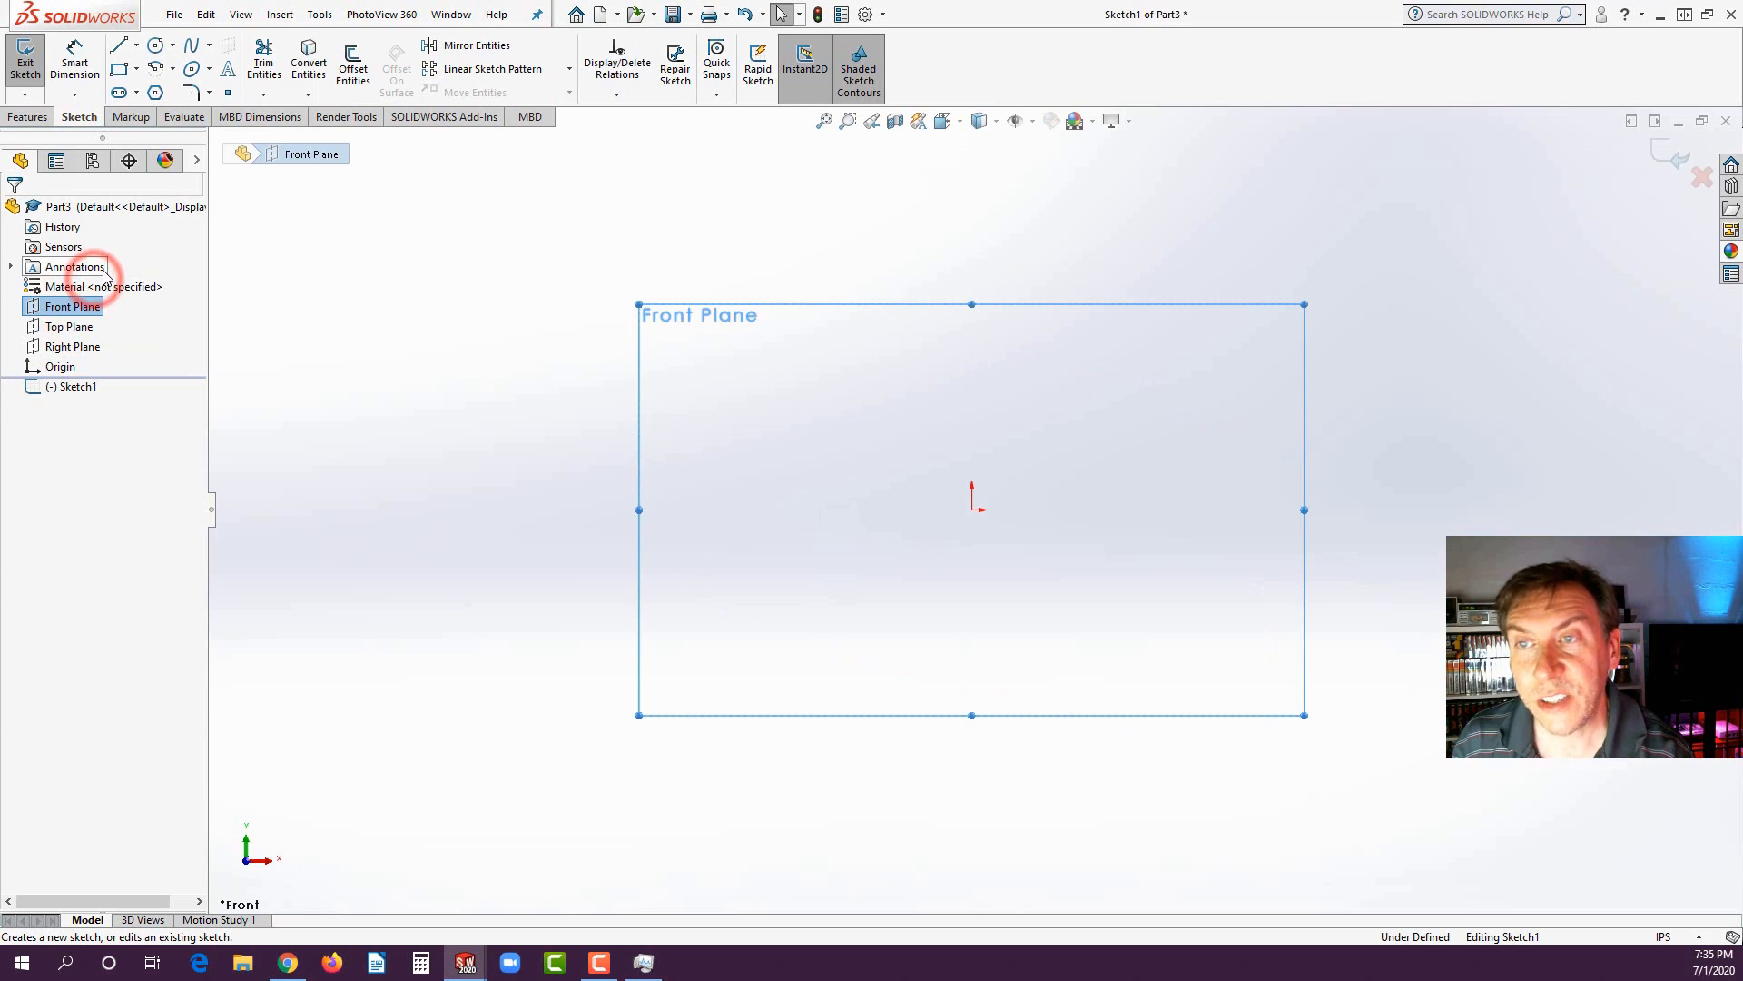
pyautogui.click(119, 48)
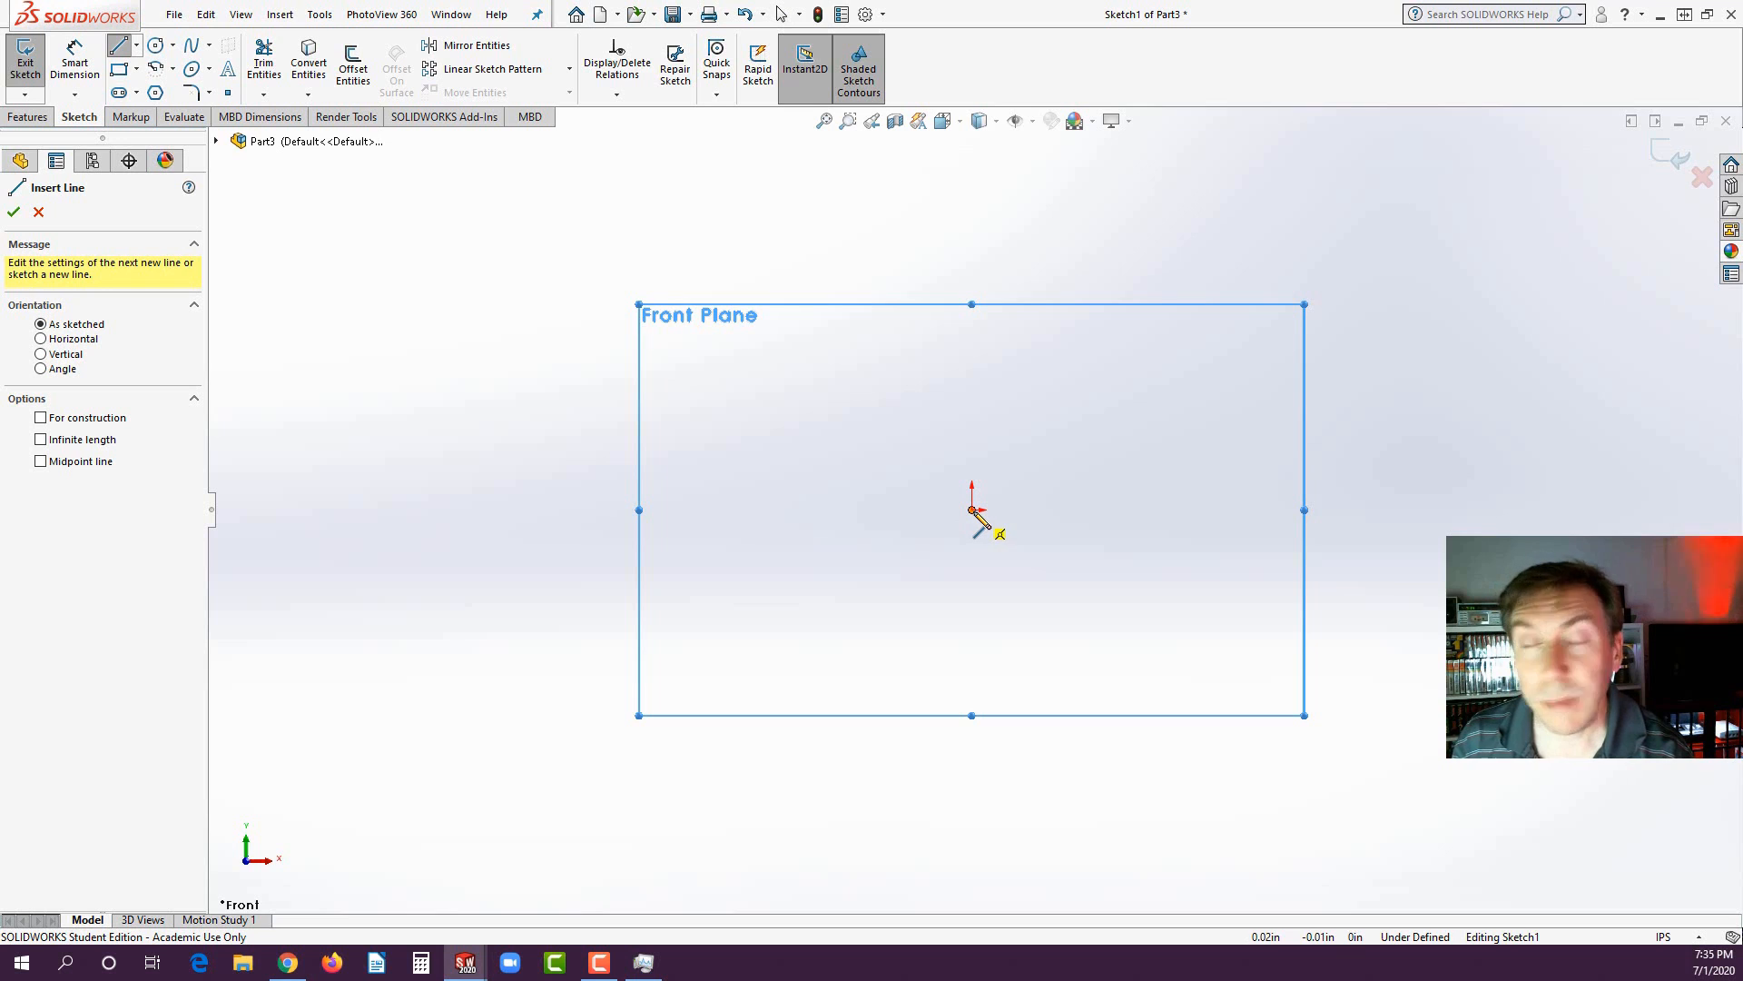
pyautogui.click(972, 509)
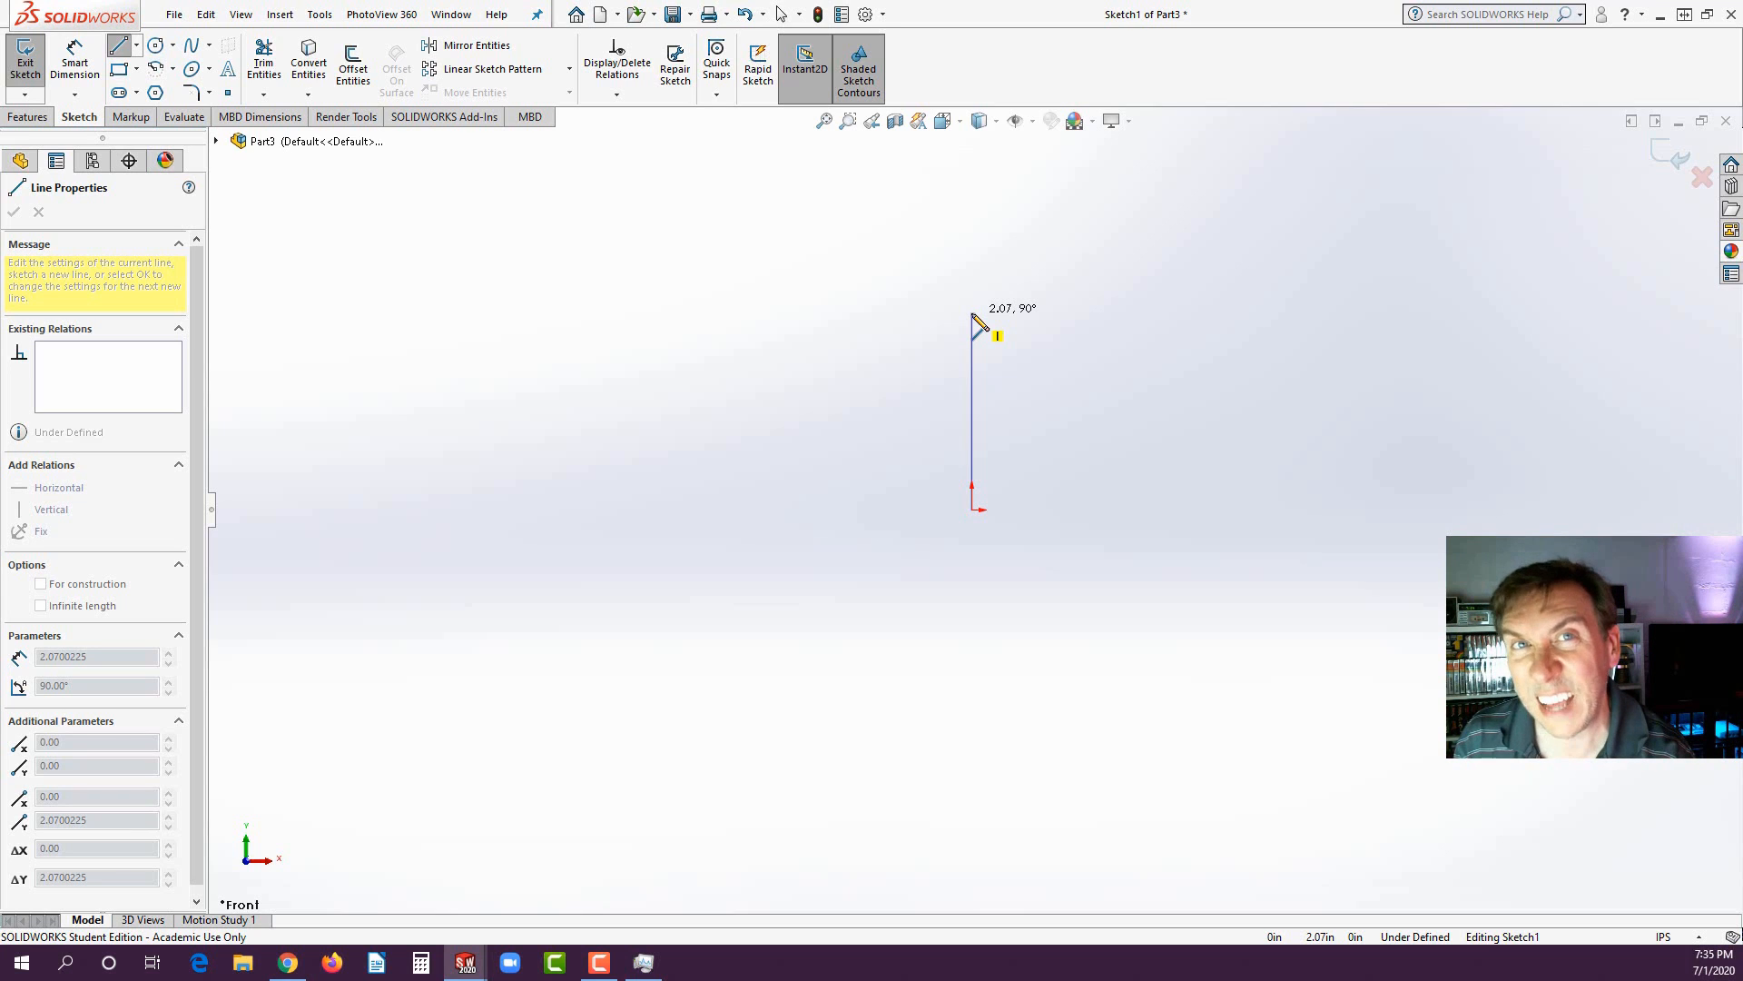
pyautogui.click(973, 314)
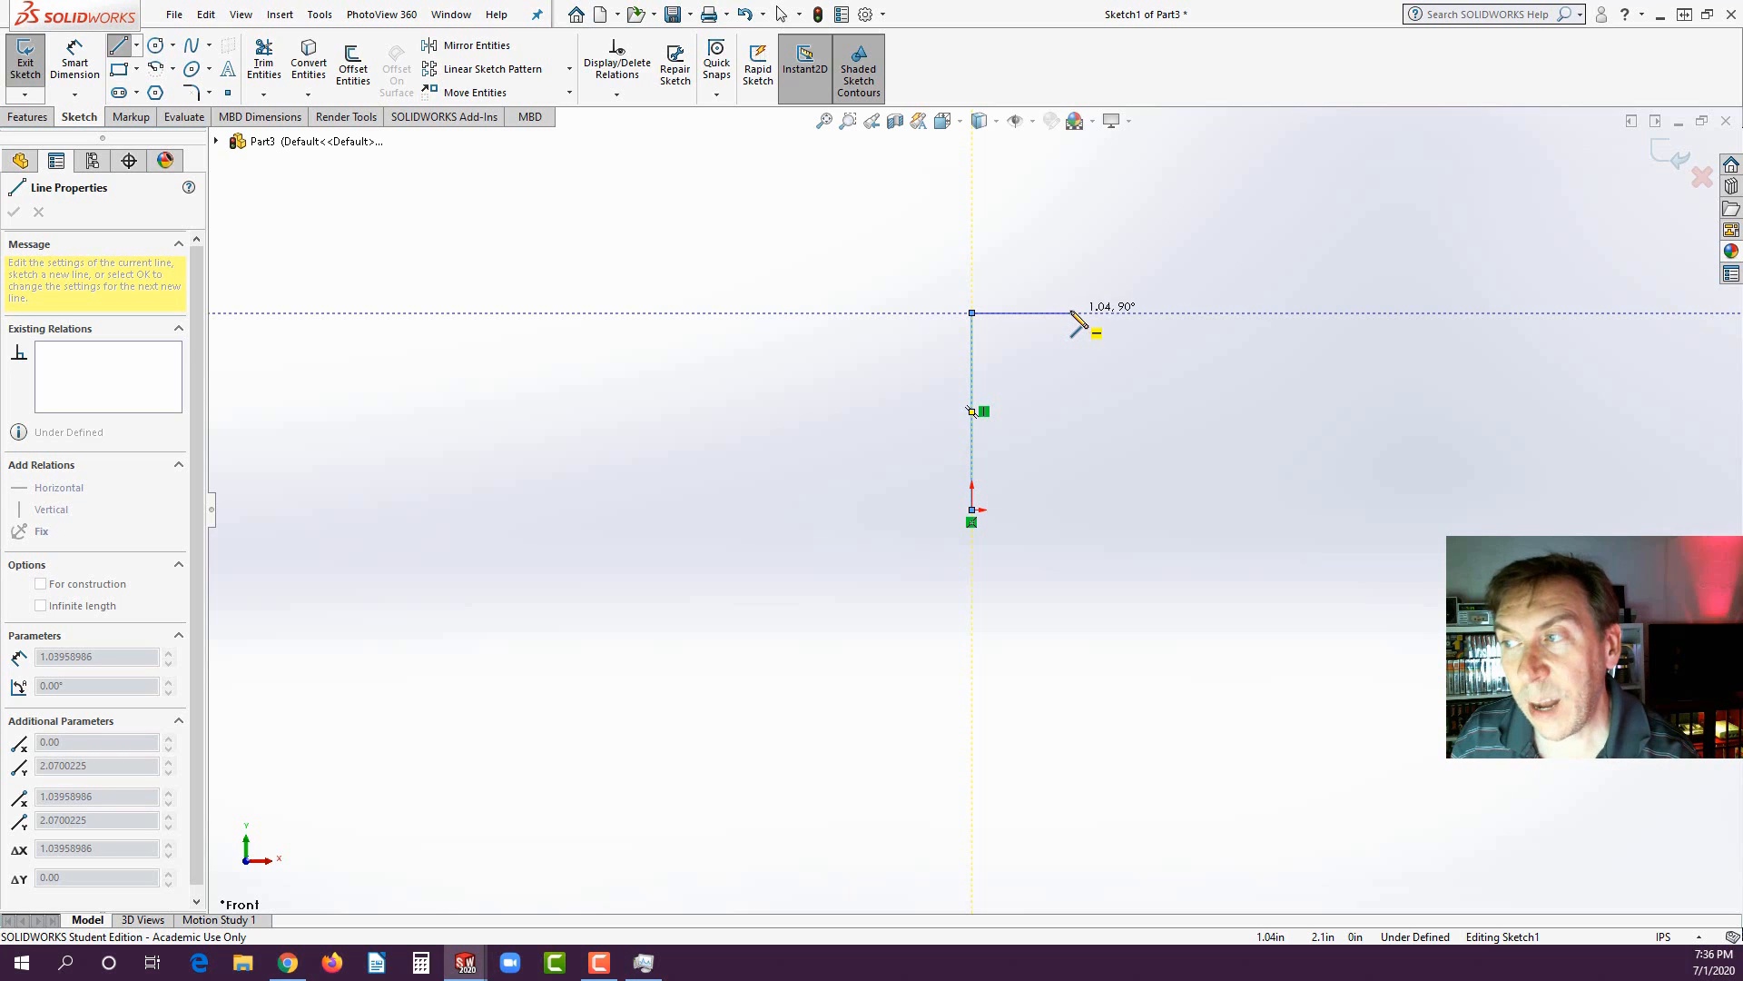
pyautogui.click(1071, 313)
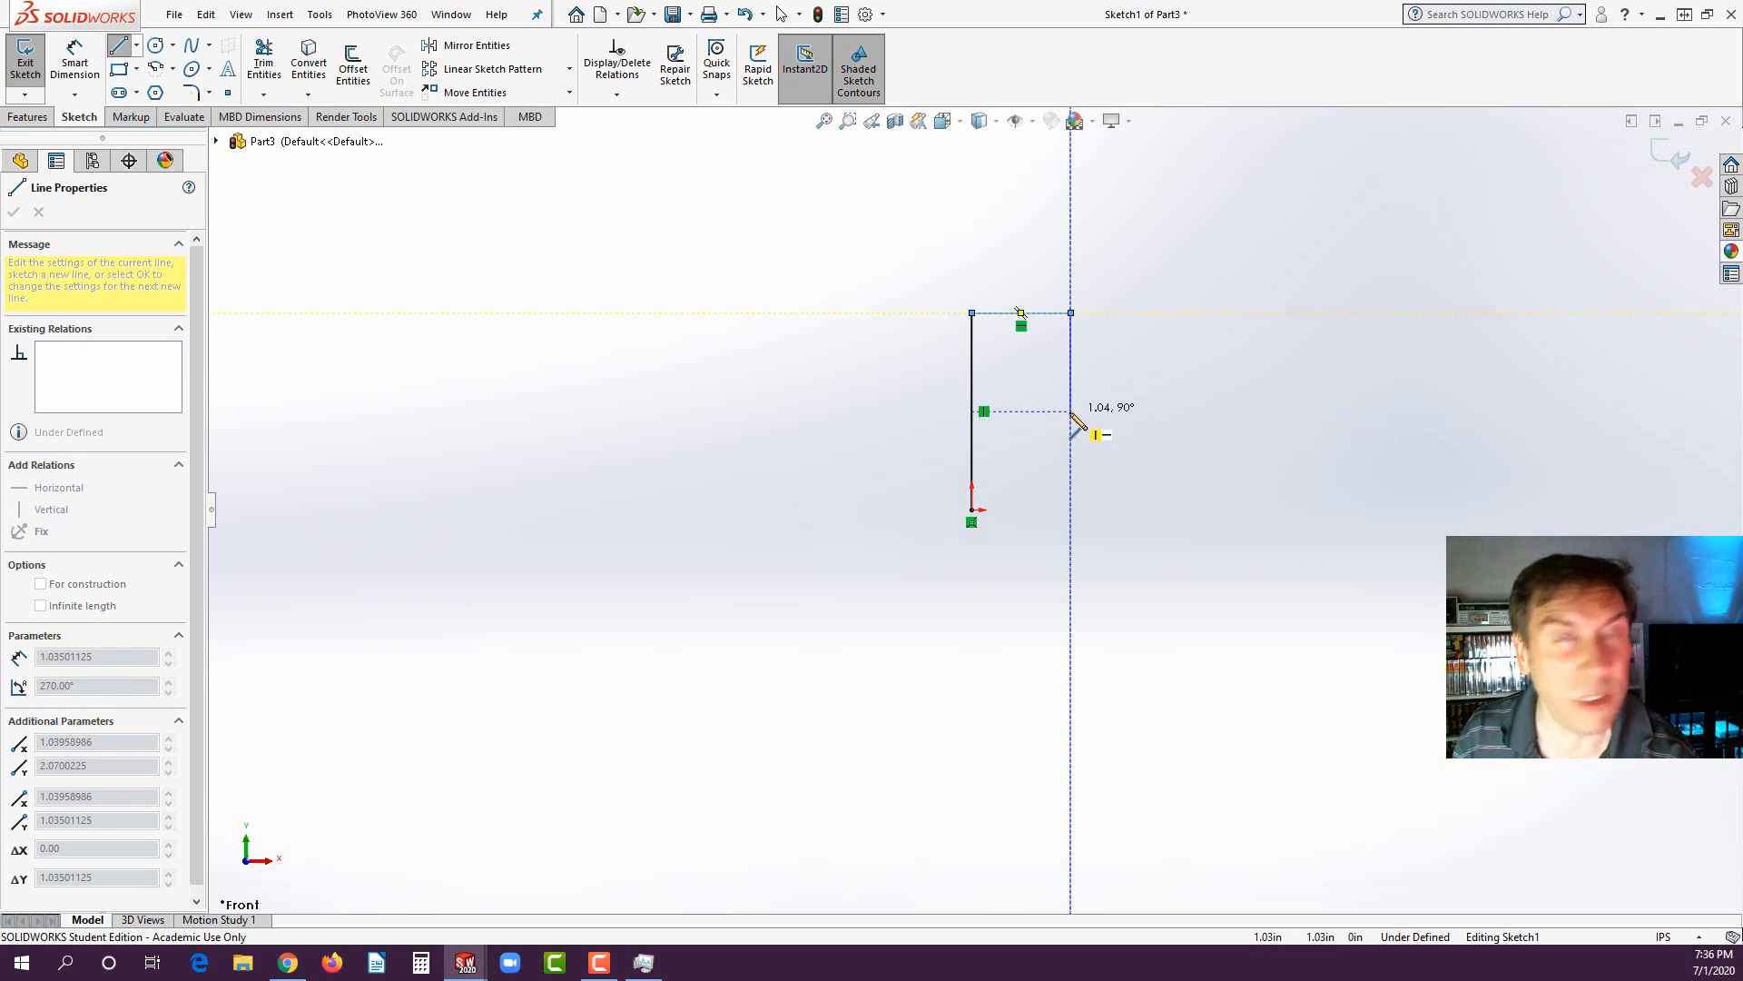
pyautogui.click(1071, 411)
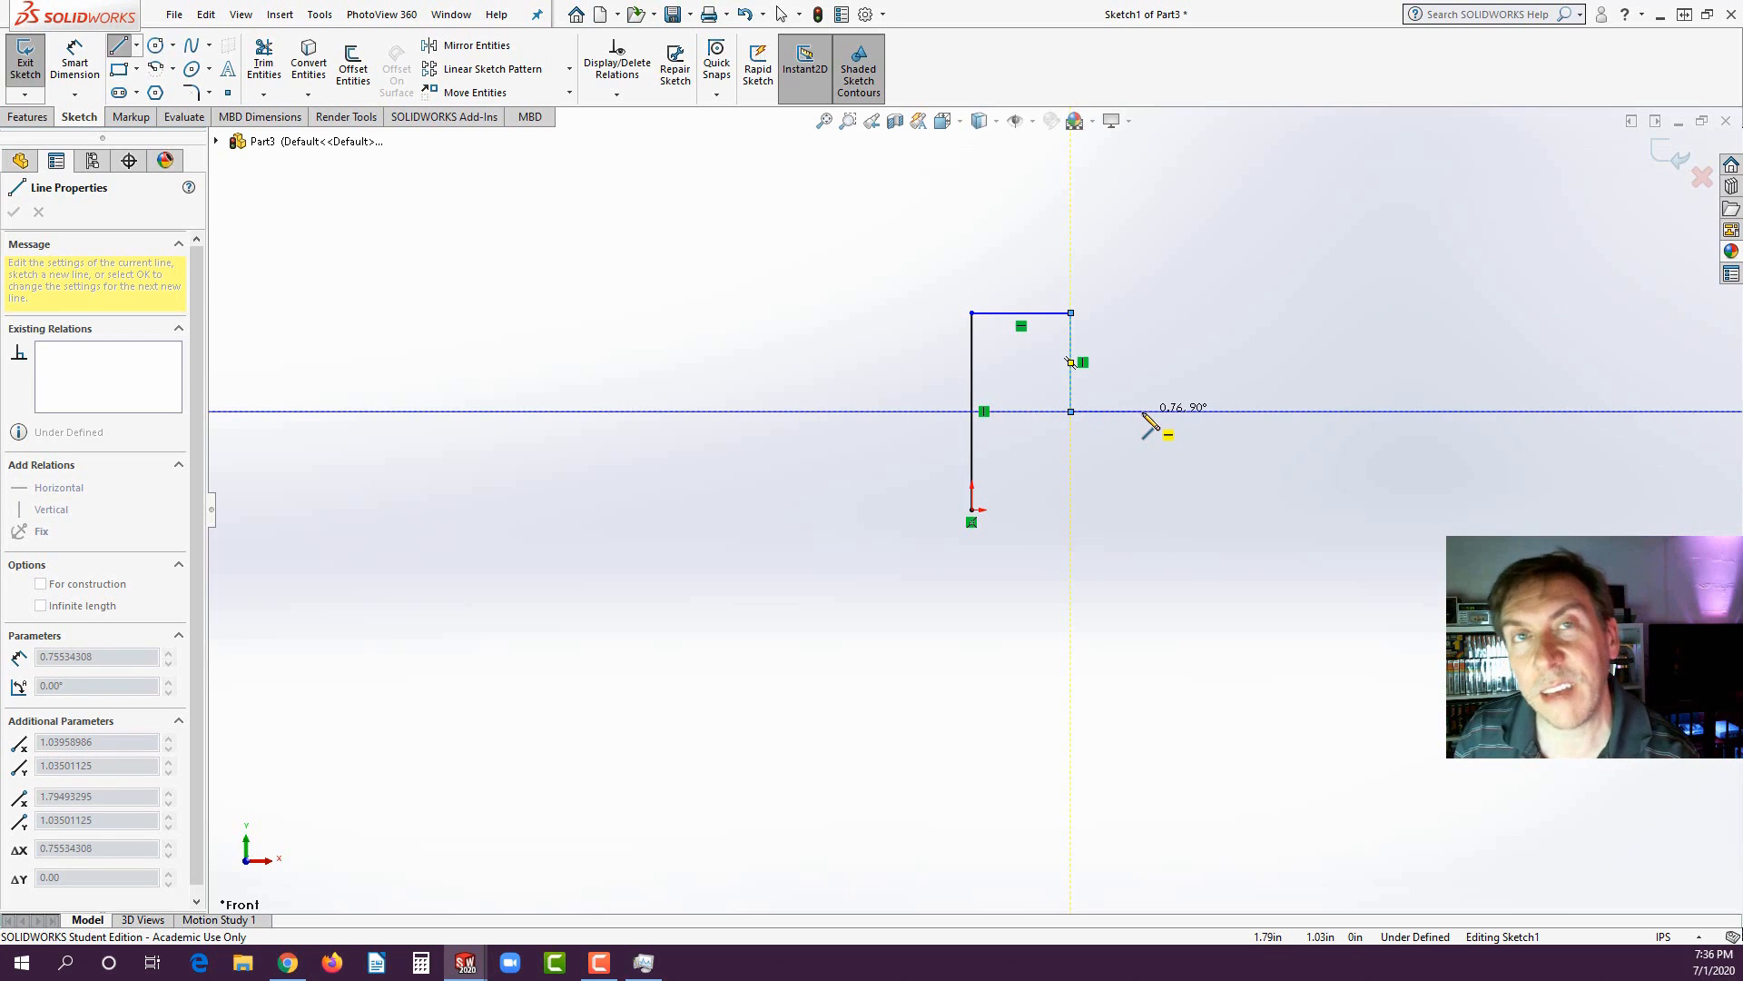
pyautogui.click(1142, 412)
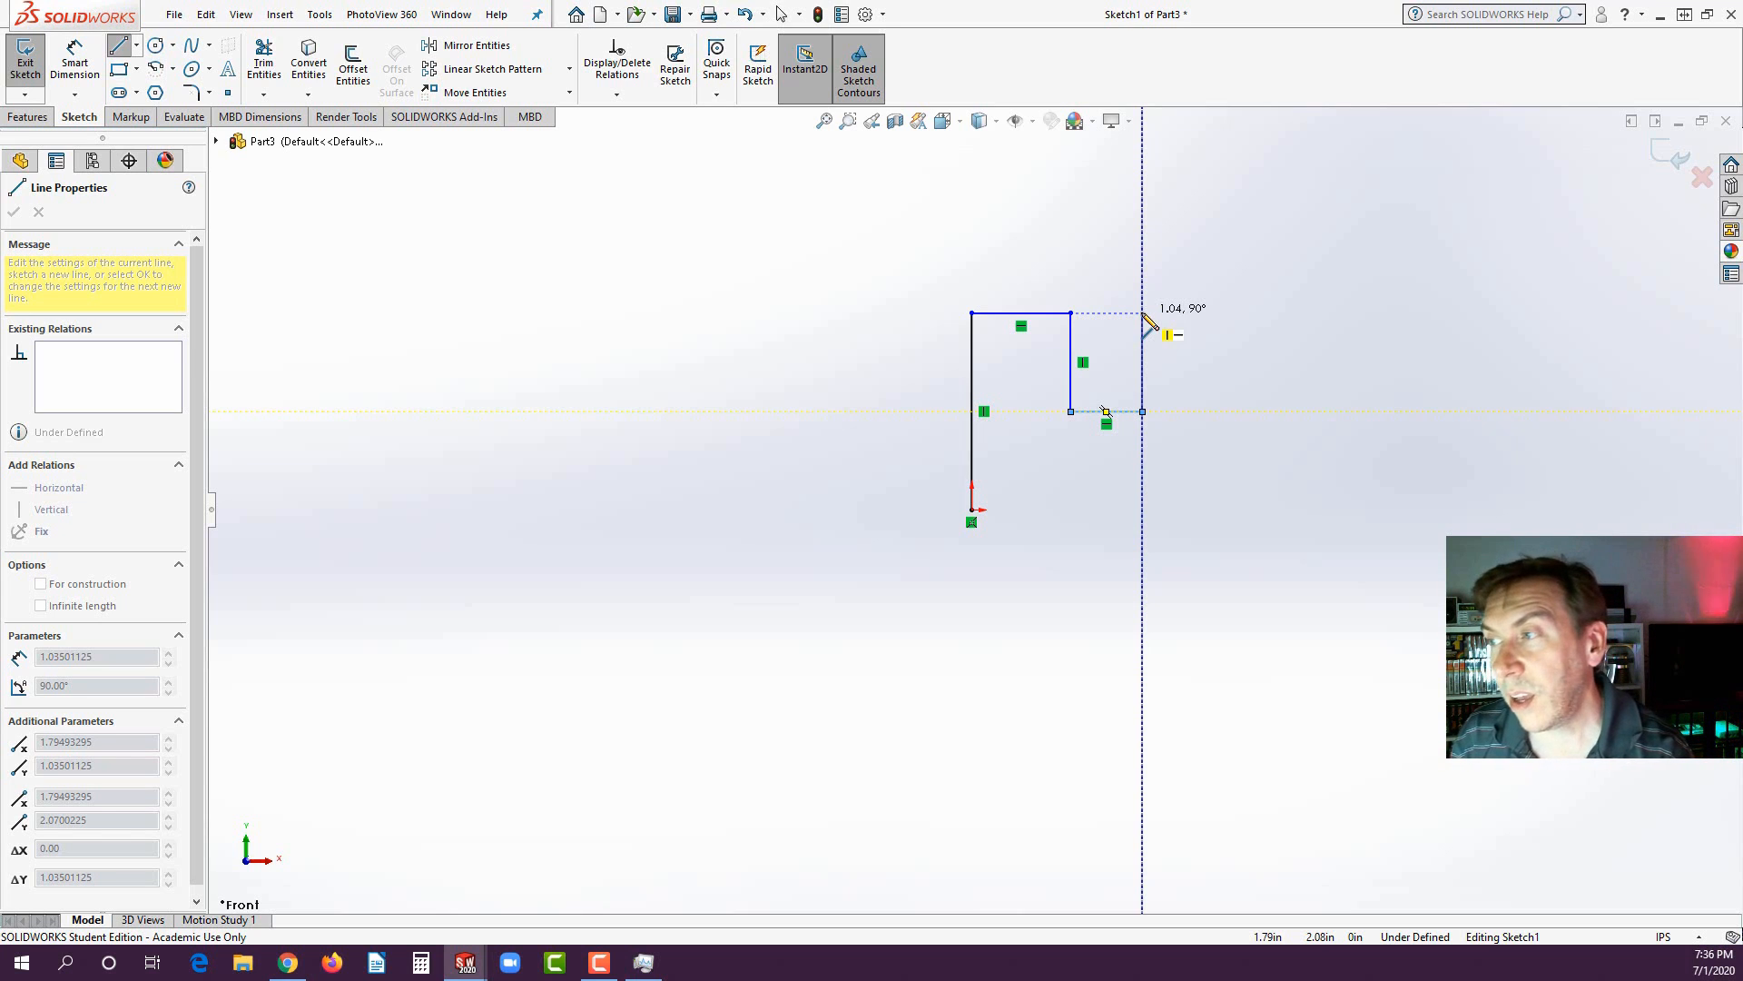
# - Continue the profile about 1.04 in up, 0.82 in across, 1.2 in down, 0.85 in across and 0.87 in down, and close it at the origin
pyautogui.click(1142, 313)
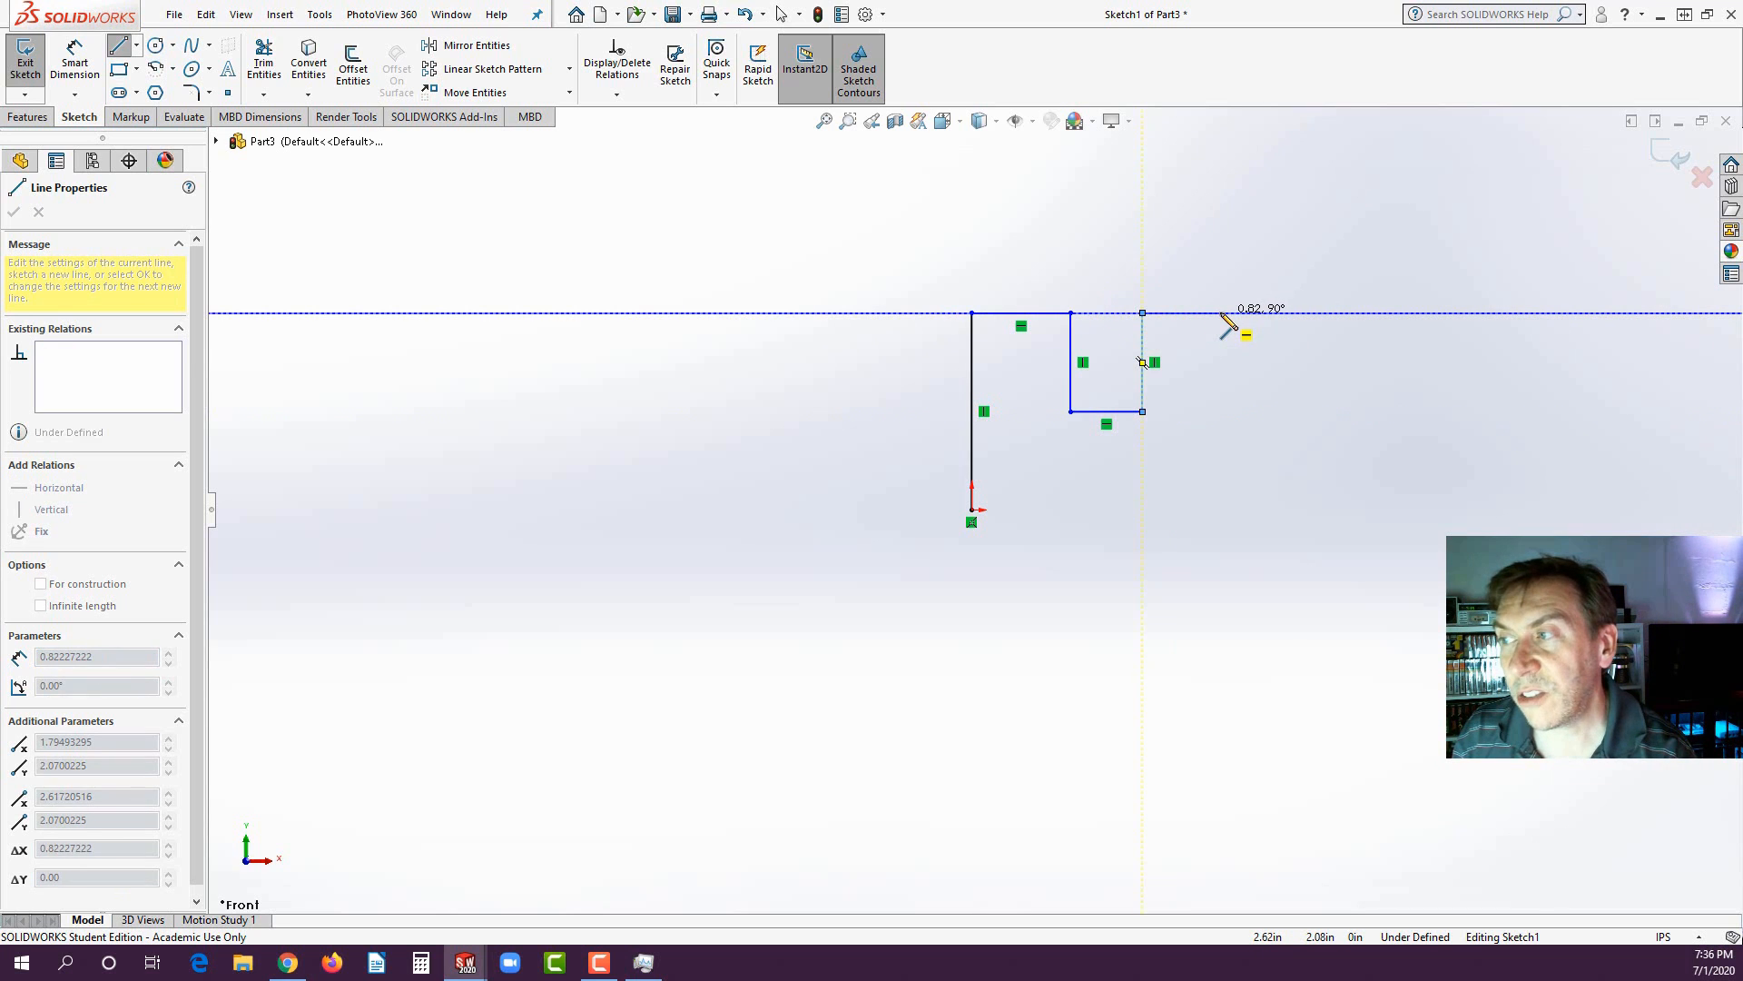
pyautogui.click(1220, 313)
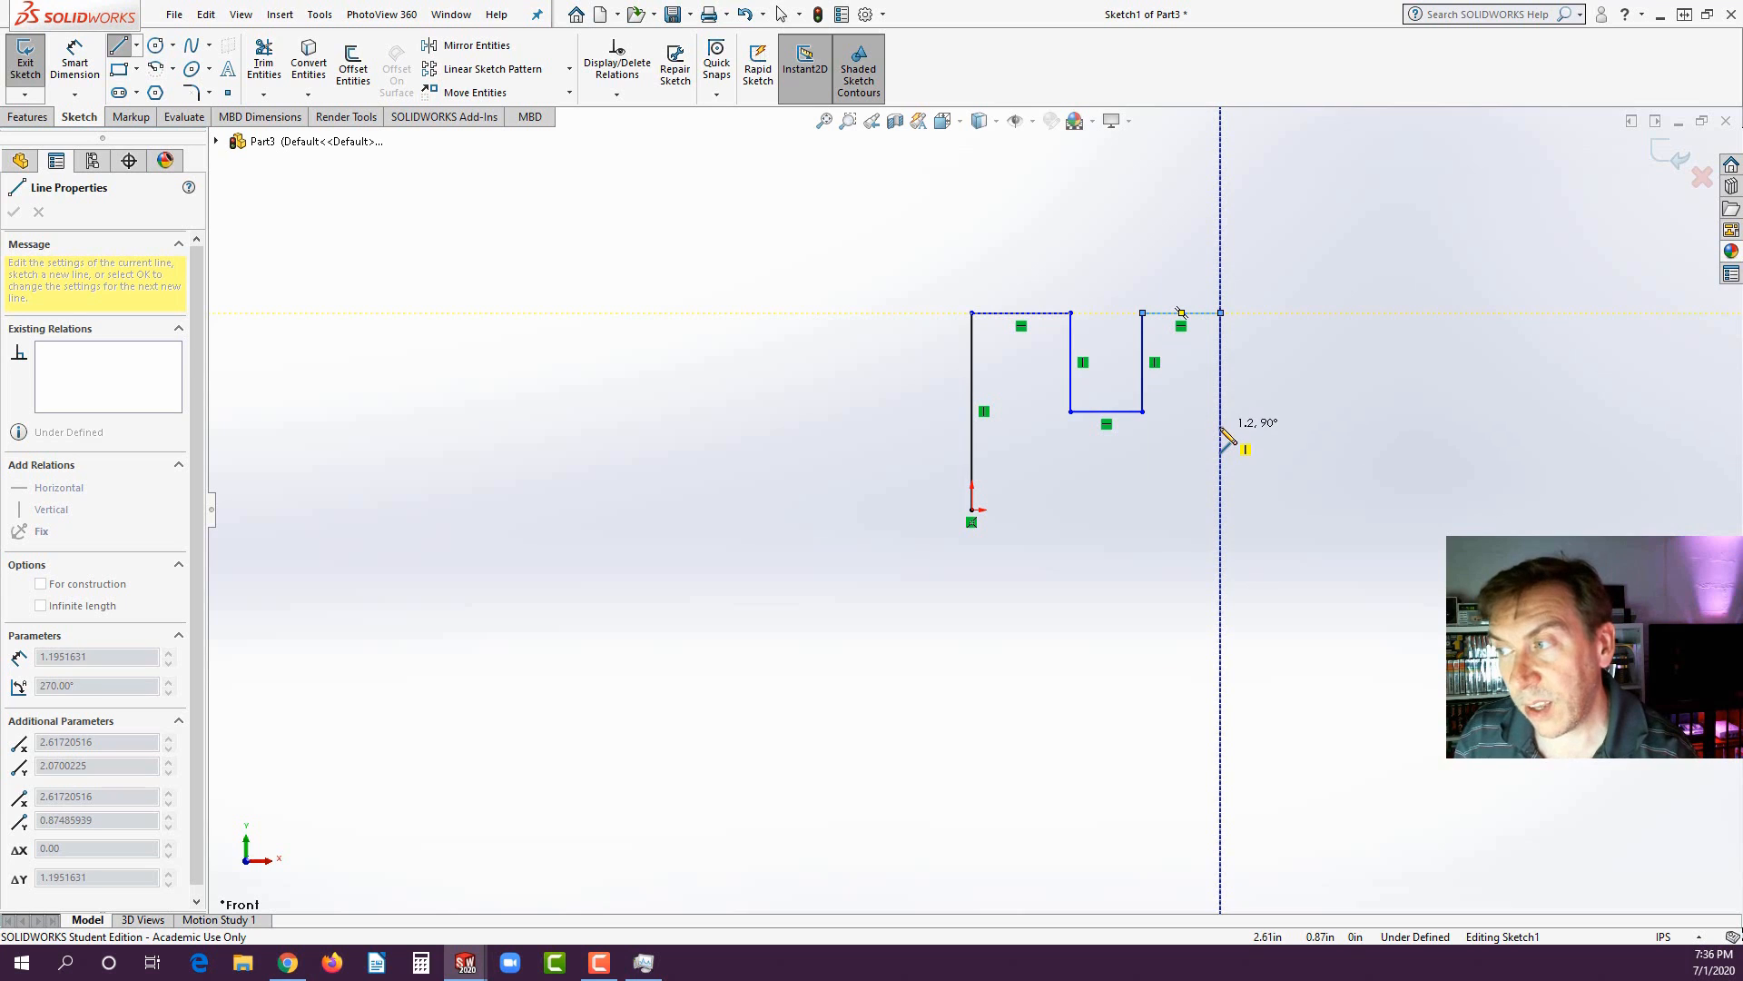
pyautogui.click(1221, 425)
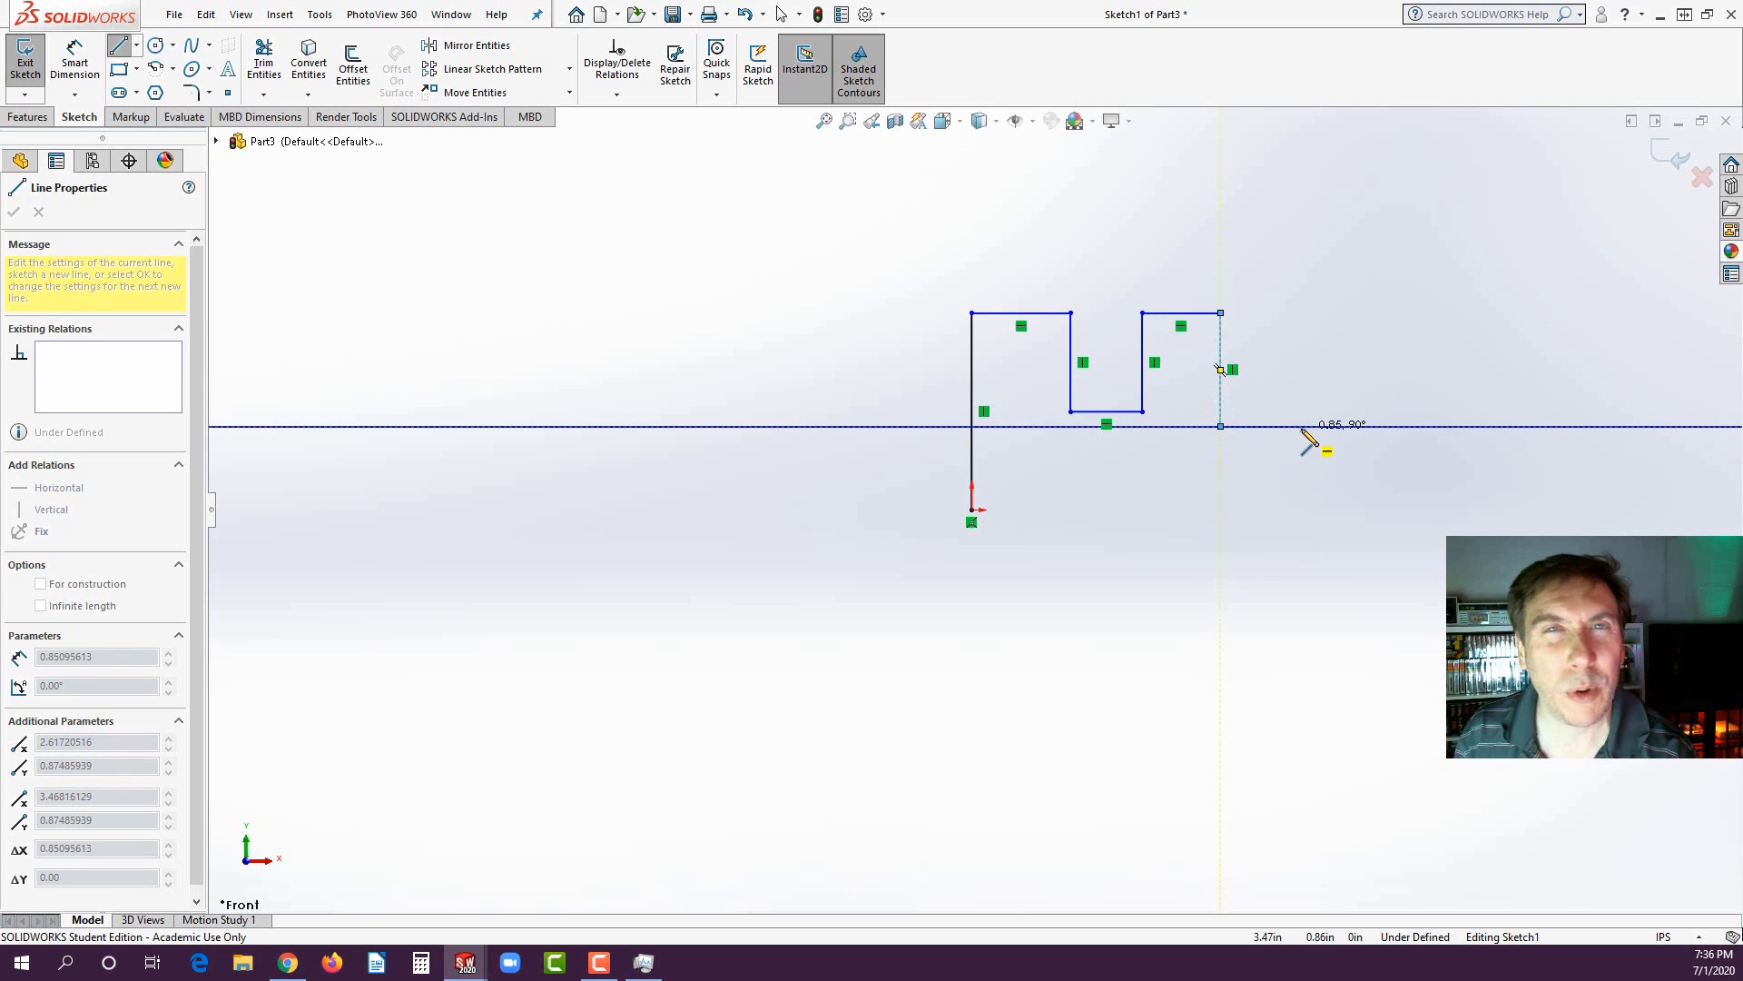
pyautogui.click(1302, 427)
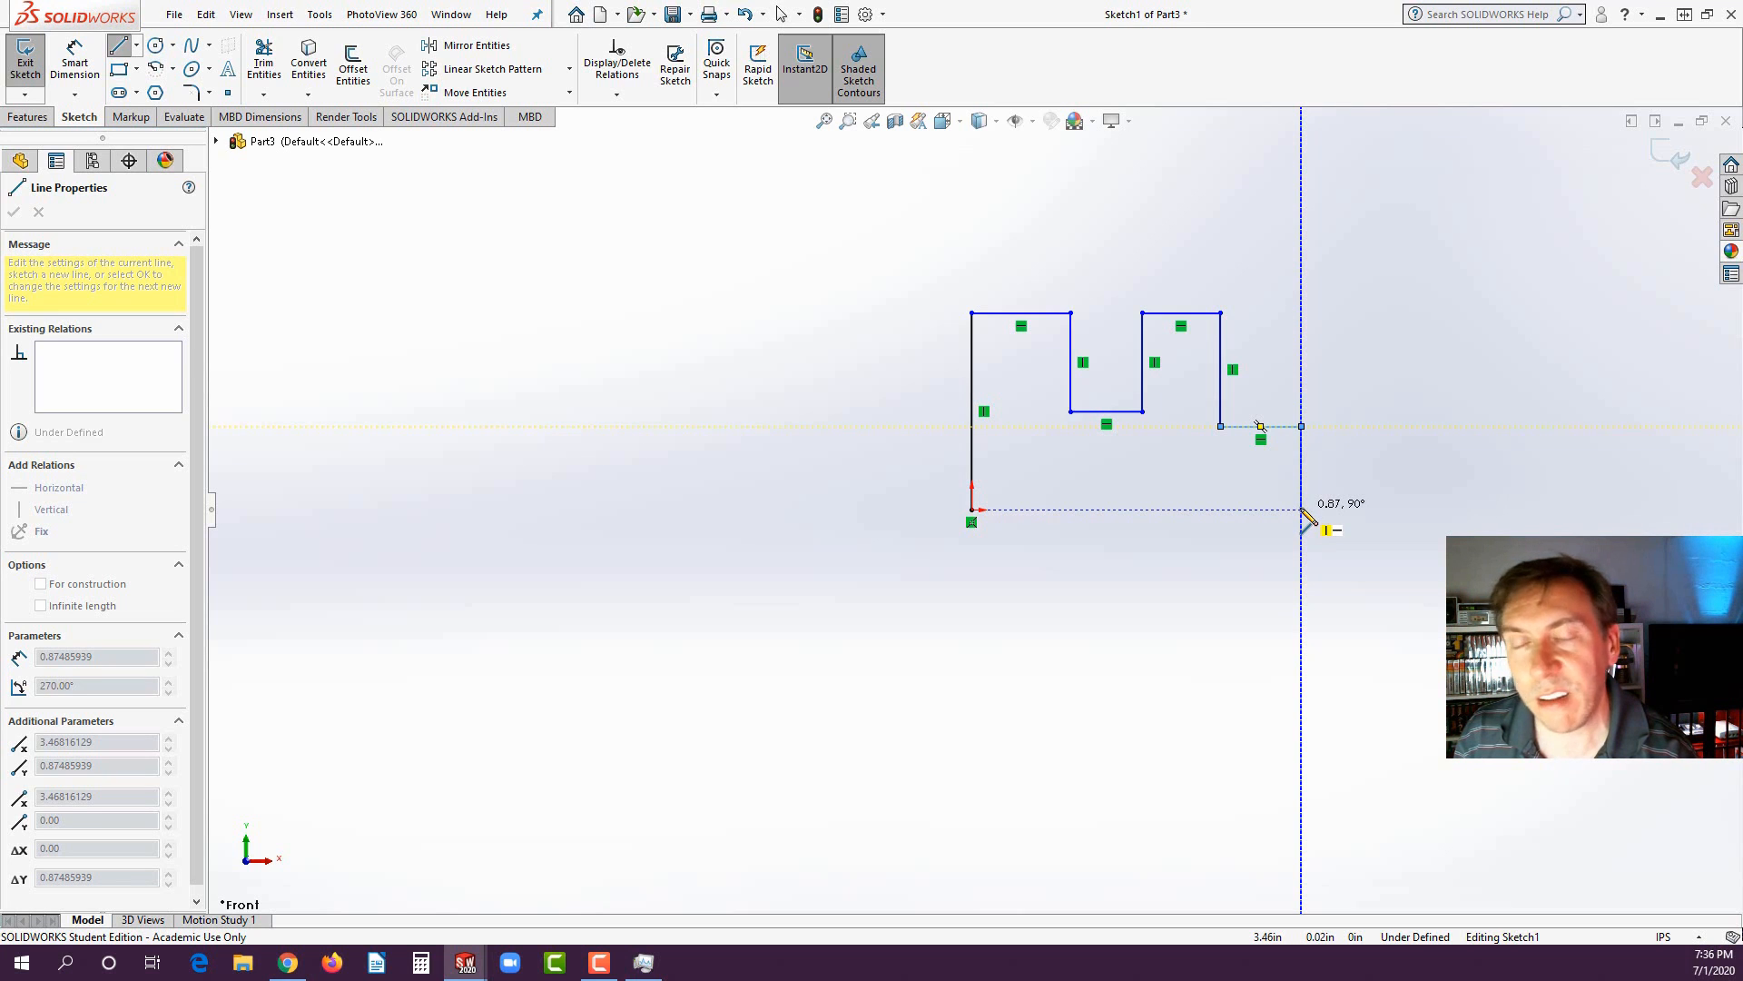
pyautogui.click(1302, 510)
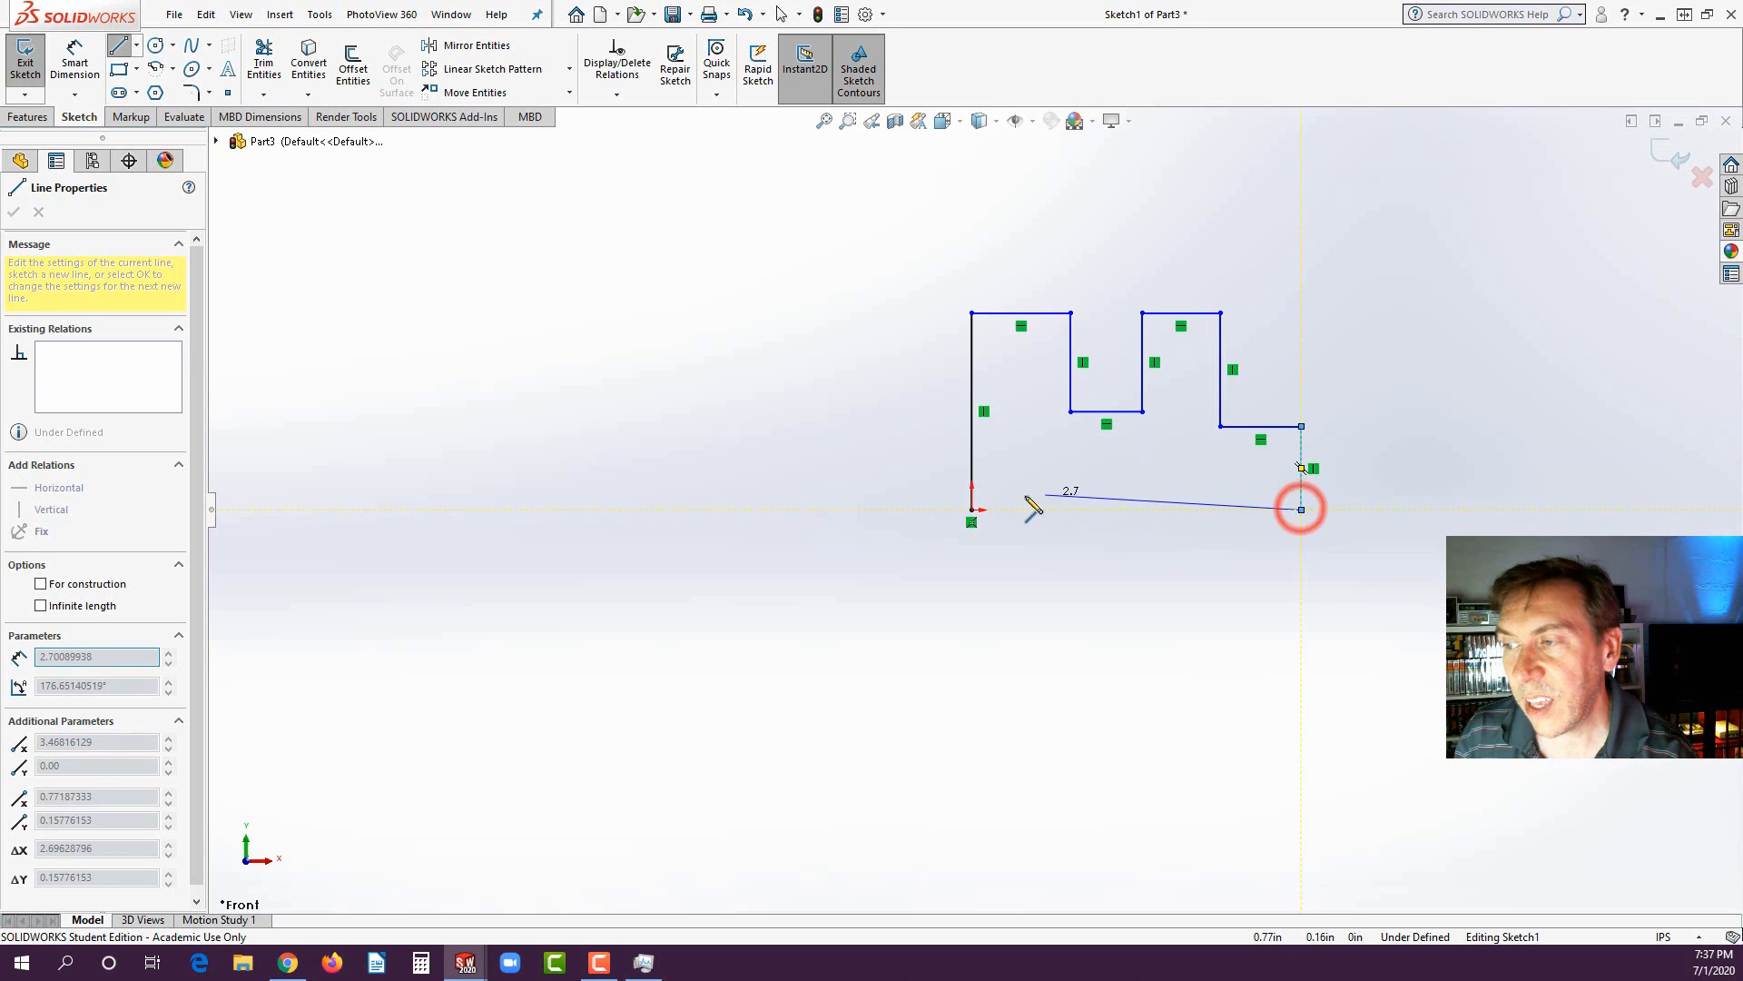
pyautogui.click(972, 509)
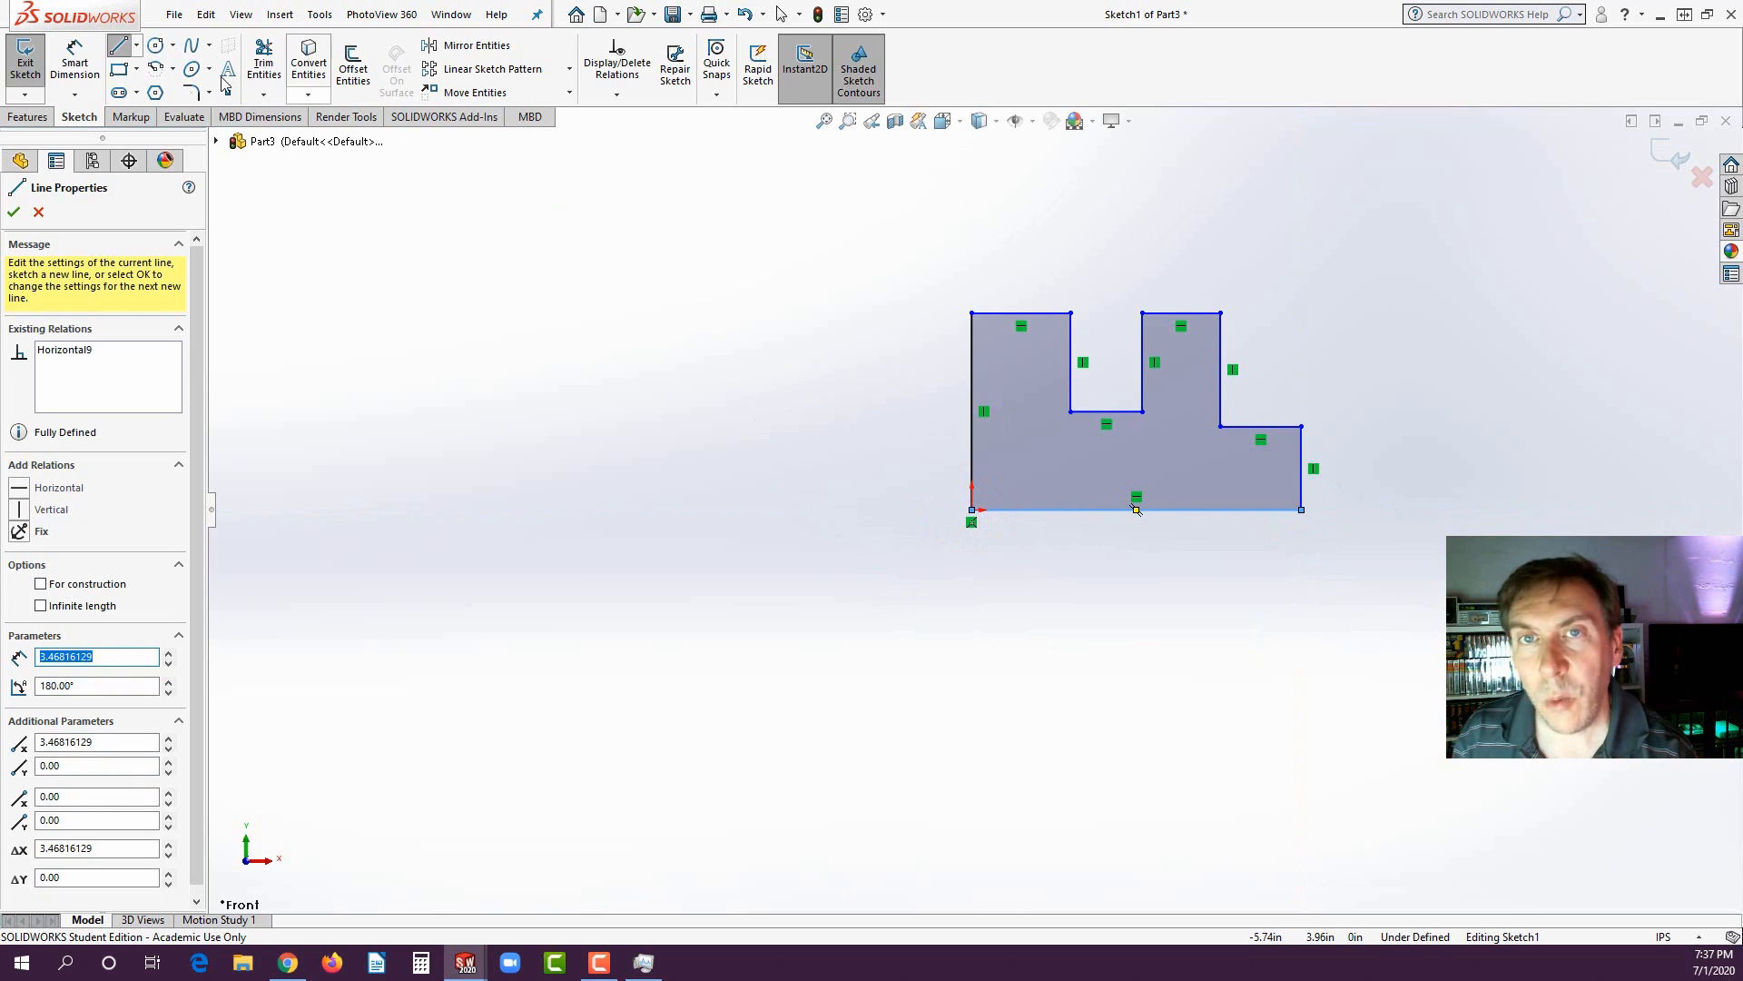
# - Dimension the profile's left vertical edge as 2.00 in and its bottom edge as 3.50 in
pyautogui.click(75, 65)
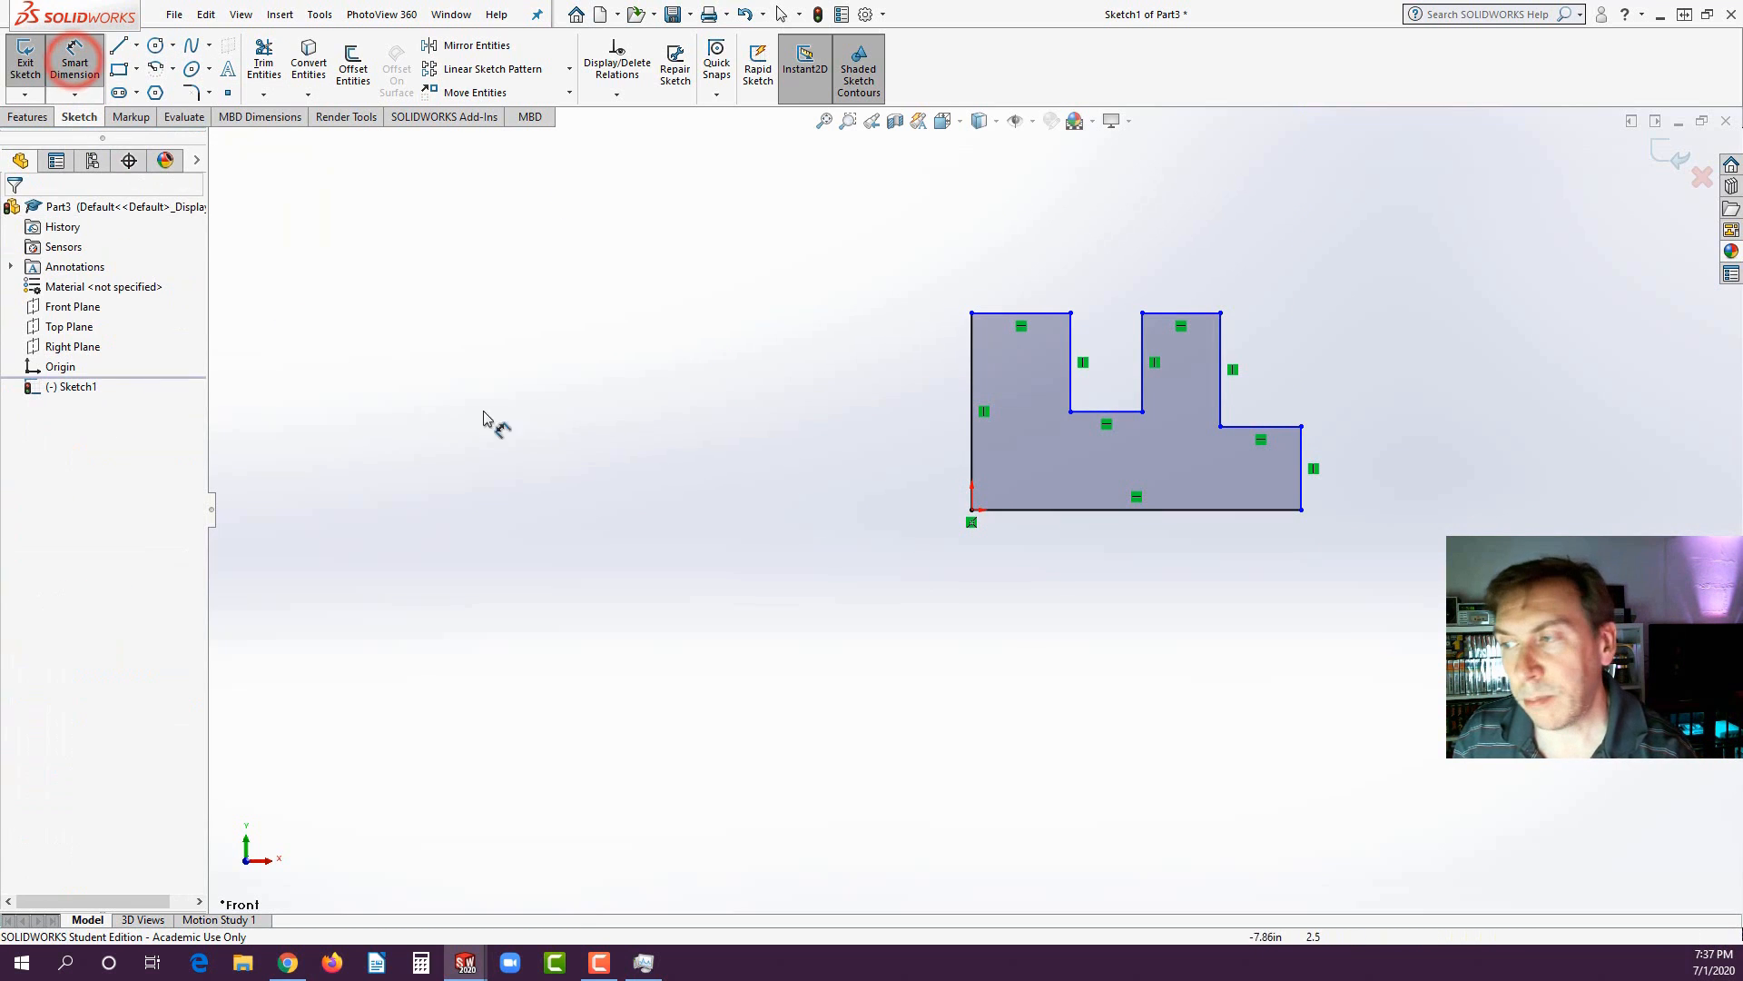
pyautogui.click(969, 373)
pyautogui.click(915, 414)
pyautogui.write('2.00in')
pyautogui.press('Return')
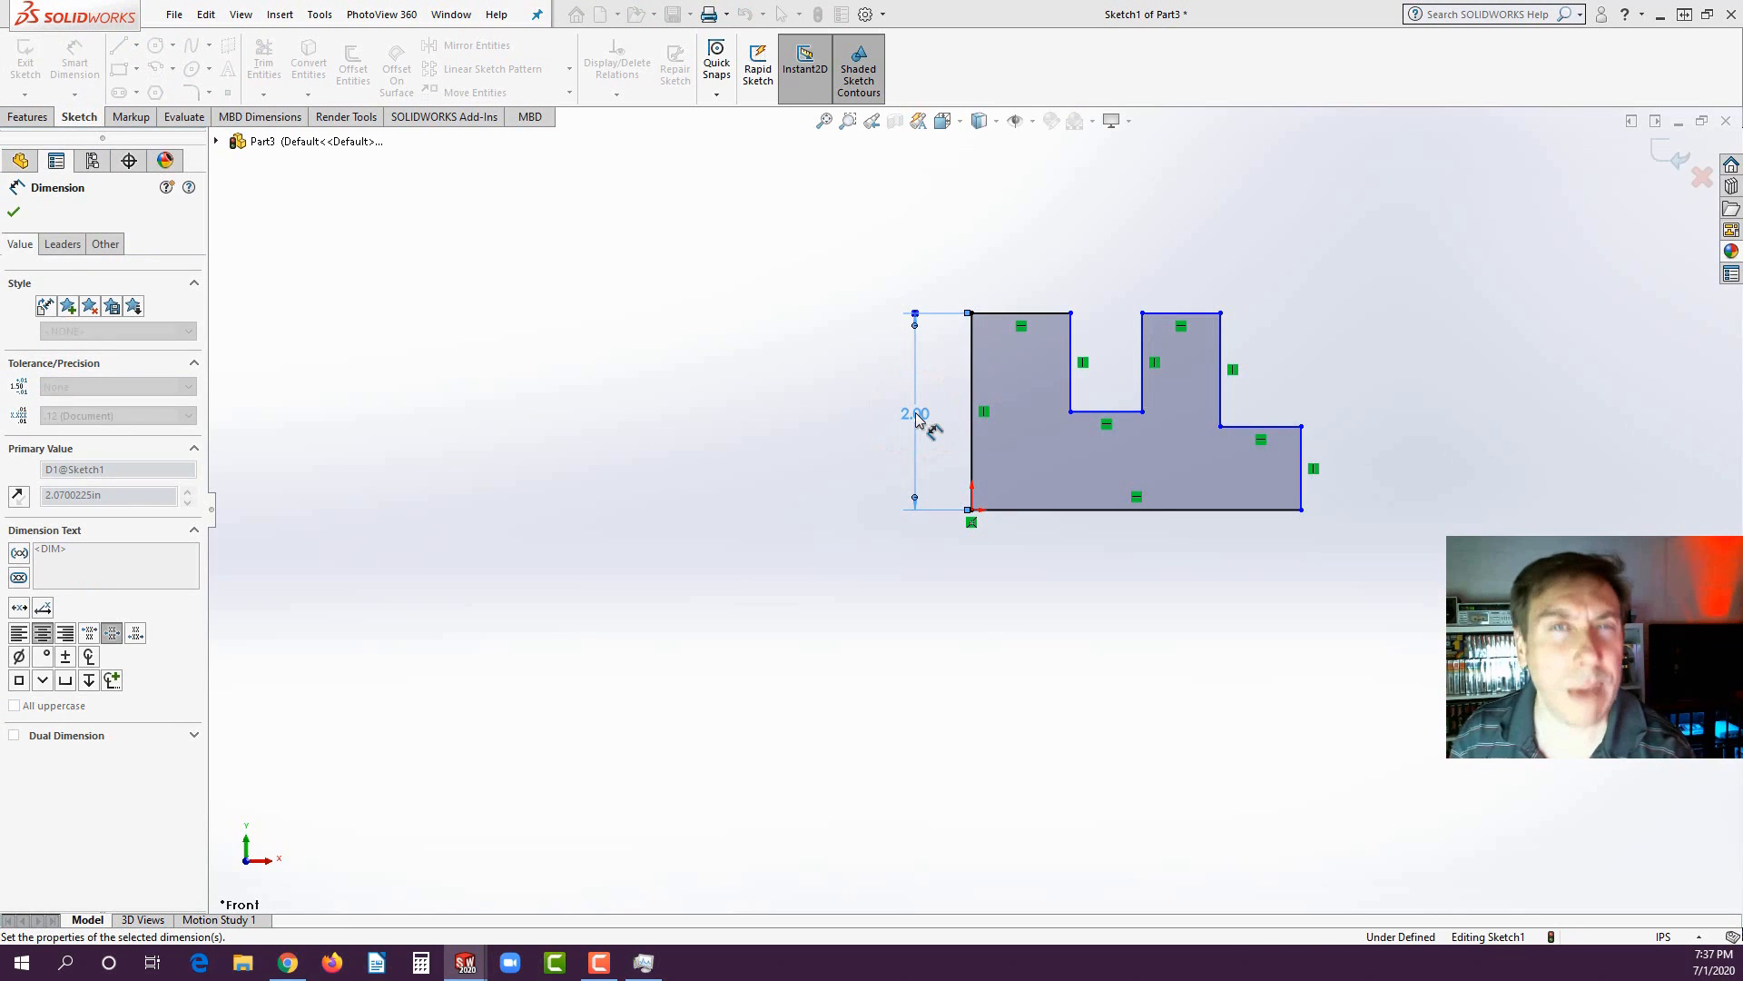
pyautogui.click(1092, 510)
pyautogui.click(1146, 563)
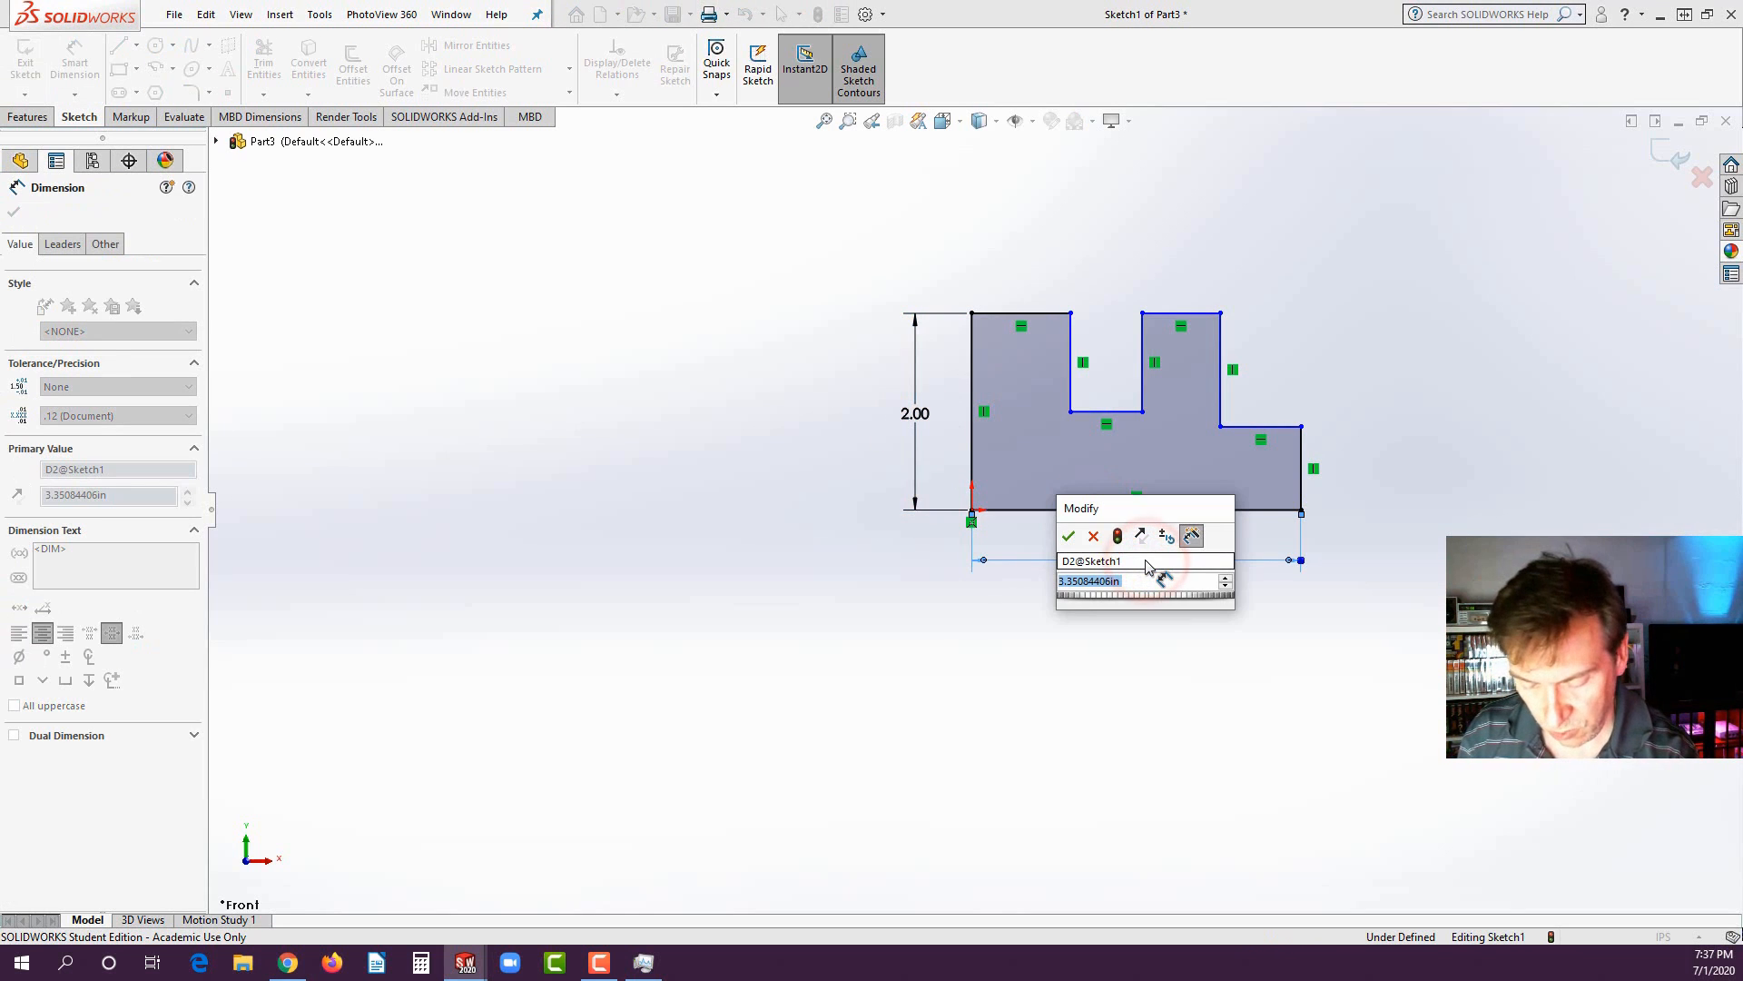
pyautogui.press('Return')
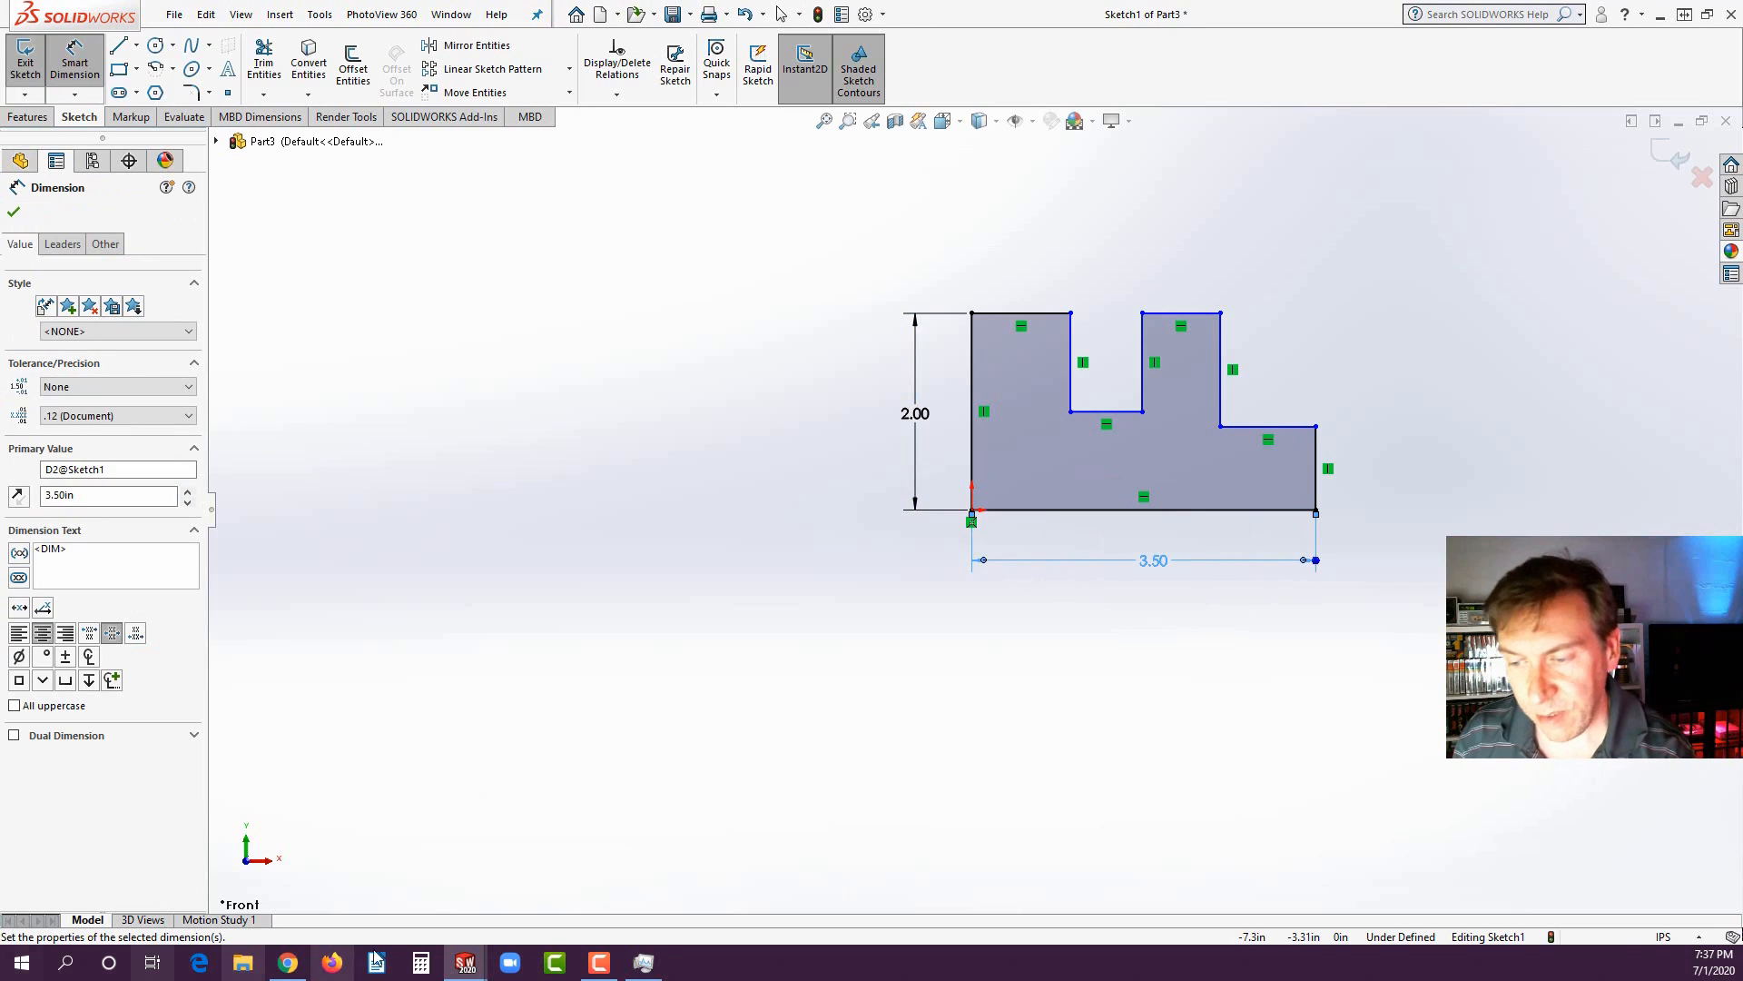
# - Check the widths on the L1 drawing in the PDF and dimension the profile's upper-left horizontal edge as 1 in
pyautogui.click(288, 964)
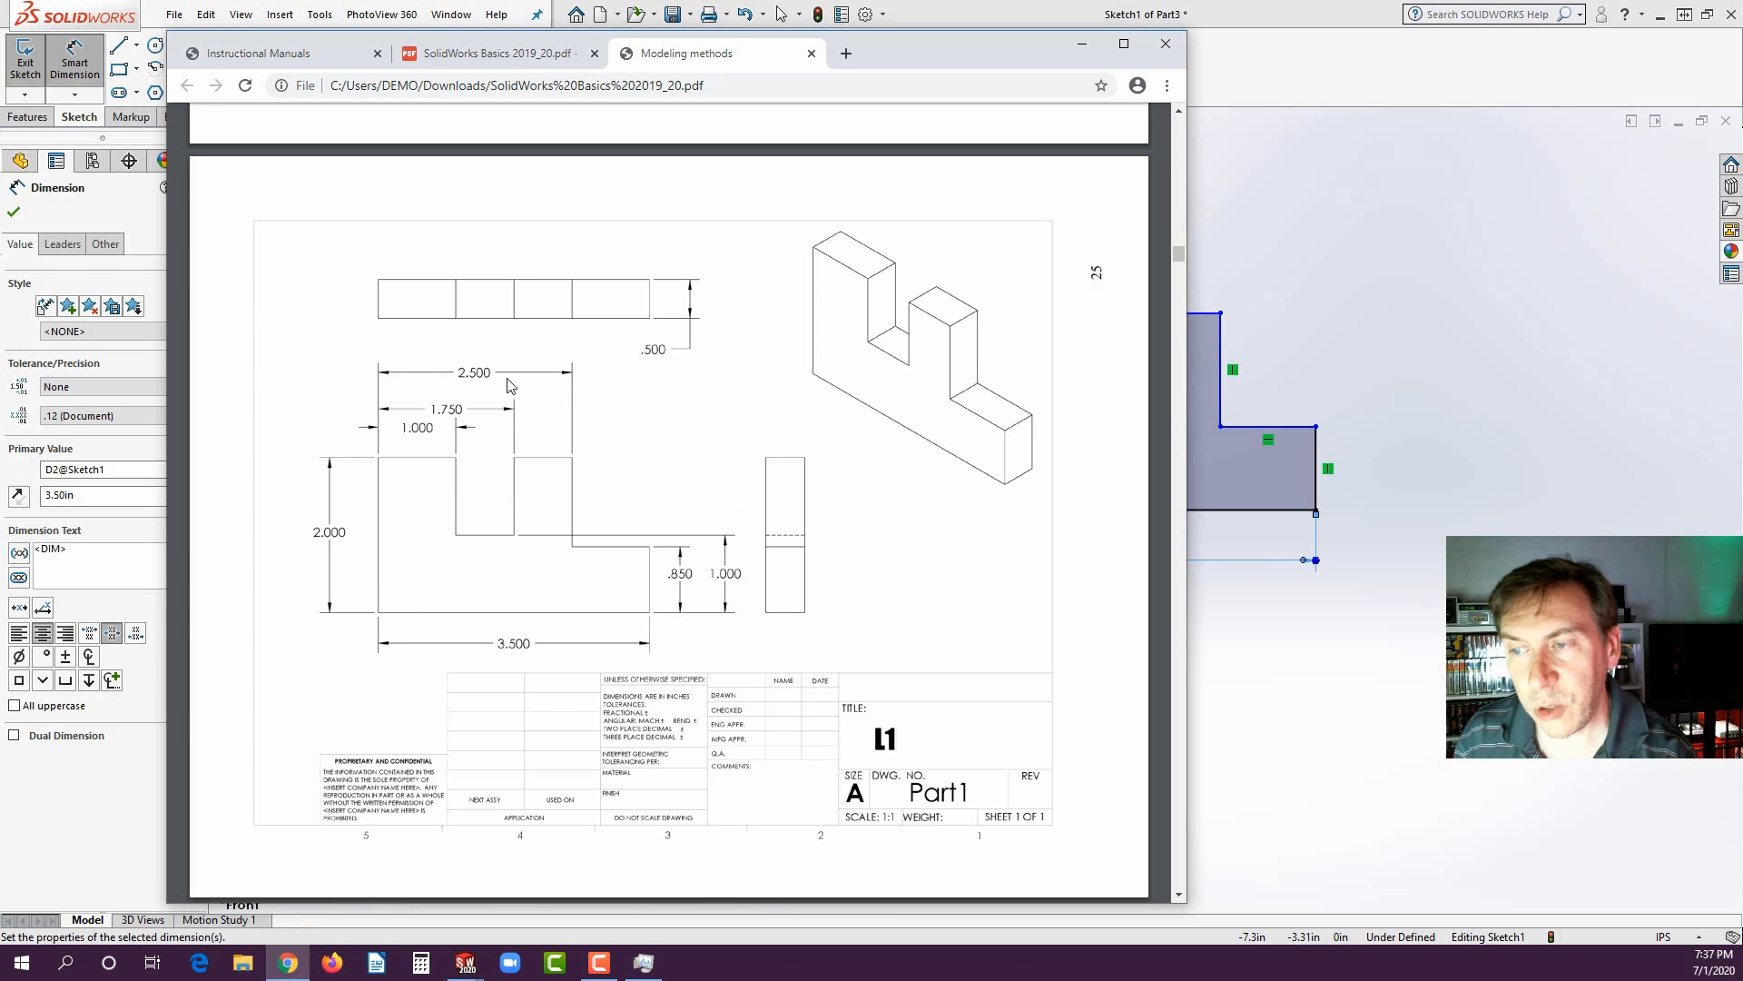
pyautogui.click(1267, 55)
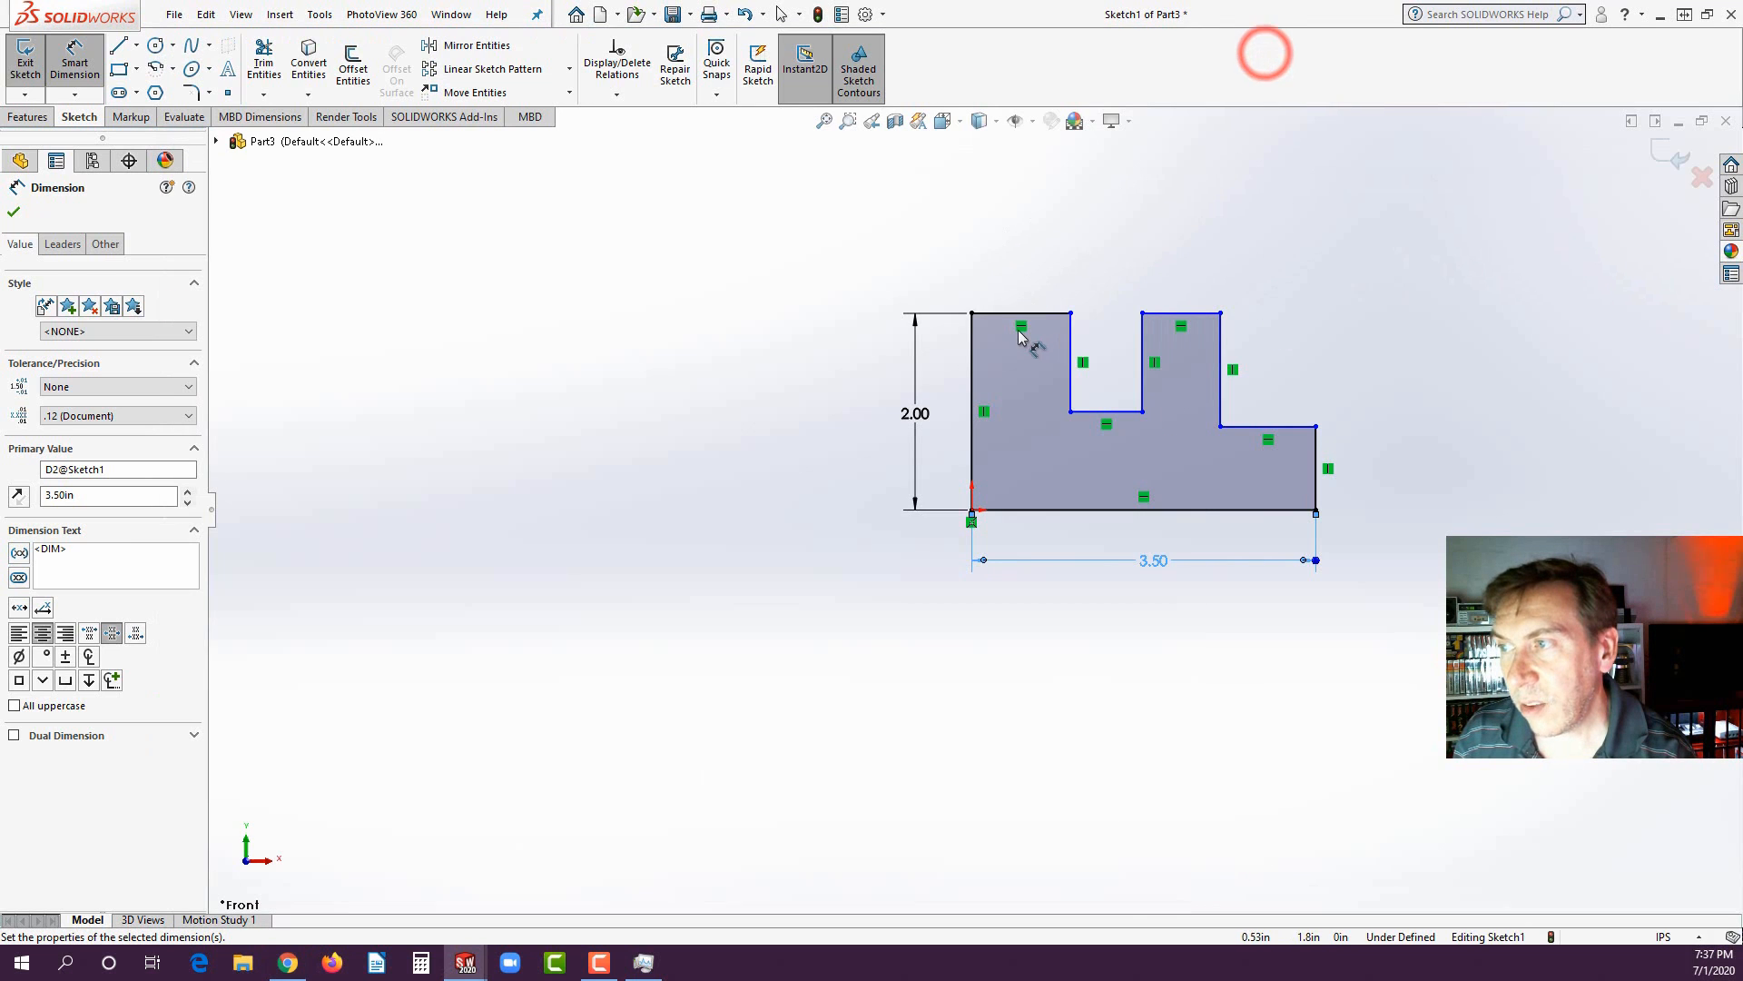
pyautogui.click(999, 313)
pyautogui.click(1020, 274)
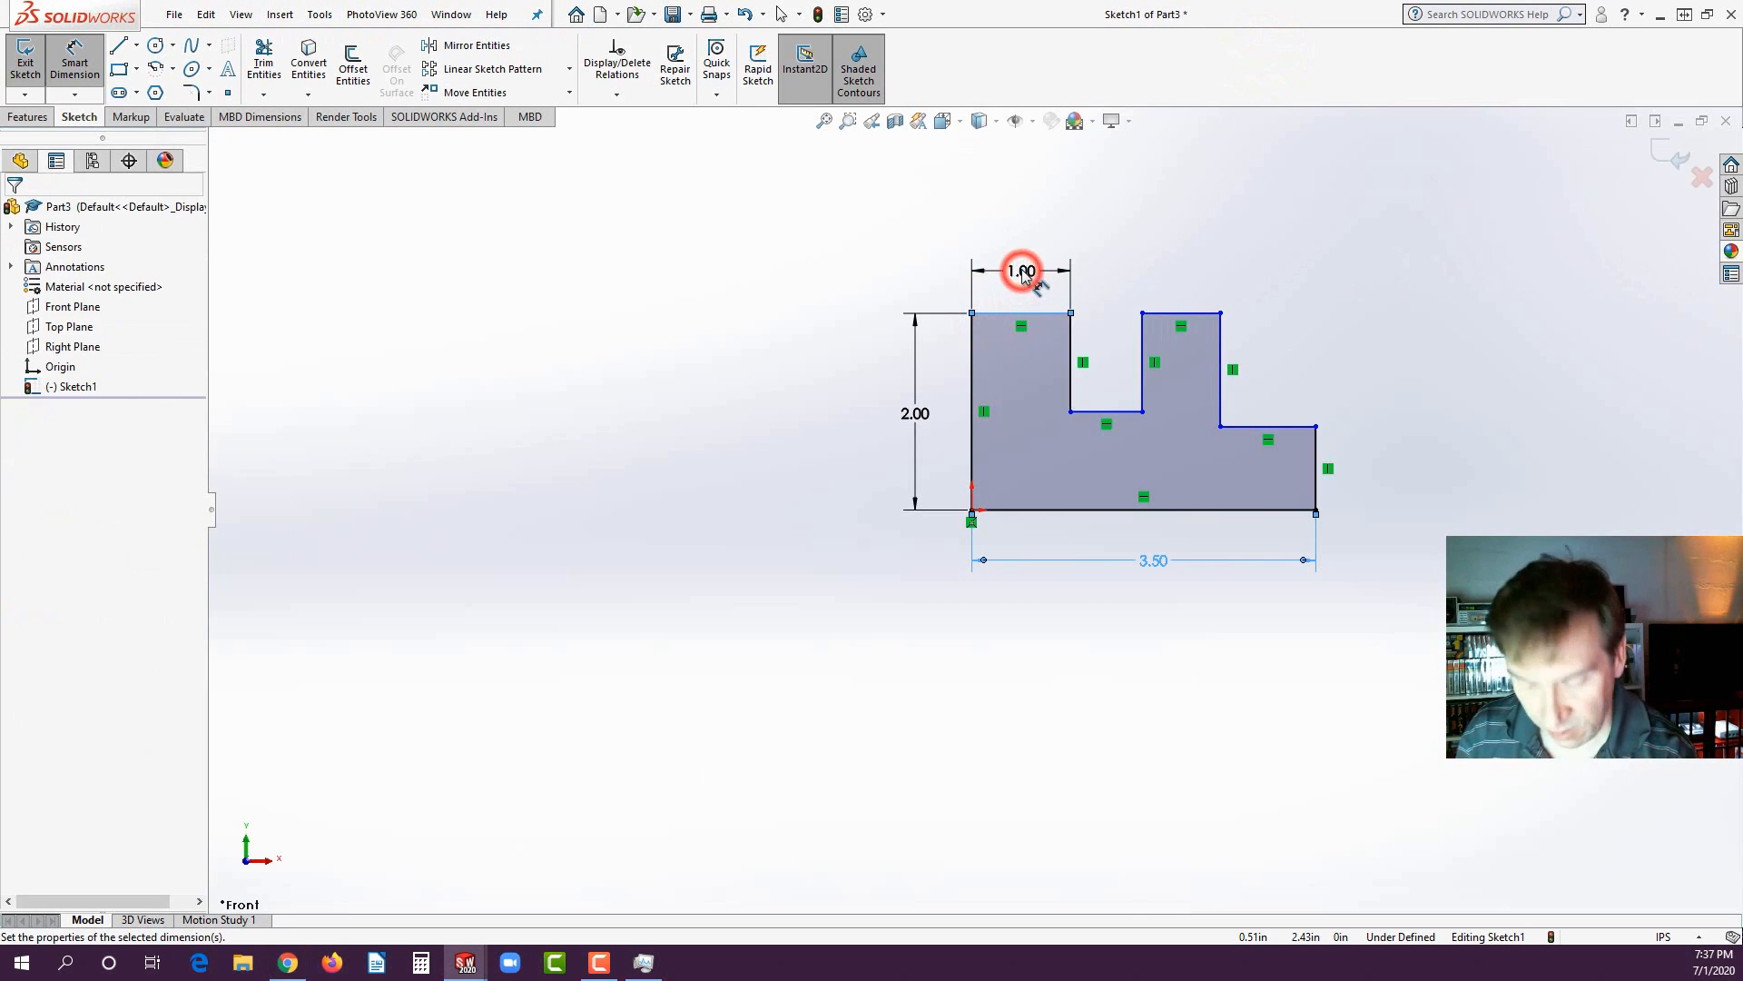
pyautogui.write('1')
pyautogui.press('Return')
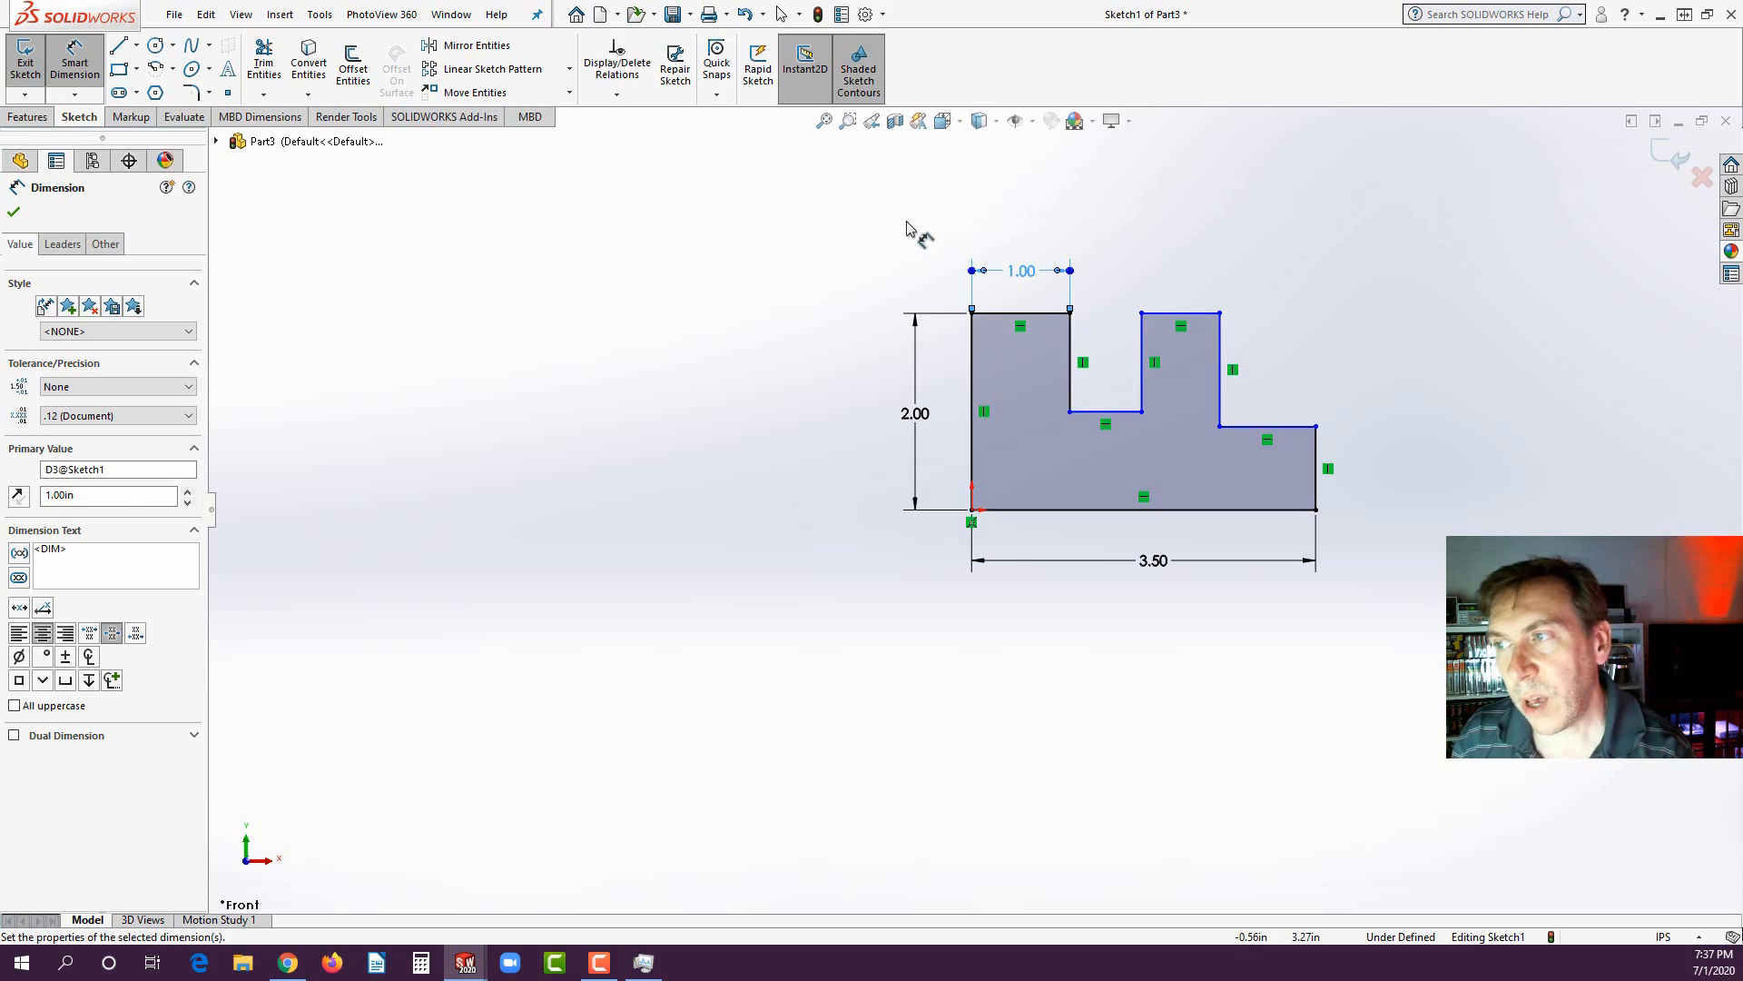
# - Dimension from the profile's left edge to the slot's right side as 1.75 in and to the second upright's right side as 2.5 in
pyautogui.click(973, 359)
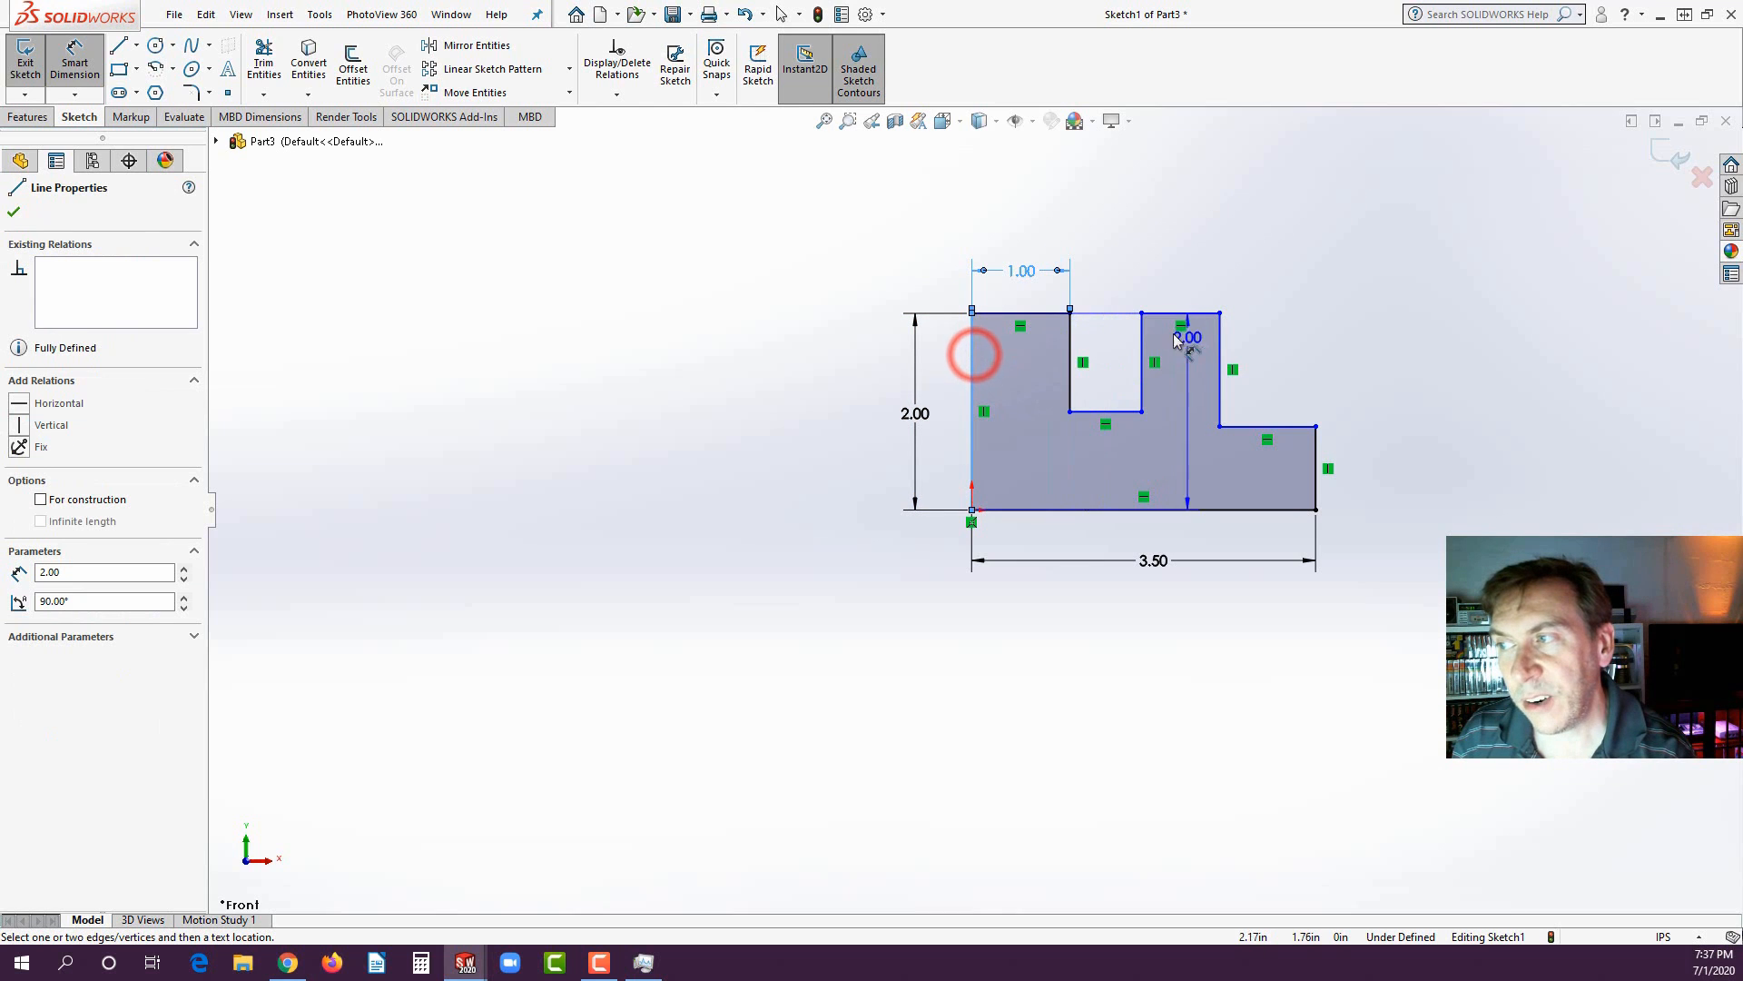
pyautogui.click(1141, 332)
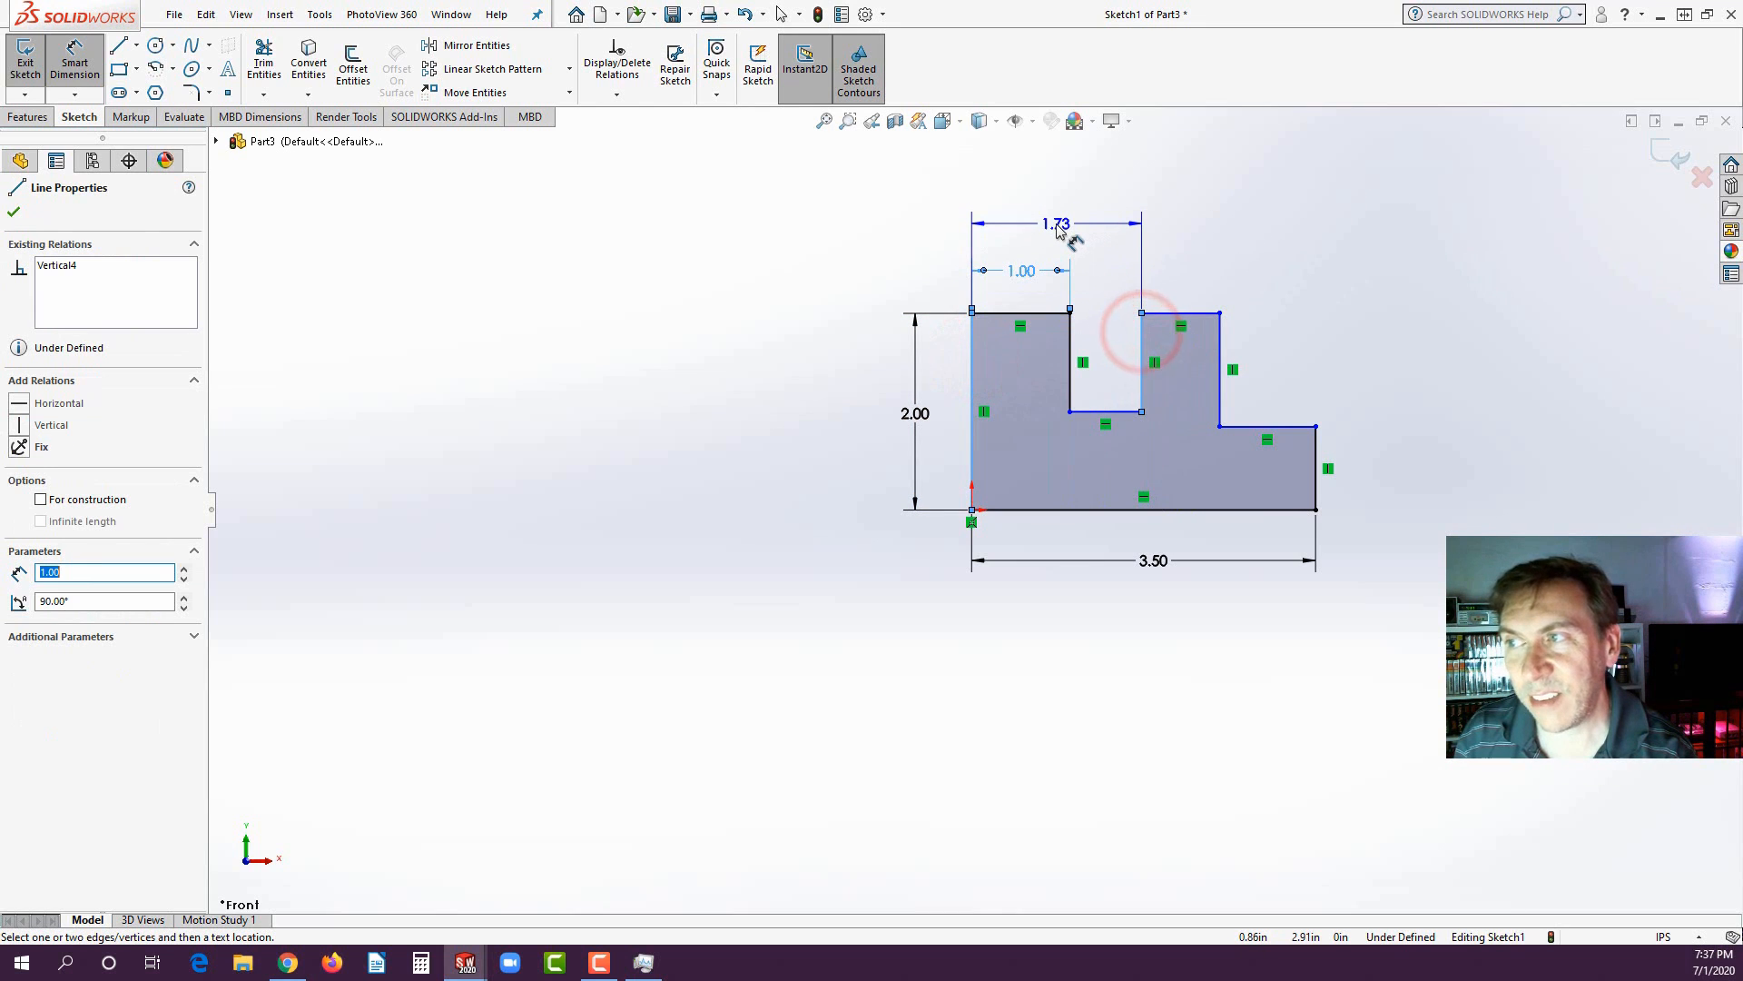
pyautogui.click(1053, 223)
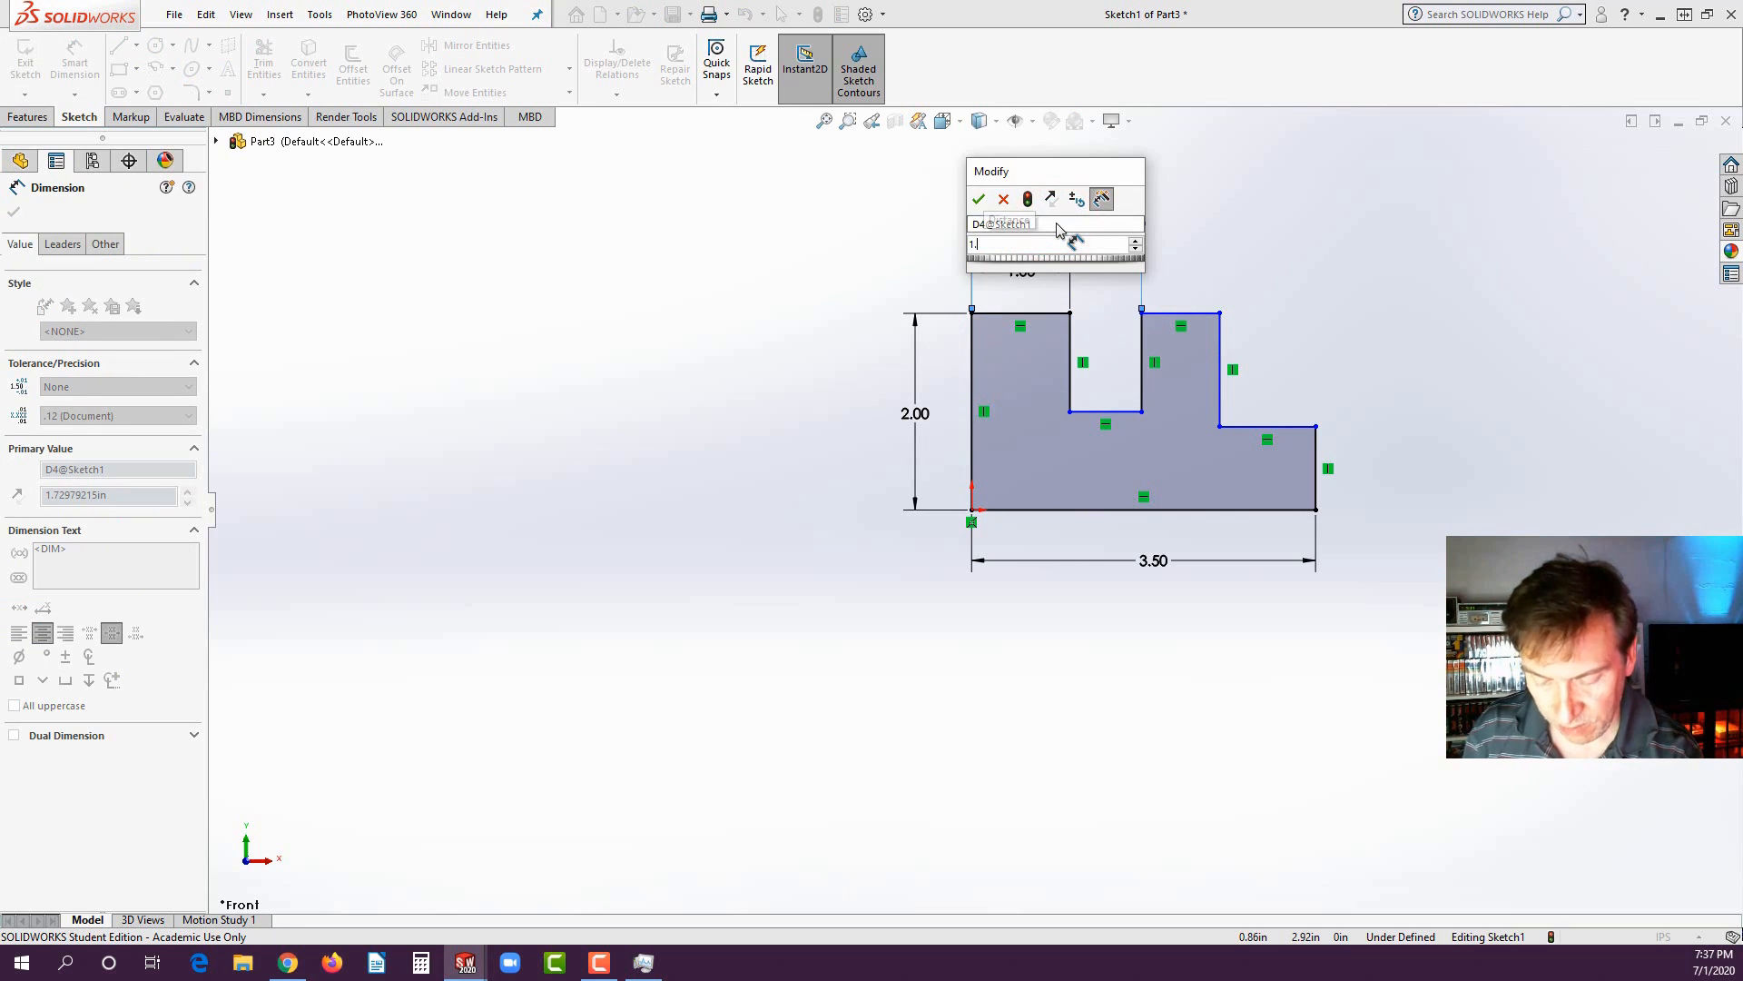
pyautogui.write('1.75')
pyautogui.press('Return')
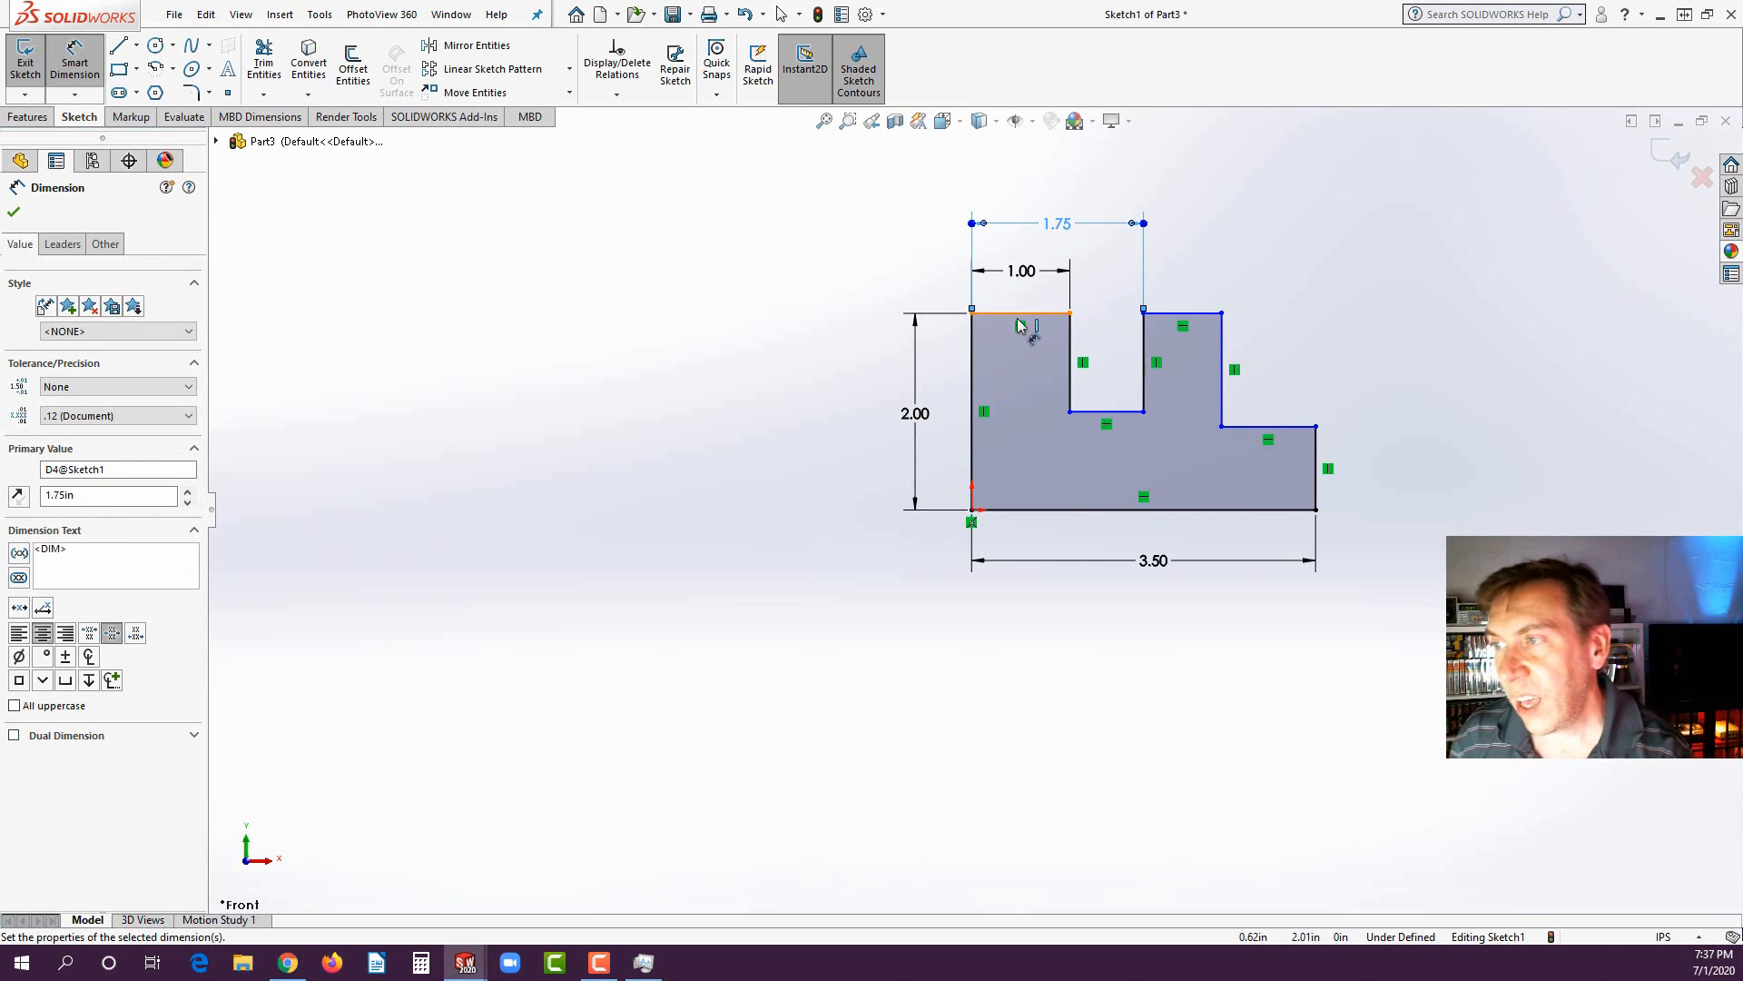
pyautogui.click(971, 363)
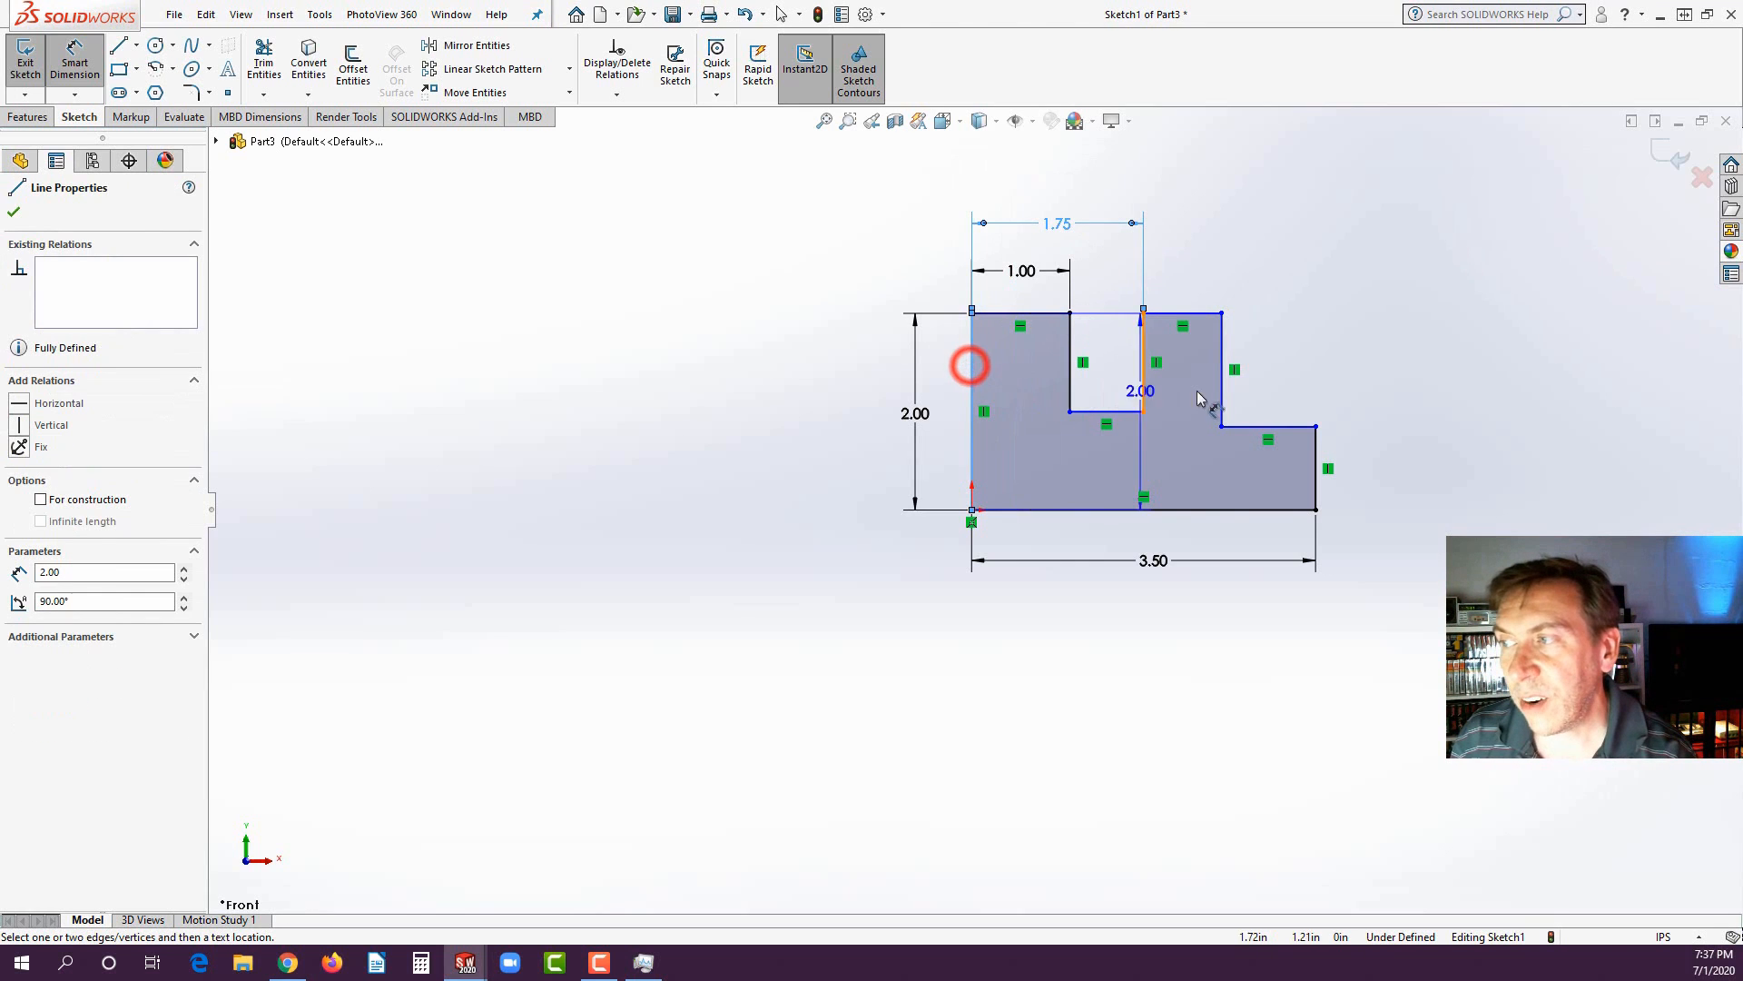
pyautogui.click(1222, 342)
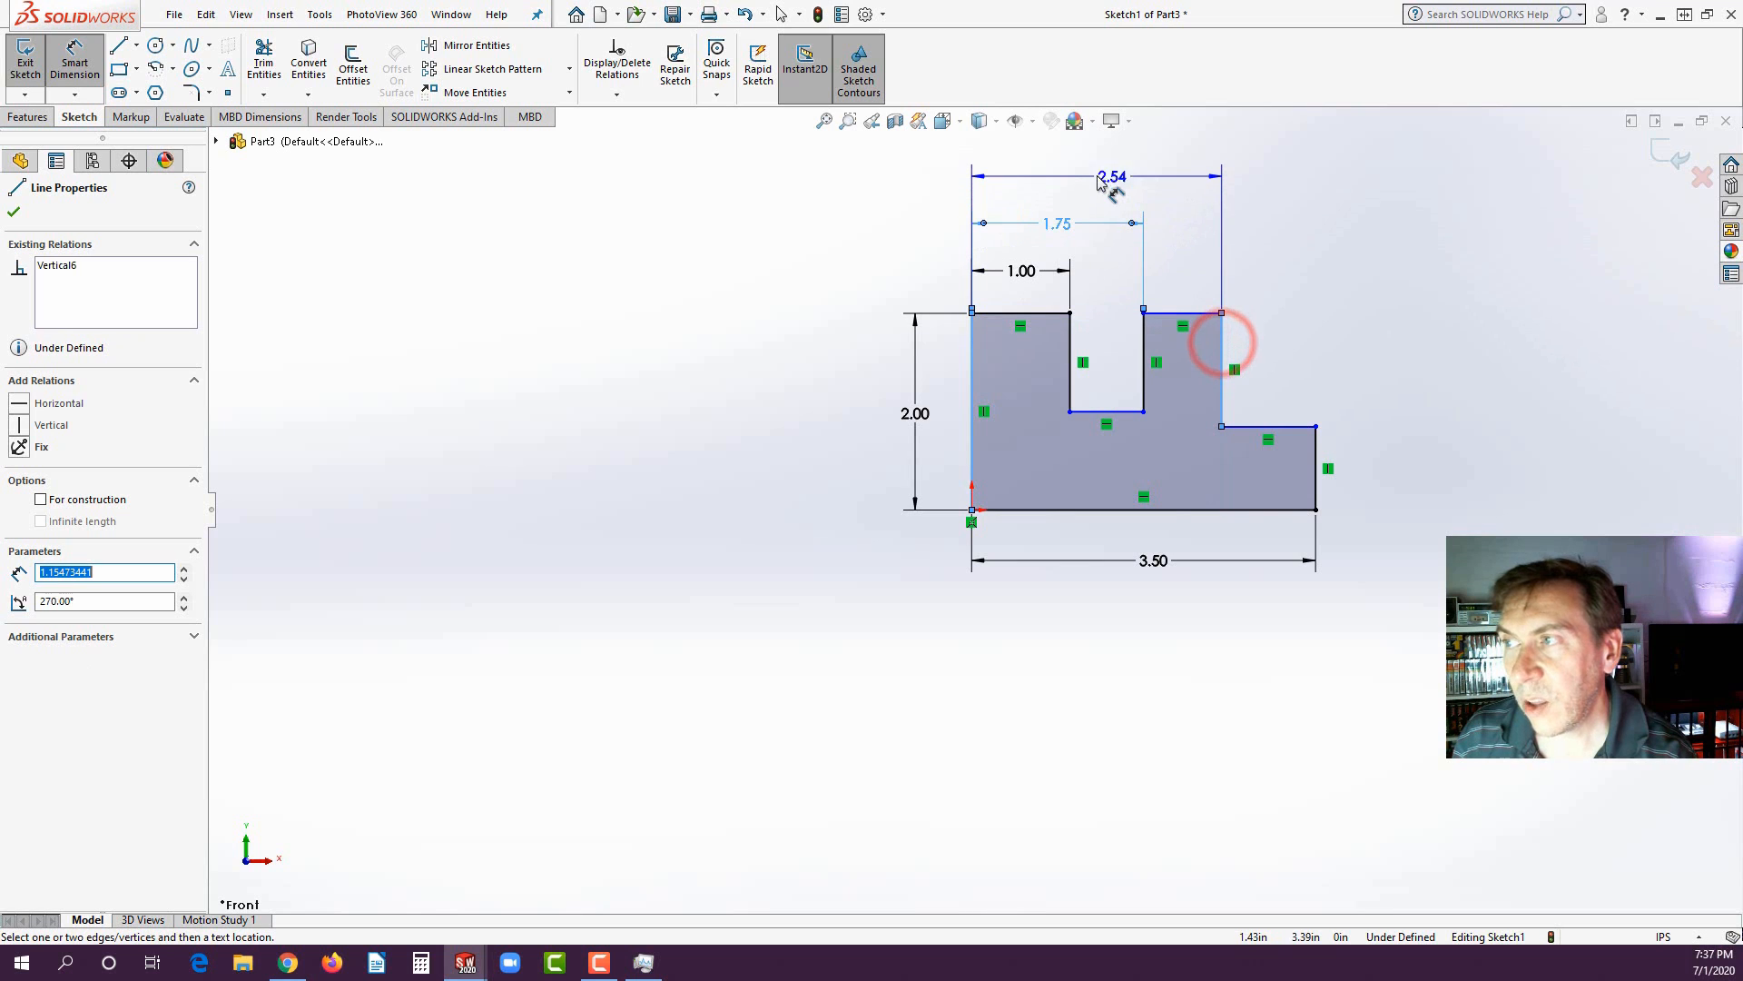
pyautogui.click(1106, 173)
pyautogui.write('2.5')
pyautogui.press('Return')
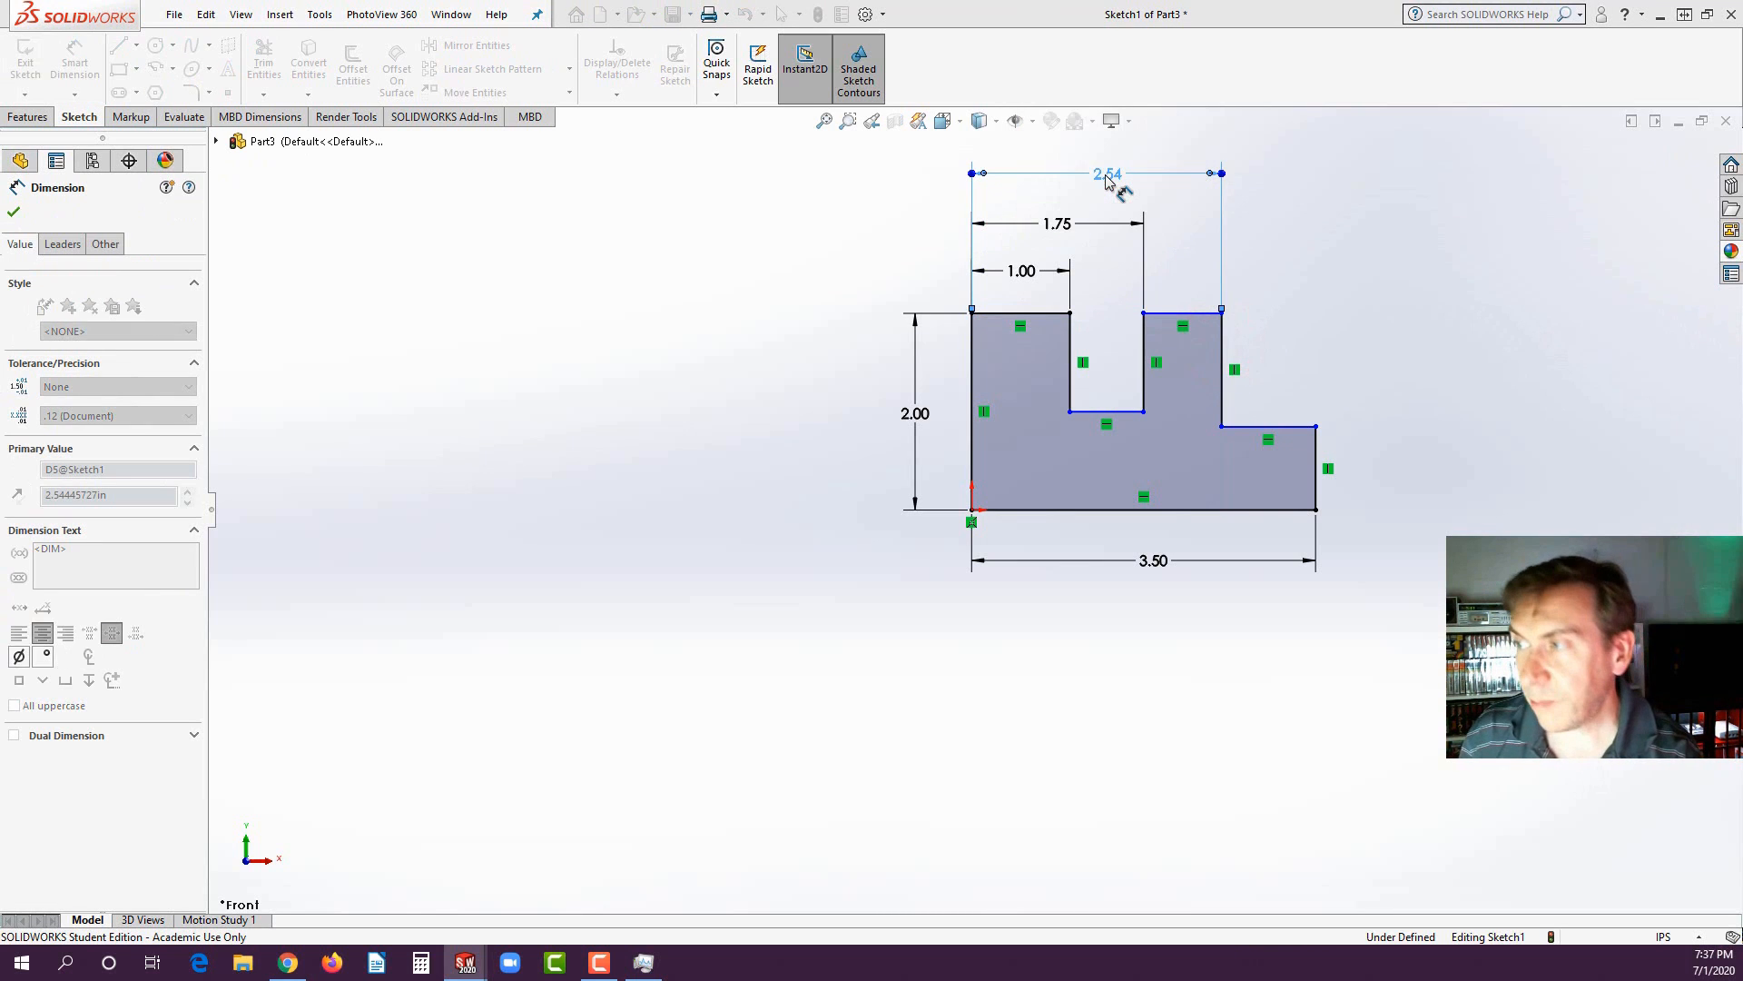
# - Dimension the short vertical edge at the profile's right end as .875 in
pyautogui.click(1316, 479)
pyautogui.click(1404, 464)
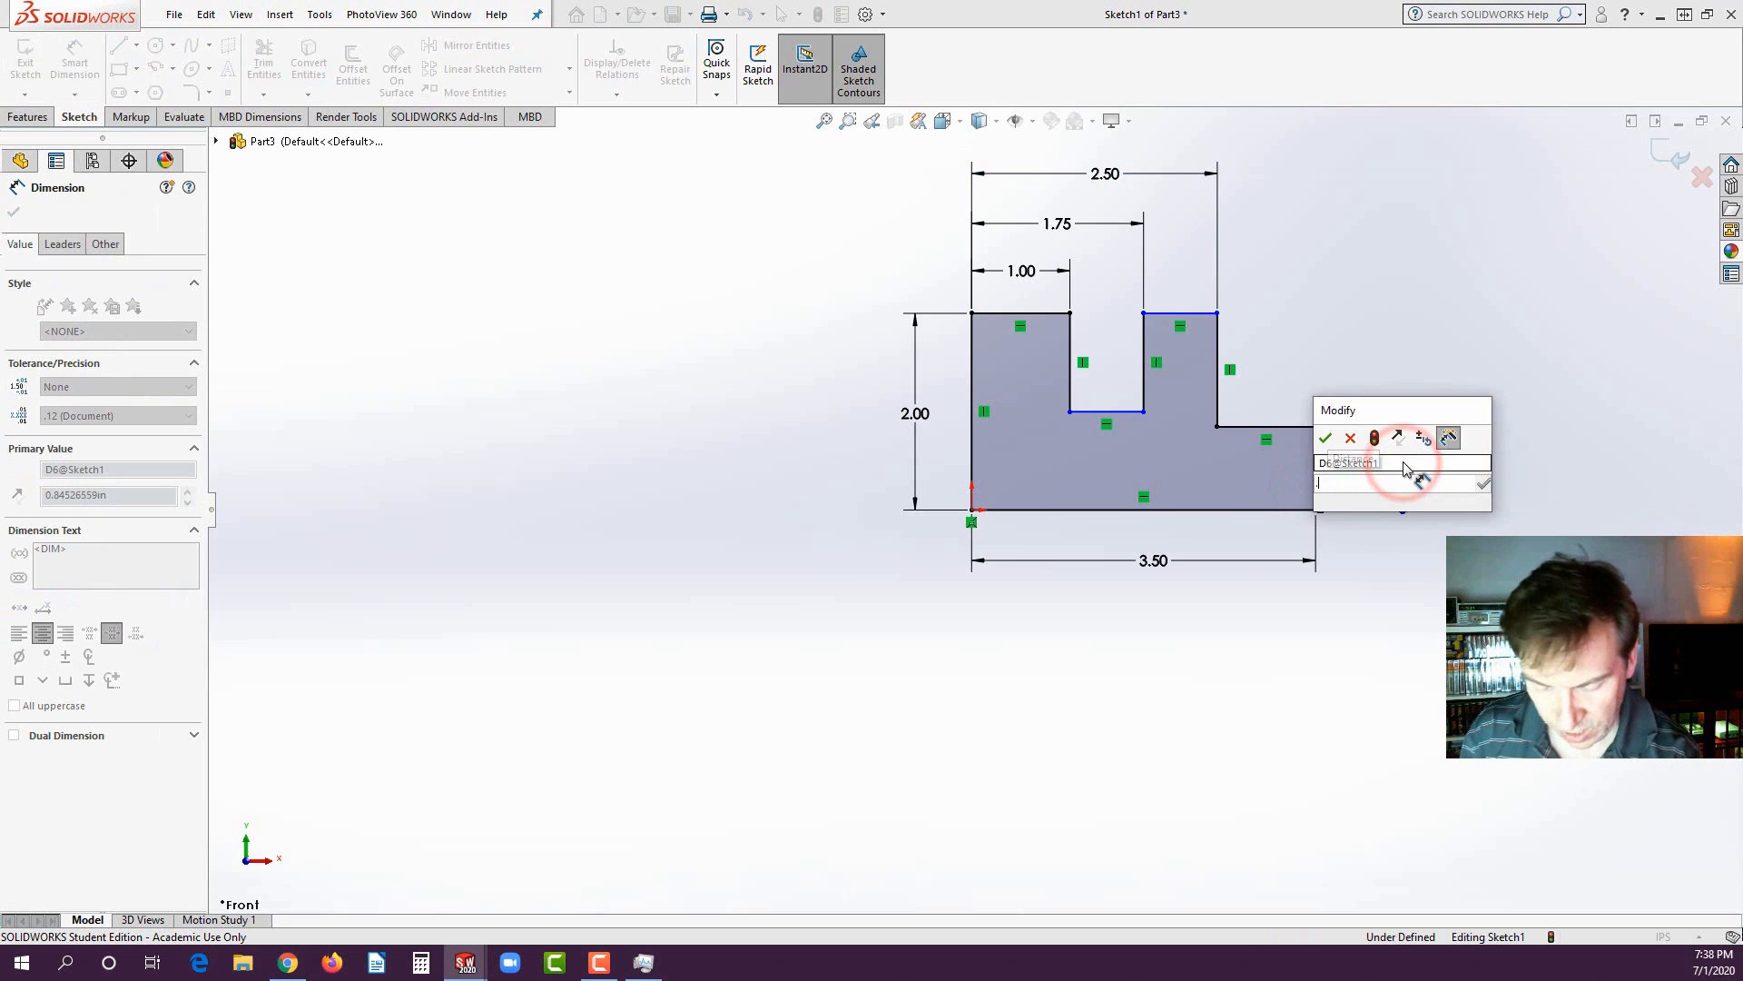
pyautogui.write('.875')
pyautogui.press('Return')
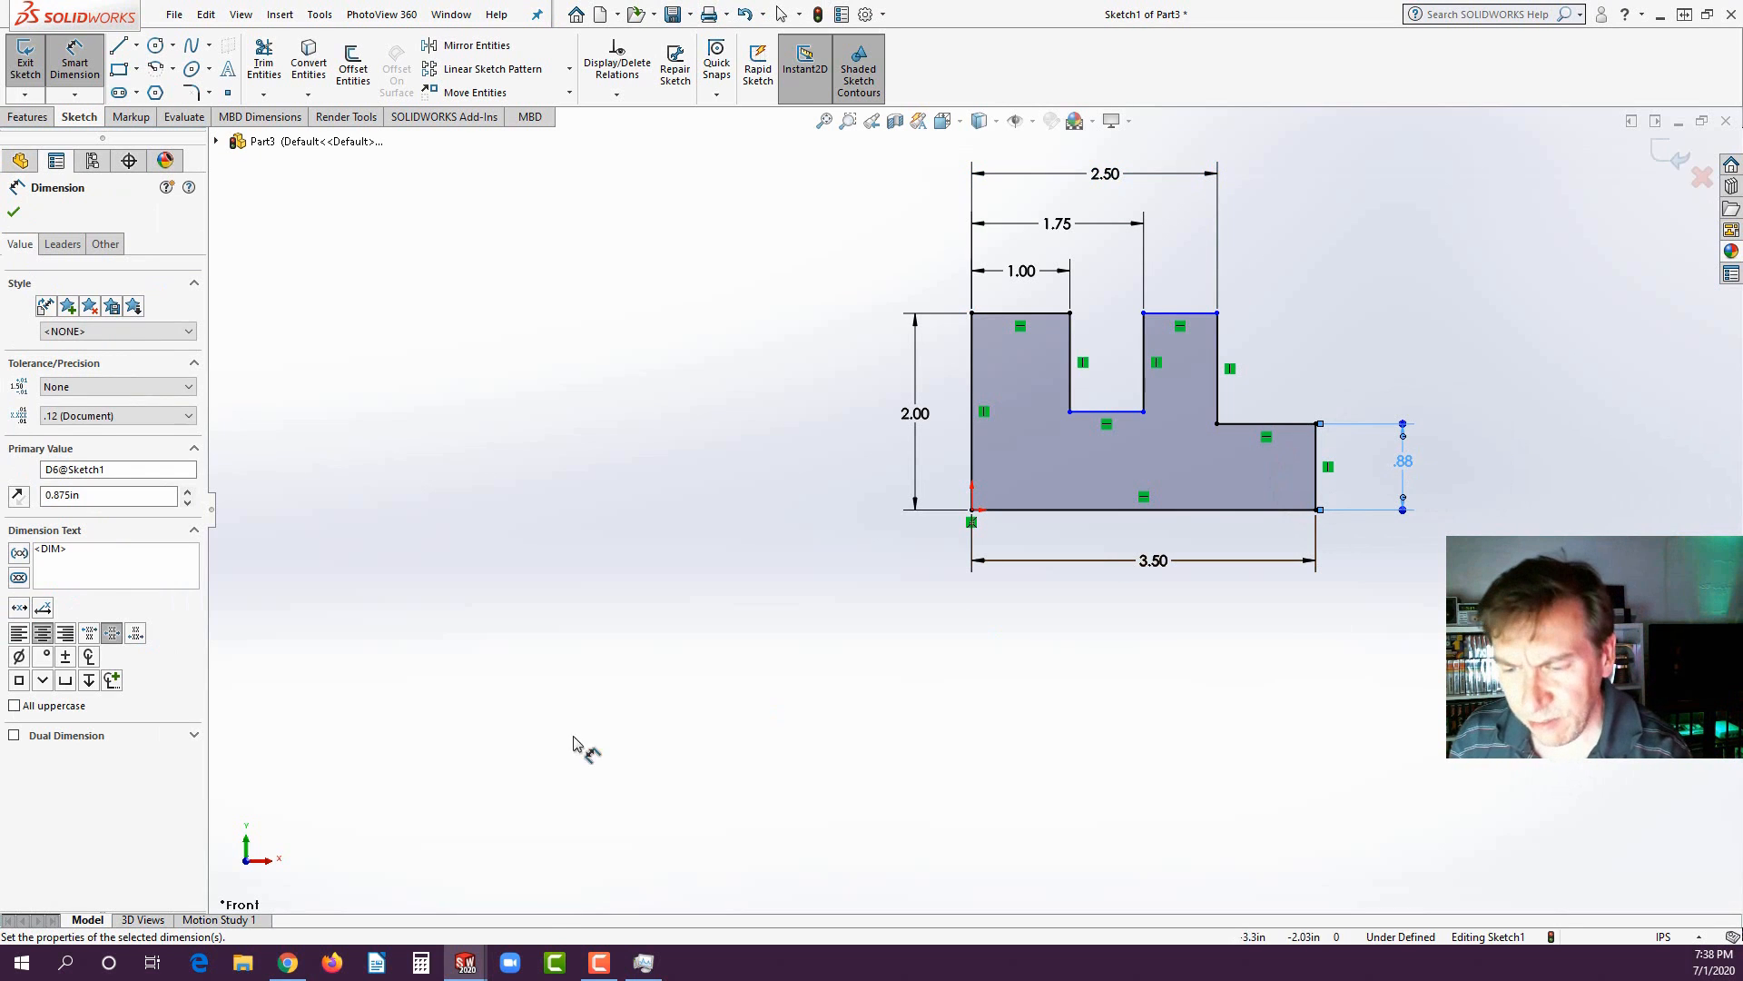
# - Check the right-end height on the L1 drawing in the PDF and set the profile's right vertical edge to .85 in
pyautogui.click(287, 962)
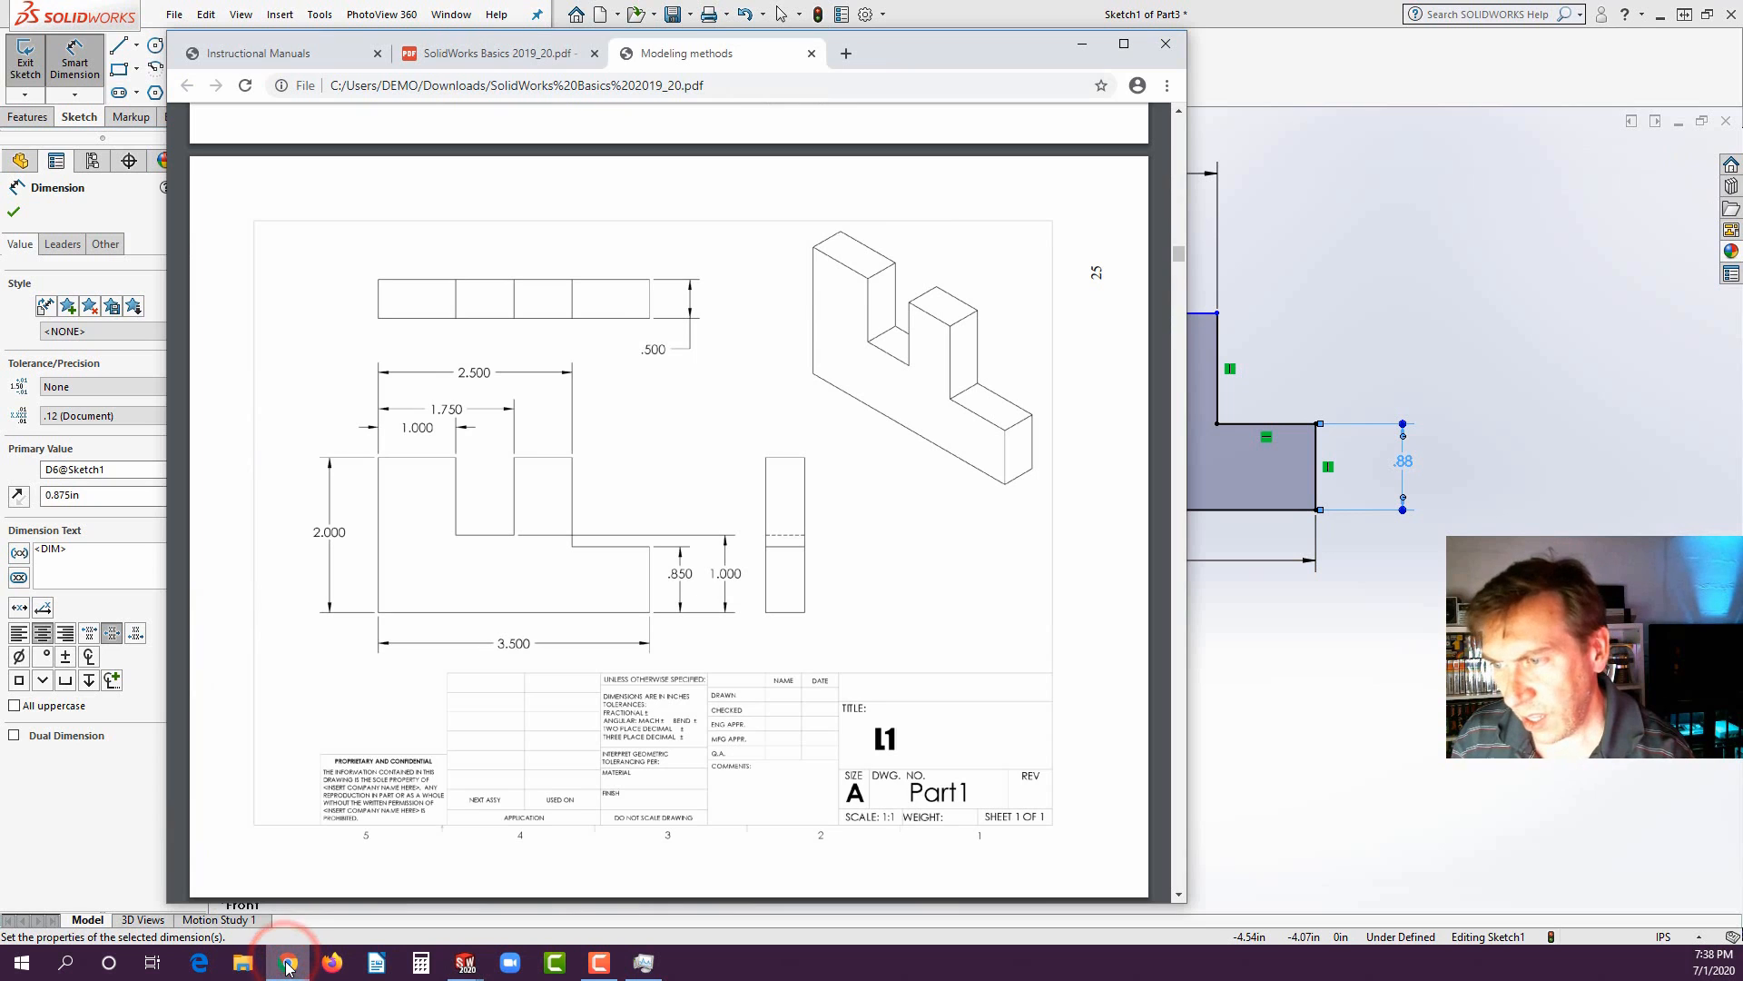
pyautogui.click(287, 964)
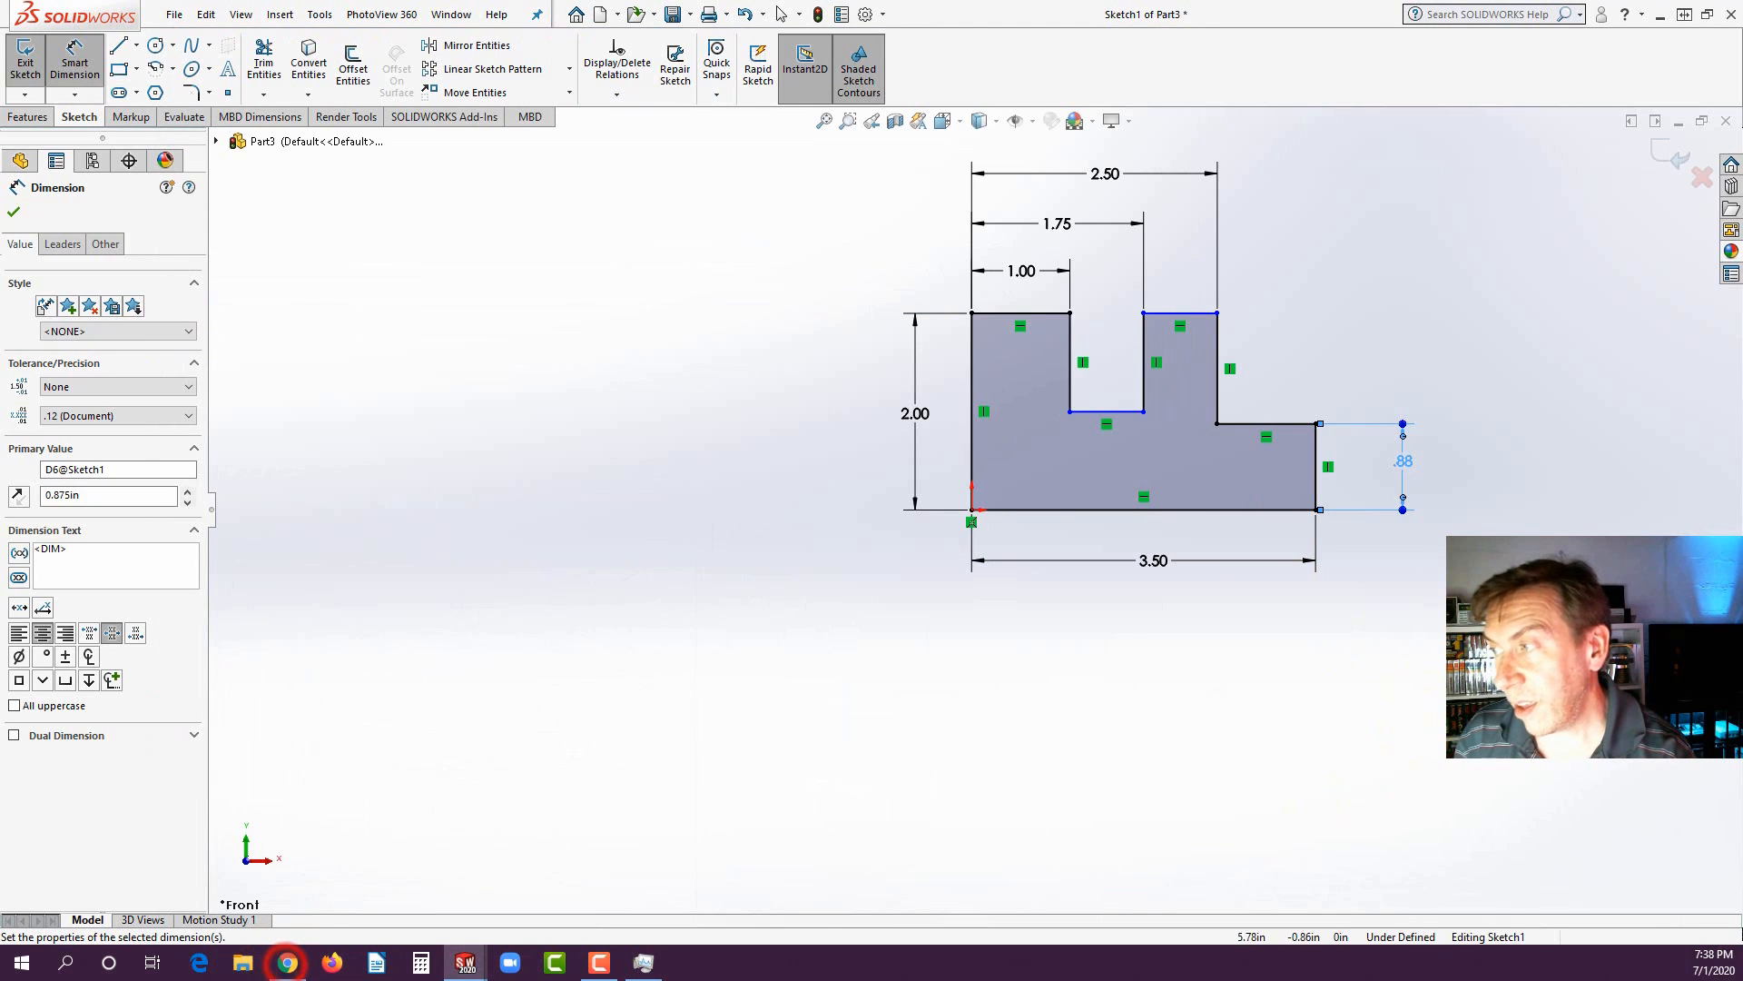
pyautogui.click(1403, 462)
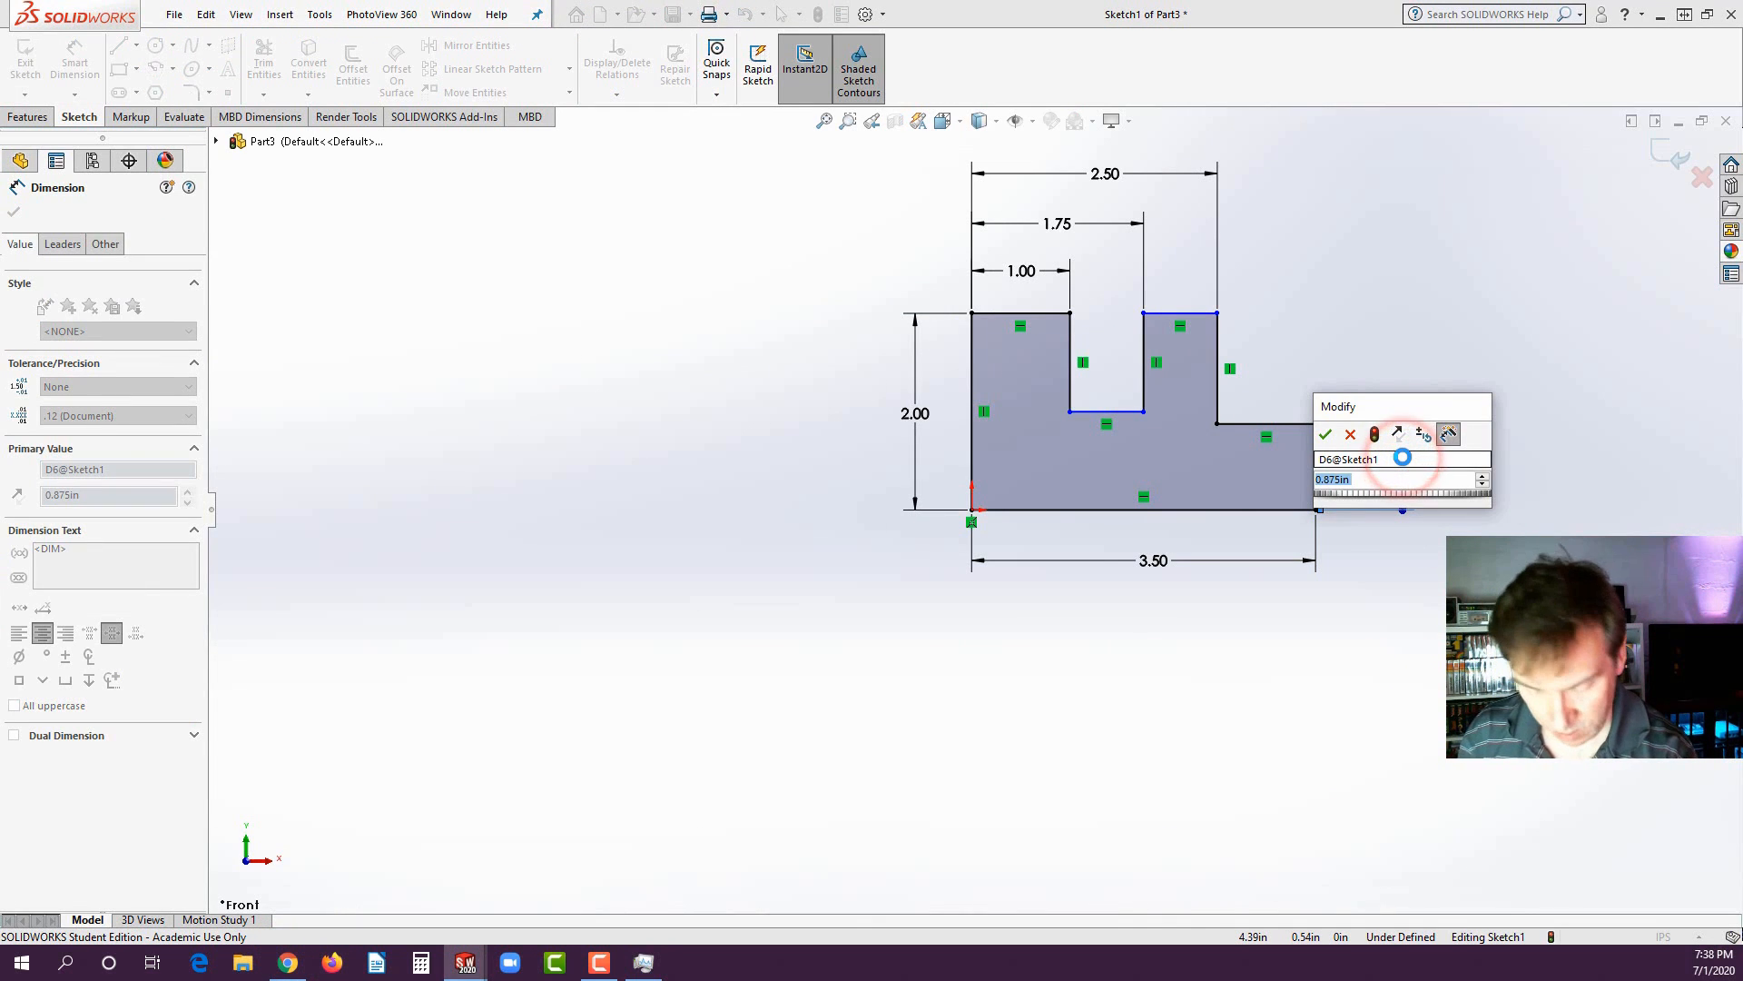
pyautogui.write('.85')
pyautogui.press('Return')
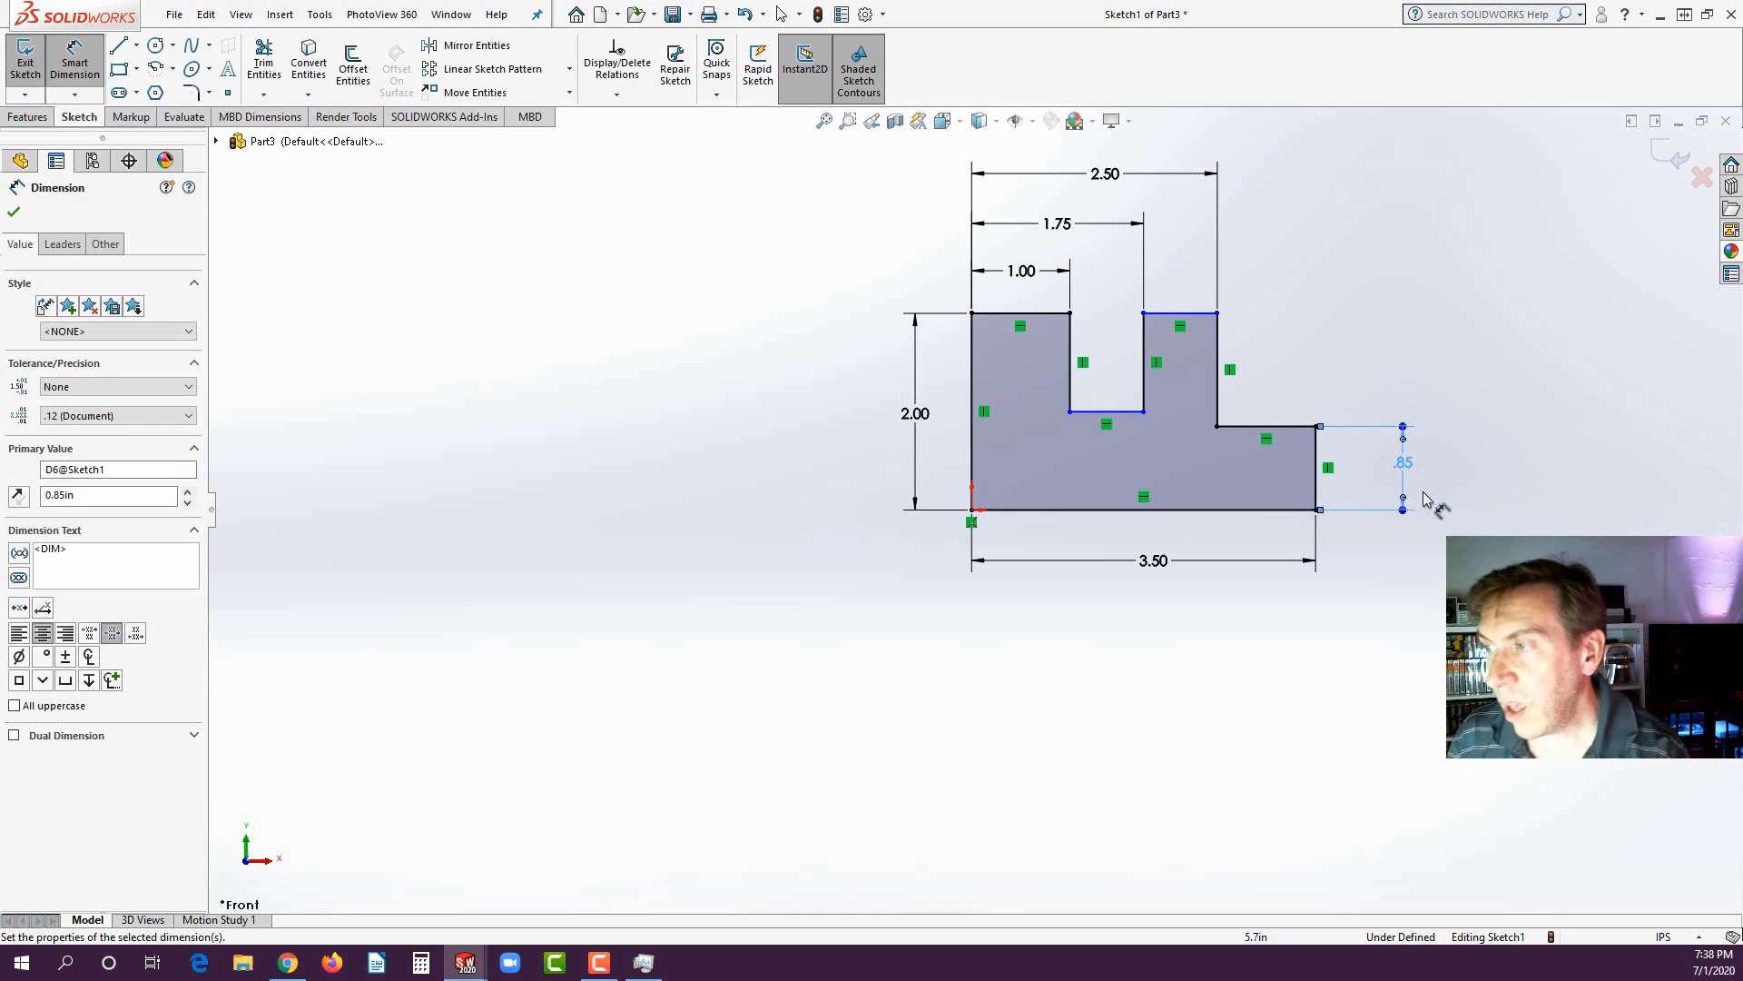
# - Dimension the height from the profile's bottom edge to the slot's bottom edge as 1.00 in
pyautogui.click(1115, 411)
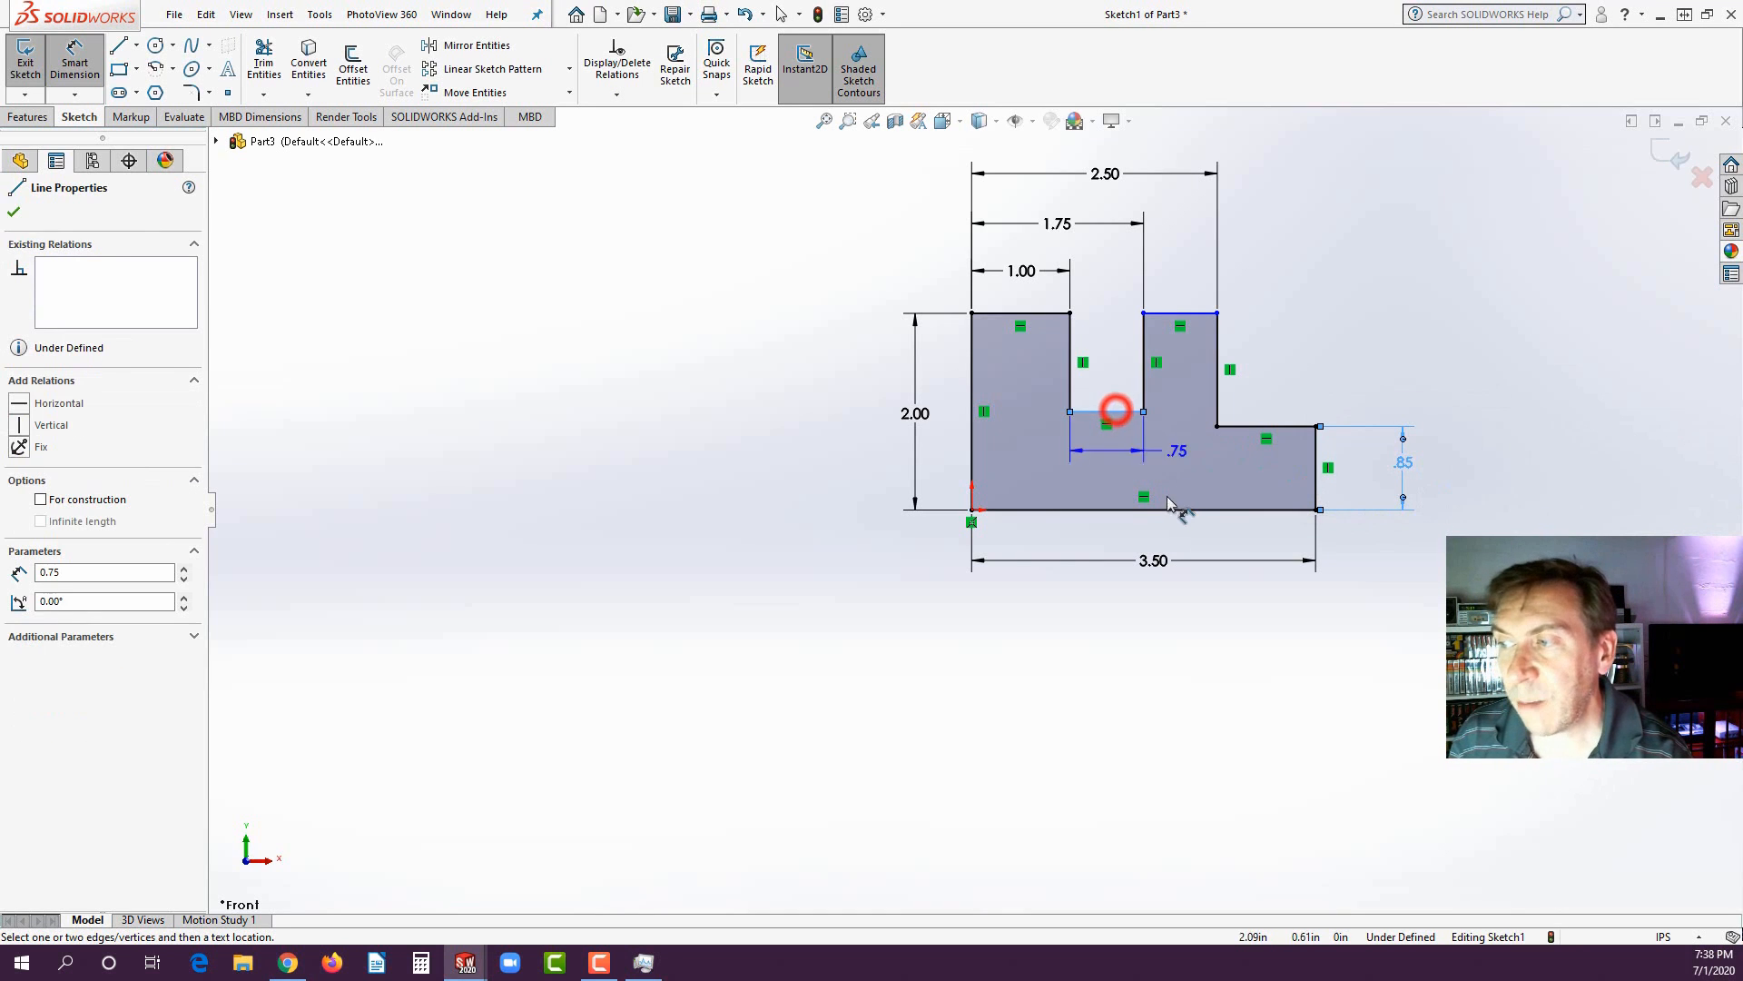
pyautogui.click(1113, 509)
pyautogui.click(1459, 464)
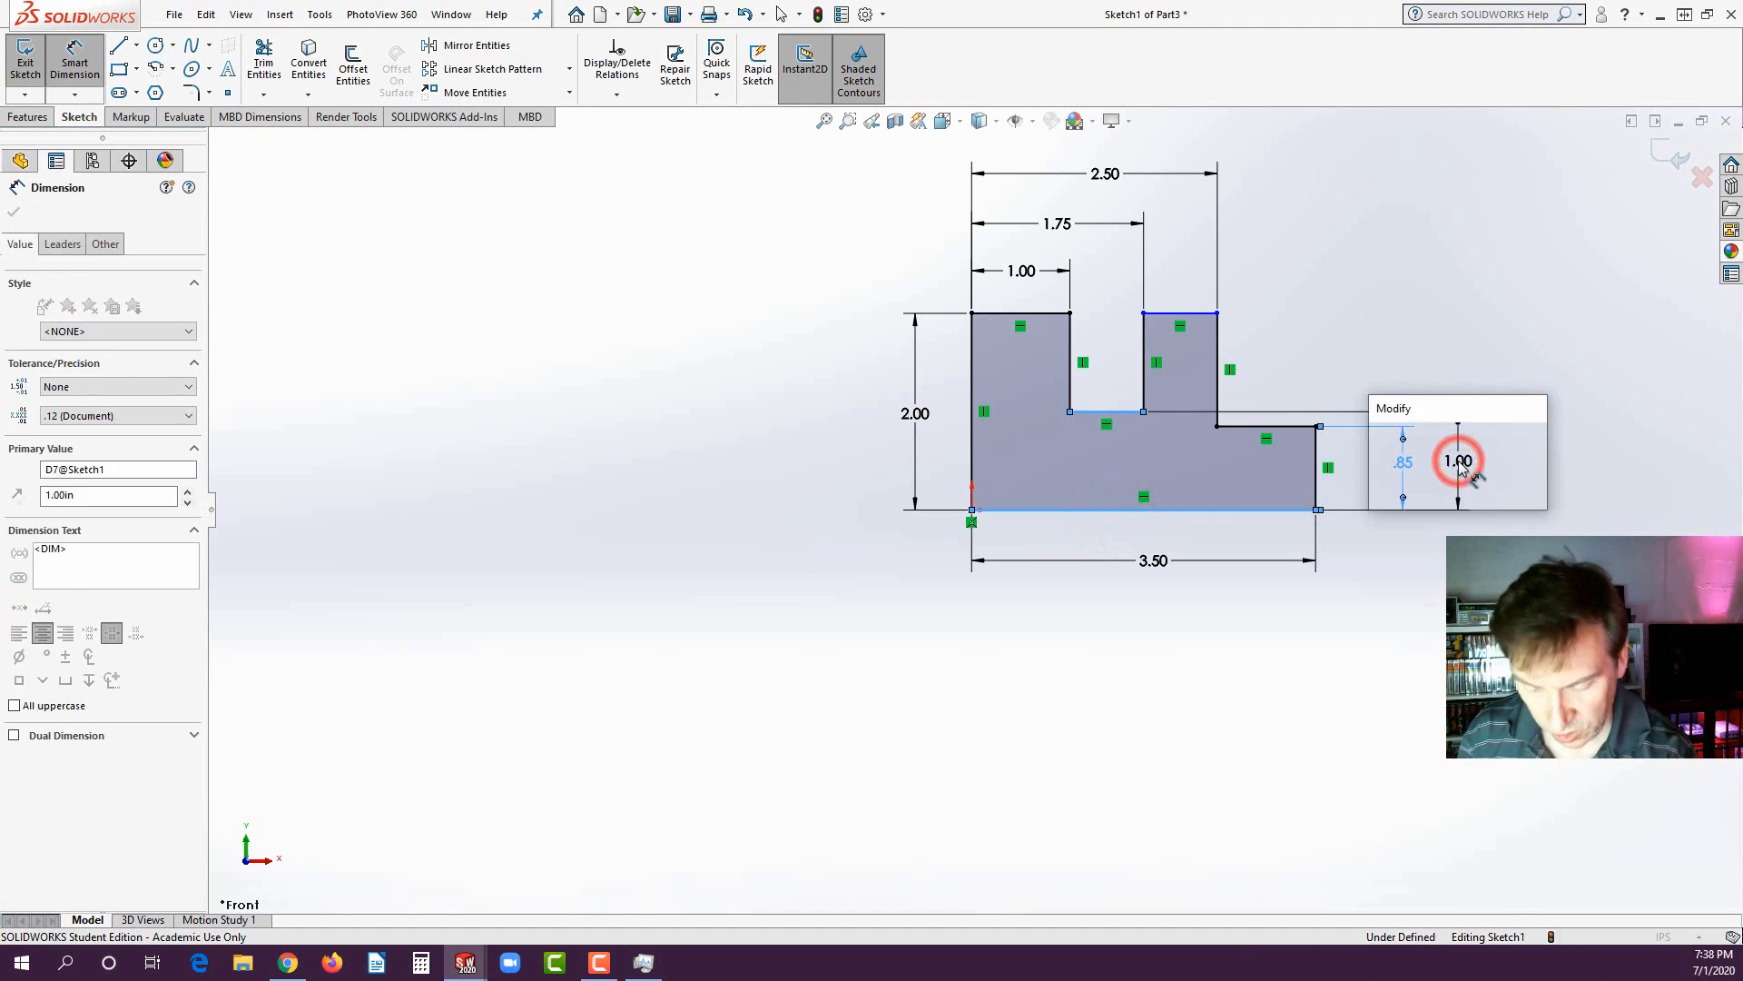
pyautogui.press('Return')
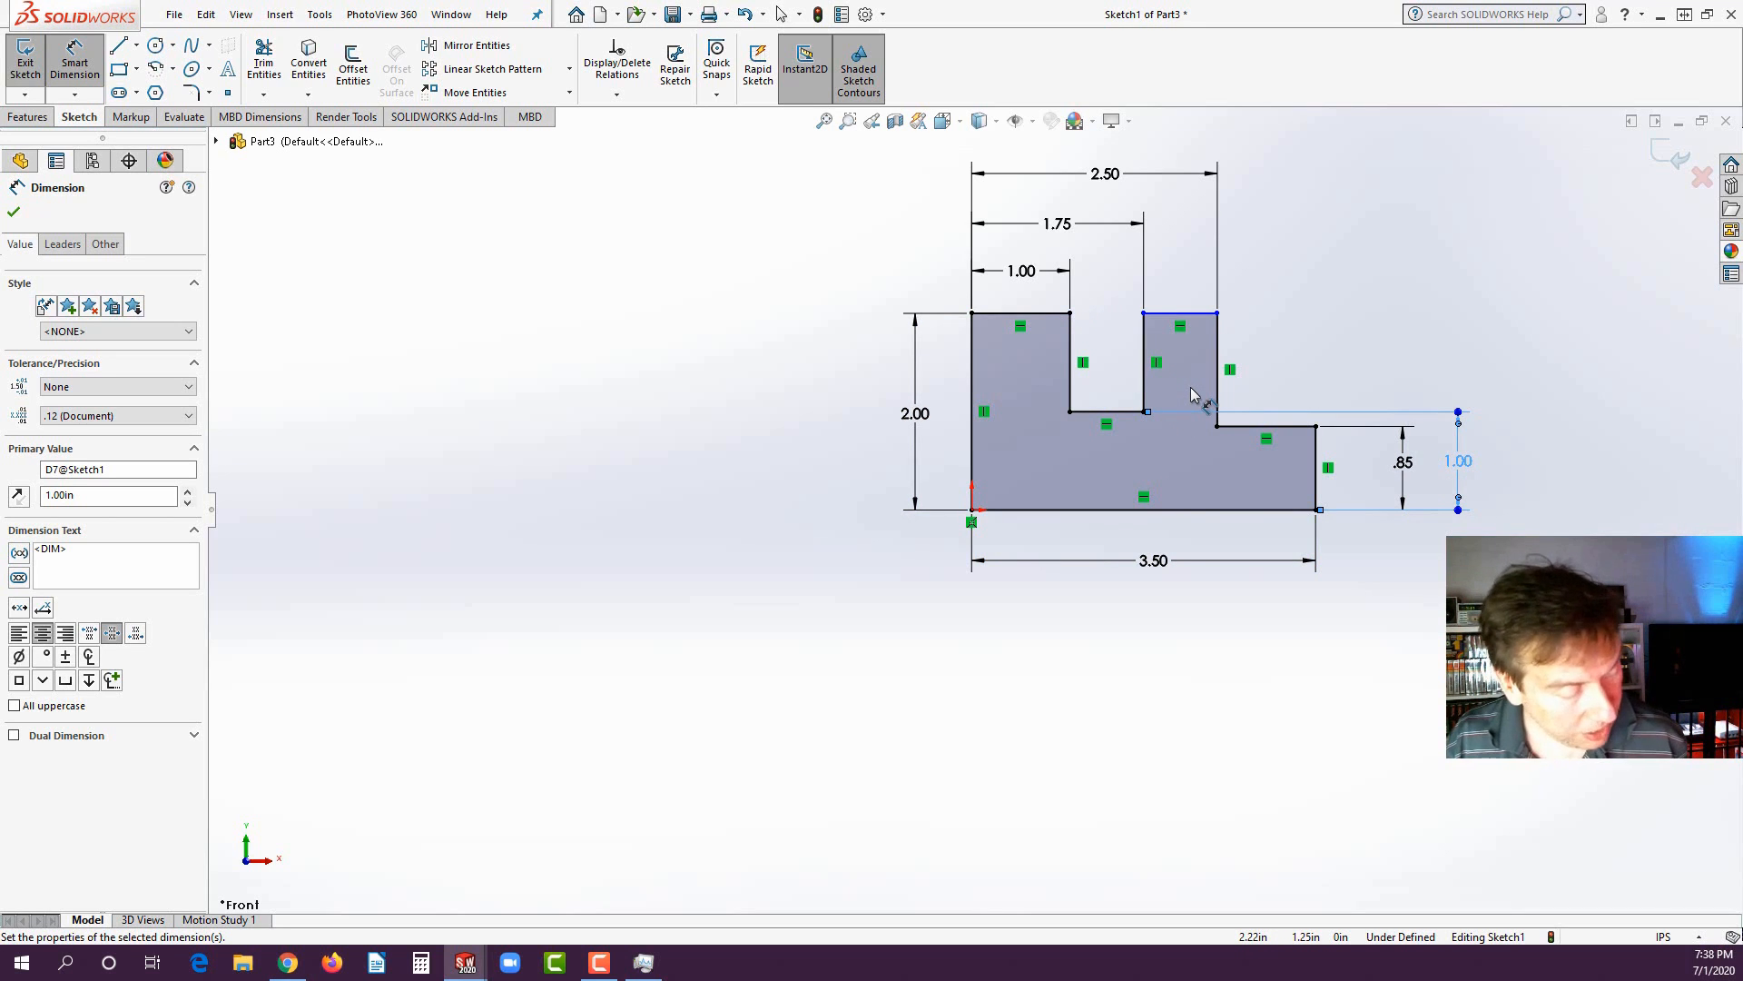
pyautogui.press('Escape')
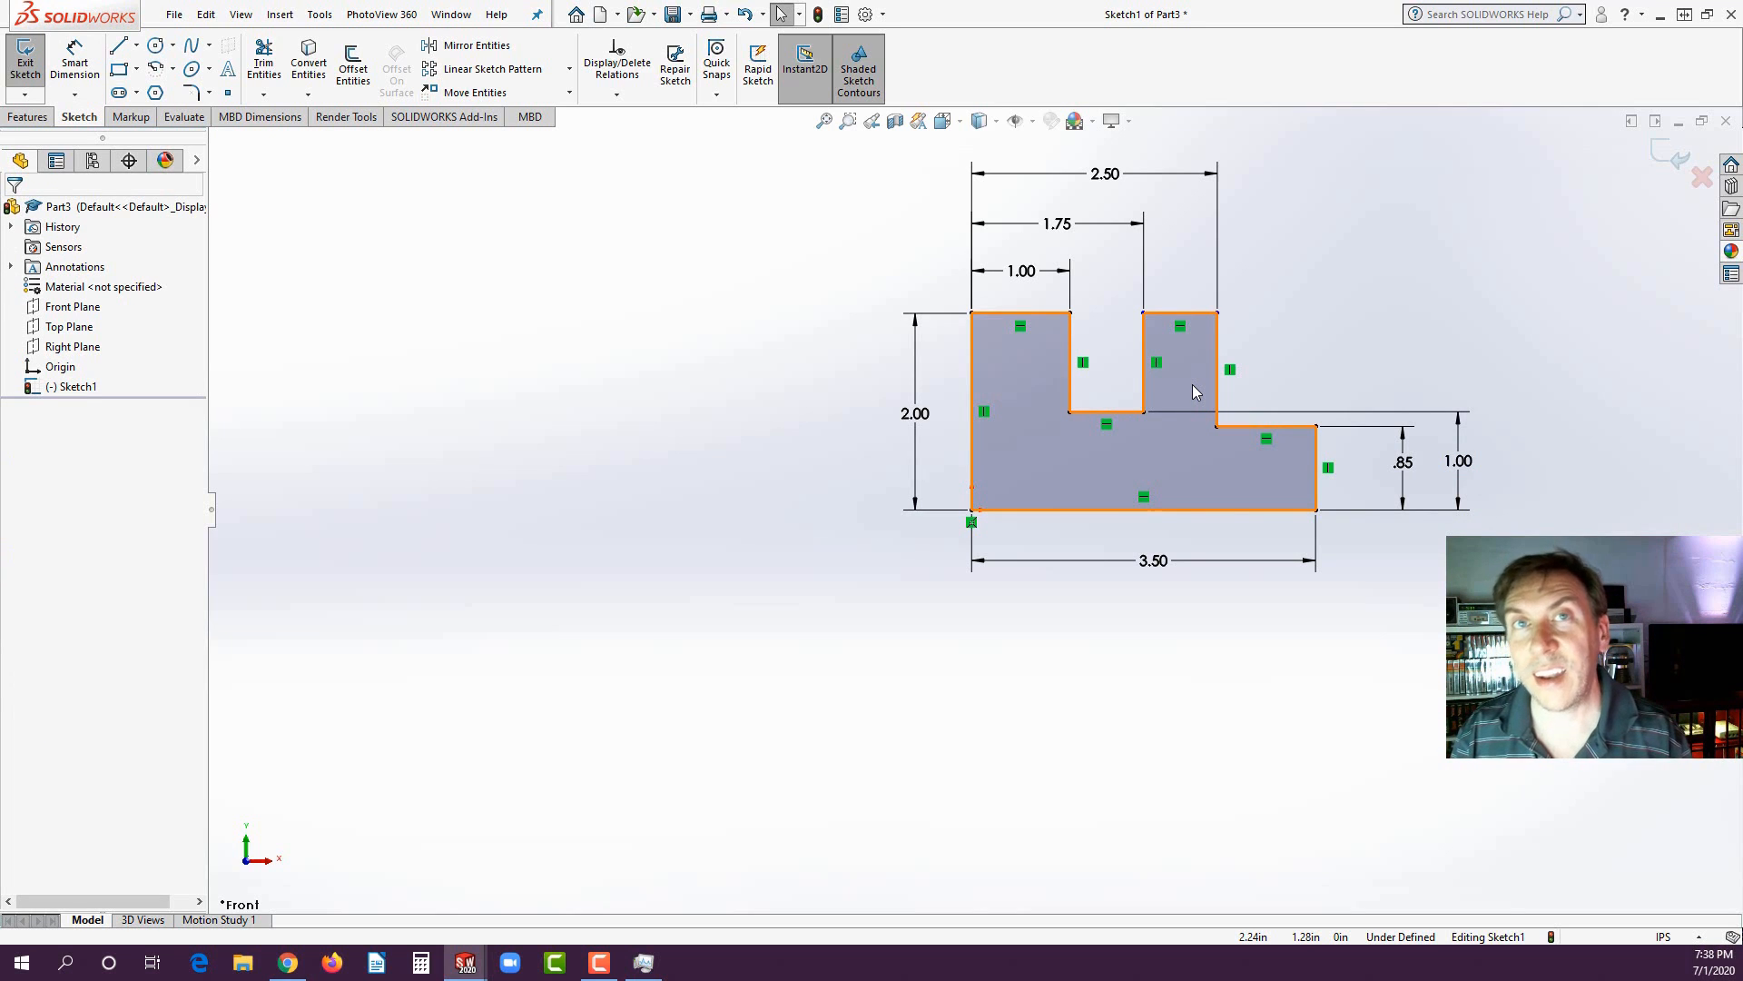
pyautogui.click(1373, 325)
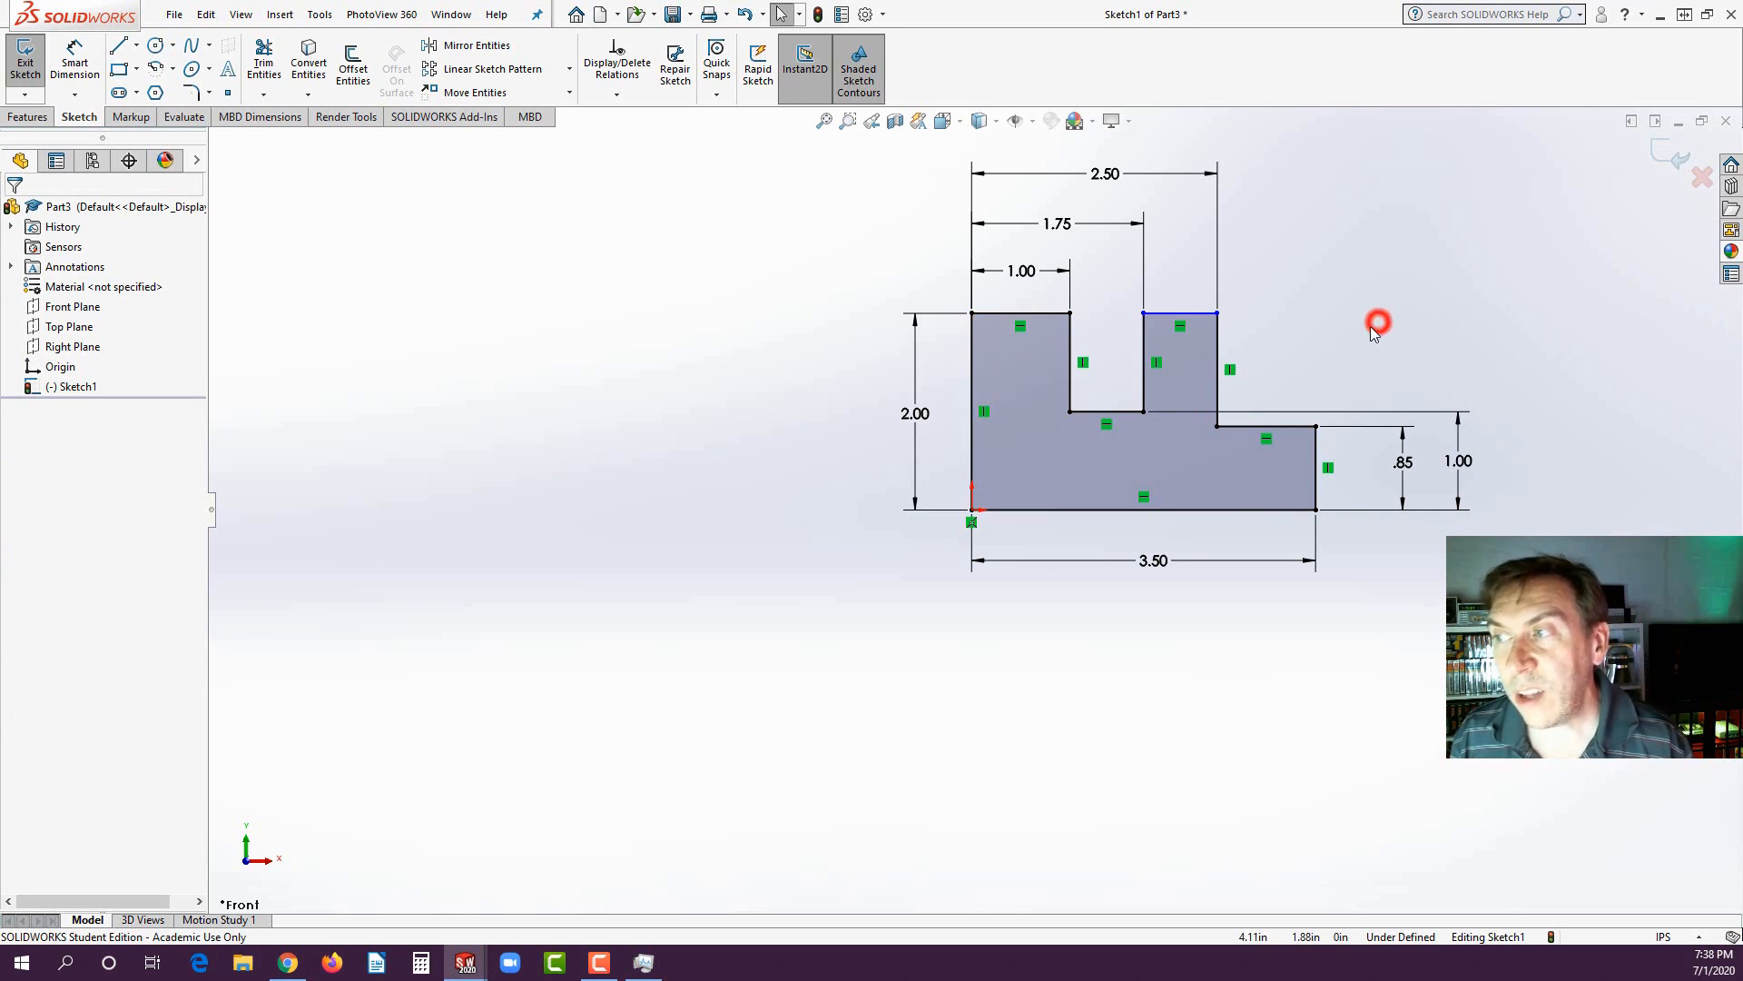
# - Add a Collinear relation between the top edges of the two uprights
pyautogui.click(1199, 315)
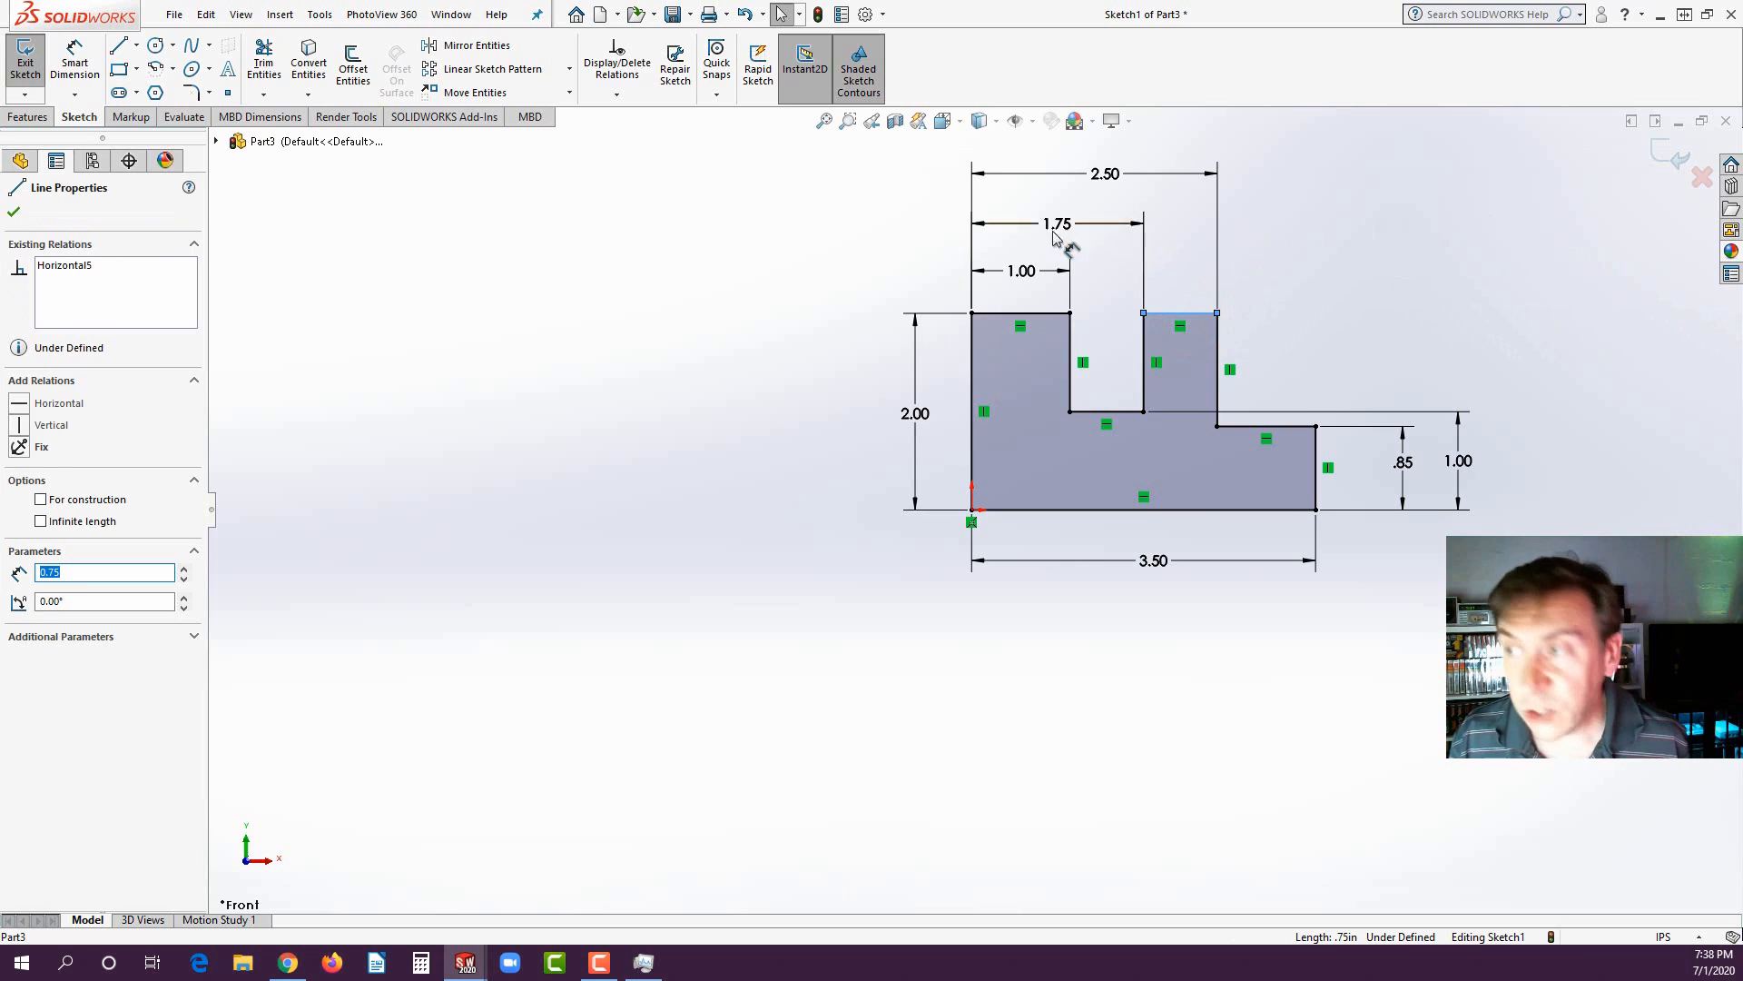
pyautogui.keyDown('ctrl'); pyautogui.click(994, 314); pyautogui.keyUp('ctrl')
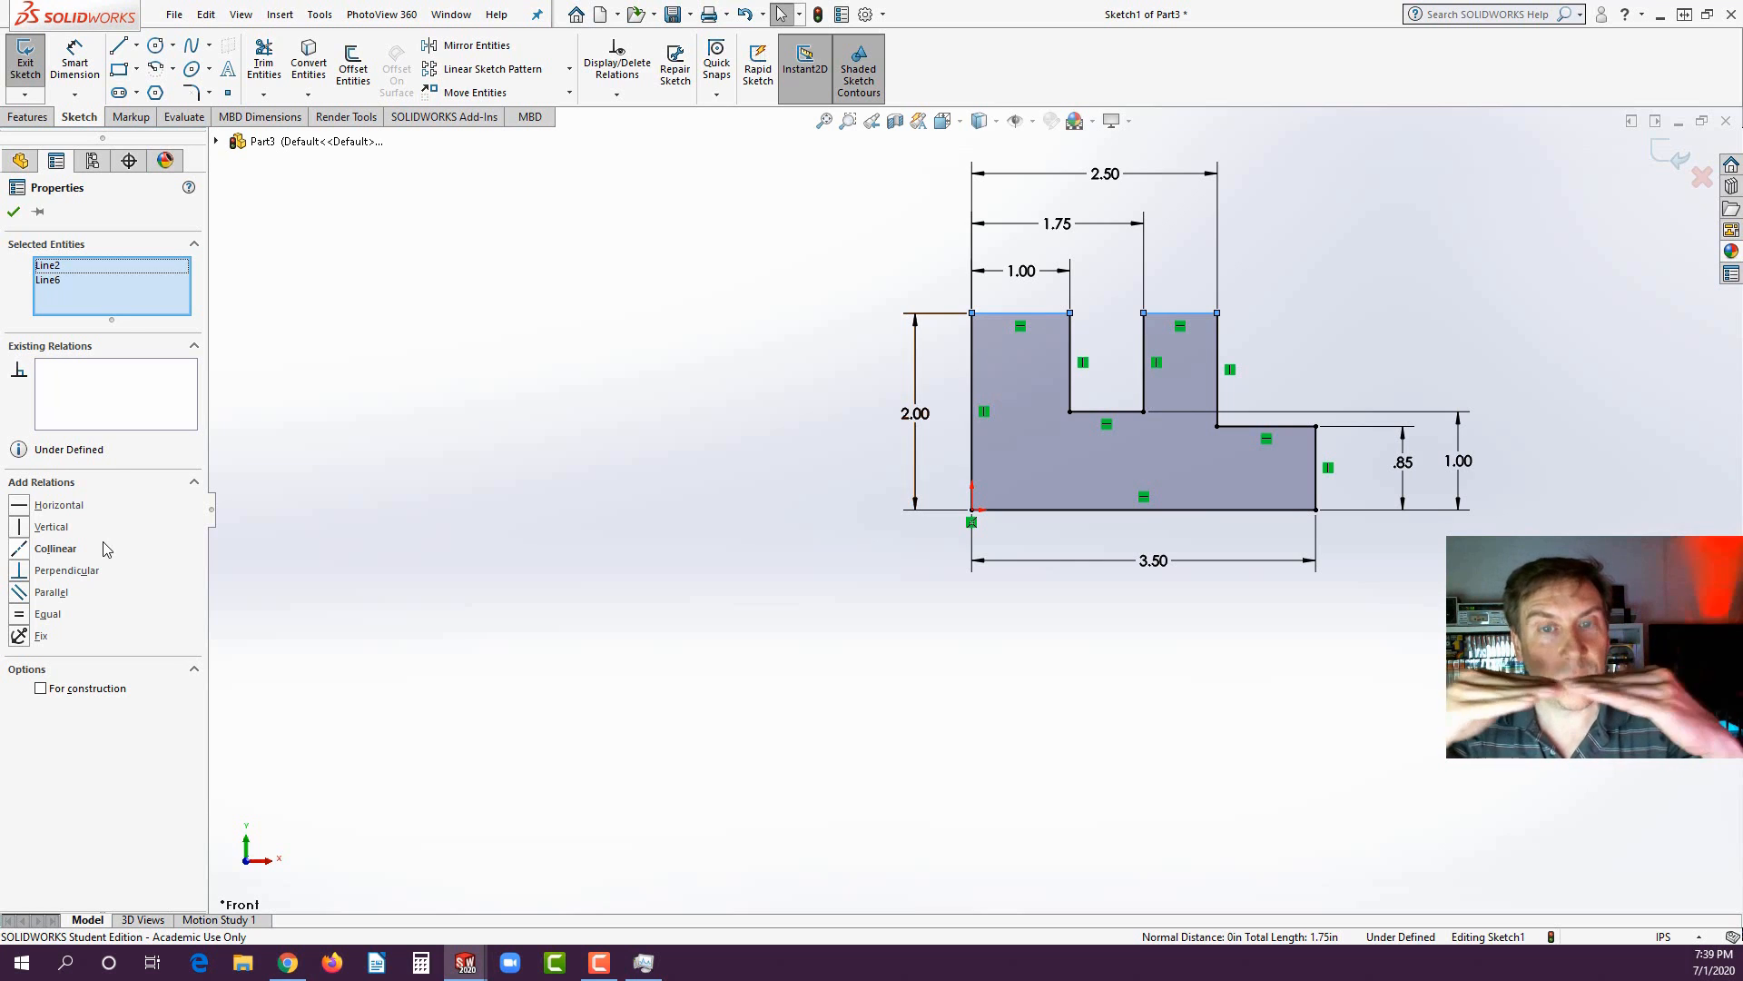
pyautogui.click(27, 549)
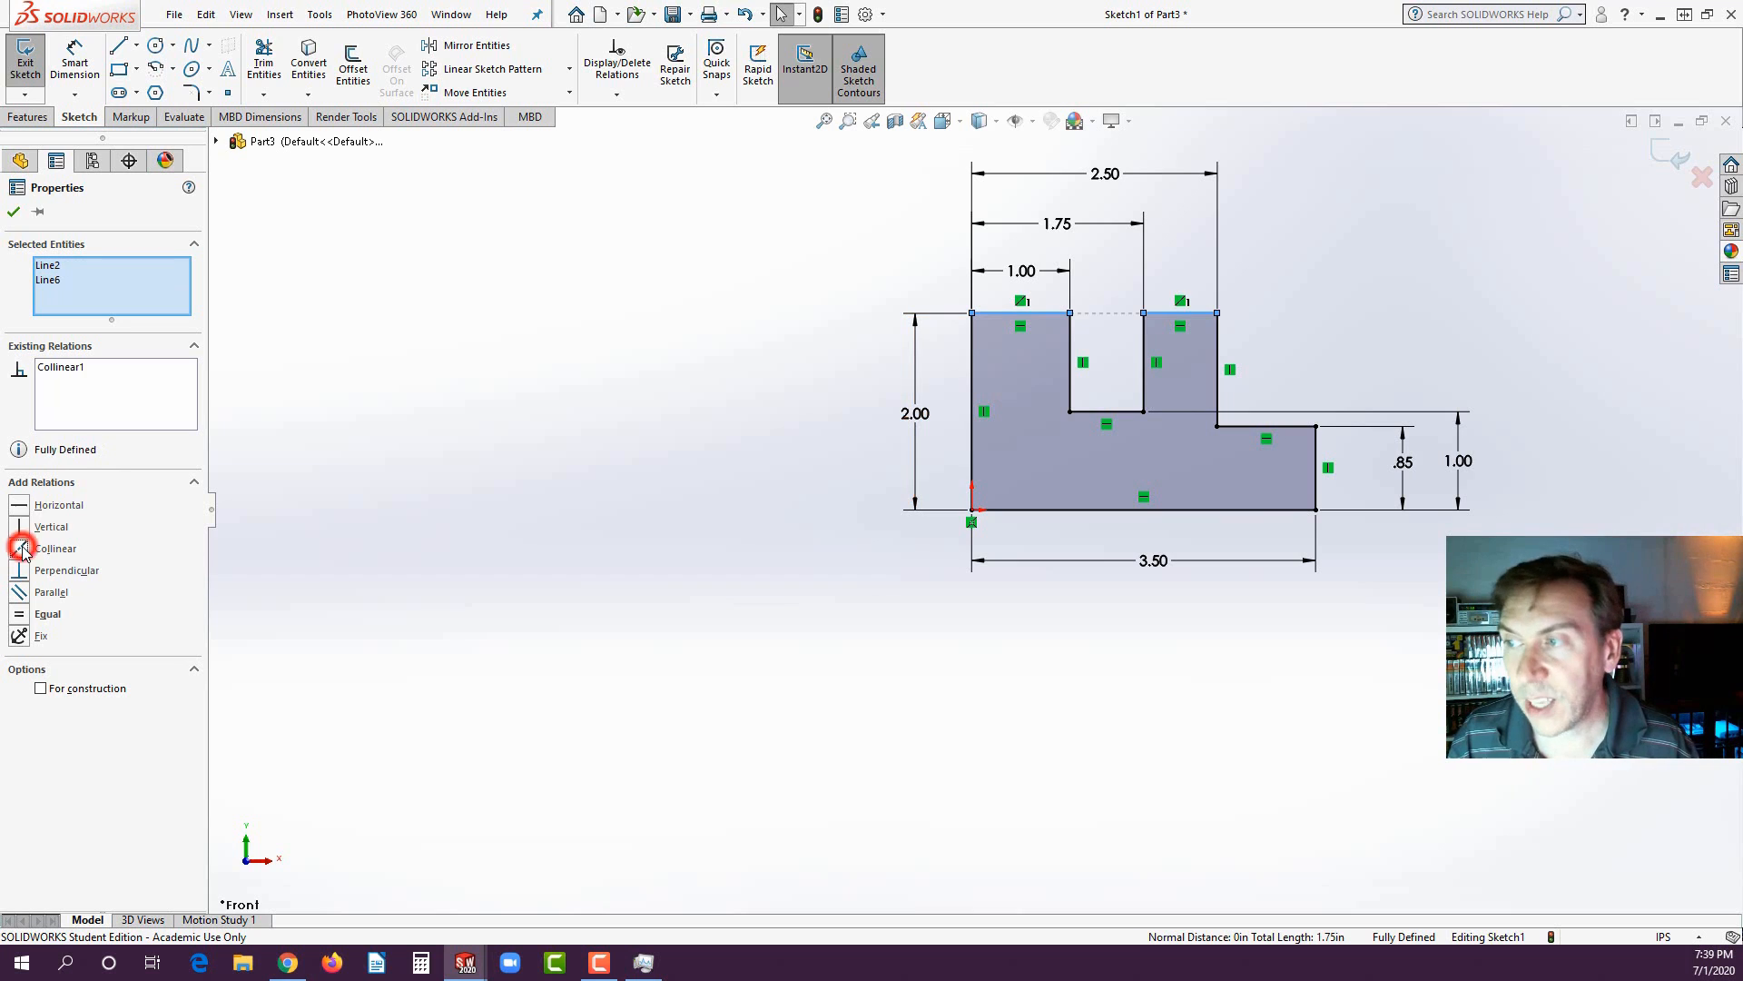
pyautogui.click(18, 212)
pyautogui.click(436, 395)
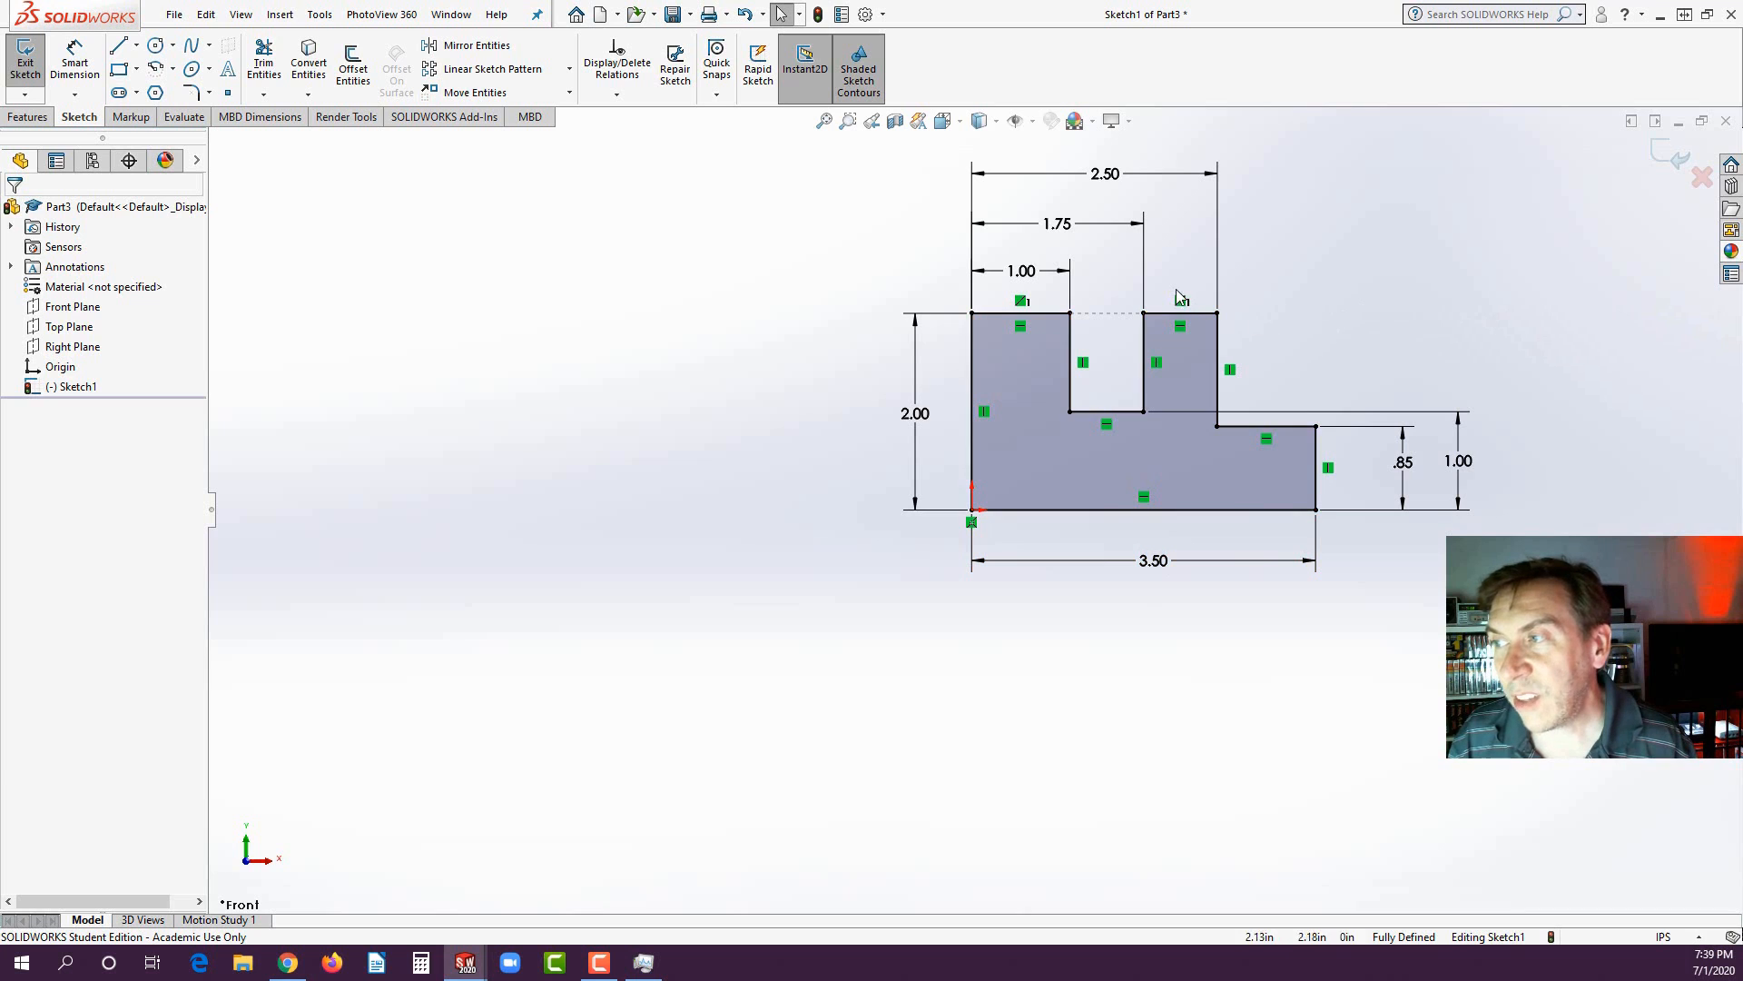
pyautogui.click(1233, 612)
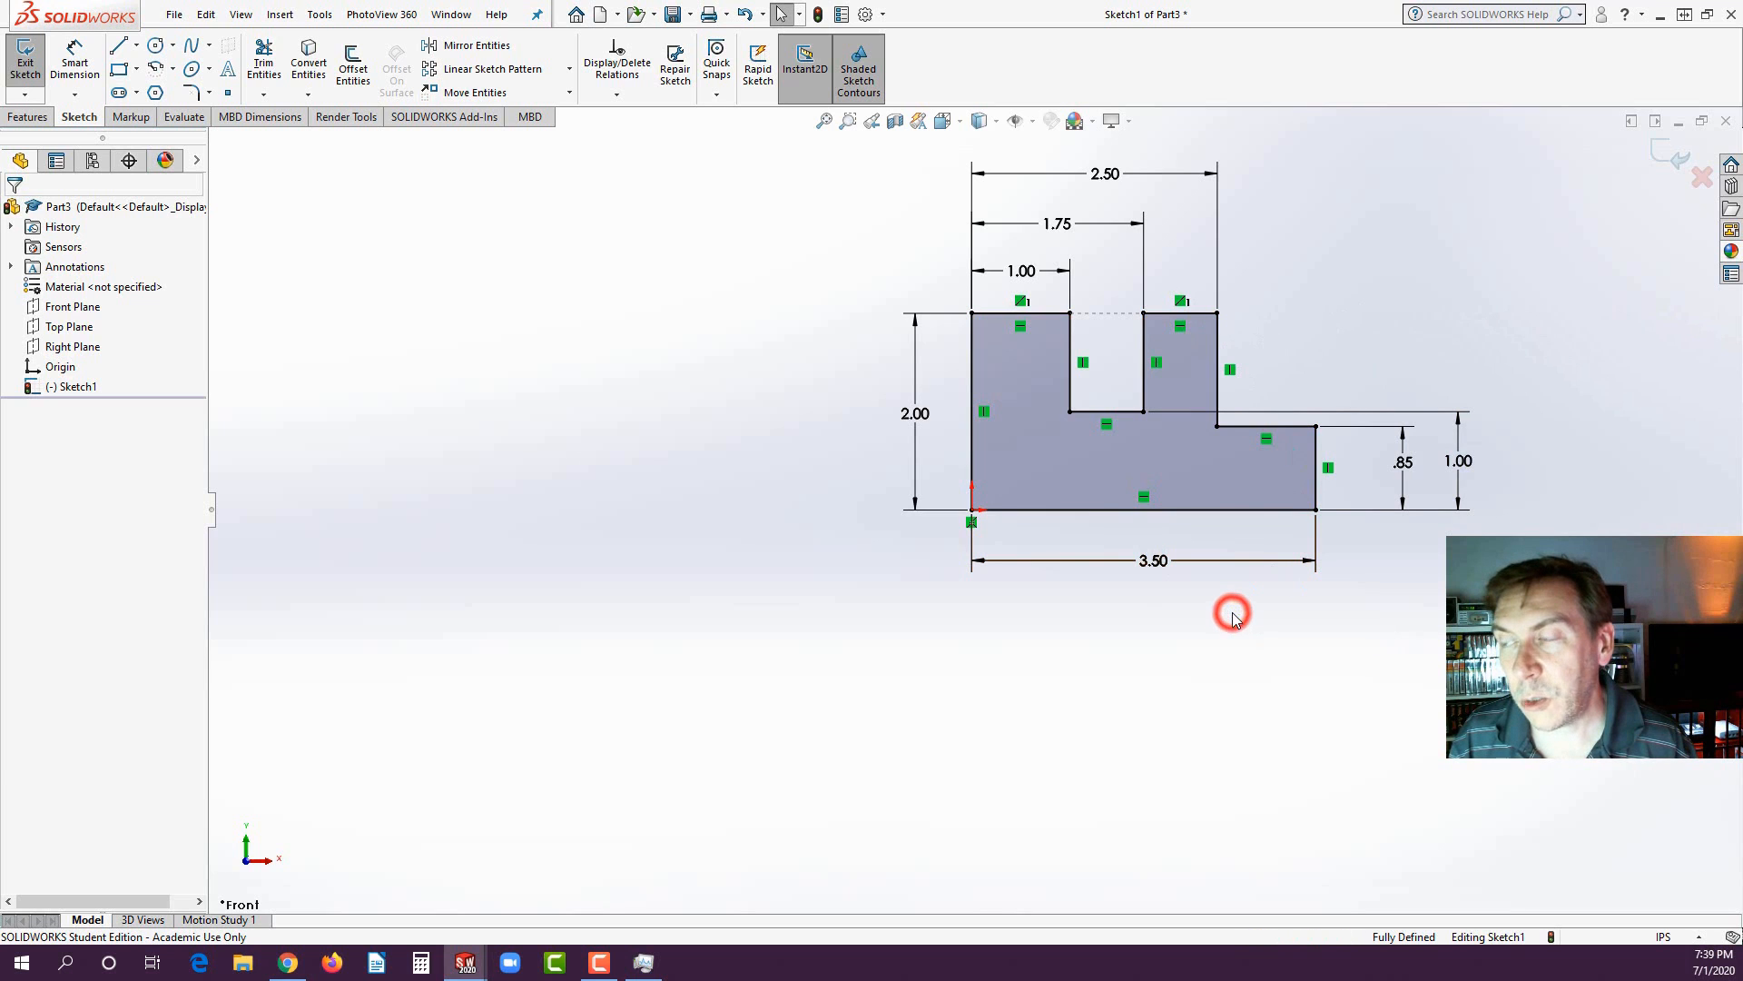
# - Hide the sketch relation icons and inspect the relations on the second upright's top edge
pyautogui.press('f')
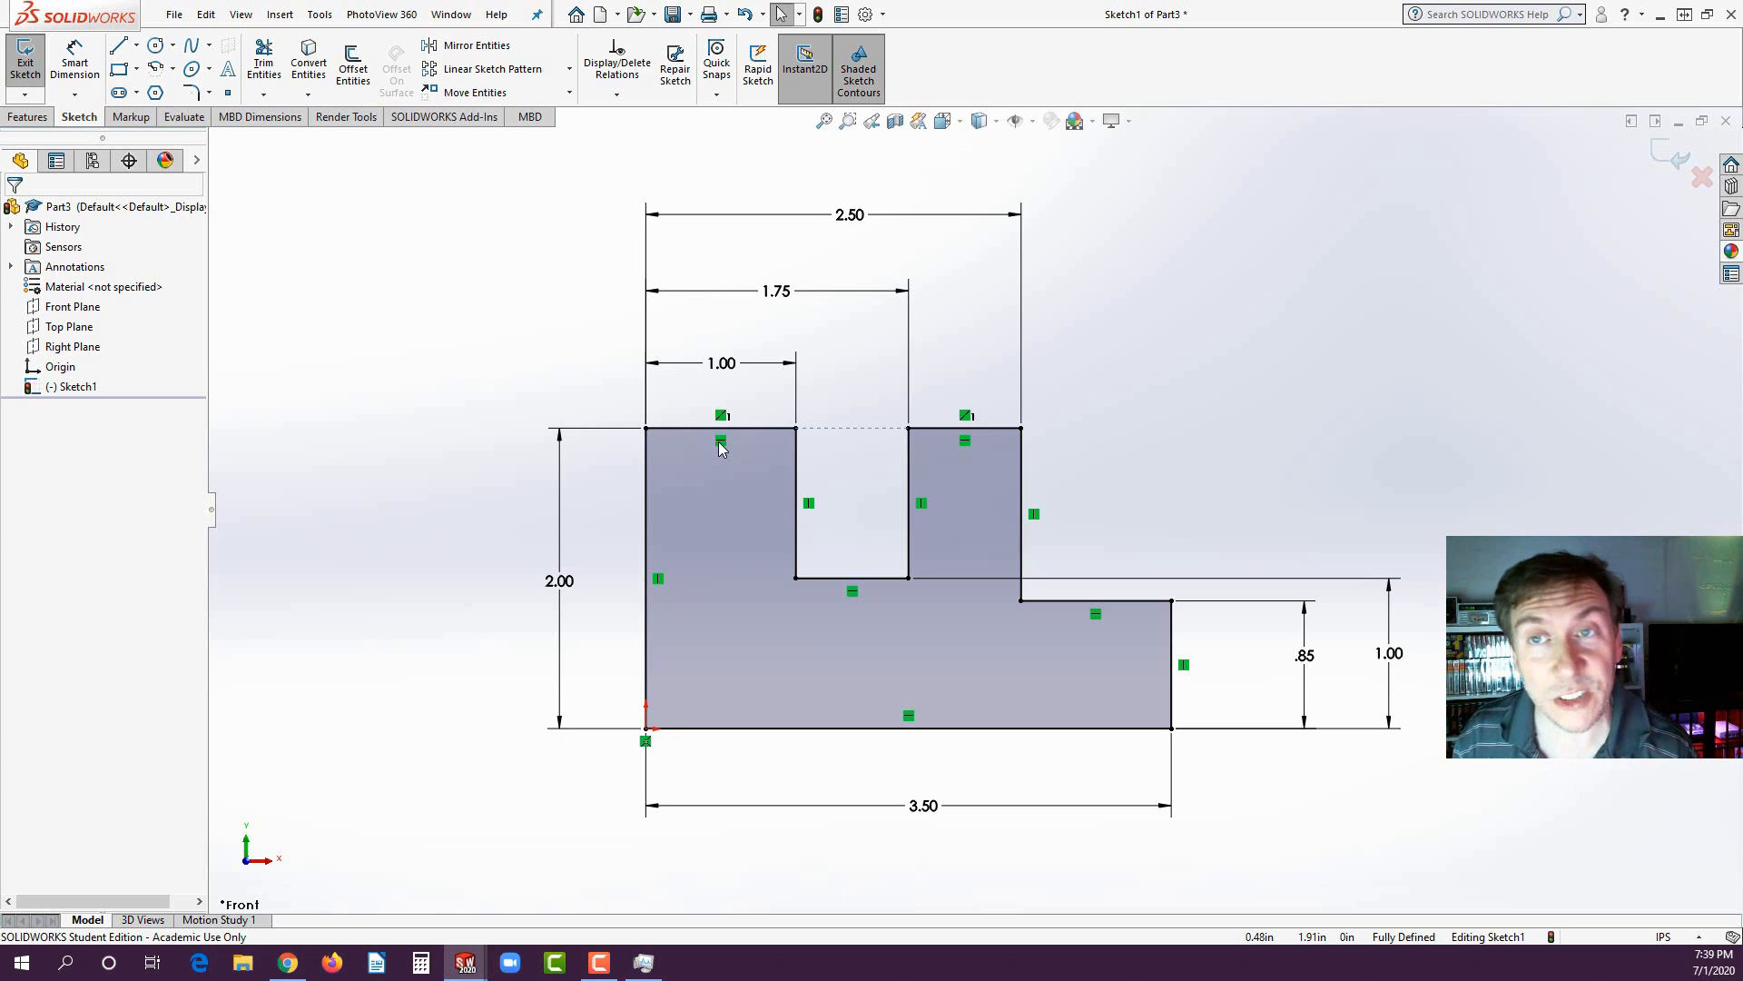
pyautogui.click(241, 14)
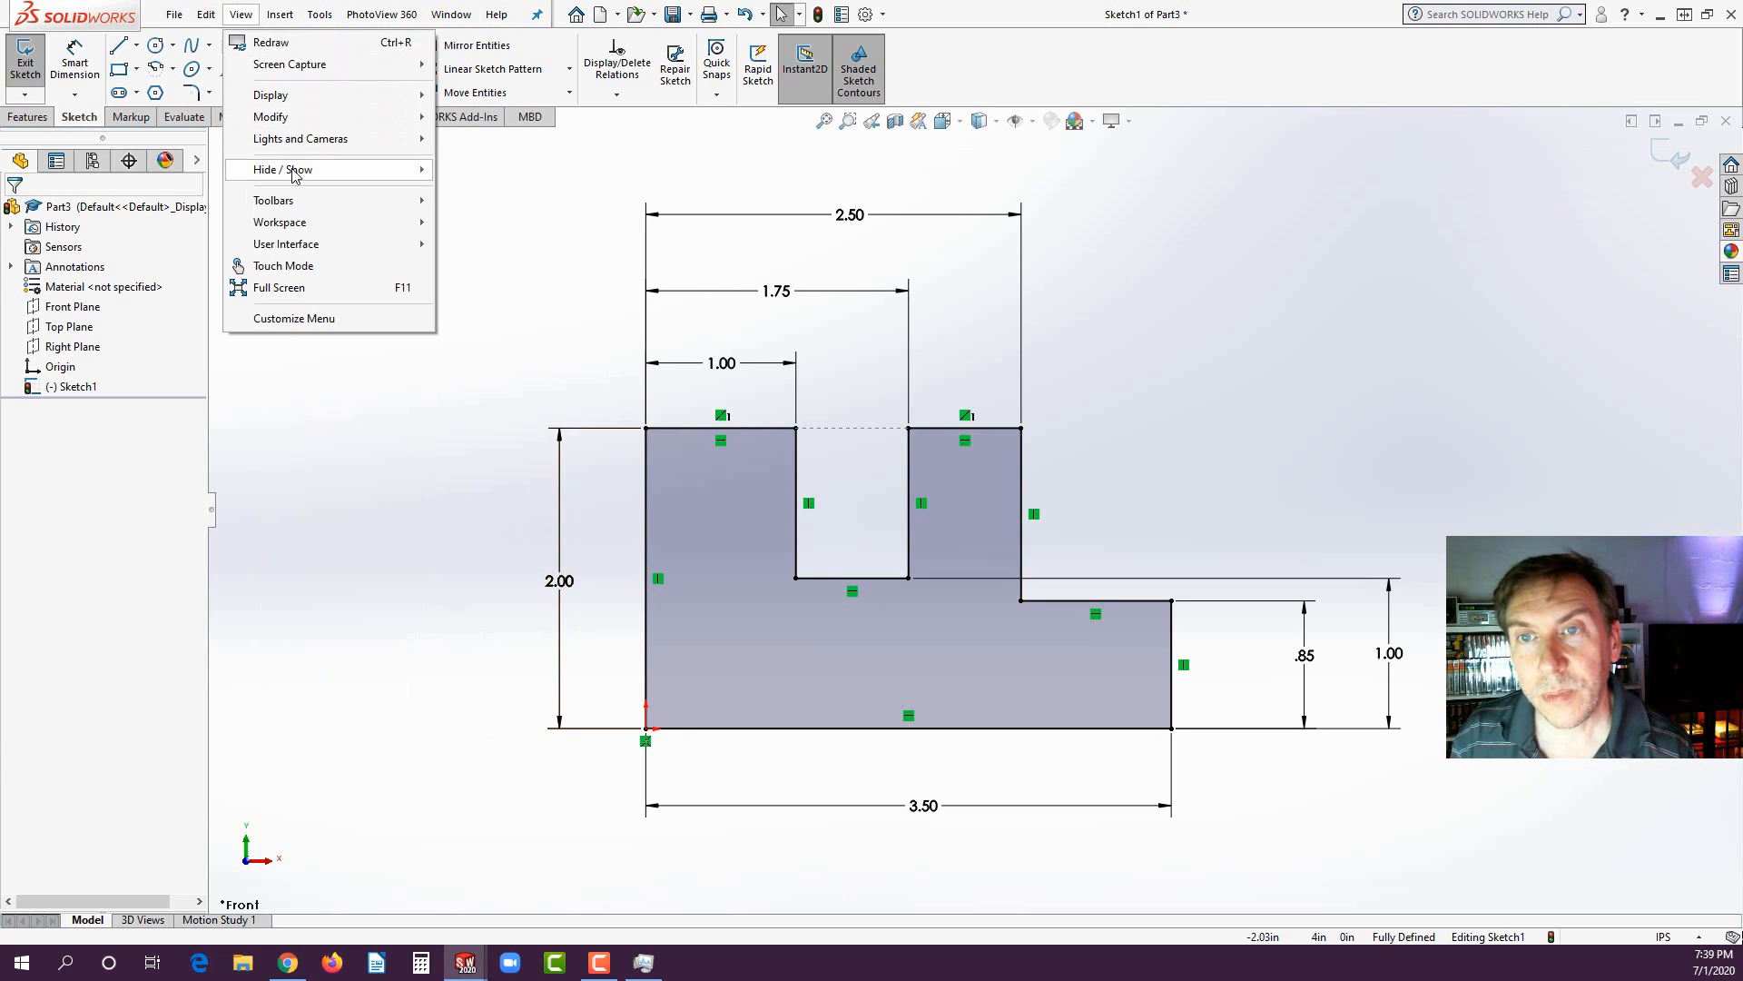
pyautogui.moveTo(297, 175)
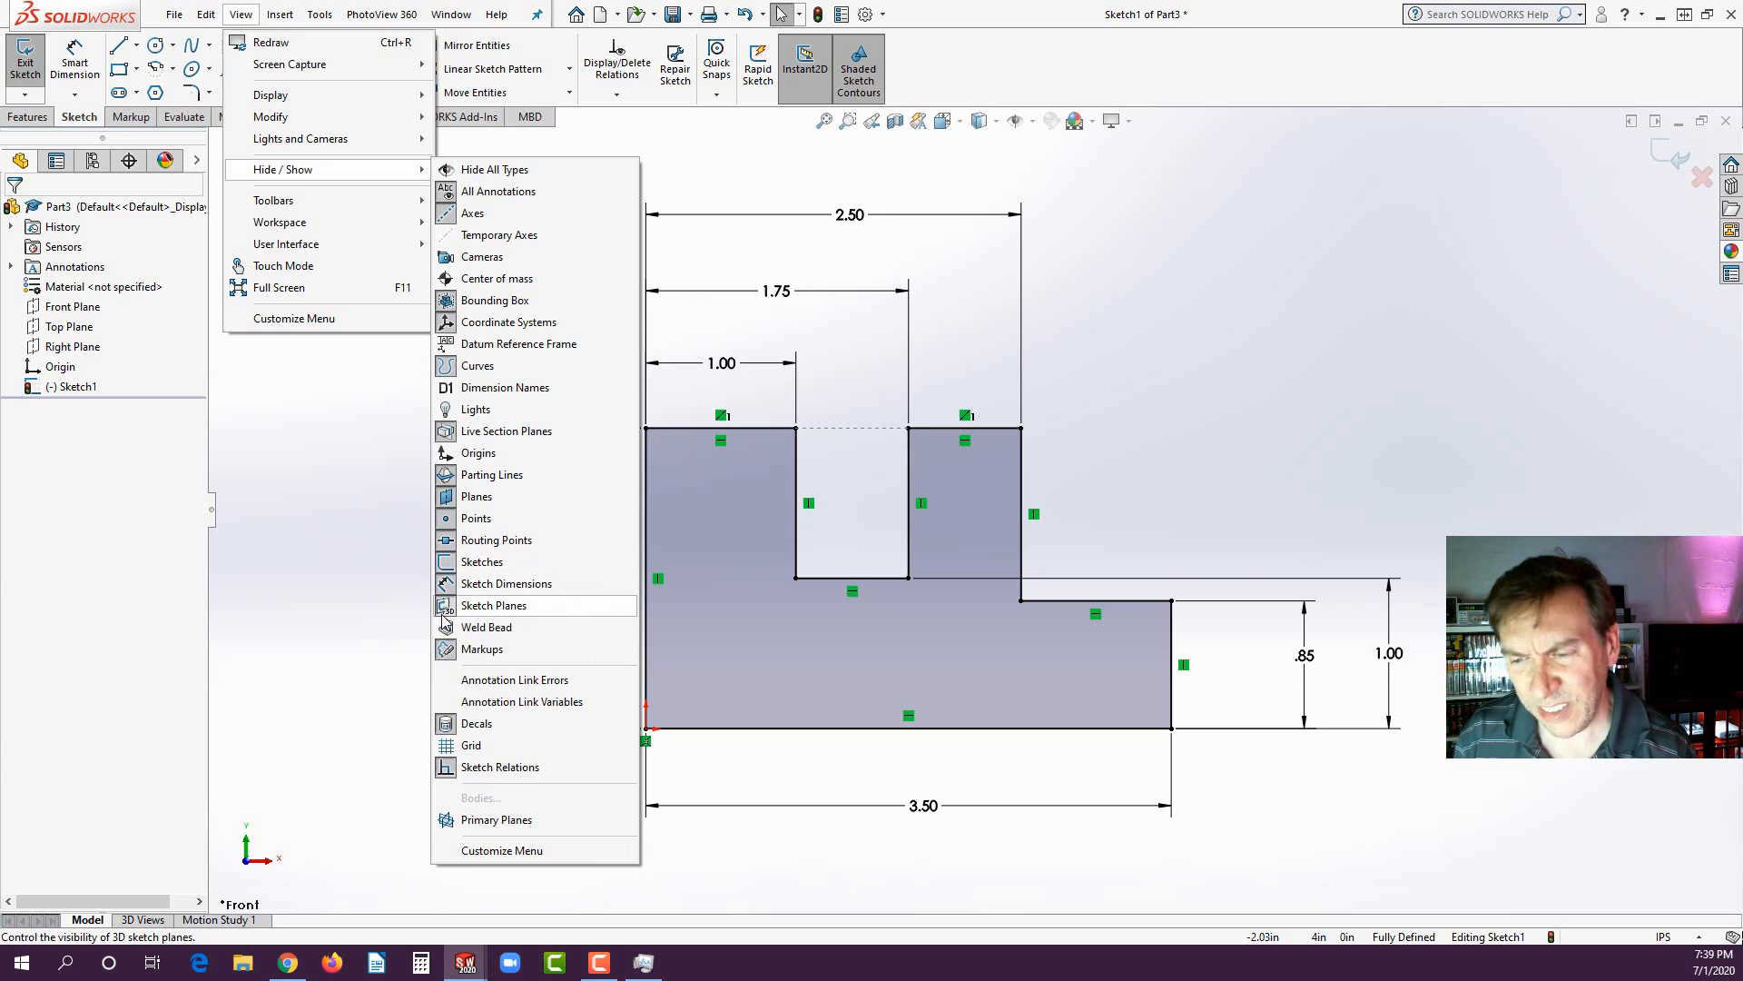
pyautogui.click(447, 768)
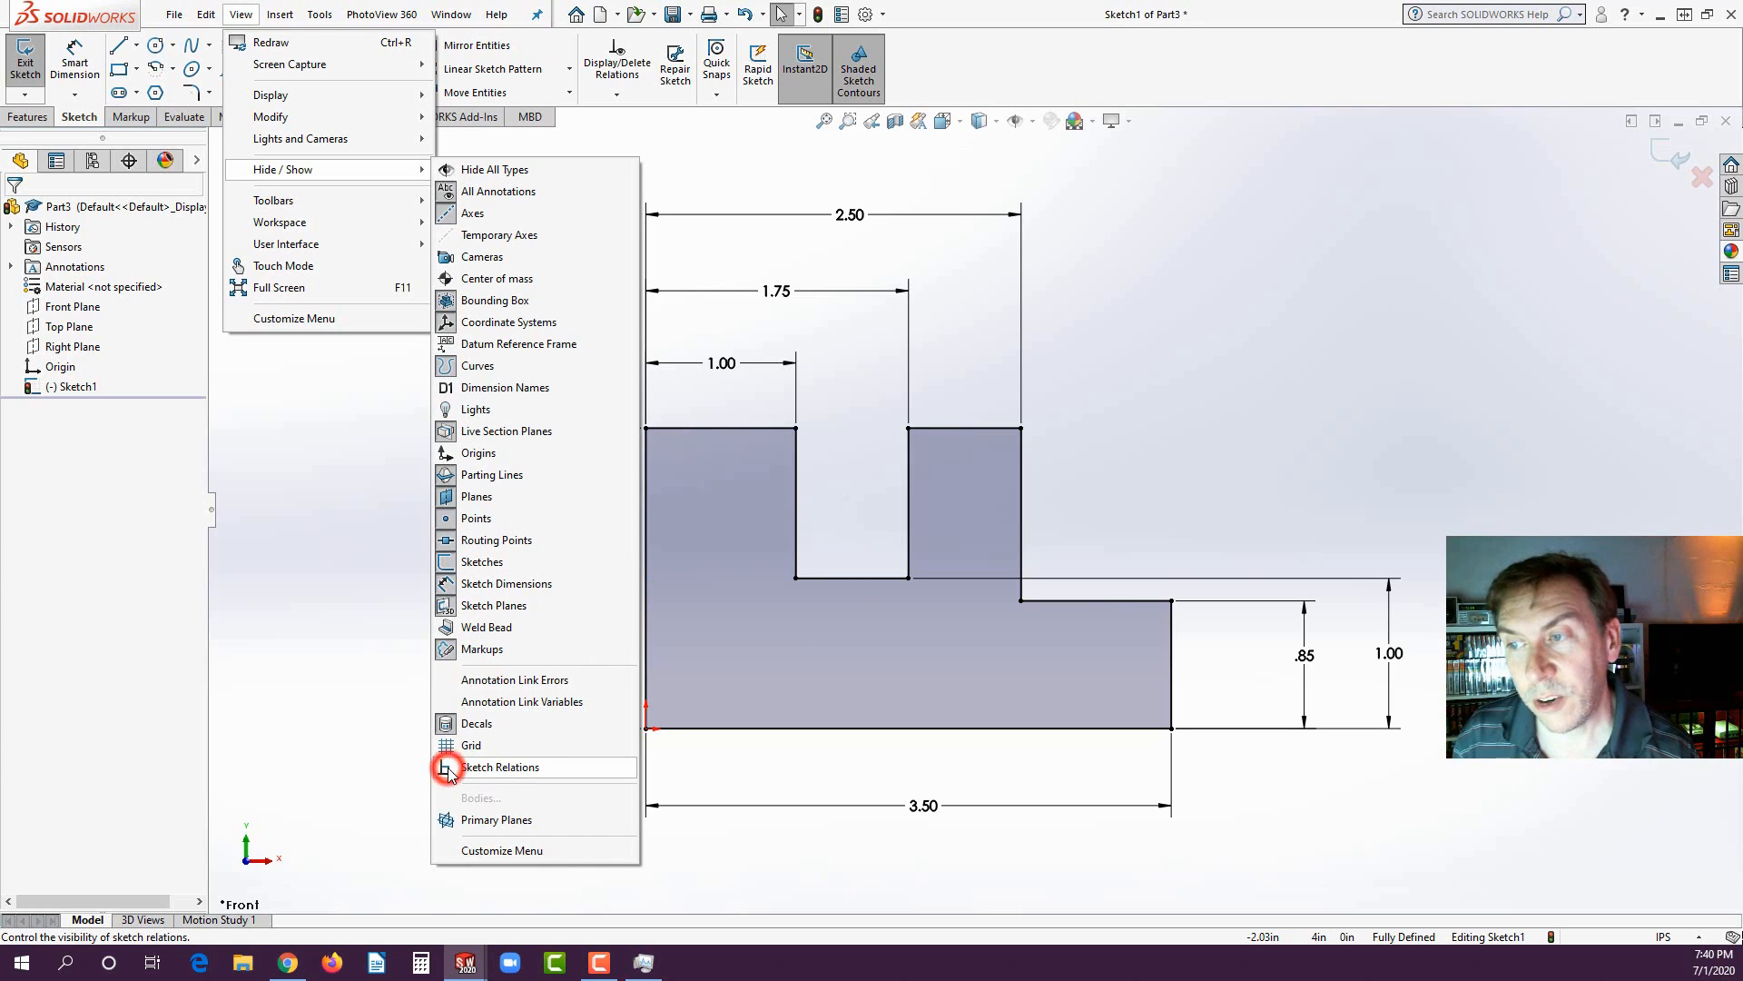
pyautogui.click(1190, 303)
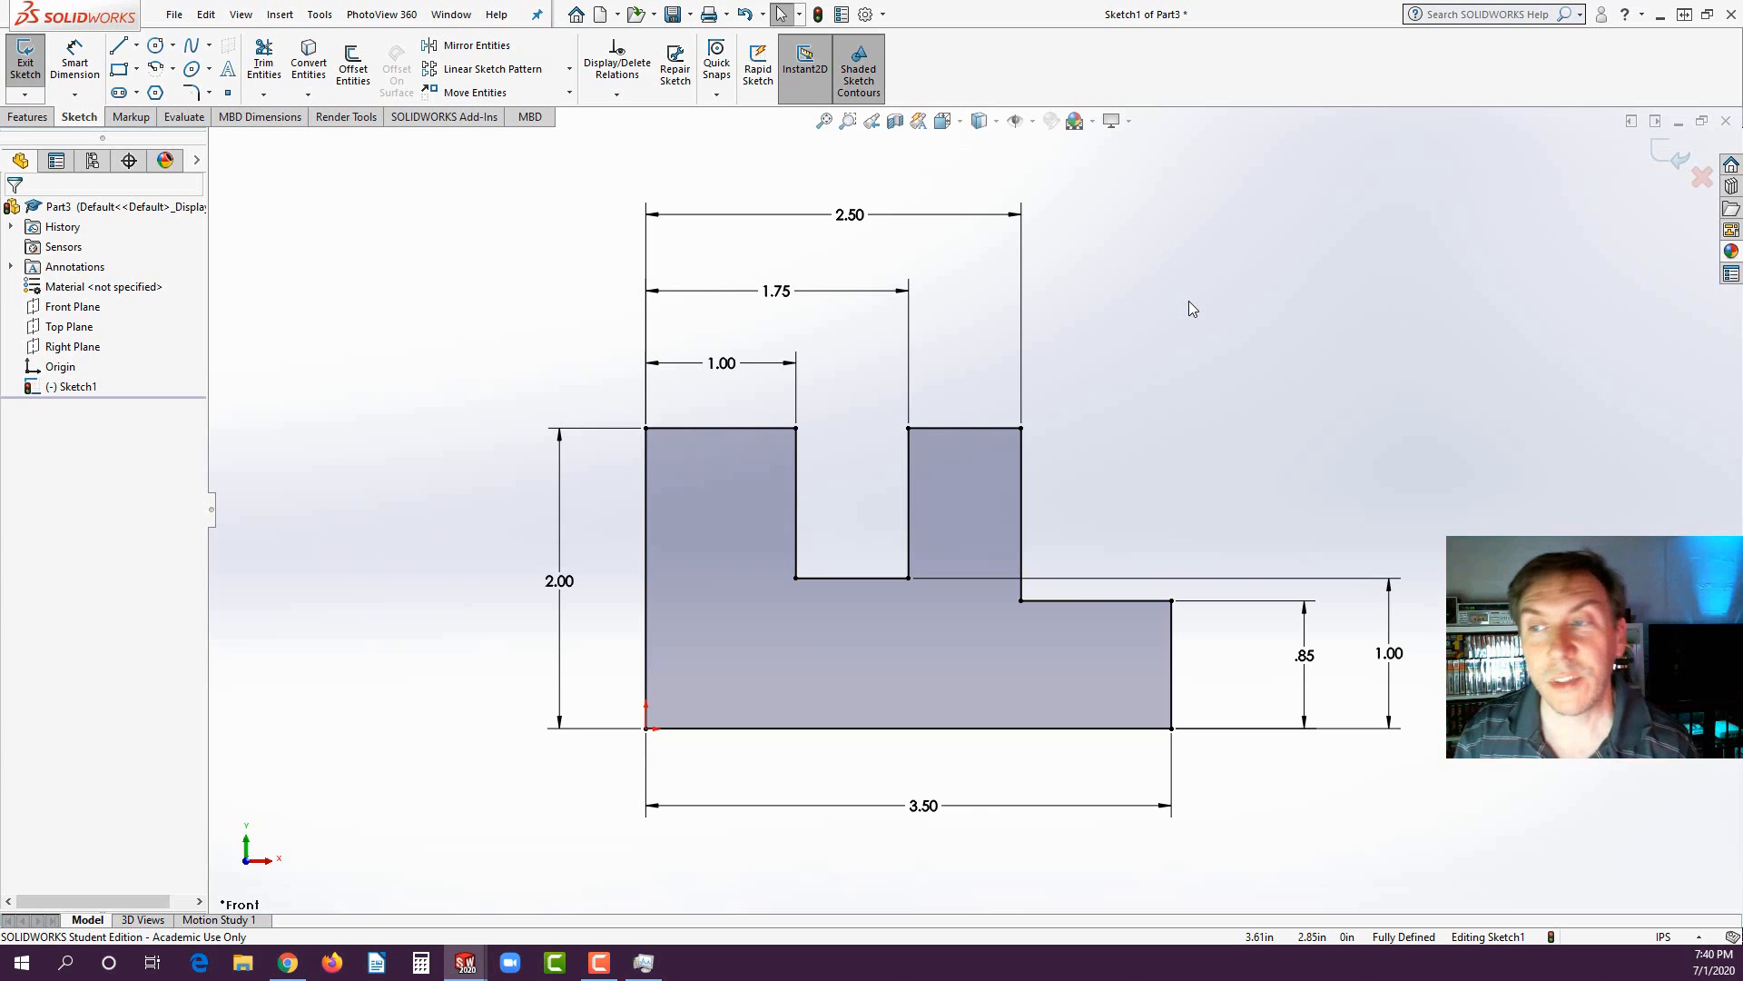
pyautogui.click(969, 427)
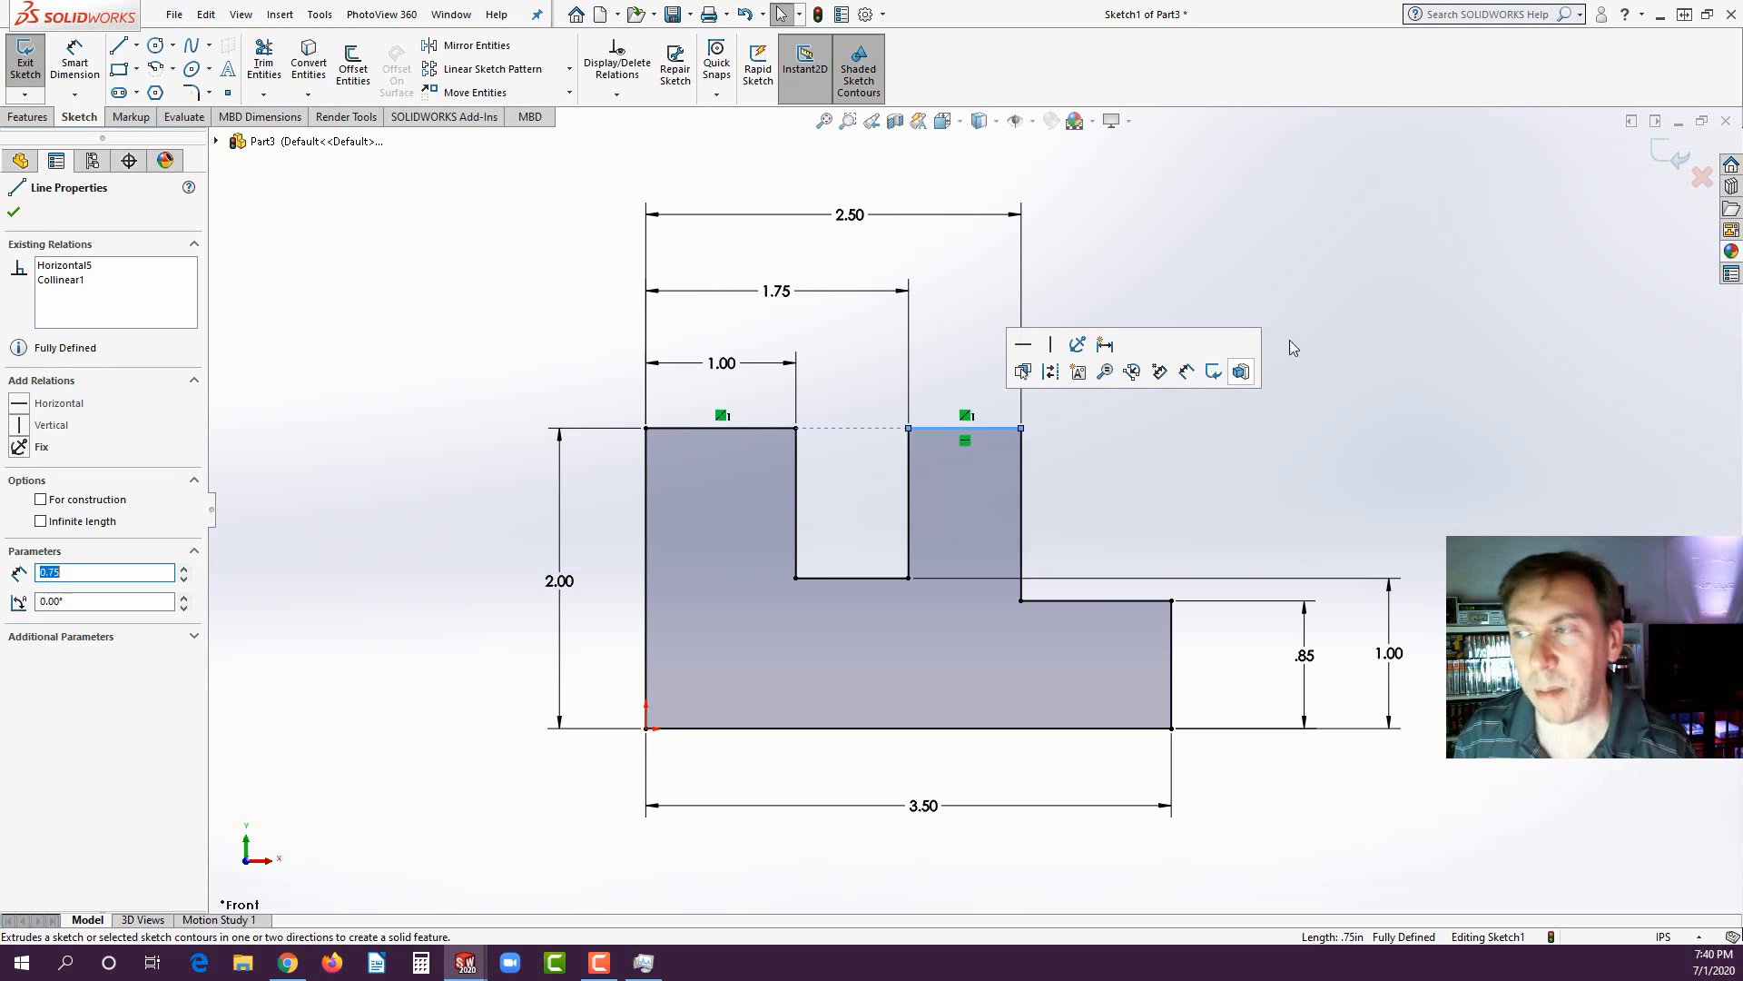
pyautogui.click(1126, 276)
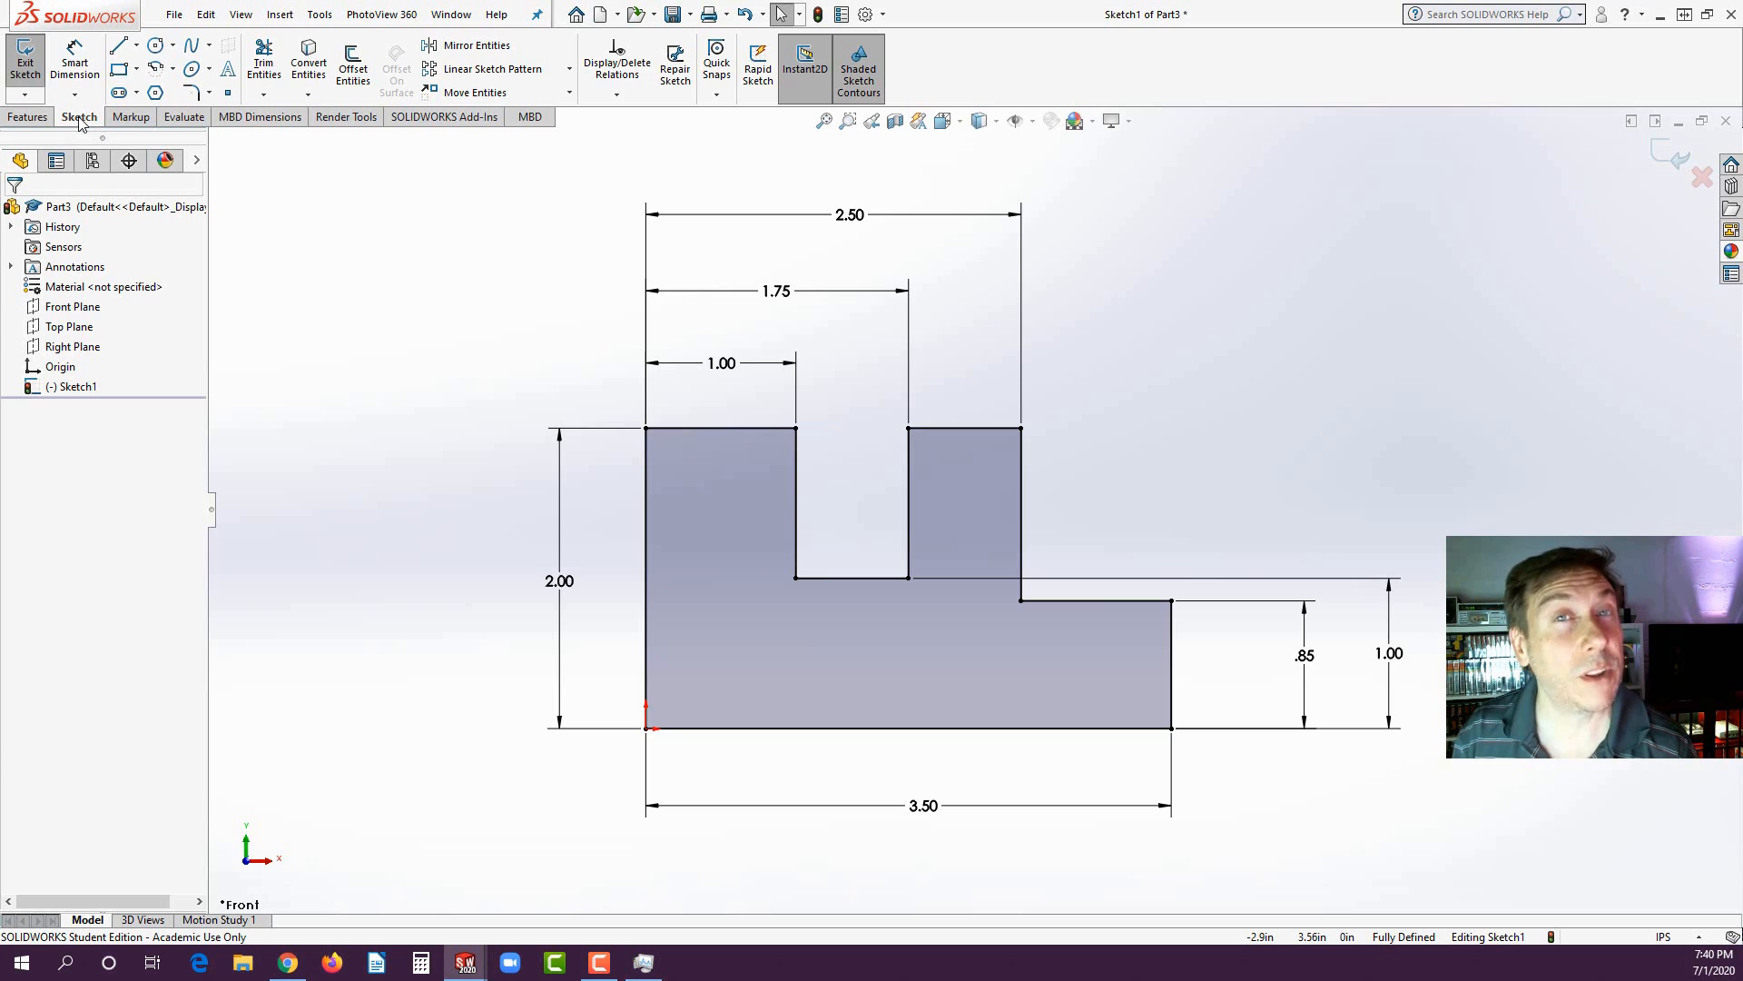
# - Extrude the profile sketch as a blind boss with a depth of 0.5 in
pyautogui.click(31, 117)
pyautogui.click(37, 60)
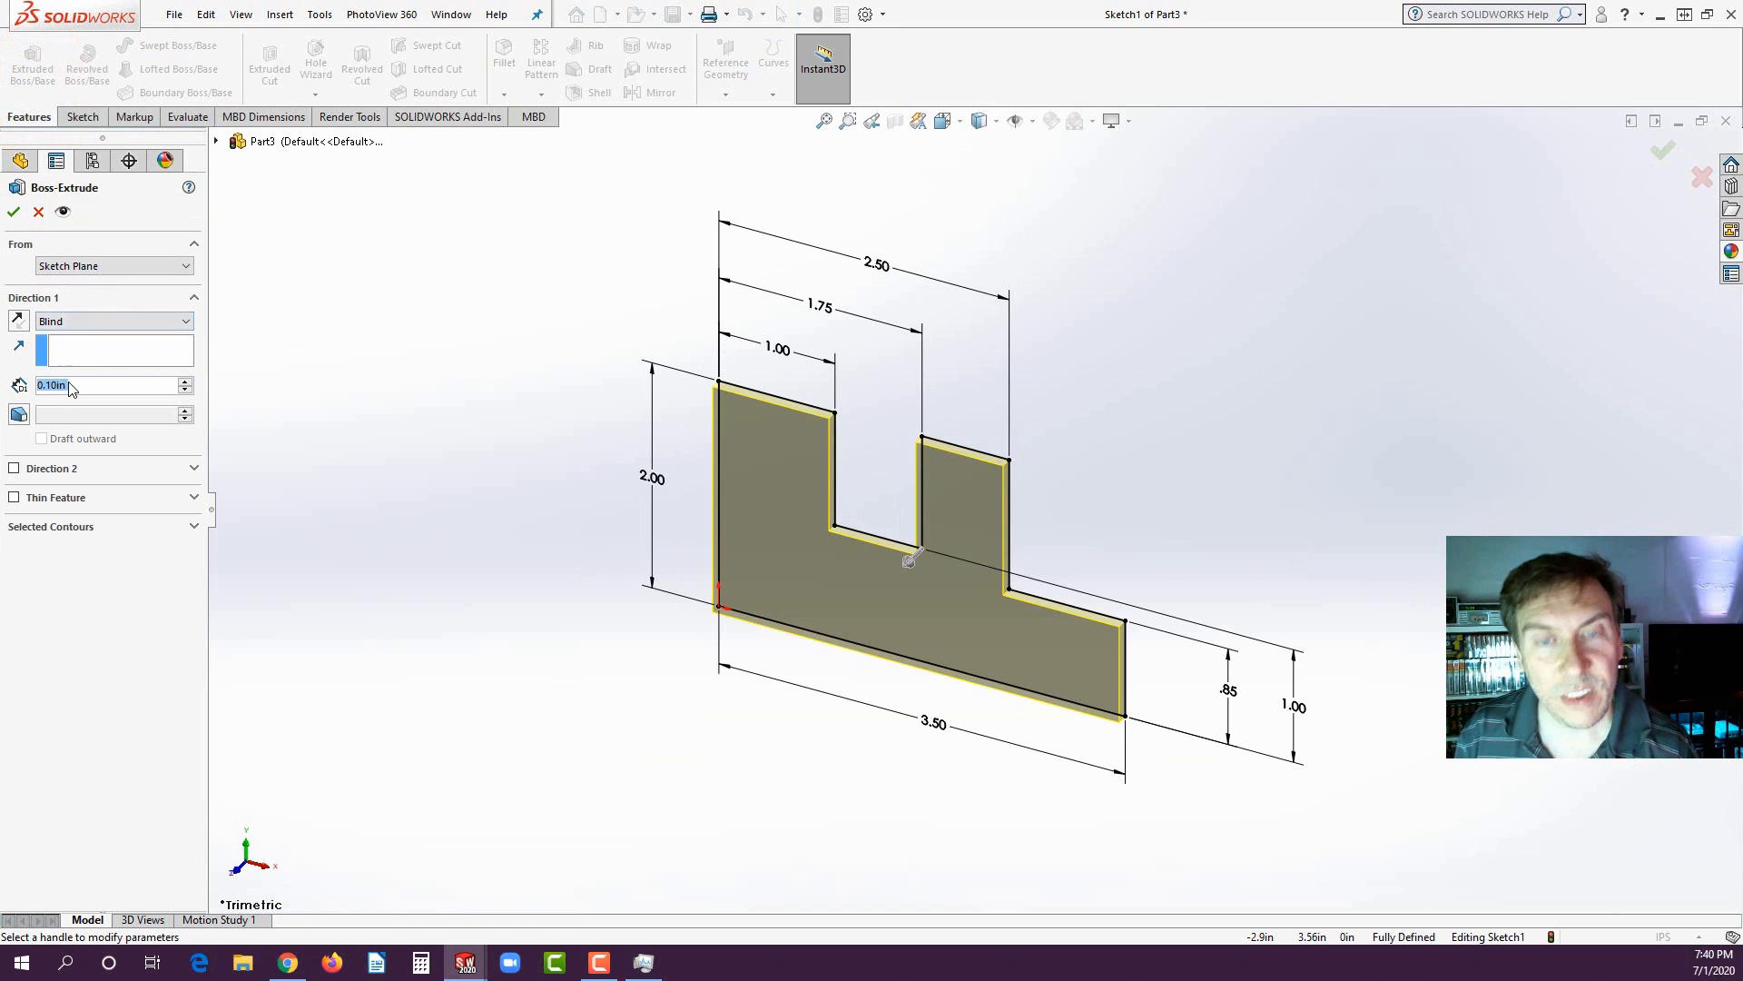
pyautogui.write('0.5')
pyautogui.press('Return')
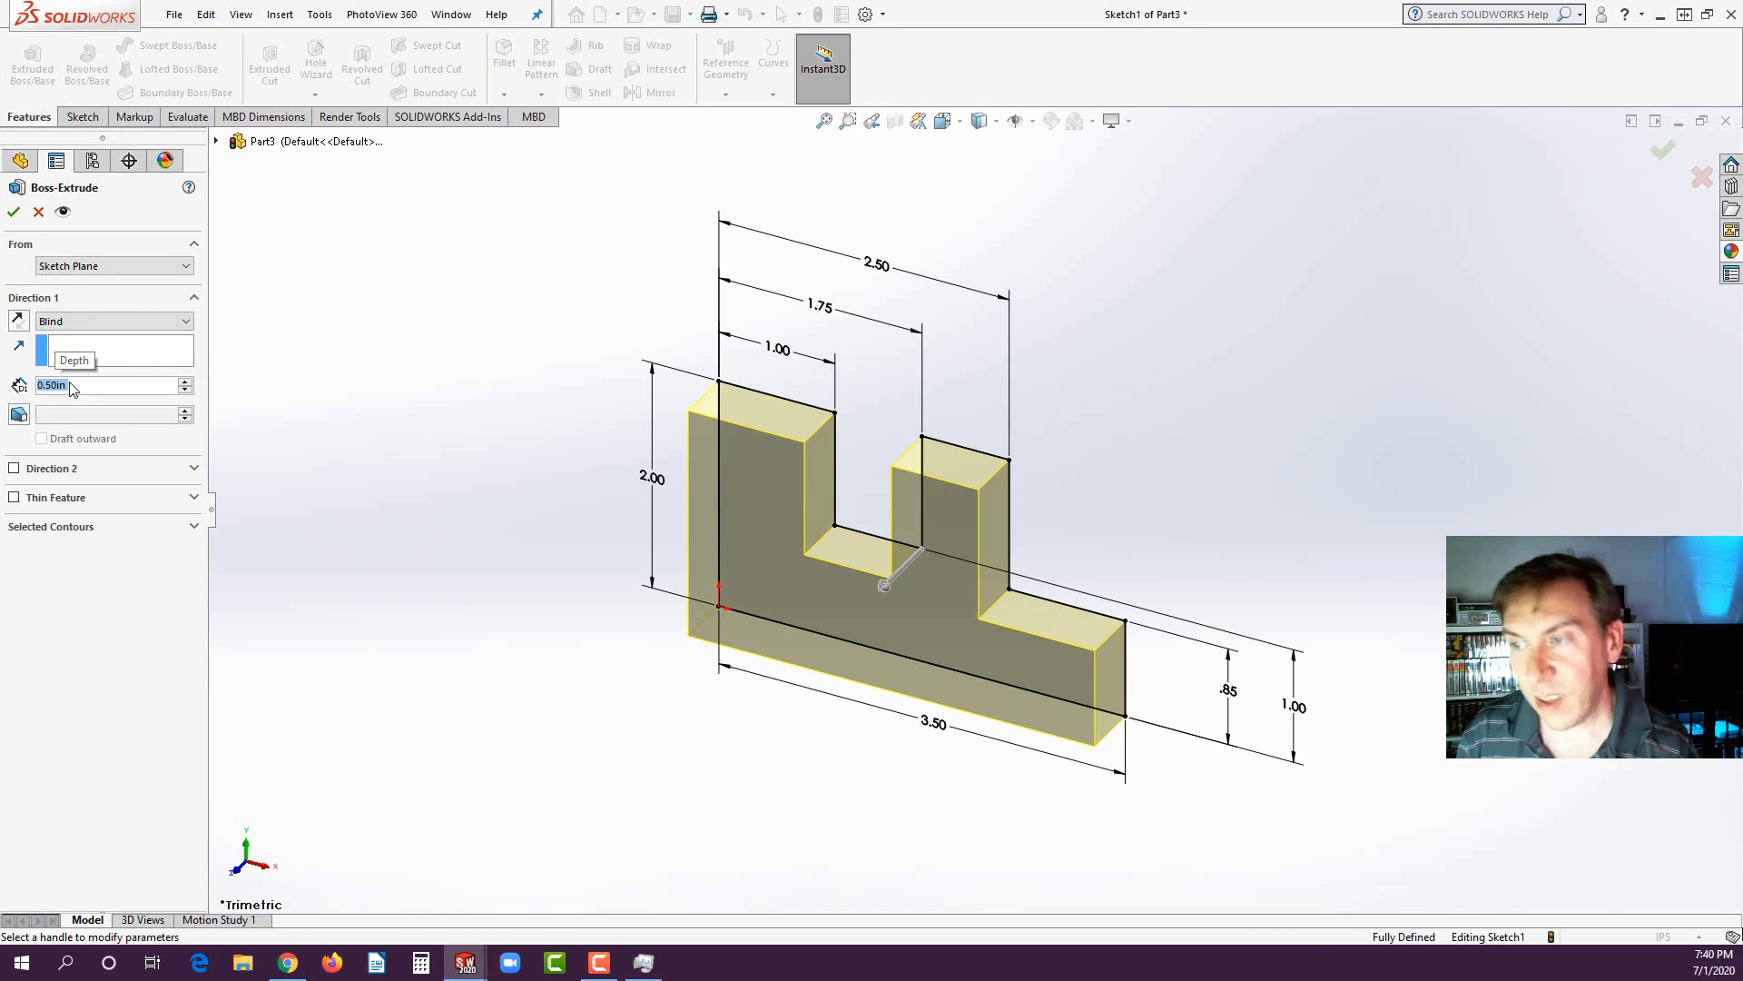
pyautogui.click(13, 212)
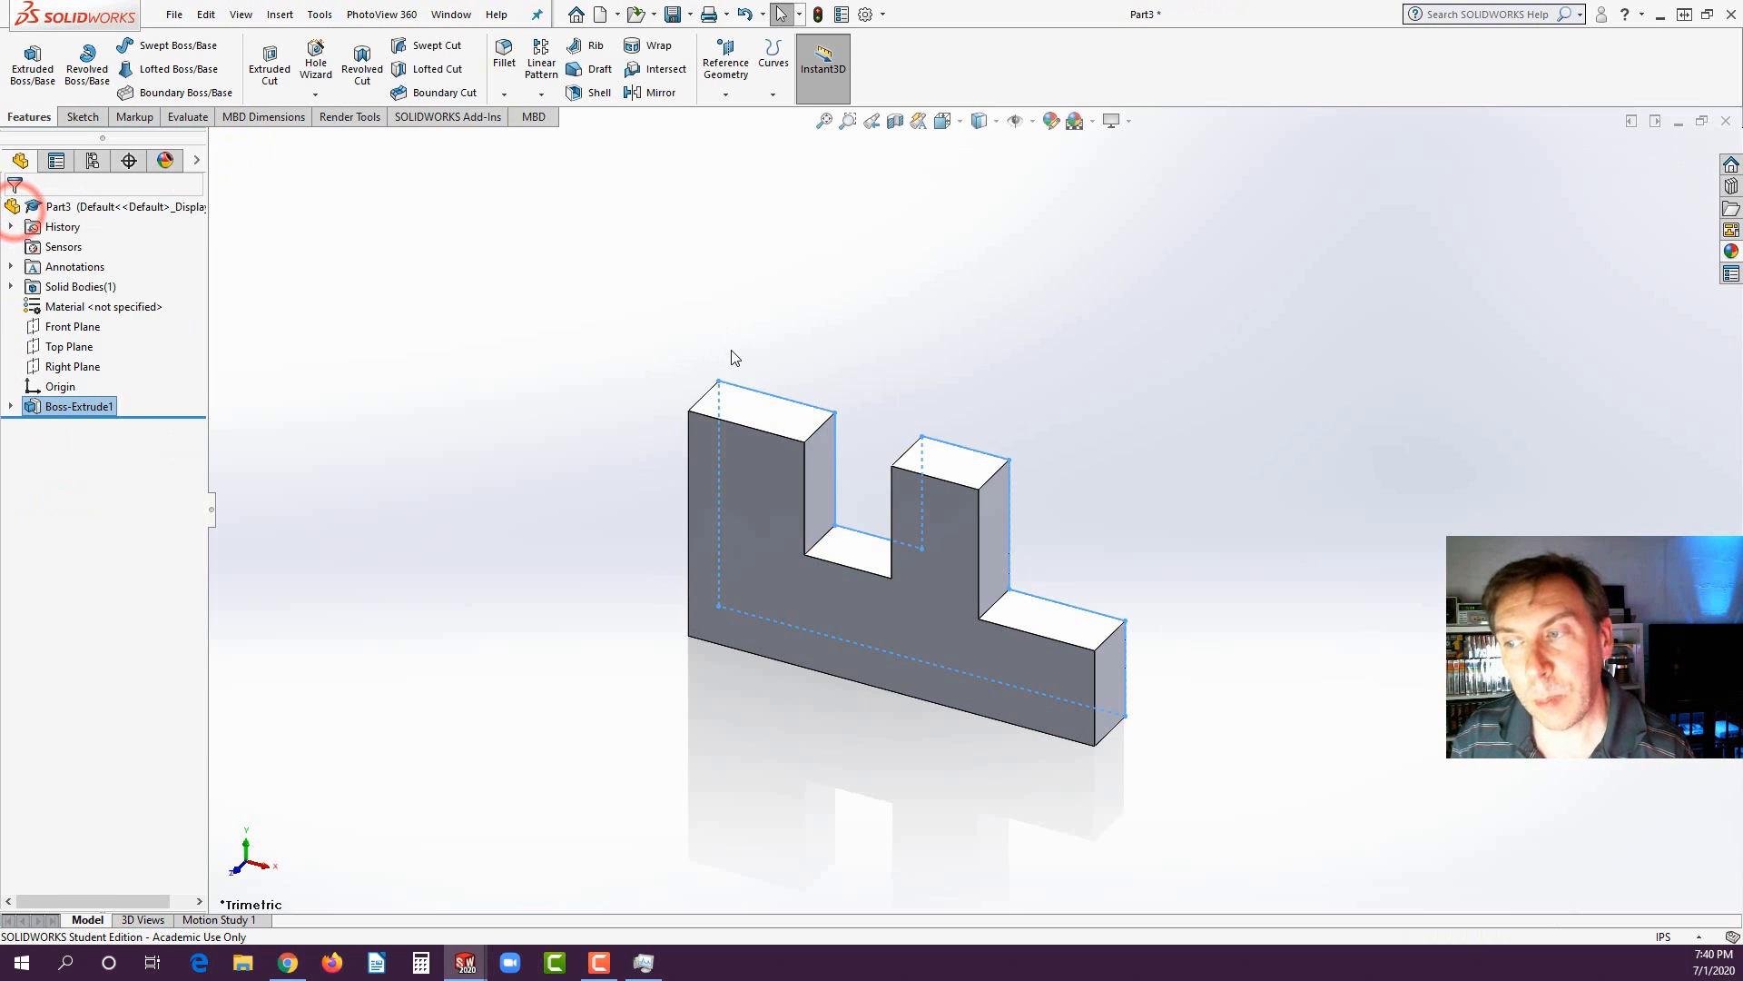
pyautogui.click(501, 372)
# - Start a fillet and select the first upright's two top corner edges and the slot's two bottom corner edges
pyautogui.scroll(-2, 944, 610)
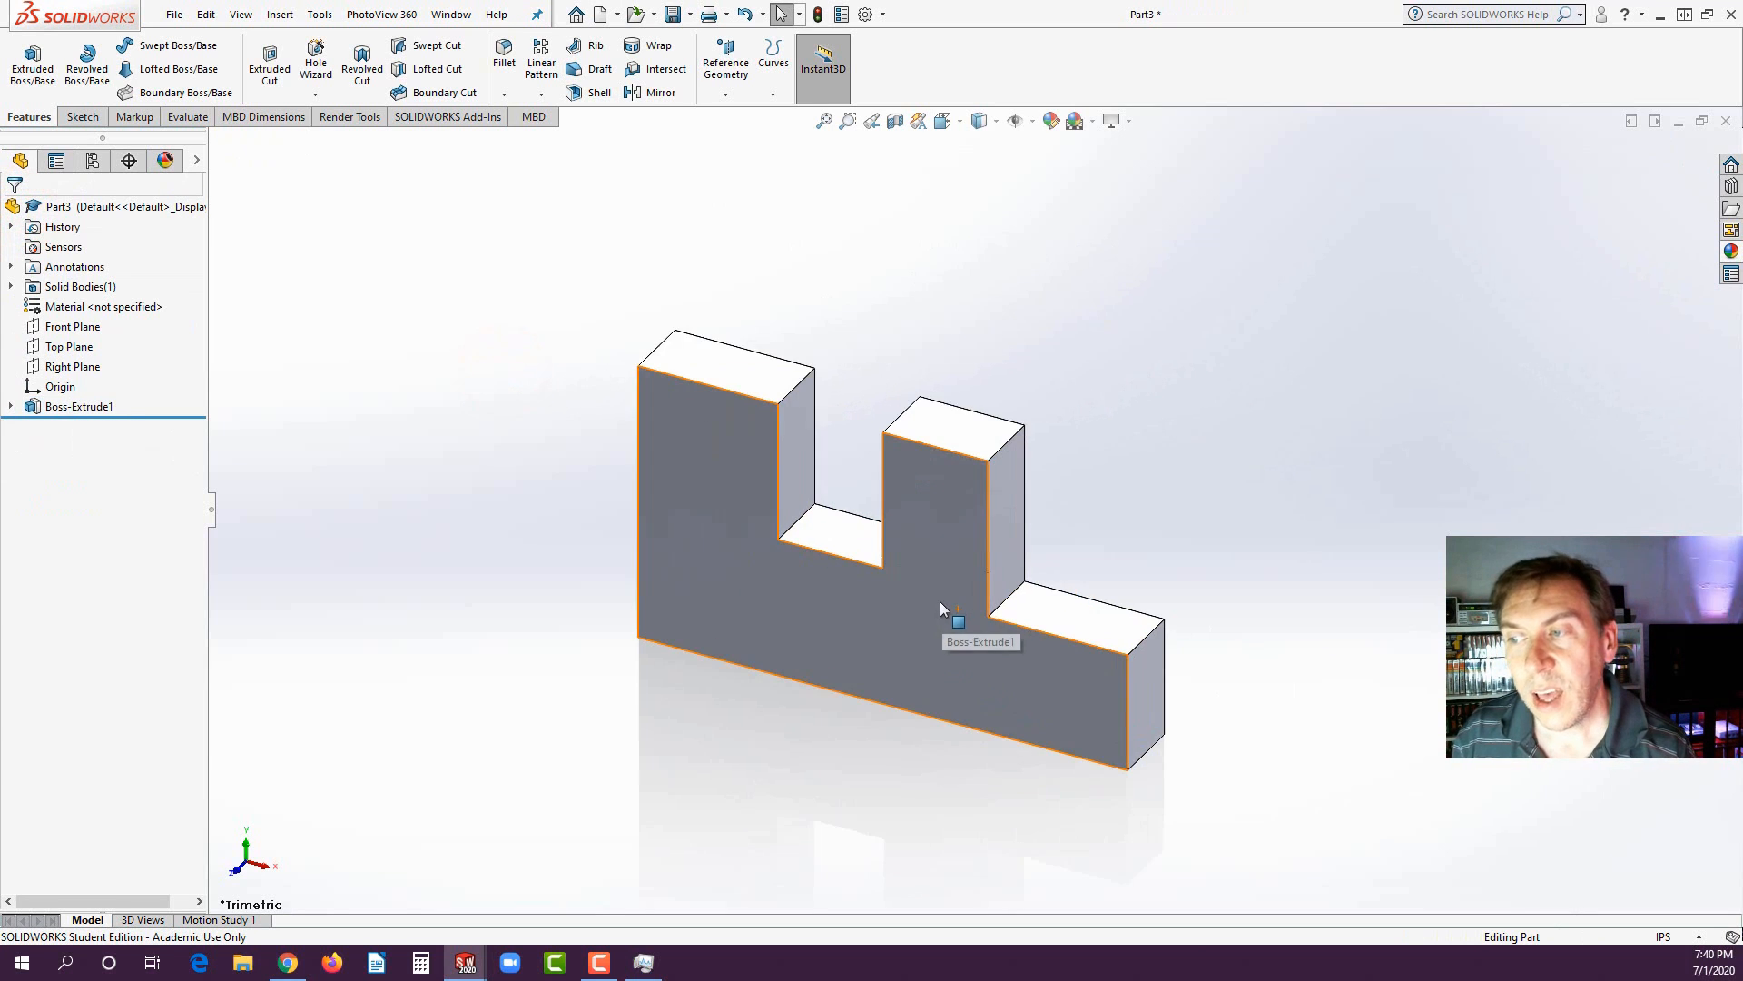
pyautogui.scroll(-1, 937, 598)
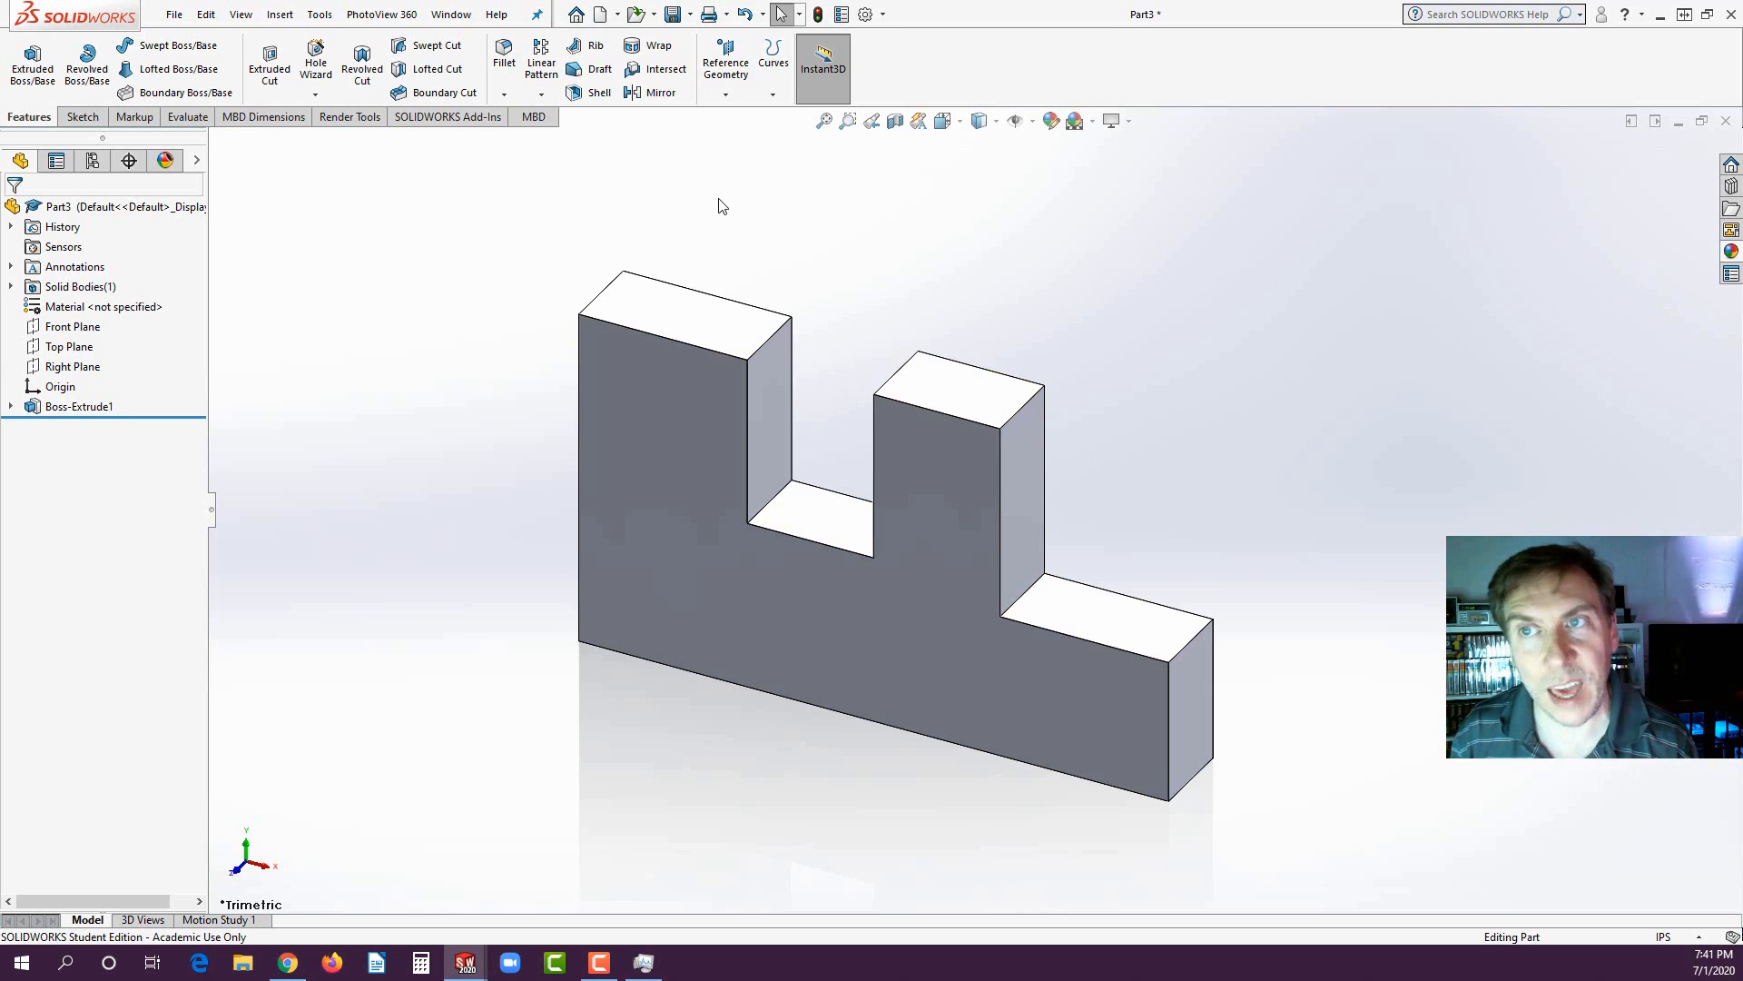
pyautogui.click(506, 59)
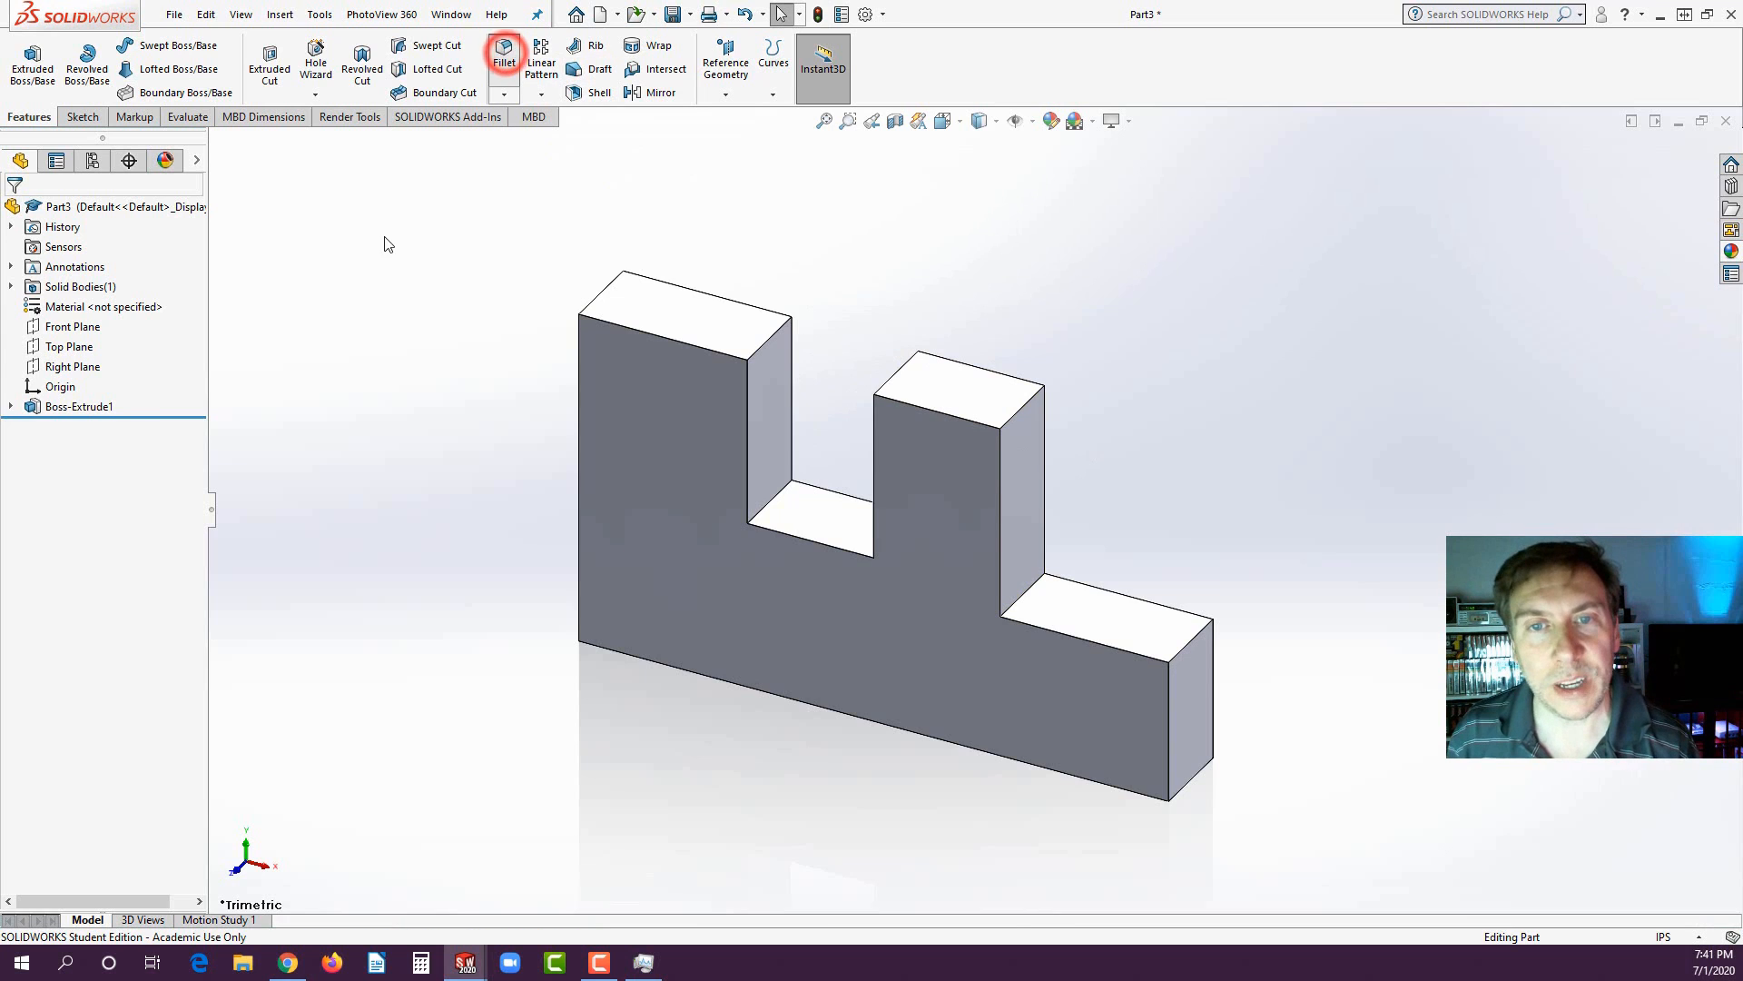
pyautogui.click(601, 292)
pyautogui.click(760, 350)
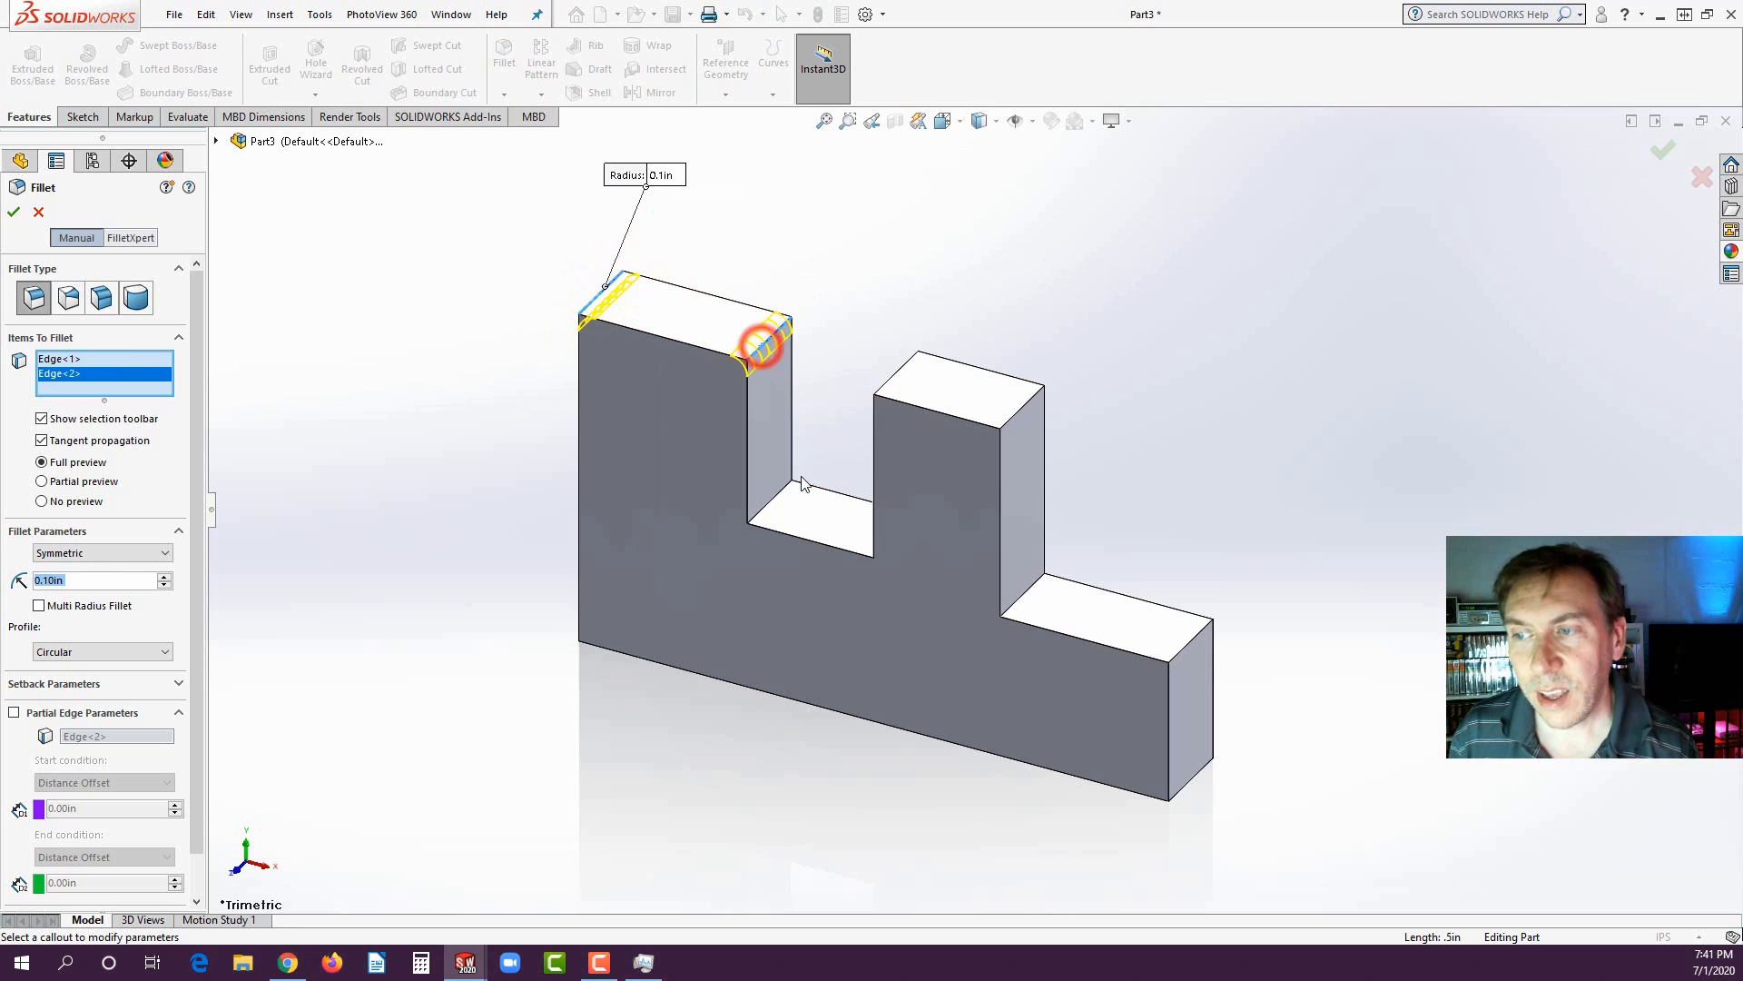
pyautogui.click(775, 497)
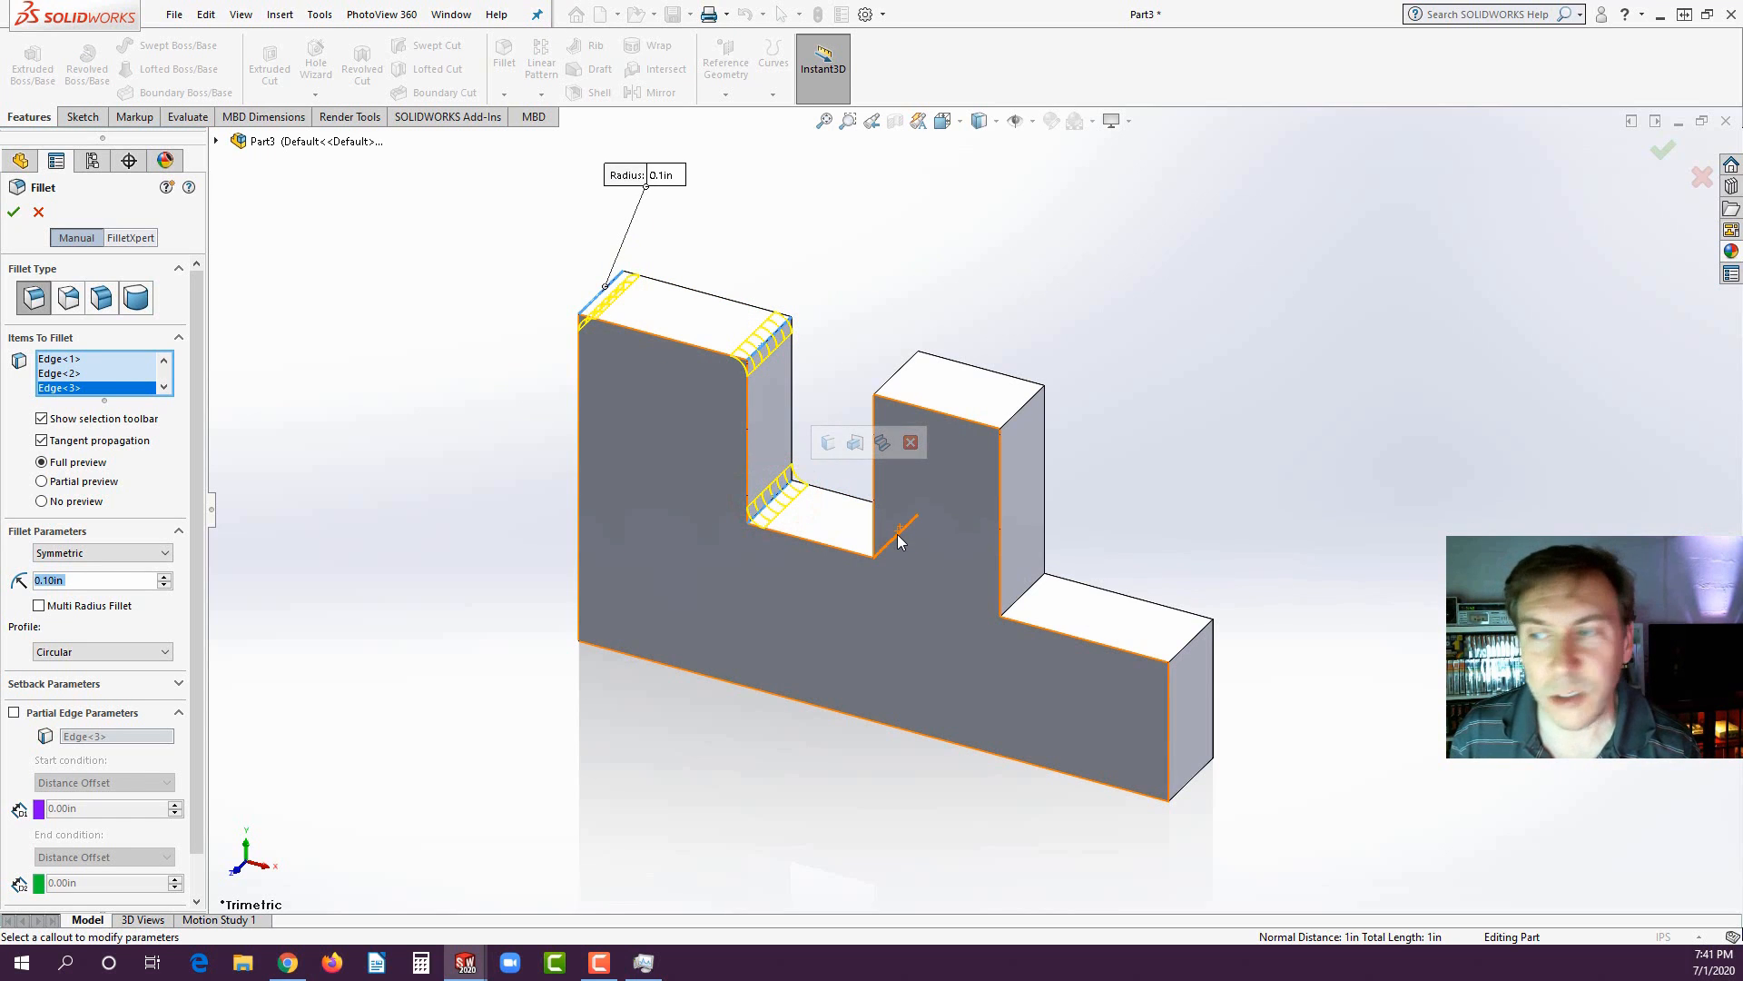
pyautogui.click(903, 531)
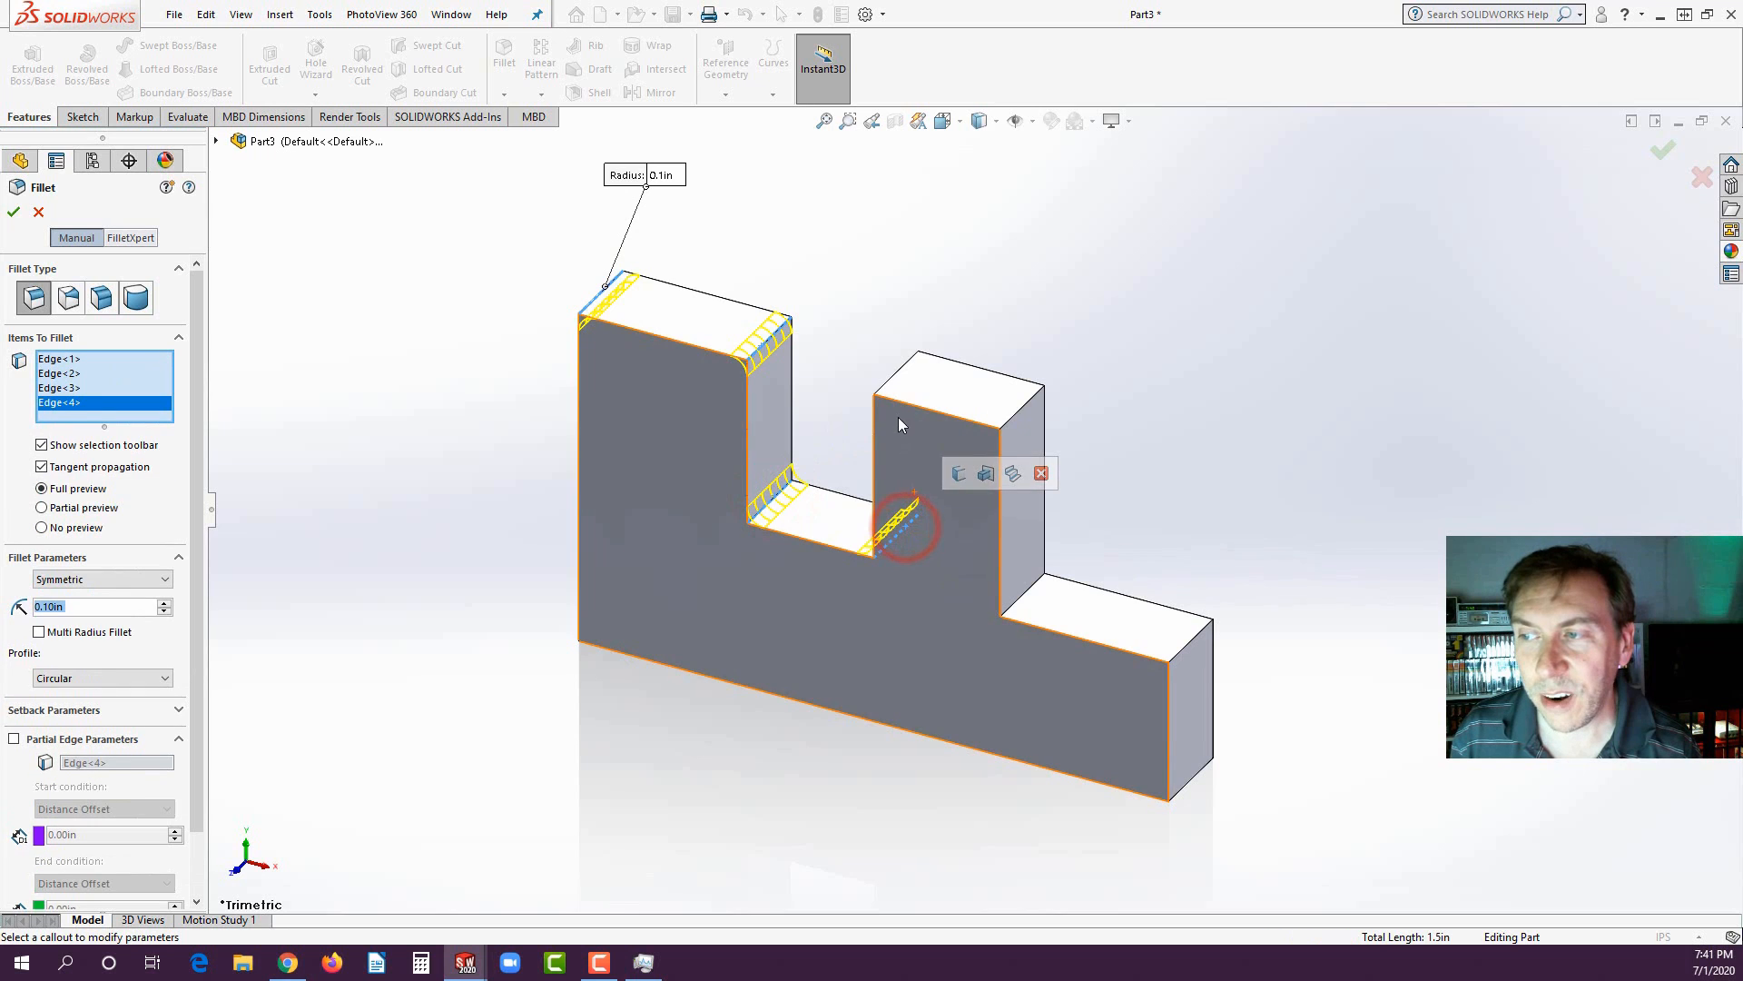
# - Add the second upright's top corner edges, its inner step edge, the foot's two end edges and the opposite bottom corner edge to the fillet
pyautogui.click(897, 375)
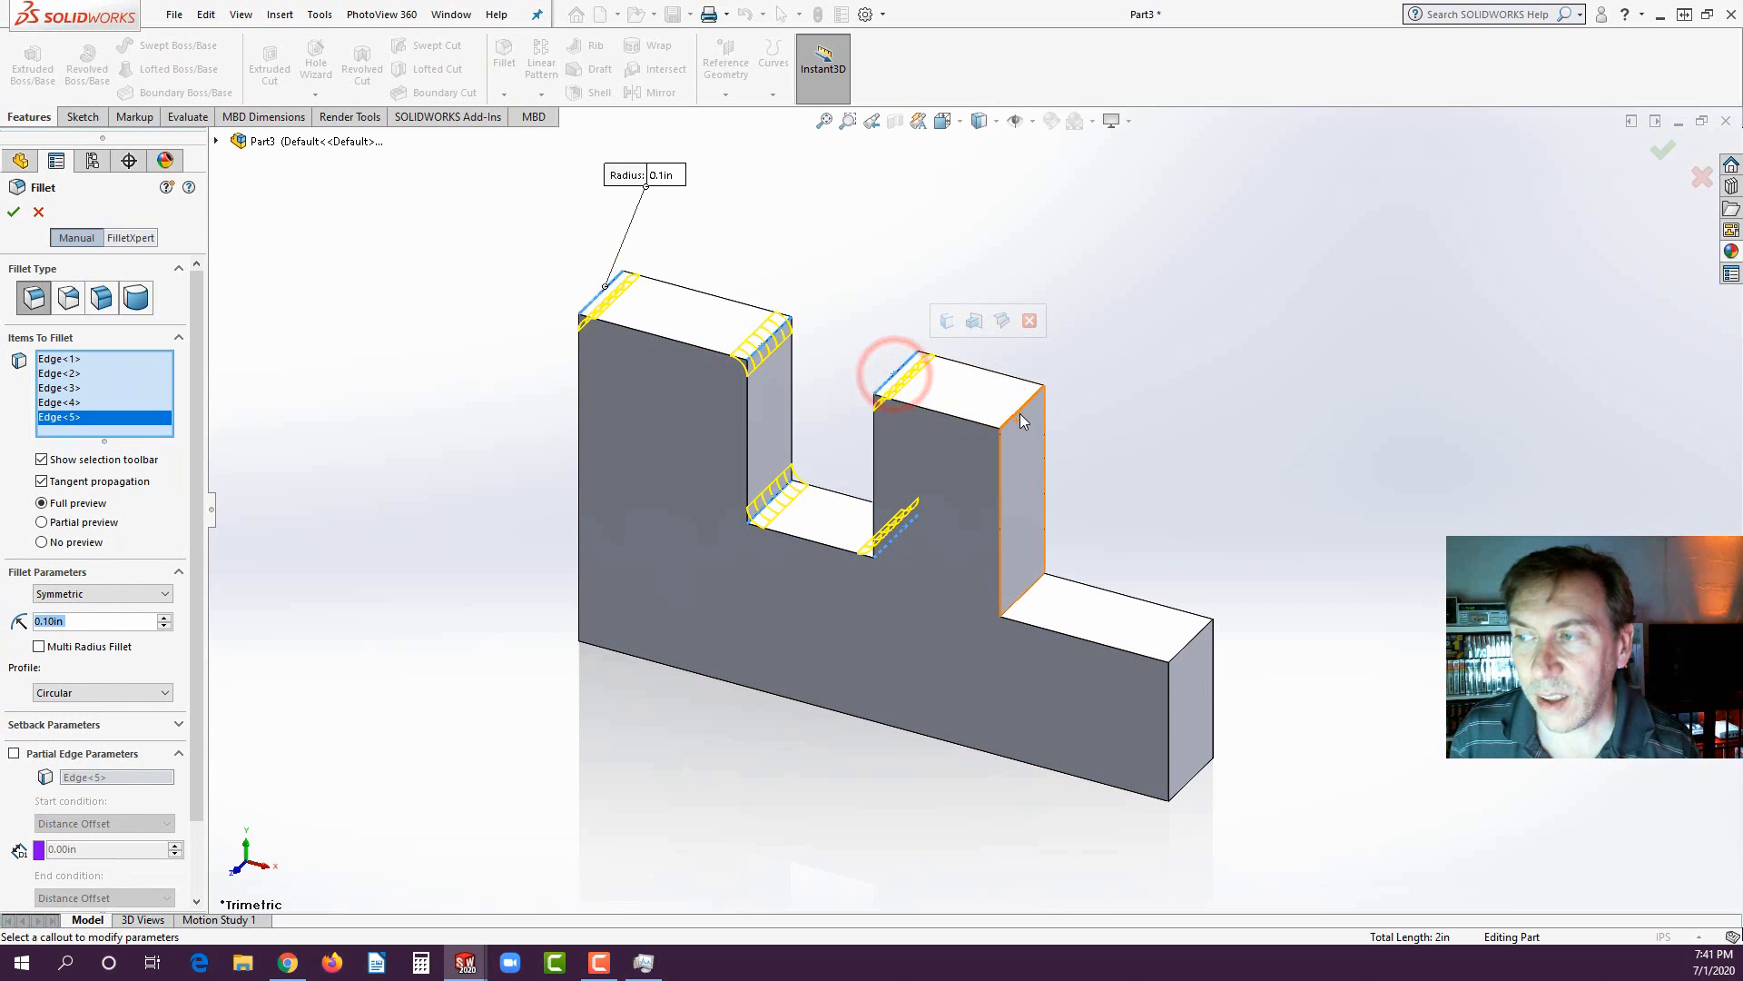
pyautogui.click(1016, 411)
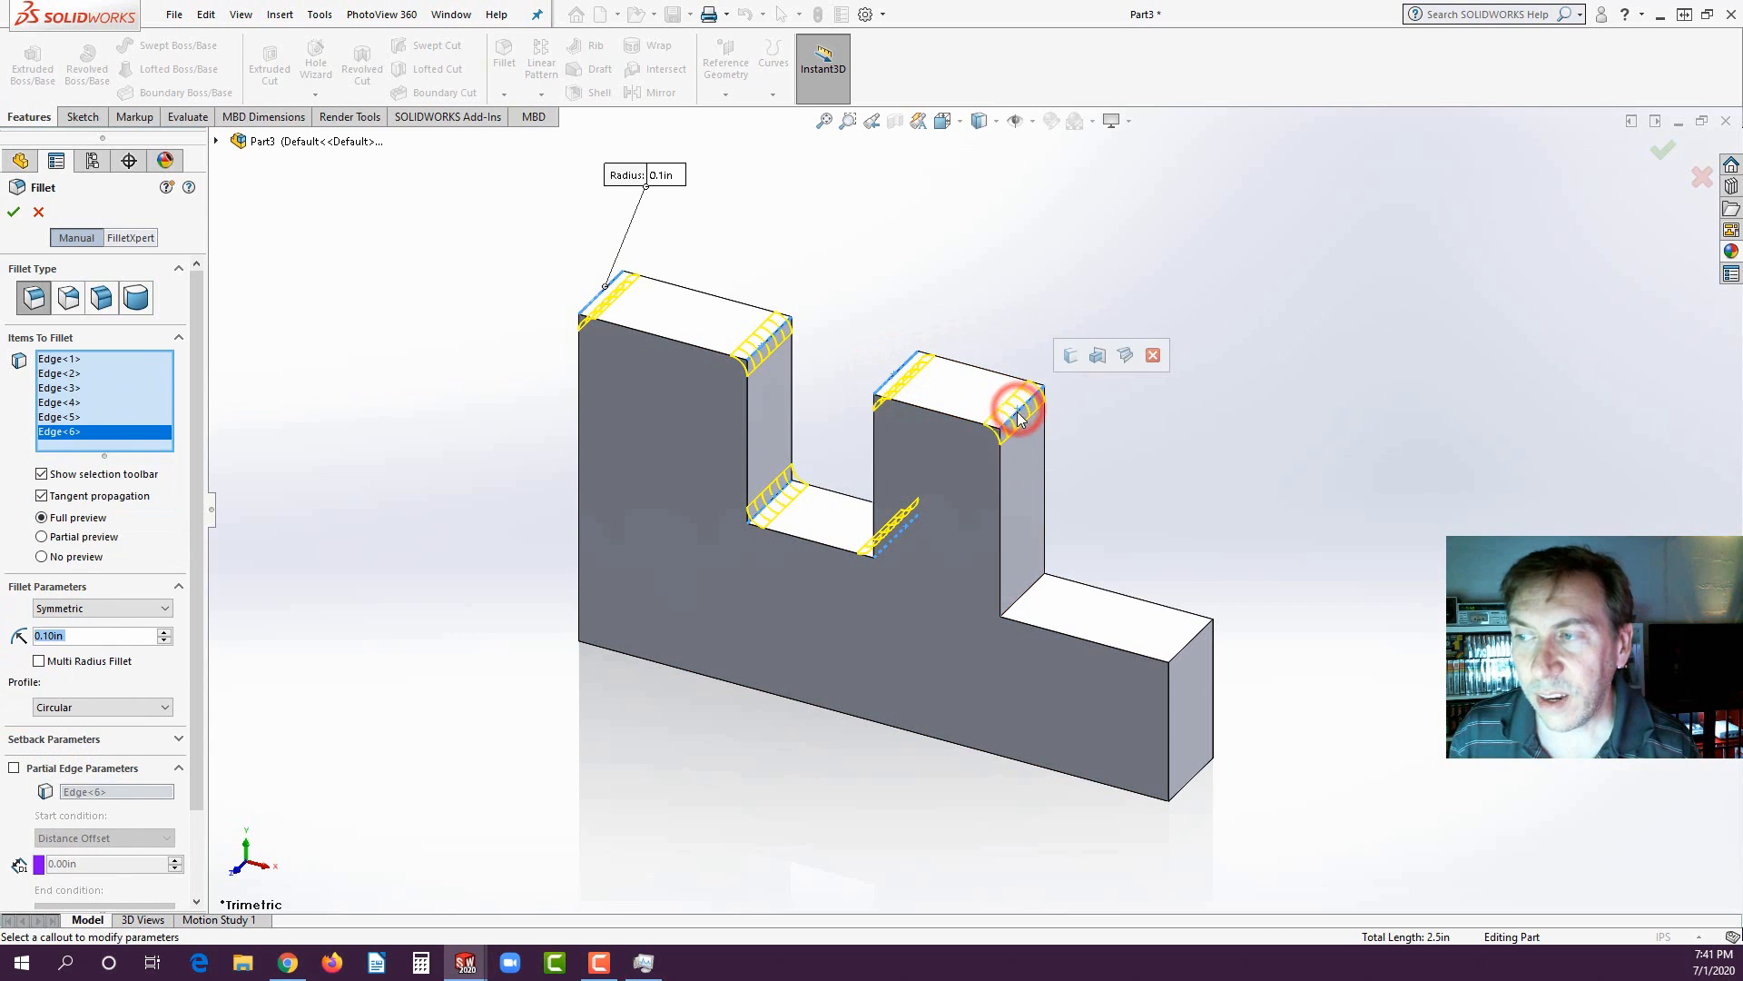
pyautogui.click(1029, 600)
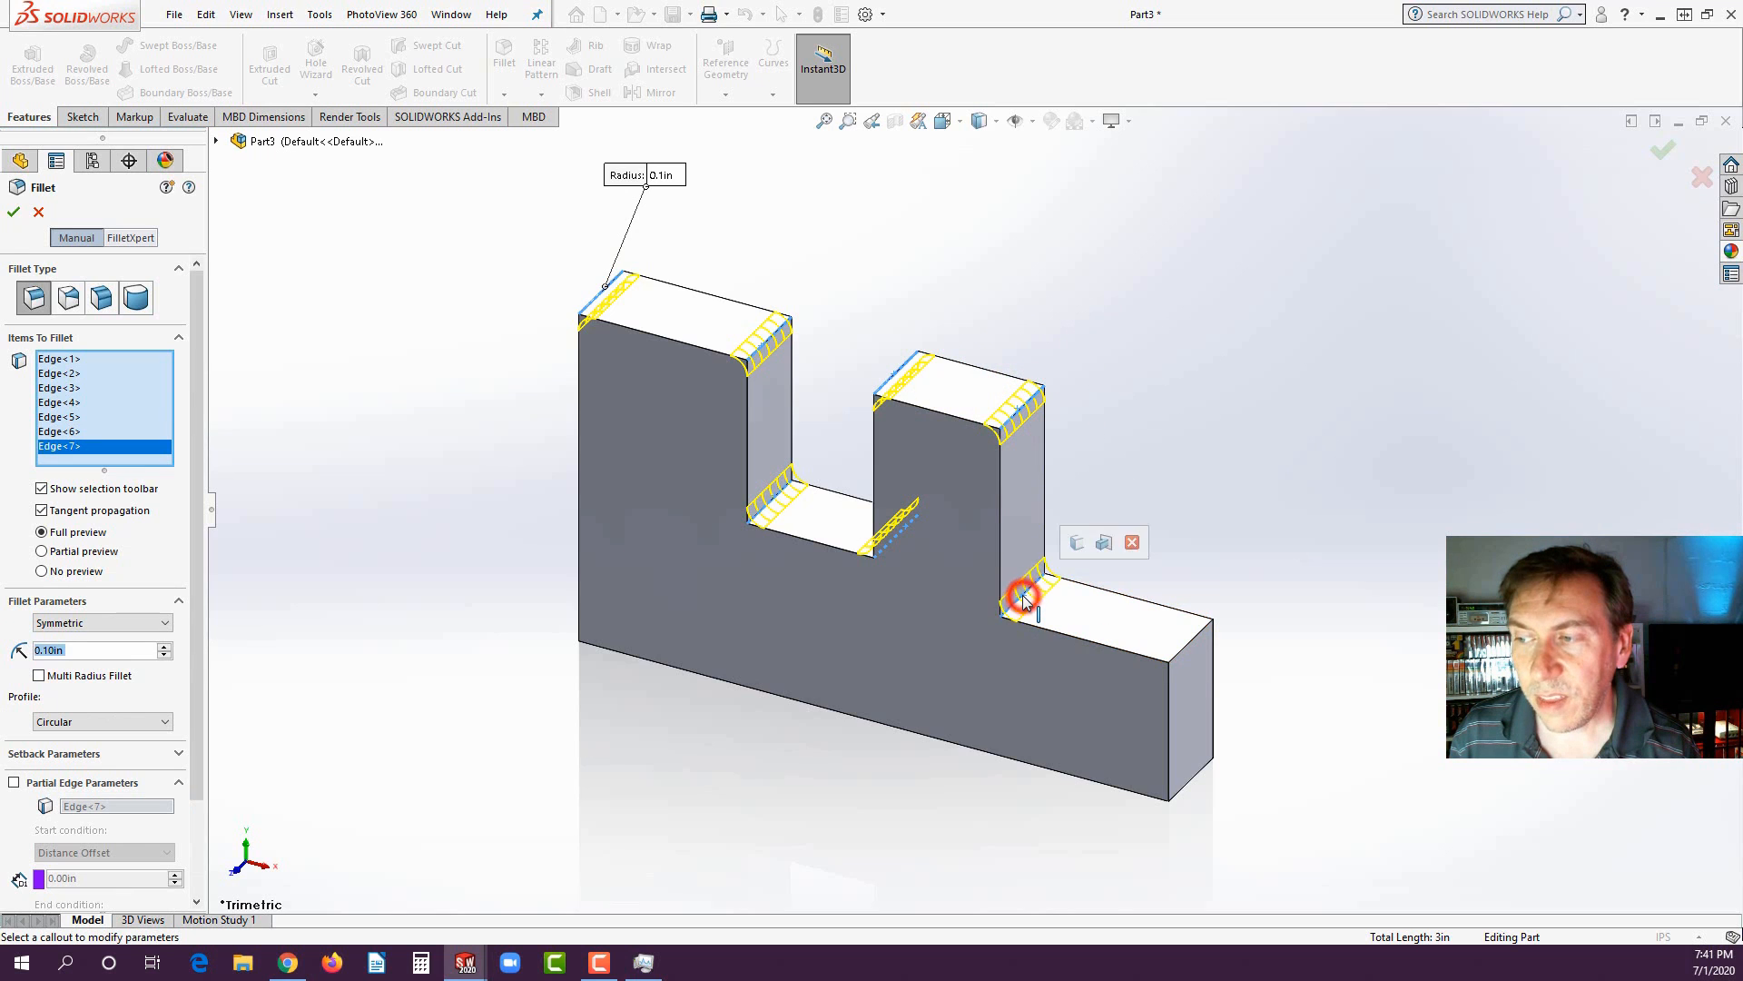
pyautogui.click(1188, 648)
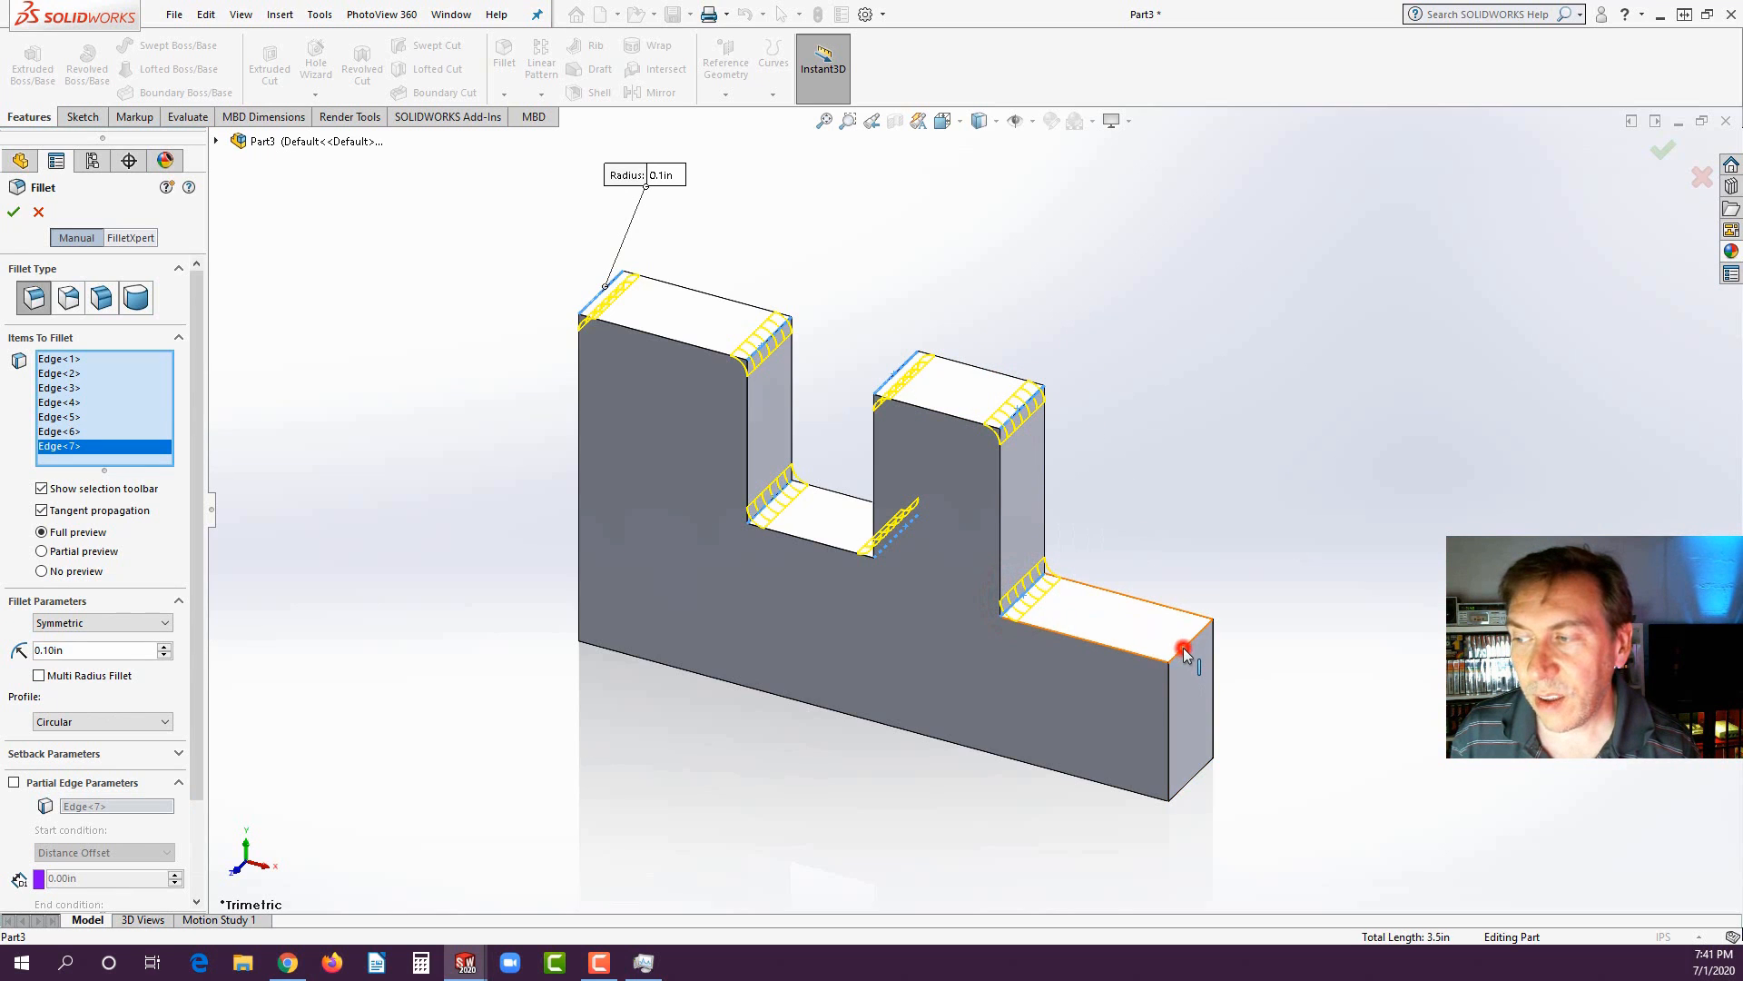
pyautogui.click(1190, 777)
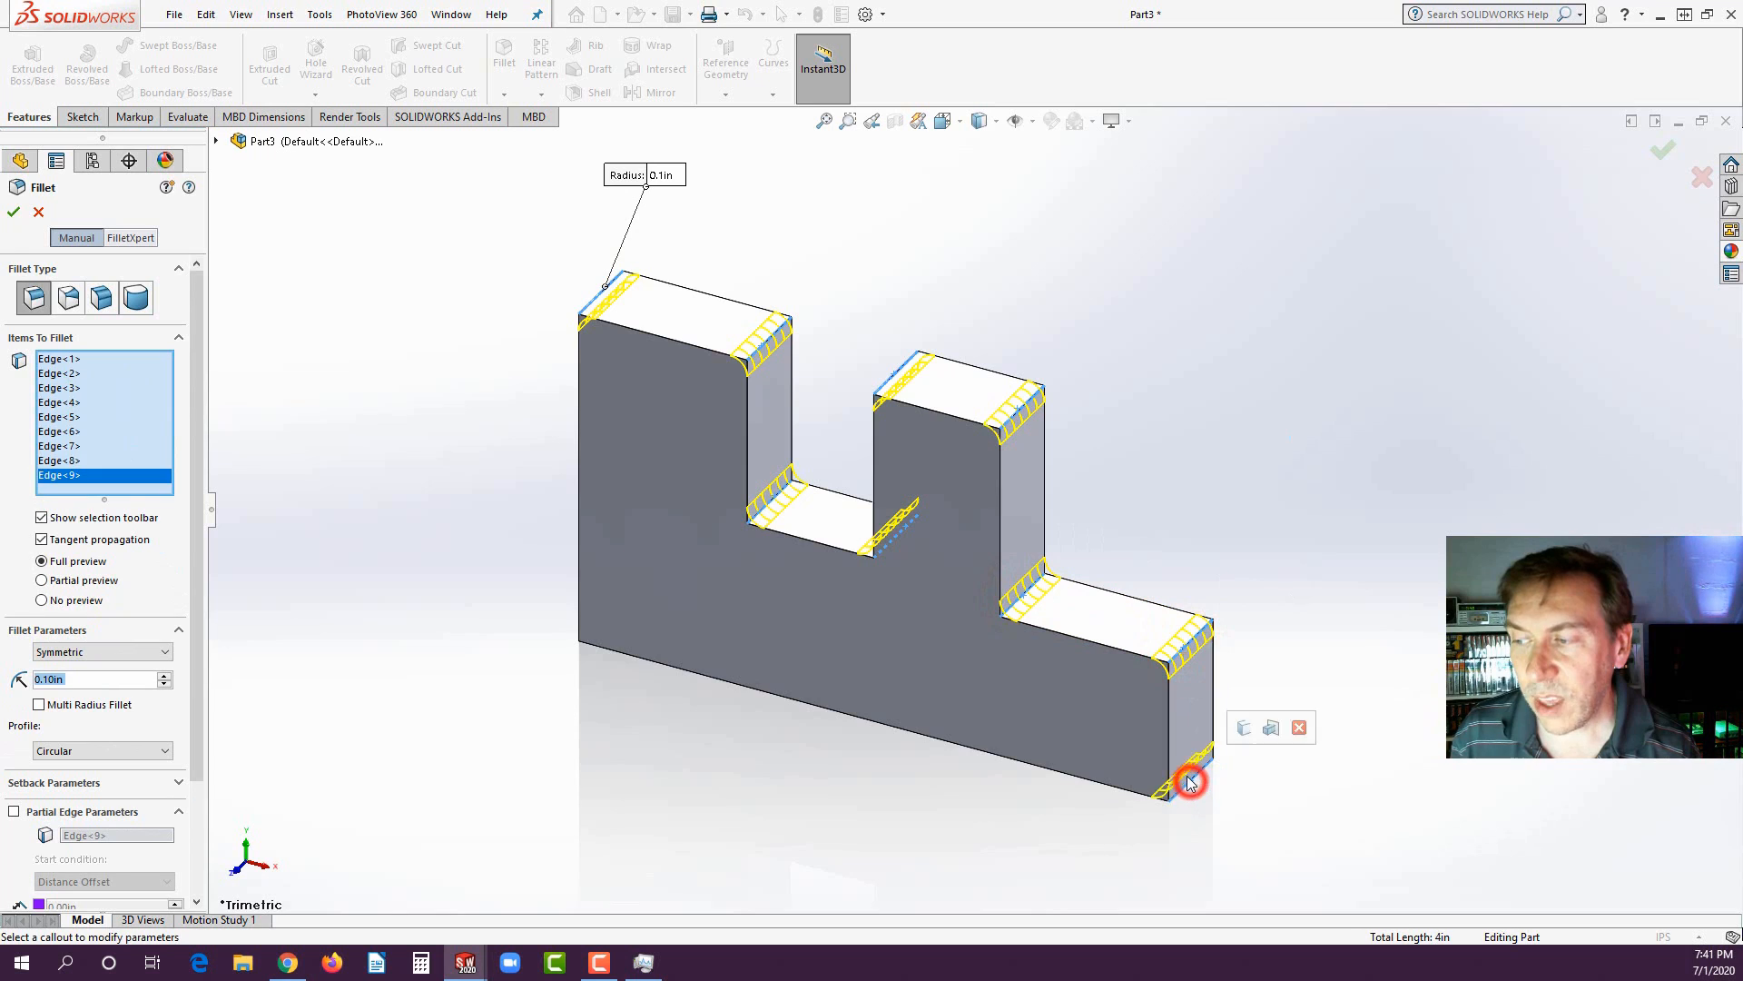
pyautogui.click(600, 627)
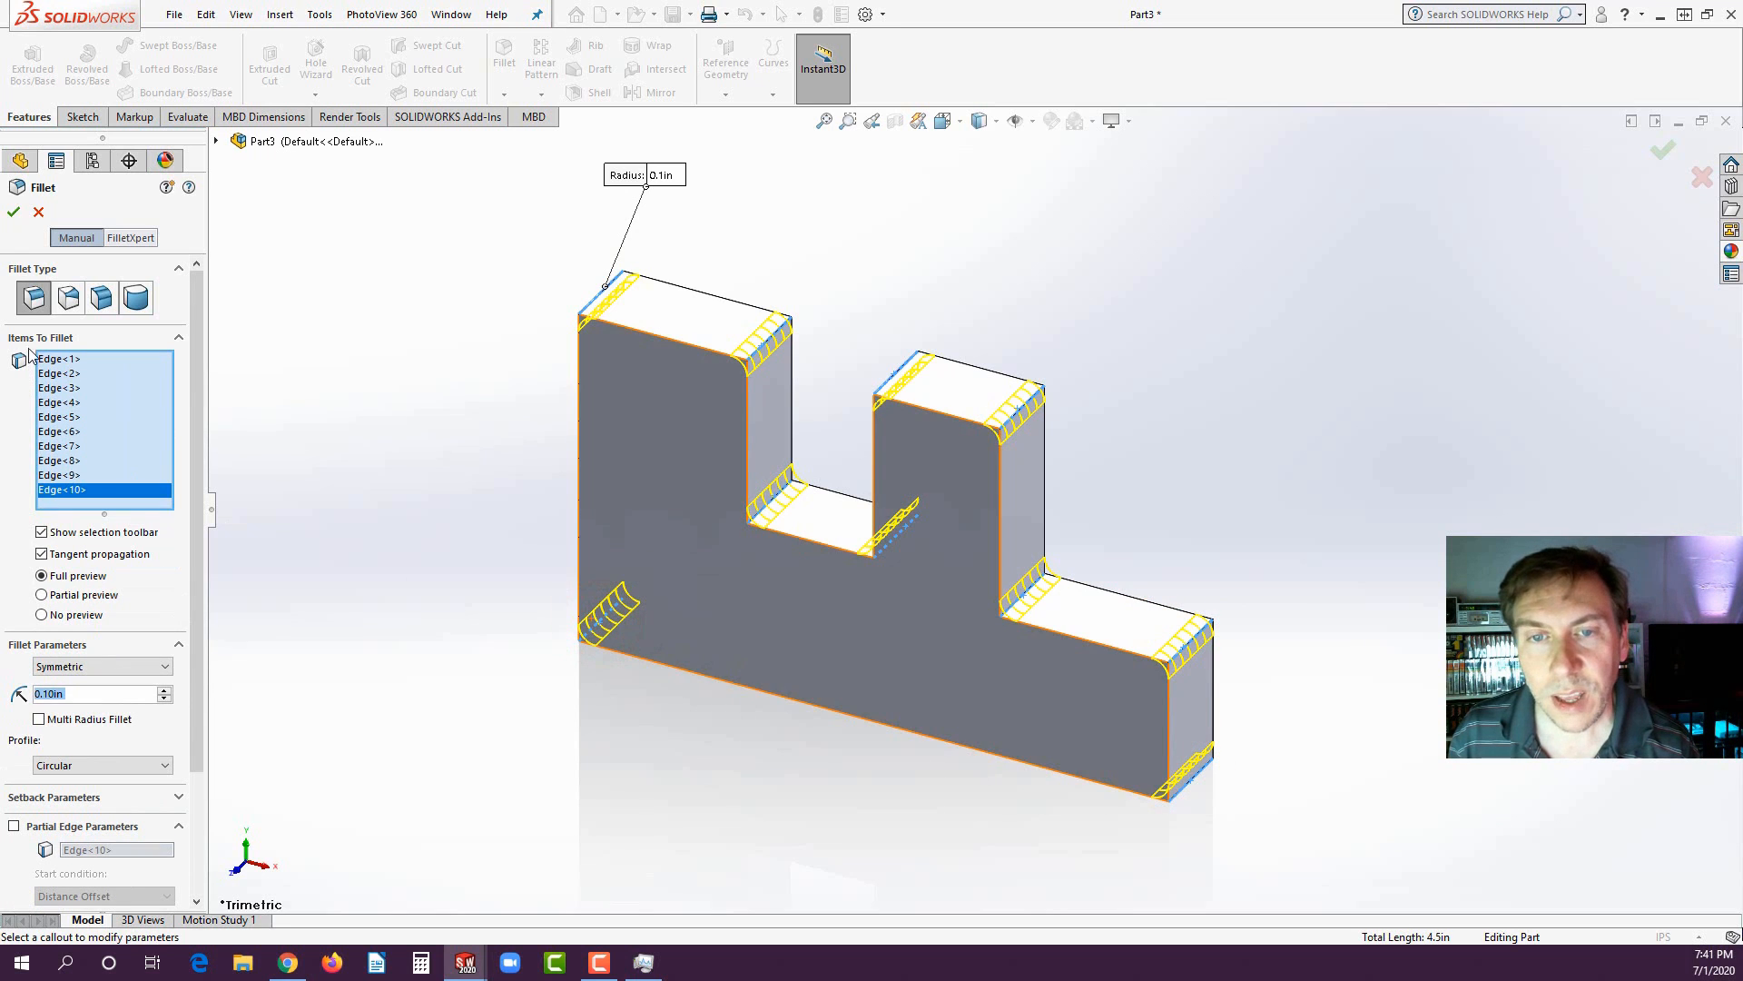
pyautogui.click(680, 484)
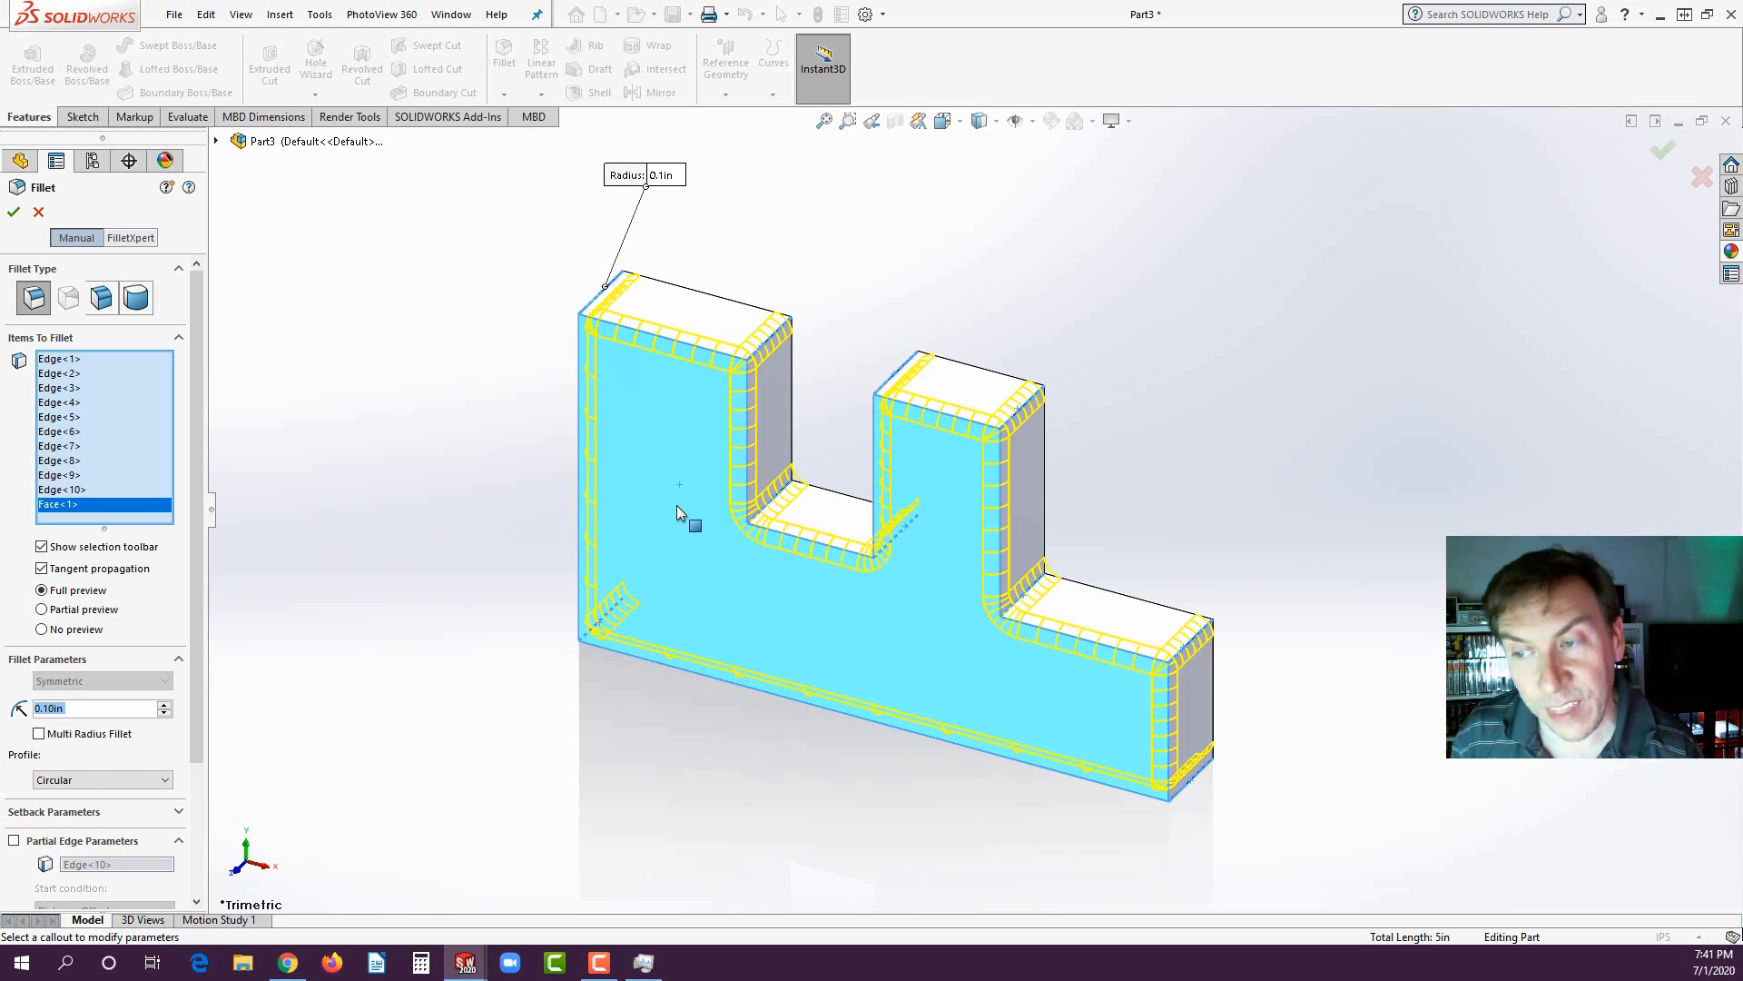
pyautogui.click(677, 507)
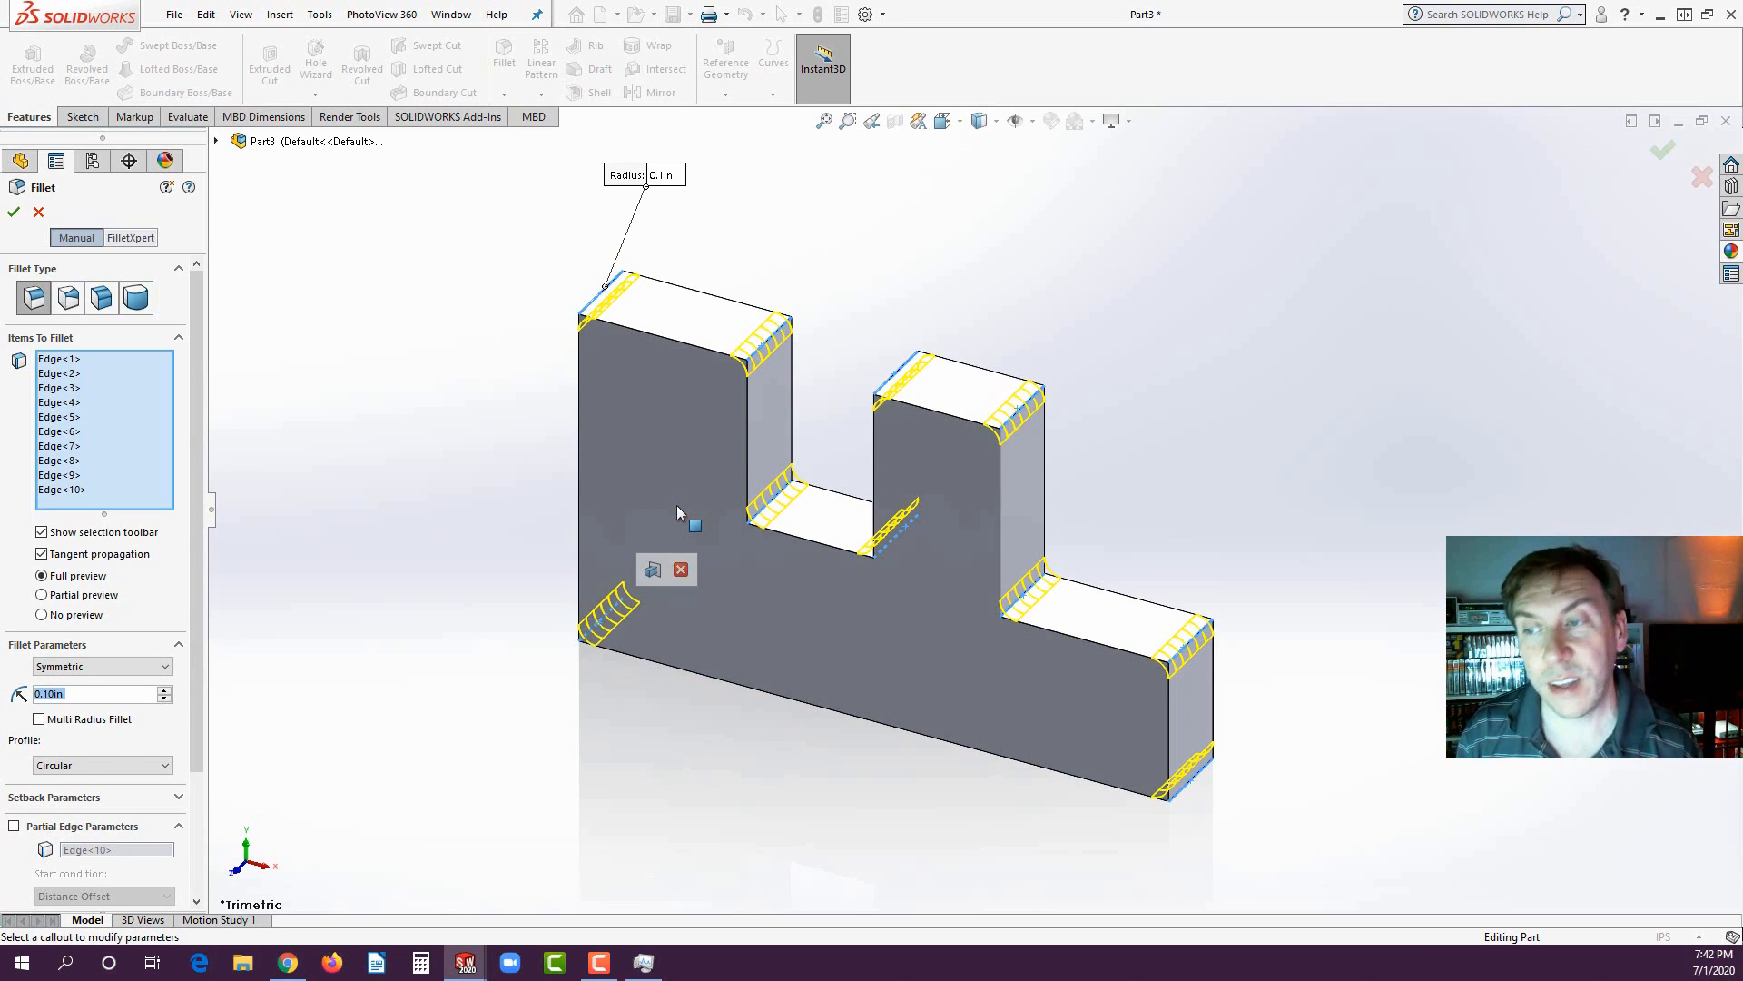
pyautogui.click(683, 452)
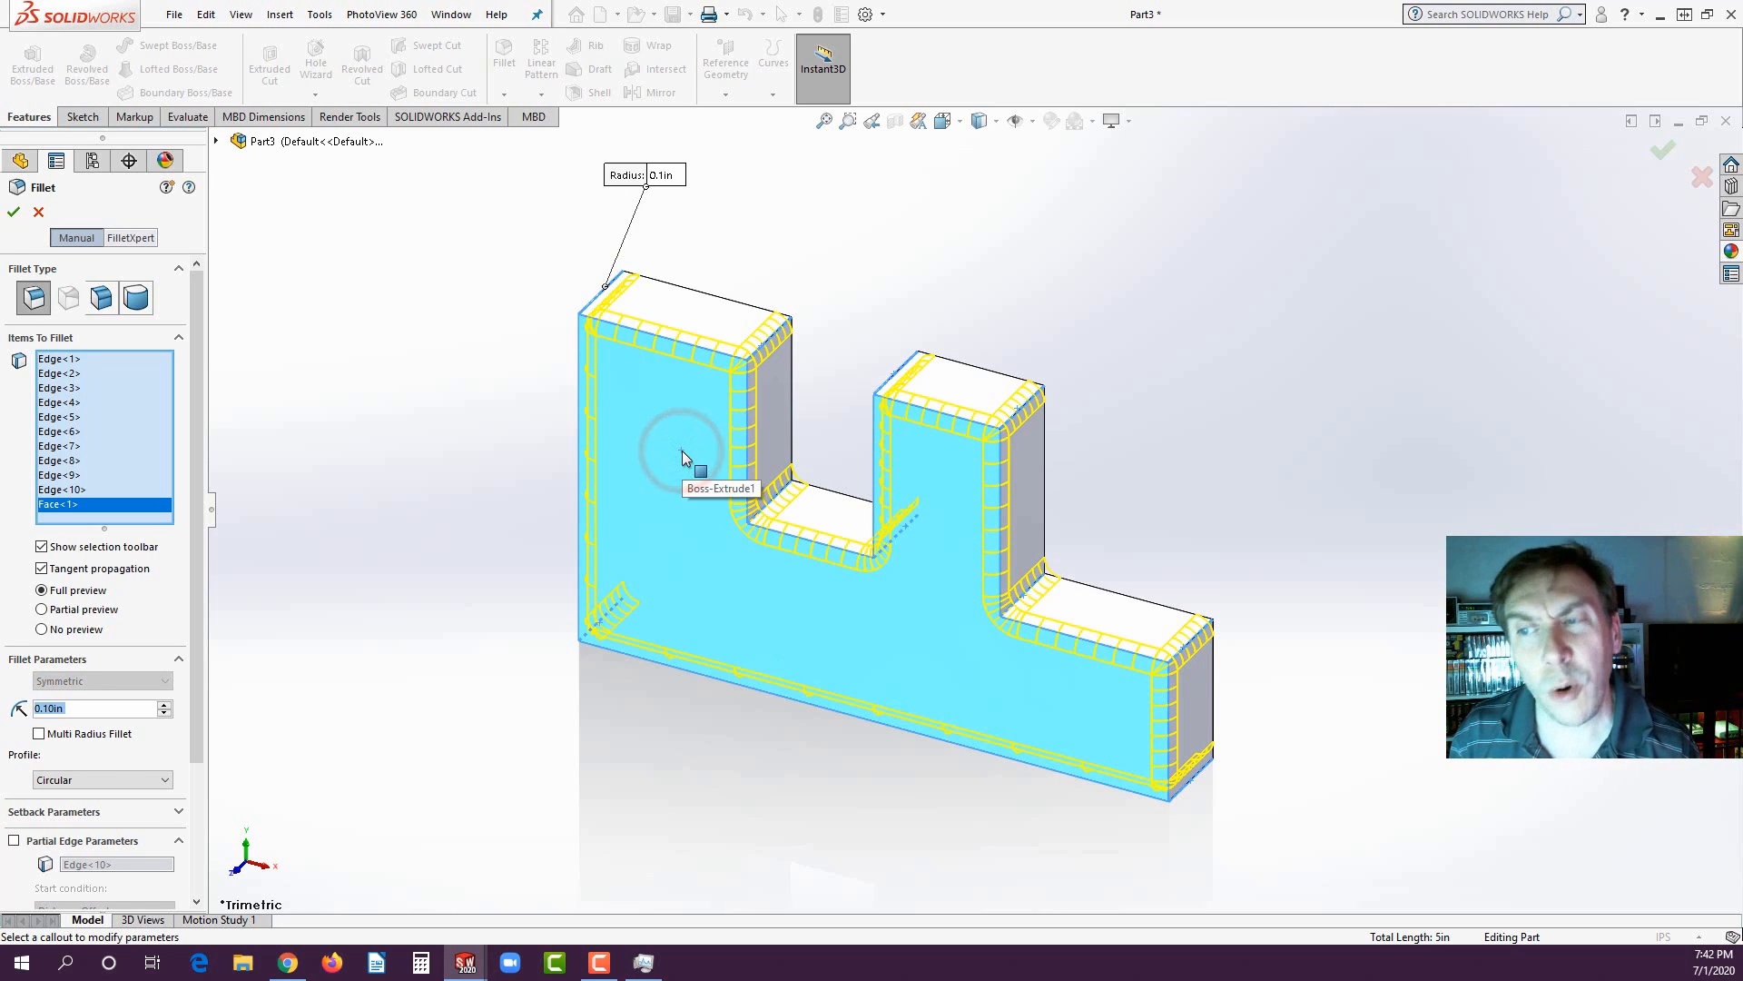
pyautogui.click(683, 451)
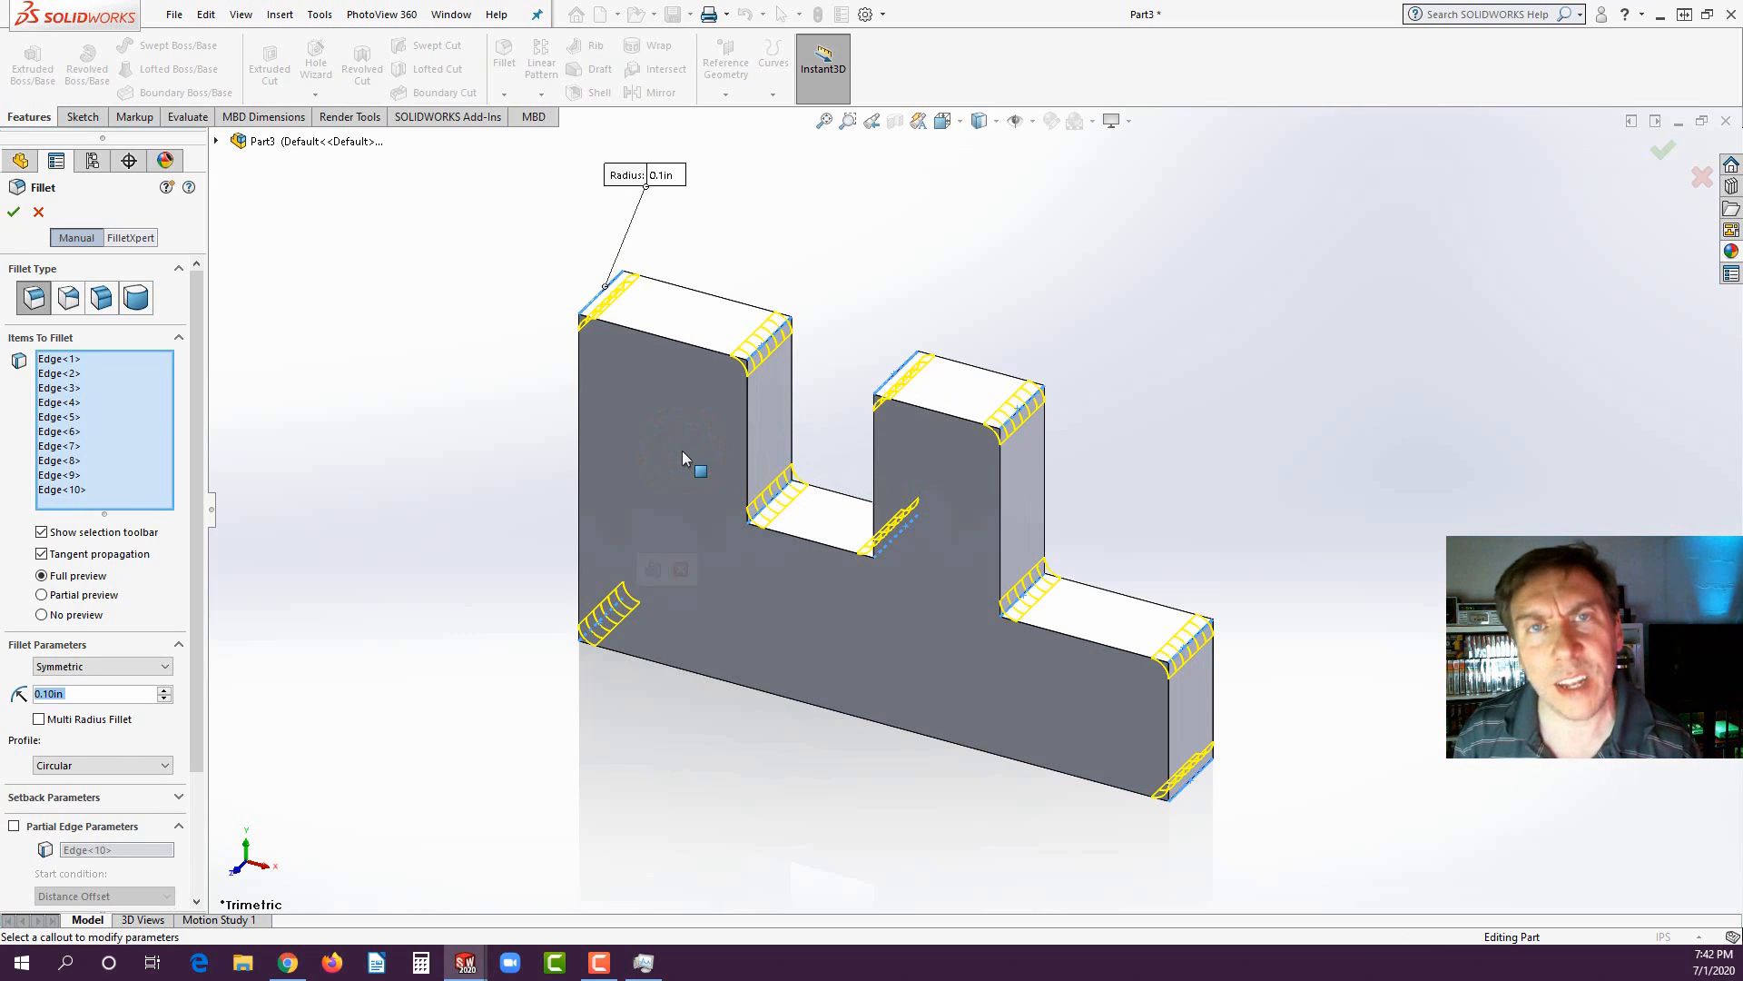
# - Increase the fillet radius by one increment and apply the fillet to the ten selected edges
pyautogui.click(164, 690)
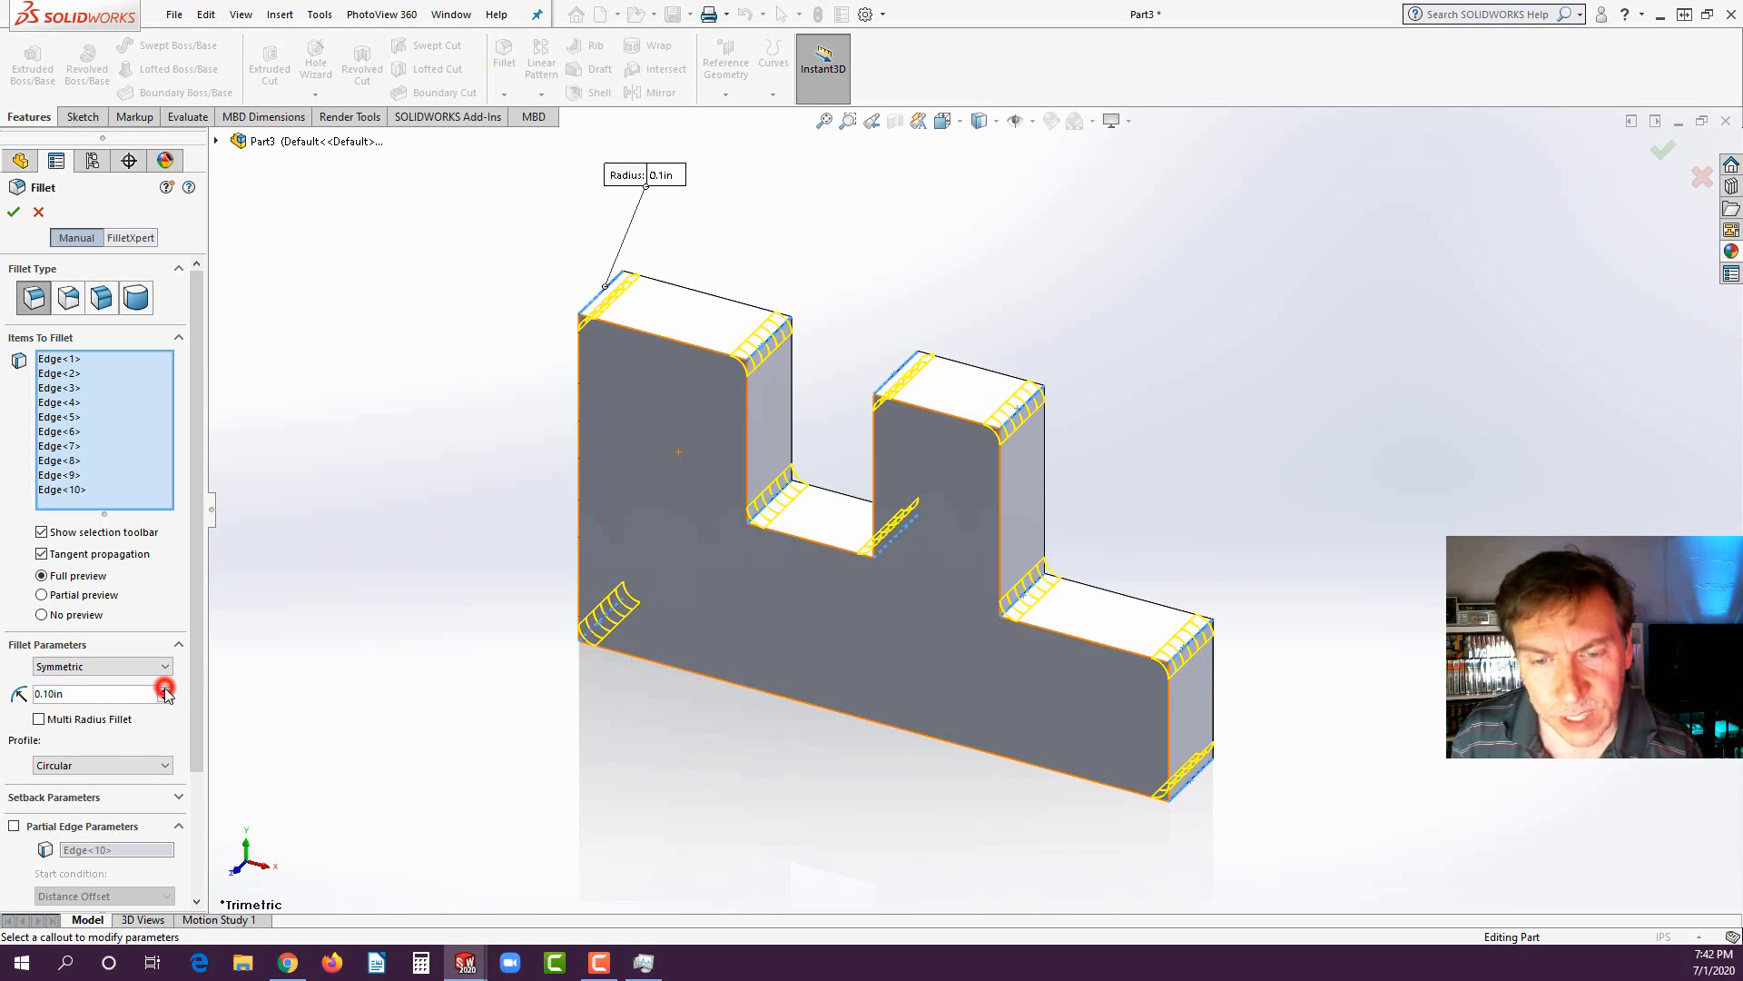
pyautogui.click(13, 211)
pyautogui.click(290, 326)
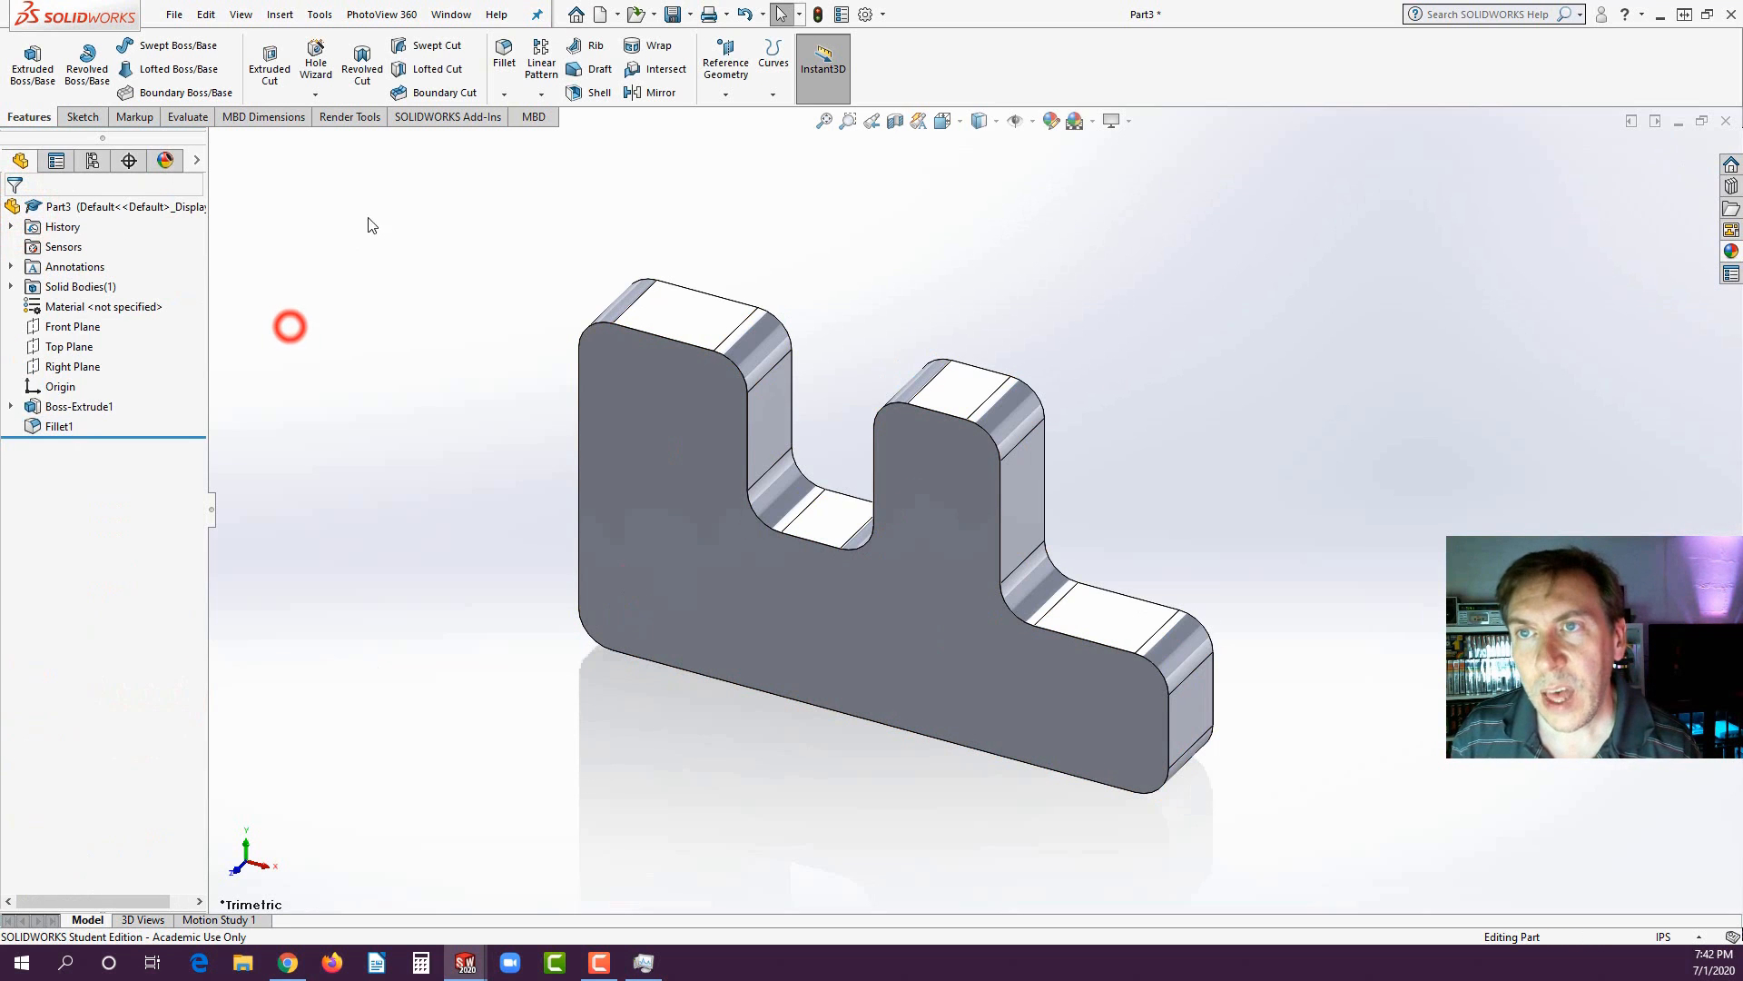
# - Chamfer all edges of the front face with a distance of 0.125 in at 45 degrees
pyautogui.click(504, 95)
pyautogui.click(506, 141)
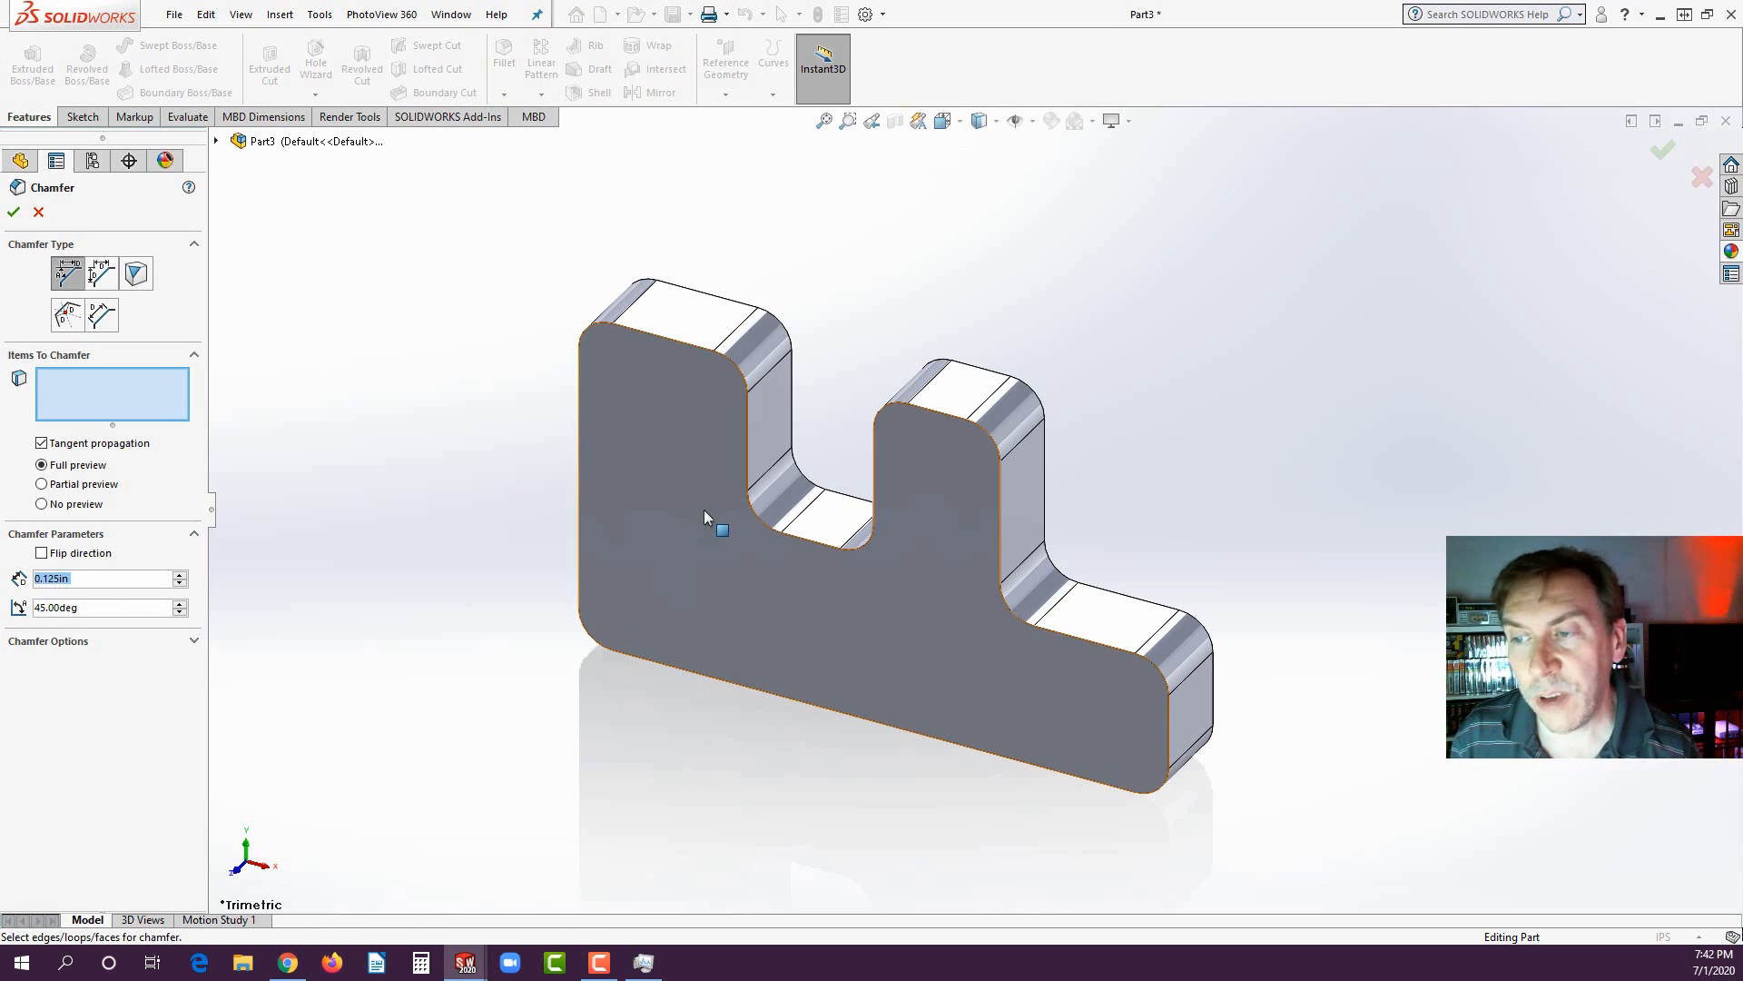
pyautogui.click(686, 528)
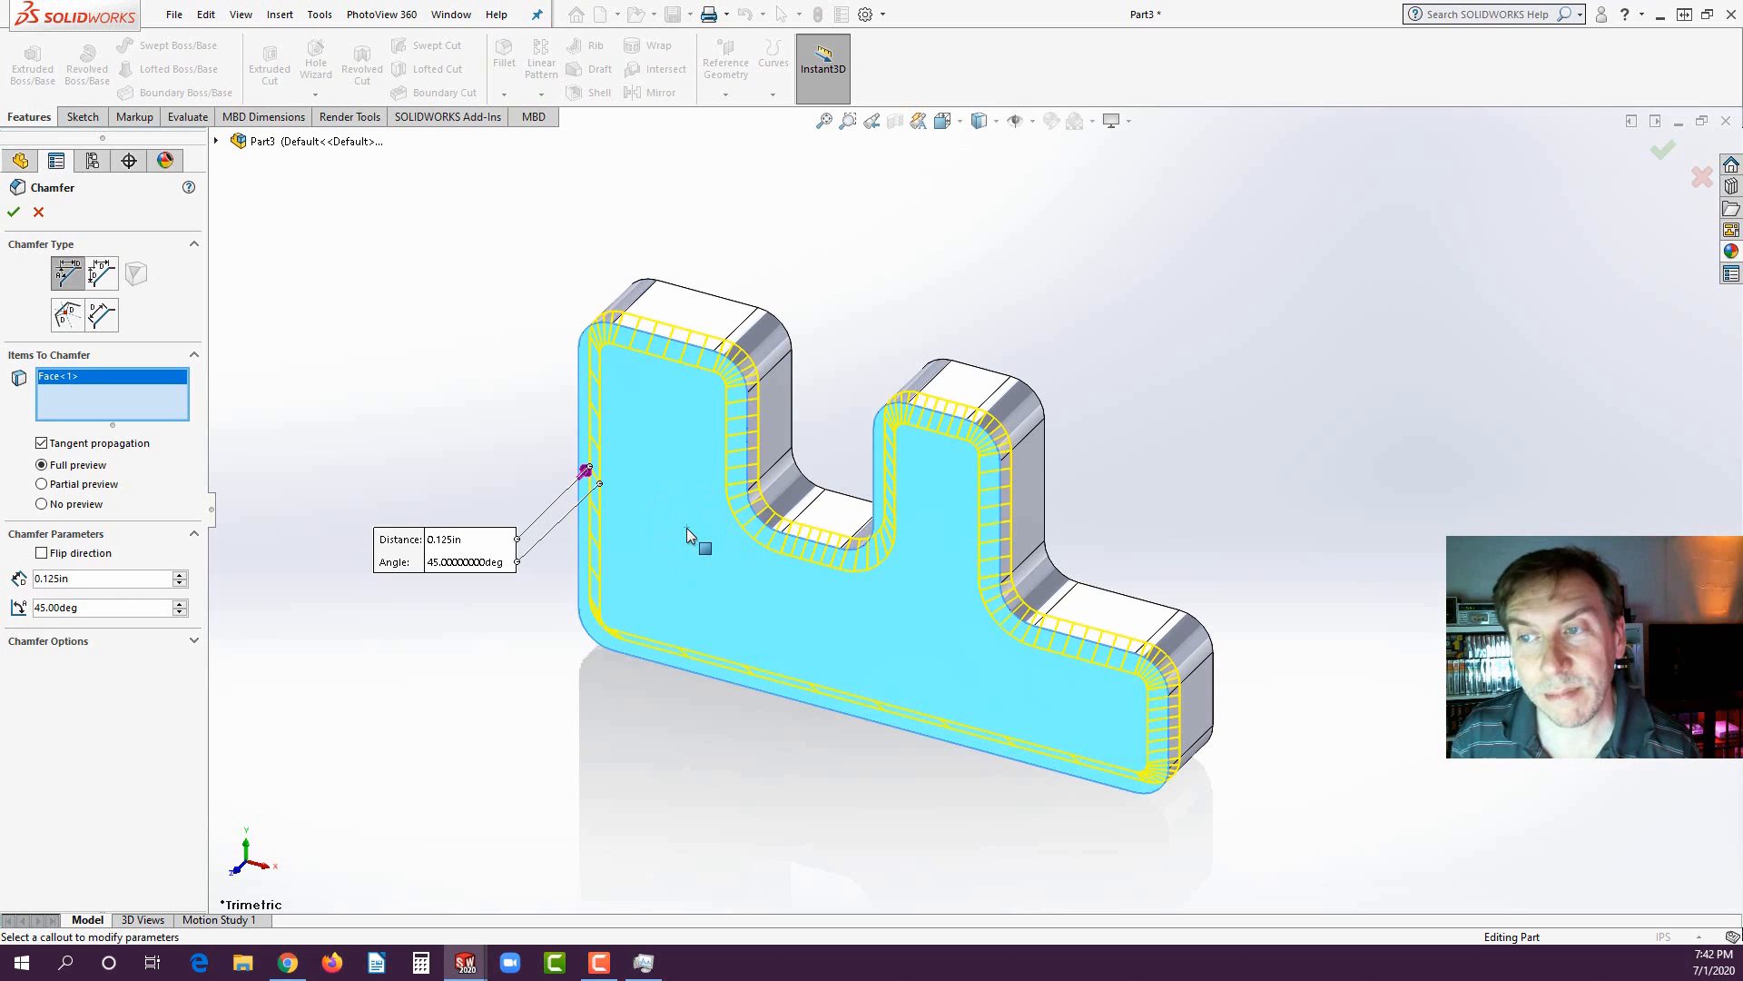
pyautogui.click(13, 212)
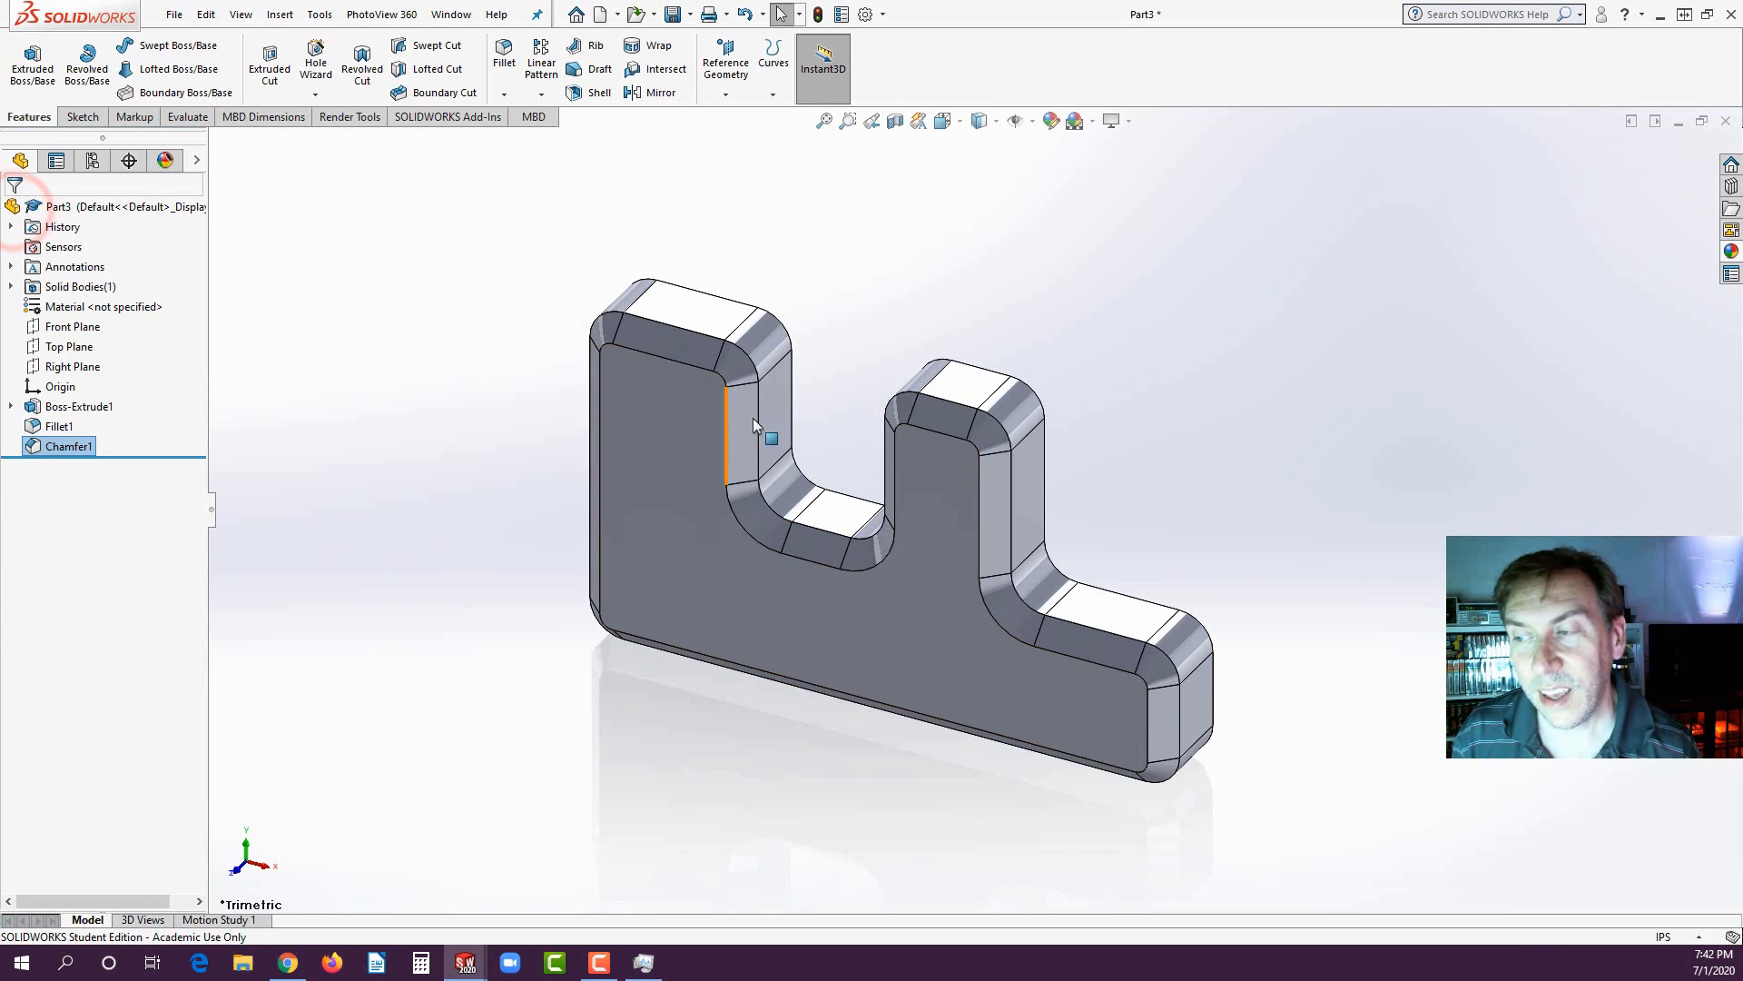
# - Shell the part with a 0.10 in wall thickness, removing the flat back face
pyautogui.moveTo(860, 416)
pyautogui.mouseDown(button='middle')
pyautogui.moveTo(645, 506)
pyautogui.moveTo(592, 468)
pyautogui.moveTo(586, 425)
pyautogui.mouseUp(button='middle')
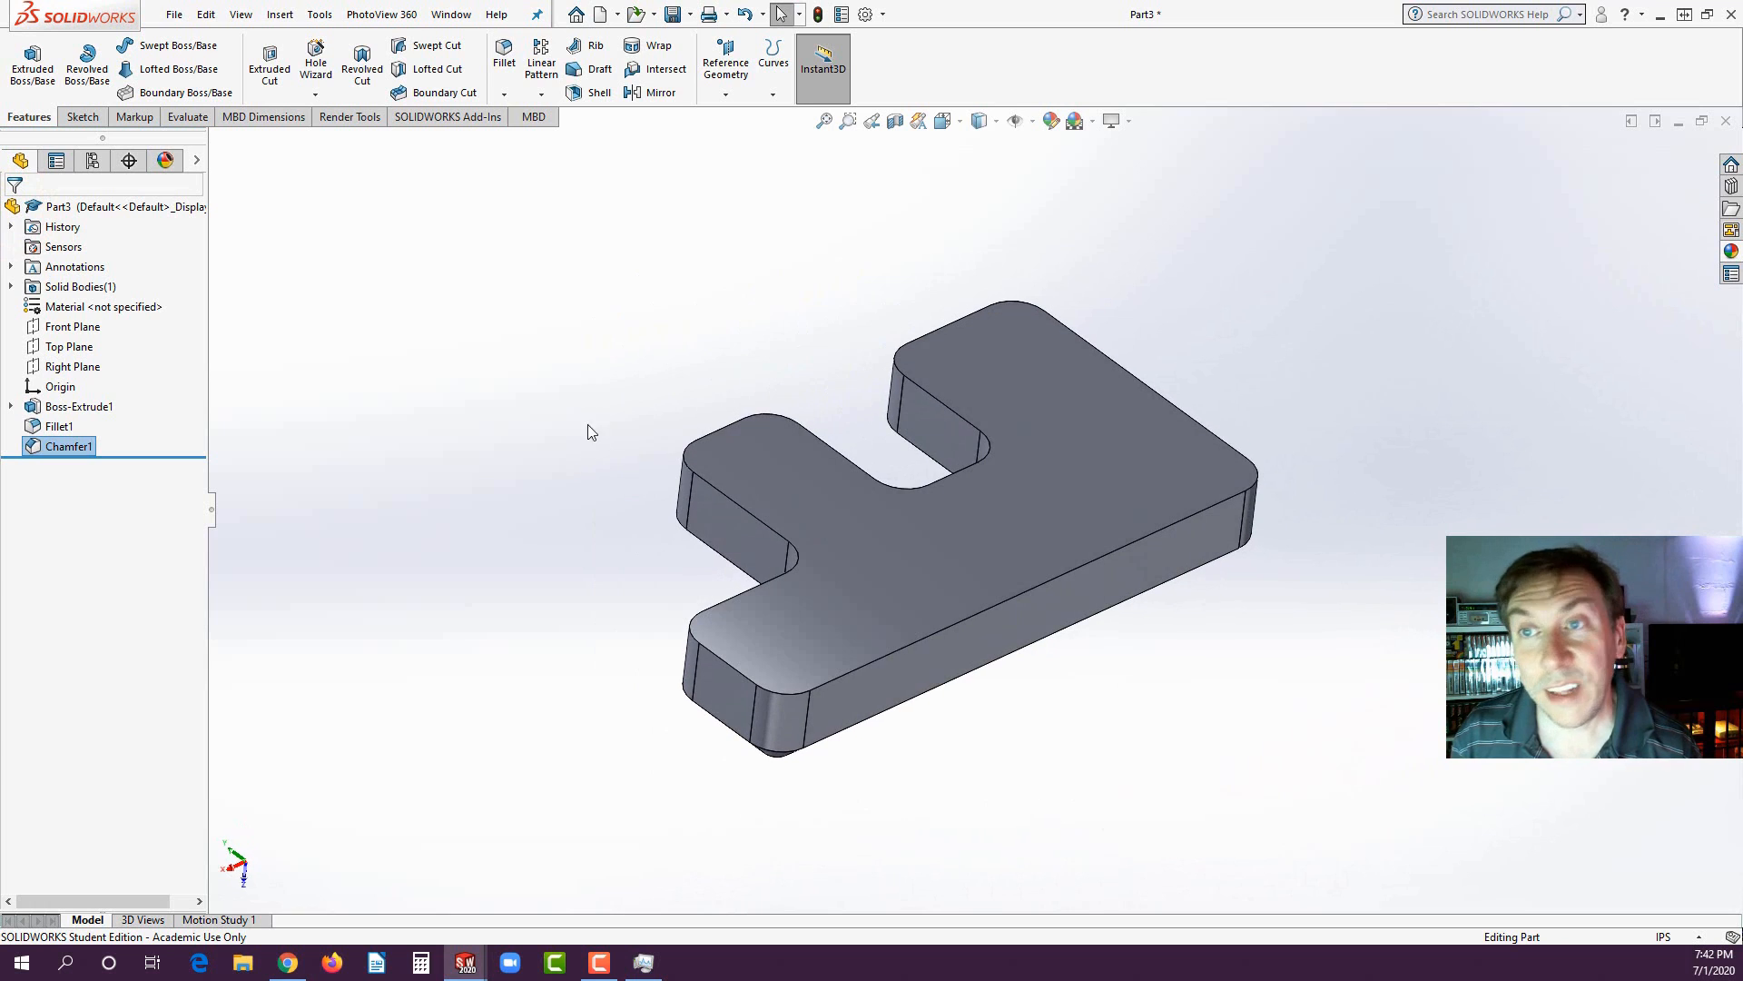
pyautogui.click(572, 311)
pyautogui.click(581, 92)
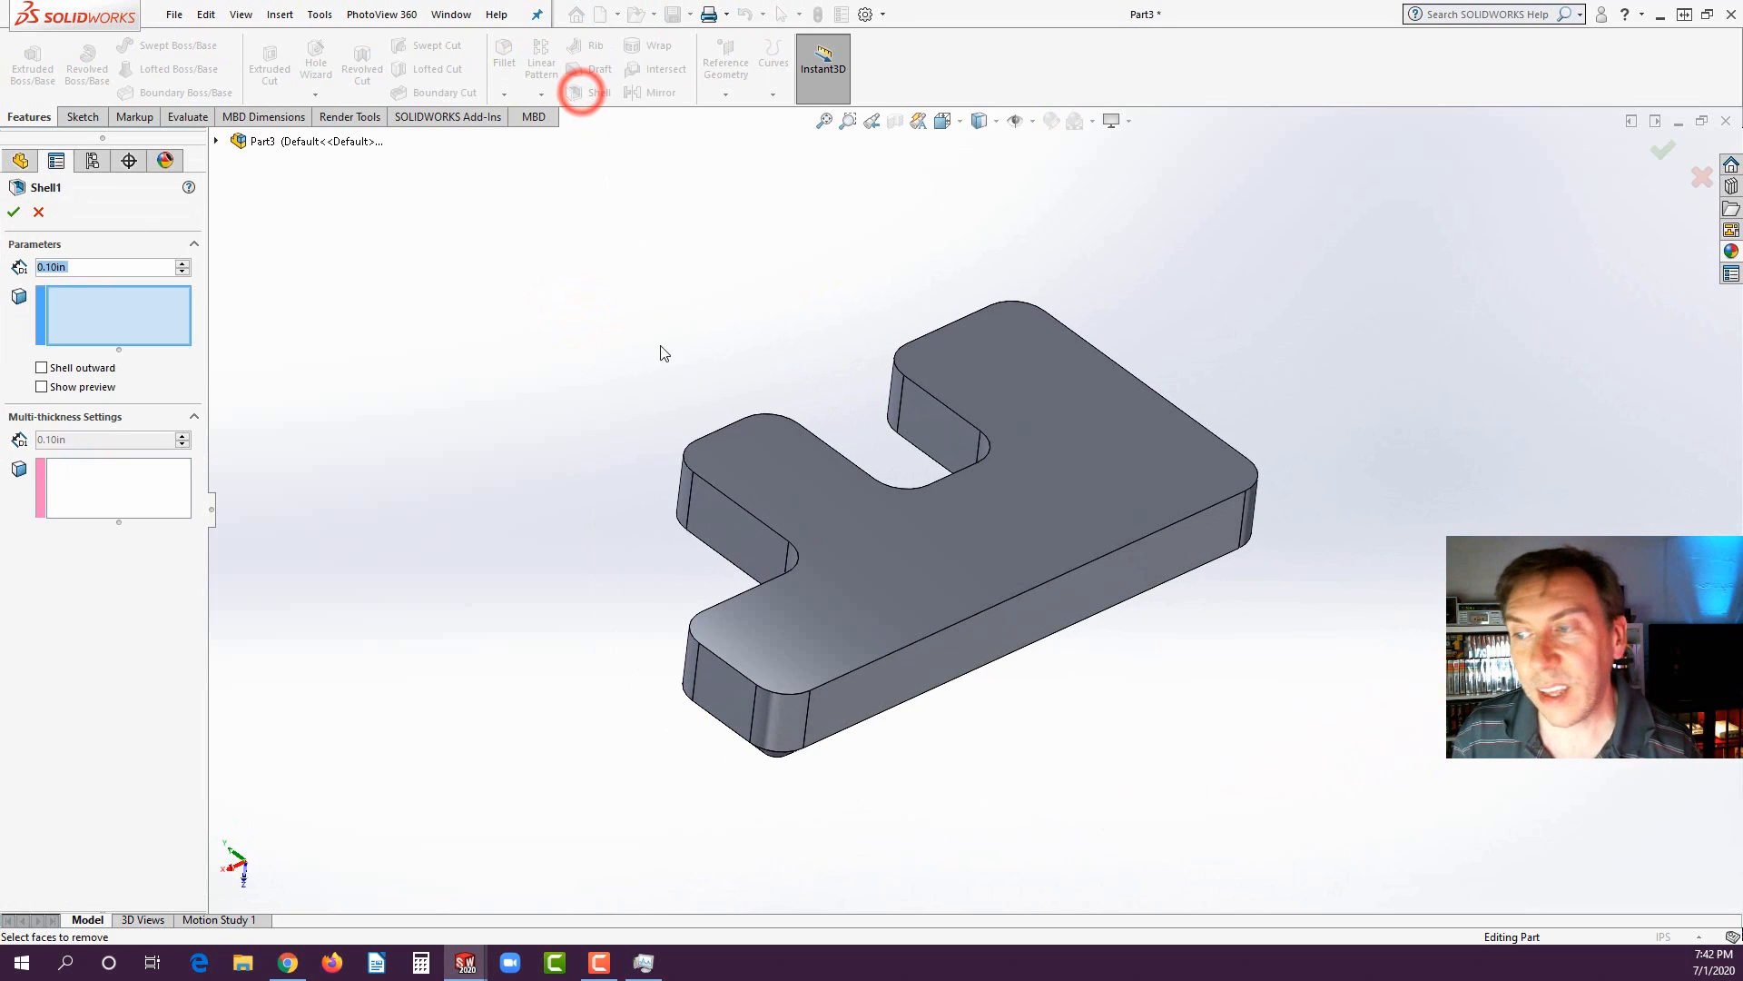
pyautogui.click(859, 549)
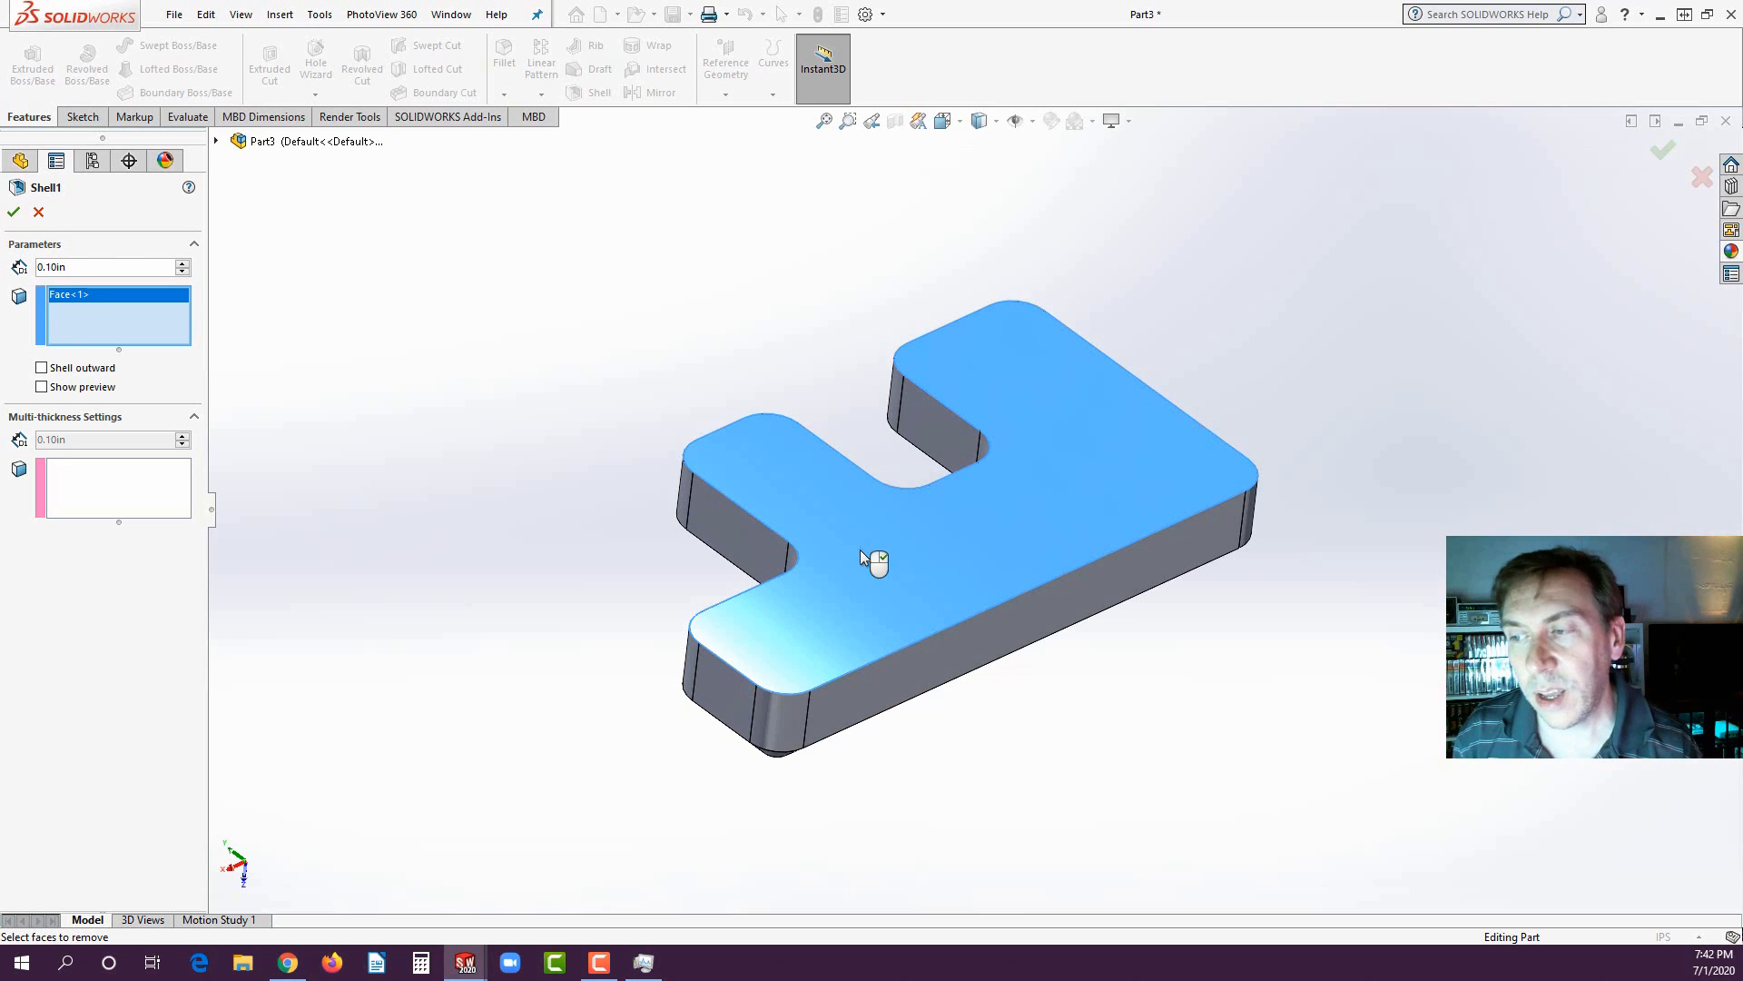
pyautogui.press('Return')
# - Apply the polished brass metal appearance to the whole chamfer feature
pyautogui.moveTo(683, 471); pyautogui.dragTo(977, 553, button='middle')
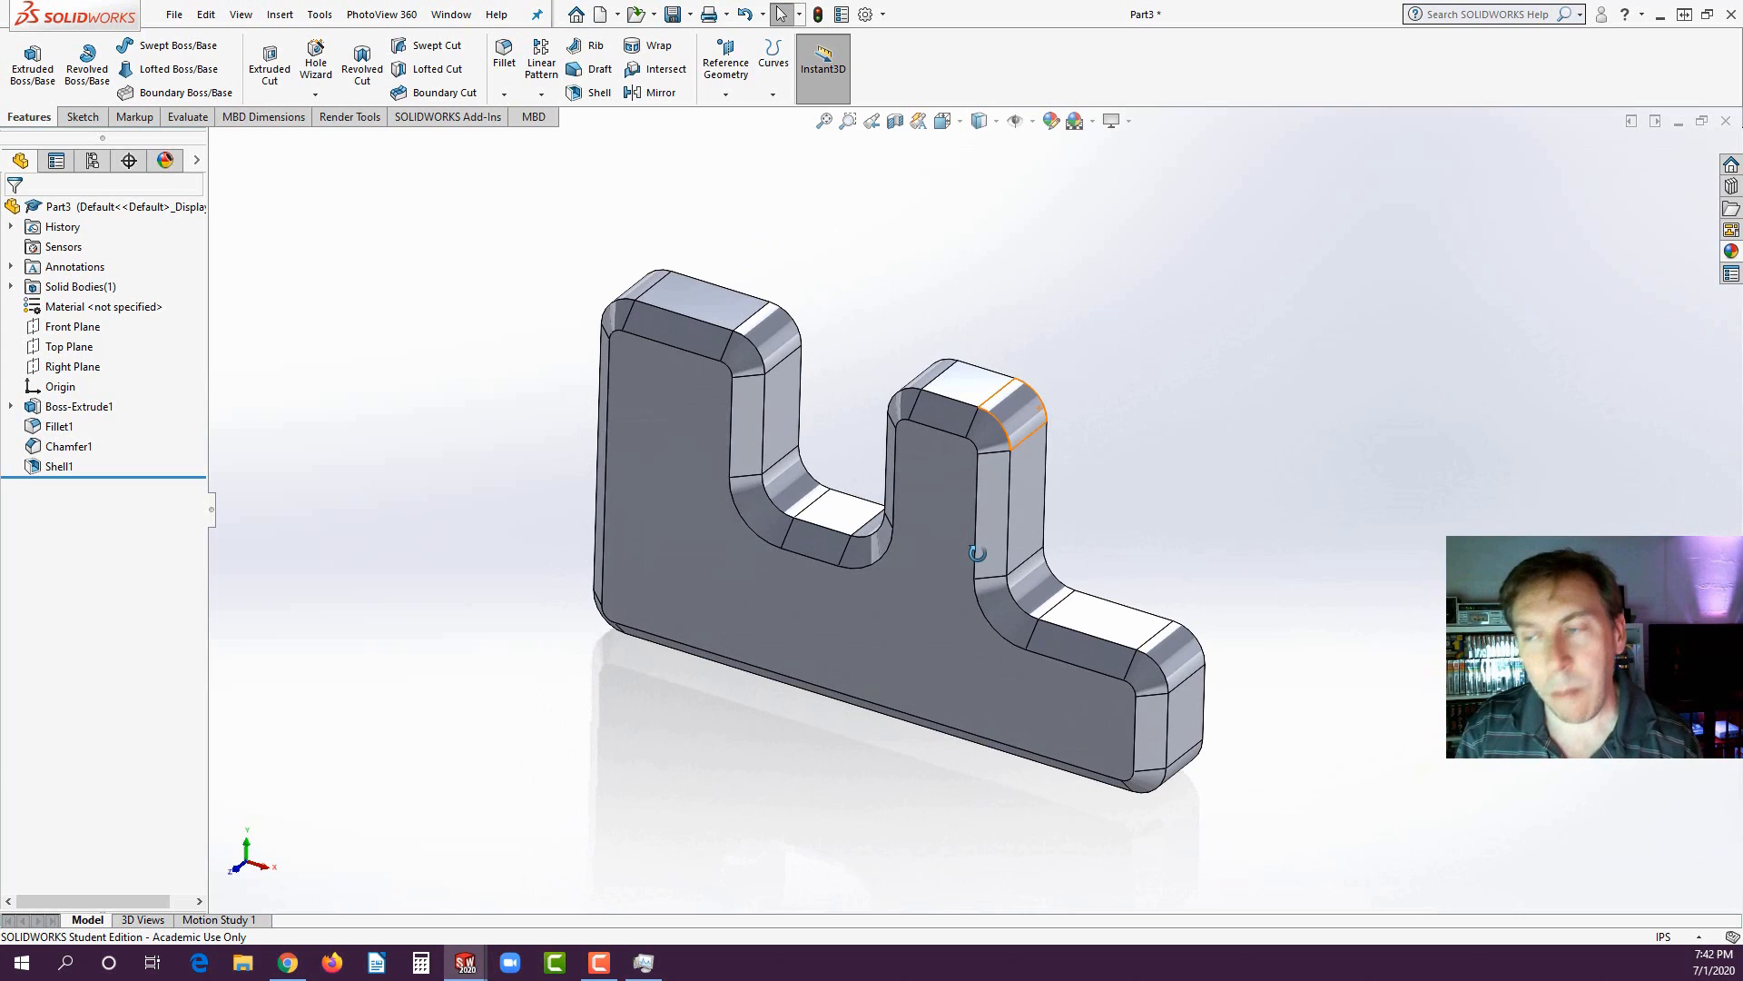
pyautogui.click(684, 331)
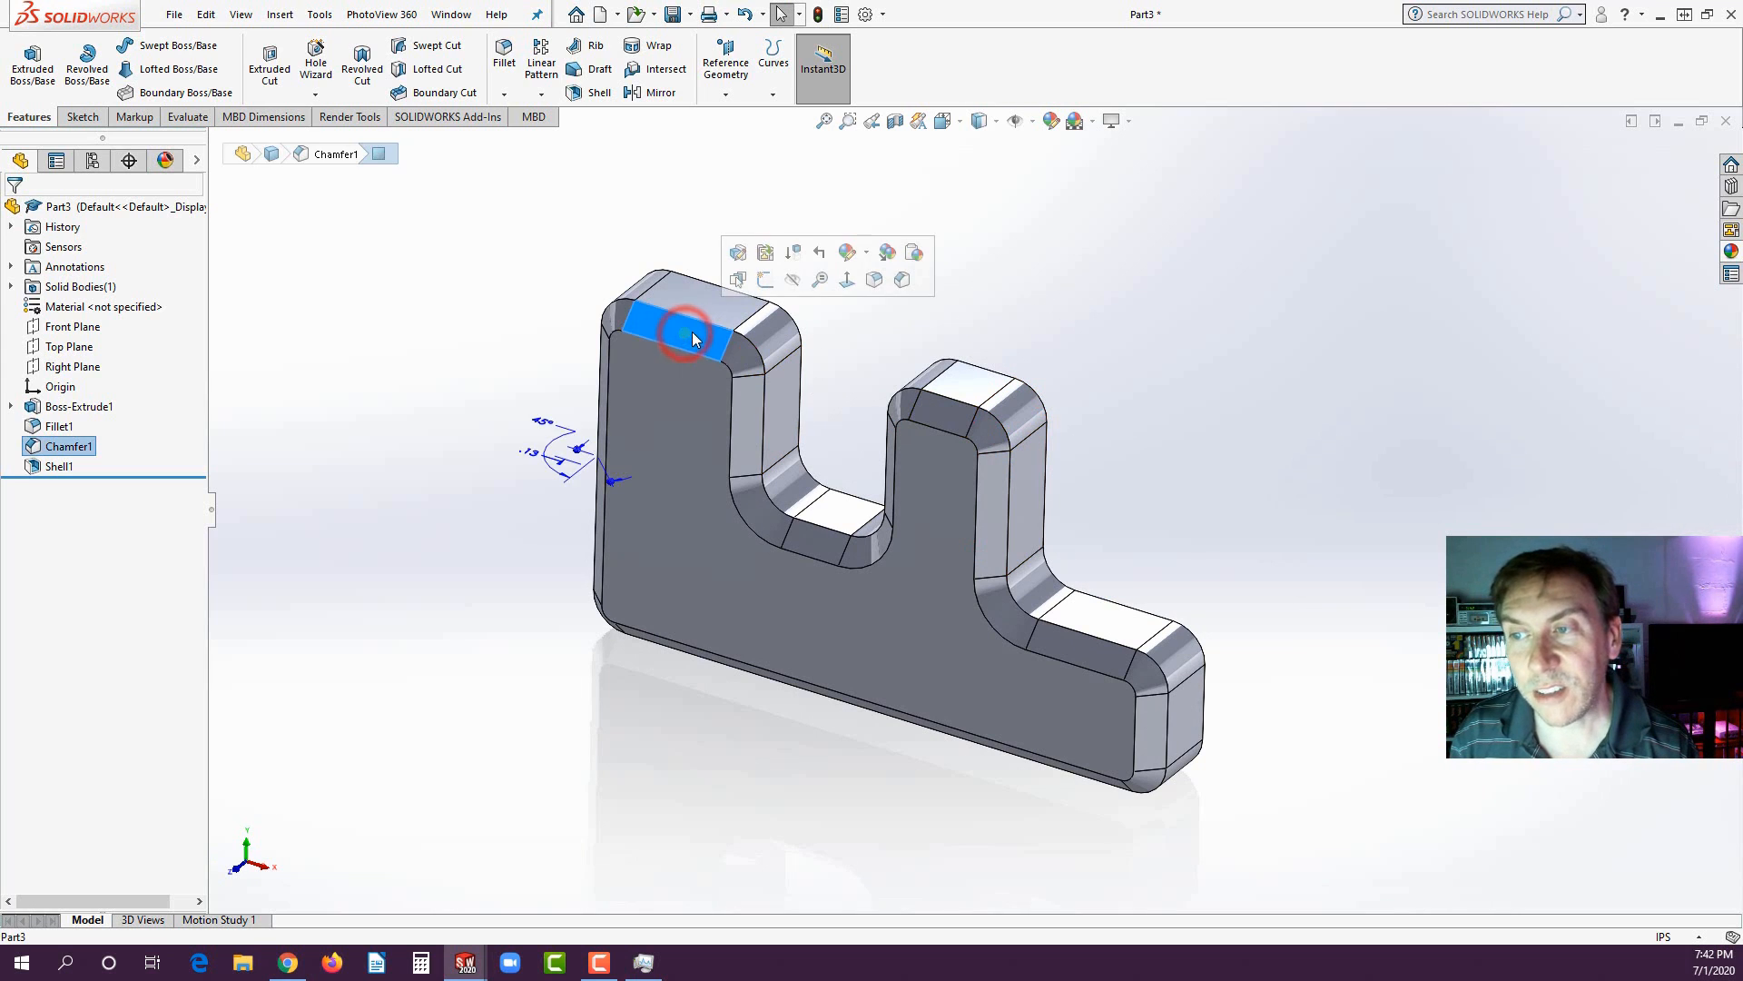
pyautogui.click(867, 253)
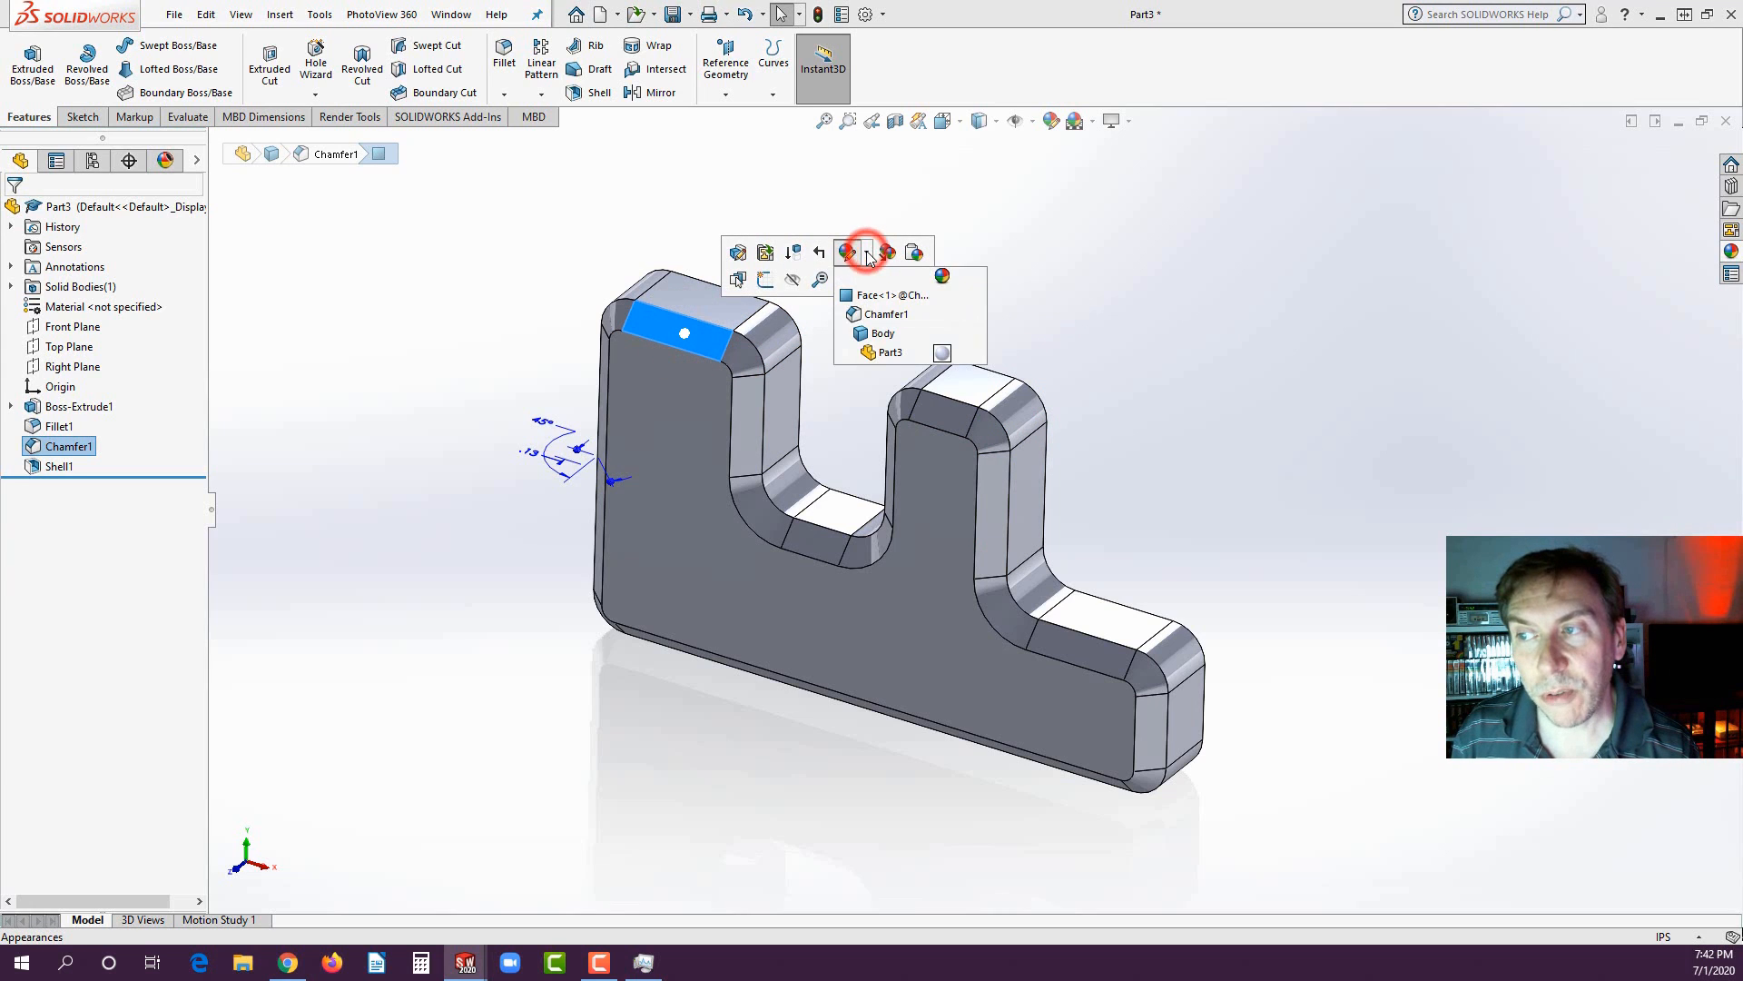
pyautogui.click(876, 316)
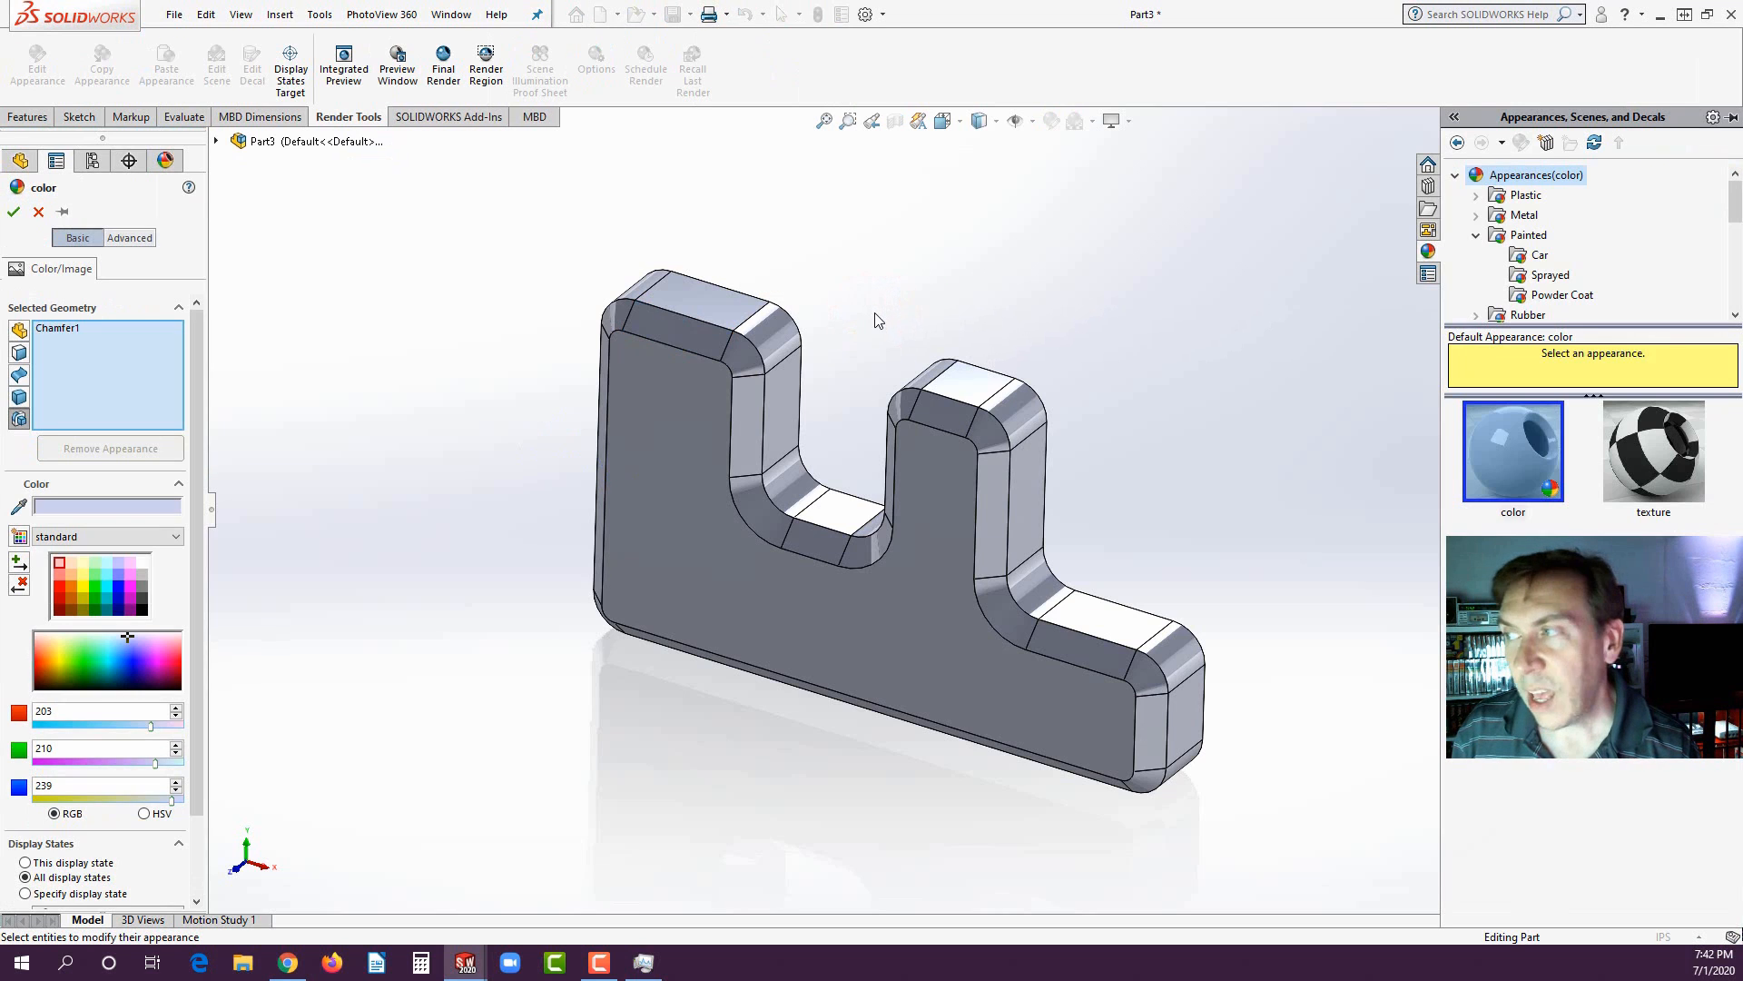
pyautogui.click(1475, 215)
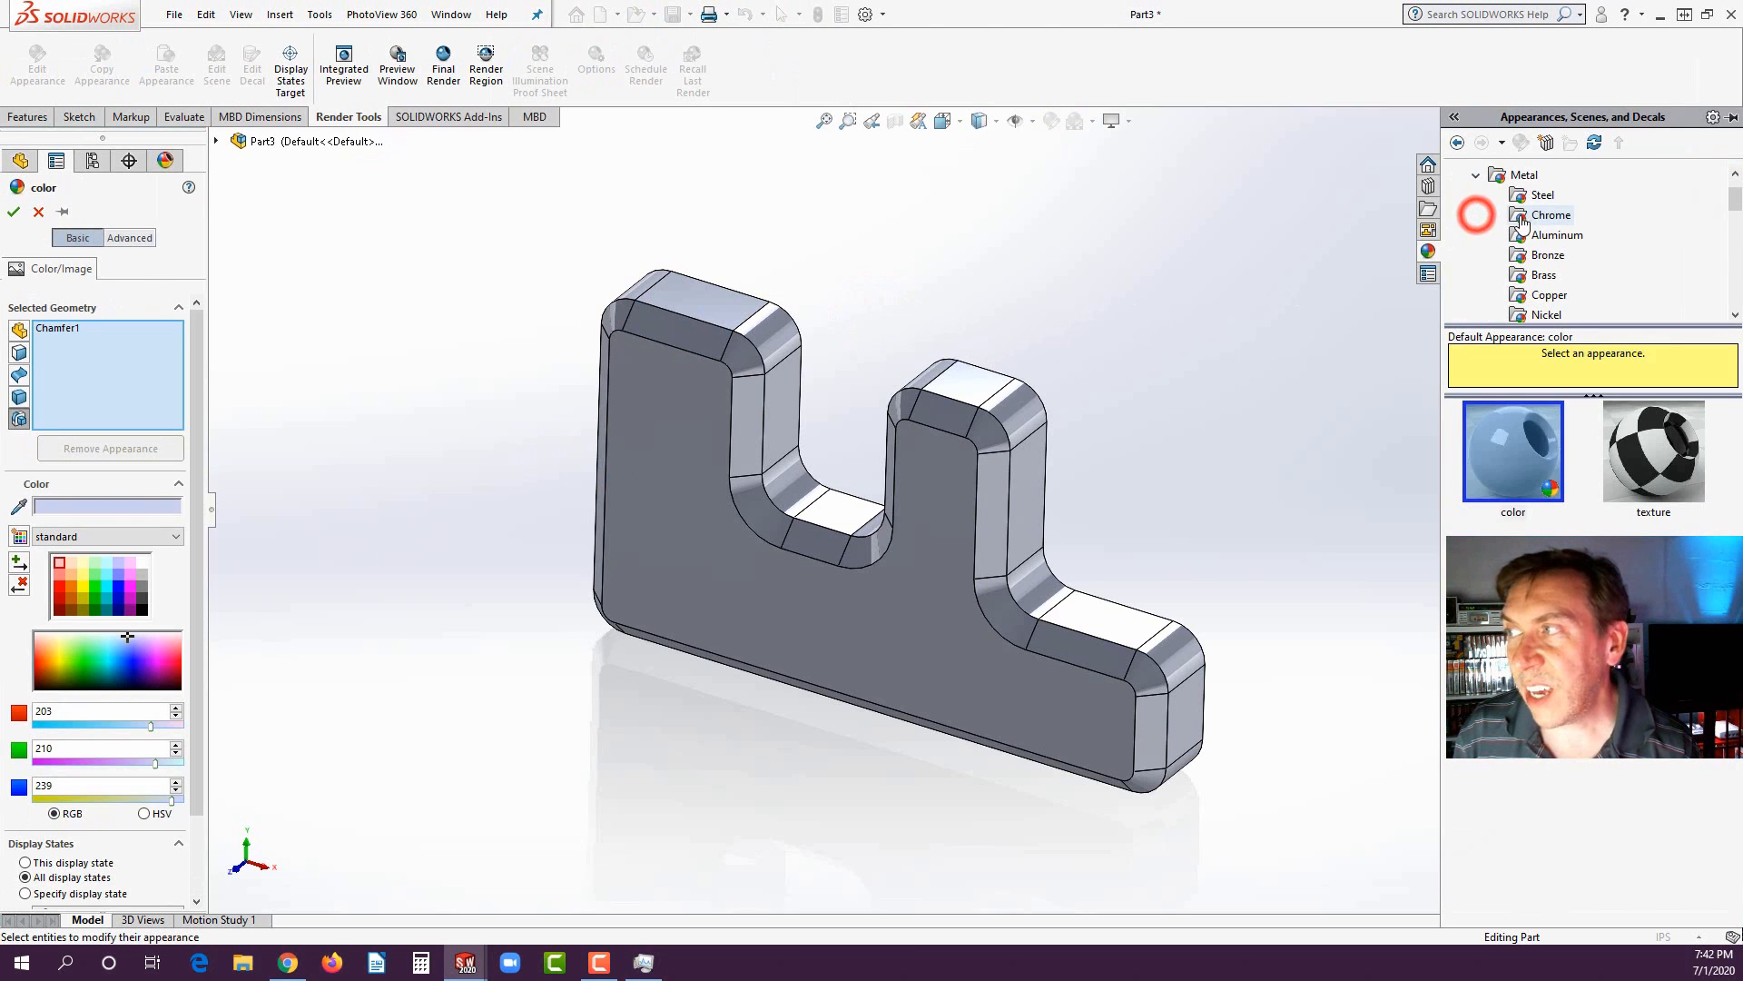
pyautogui.click(1536, 274)
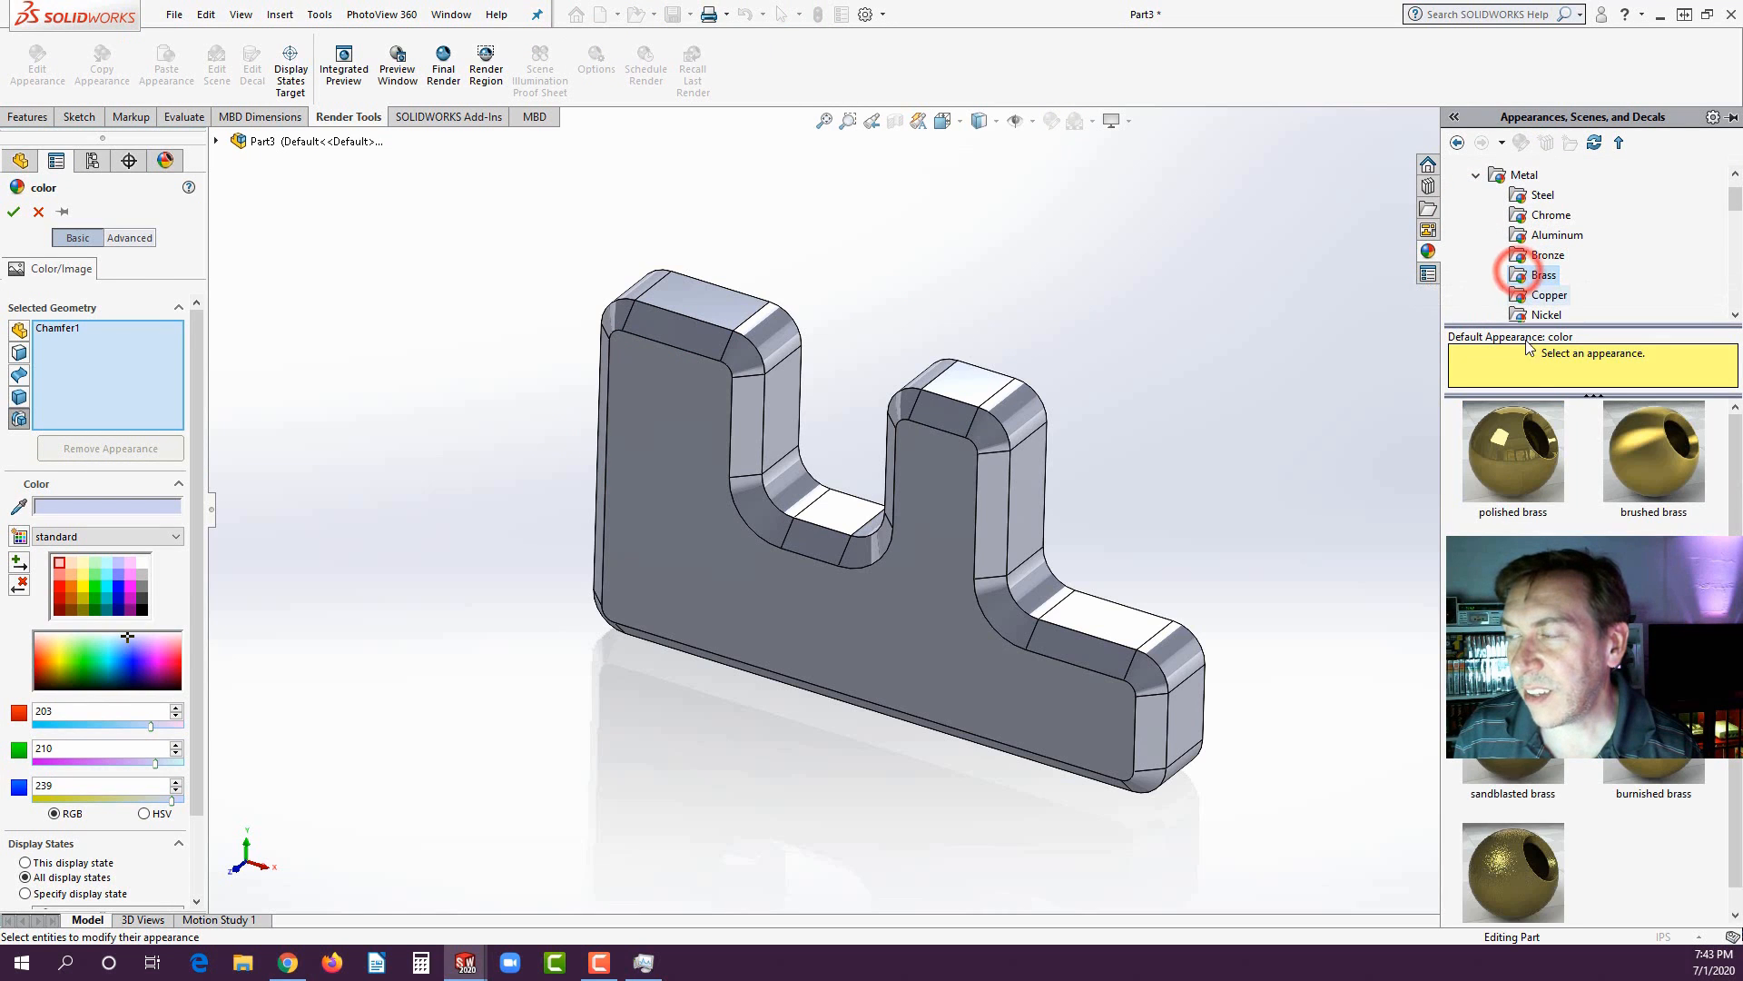
pyautogui.click(1502, 460)
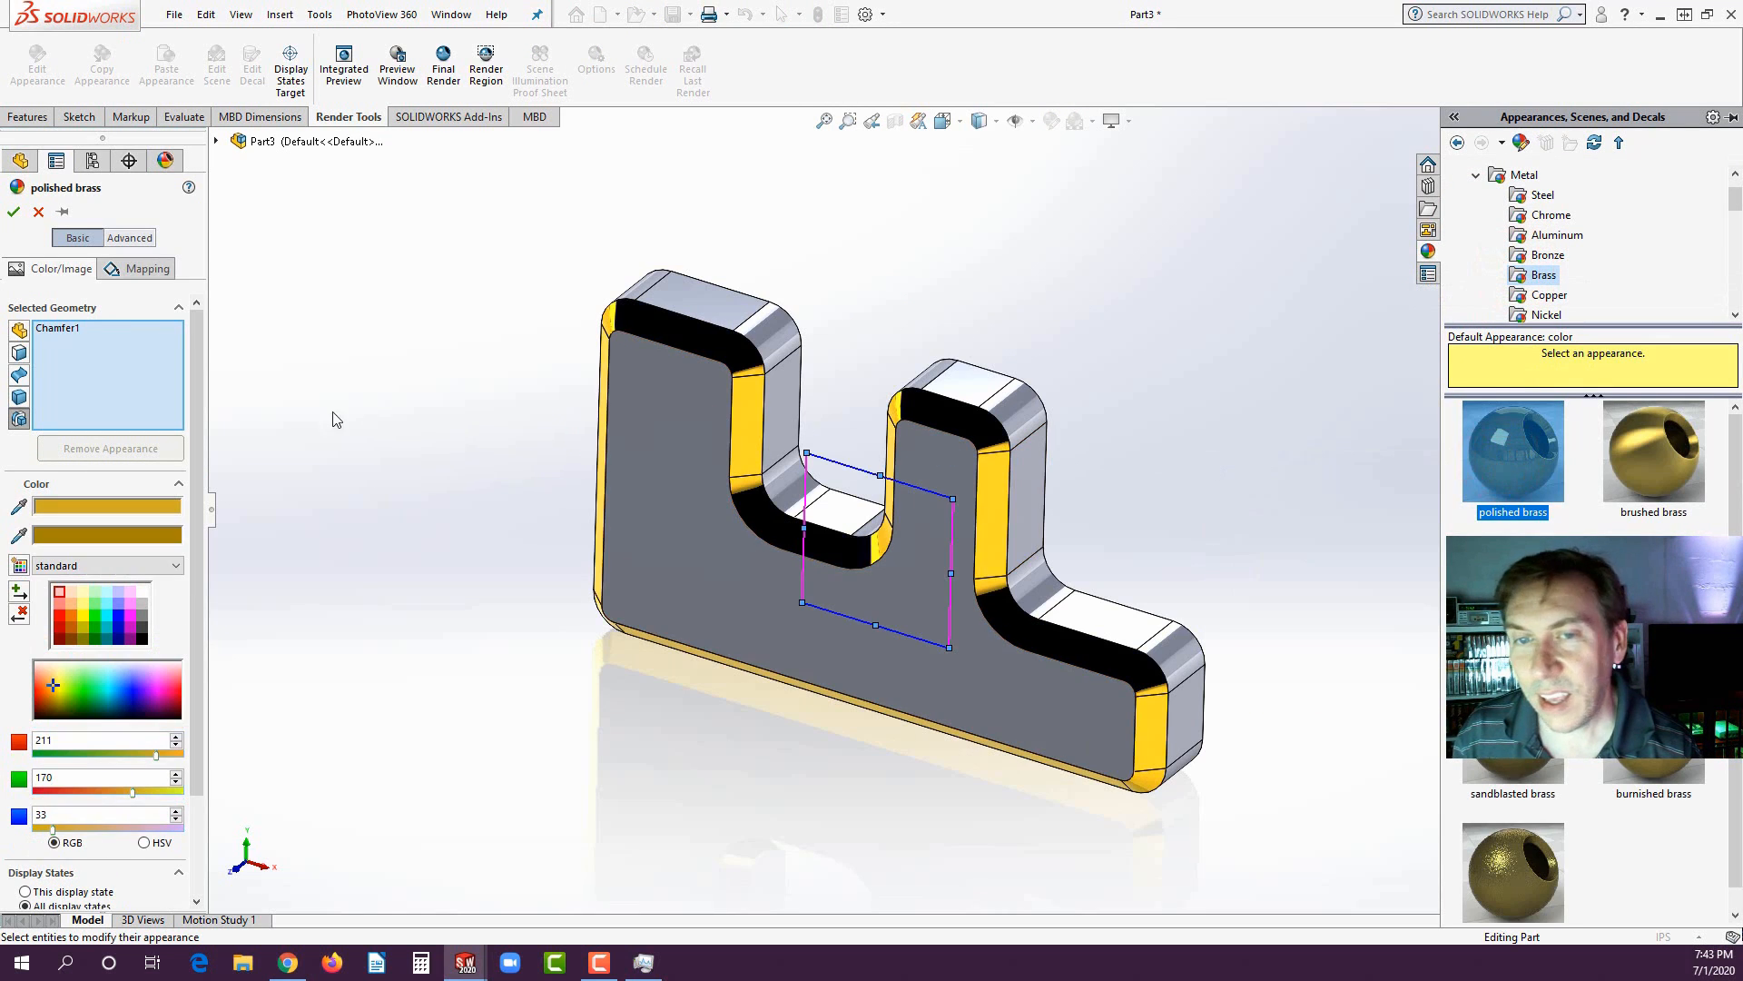
pyautogui.click(323, 408)
pyautogui.click(13, 211)
# - Apply the chromium plate metal appearance to only the large flat front face
pyautogui.click(669, 487)
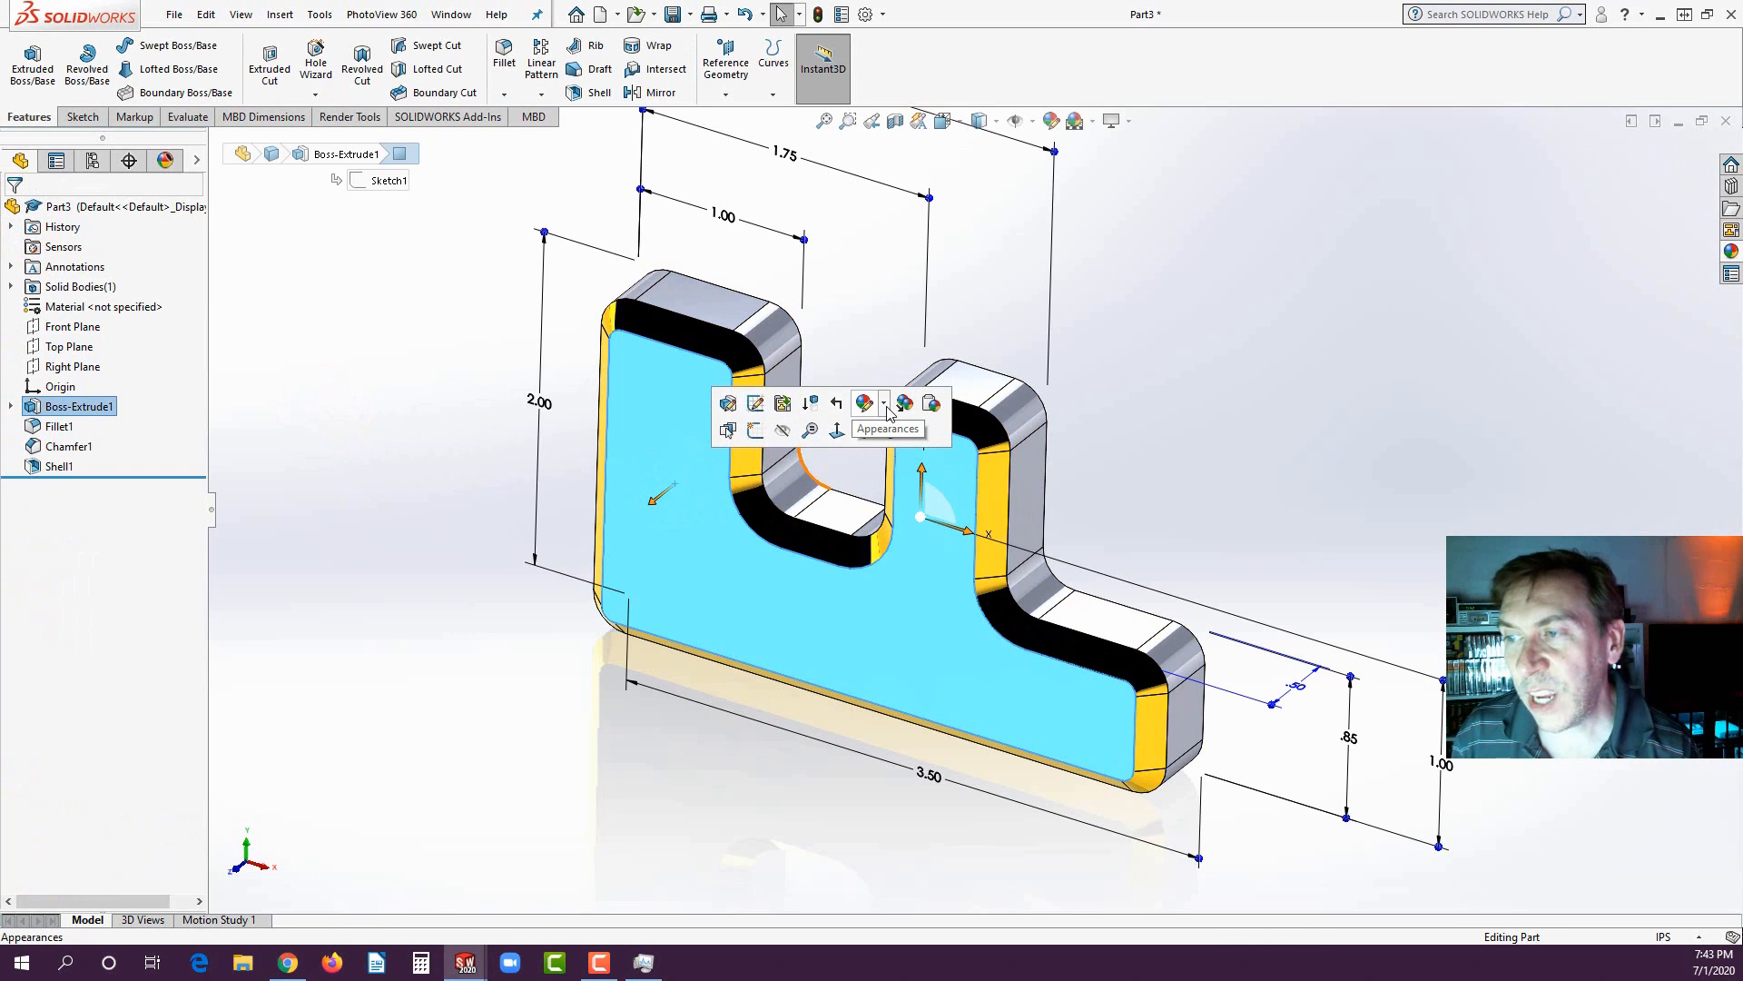
pyautogui.click(885, 407)
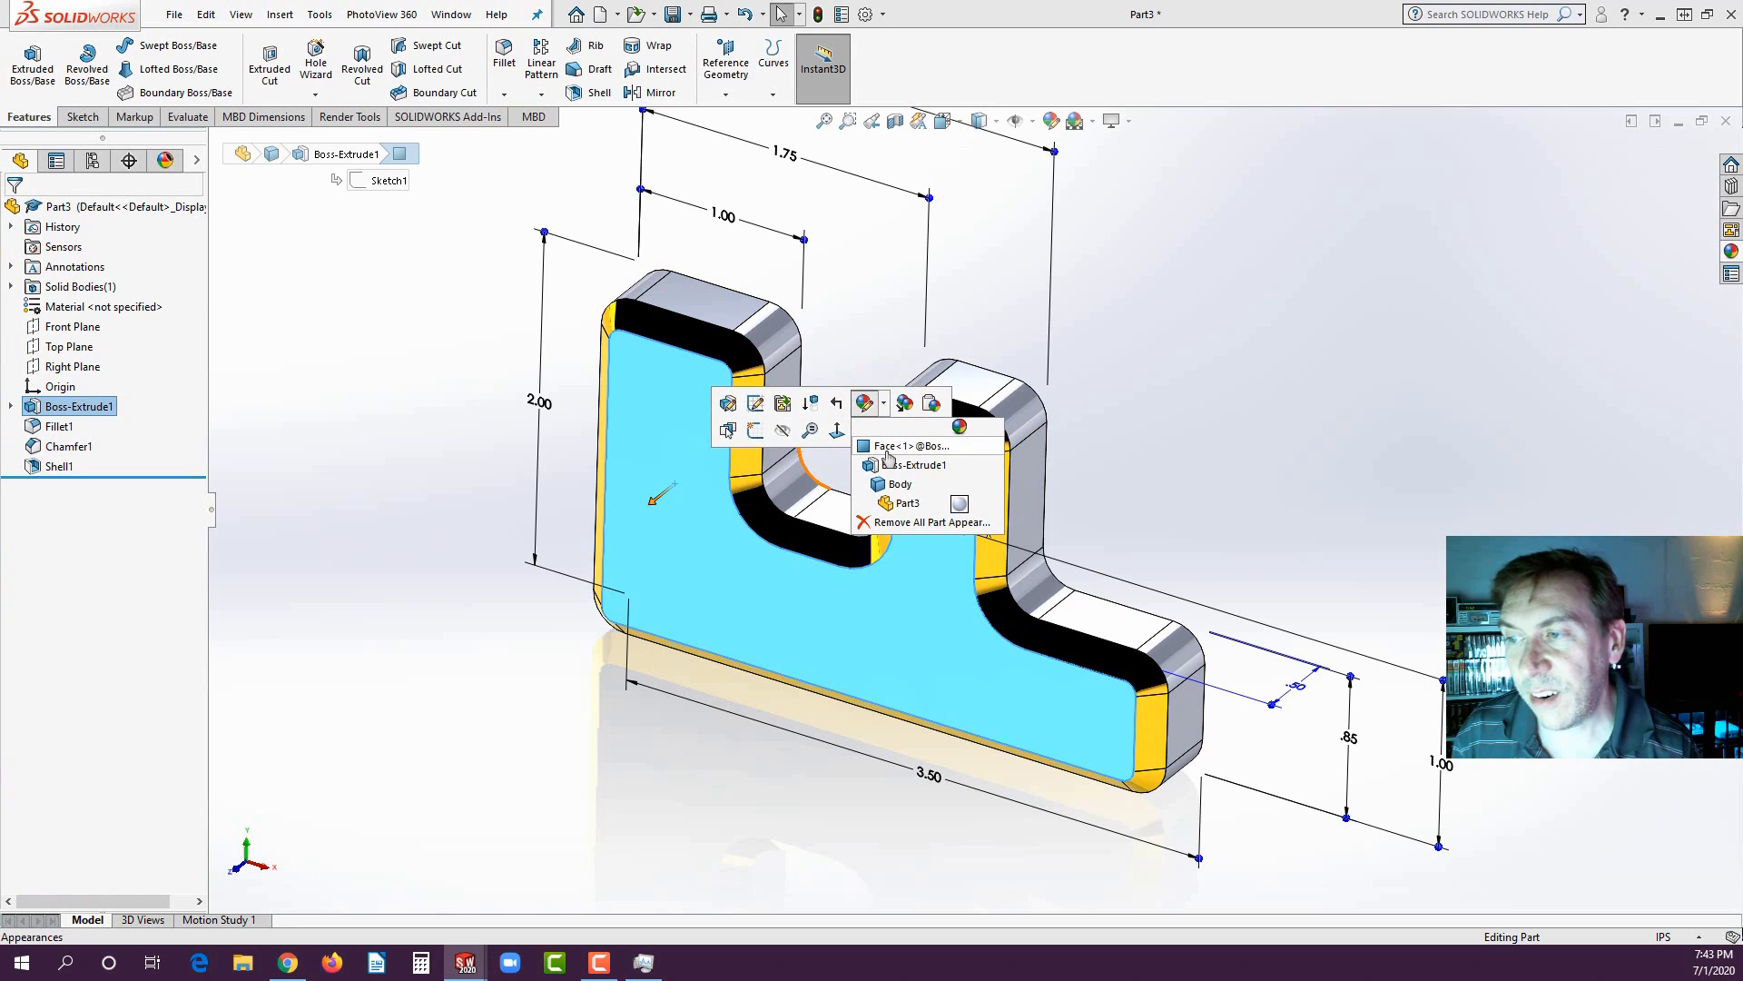
pyautogui.click(890, 446)
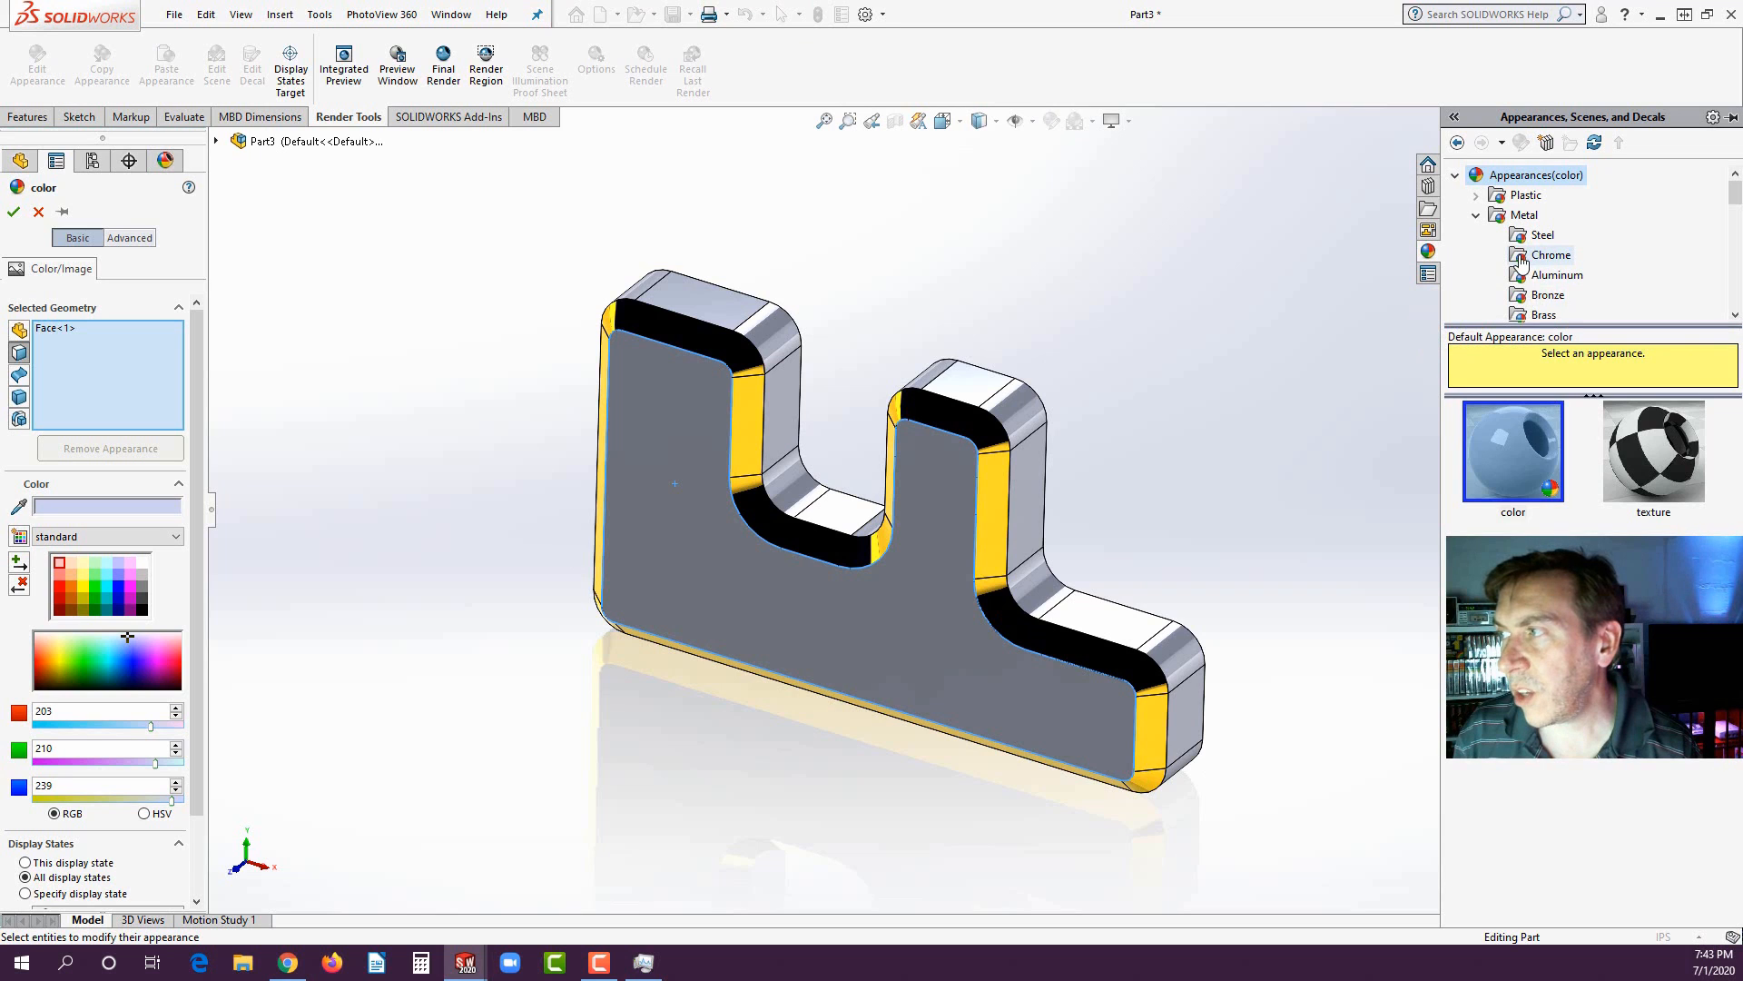
pyautogui.click(1524, 256)
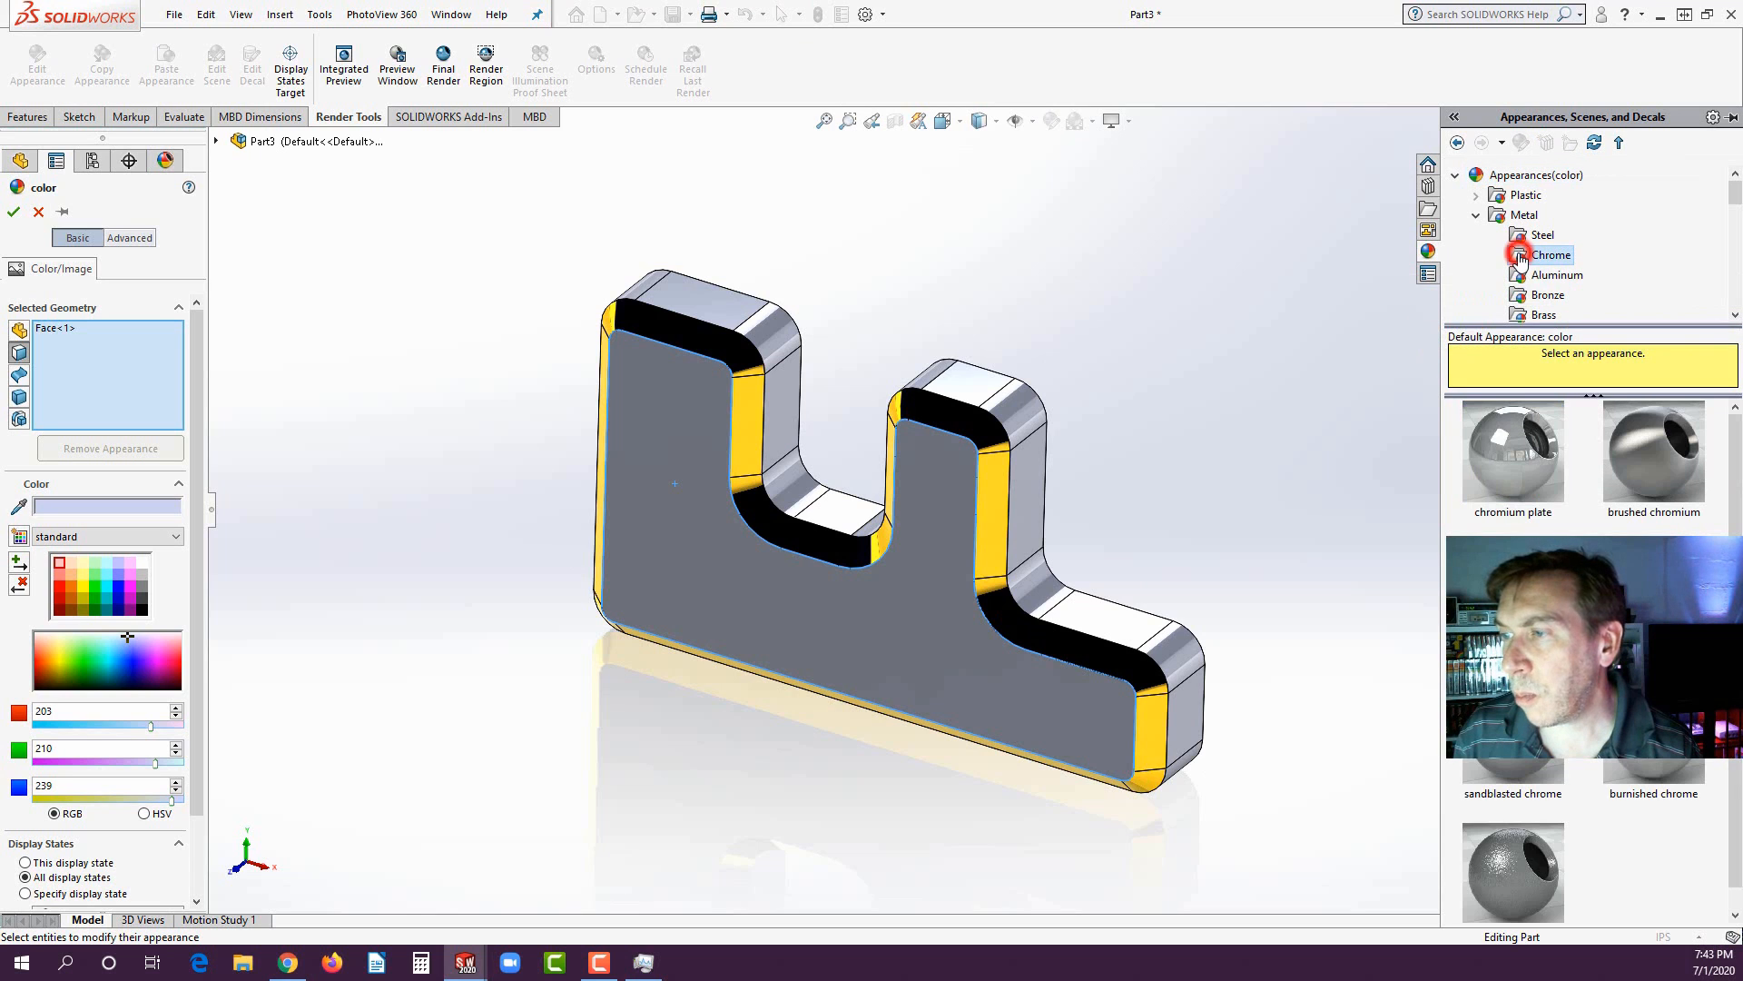
pyautogui.click(1505, 467)
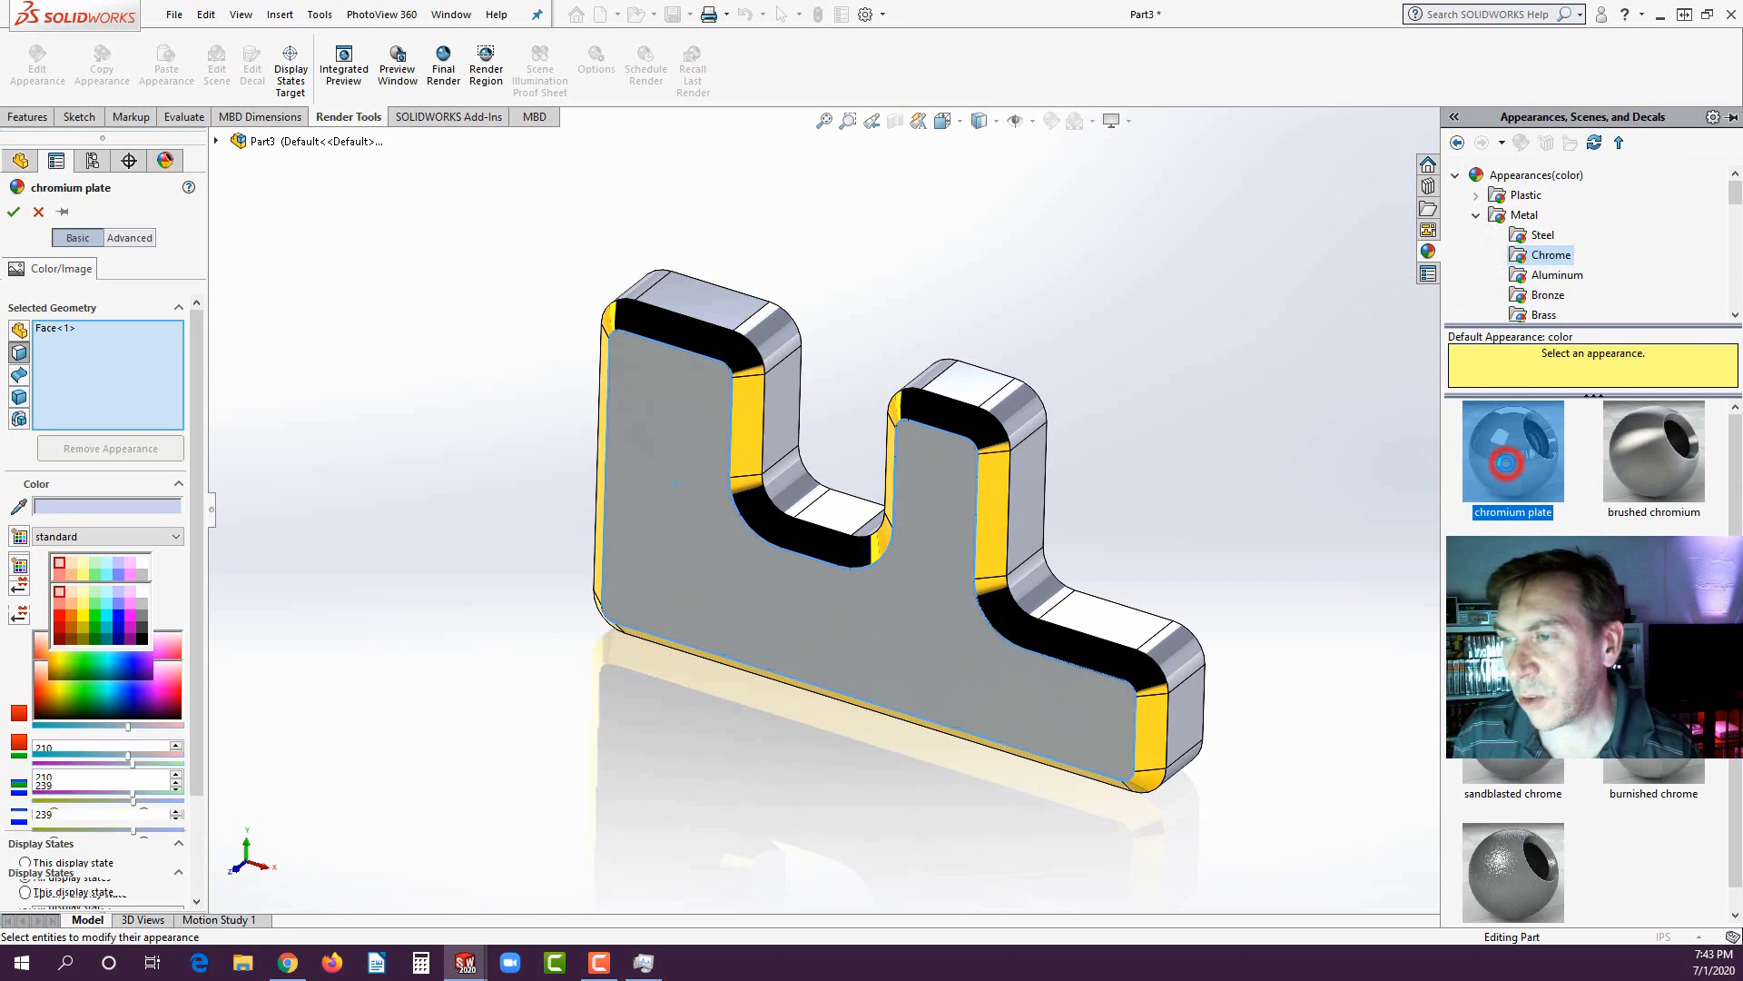
pyautogui.click(16, 214)
pyautogui.click(414, 292)
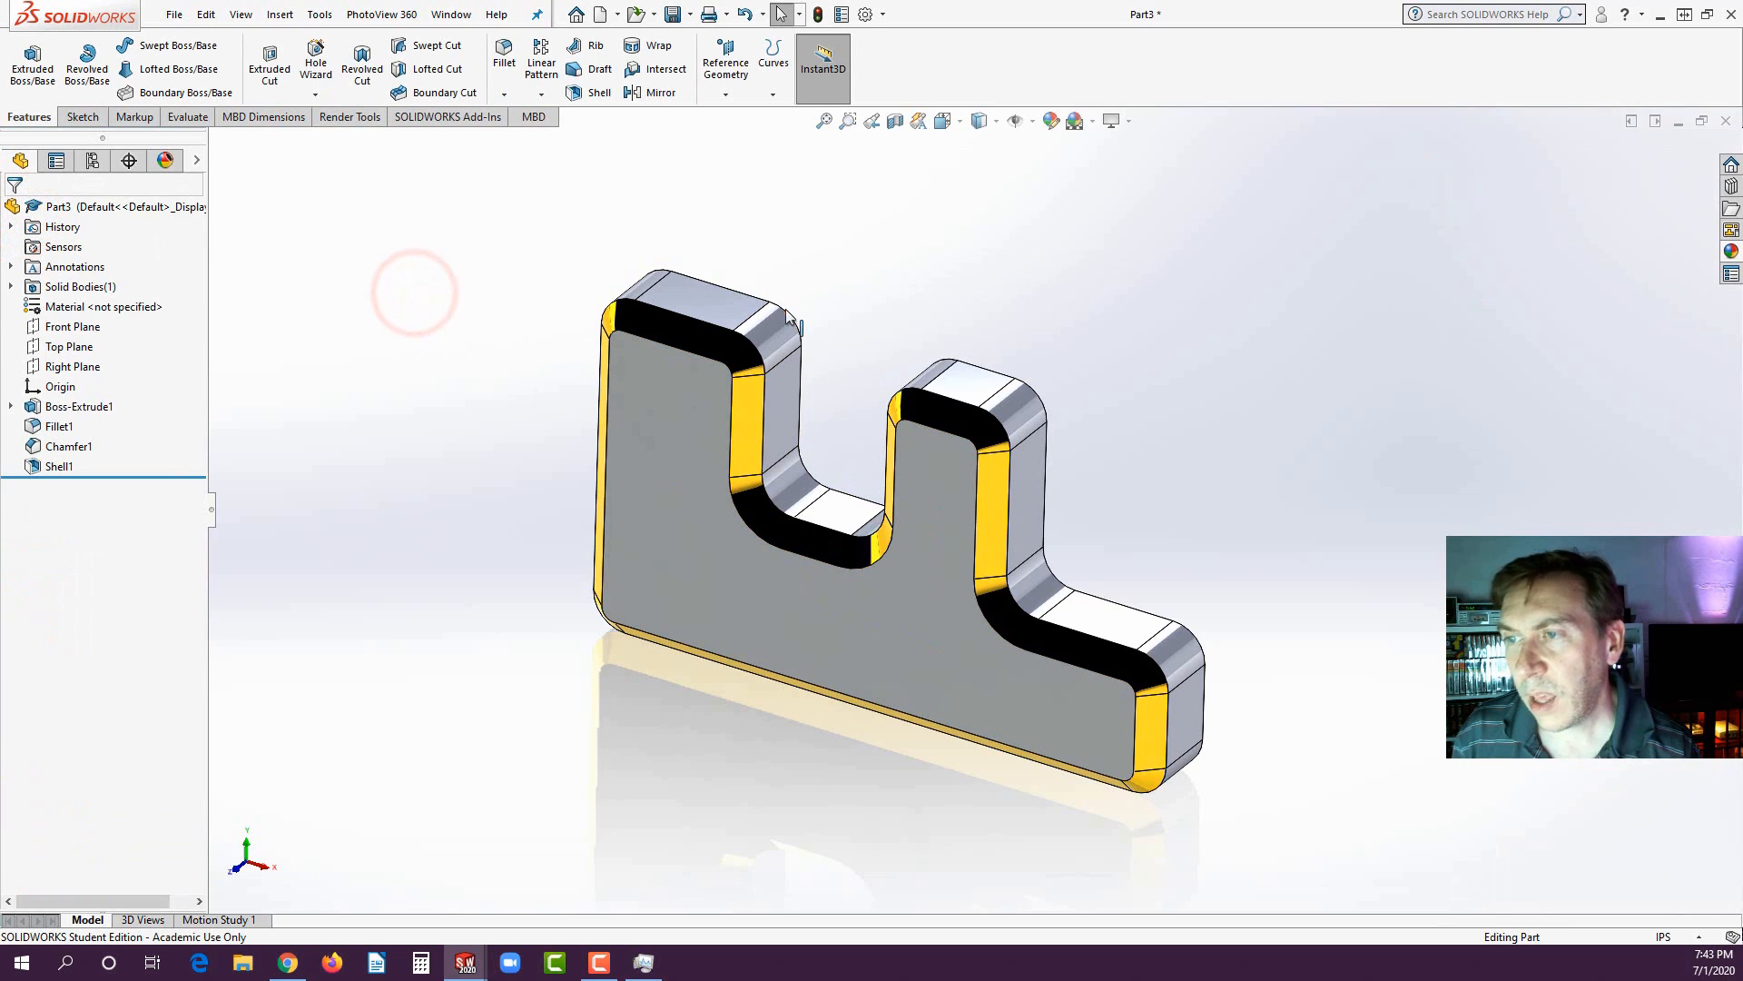
# - Apply the polycarbonate plastic 2 clear plastic appearance to the entire part
pyautogui.click(729, 305)
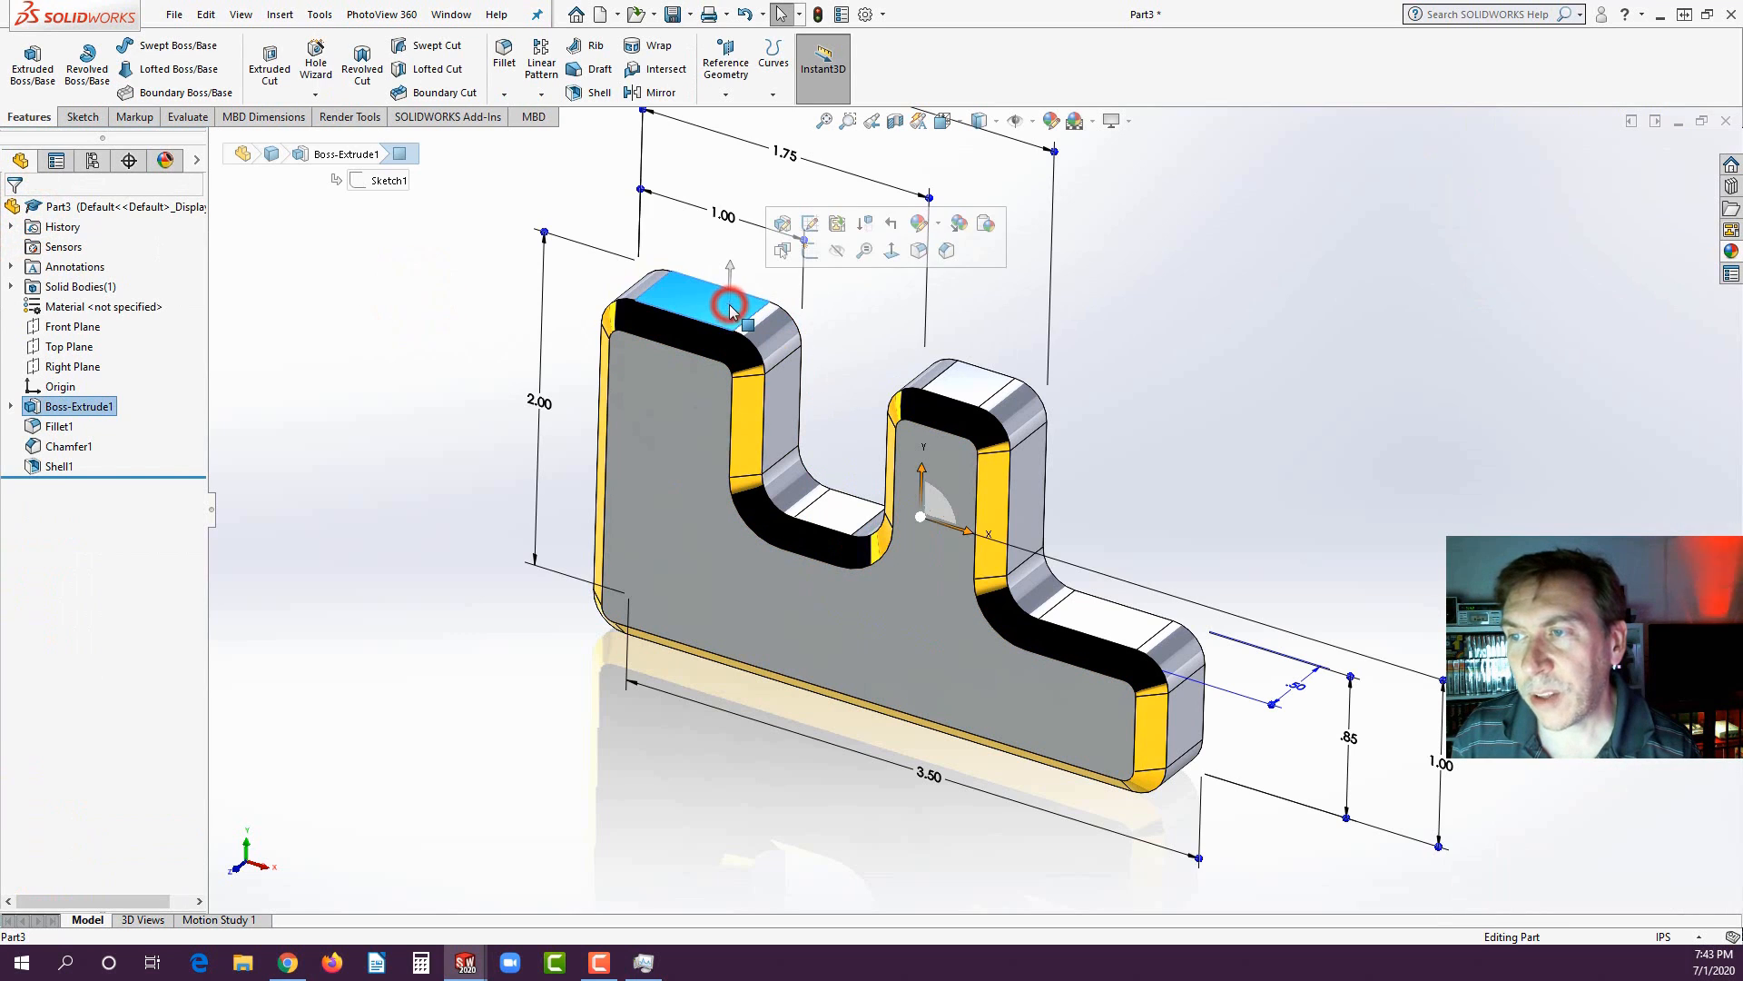
pyautogui.click(939, 230)
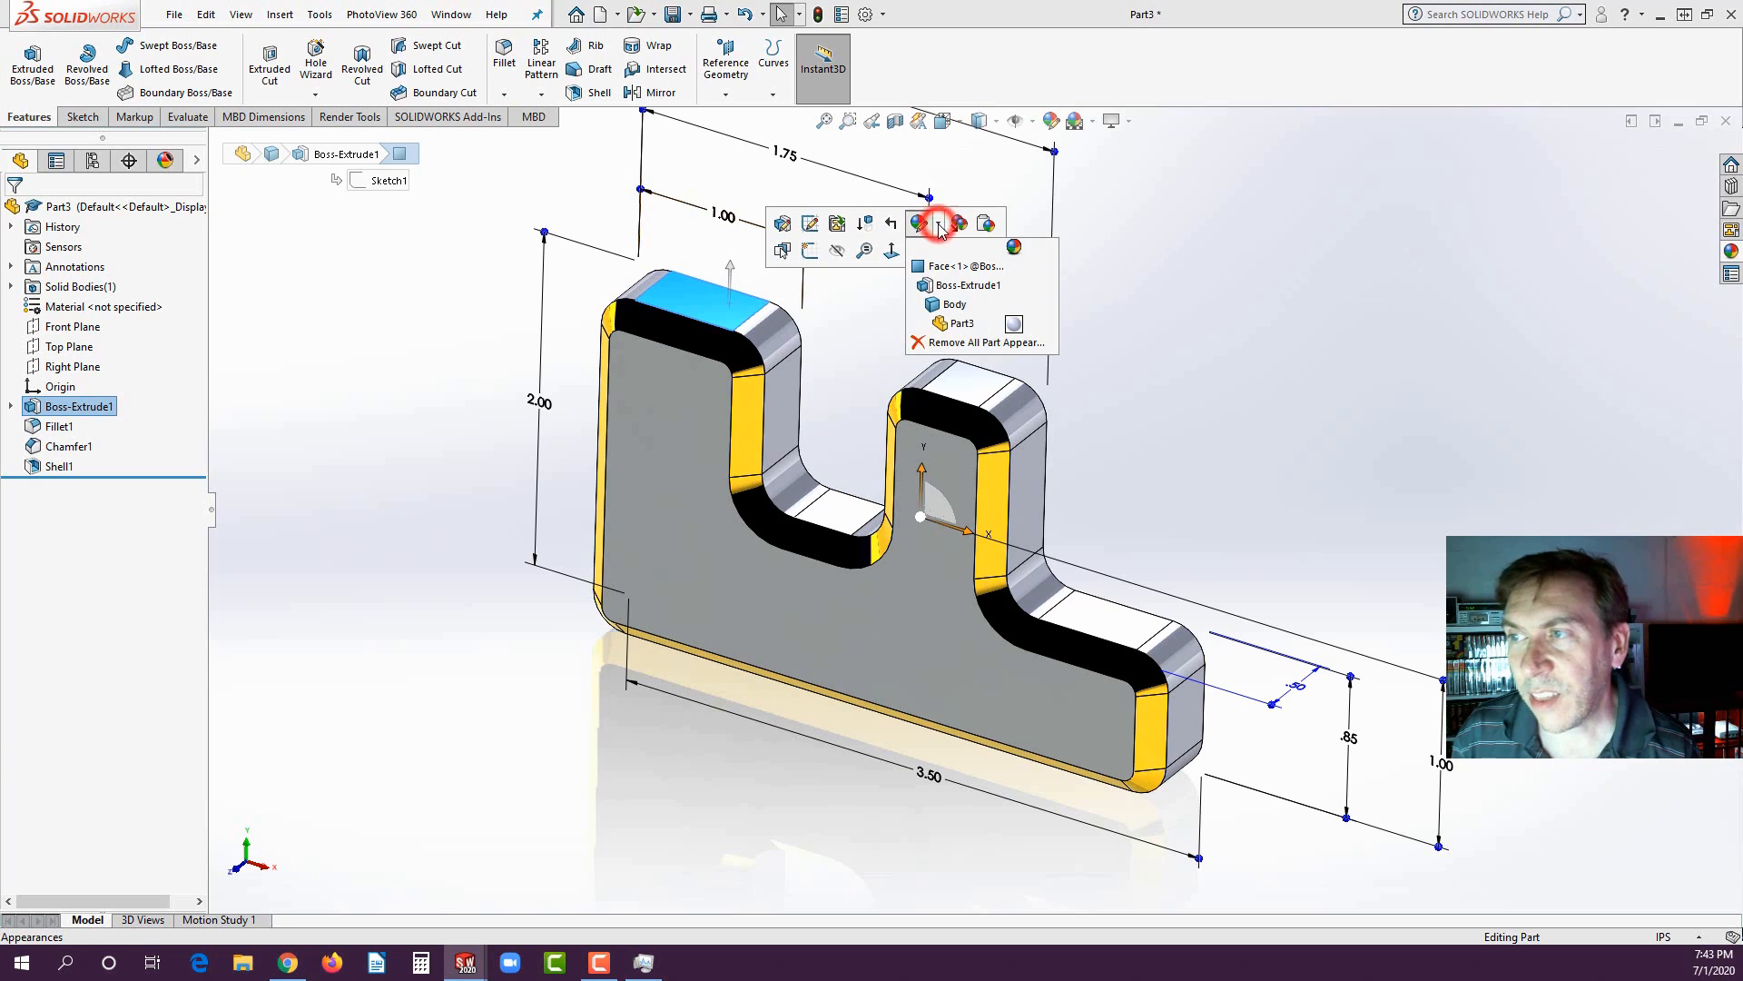
pyautogui.click(1013, 324)
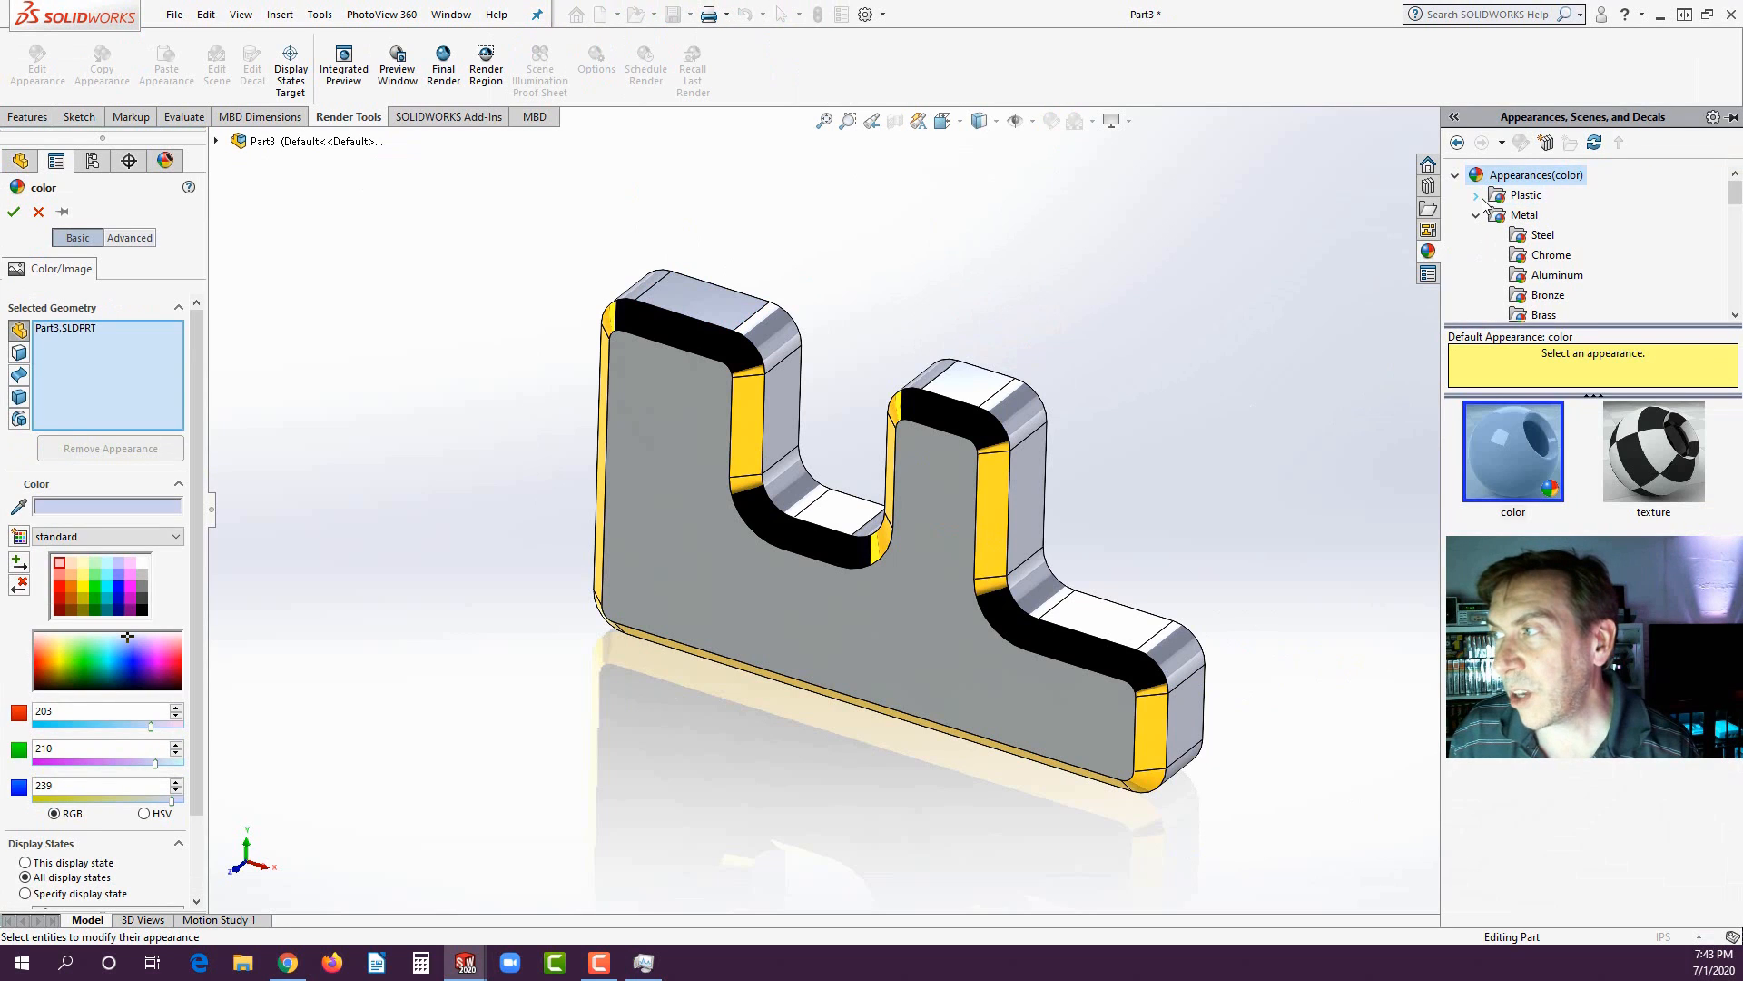
pyautogui.doubleClick(1504, 198)
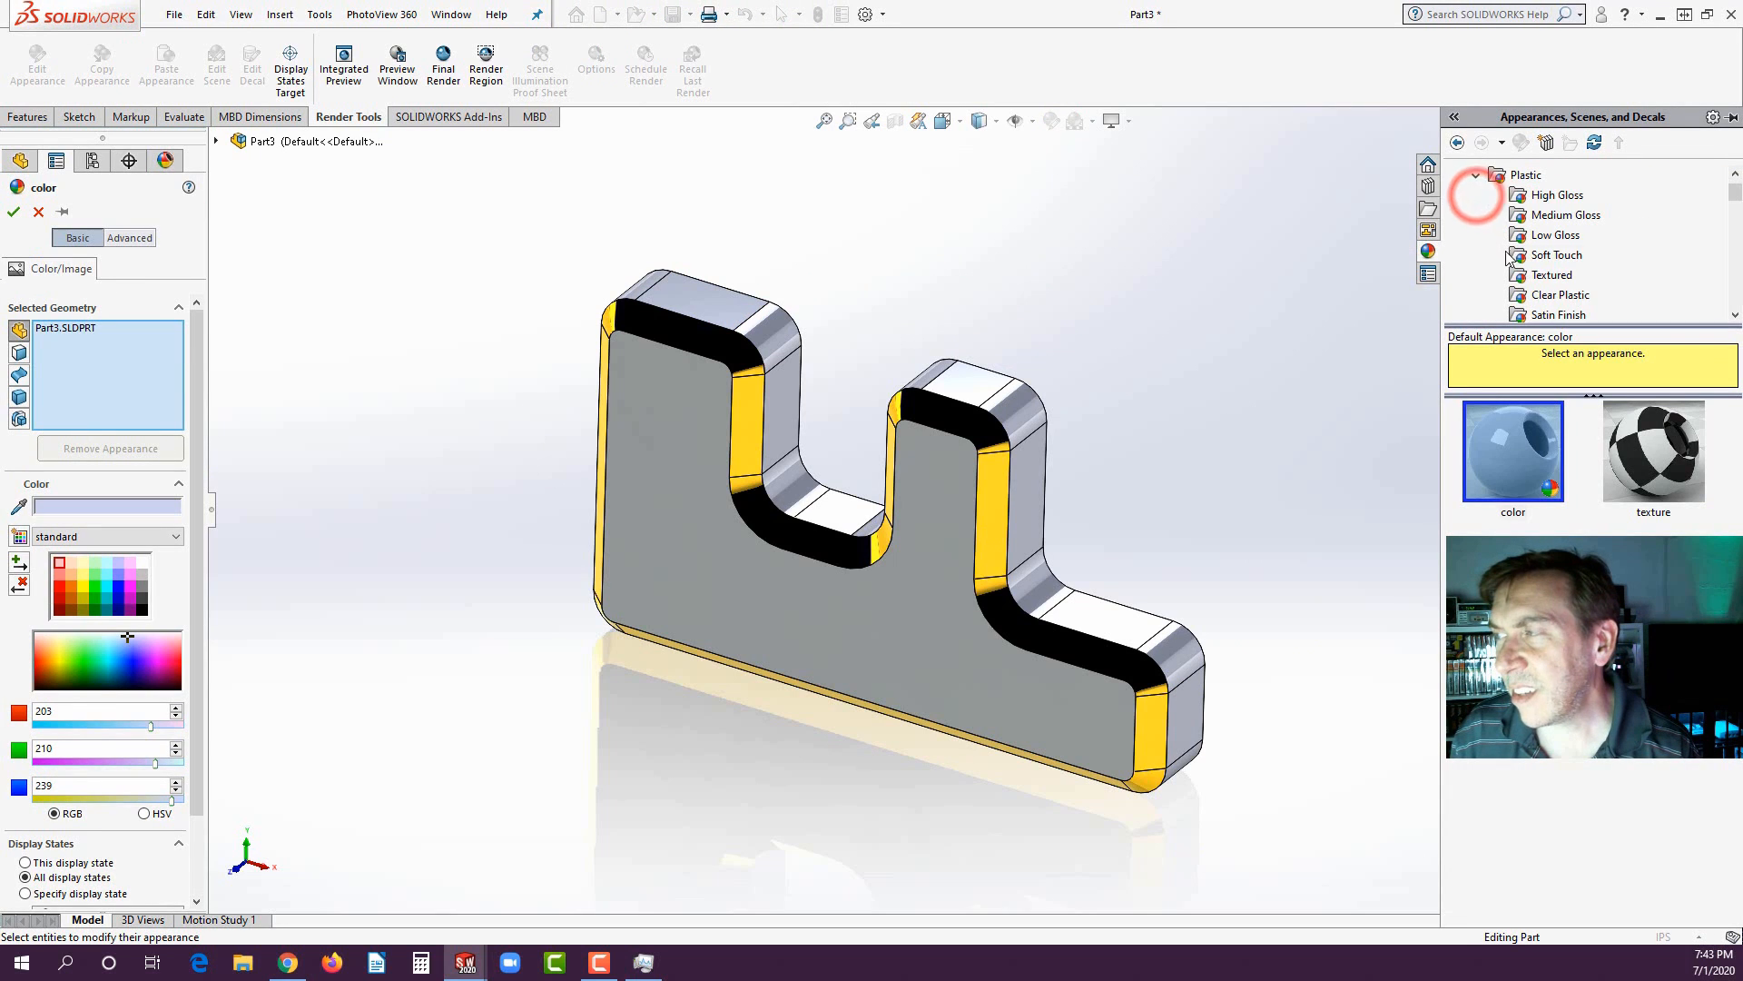
pyautogui.click(1519, 299)
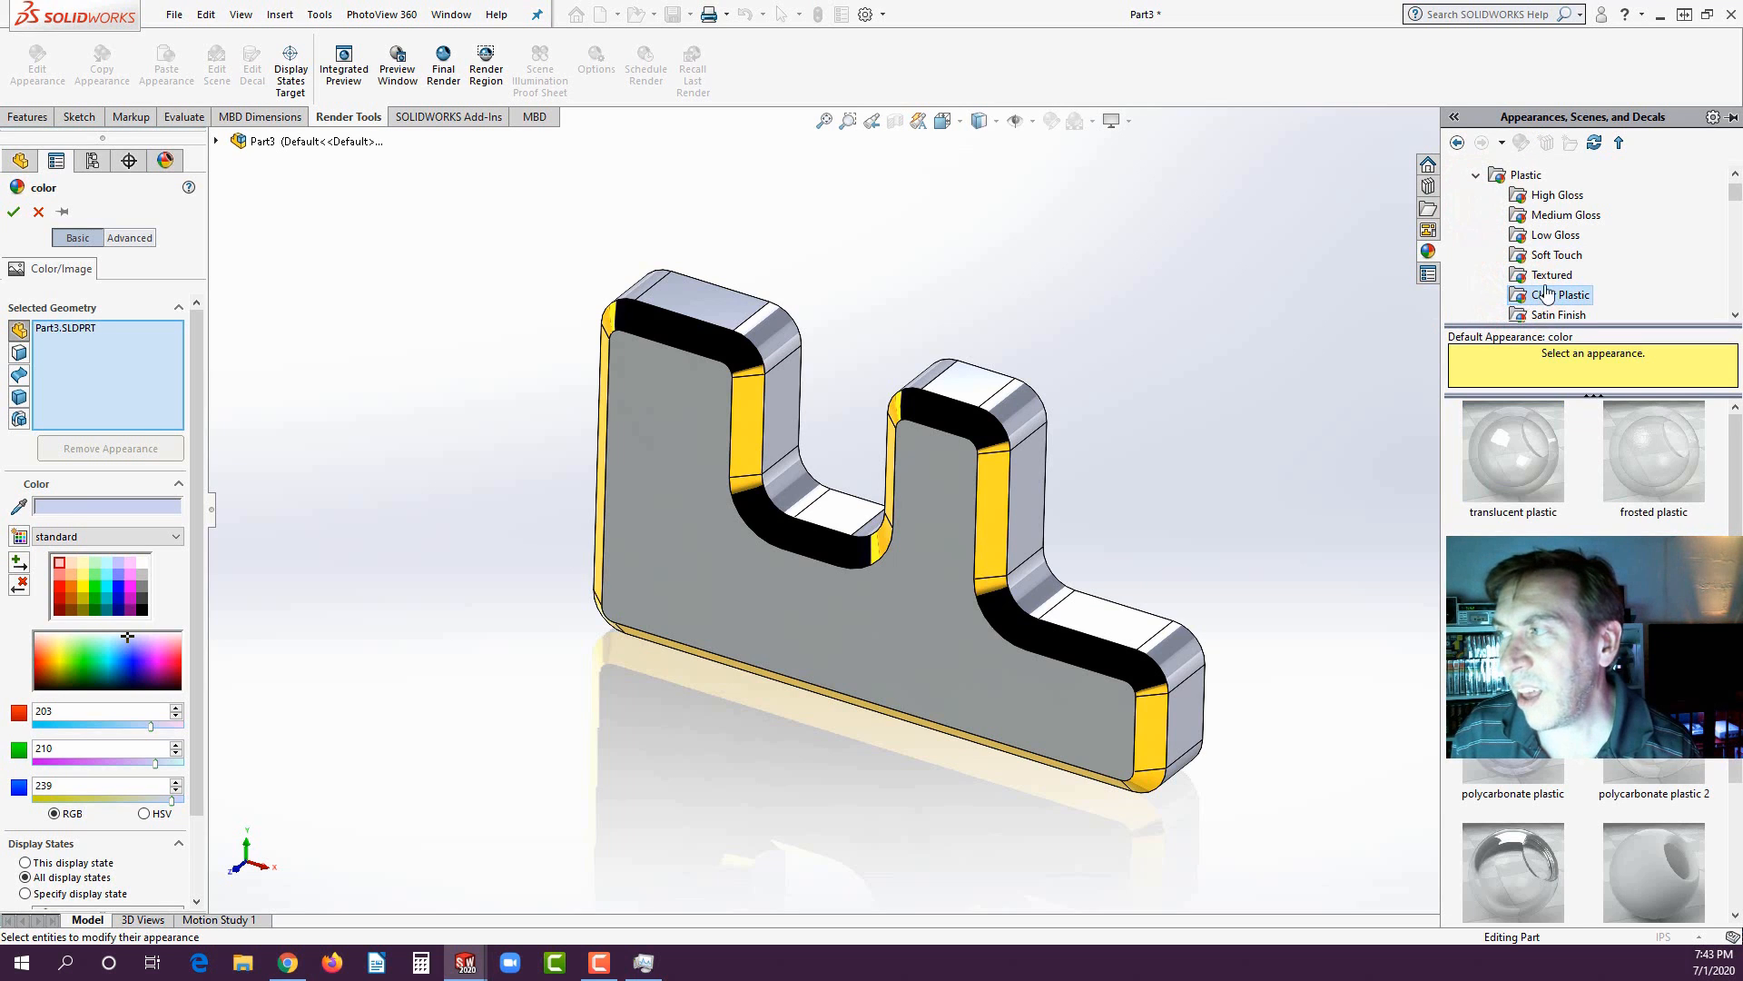
pyautogui.scroll(-1, 1546, 292)
pyautogui.scroll(1, 1541, 196)
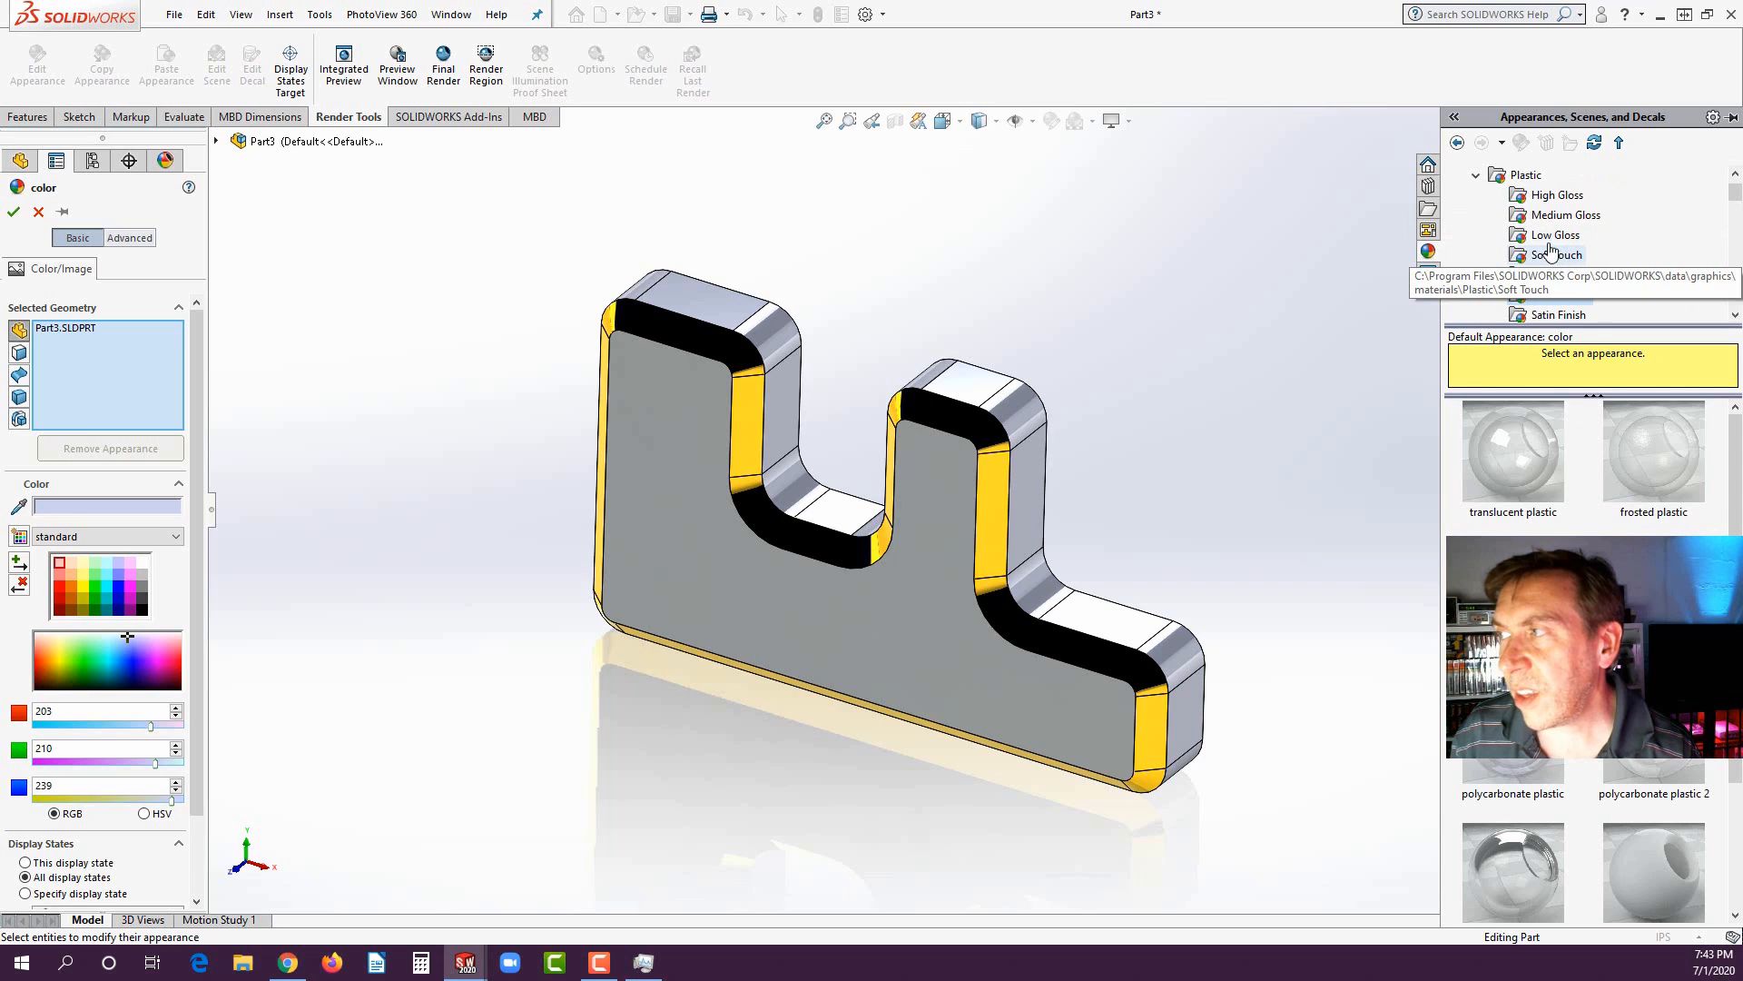
pyautogui.scroll(-2, 1554, 273)
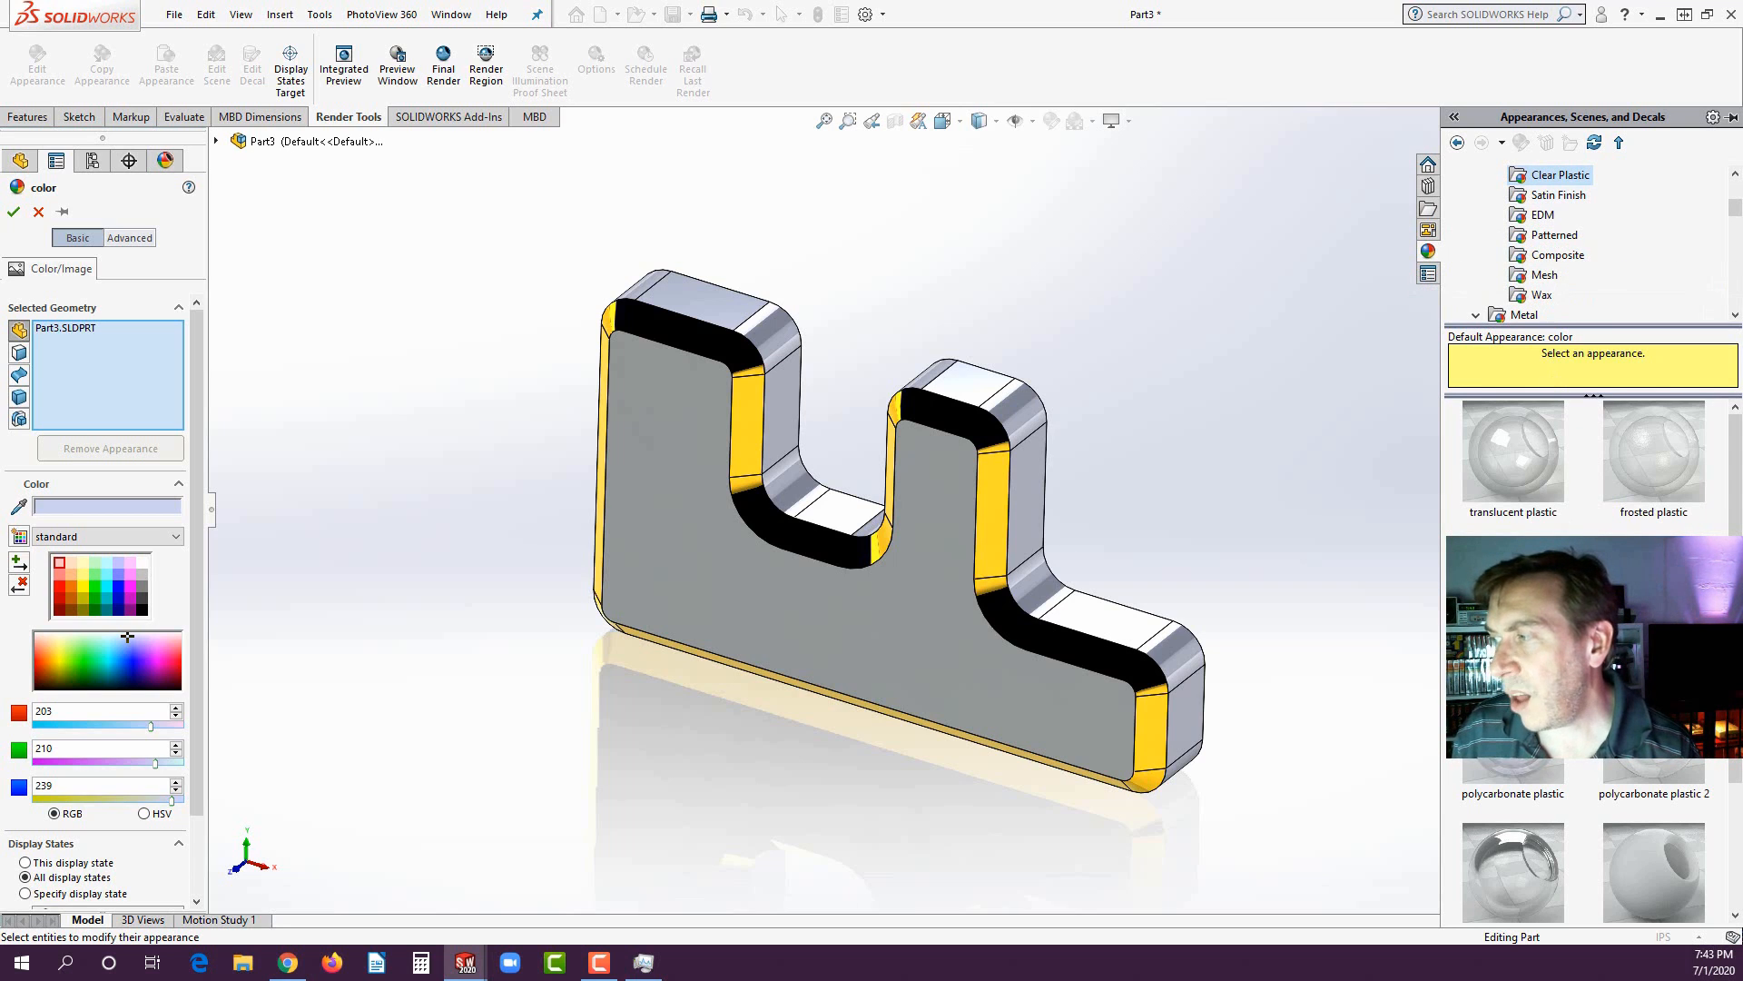
pyautogui.moveTo(1513, 588)
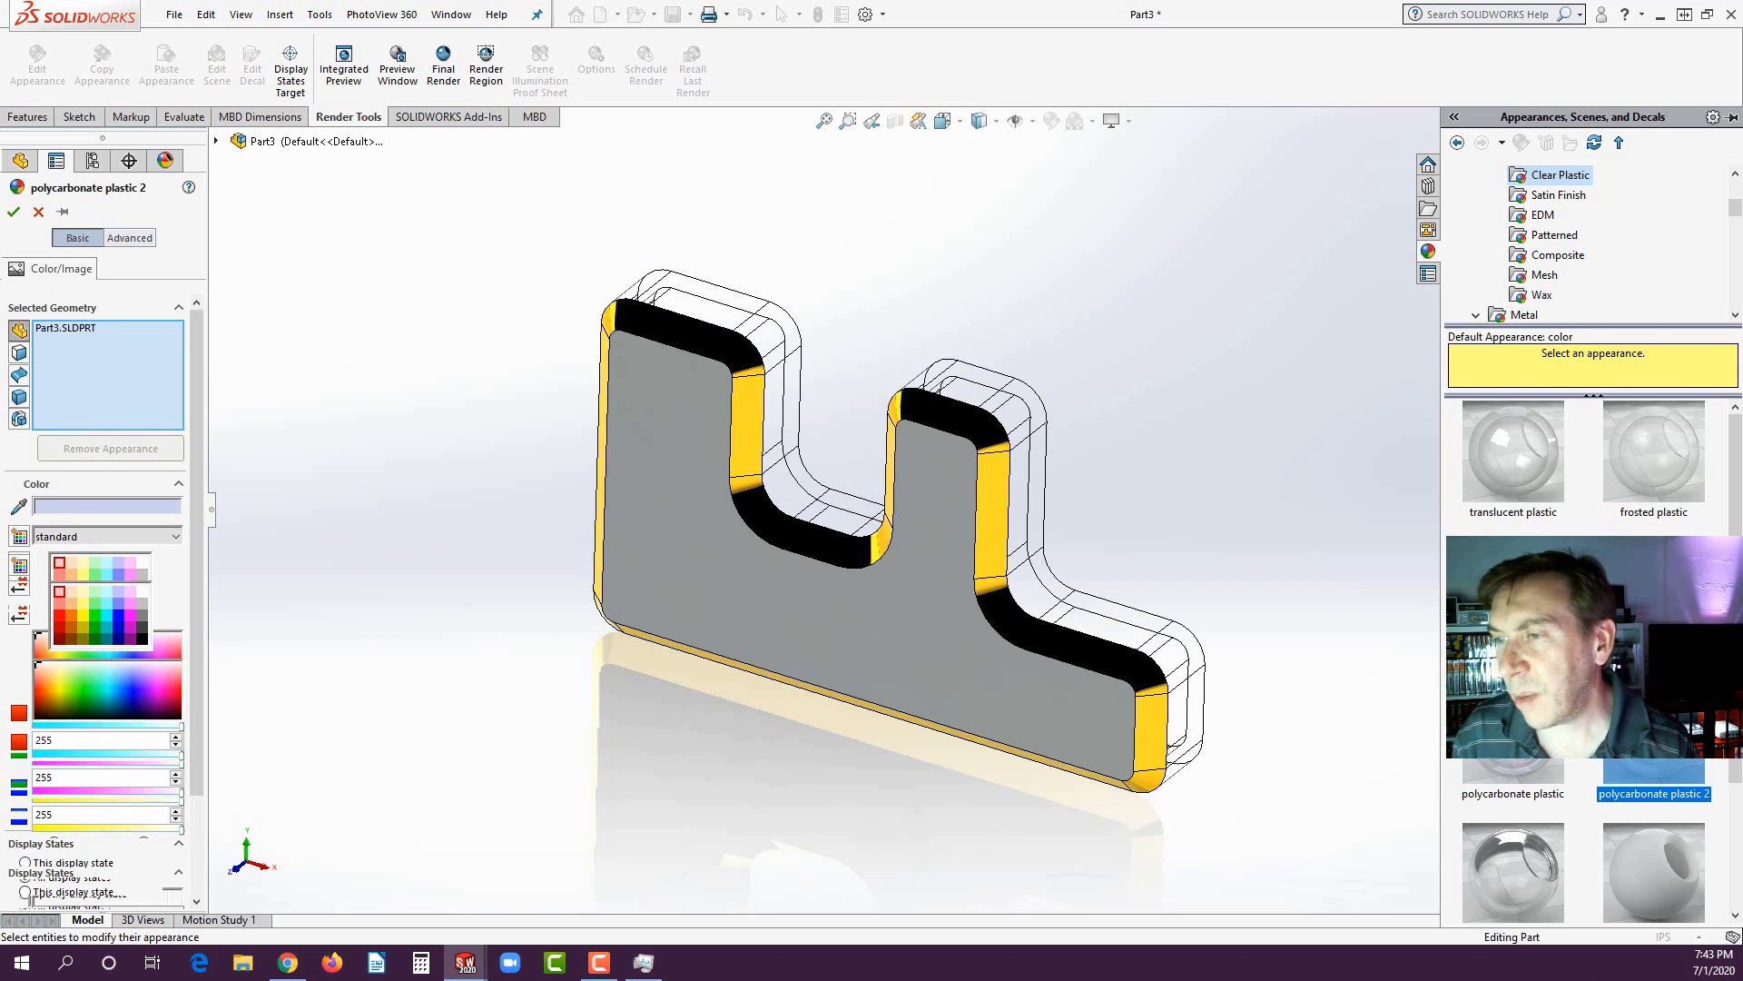
pyautogui.click(16, 218)
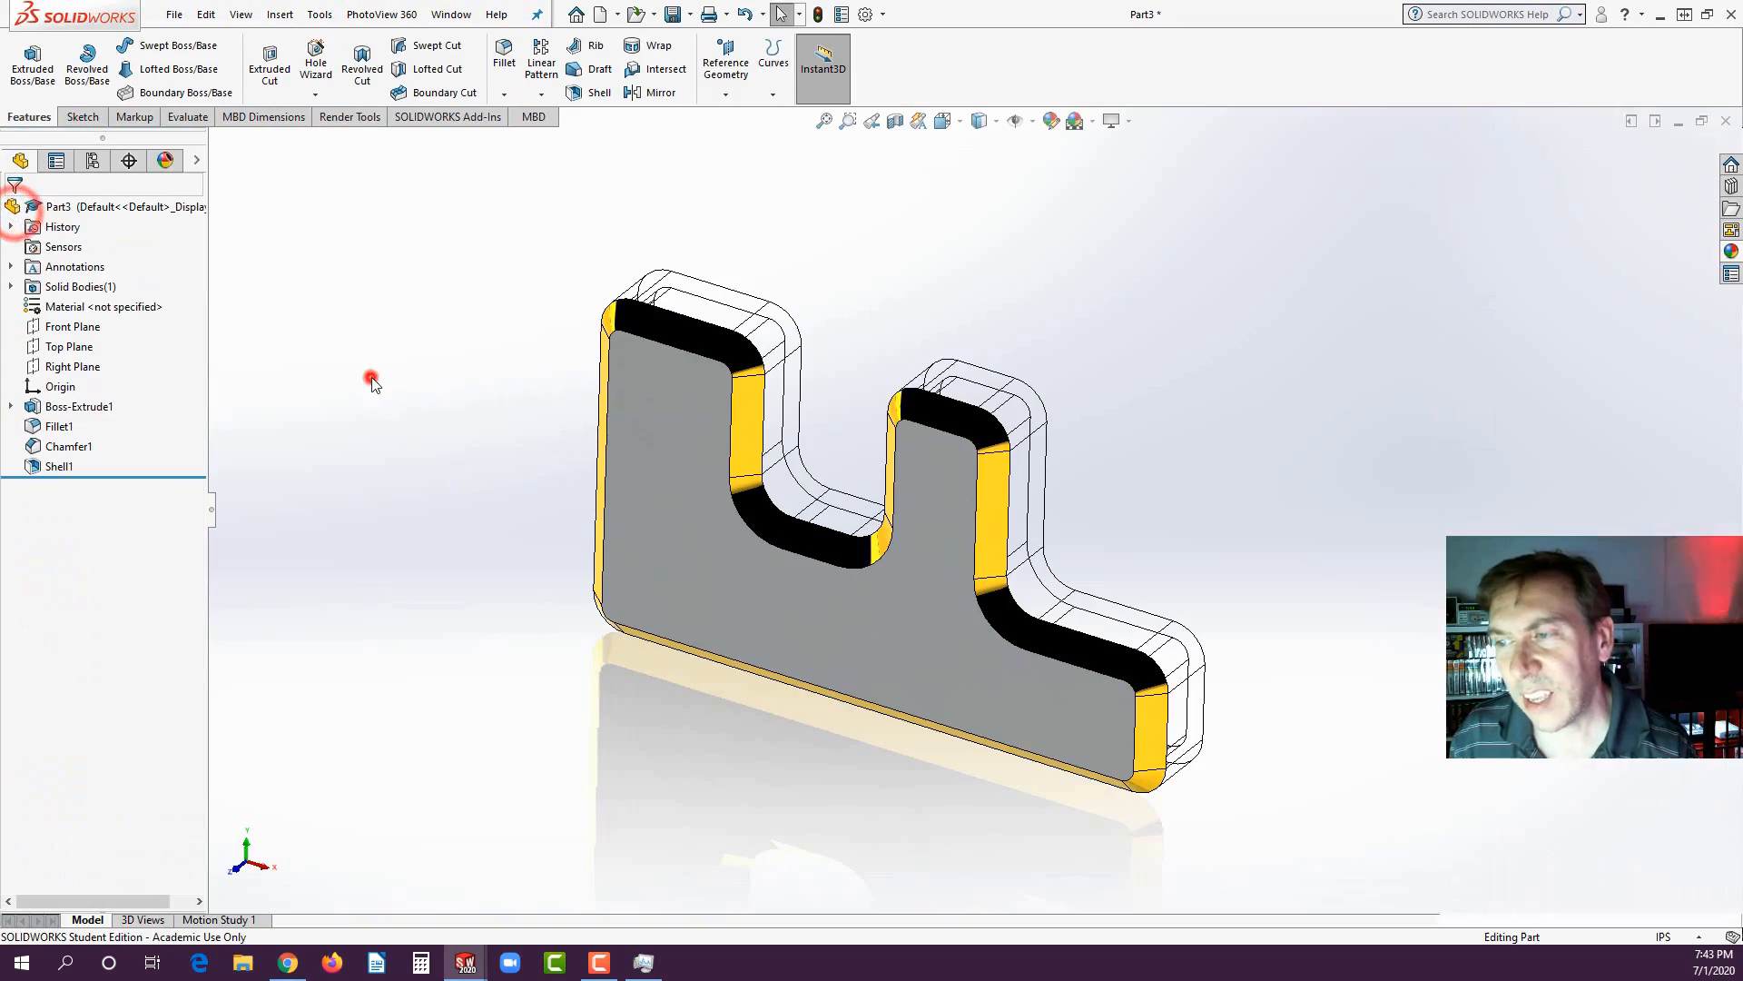
# - Turn on perspective view for the part and start the integrated render preview
pyautogui.moveTo(370, 378); pyautogui.dragTo(1021, 415, button='middle')
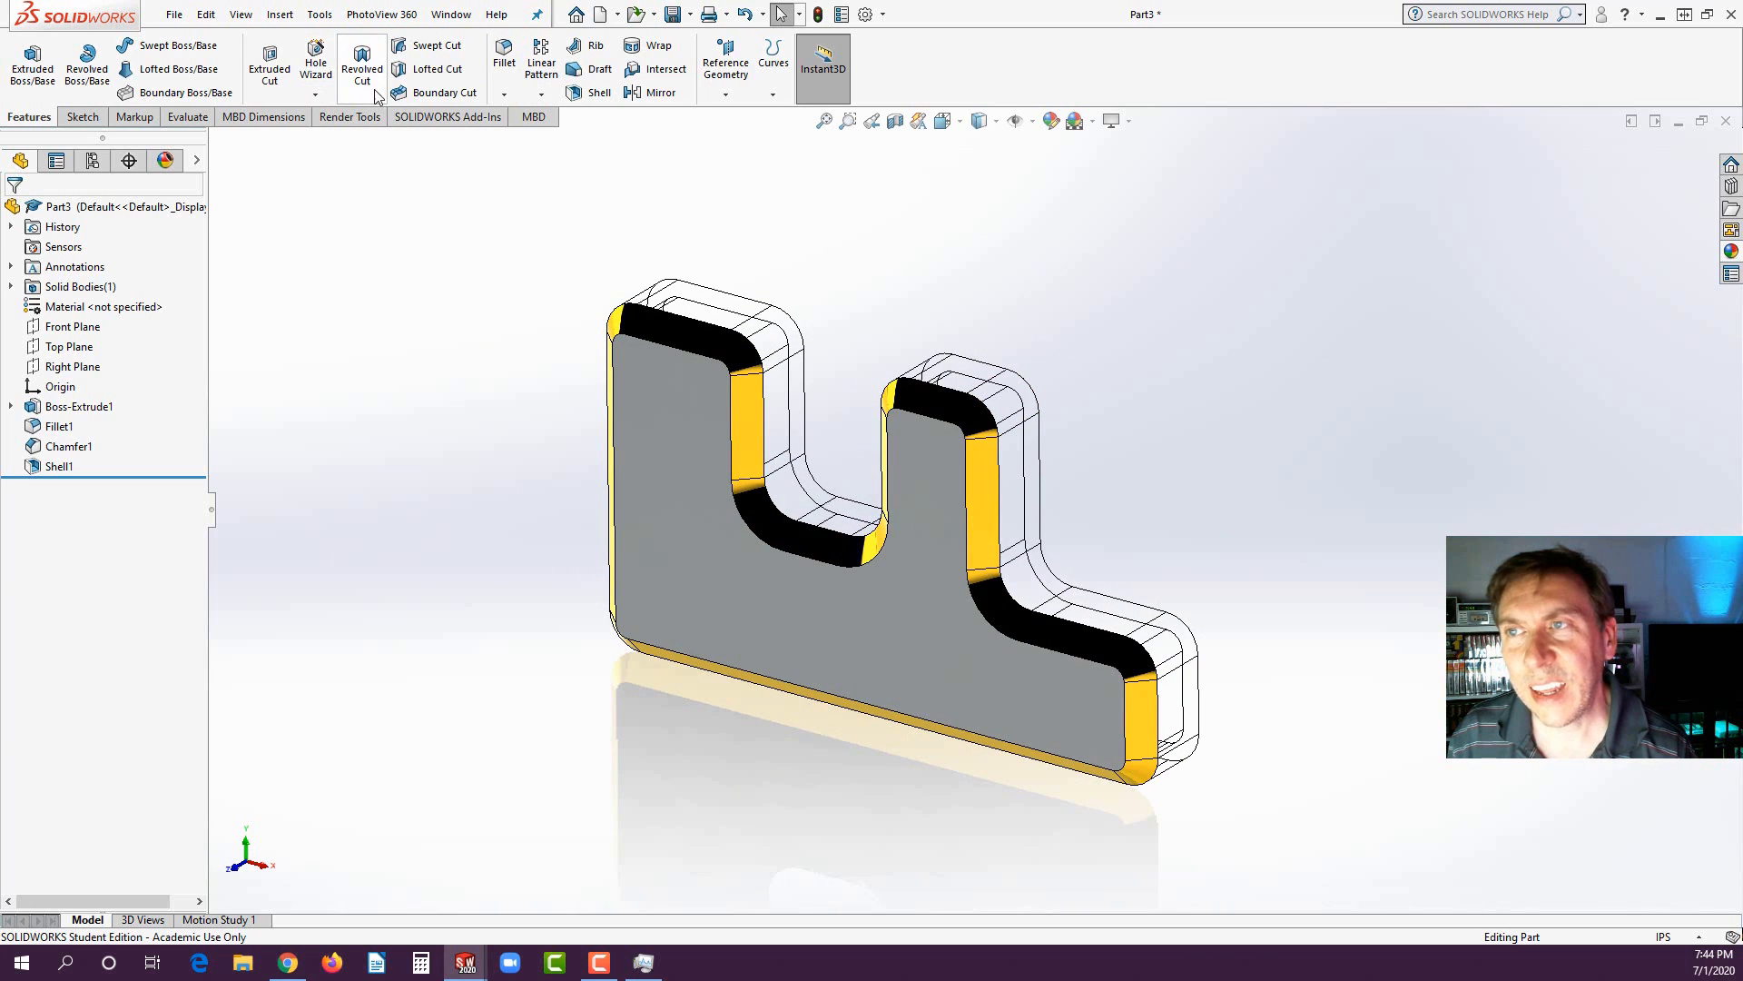
pyautogui.click(1129, 122)
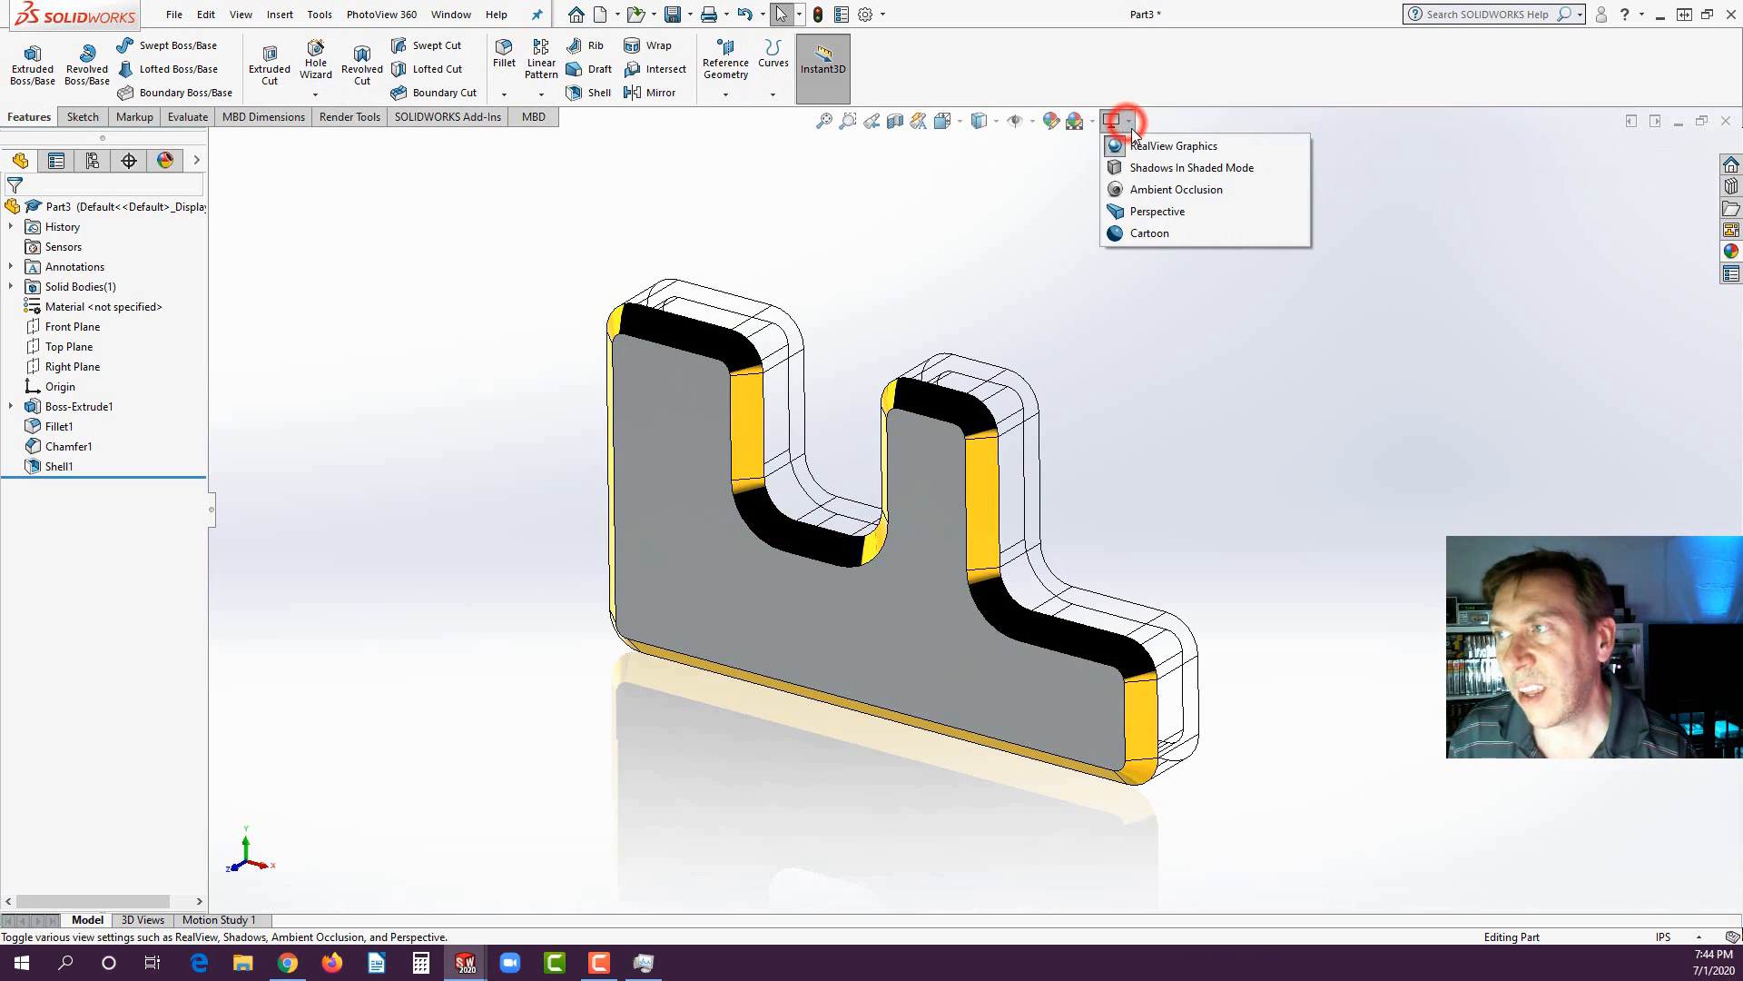
pyautogui.click(1119, 211)
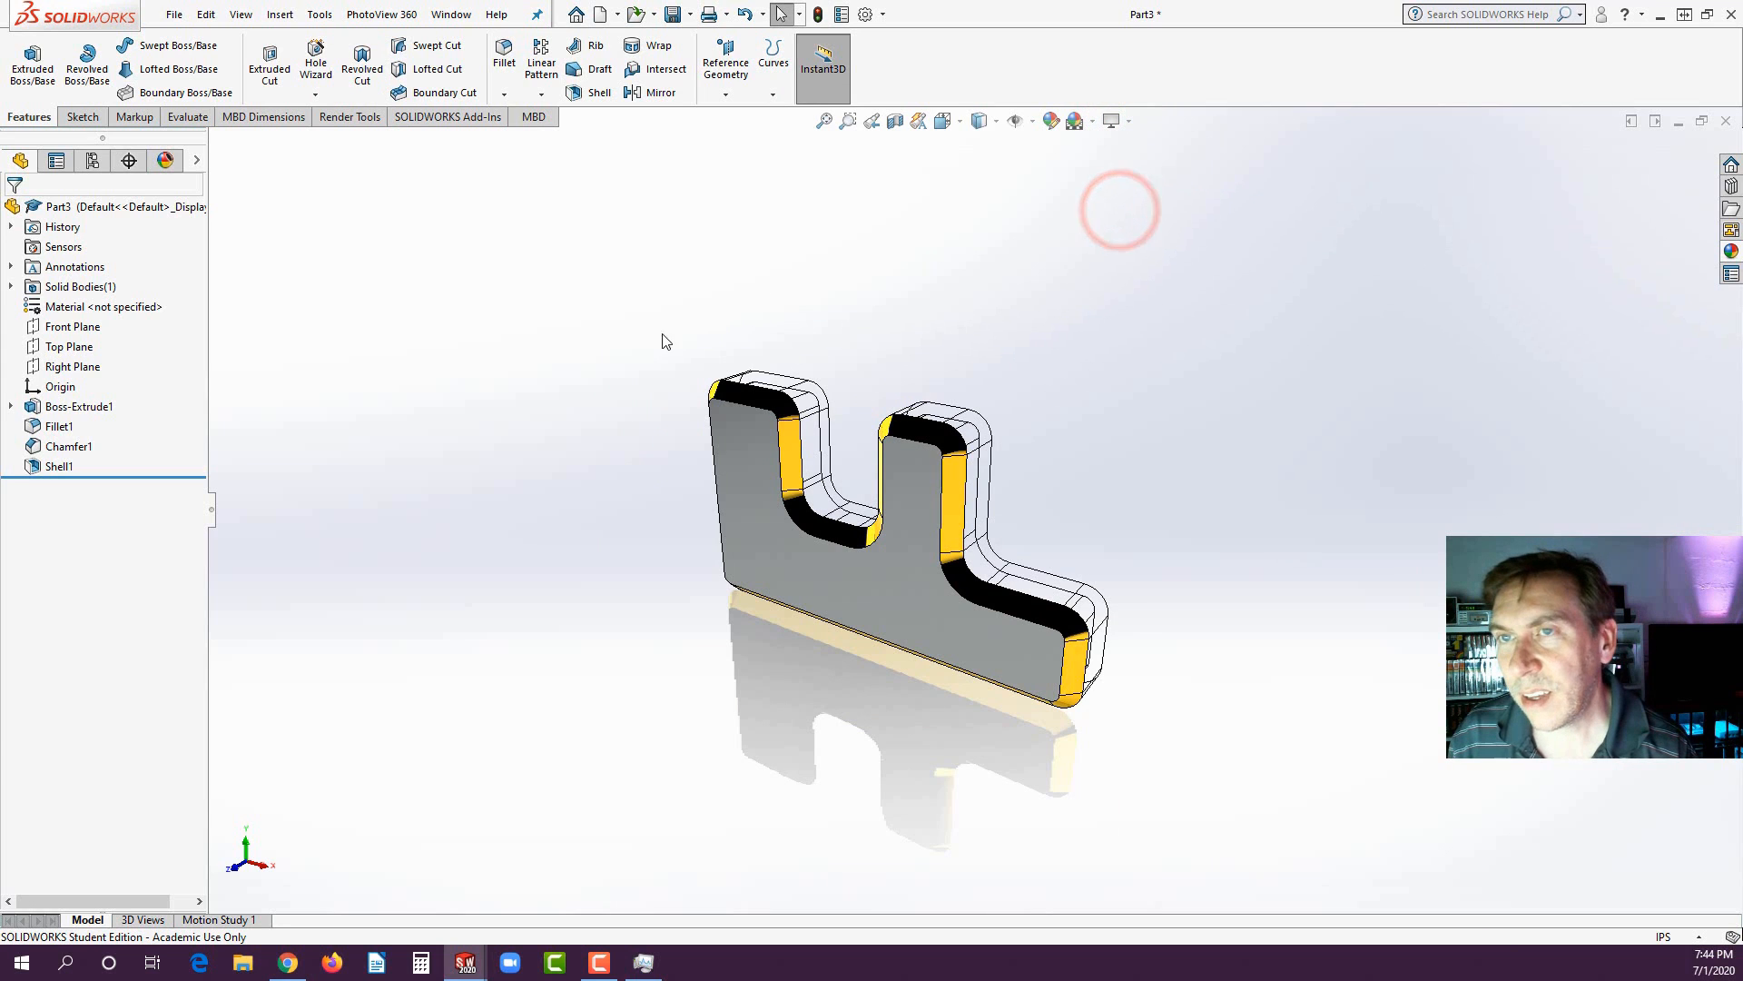
pyautogui.click(337, 117)
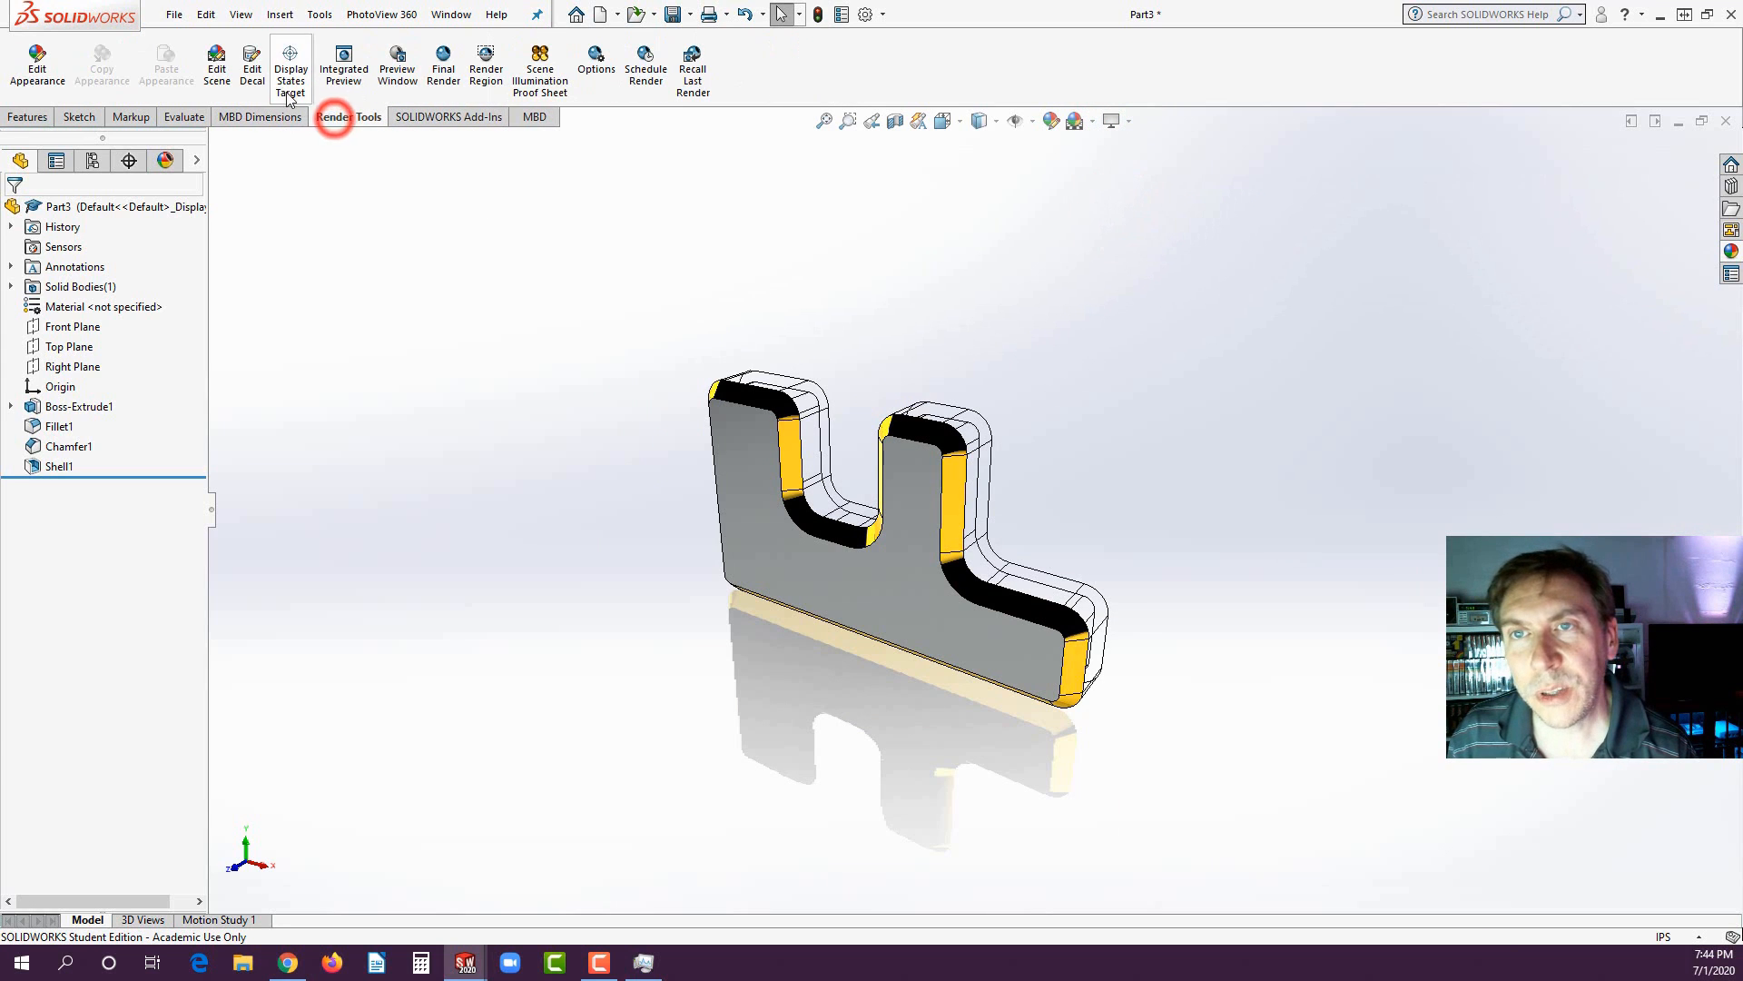
pyautogui.click(335, 68)
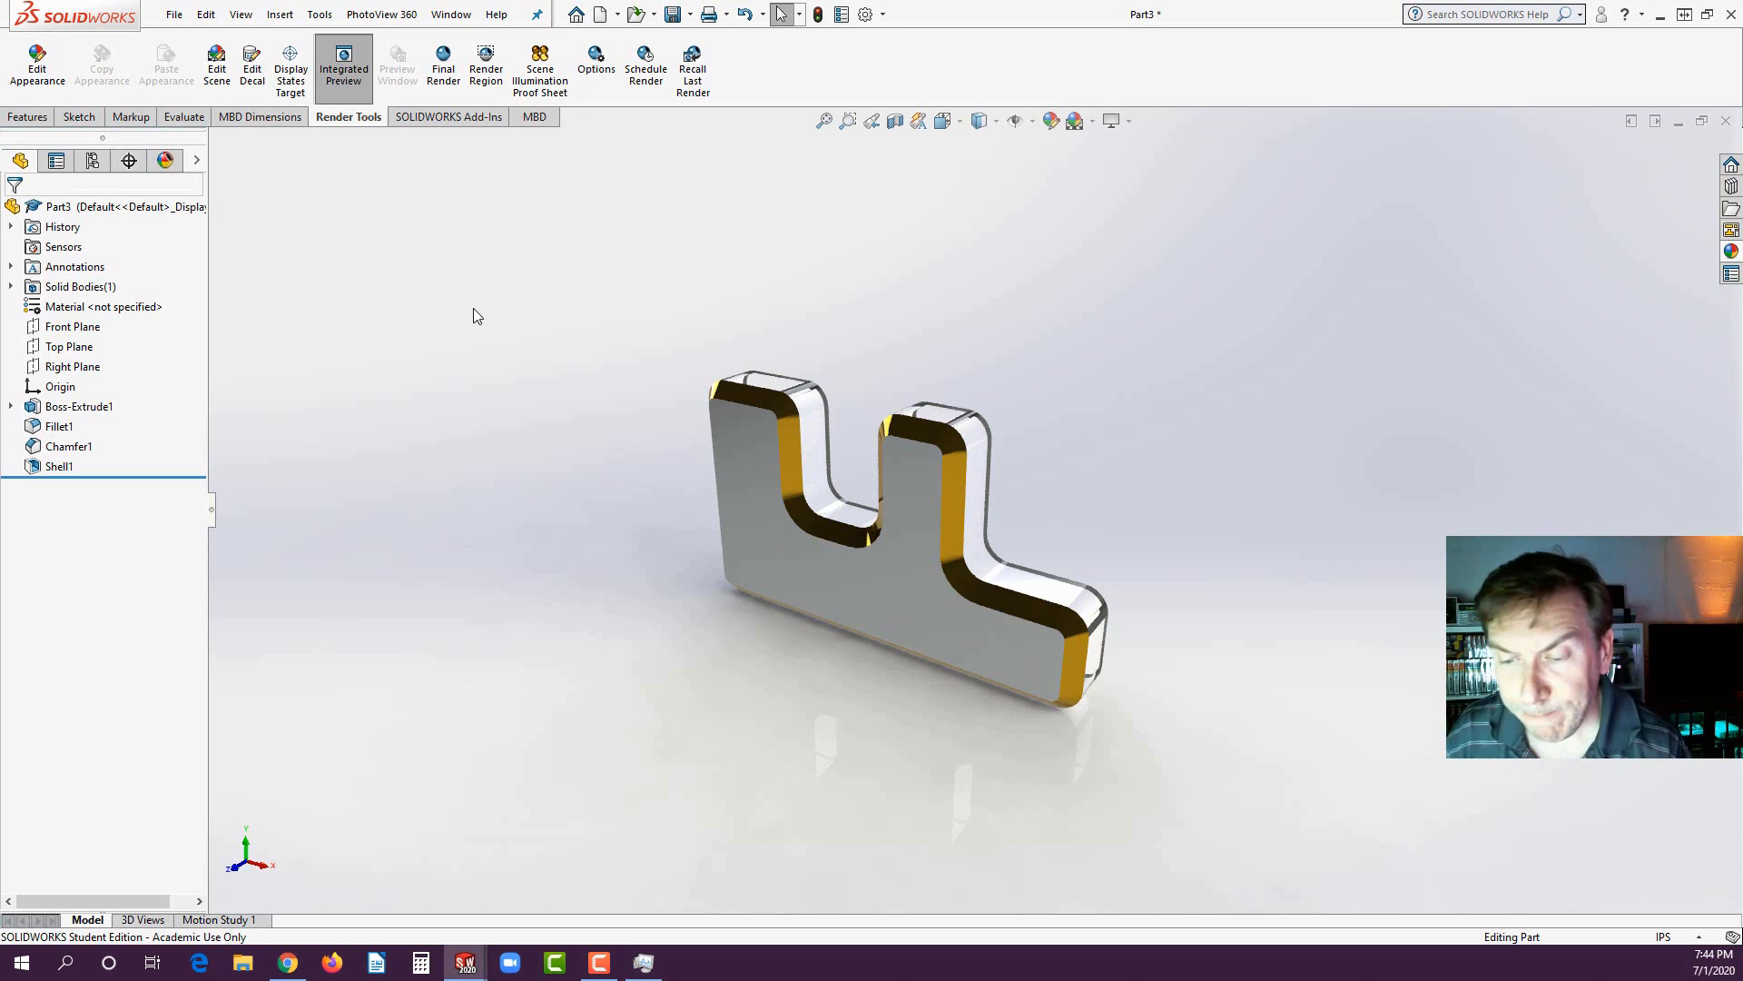
# - Switch to a blank LibreOffice Writer document, move its window aside and enter the heading L1
pyautogui.click(380, 963)
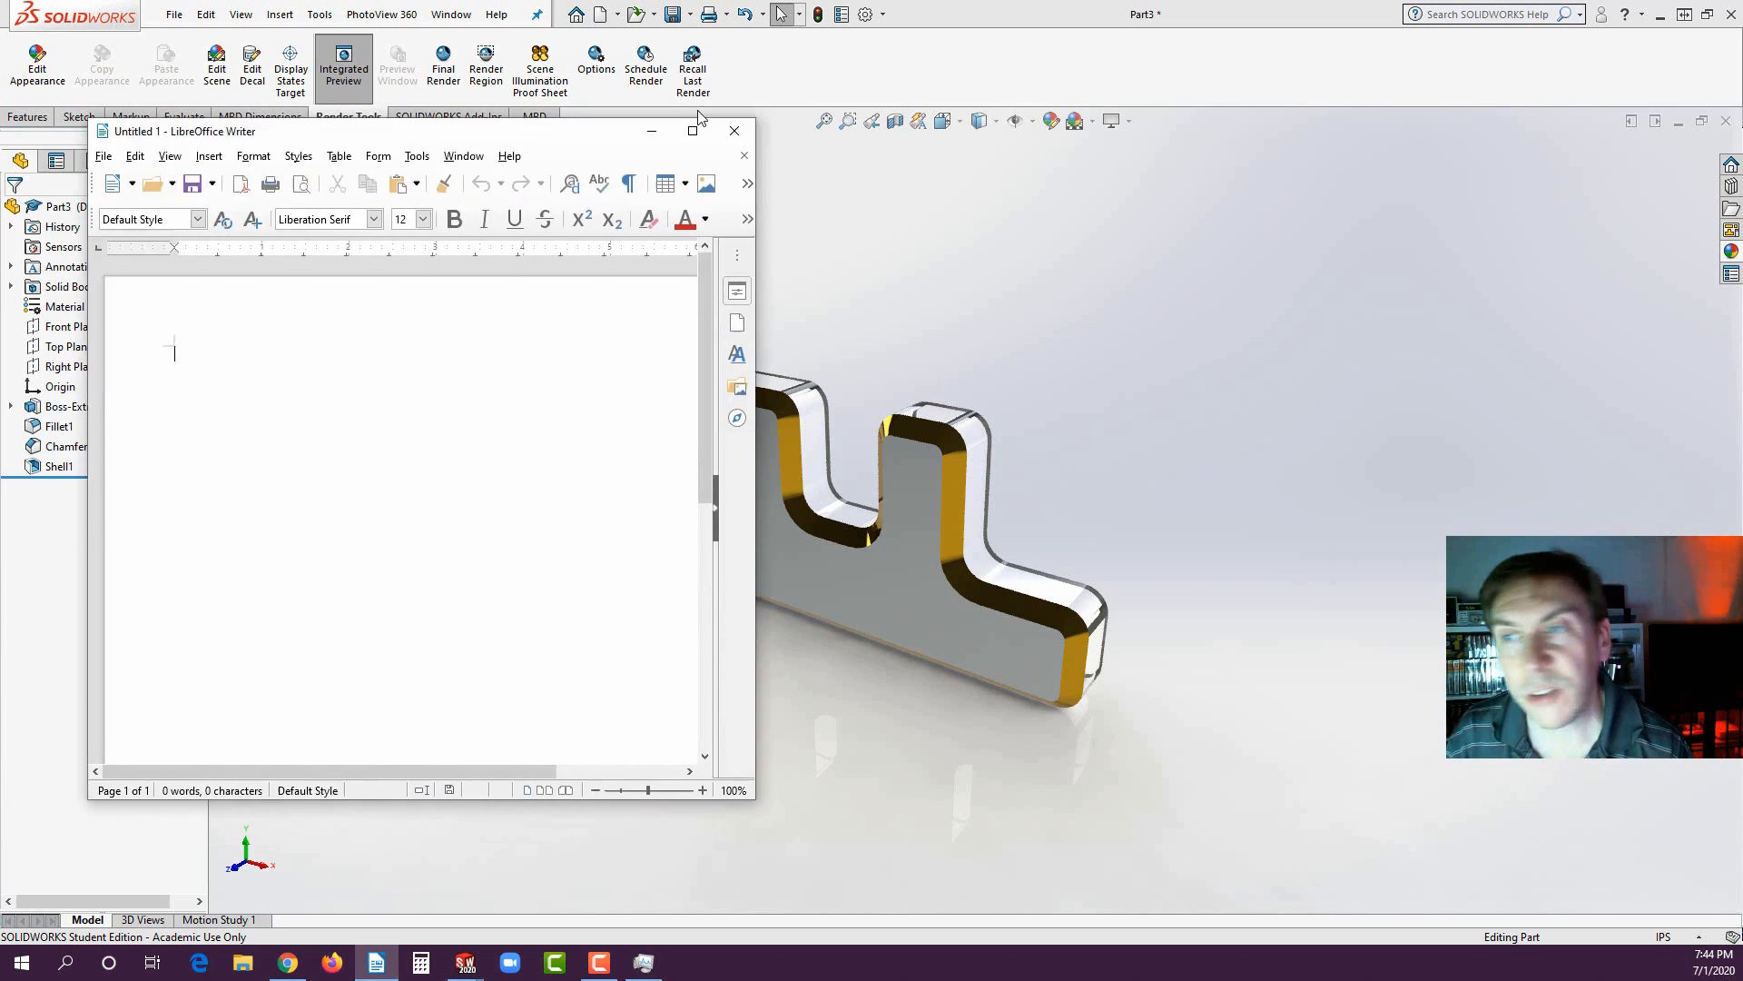
pyautogui.moveTo(551, 133); pyautogui.dragTo(1319, 70)
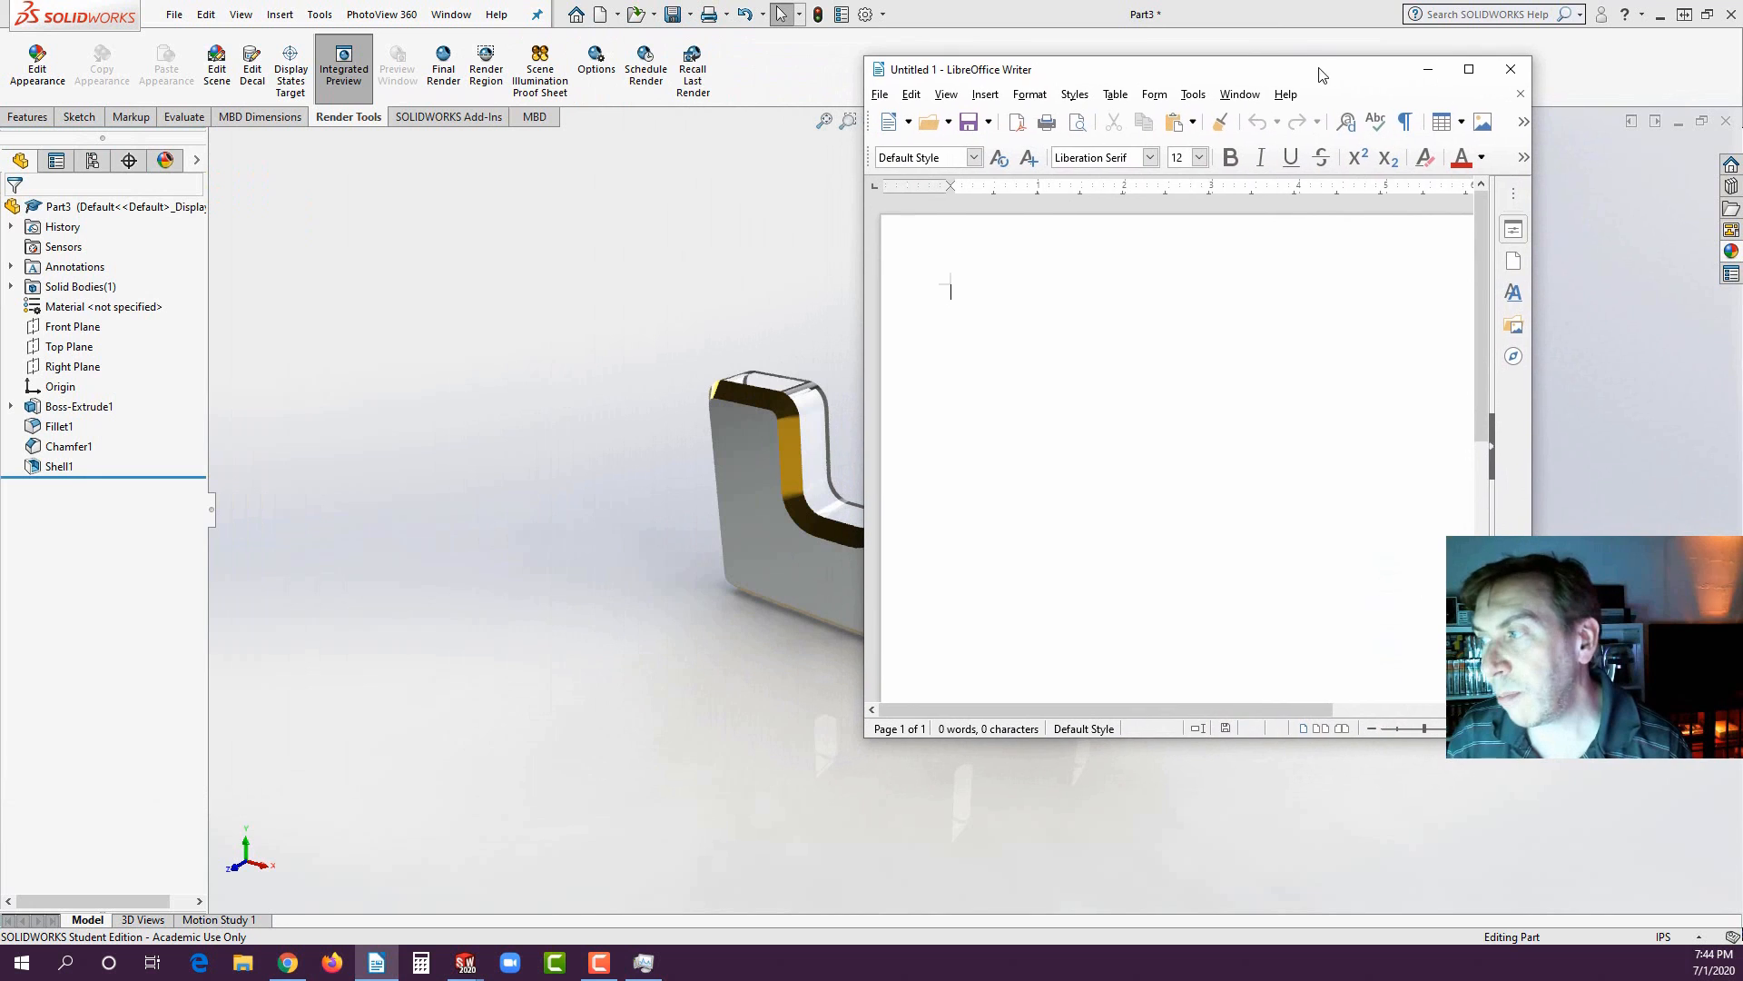
pyautogui.click(977, 311)
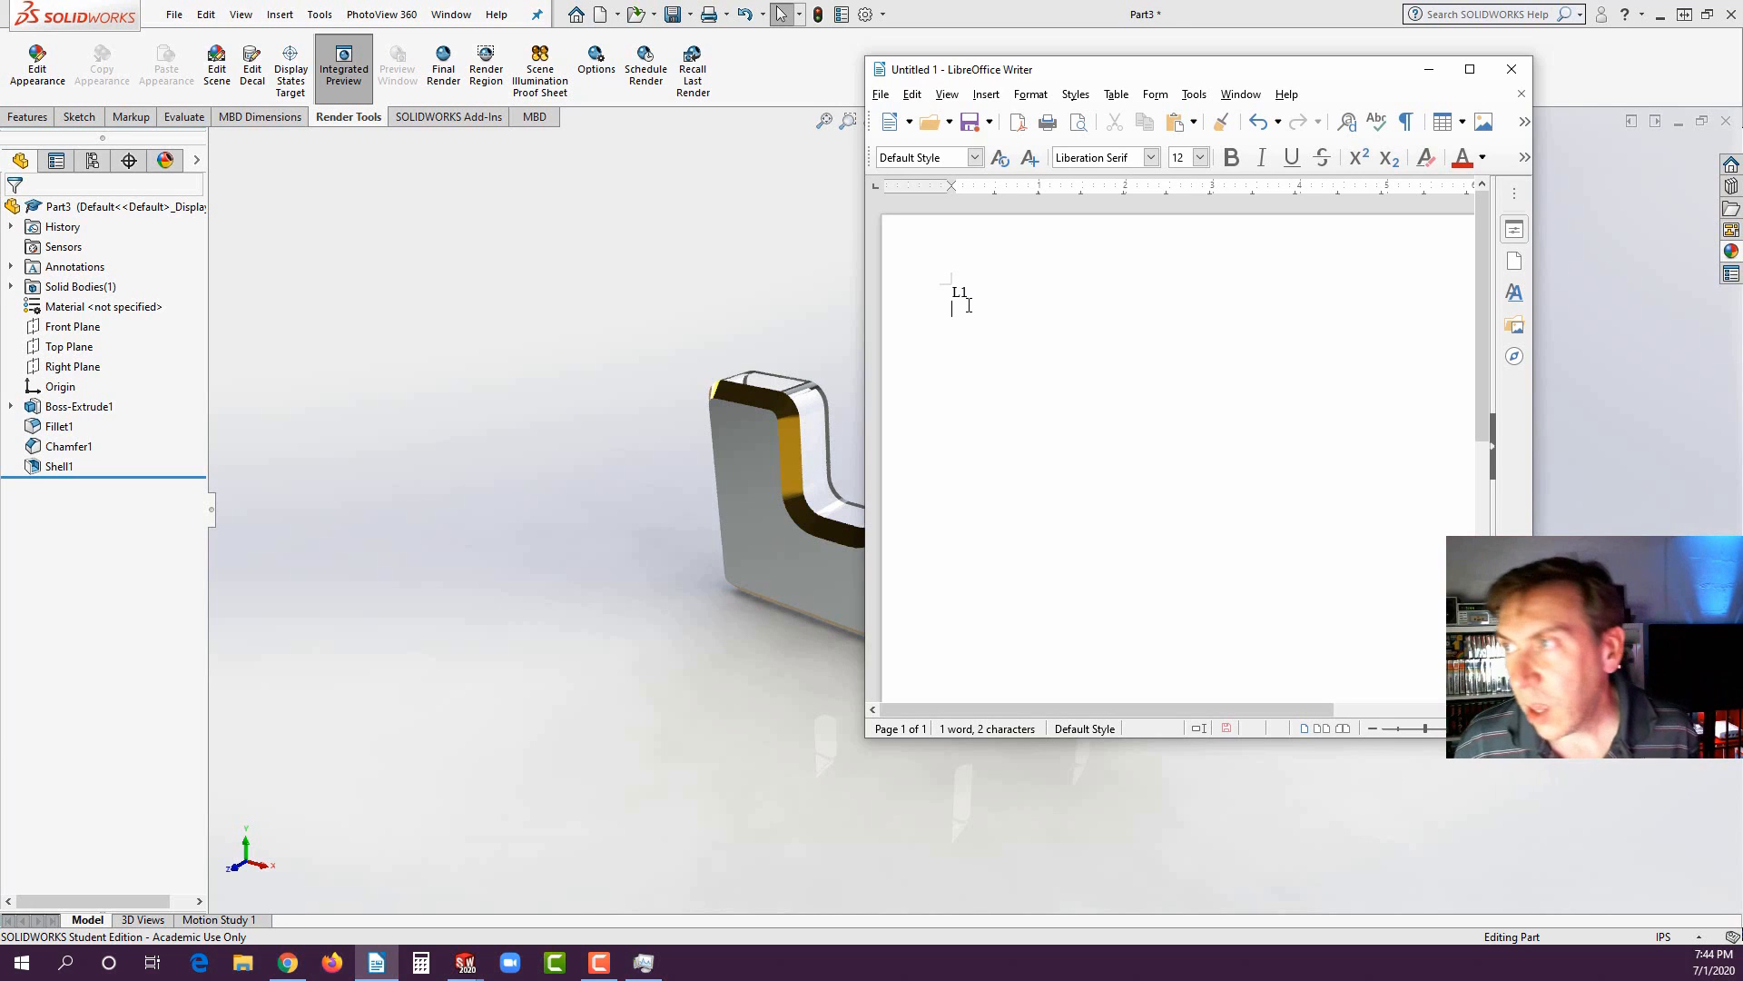
# - Capture the screen with the rendered SolidWorks part and paste the screenshot below the L1 heading in LibreOffice Writer
pyautogui.click(978, 96)
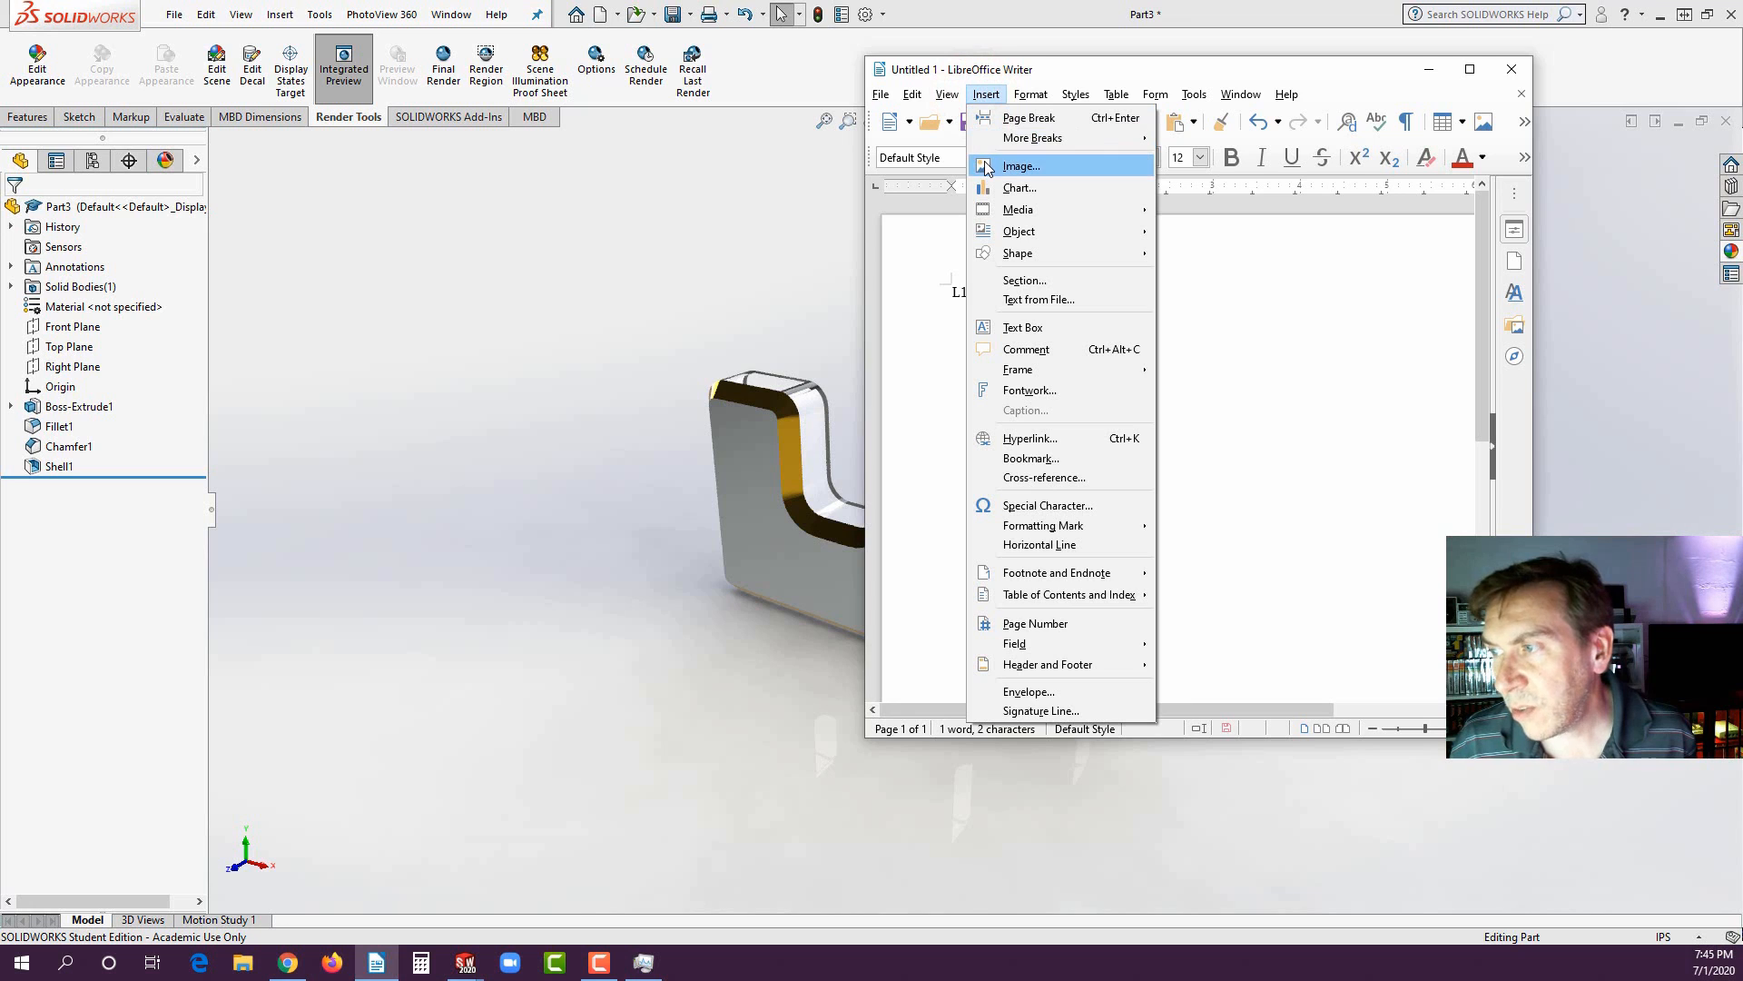
pyautogui.click(899, 25)
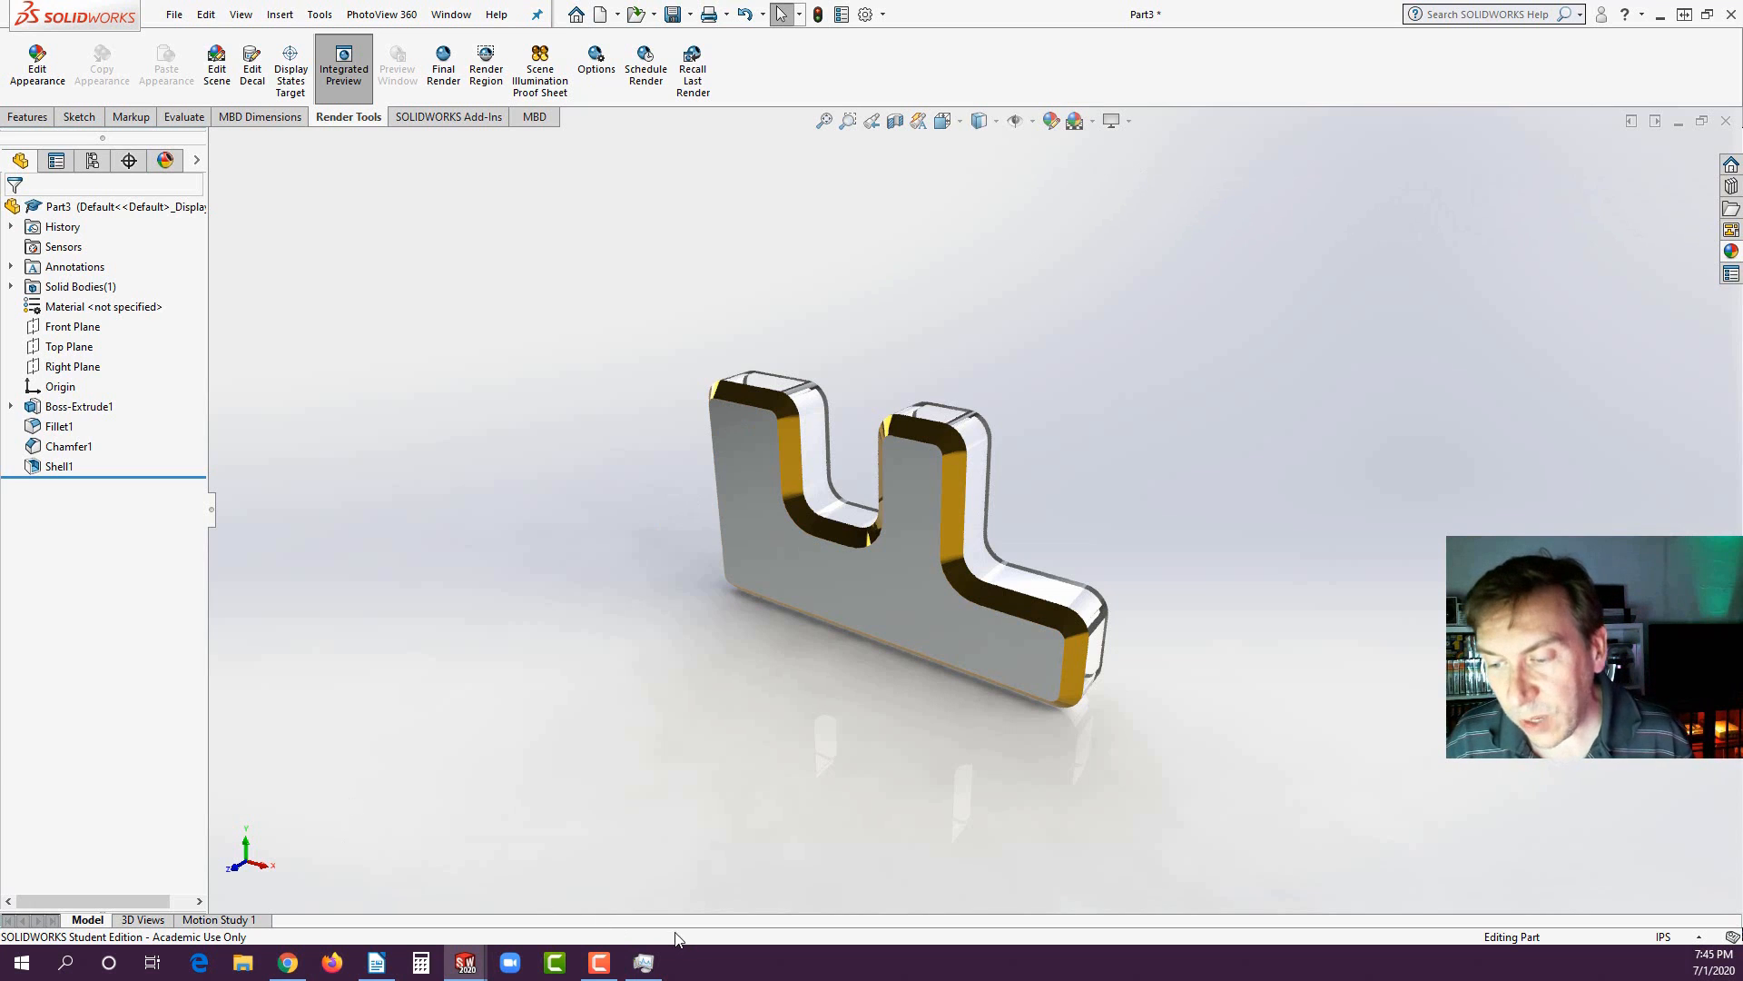
pyautogui.click(377, 962)
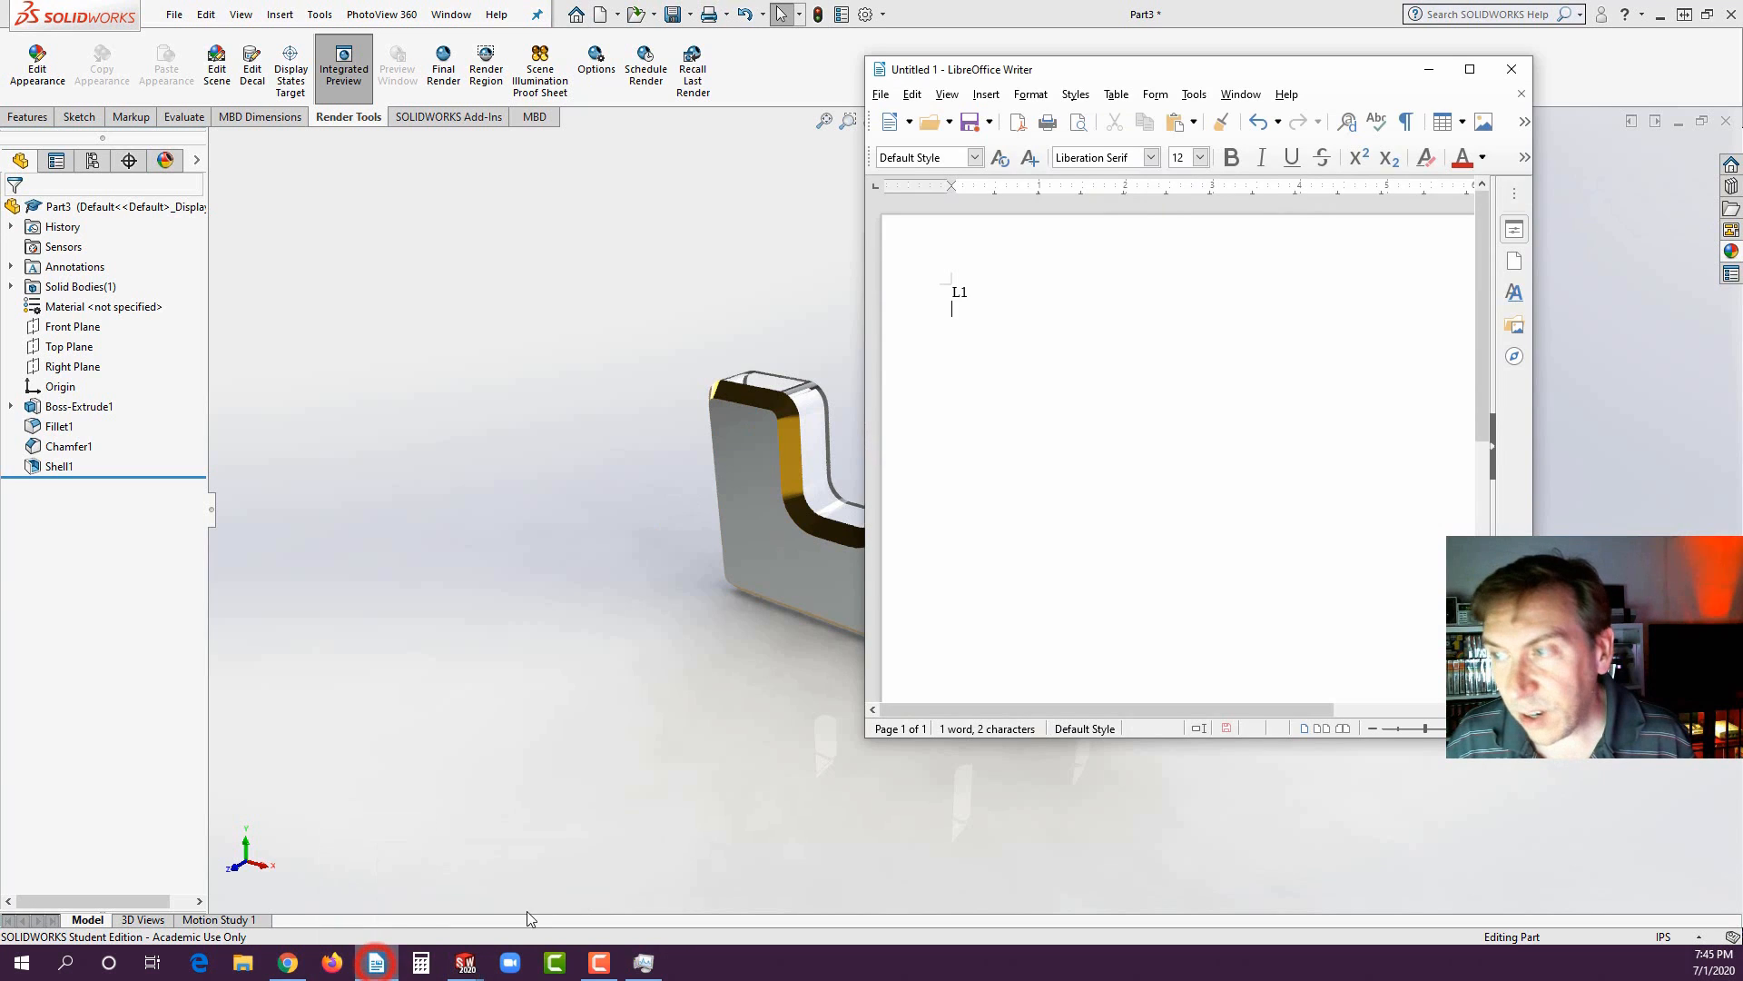
pyautogui.click(967, 322)
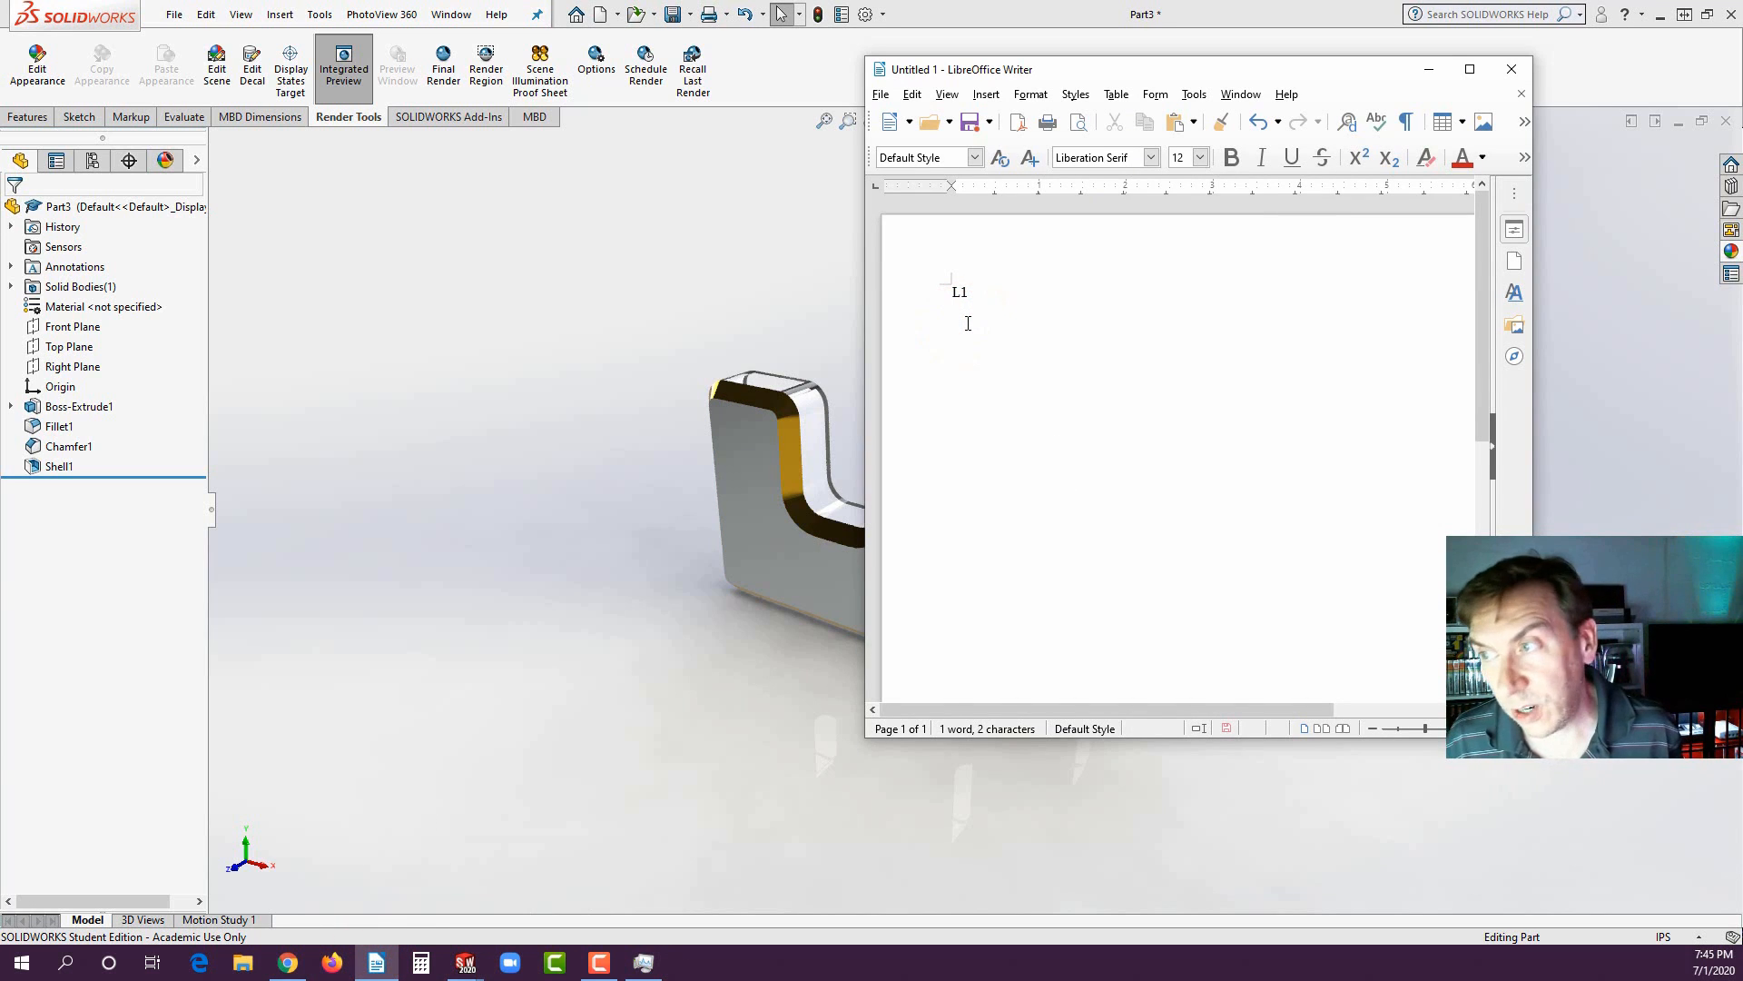
pyautogui.hotkey('ctrl', 'v')
pyautogui.click(1050, 430)
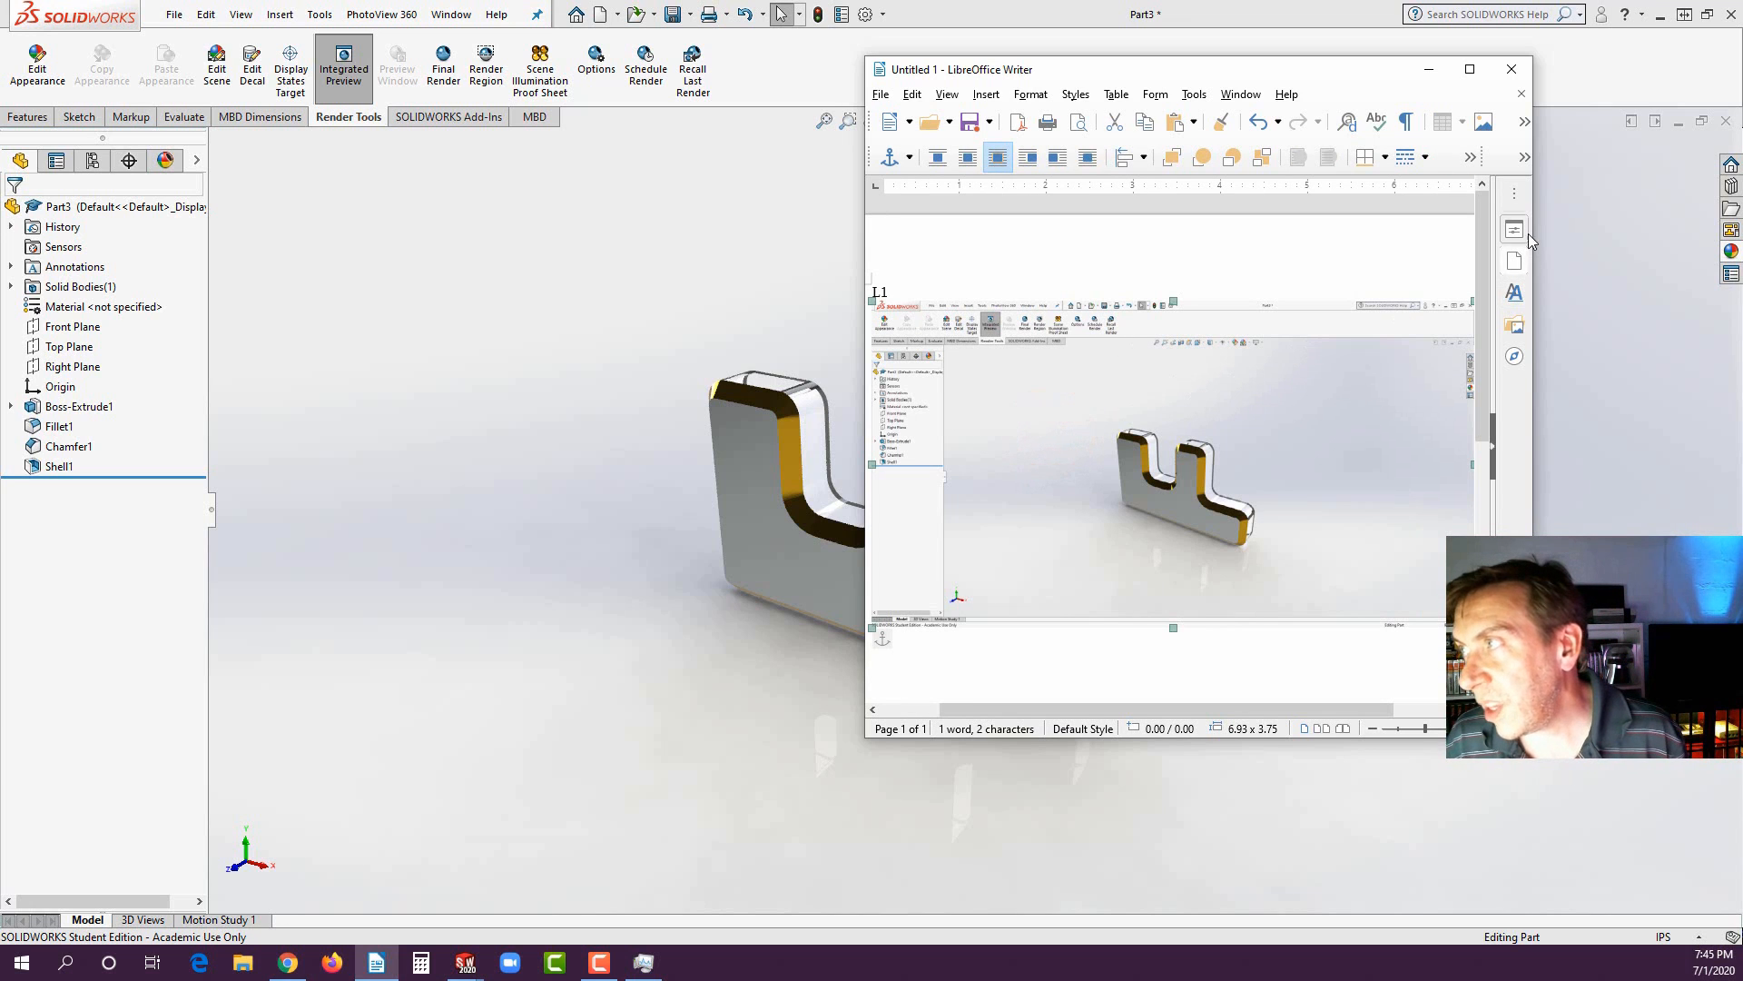
# - Maximize the document window and crop the screenshot tightly around the rendered part, to about 1.85 x 1.75 in
pyautogui.click(1470, 69)
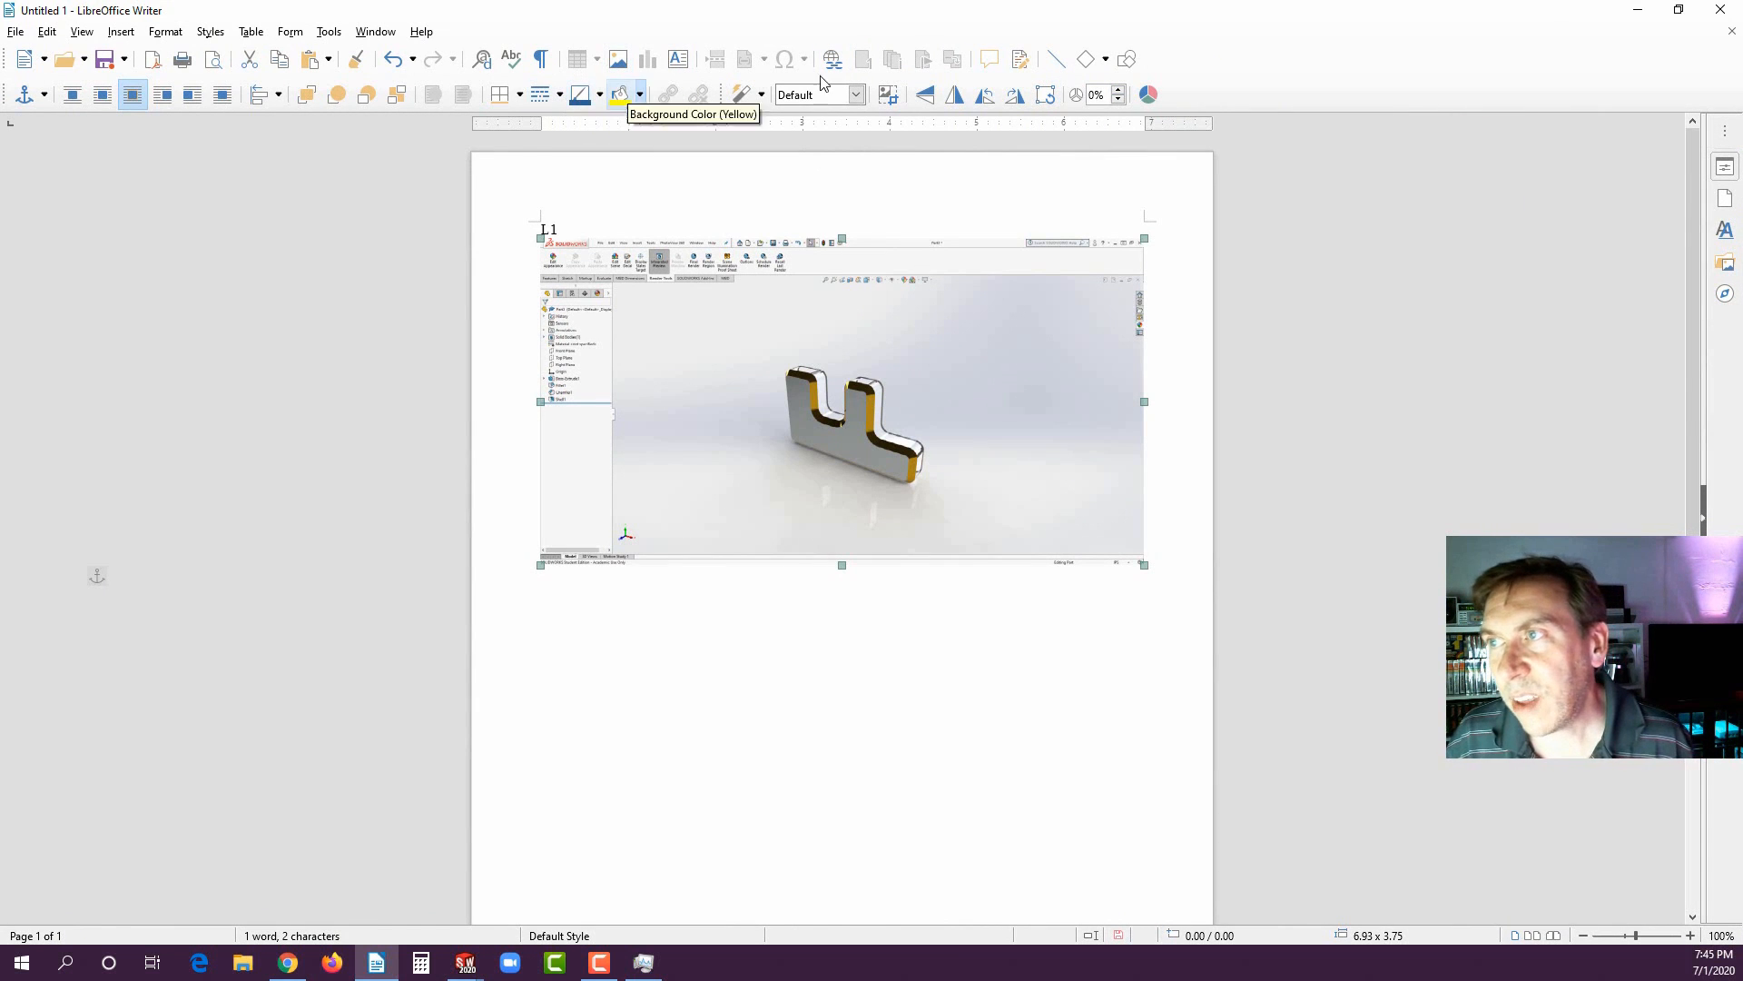
pyautogui.click(888, 94)
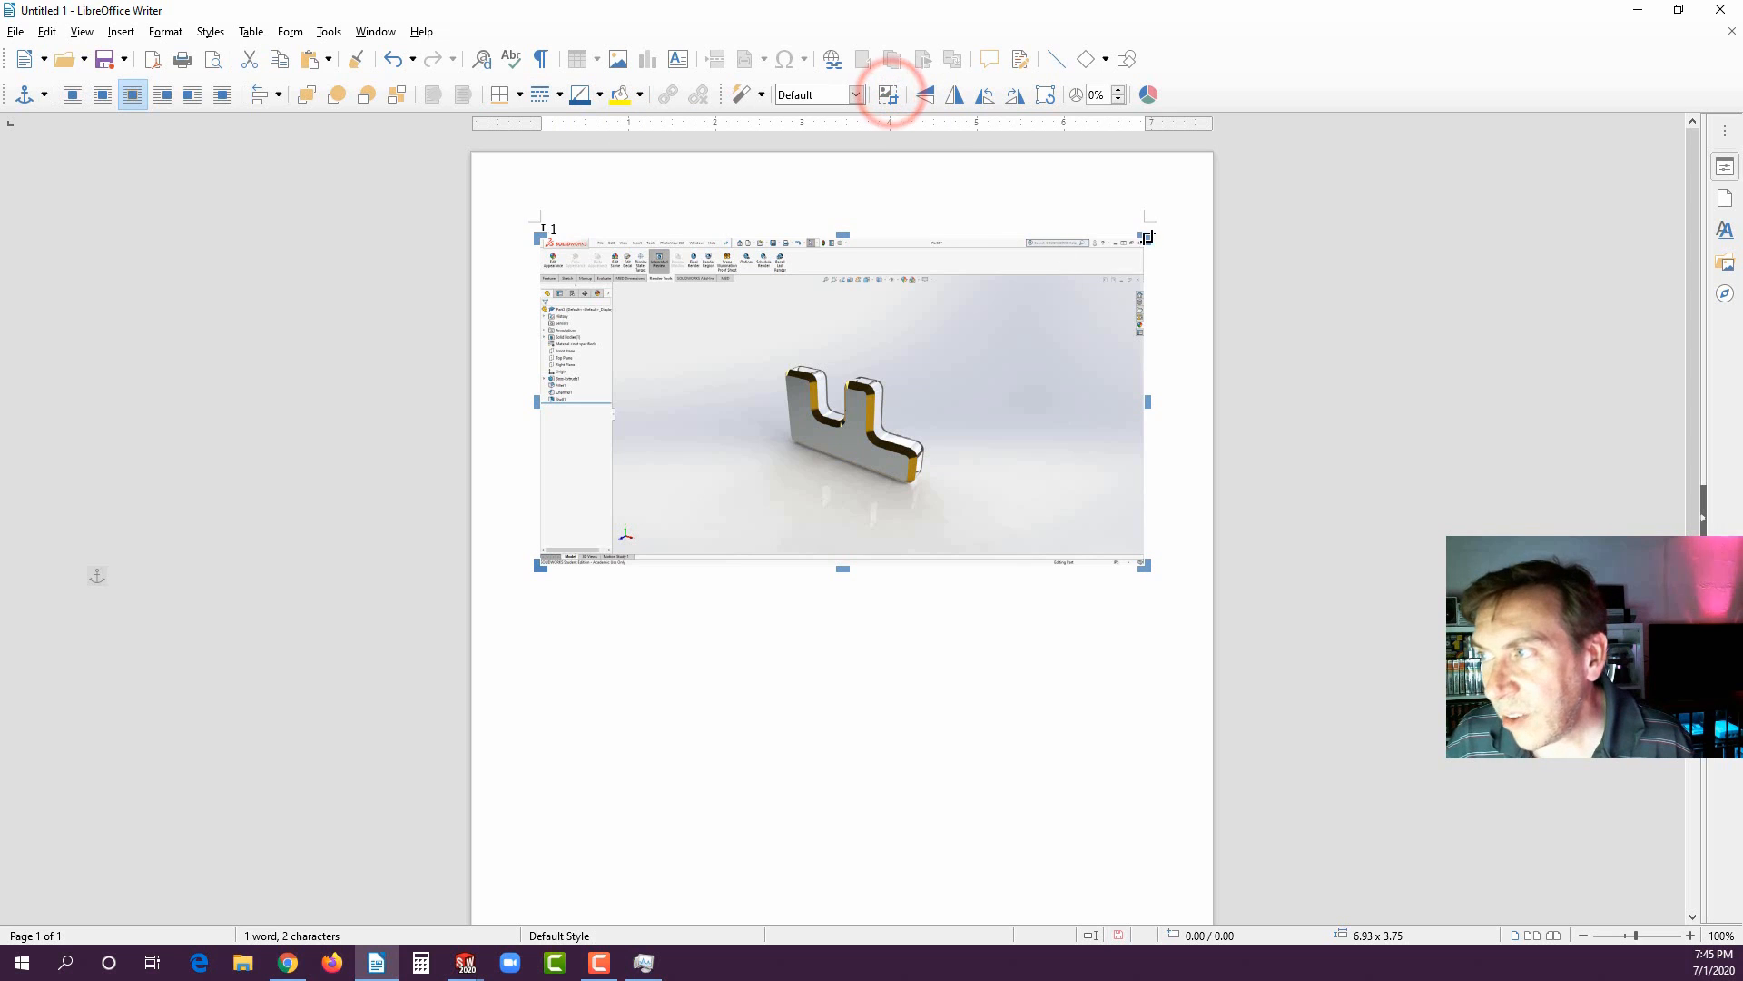
pyautogui.moveTo(1148, 237); pyautogui.dragTo(934, 353)
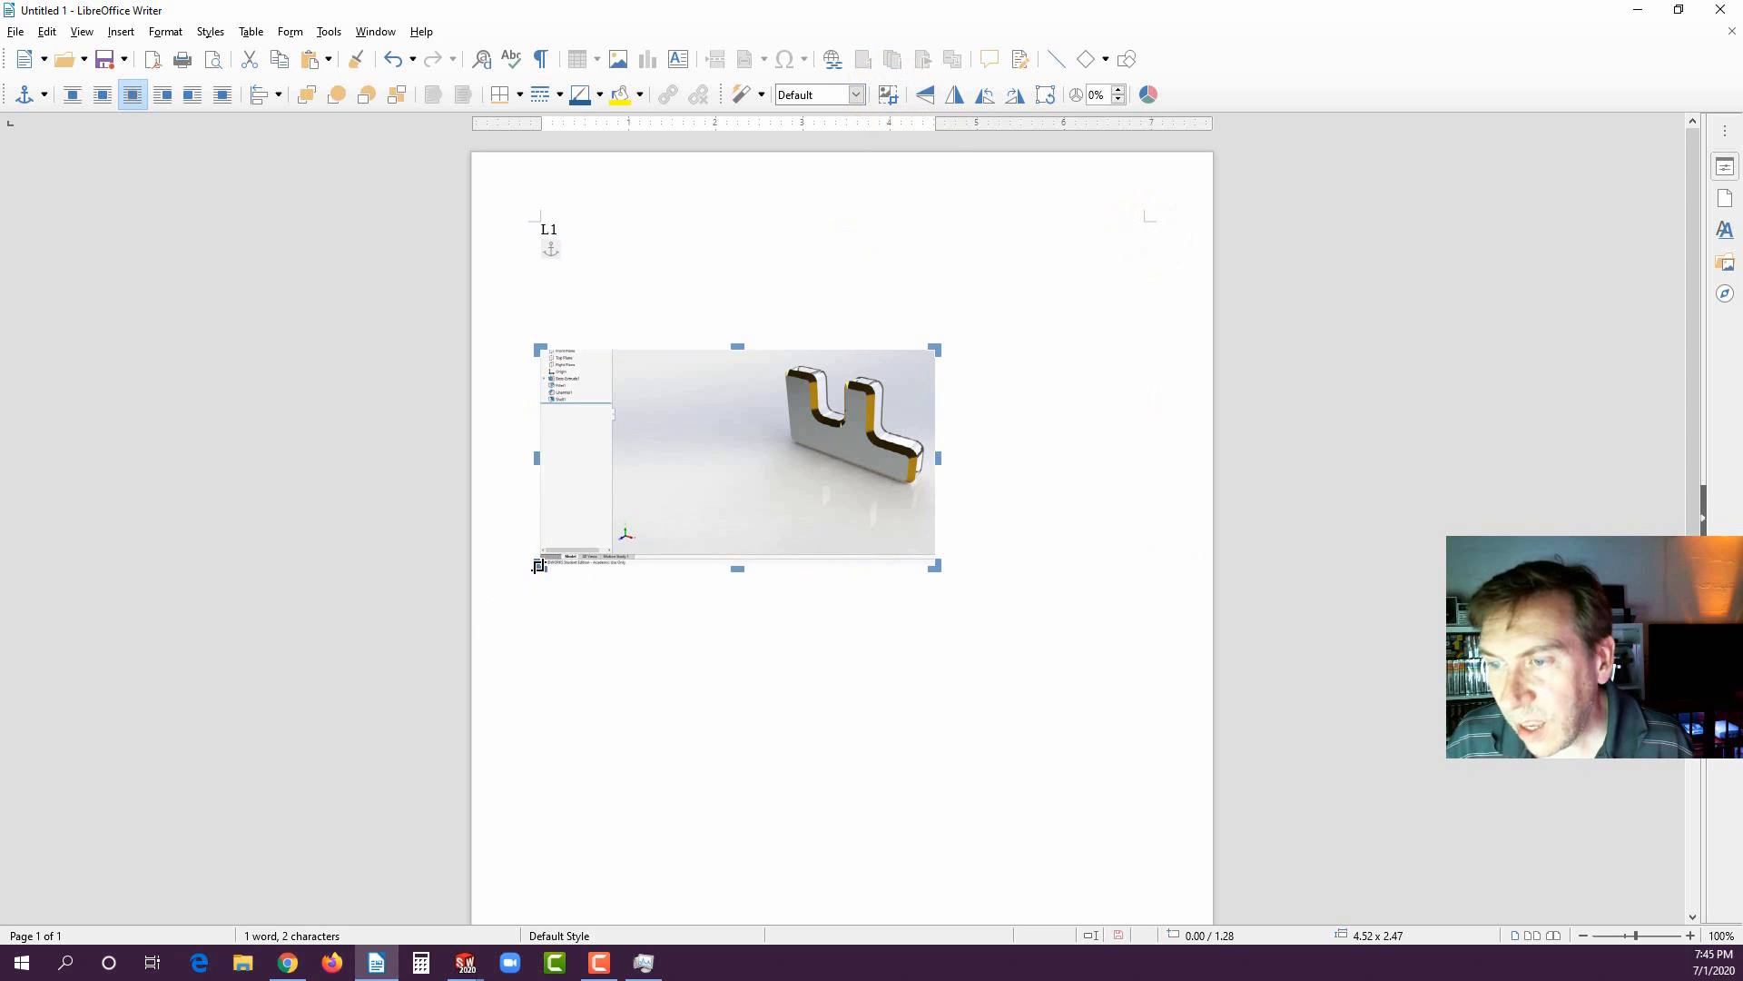
pyautogui.moveTo(538, 565); pyautogui.dragTo(774, 507)
pyautogui.click(865, 568)
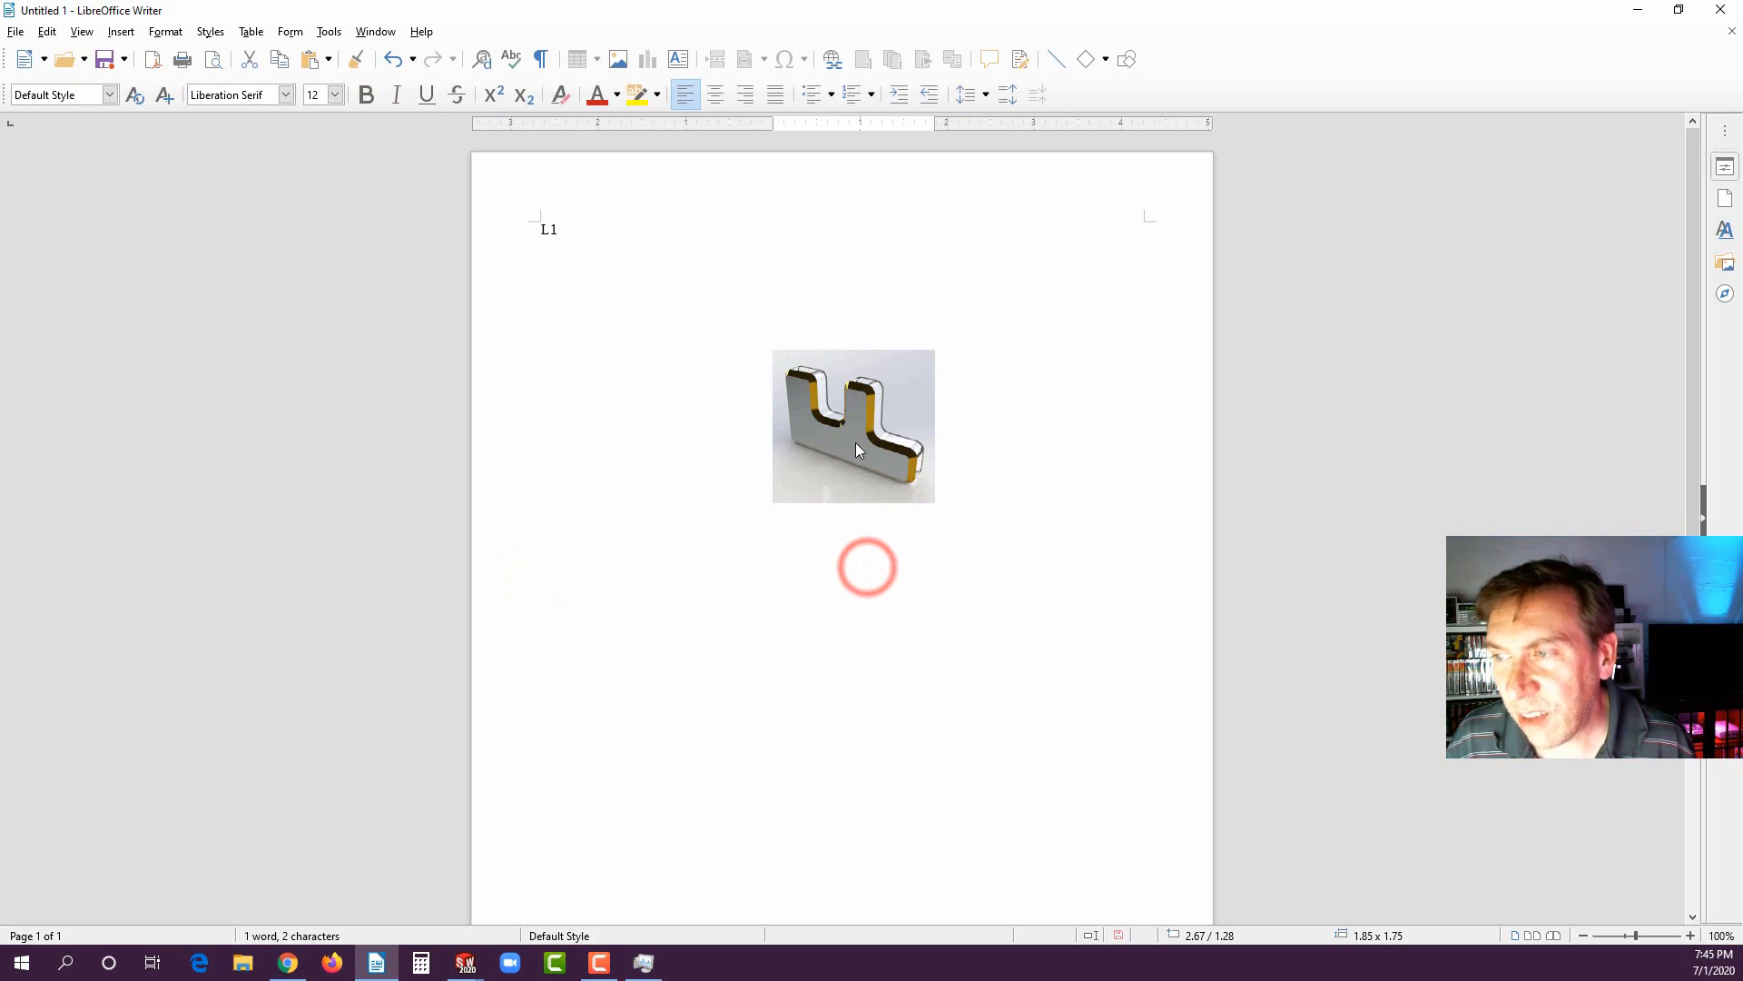
# - Move the cropped image to the left margin under the heading and enlarge it to roughly twice its size
pyautogui.moveTo(855, 444); pyautogui.dragTo(616, 361)
pyautogui.moveTo(694, 419); pyautogui.dragTo(880, 522)
pyautogui.click(1175, 511)
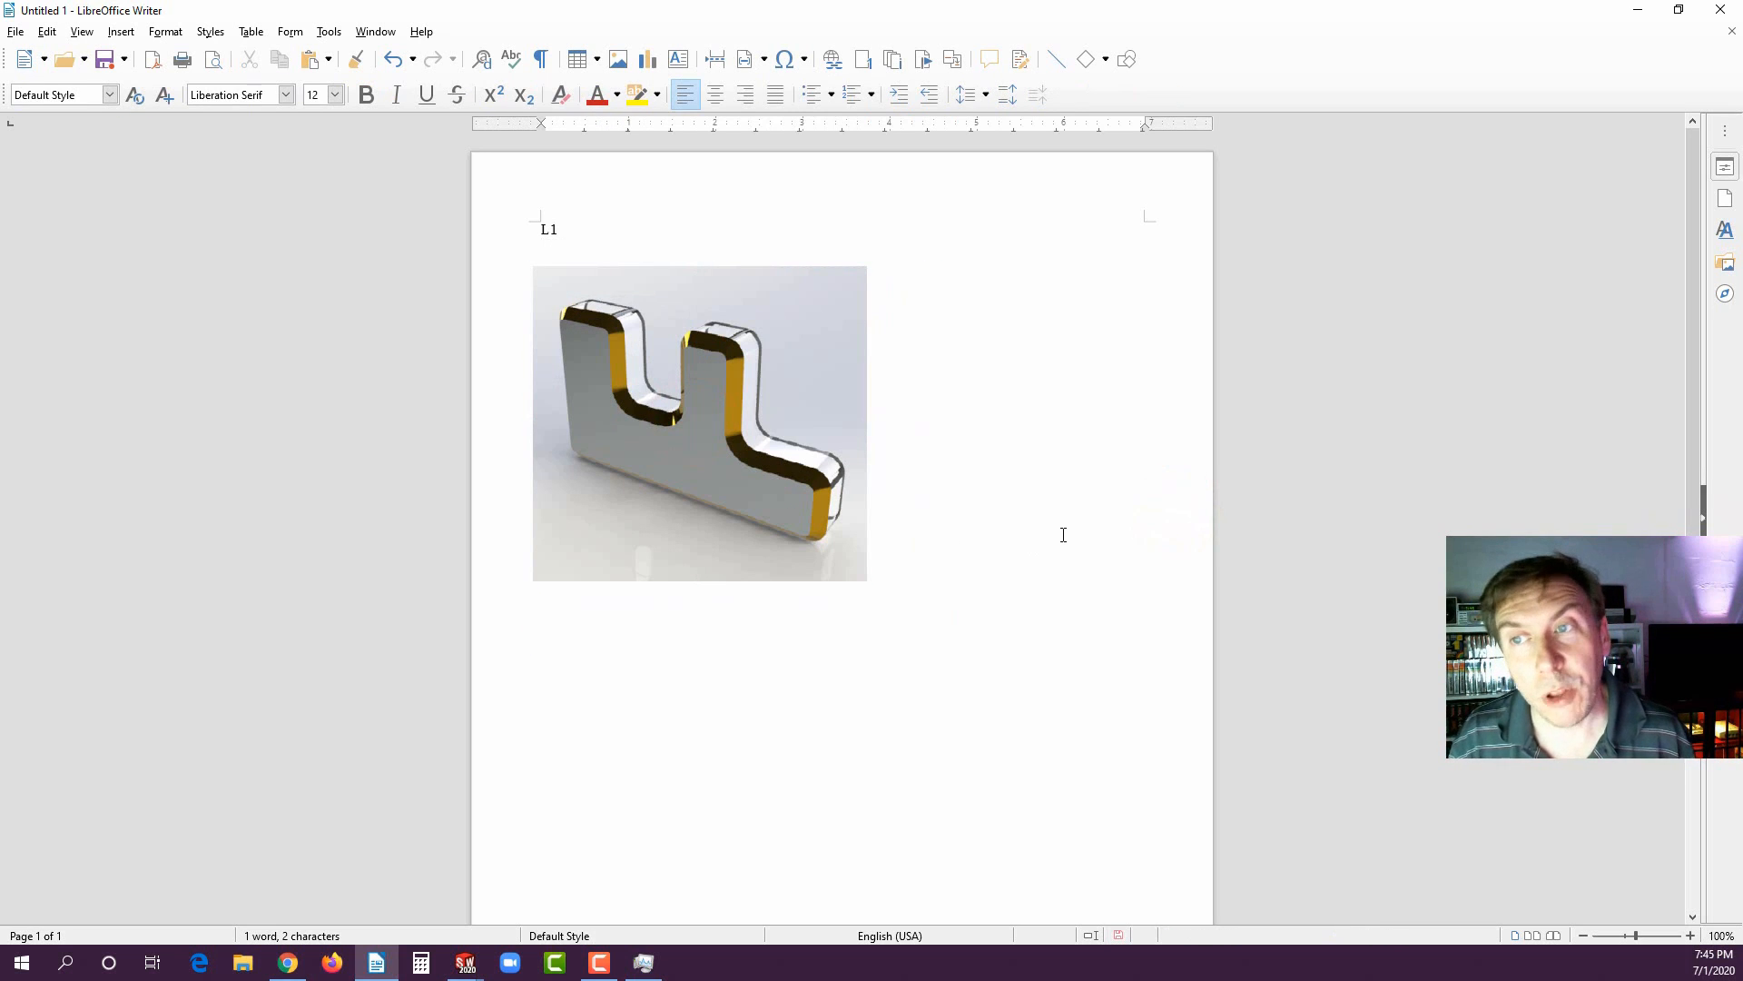
# - Add the line EXTRUSION between the L1 heading and the image
pyautogui.click(547, 247)
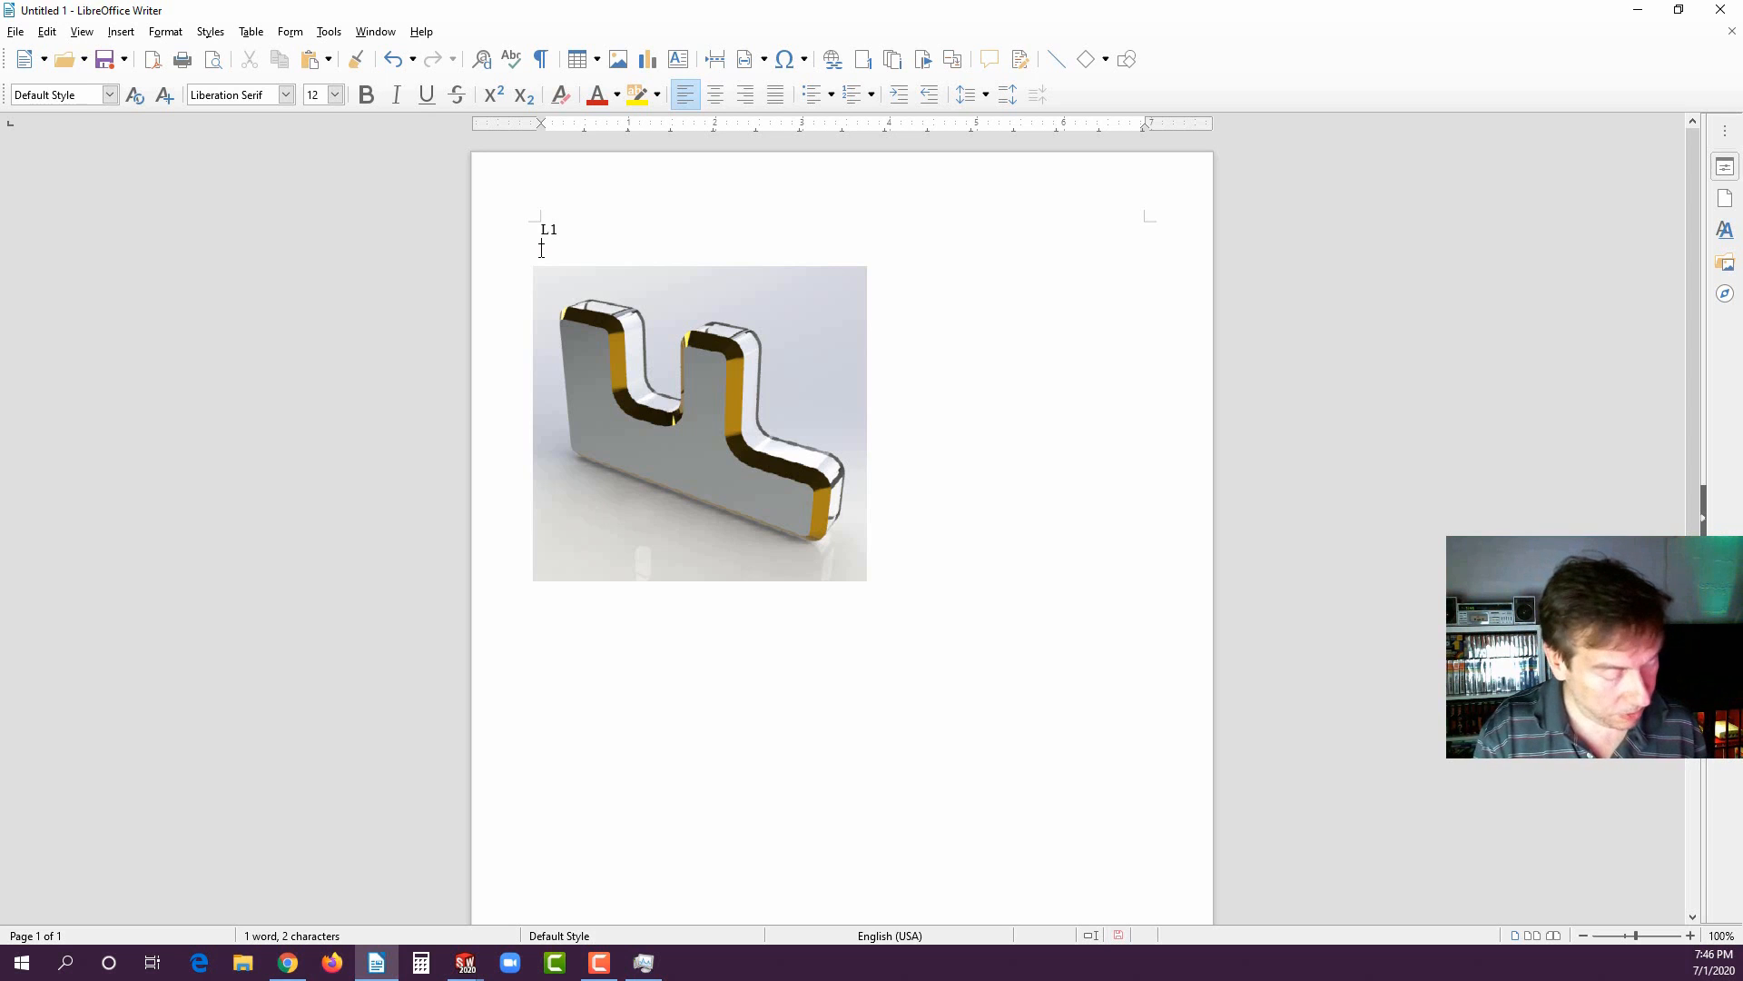
pyautogui.write('TRUSION')
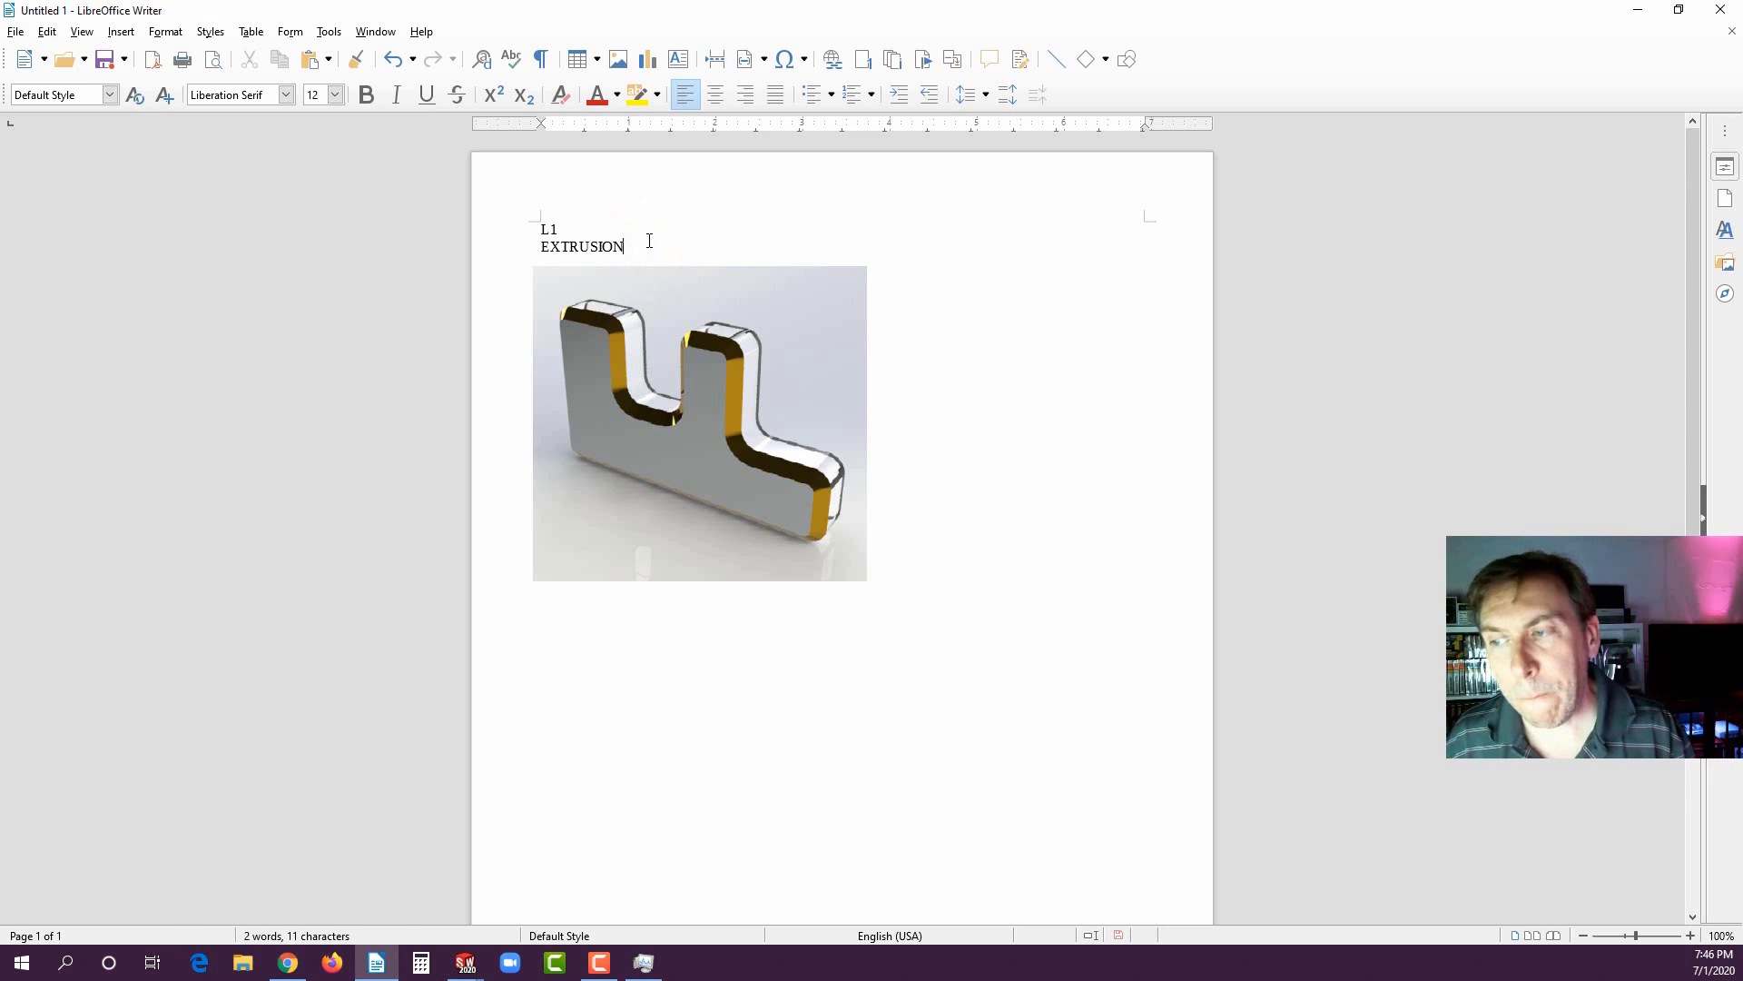
# - Close the Writer report without saving it and return to the SolidWorks part
pyautogui.click(944, 559)
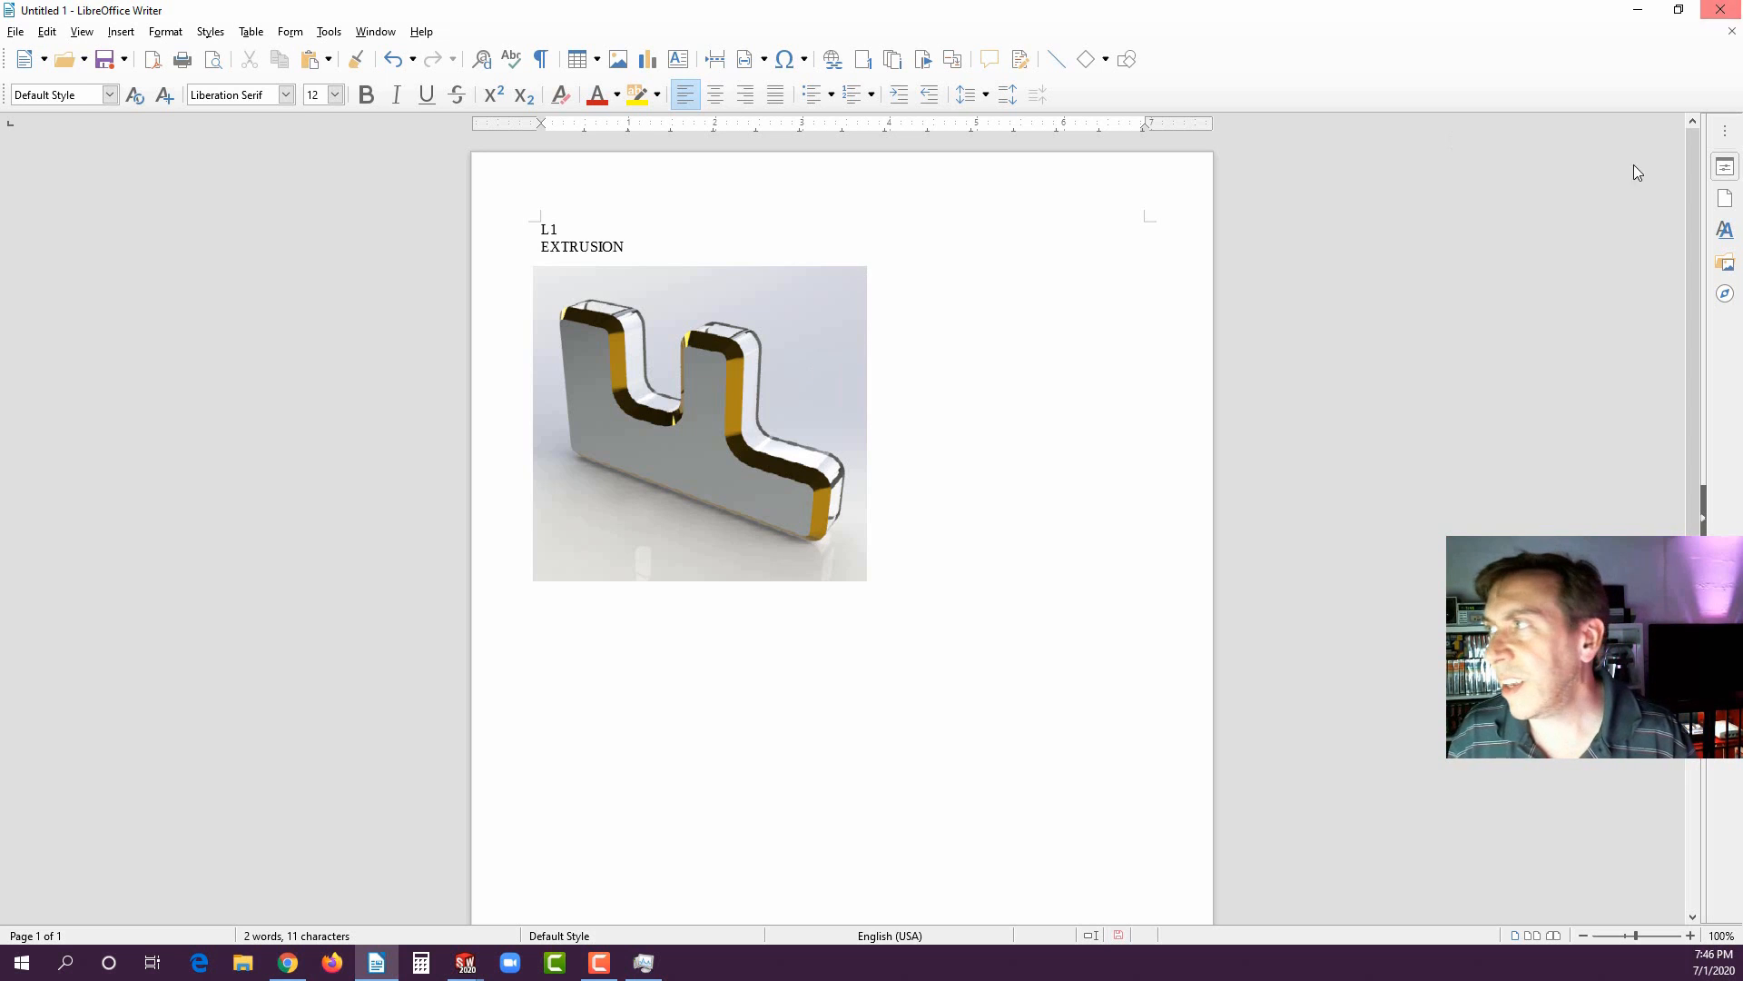
pyautogui.click(1723, 17)
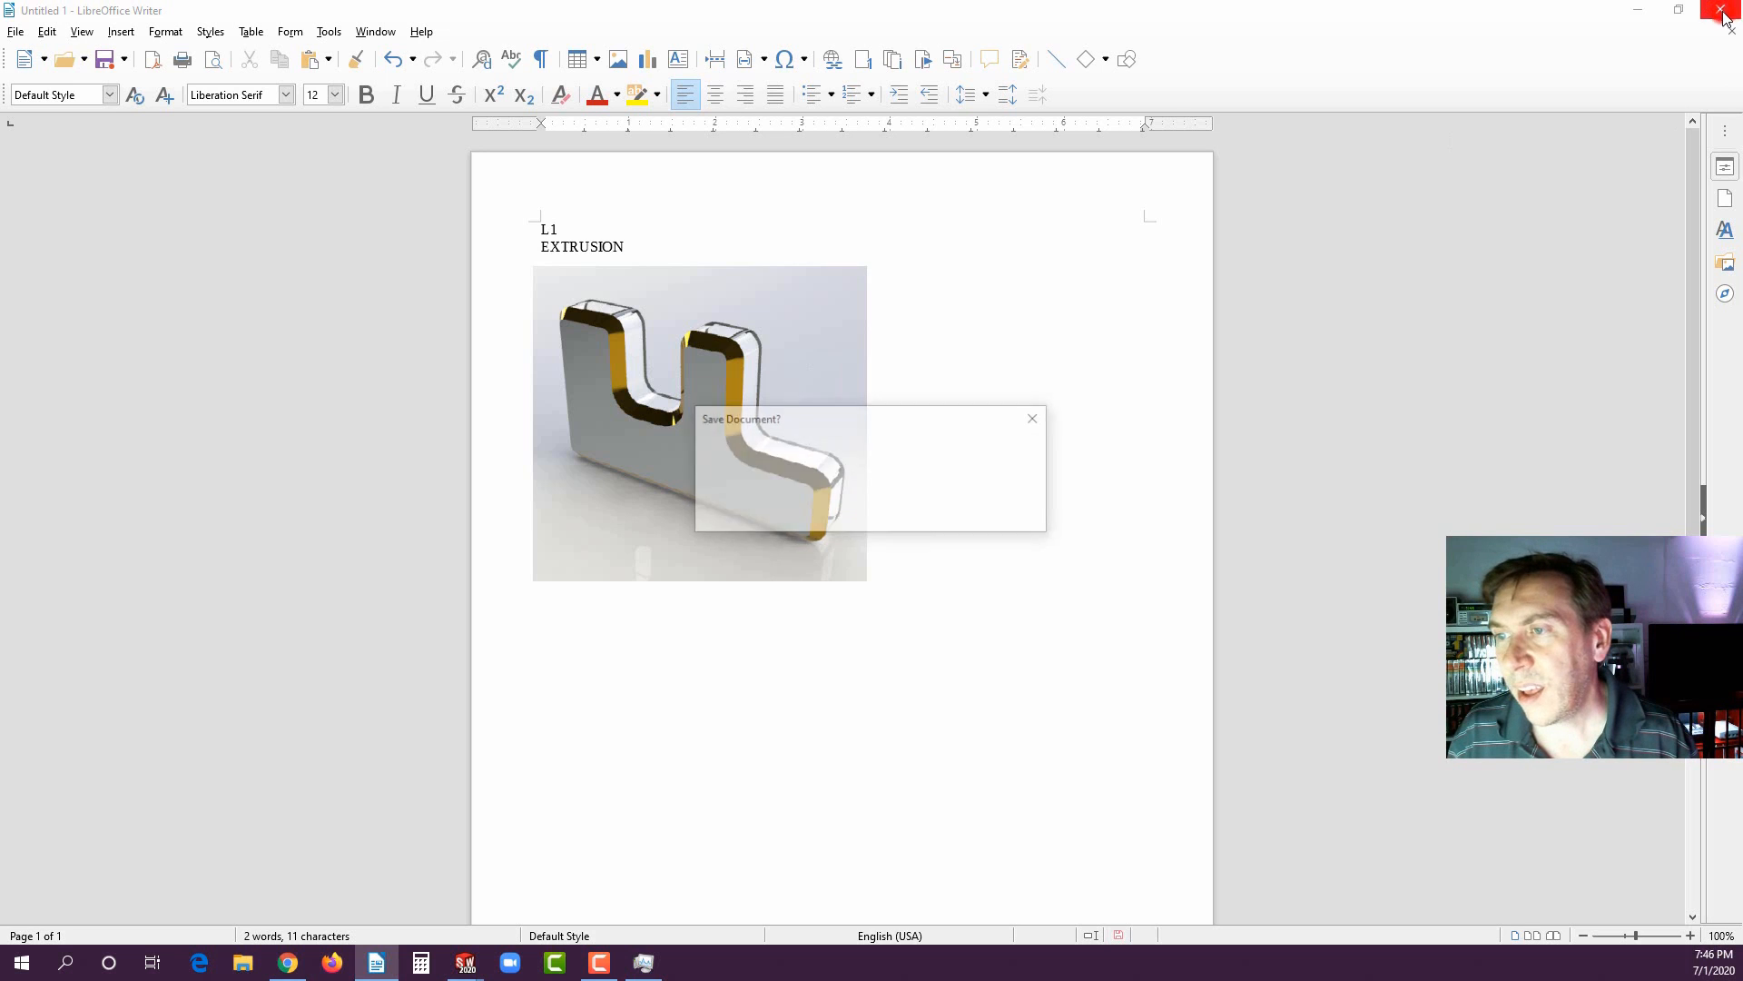
pyautogui.click(921, 510)
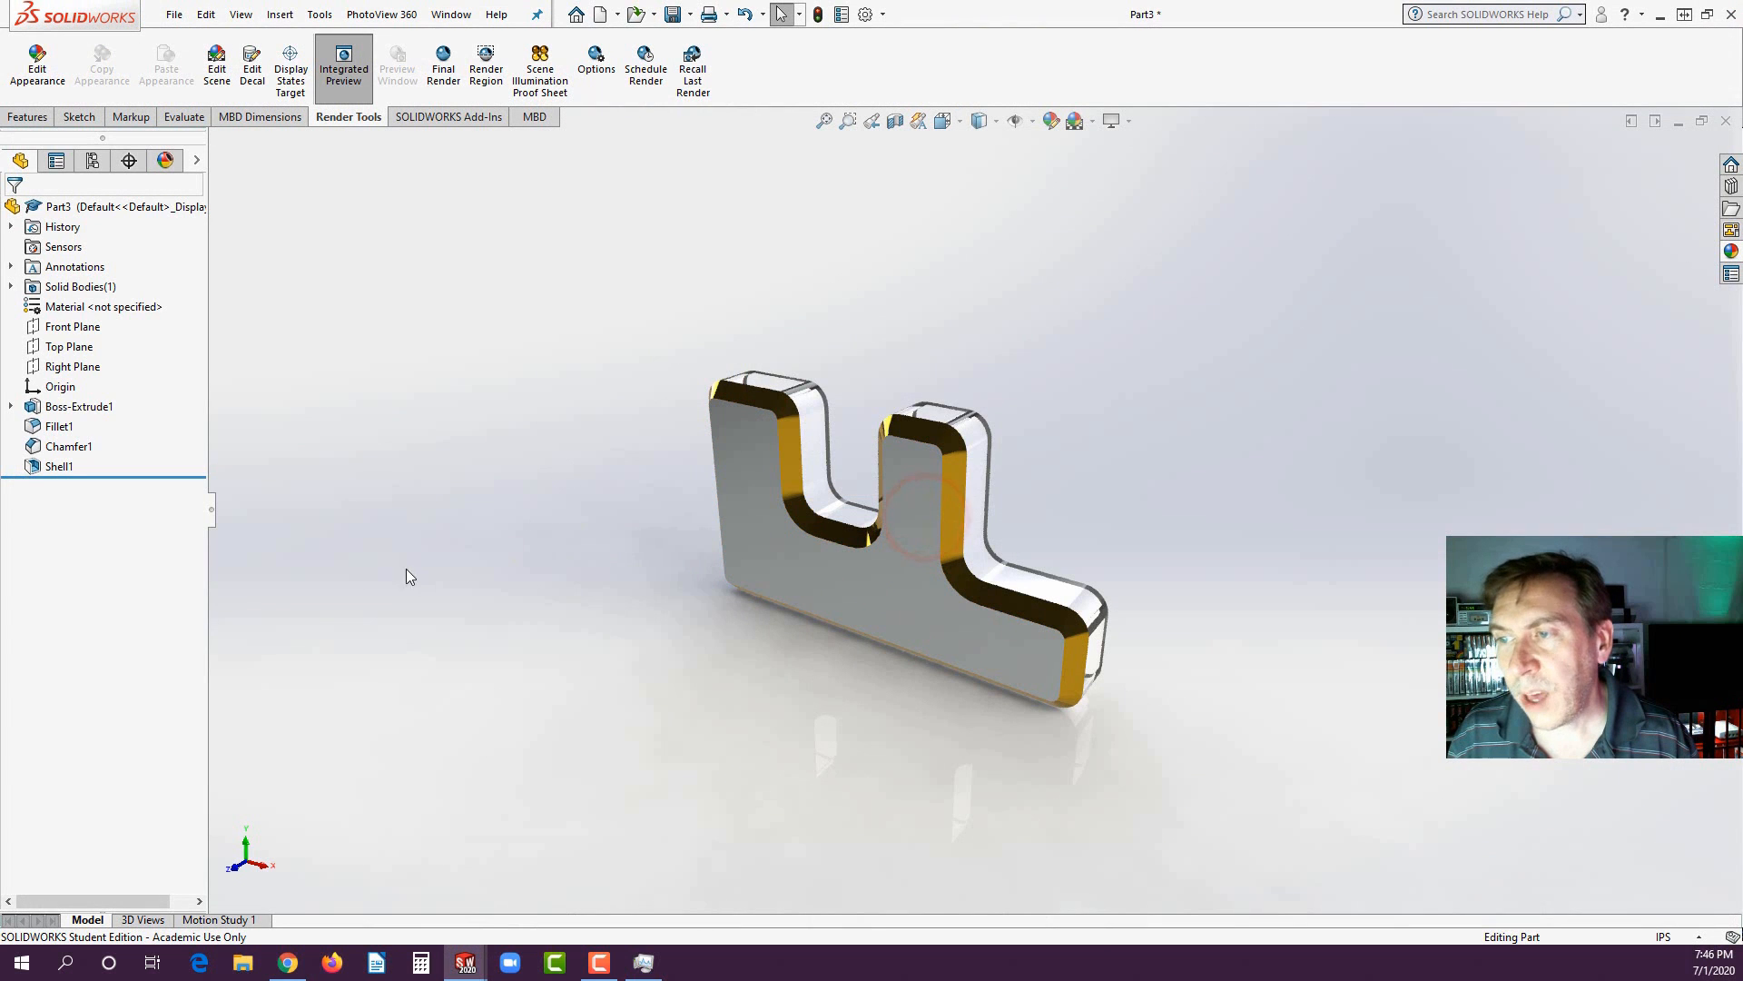
# - Turn off the PhotoView 360 Integrated Preview and RealView Graphics for the shelled part
pyautogui.click(352, 77)
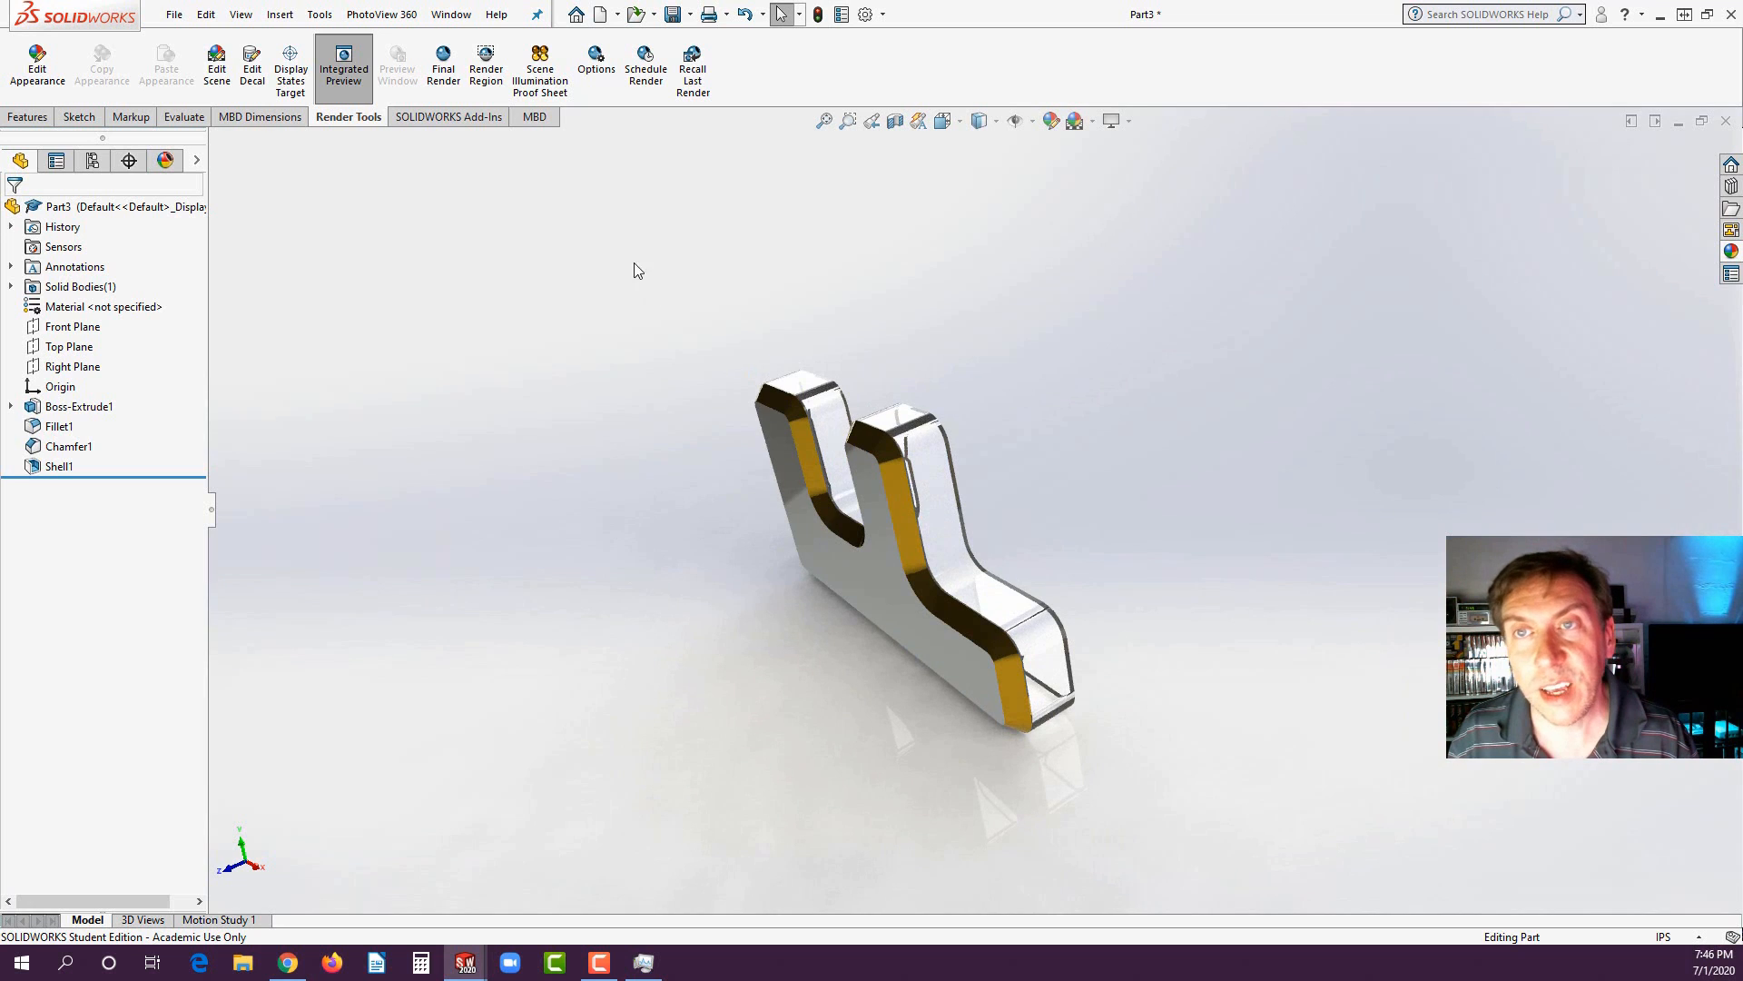
pyautogui.click(343, 65)
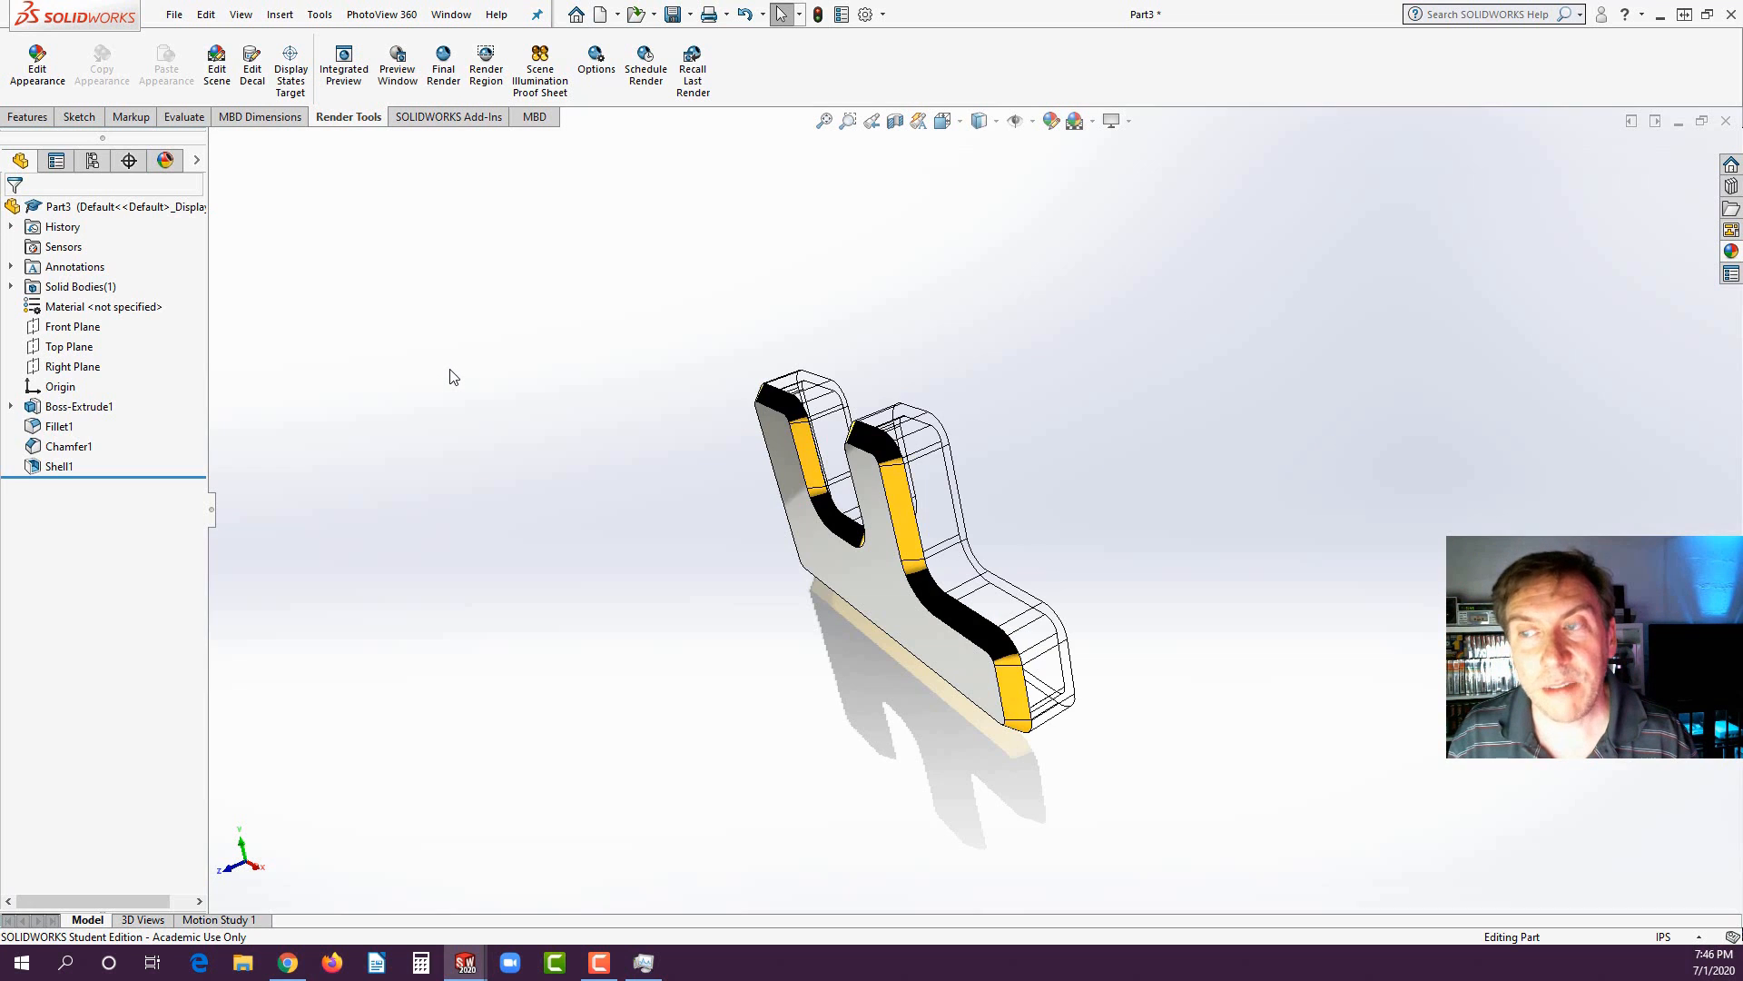
pyautogui.moveTo(451, 376); pyautogui.dragTo(615, 579, button='middle')
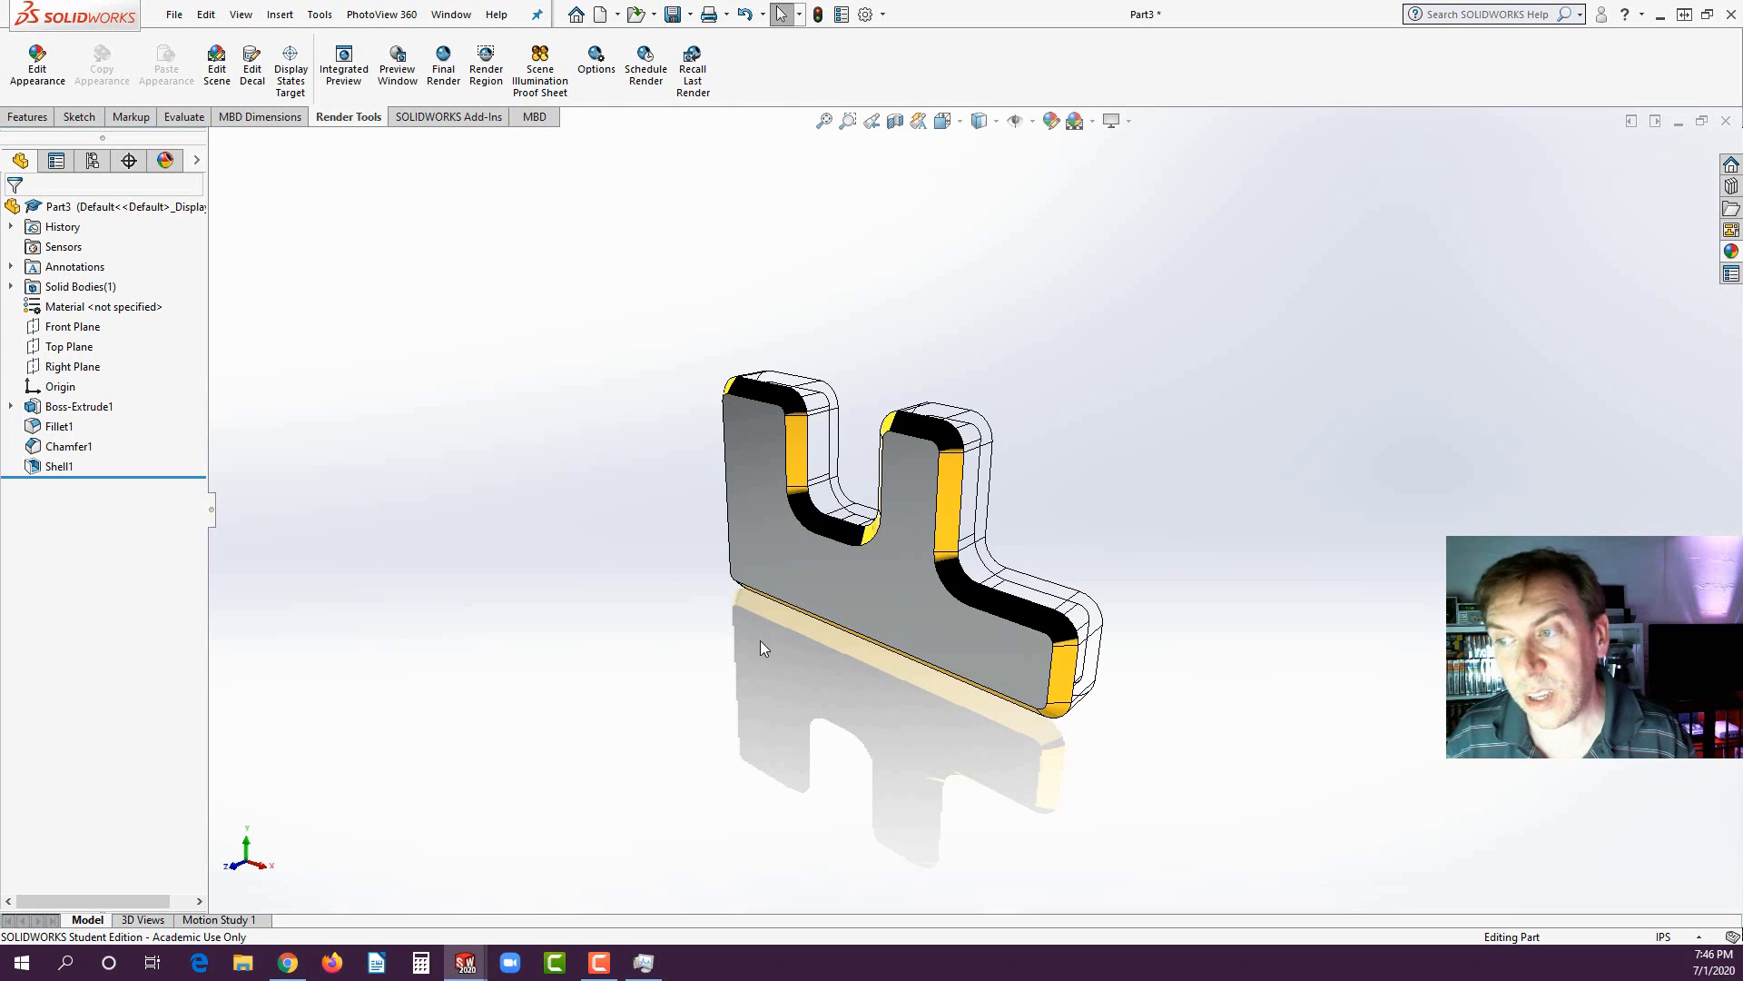
pyautogui.click(1129, 120)
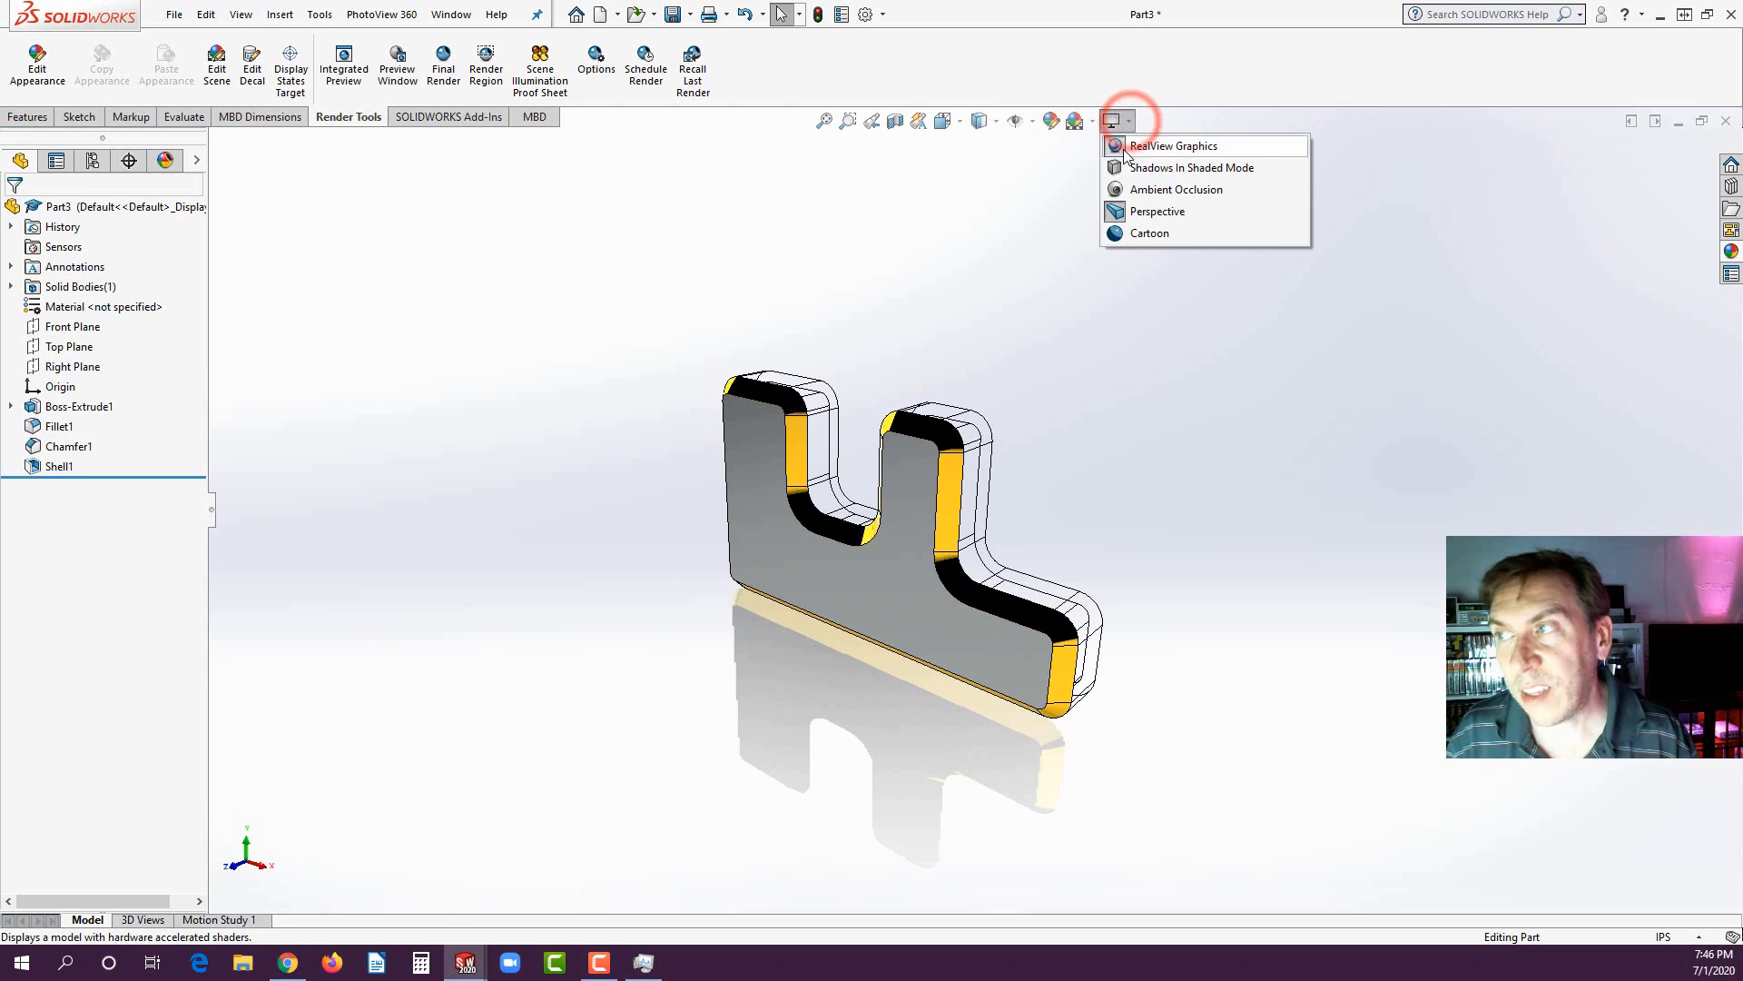
pyautogui.click(1116, 143)
pyautogui.moveTo(1044, 377); pyautogui.dragTo(660, 687, button='middle')
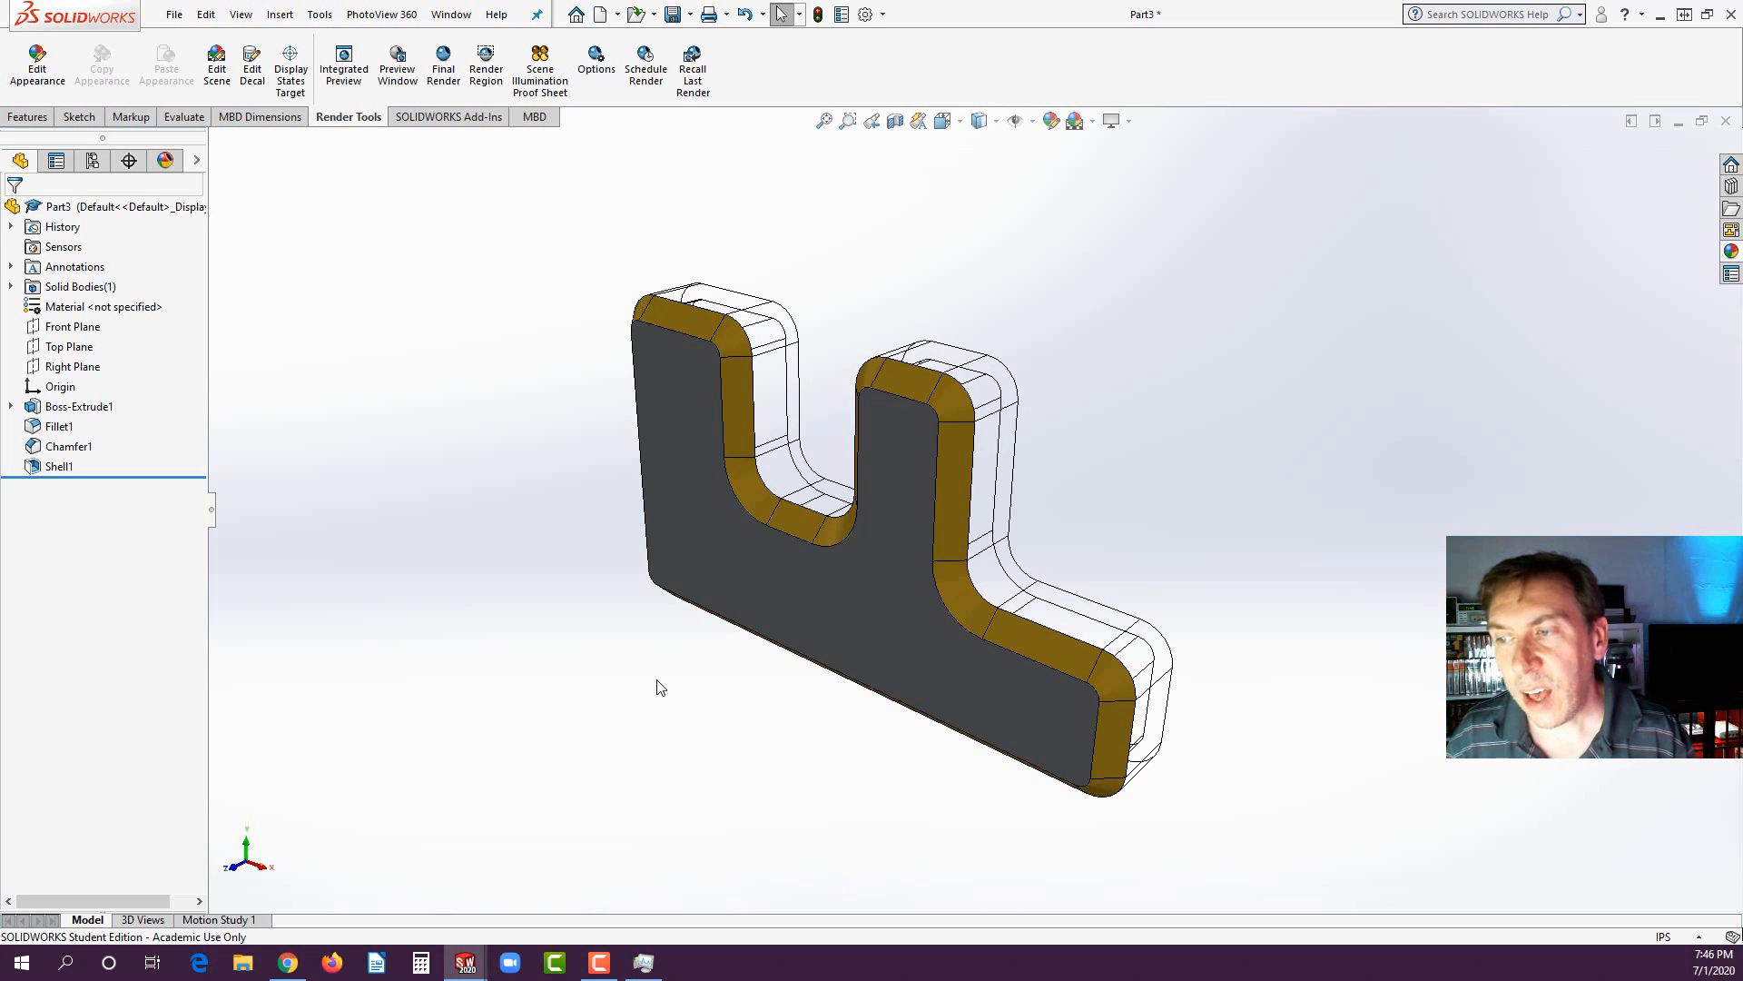
pyautogui.click(839, 597)
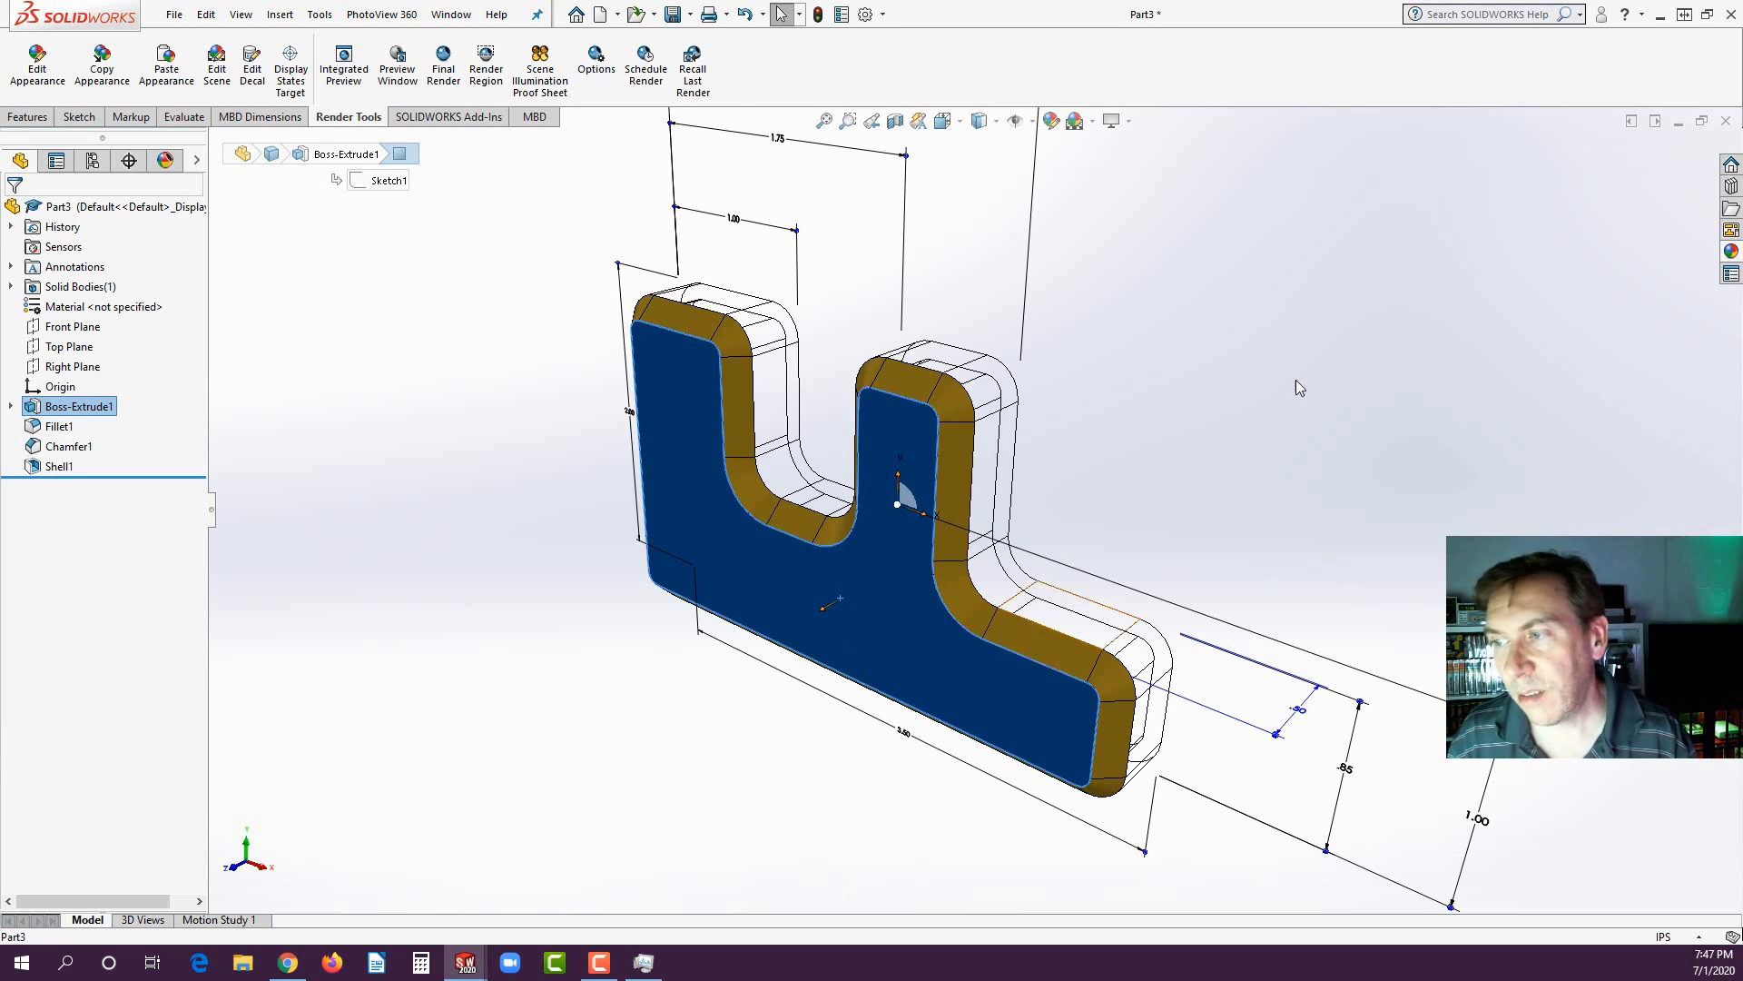
pyautogui.click(1267, 341)
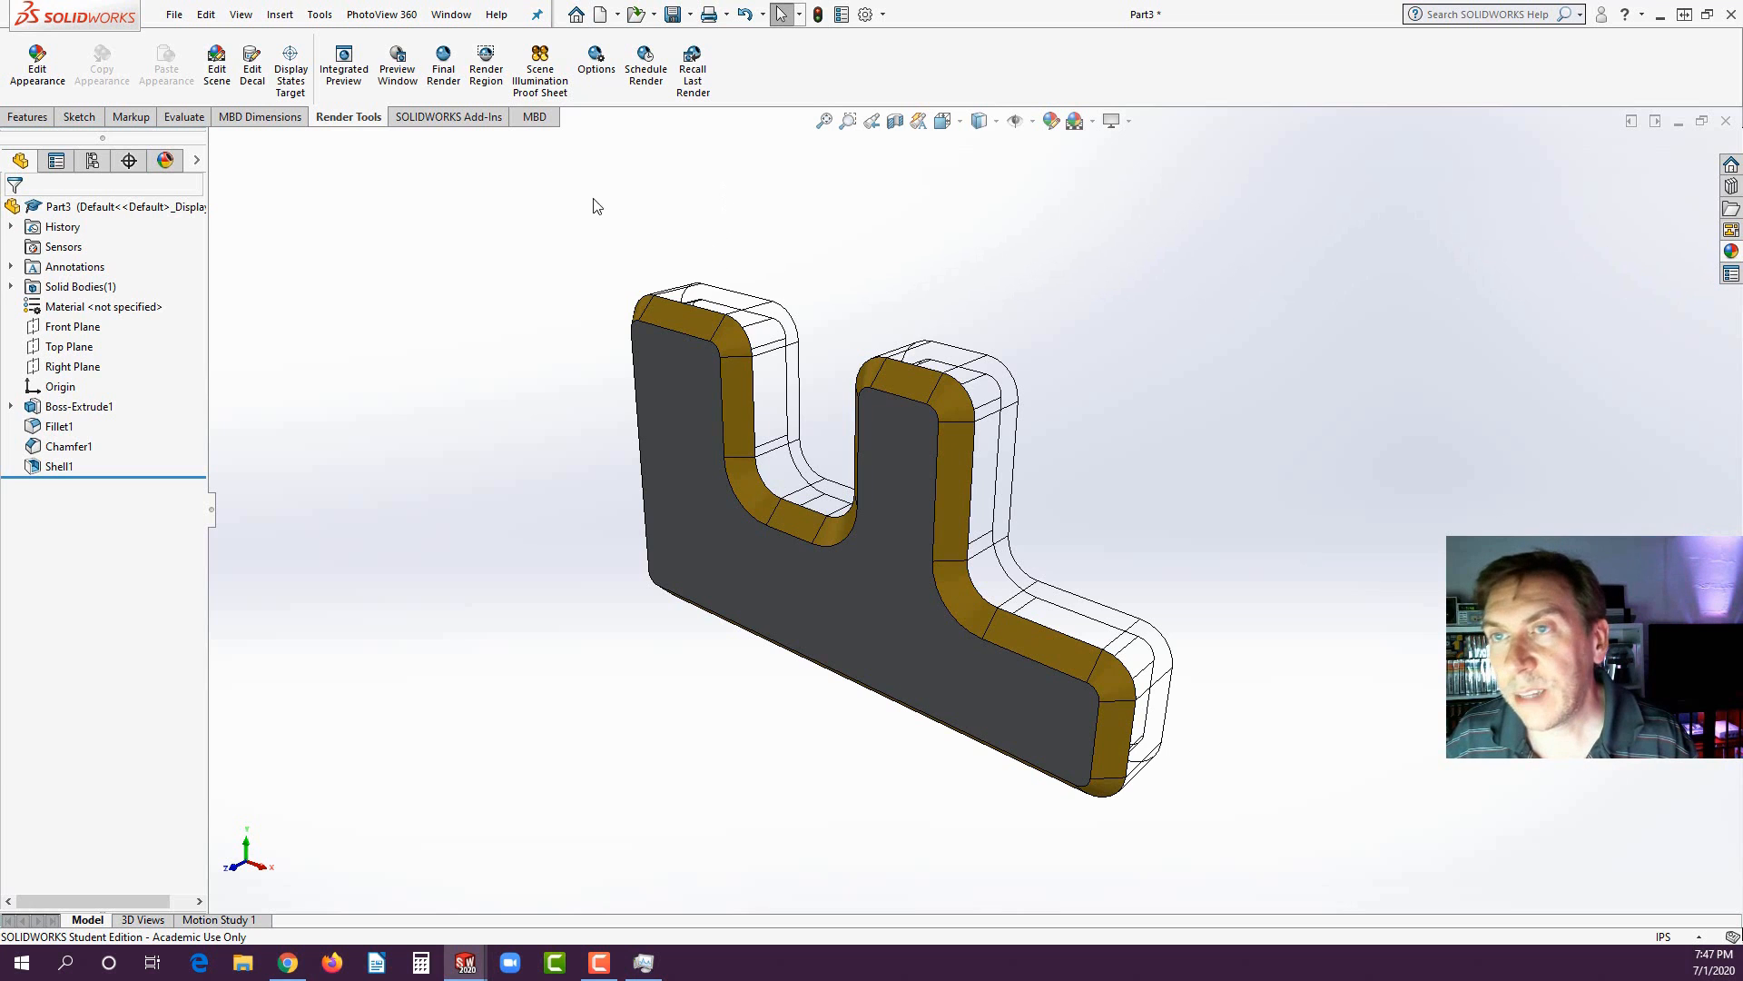
# - Check the LAB 1B drawing in the PDF in Chrome, and create a new part document in SolidWorks
pyautogui.click(287, 961)
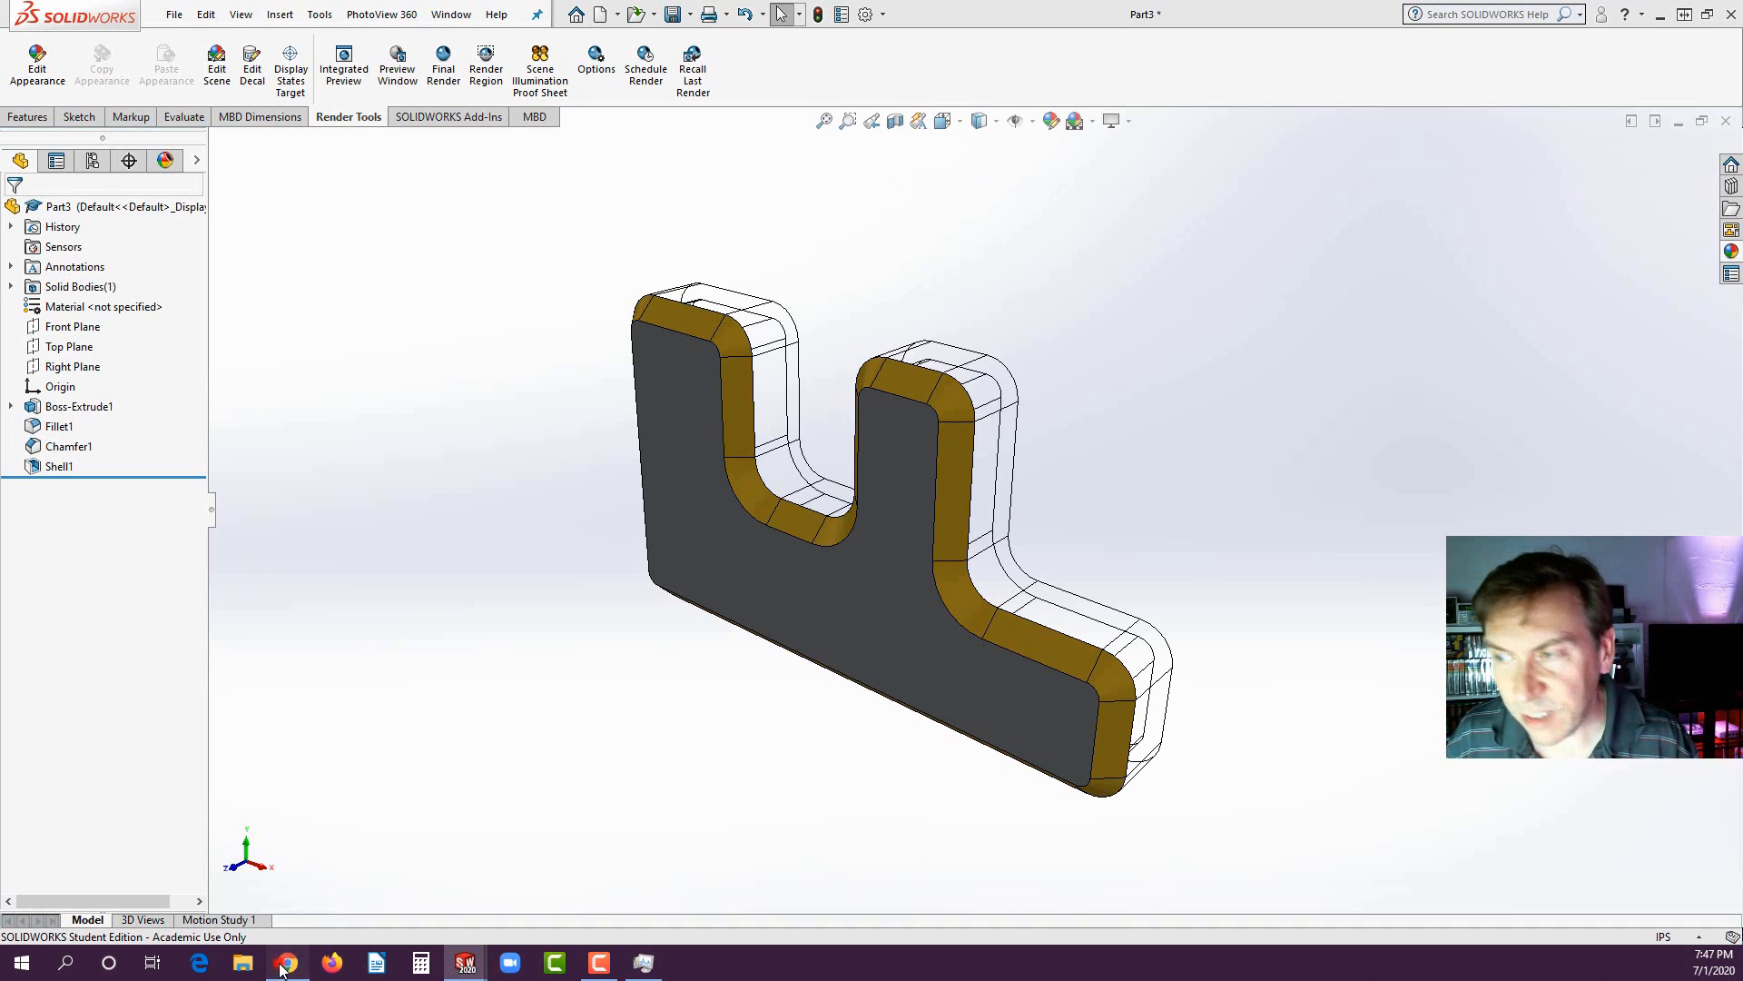
pyautogui.scroll(-1, 599, 636)
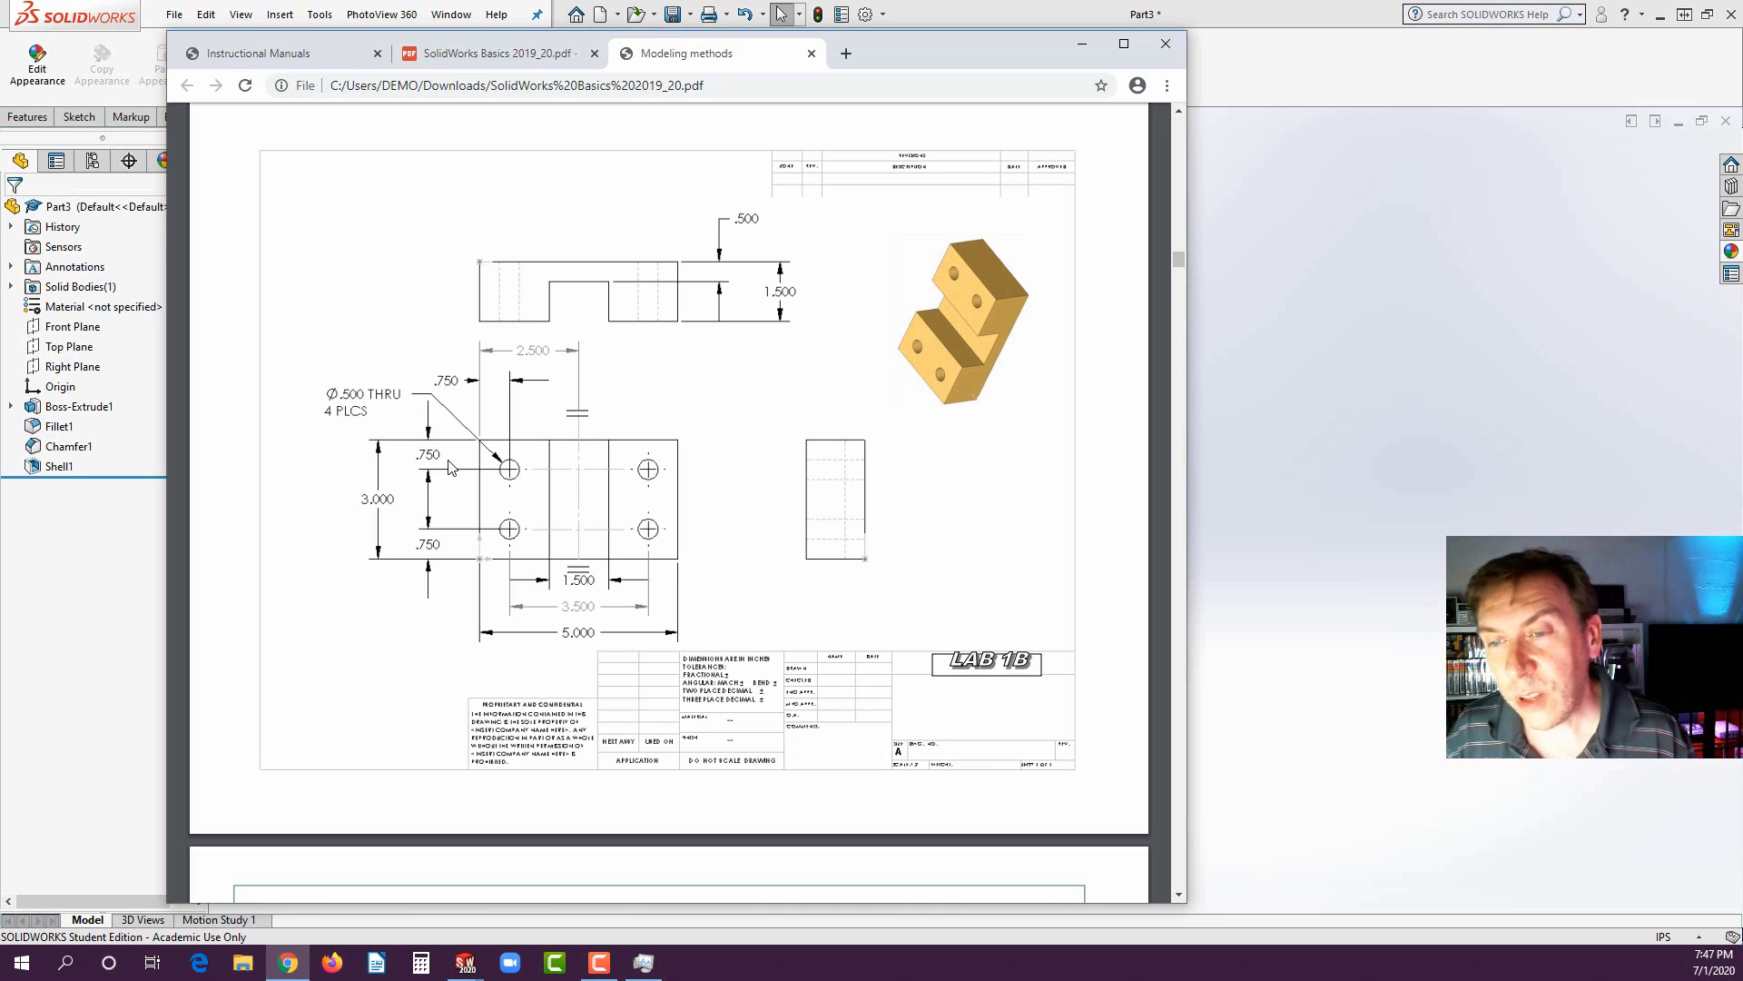
pyautogui.click(47, 659)
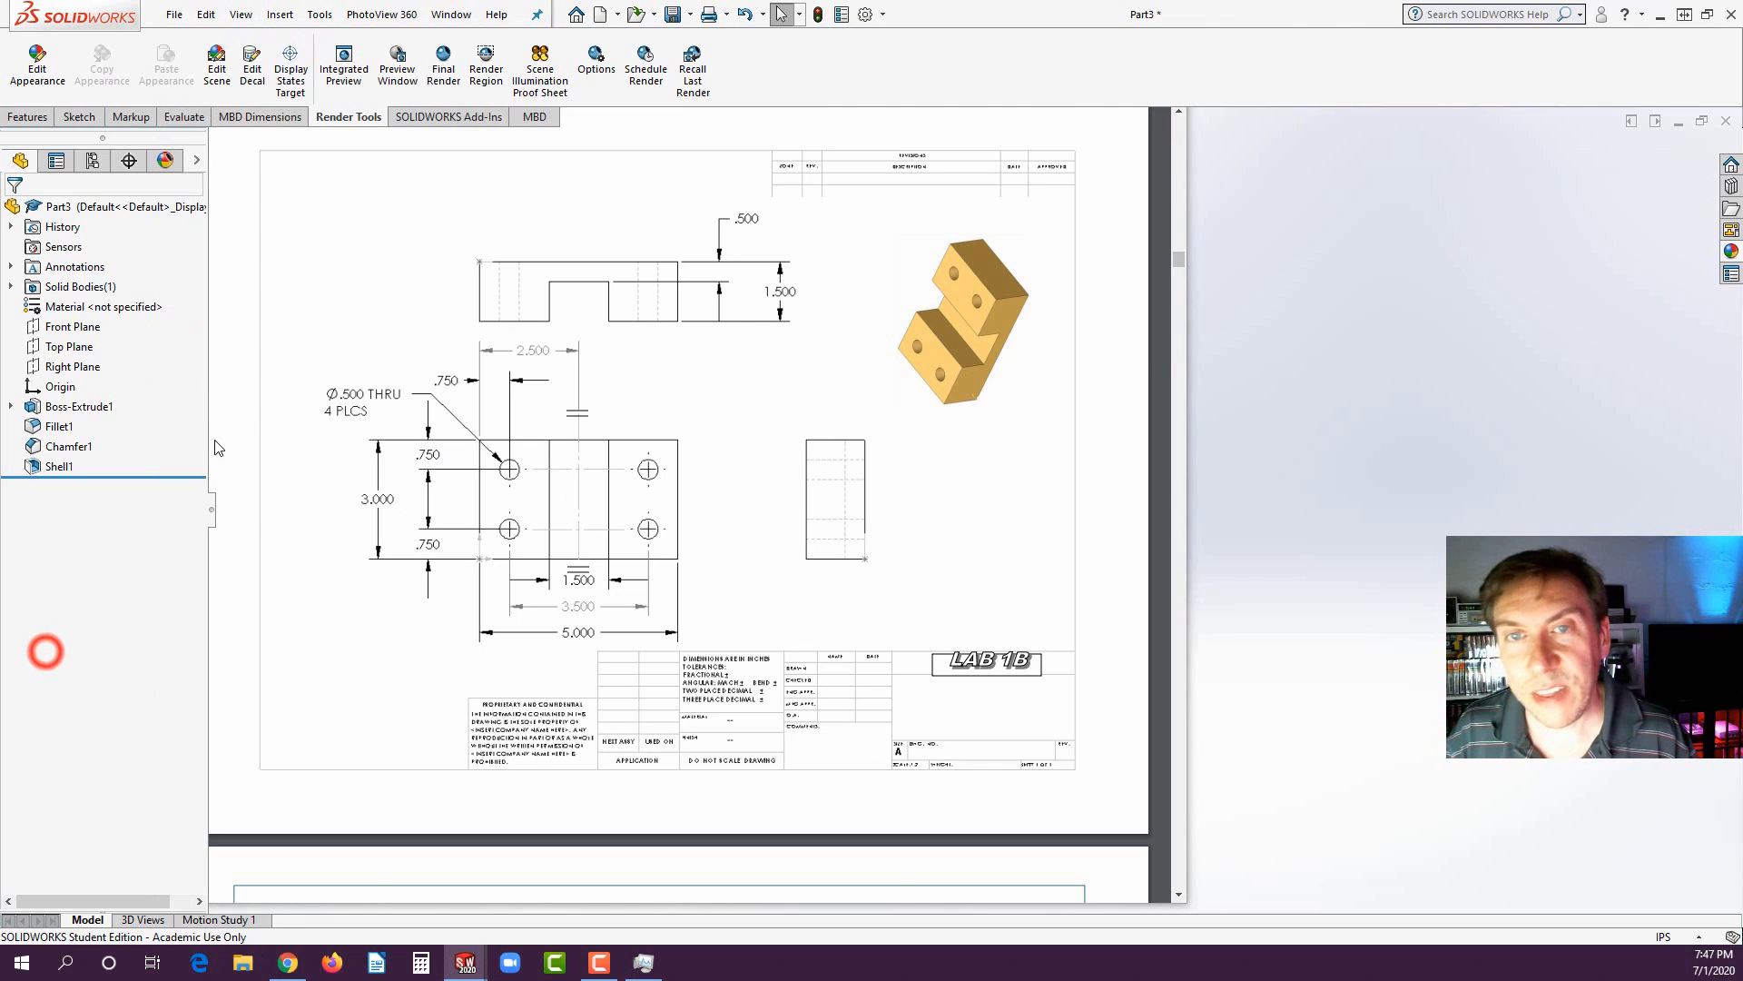
pyautogui.click(174, 14)
pyautogui.click(179, 41)
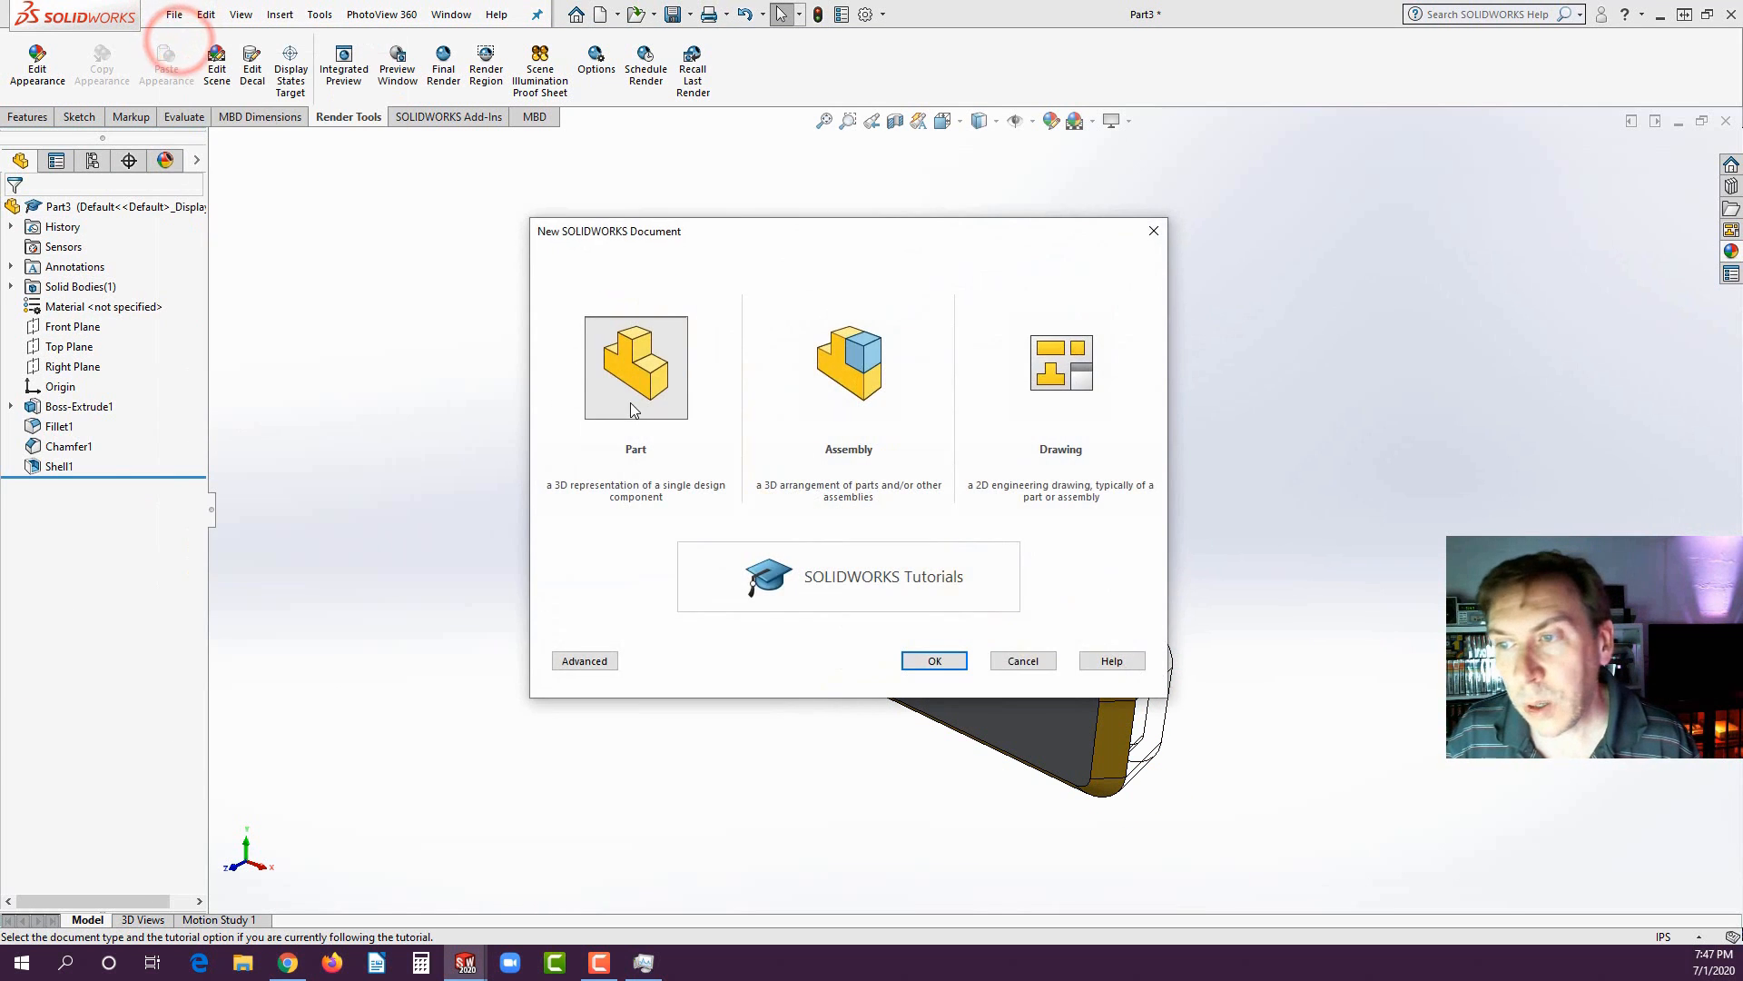
pyautogui.doubleClick(633, 390)
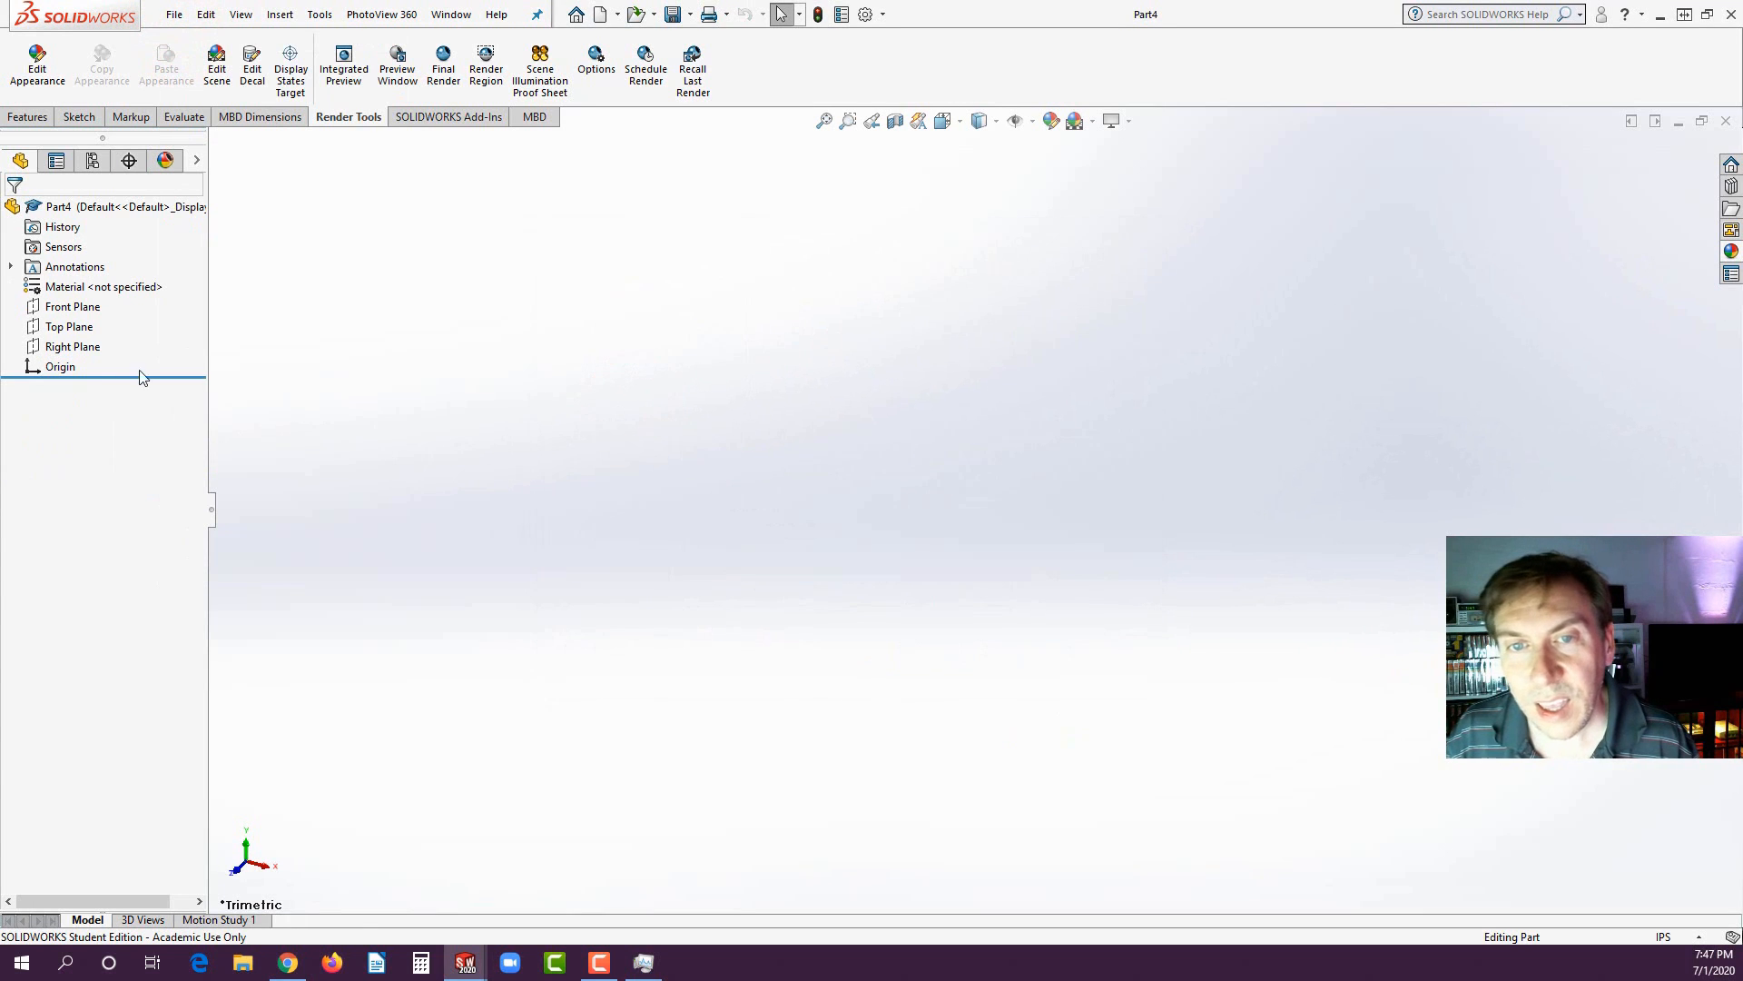
# - Start a sketch on the Top Plane and draw a center rectangle about 5.83 x 3.34 in from the origin
pyautogui.click(68, 307)
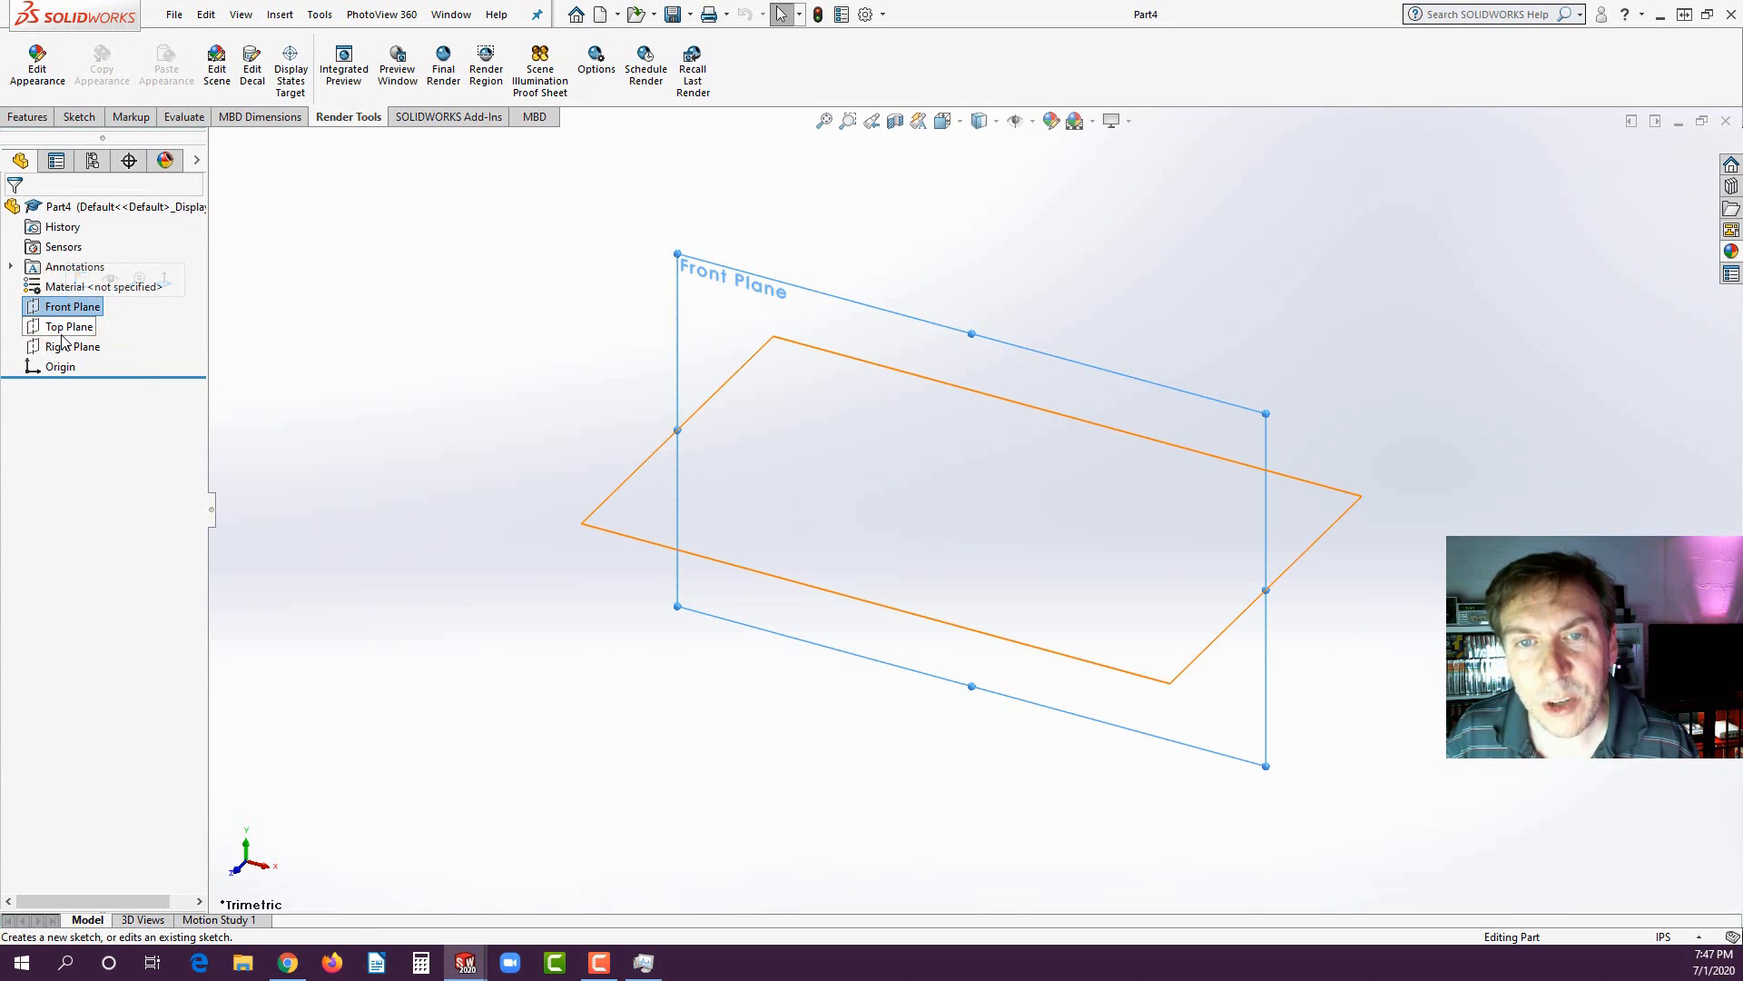
pyautogui.click(63, 329)
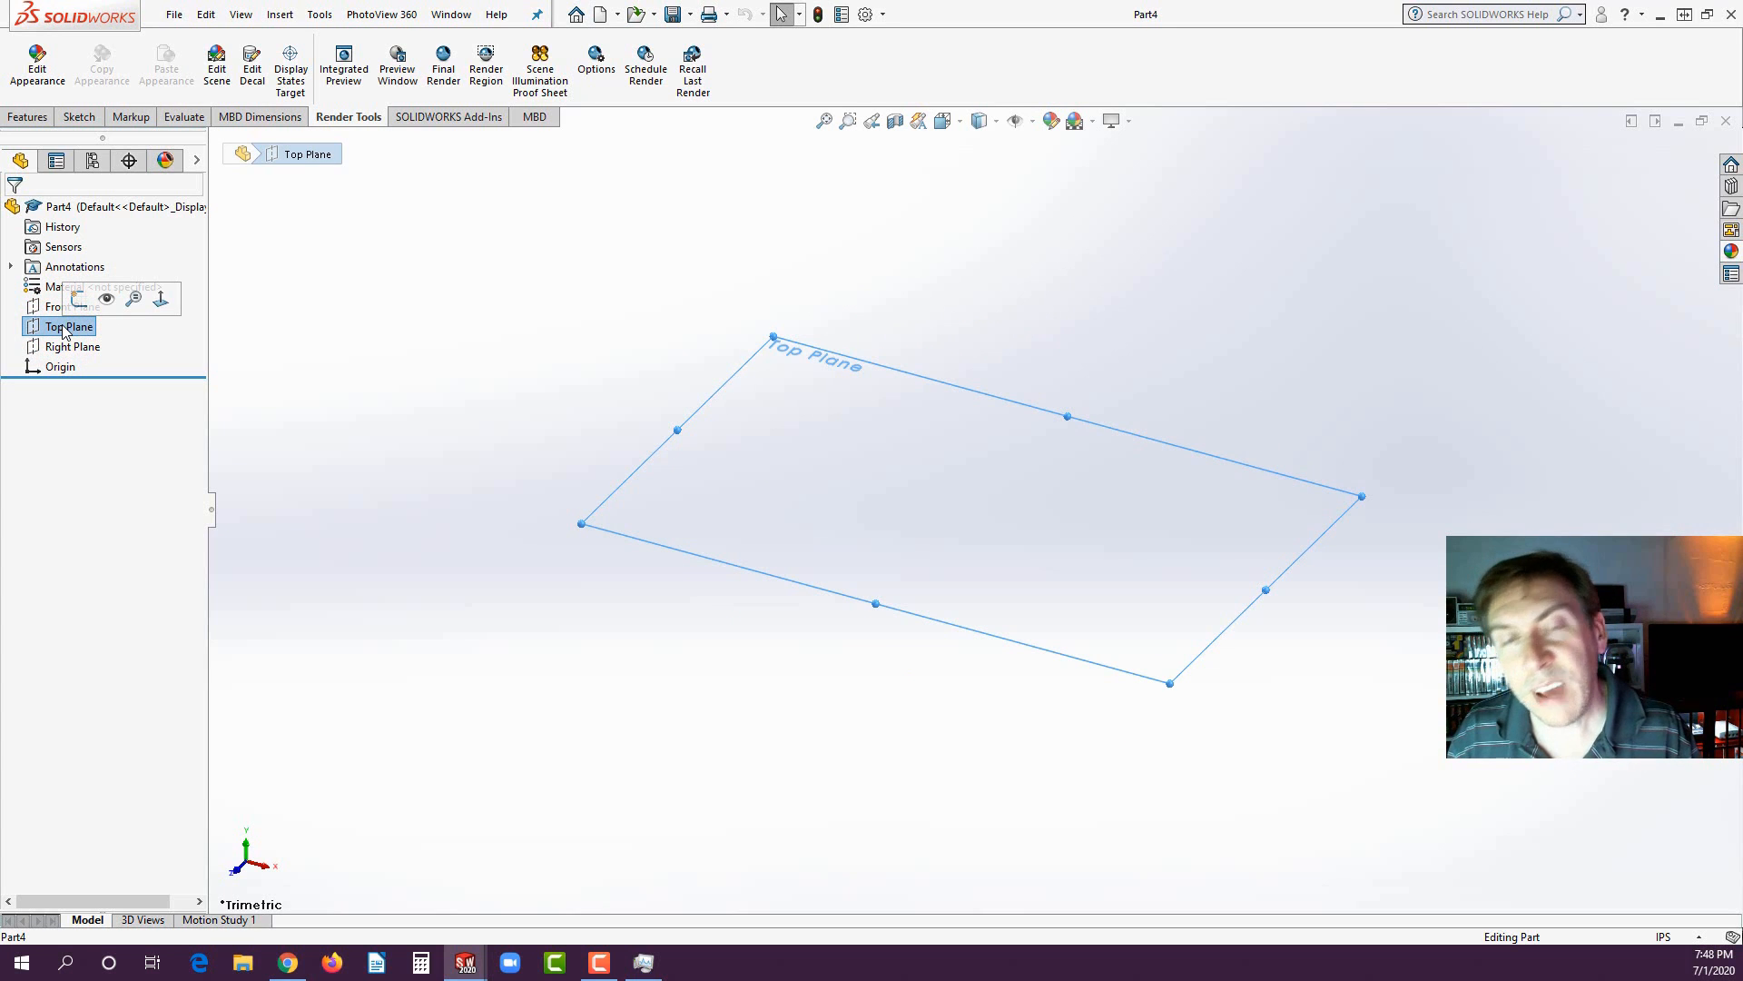
pyautogui.click(79, 298)
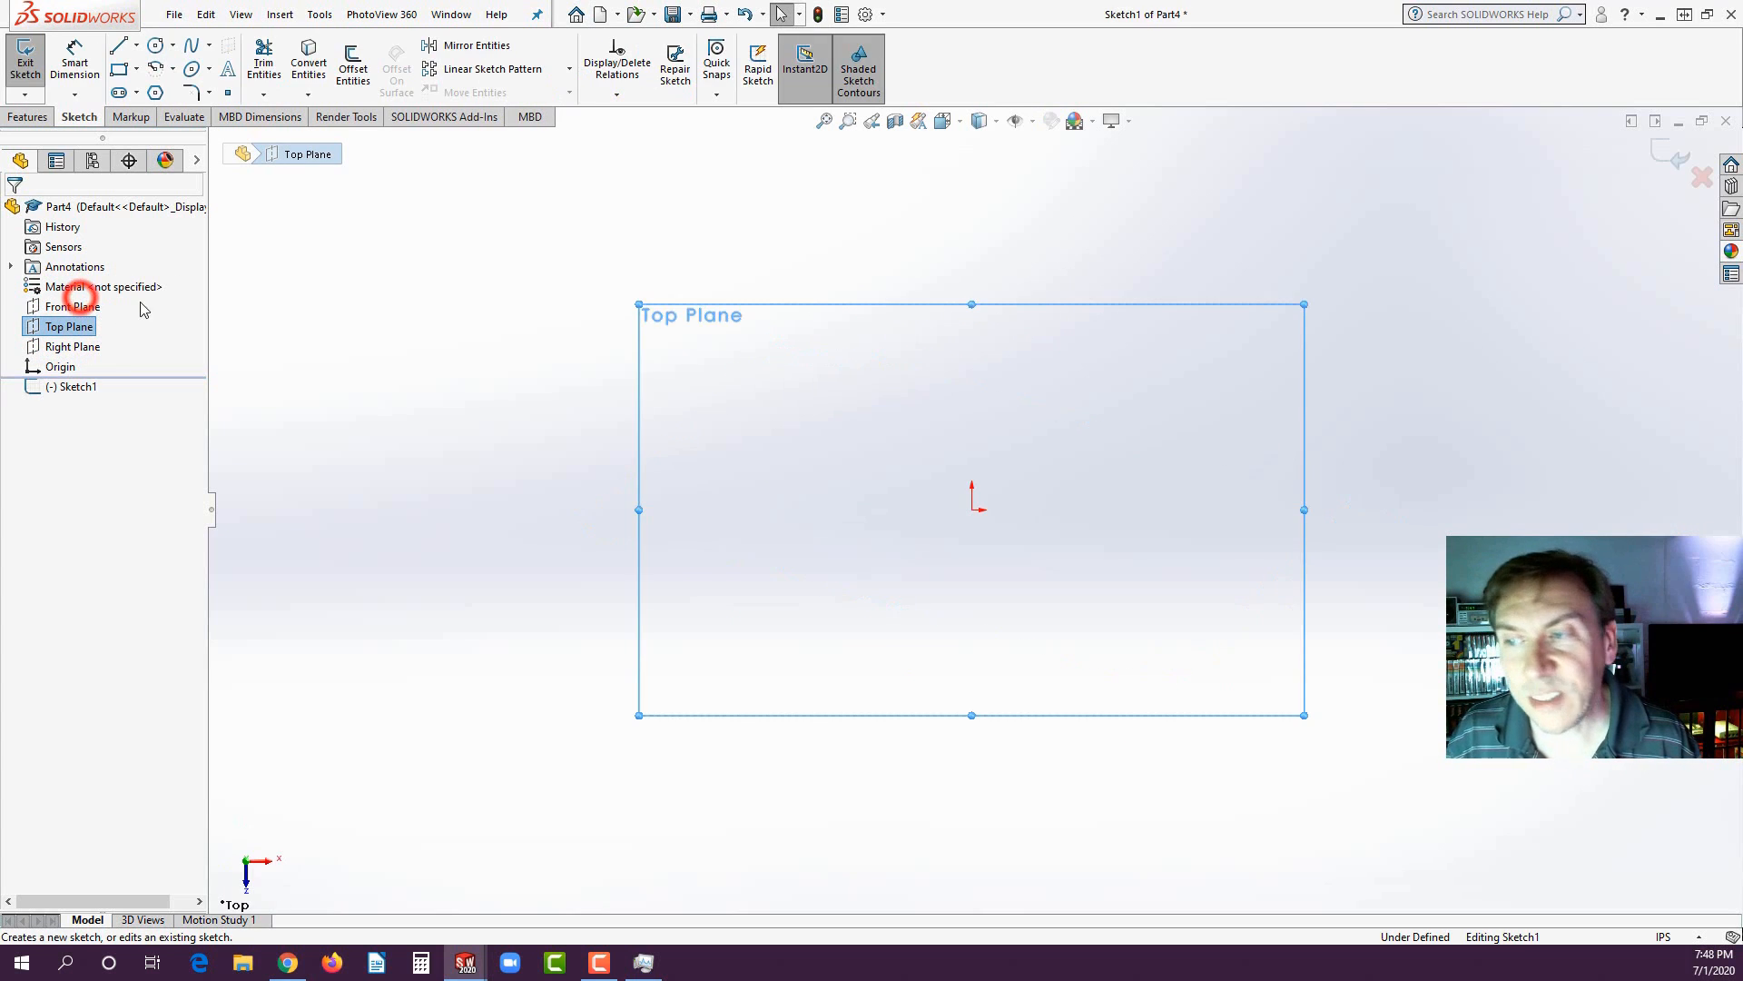
pyautogui.click(136, 70)
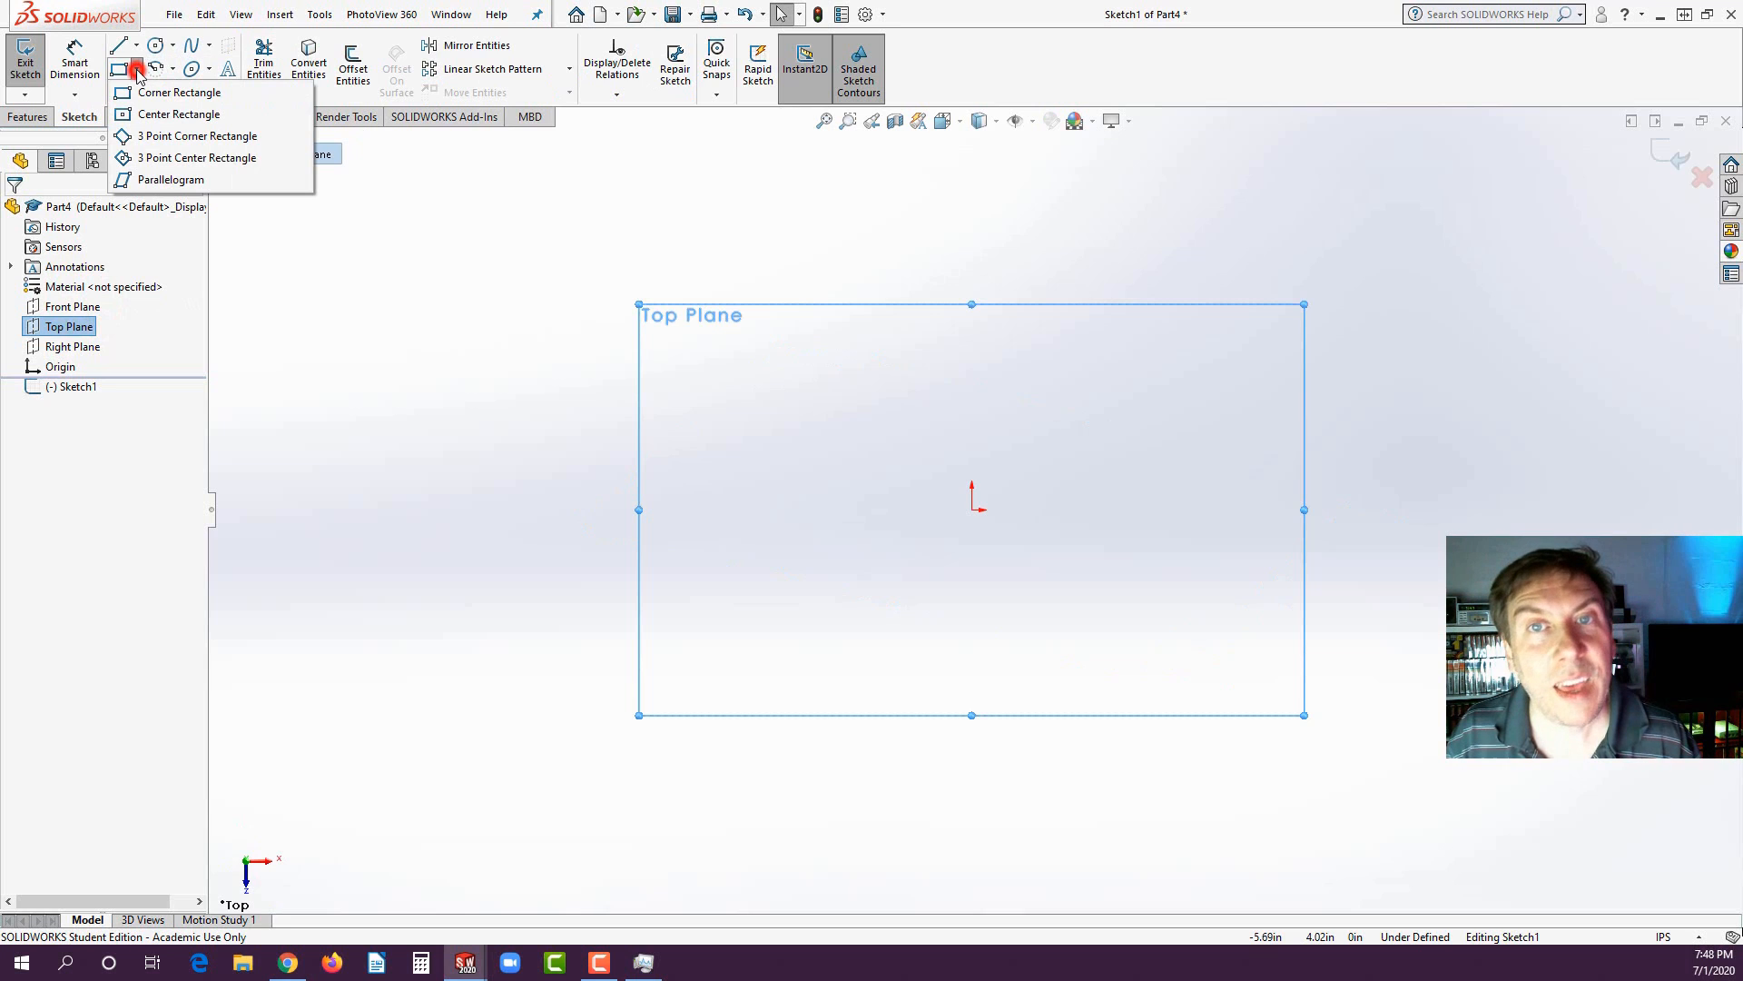
pyautogui.click(145, 114)
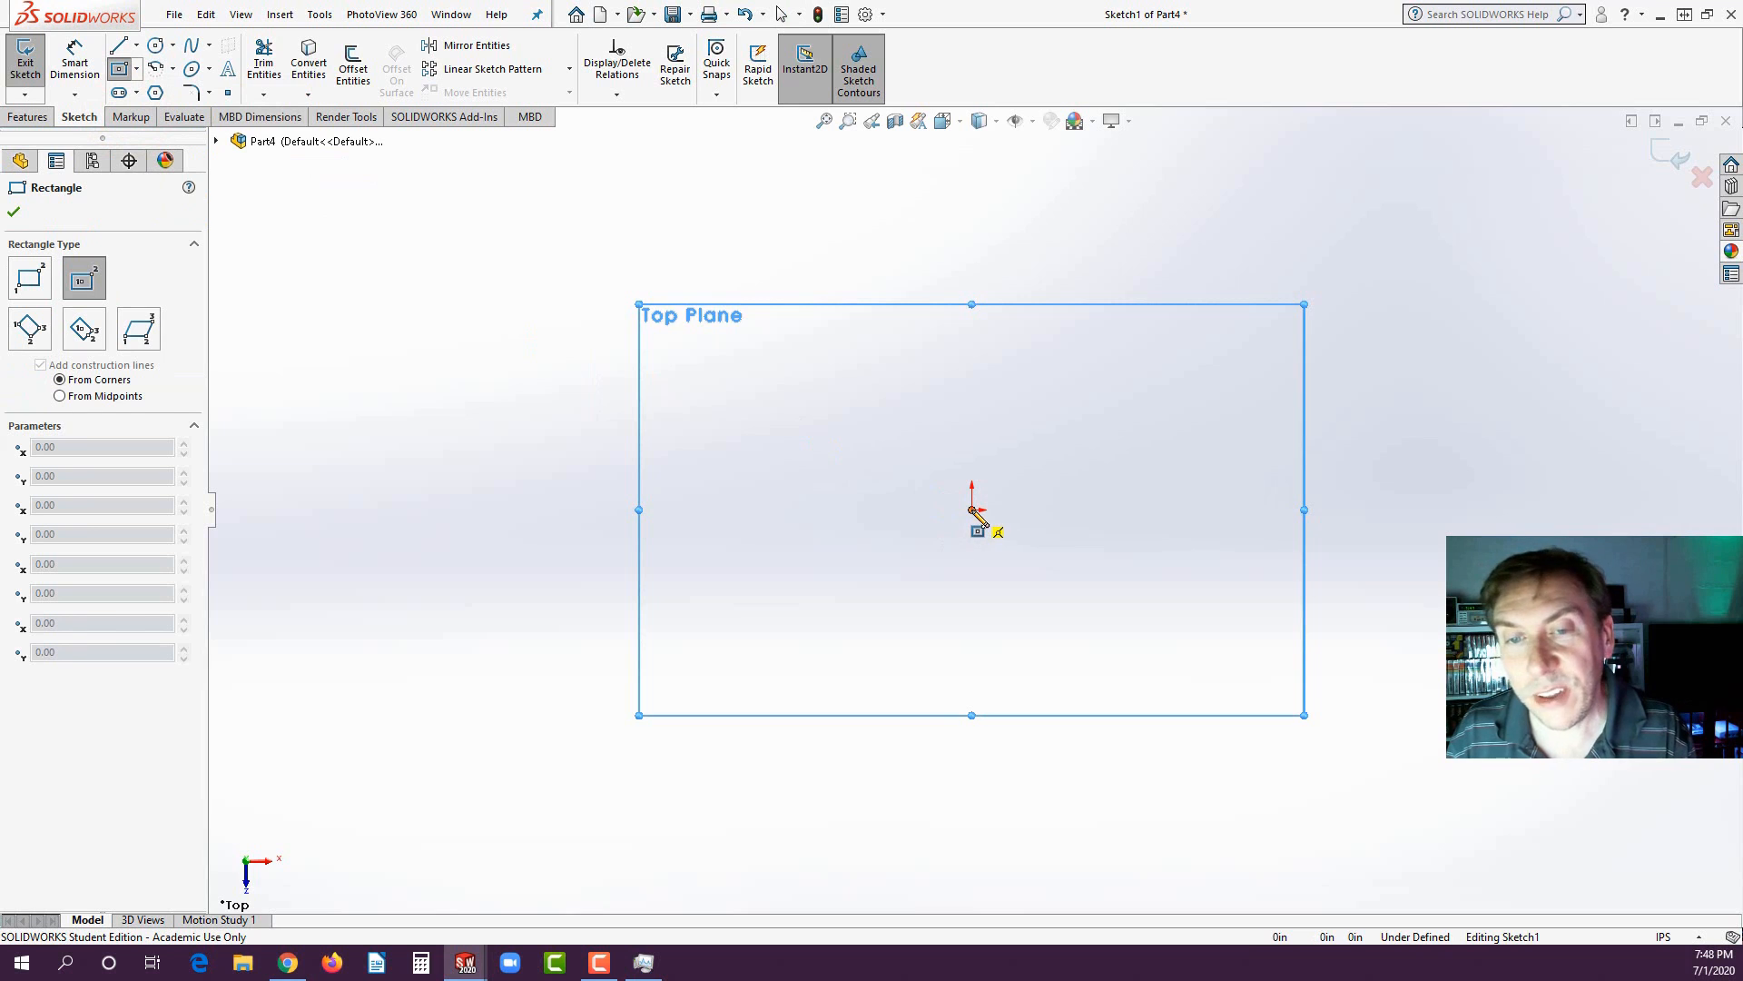
pyautogui.click(972, 509)
pyautogui.click(1249, 351)
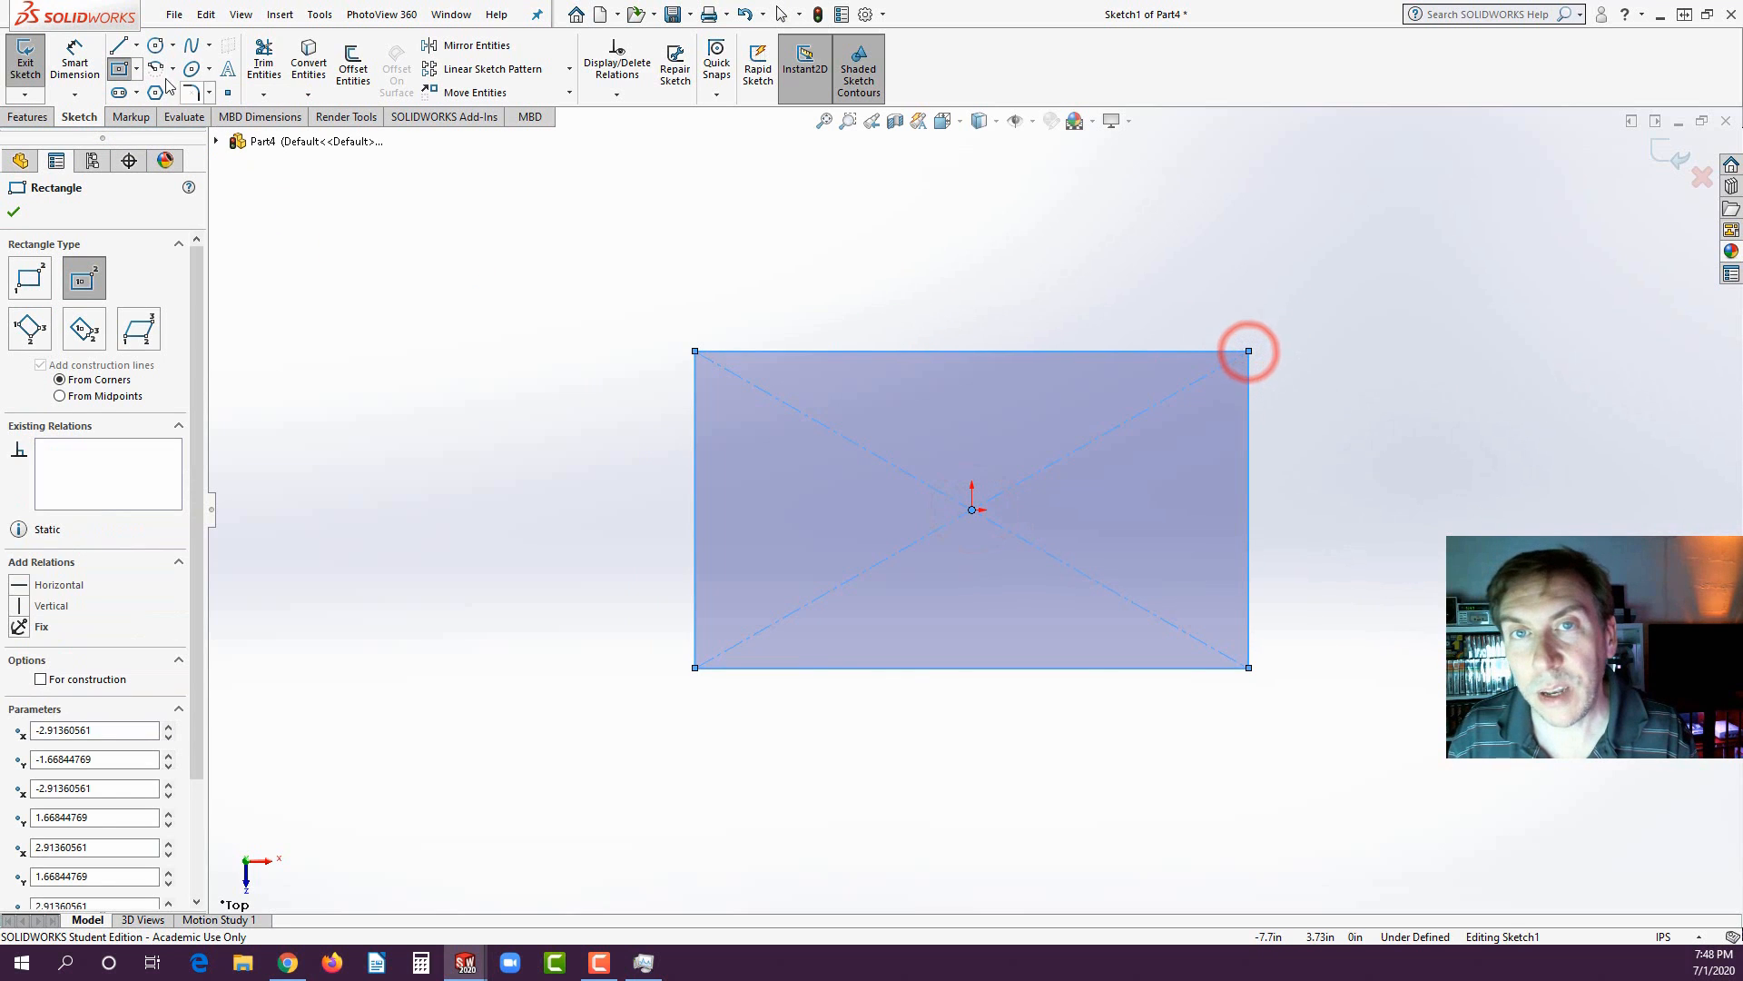
# - Dimension the rectangle to 5 in wide and 3 in high
pyautogui.click(74, 64)
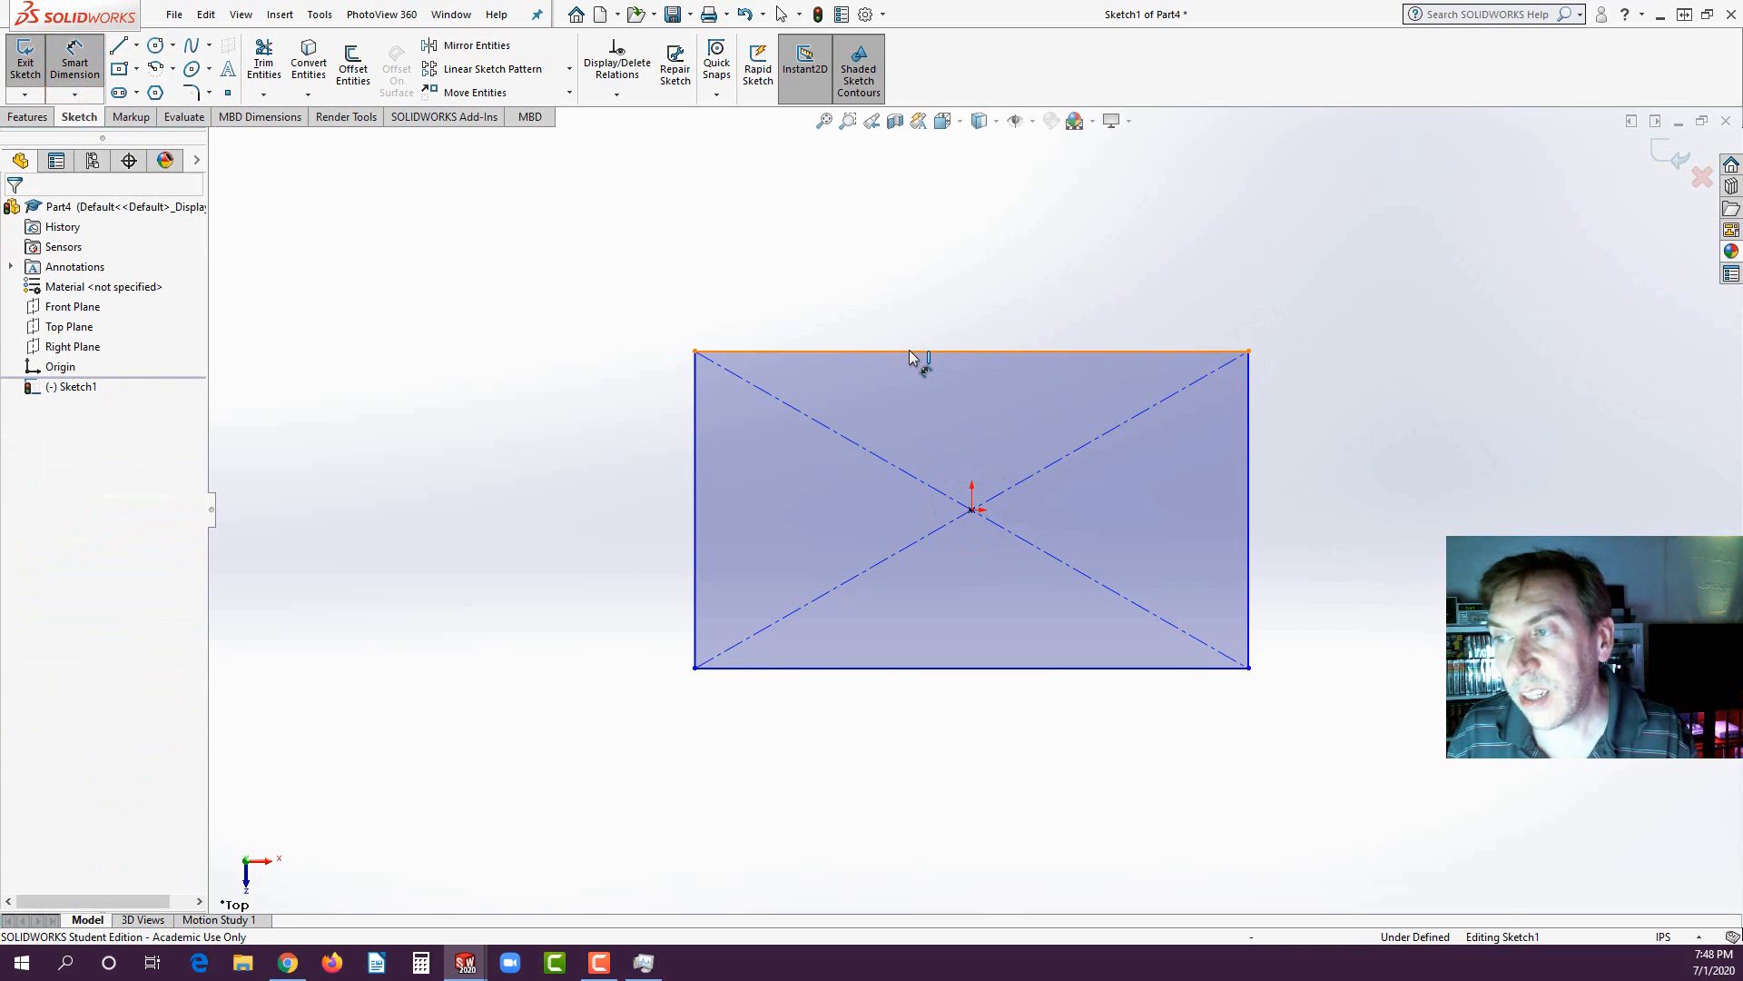
pyautogui.click(907, 351)
pyautogui.click(964, 296)
pyautogui.write('5.82721123in')
pyautogui.press('Return')
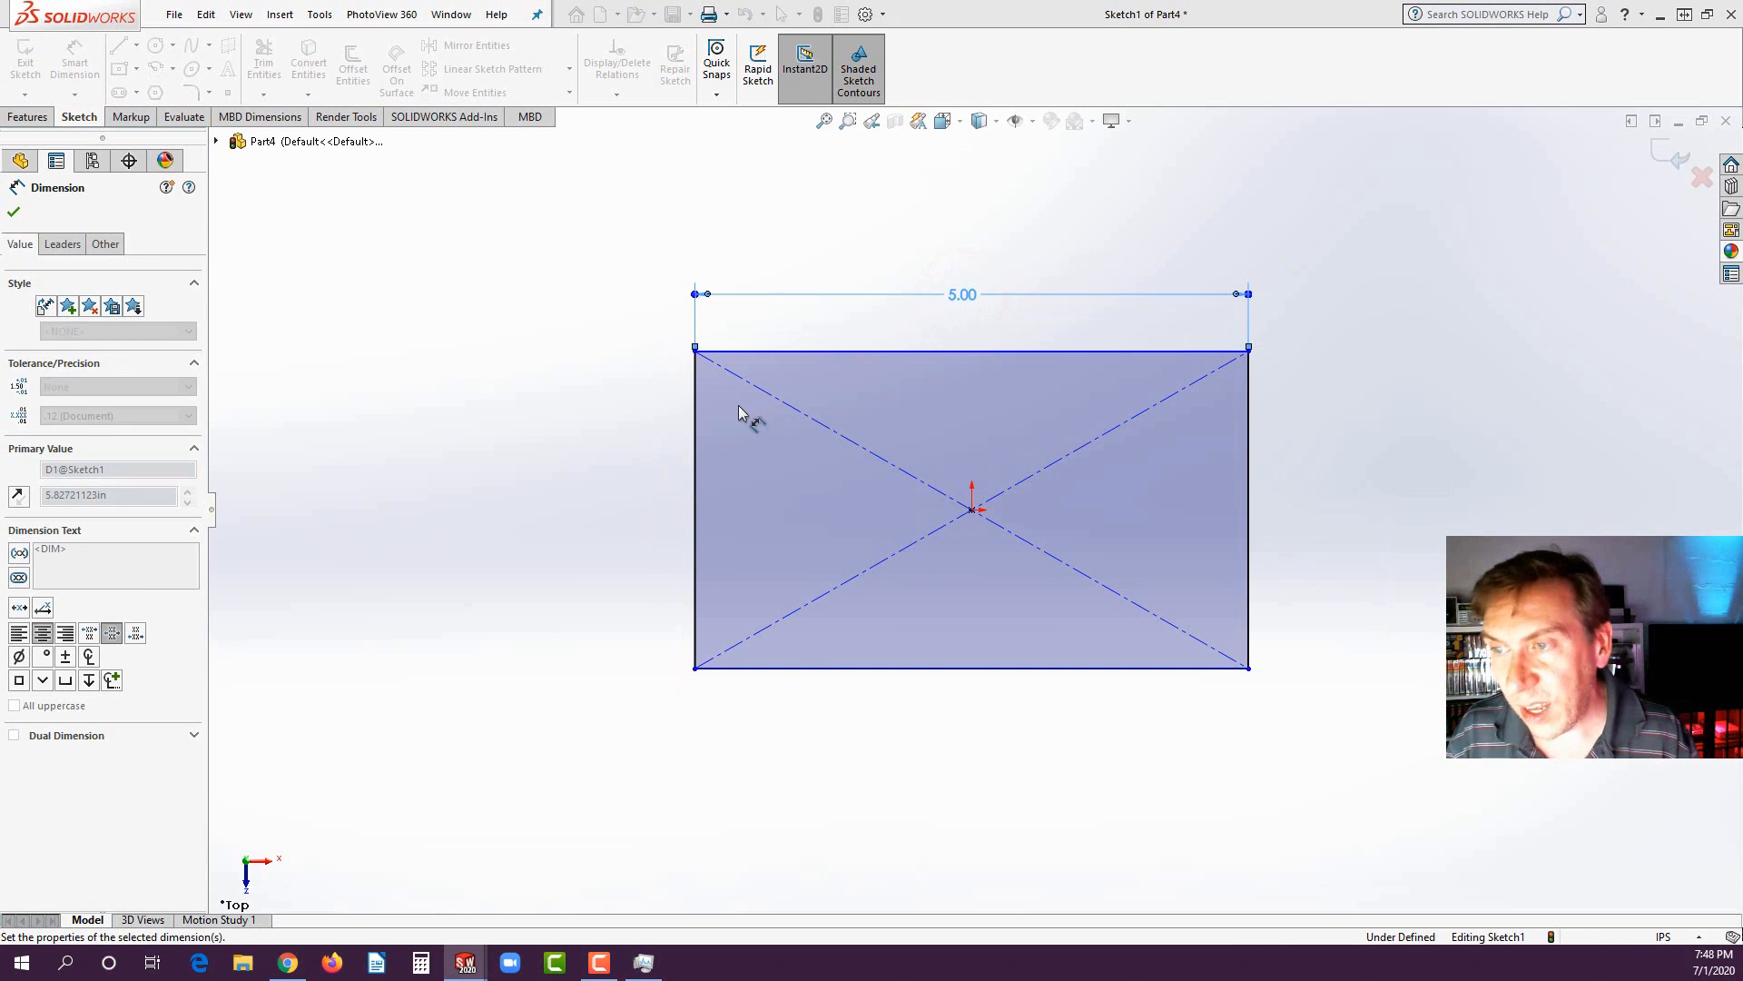
pyautogui.click(693, 470)
pyautogui.click(638, 491)
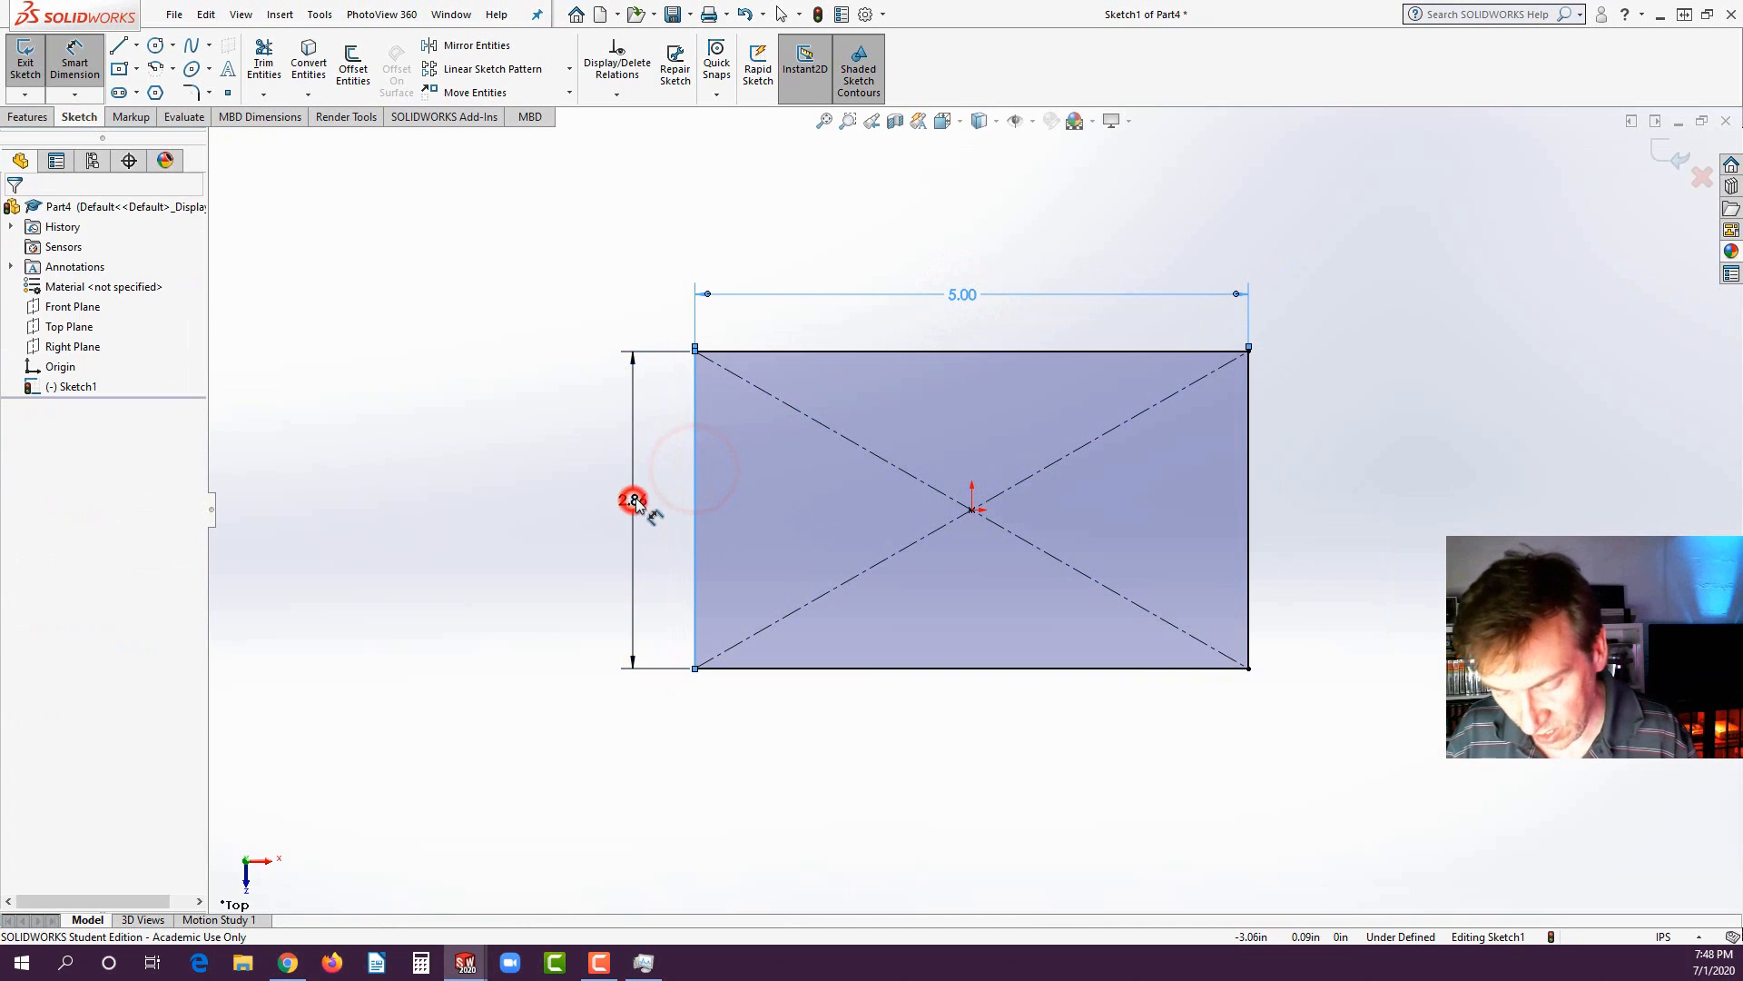
pyautogui.write('3')
pyautogui.press('Return')
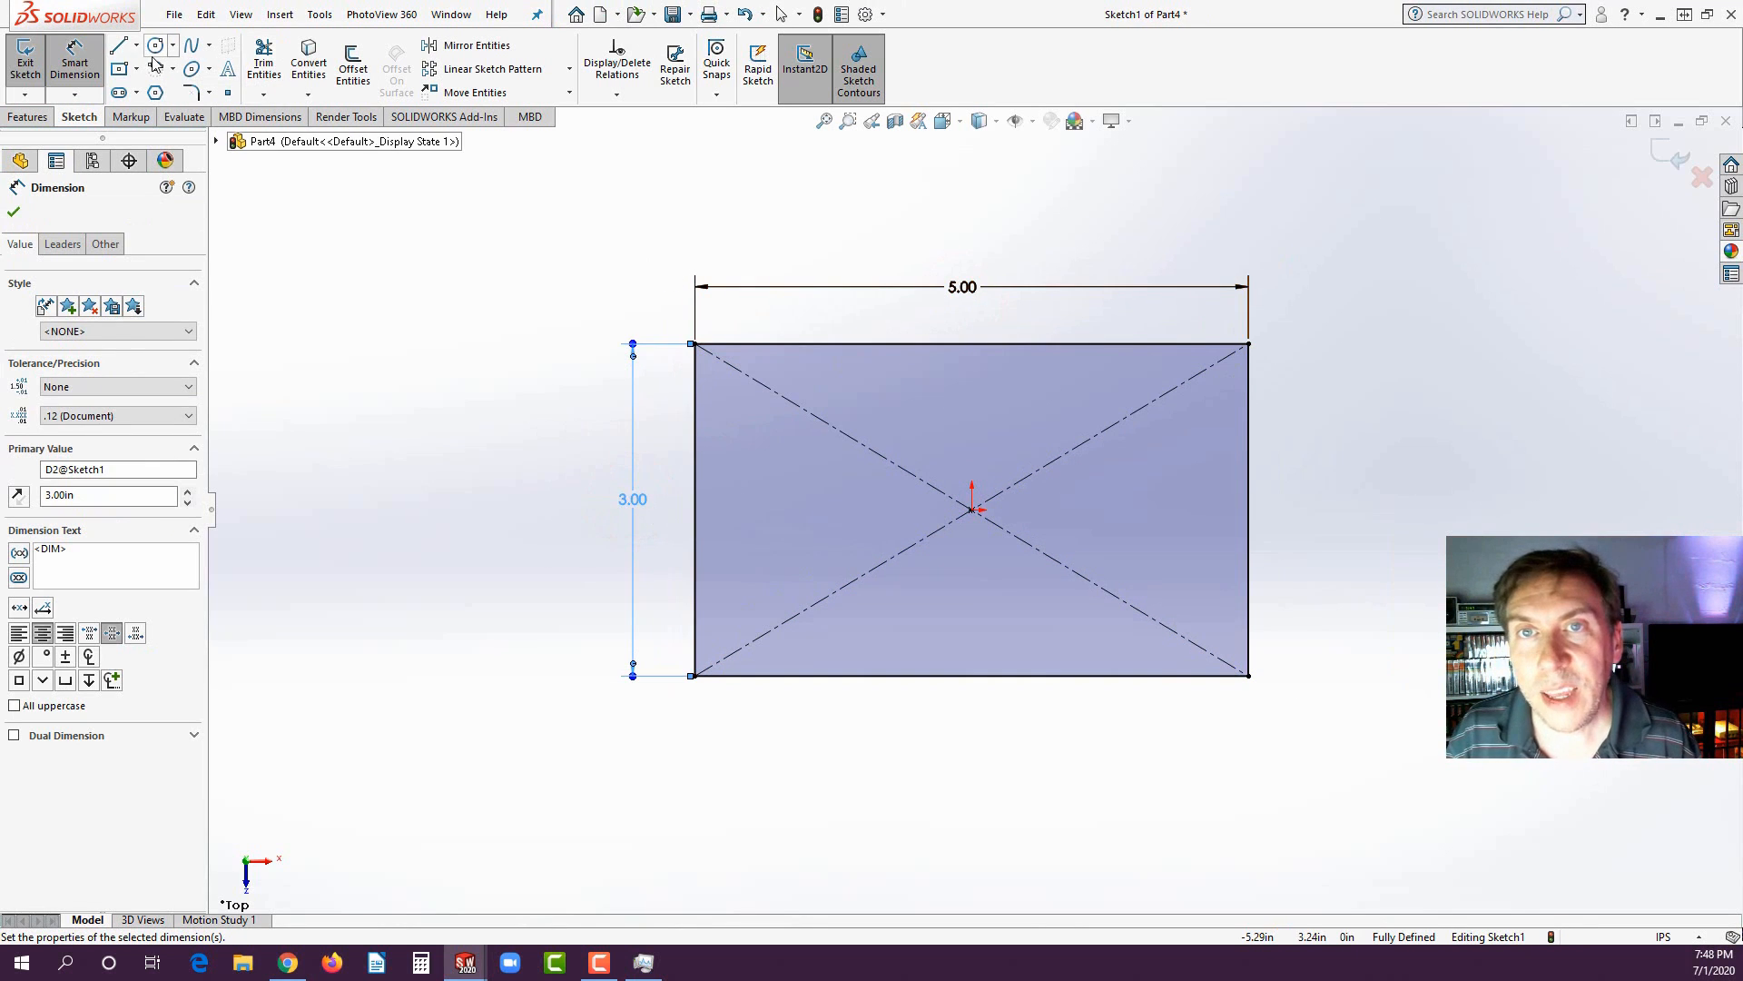
# - Sketch a circle with a radius of about 0.27 in near the rectangle's upper-left corner
pyautogui.click(157, 45)
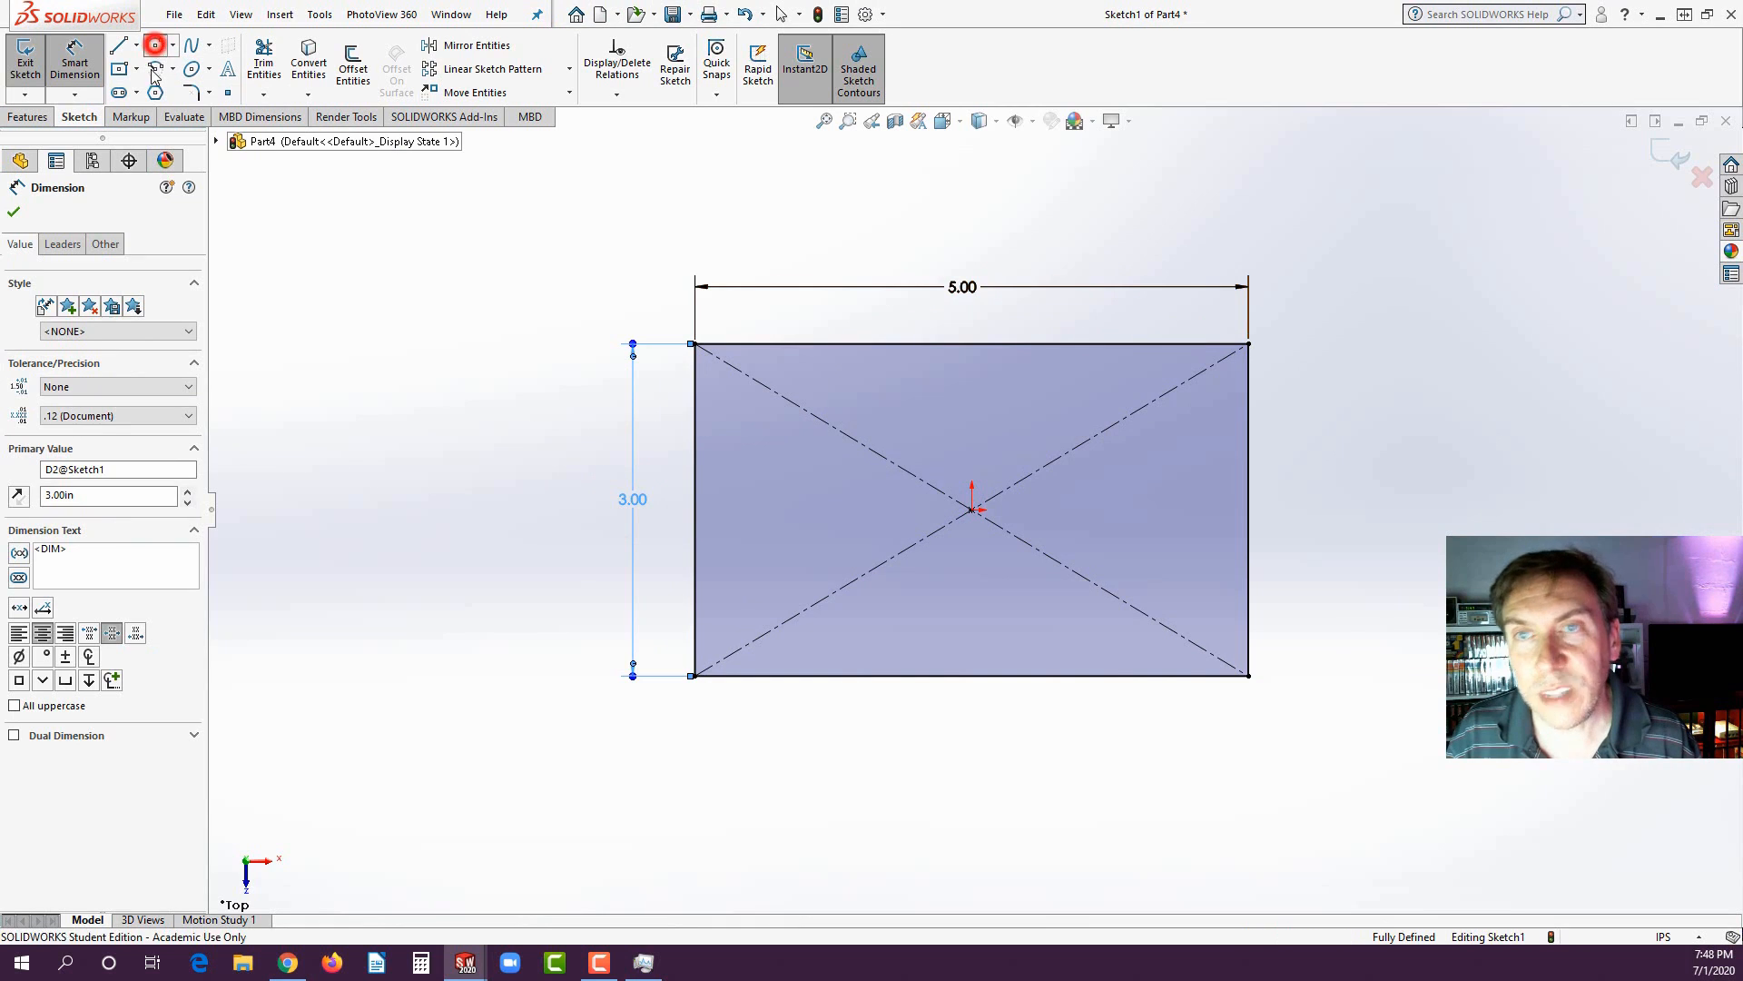
pyautogui.click(737, 413)
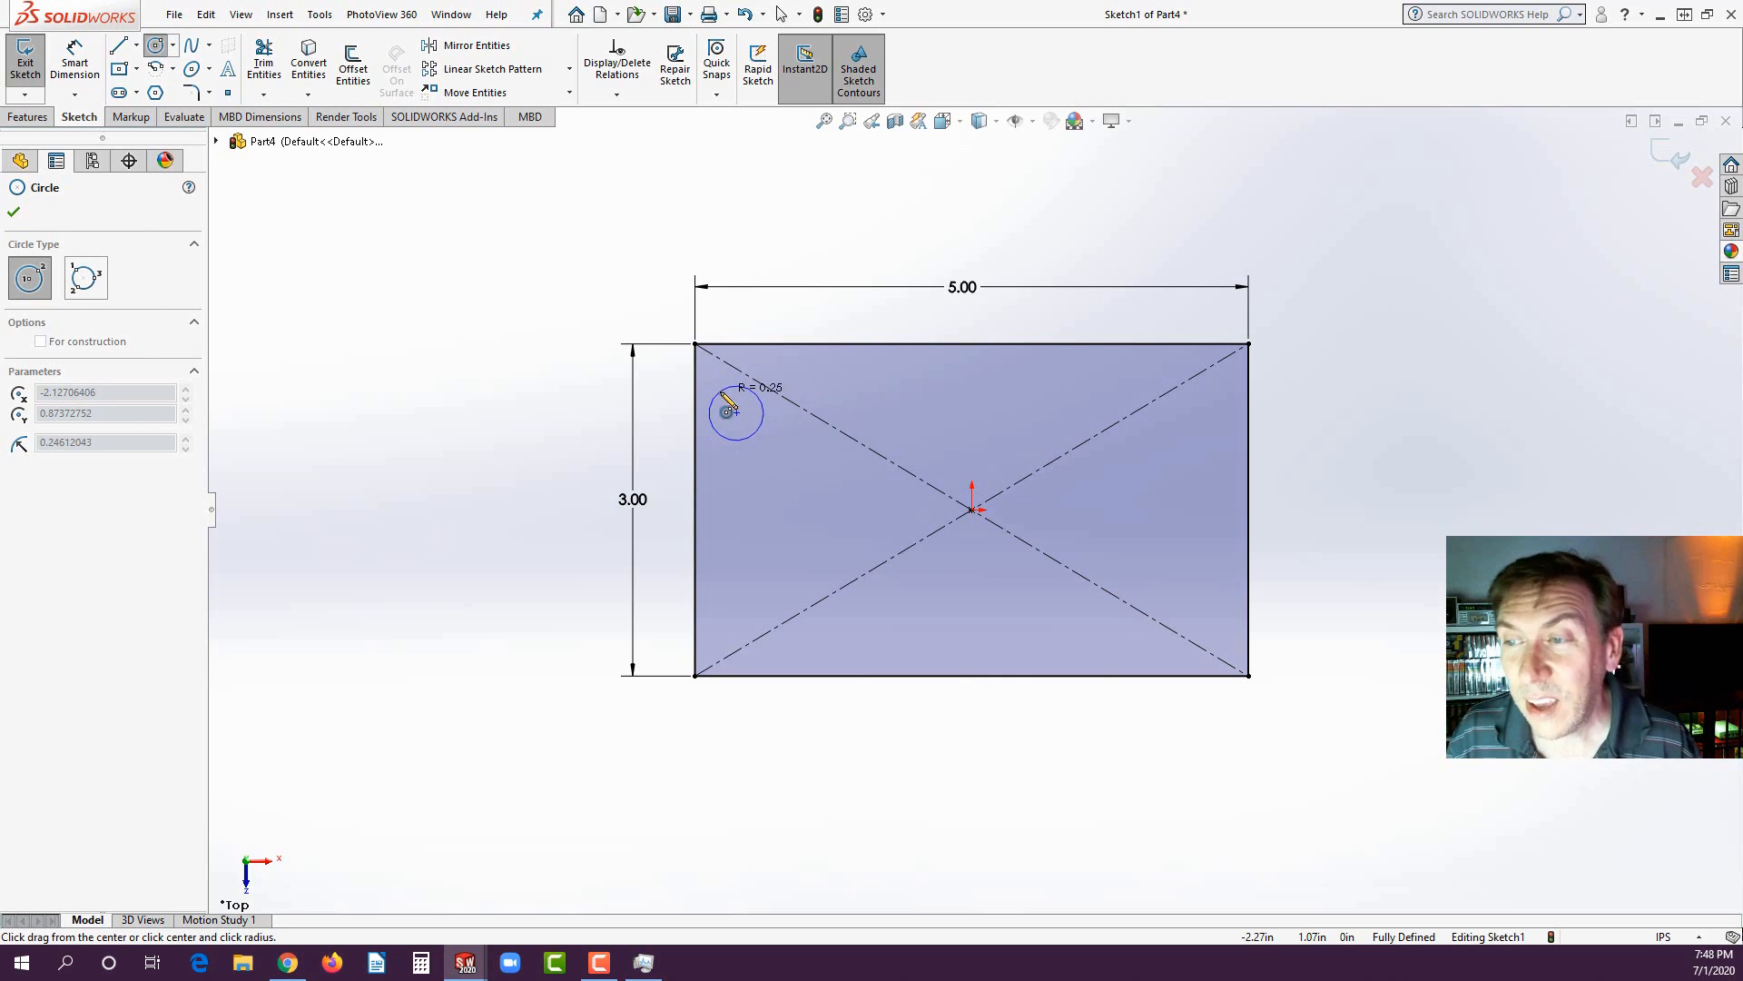
pyautogui.click(759, 432)
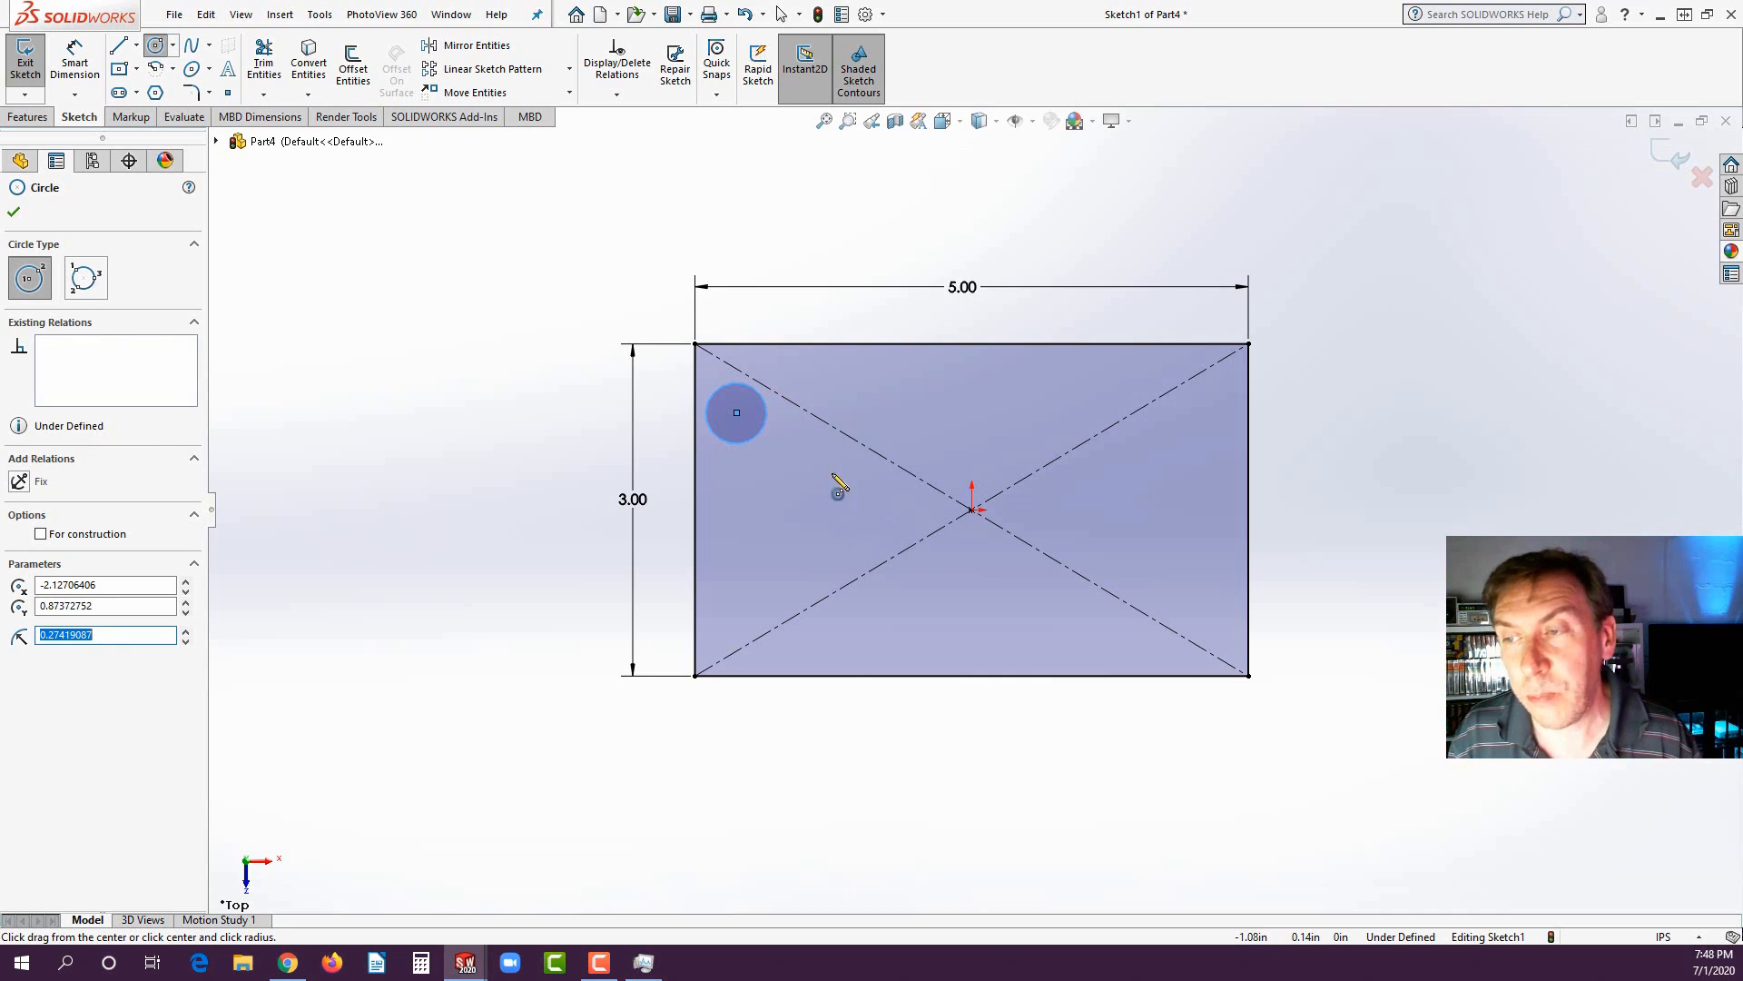
# - Dimension the circle's center .75 in from the rectangle's left edge and .75 in from its top edge
pyautogui.click(70, 59)
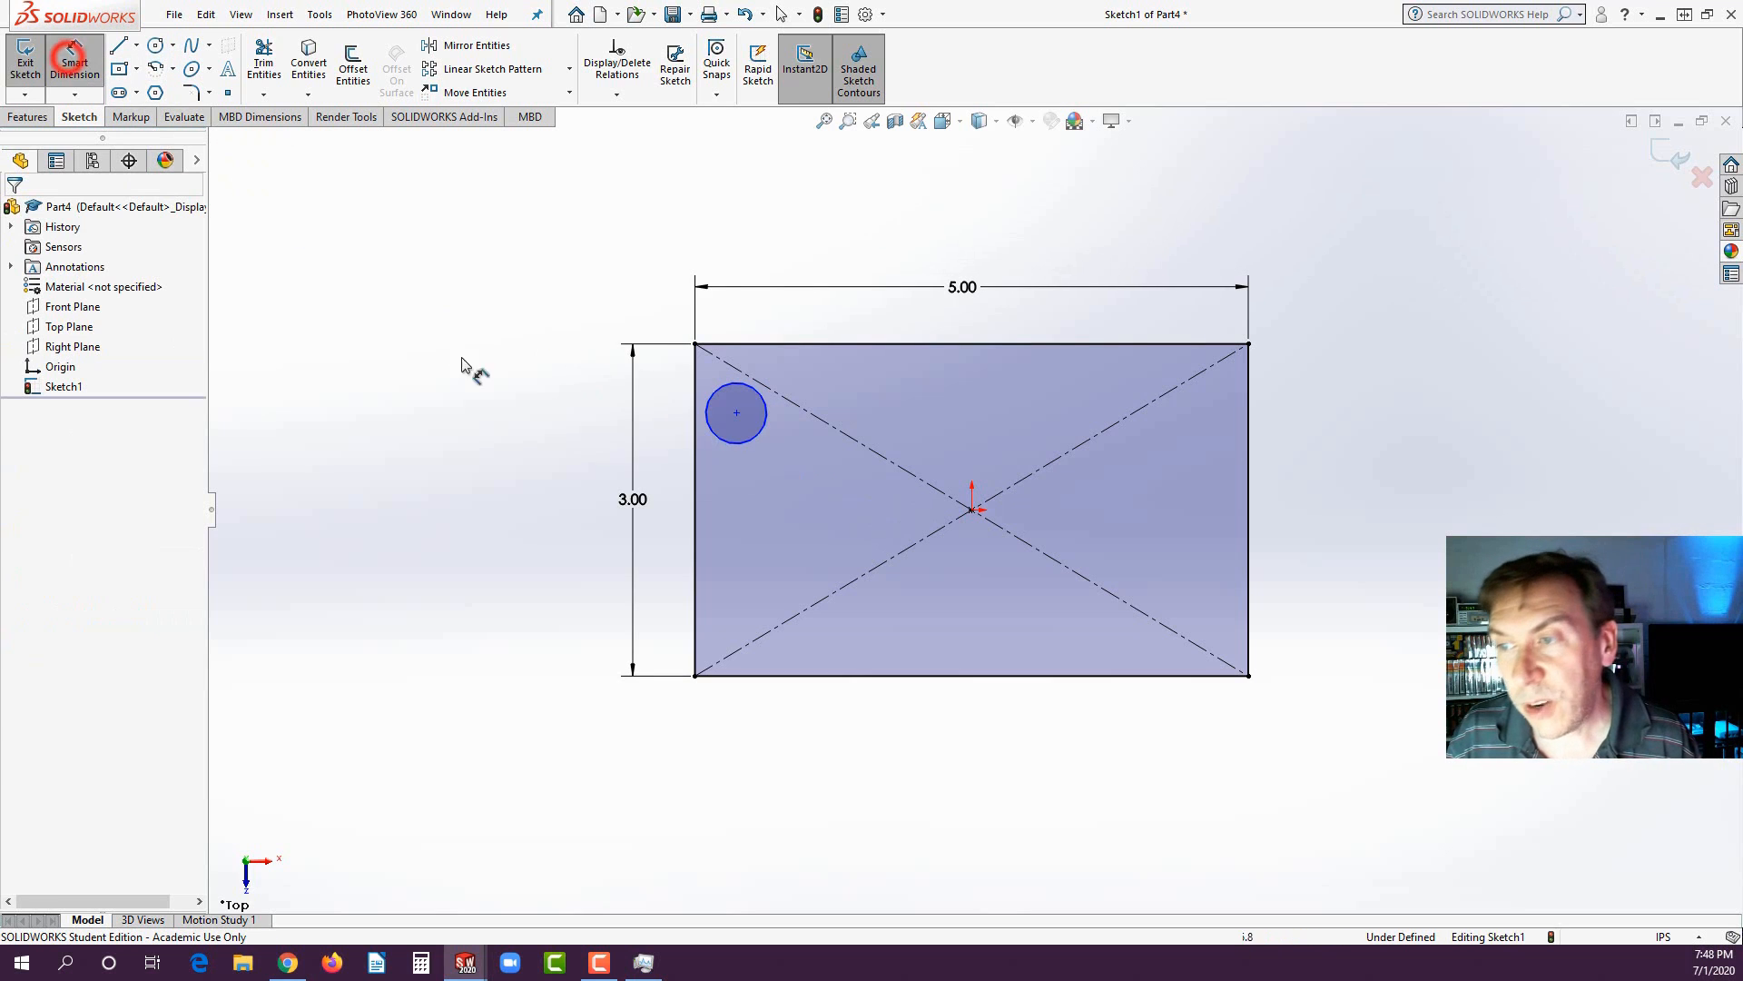
pyautogui.click(737, 412)
pyautogui.click(695, 391)
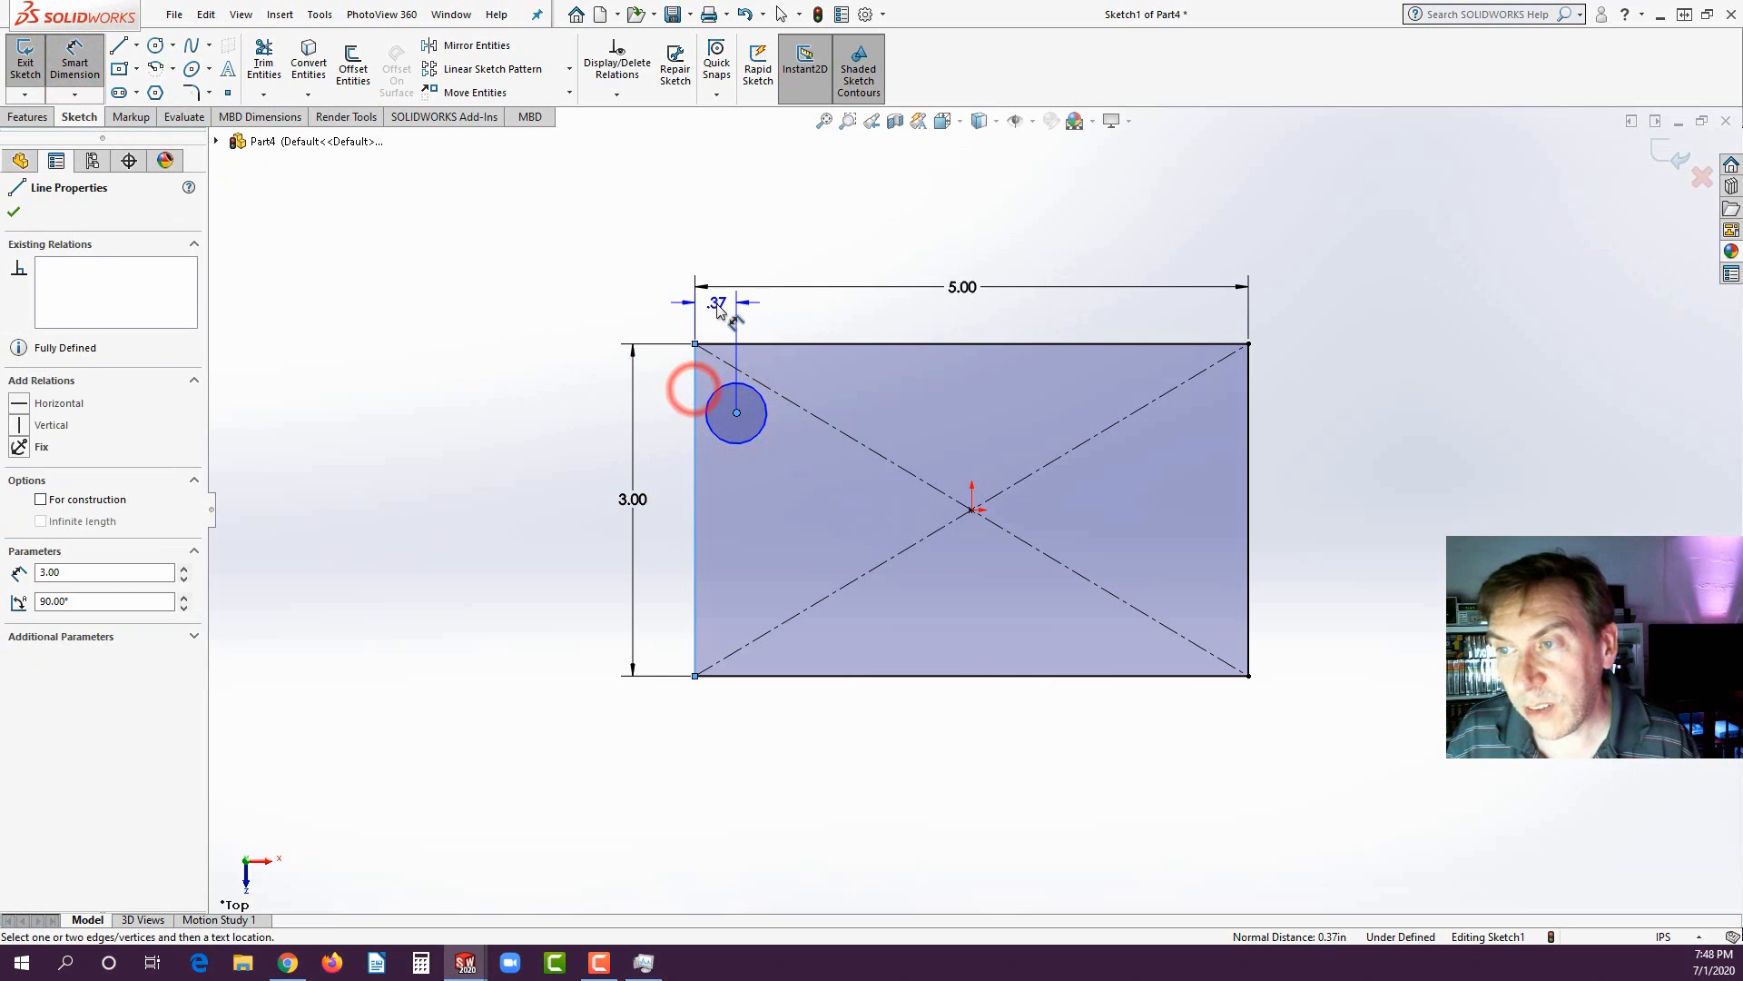
pyautogui.click(717, 300)
pyautogui.write('.75')
pyautogui.press('Return')
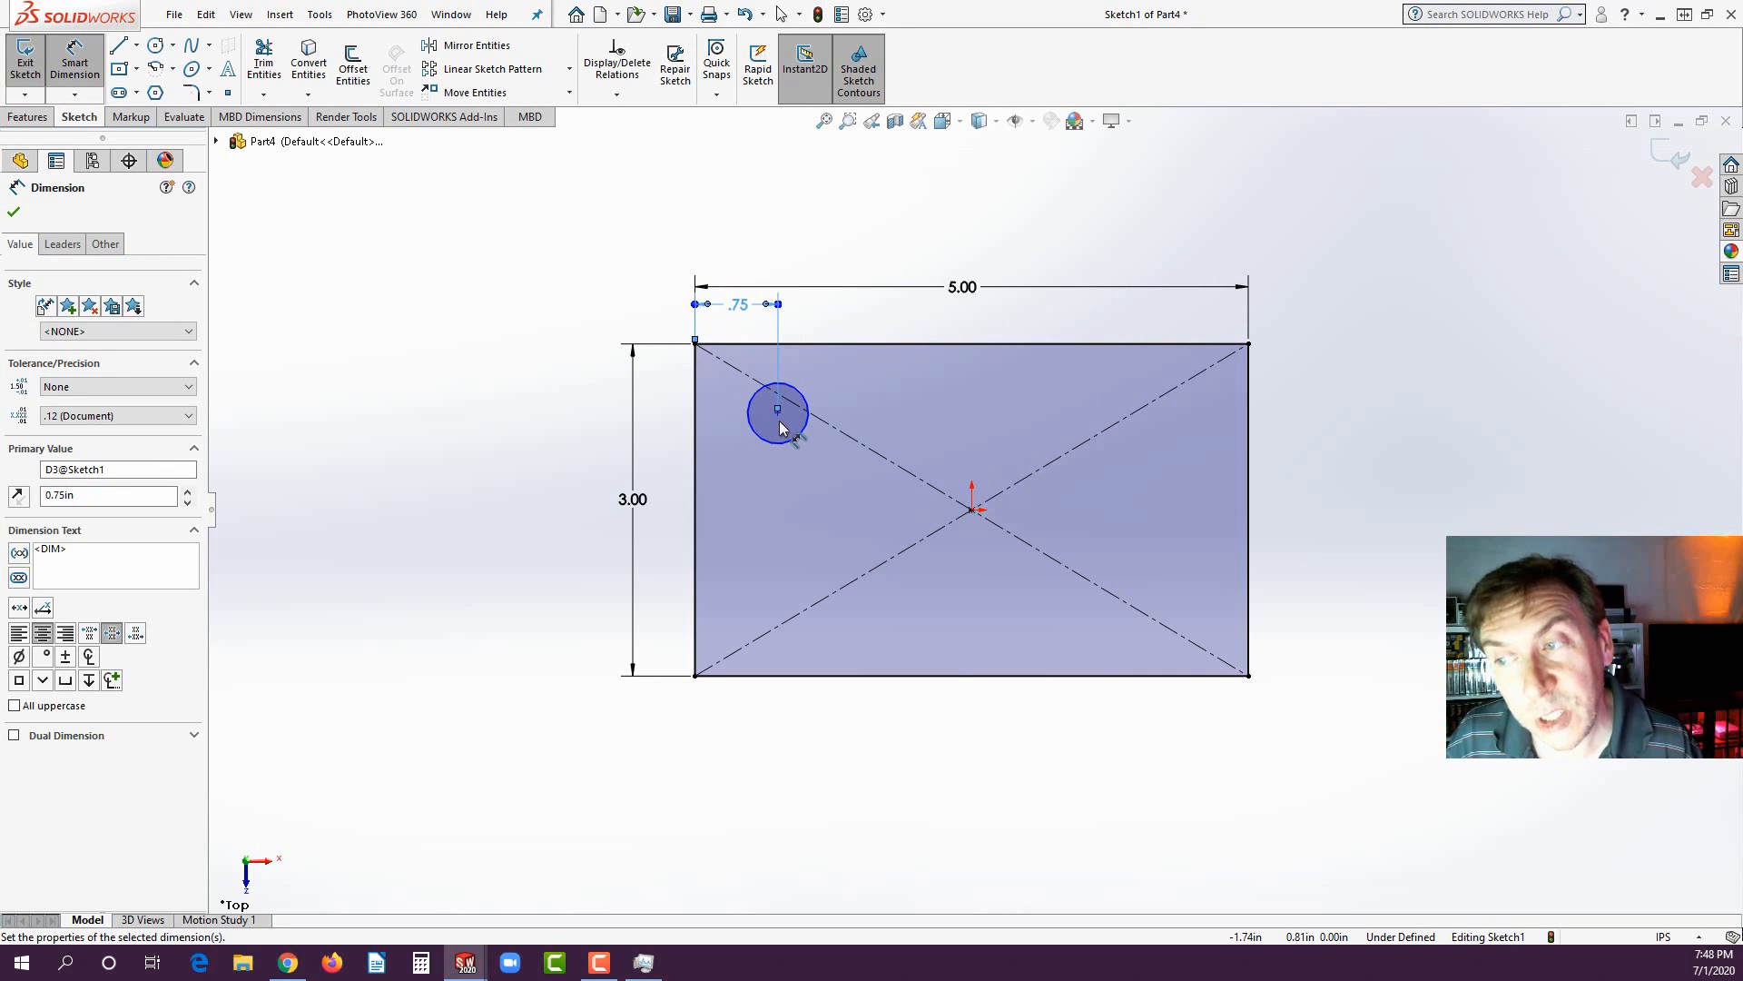
pyautogui.click(778, 413)
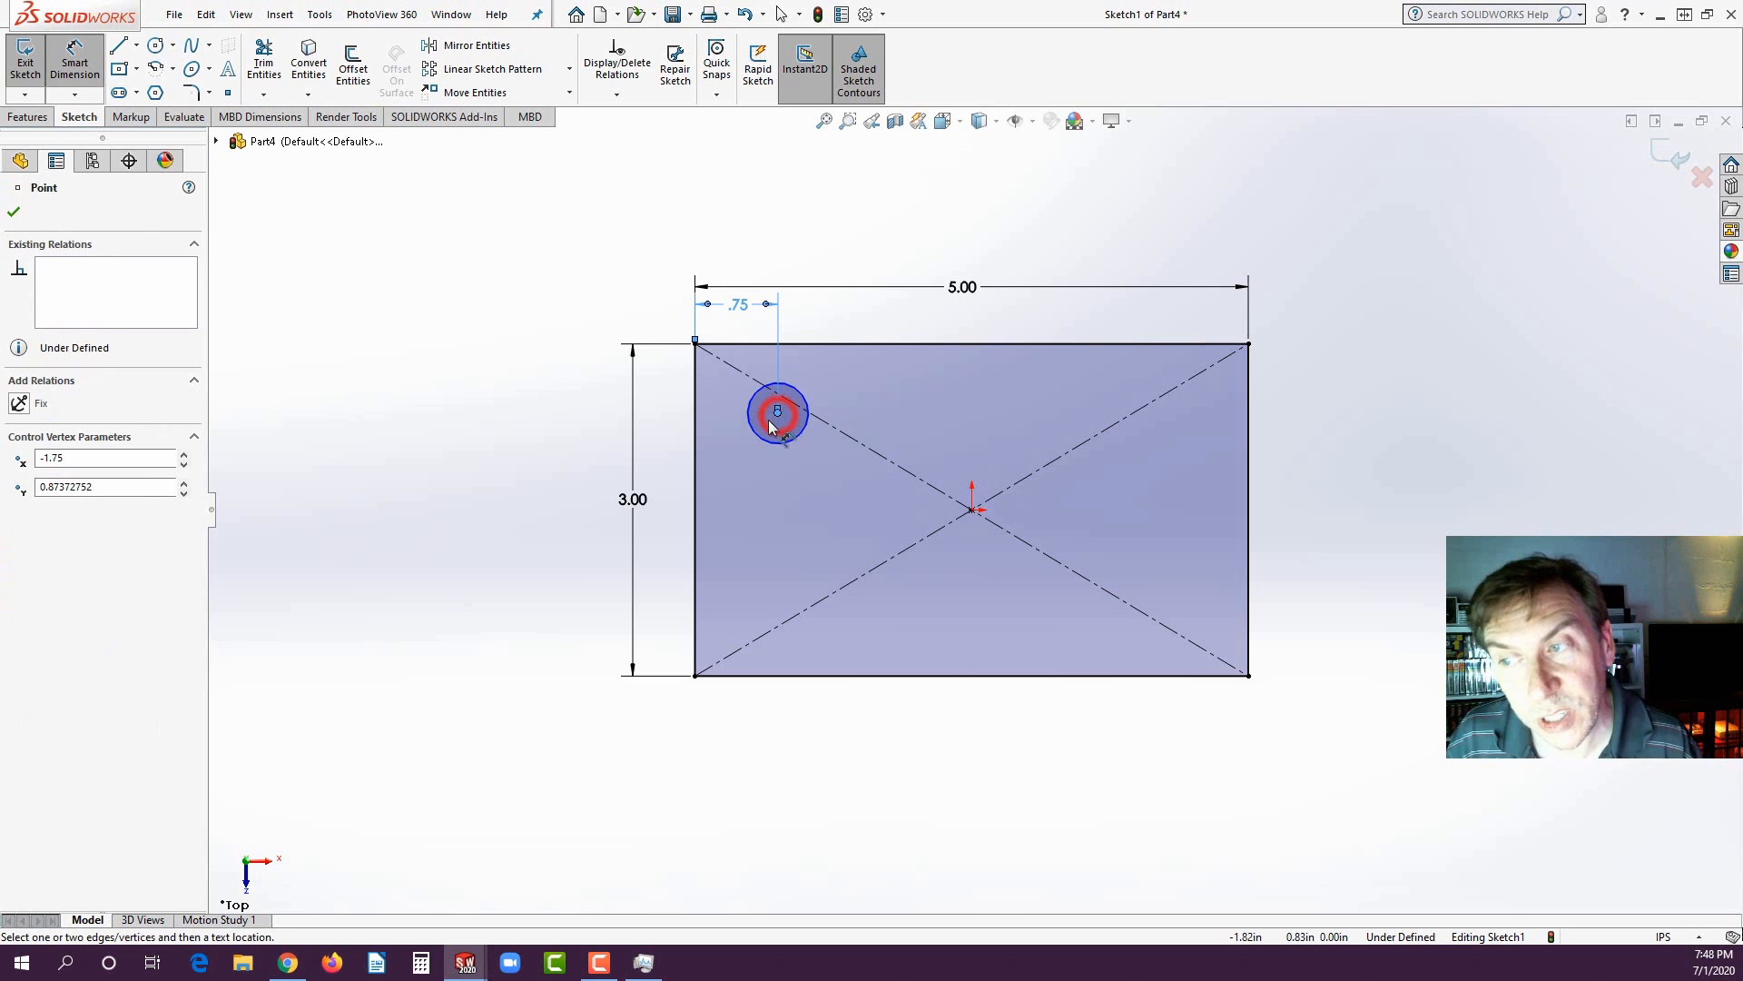
pyautogui.click(741, 343)
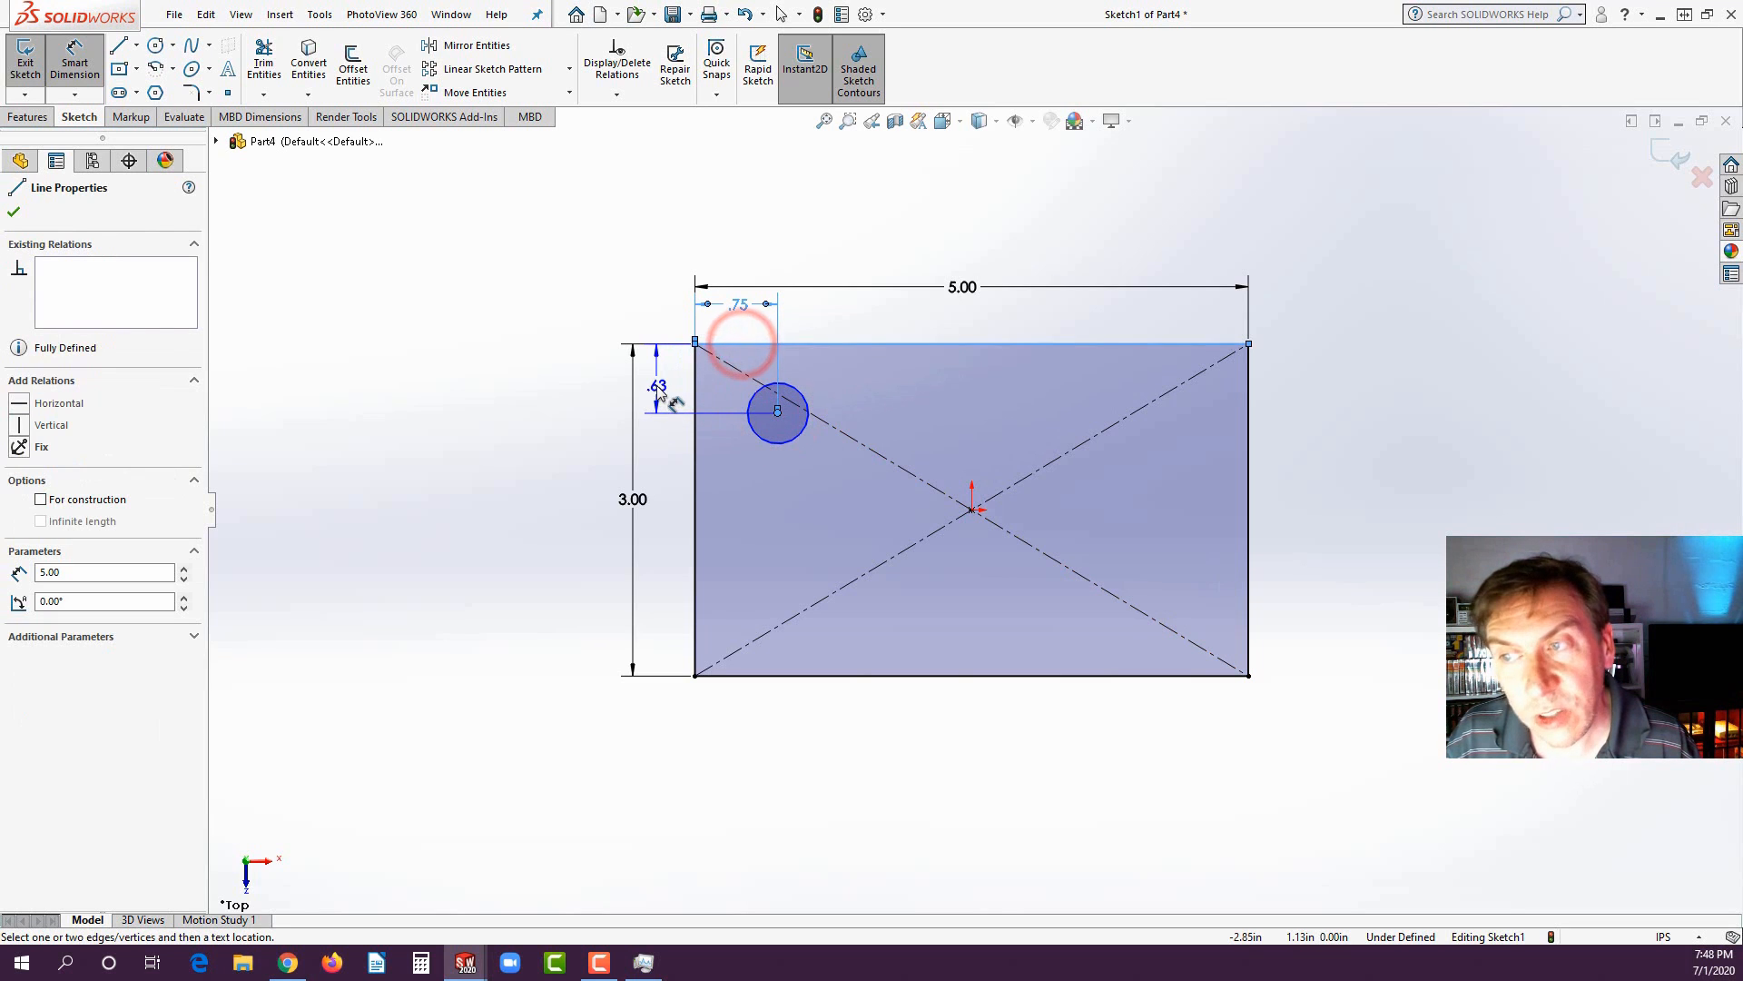
pyautogui.click(653, 379)
pyautogui.write('.75')
pyautogui.press('Return')
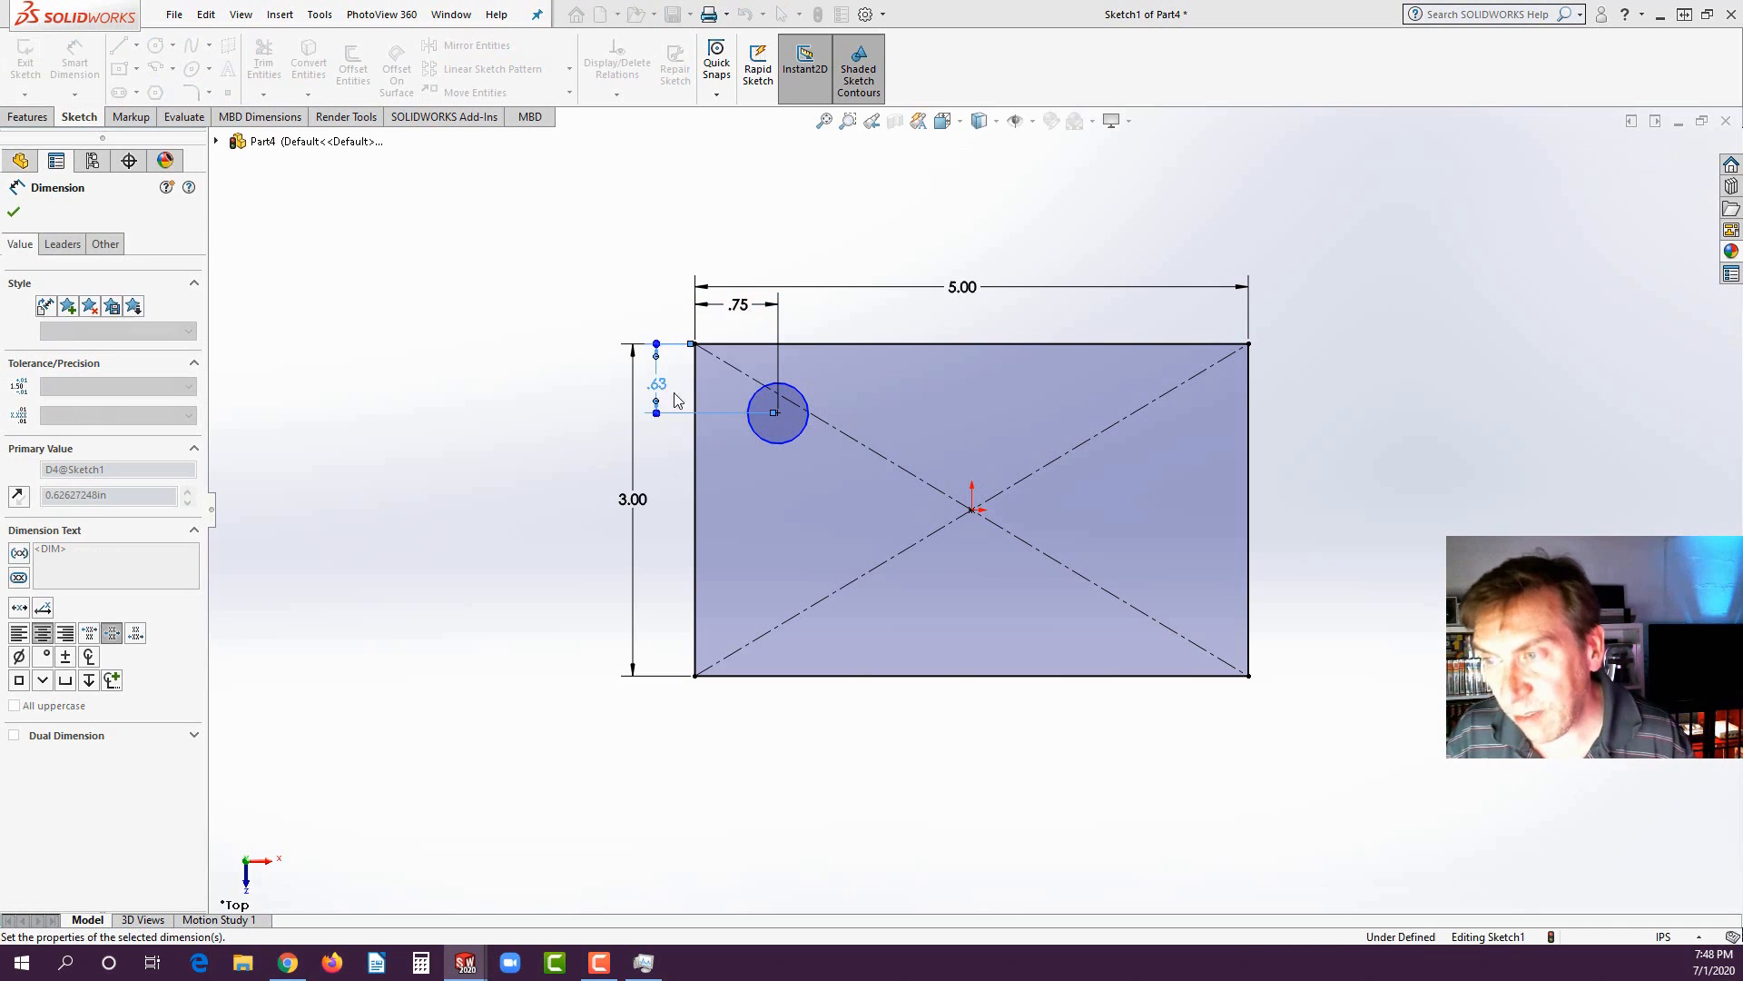
# - Dimension the circle's diameter to .5 in
pyautogui.click(756, 414)
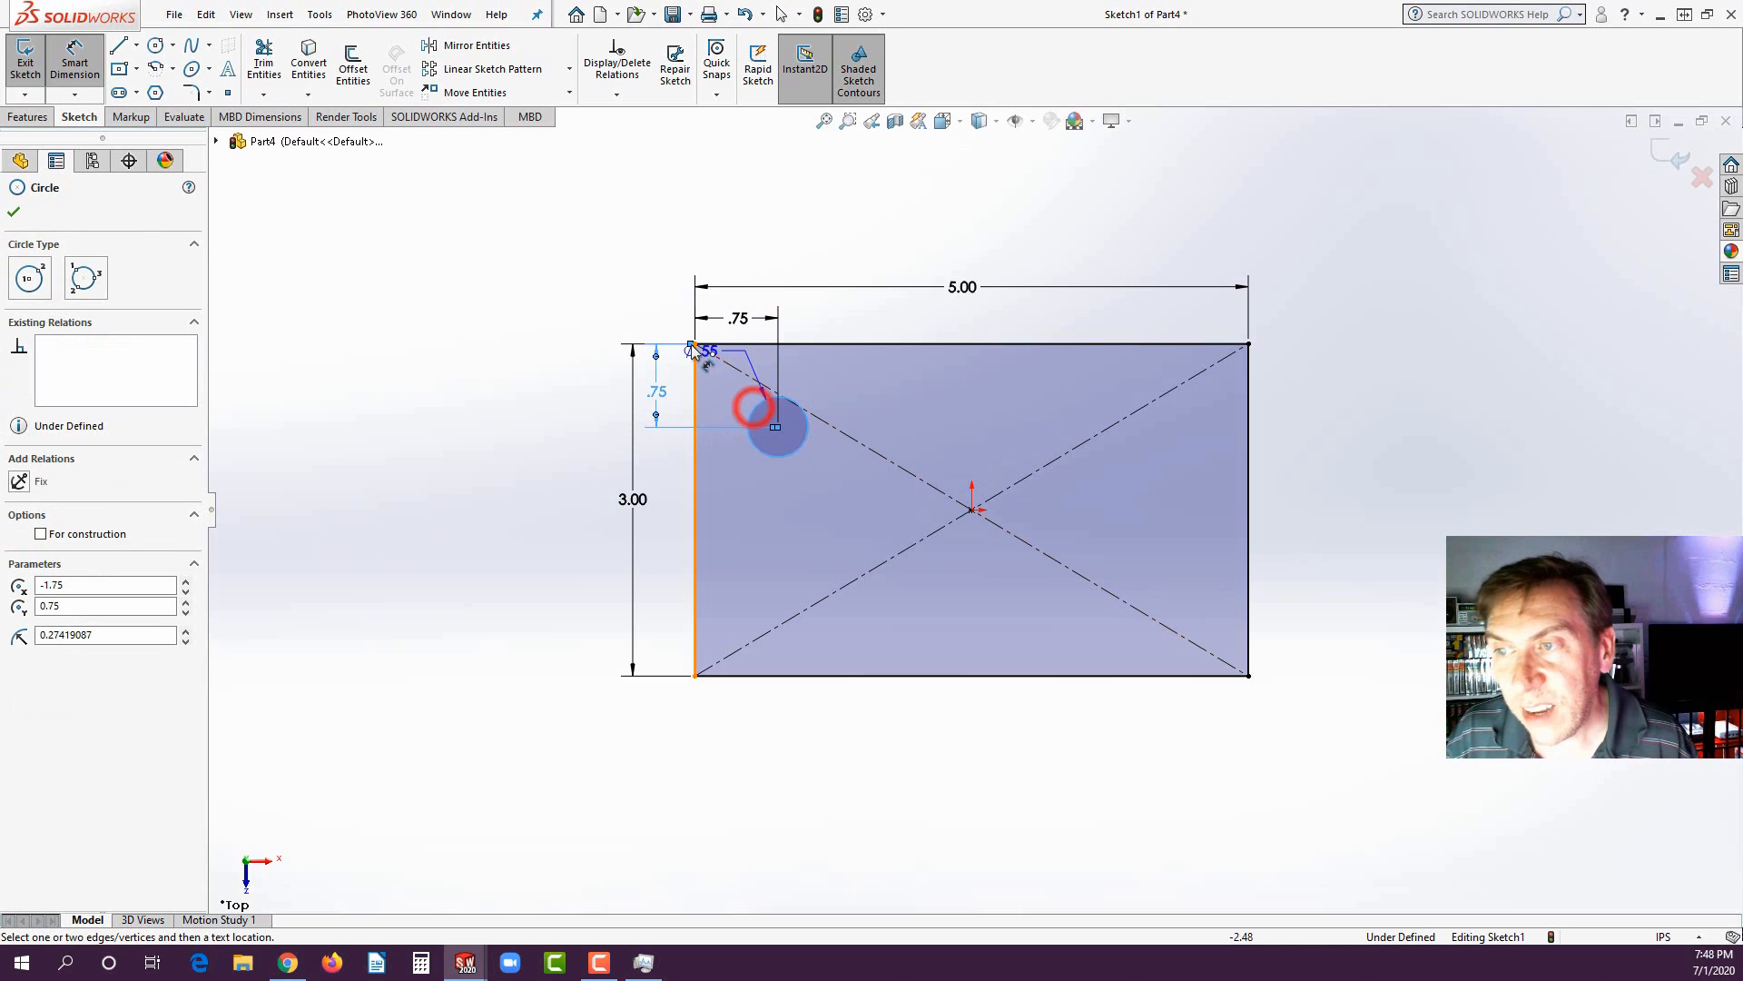
pyautogui.click(625, 319)
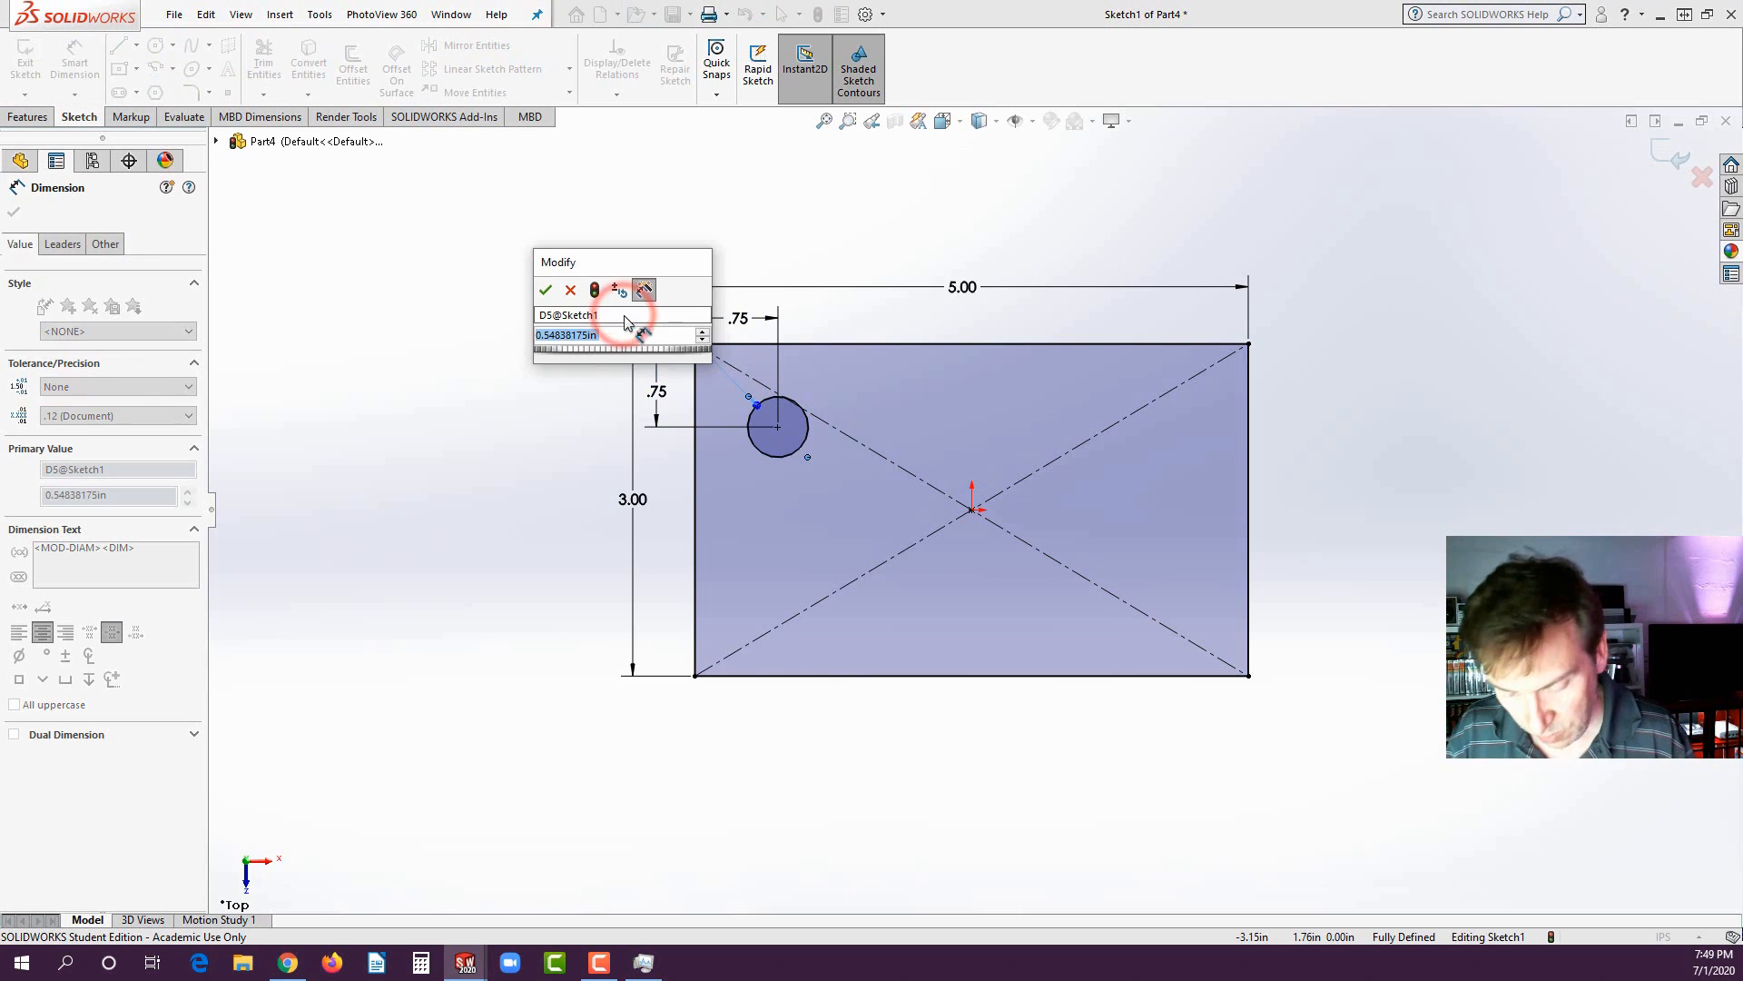
pyautogui.write('.5')
pyautogui.press('Return')
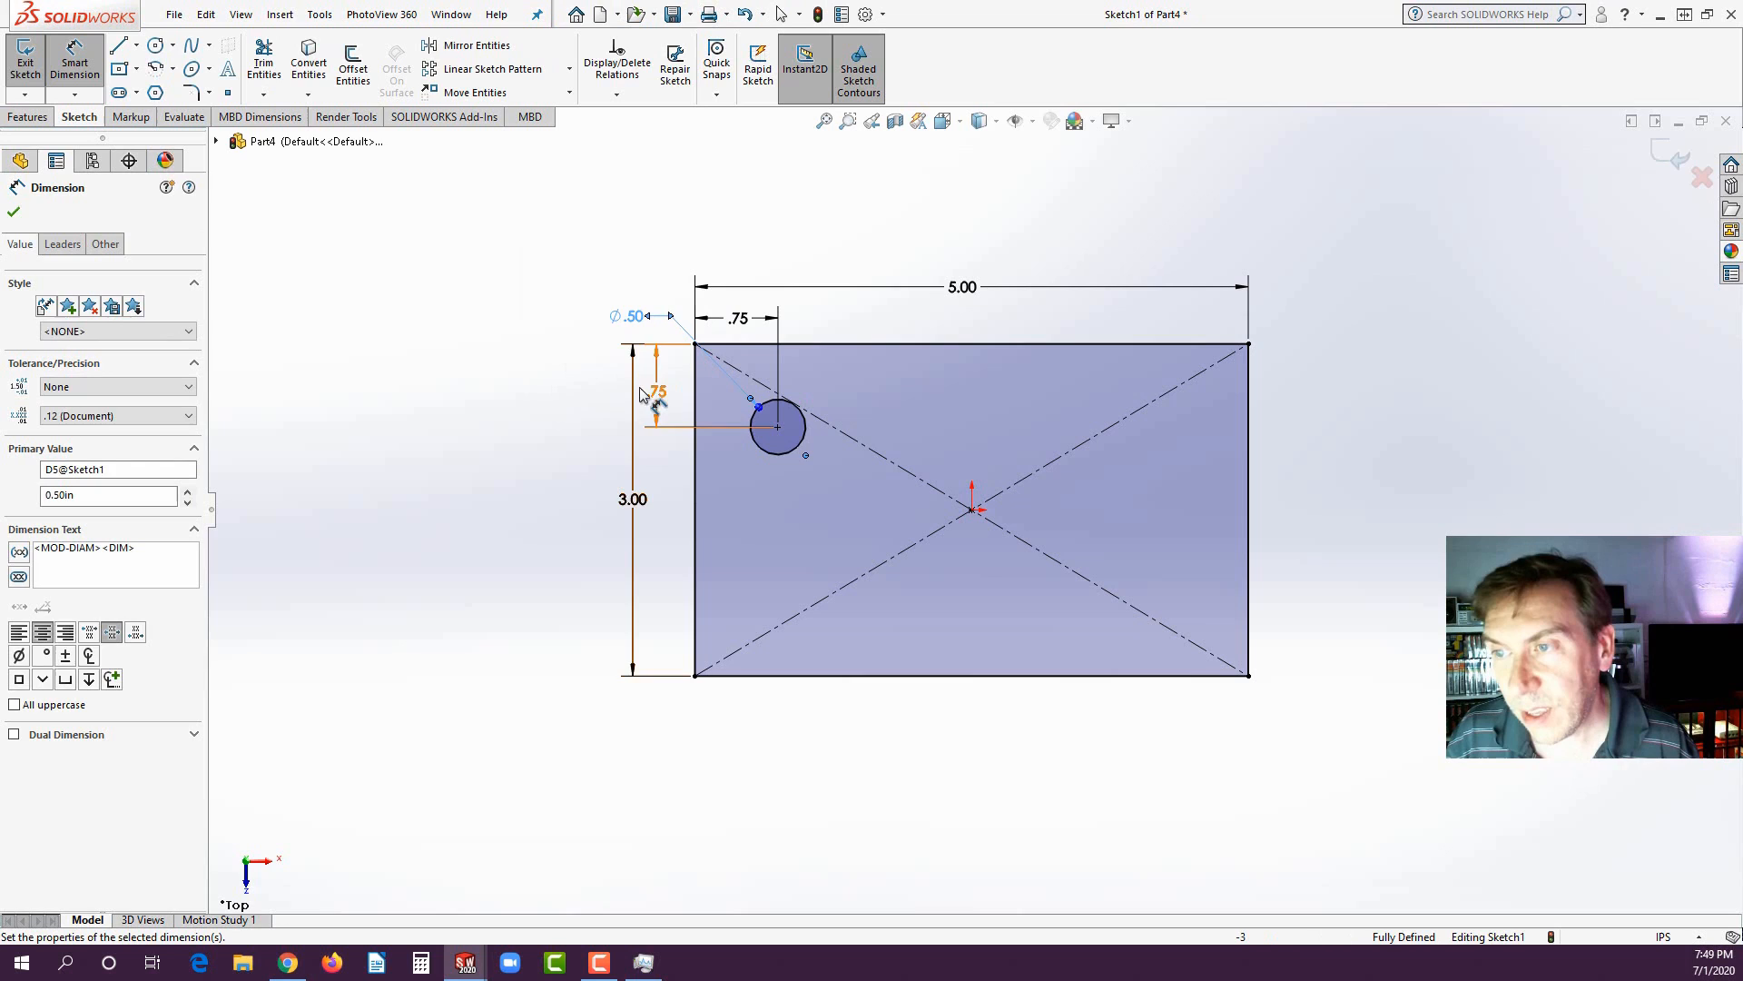
pyautogui.click(510, 428)
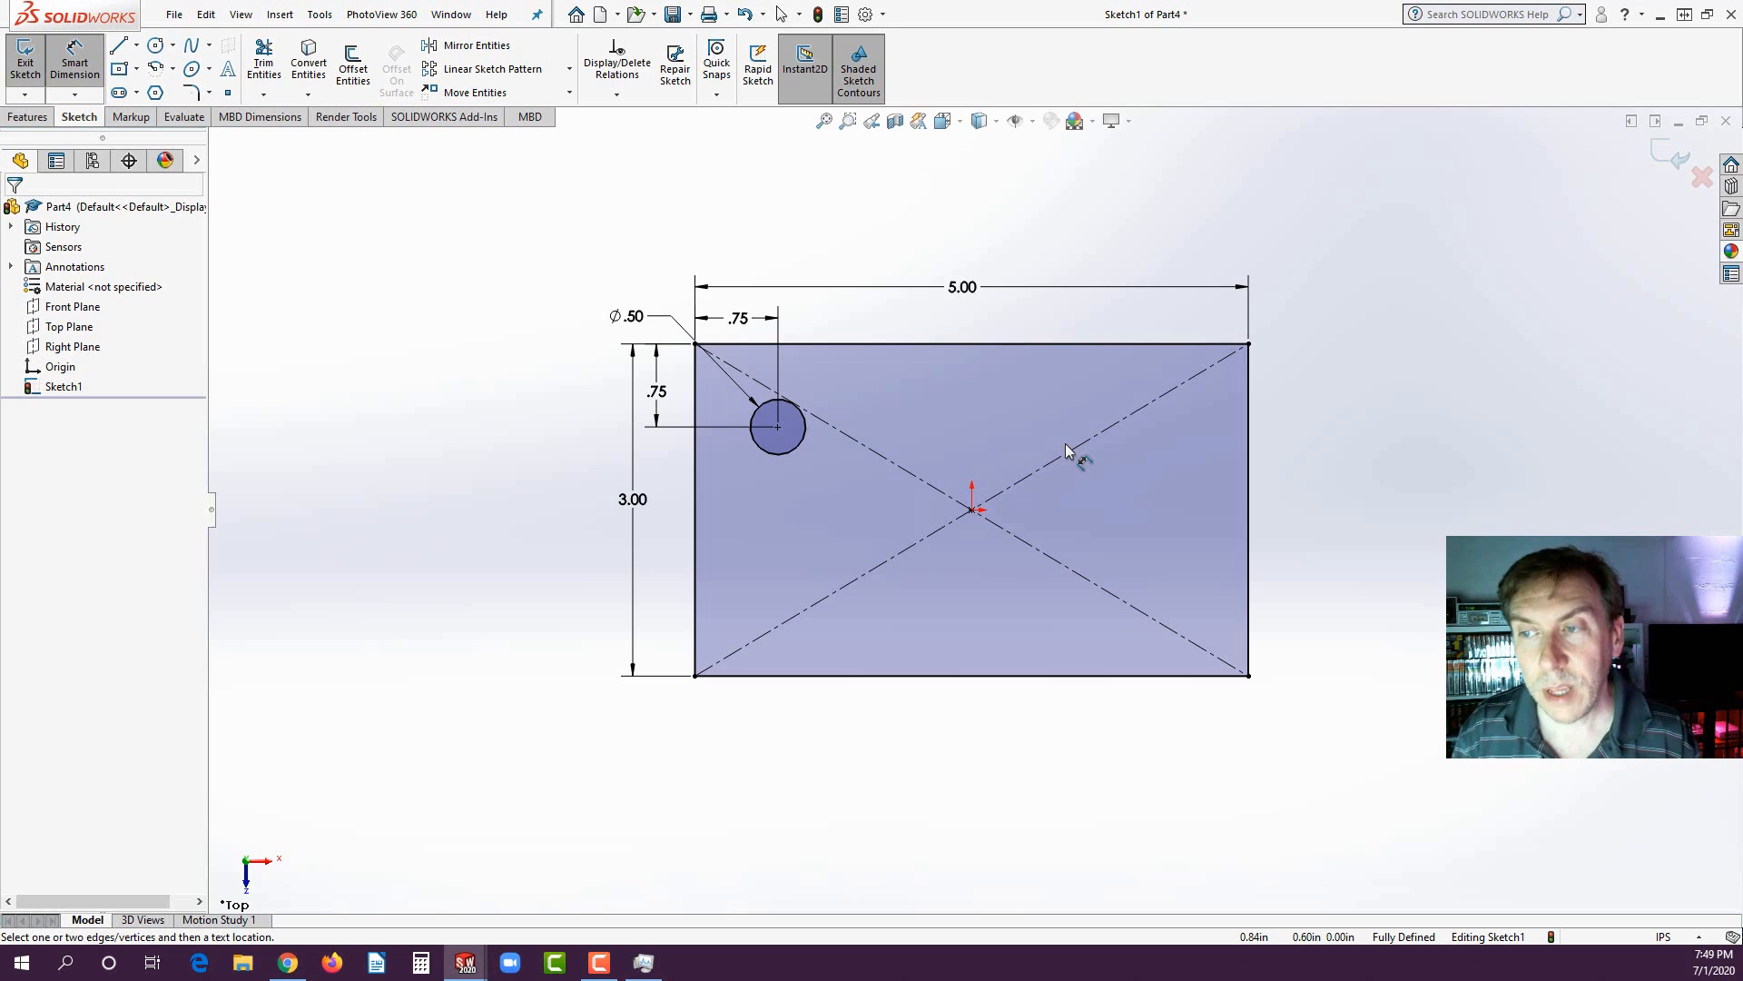
pyautogui.press('Escape')
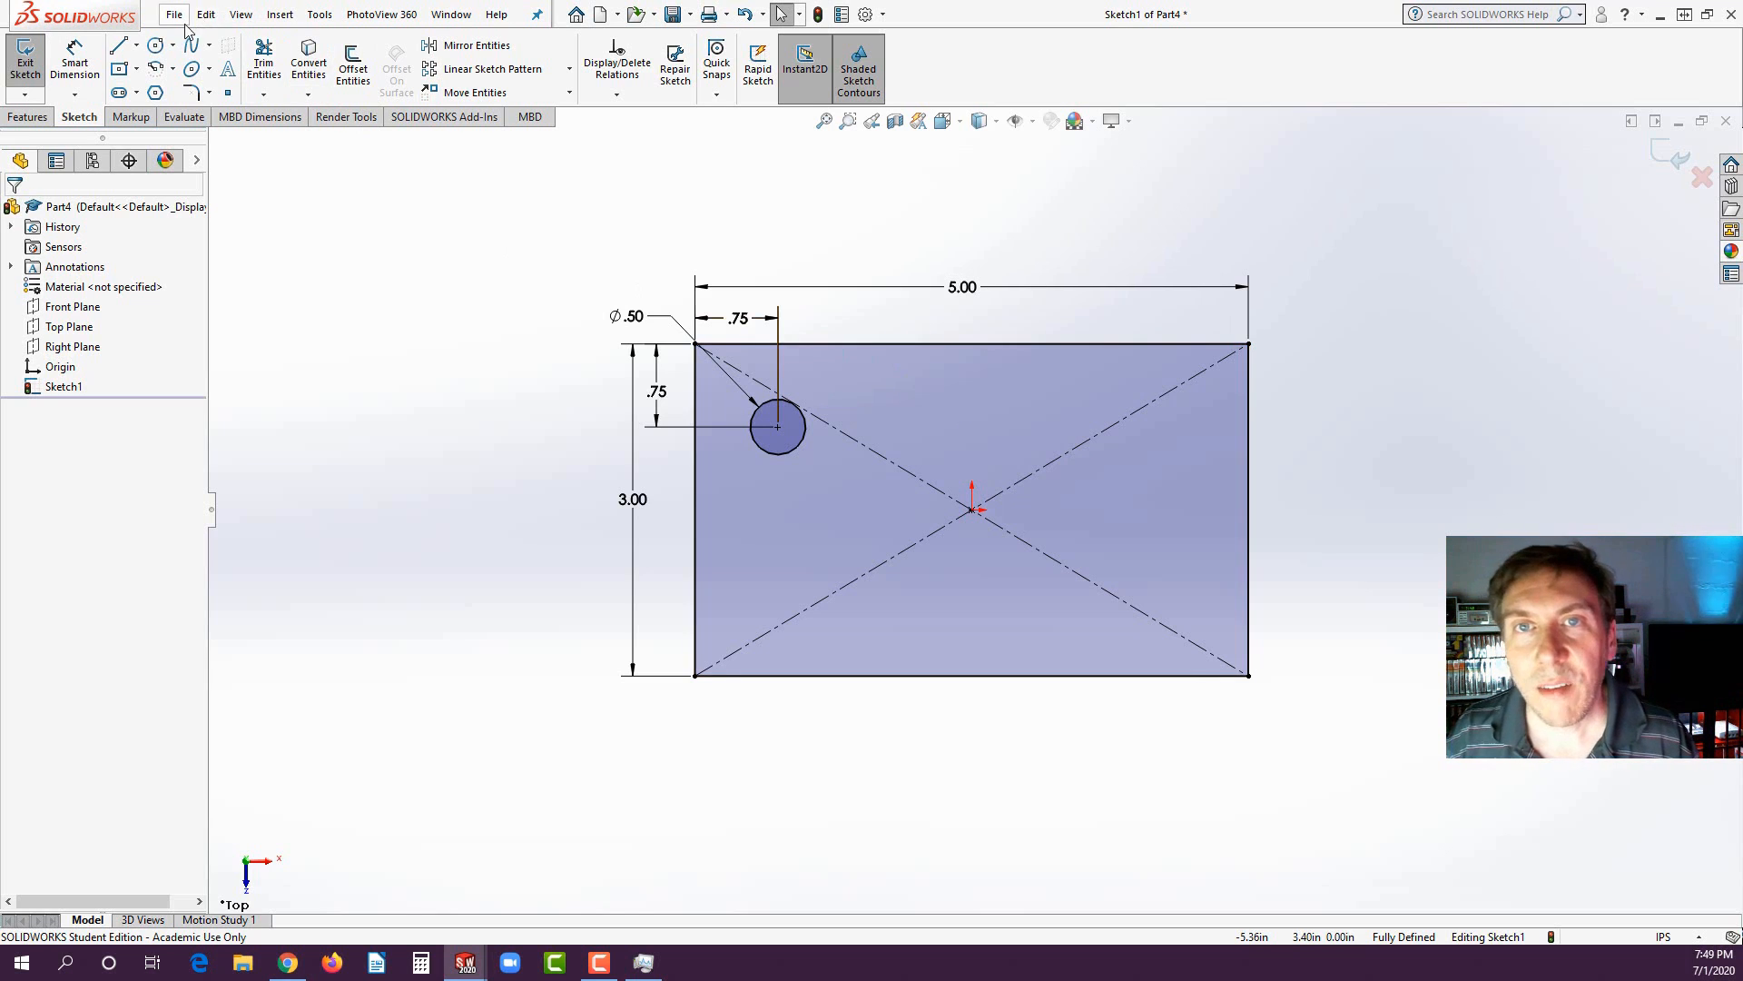
# - Draw construction centerlines from the top edge's midpoint to the origin and from the origin to the left edge's midpoint
pyautogui.click(137, 47)
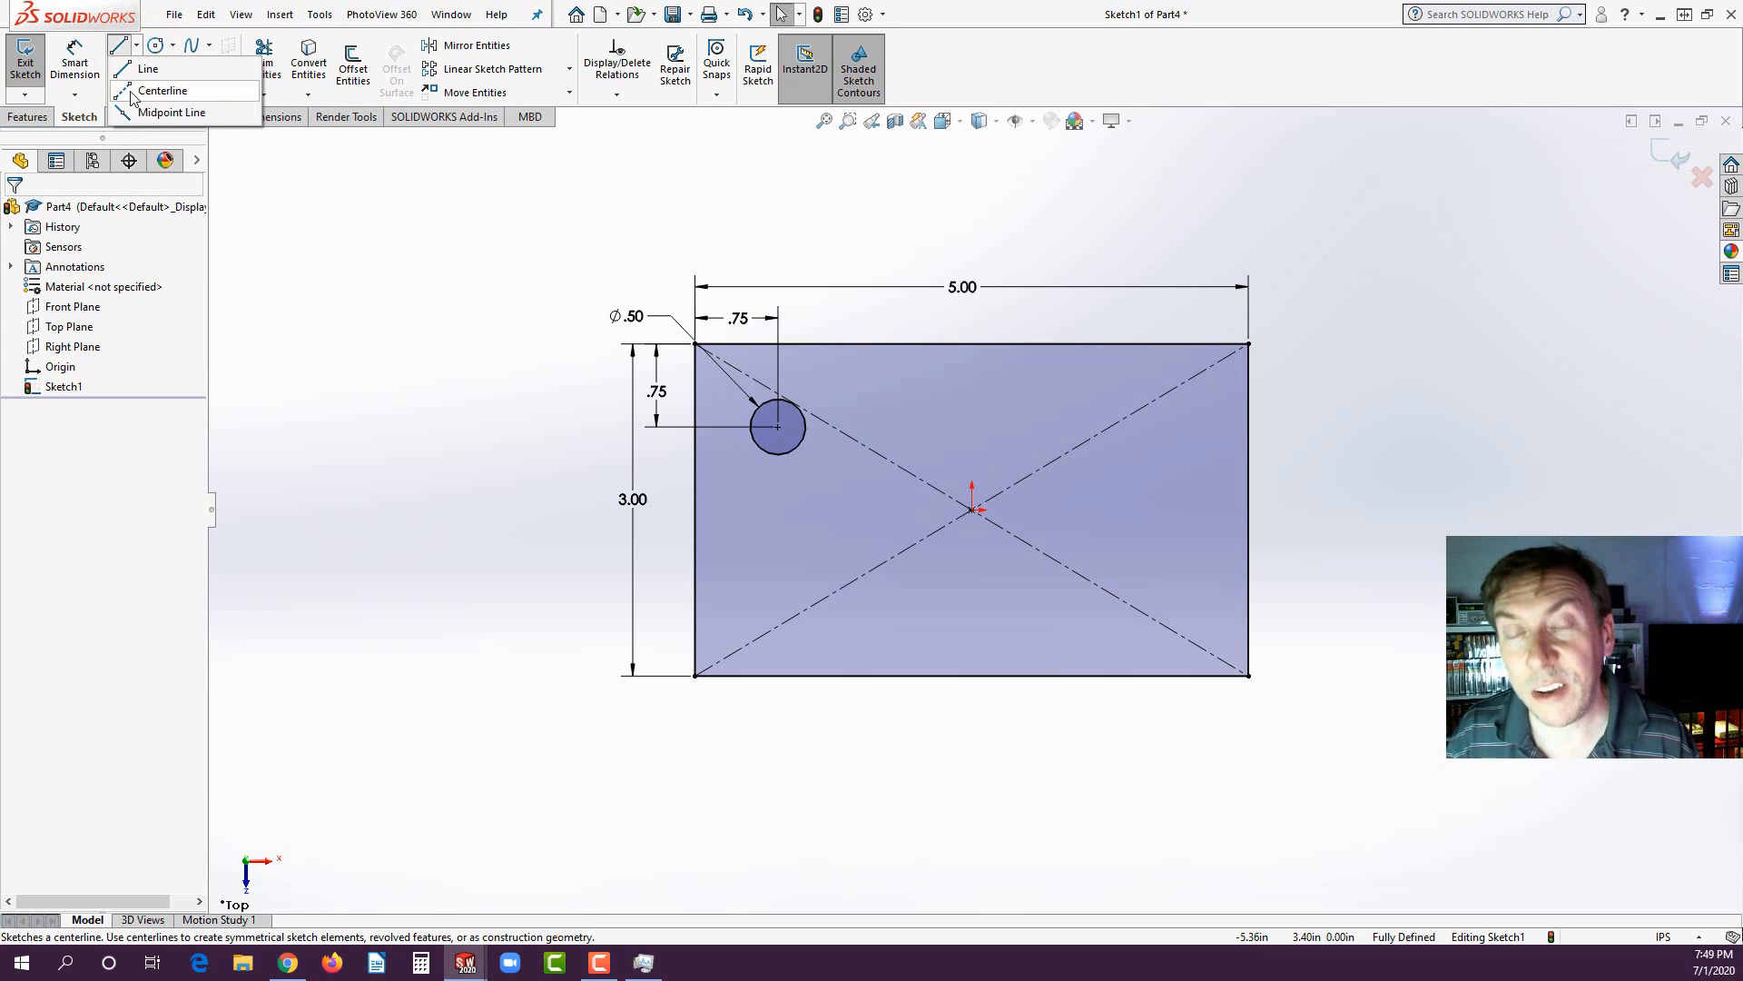
pyautogui.click(135, 91)
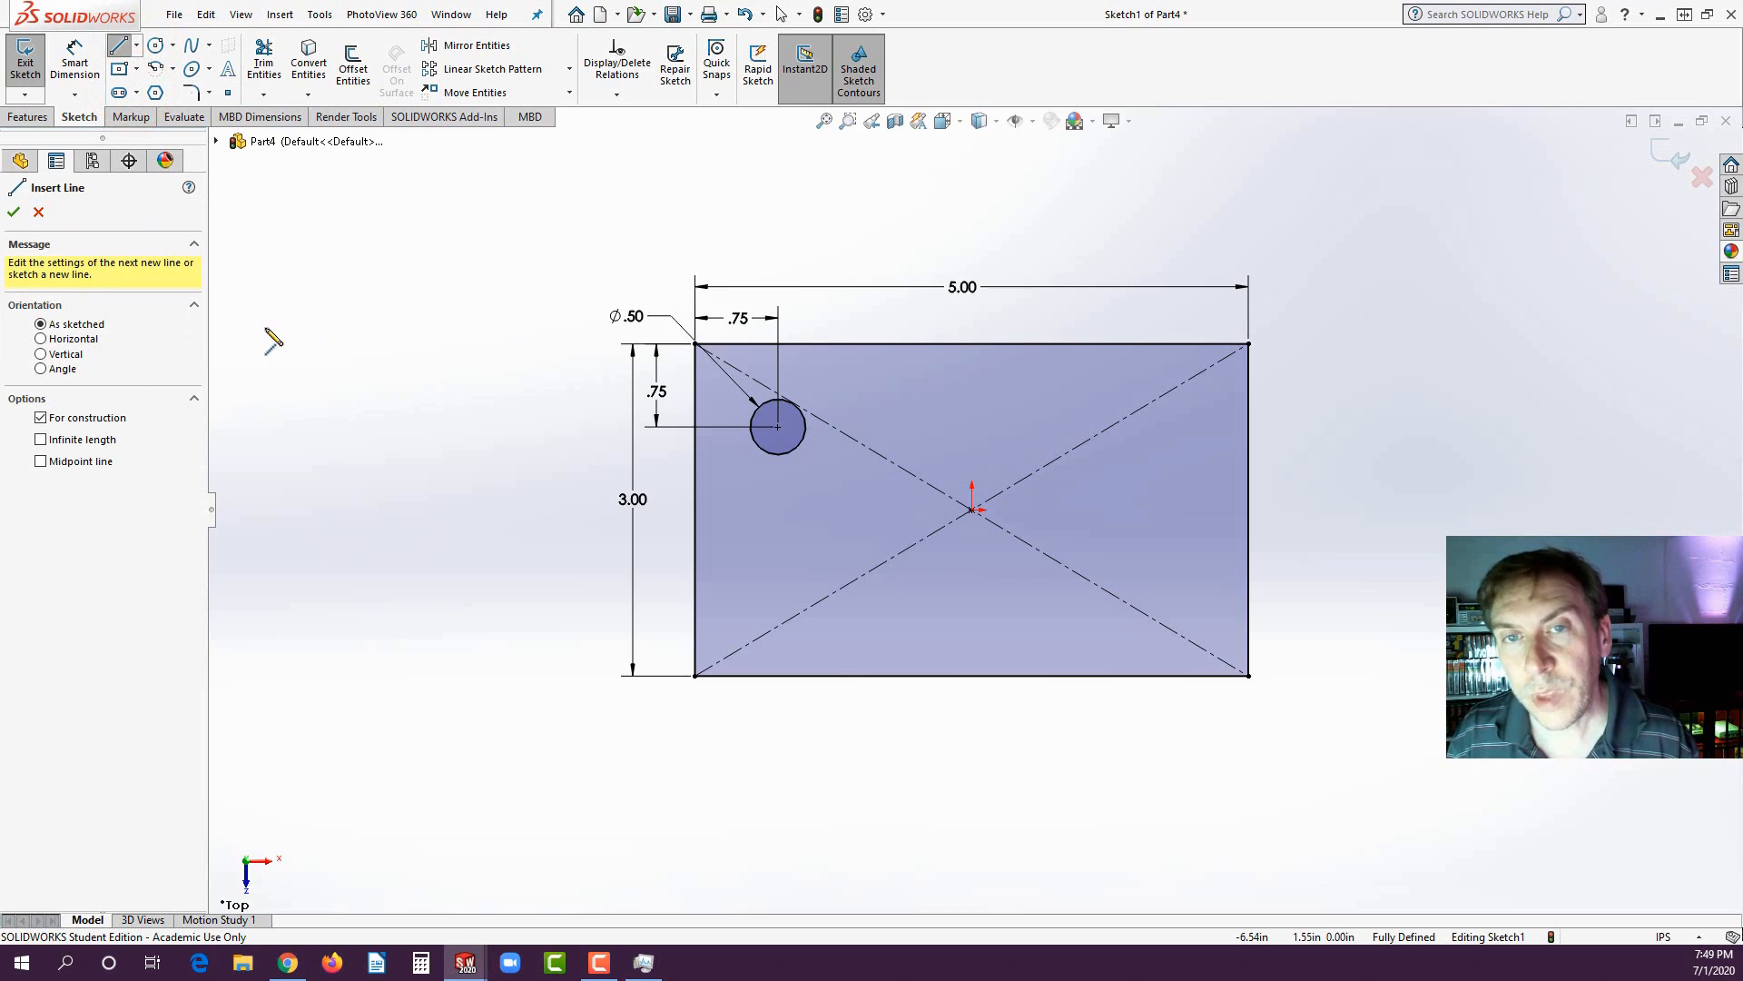
pyautogui.click(971, 343)
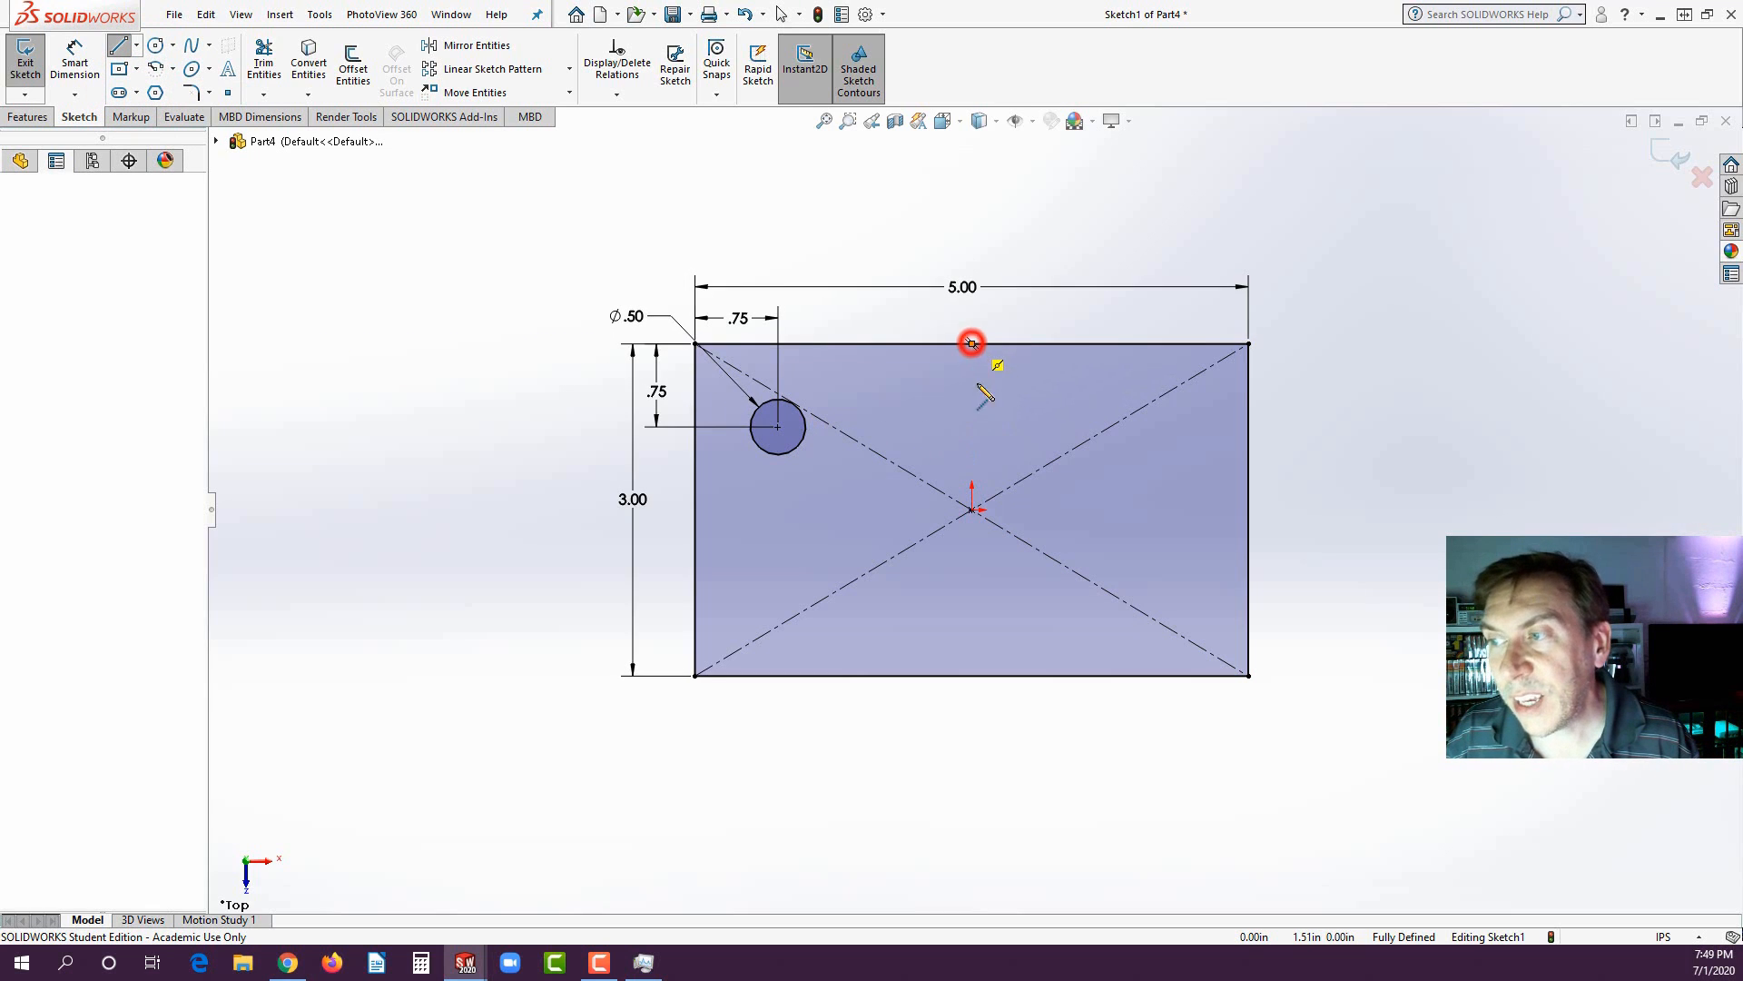
pyautogui.click(971, 508)
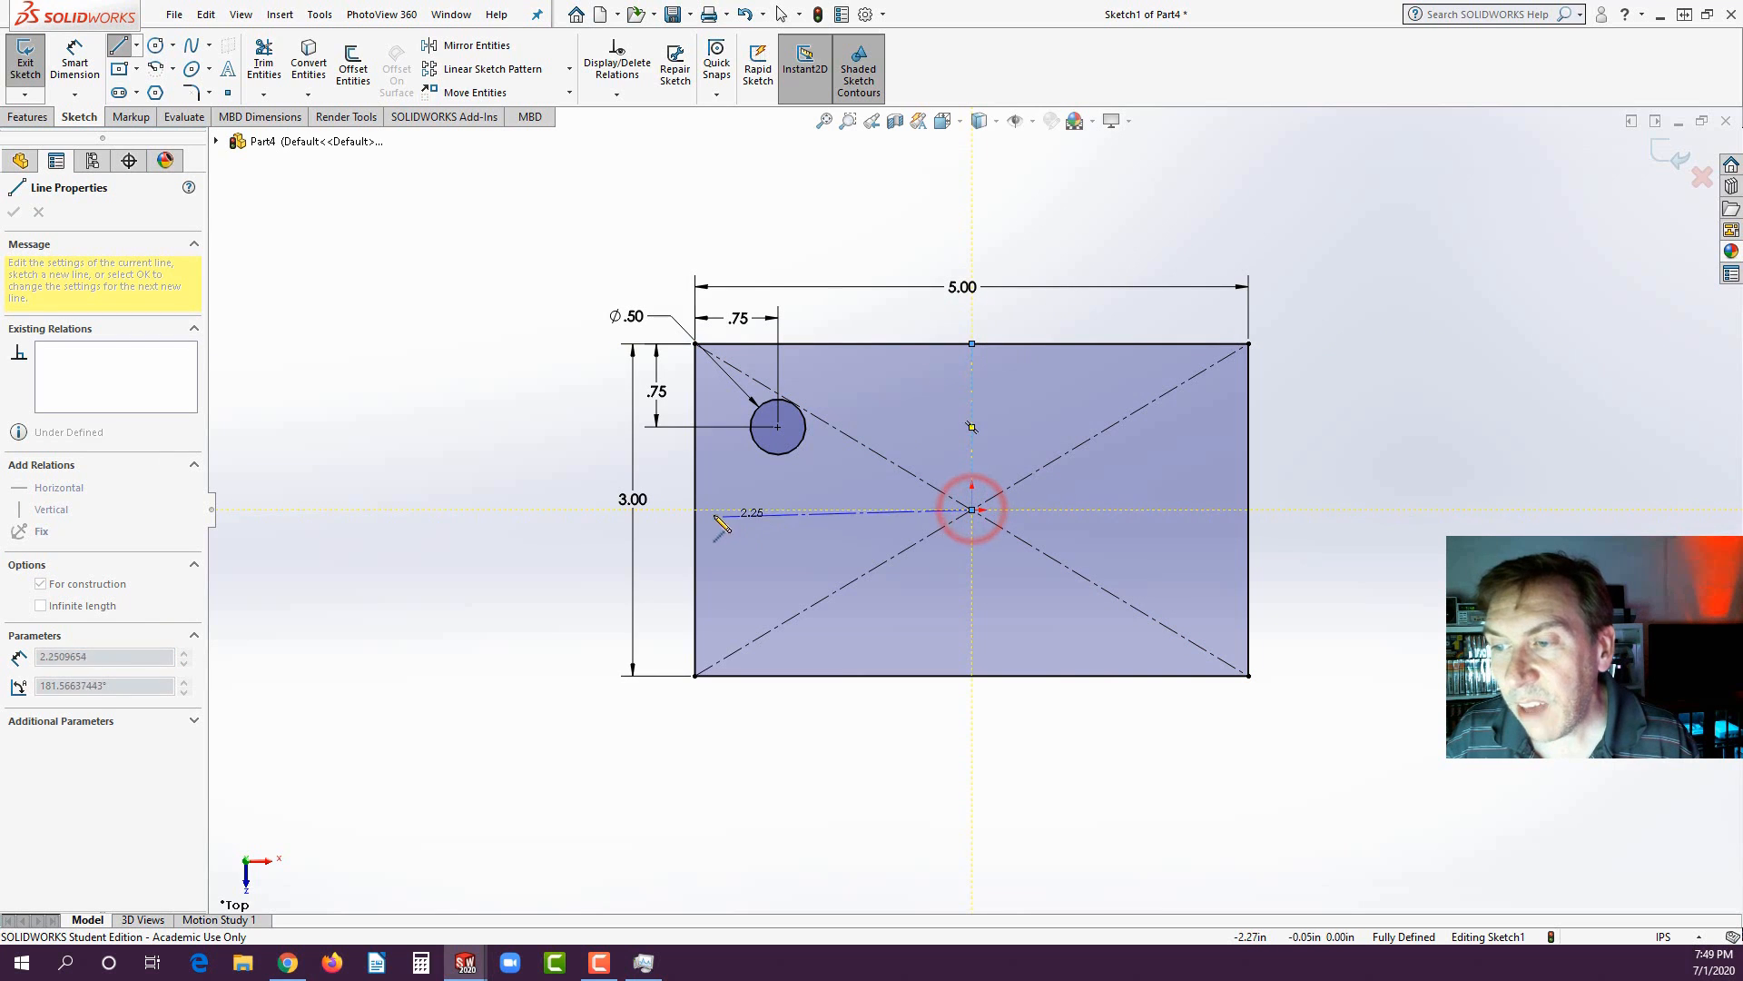
pyautogui.click(695, 509)
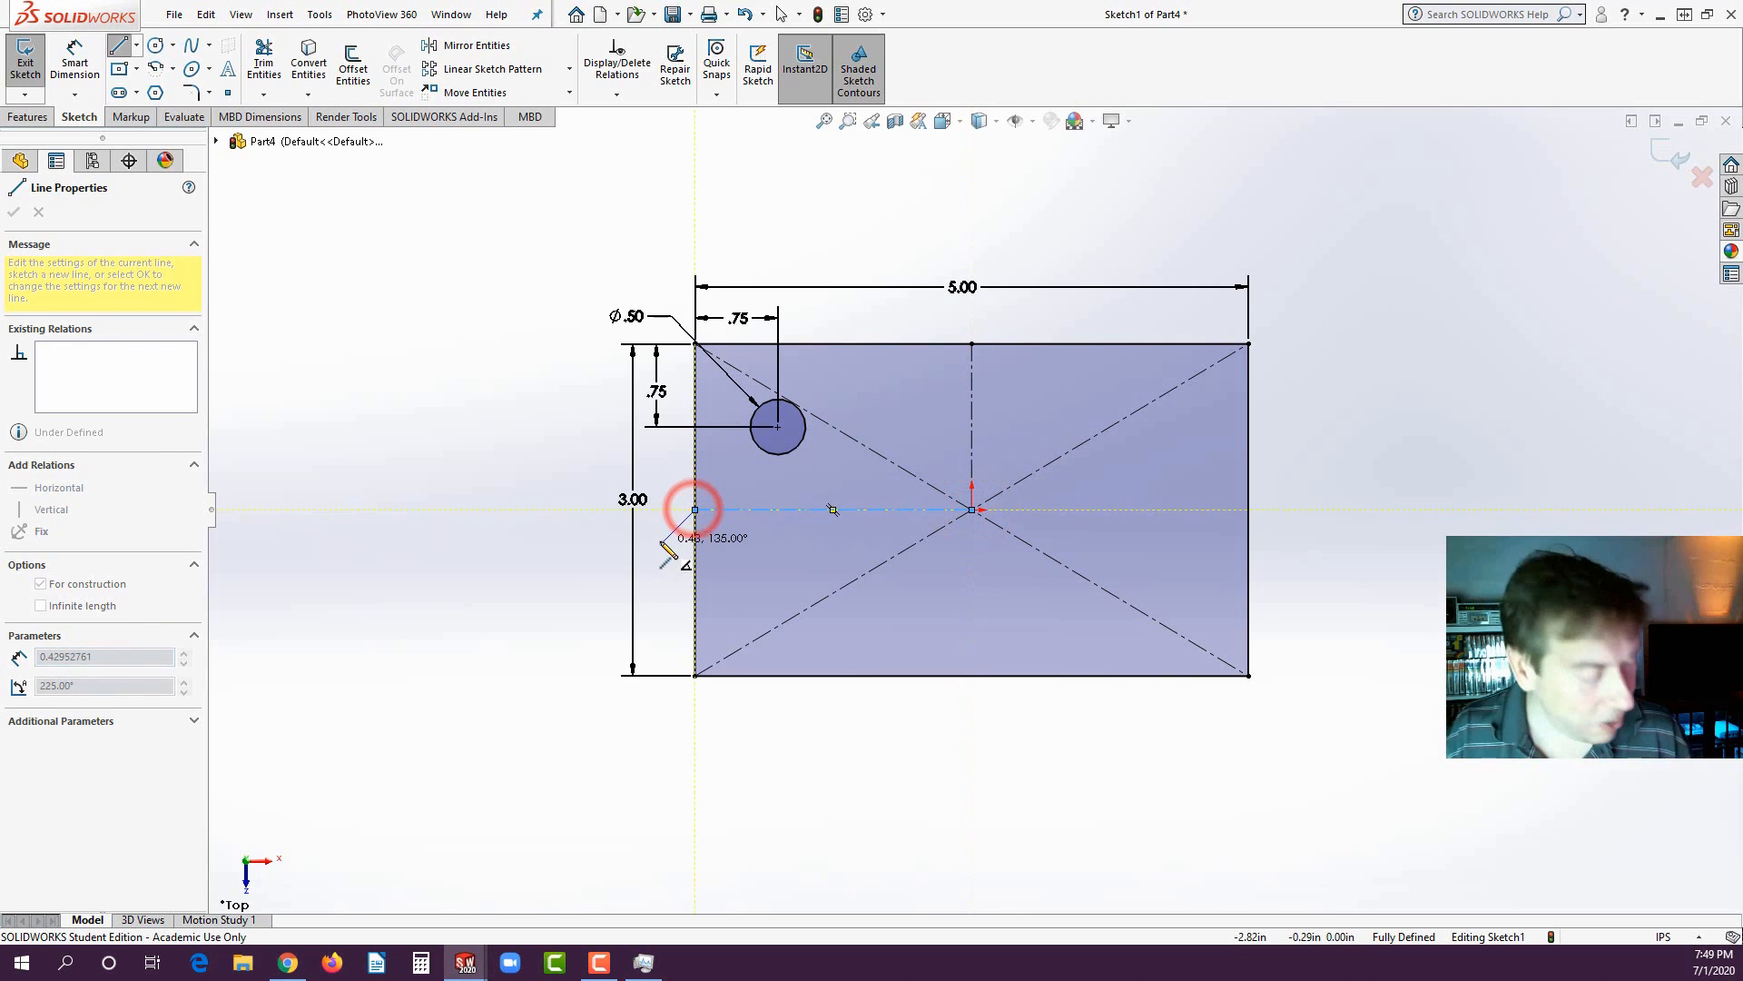
pyautogui.press('Escape')
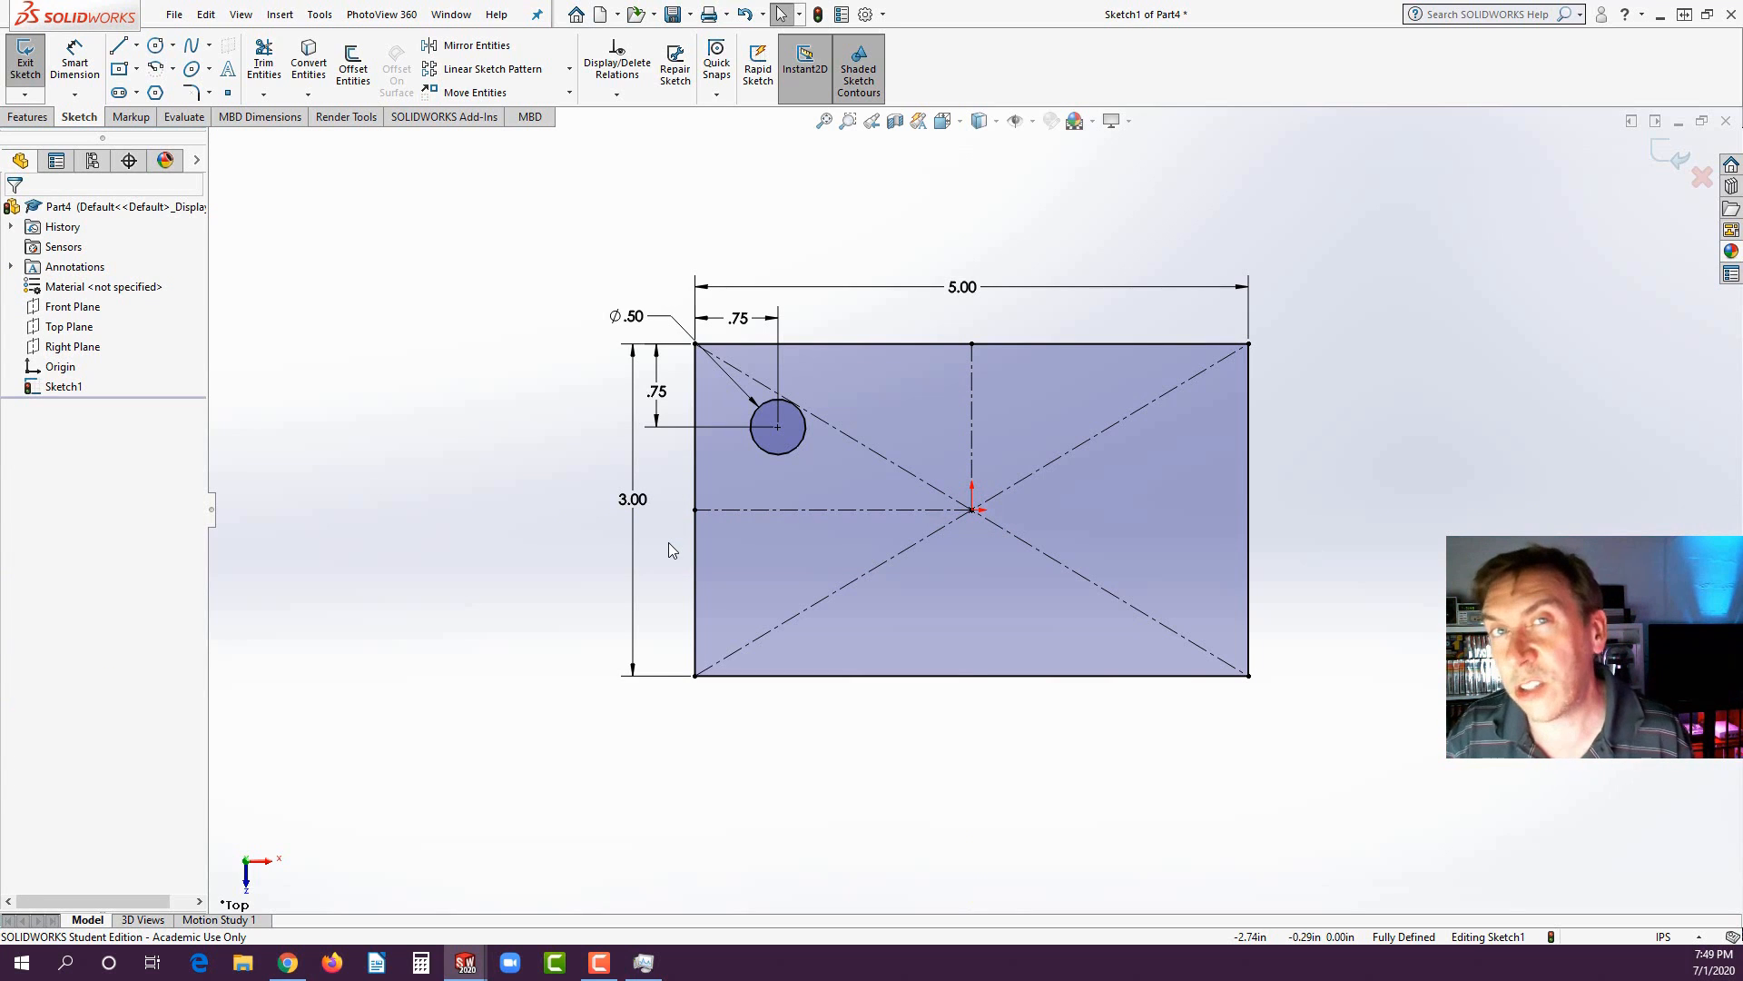
# - Mirror the .5 in circle about the vertical centerline
pyautogui.click(781, 458)
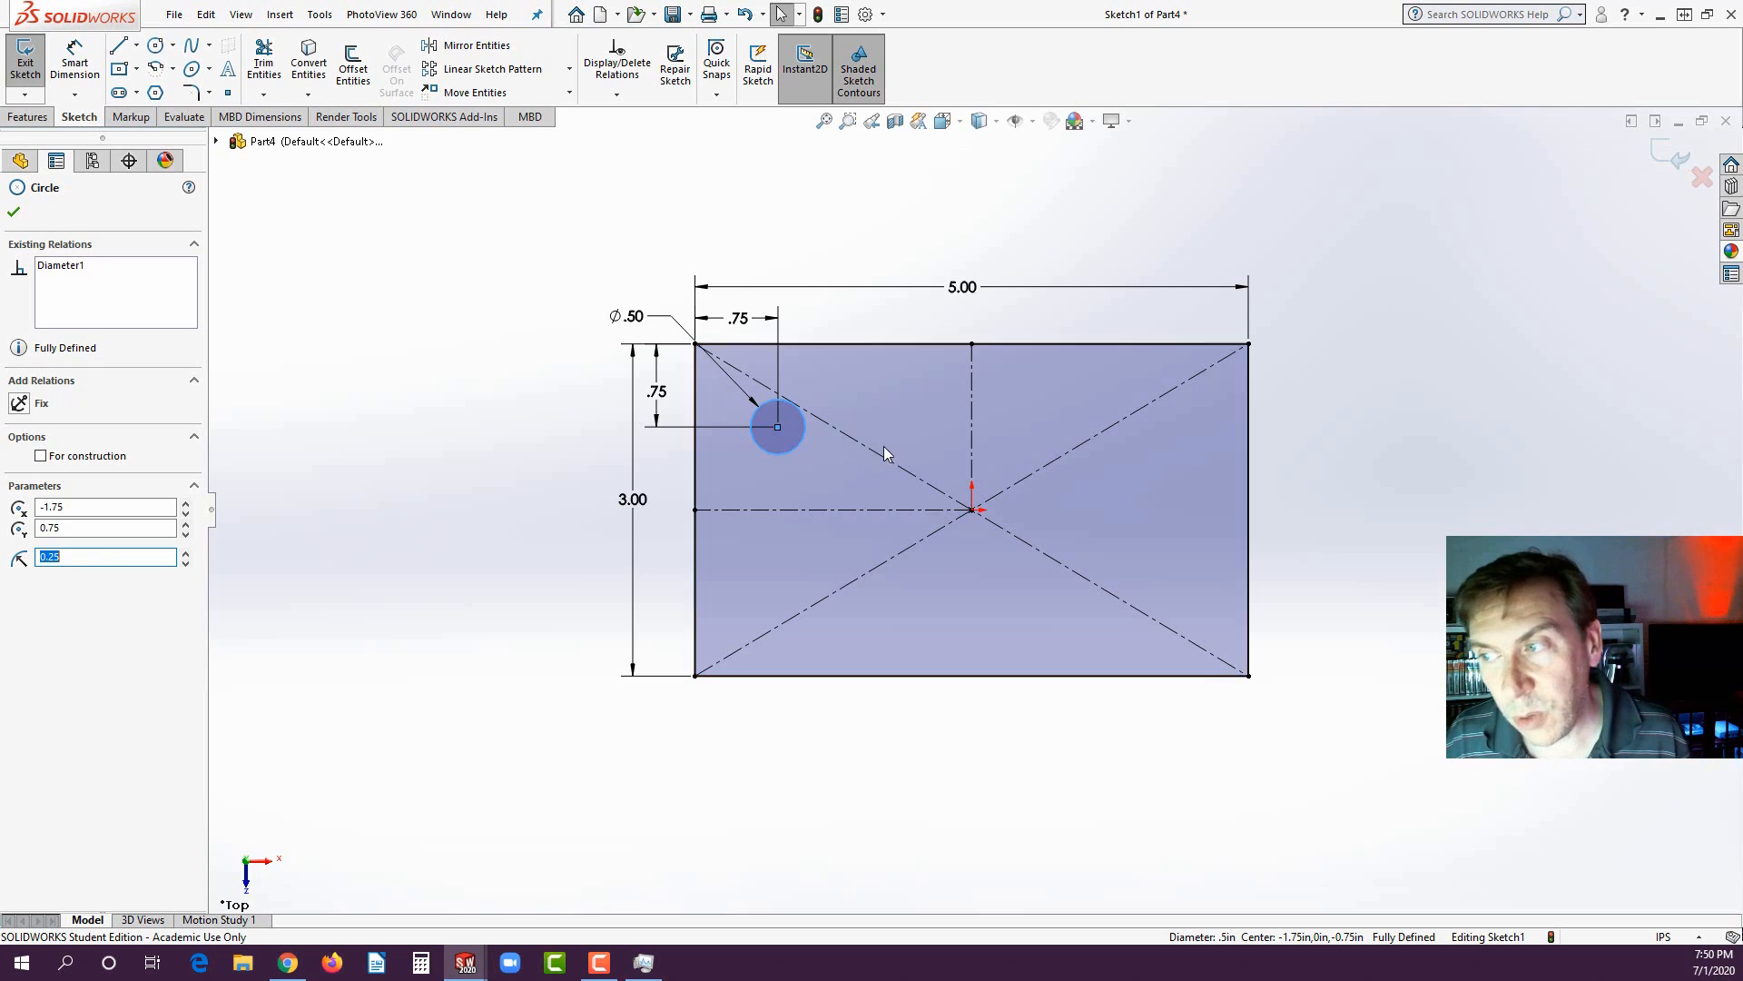
pyautogui.click(973, 393)
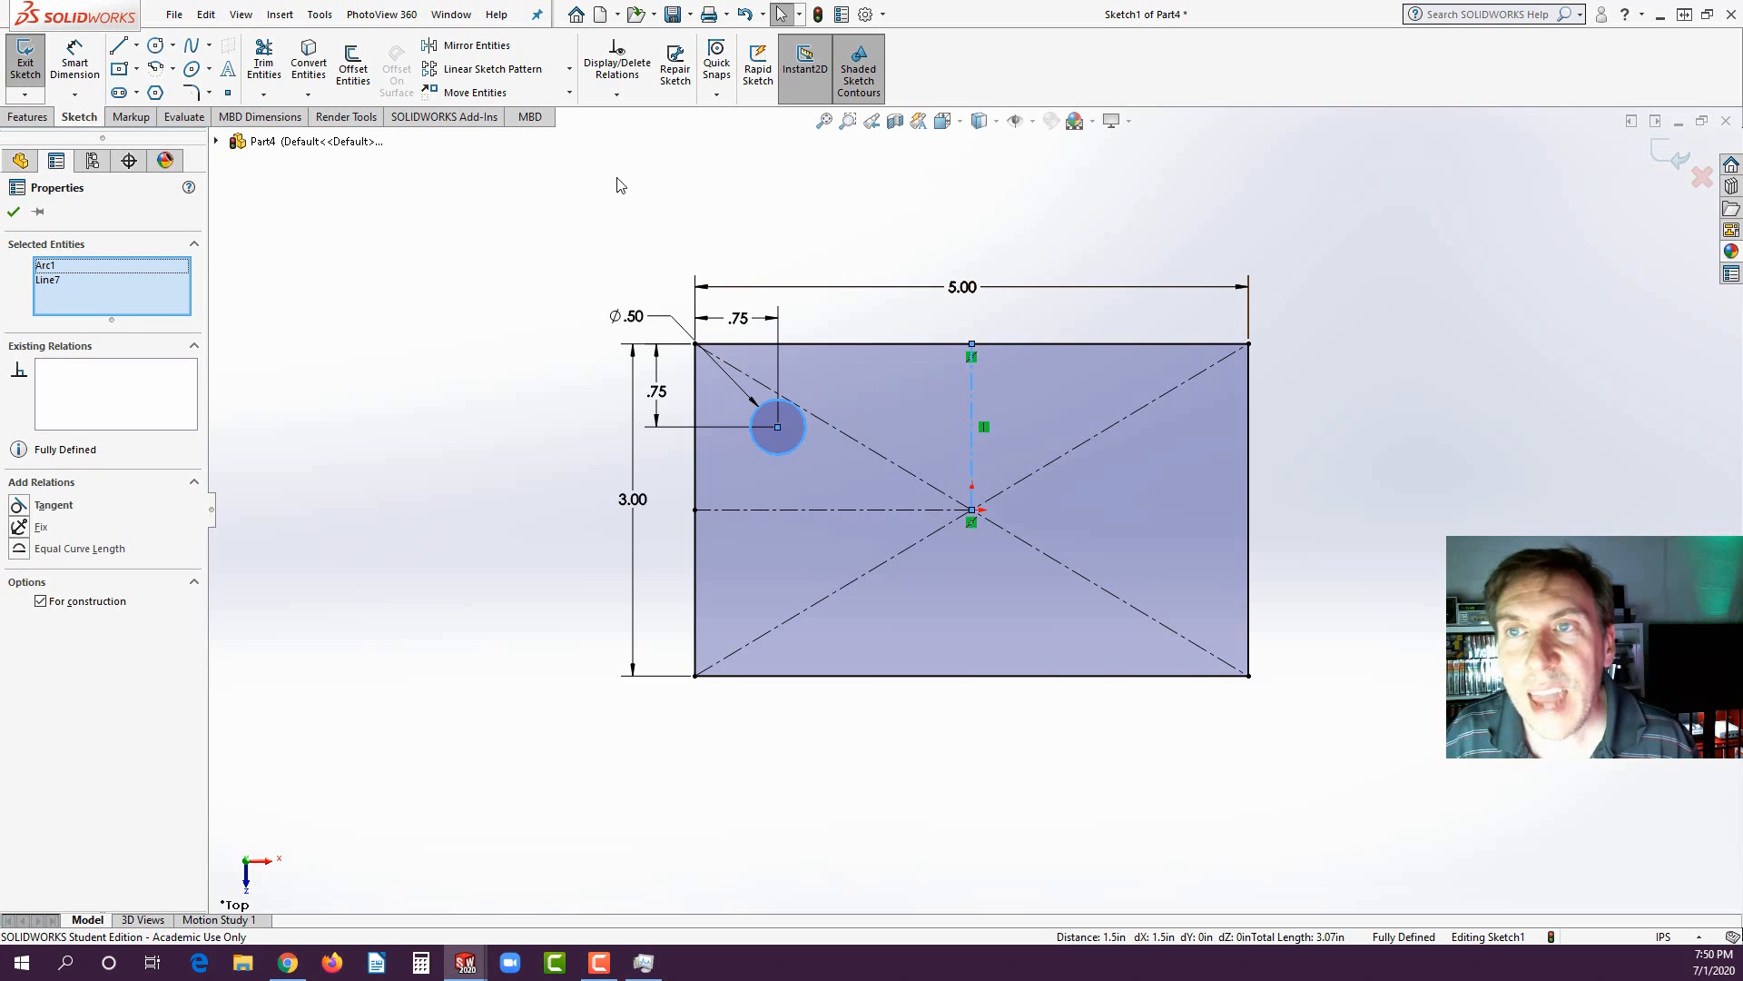
pyautogui.click(482, 53)
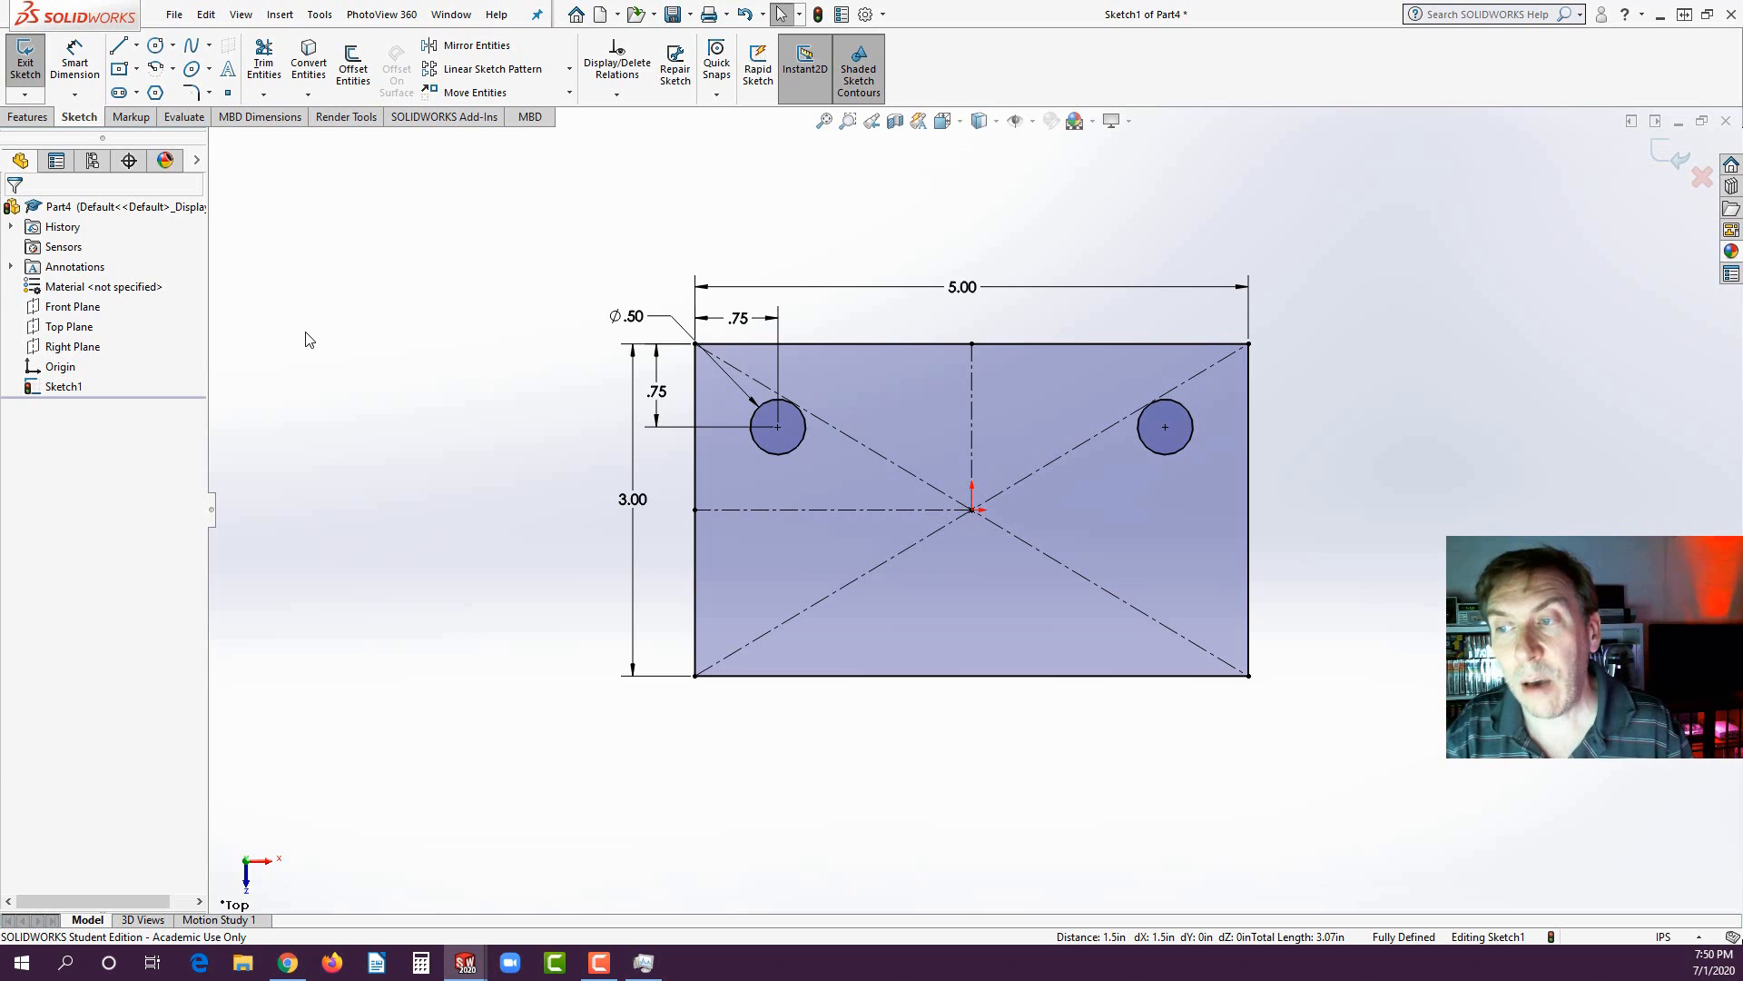
# - Mirror the two upper circles about the horizontal centerline, keeping the originals as copies
pyautogui.click(481, 47)
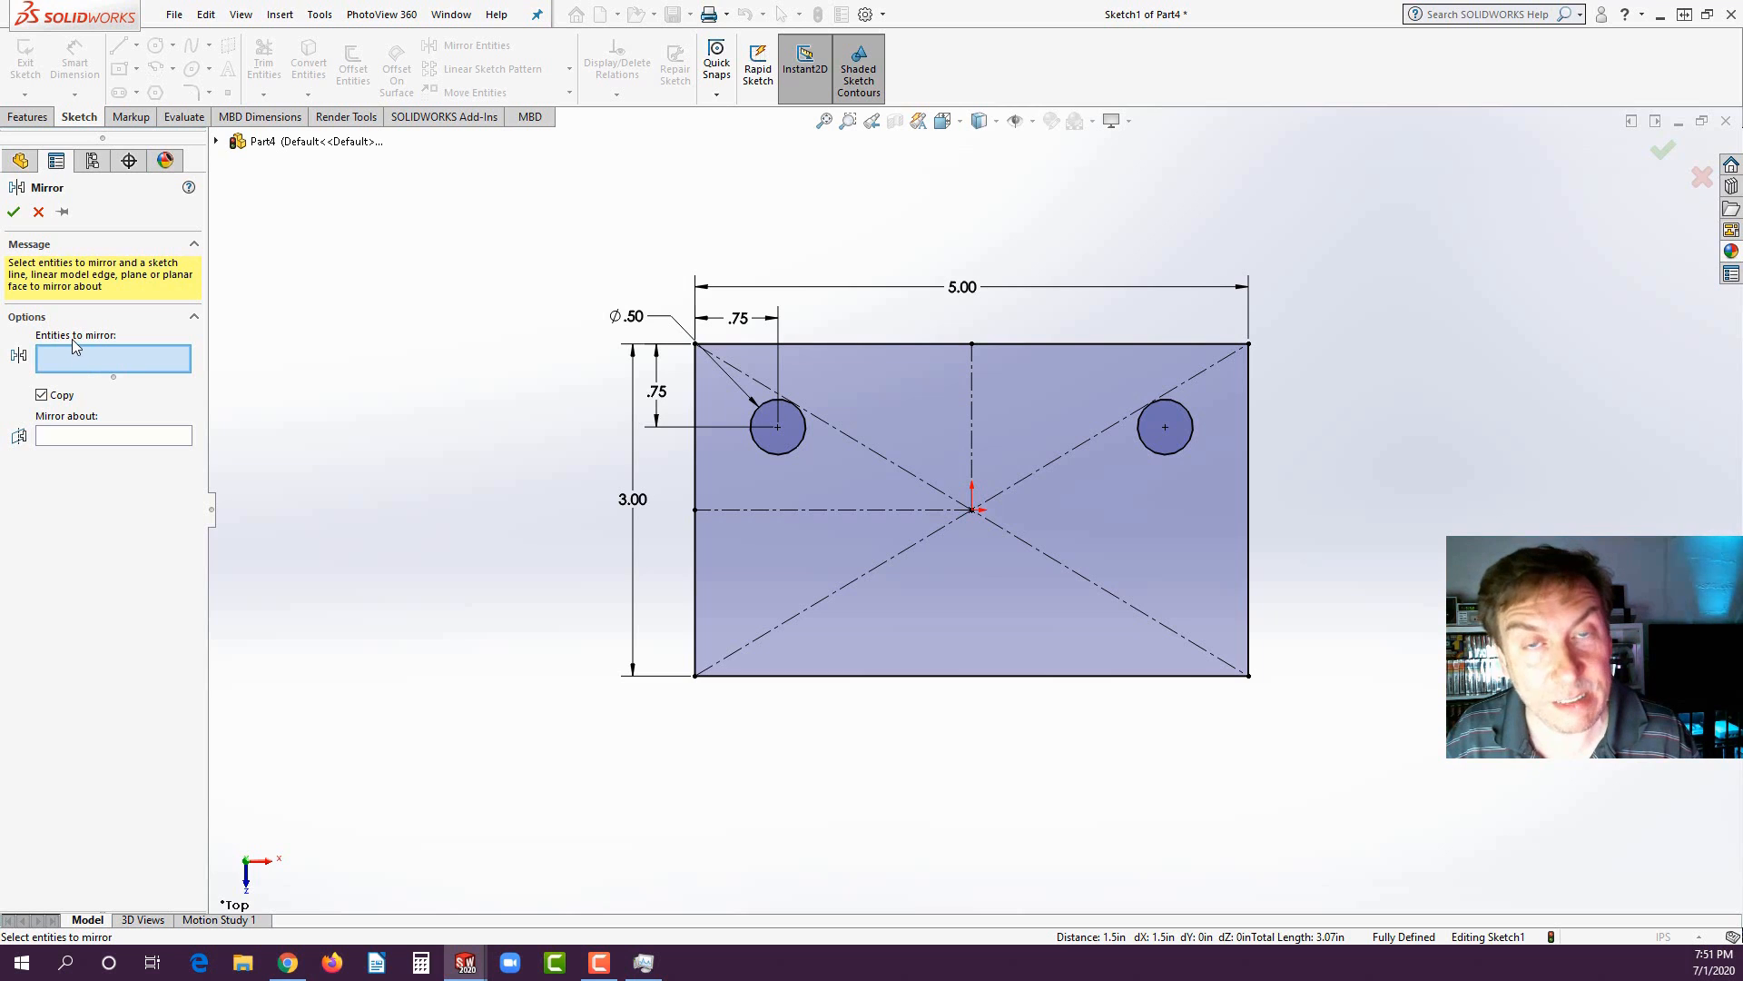
pyautogui.click(777, 455)
pyautogui.click(1151, 453)
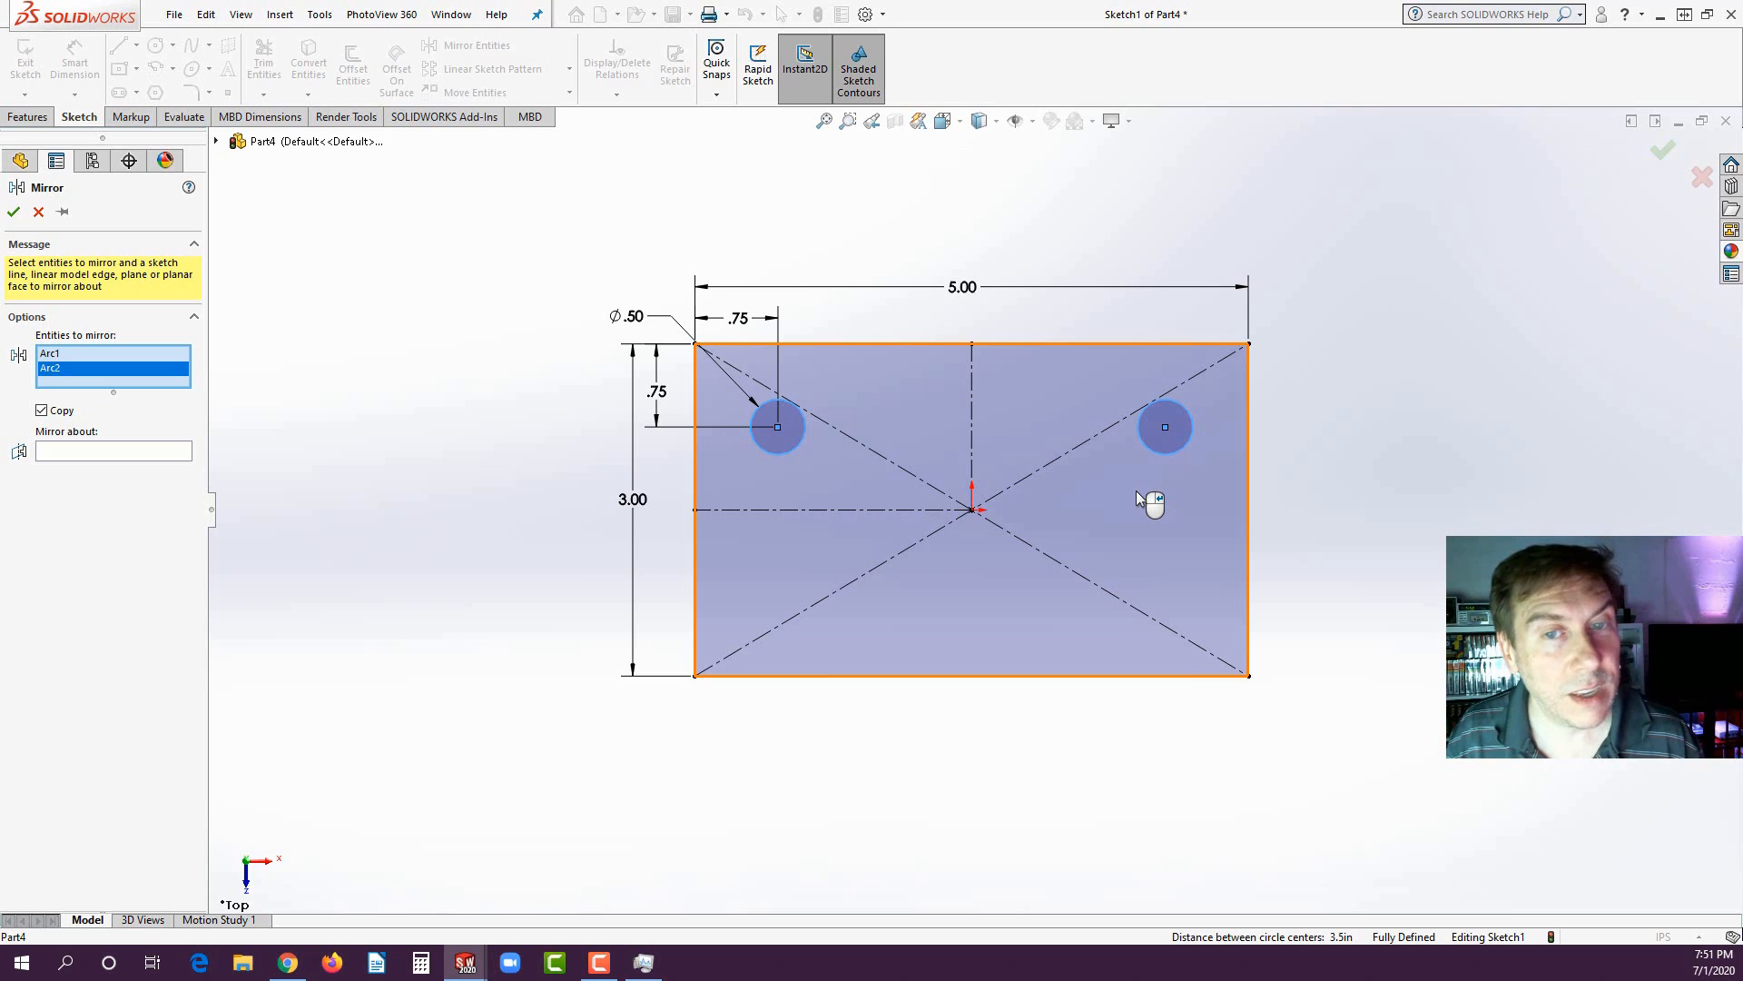
pyautogui.click(62, 454)
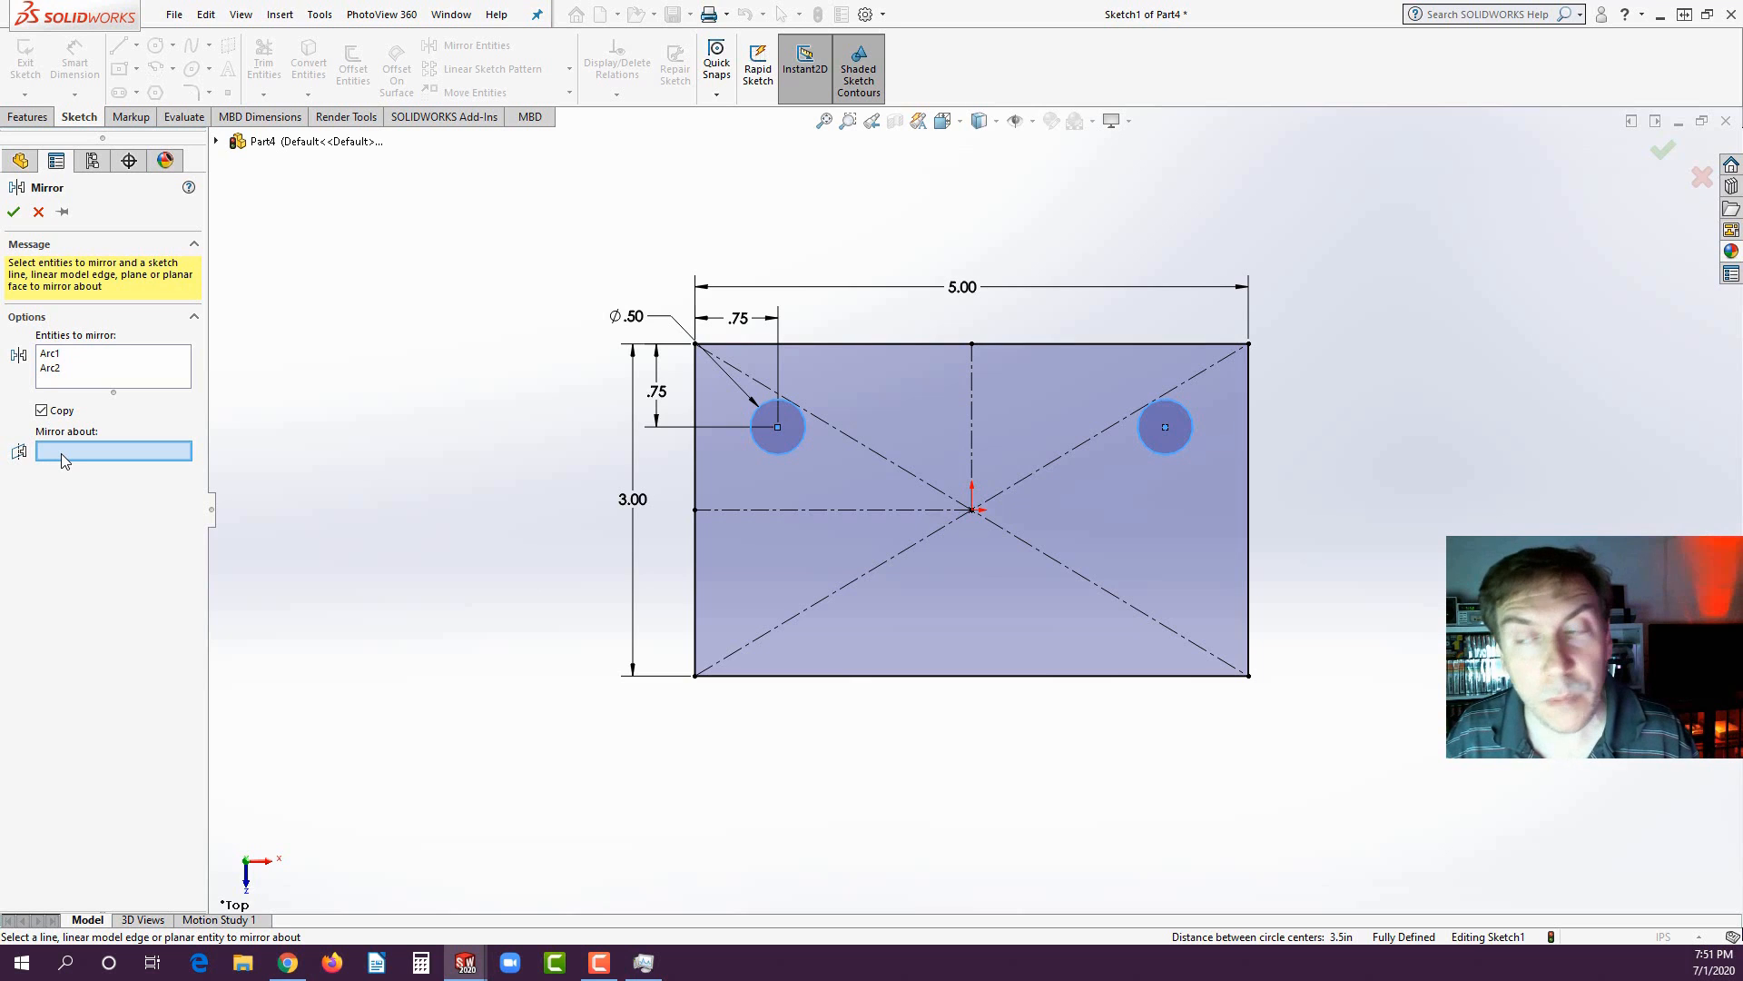
pyautogui.click(803, 508)
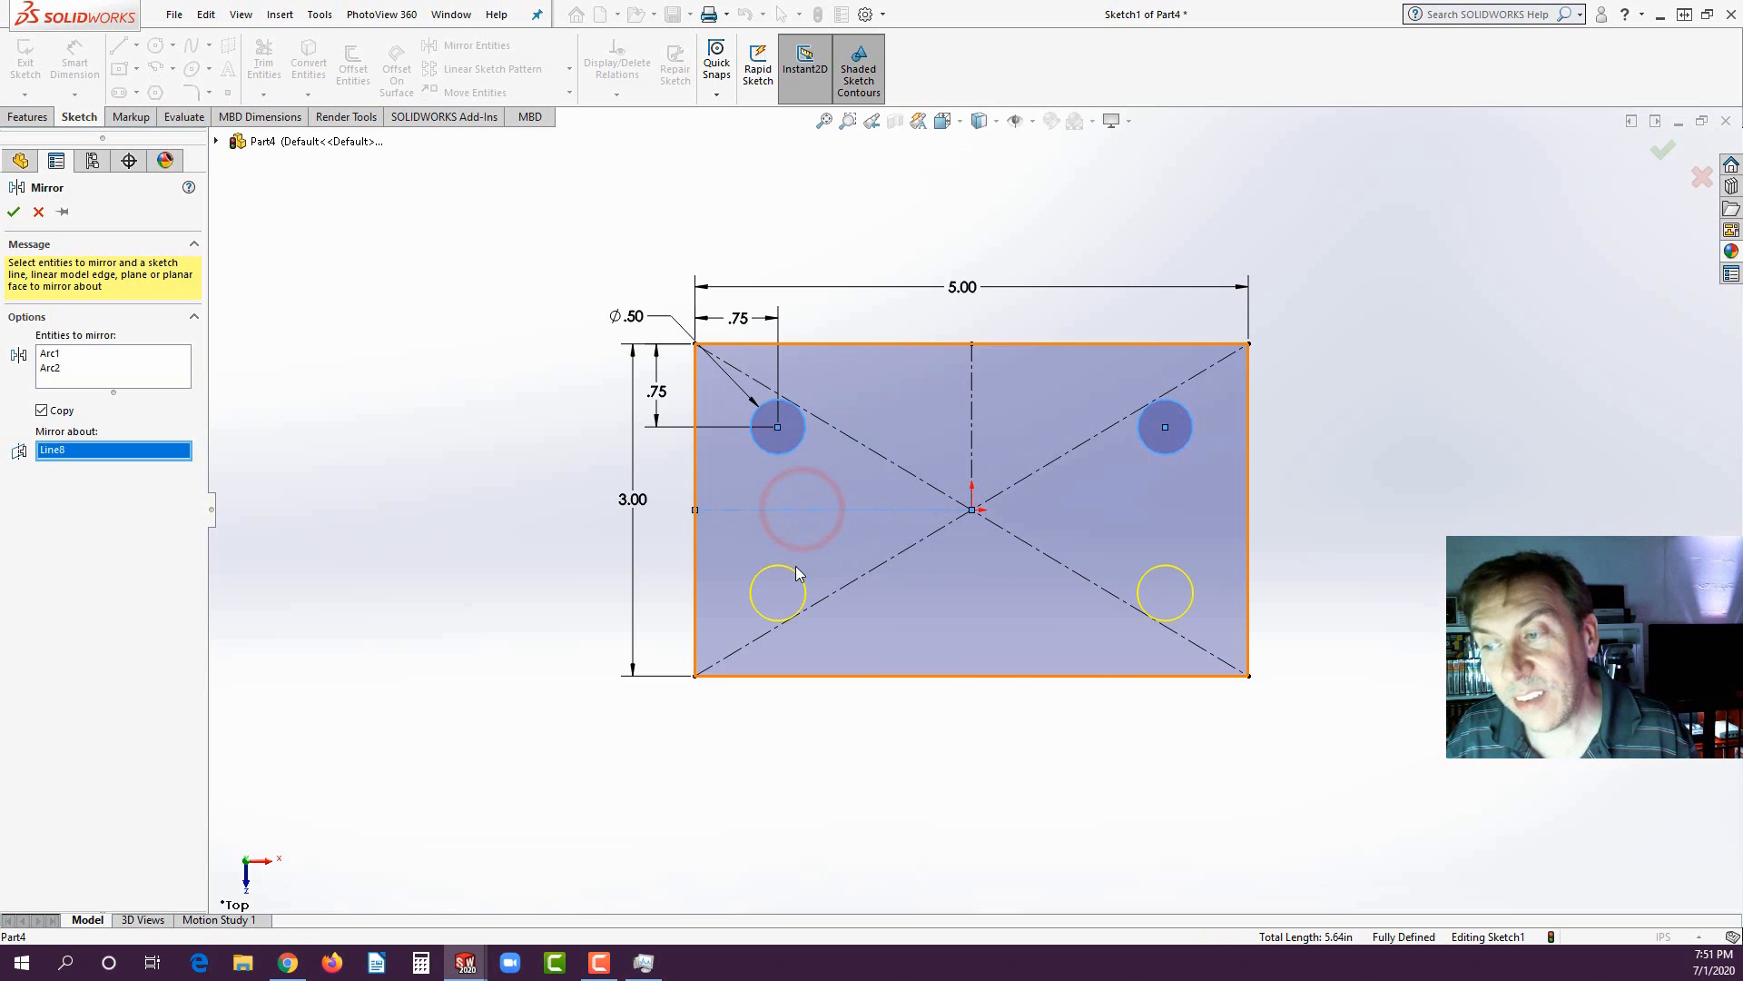
pyautogui.click(14, 212)
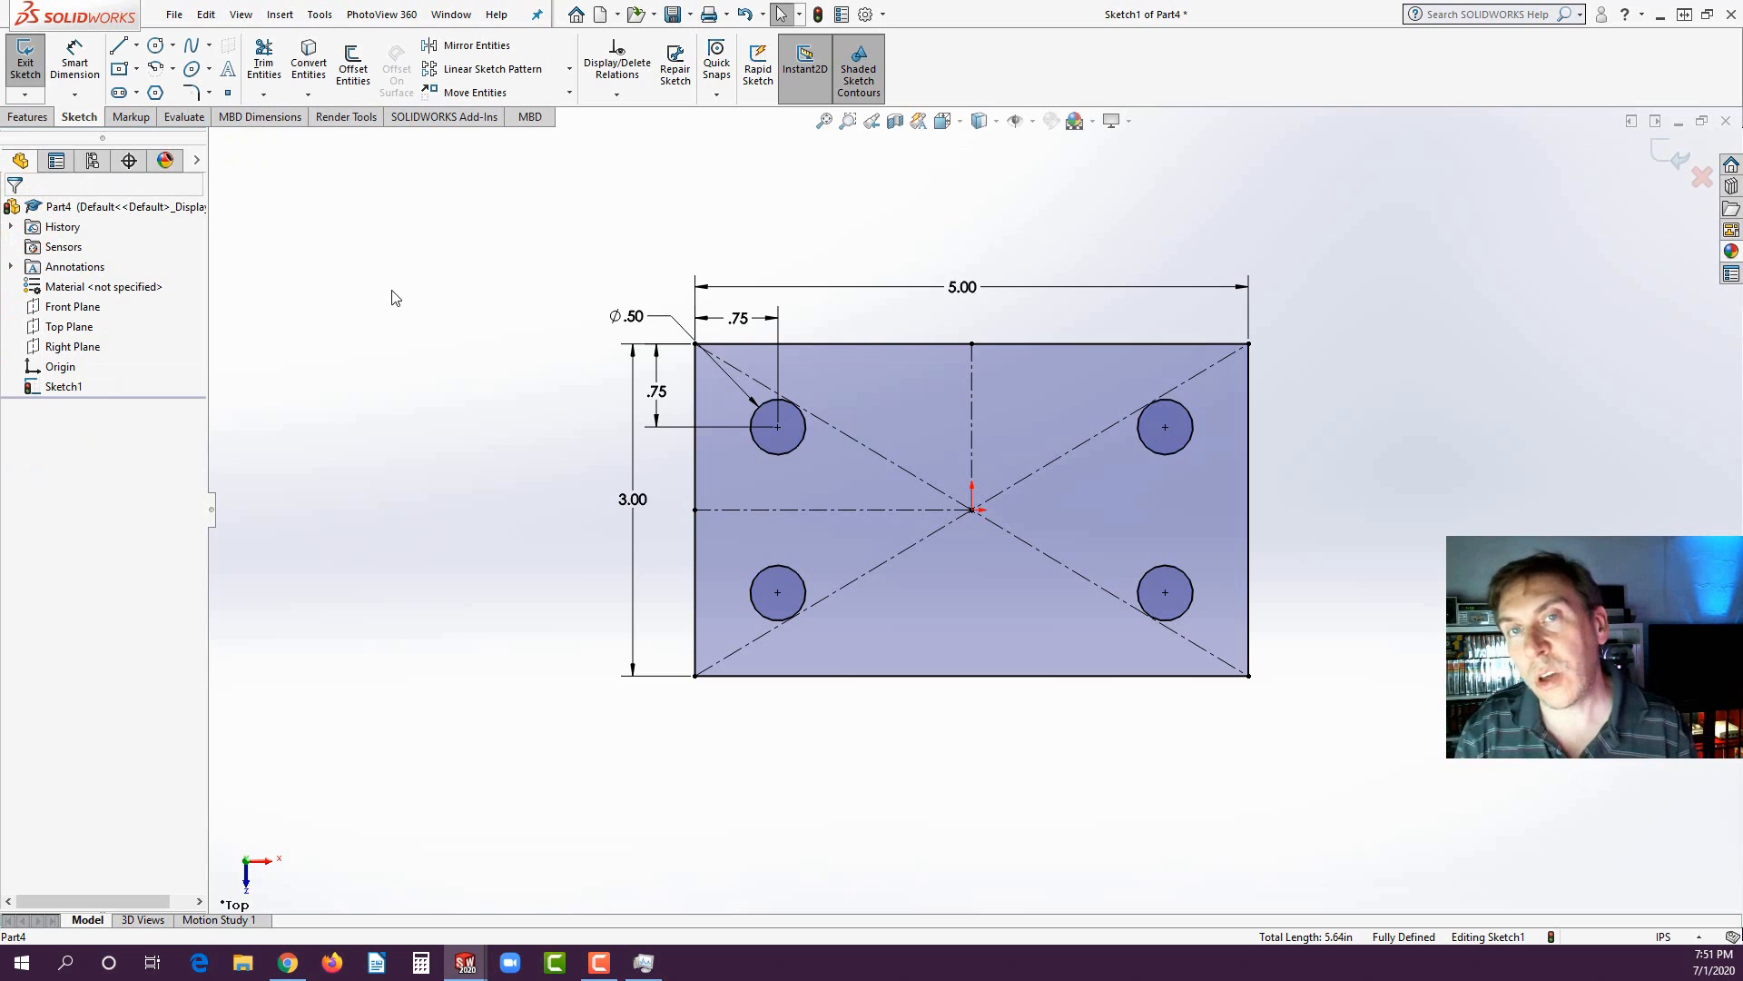
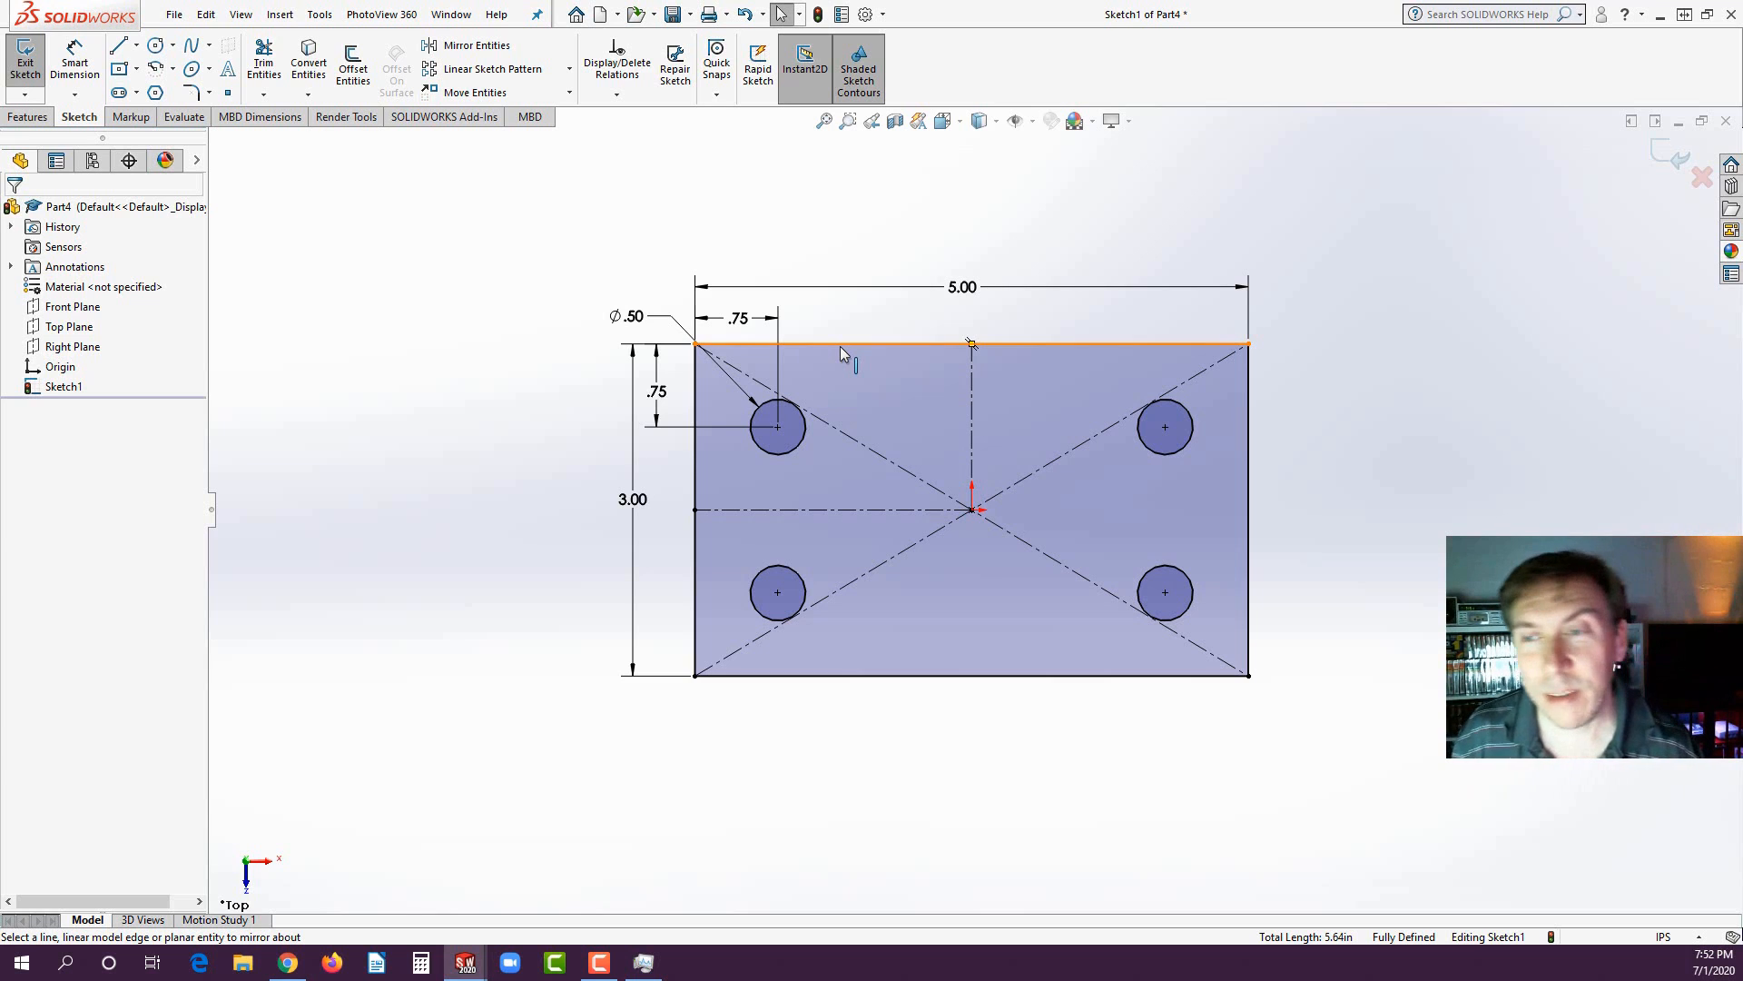
# - Extrude the rectangle with its four holes as a blind boss 1.5 in deep
pyautogui.click(28, 116)
pyautogui.click(33, 66)
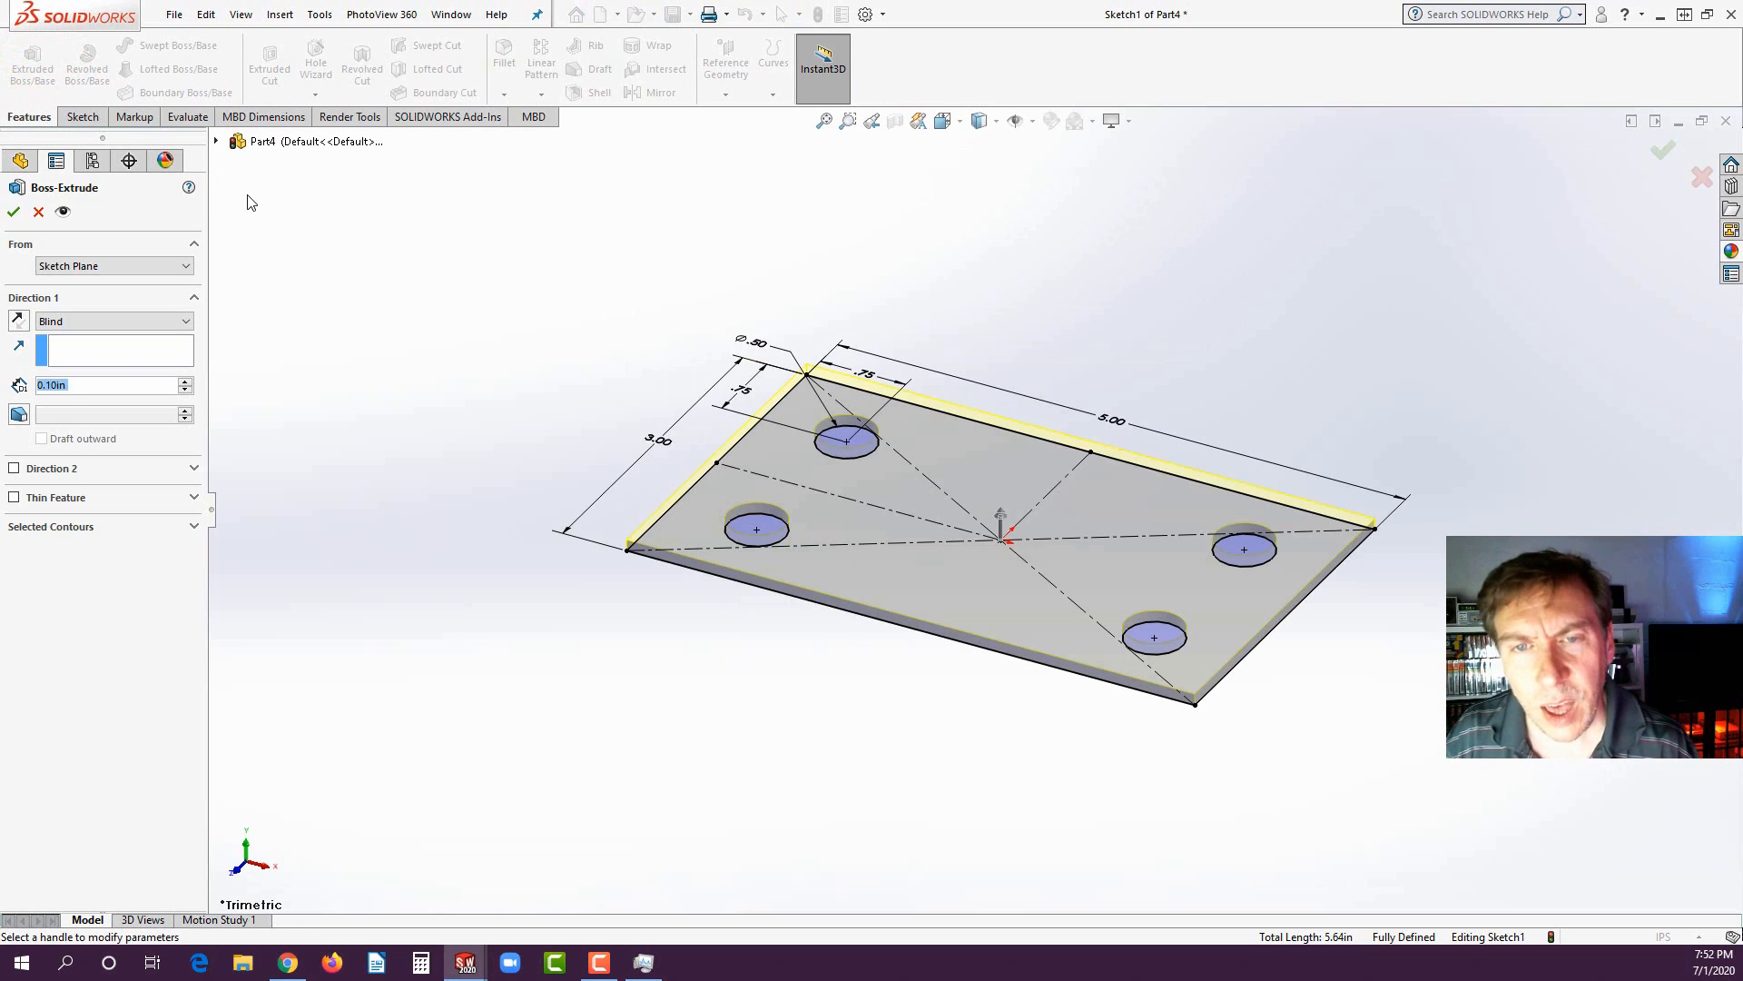
pyautogui.write('1.5')
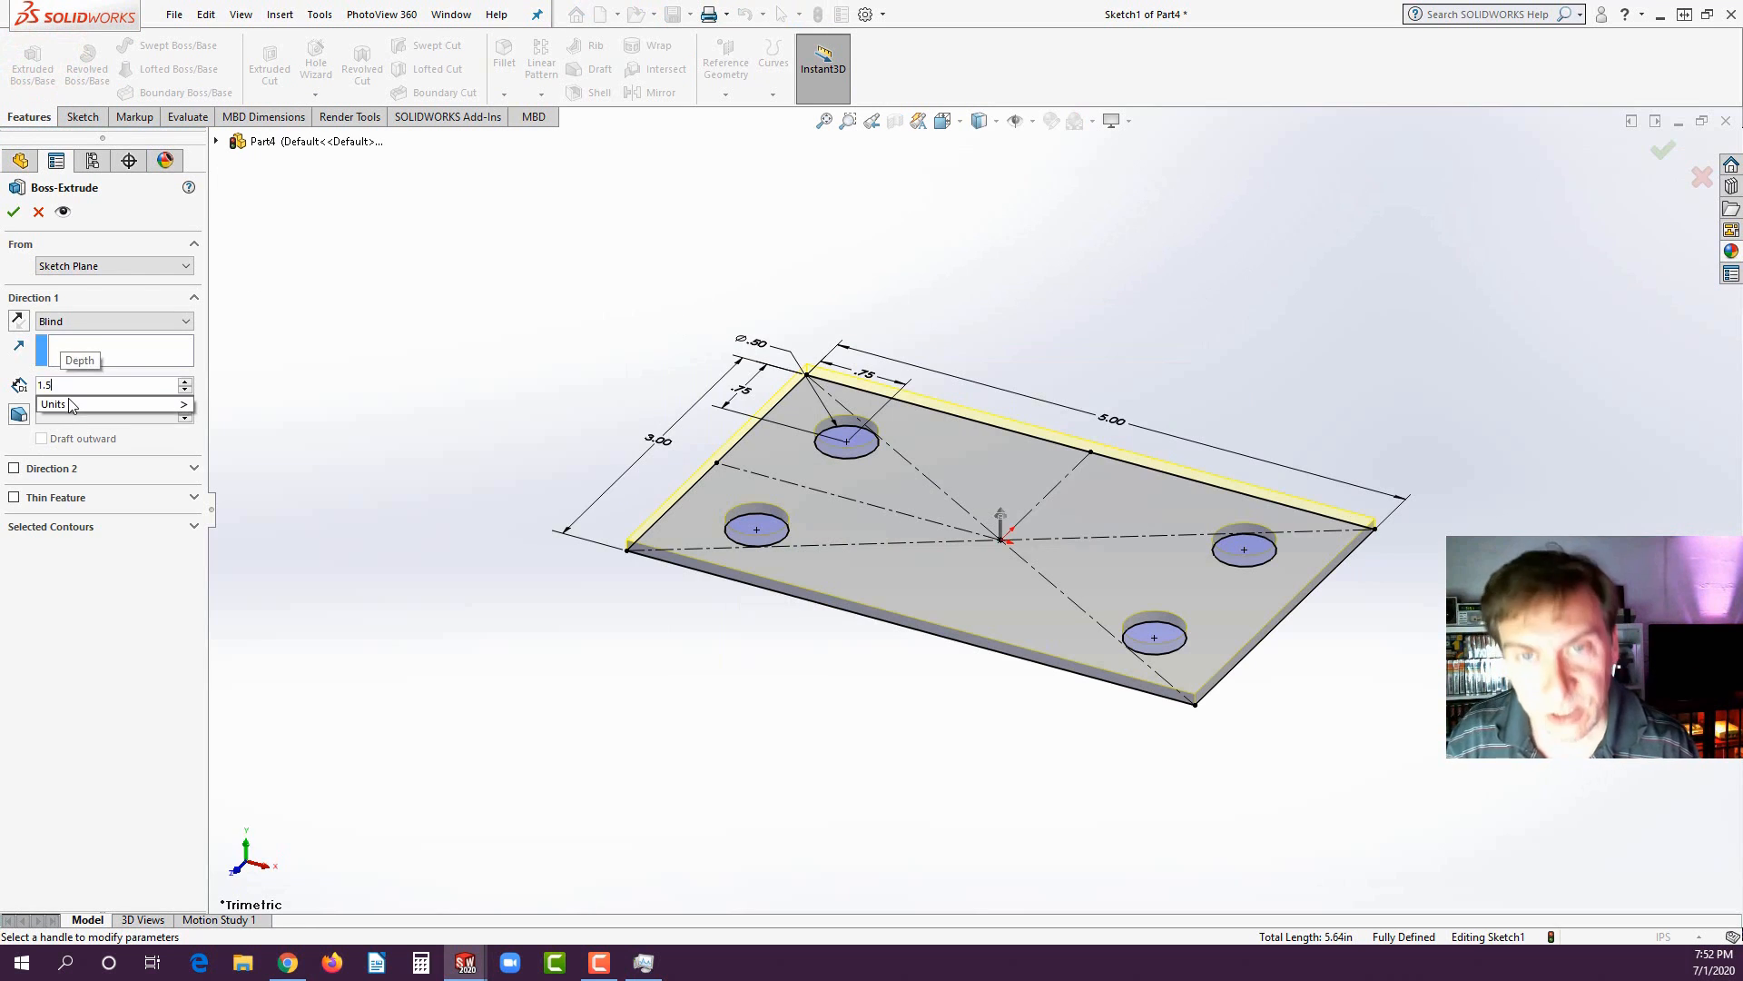
pyautogui.press('Return')
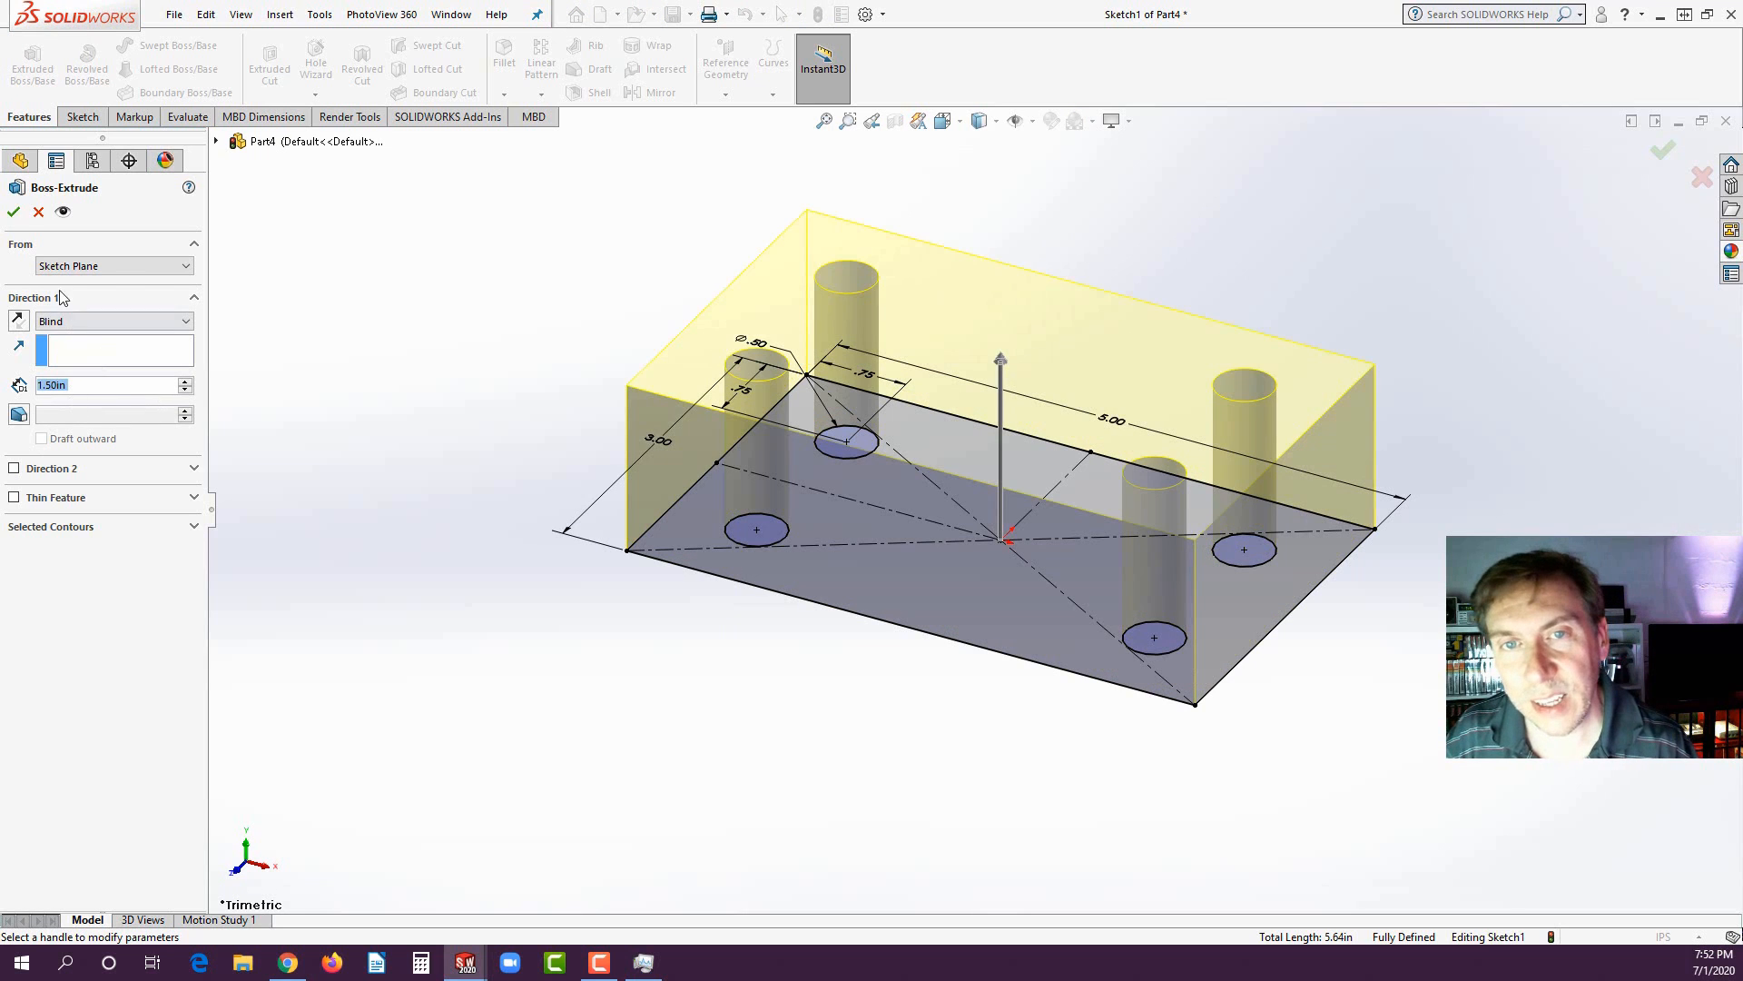
pyautogui.click(14, 211)
pyautogui.click(445, 416)
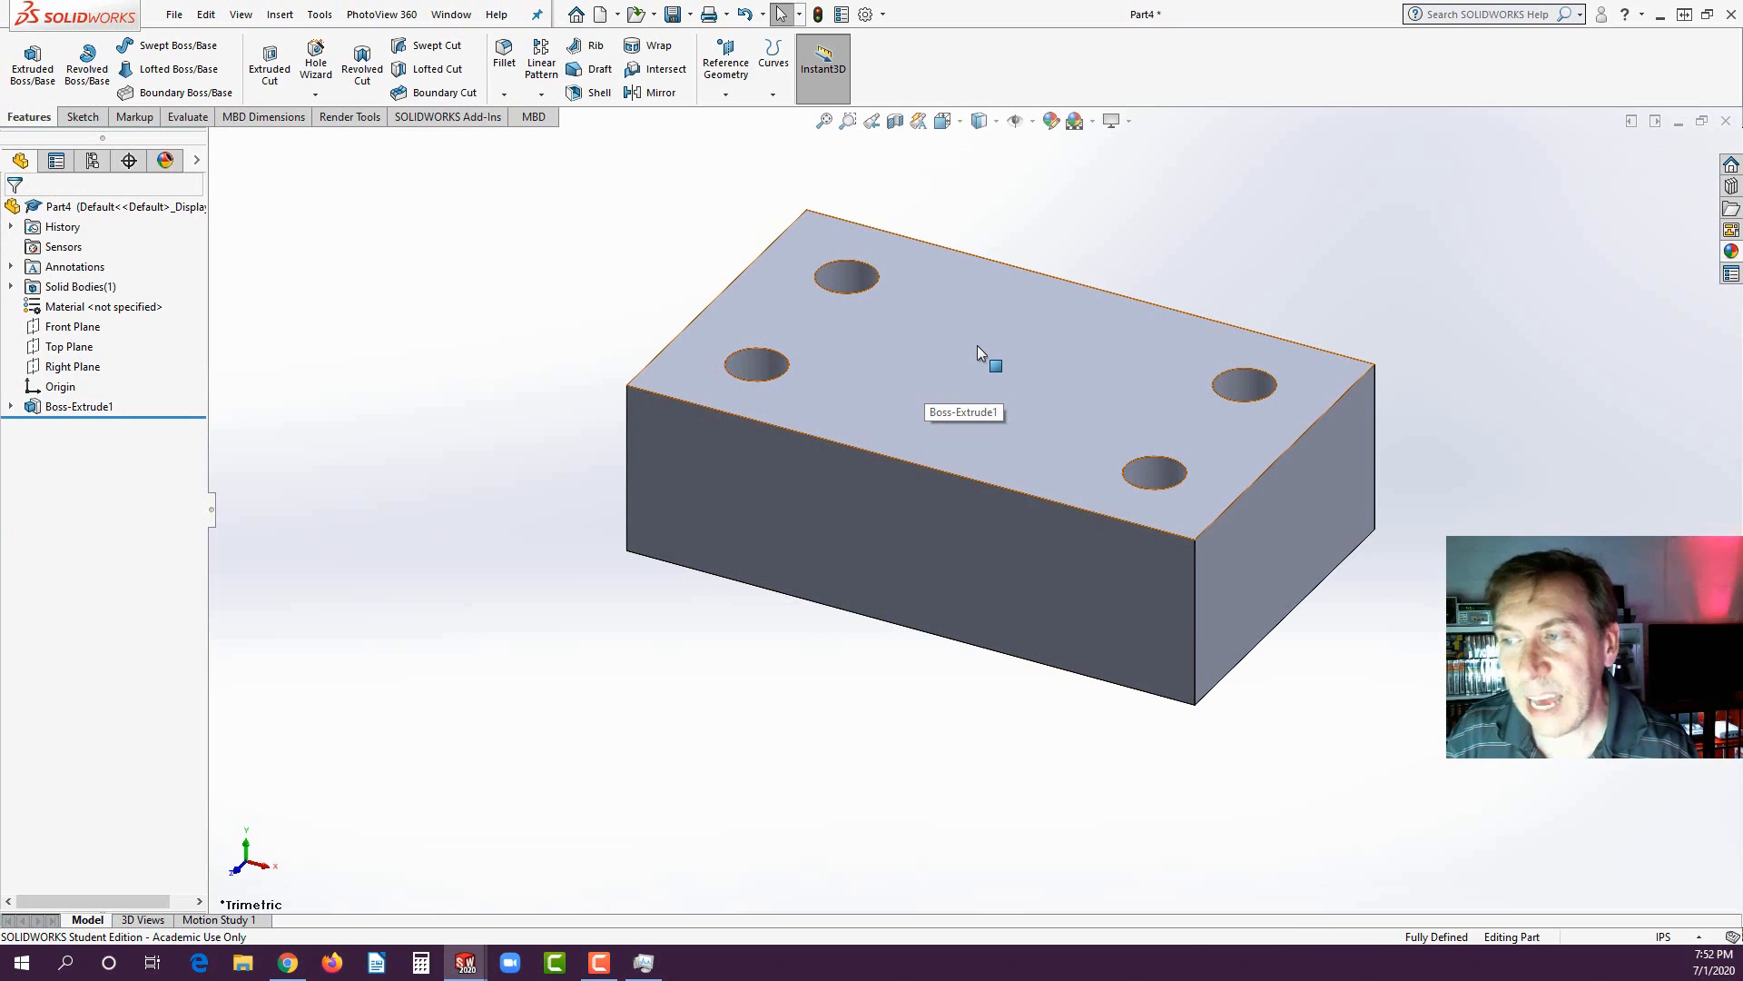
# - Start a sketch on the block's top face and draw a center rectangle about 1.75 in wide from the origin, spanning the block's full 3 in depth
pyautogui.click(865, 522)
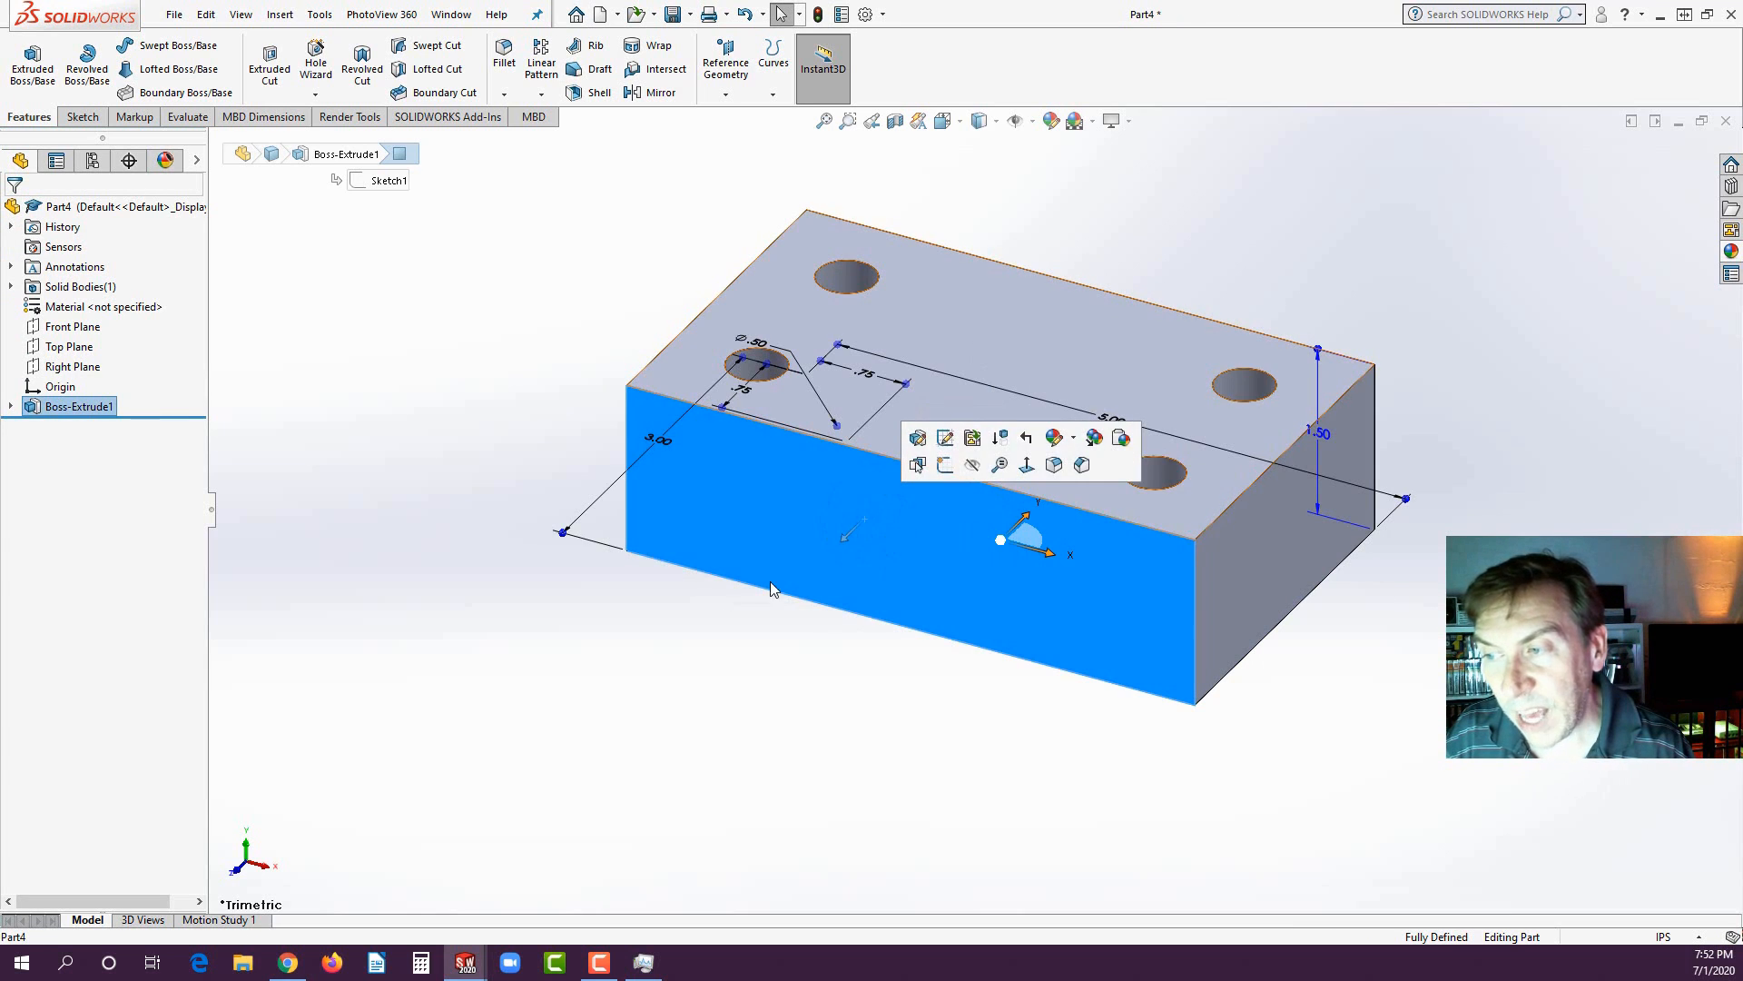
pyautogui.click(1022, 346)
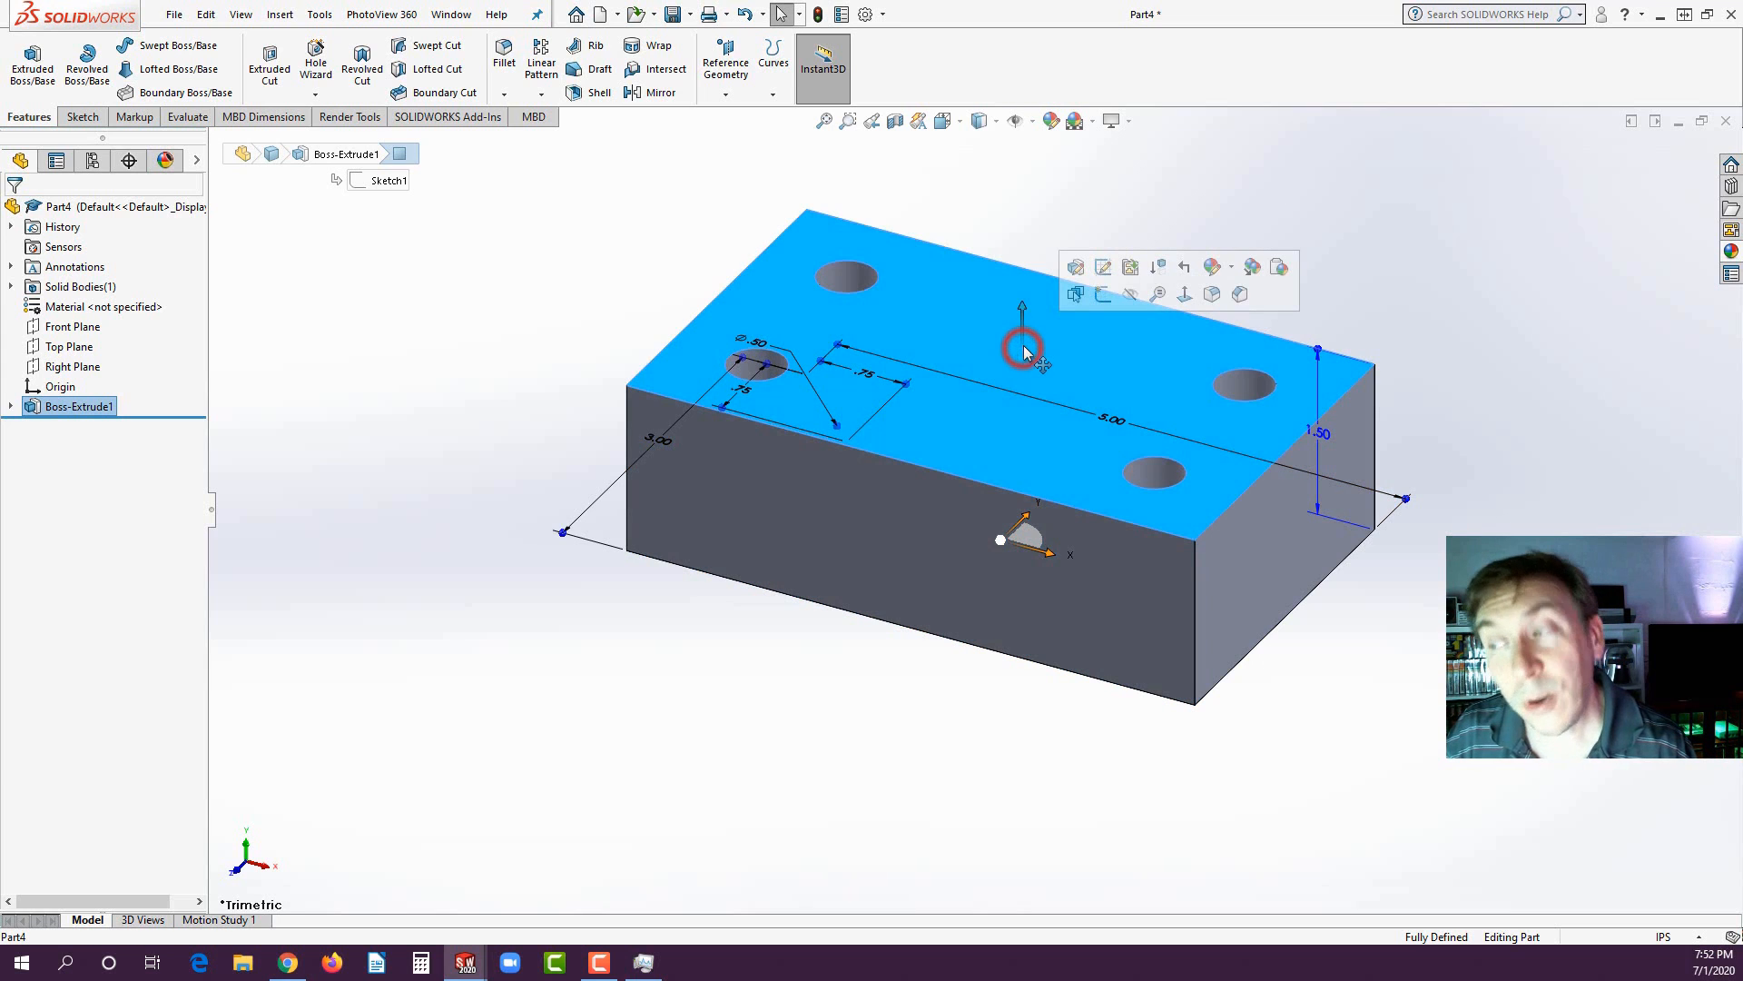
pyautogui.click(1103, 296)
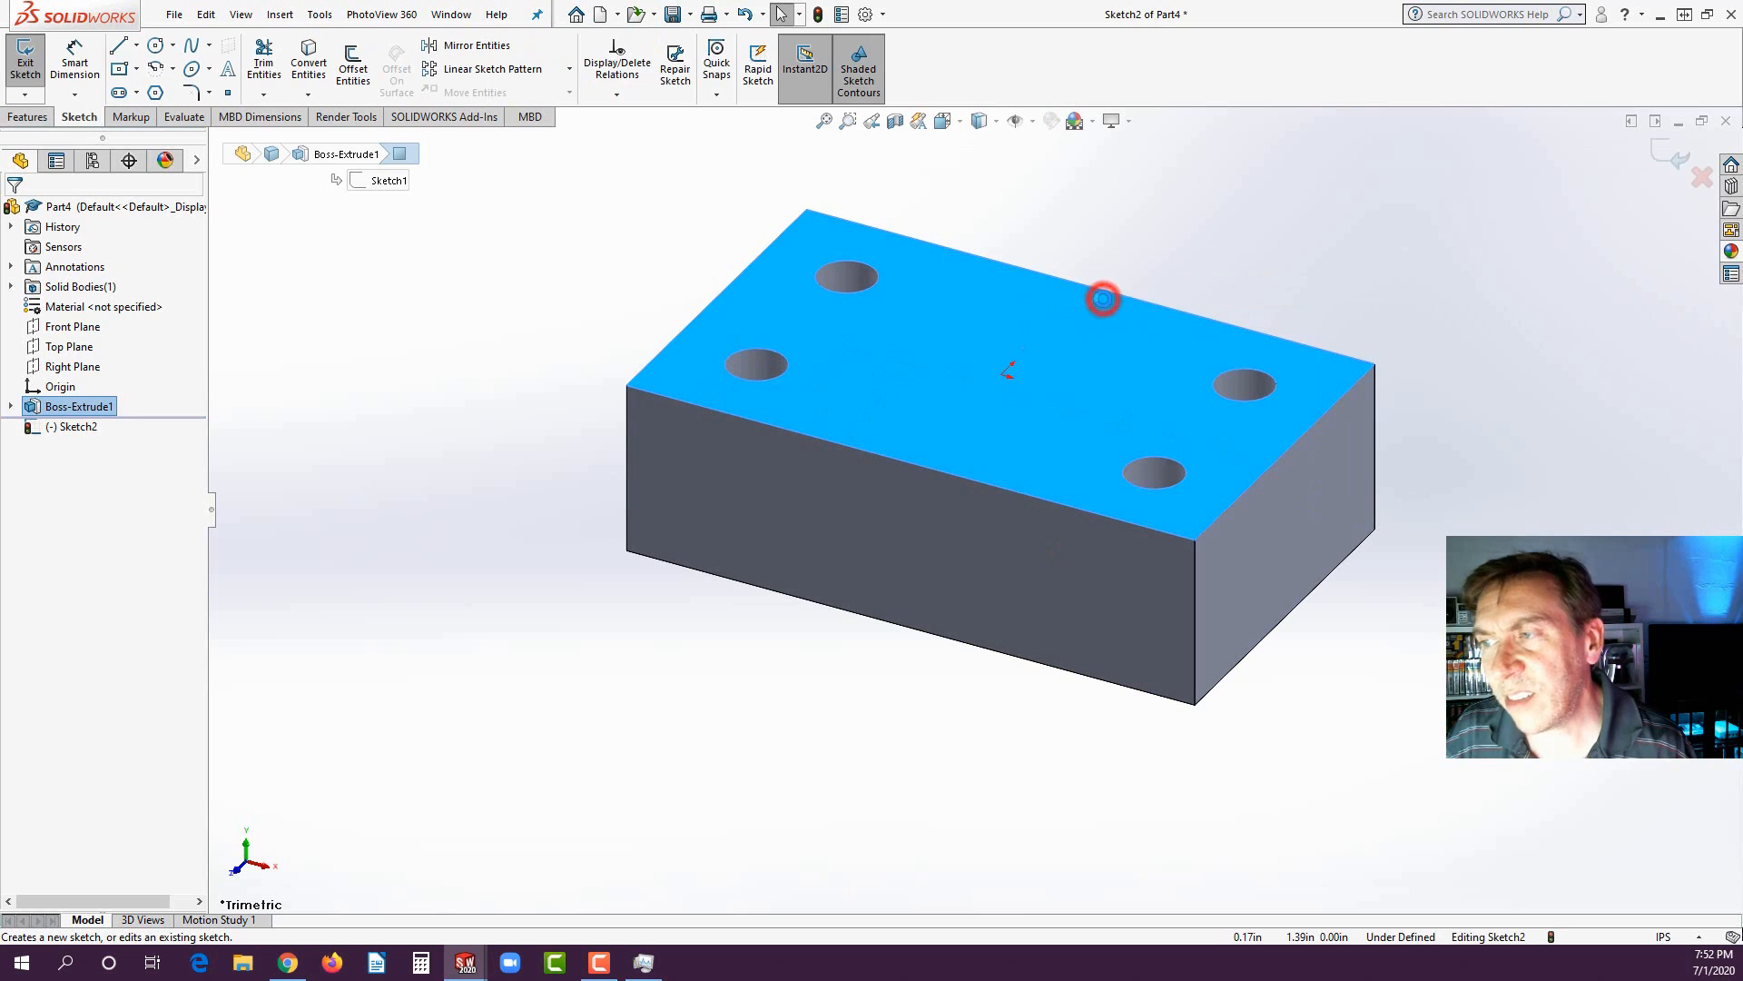
pyautogui.click(121, 72)
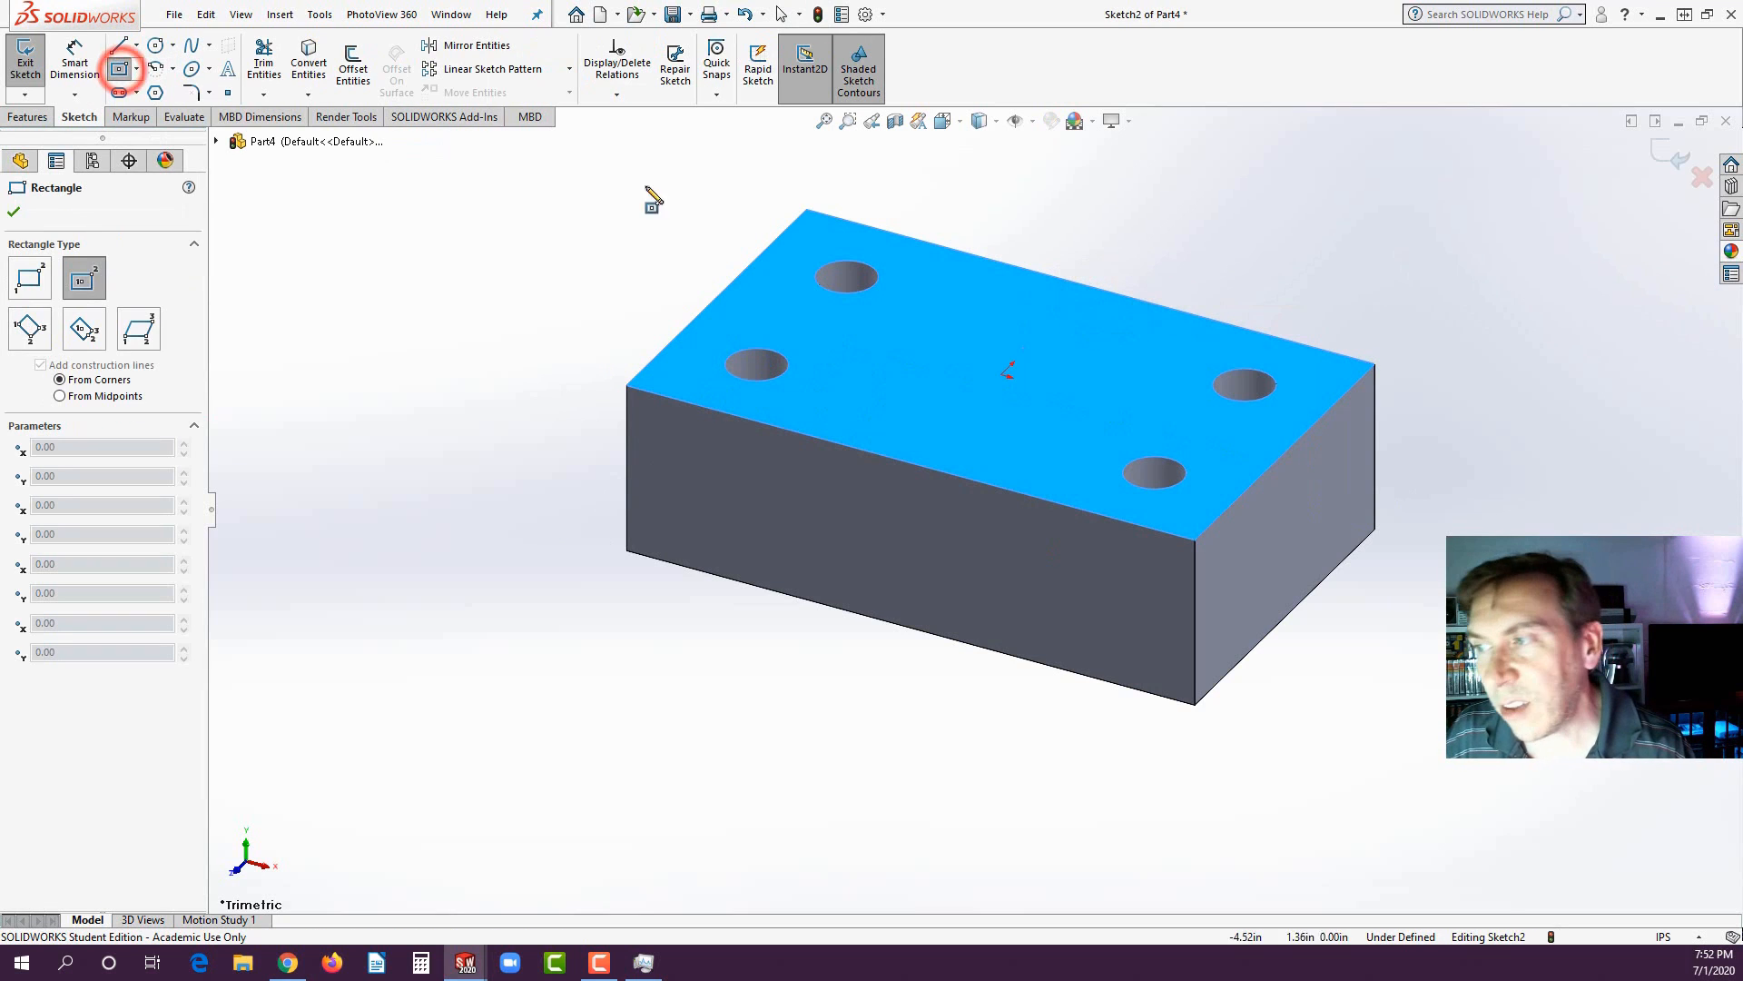
pyautogui.click(1003, 373)
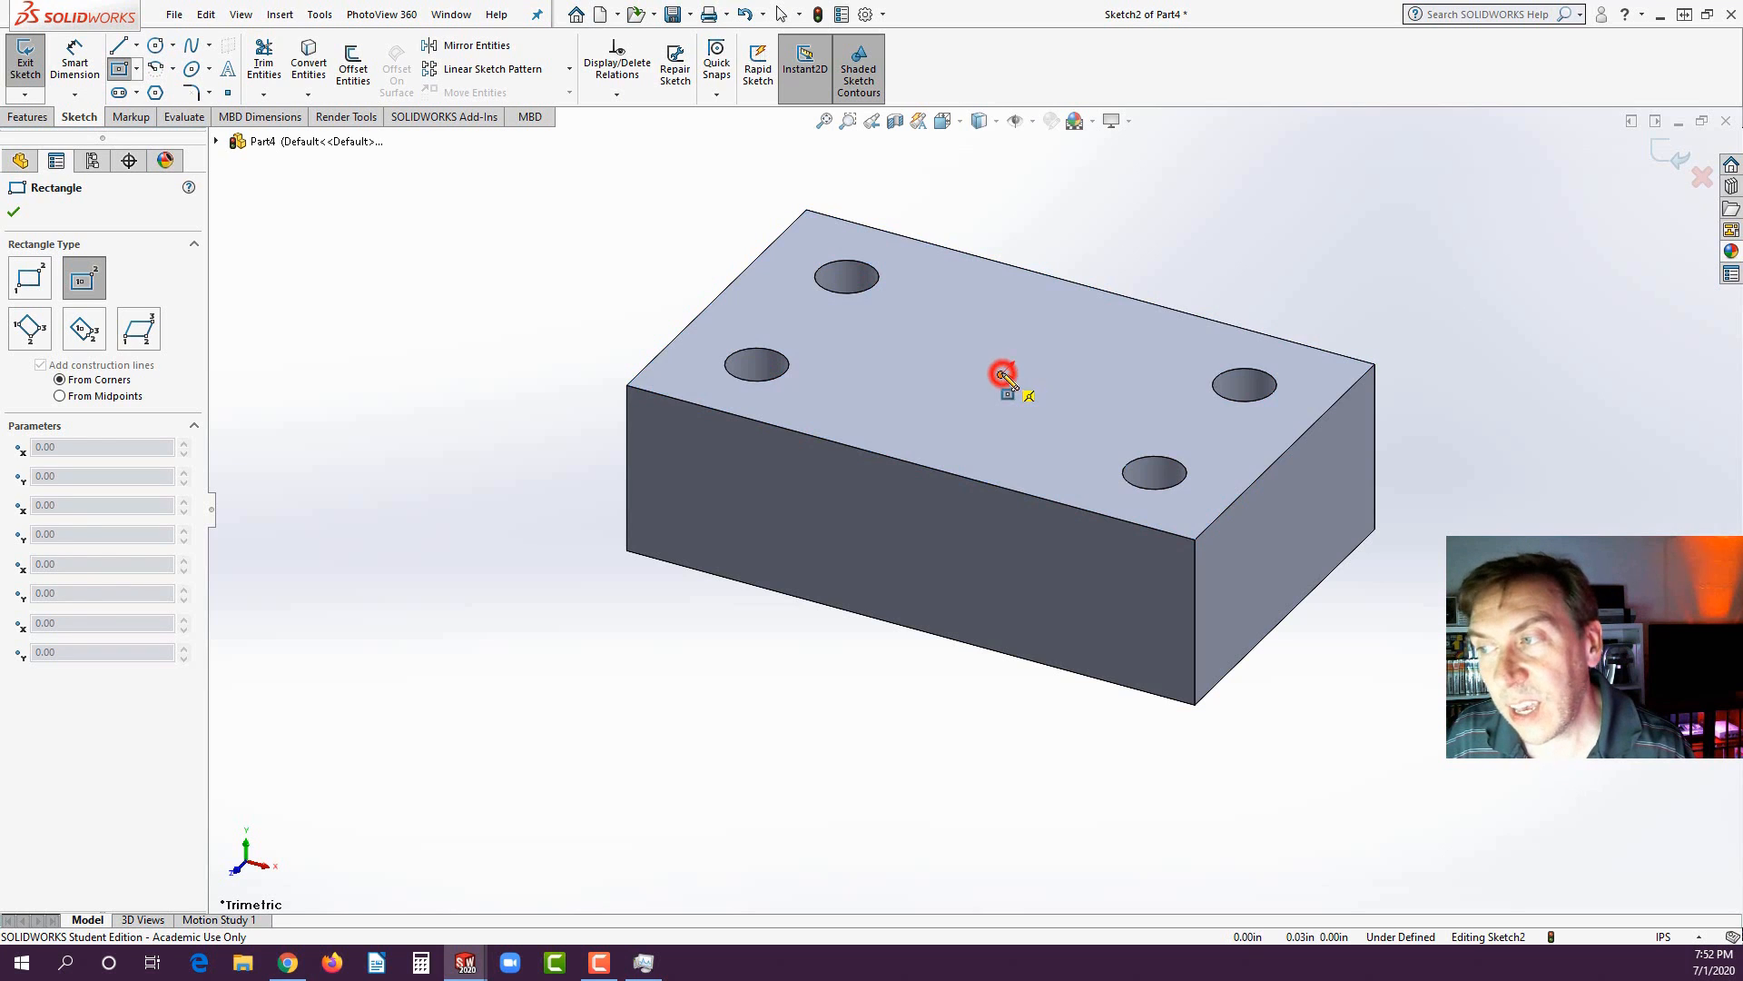
pyautogui.click(992, 260)
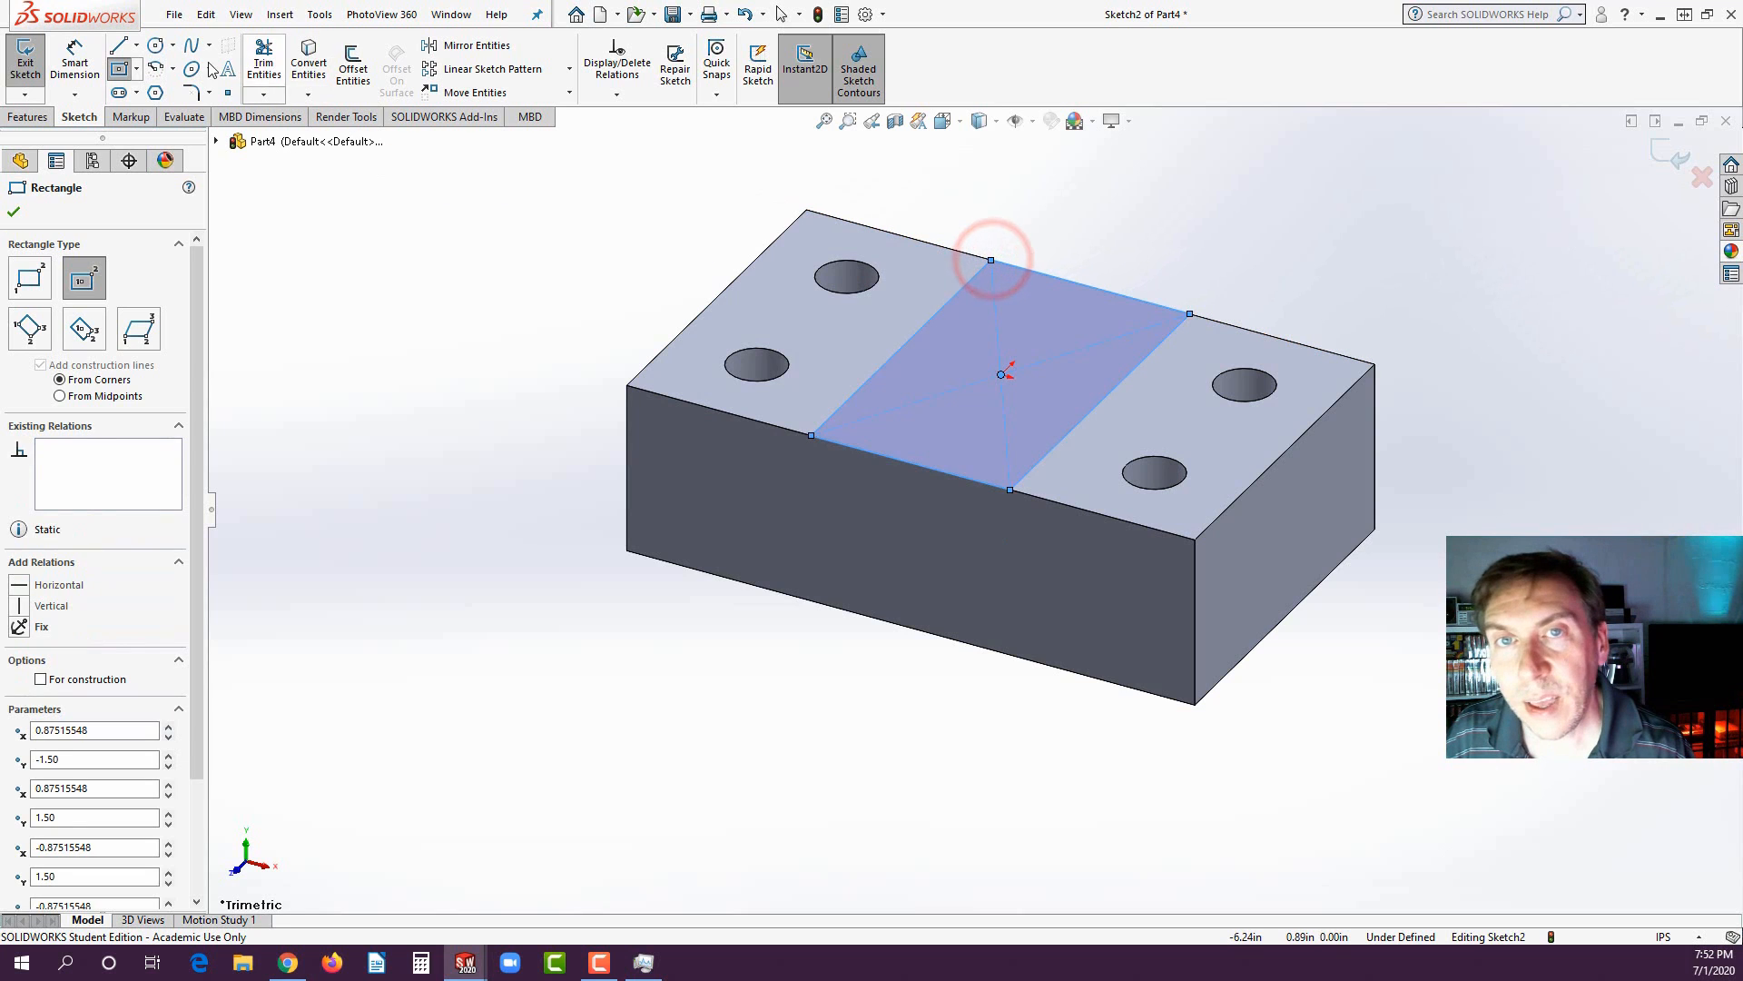
# - Check the slot width on the LAB 1B drawing and dimension the center rectangle's width to 1.5 in
pyautogui.click(76, 65)
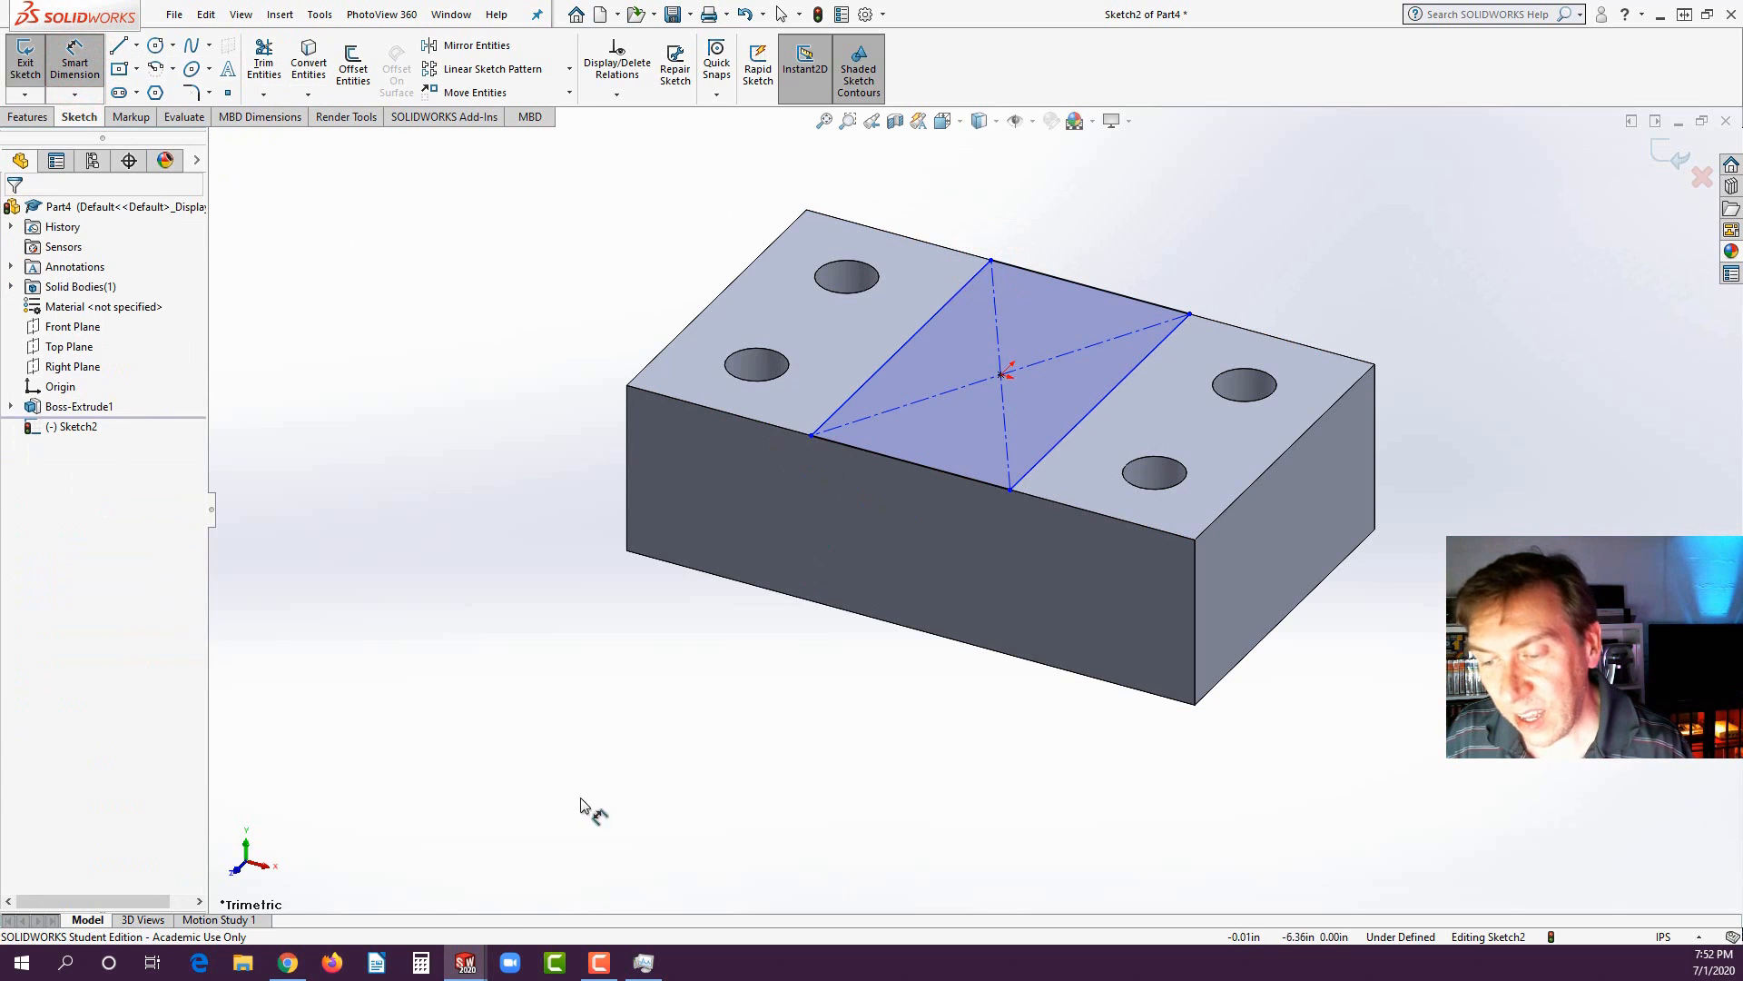
pyautogui.click(287, 962)
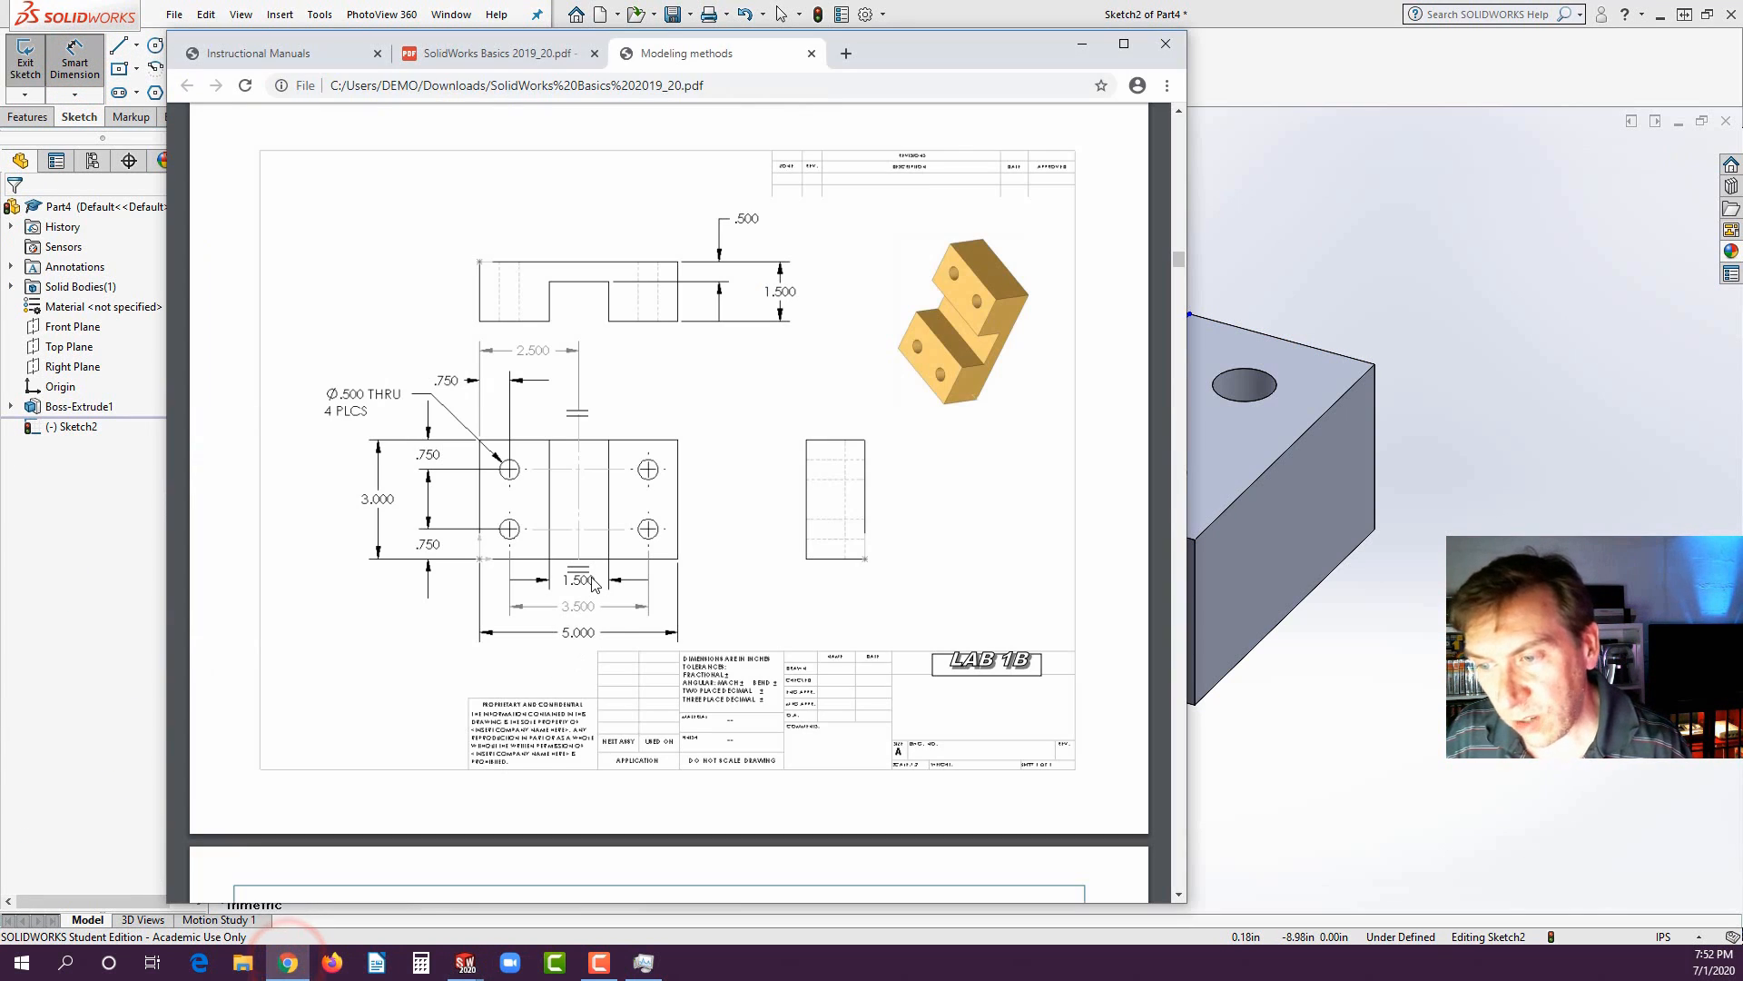
pyautogui.click(48, 616)
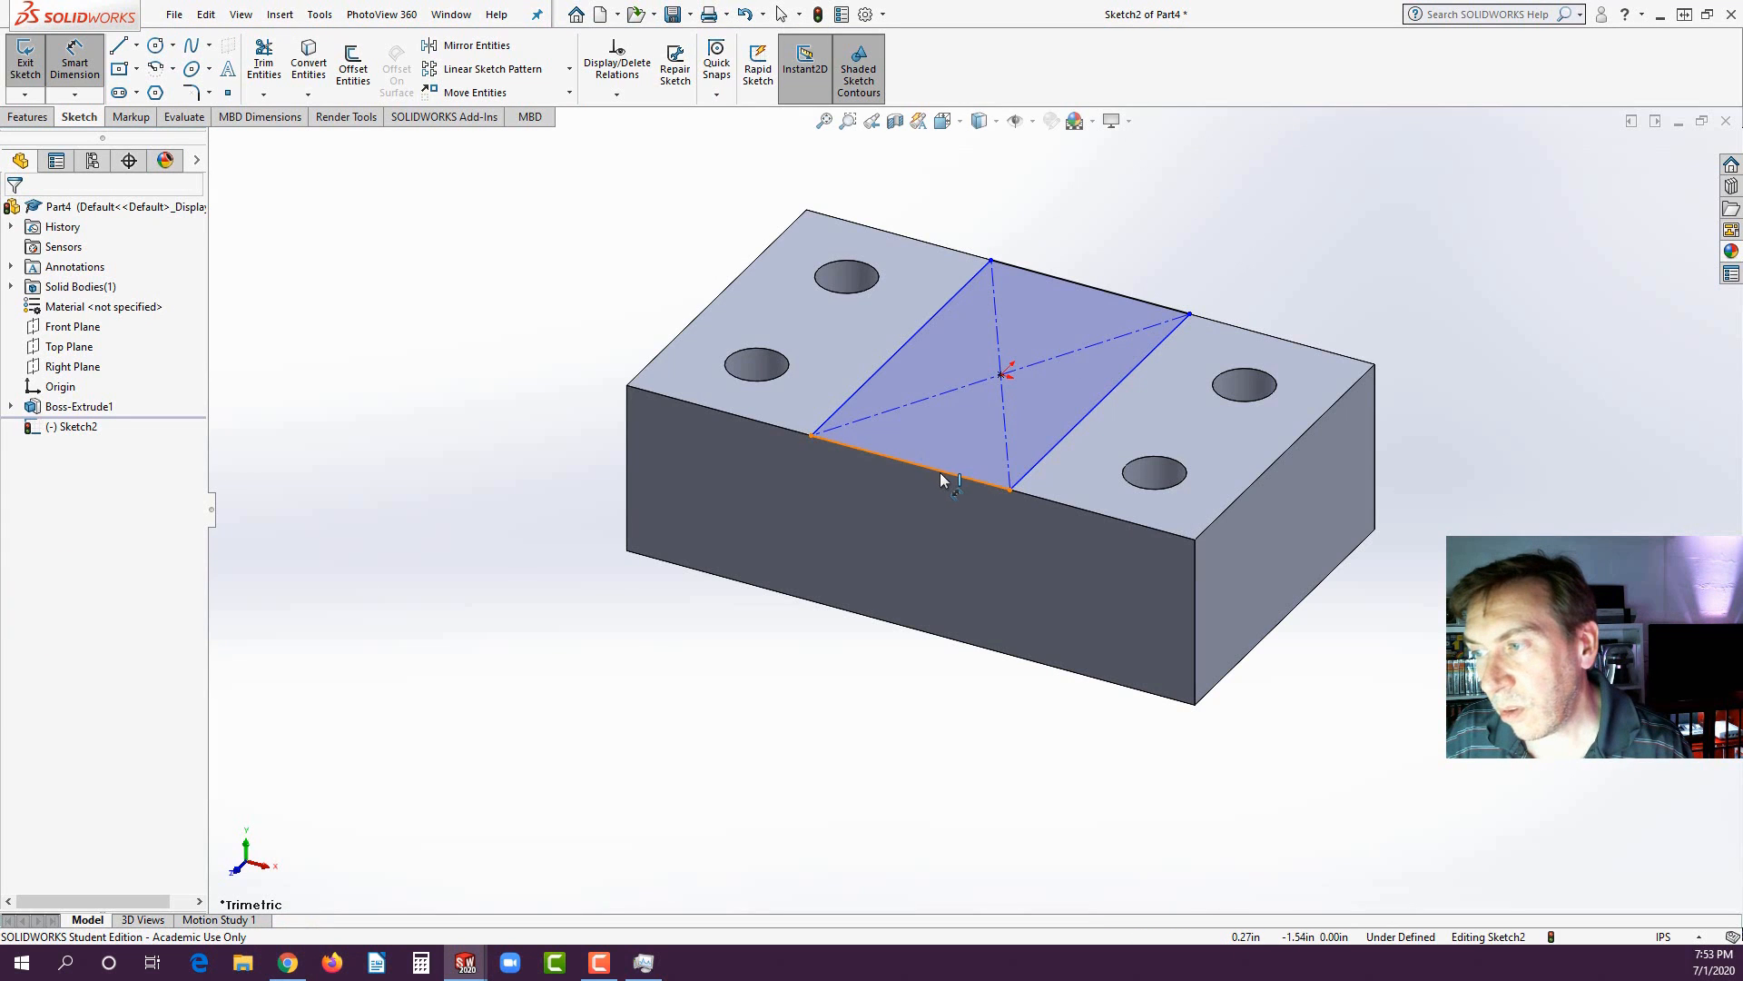
pyautogui.click(1142, 303)
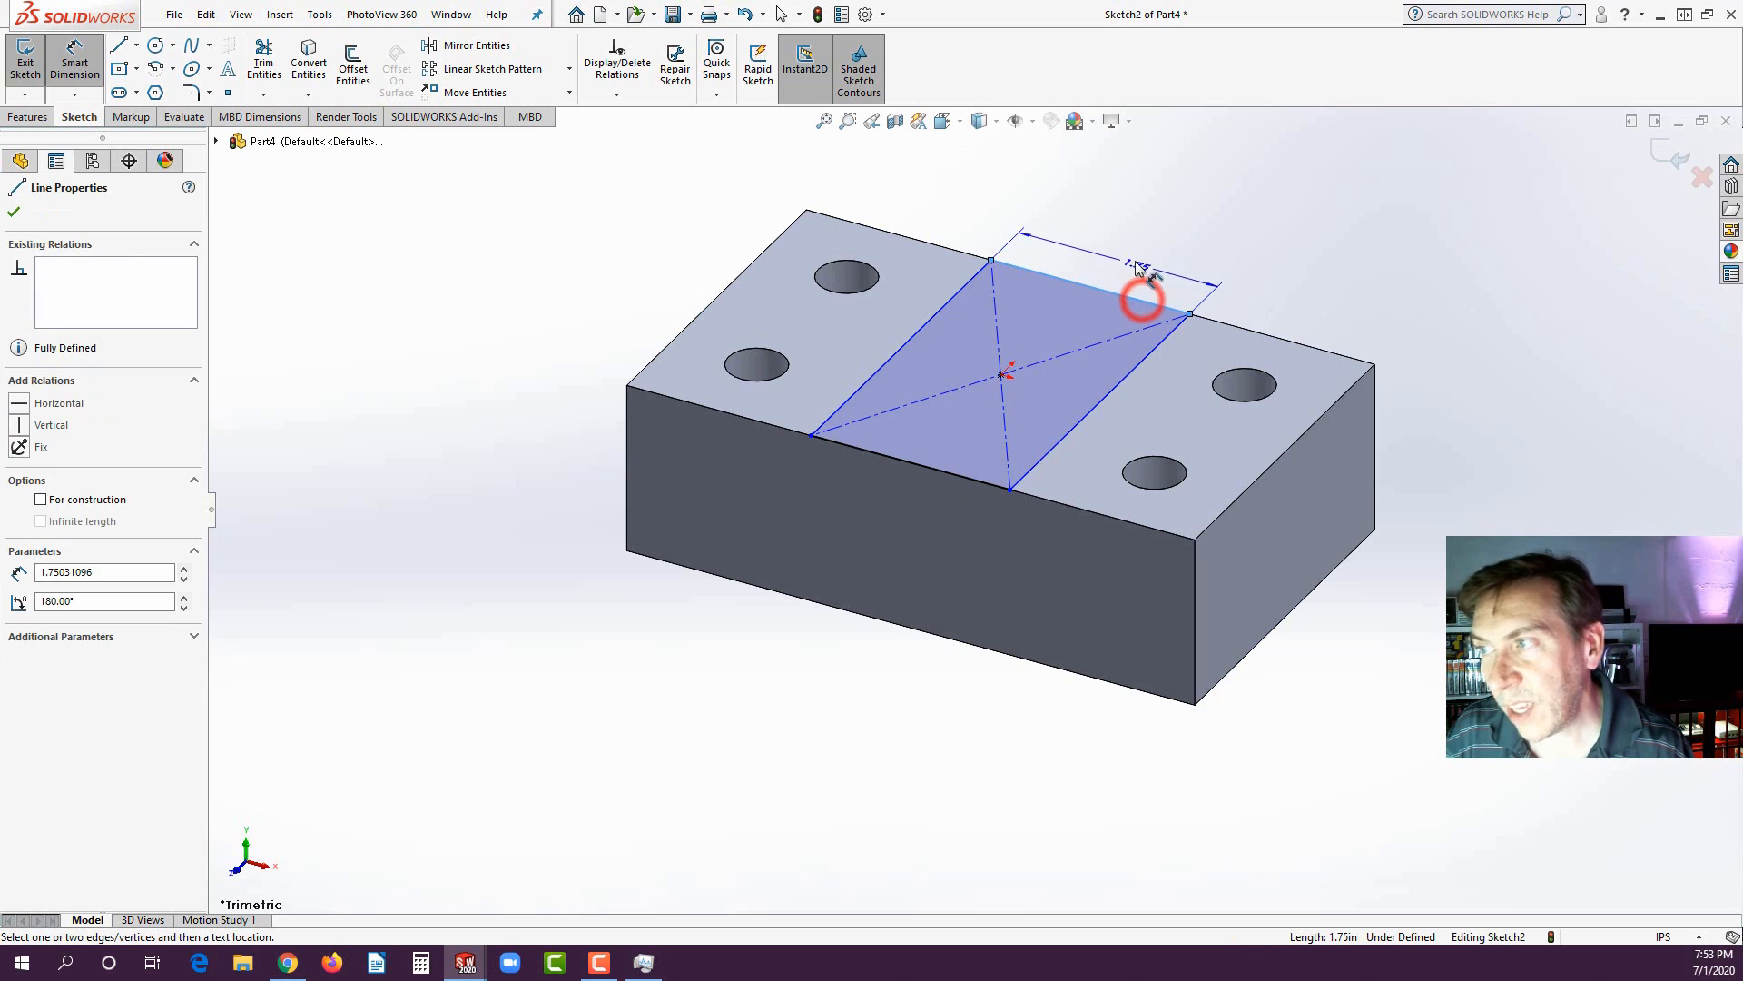
pyautogui.click(1120, 255)
pyautogui.write('1.5')
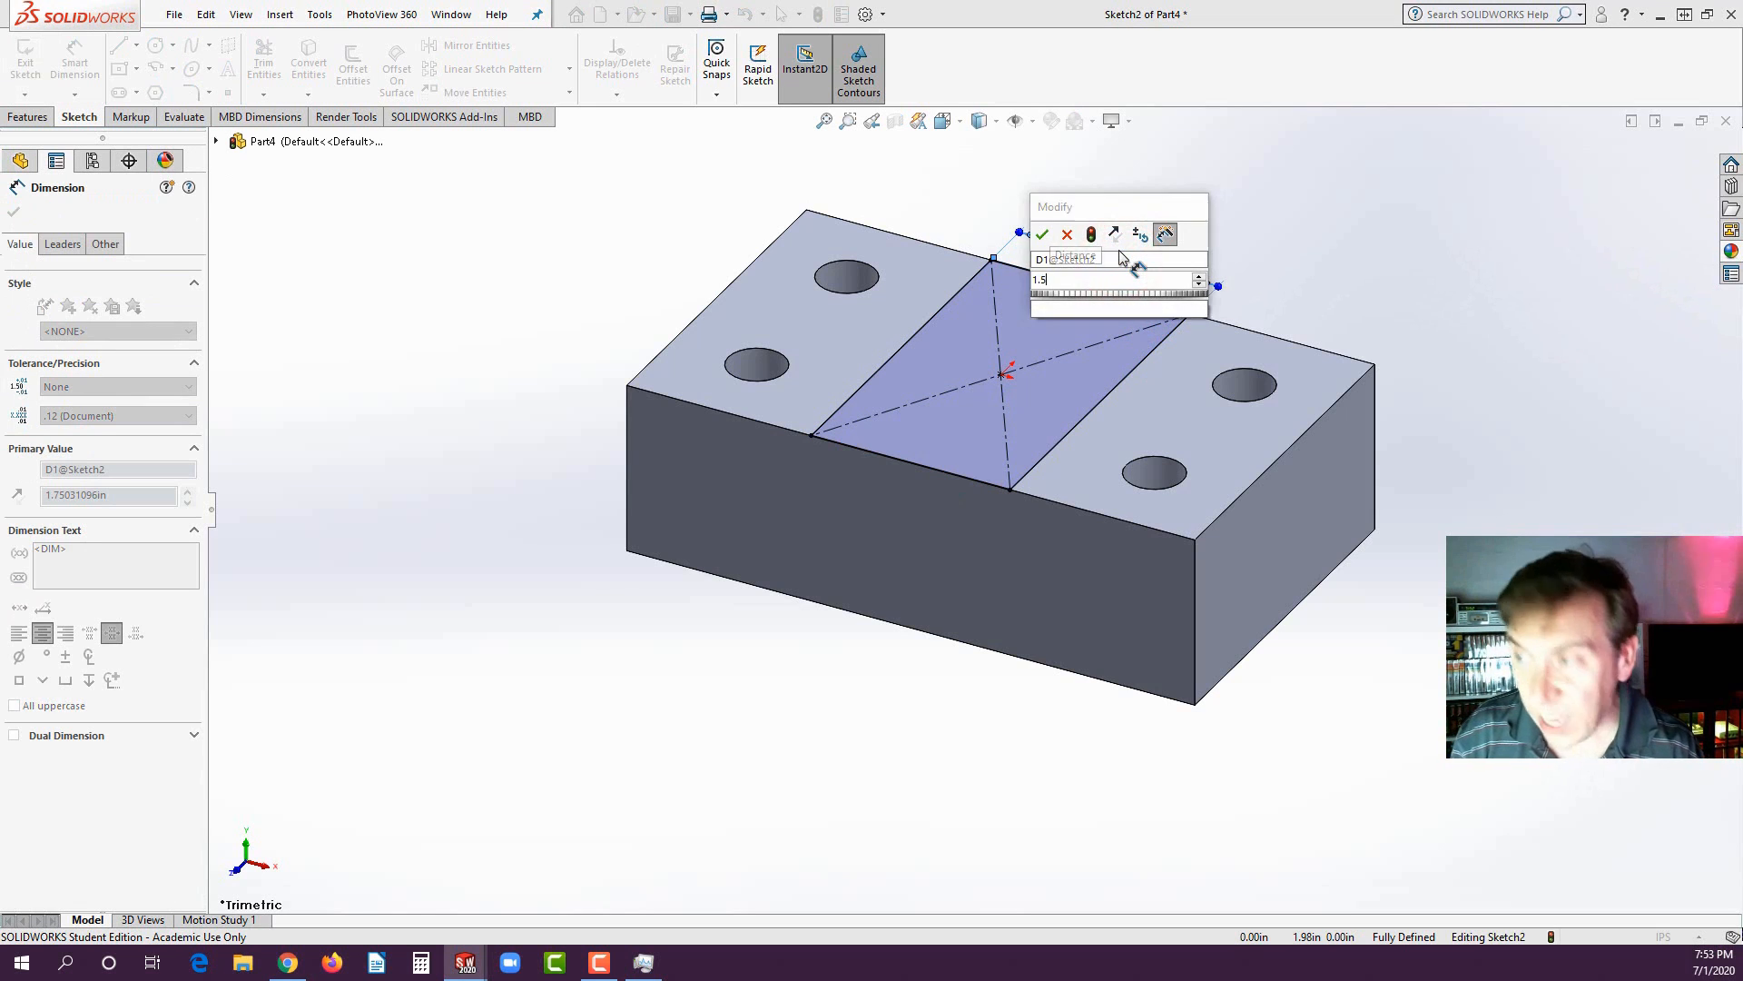
pyautogui.press('Return')
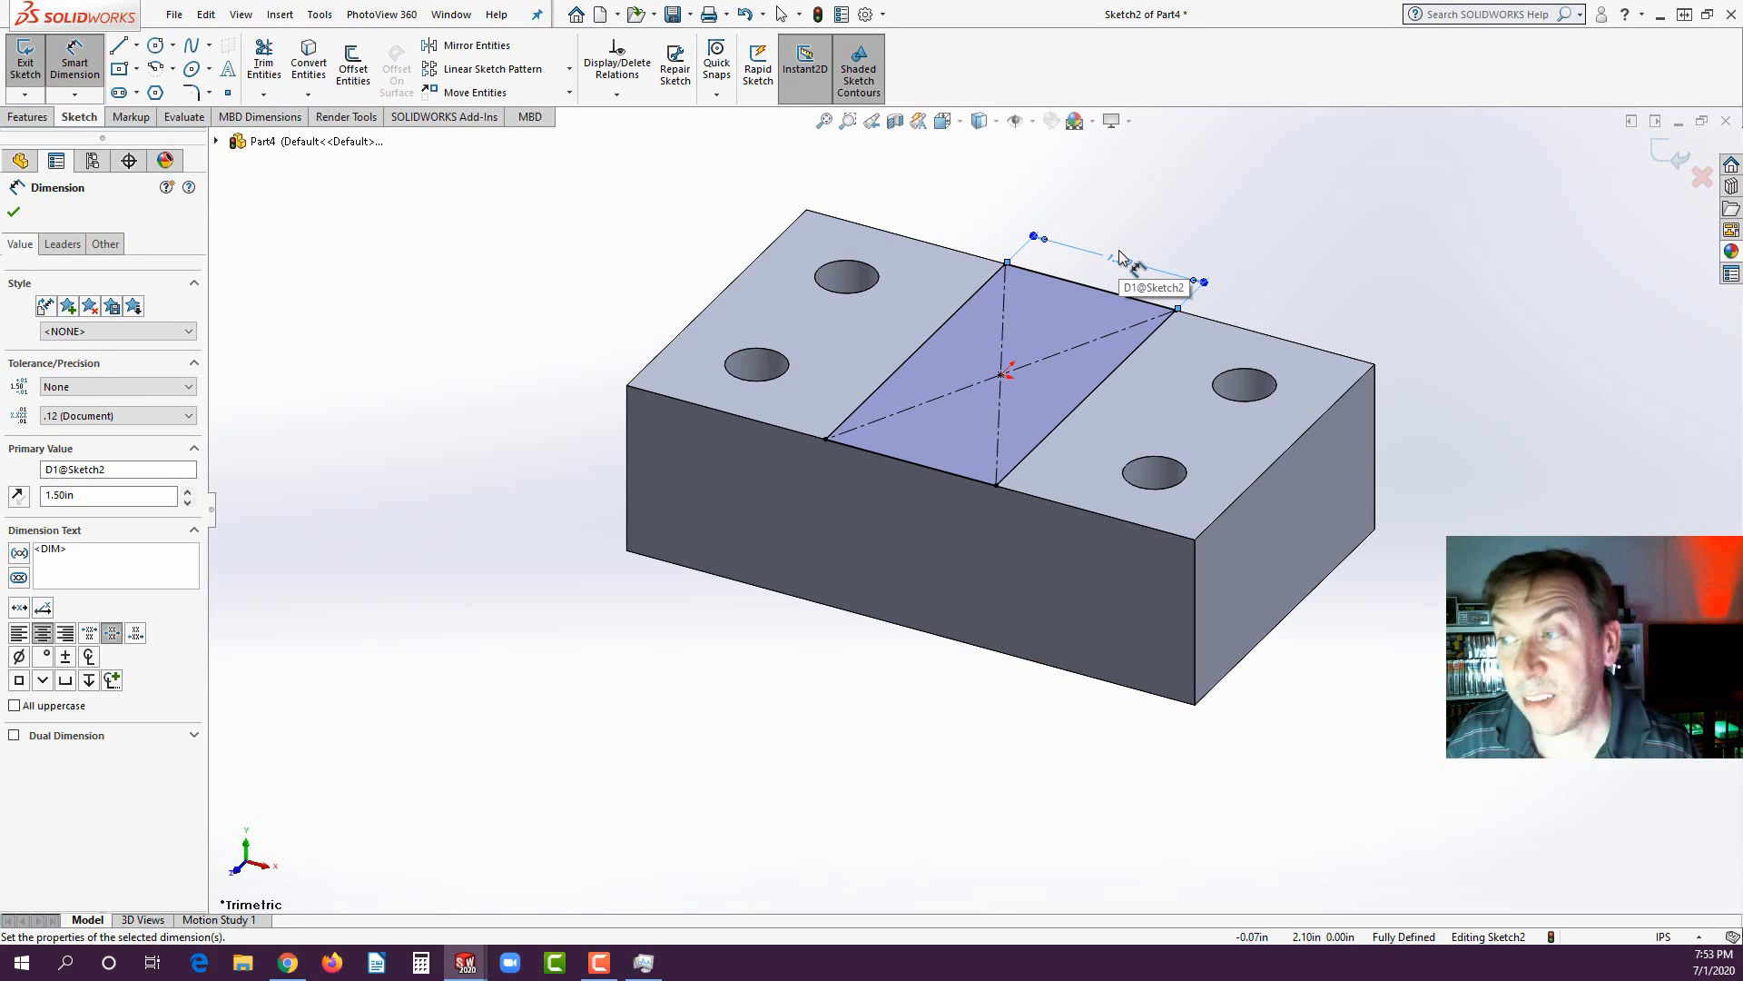
# - Cut the center rectangle as a blind extruded cut 1 in deep into the block
pyautogui.click(35, 121)
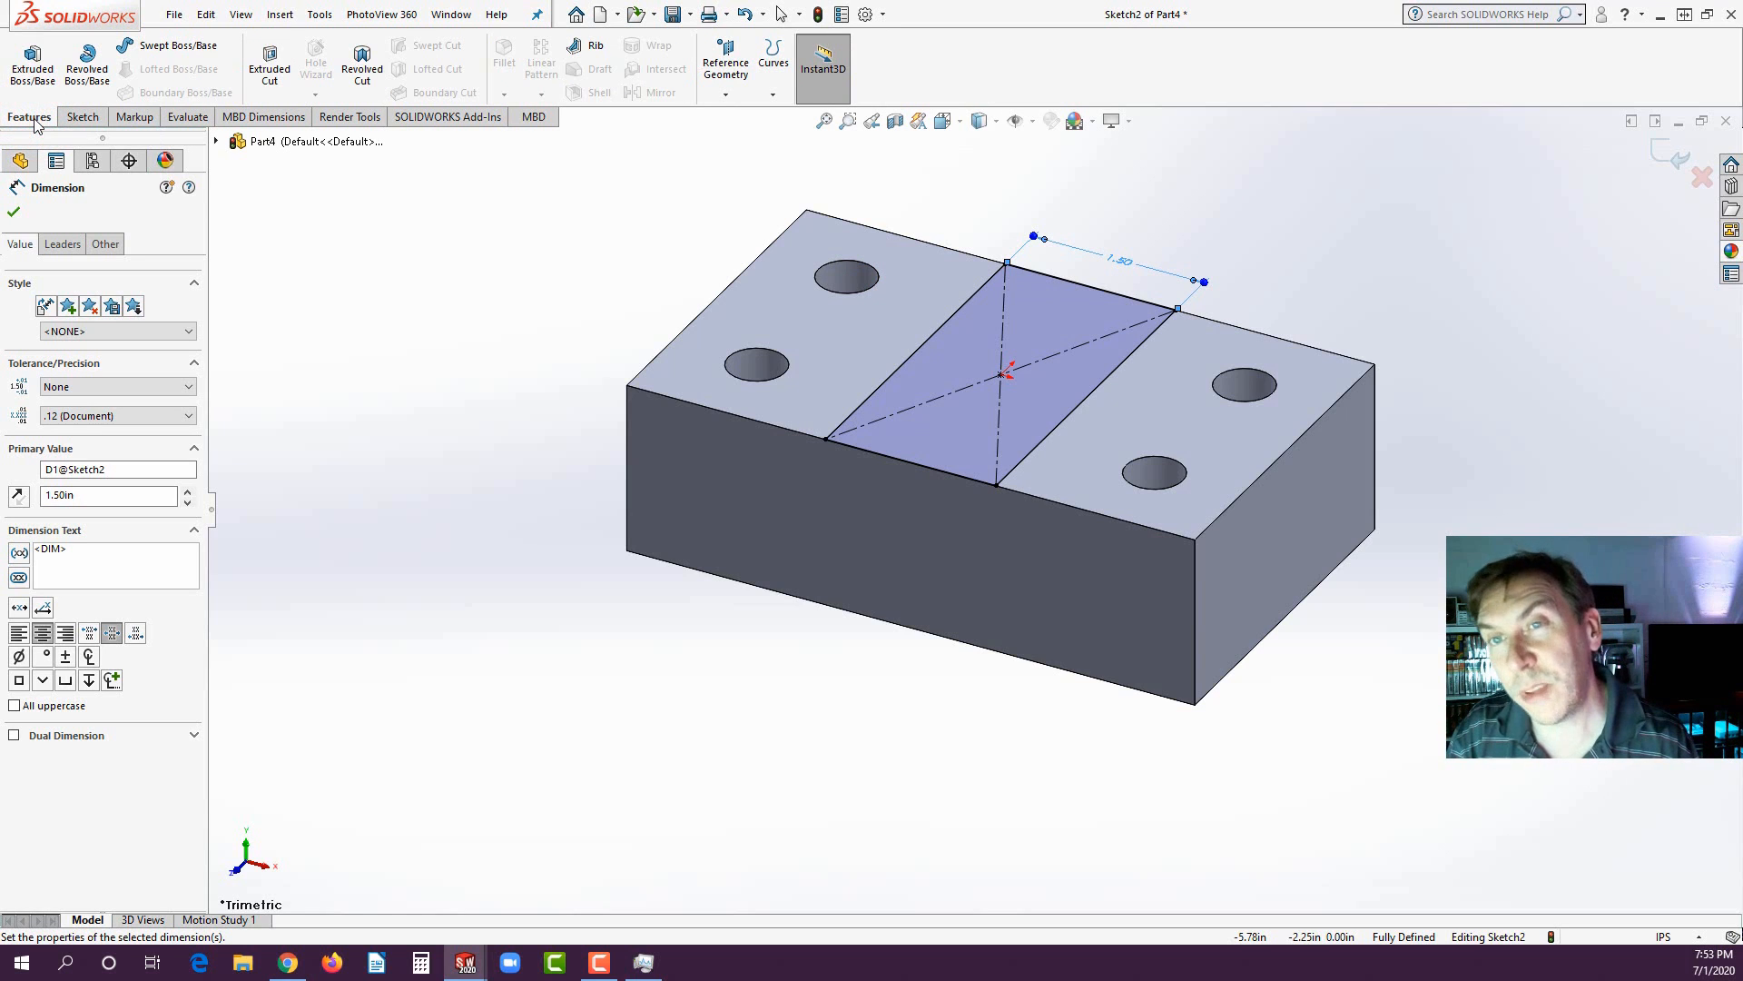
pyautogui.click(272, 70)
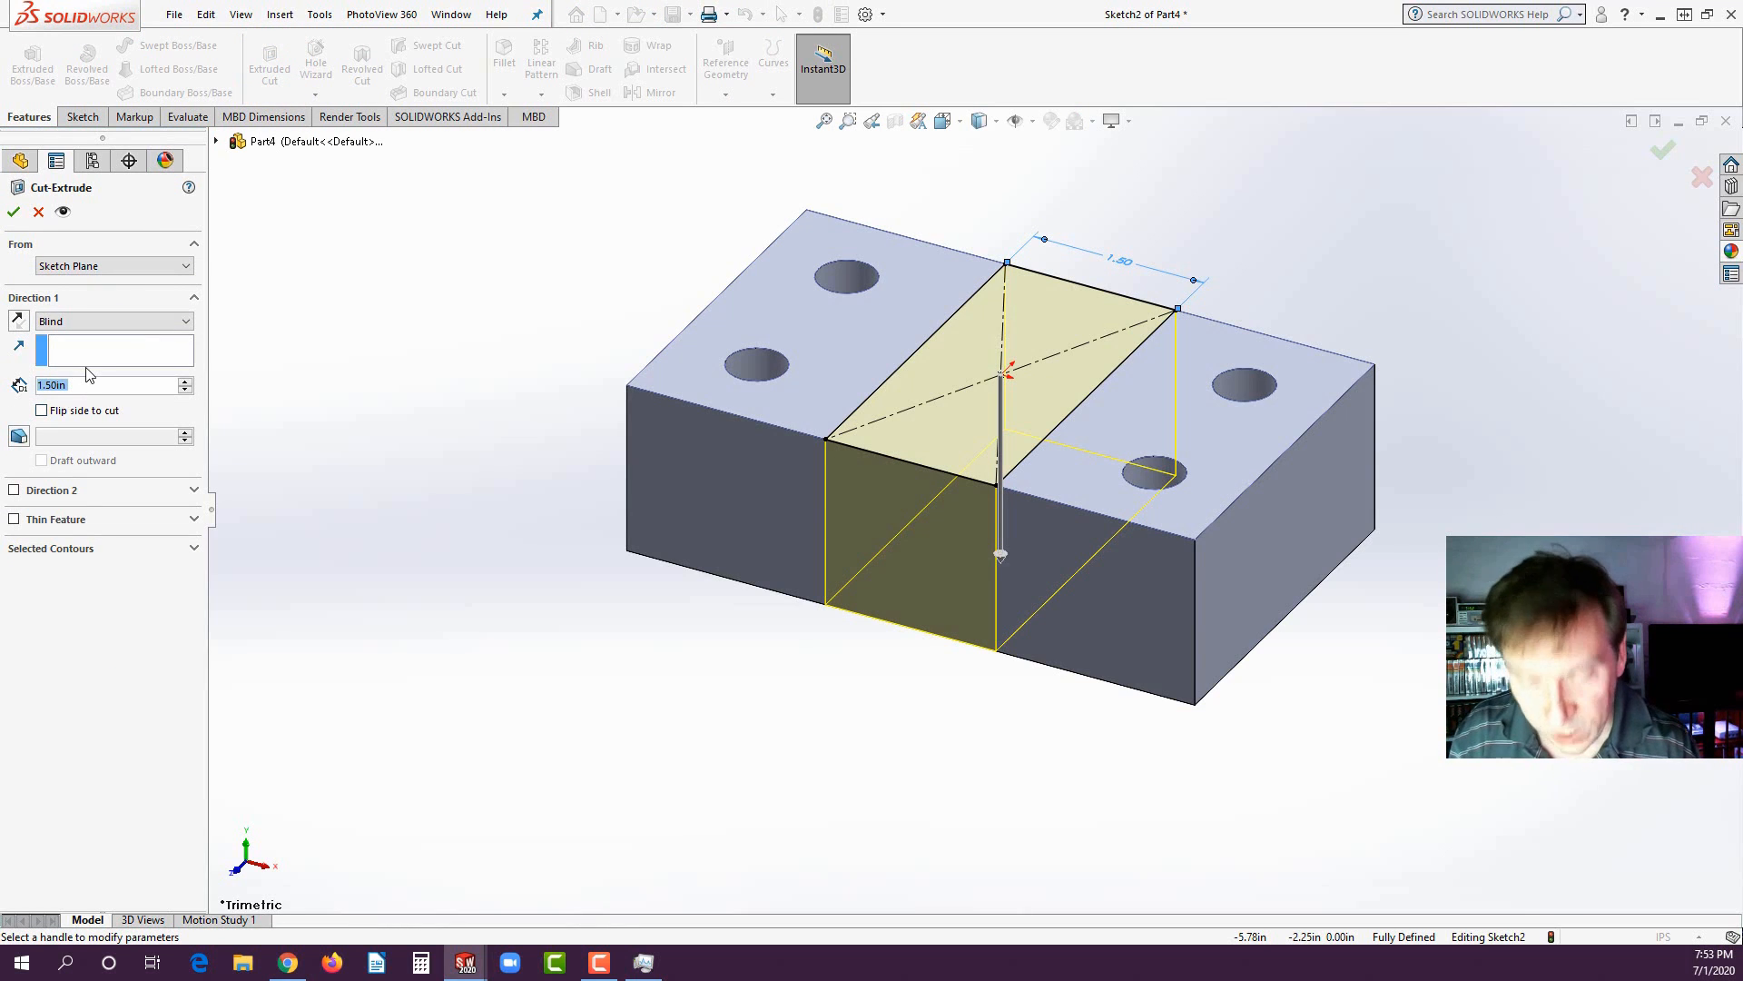
pyautogui.write('1')
pyautogui.press('Return')
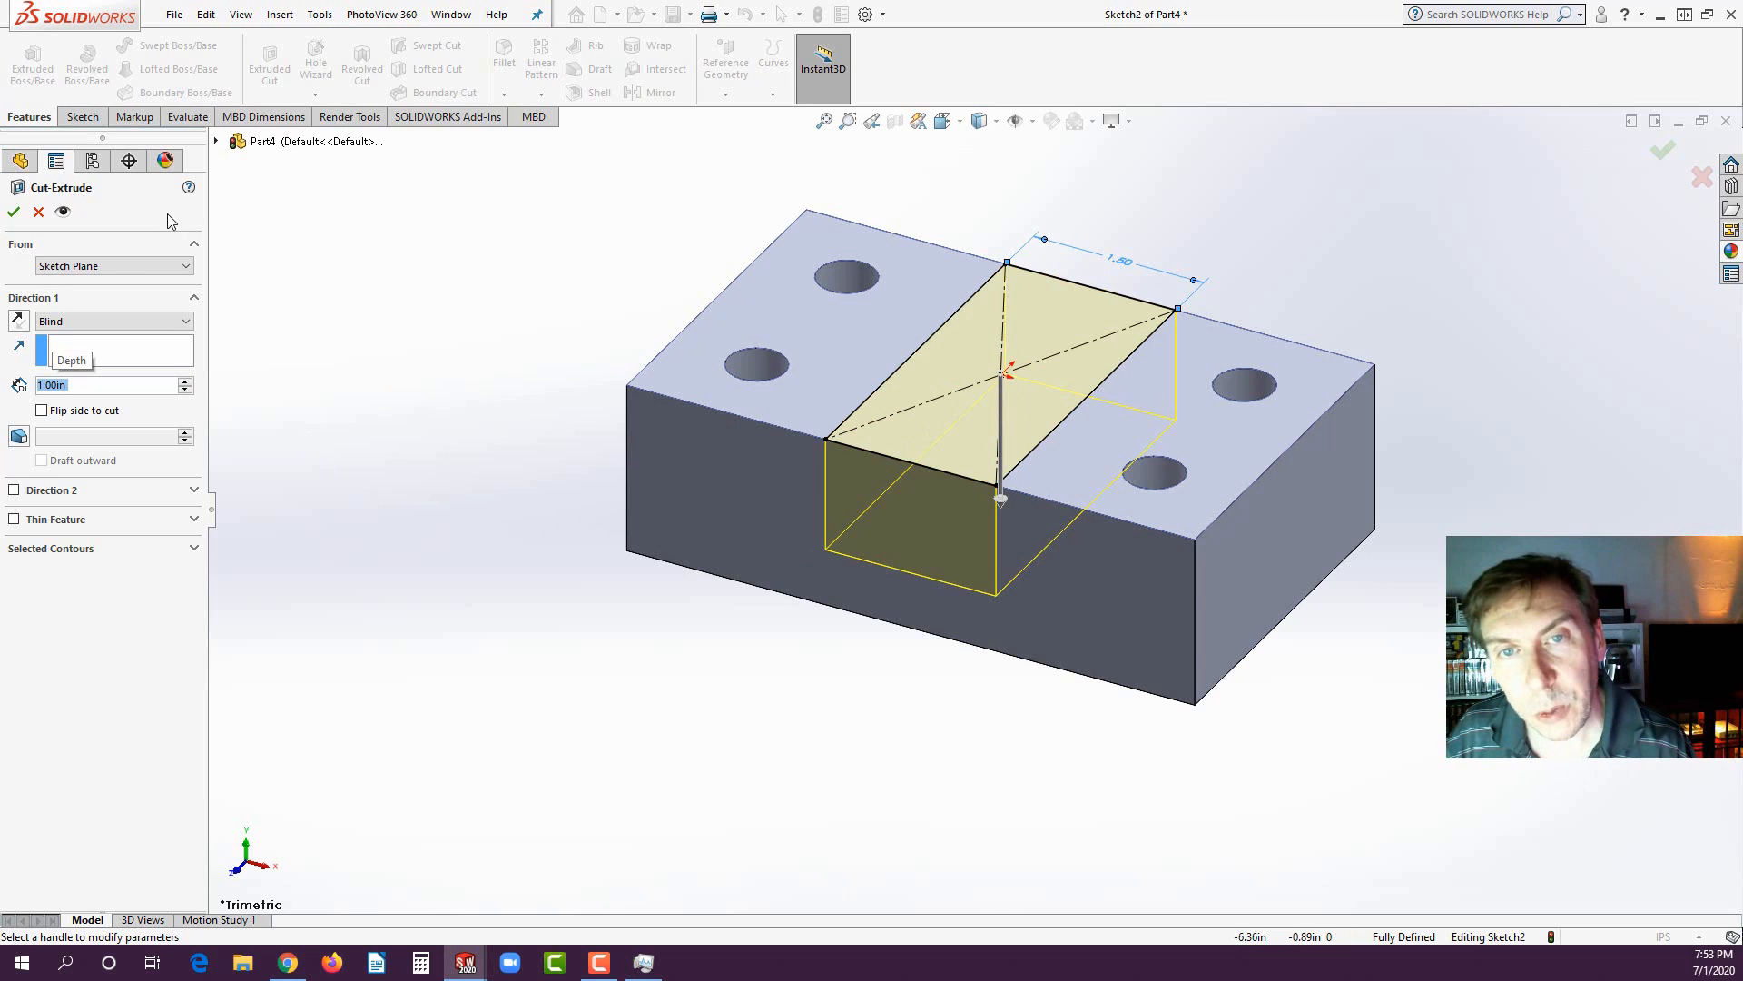
pyautogui.click(14, 211)
pyautogui.click(323, 411)
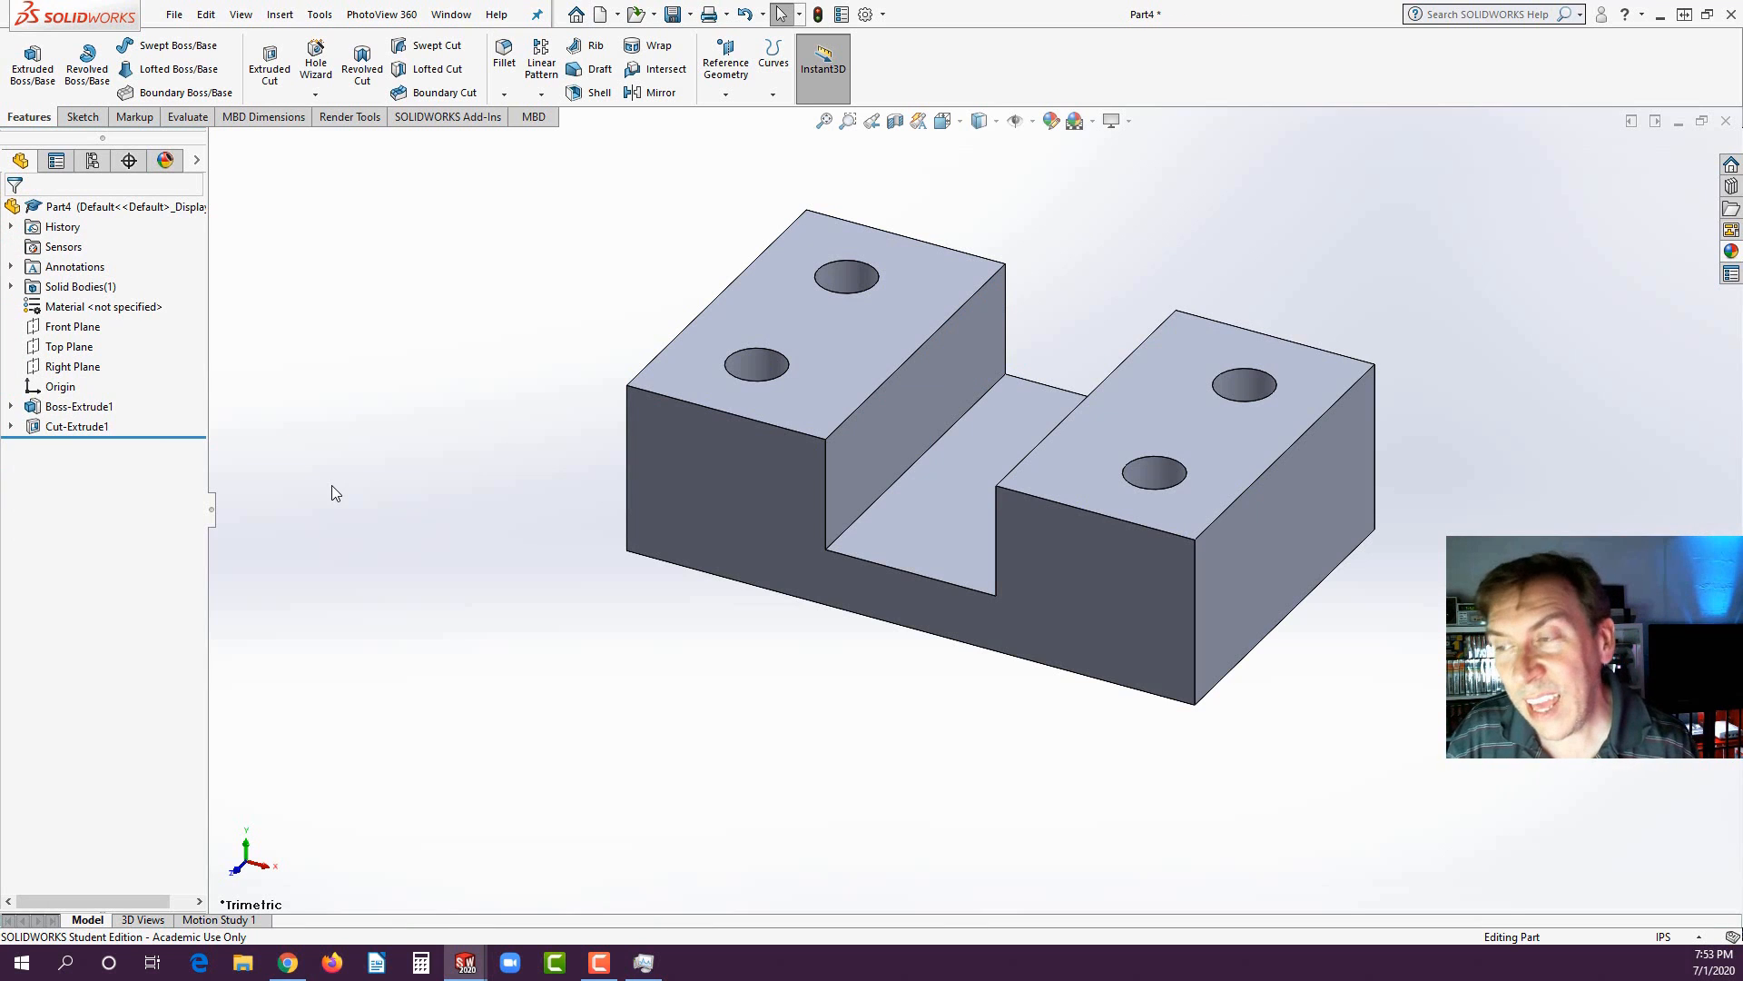
# - Fillet the block's four vertical outer corner edges with a symmetric radius of 0.55 in
pyautogui.click(505, 62)
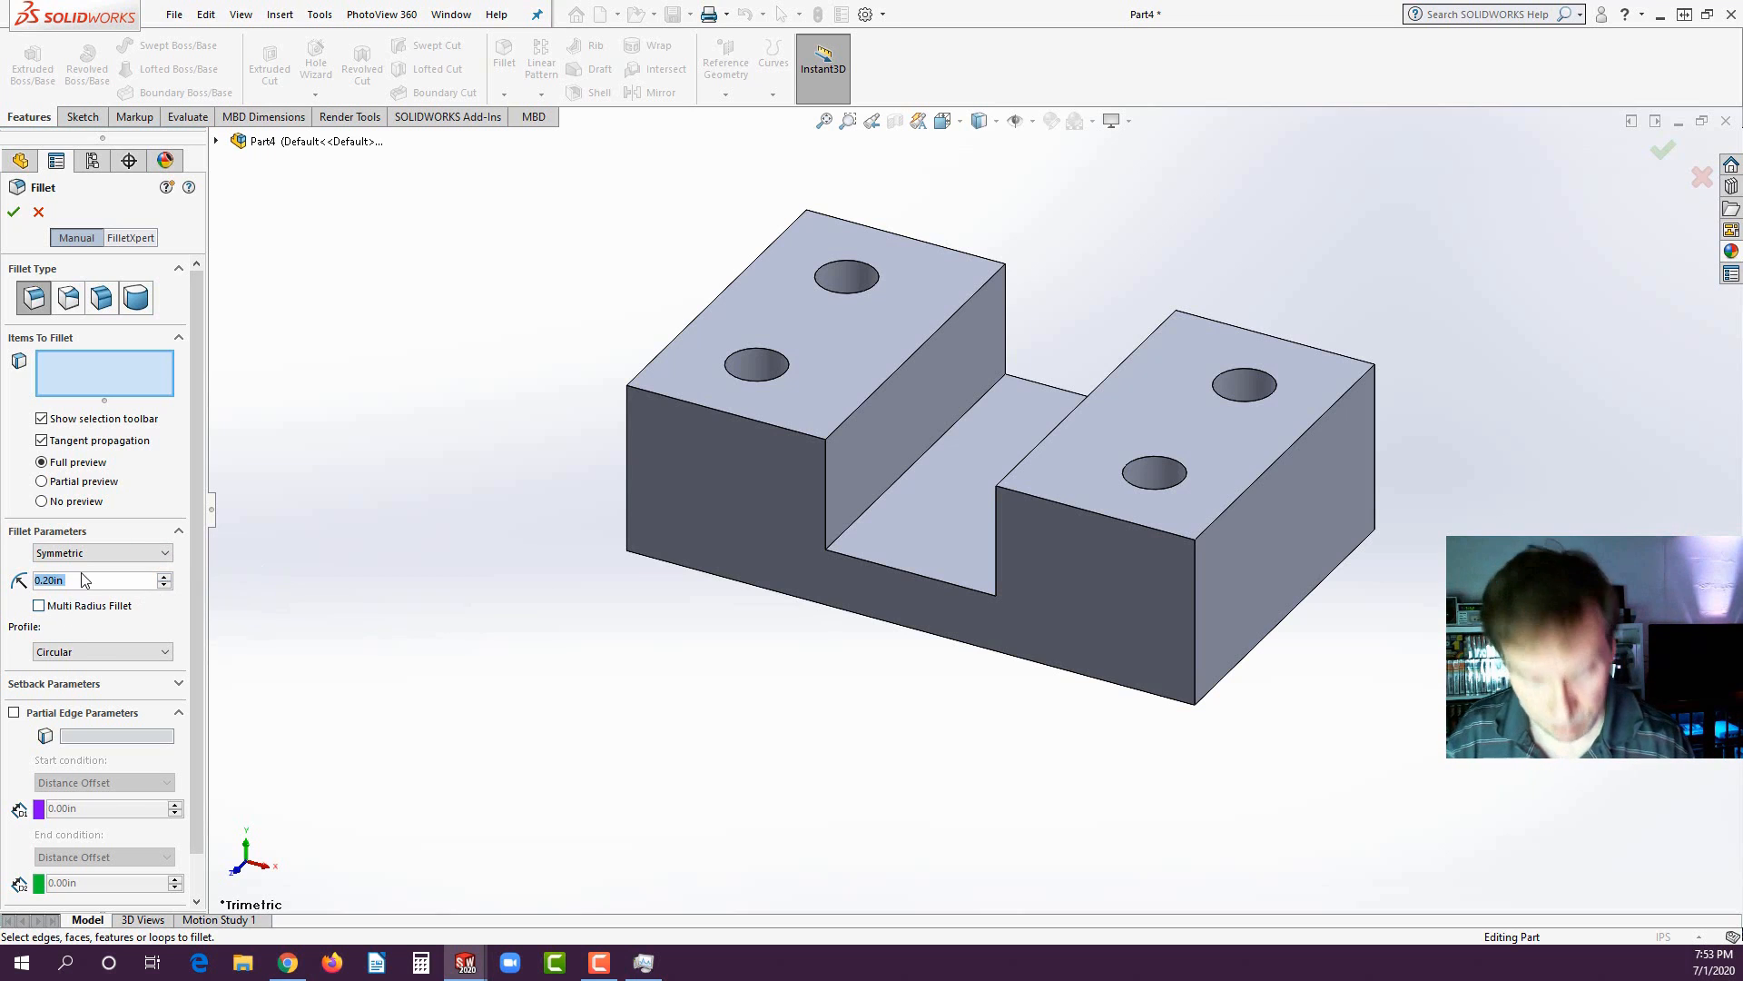
pyautogui.write('0.25')
pyautogui.press('Return')
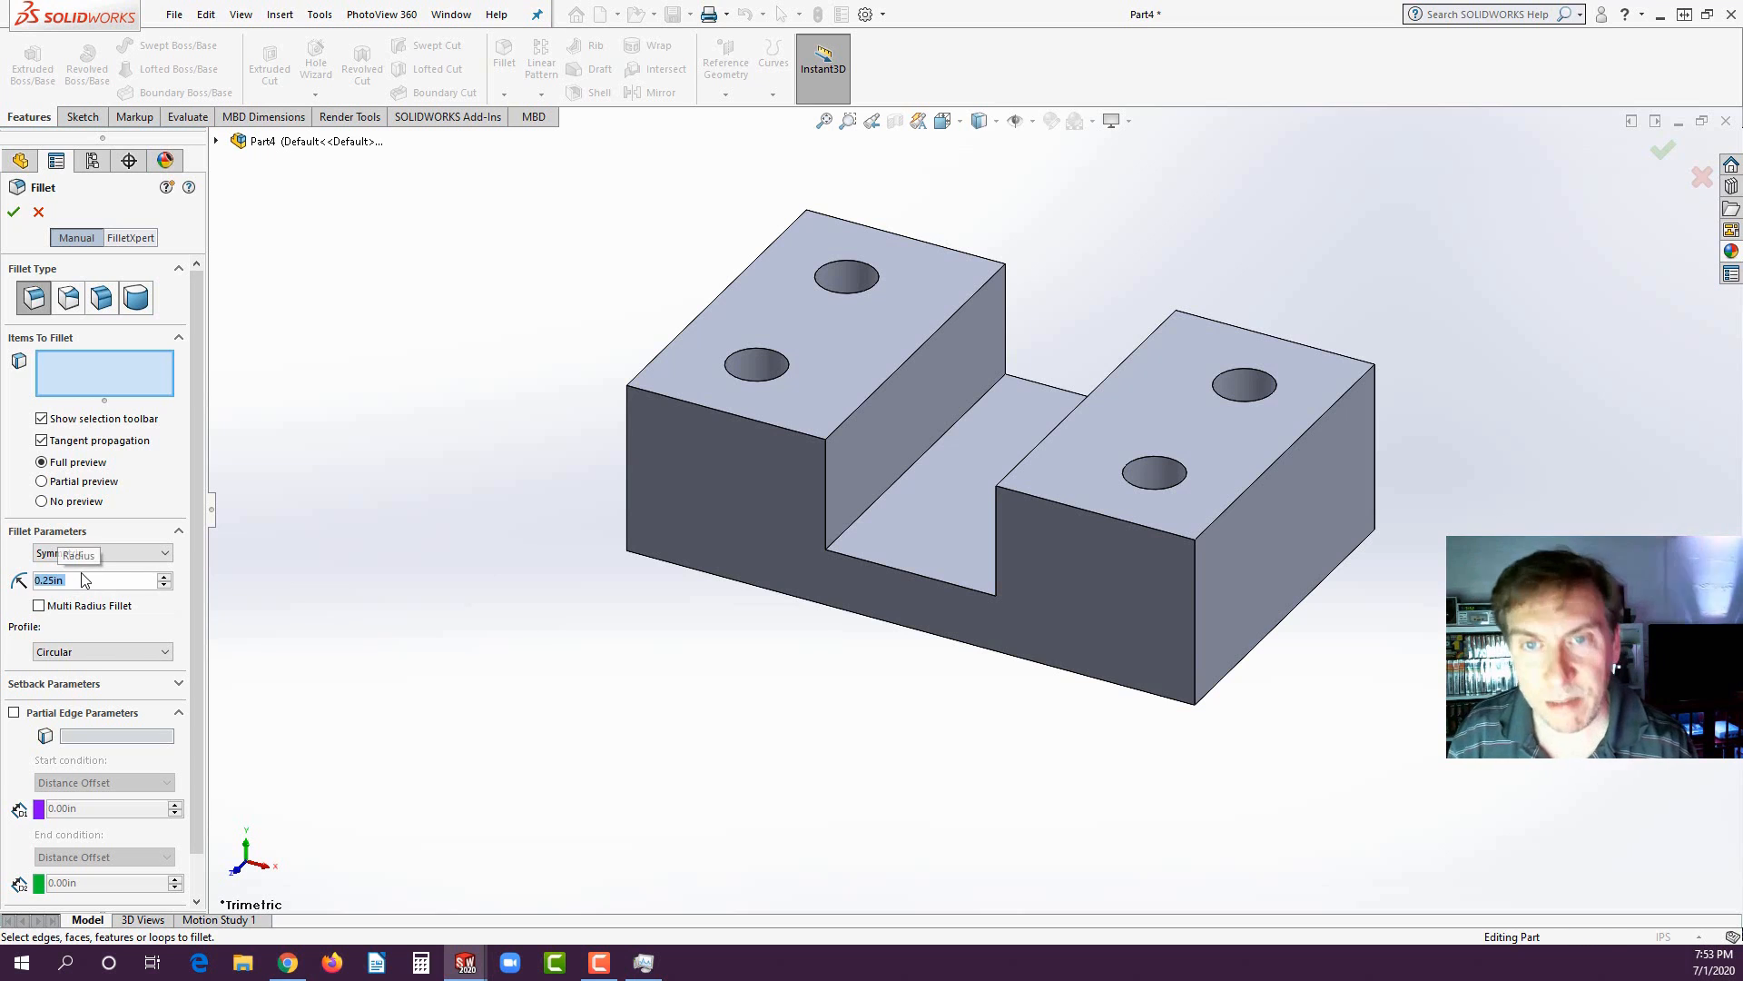
pyautogui.click(1197, 591)
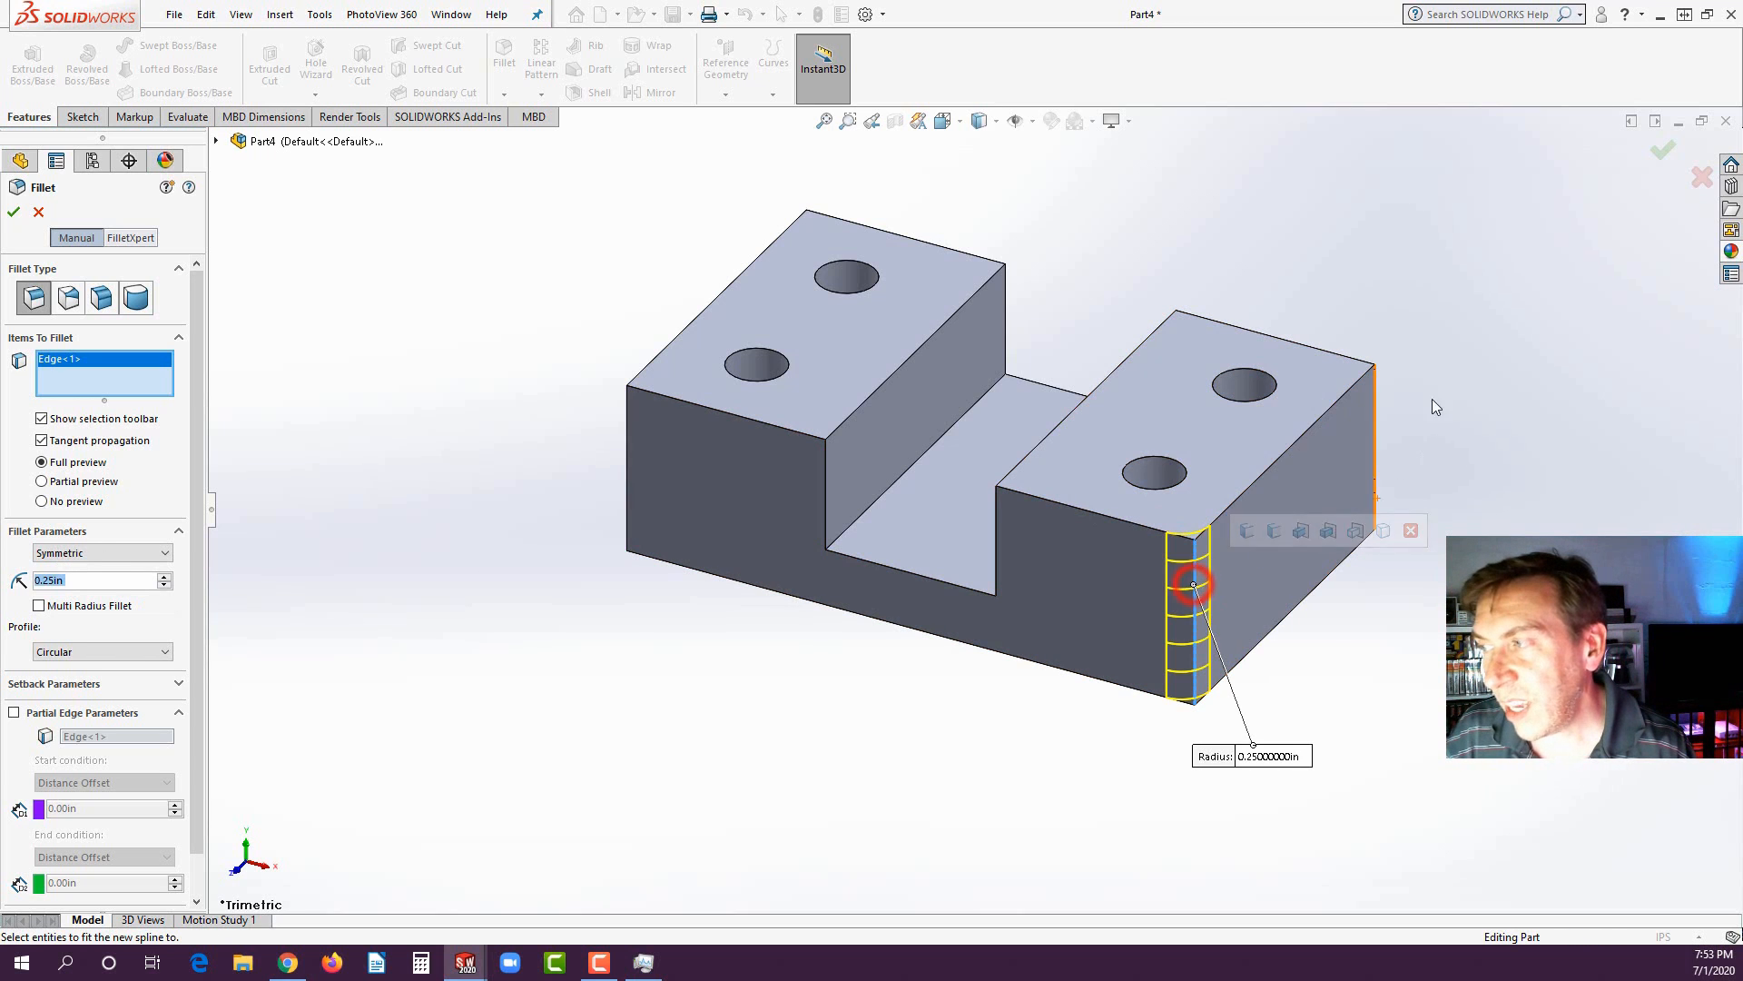
pyautogui.click(1376, 423)
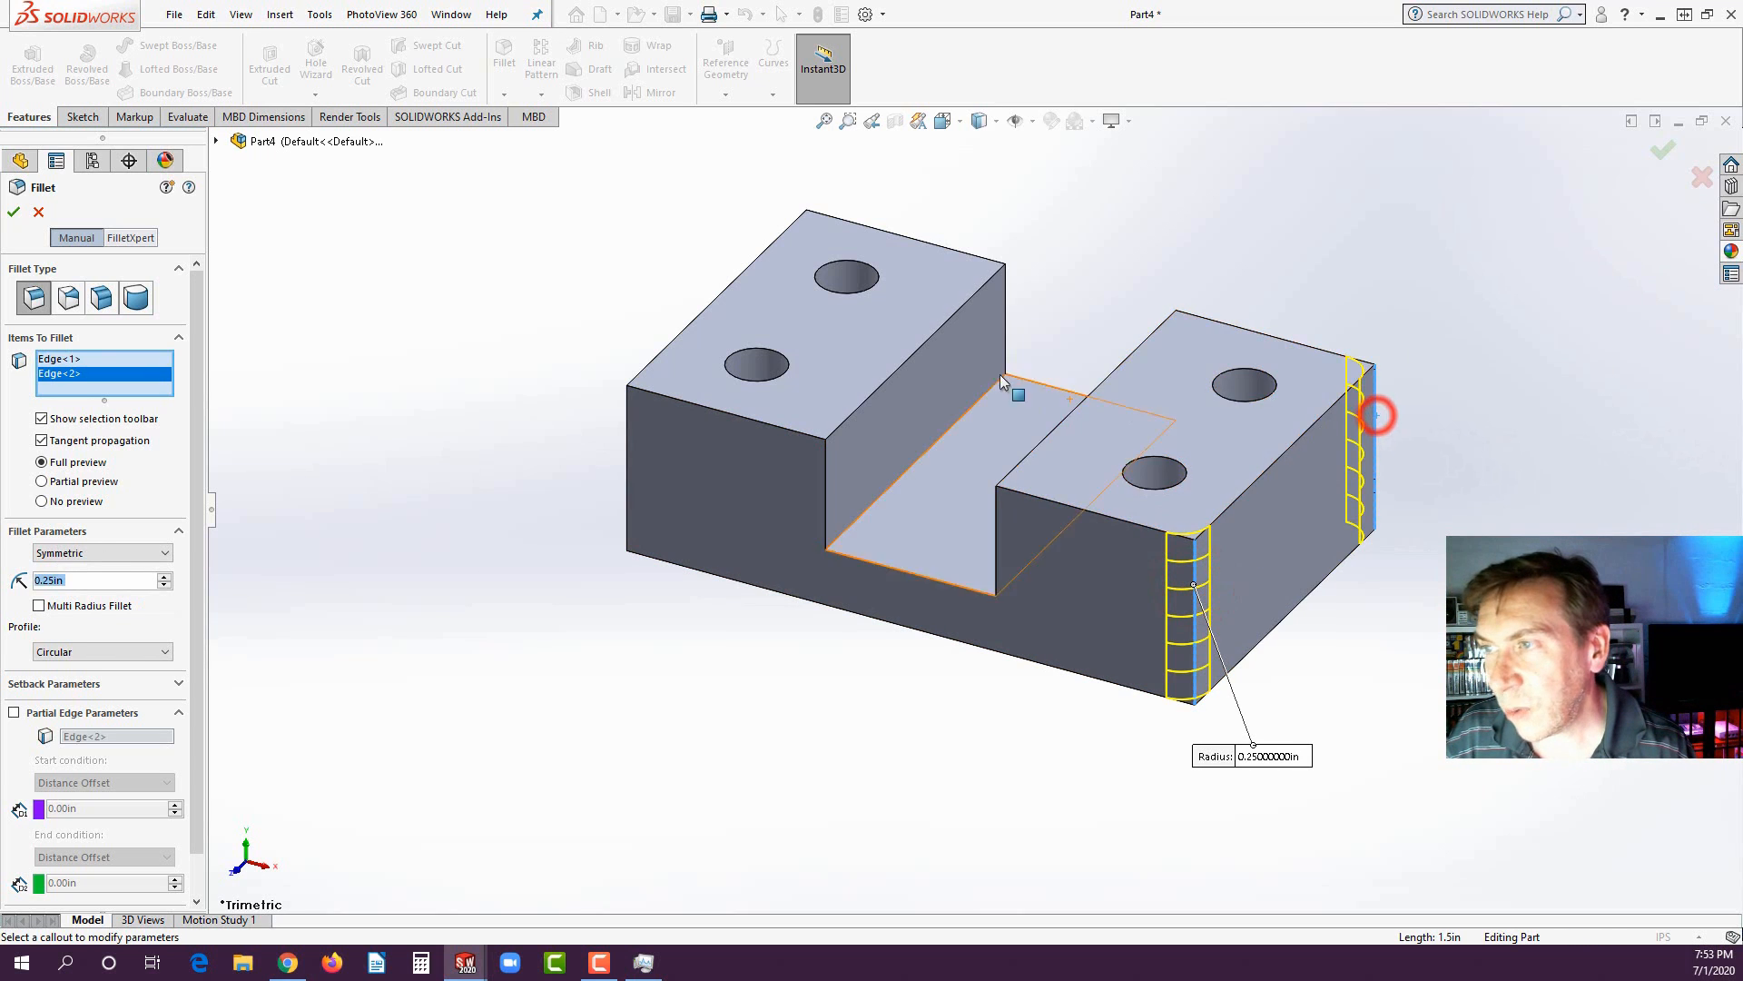
pyautogui.click(807, 238)
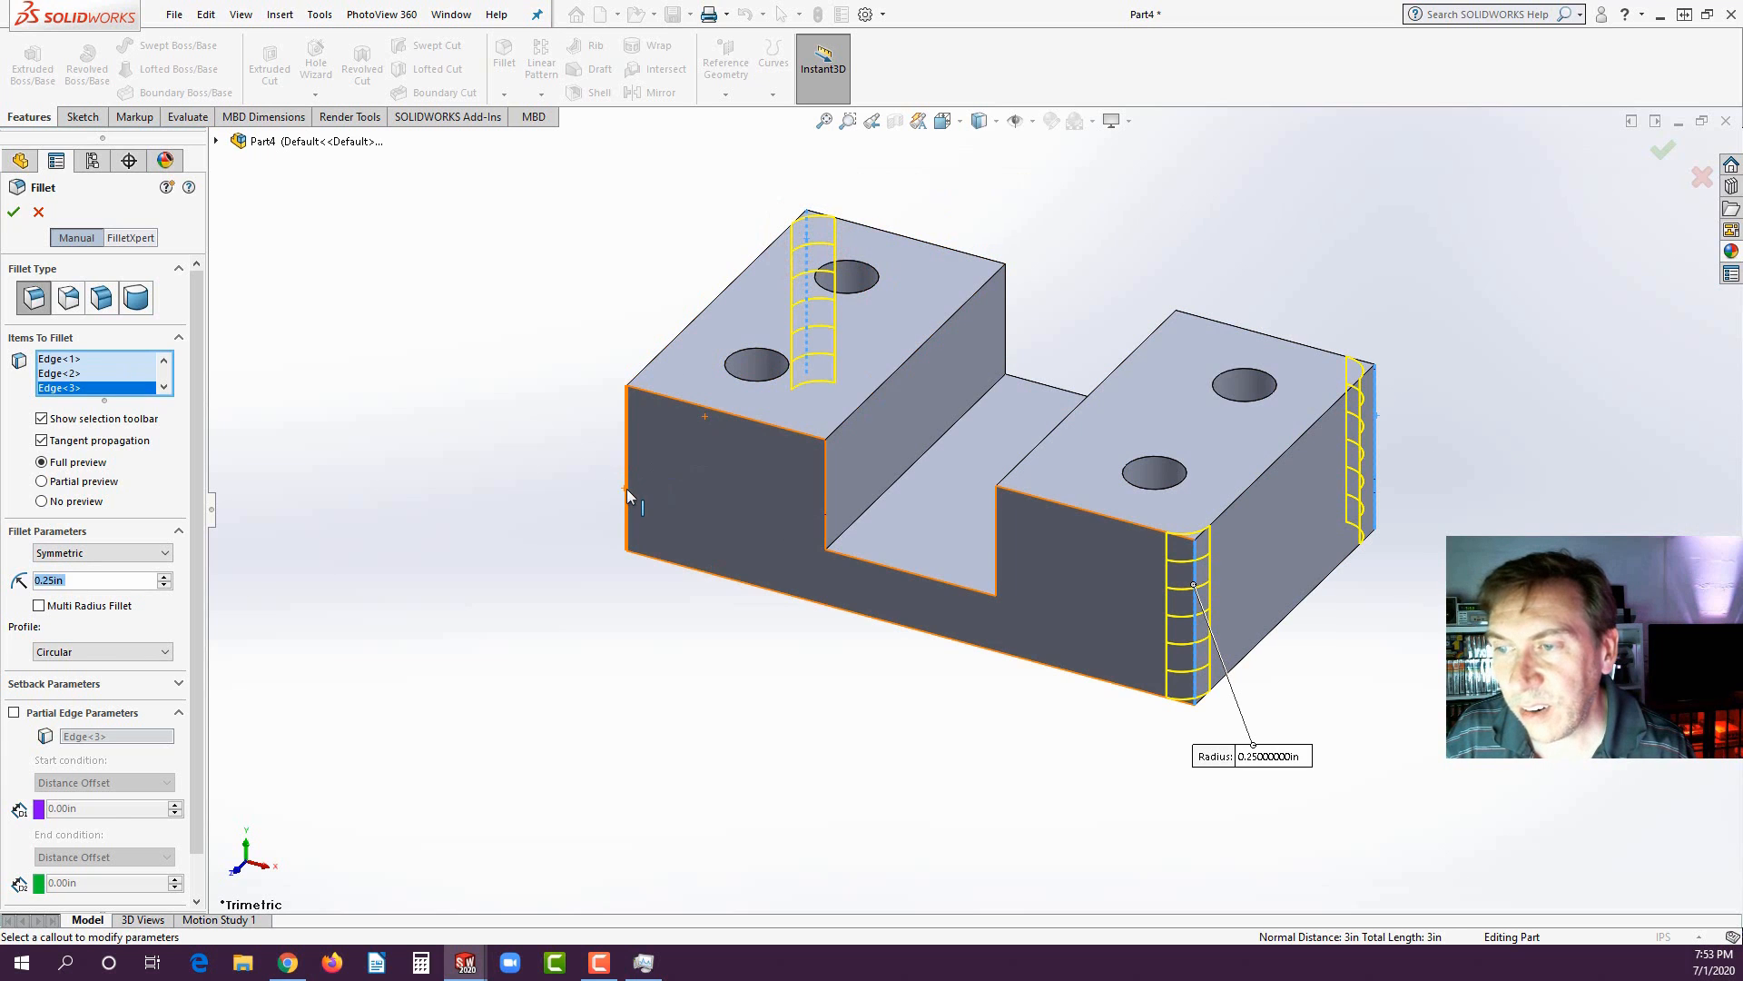
pyautogui.click(628, 490)
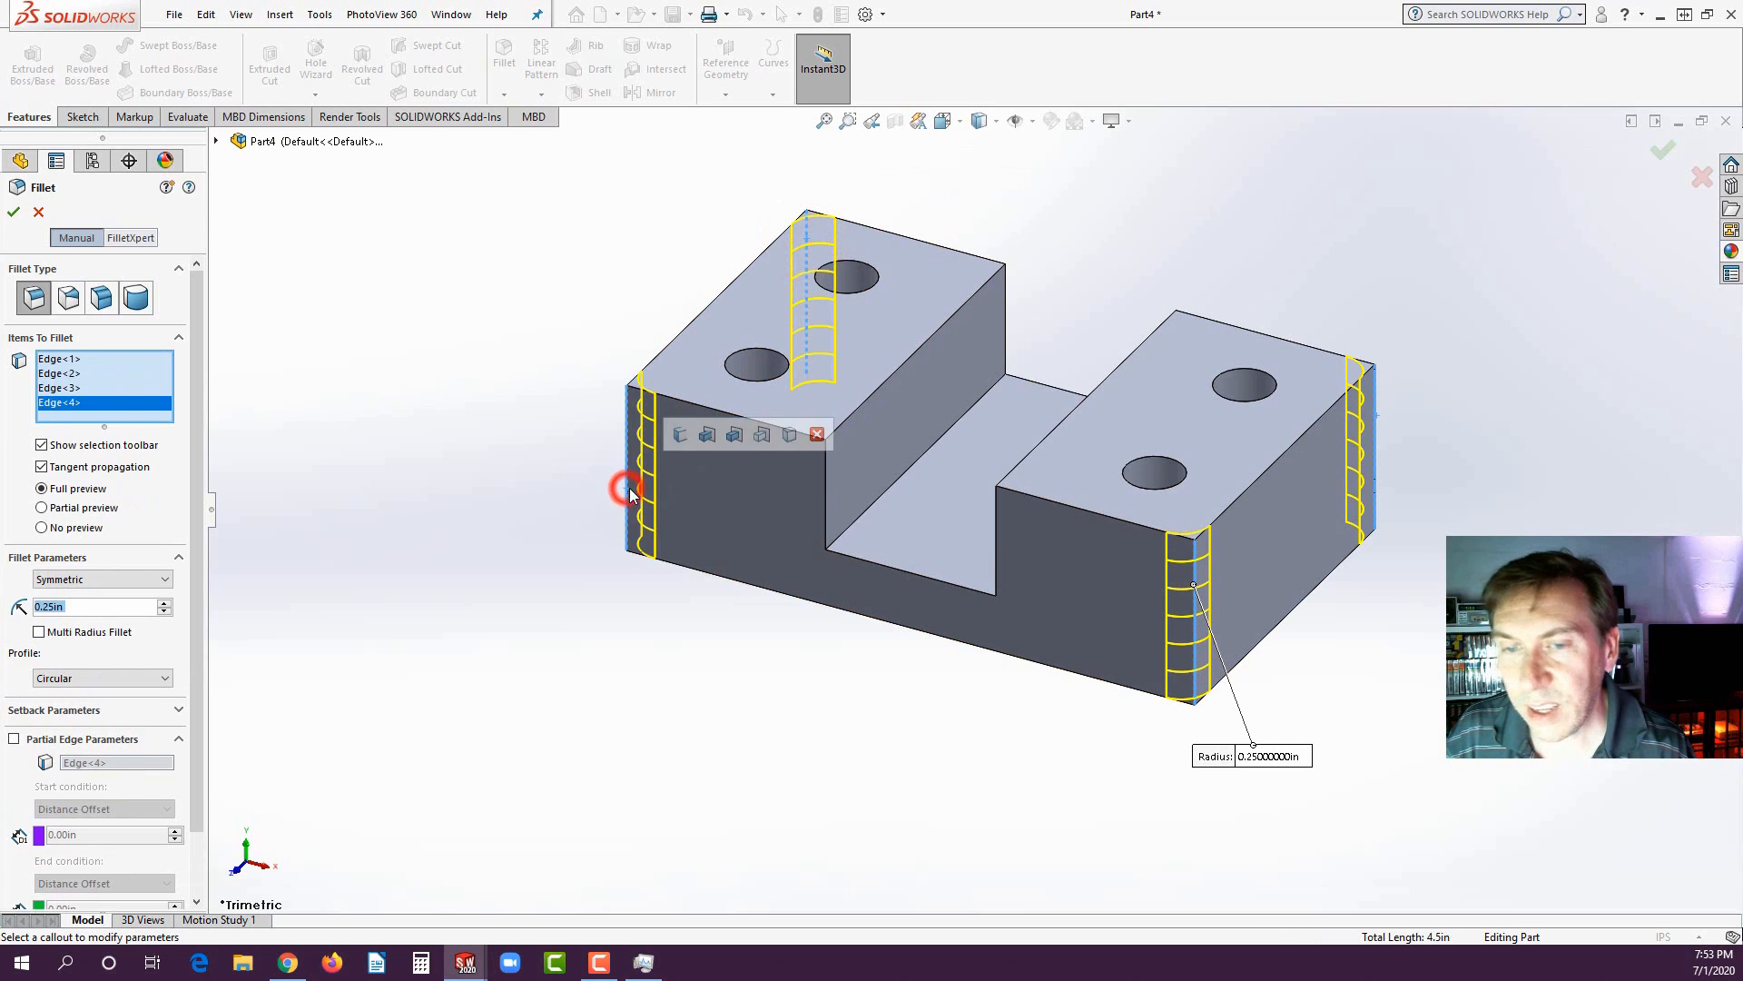
pyautogui.click(165, 601)
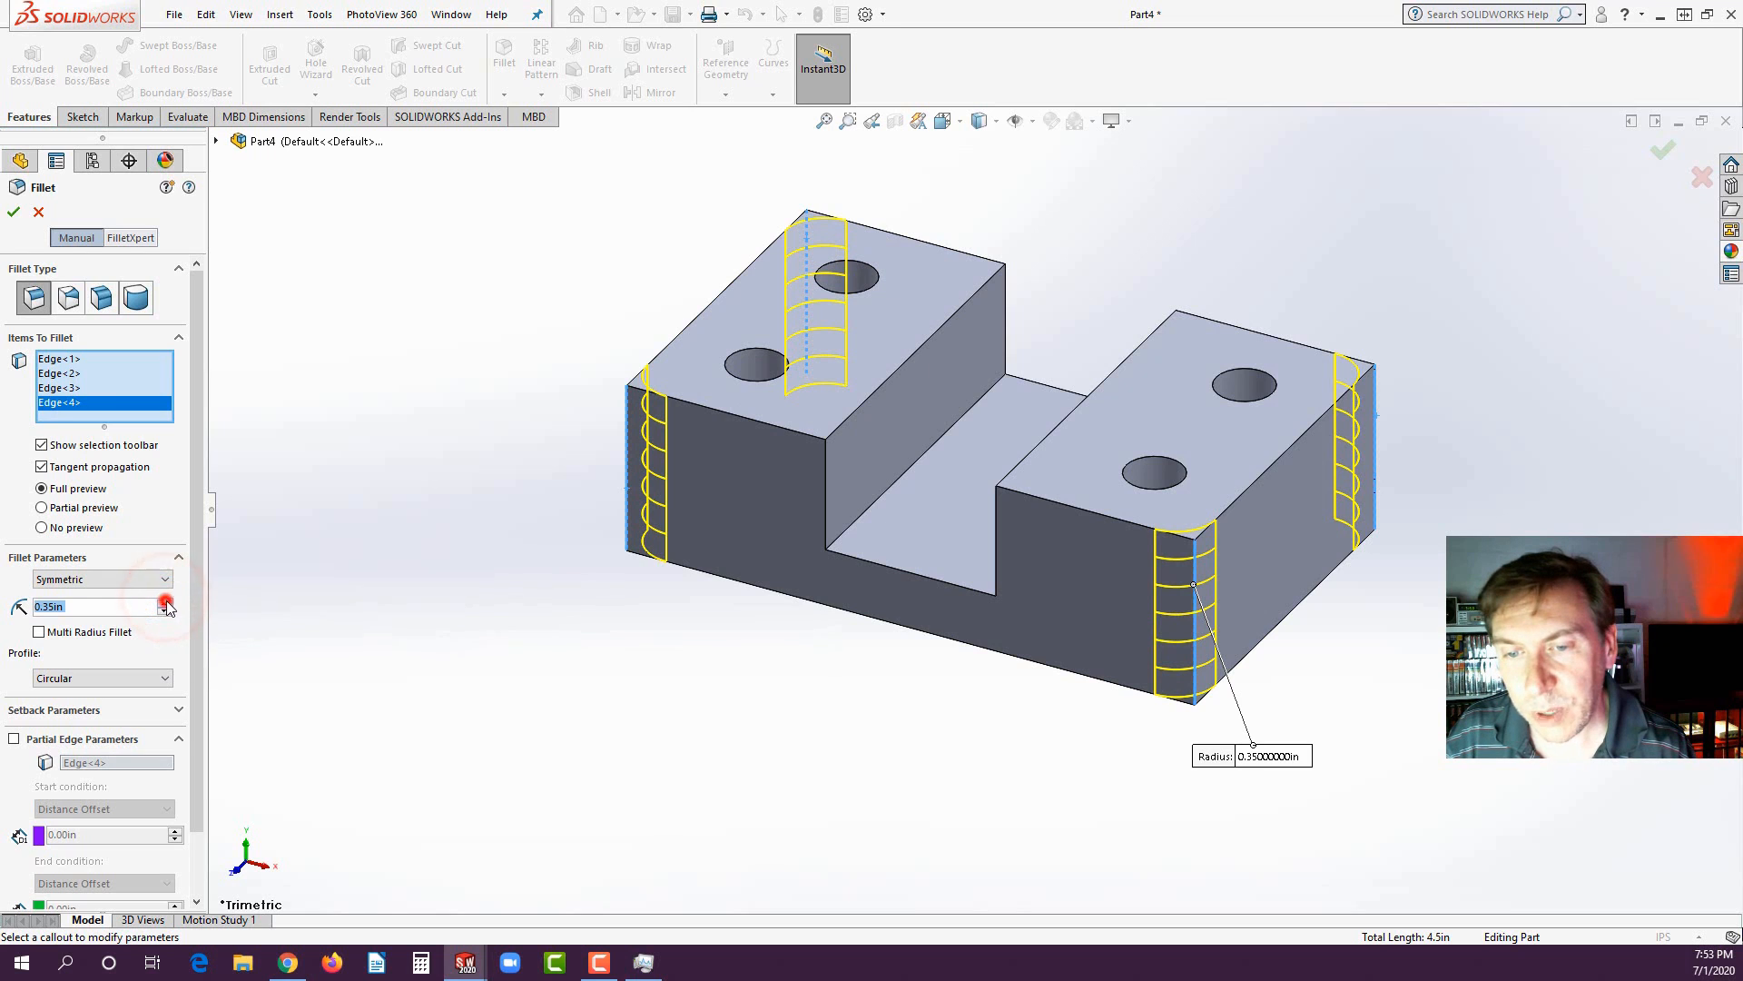
pyautogui.click(164, 602)
pyautogui.click(164, 603)
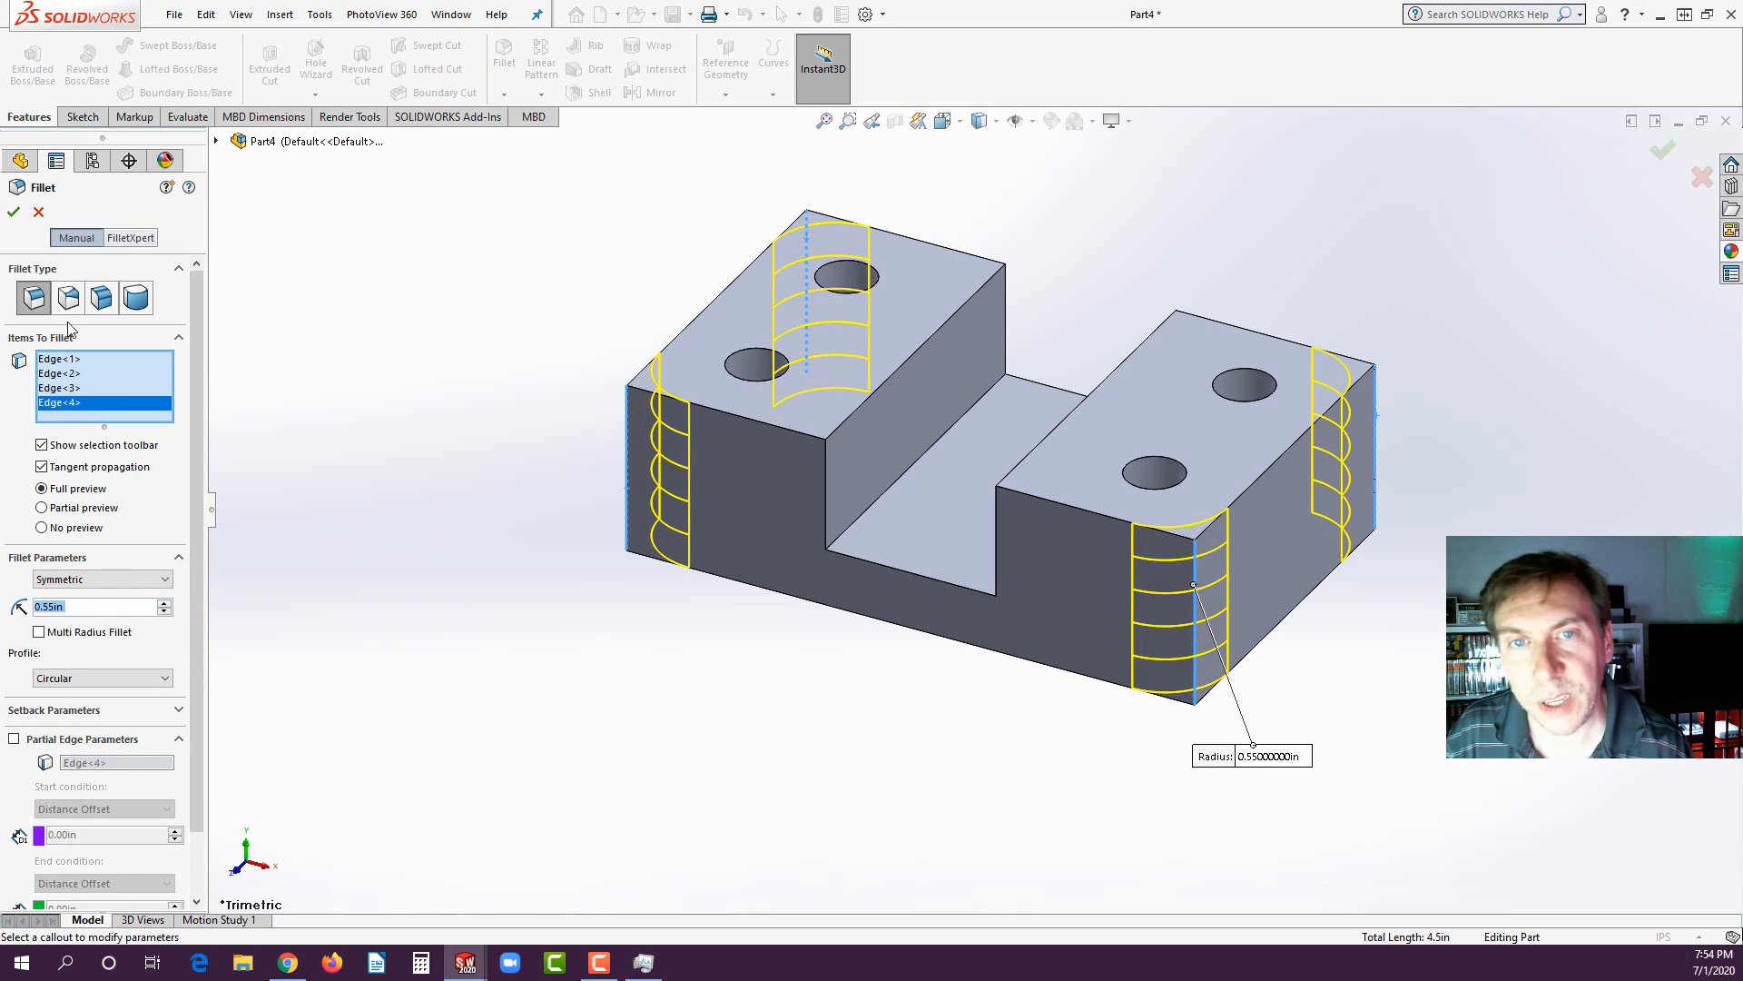
pyautogui.click(14, 212)
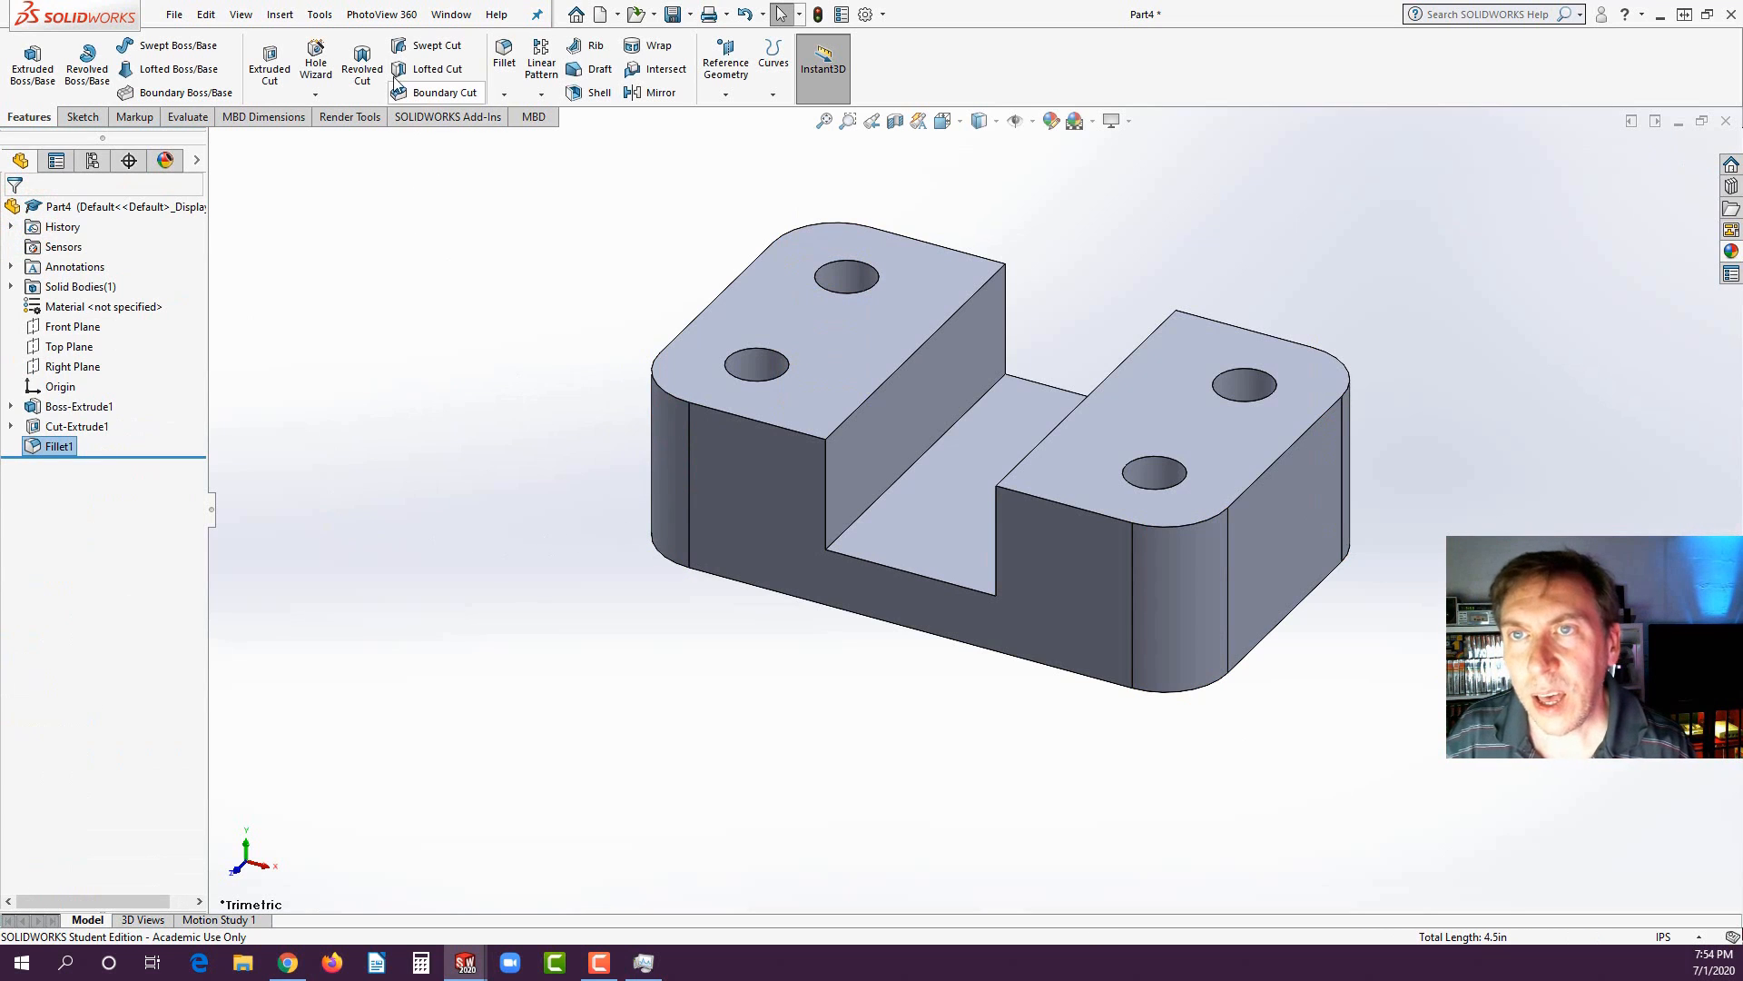
# - Chamfer the top edges of all four holes by 0.125 in at 45 degrees
pyautogui.click(499, 97)
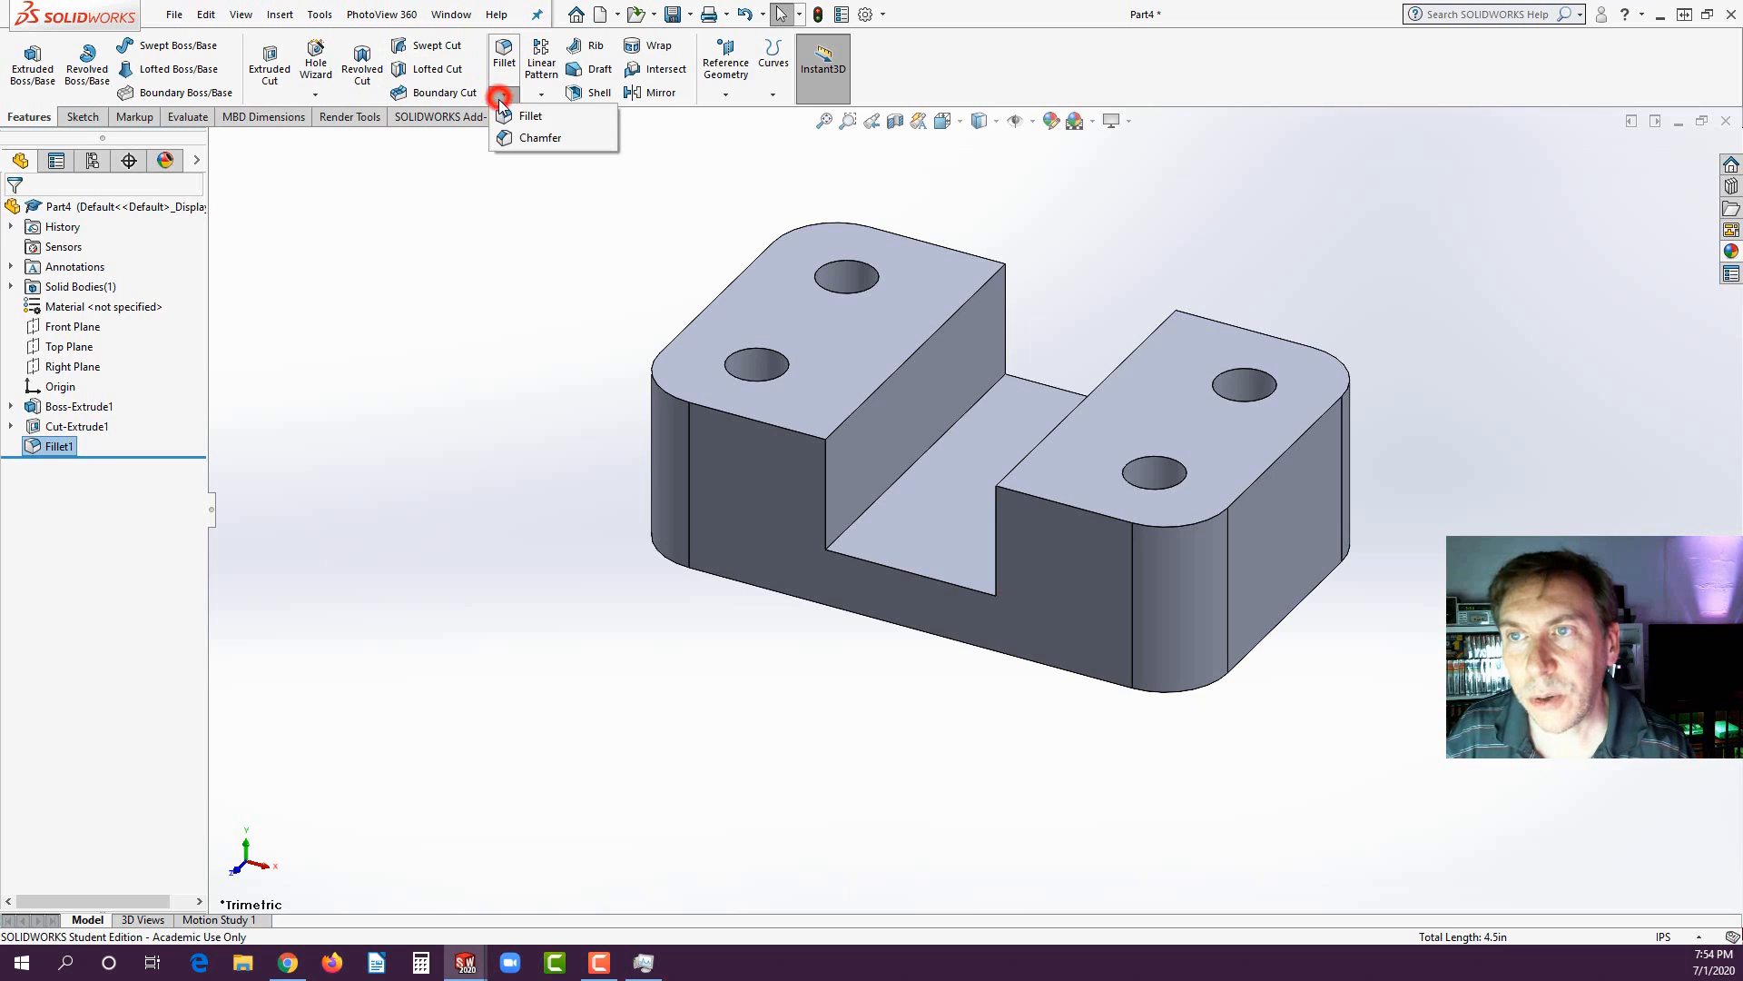
pyautogui.click(508, 138)
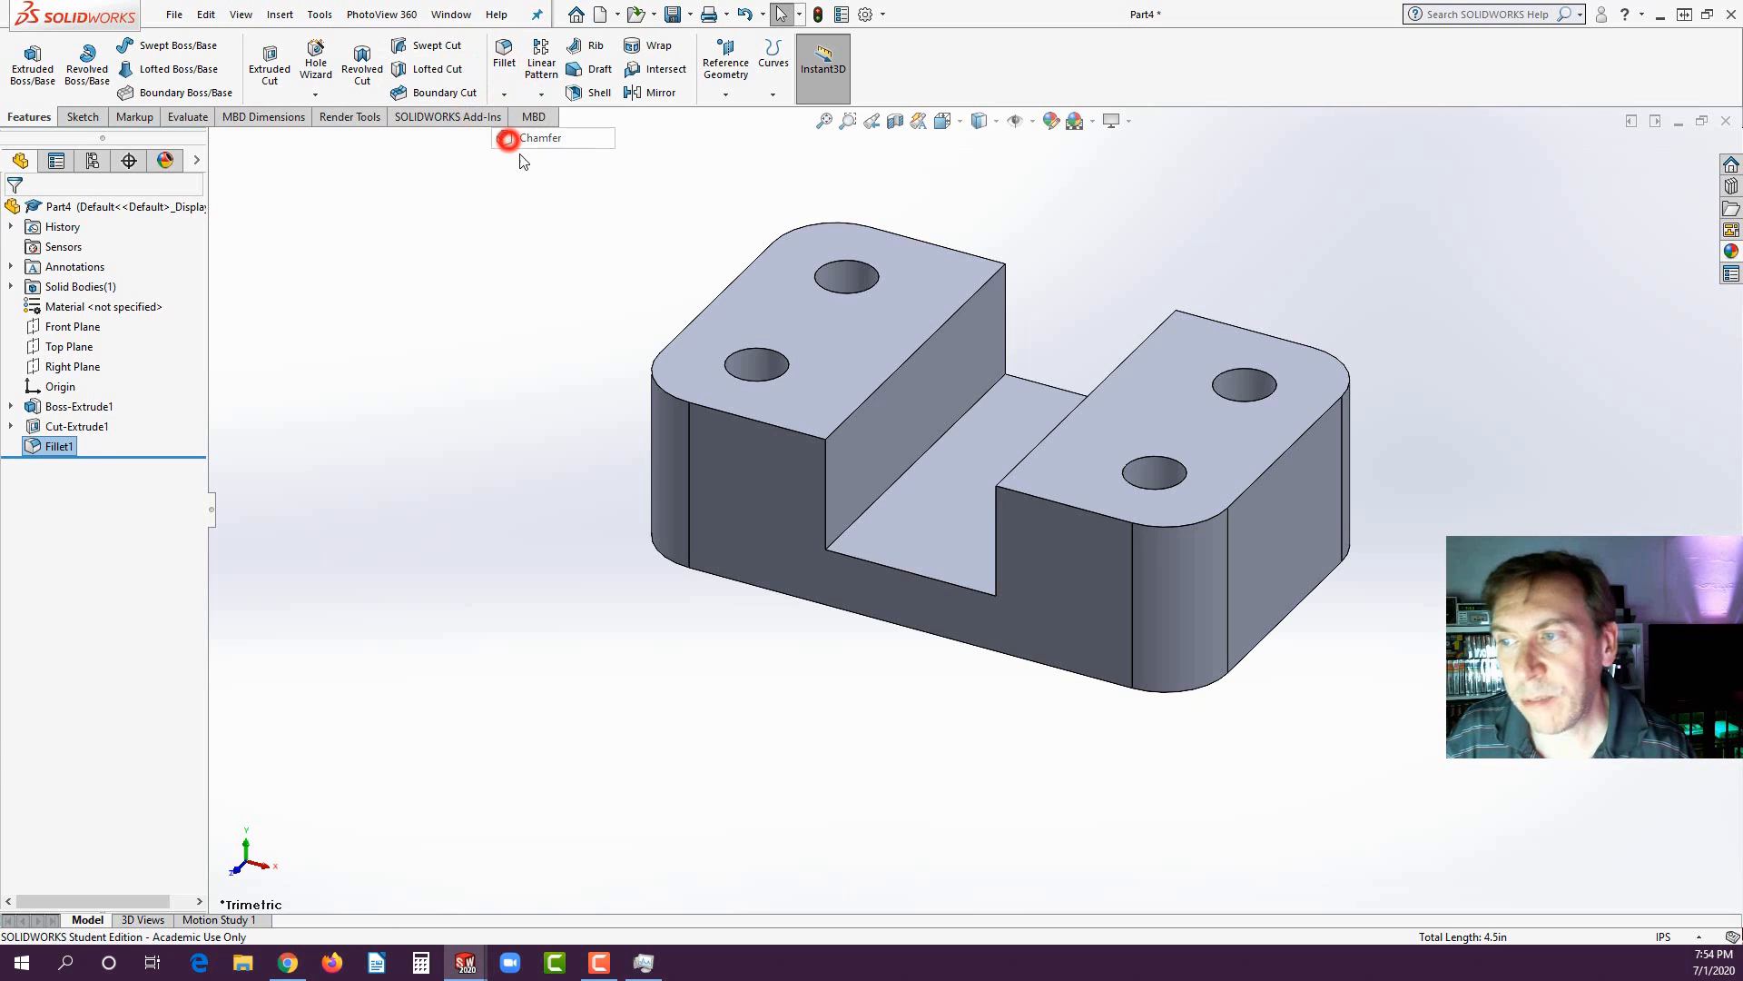
pyautogui.click(762, 384)
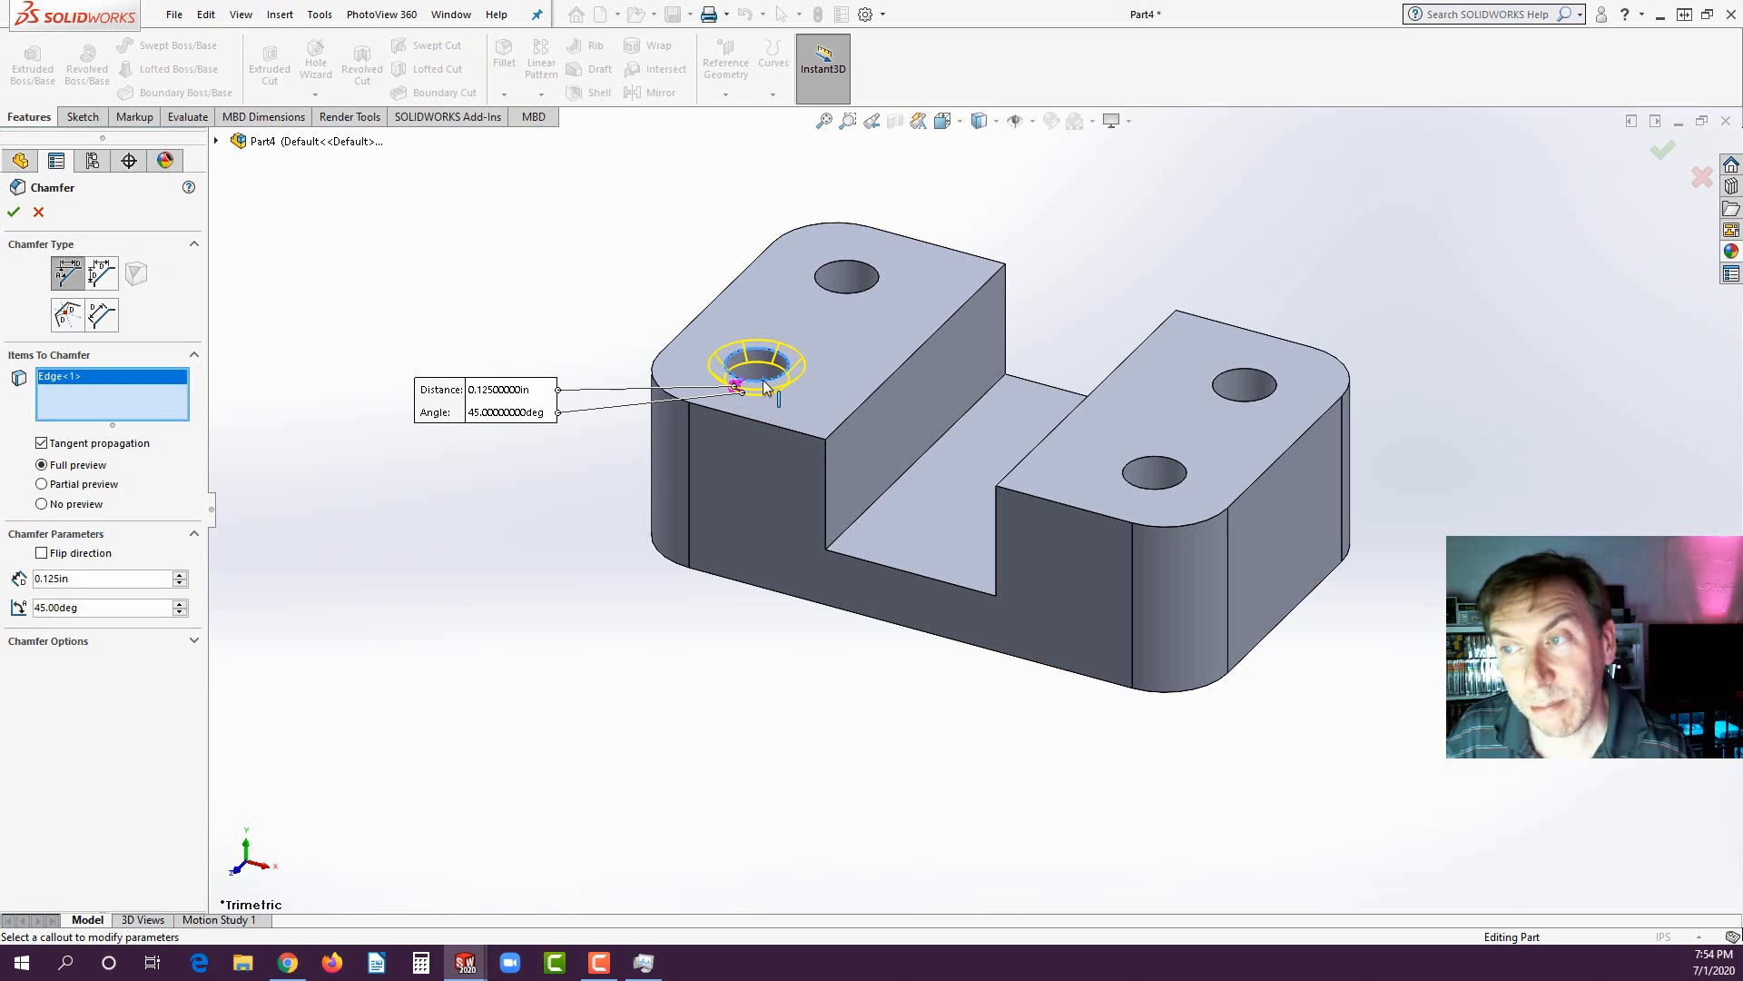
pyautogui.click(850, 293)
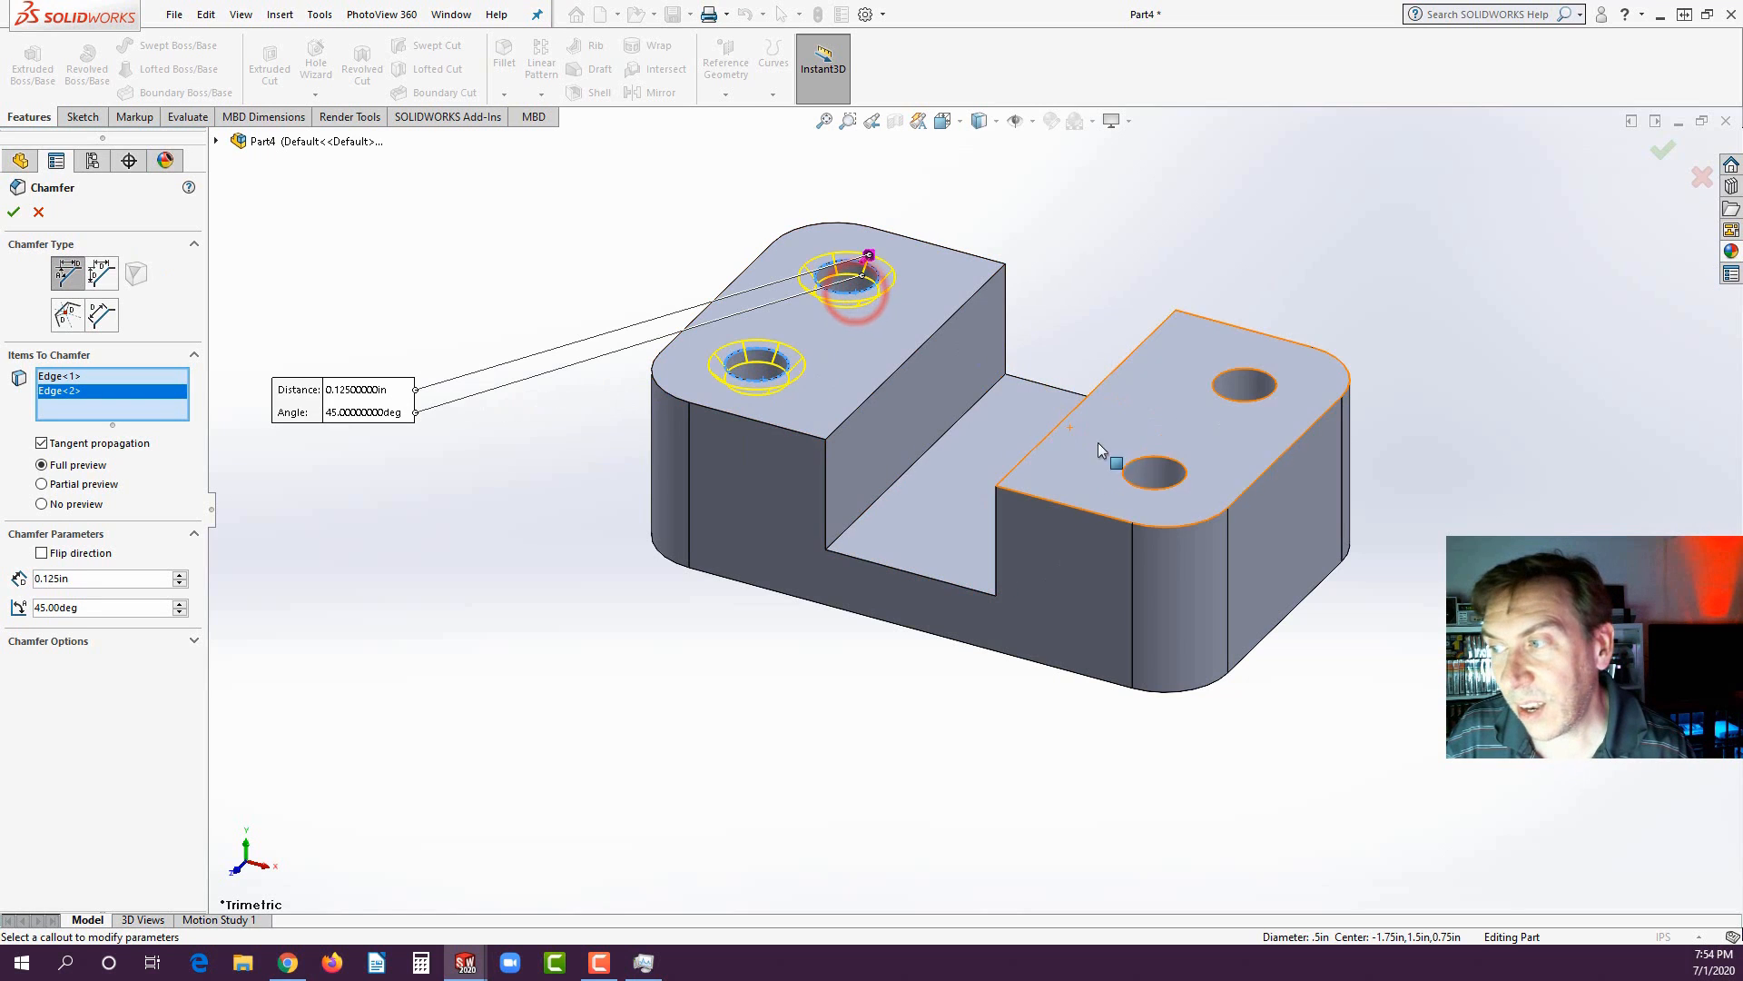
pyautogui.click(1126, 474)
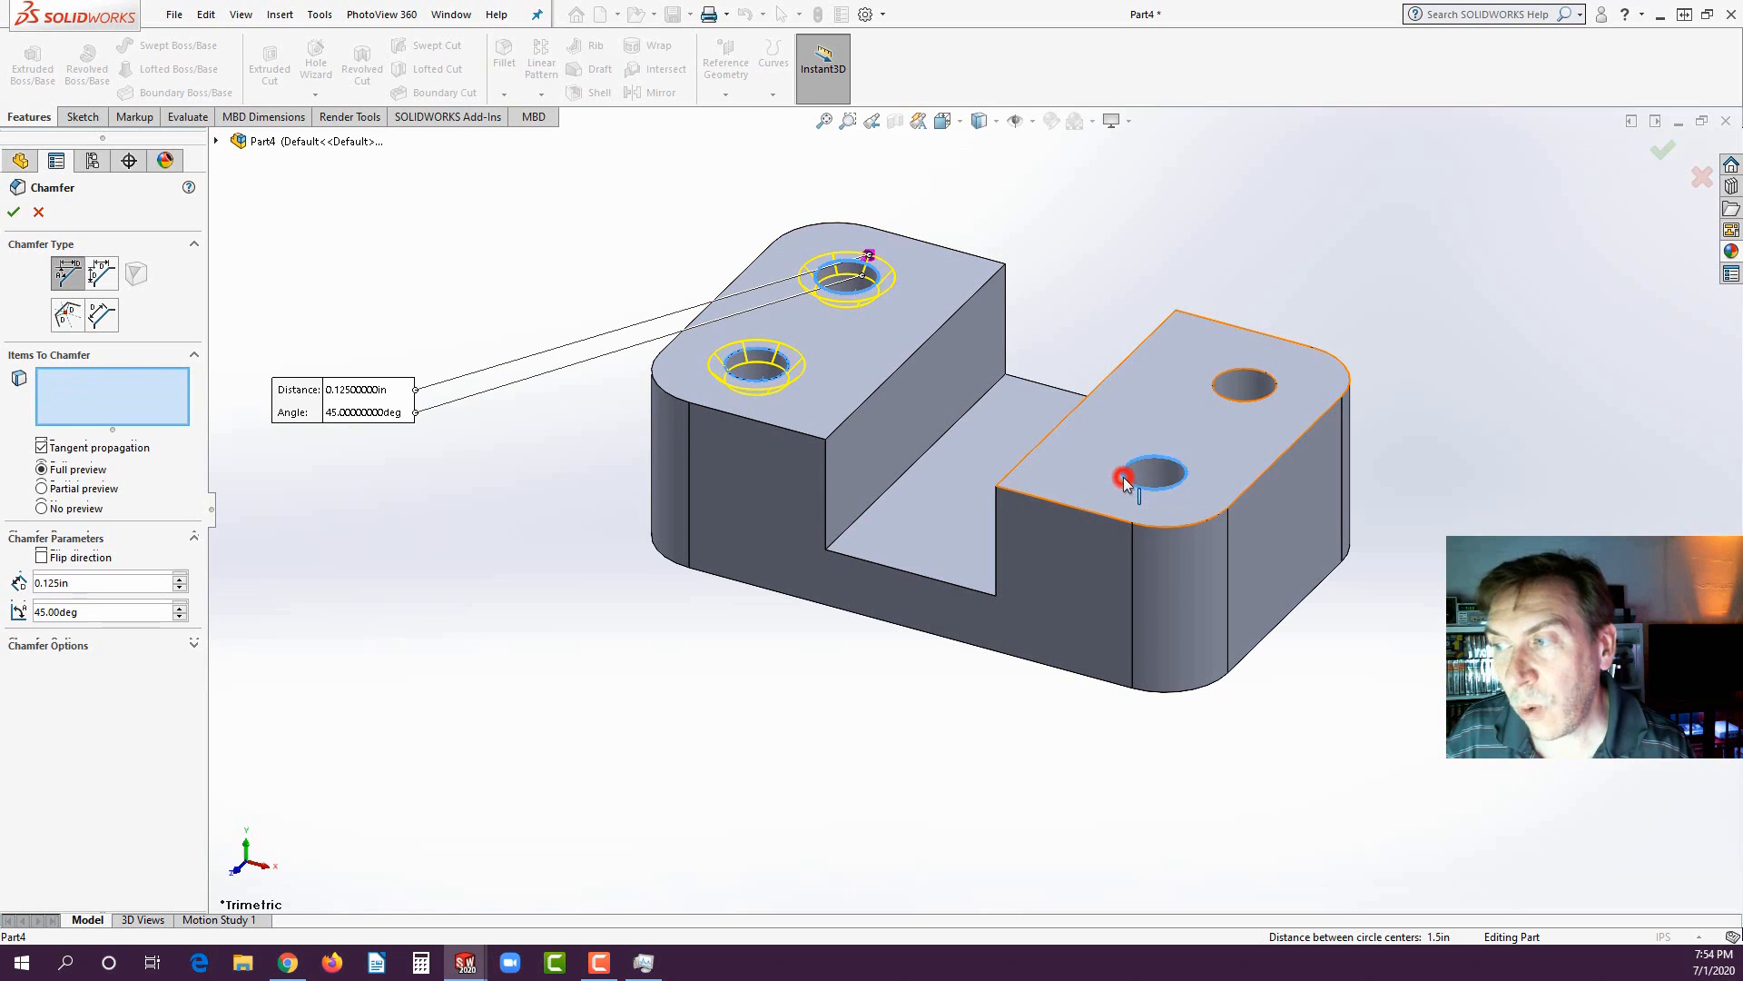
pyautogui.click(1230, 399)
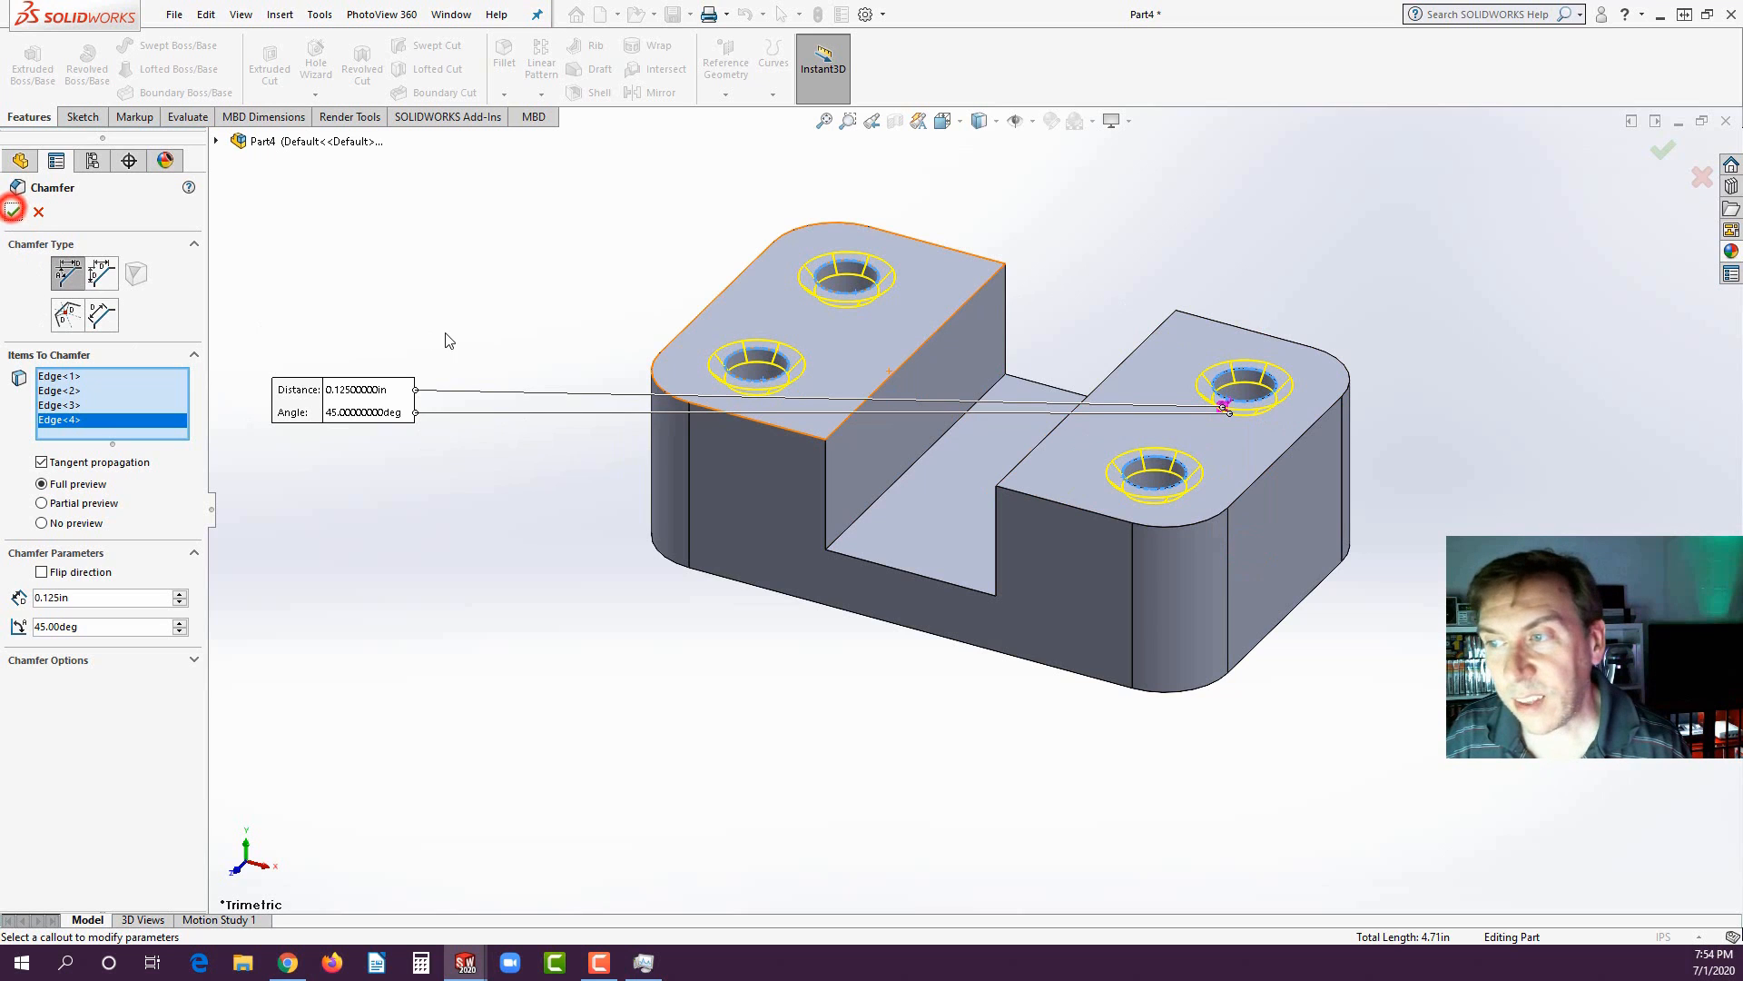
pyautogui.click(14, 212)
pyautogui.click(520, 167)
# - Fillet the outer top edges of both raised sides and the slot's two inner bottom edges with a 0.25 in radius
pyautogui.click(501, 63)
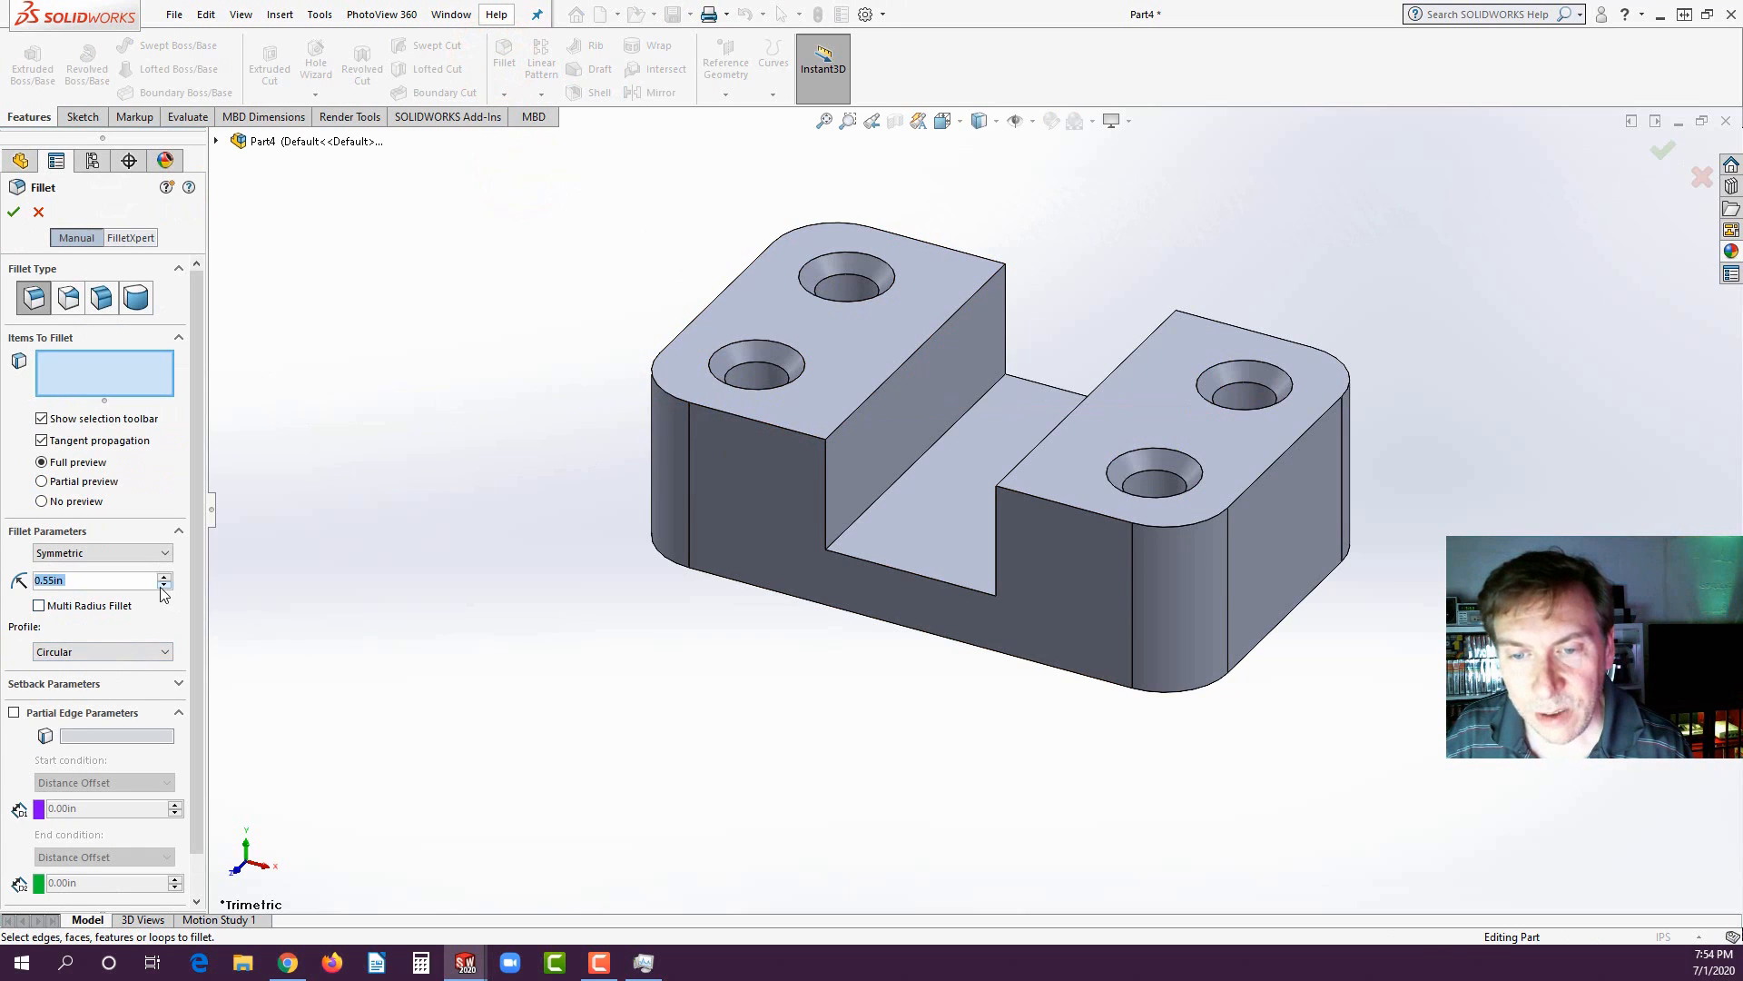
pyautogui.click(164, 584)
pyautogui.click(164, 584)
pyautogui.click(164, 585)
pyautogui.click(164, 585)
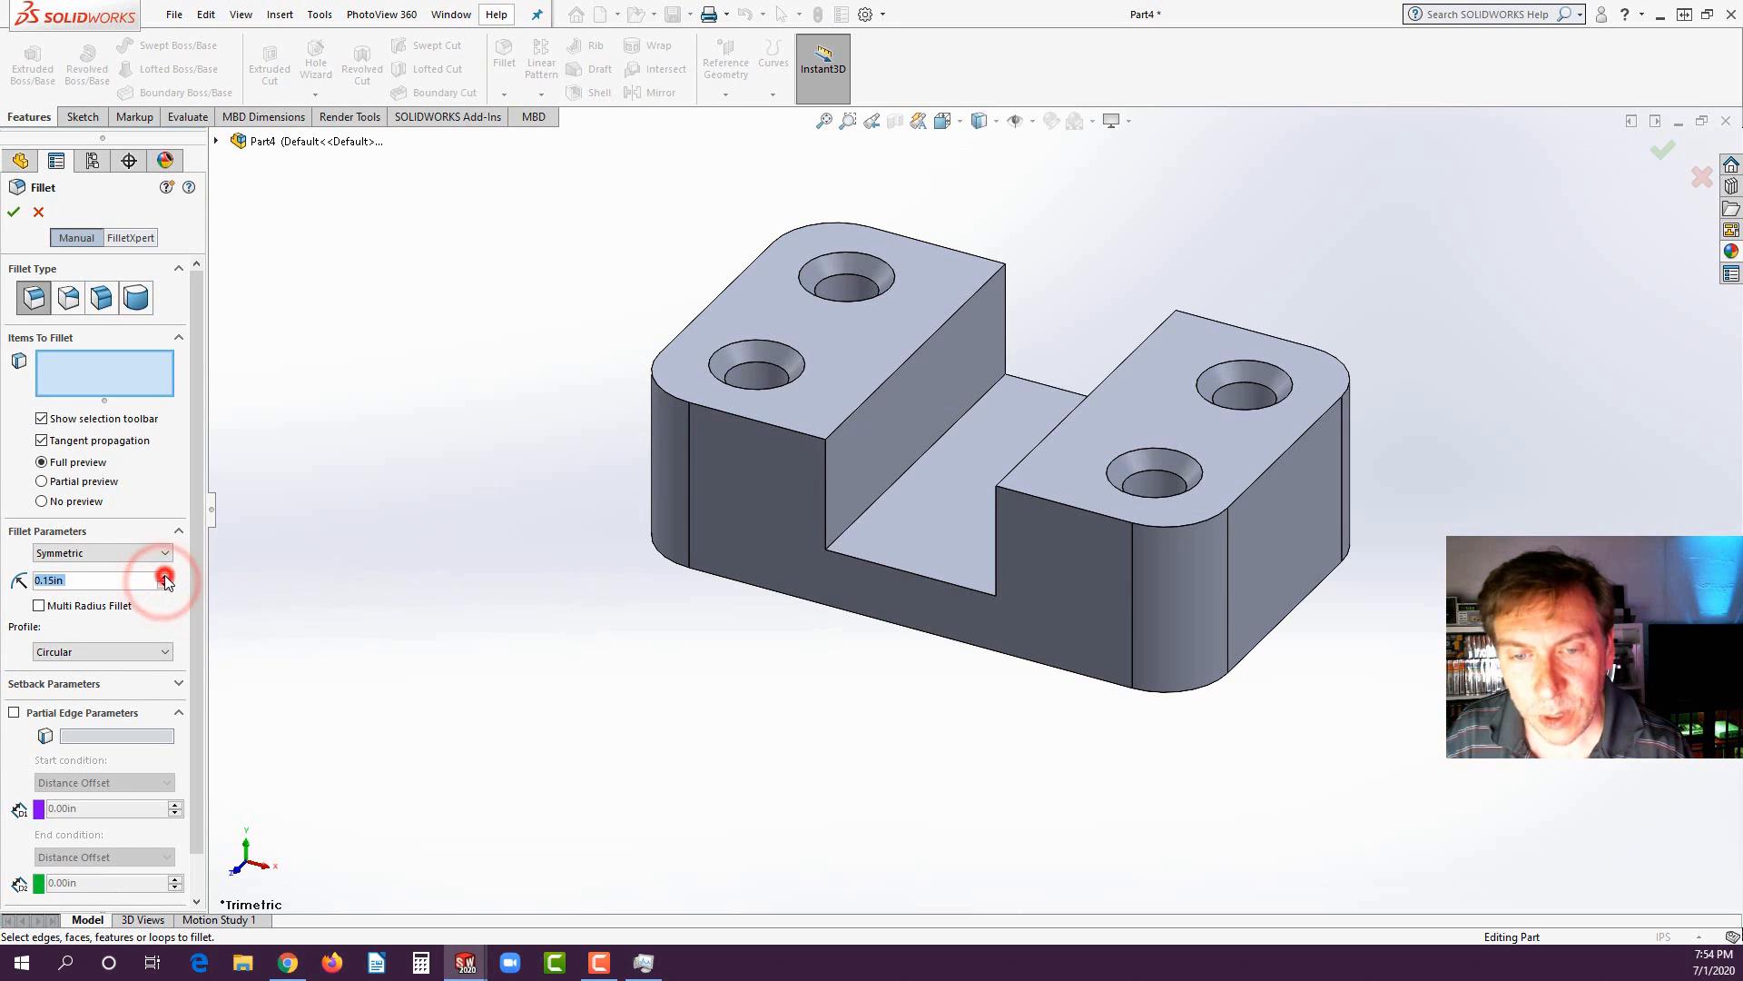
pyautogui.click(164, 577)
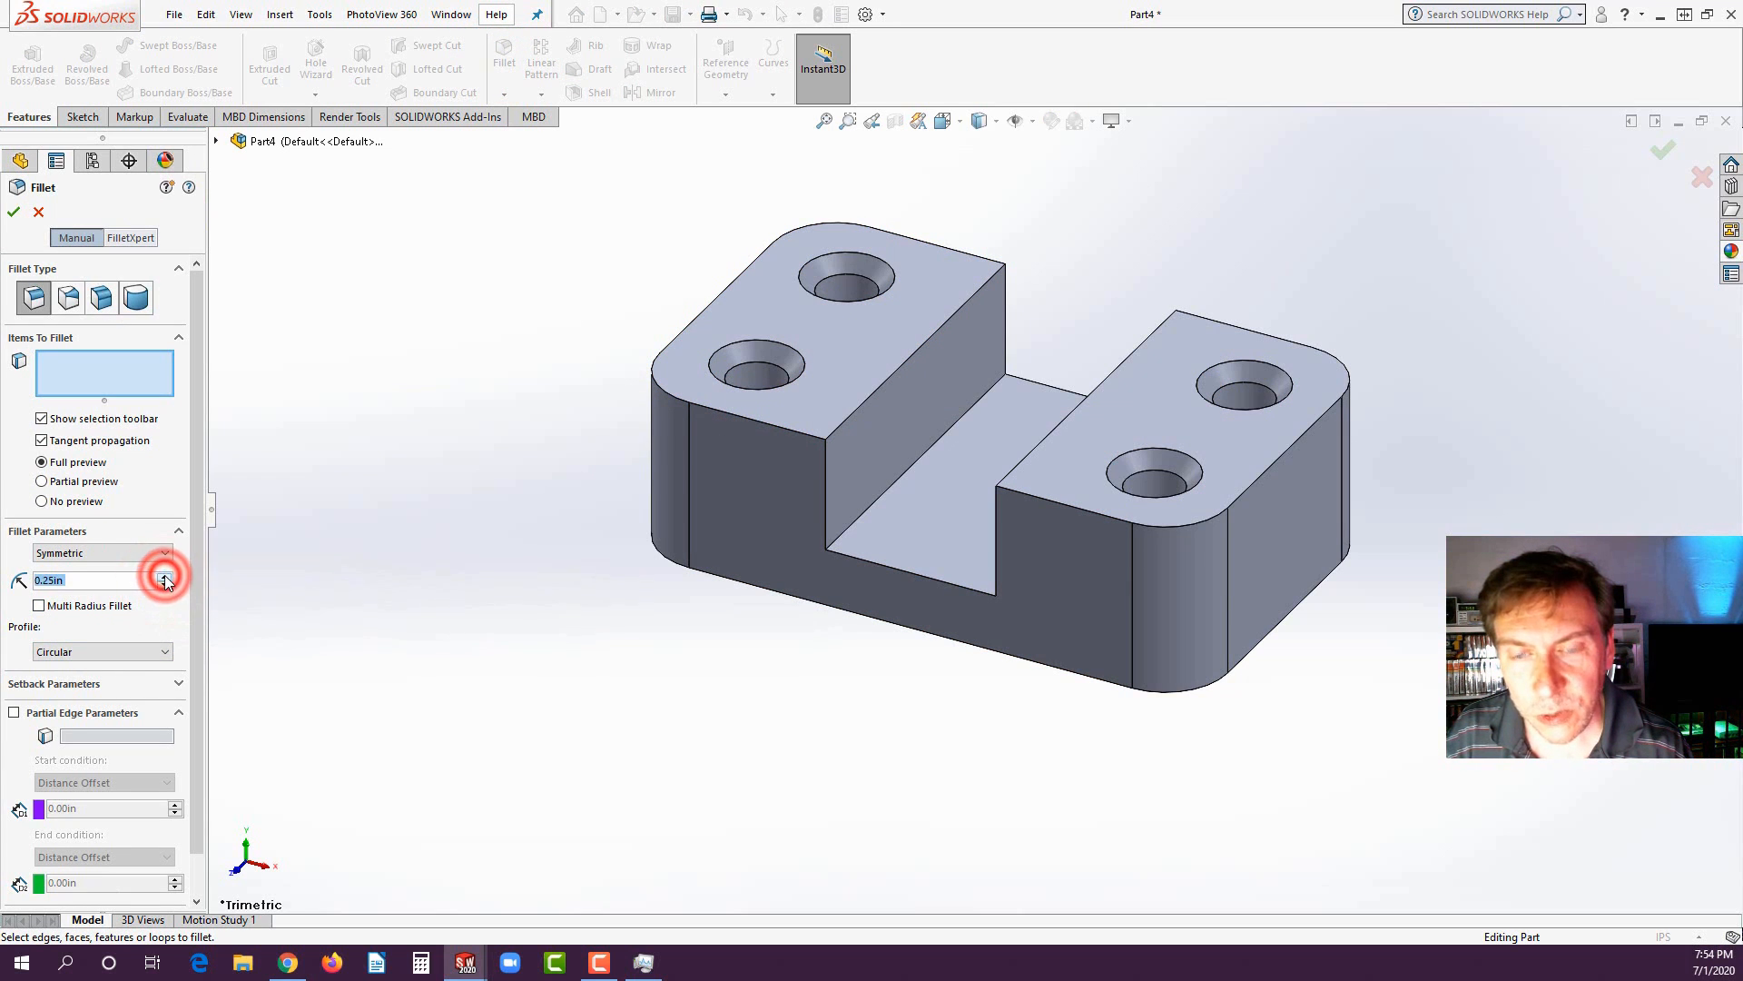
pyautogui.click(732, 417)
pyautogui.click(1015, 492)
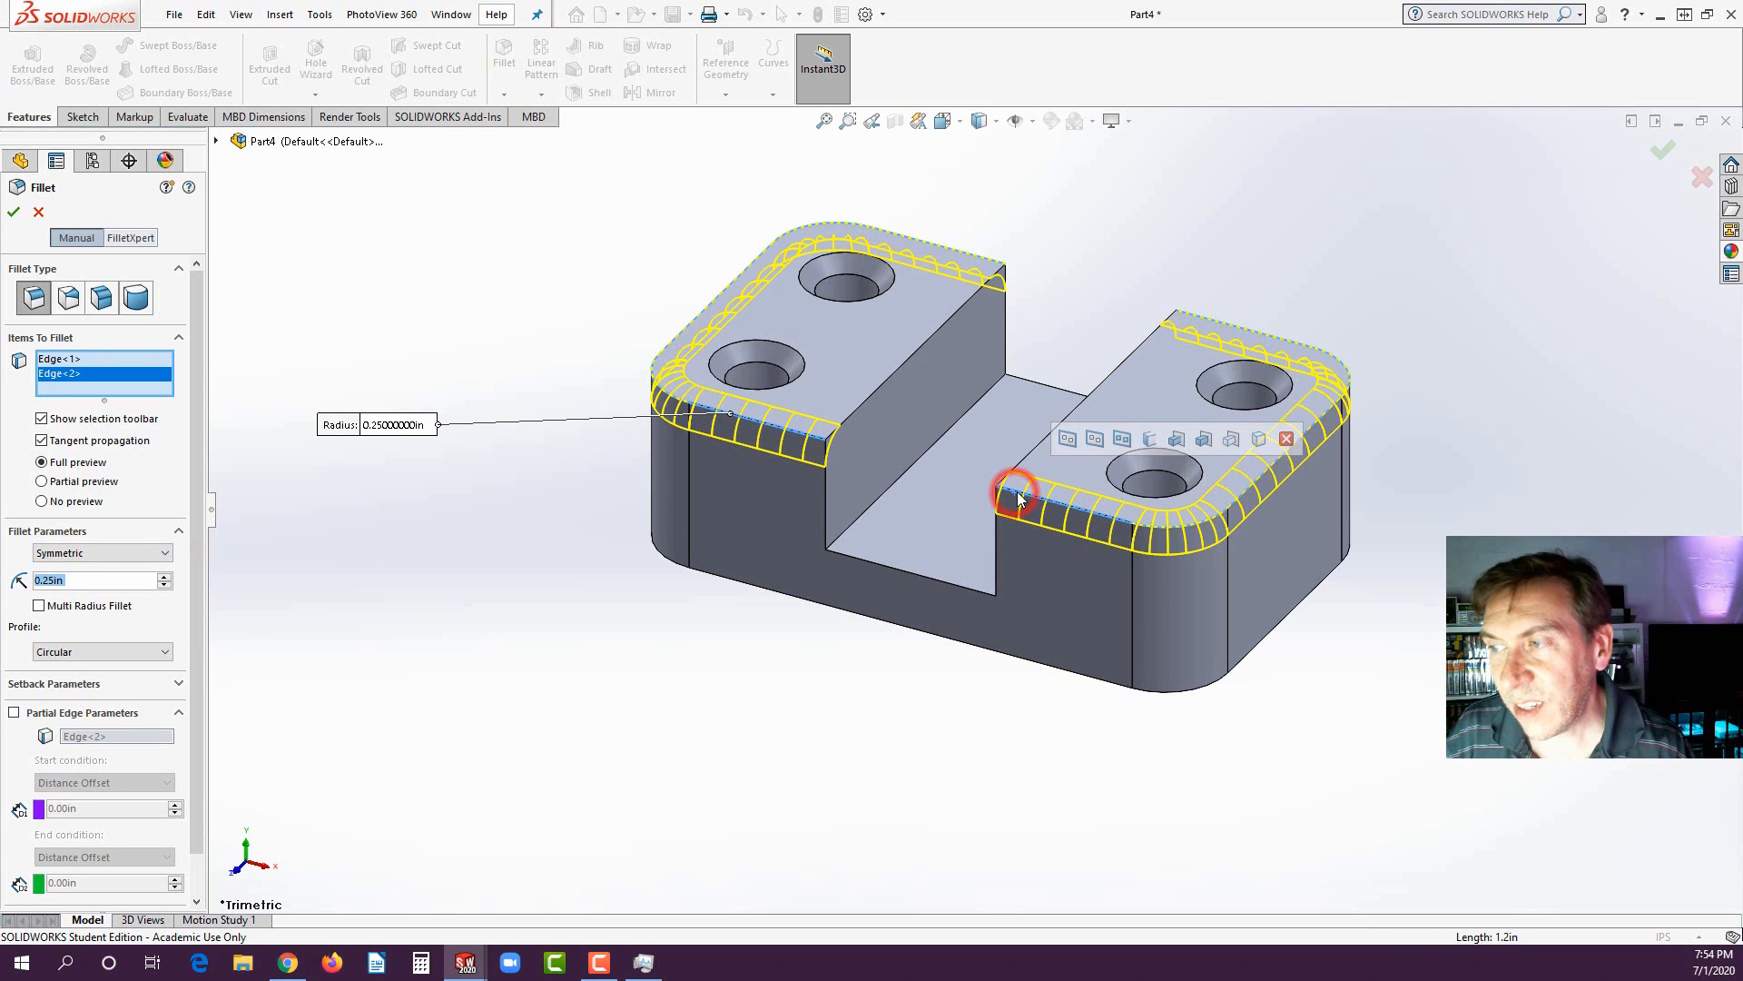
pyautogui.click(871, 504)
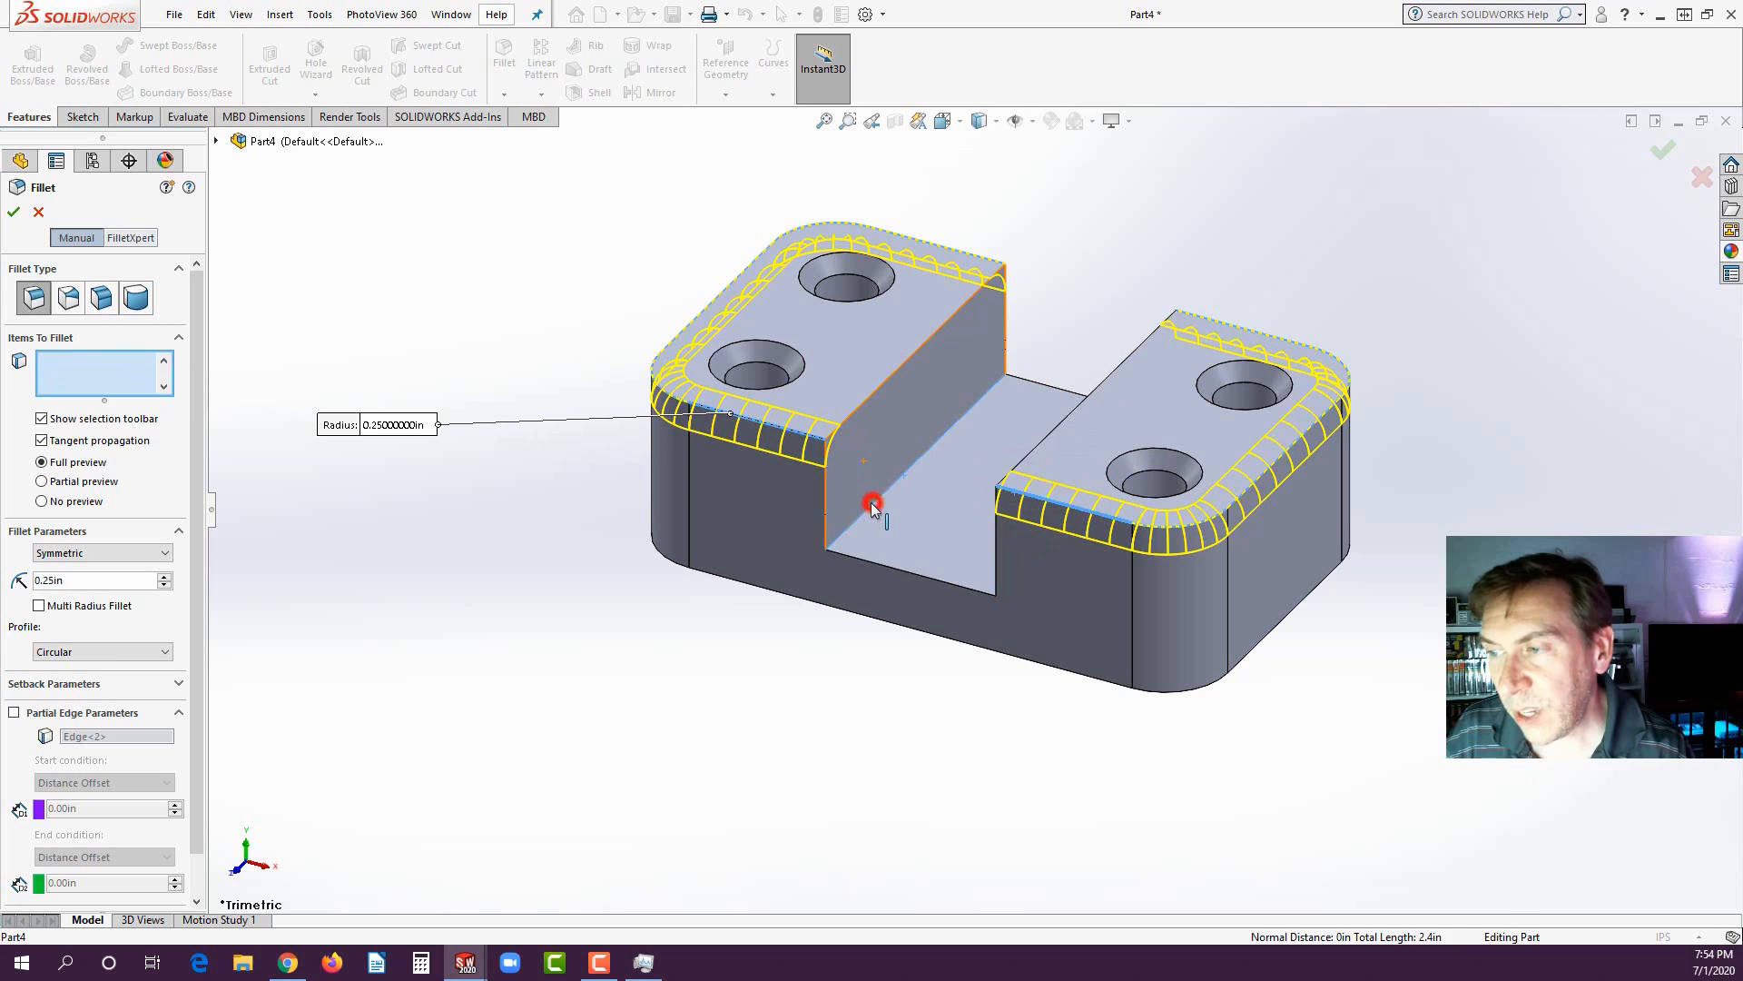
pyautogui.click(1023, 570)
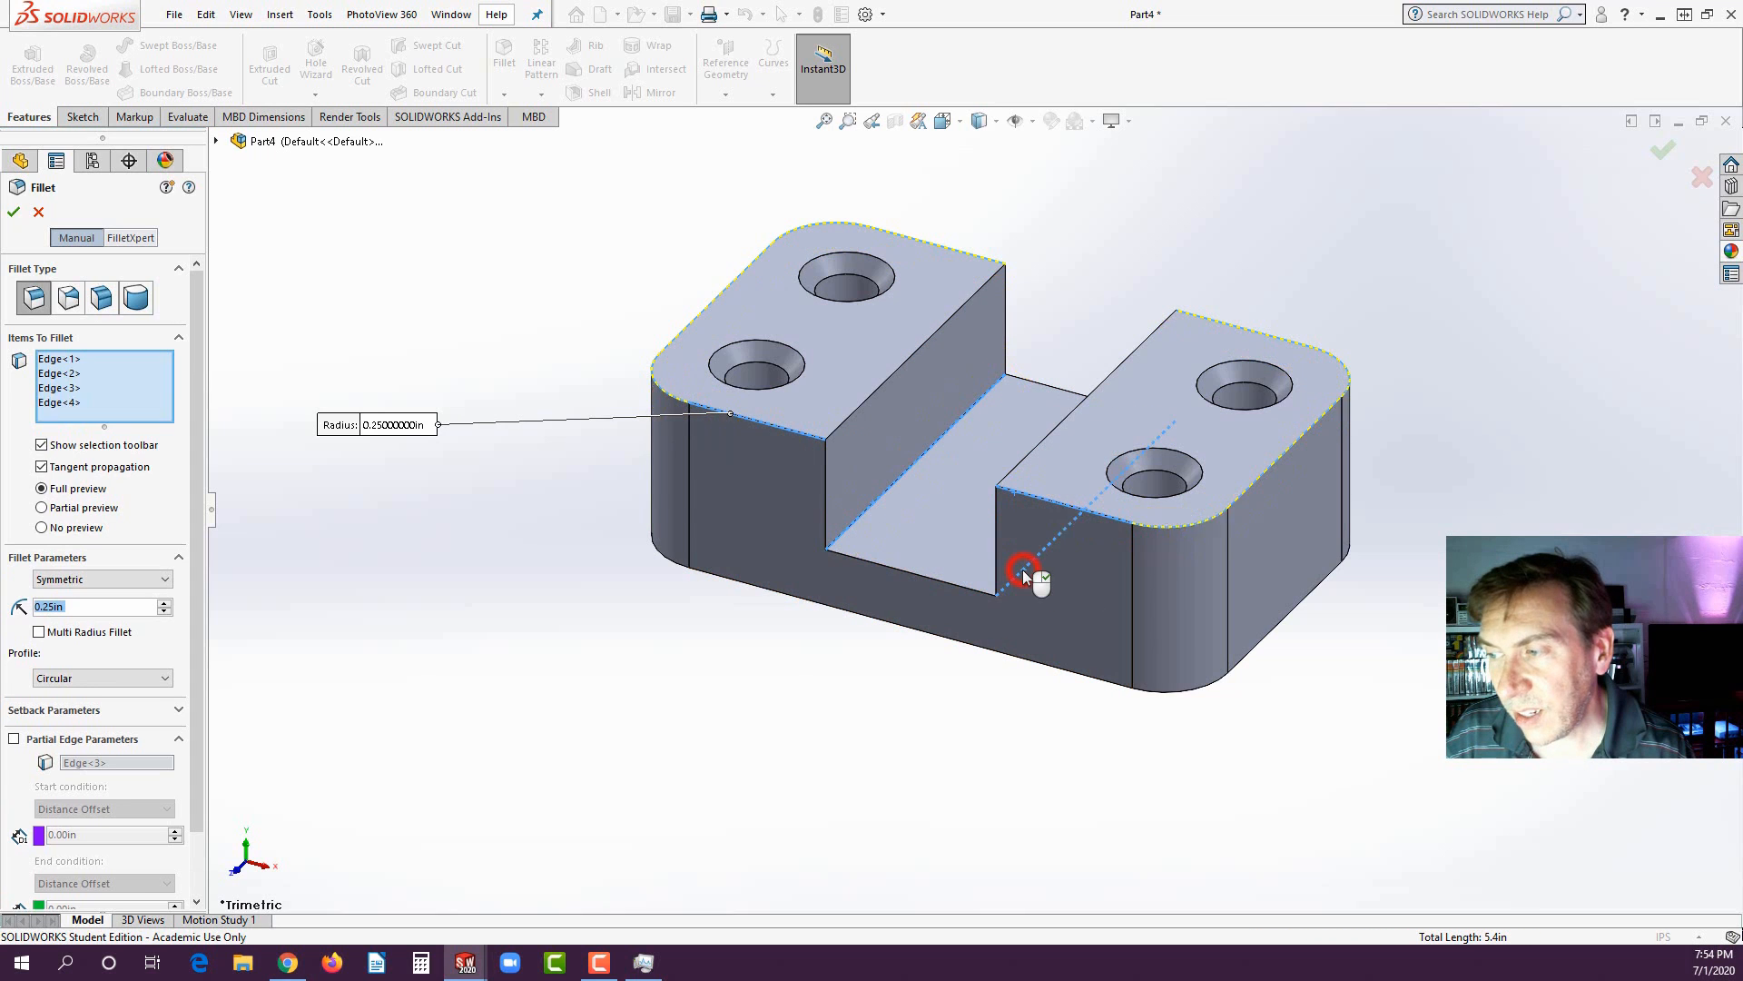
pyautogui.click(14, 212)
pyautogui.click(275, 446)
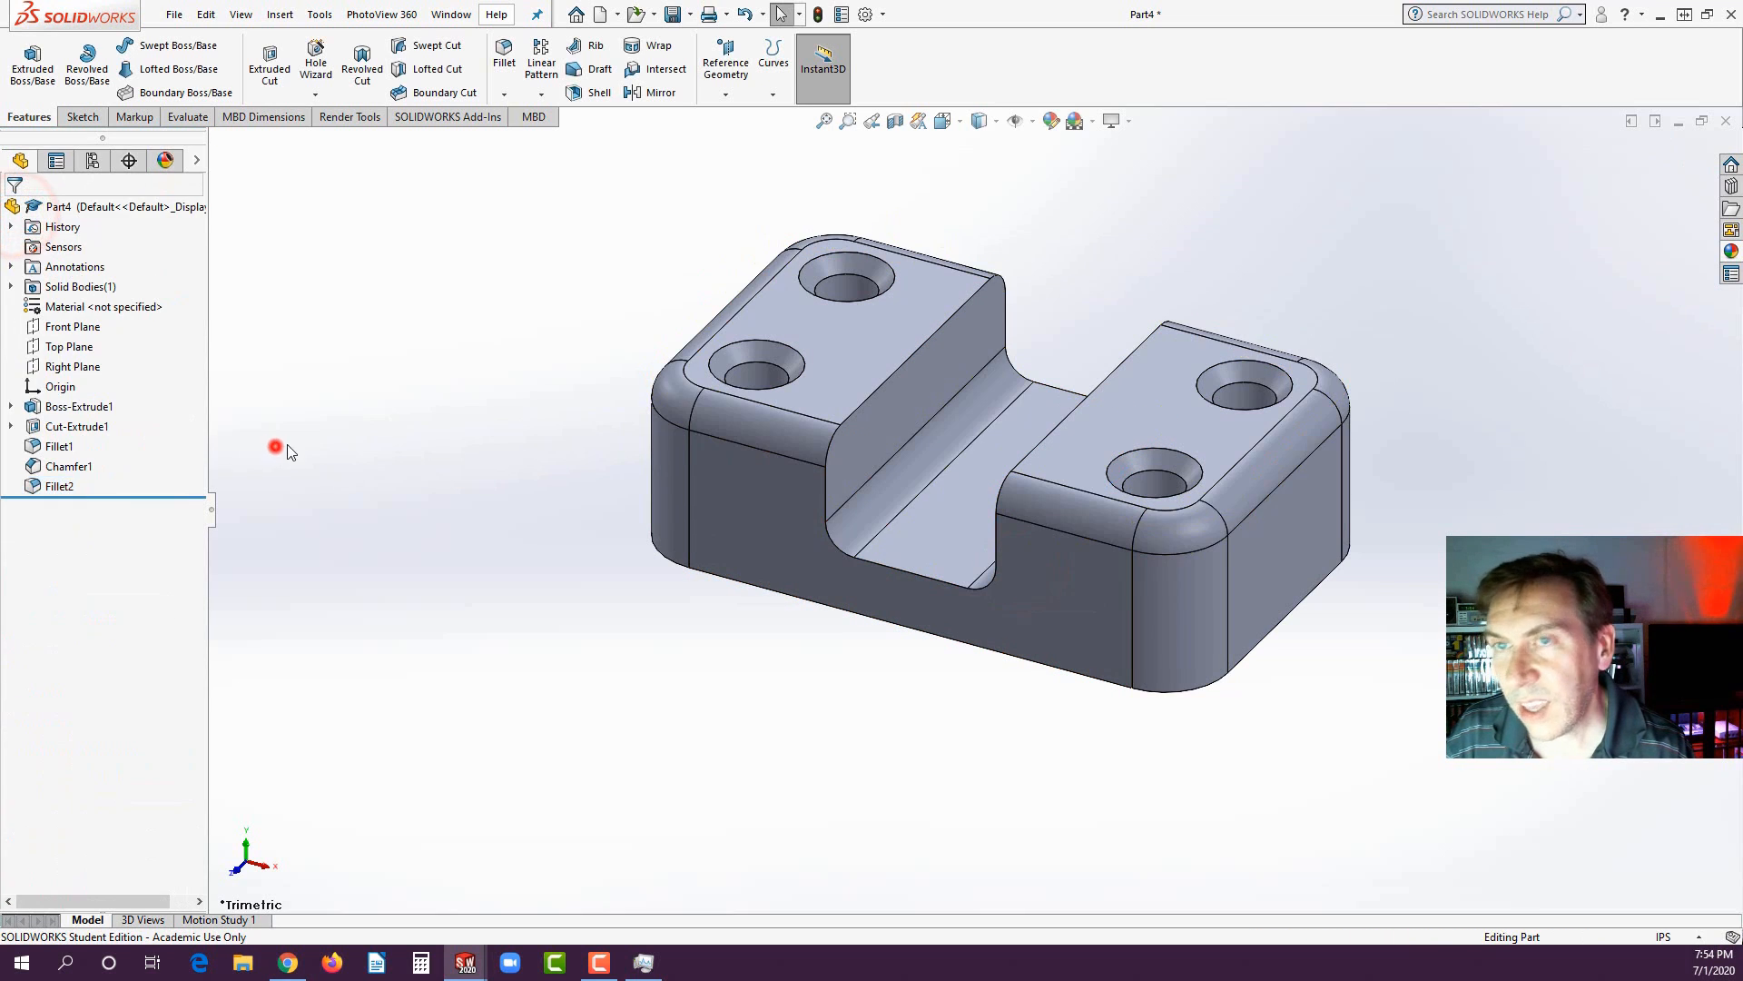
# - Chamfer the slot's upper edge and its tangent edge chain around the slot by 0.125 in at 45 degrees
pyautogui.click(501, 96)
pyautogui.click(505, 138)
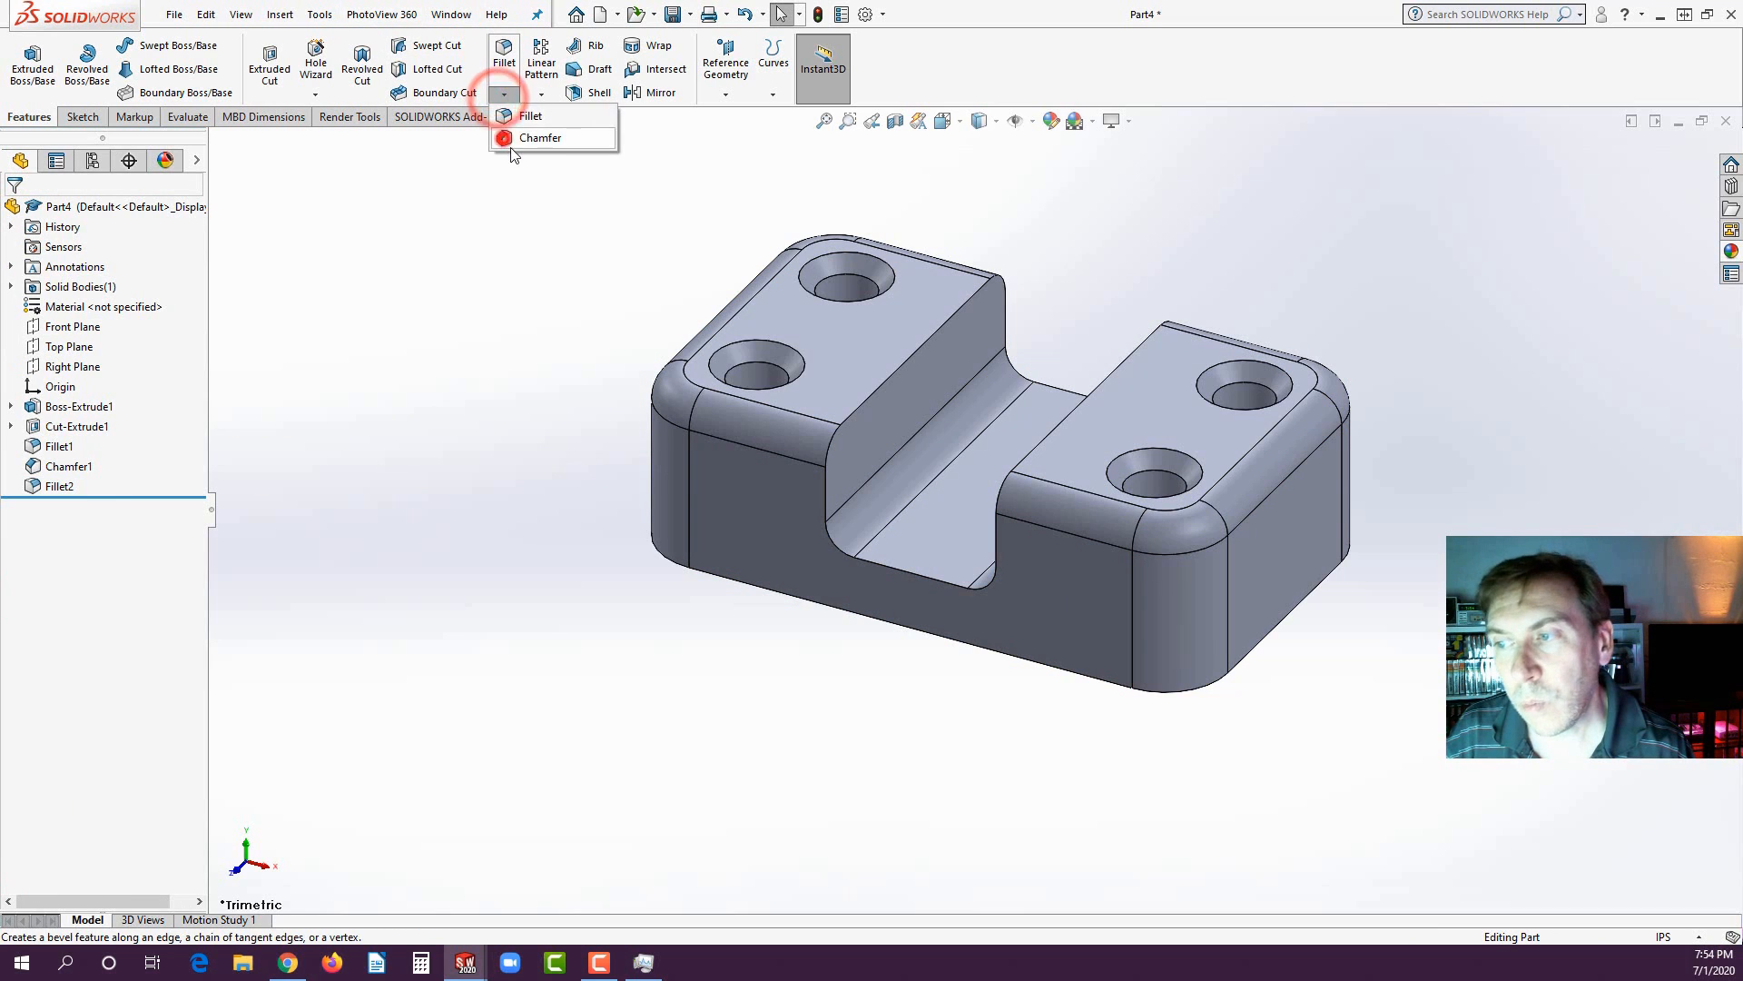
pyautogui.click(865, 399)
pyautogui.click(13, 212)
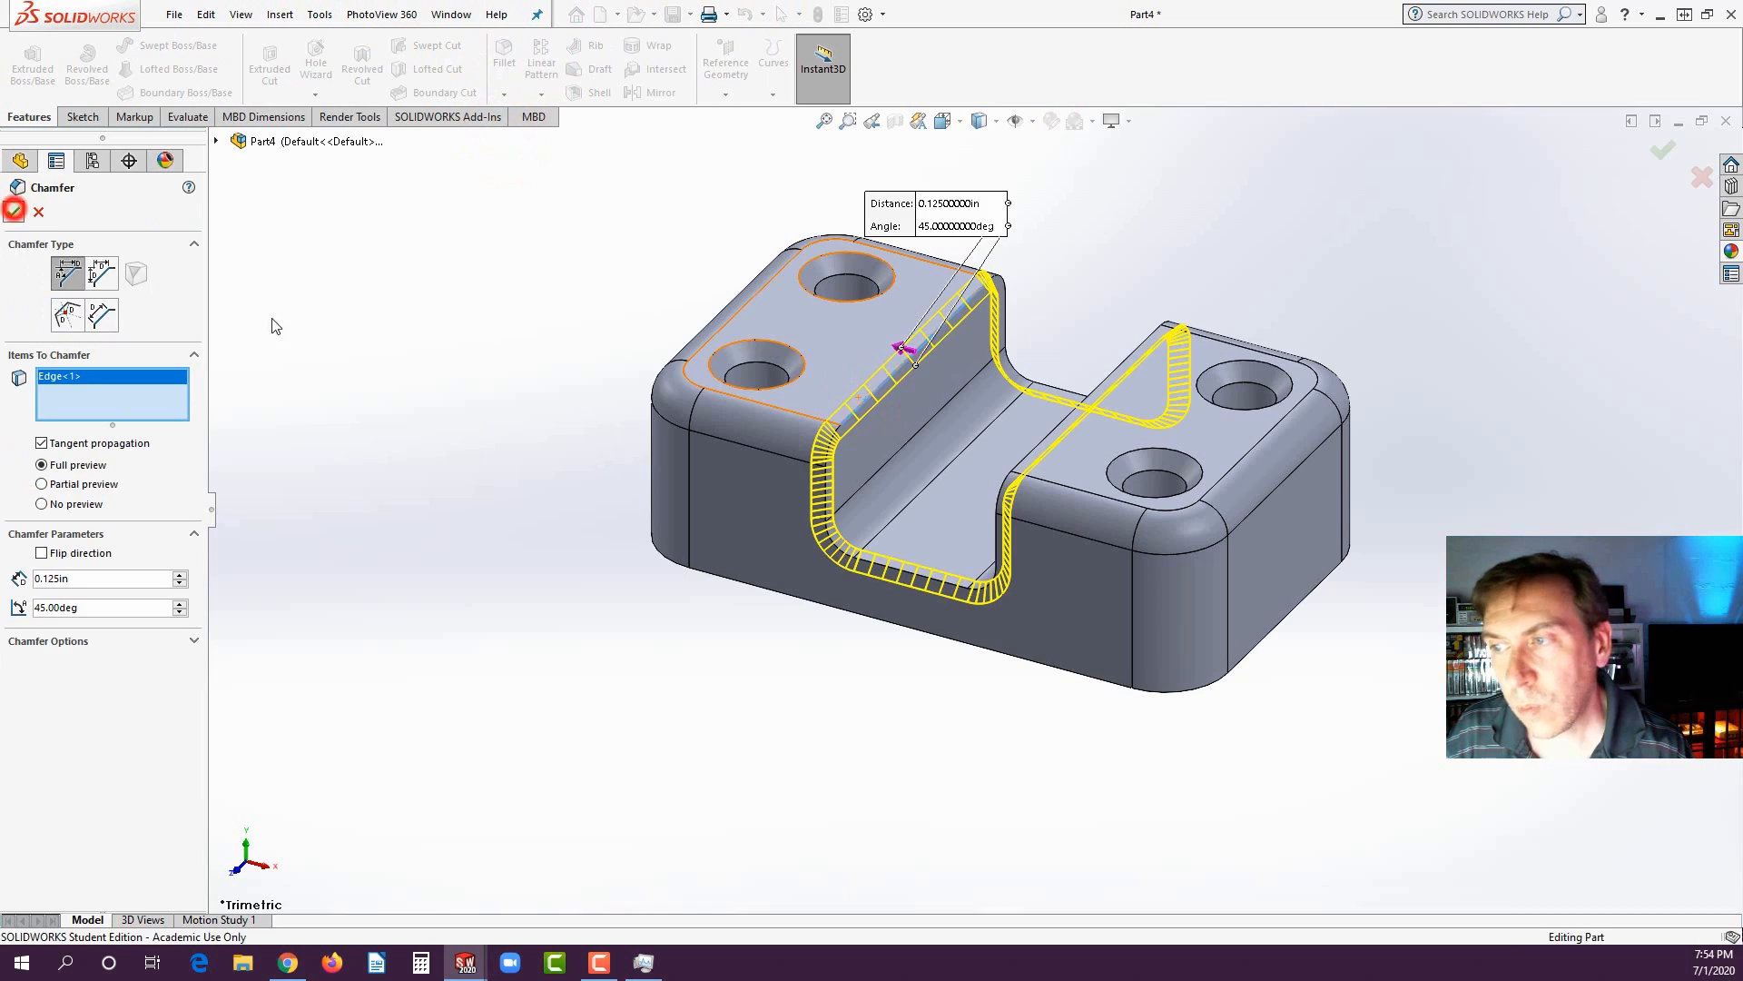
pyautogui.moveTo(363, 350); pyautogui.dragTo(967, 389, button='middle')
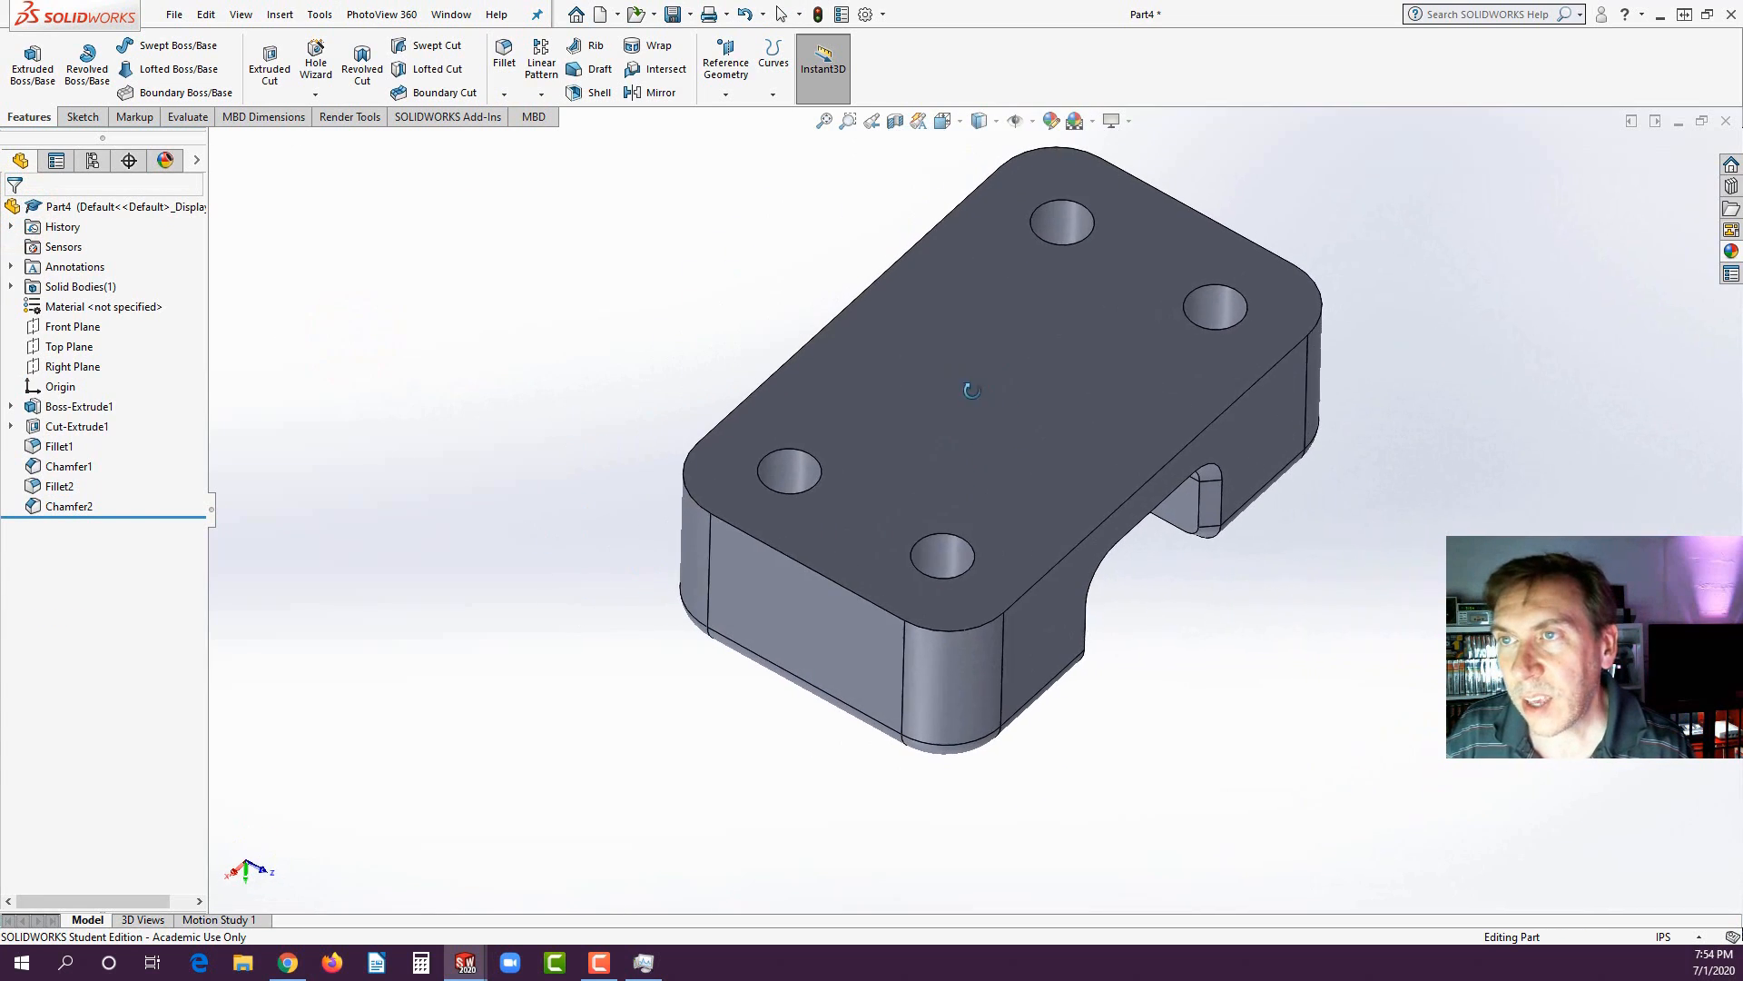
# - Shell the block to a 0.10 in wall thickness, removing its flat underside face
pyautogui.click(591, 91)
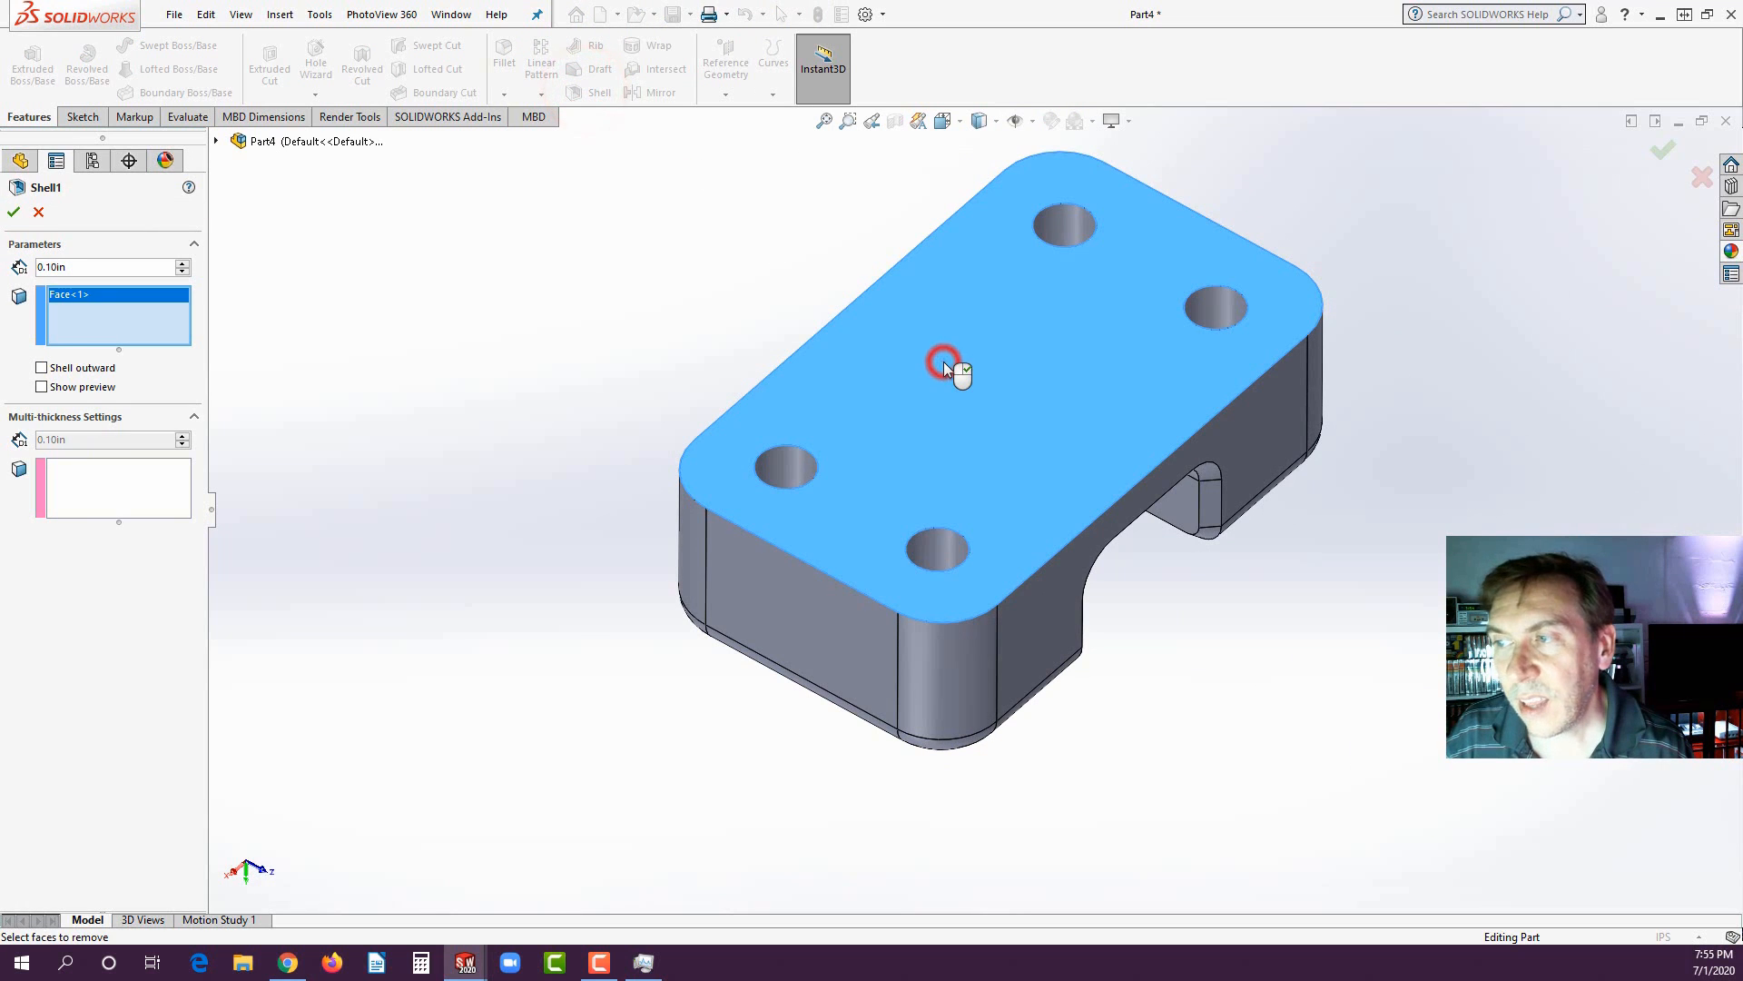
pyautogui.click(945, 361)
pyautogui.rightClick(944, 361)
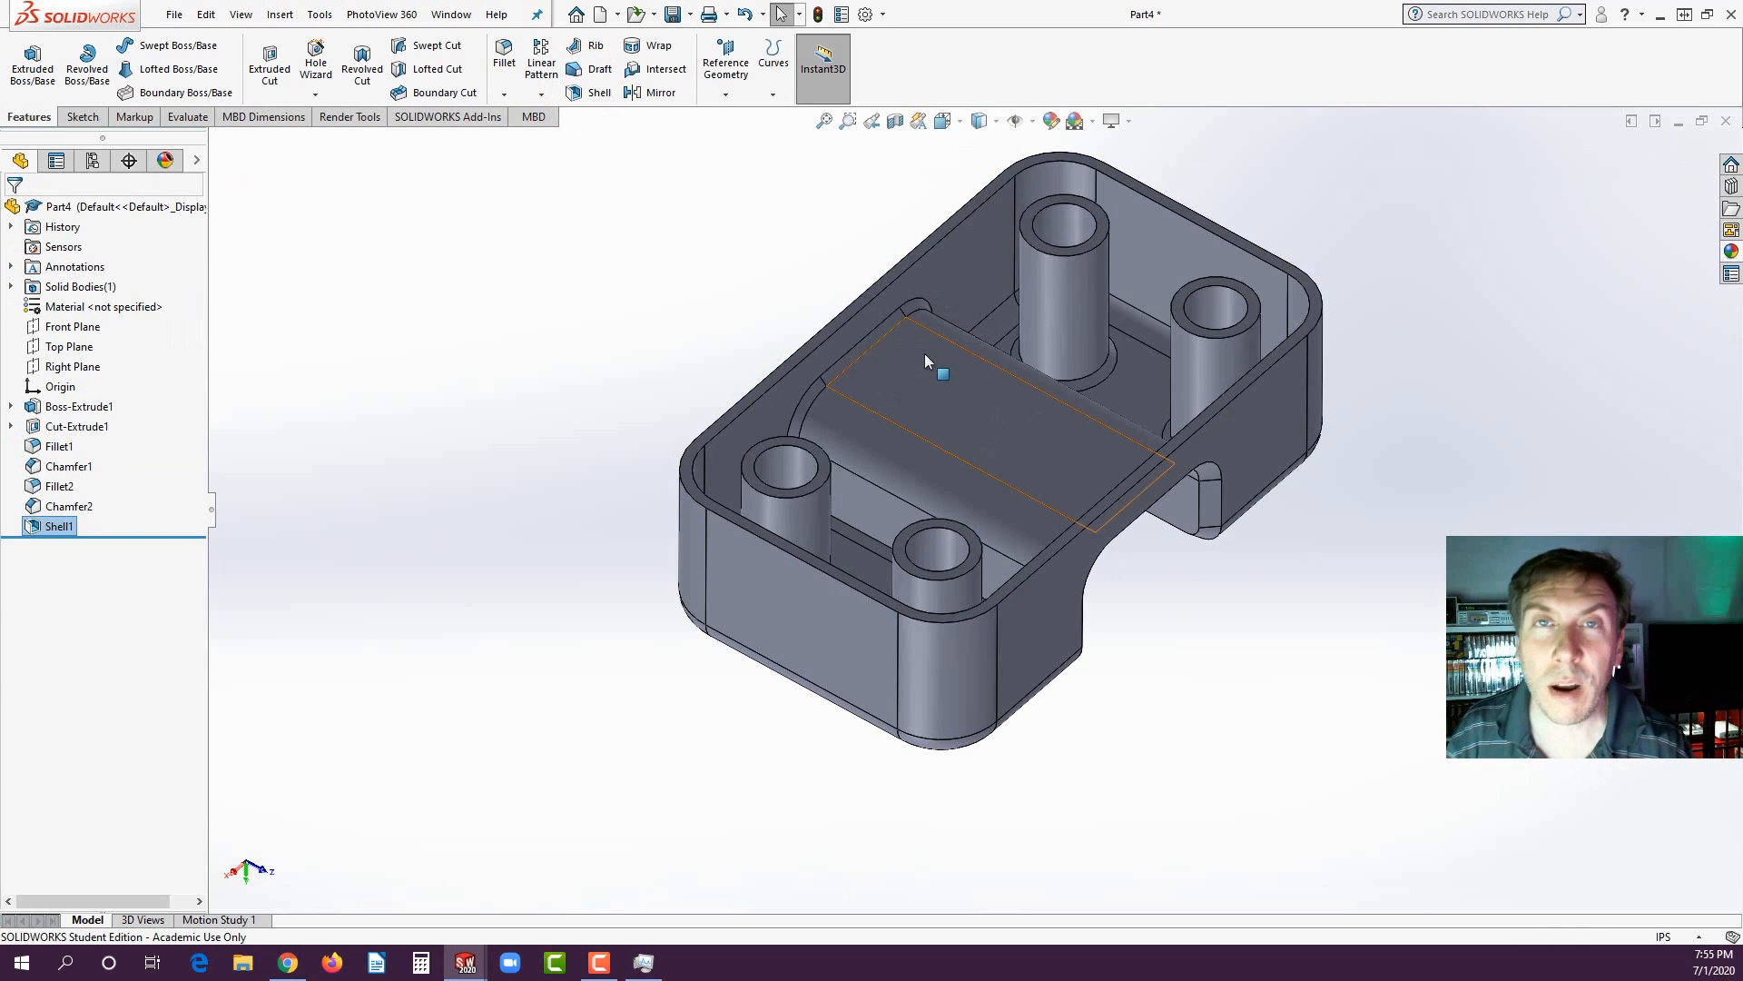
# - Orient the shelled block with its slot side facing up and turn on Perspective and RealView Graphics display
pyautogui.scroll(2, 896, 391)
pyautogui.scroll(-1, 1105, 404)
pyautogui.moveTo(1075, 449); pyautogui.dragTo(1029, 505, button='middle')
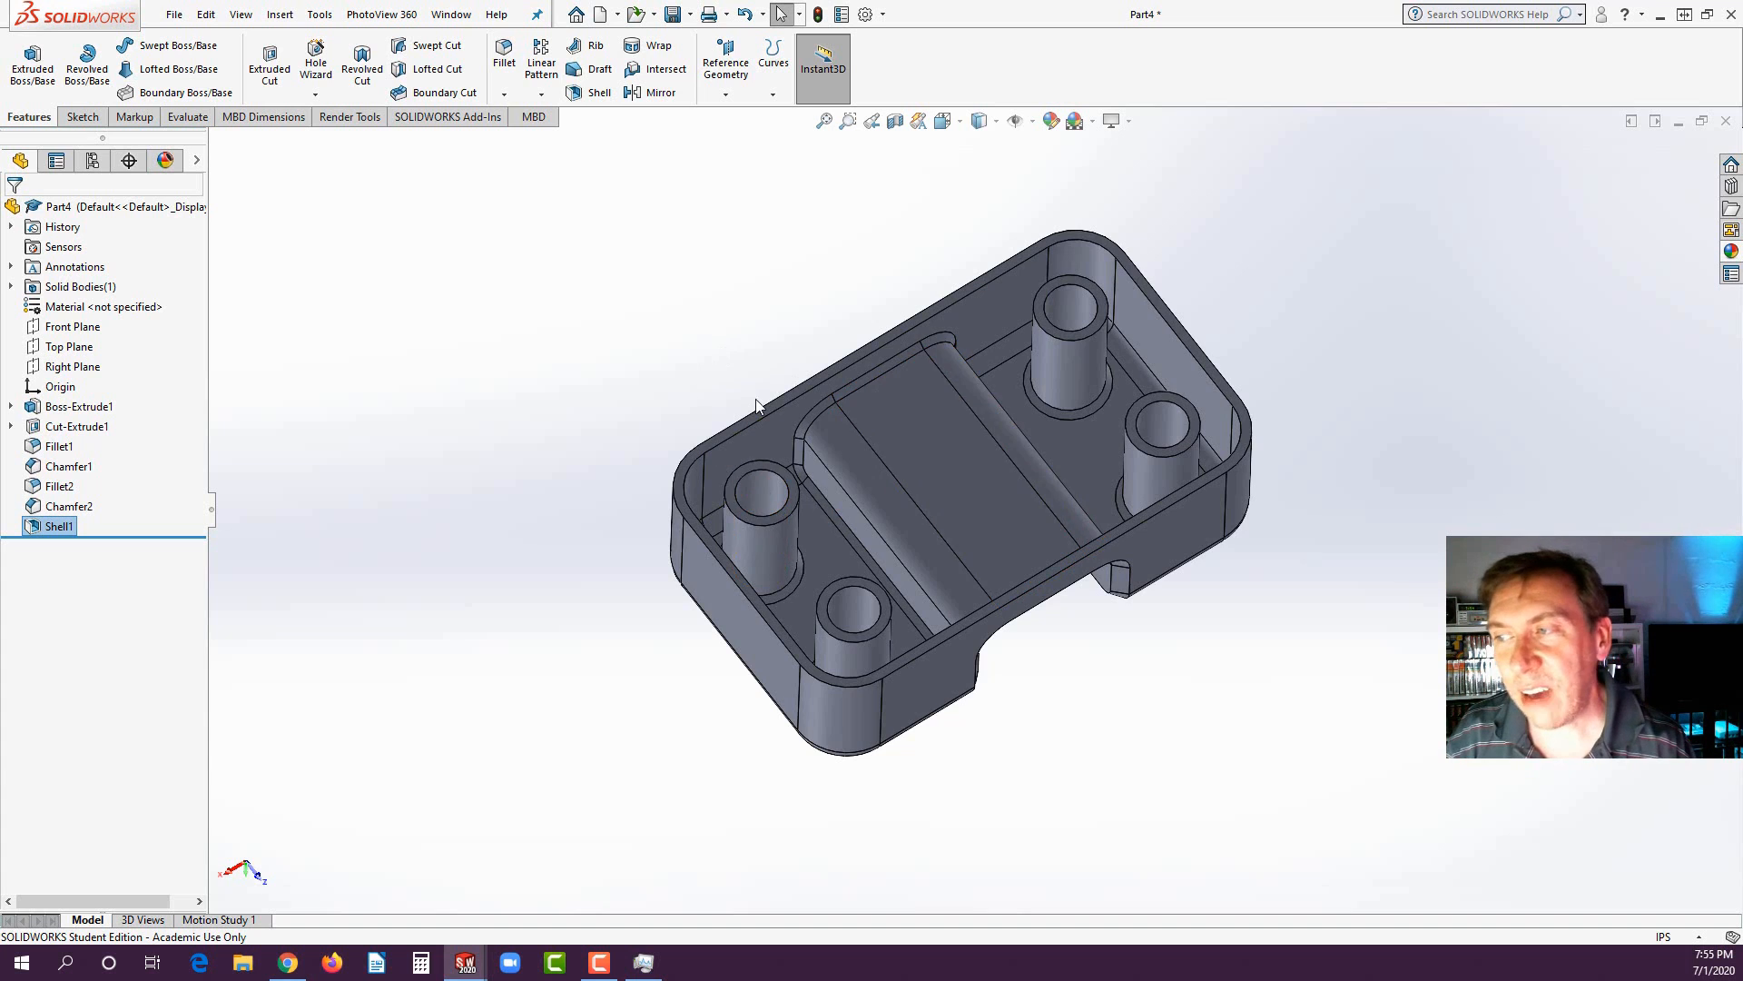
pyautogui.moveTo(755, 400); pyautogui.dragTo(1162, 483, button='middle')
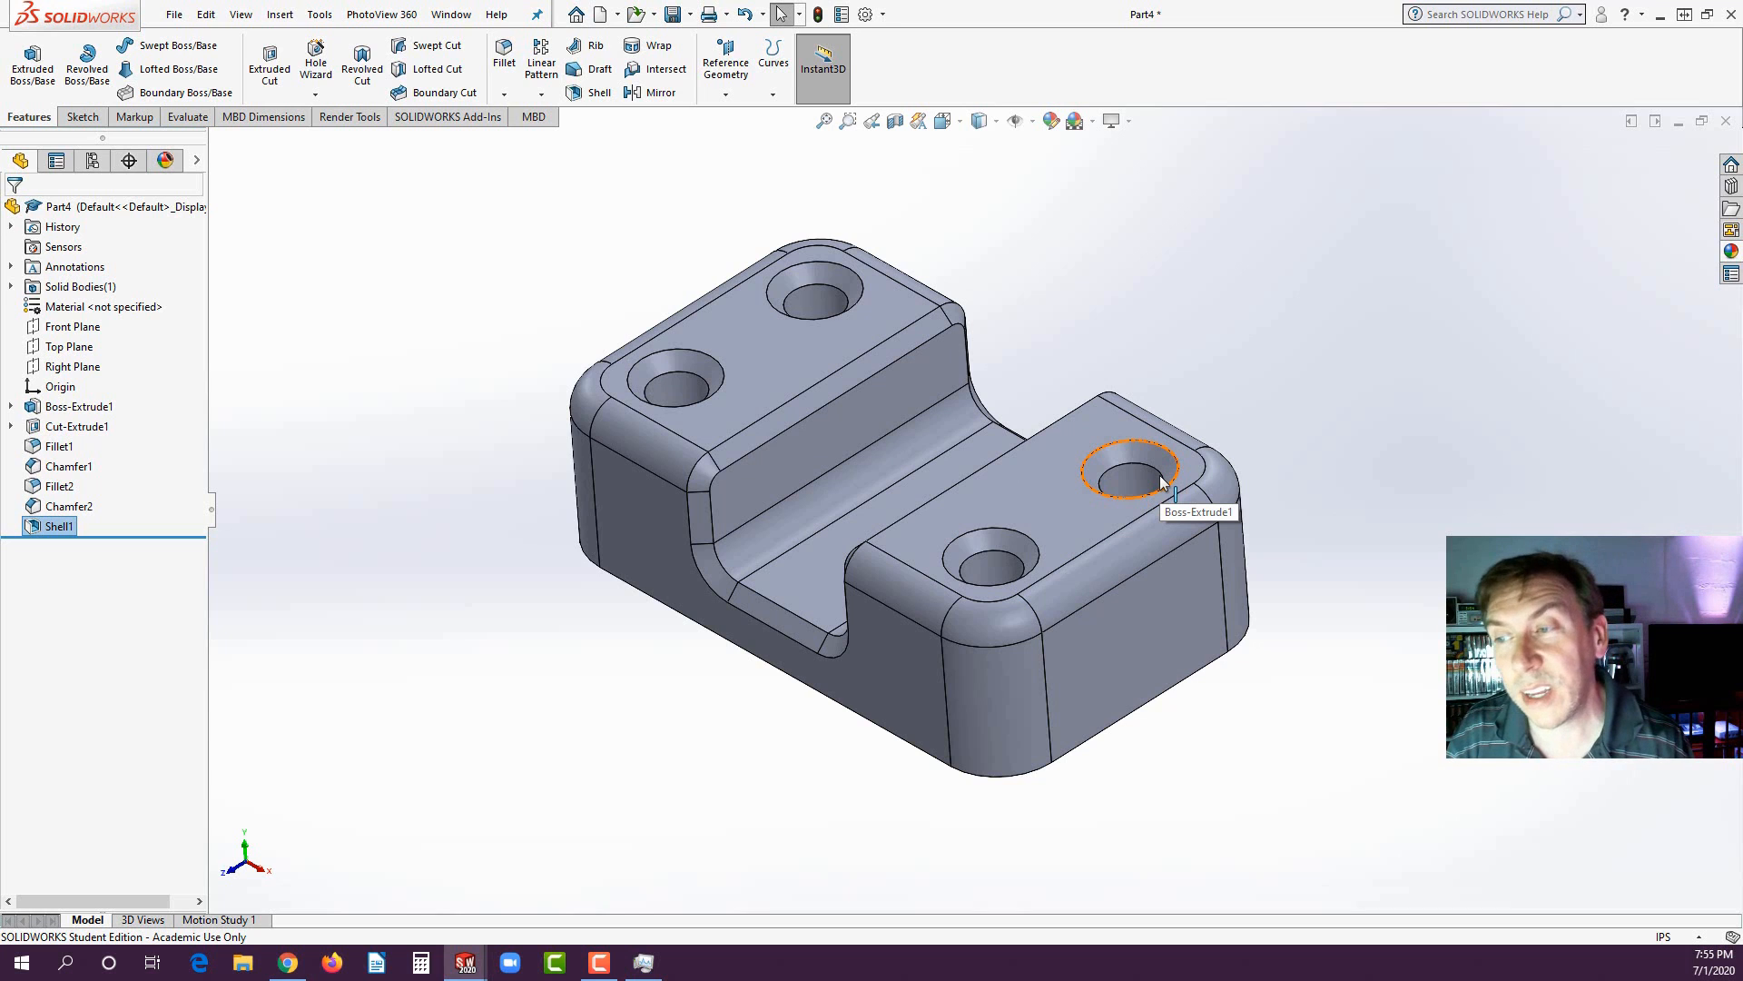
pyautogui.moveTo(912, 485)
pyautogui.mouseDown(button='middle')
pyautogui.moveTo(985, 471)
pyautogui.moveTo(962, 468)
pyautogui.mouseUp(button='middle')
pyautogui.click(1134, 122)
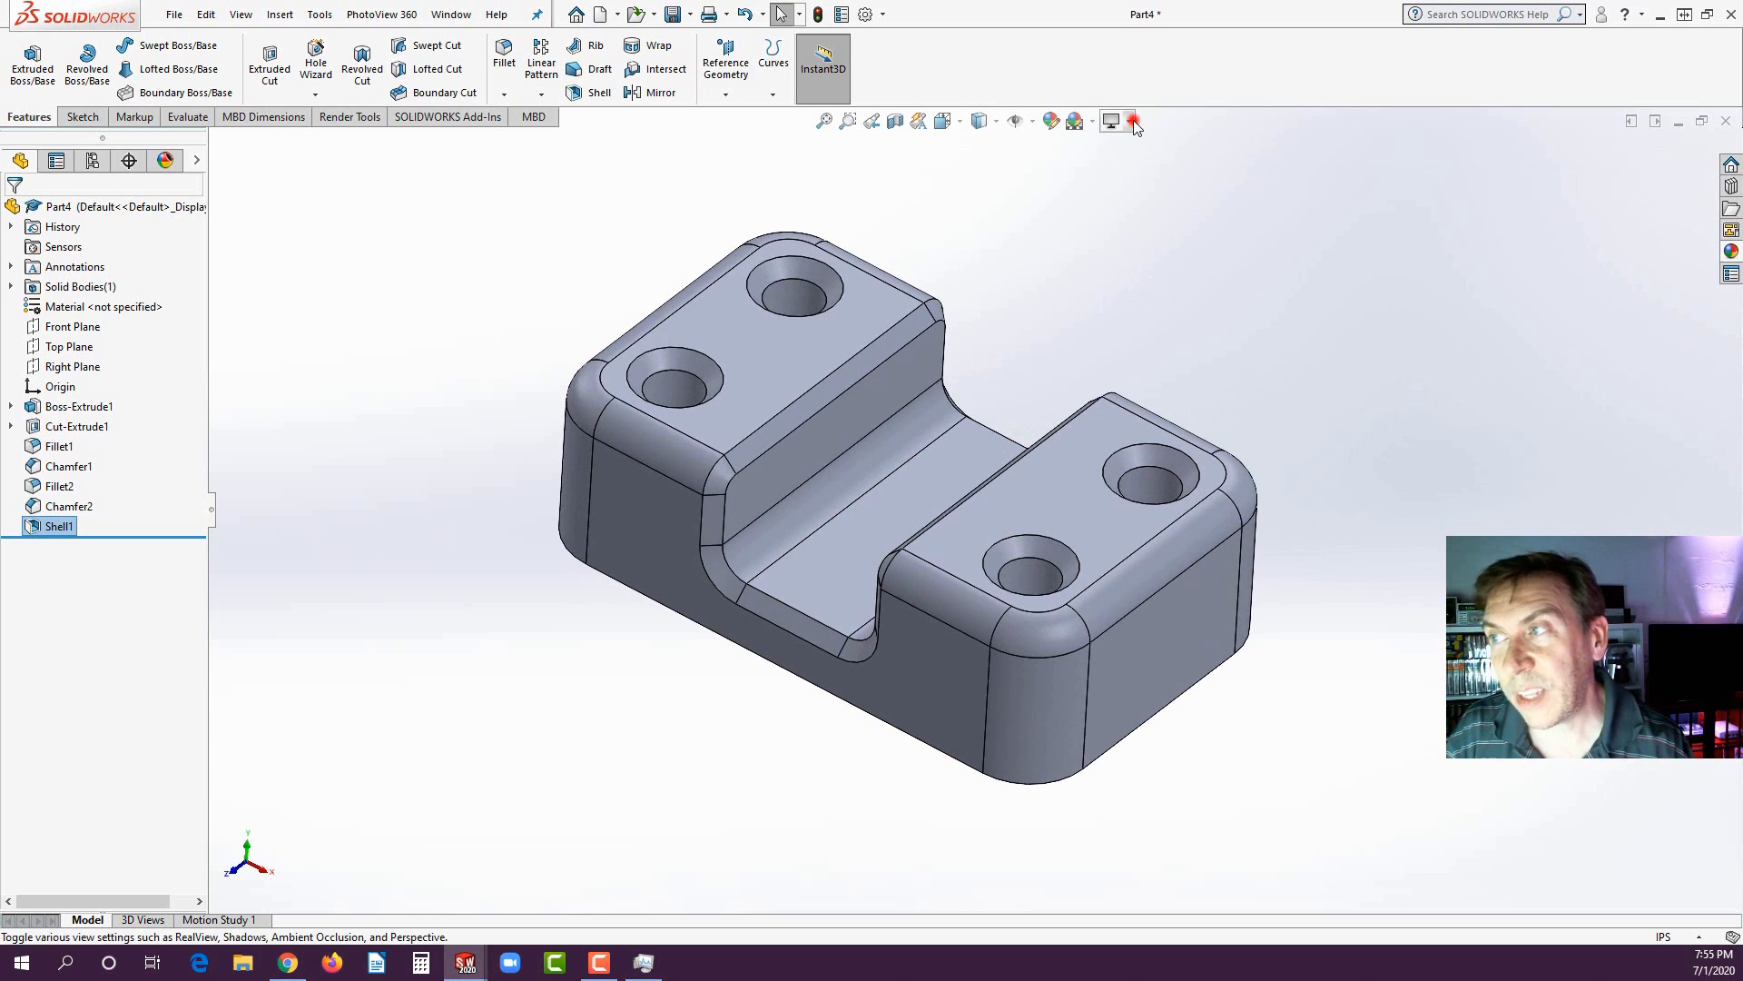
pyautogui.click(1113, 210)
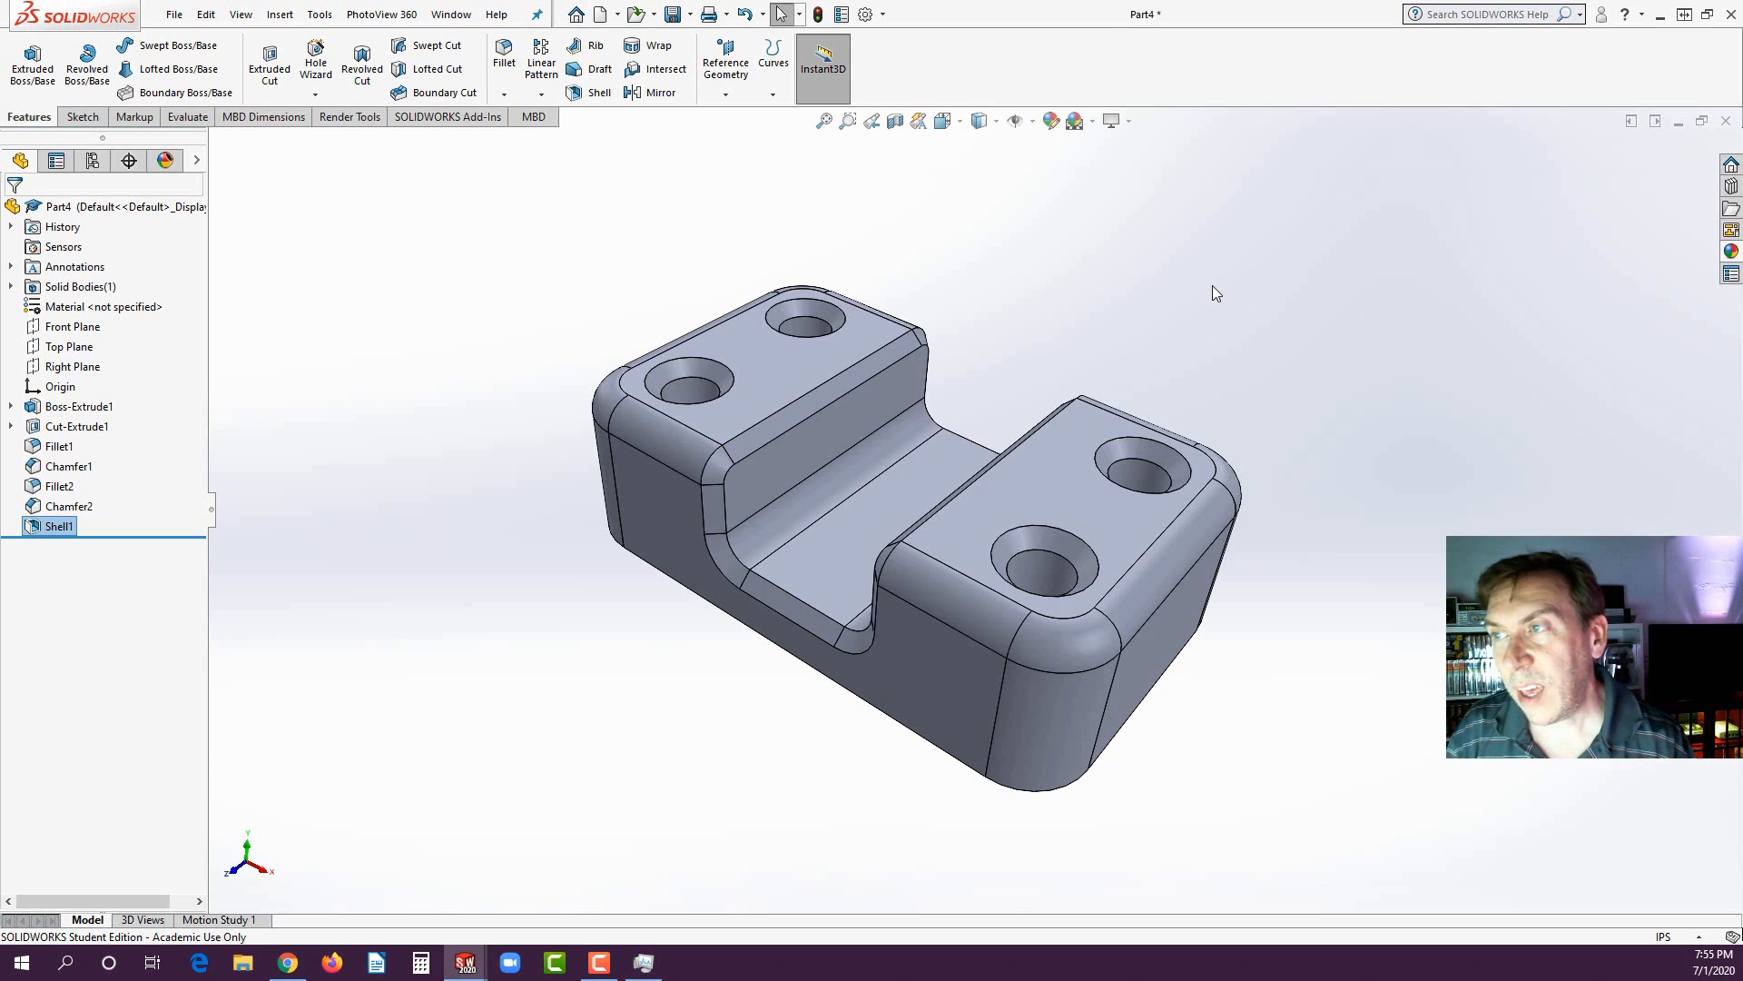
pyautogui.click(1126, 121)
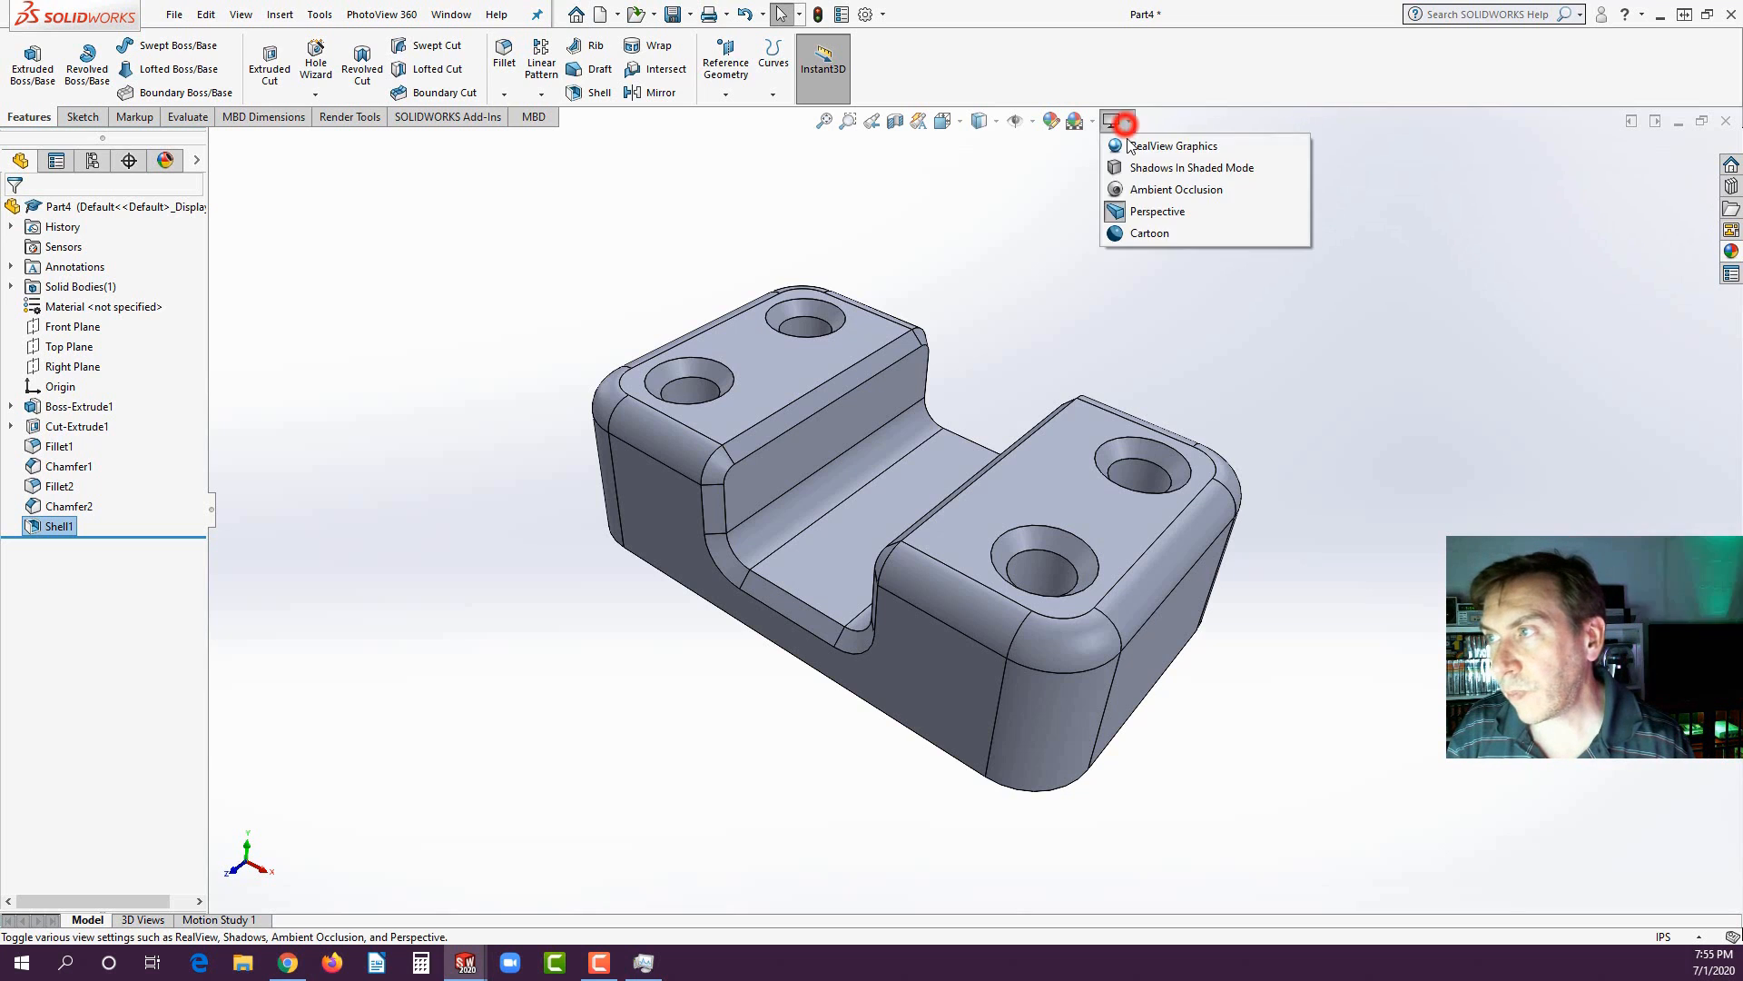
pyautogui.click(1124, 148)
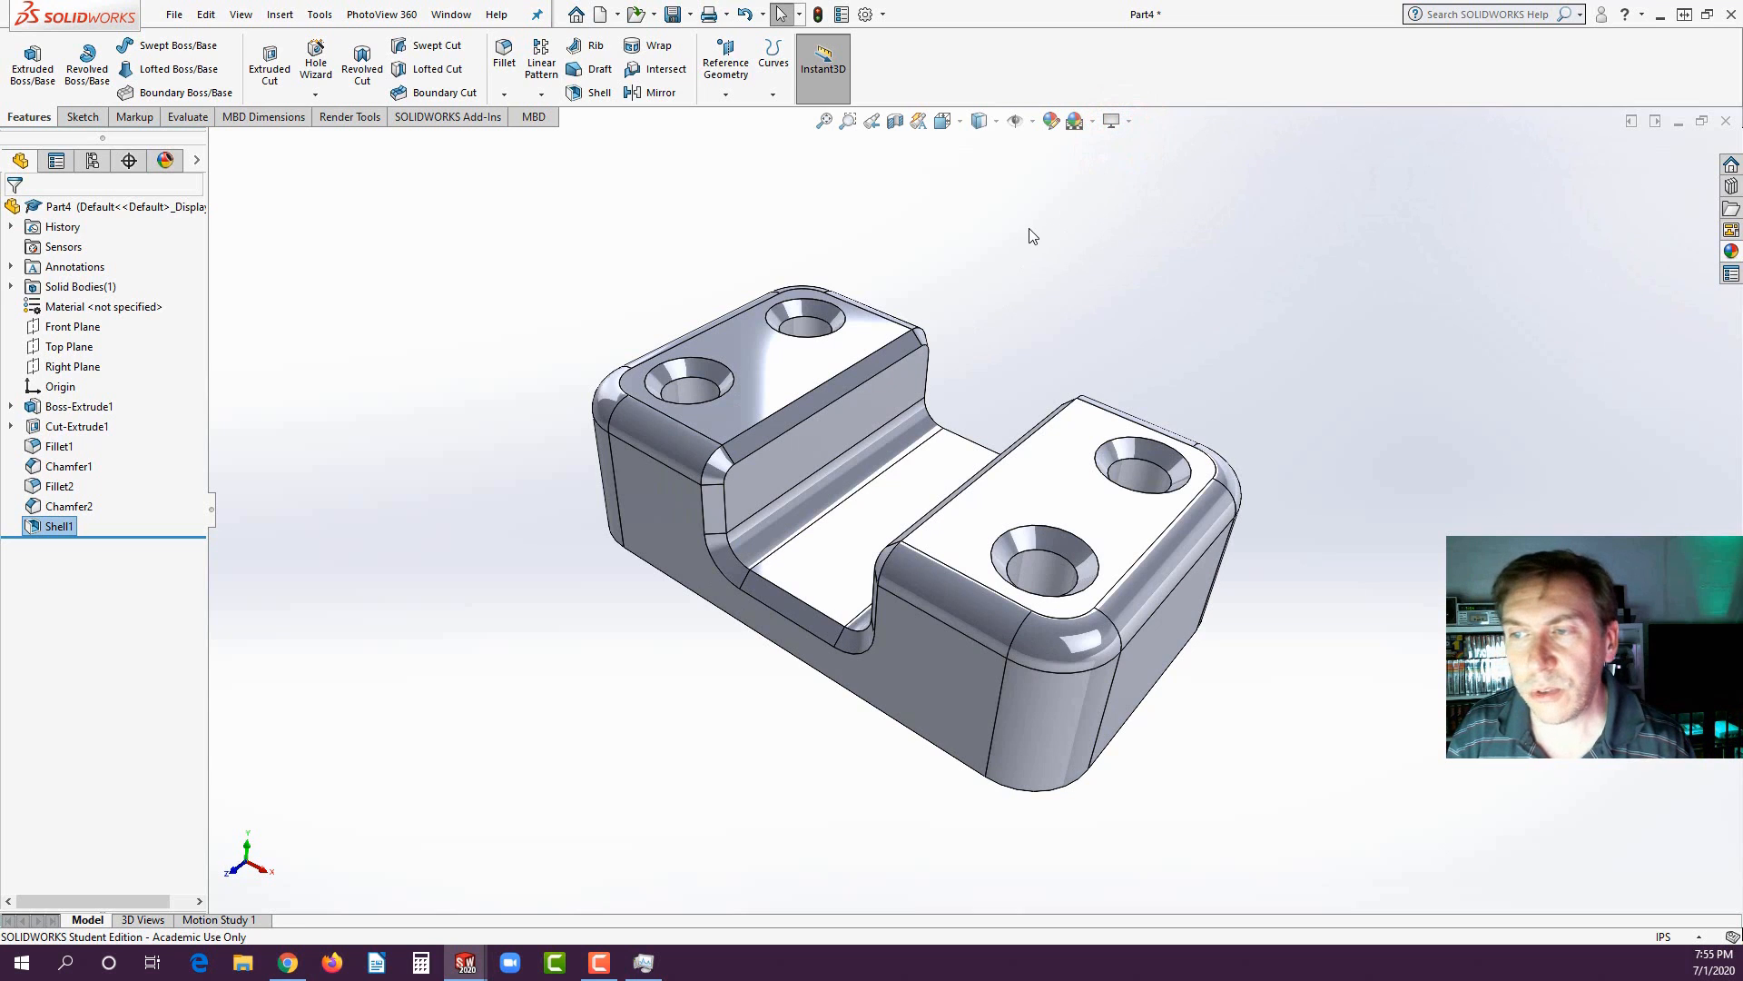